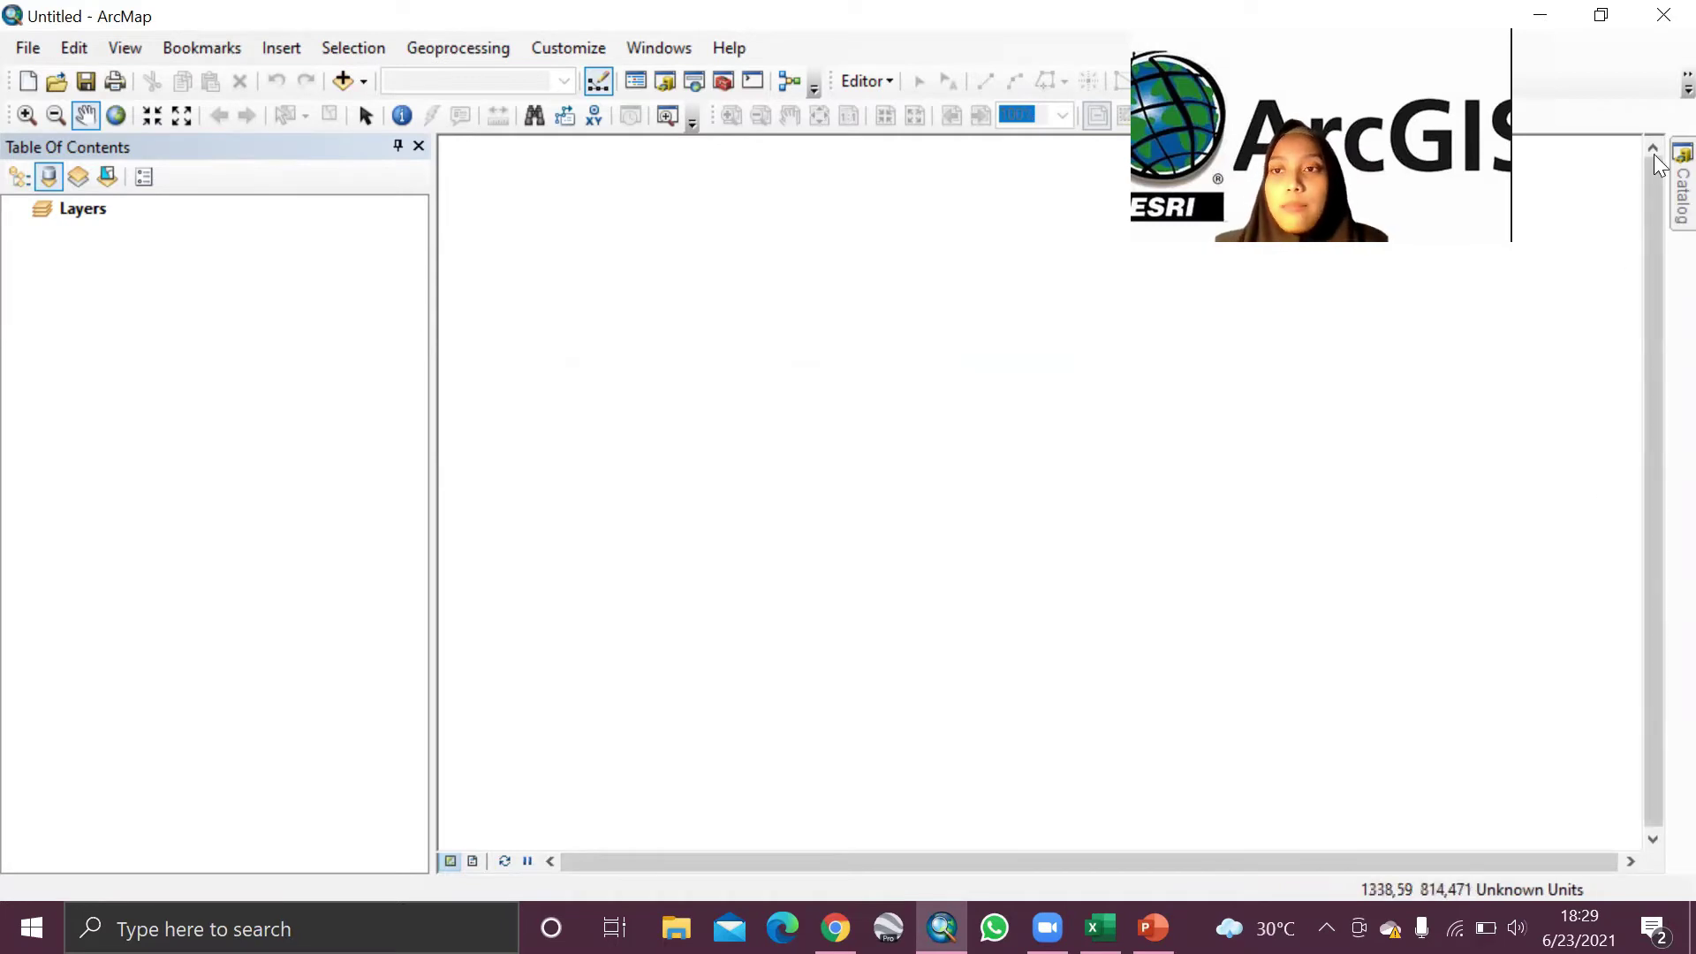
Step: Add ADMINISTRASIDESA_AR_25K.shp from the KOTA_JAKARTA_TIMUR folder connection to the map, then collapse the Catalog
click(1681, 186)
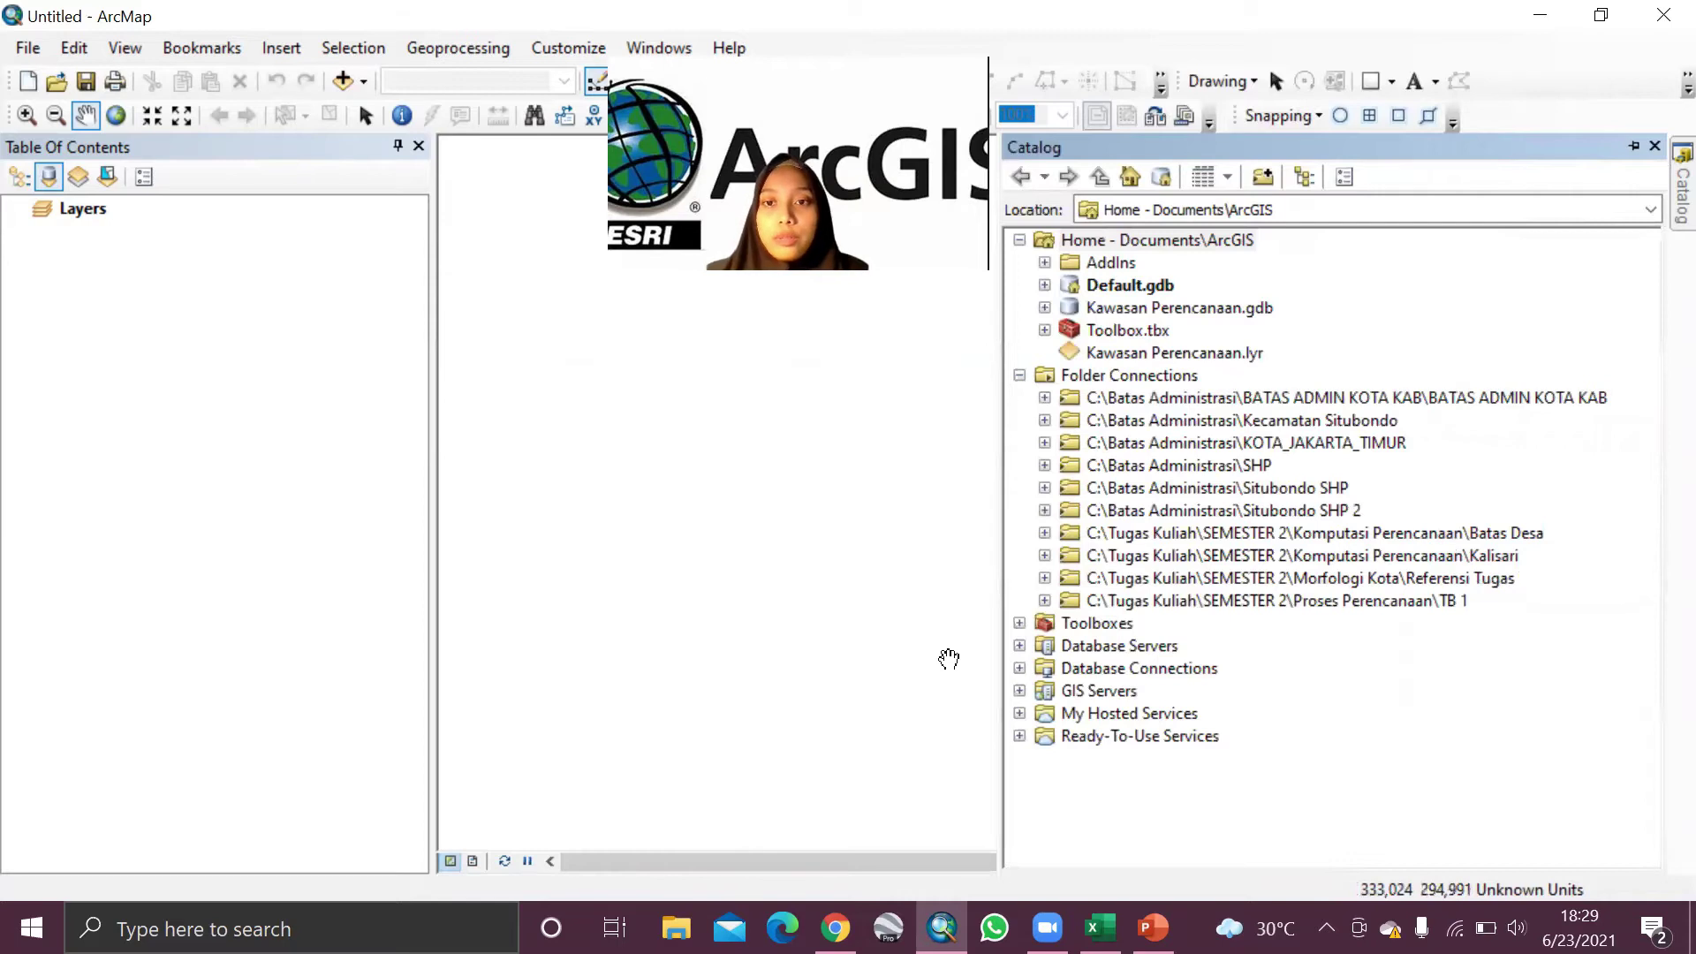
click(1043, 442)
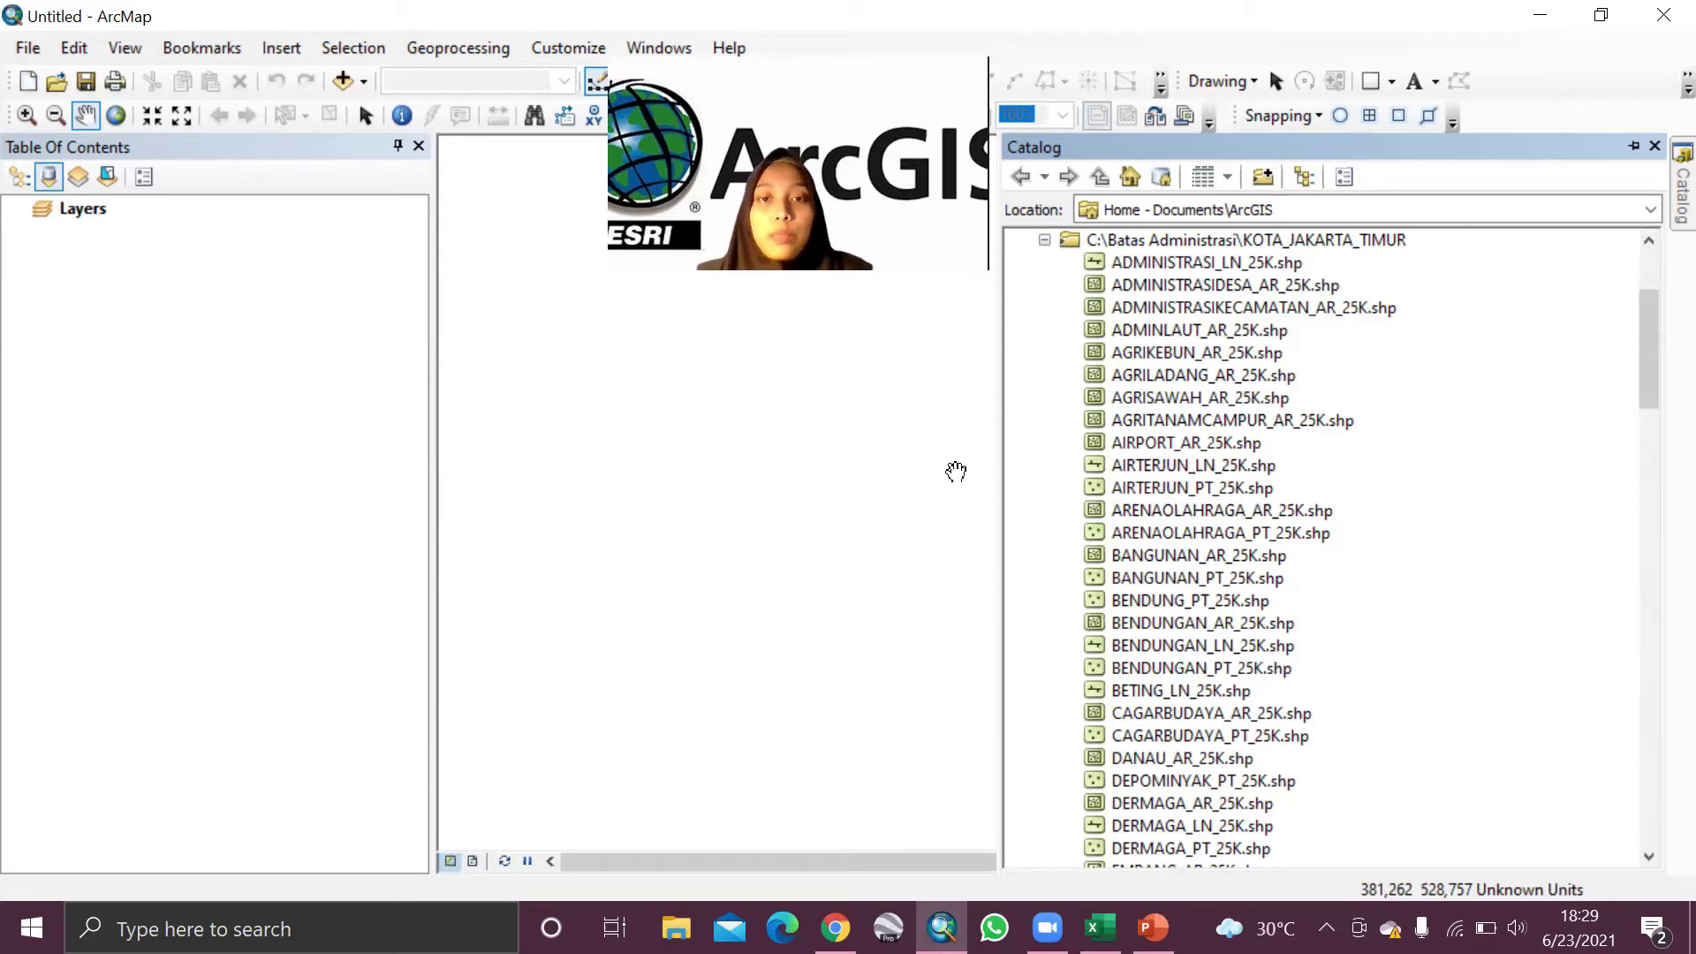
scroll(1216, 369, up, 1)
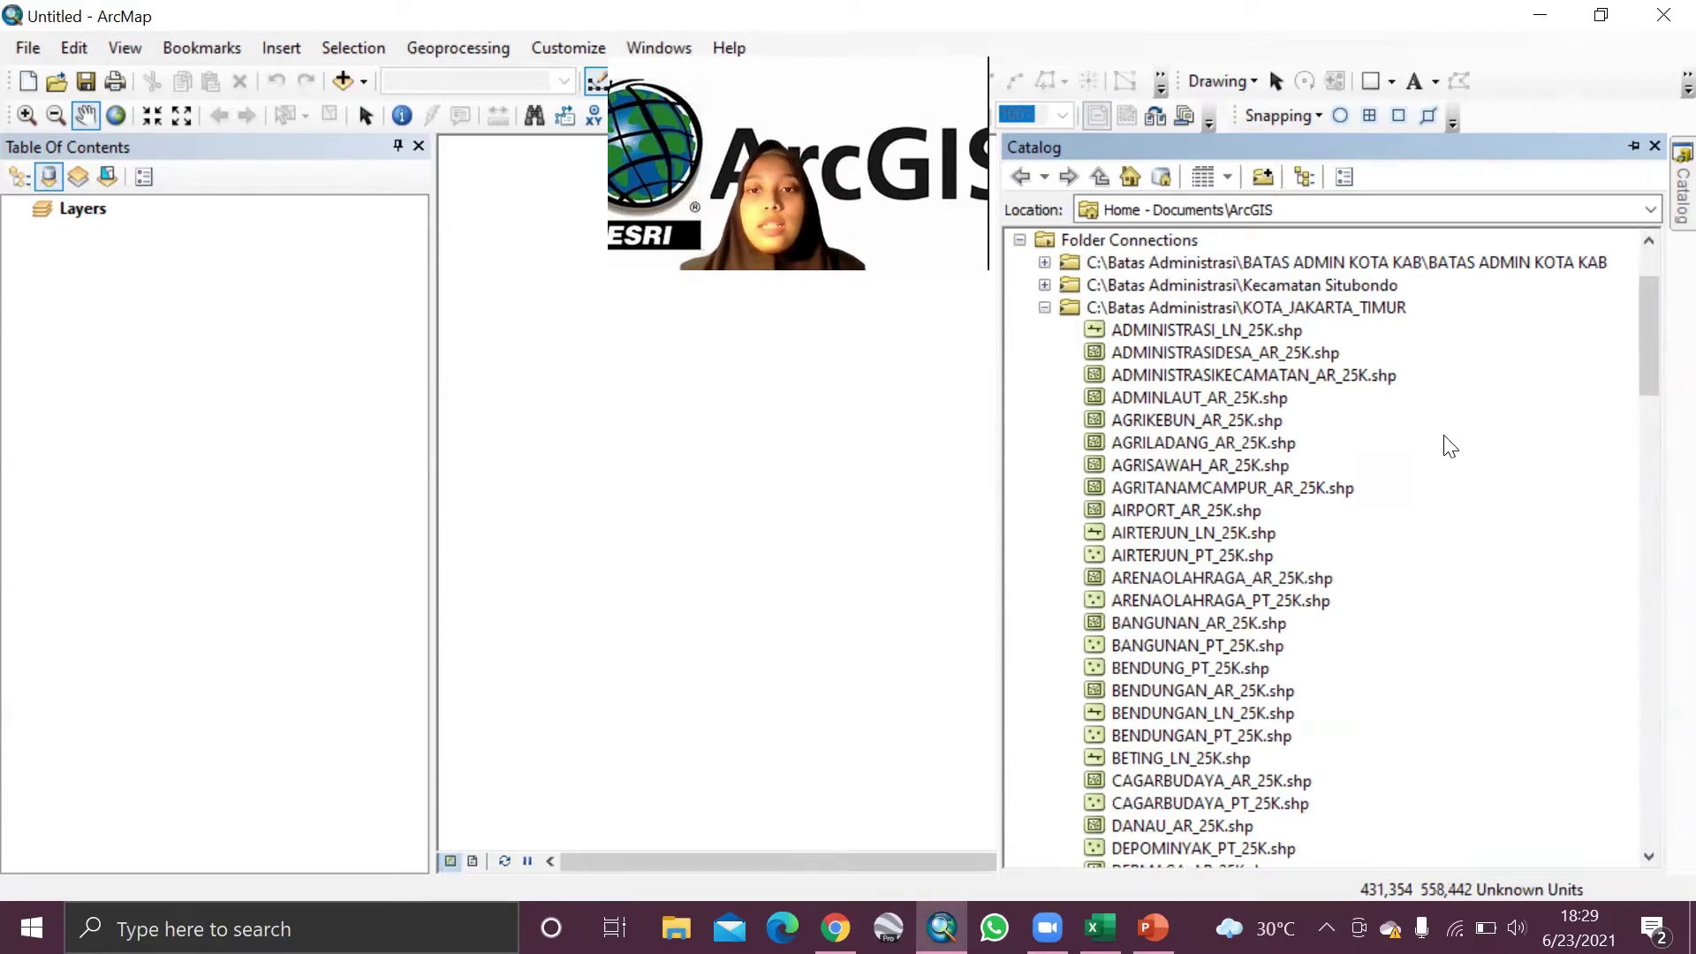
click(1207, 349)
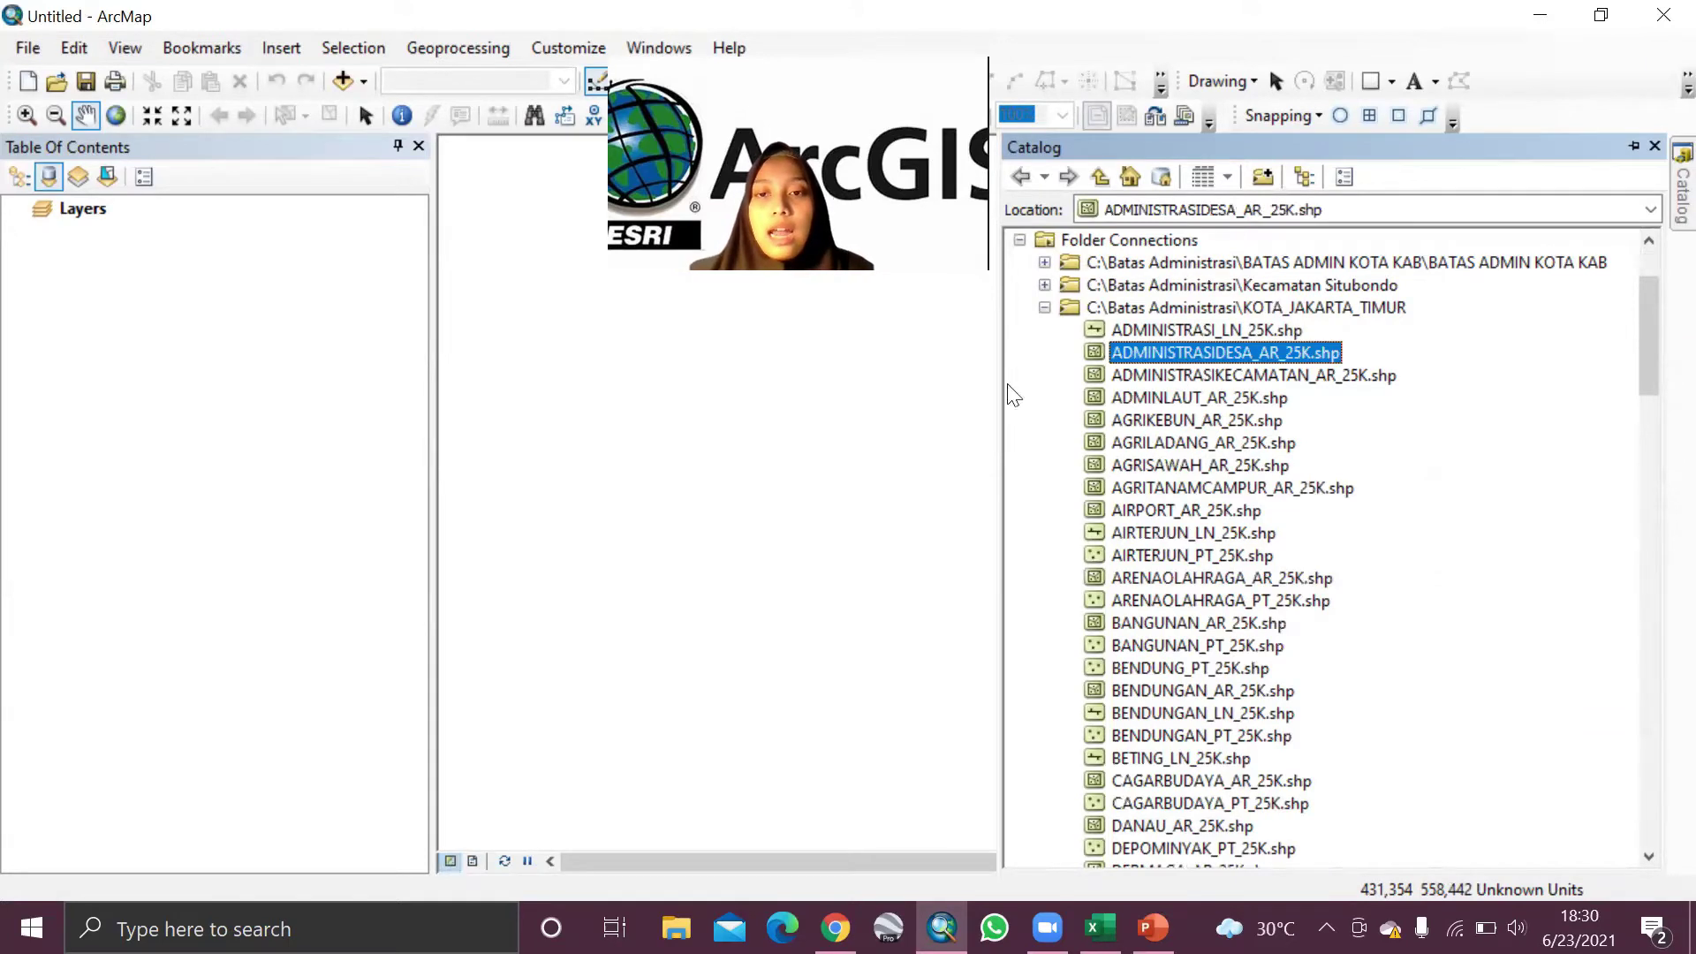
drag(1007, 411, 1294, 410)
mouse_move(1482, 349)
mouse_down()
mouse_move(323, 278)
mouse_move(162, 228)
mouse_up()
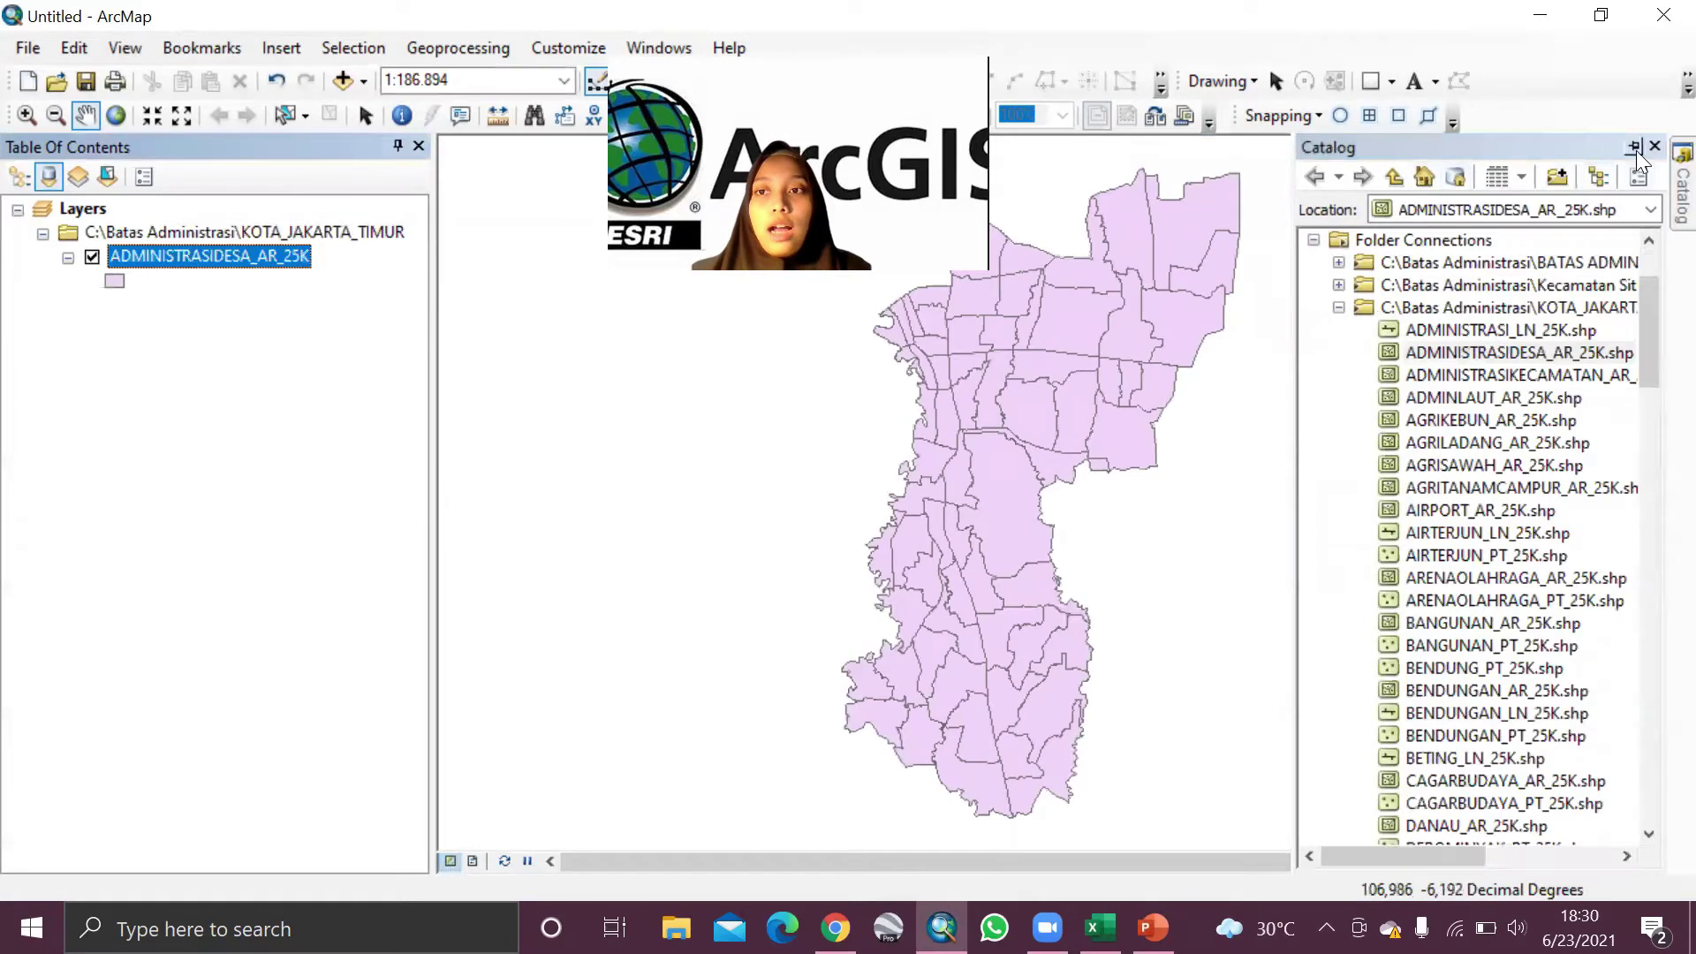
click(1635, 147)
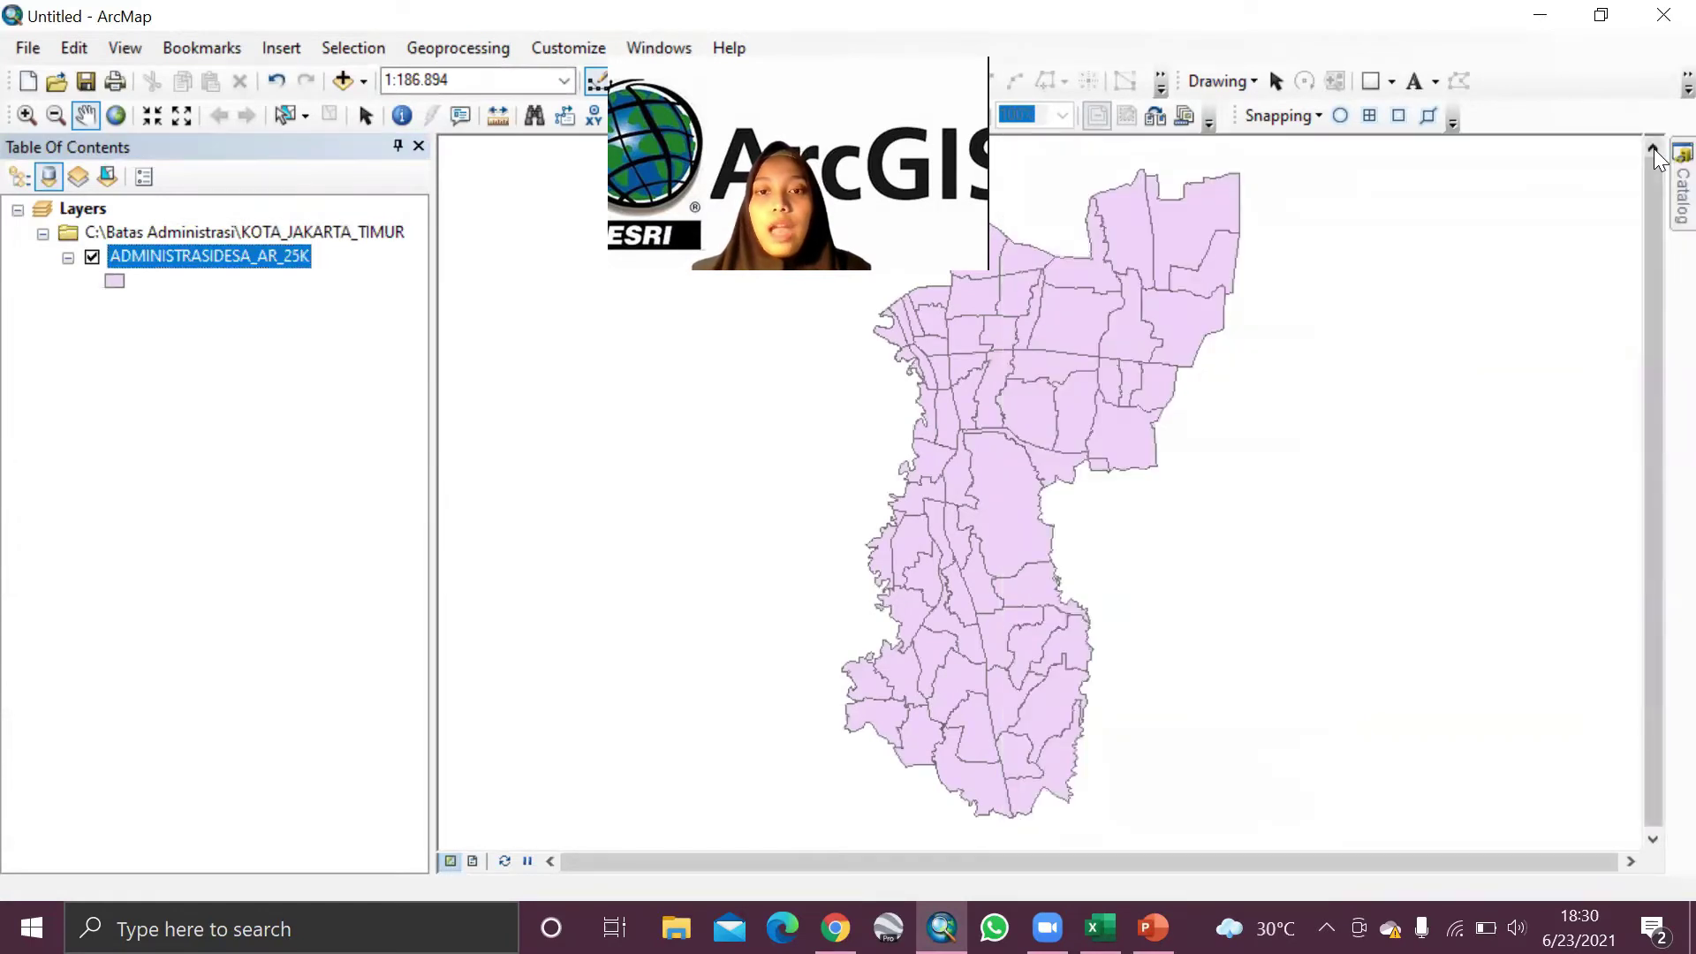
drag(1034, 429, 1011, 662)
drag(996, 530, 1032, 614)
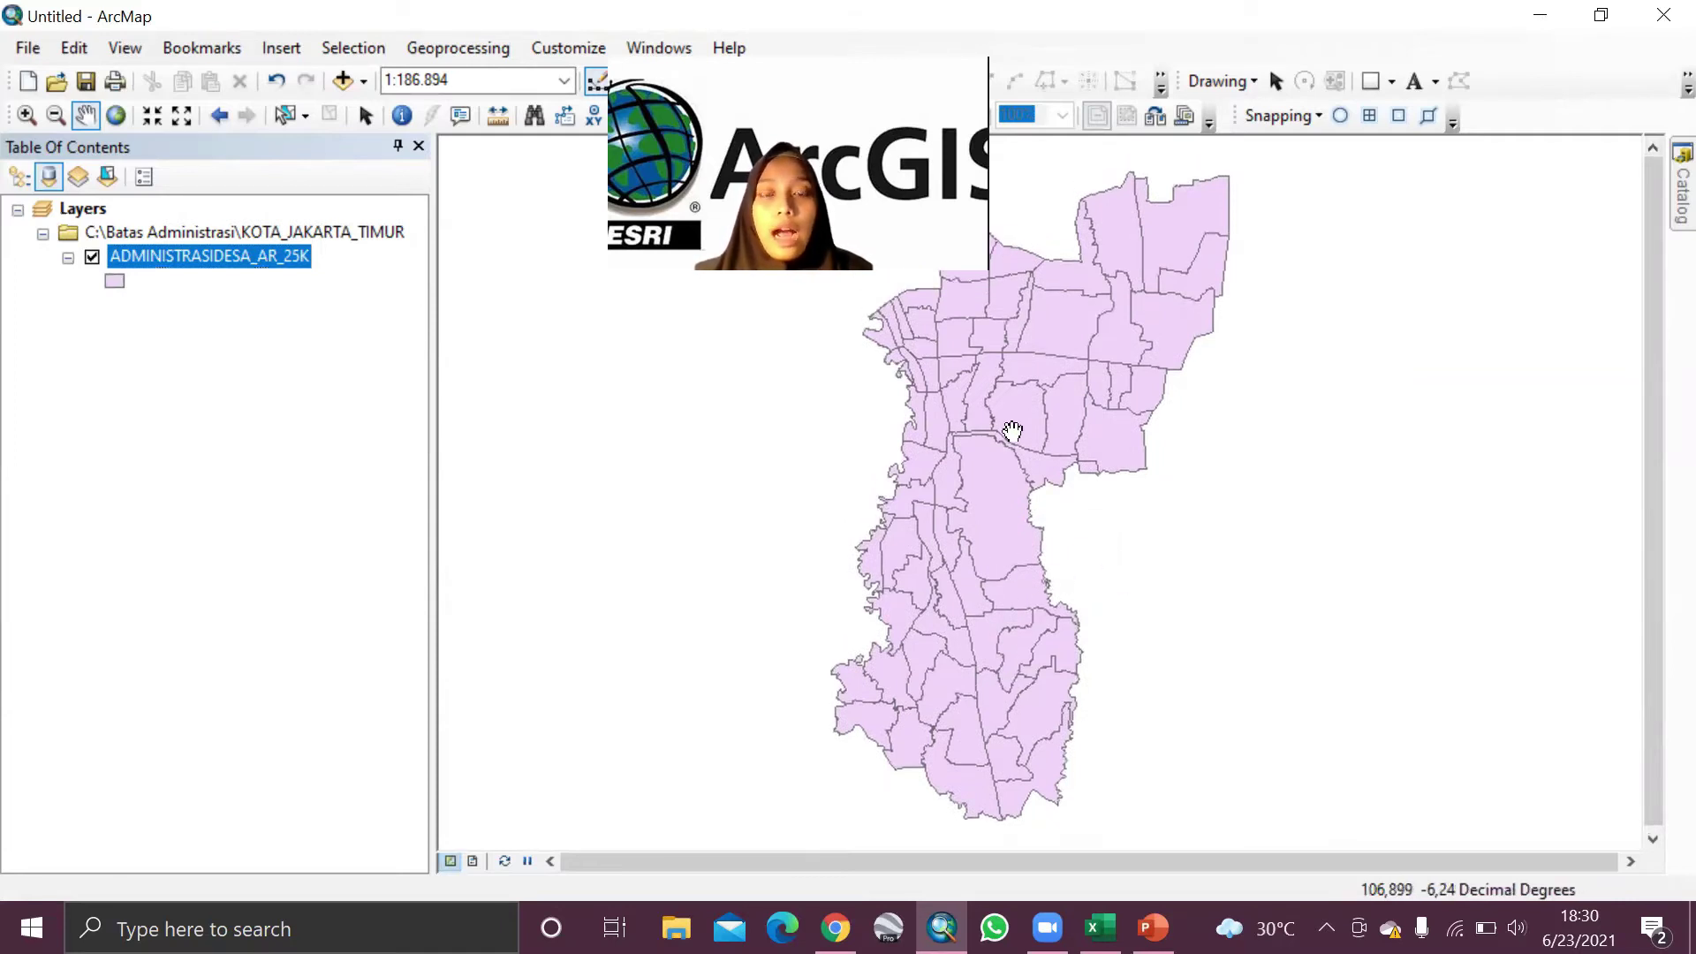
drag(1018, 422, 1099, 386)
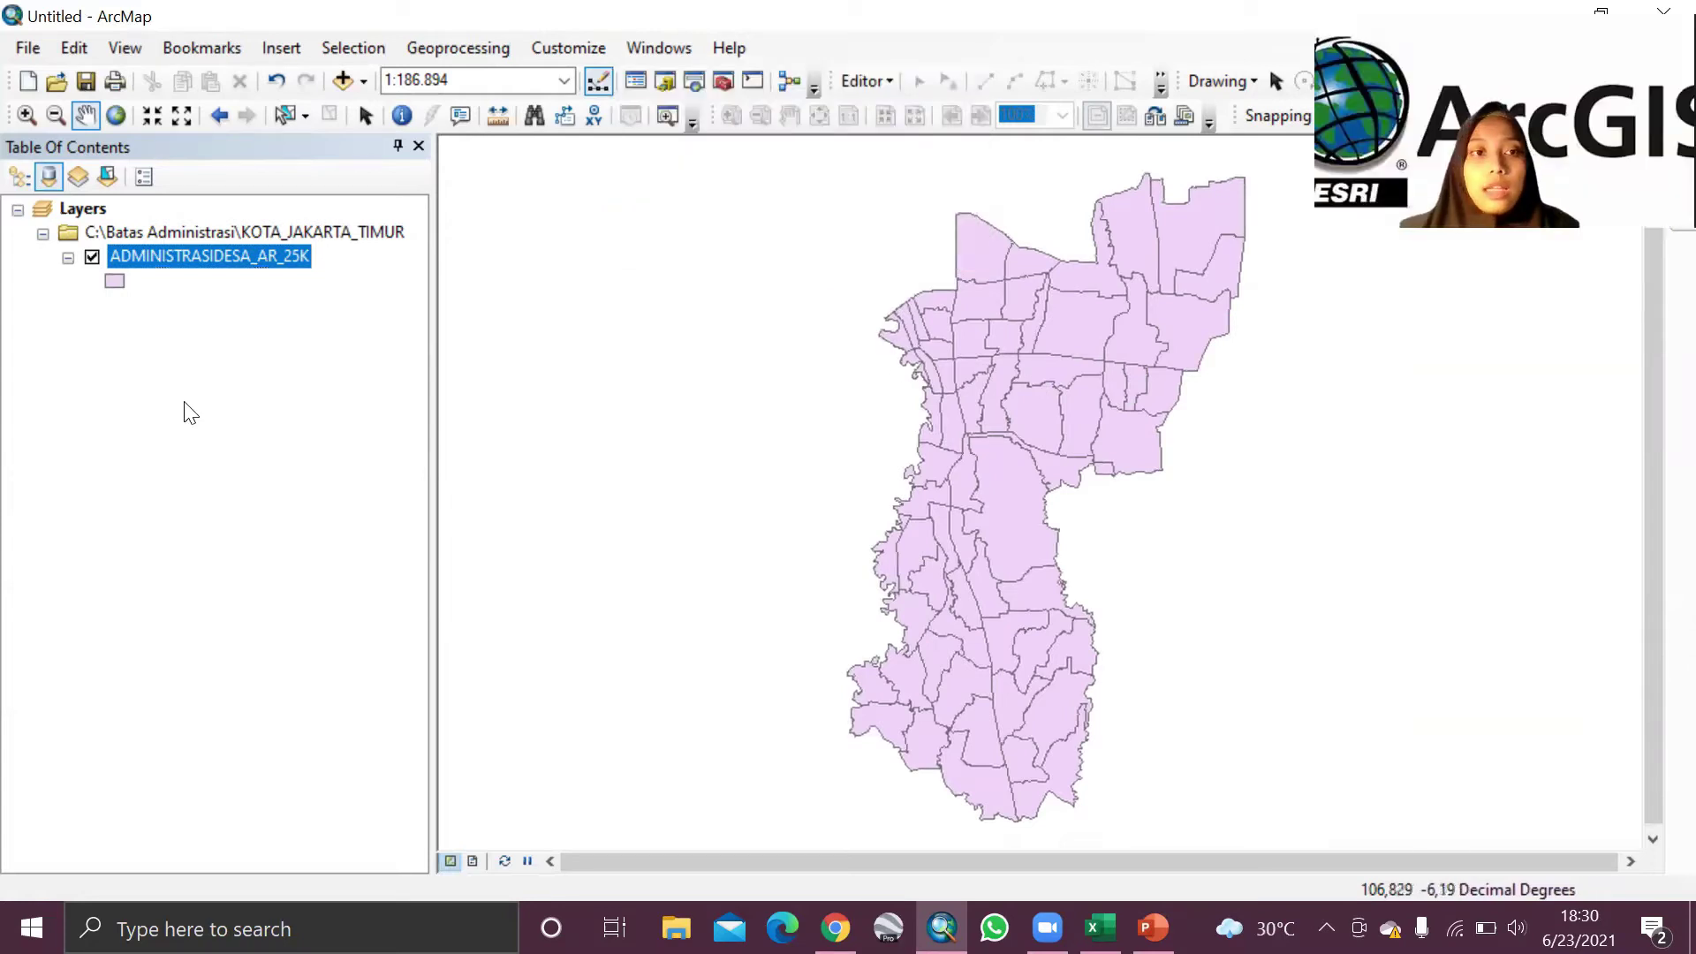
right_click(183, 260)
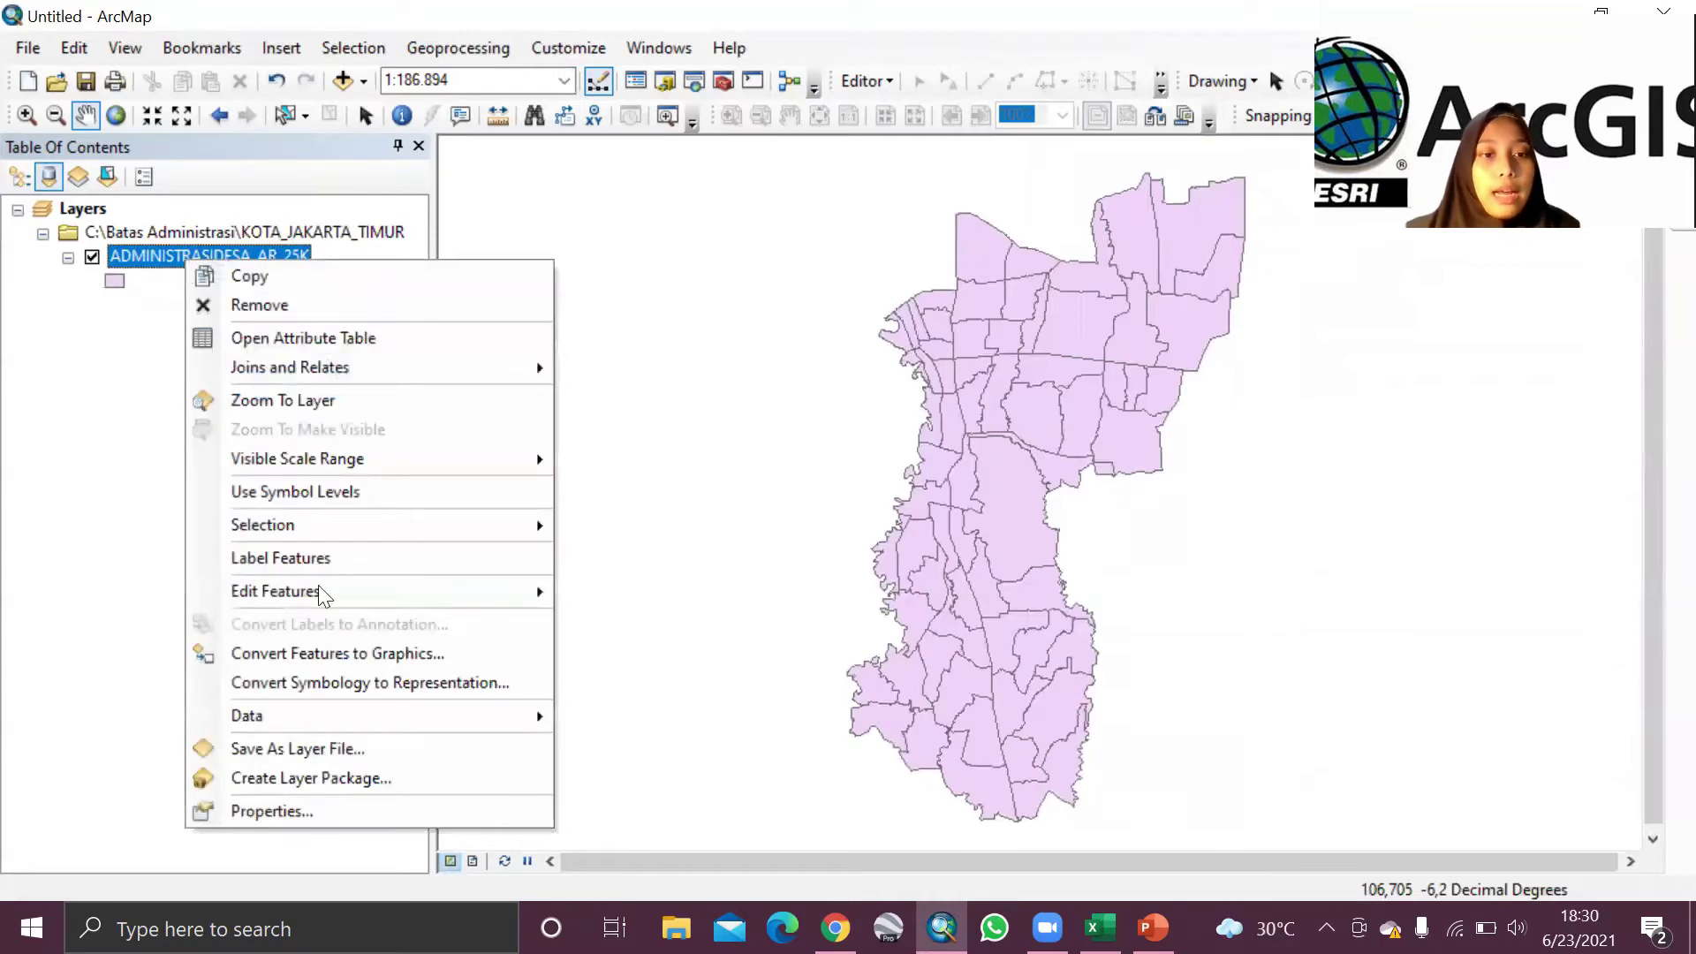
click(270, 811)
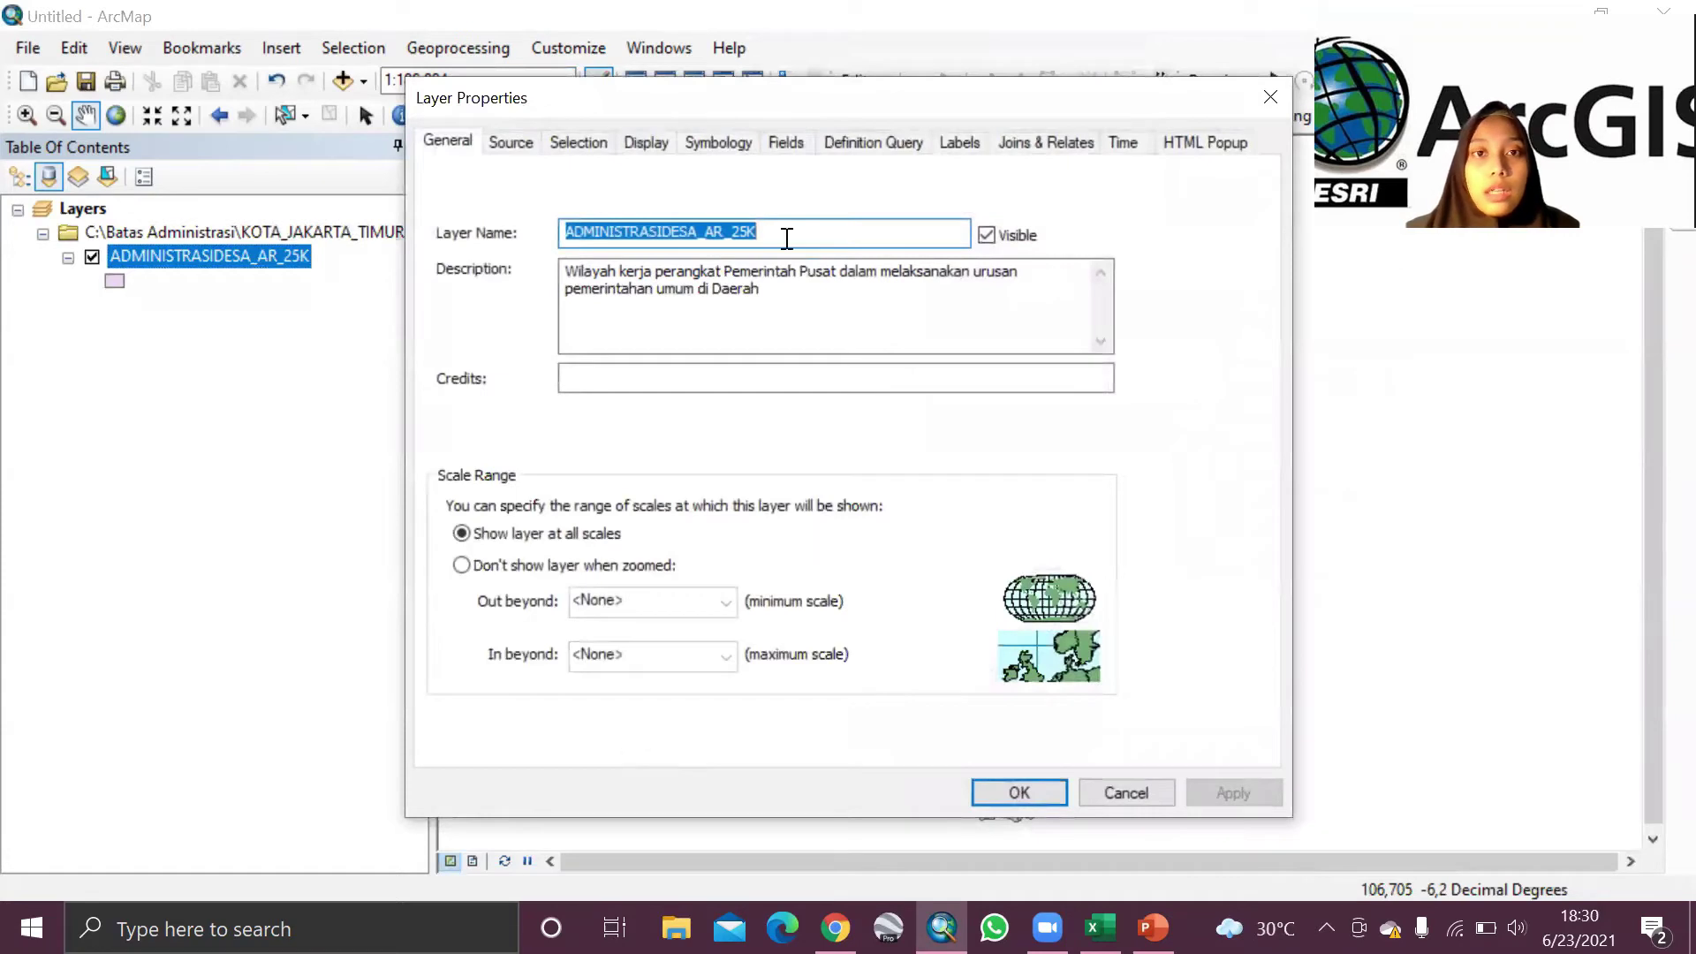
click(837, 150)
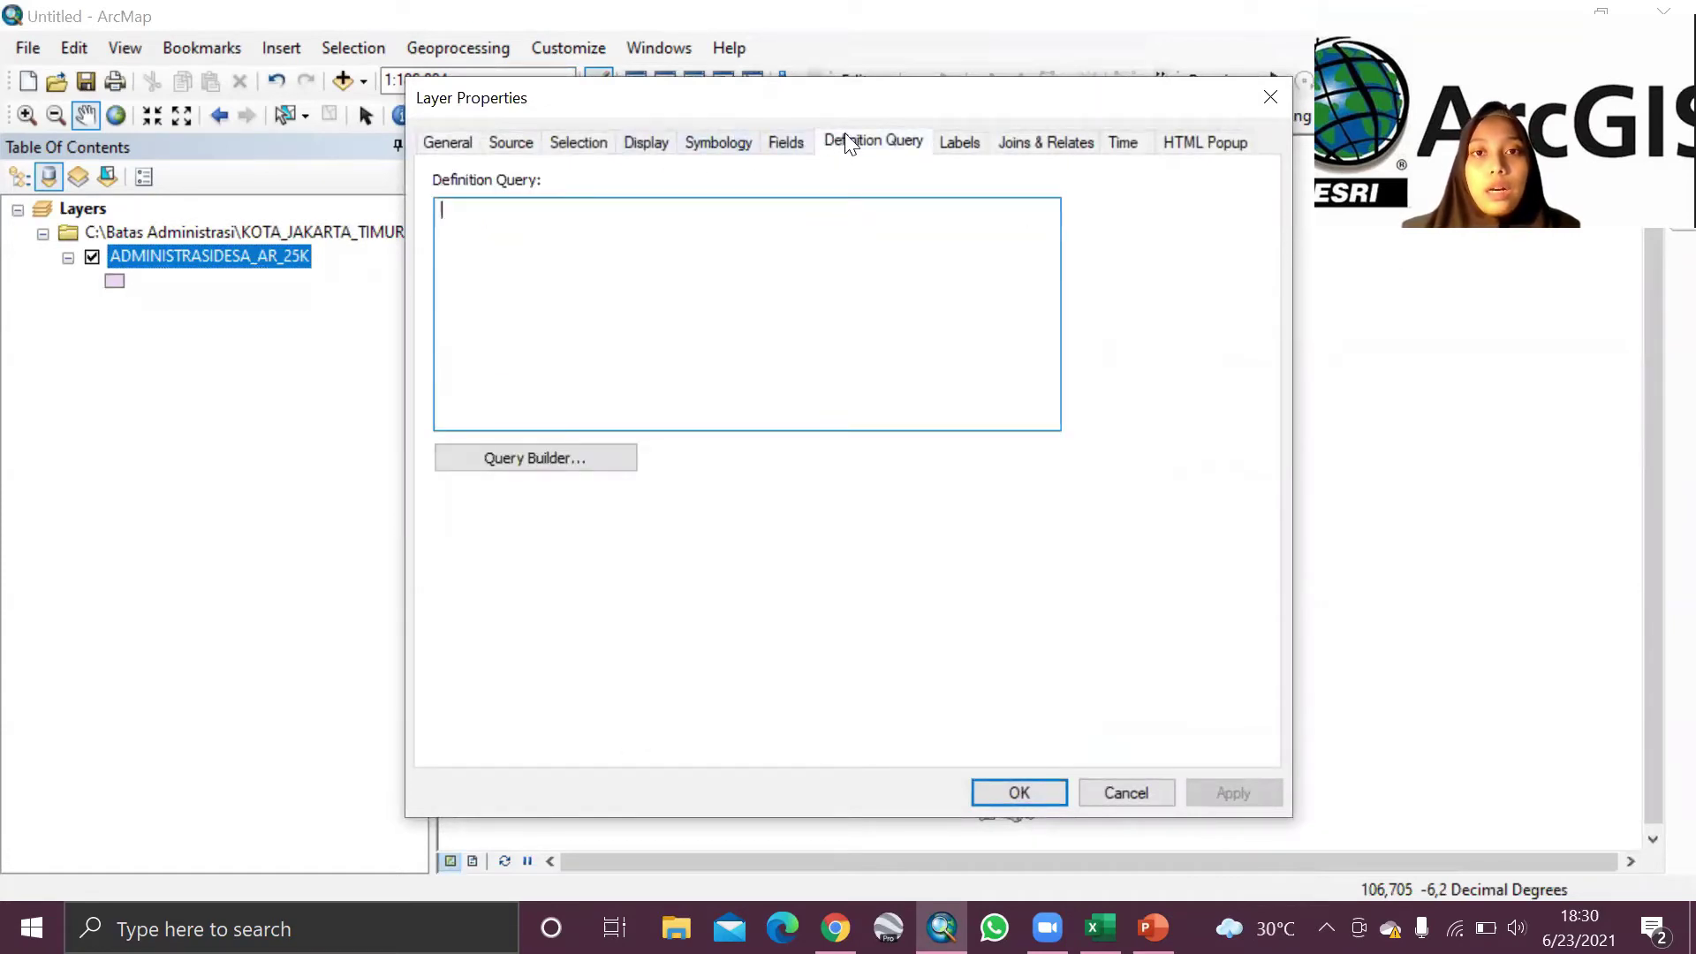
click(576, 477)
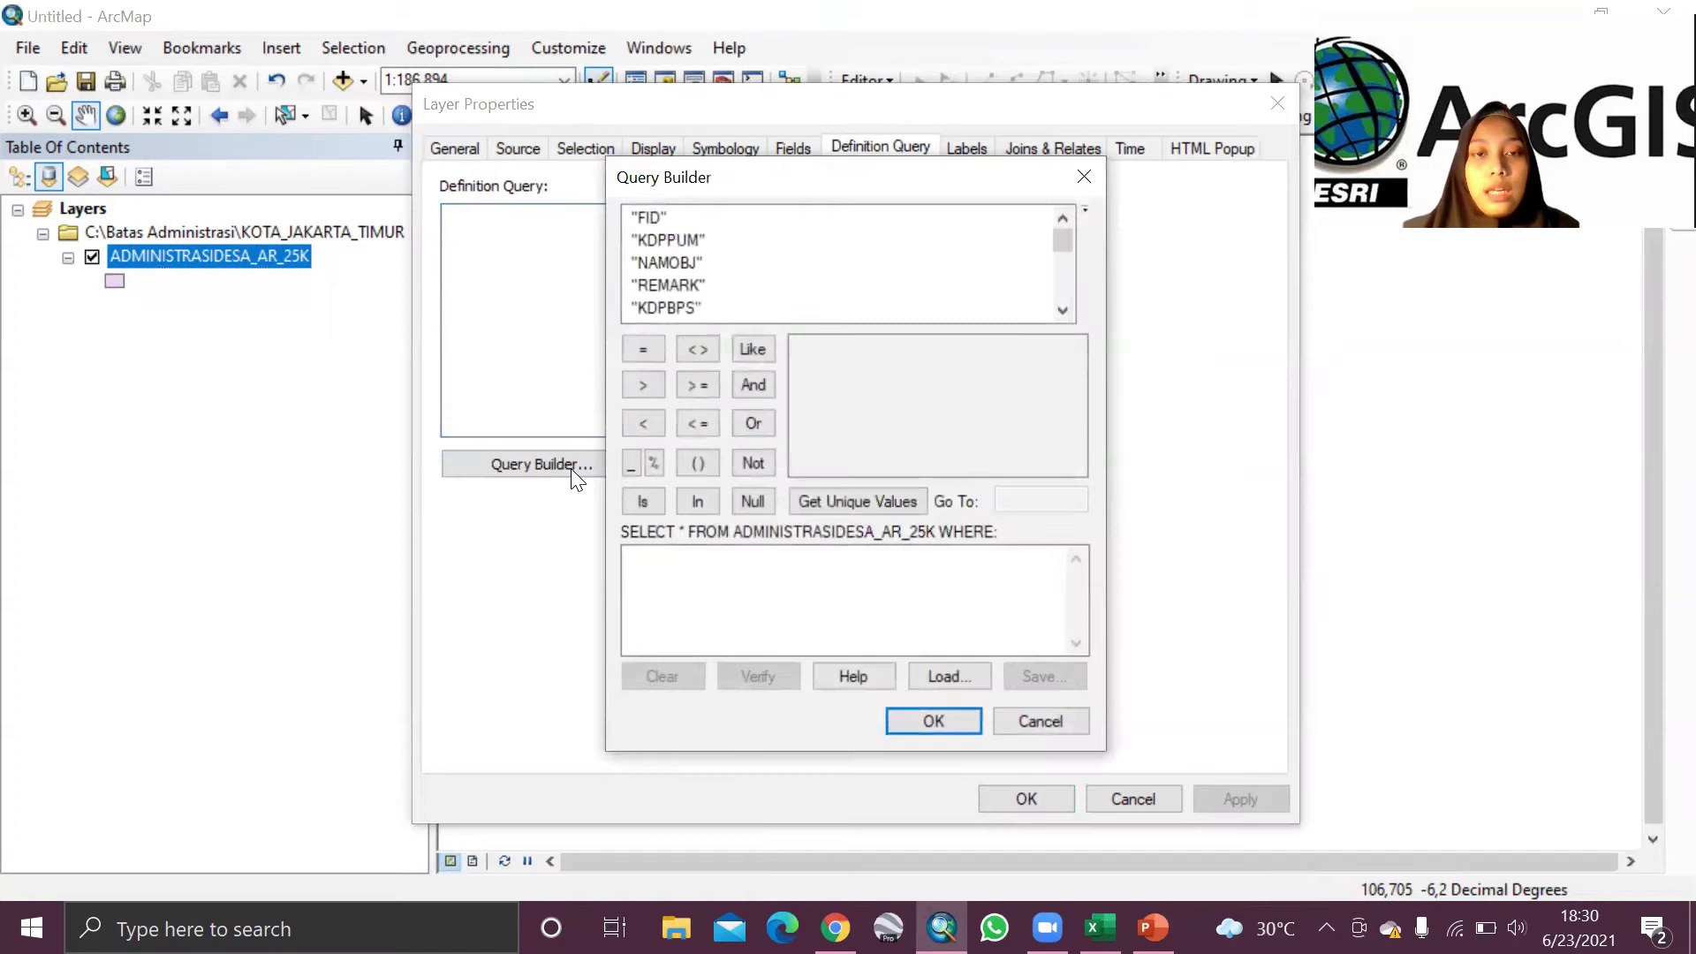
click(687, 263)
click(1064, 309)
click(1063, 309)
double_click(1066, 308)
scroll(1062, 235, up, 2)
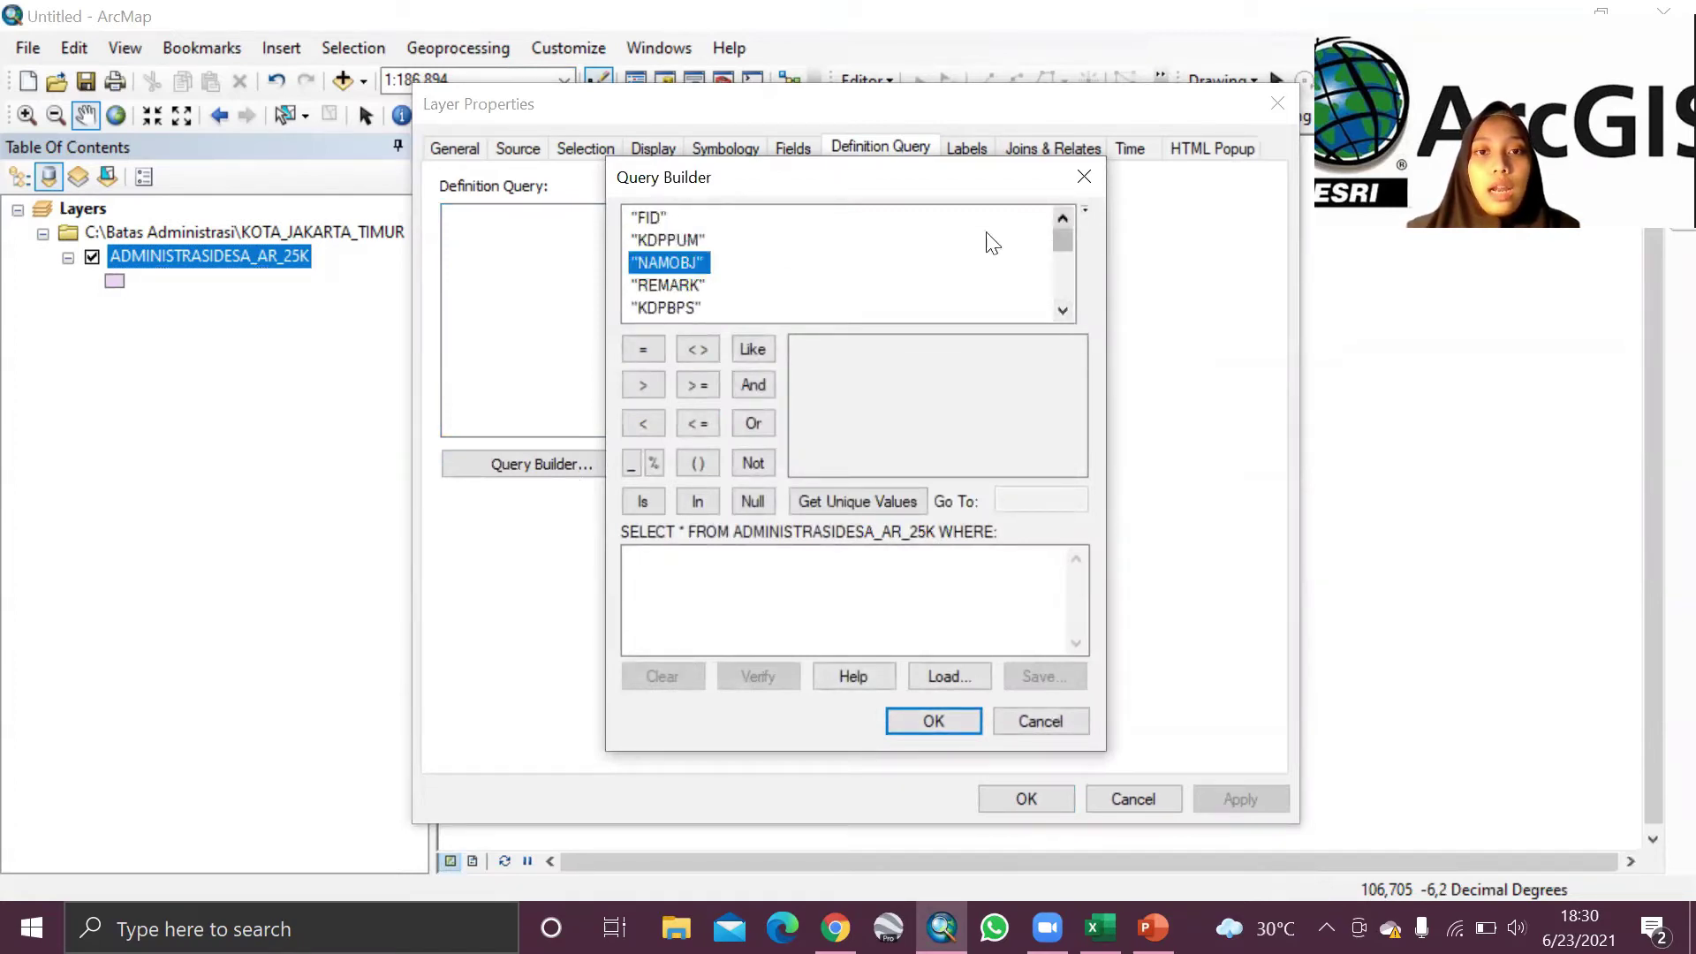
click(230, 269)
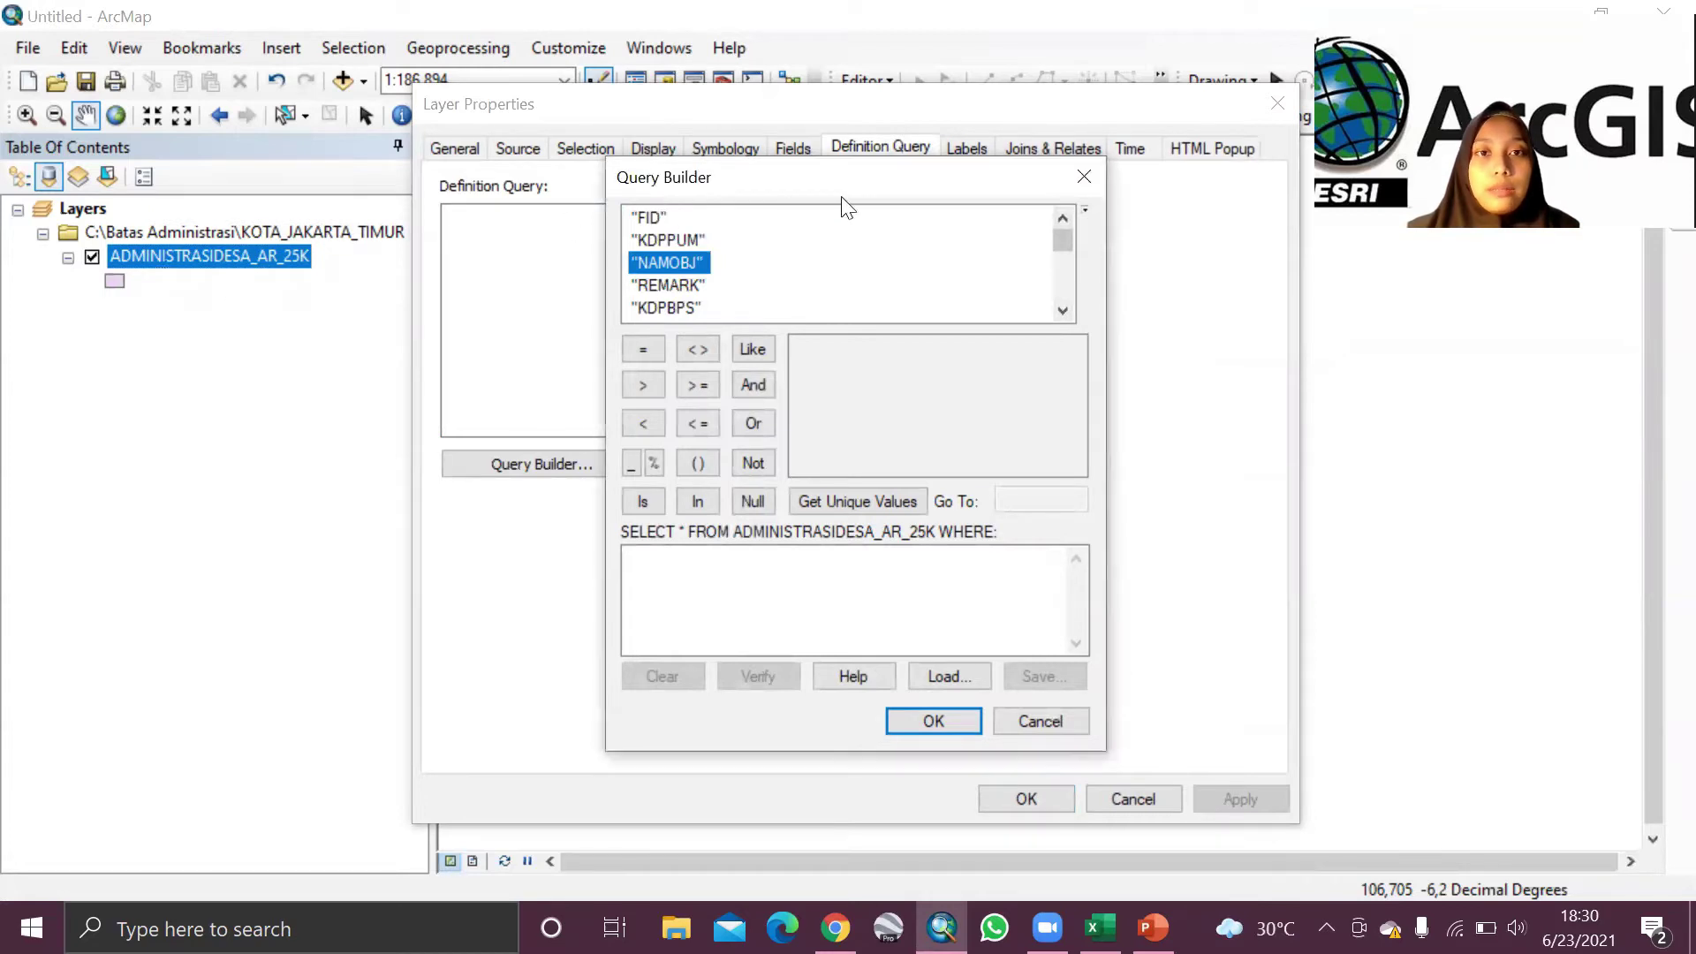
click(1085, 176)
click(1276, 104)
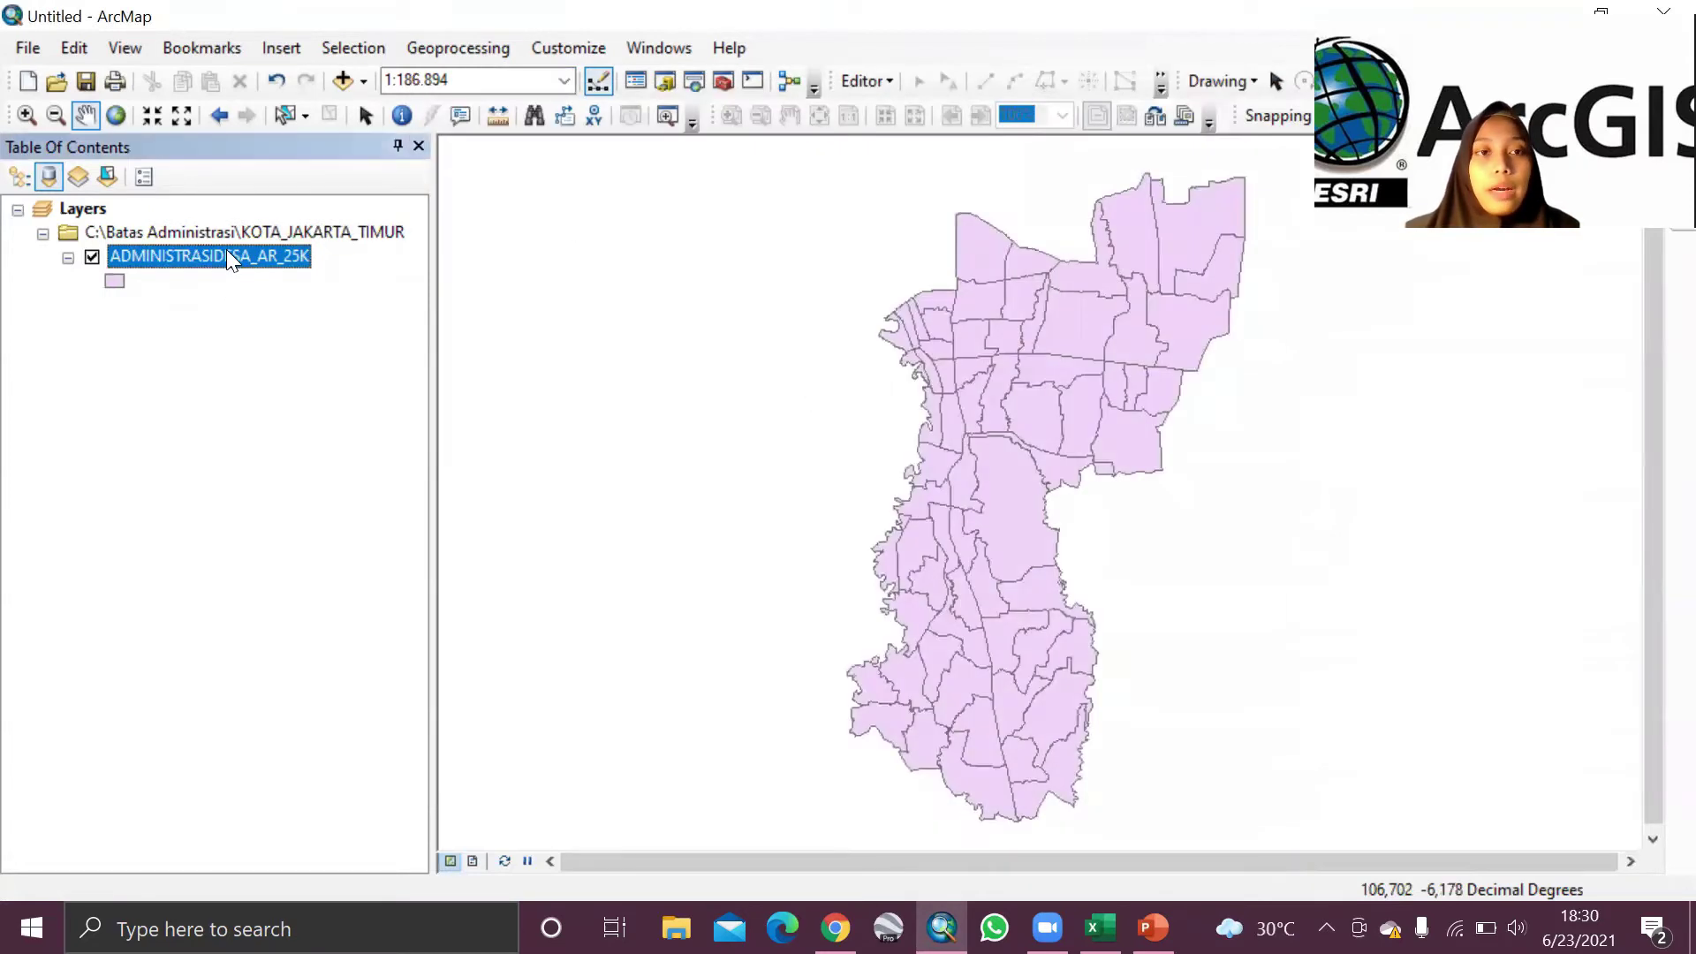
Step: Examine the village names in the NAMOBJ field of the ADMINISTRASIDESA_AR_25K attribute table, closing the table when done
right_click(227, 249)
click(291, 325)
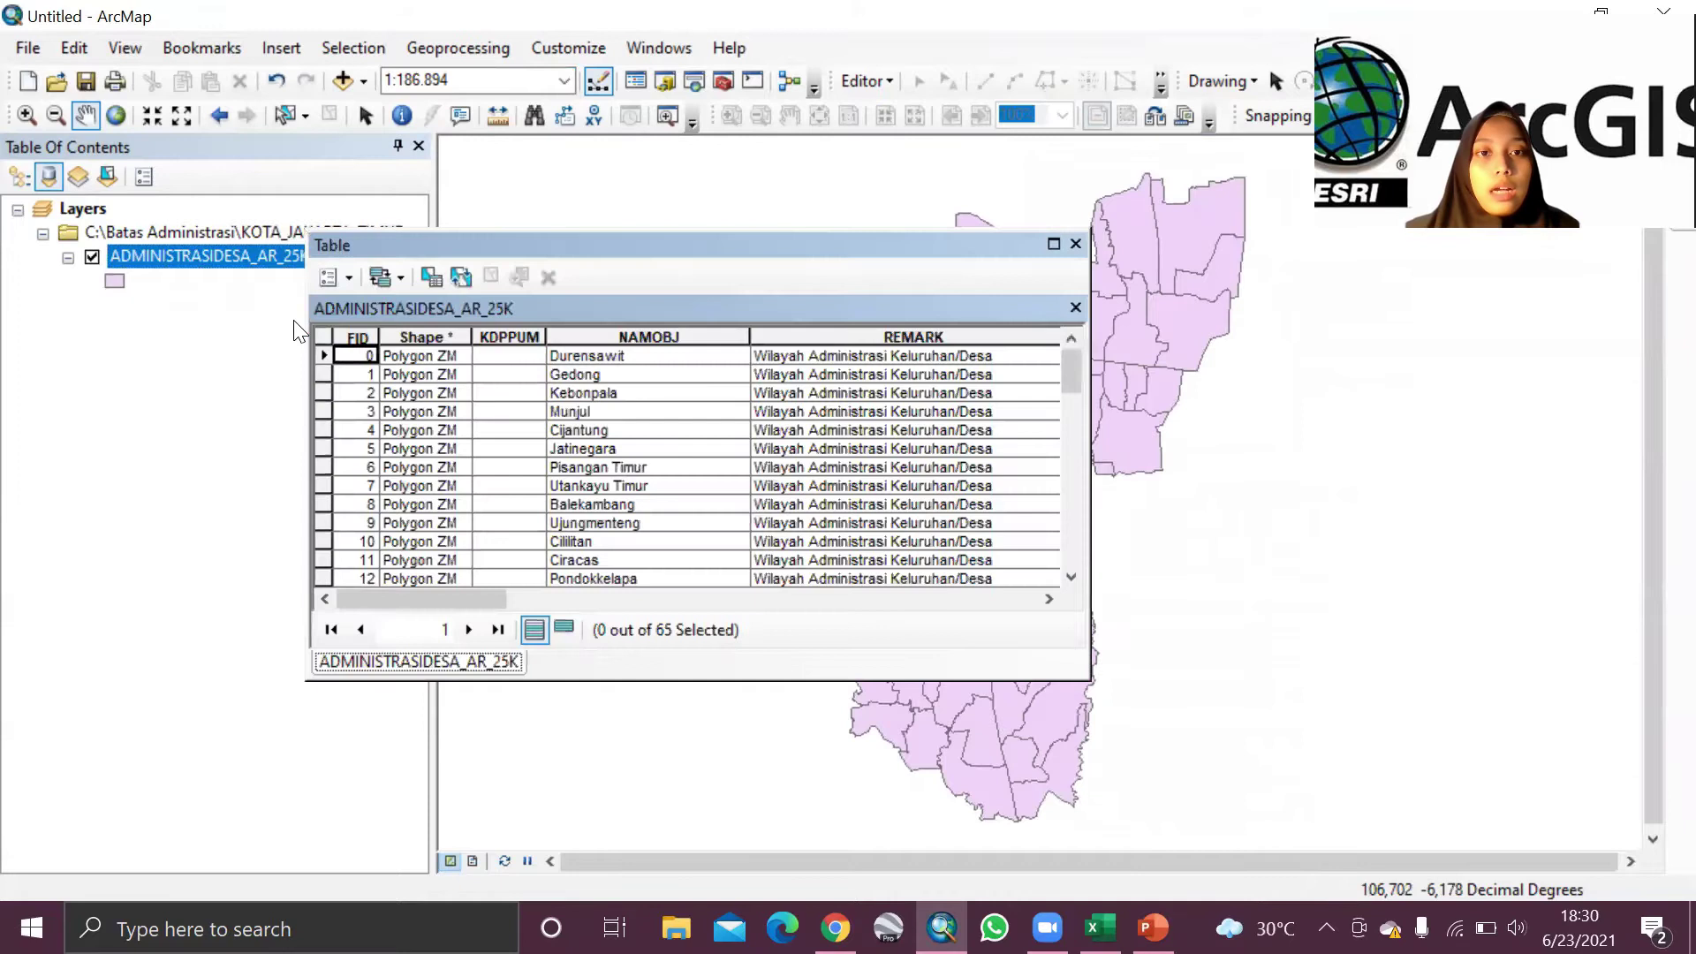
drag(502, 597, 551, 597)
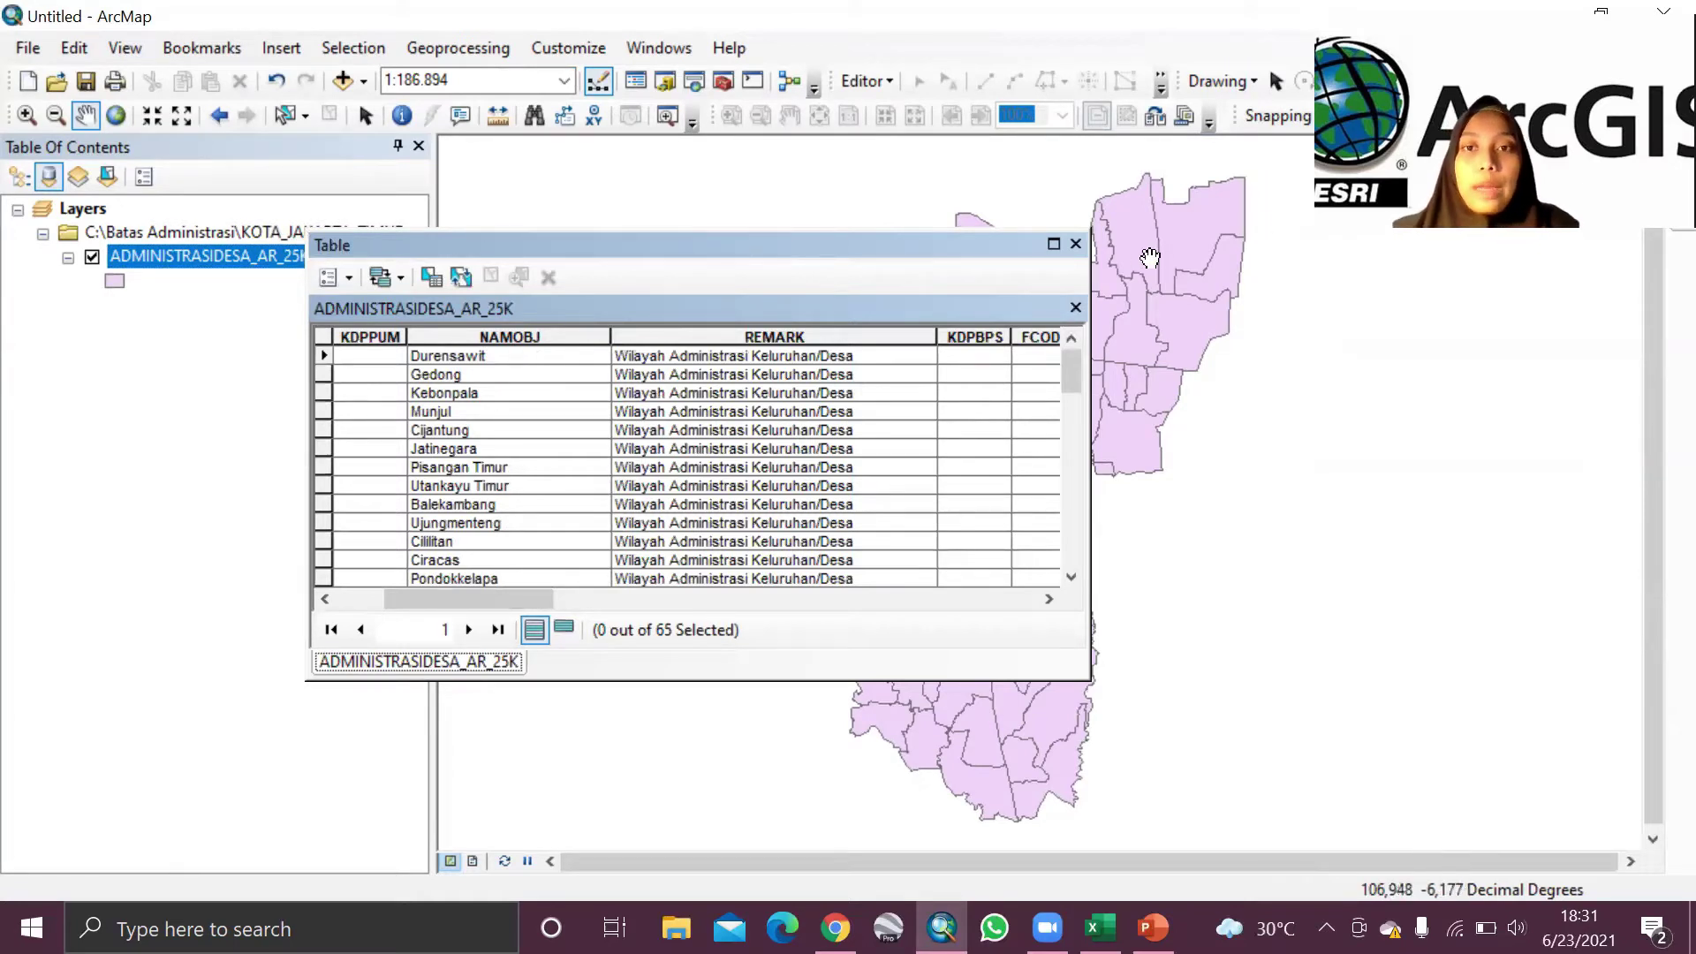
click(1078, 243)
Step: Start a definition query for the ADMINISTRASIDESA_AR_25K layer in the Query Builder with the expression "NAMOBJ" =
right_click(238, 267)
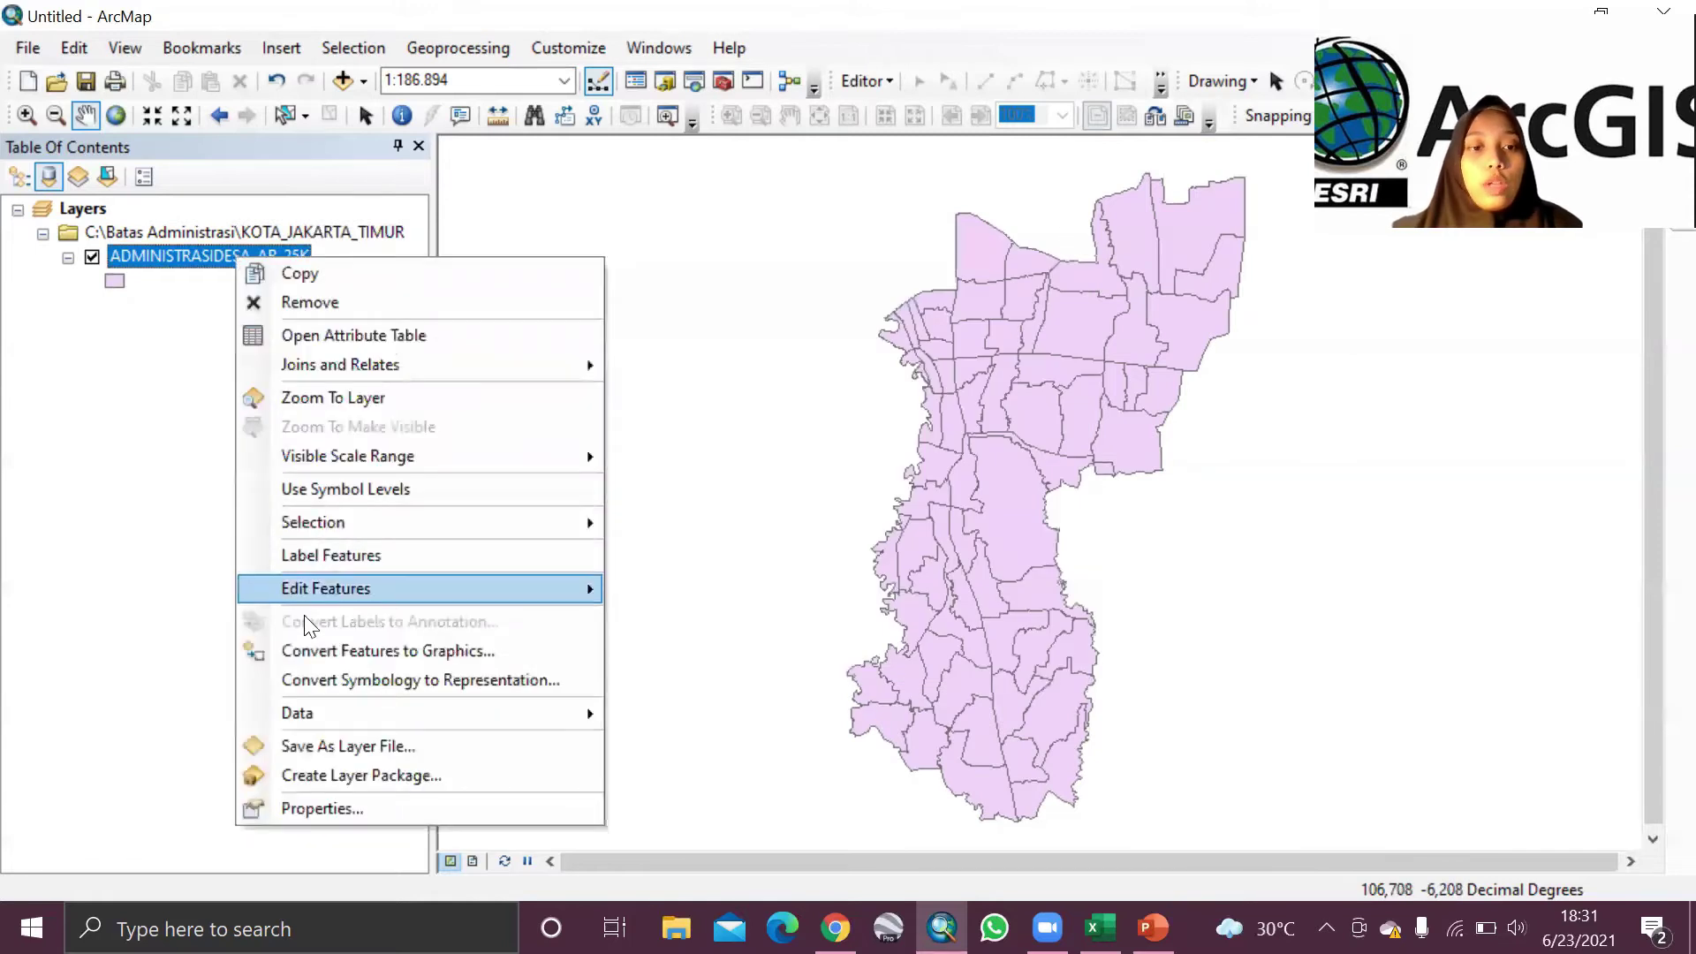
click(341, 807)
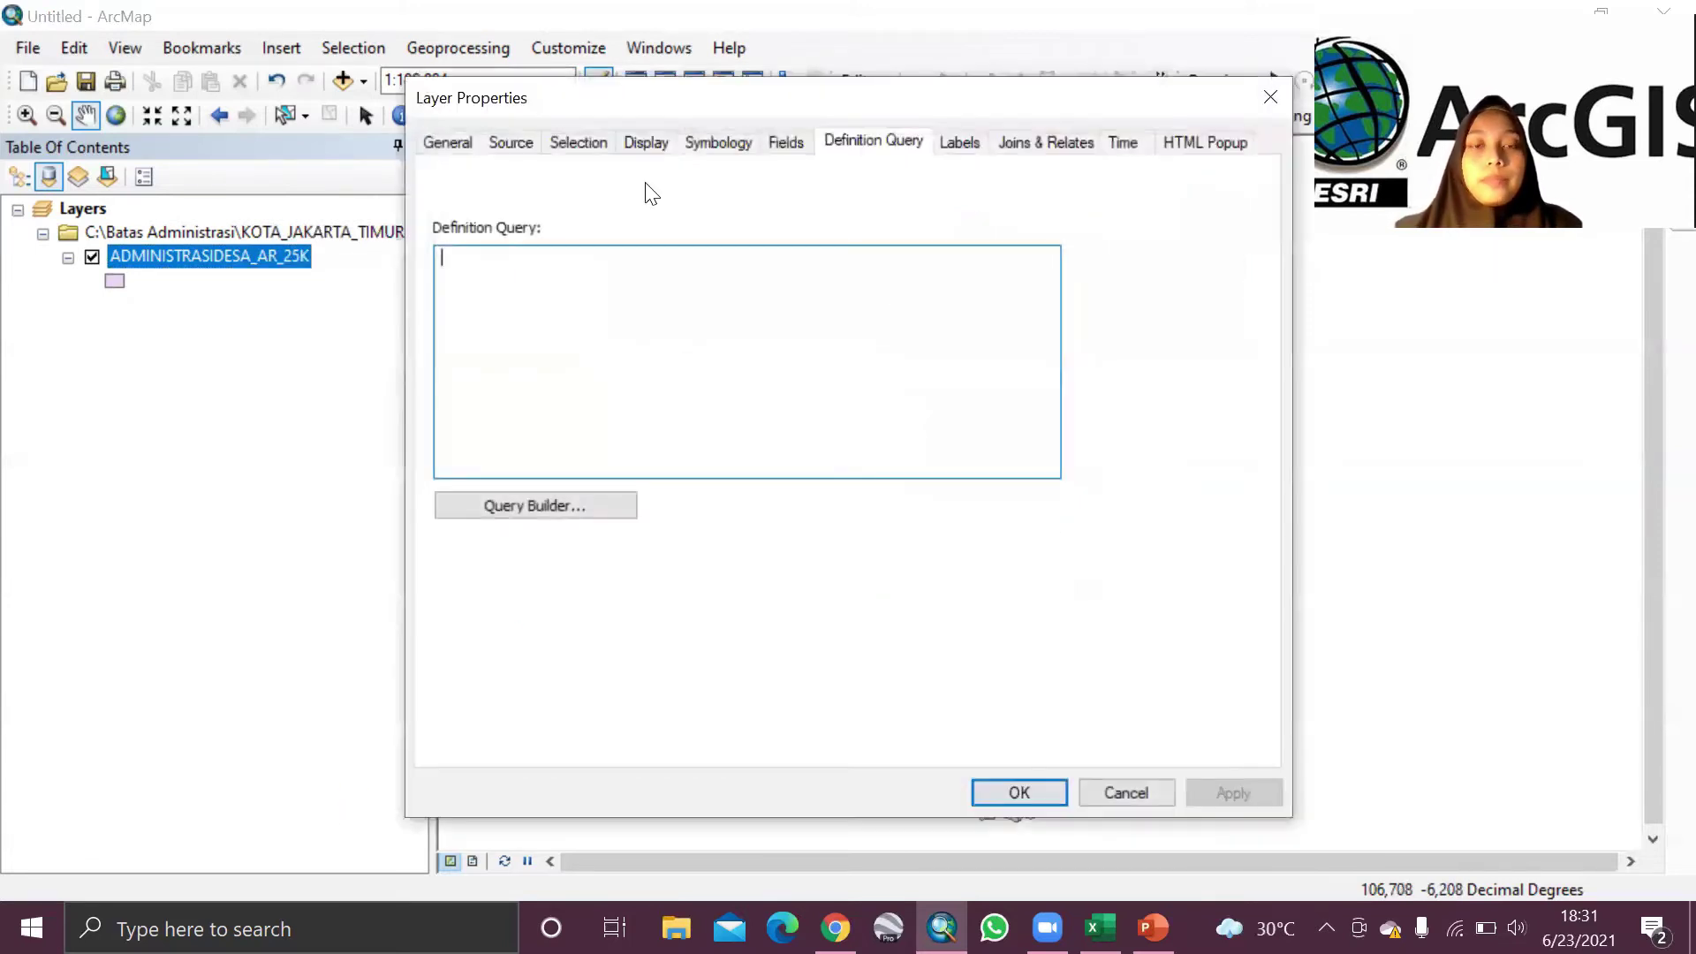
click(554, 511)
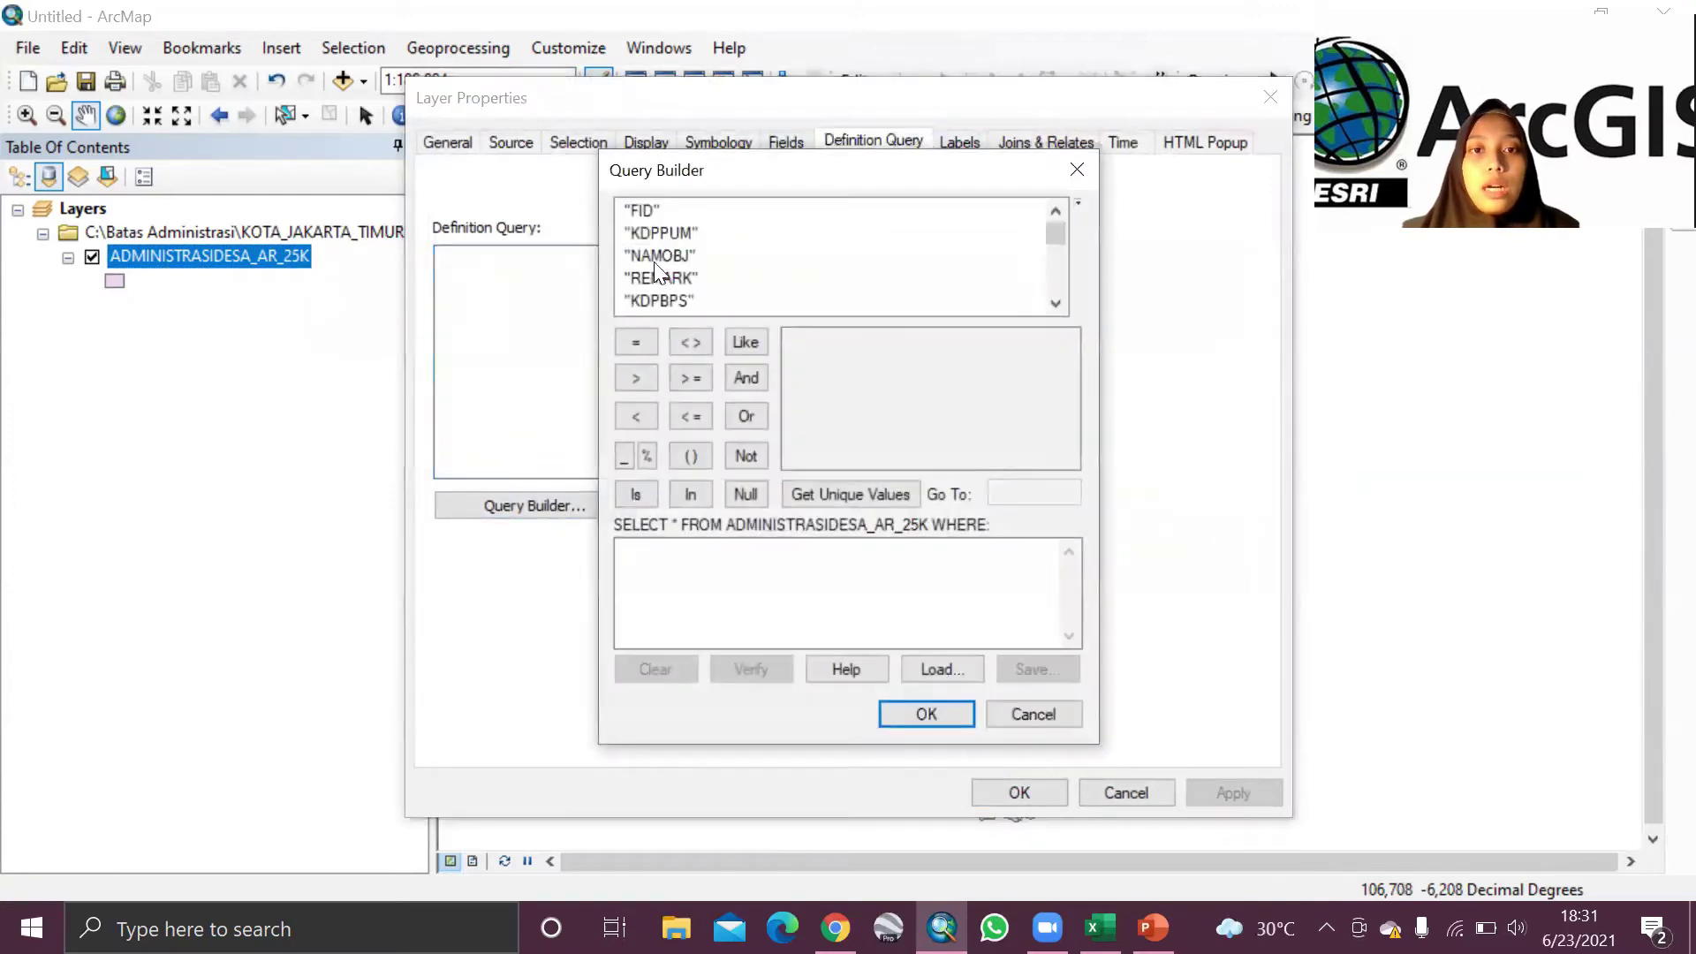
click(661, 255)
double_click(668, 253)
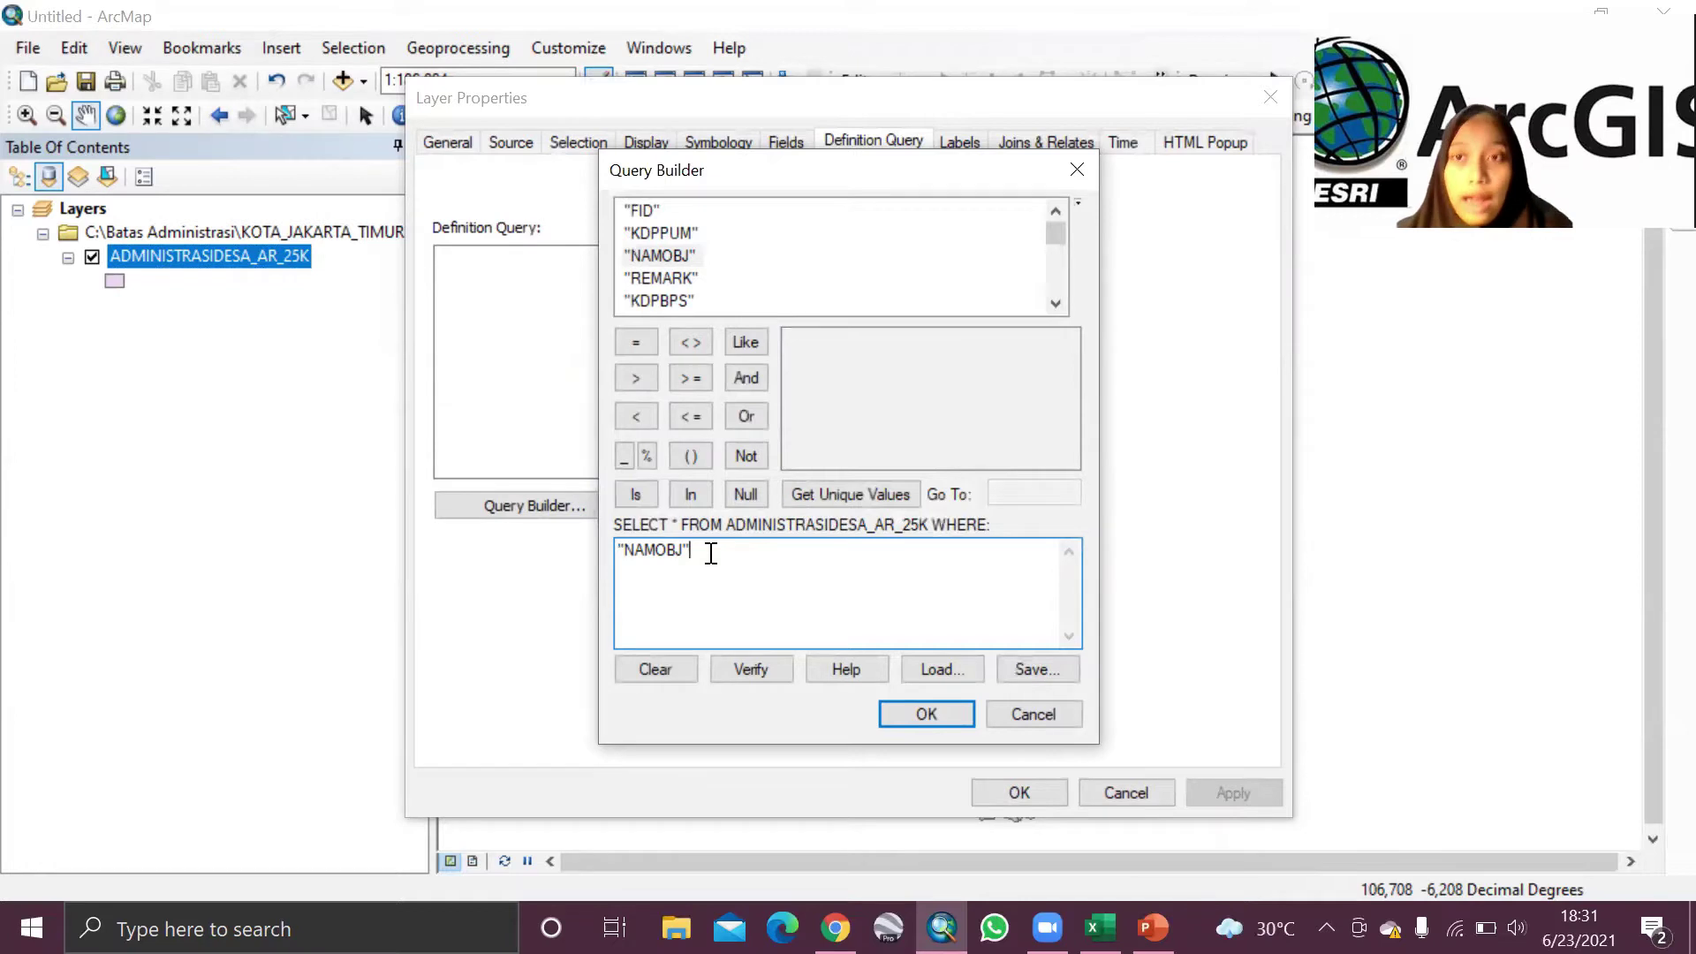
click(639, 344)
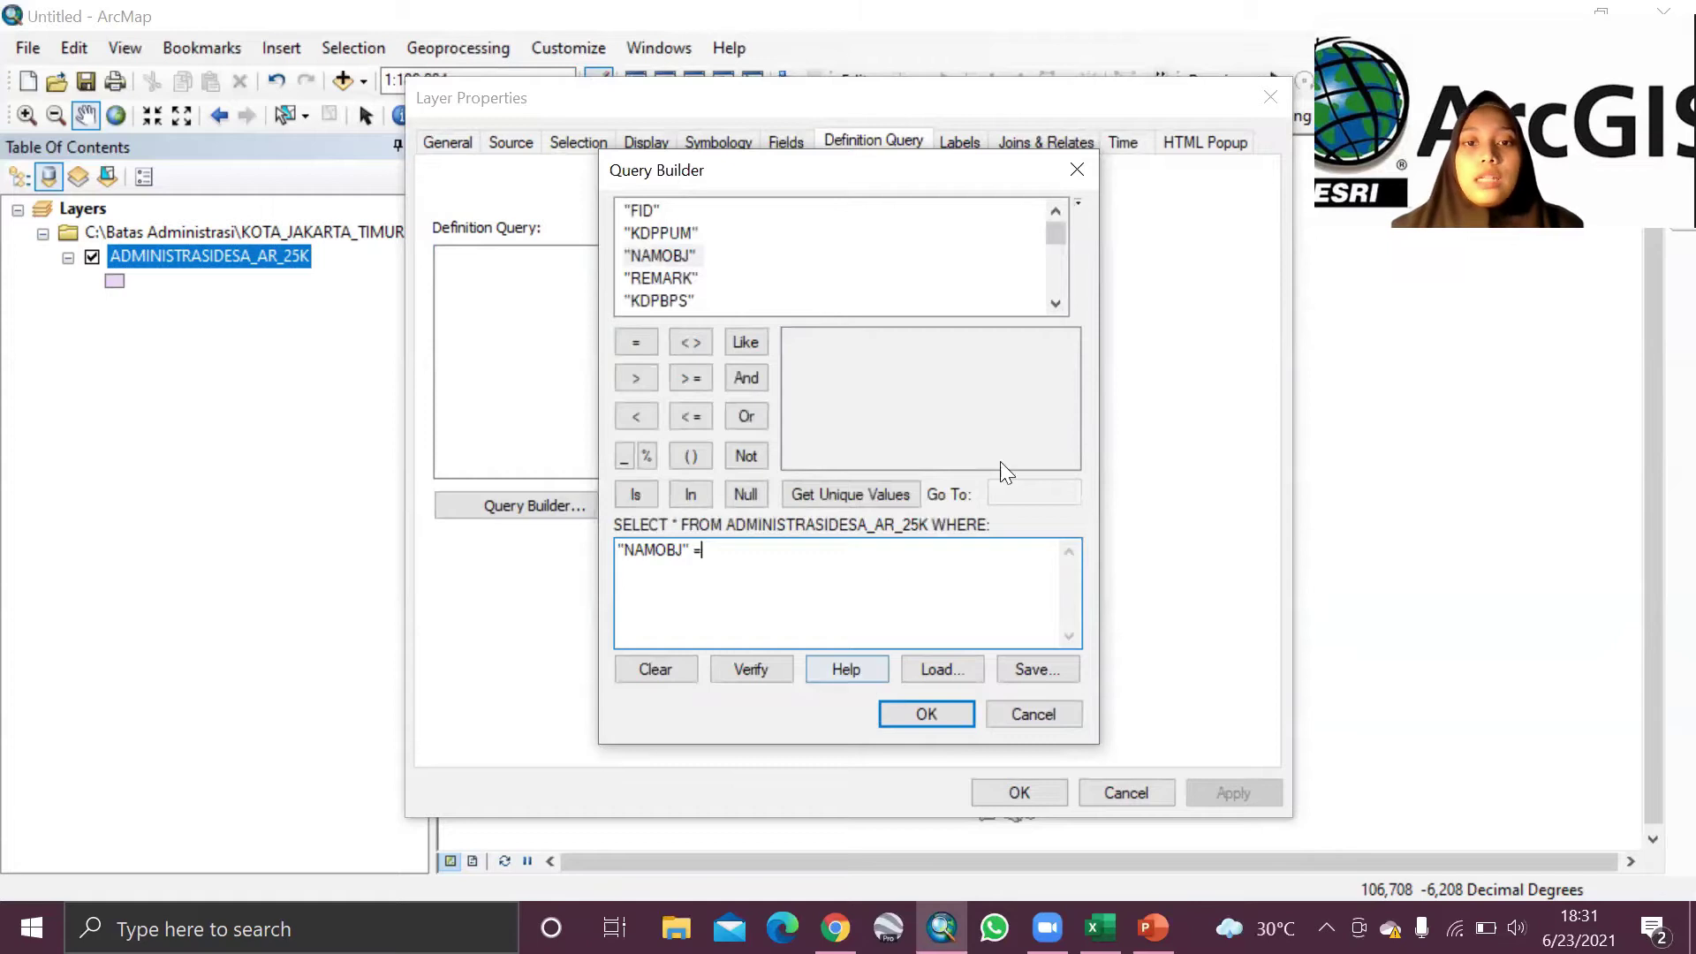
Step: Complete the query expression with the unique value 'Kalisari' and apply the definition query to the layer
click(889, 500)
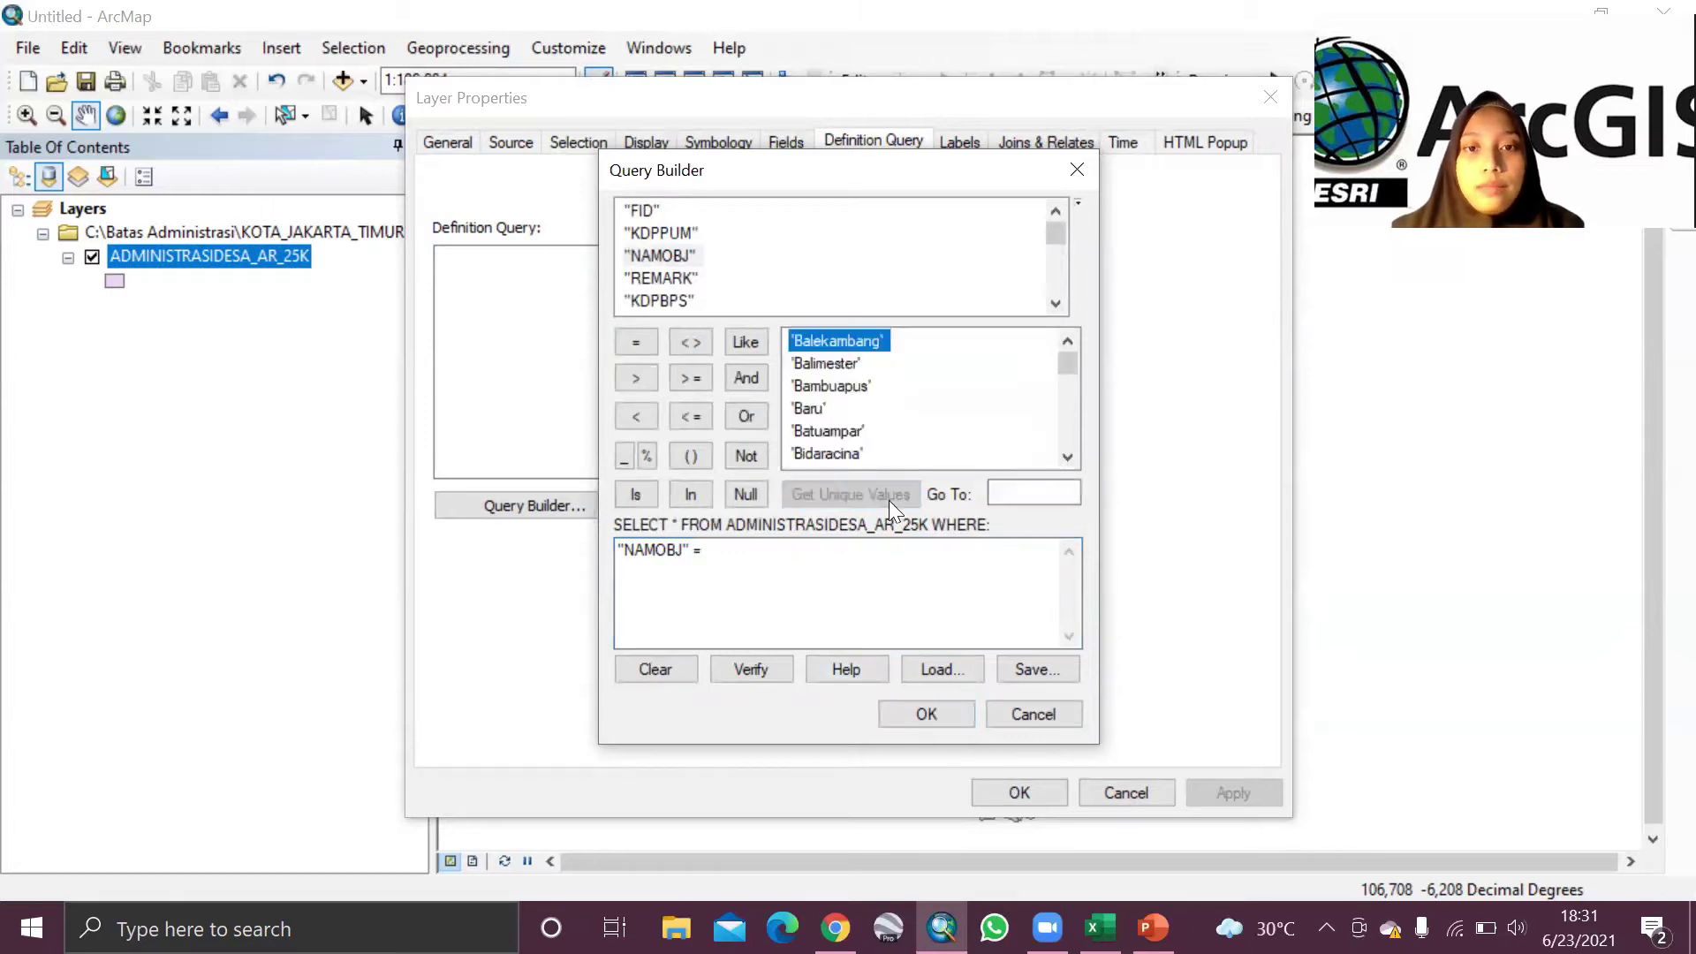
scroll(871, 408, down, 6)
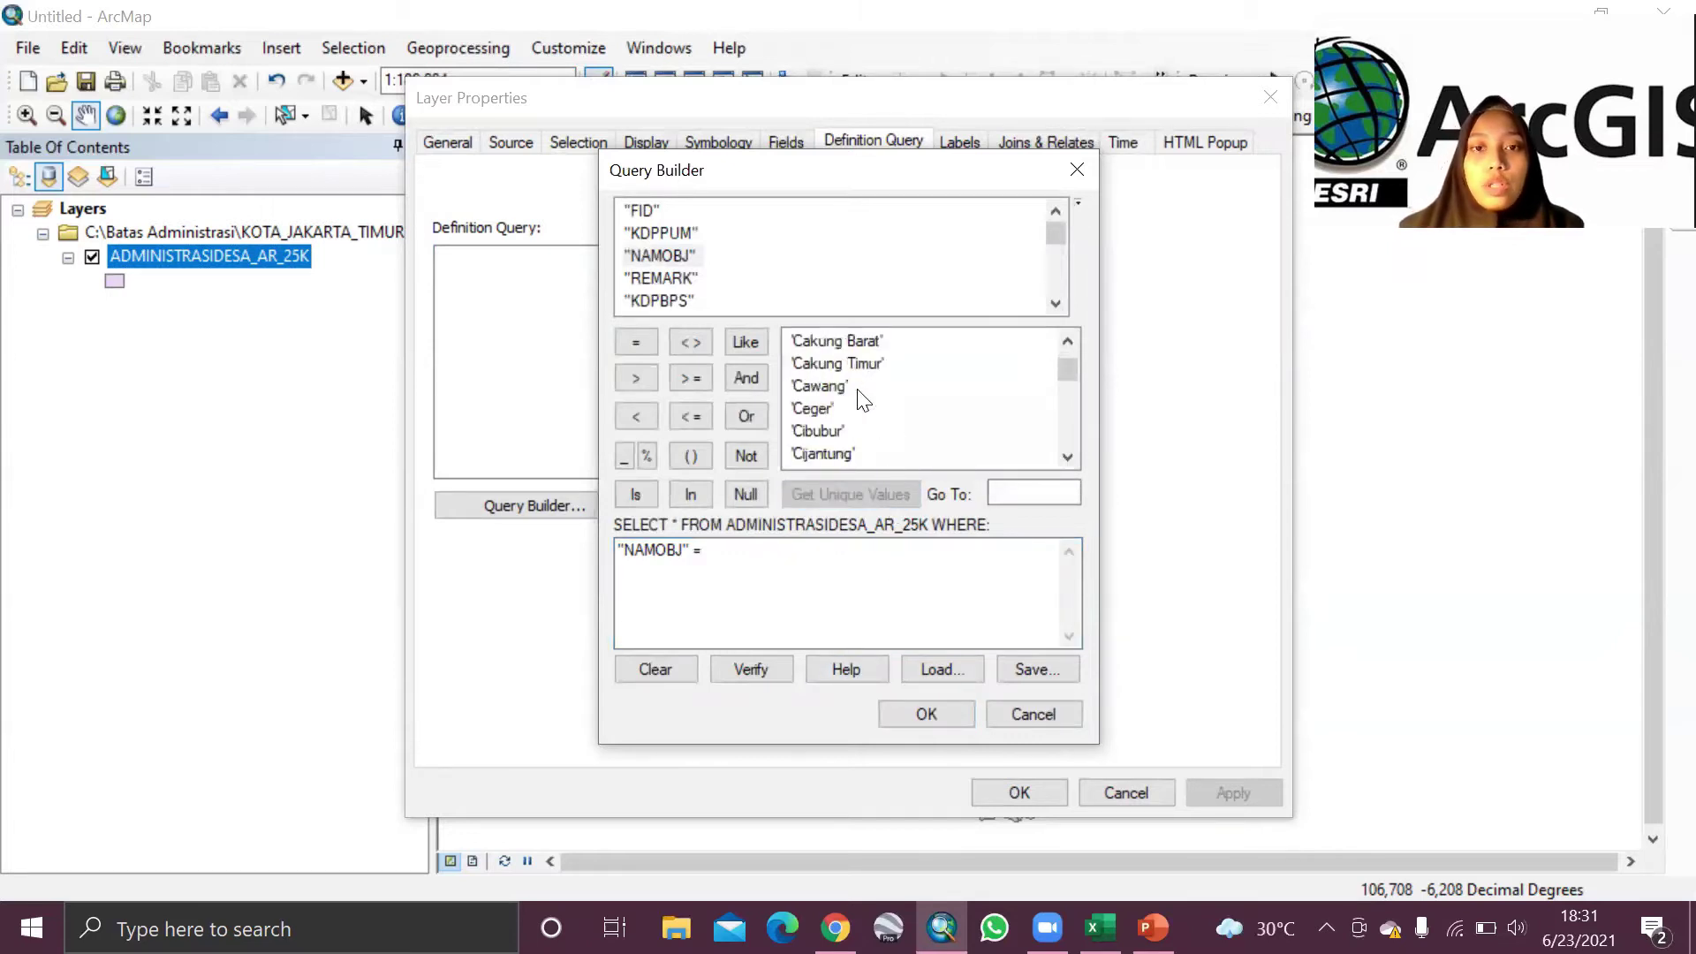
scroll(871, 408, down, 8)
scroll(930, 442, up, 10)
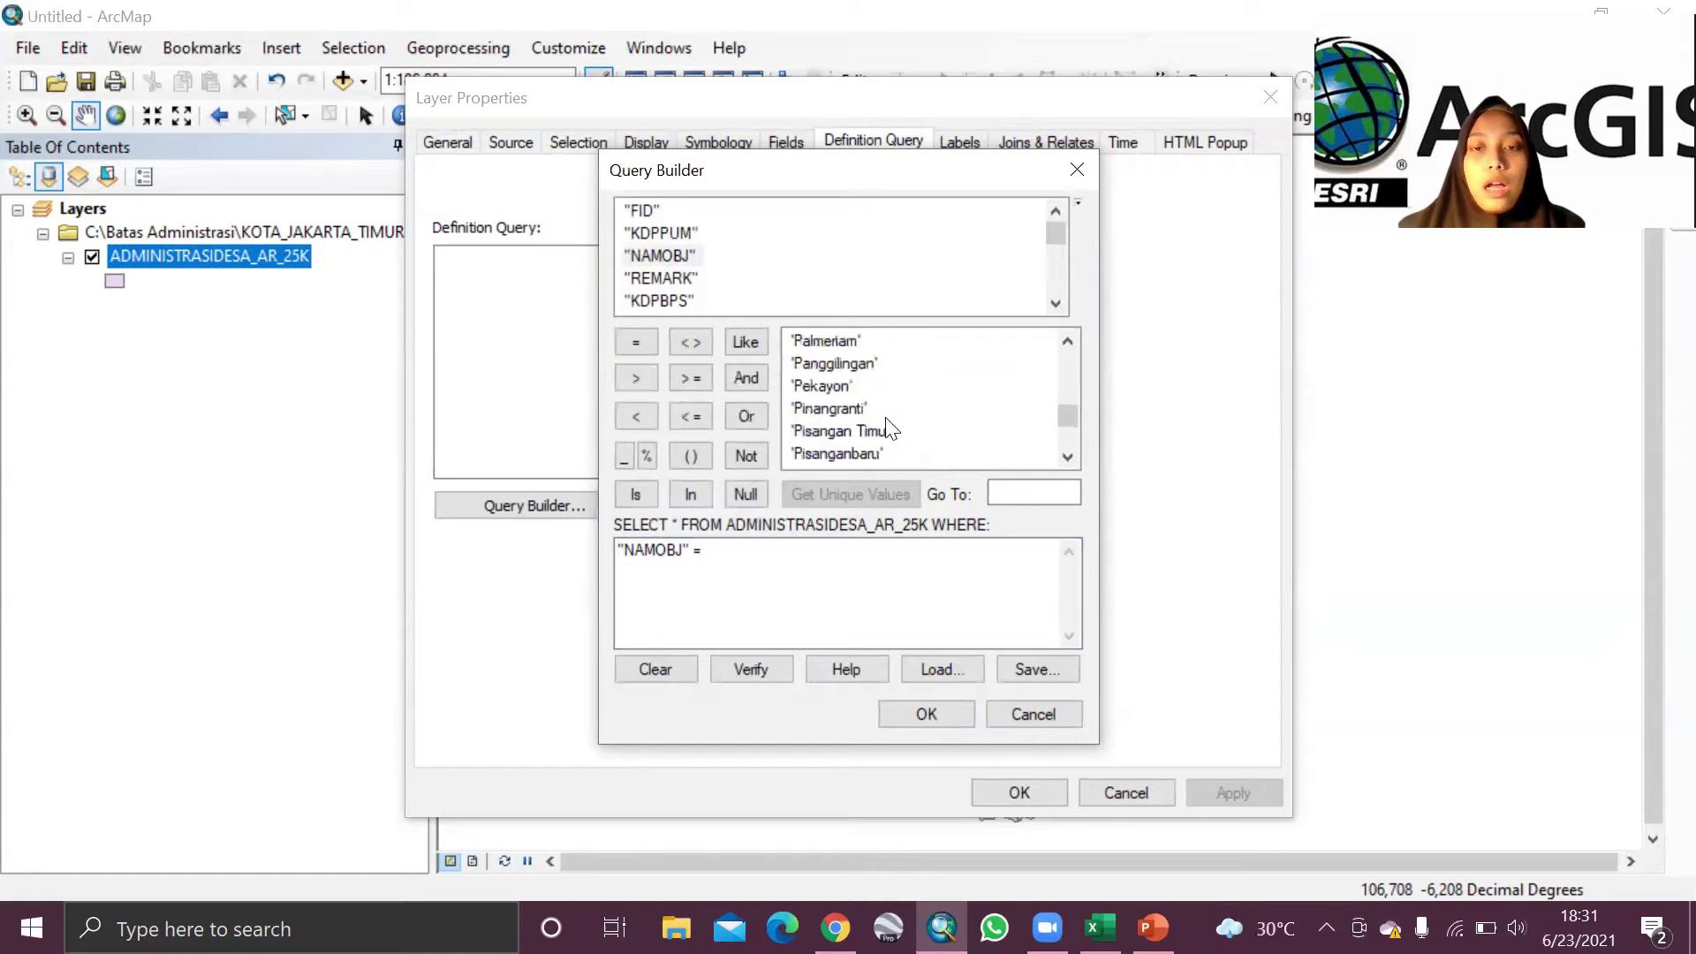
scroll(931, 442, up, 4)
click(1020, 491)
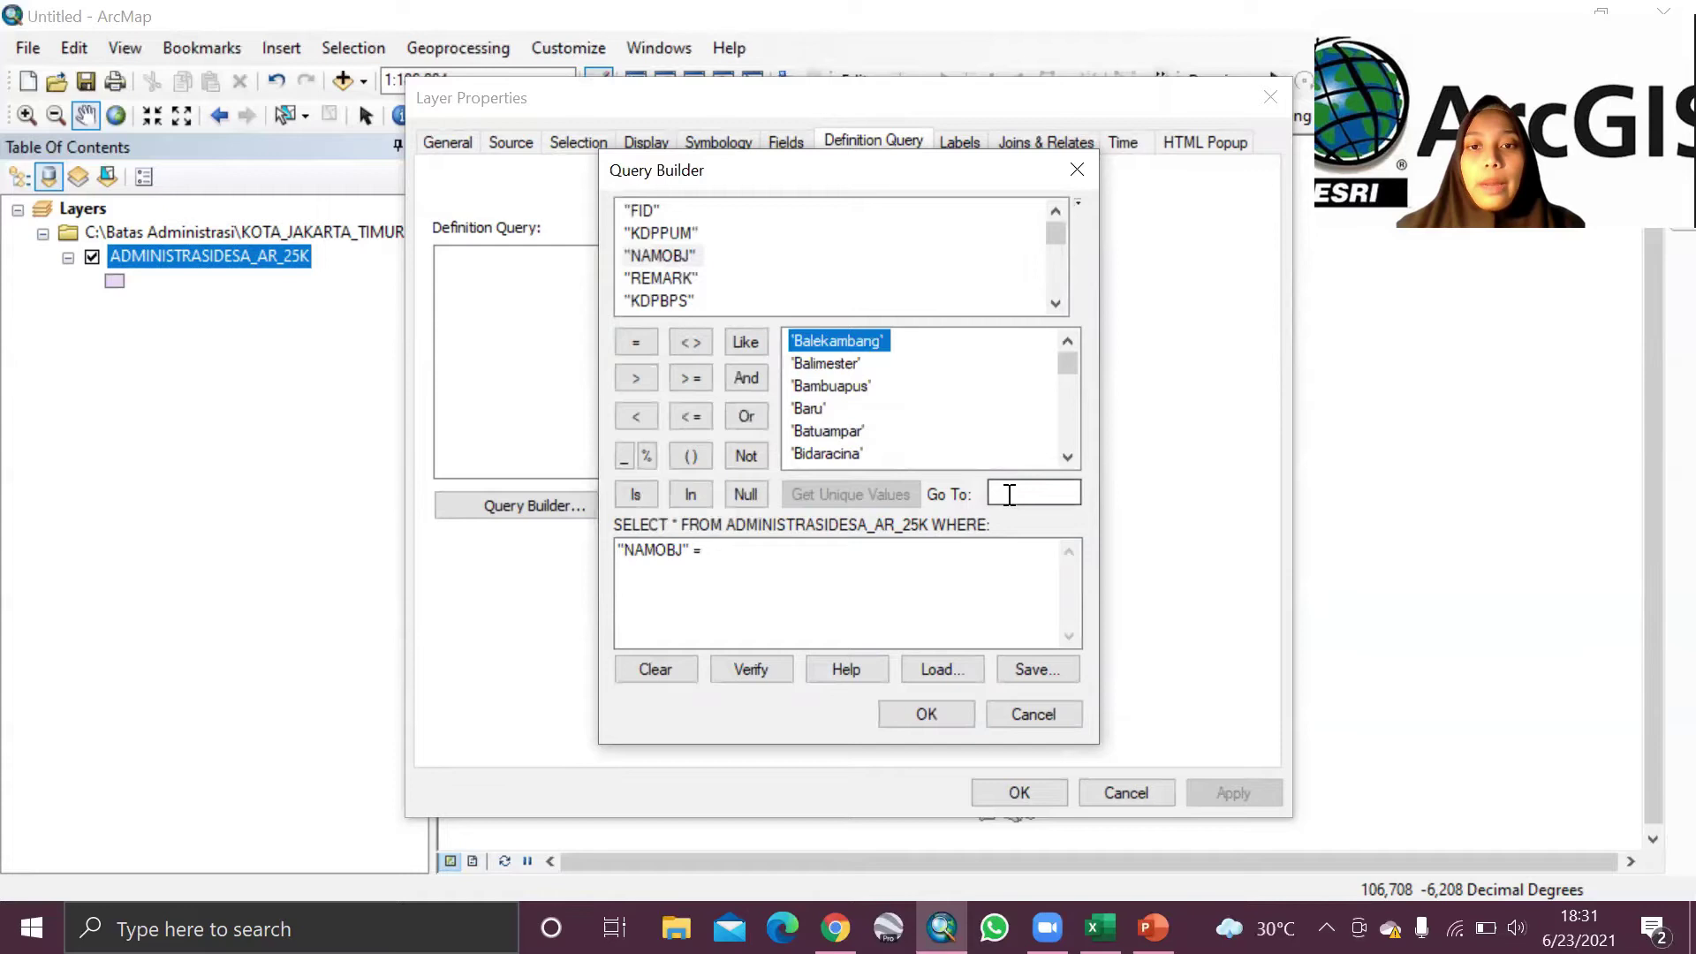
click(1009, 495)
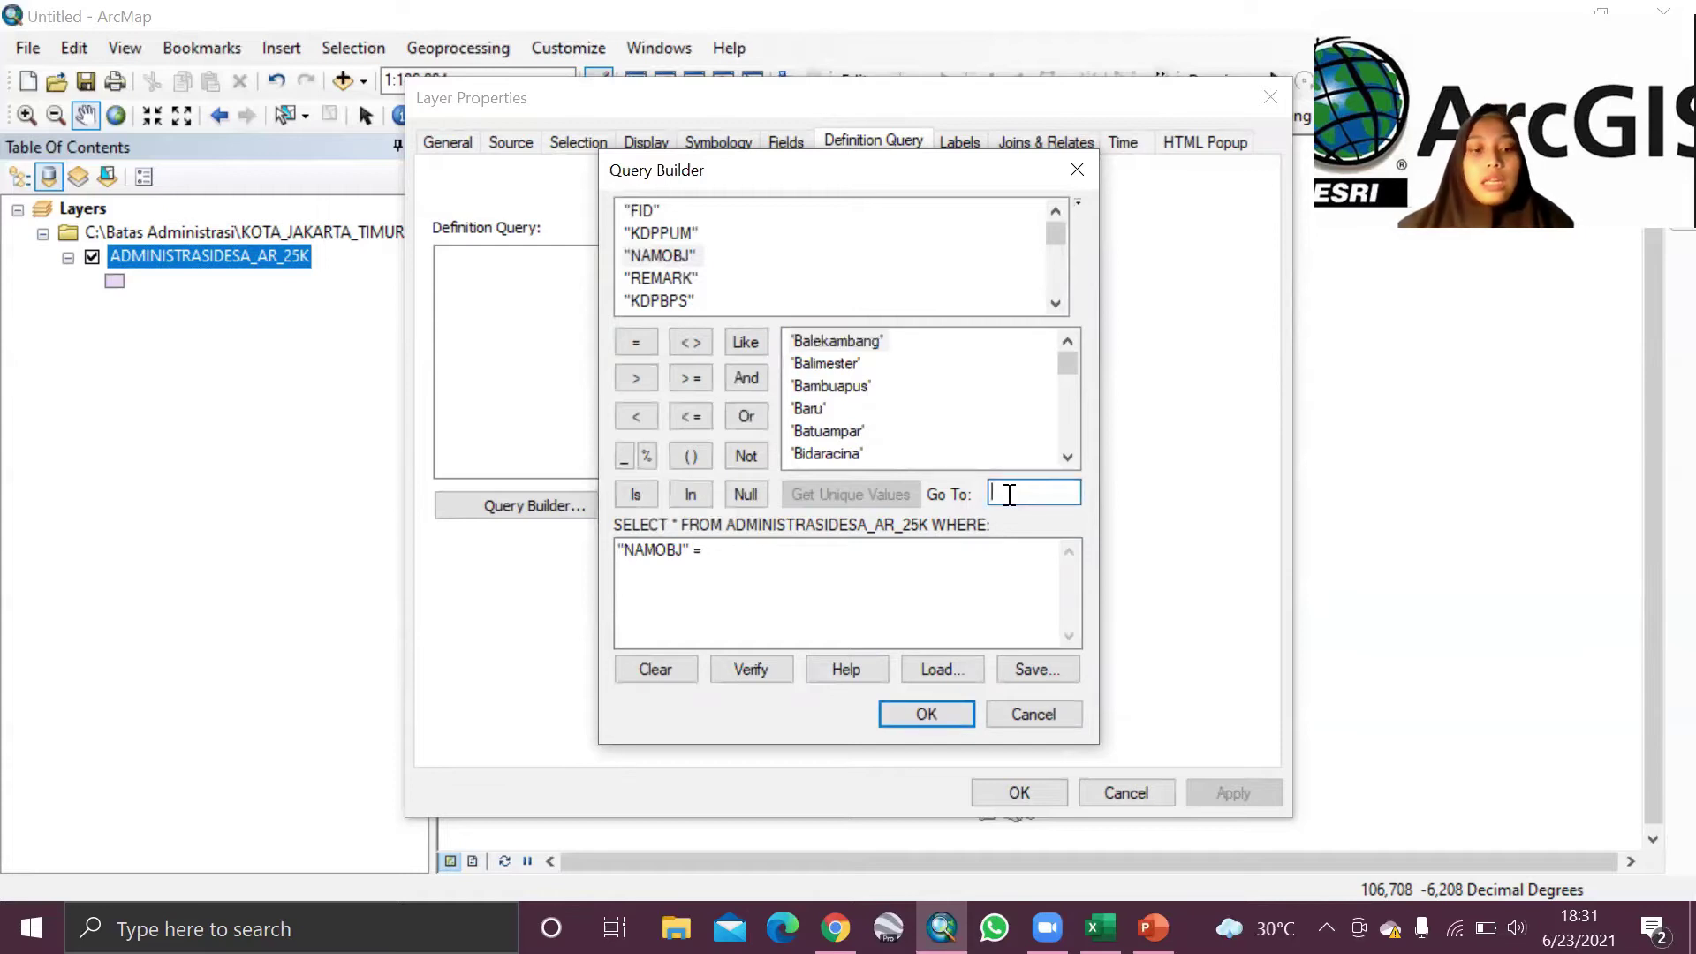
text(Kalisari)
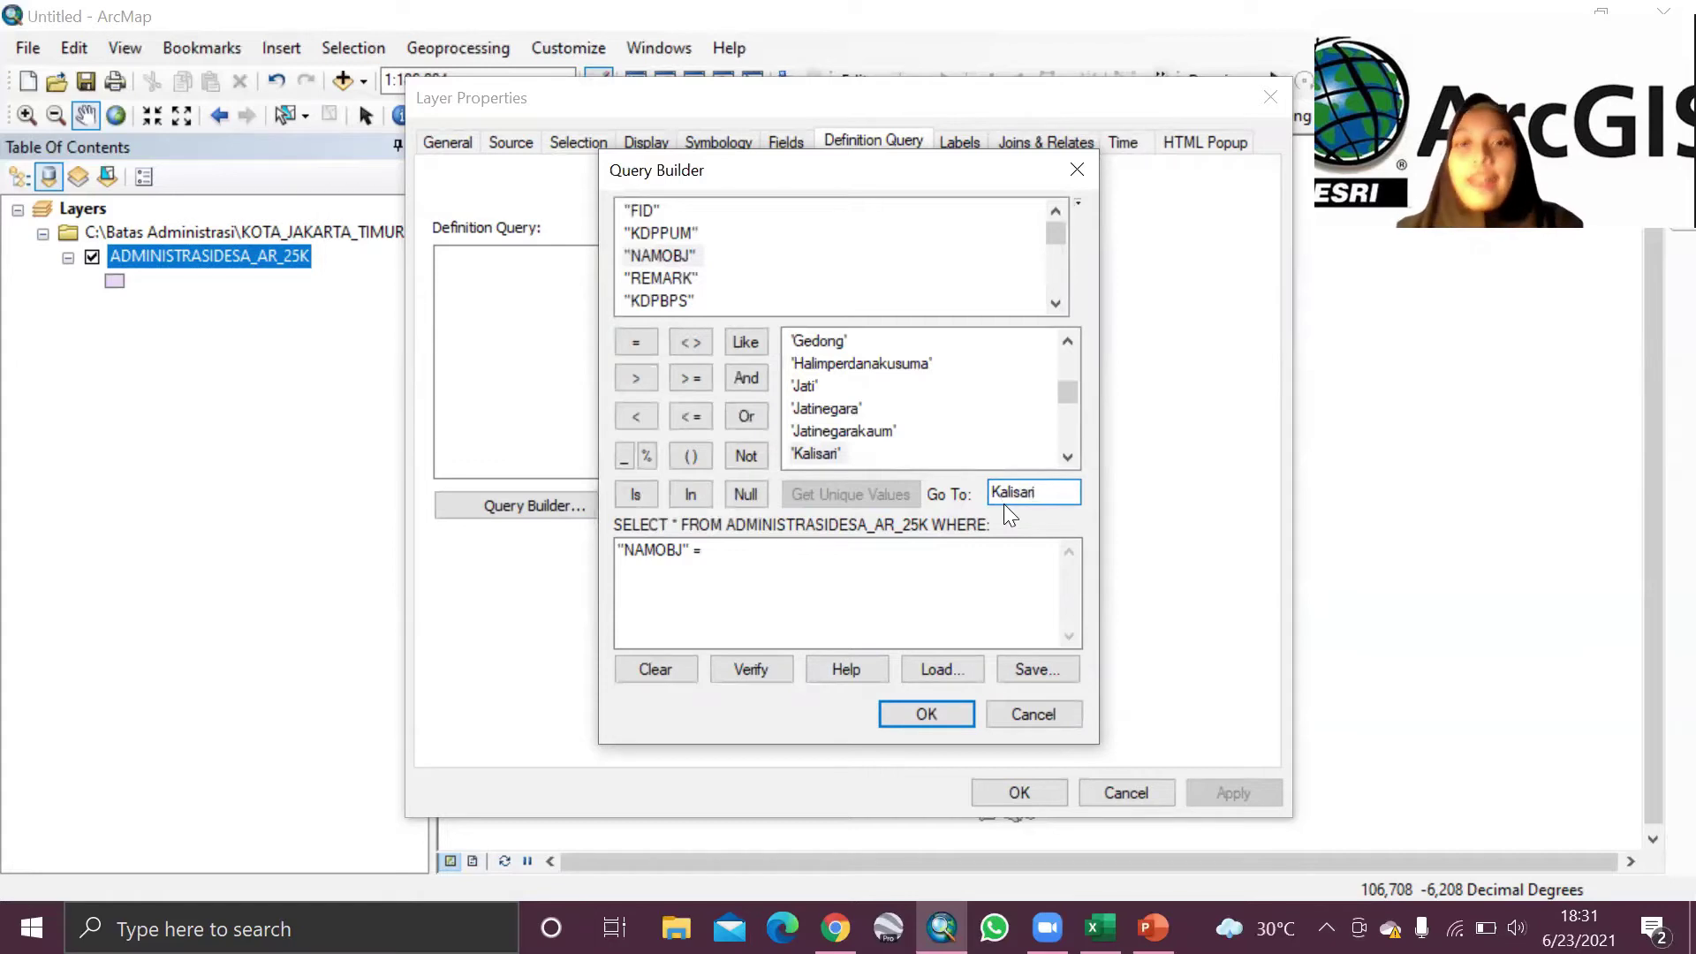
double_click(820, 453)
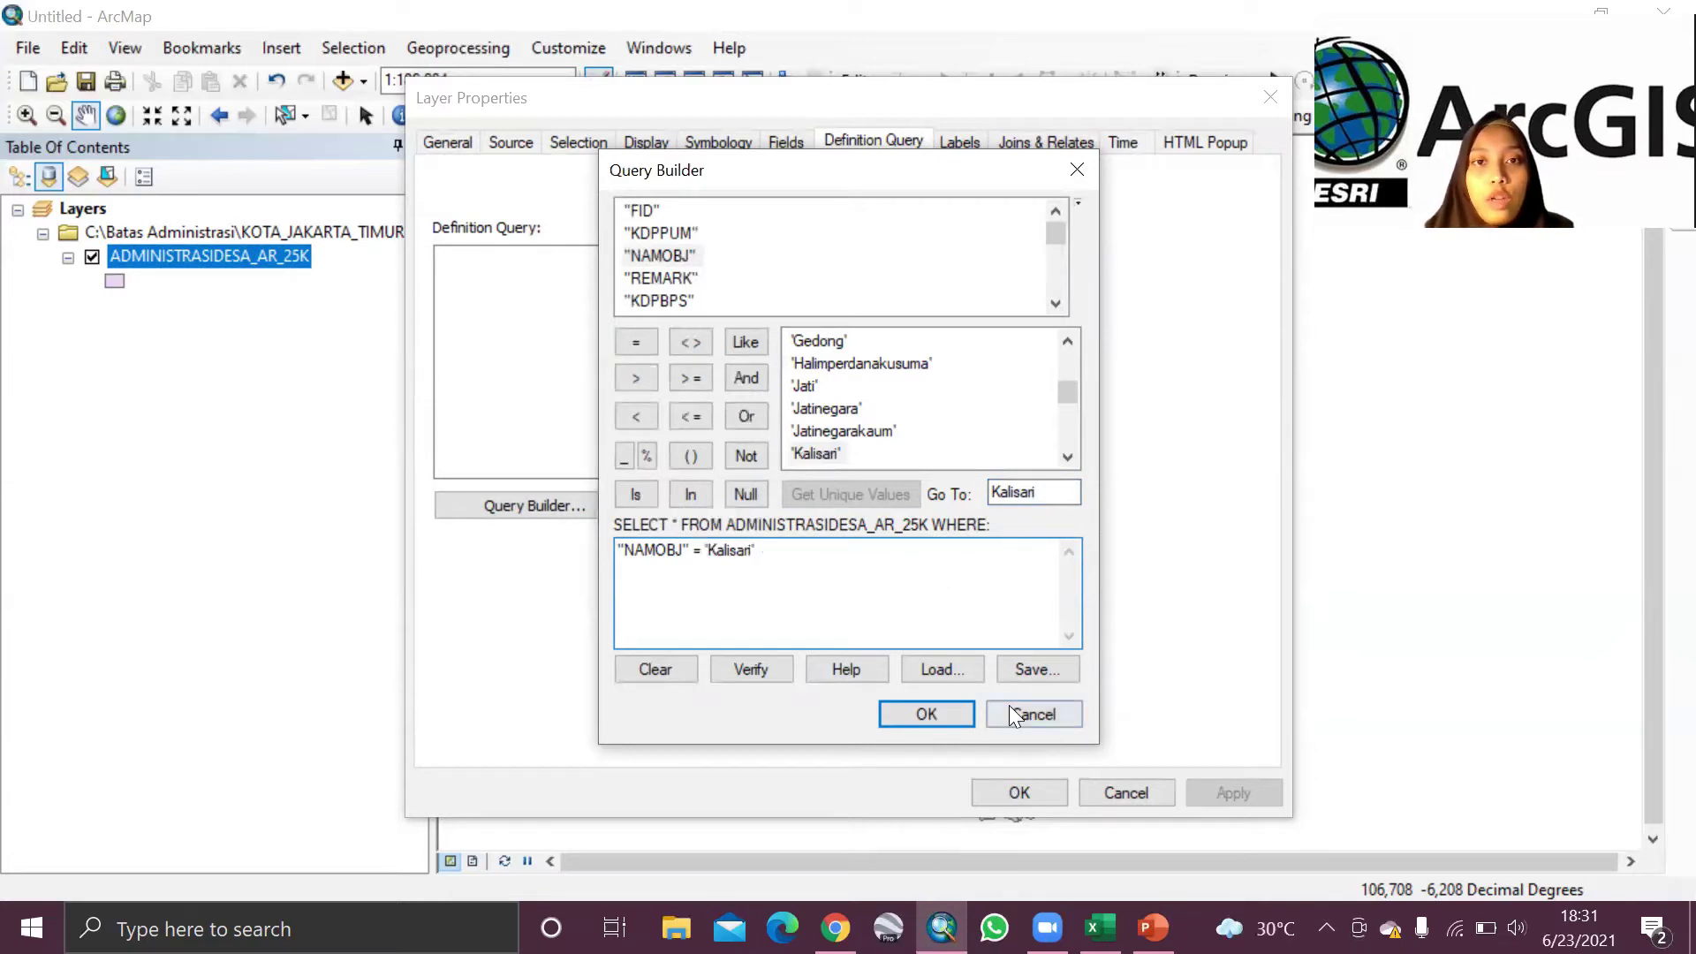
click(946, 716)
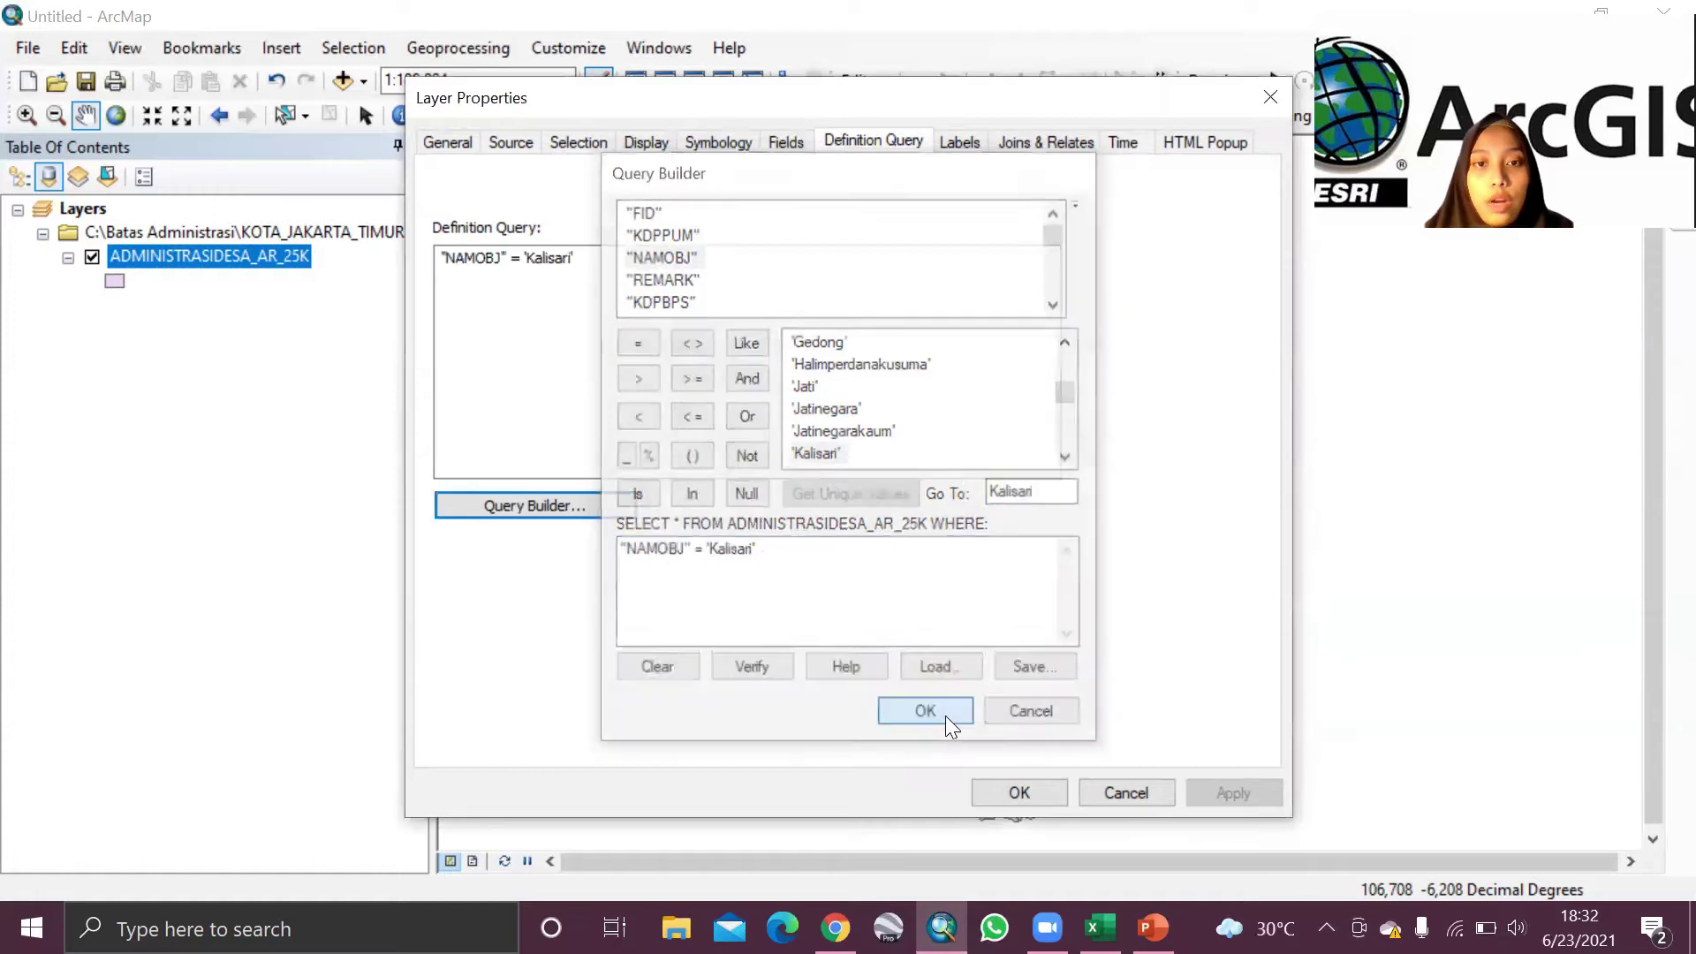
click(1211, 791)
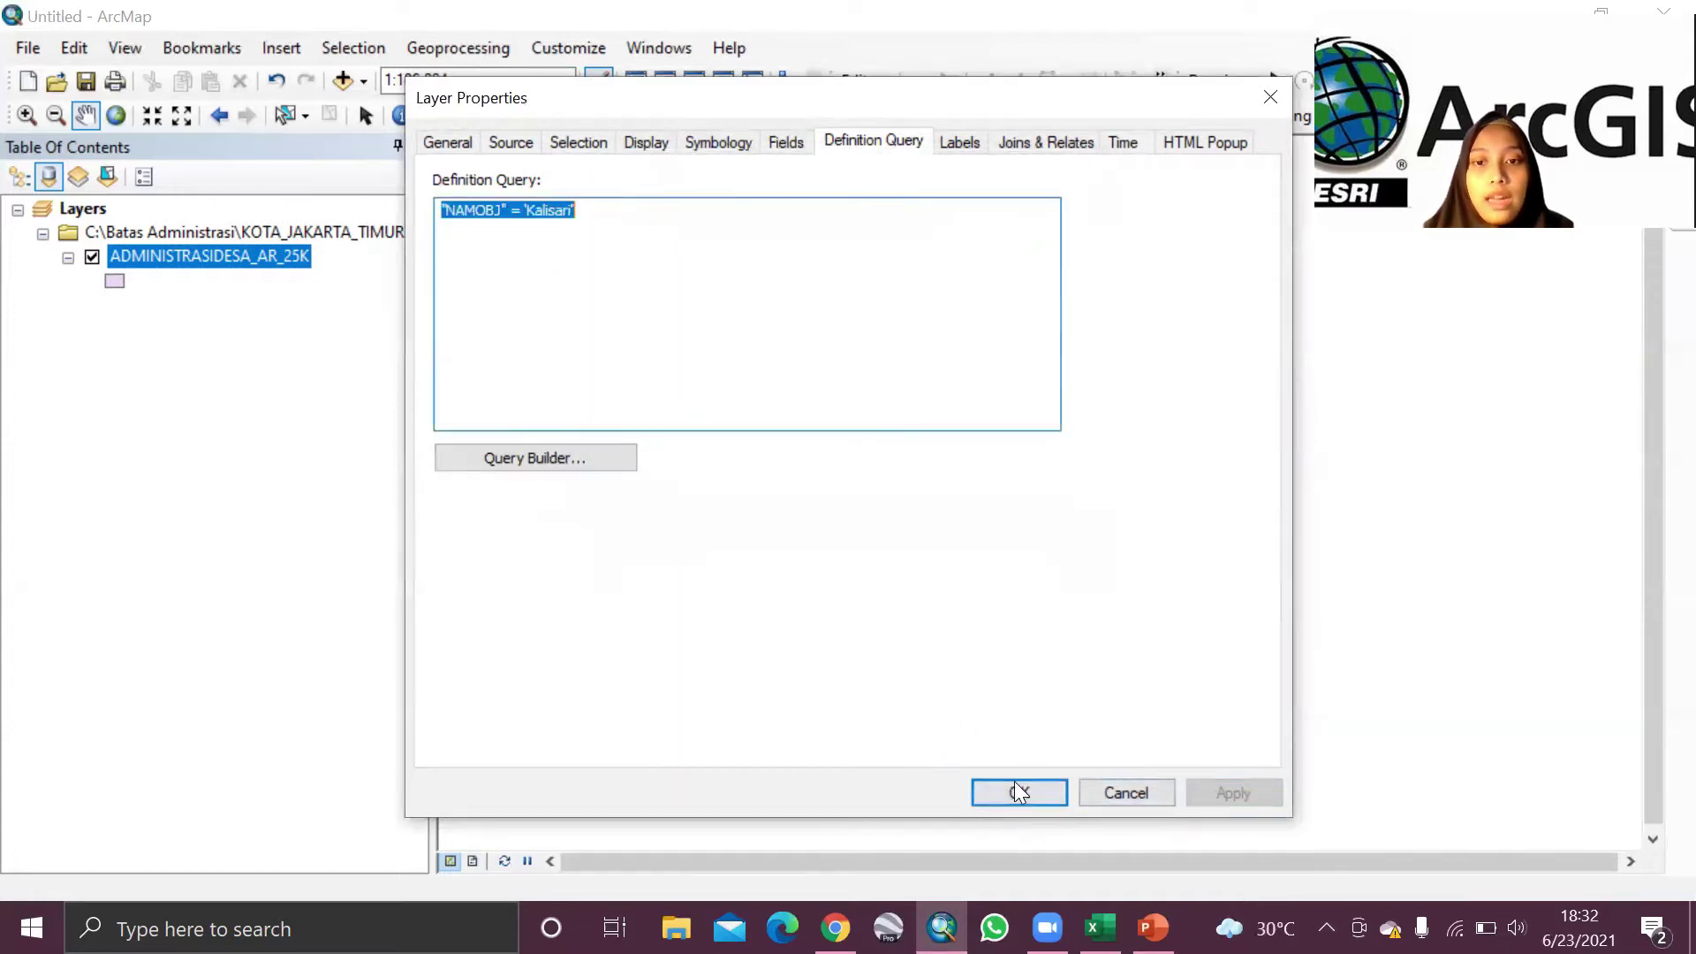
click(1016, 792)
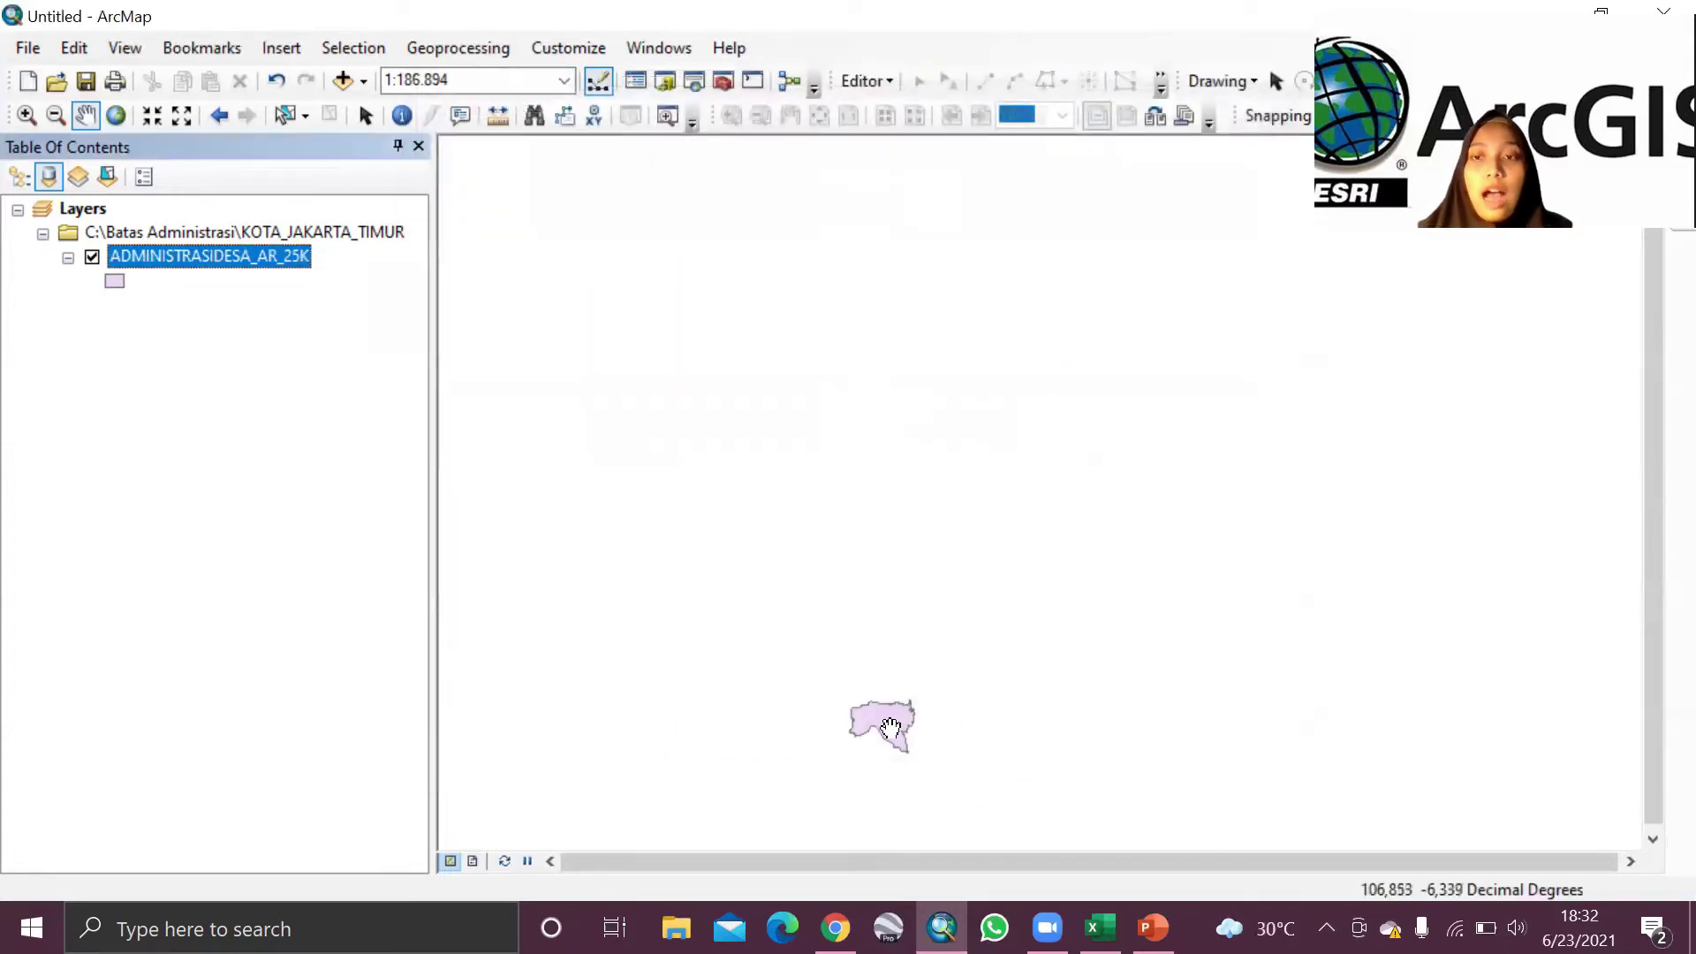
Step: Zoom in on the Kalisari polygon and reposition it within the map view
scroll(891, 727, down, 4)
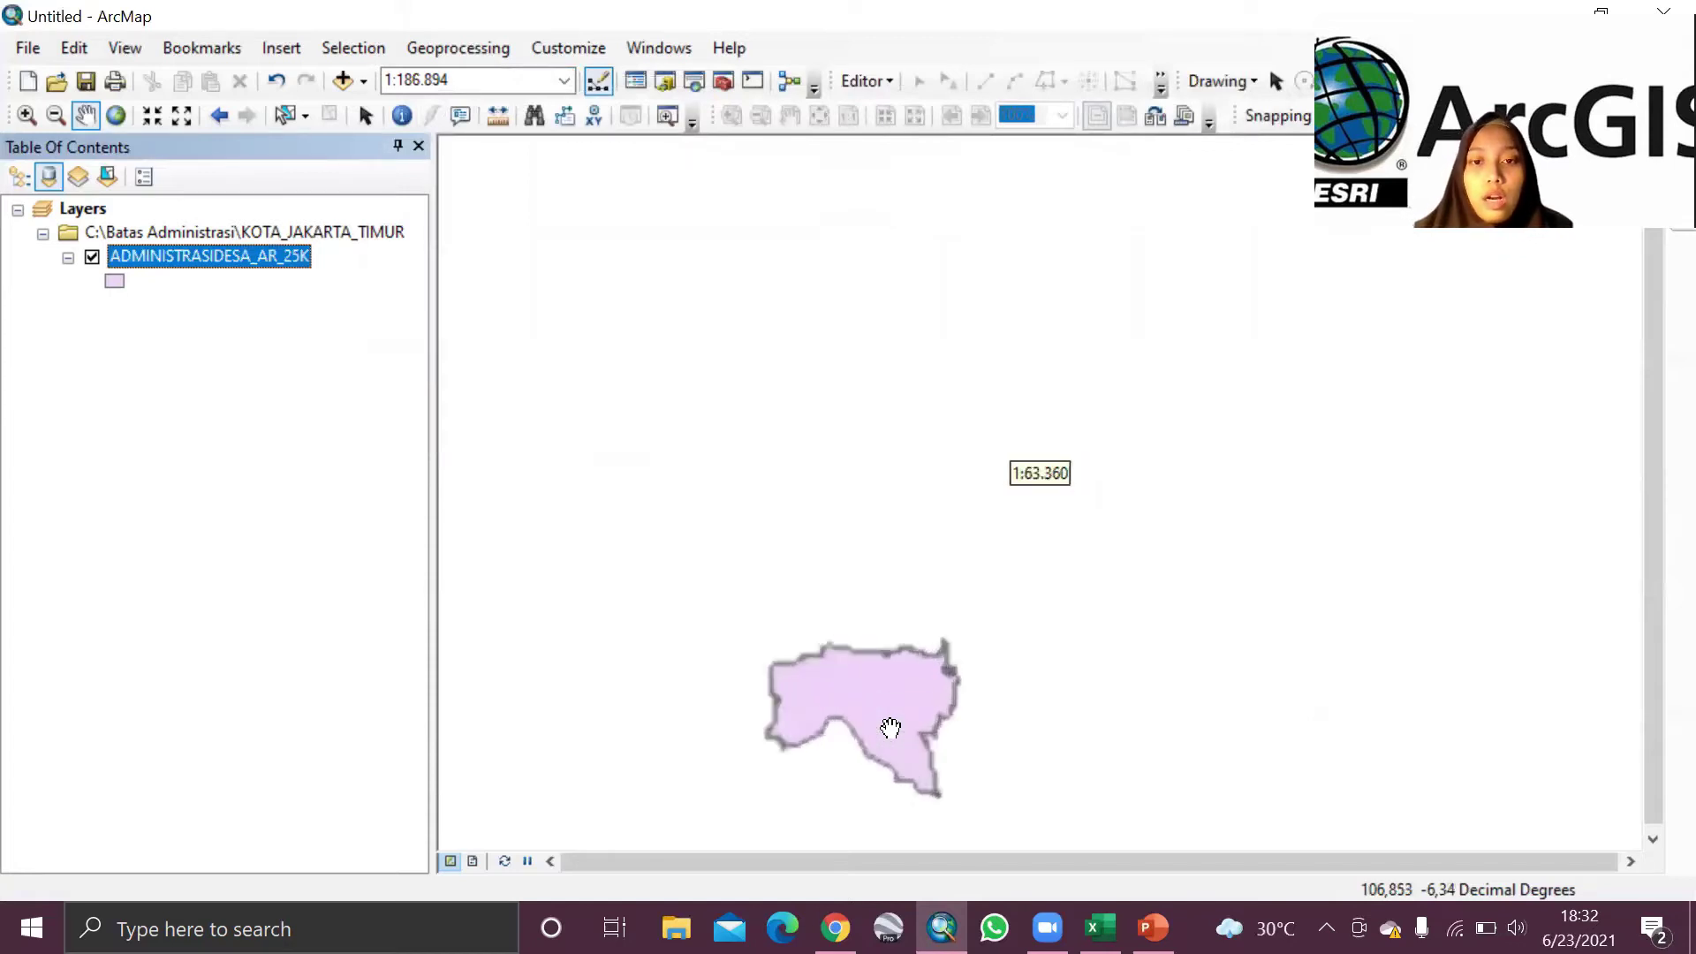
drag(908, 695, 1052, 406)
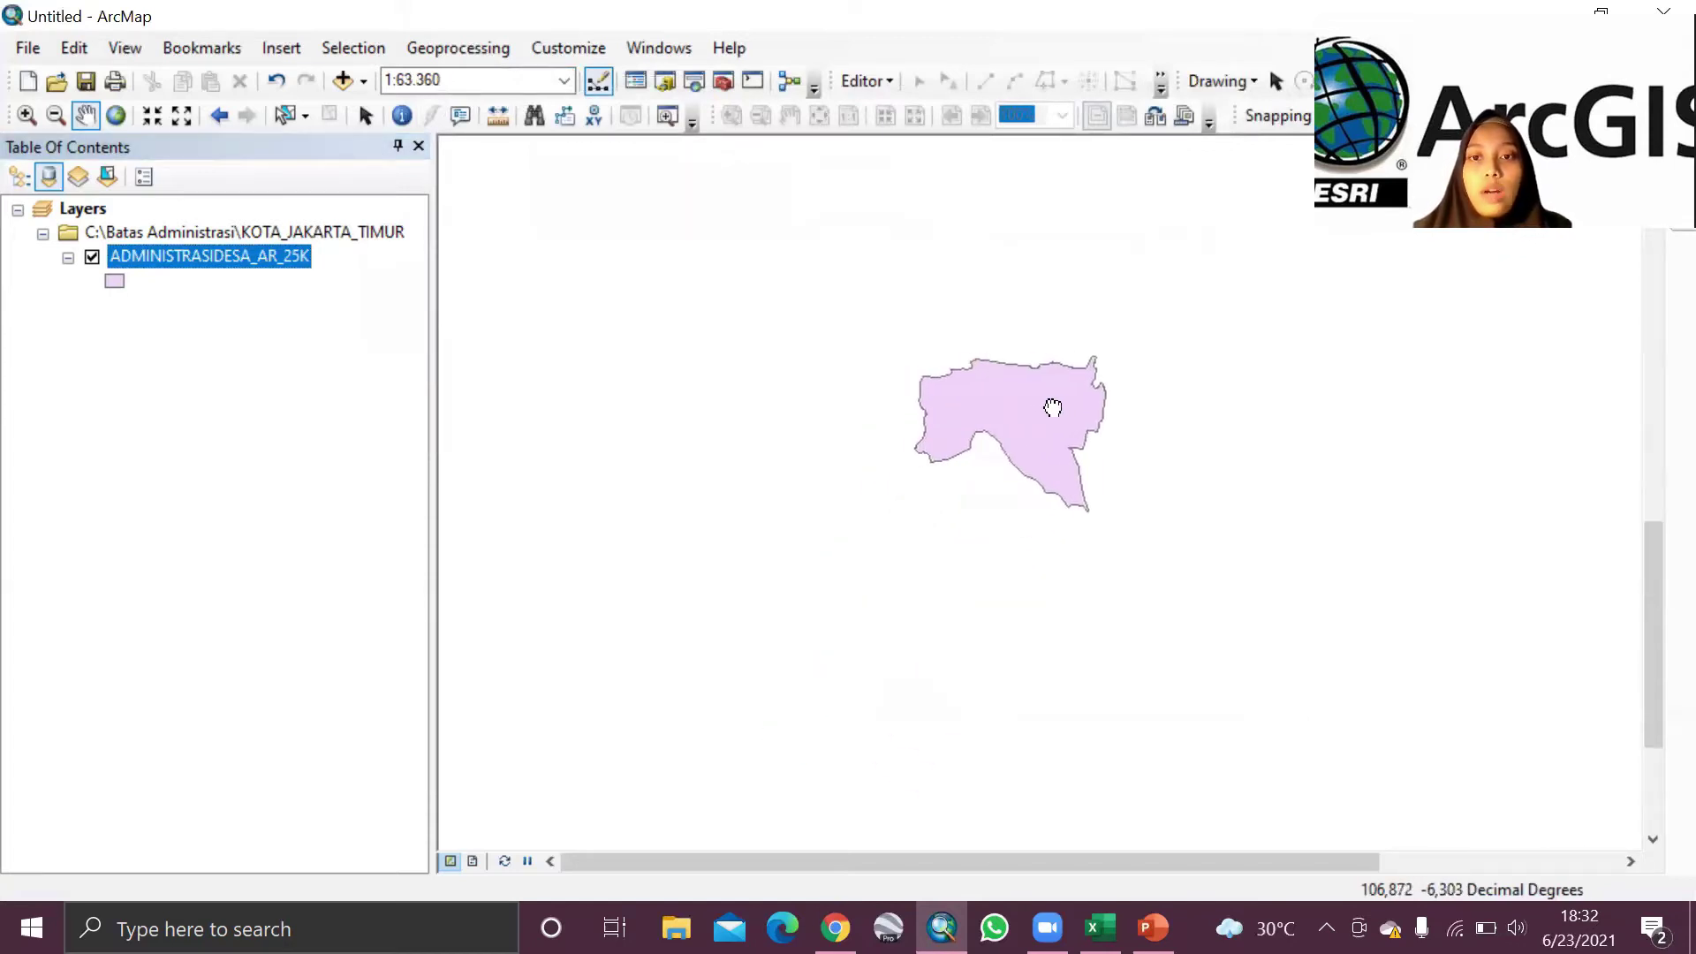
click(1631, 861)
click(1631, 861)
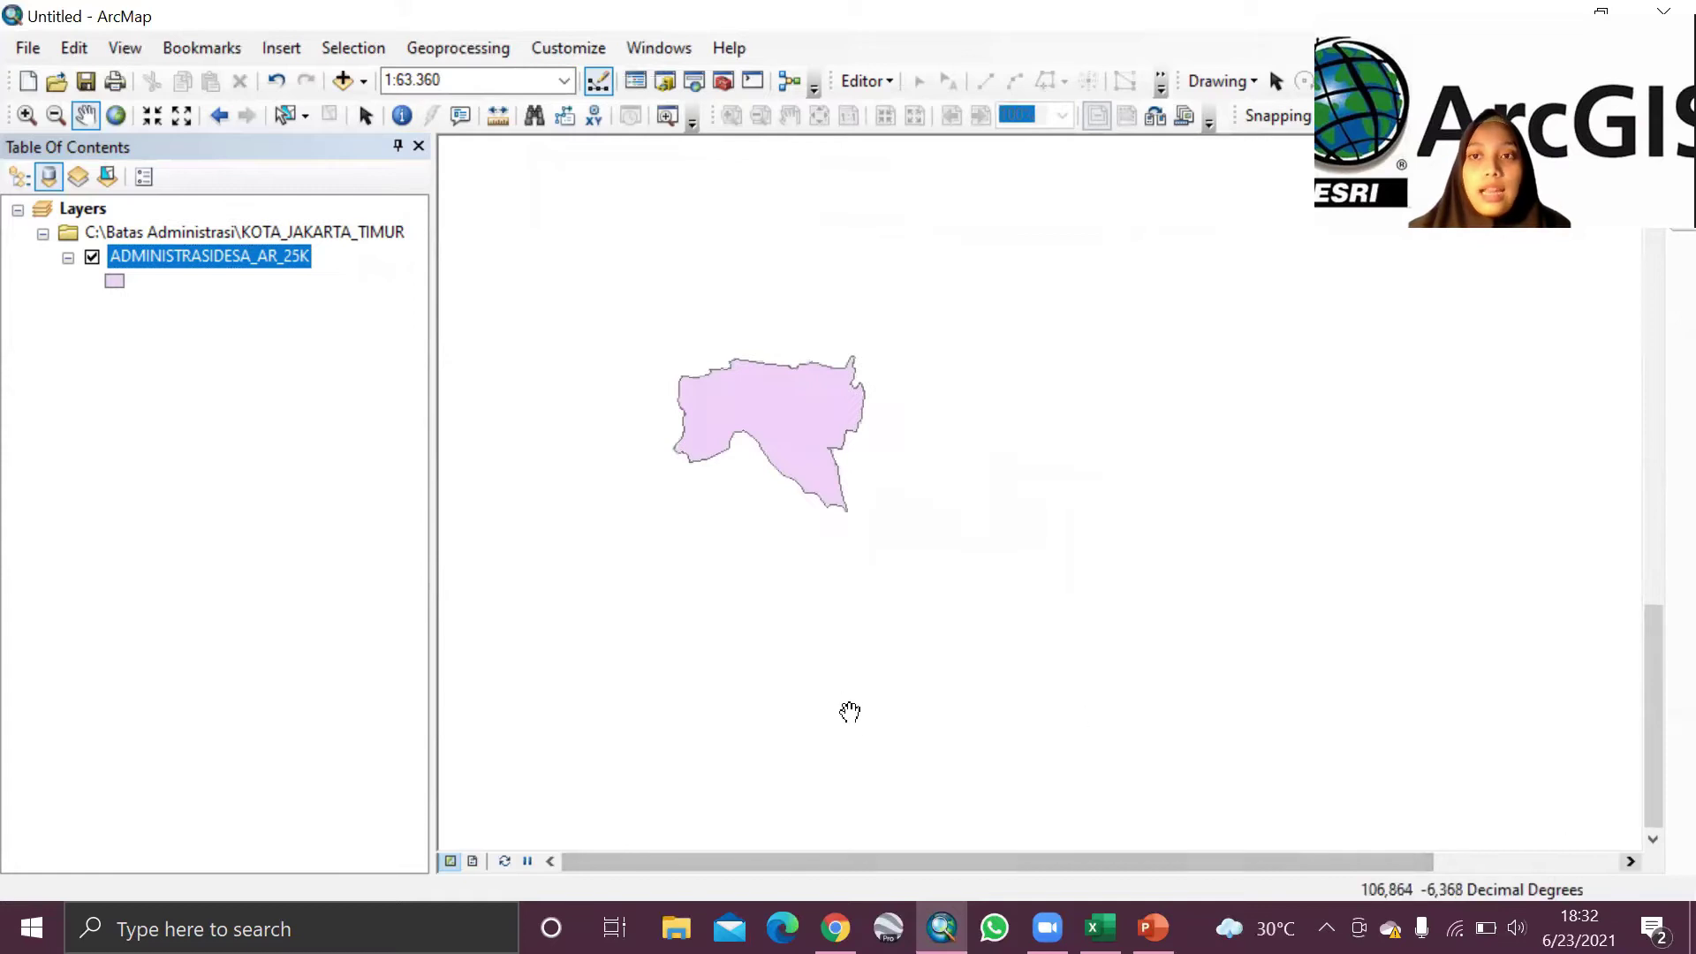
Step: Add the Imagery basemap beneath the Kalisari boundary layer
drag(788, 382, 992, 361)
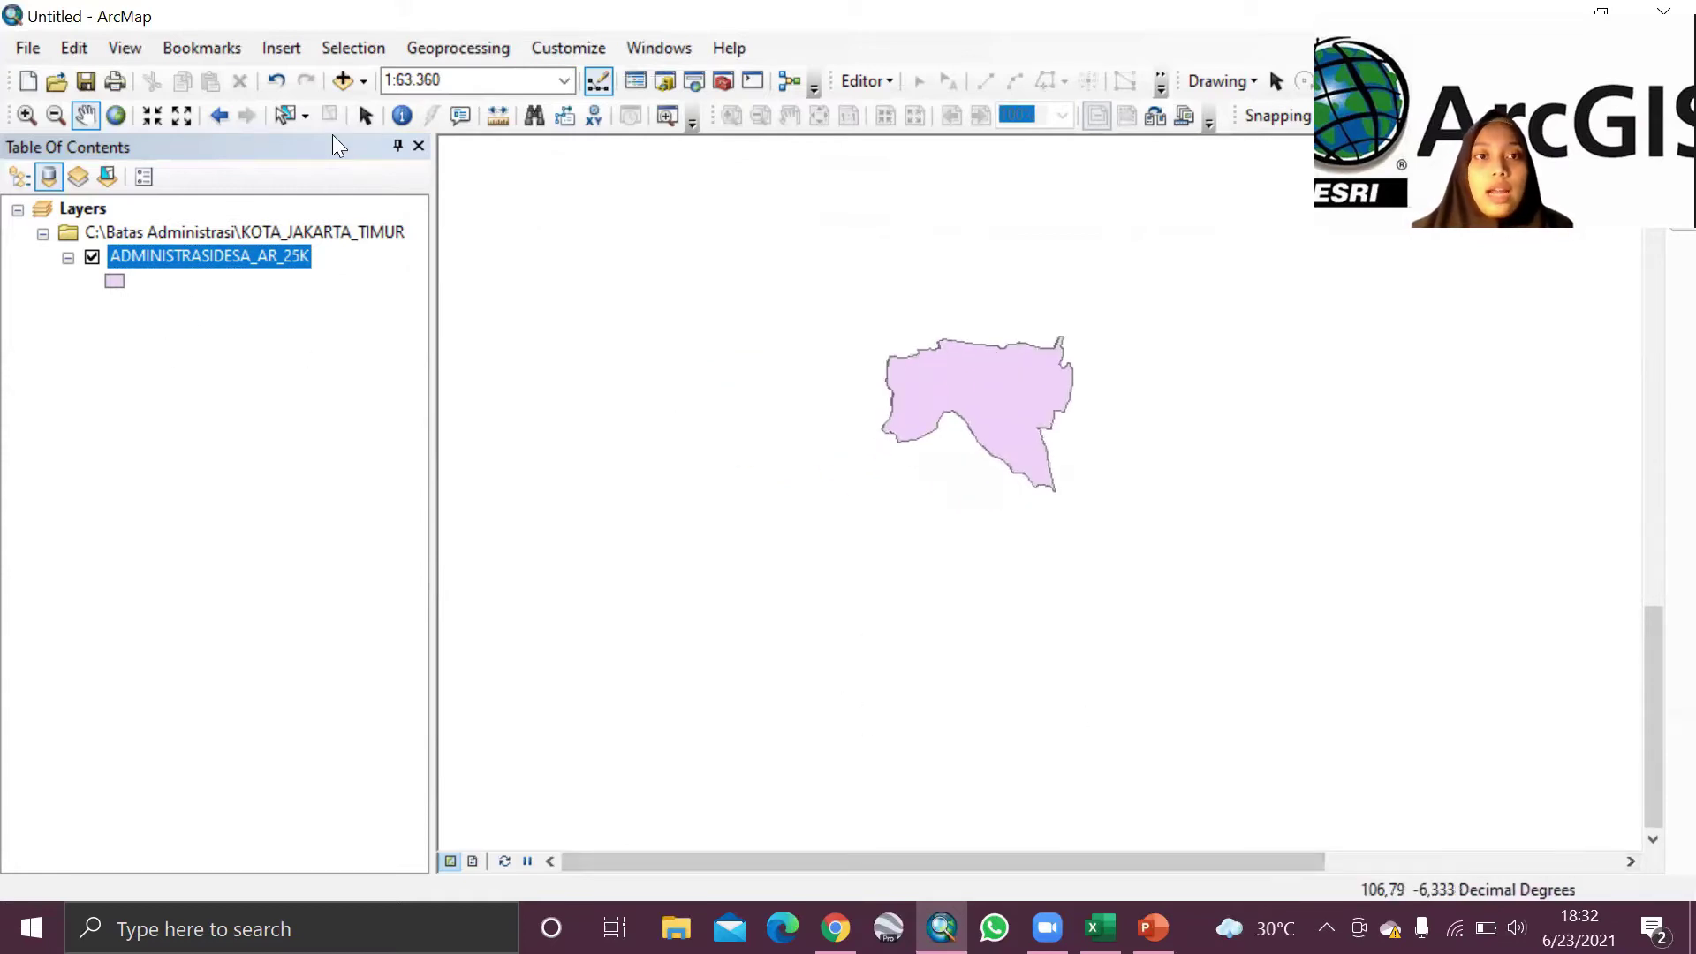
click(365, 115)
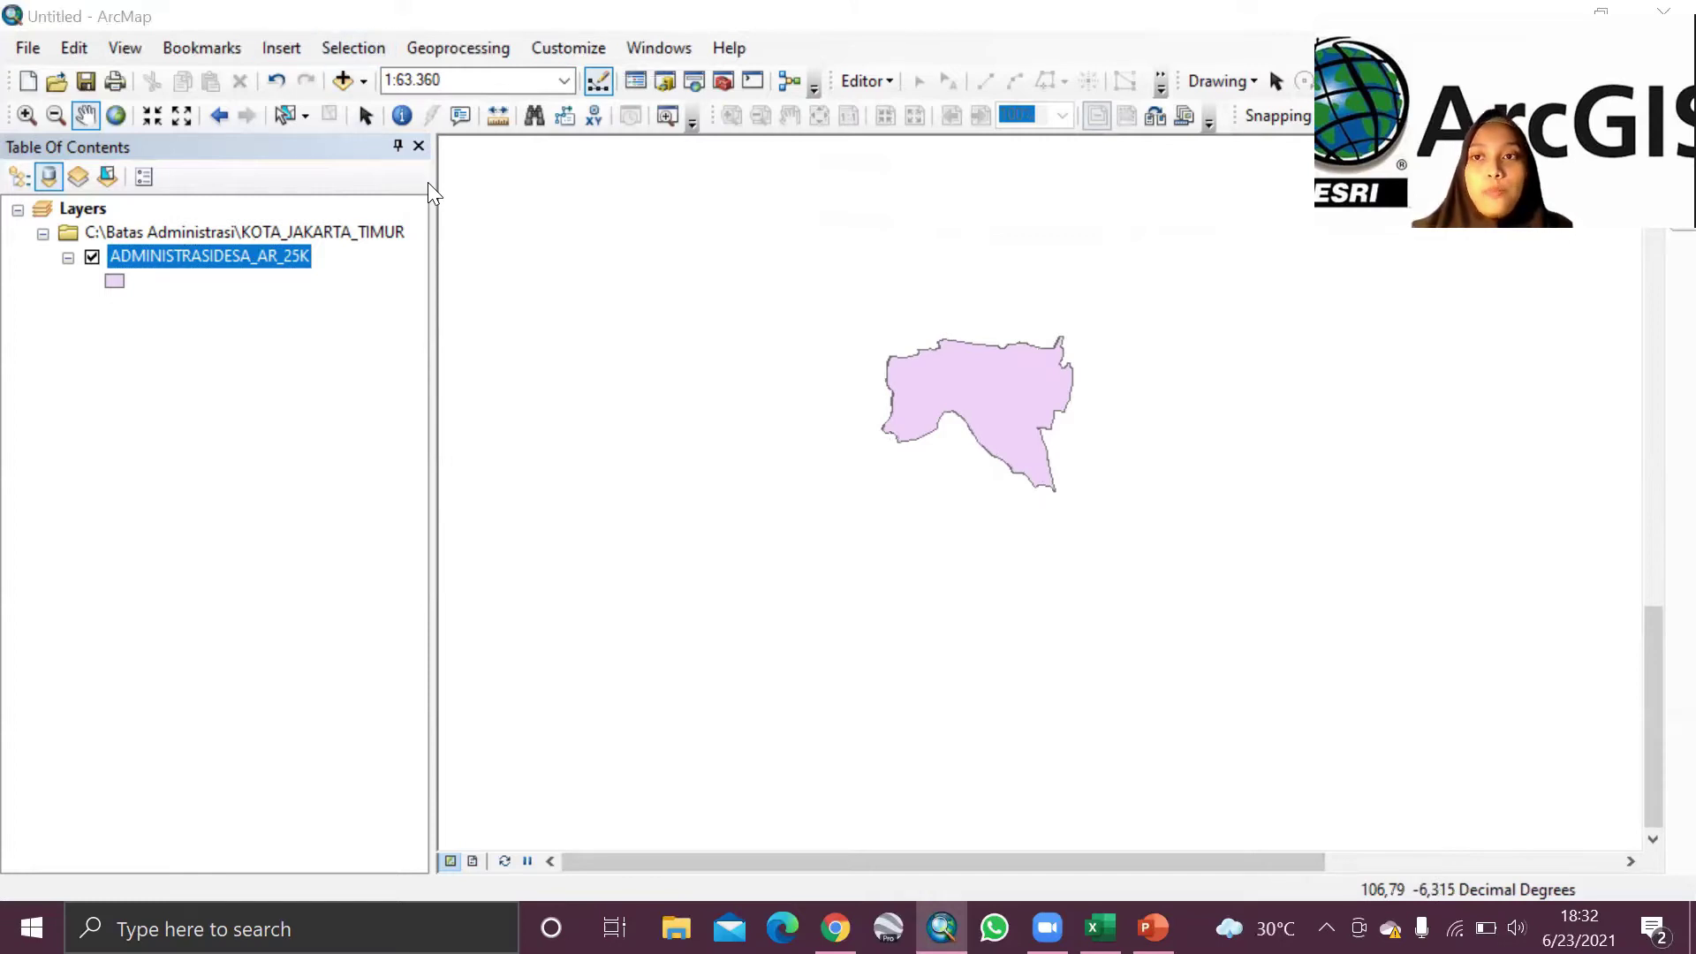
click(364, 81)
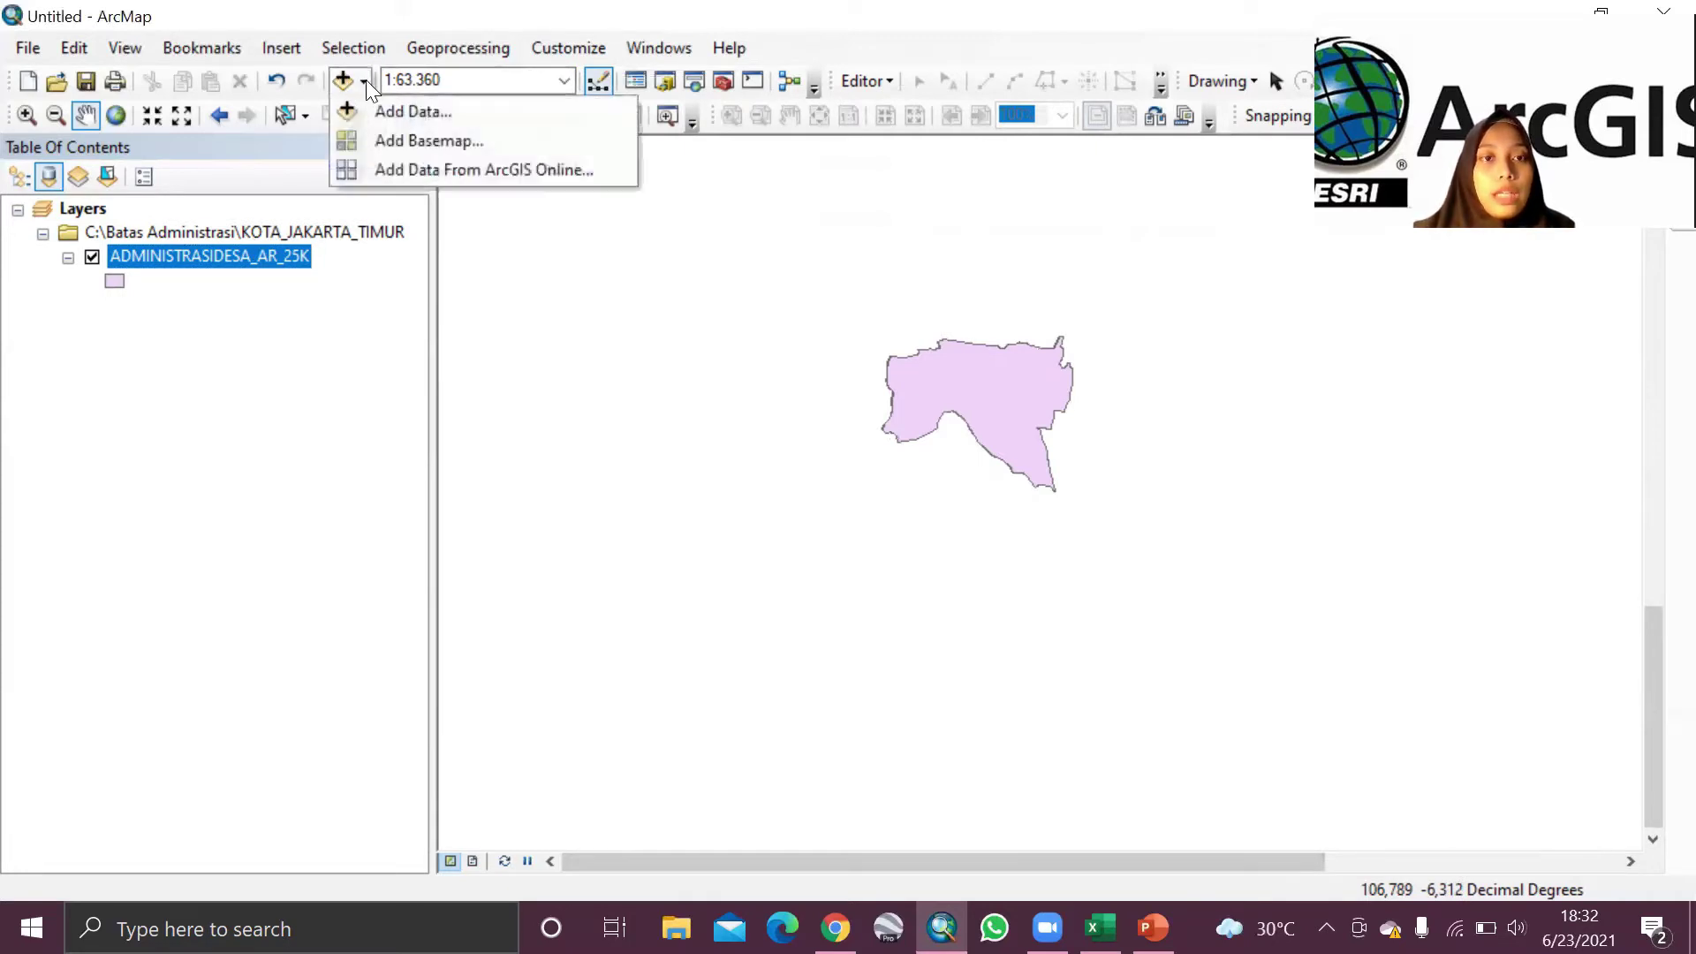
click(406, 141)
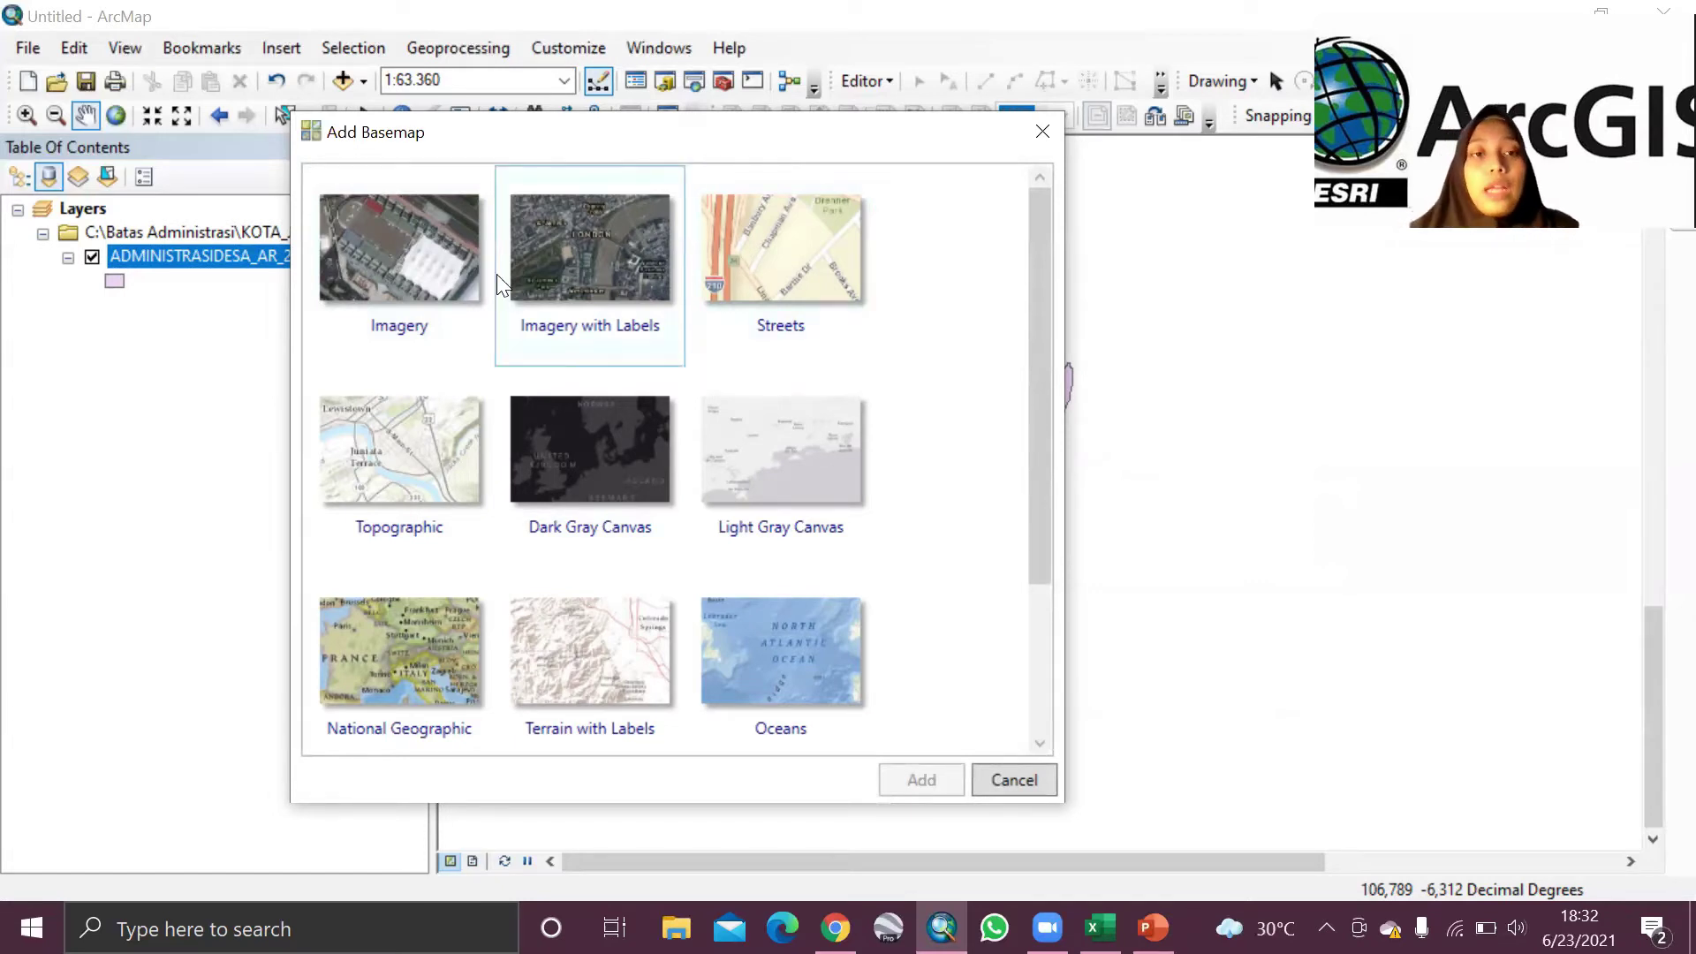
click(429, 283)
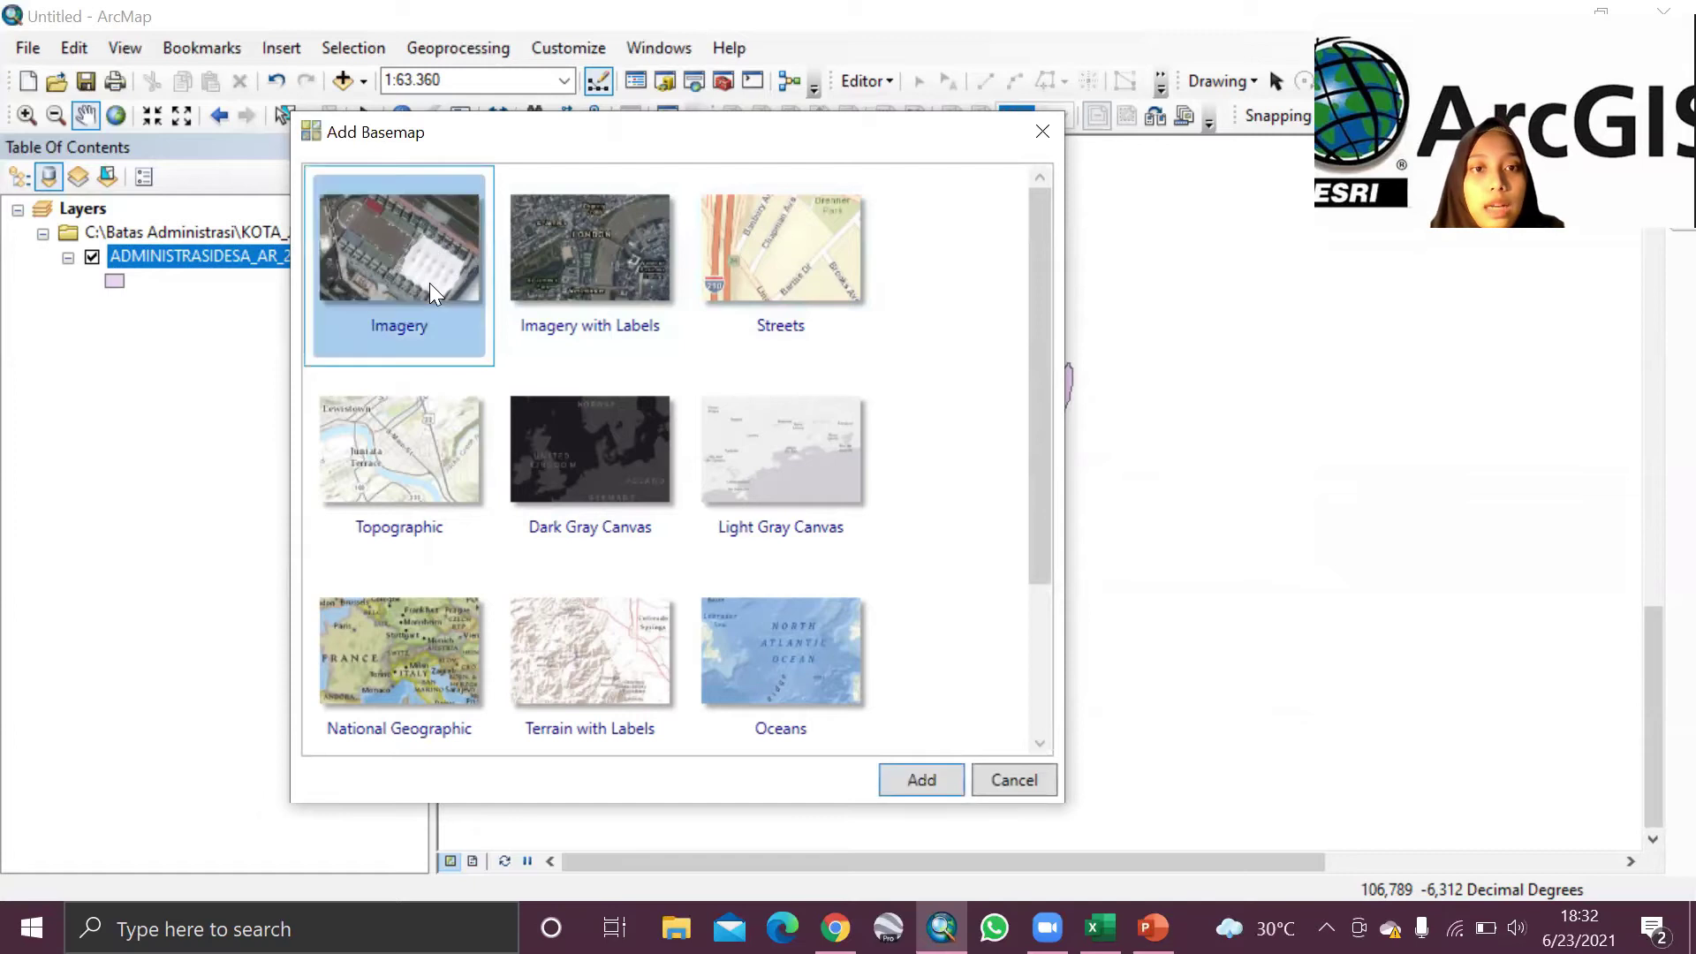
click(951, 779)
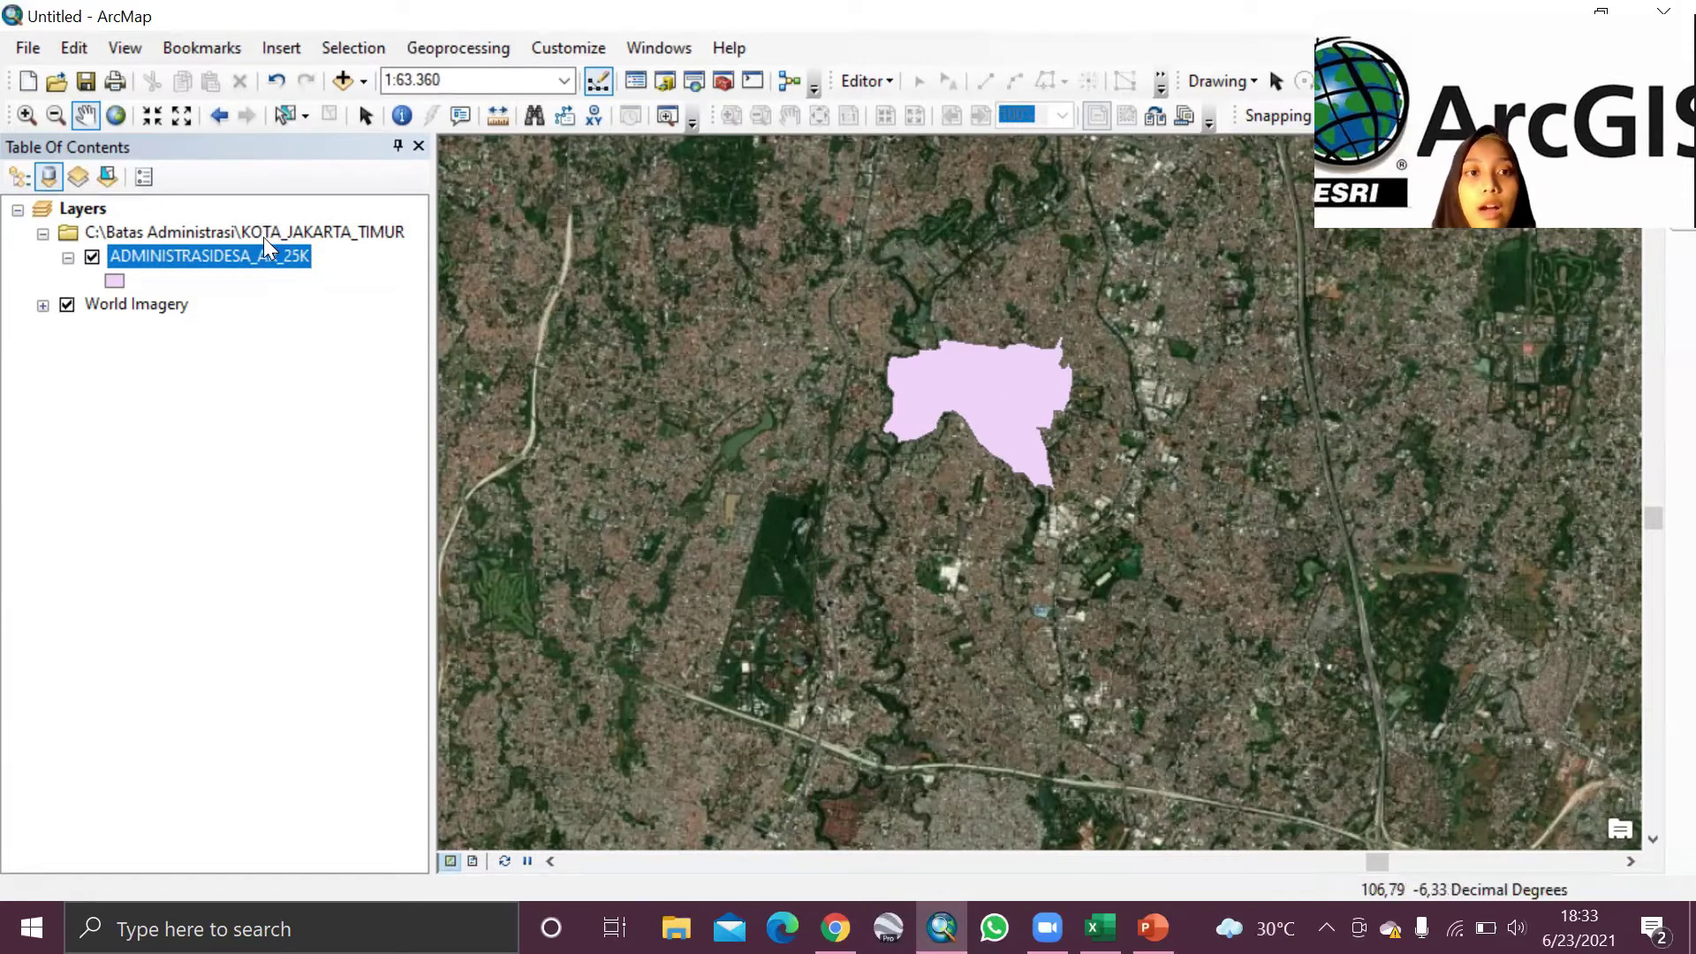
Step: Symbolize the ADMINISTRASIDESA_AR_25K layer with the Hollow style, a yellow outline and an outline width of 2
right_click(263, 252)
click(351, 395)
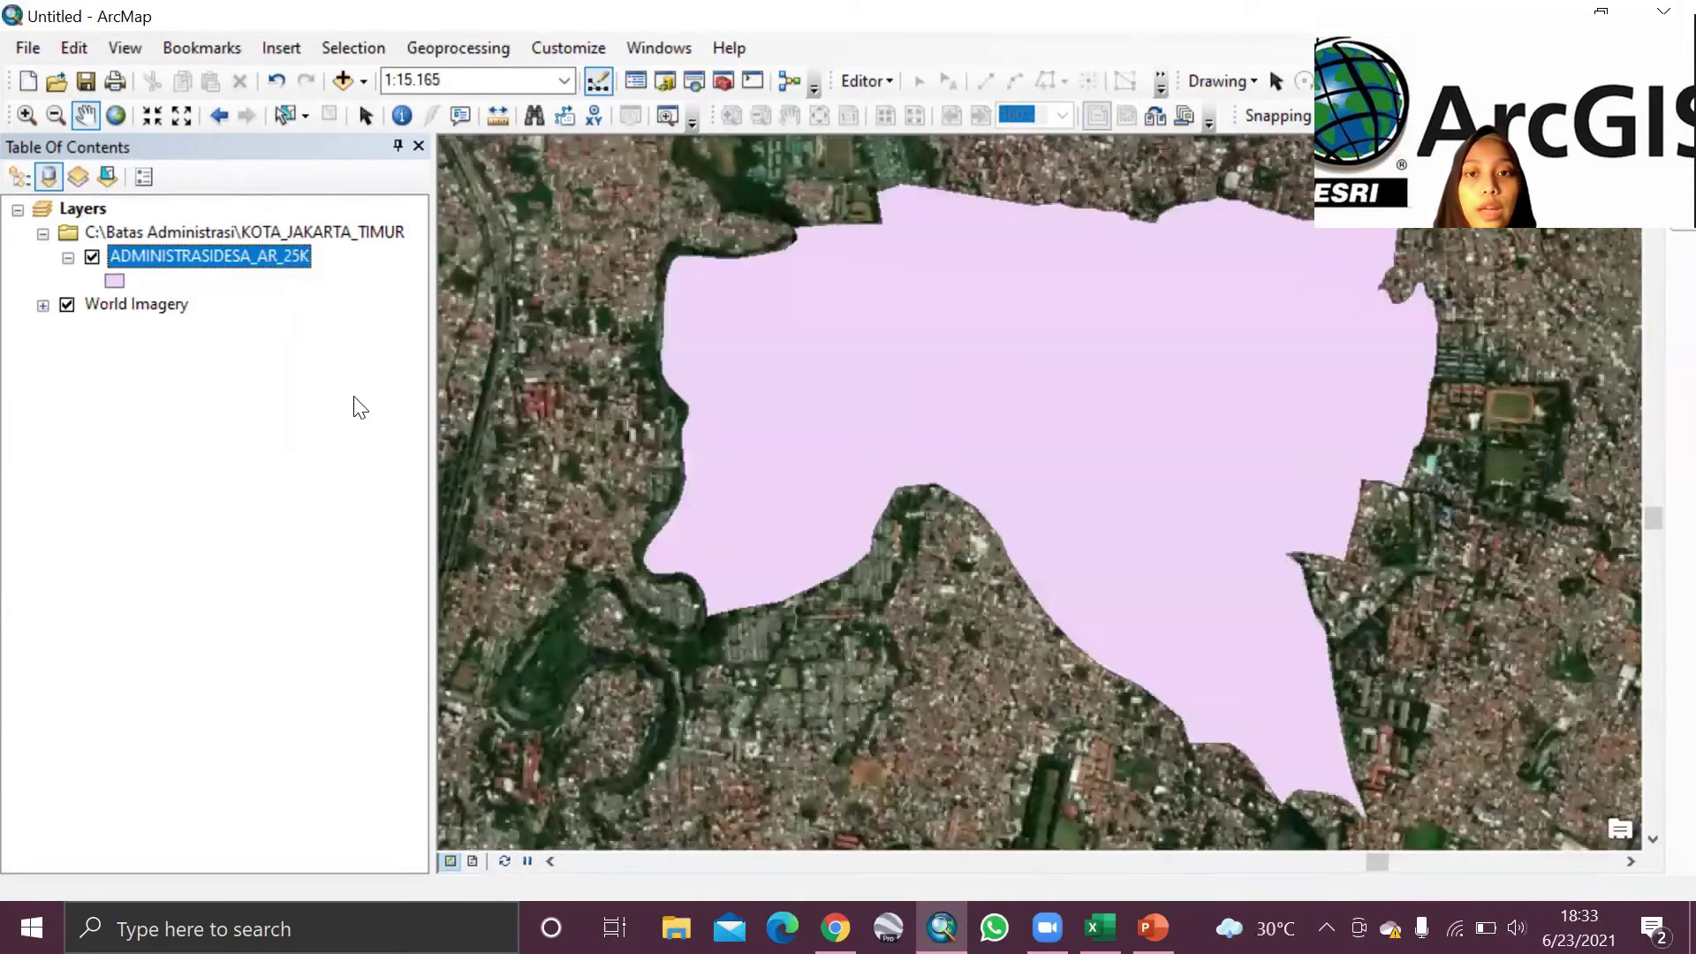
drag(1125, 394, 1017, 449)
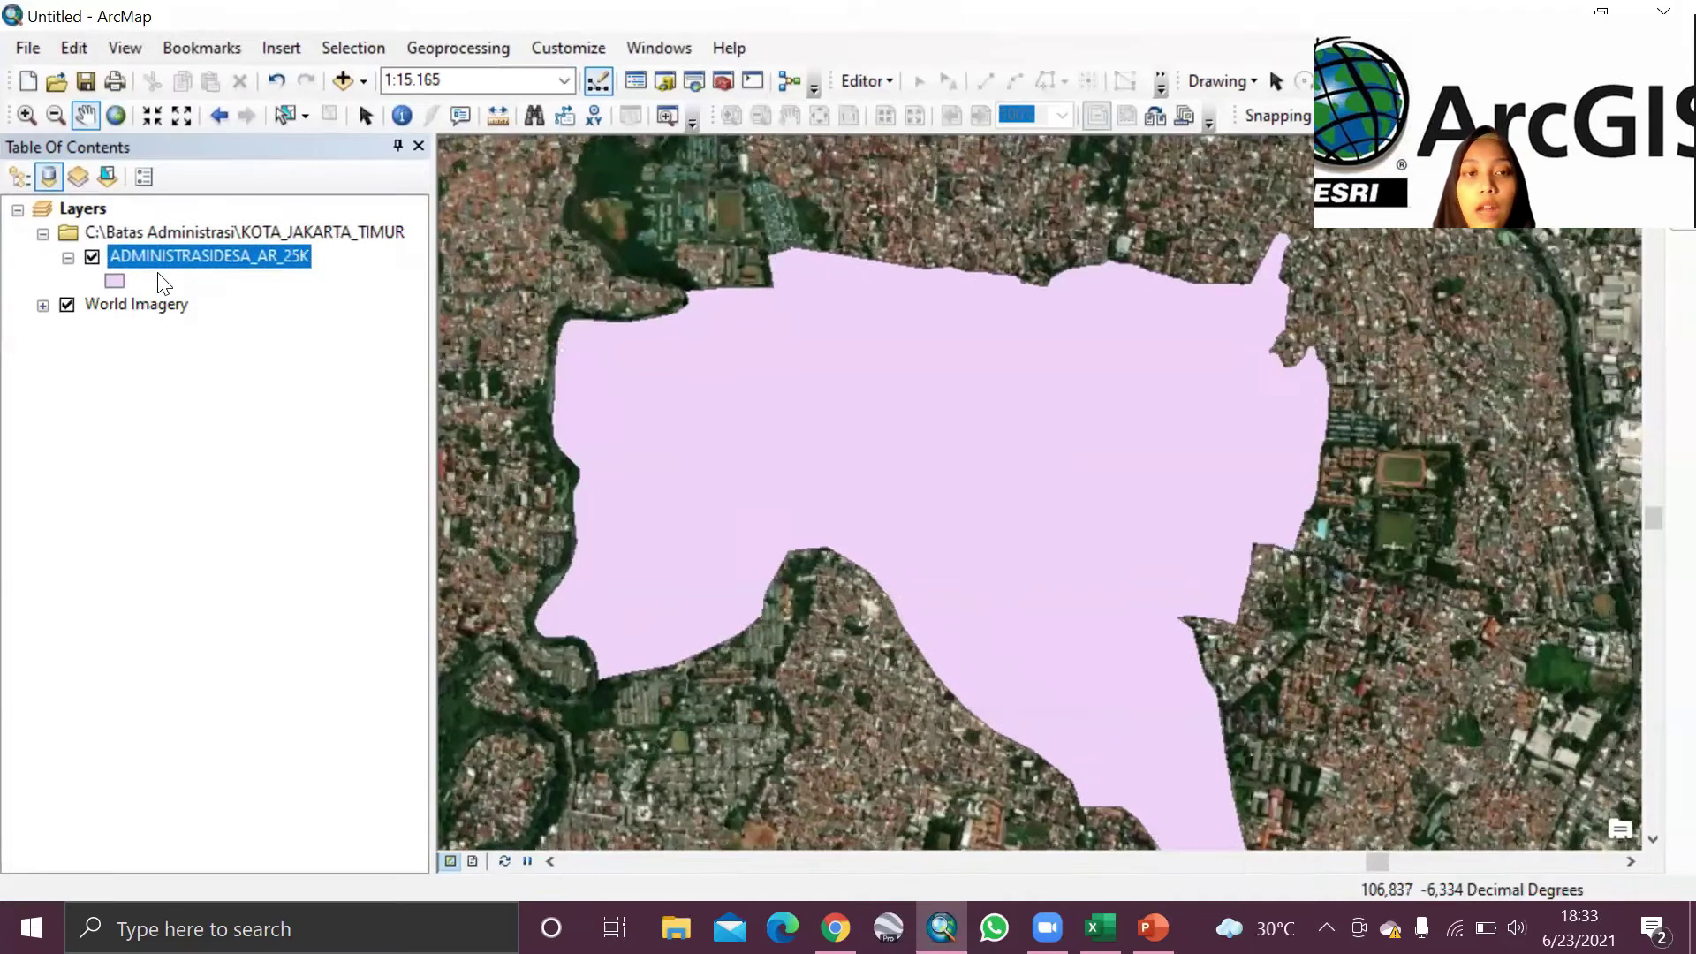
click(112, 280)
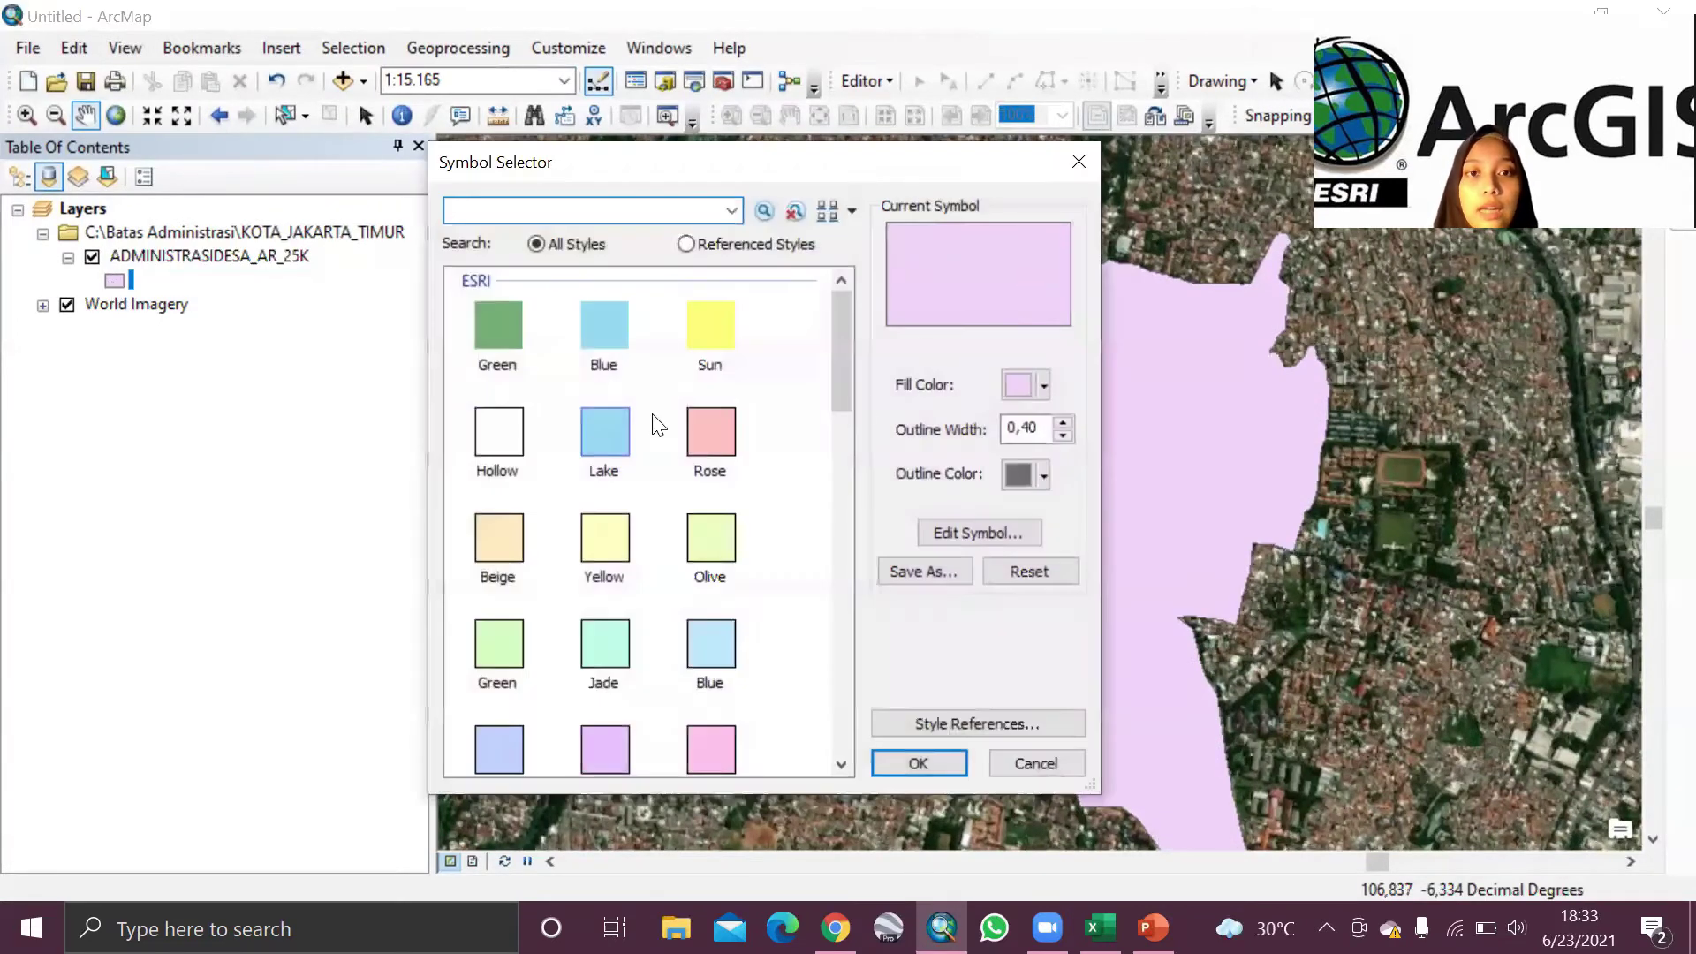
click(524, 430)
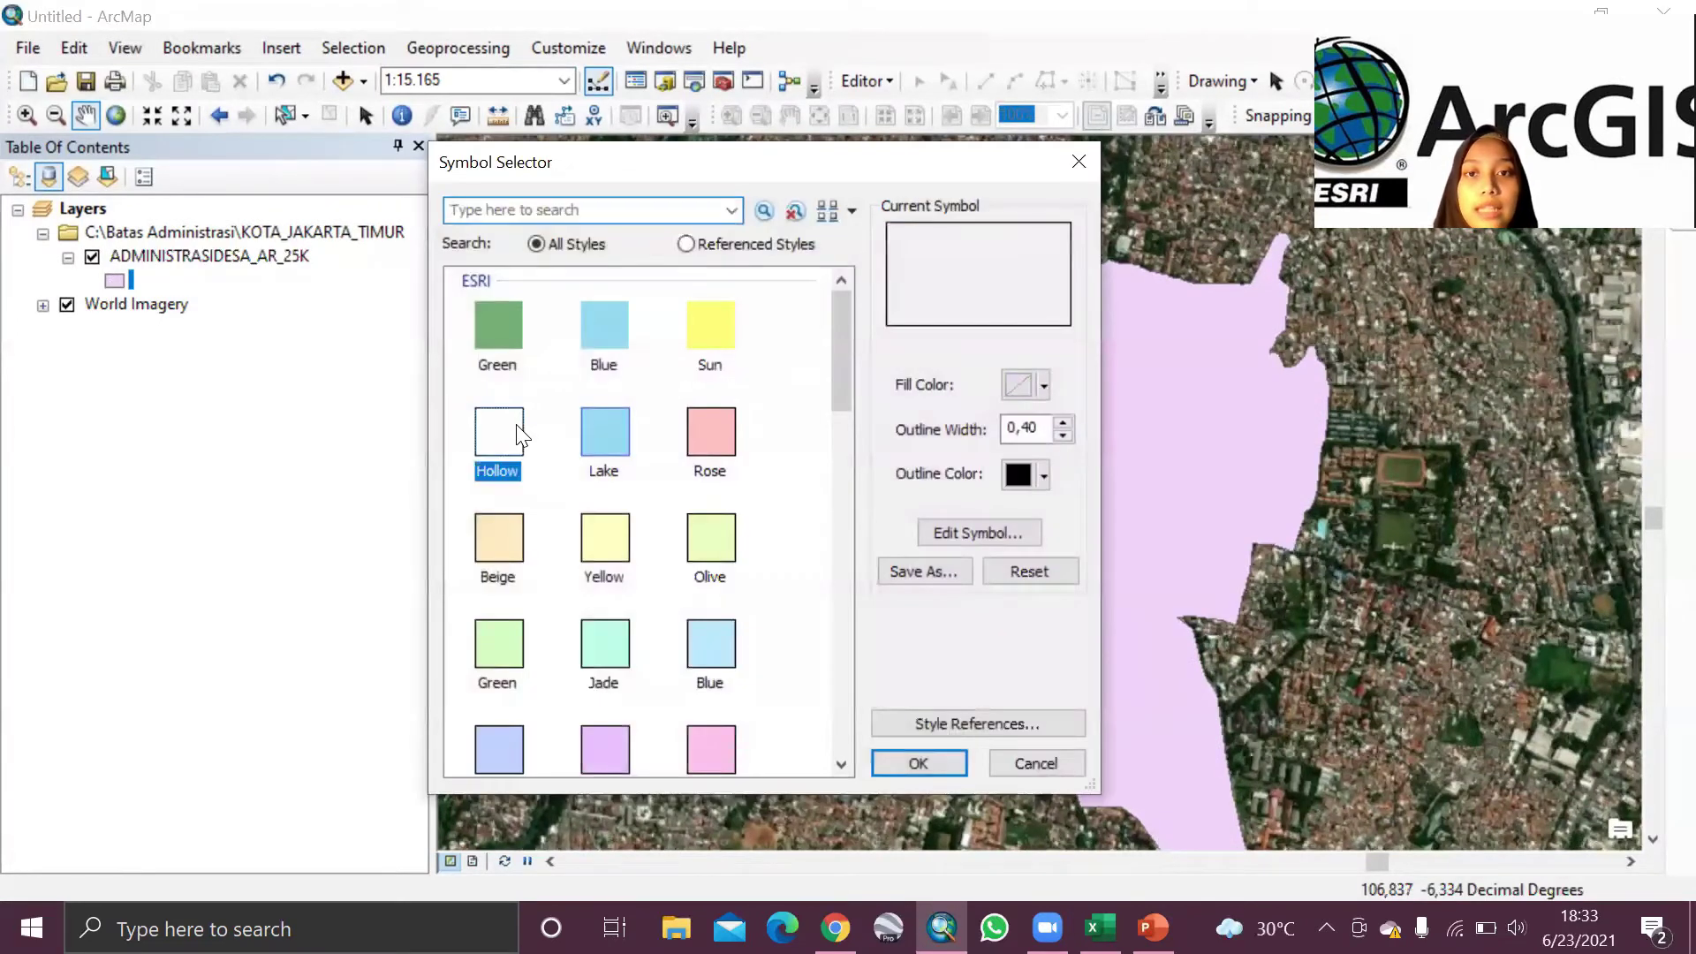
click(1043, 477)
click(1109, 597)
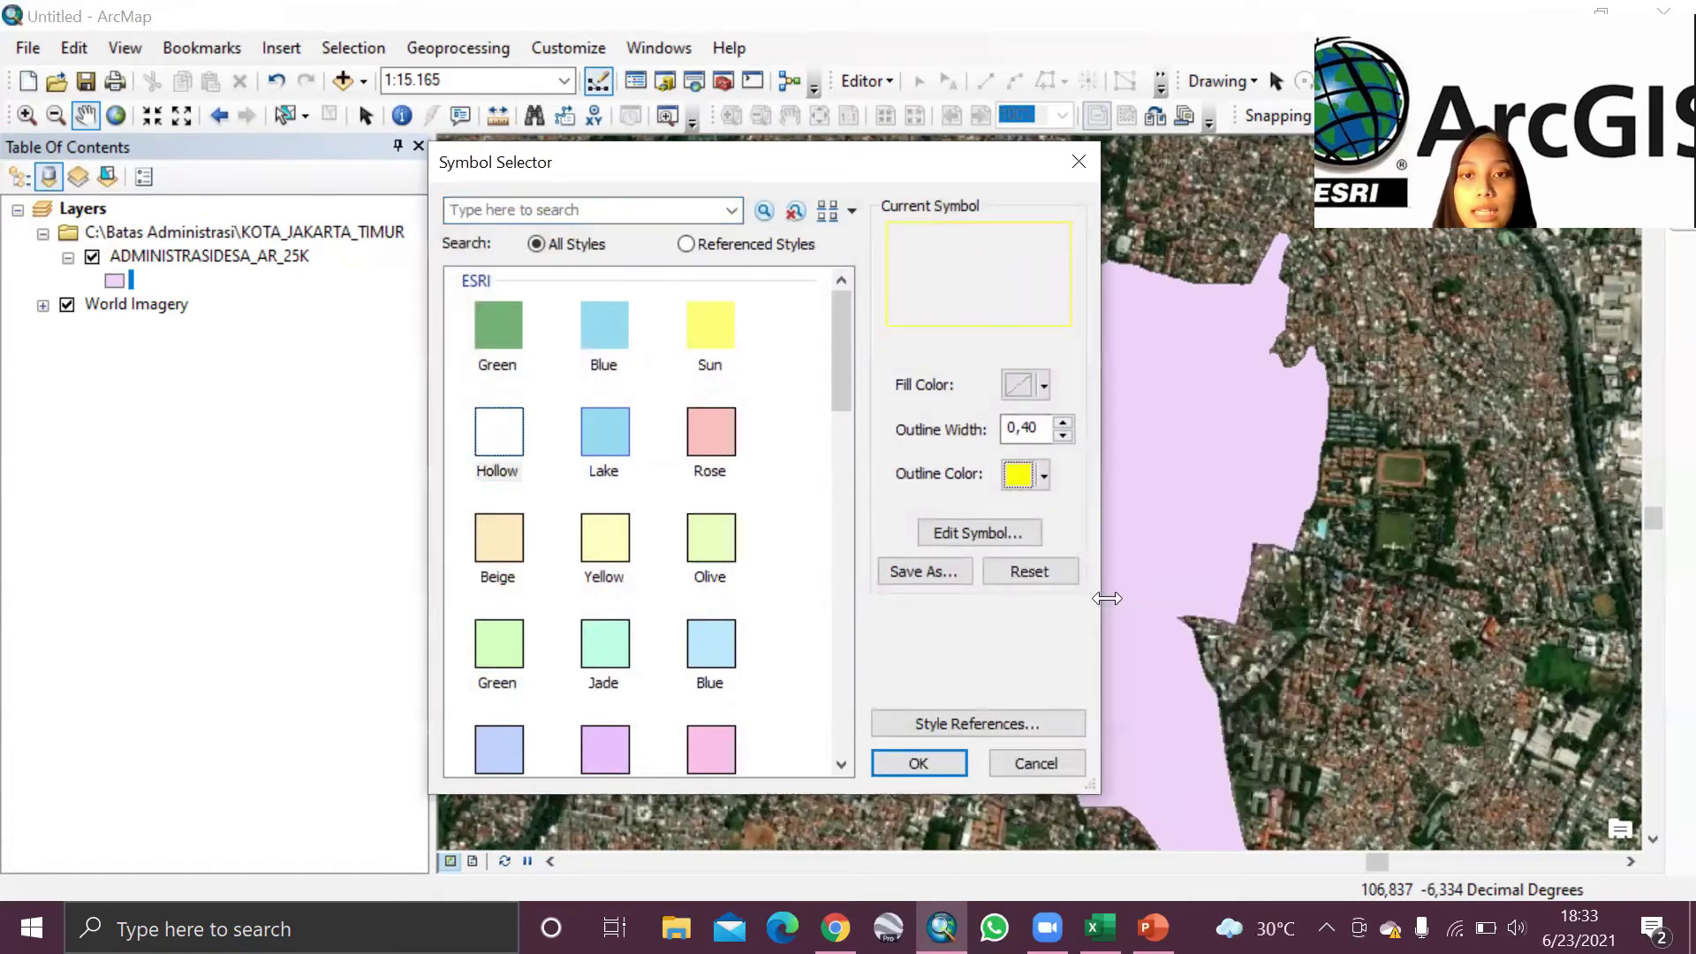
click(1061, 425)
click(1065, 422)
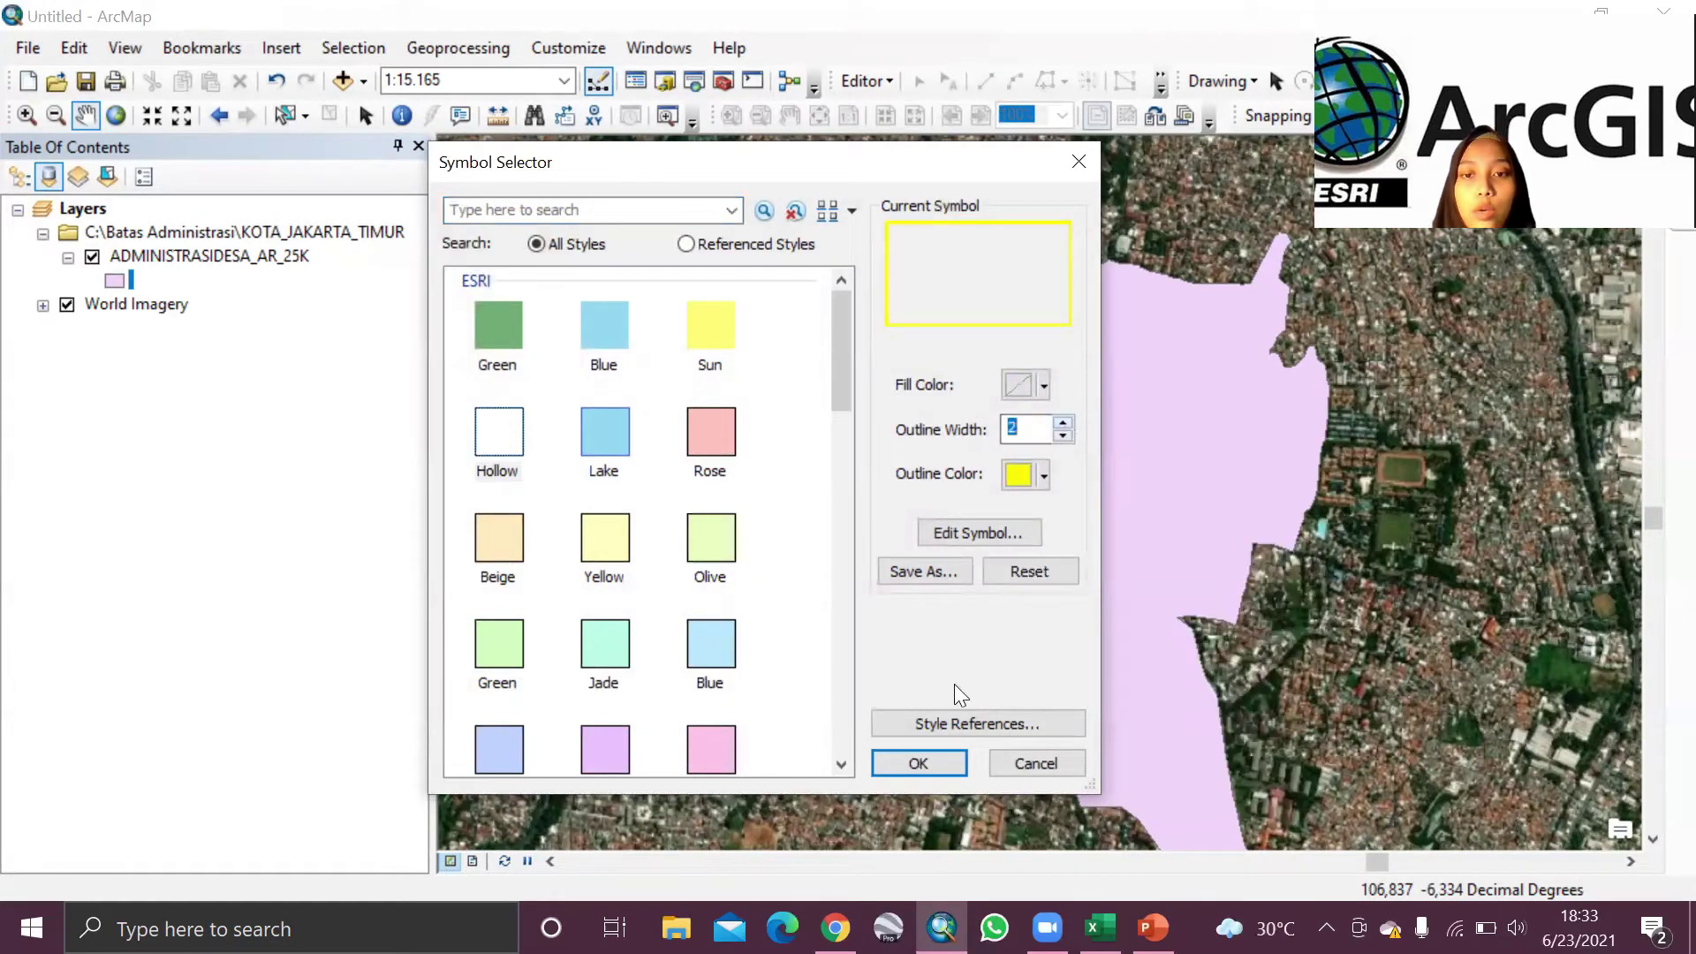
click(940, 763)
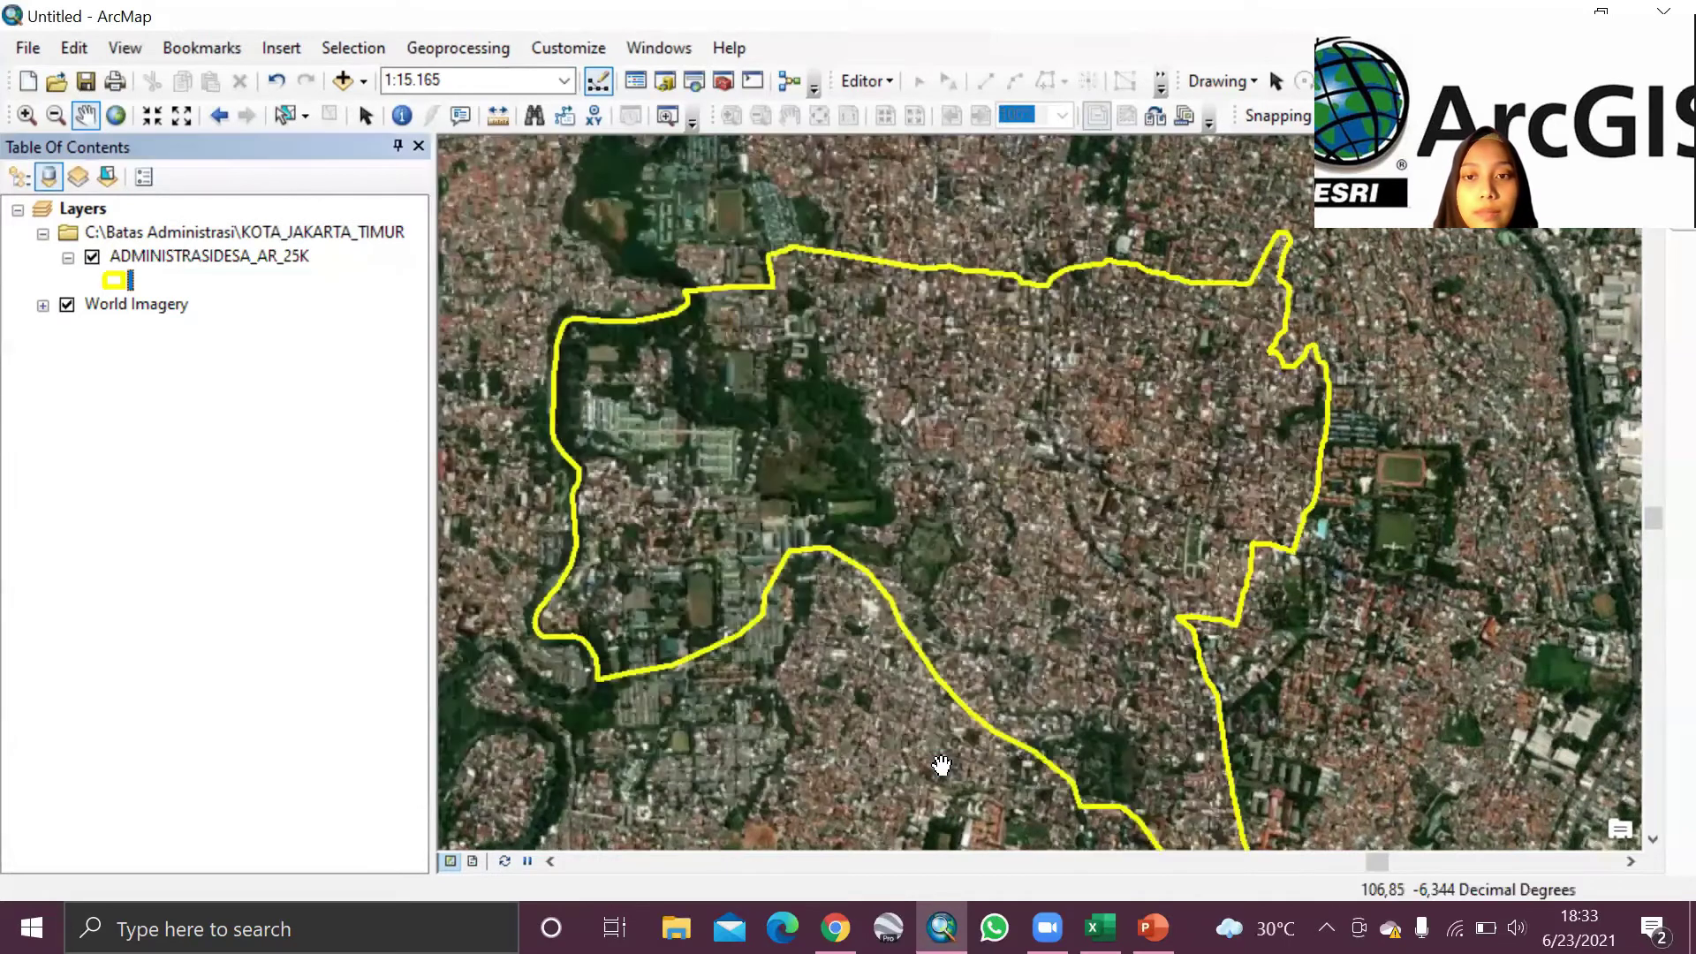
Step: Examine the satellite imagery inside and along the Kalisari boundary at closer scales such as 1:6.000 and 1:10.000
drag(863, 447, 860, 484)
drag(1110, 587, 1251, 563)
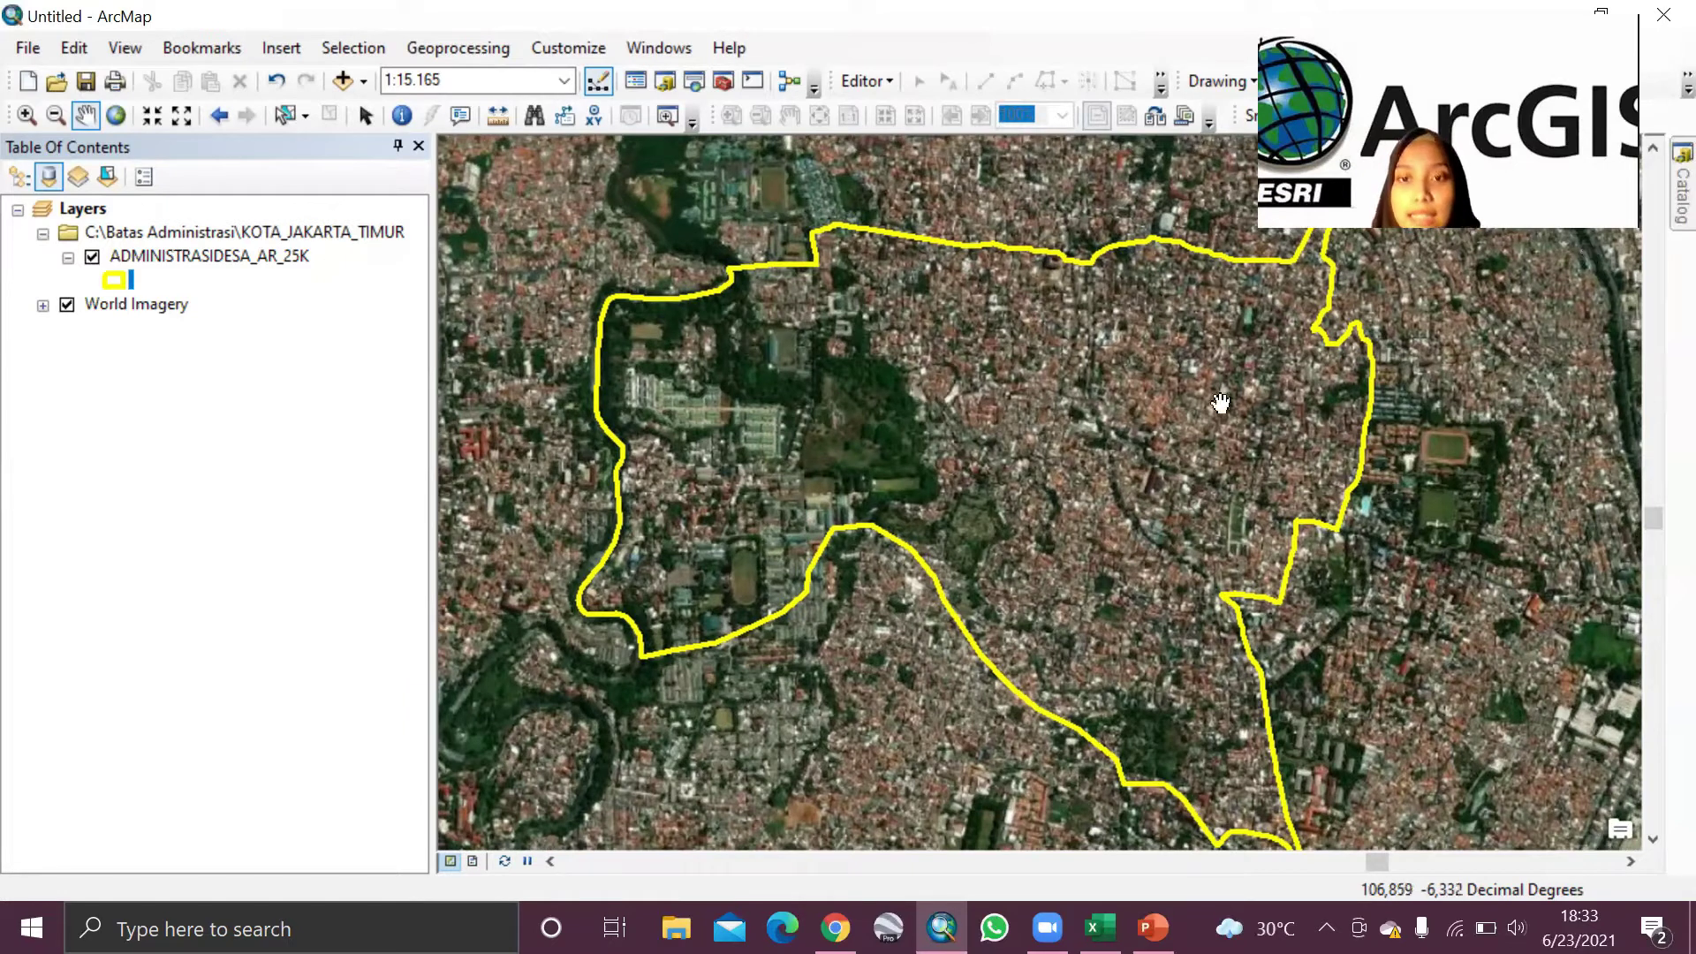
scroll(1175, 455, up, 2)
drag(940, 444, 1173, 506)
scroll(1175, 502, up, 2)
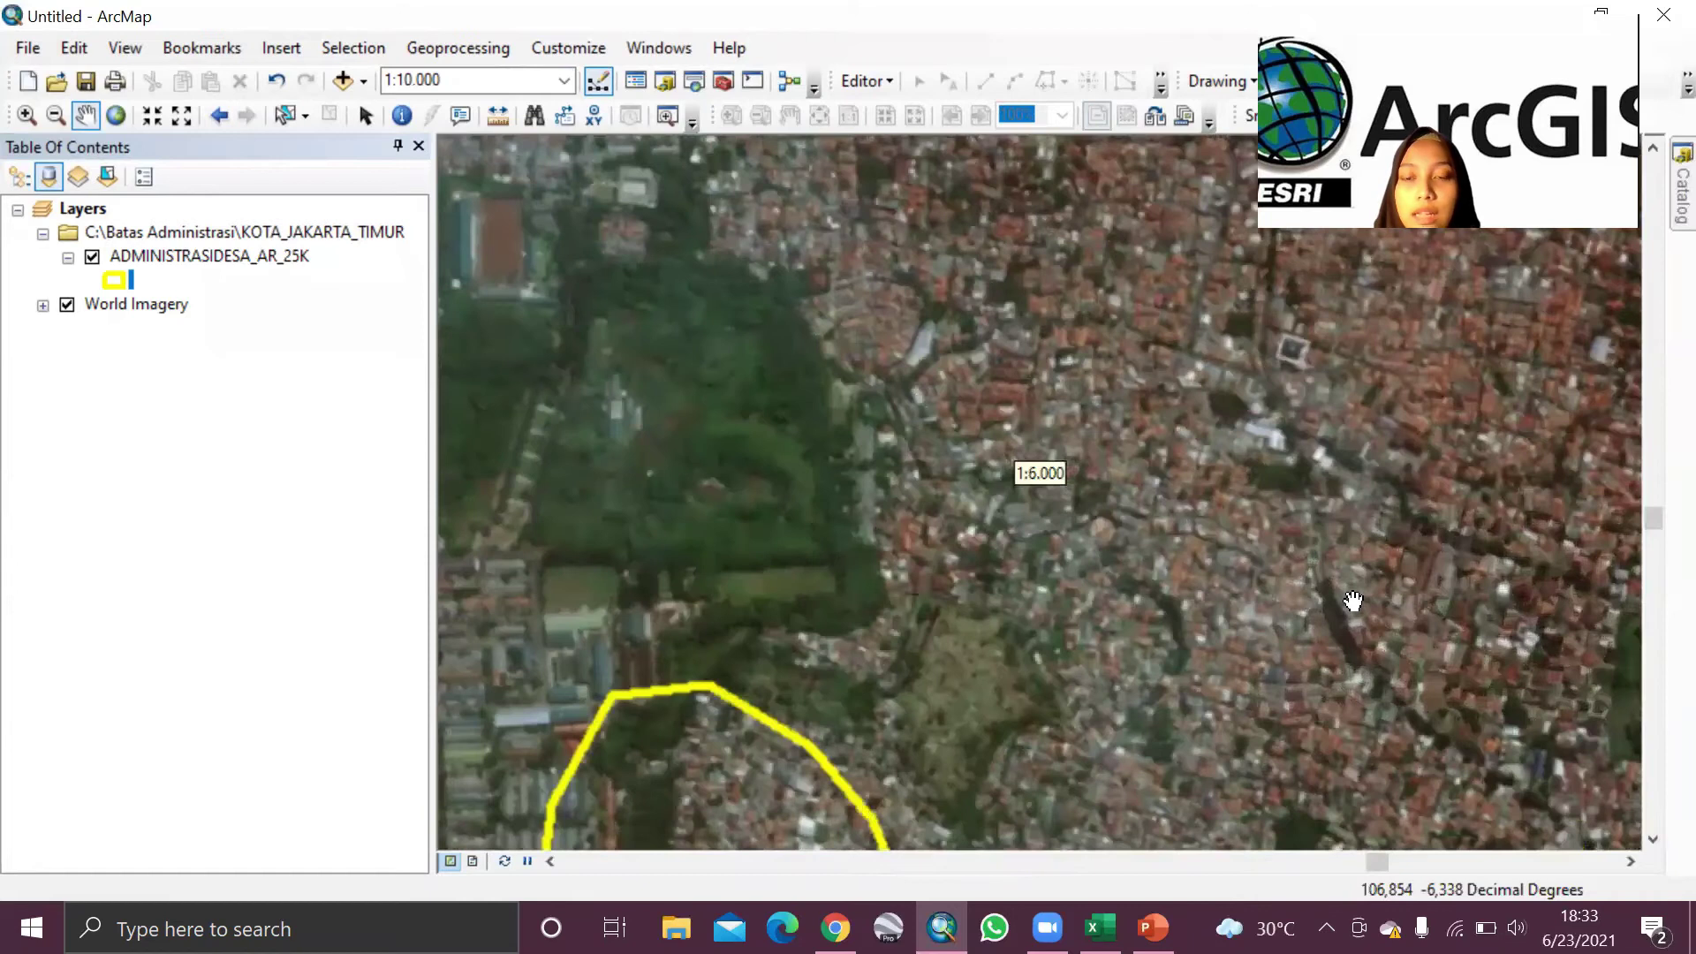
drag(1249, 738, 1122, 443)
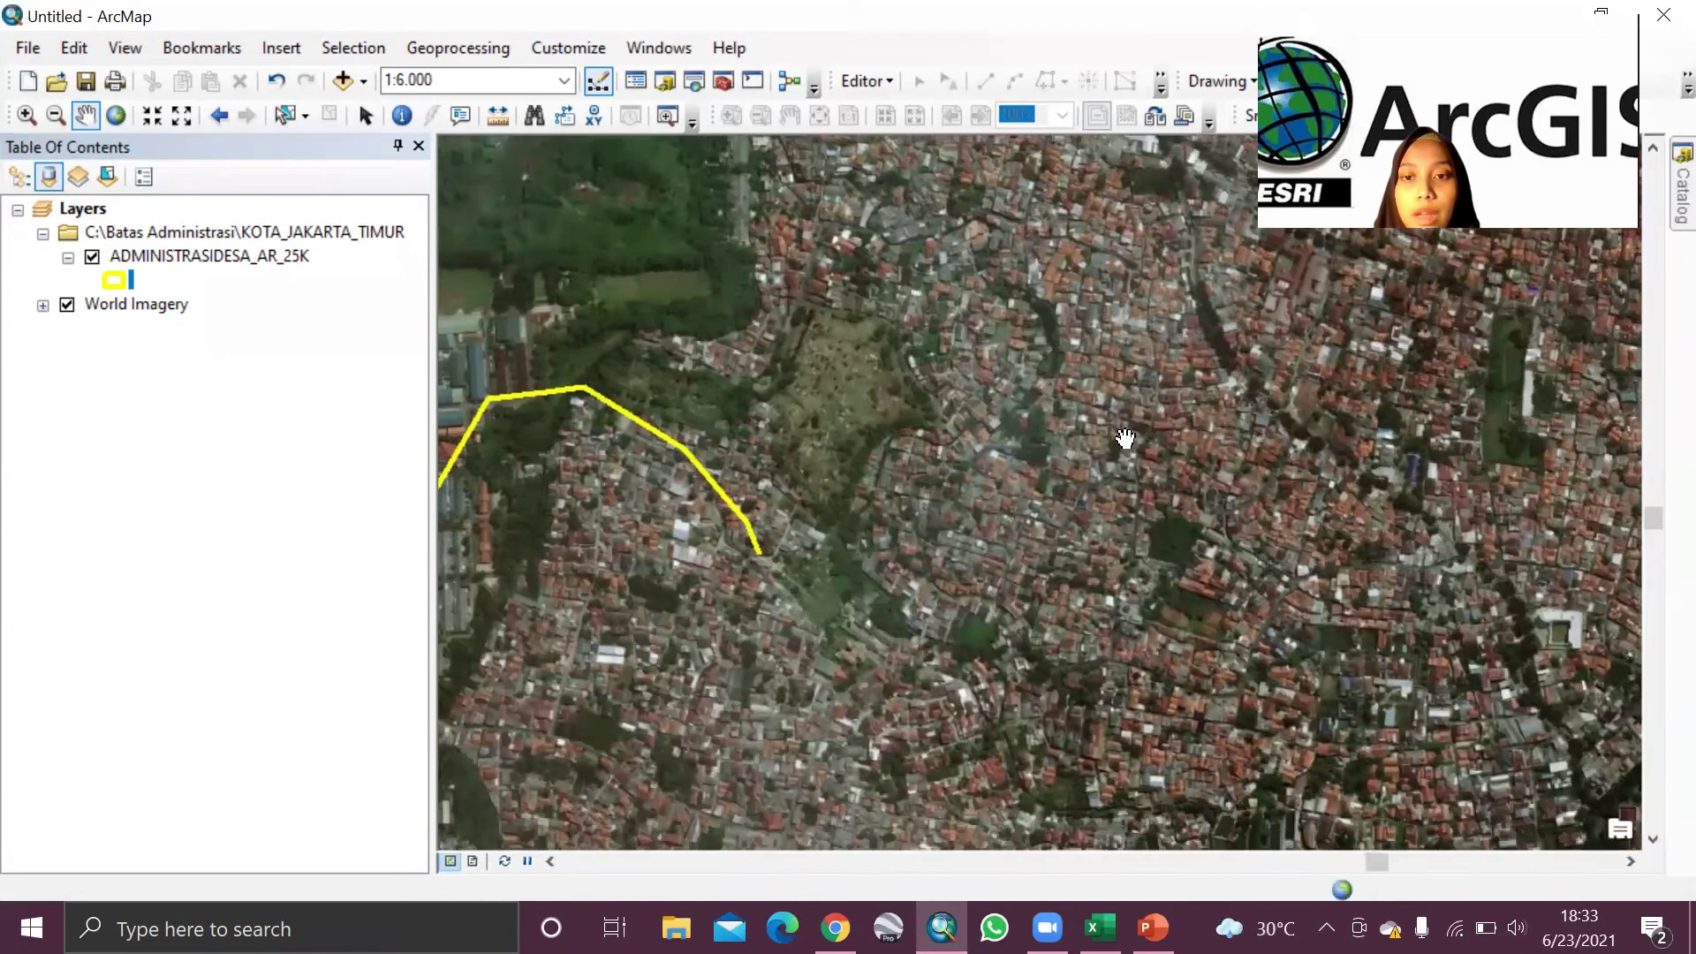
drag(1343, 619, 1218, 472)
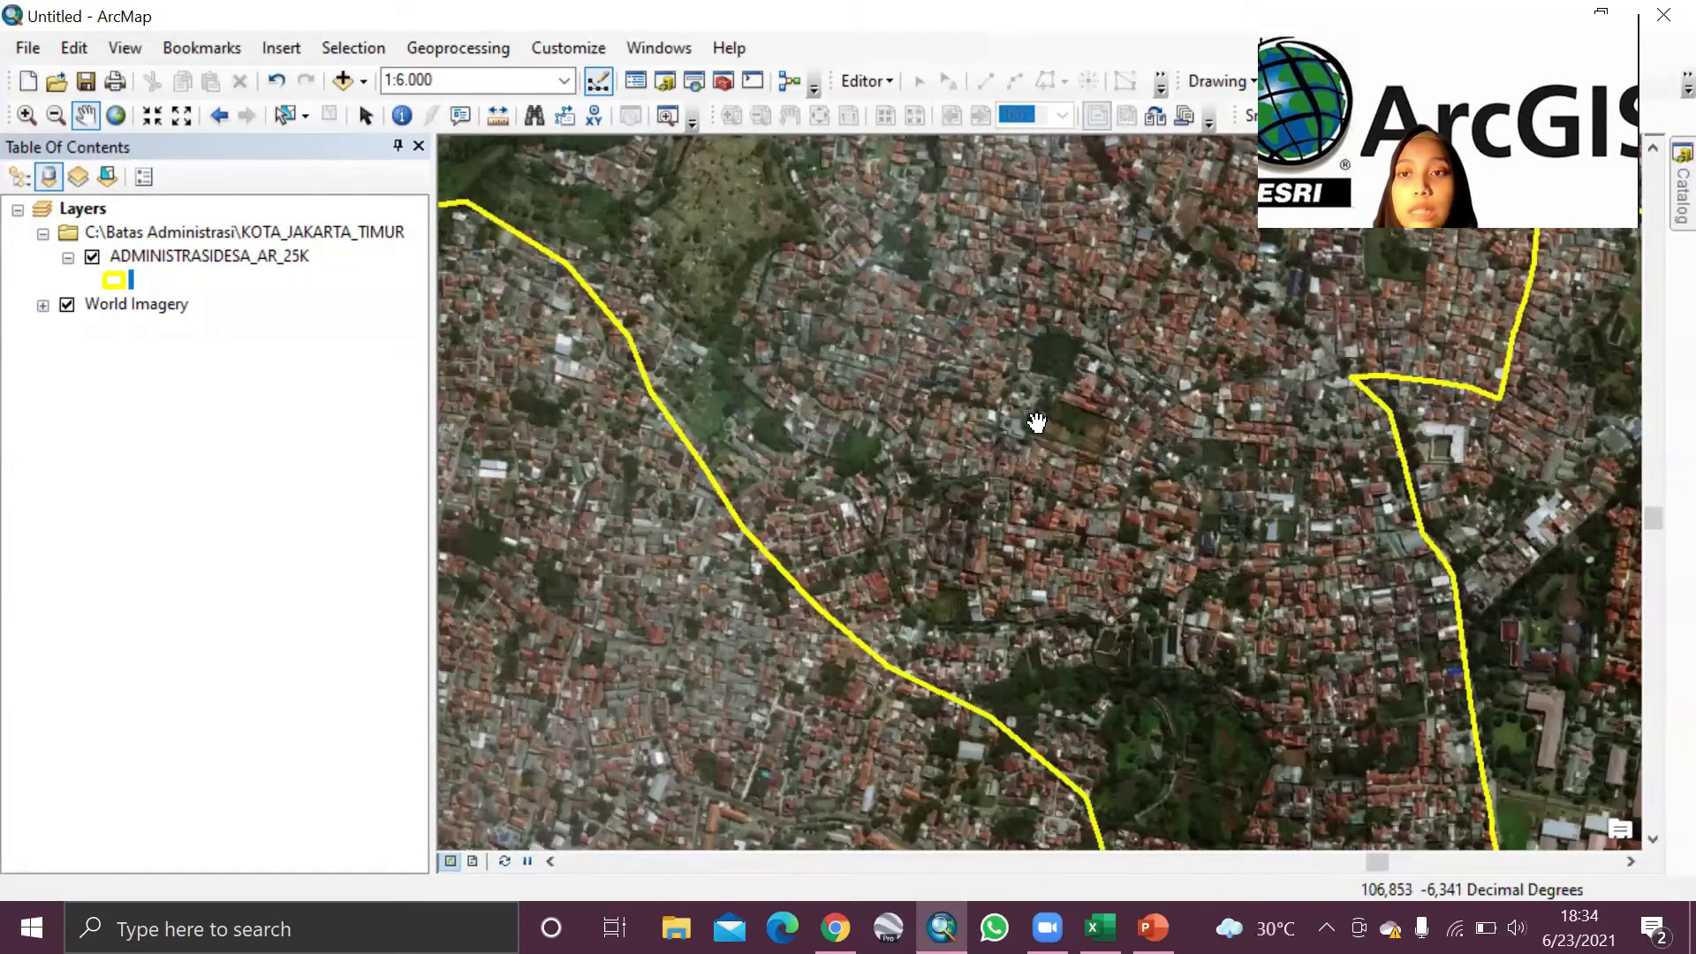
drag(1033, 412, 1313, 615)
drag(775, 285, 1183, 529)
scroll(1376, 549, up, 2)
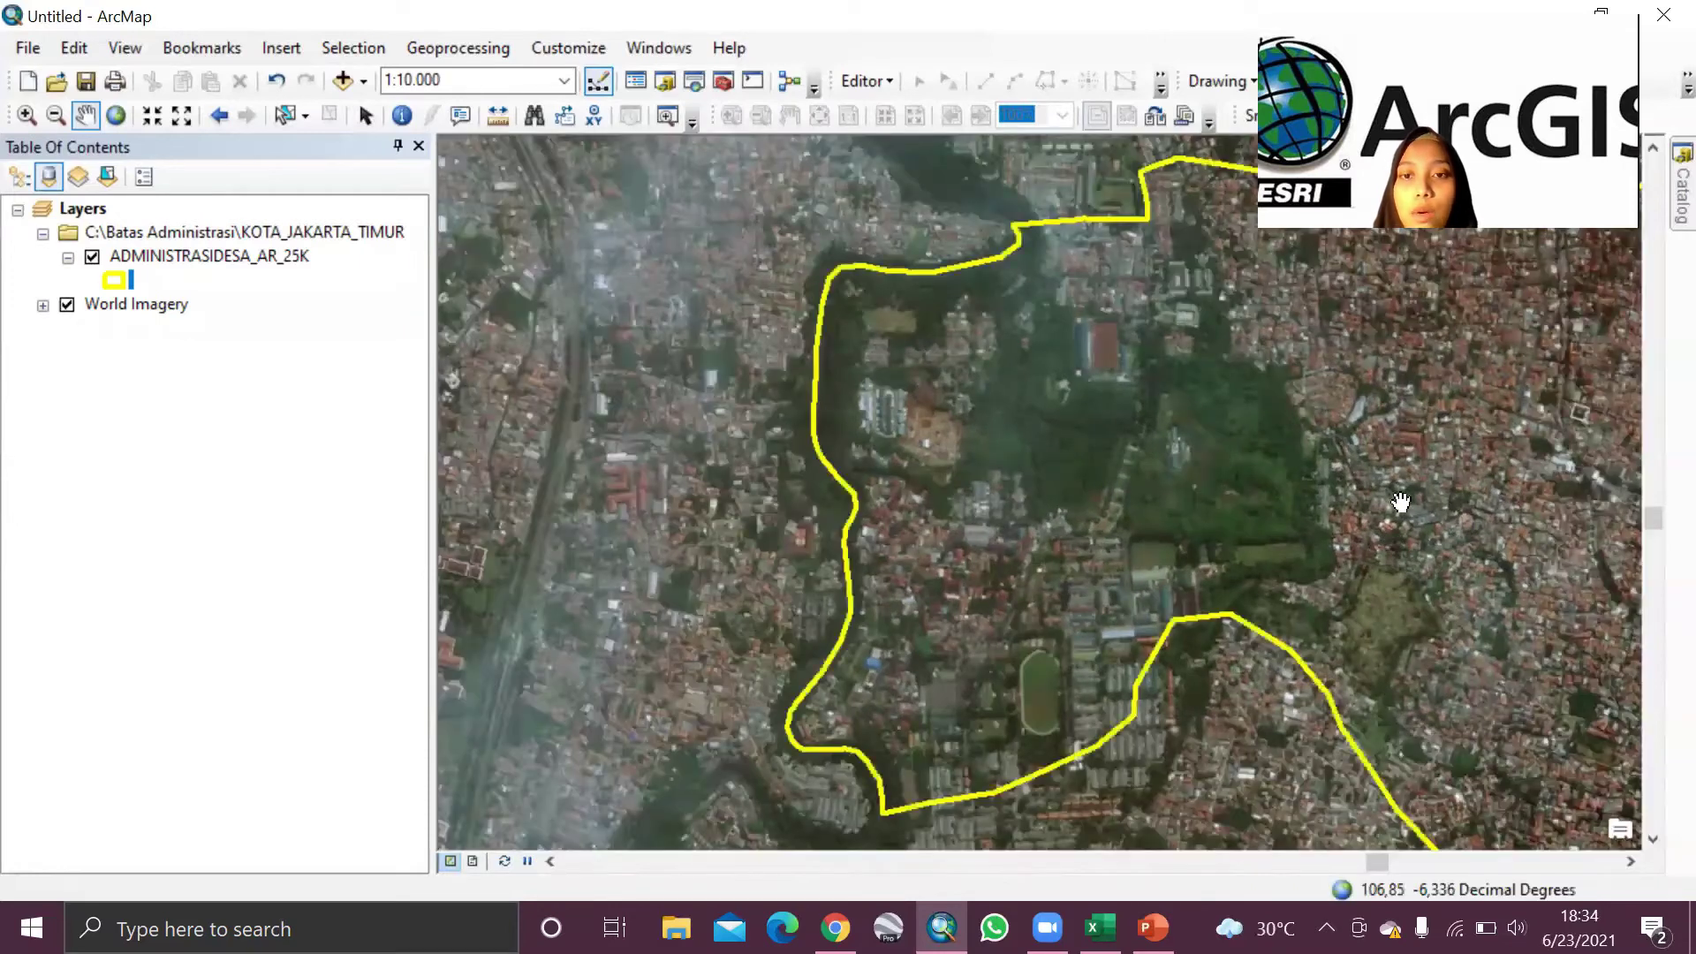
drag(1210, 487, 1022, 485)
drag(1234, 512, 1046, 507)
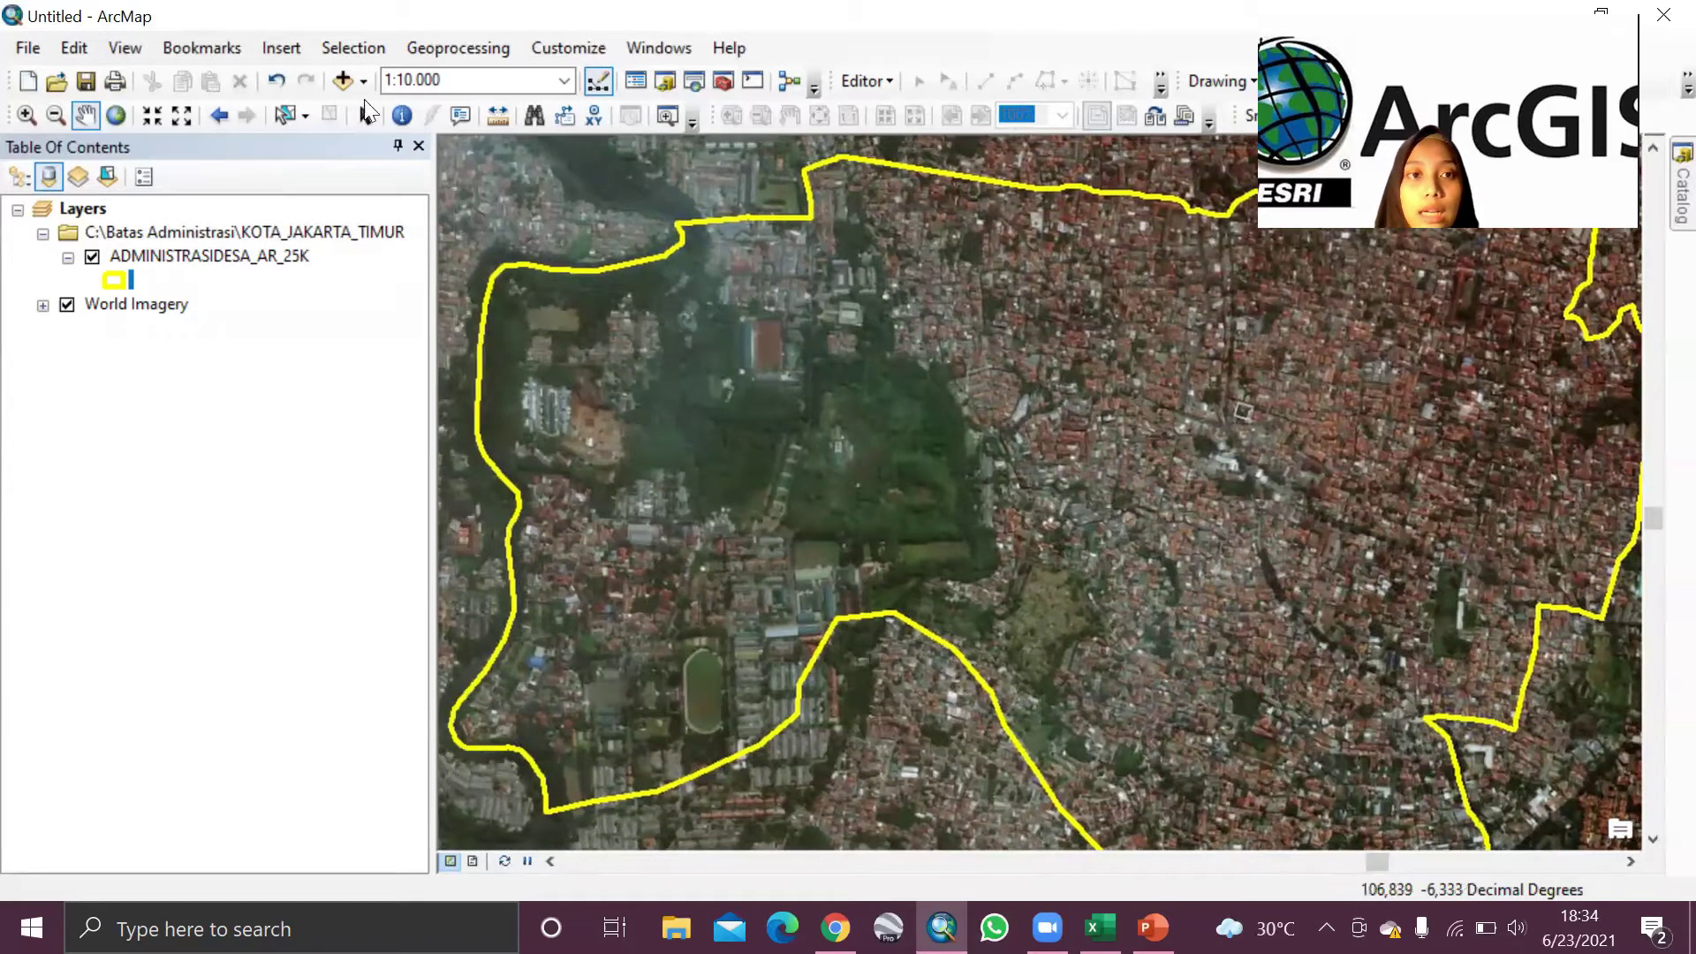
Step: Add the Streets basemap and turn off the visibility of the World Imagery layer
click(363, 82)
click(397, 136)
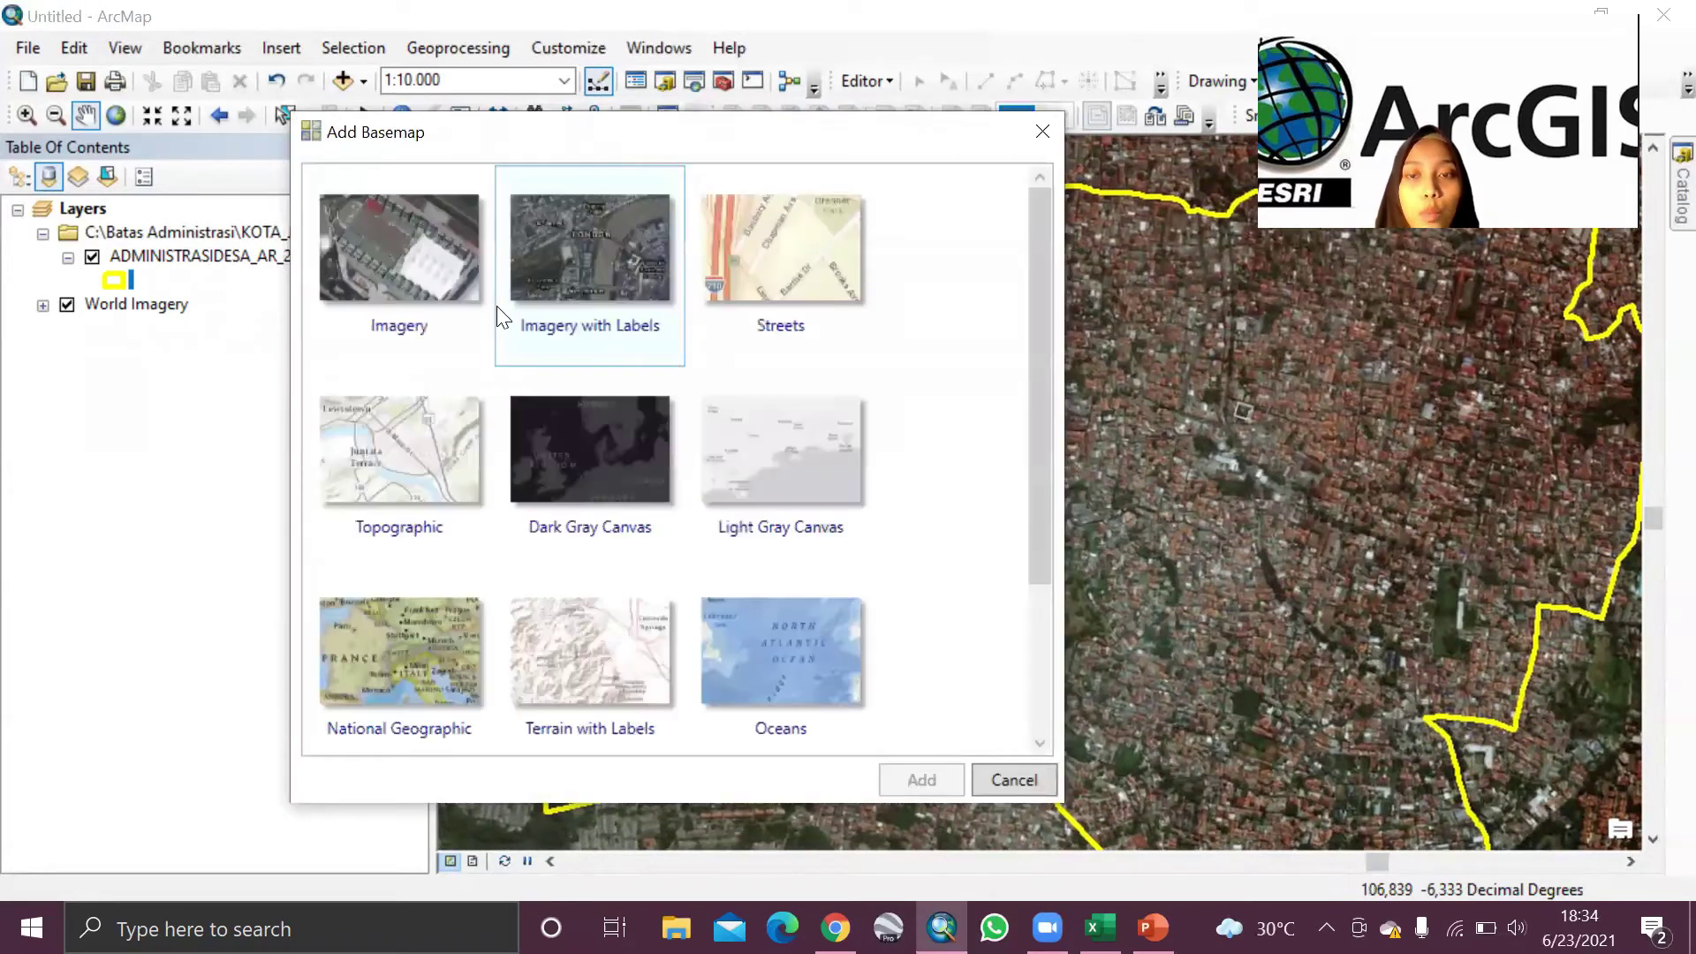
click(824, 290)
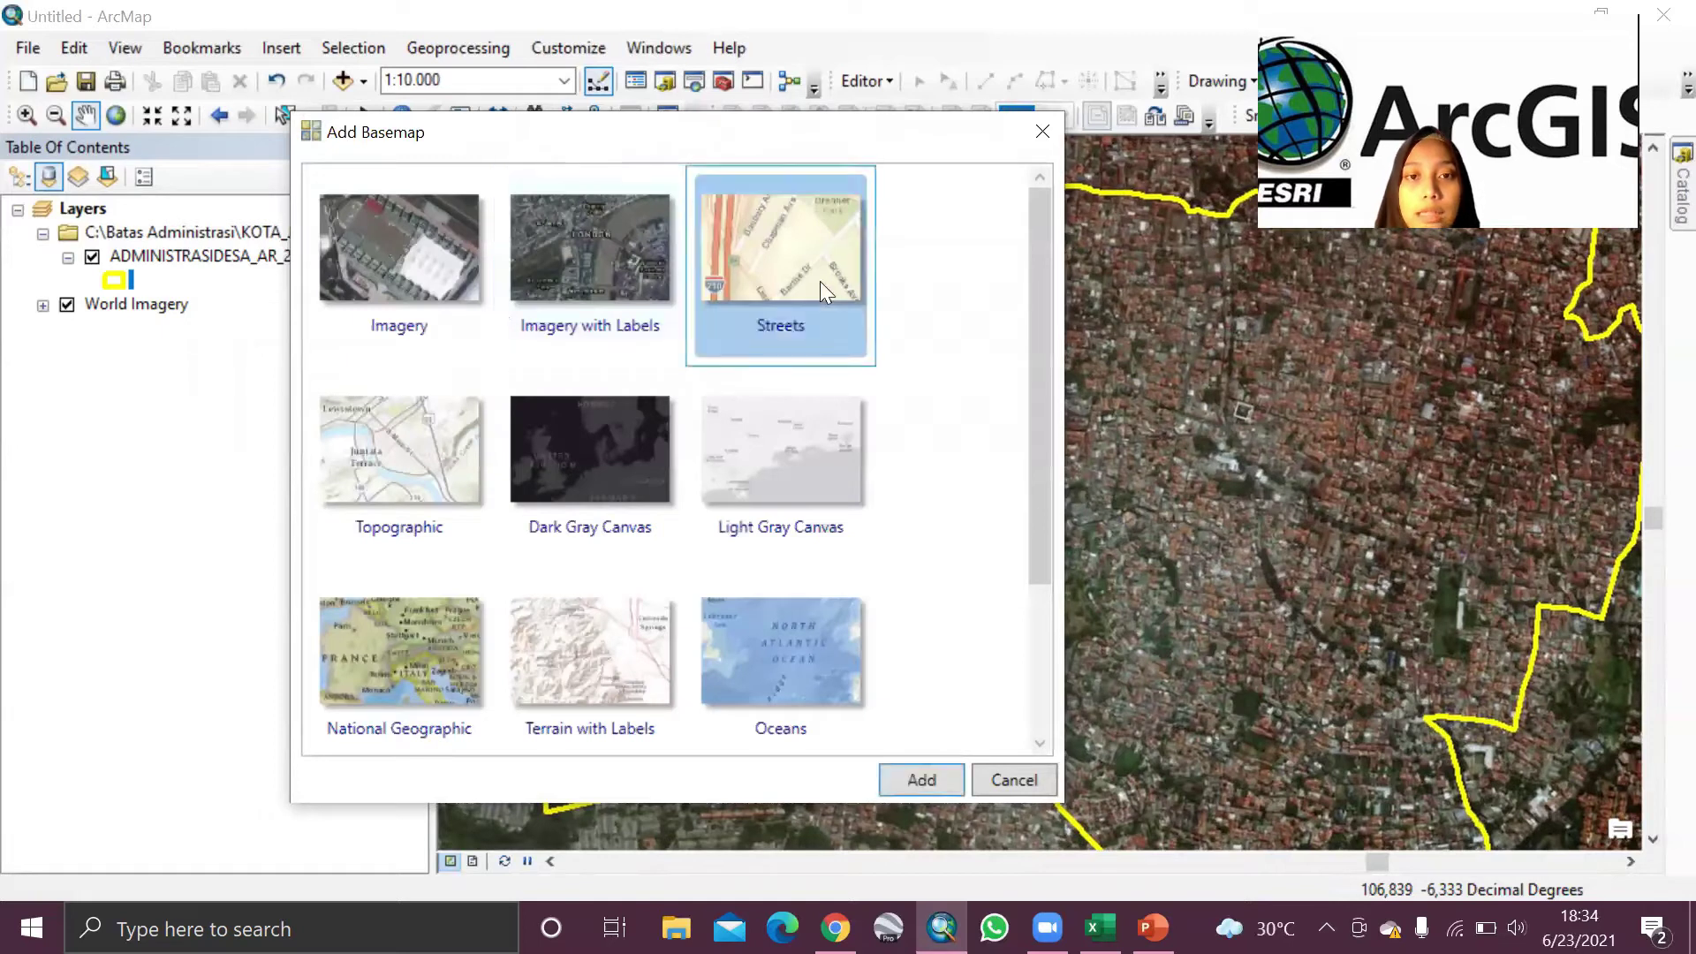
click(920, 781)
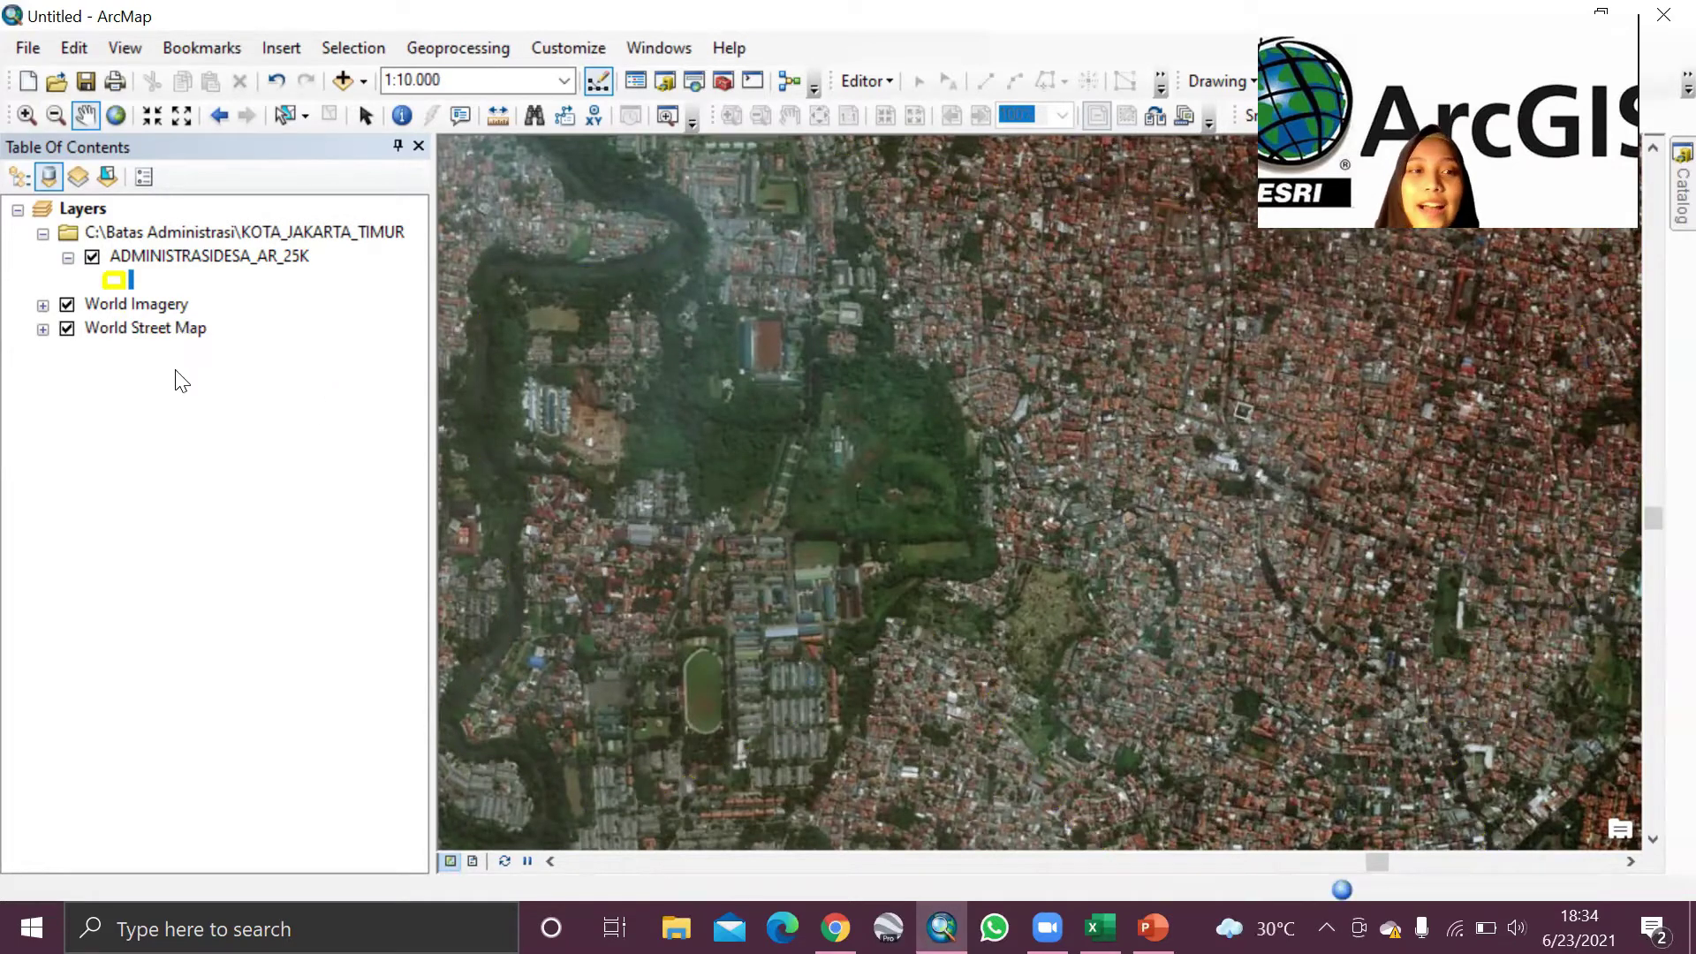
click(66, 304)
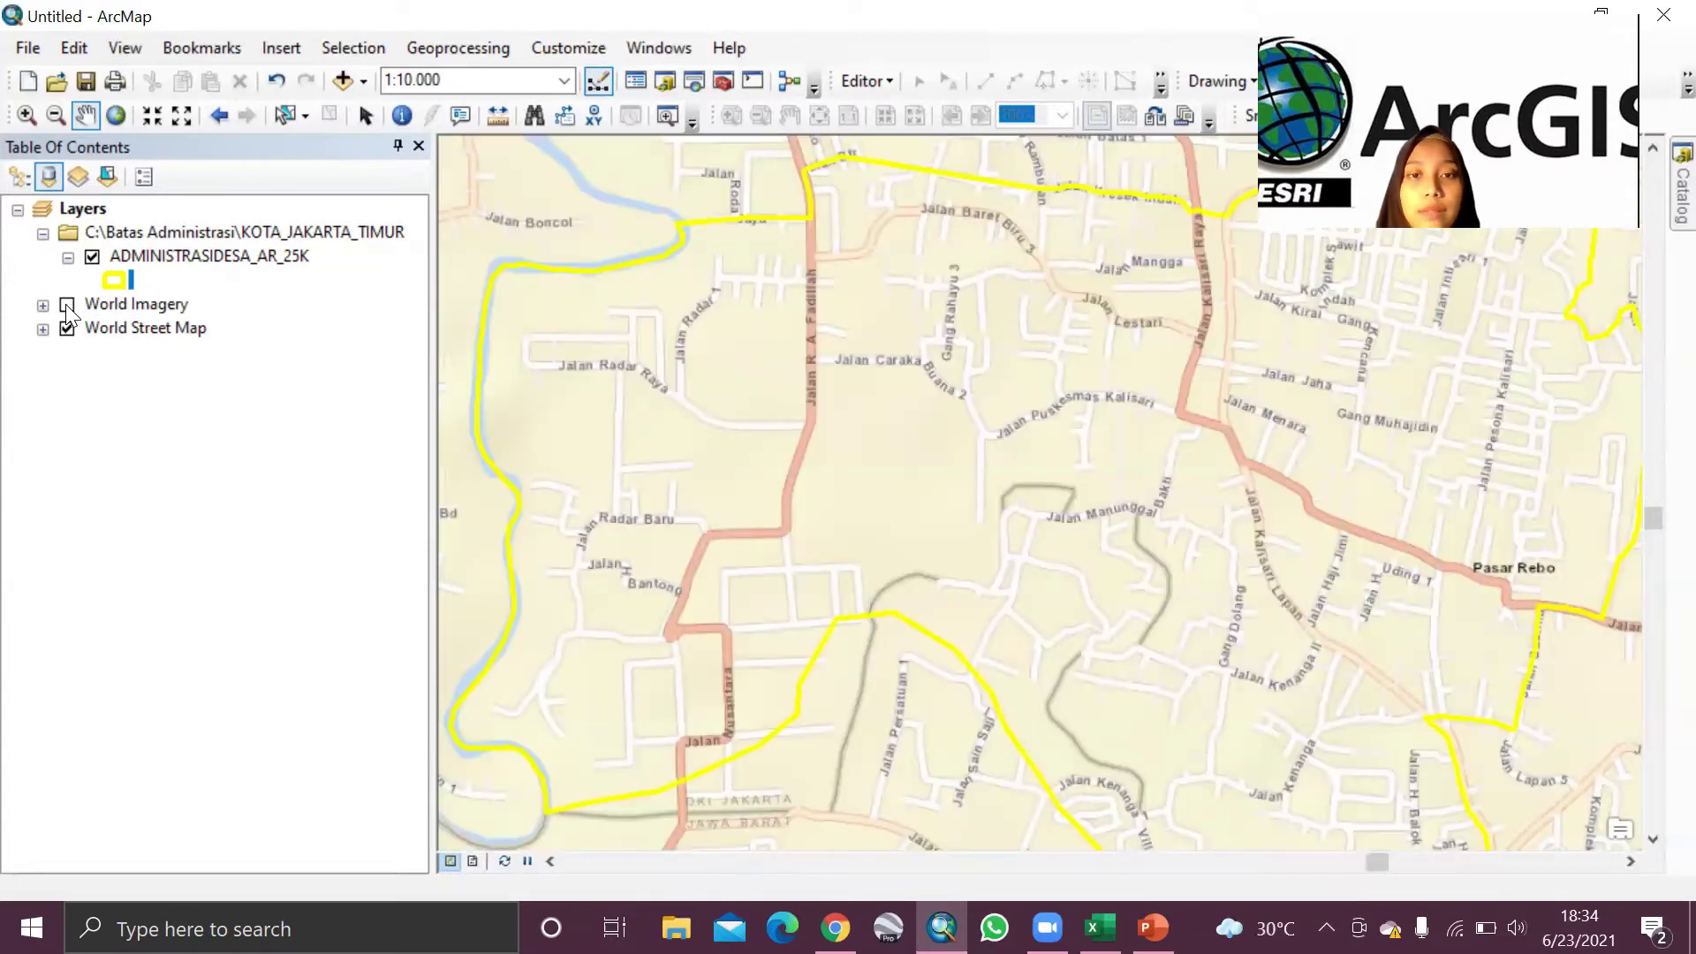
Step: Zoom to the full extent of the ADMINISTRASIDESA_AR_25K layer and inspect the Kalisari boundary on the street map
right_click(108, 256)
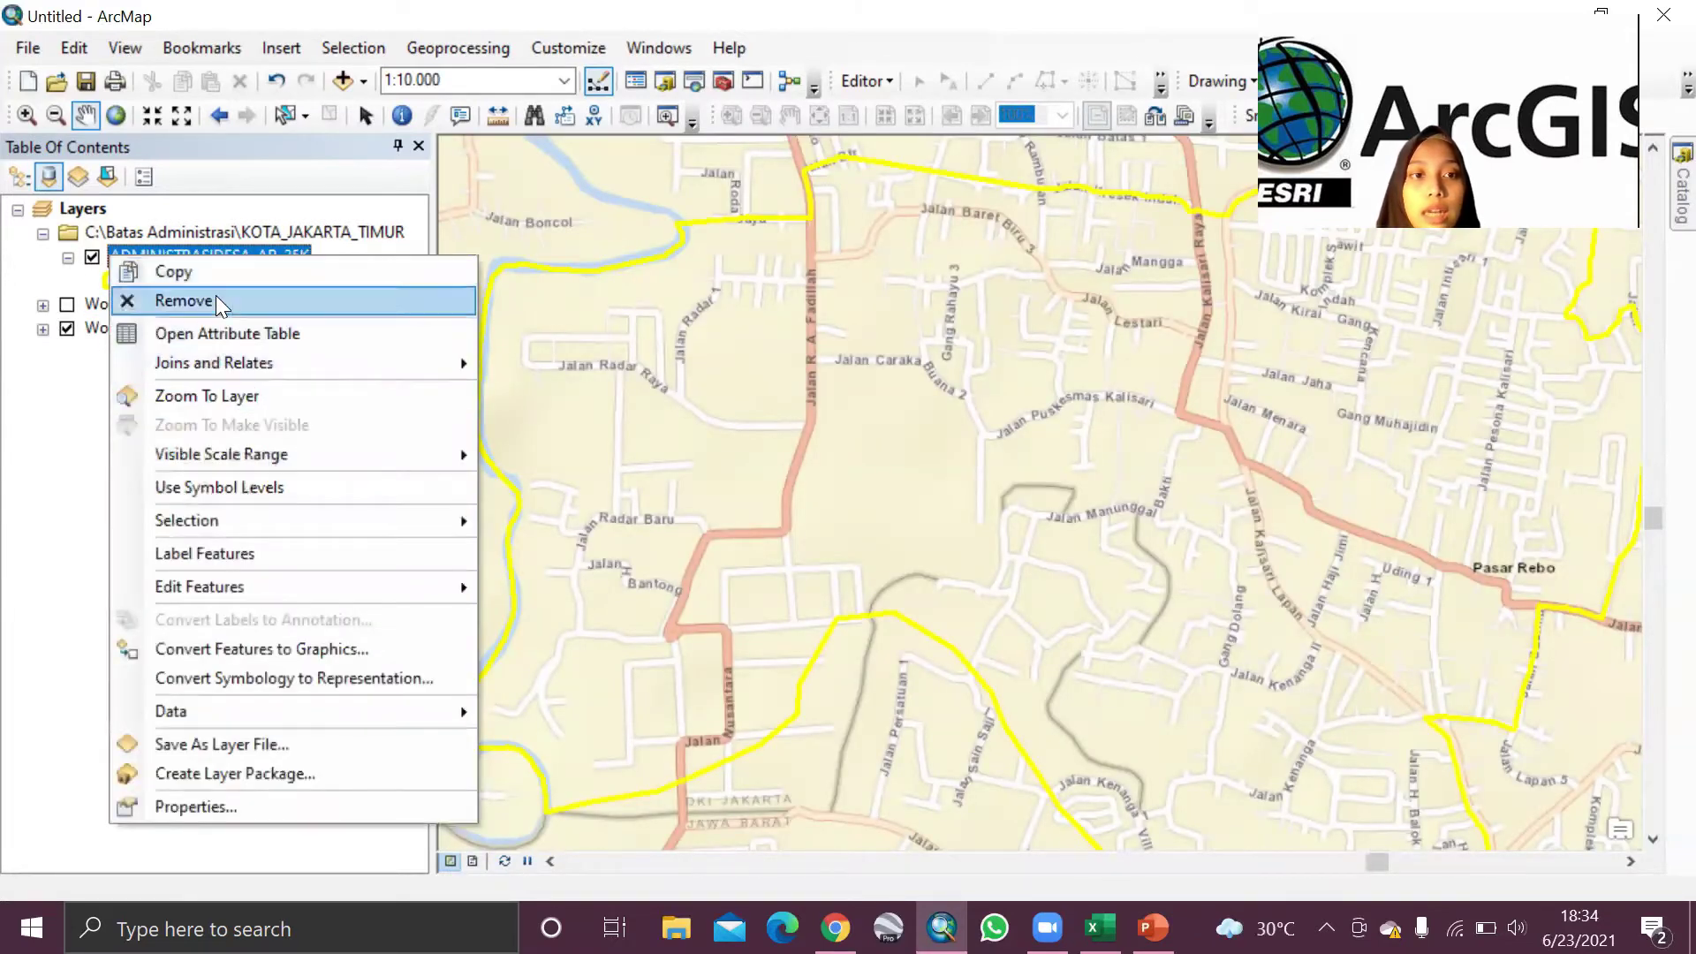
click(221, 394)
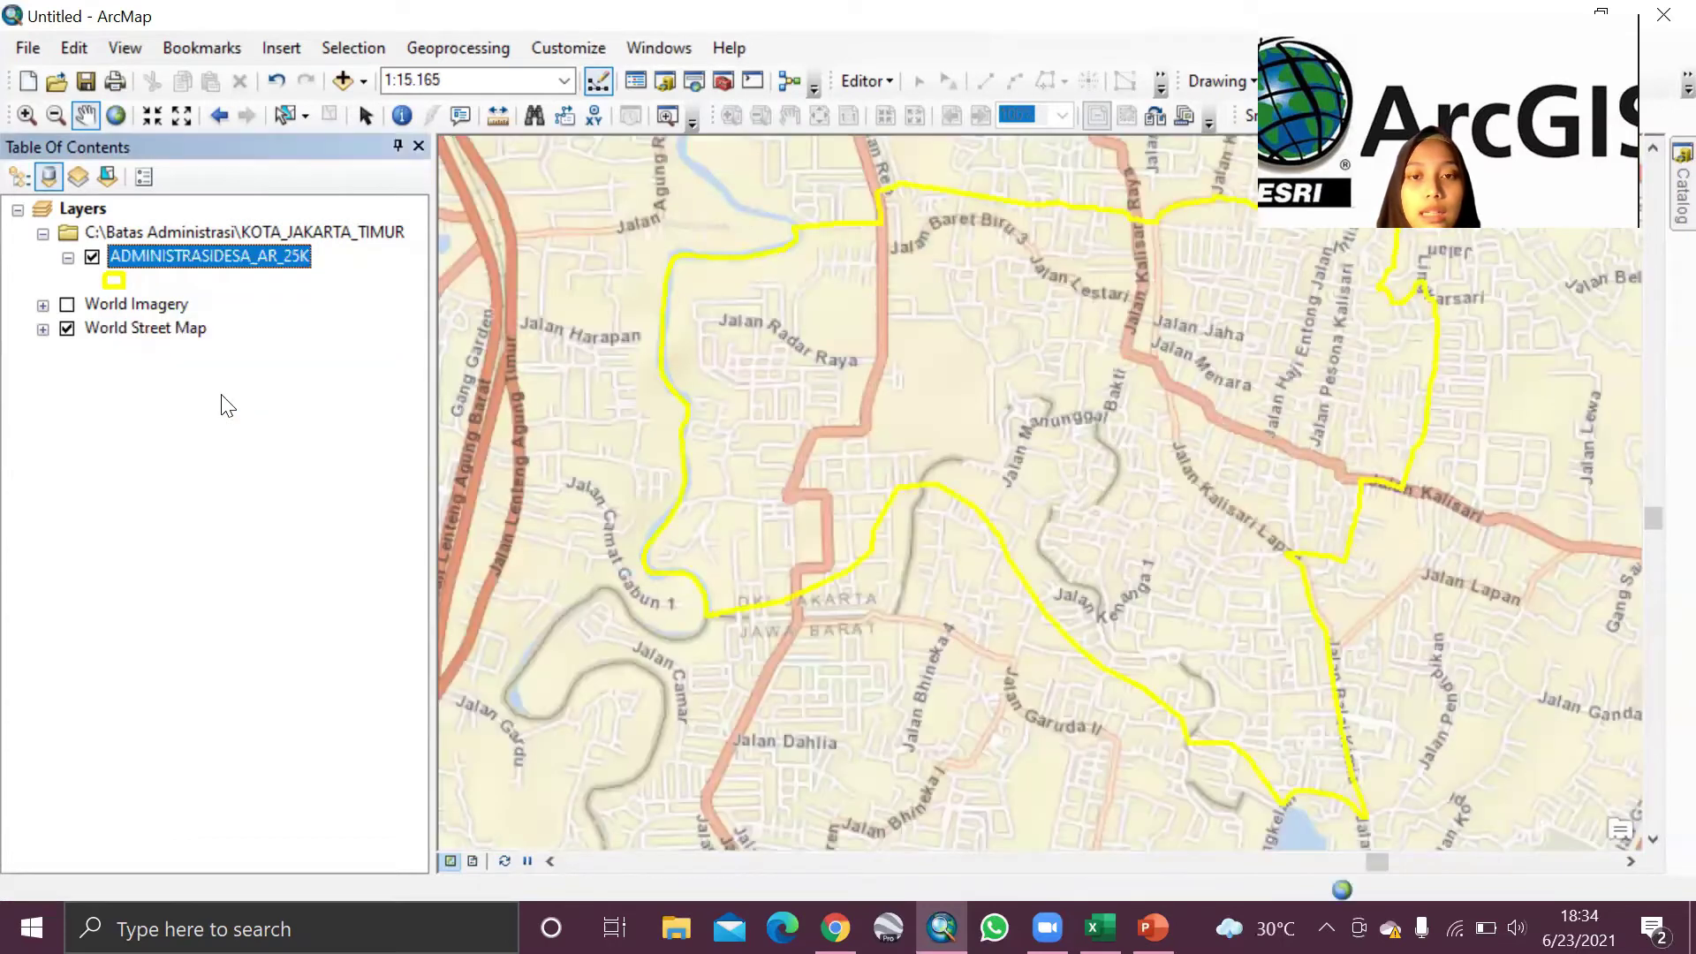
drag(913, 389, 863, 432)
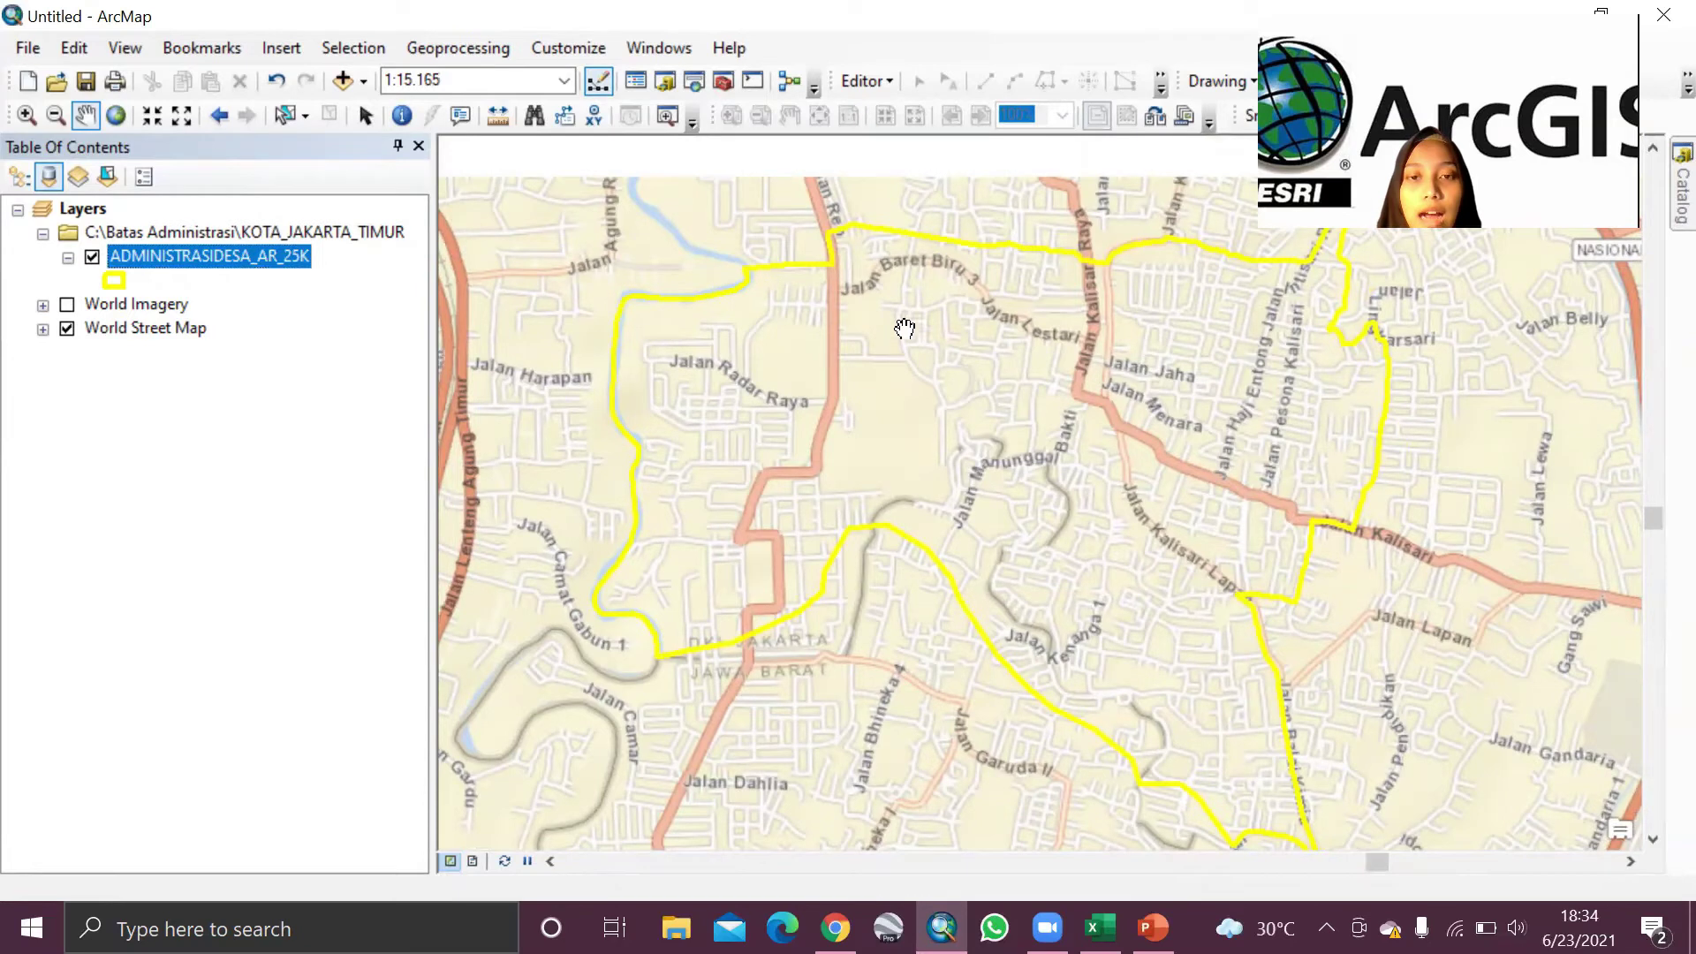
drag(1259, 657, 1217, 684)
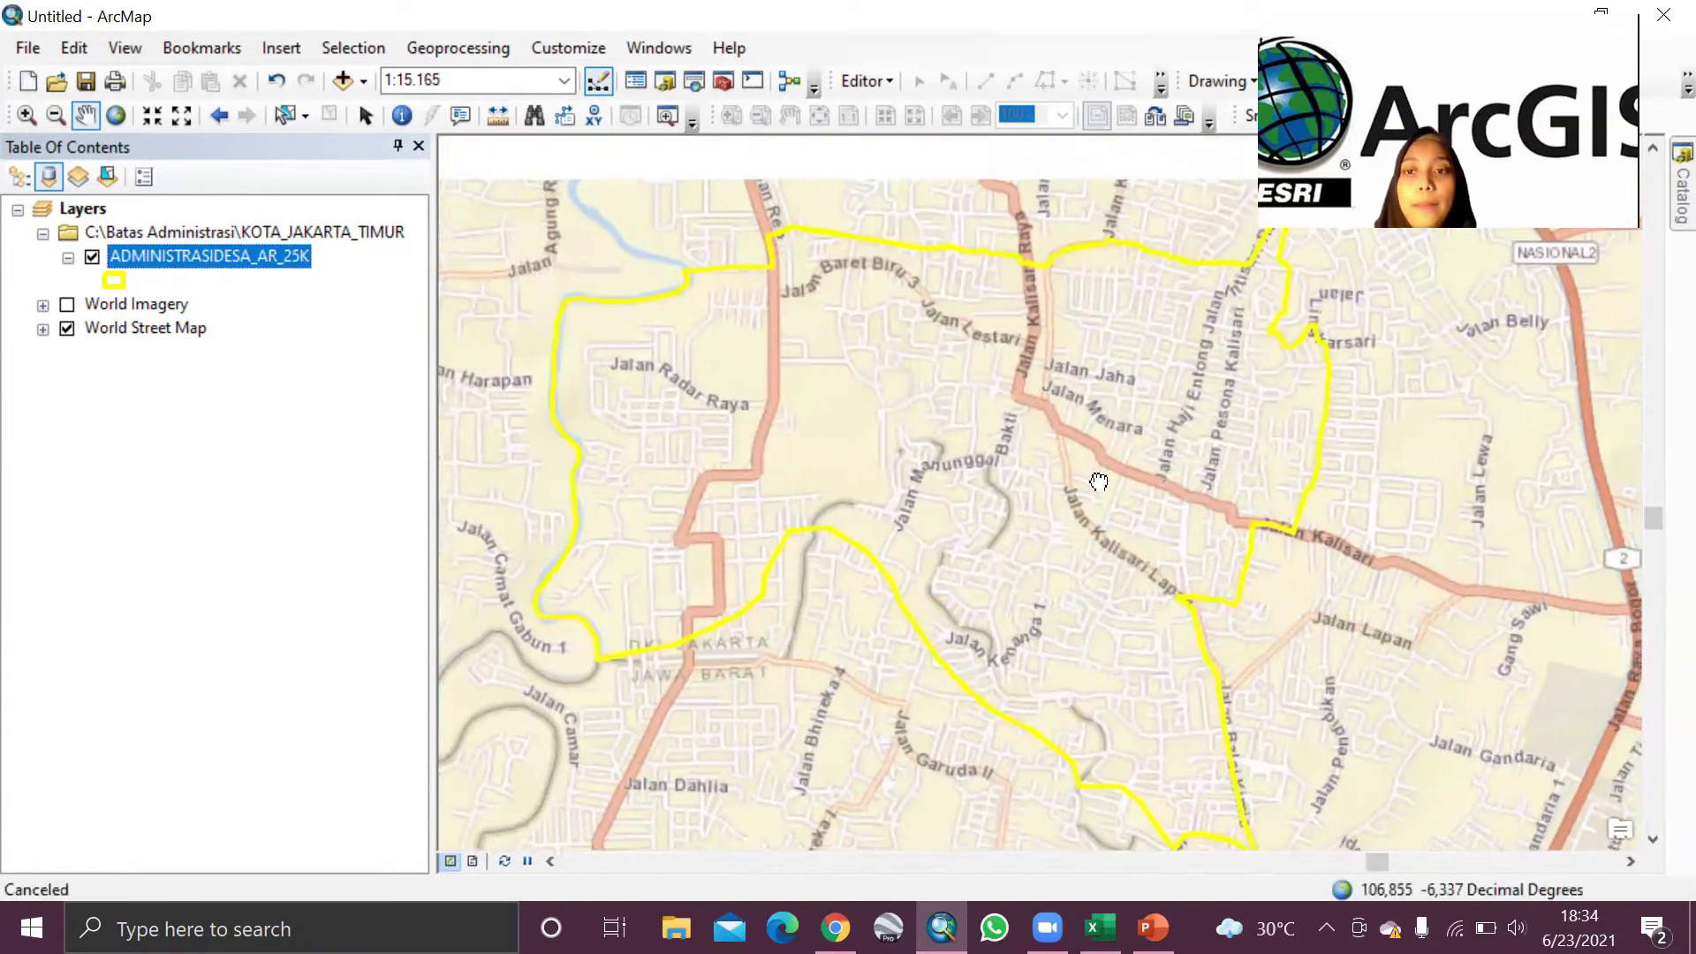
drag(1087, 478, 1092, 510)
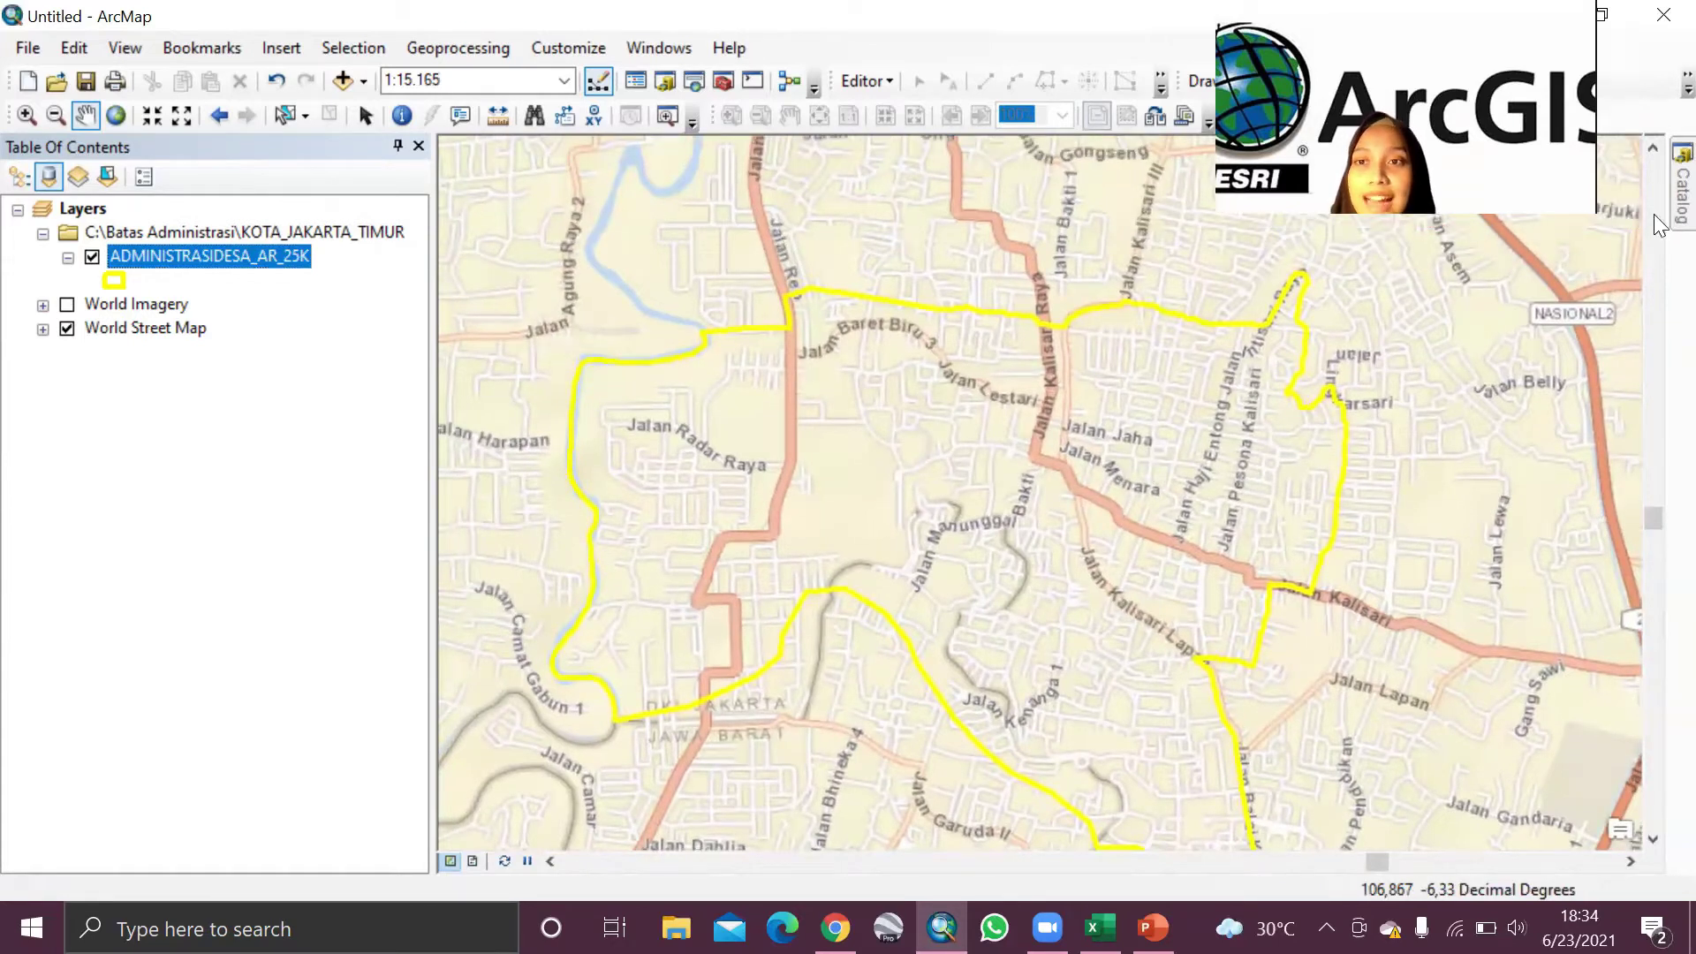
Step: Review the shapefiles in the connected Komputasi Perencanaan\Kalisari folder in the Catalog, collapsing the folder when done
click(1683, 186)
click(1045, 308)
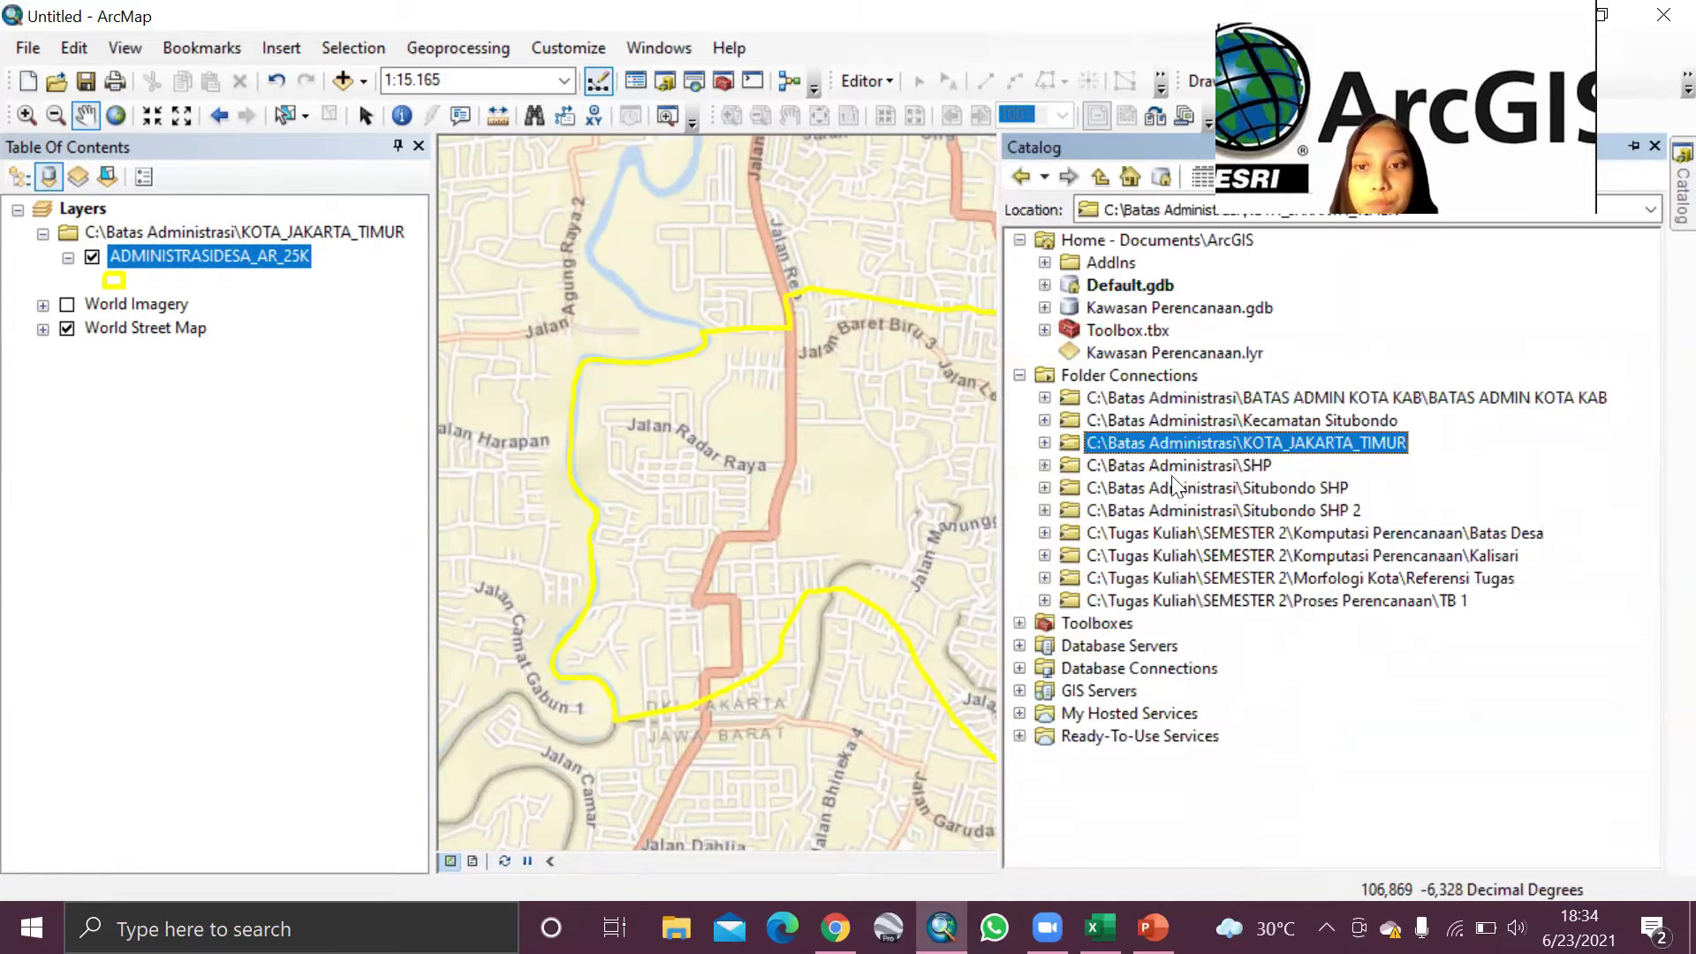
click(1046, 560)
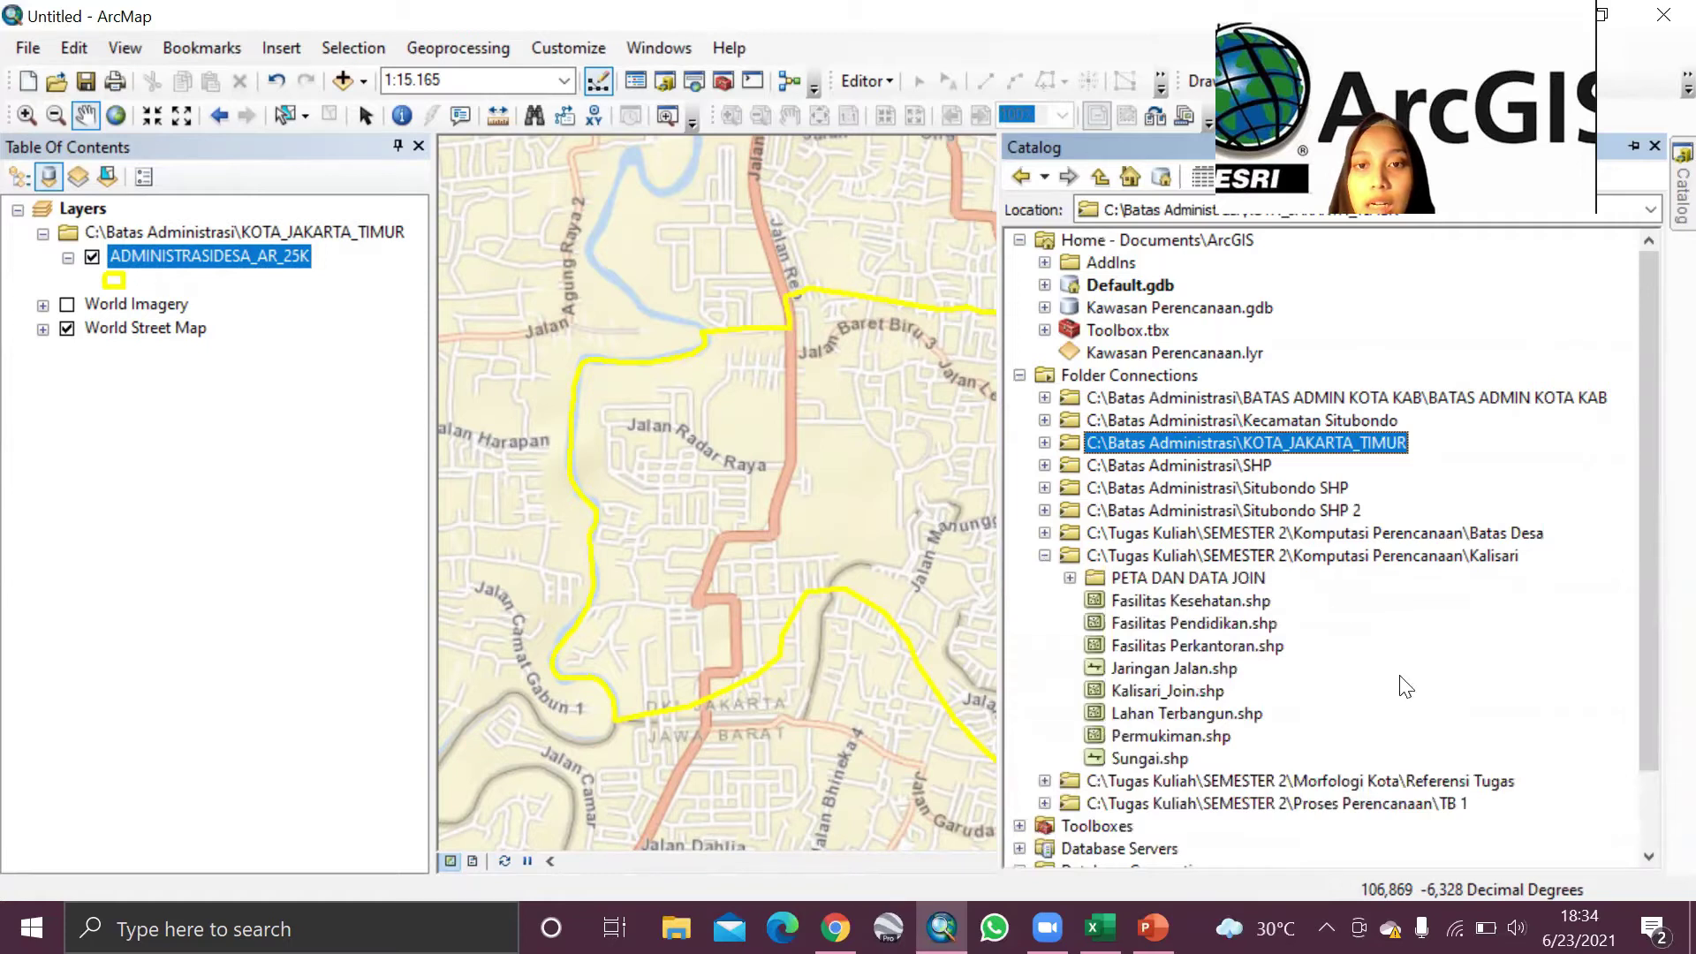
scroll(1405, 685, down, 2)
scroll(1405, 685, up, 2)
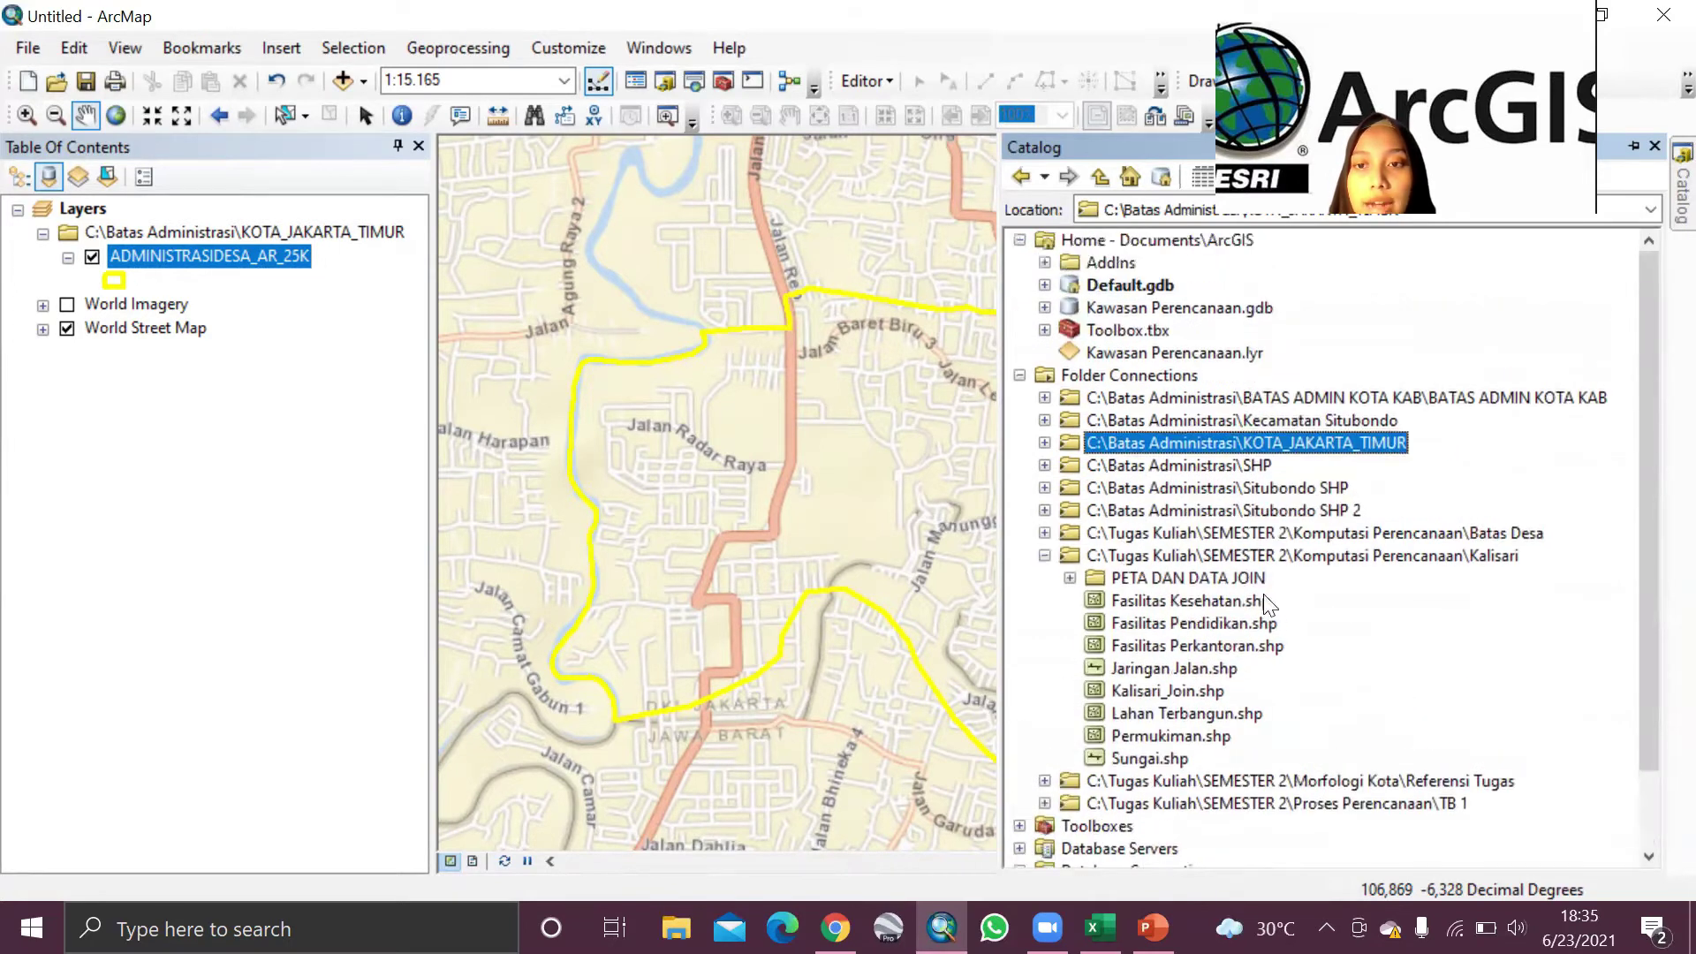
click(1044, 555)
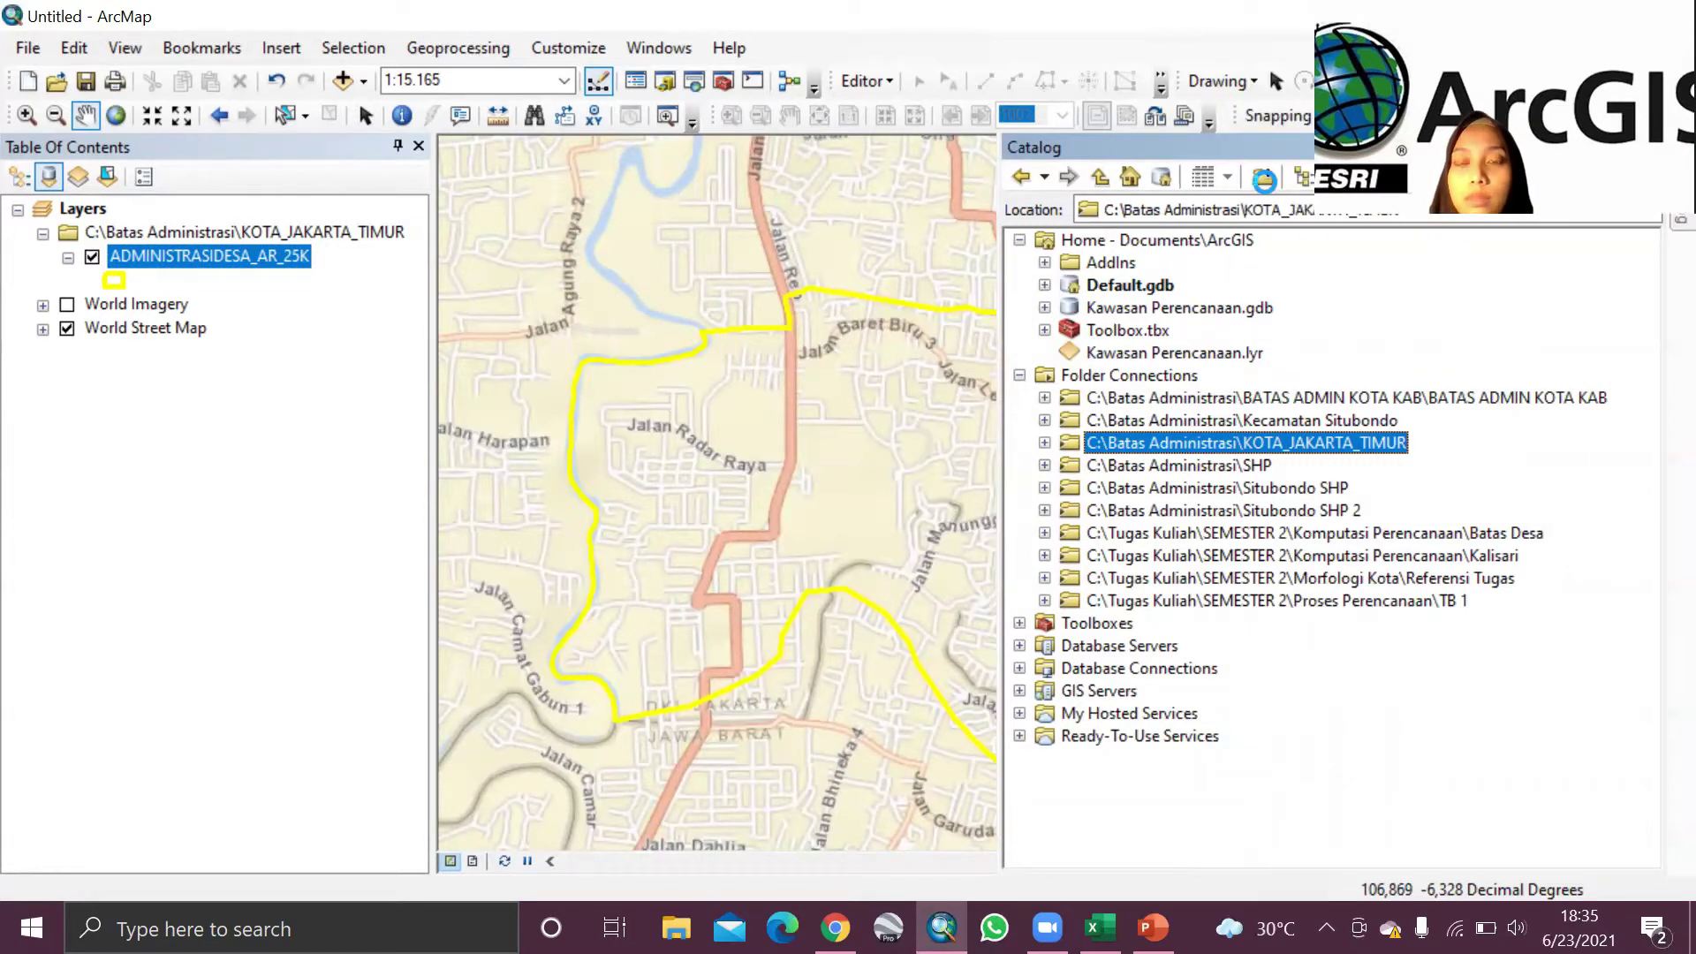
Step: Start connecting a new folder in the Catalog and browse to the subfolders of C:\Batas Administrasi
click(1263, 180)
double_click(726, 444)
scroll(778, 442, down, 2)
double_click(760, 469)
scroll(839, 460, down, 1)
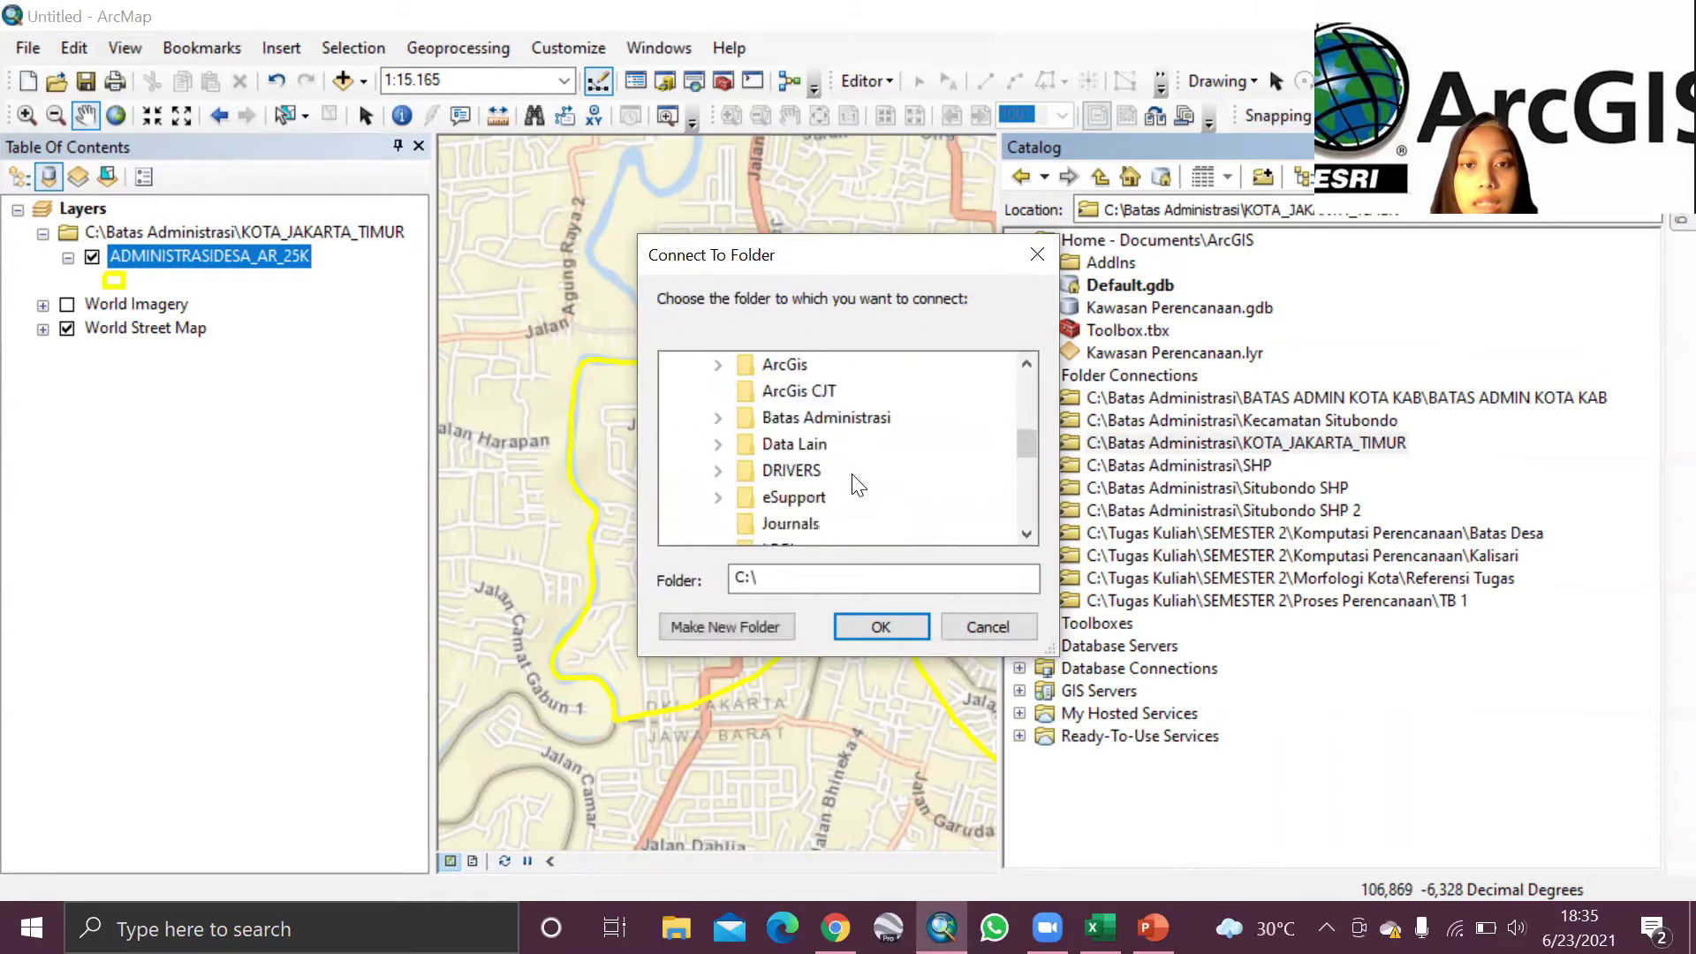
double_click(839, 417)
scroll(912, 473, down, 4)
scroll(919, 477, up, 1)
scroll(919, 478, up, 1)
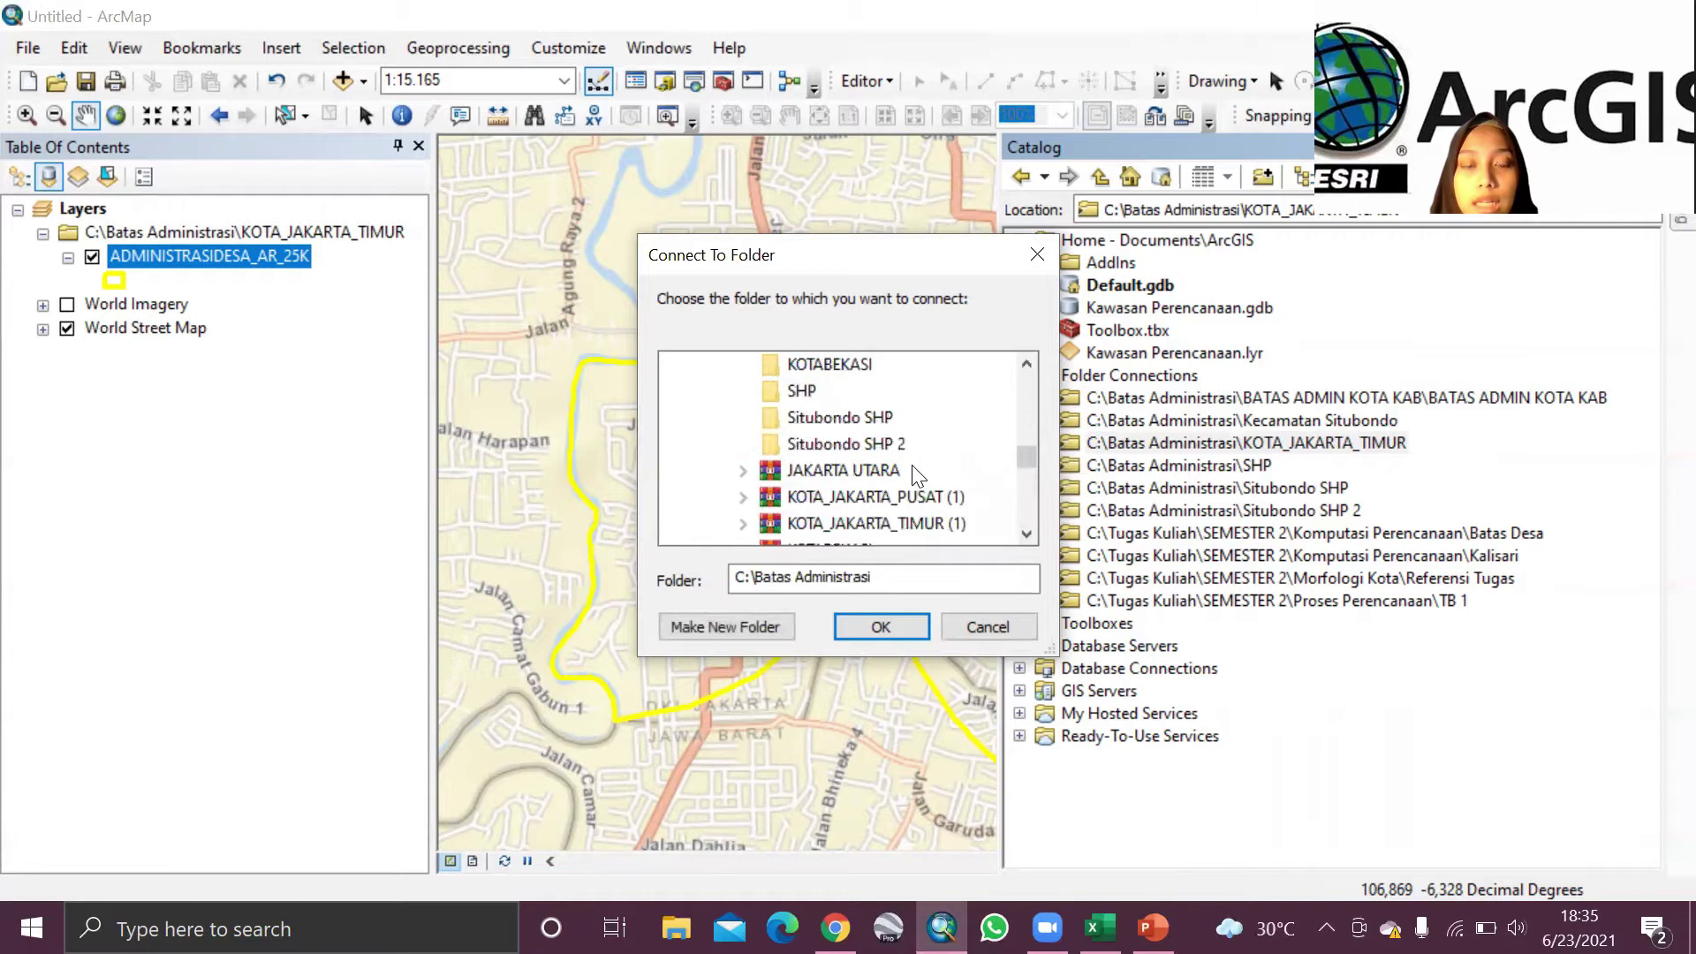
right_click(723, 393)
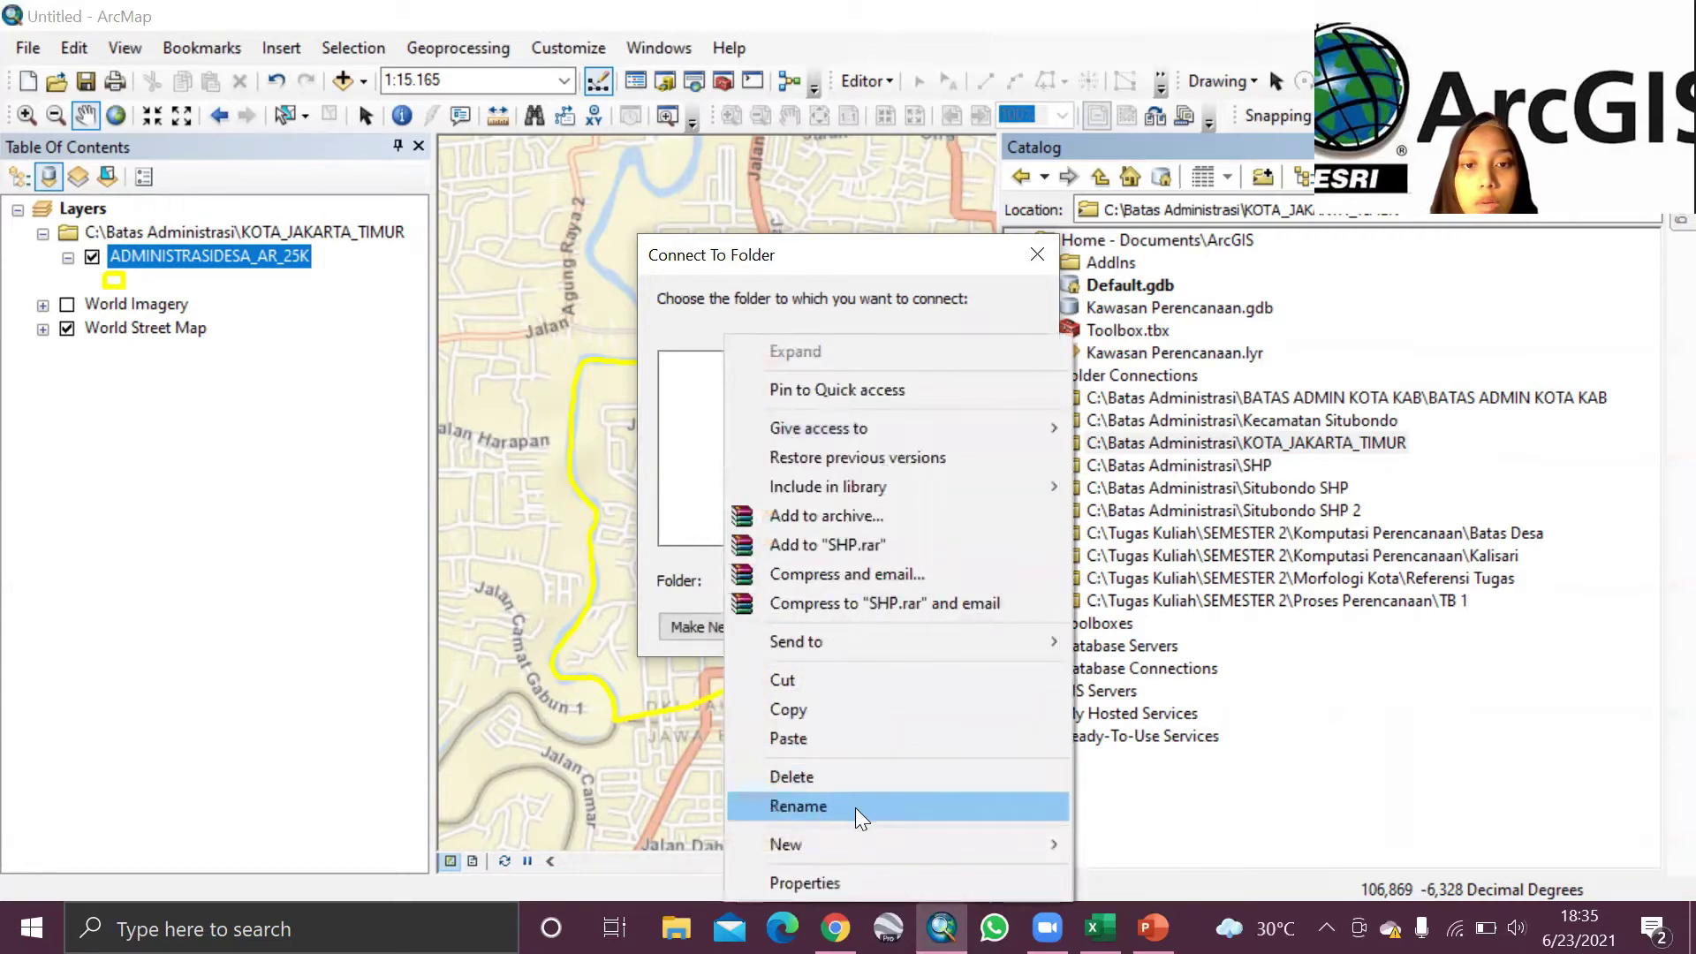
mouse_move(850, 848)
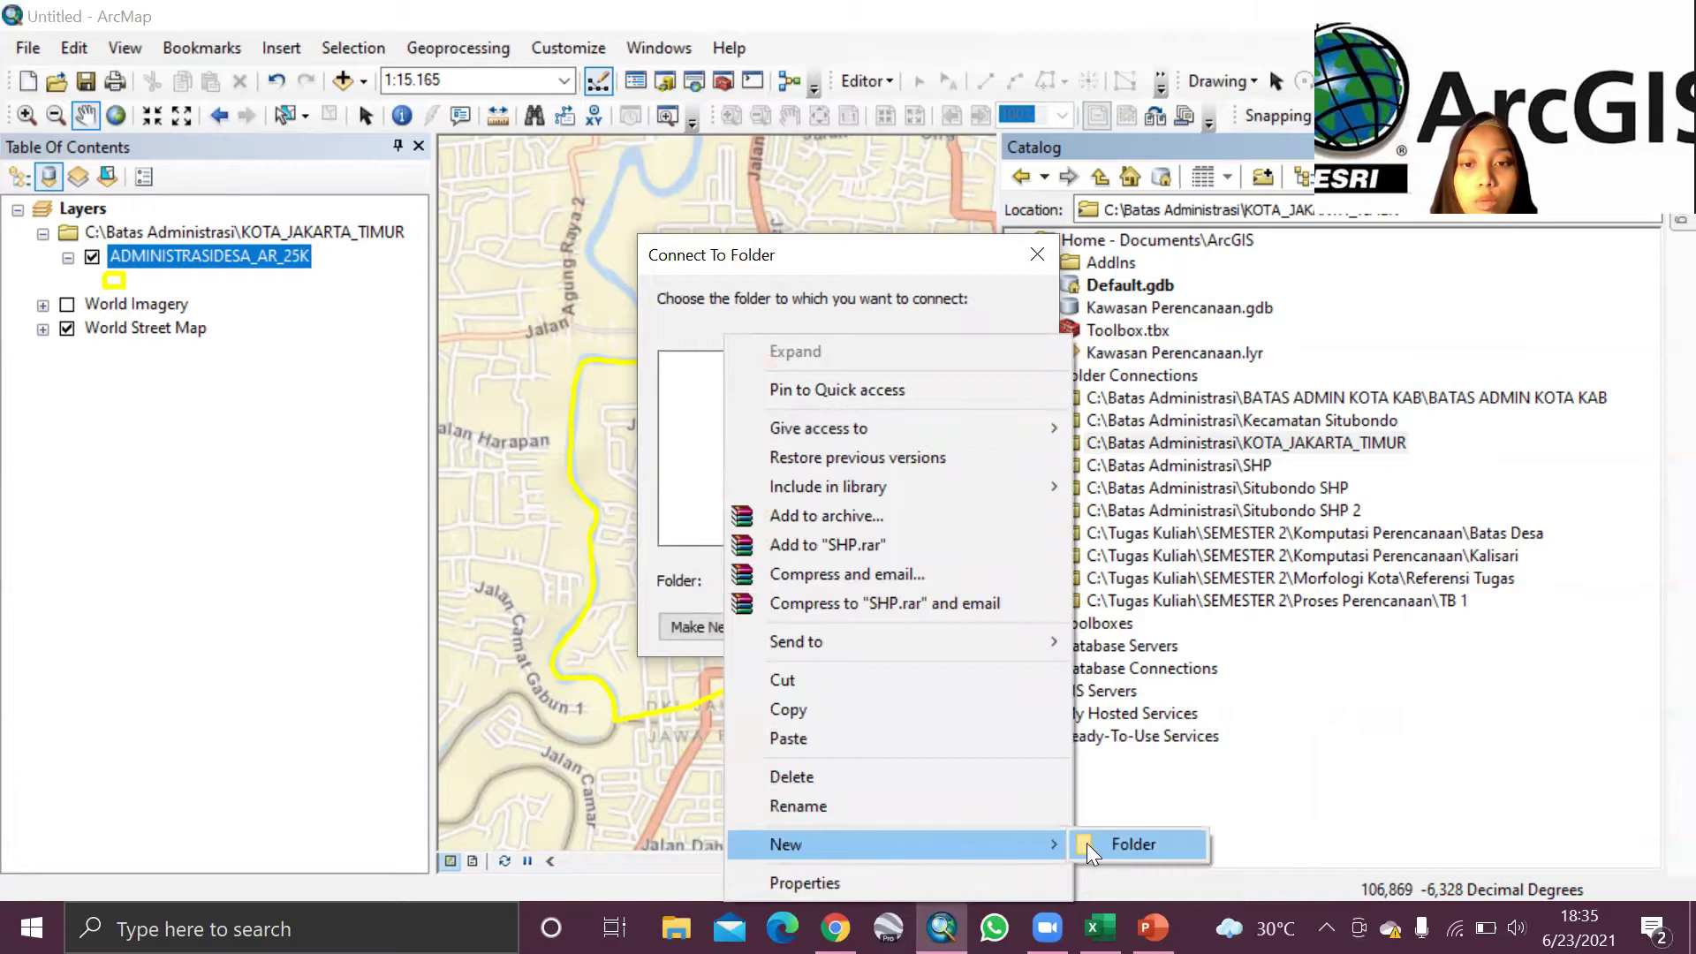
click(1140, 843)
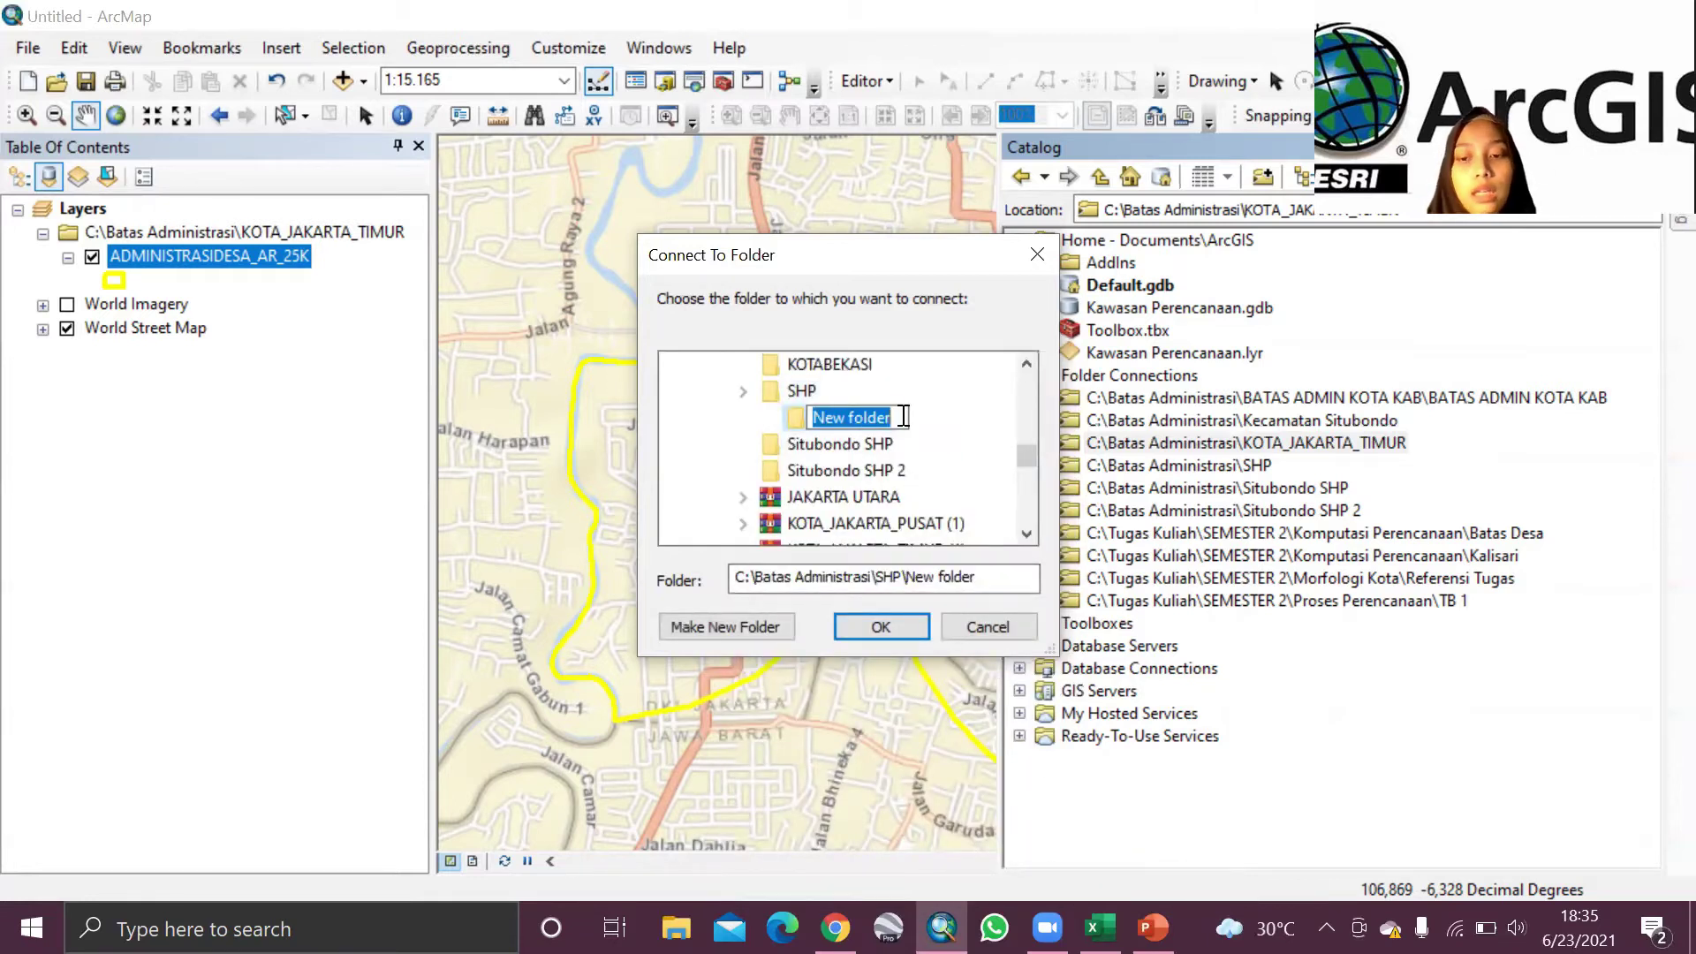
key(BackSpace)
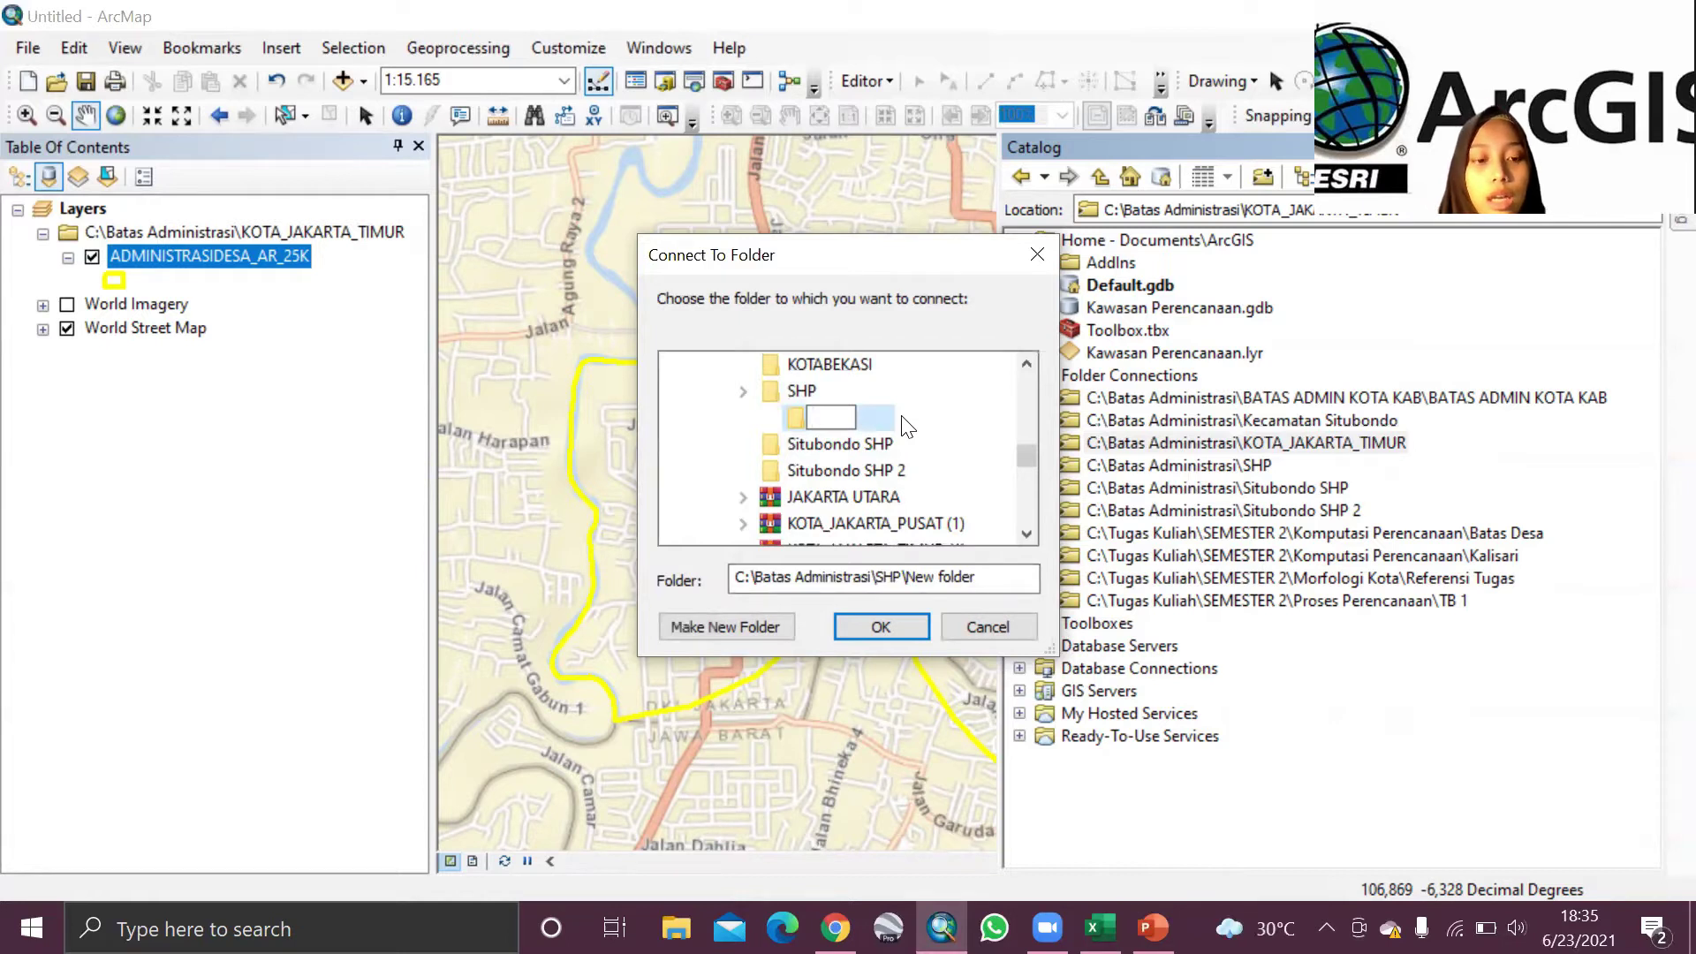
text(K)
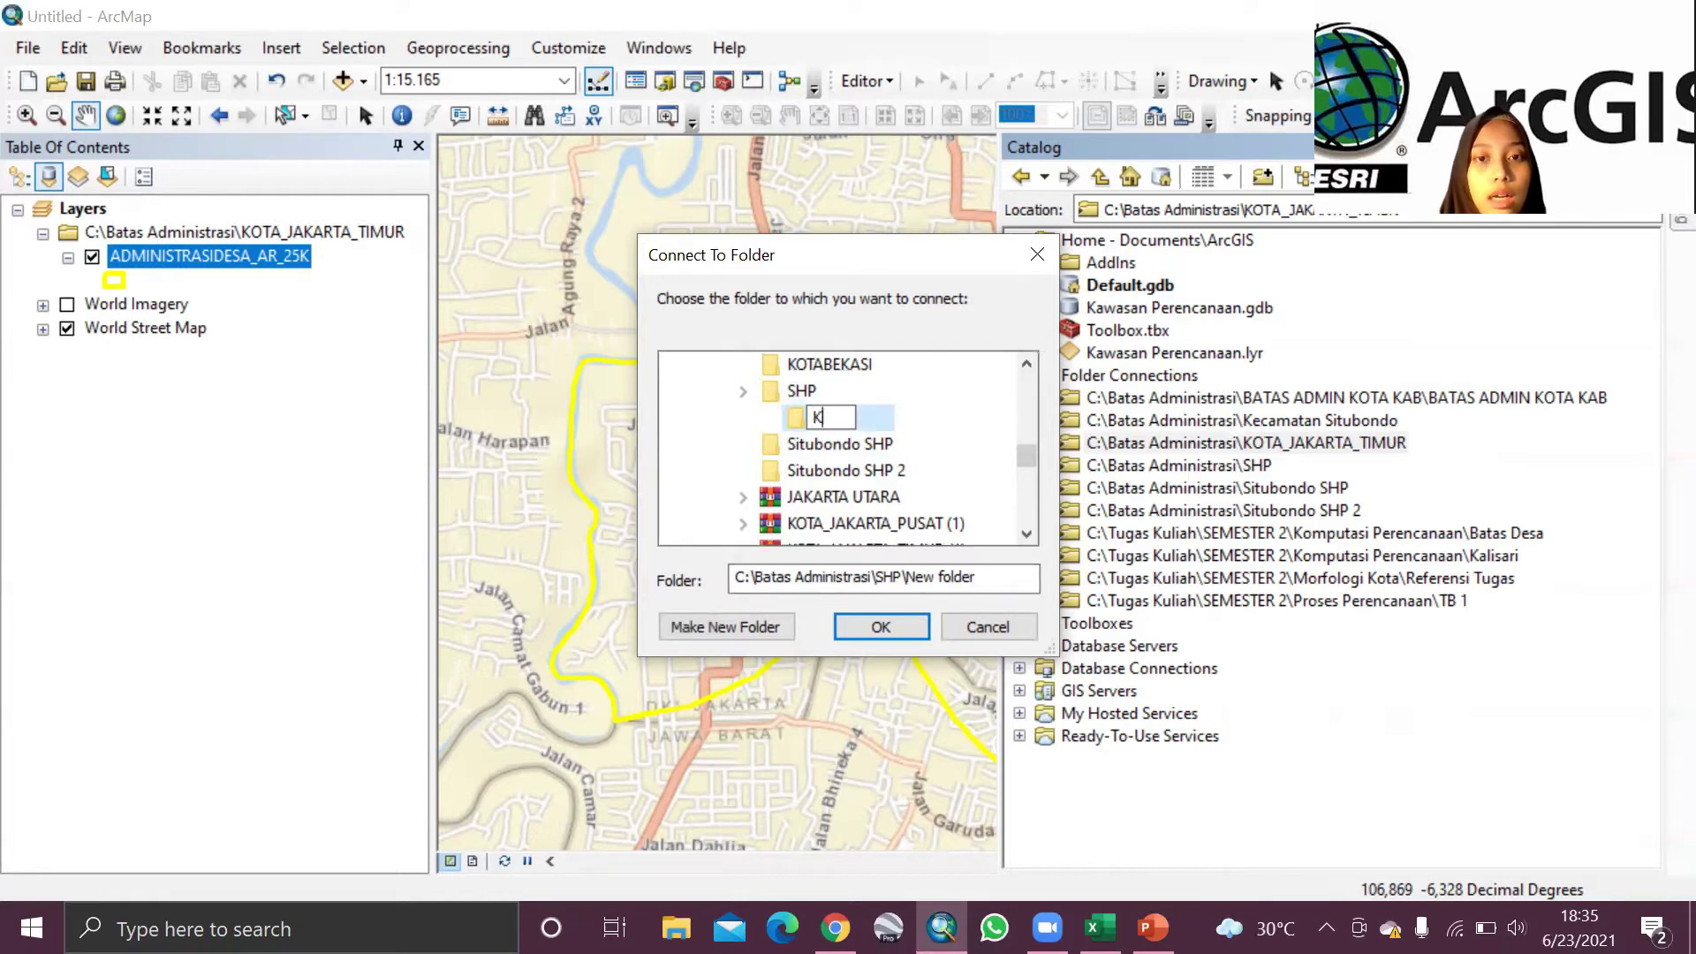
text(ur)
key(BackSpace)
key(BackSpace)
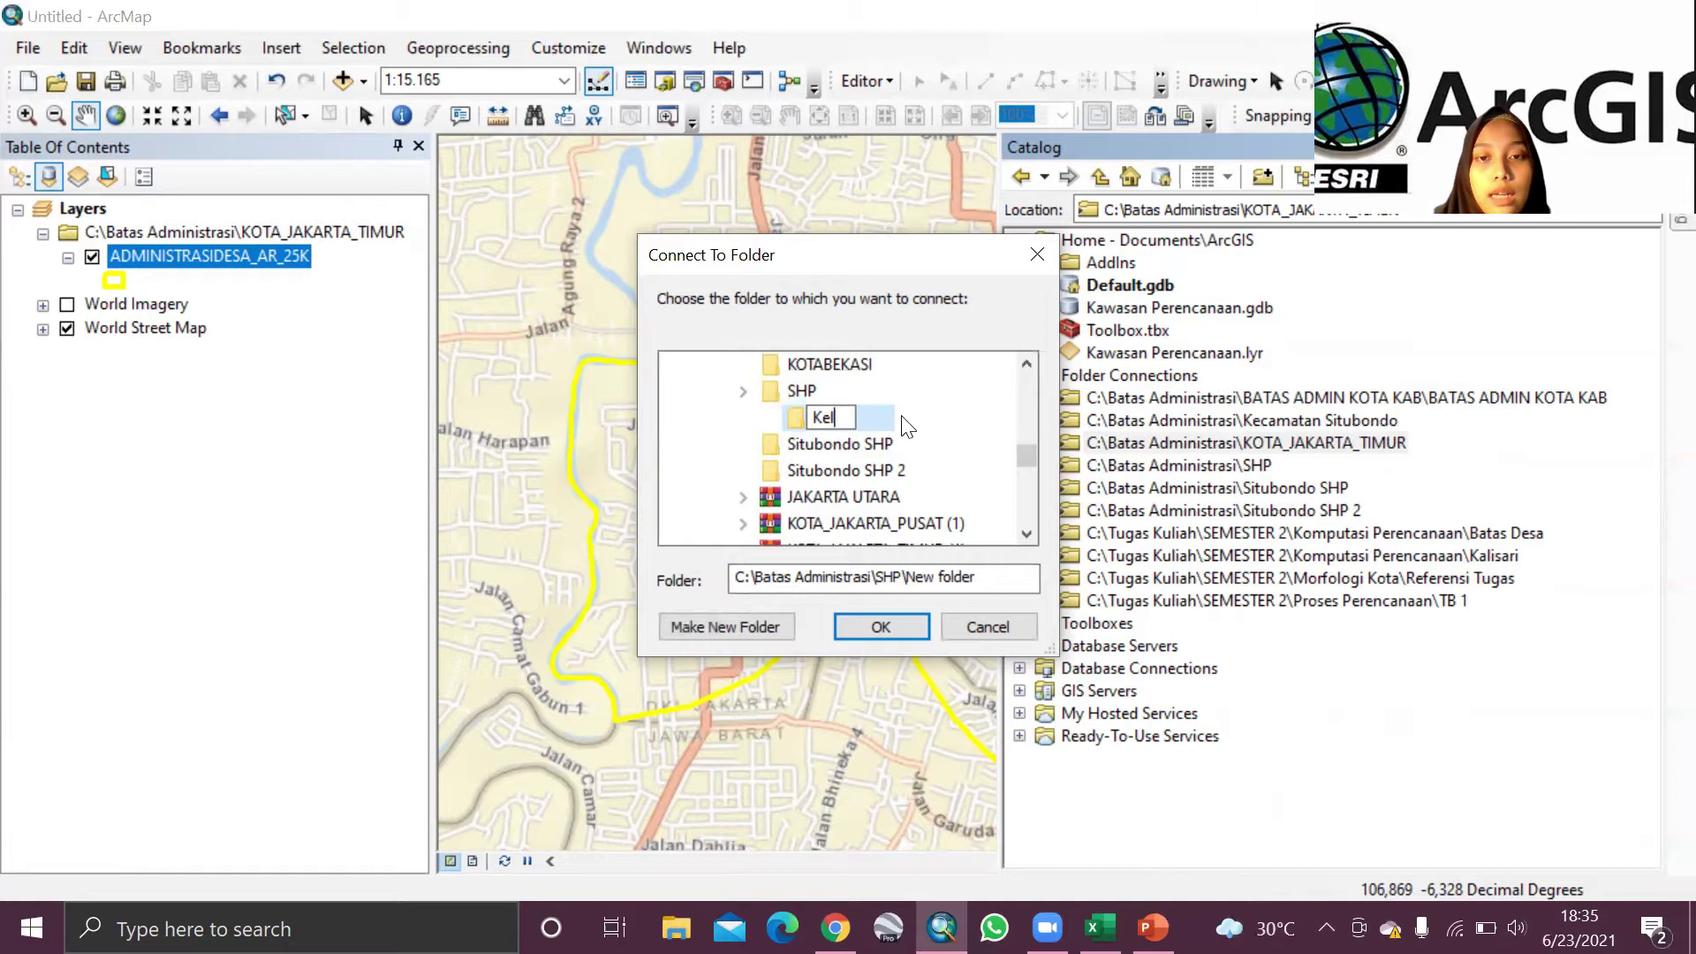
click(733, 431)
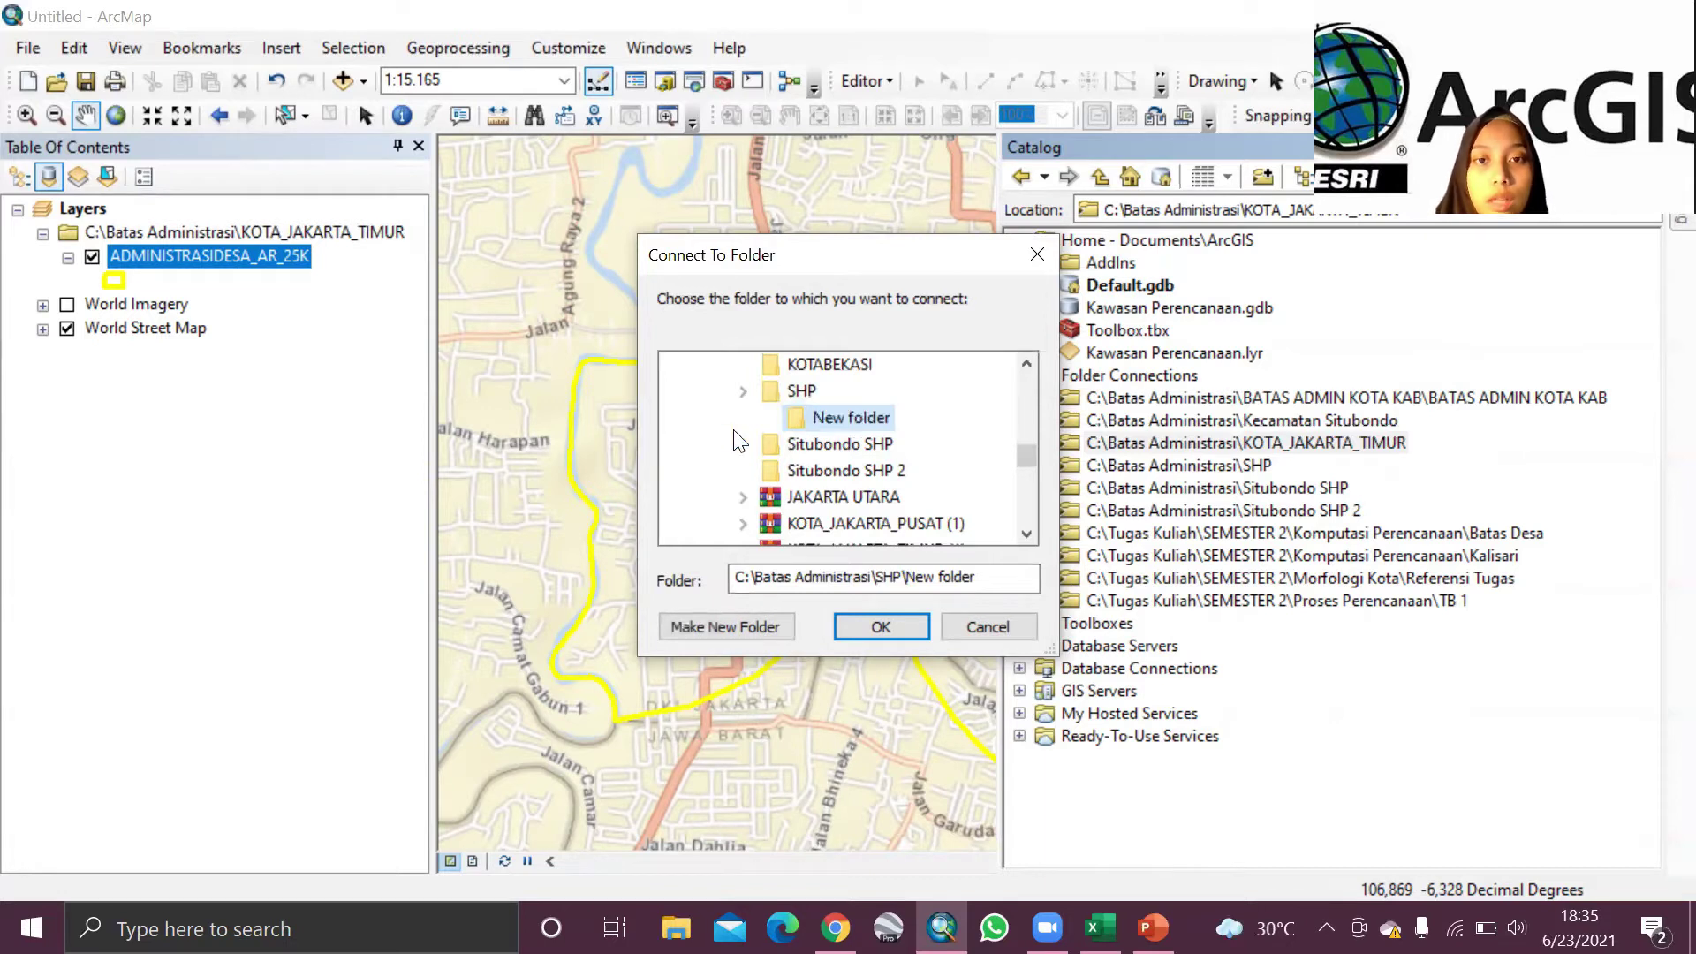
right_click(858, 409)
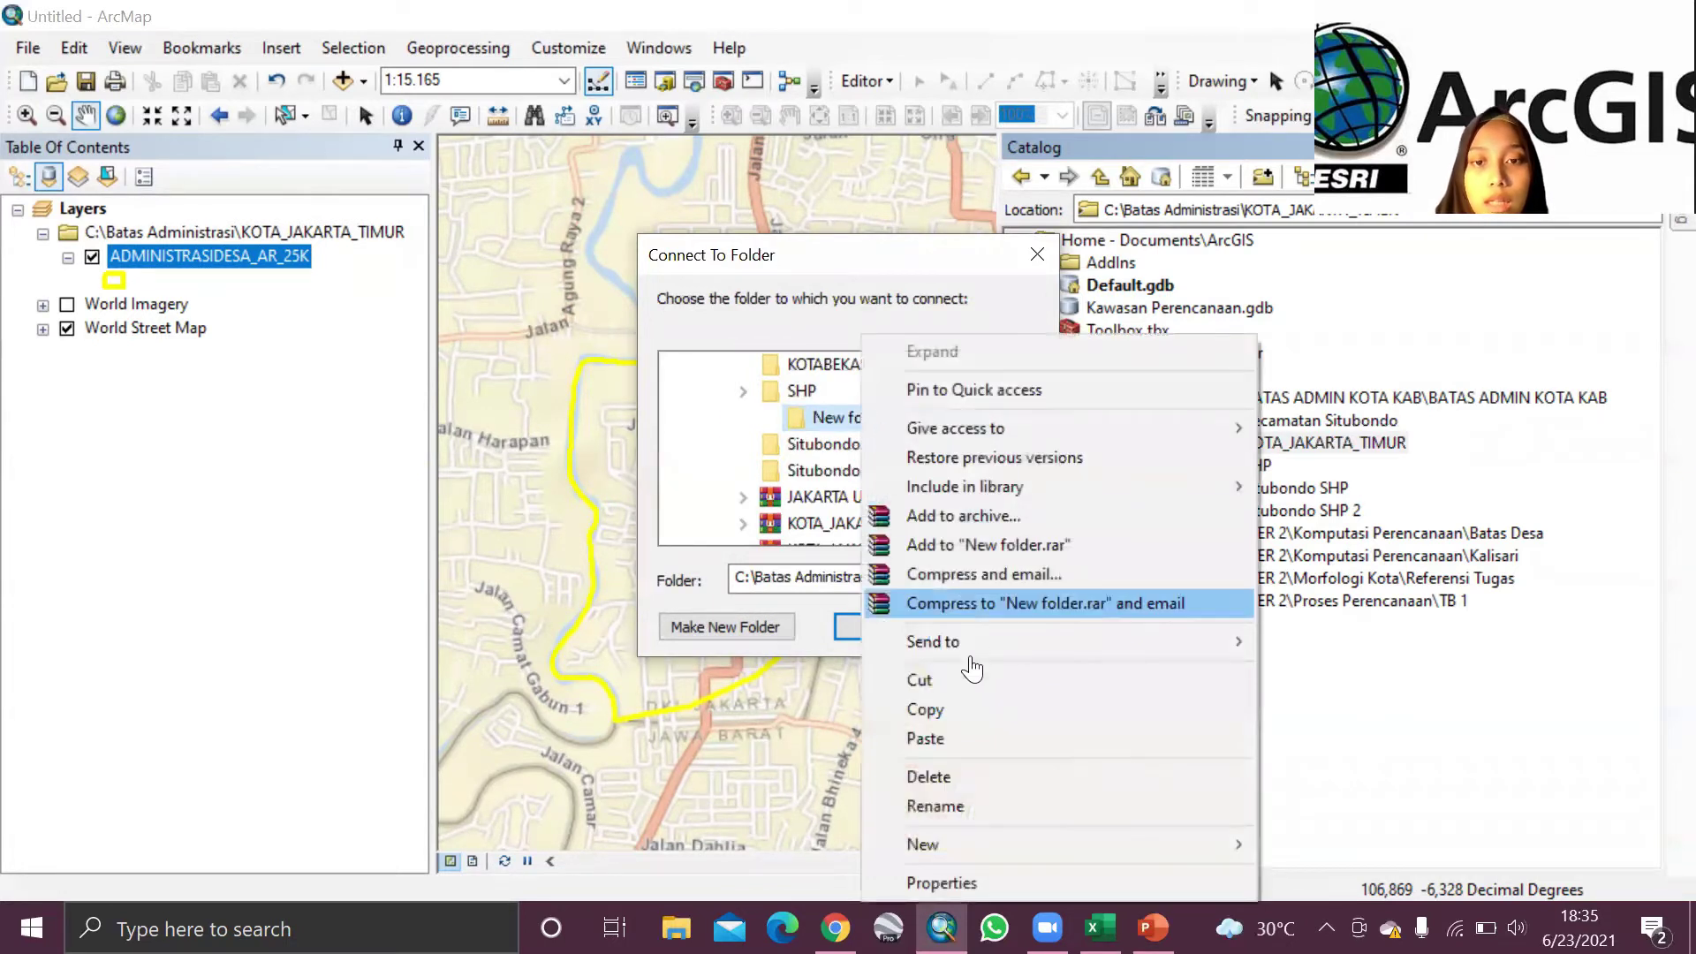
click(950, 777)
Step: Create a folder named Kelurahan Kalisari directly under C:\ and try to connect to it
scroll(758, 442, up, 5)
scroll(746, 459, down, 1)
scroll(777, 463, up, 1)
click(776, 472)
right_click(777, 475)
mouse_move(874, 843)
click(1164, 846)
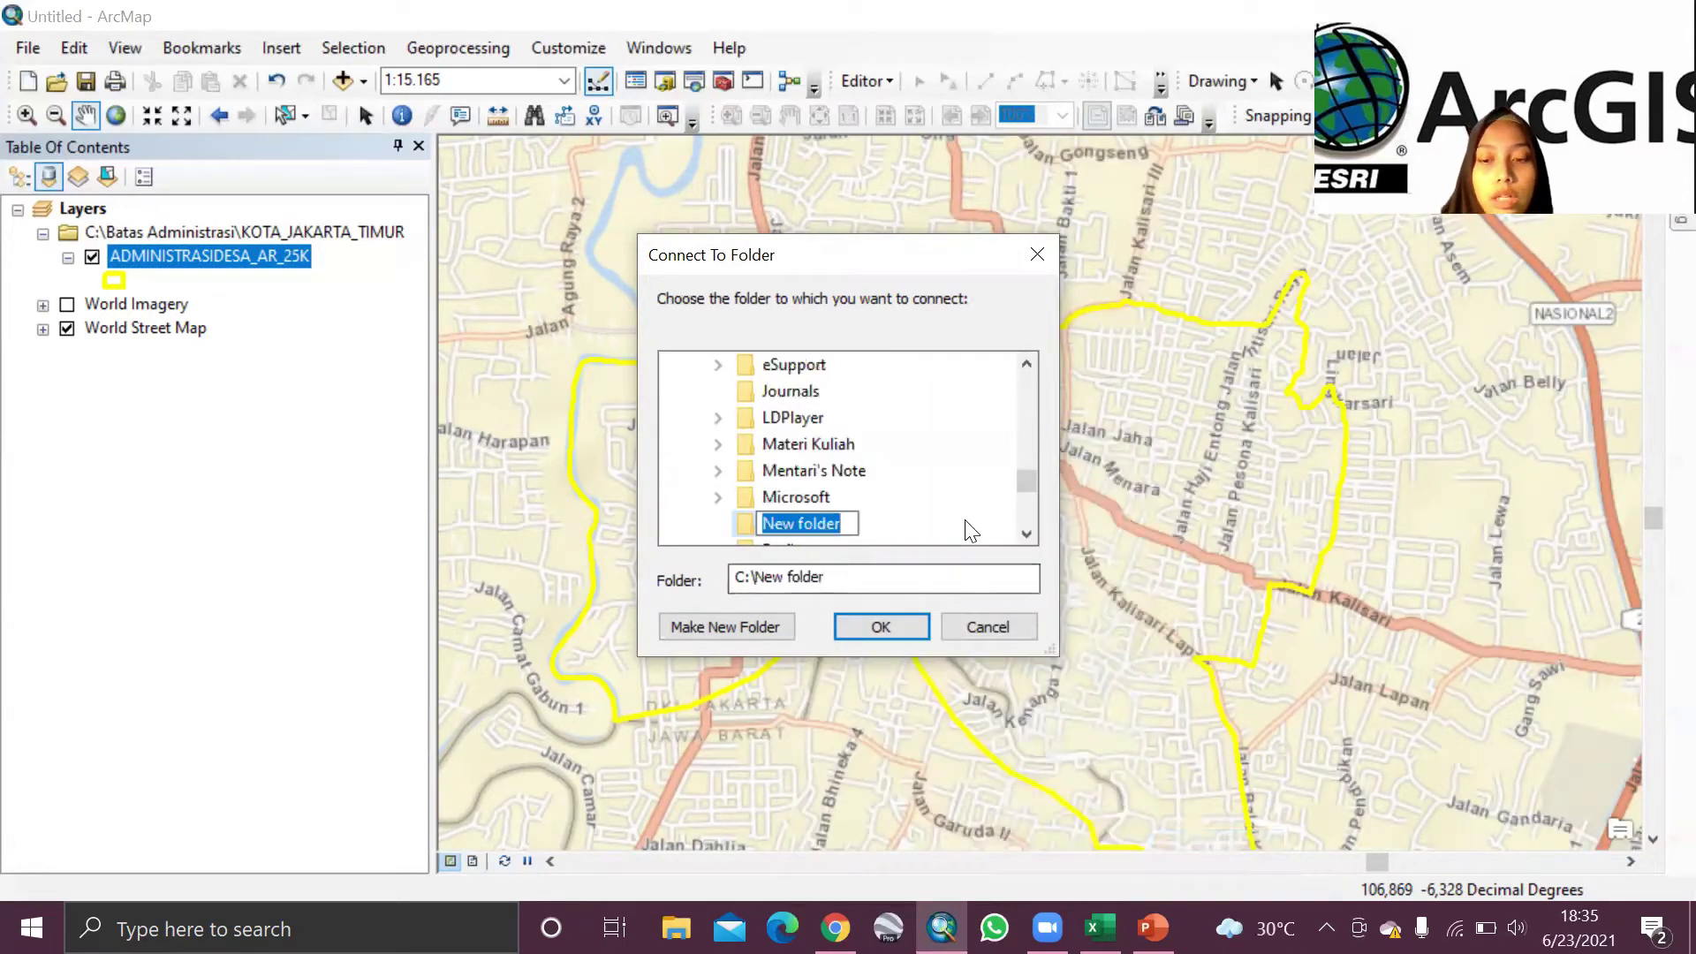
key(BackSpace)
text(Kelu)
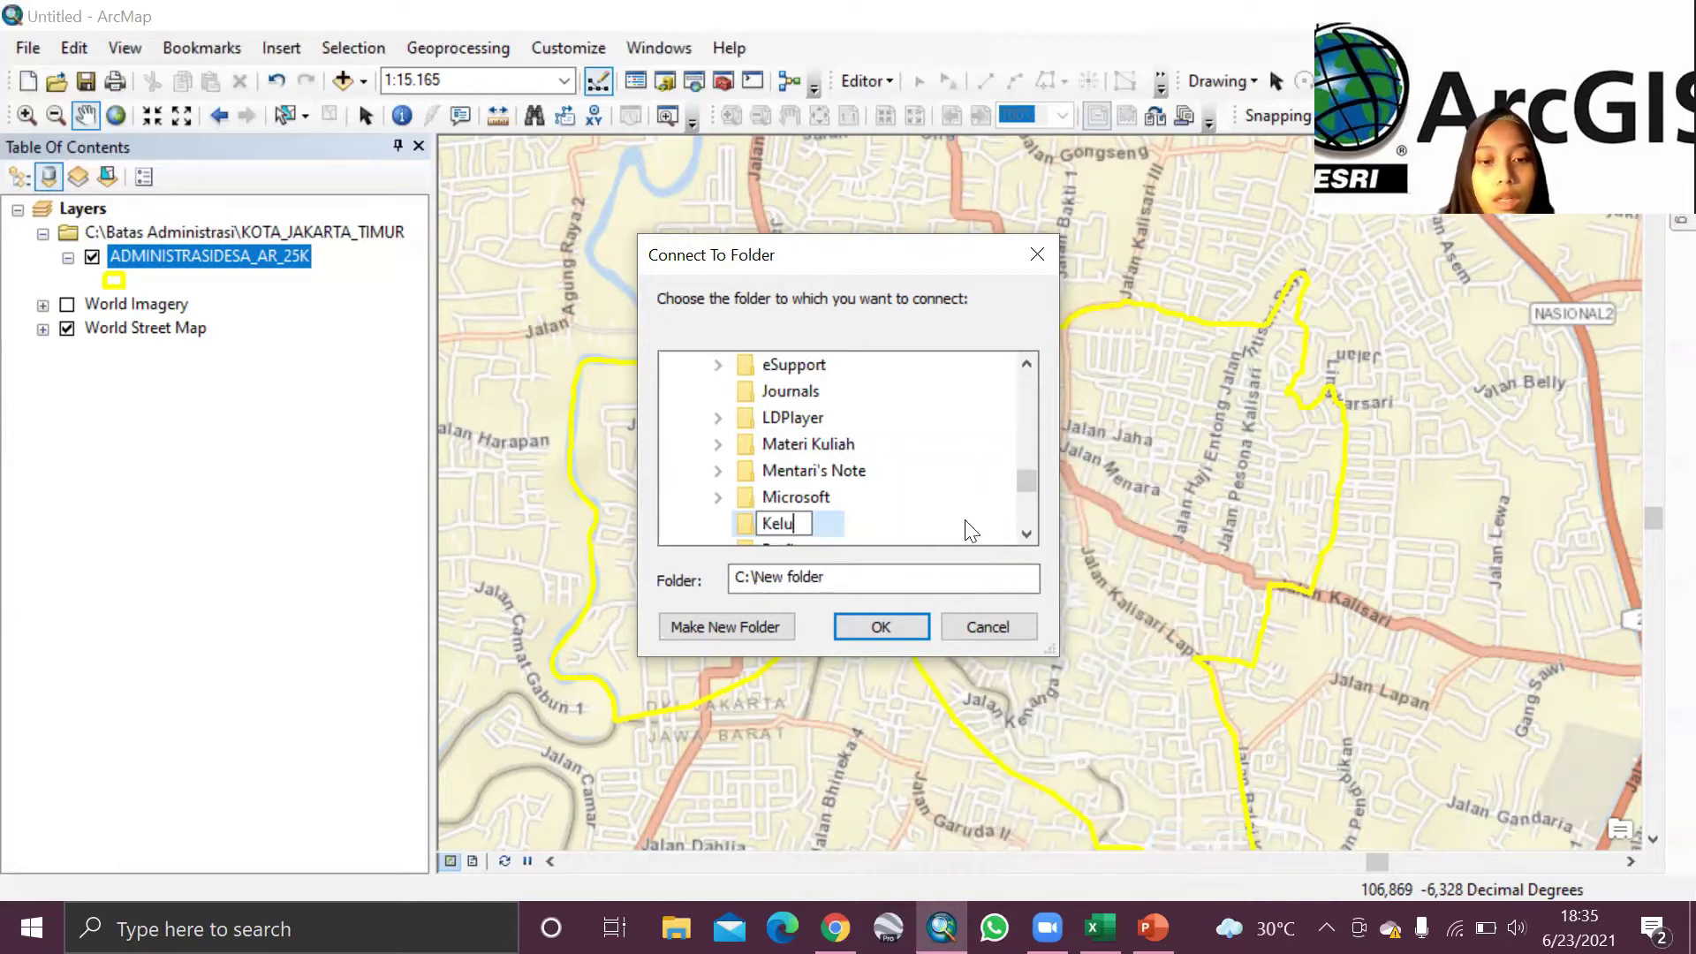
text(rahan Kalisari)
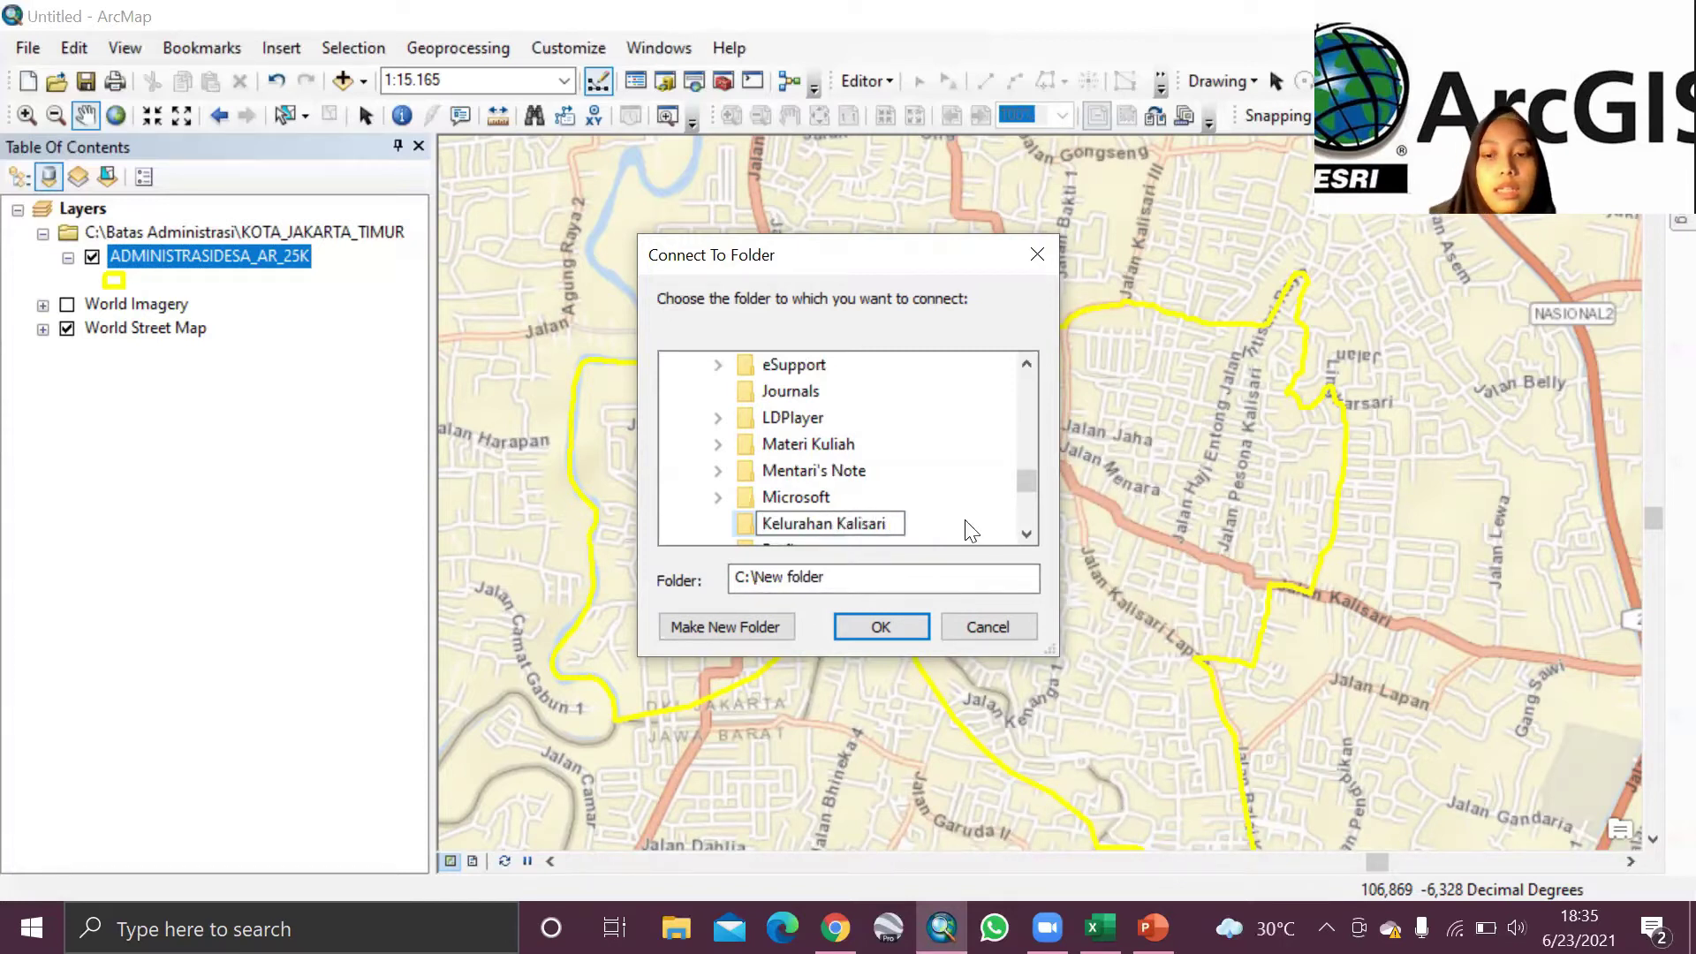
key(Return)
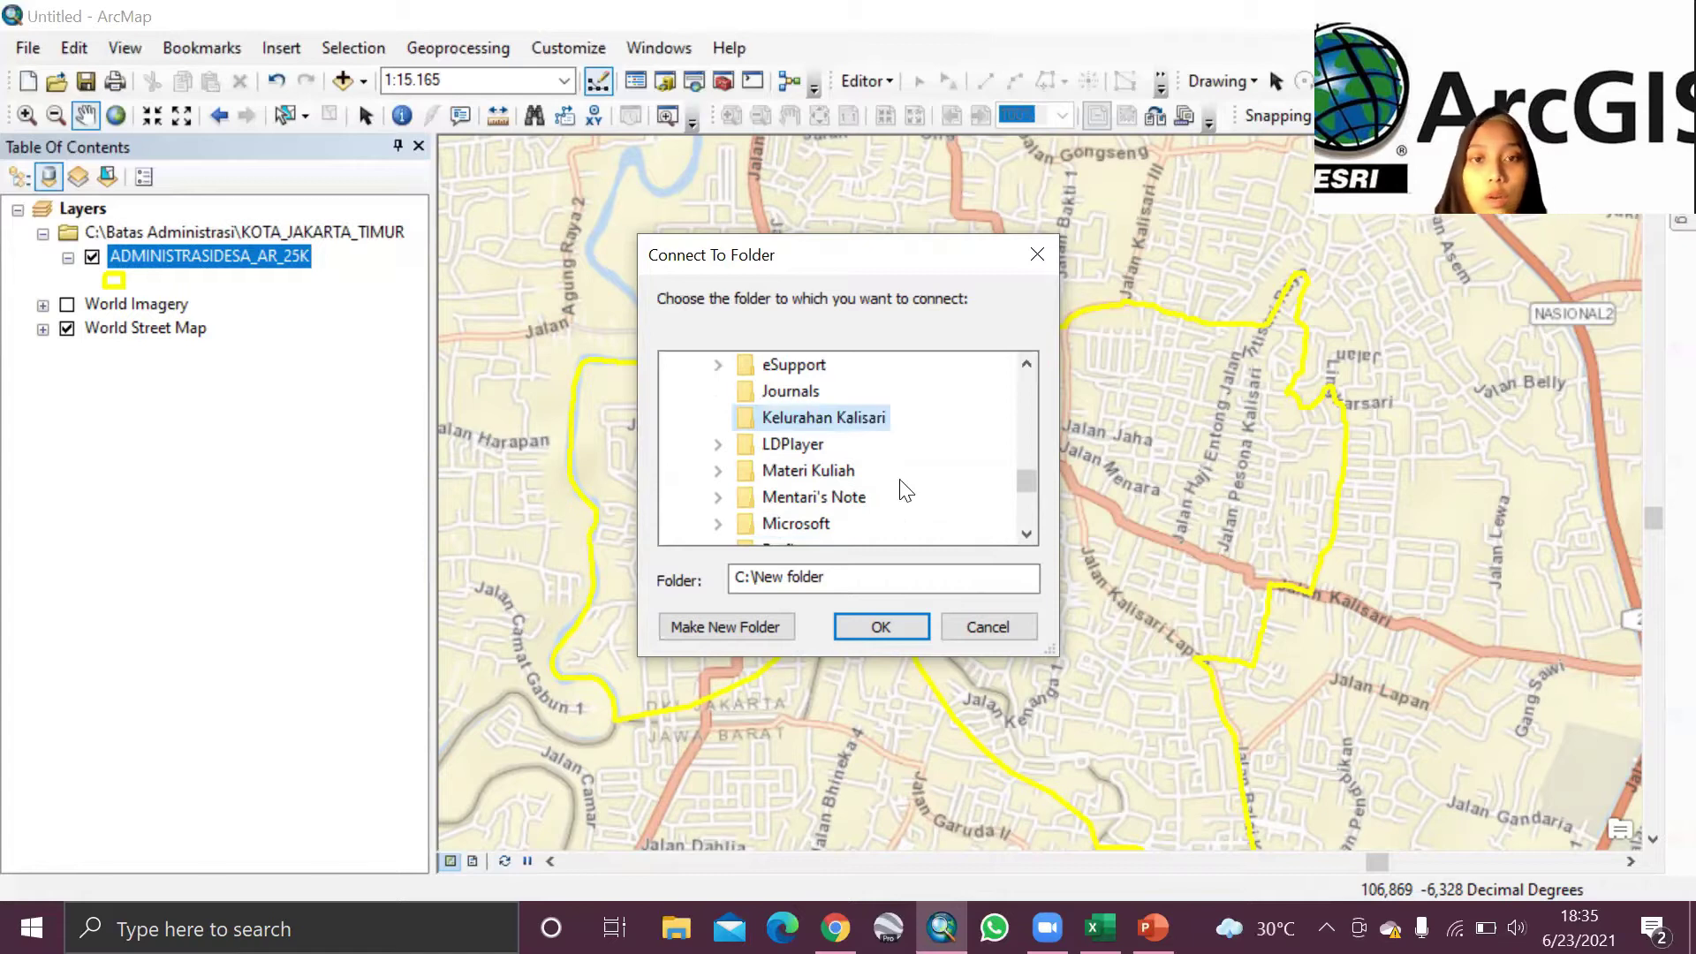
click(882, 624)
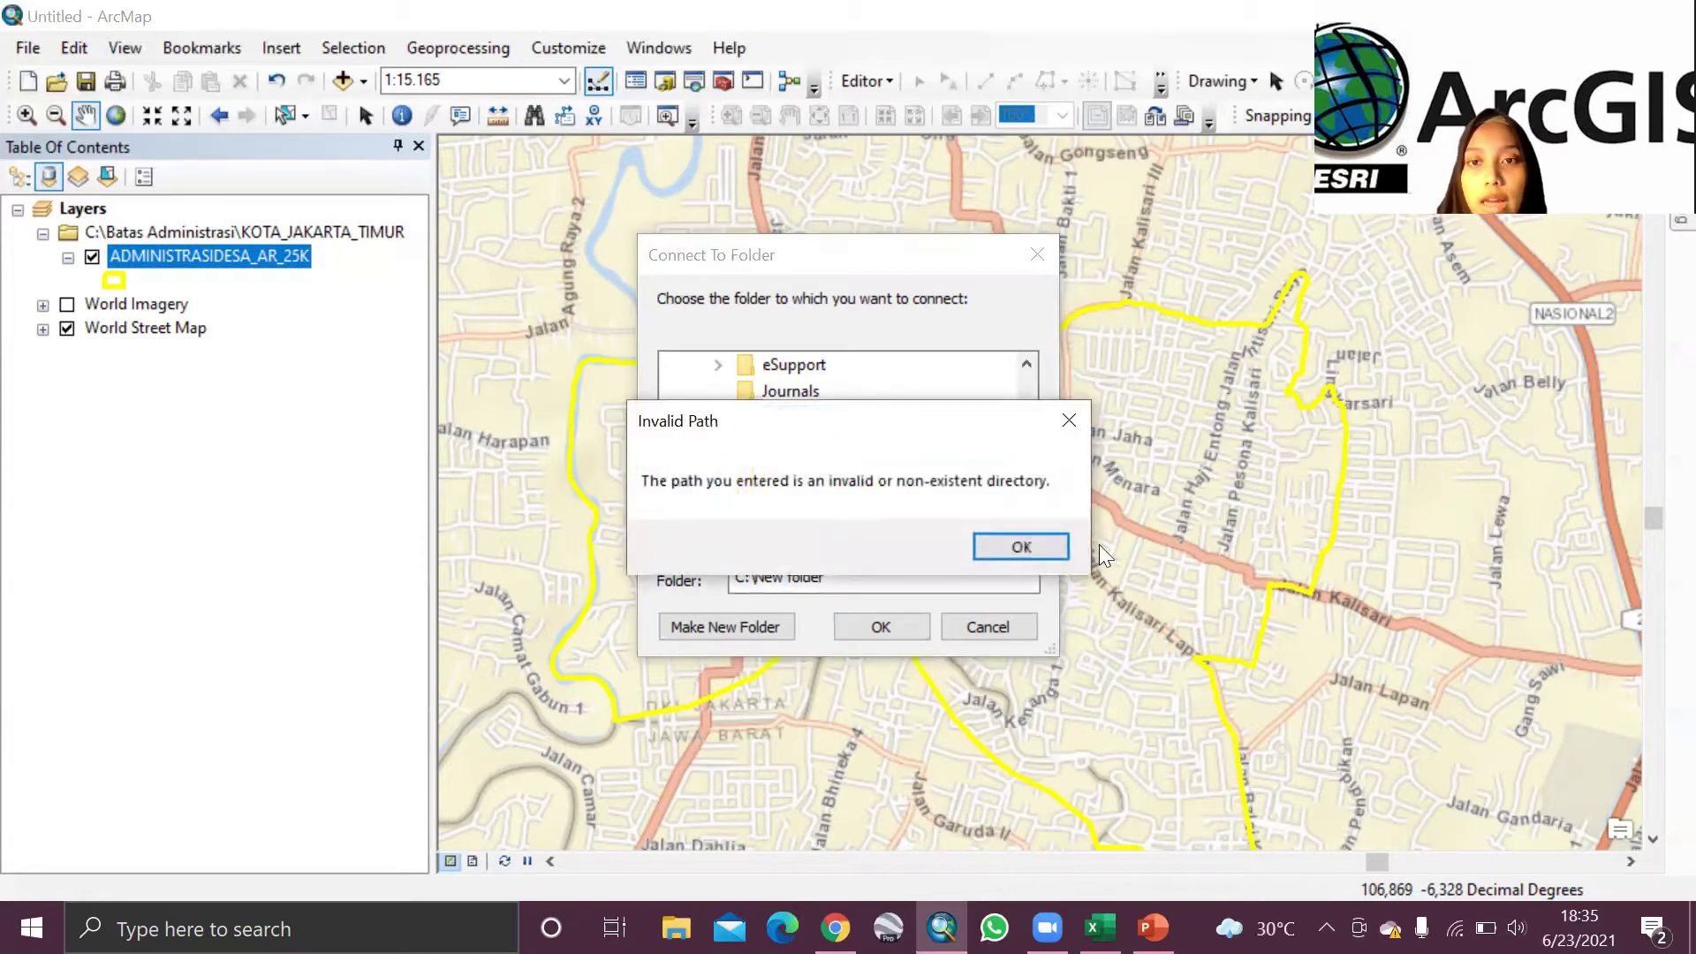
click(1021, 547)
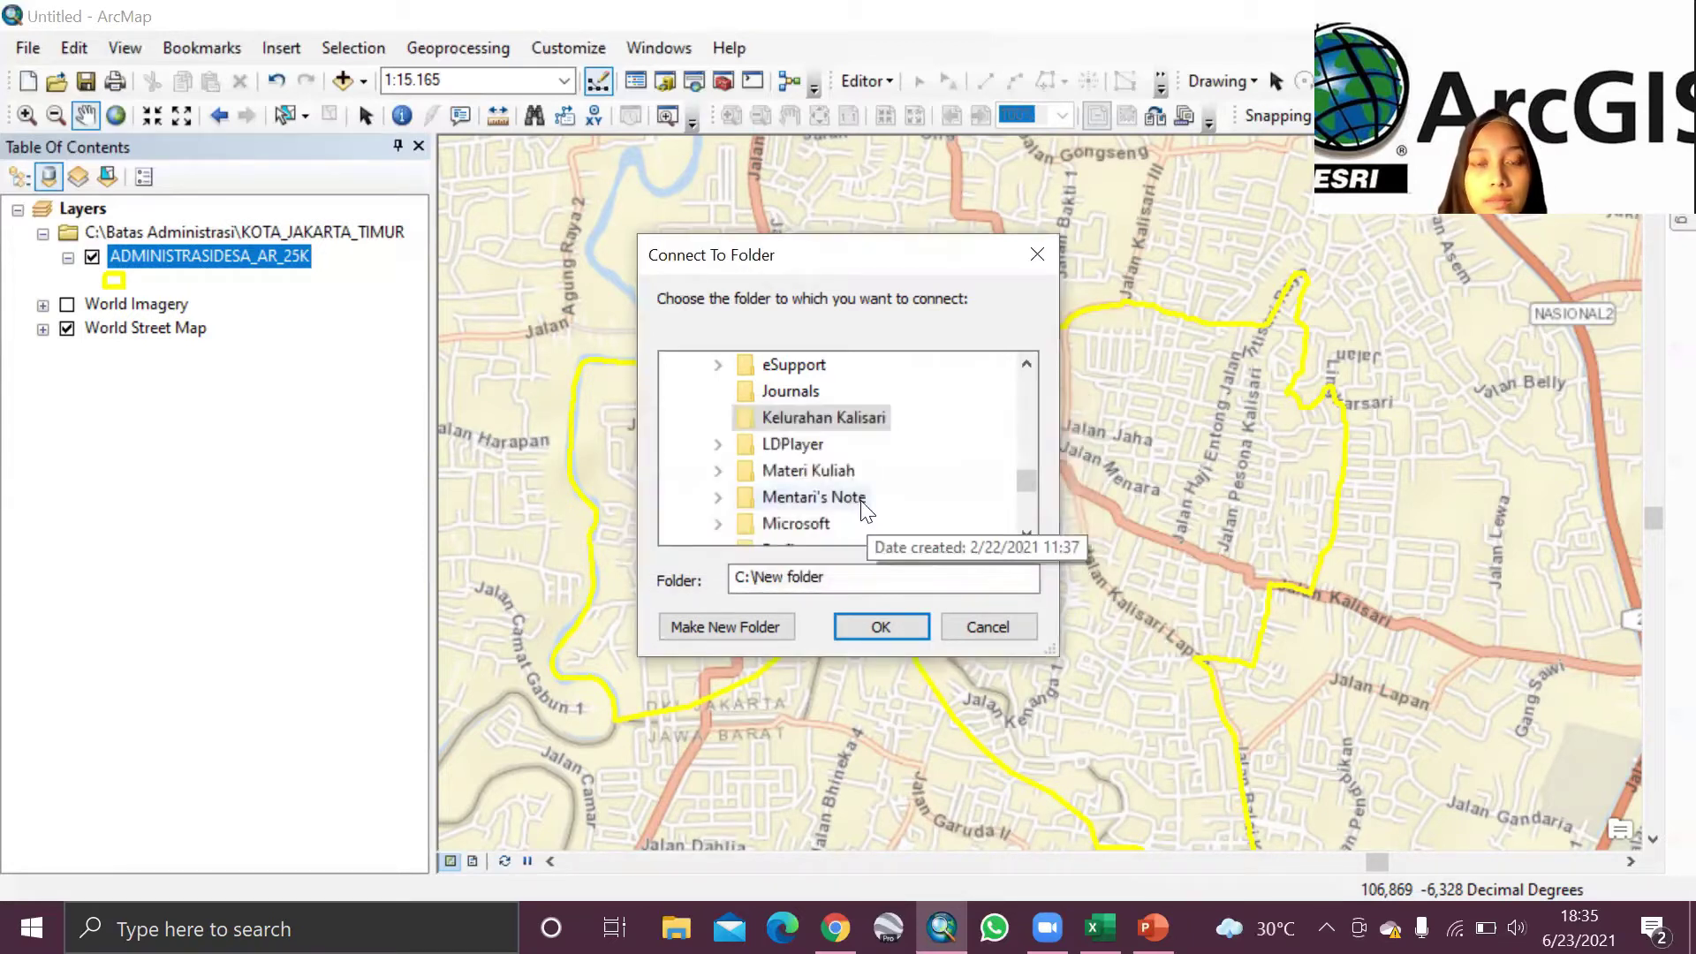
Step: Choose the existing C:\Batas Administrasi\SHP folder as the connected folder instead
scroll(757, 500, down, 15)
scroll(864, 512, up, 5)
scroll(863, 512, up, 1)
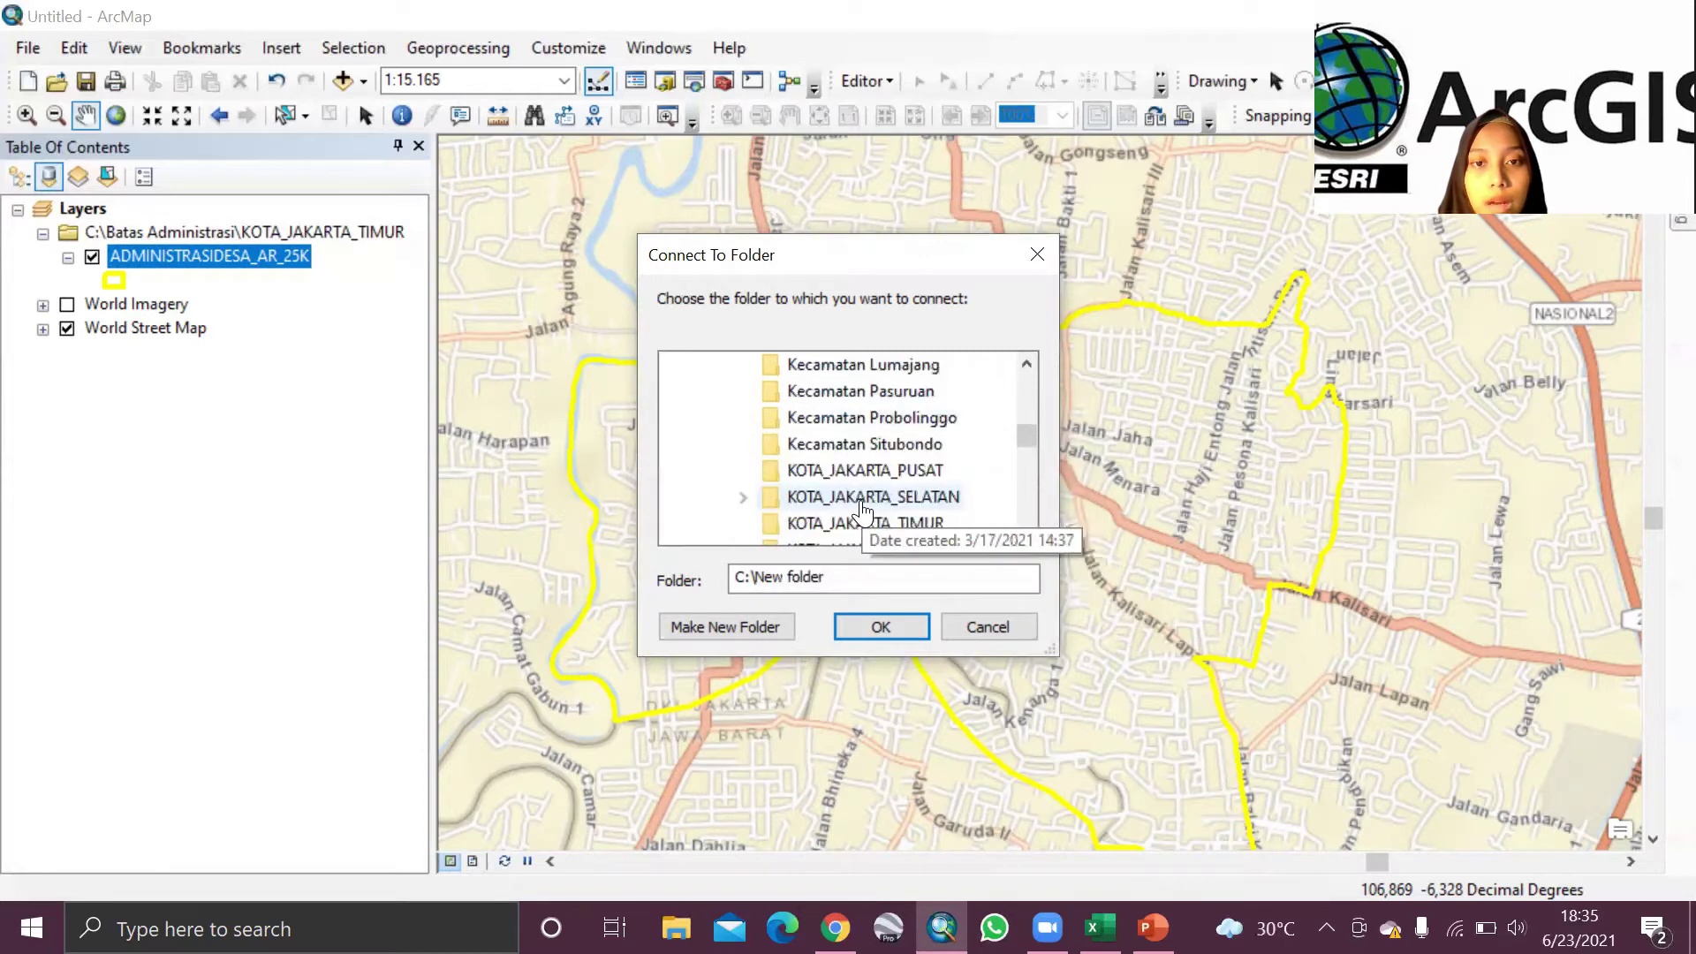
scroll(863, 512, up, 3)
scroll(863, 508, down, 5)
scroll(887, 446, down, 1)
scroll(884, 446, up, 1)
click(838, 443)
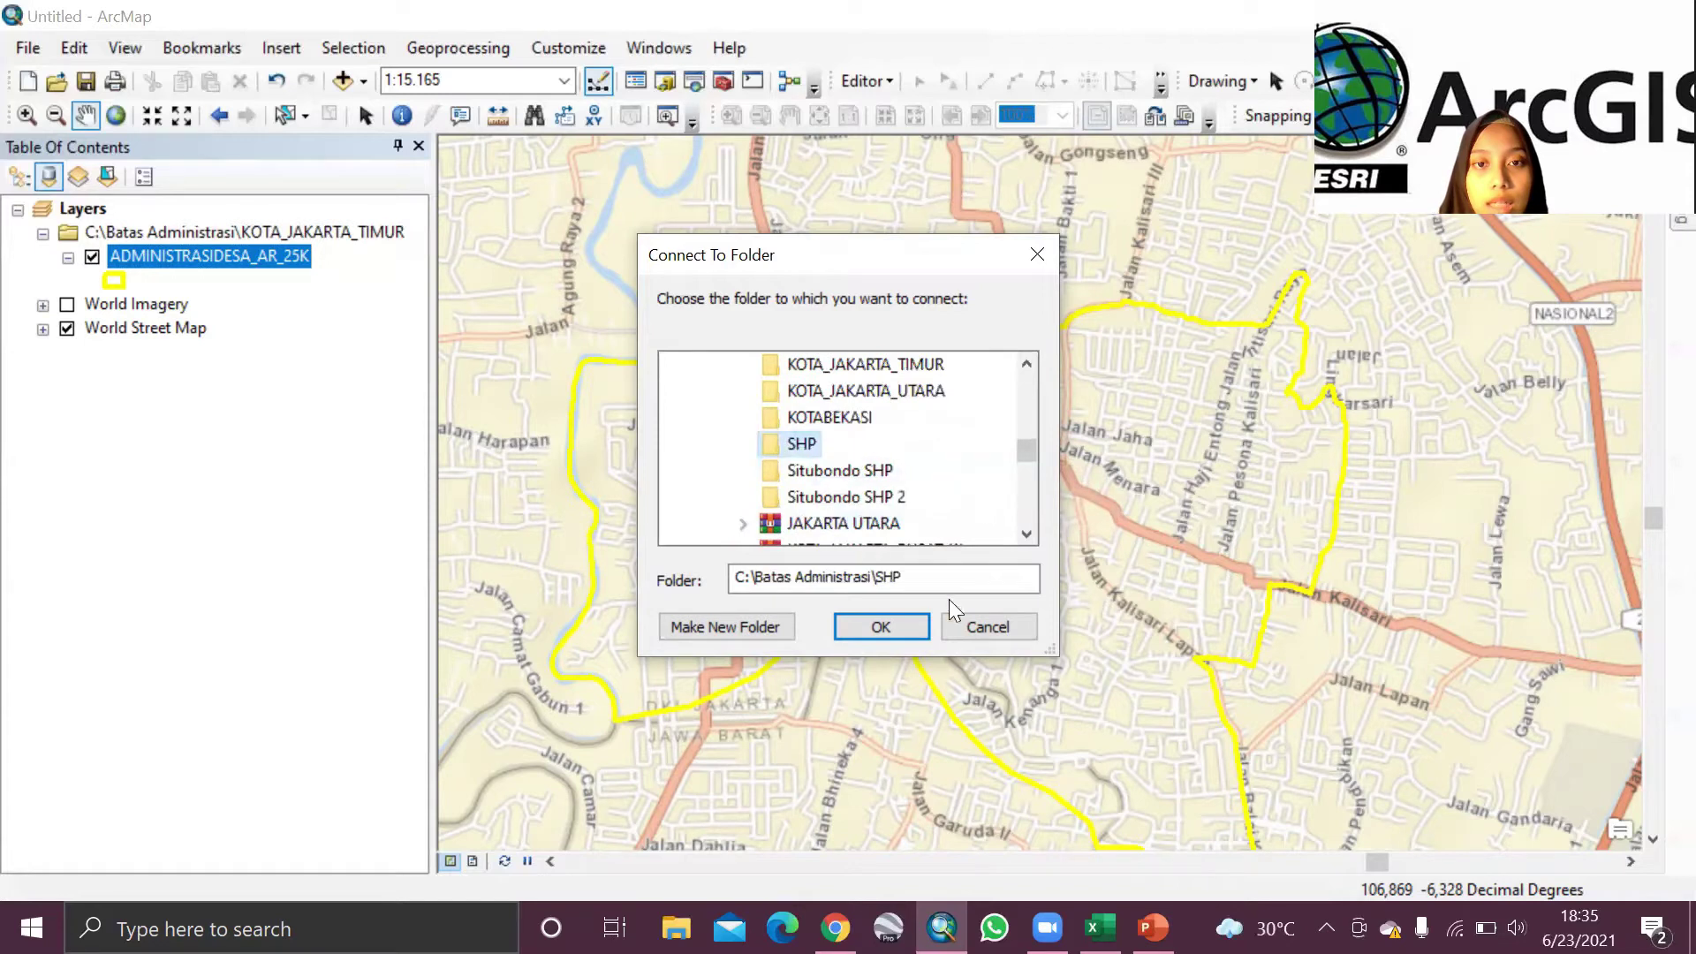
click(881, 624)
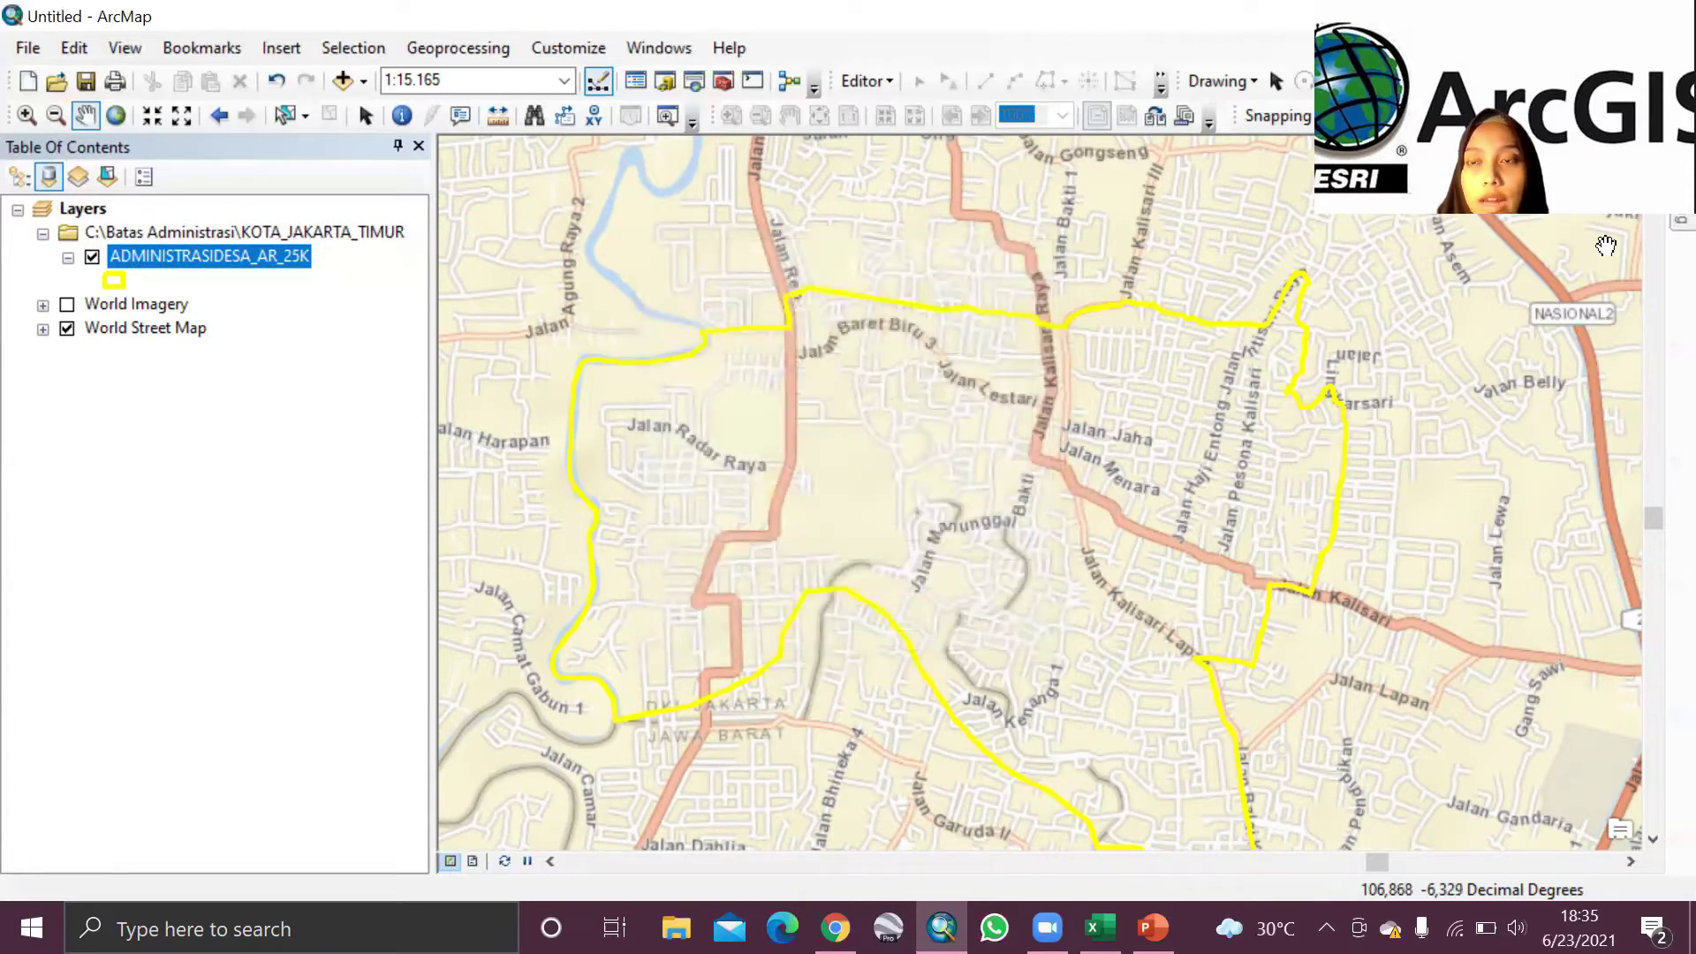
Step: Start a new shapefile in the connected C:\Batas Administrasi\SHP folder, named Jaringan Jalan with the Polyline feature type
click(1681, 189)
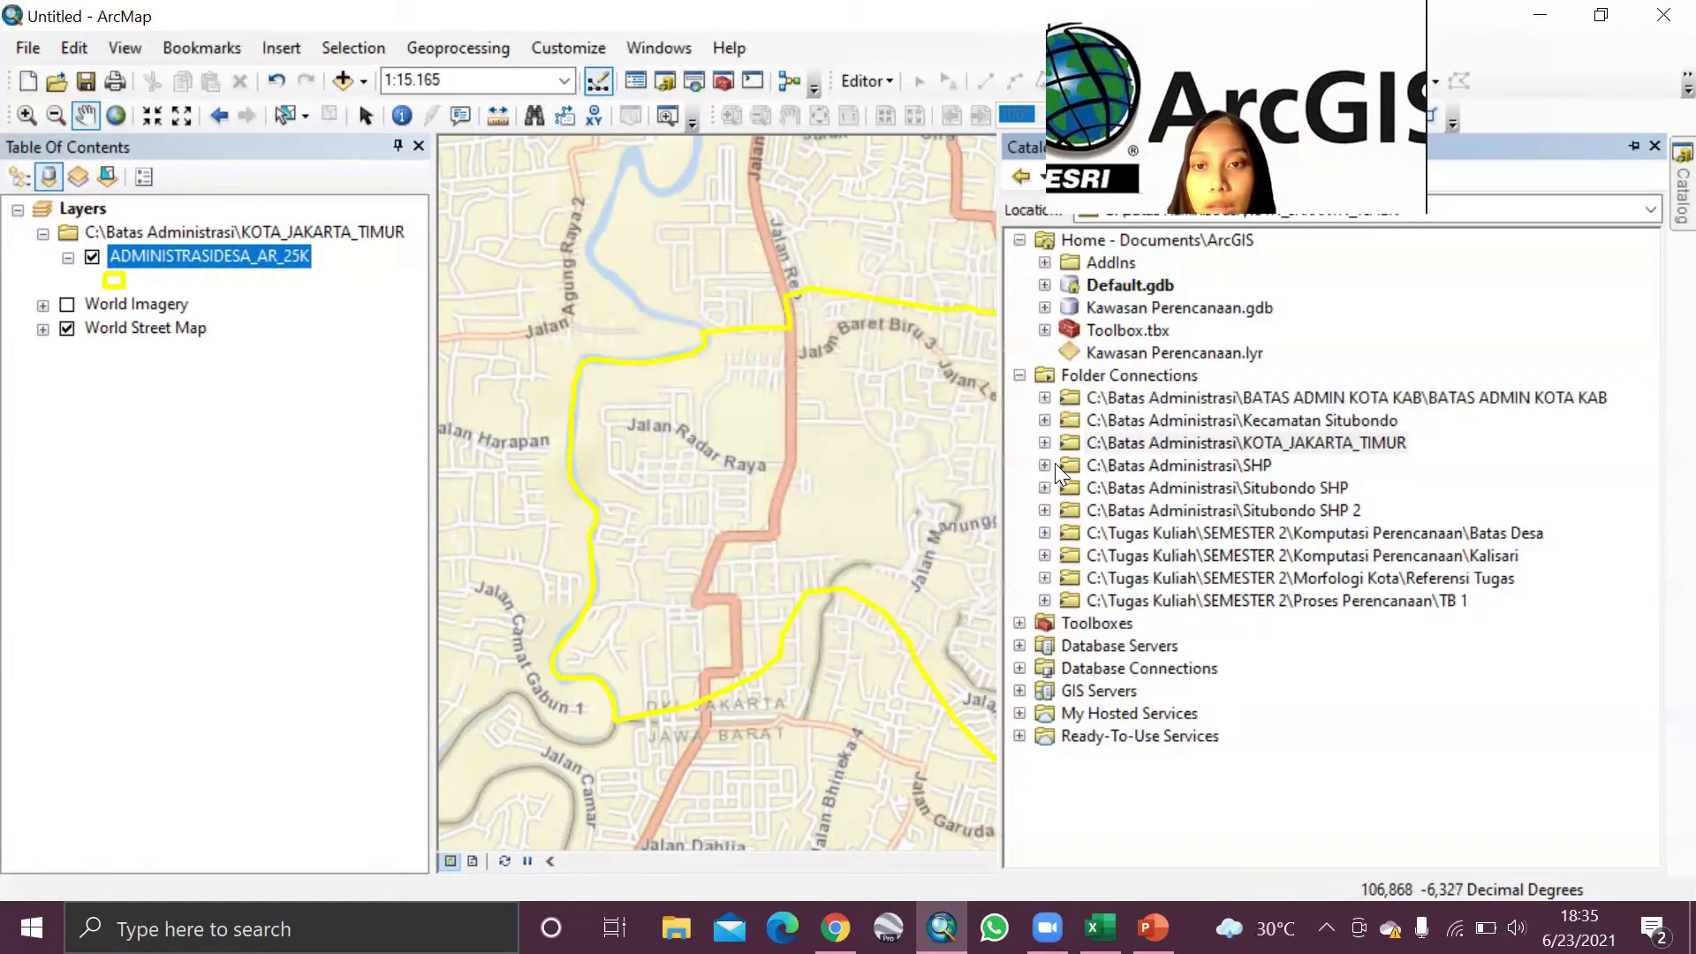
click(1045, 465)
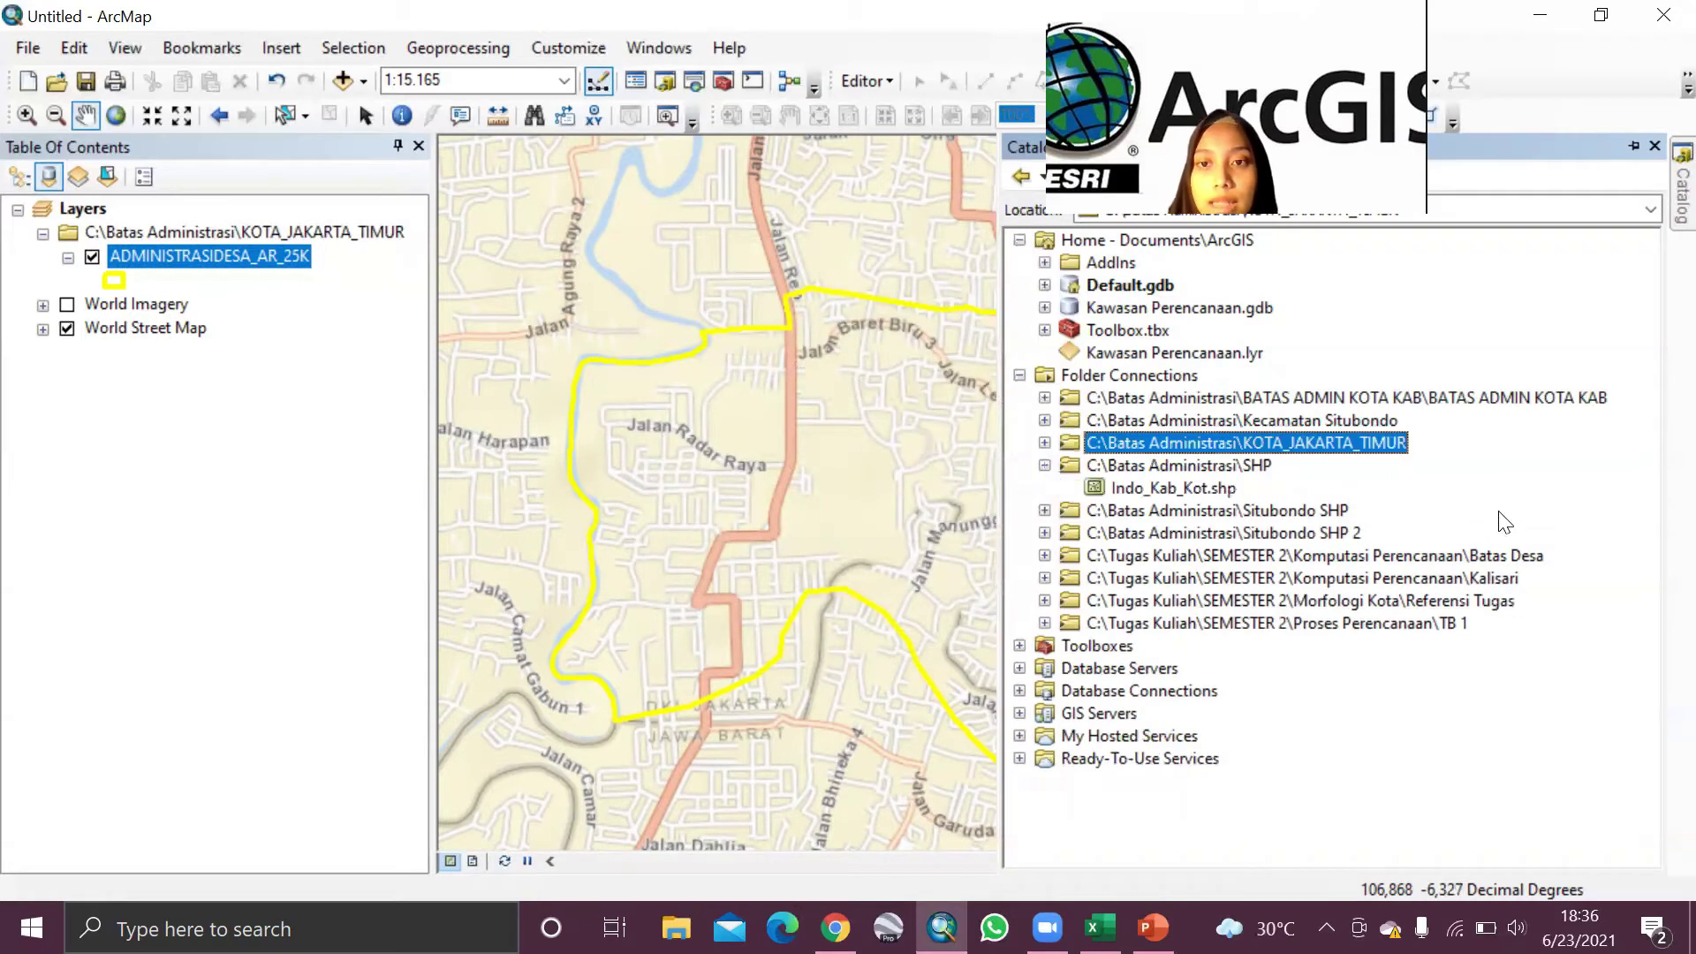
click(1167, 468)
right_click(1249, 471)
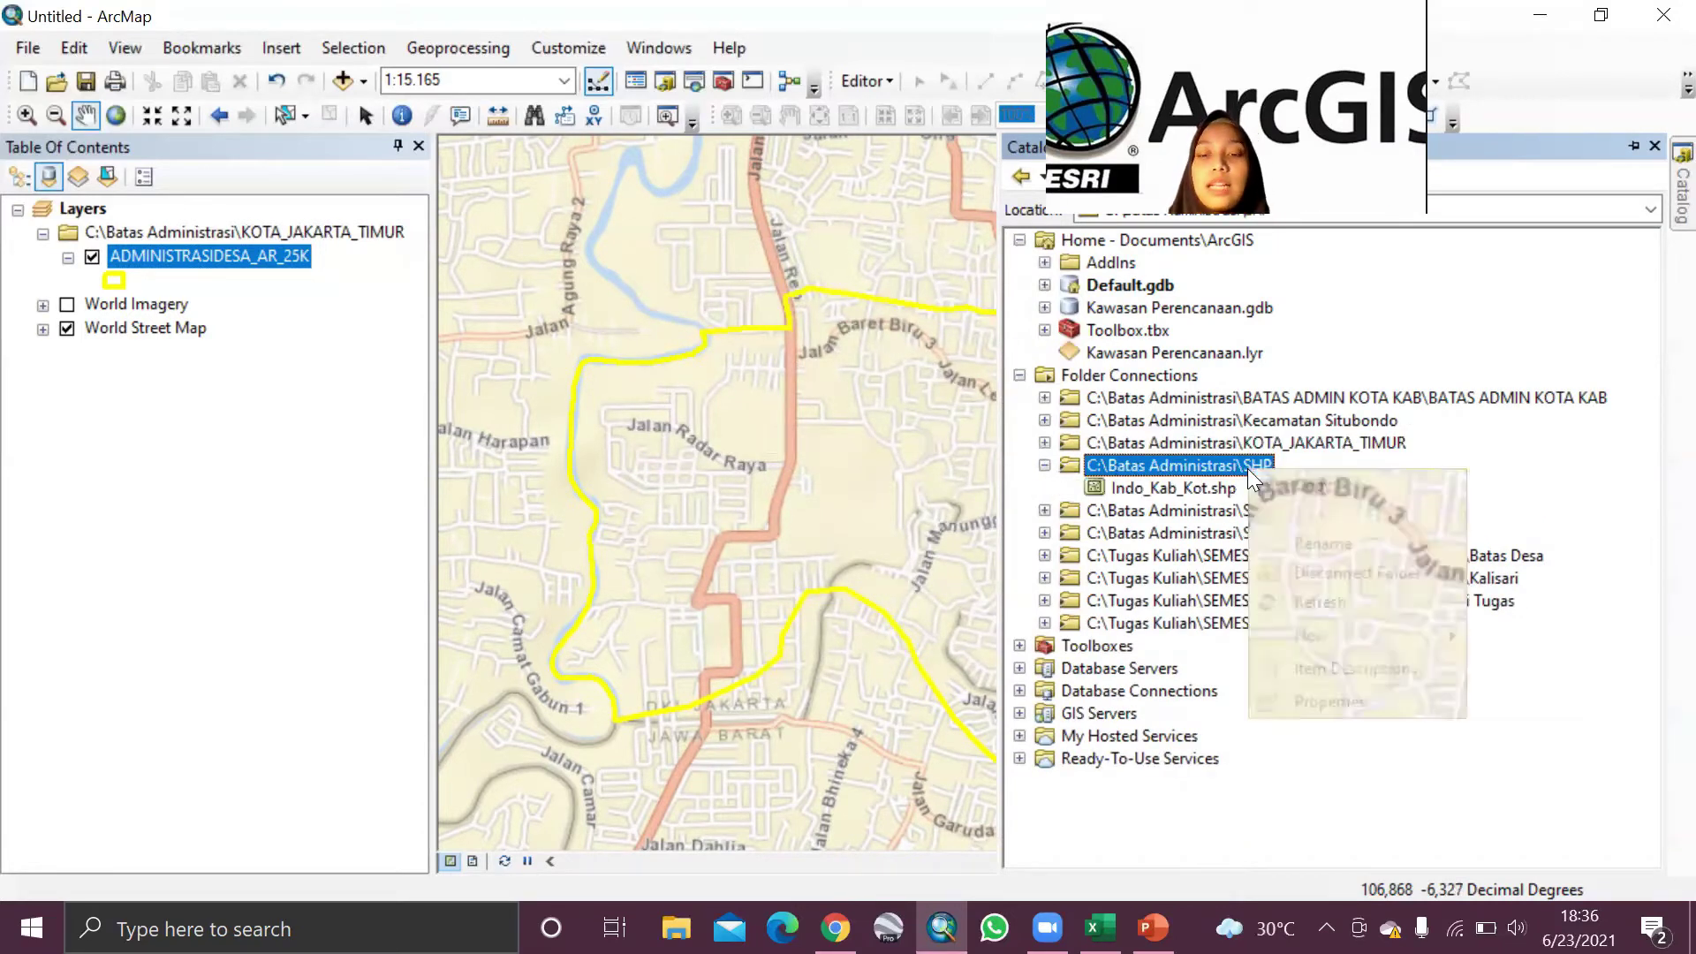
mouse_move(1347, 640)
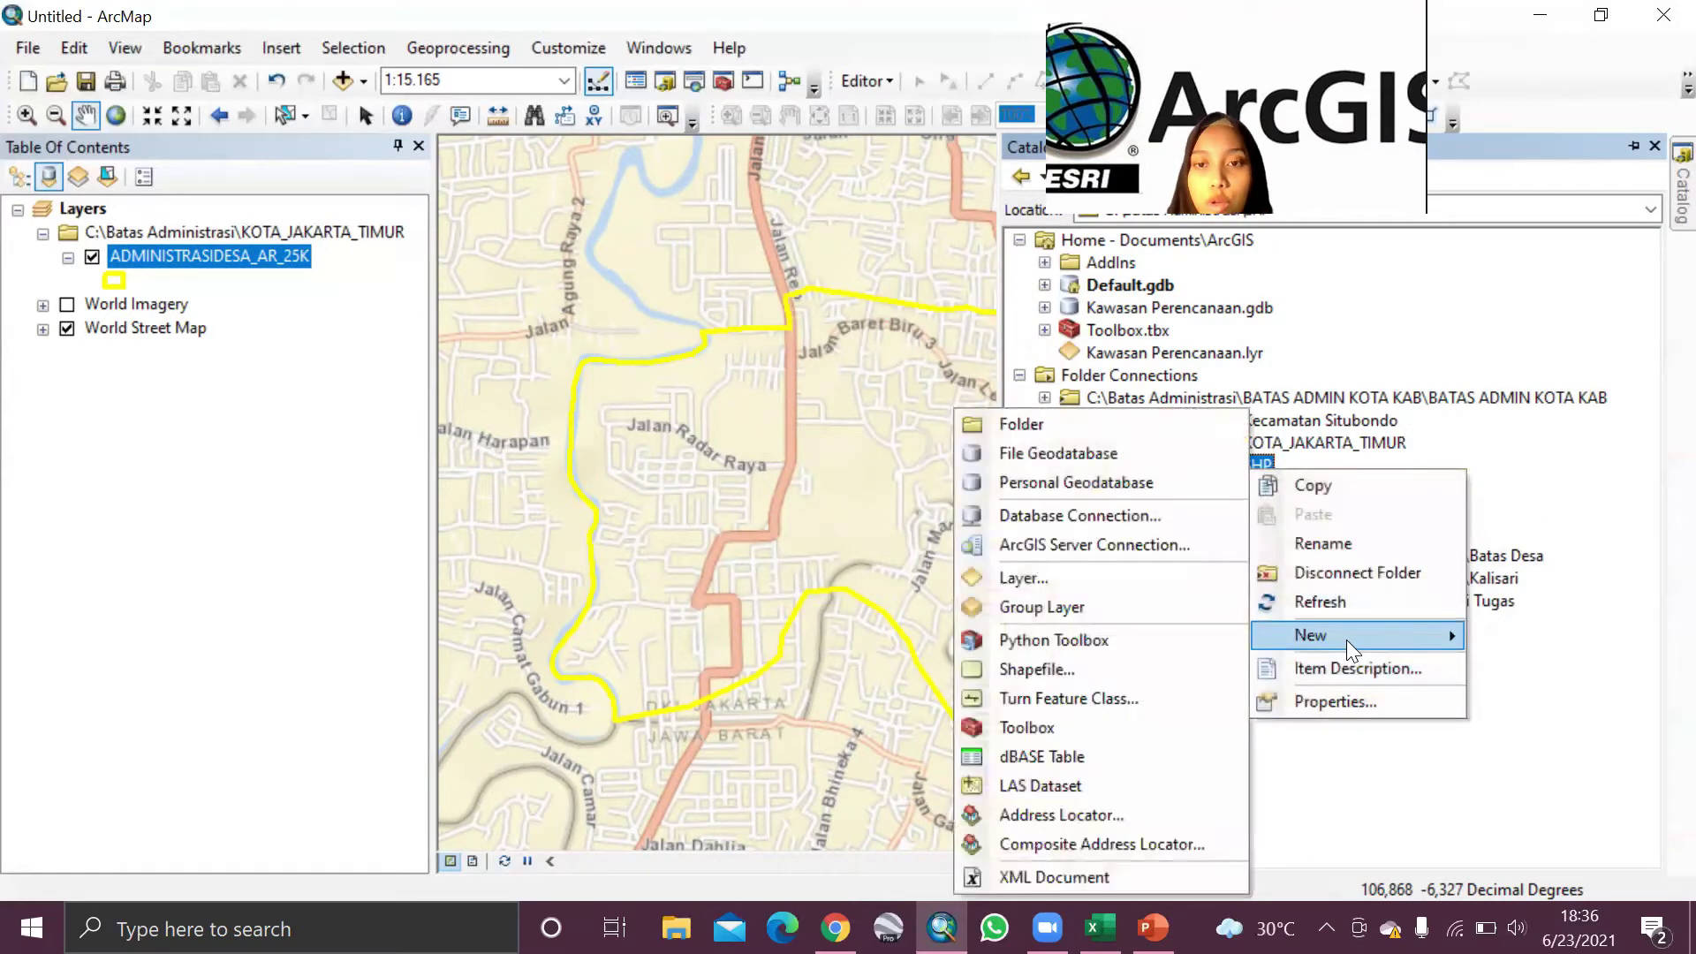
click(1099, 669)
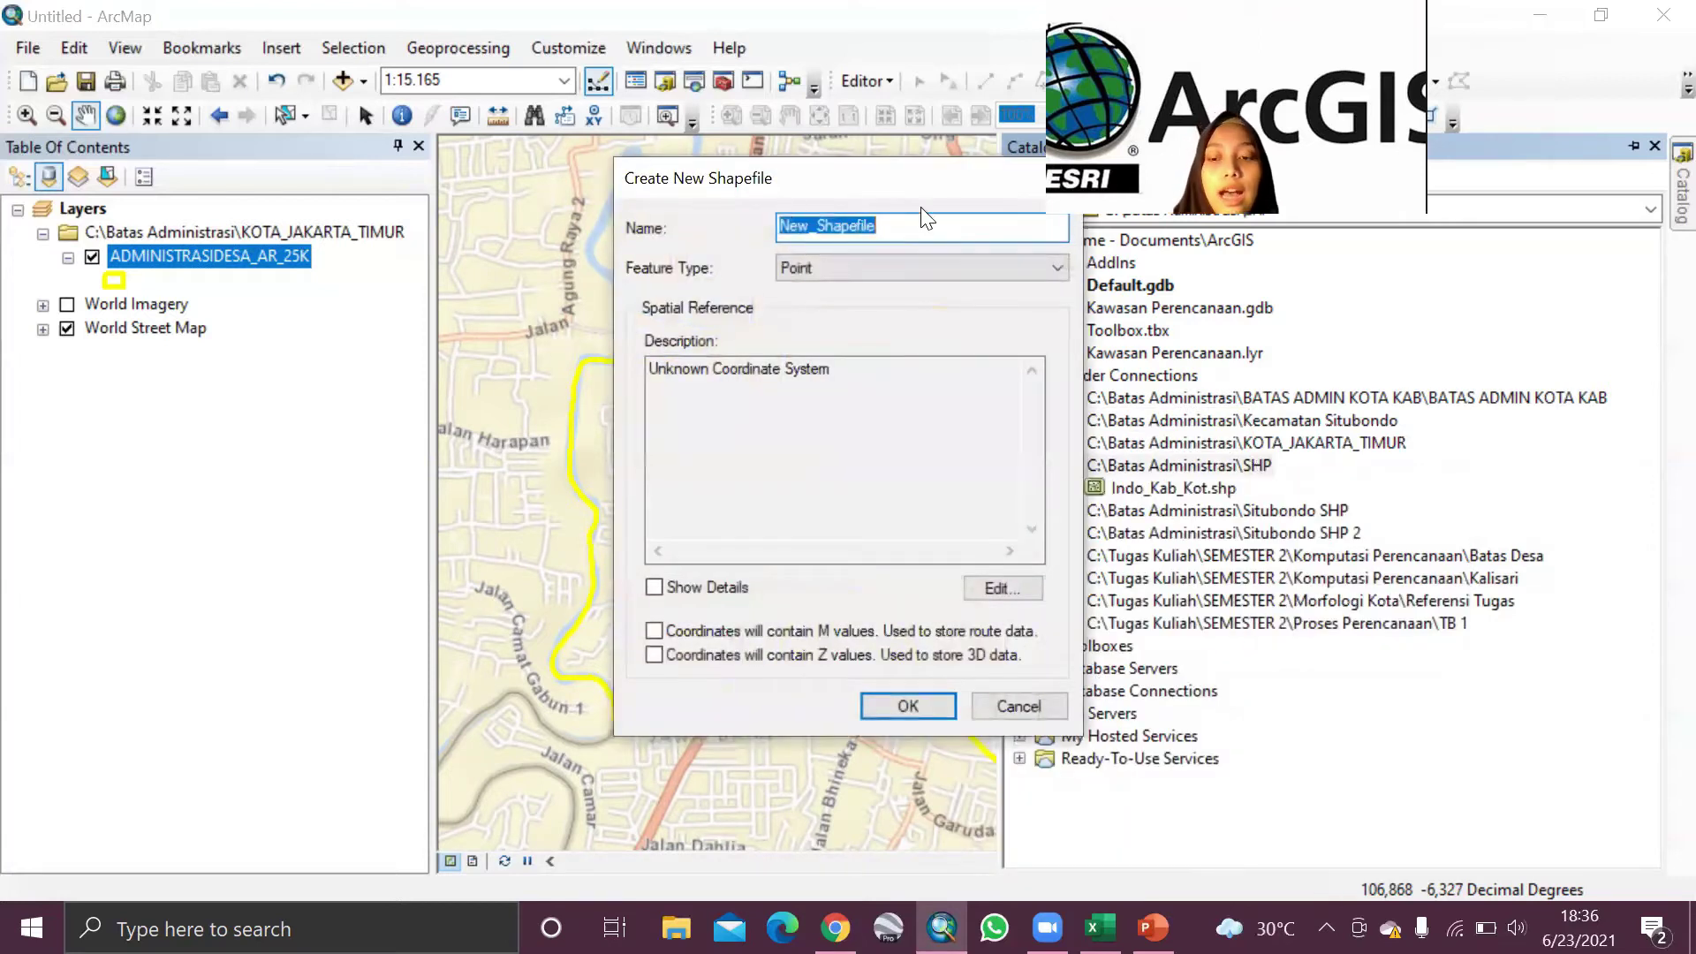
key(BackSpace)
text(Jaringan Jalan)
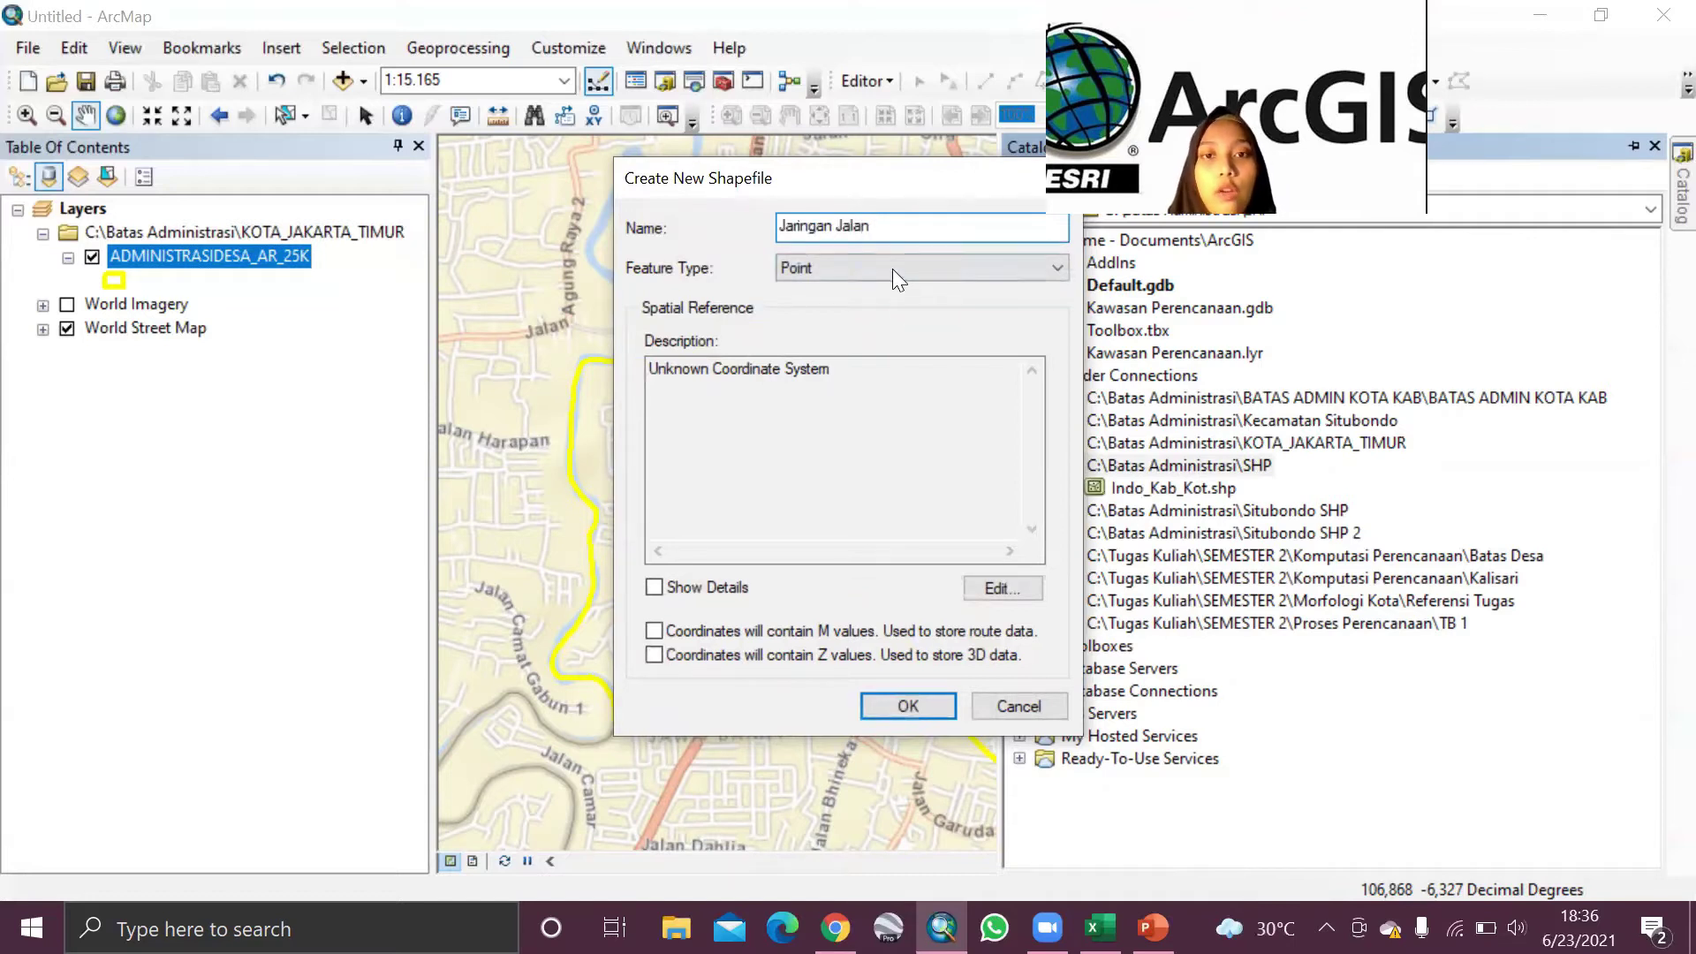
click(892, 268)
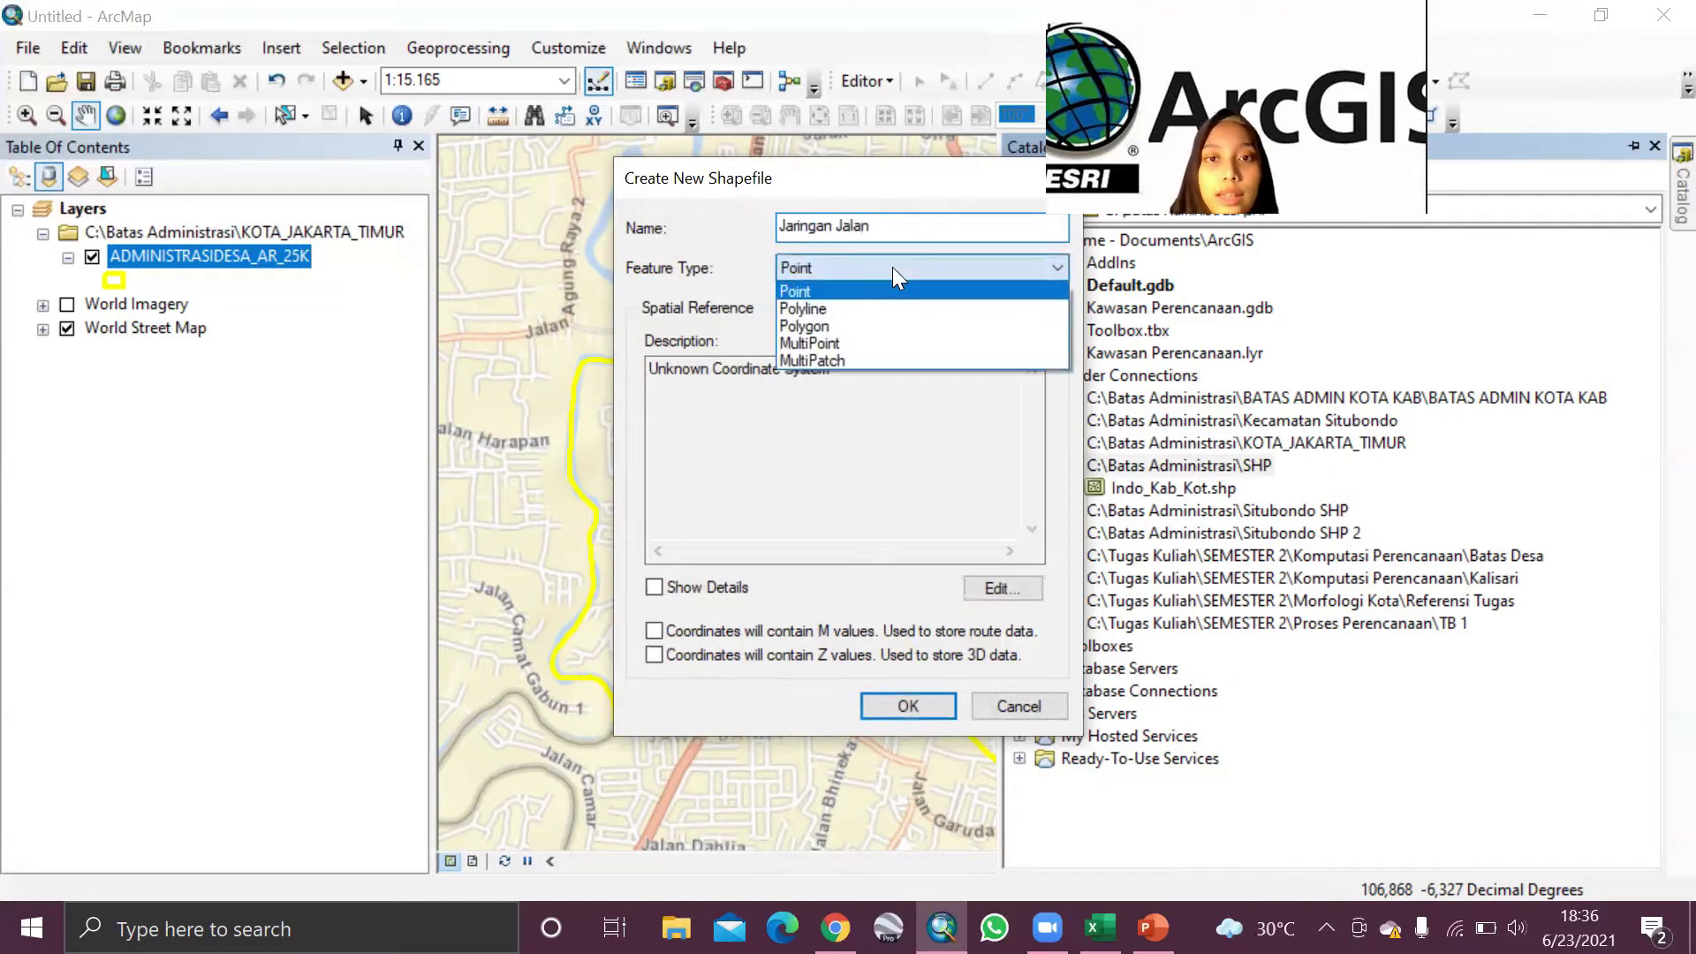
click(857, 310)
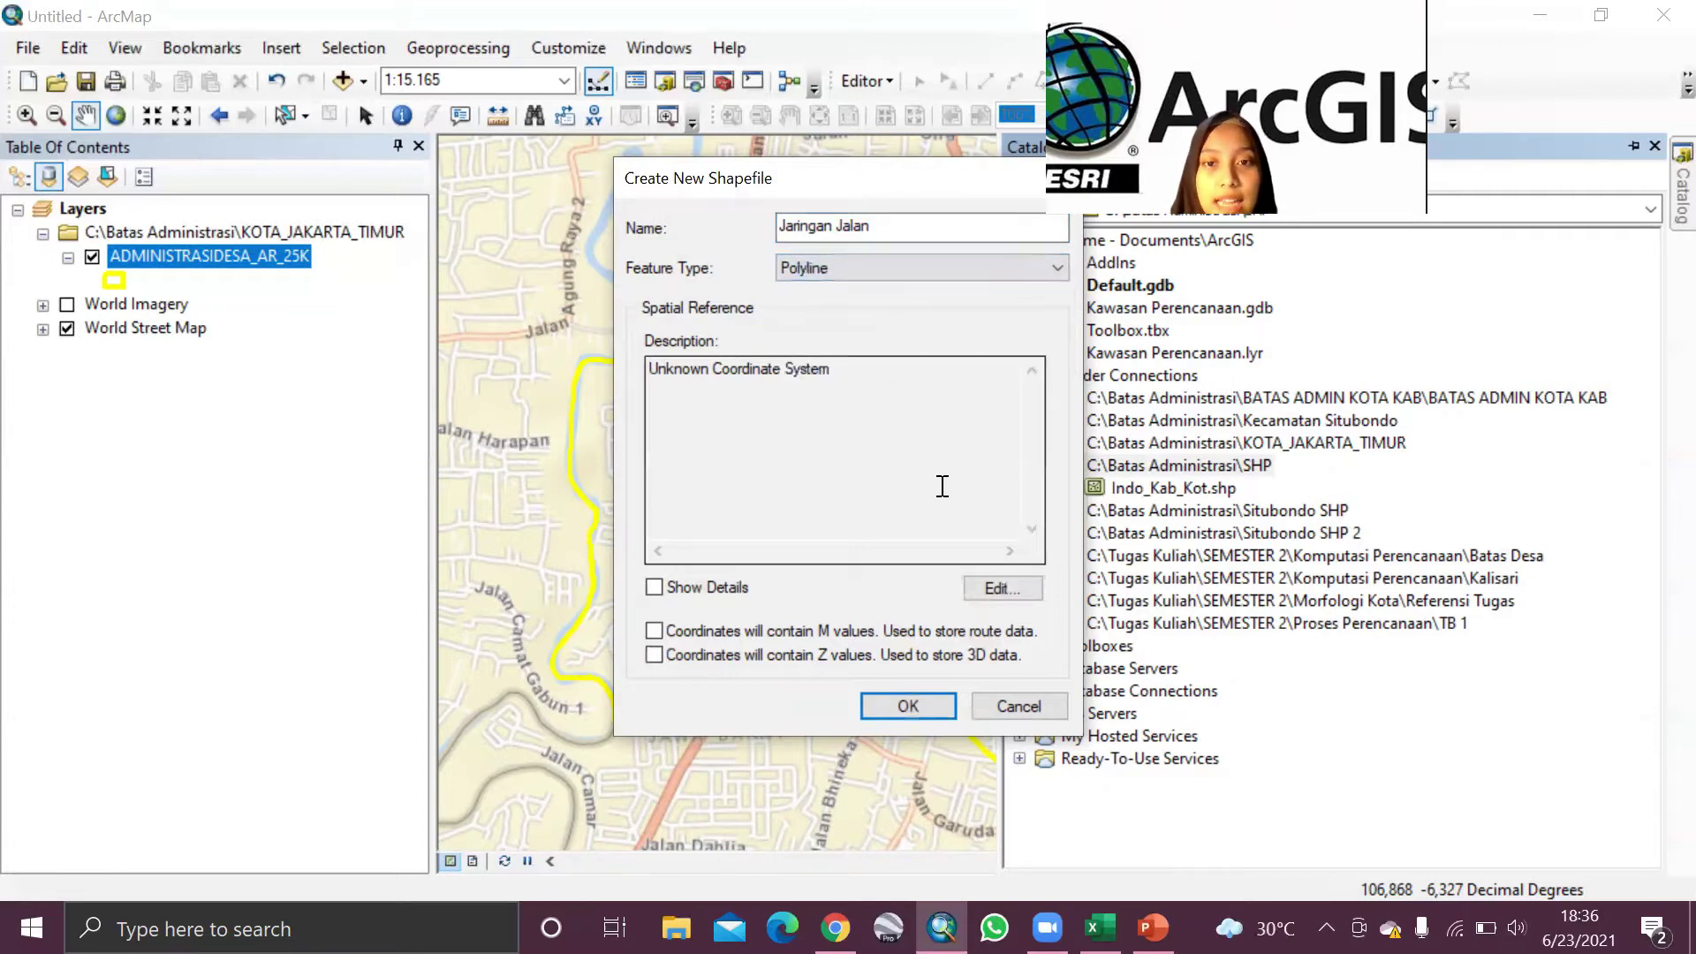
Step: Assign the projected coordinate system WGS 1984 UTM Zone 48S to the Jaringan Jalan shapefile and create it
click(1001, 585)
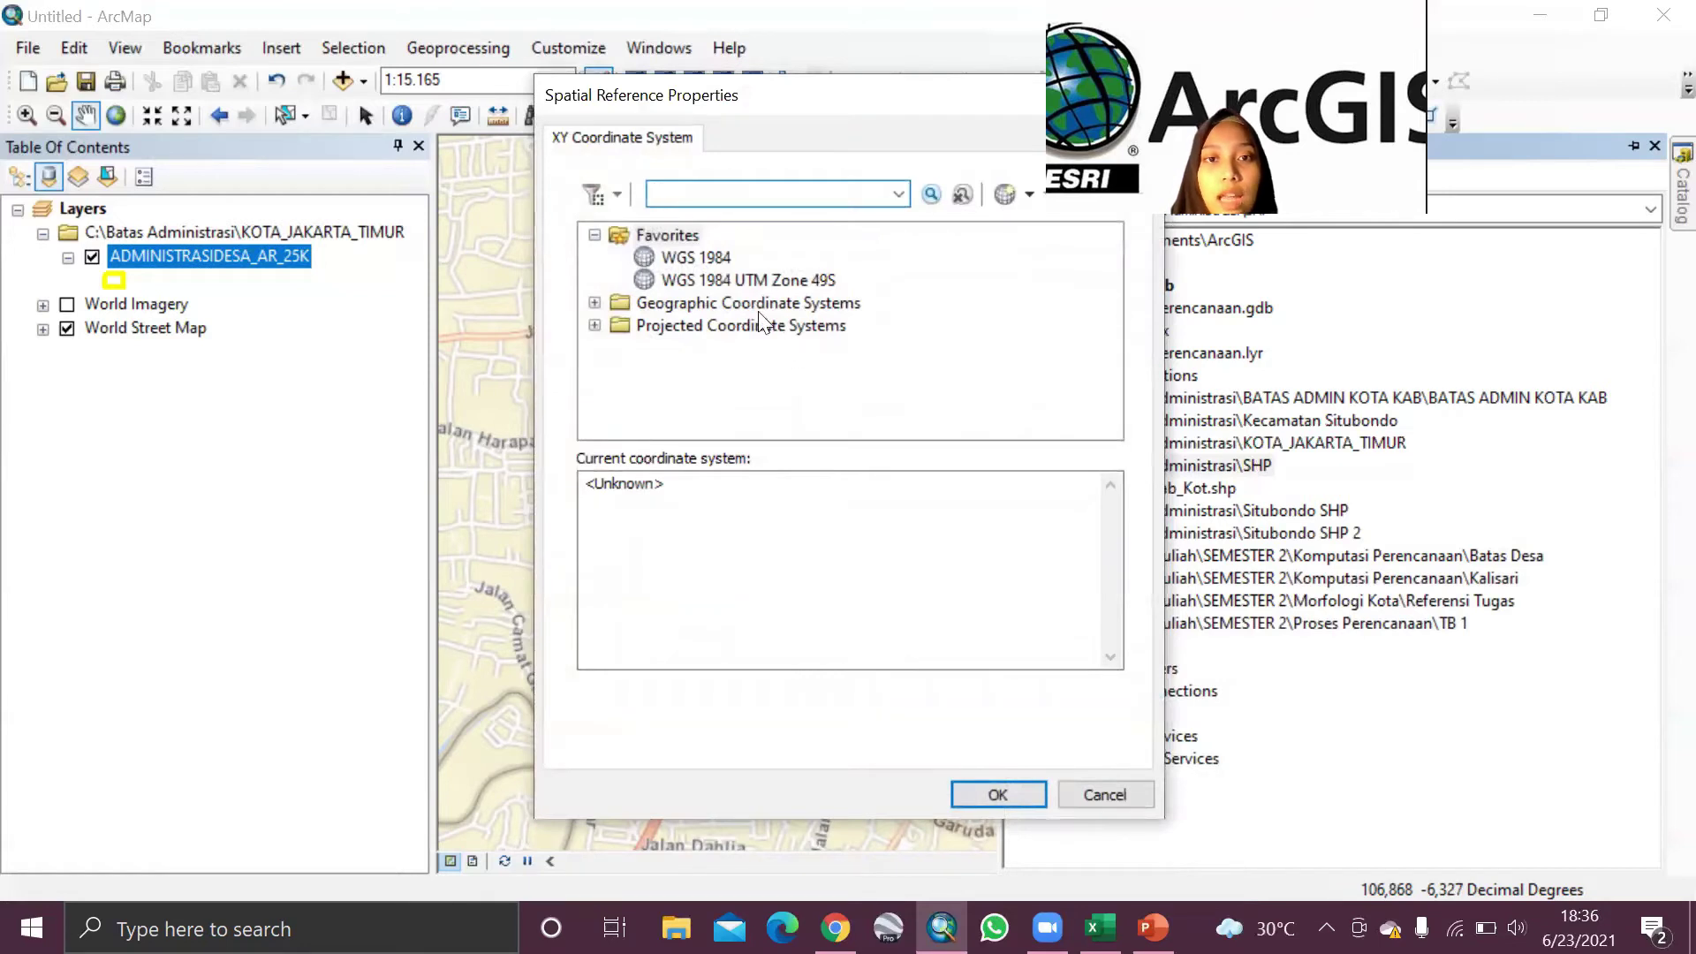
click(700, 332)
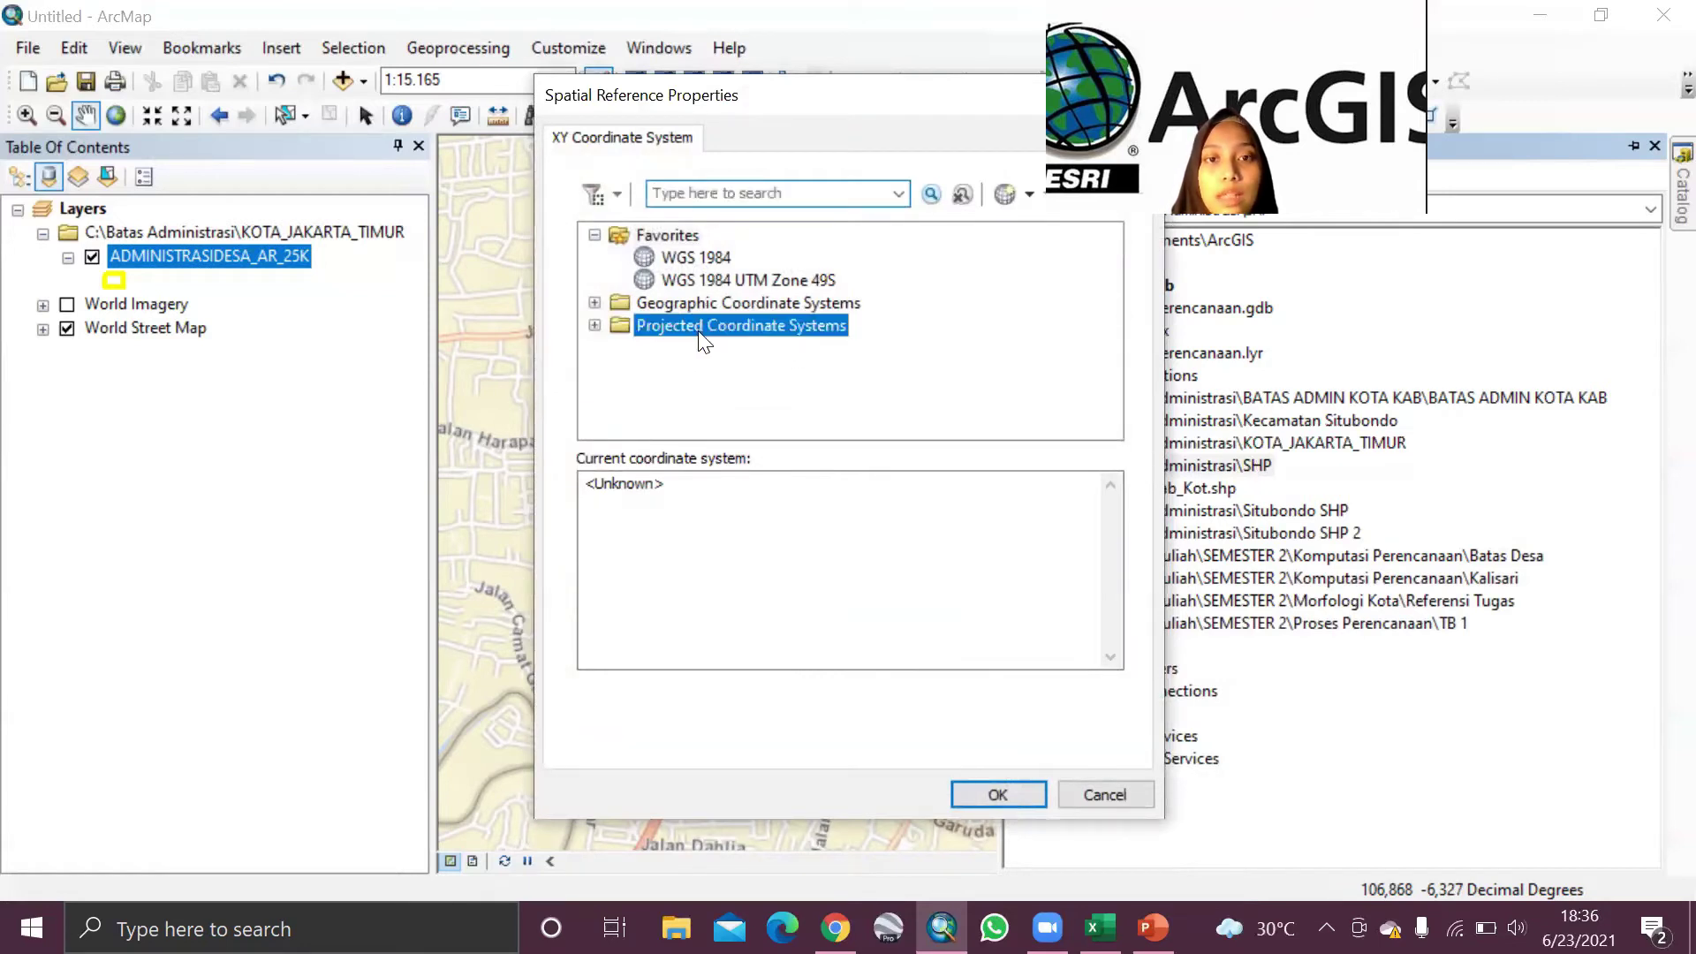
double_click(701, 329)
scroll(697, 349, down, 2)
double_click(697, 371)
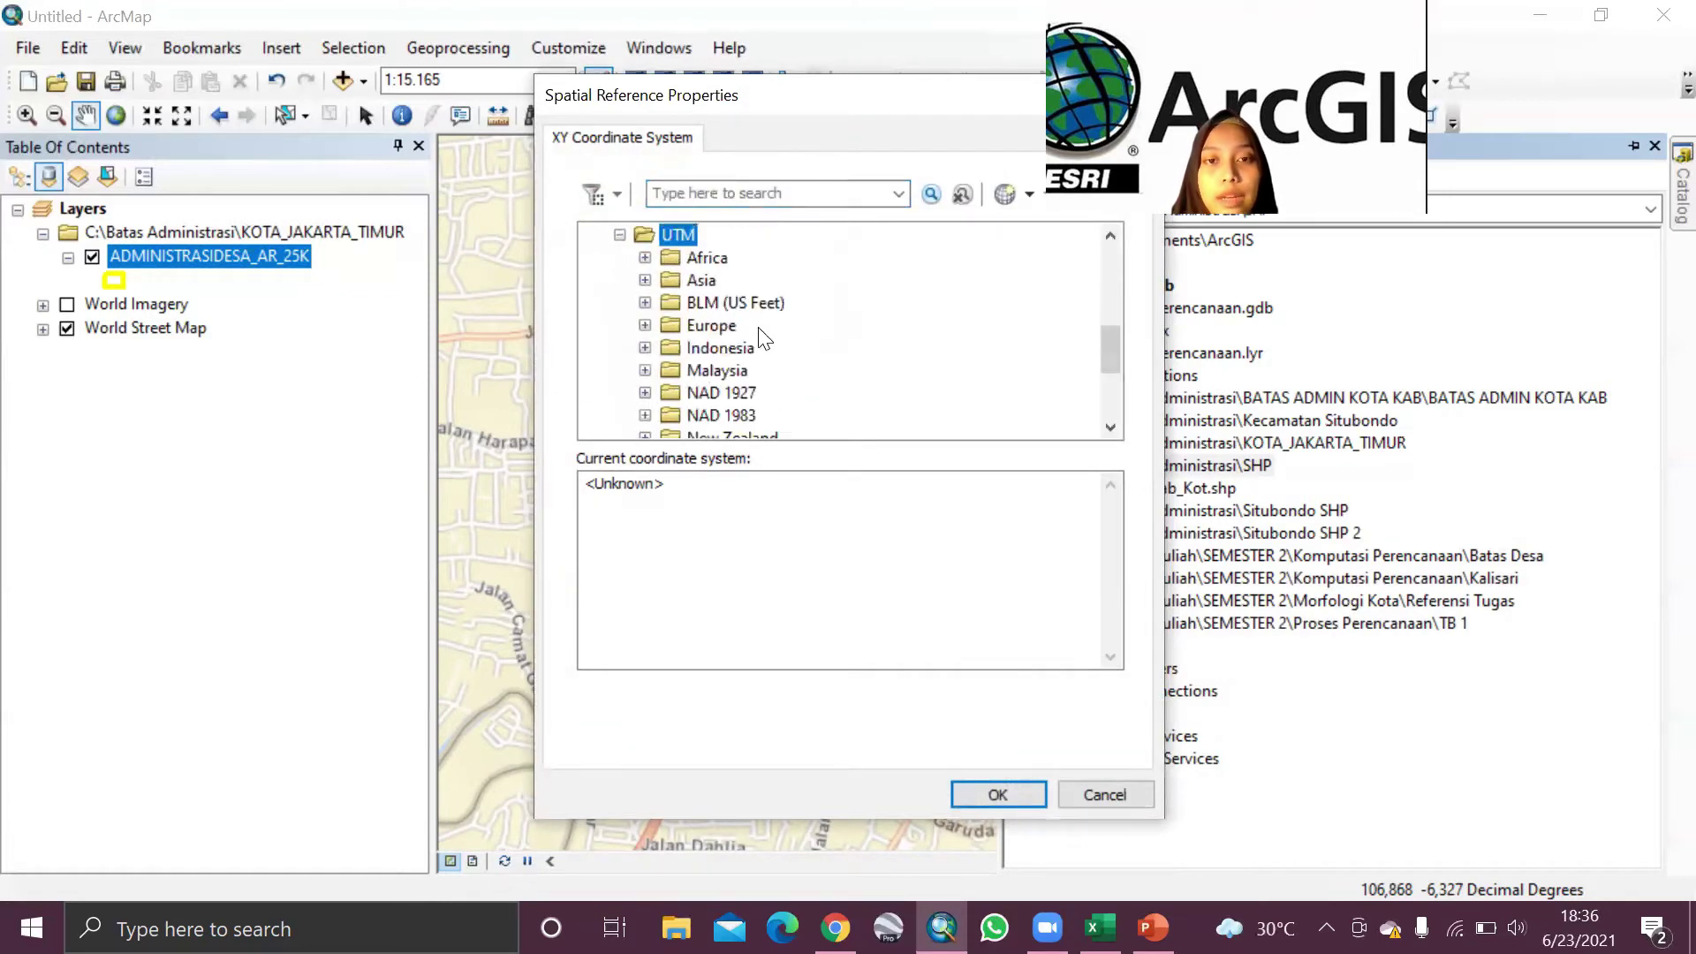
scroll(765, 349, down, 3)
double_click(737, 369)
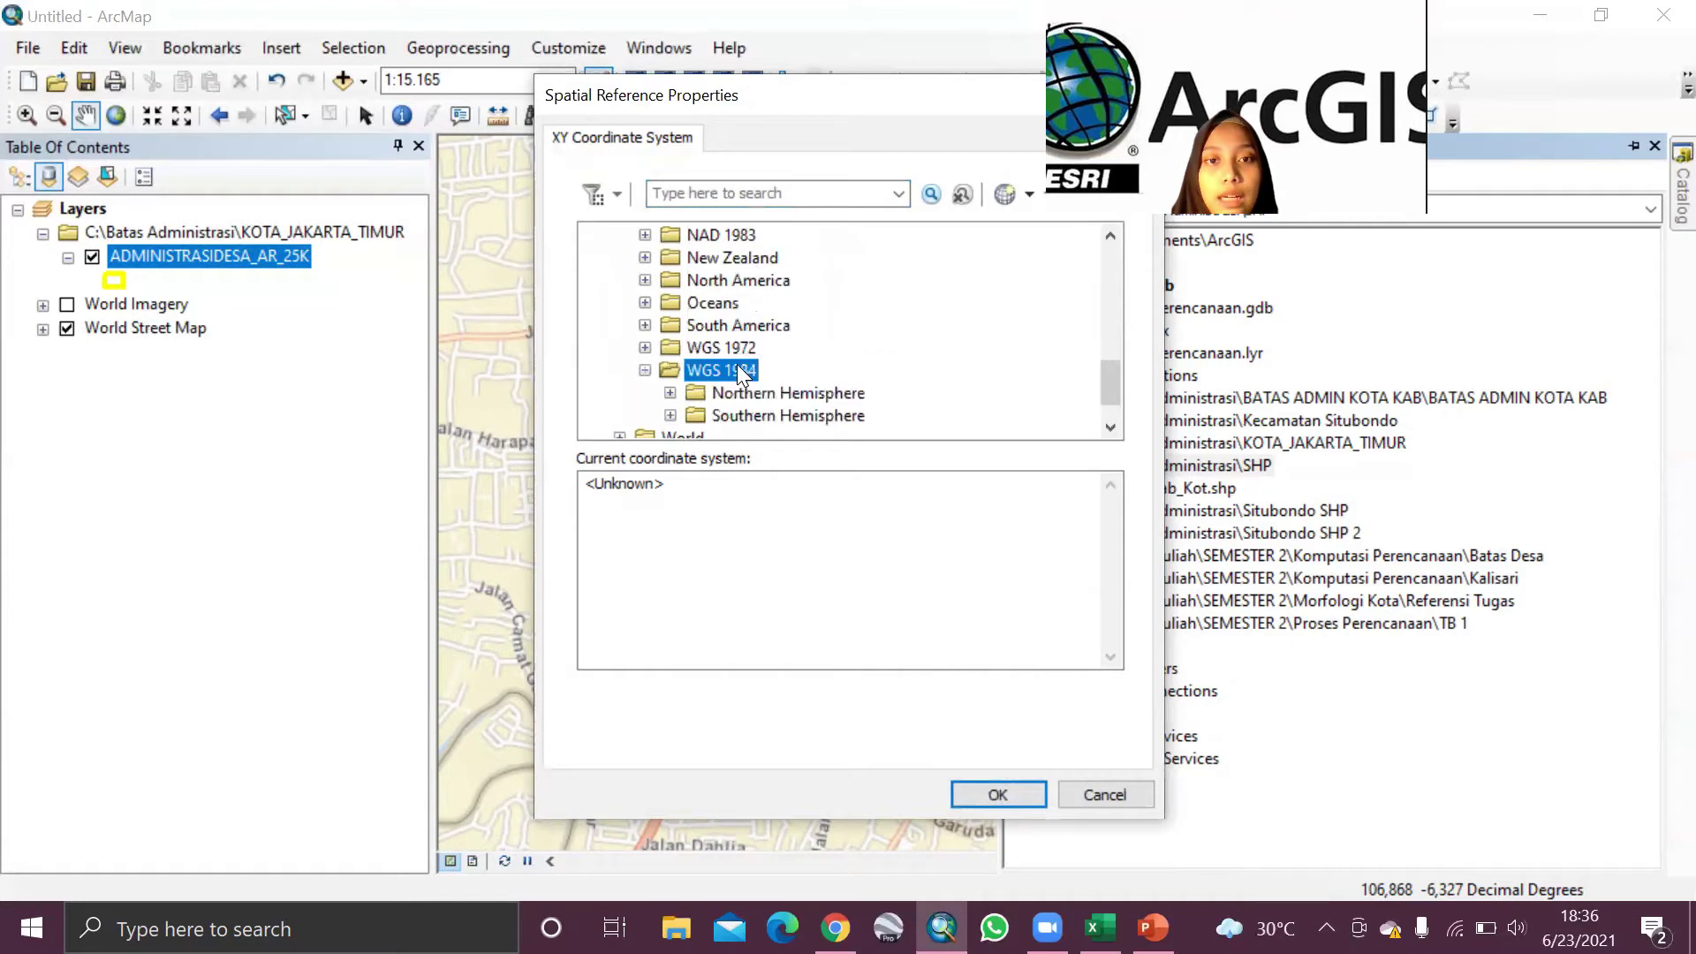
double_click(783, 417)
scroll(822, 371, down, 12)
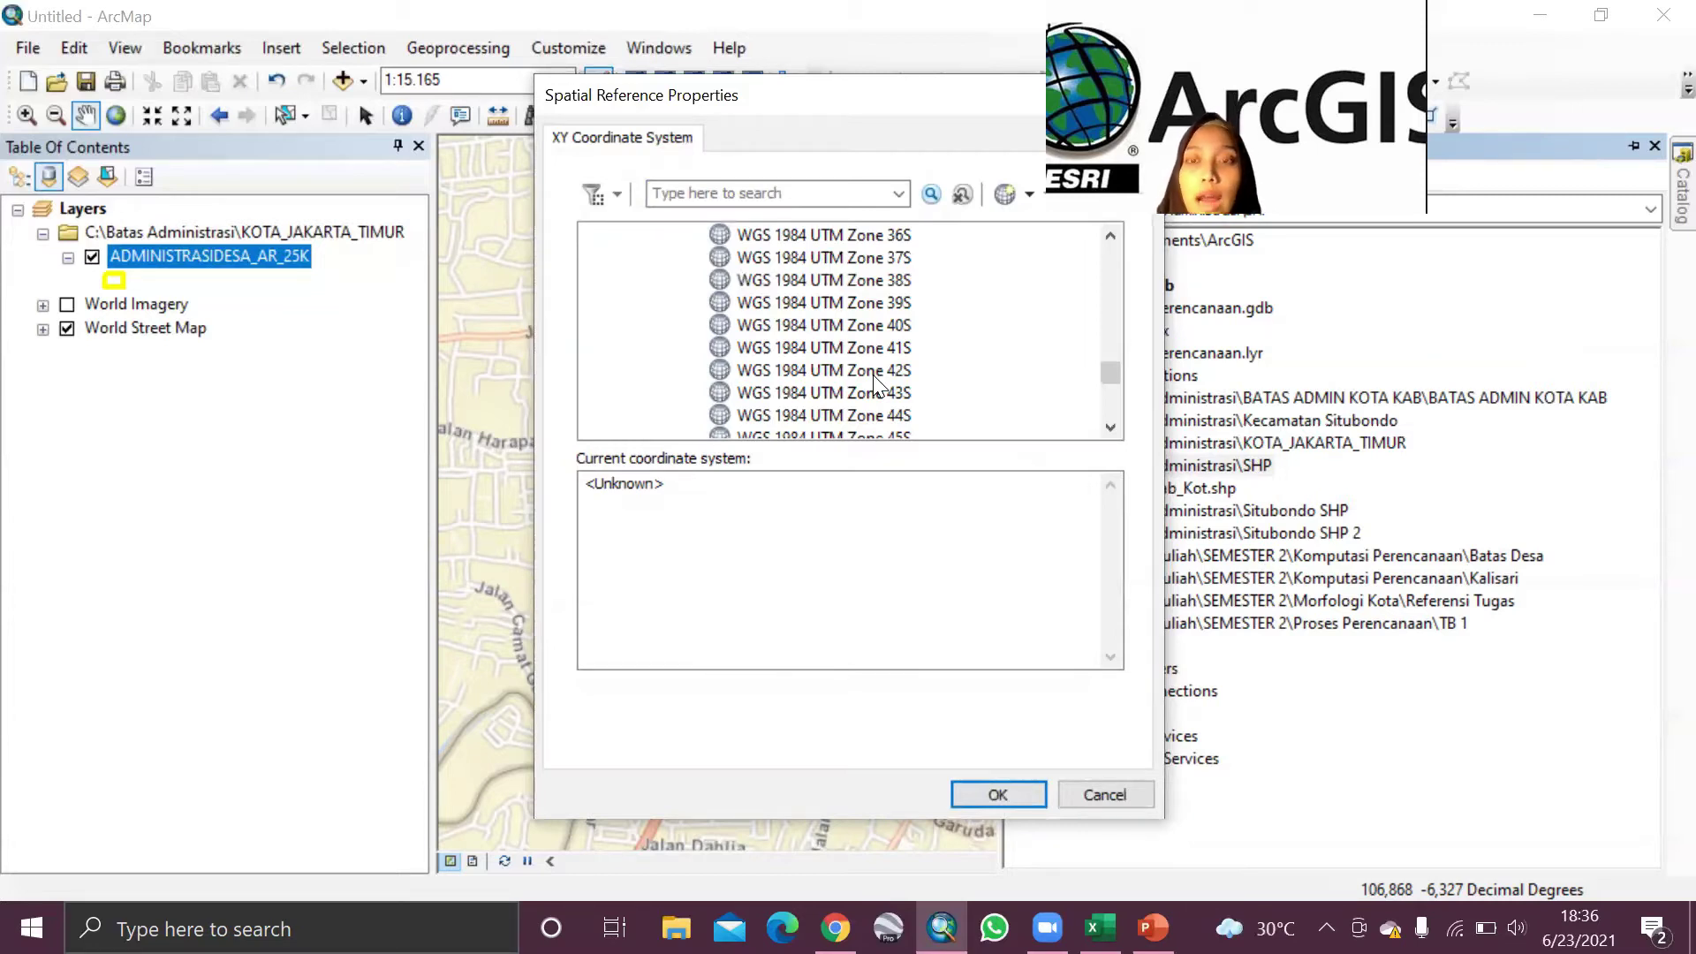
scroll(910, 353, down, 3)
scroll(914, 372, up, 1)
double_click(906, 371)
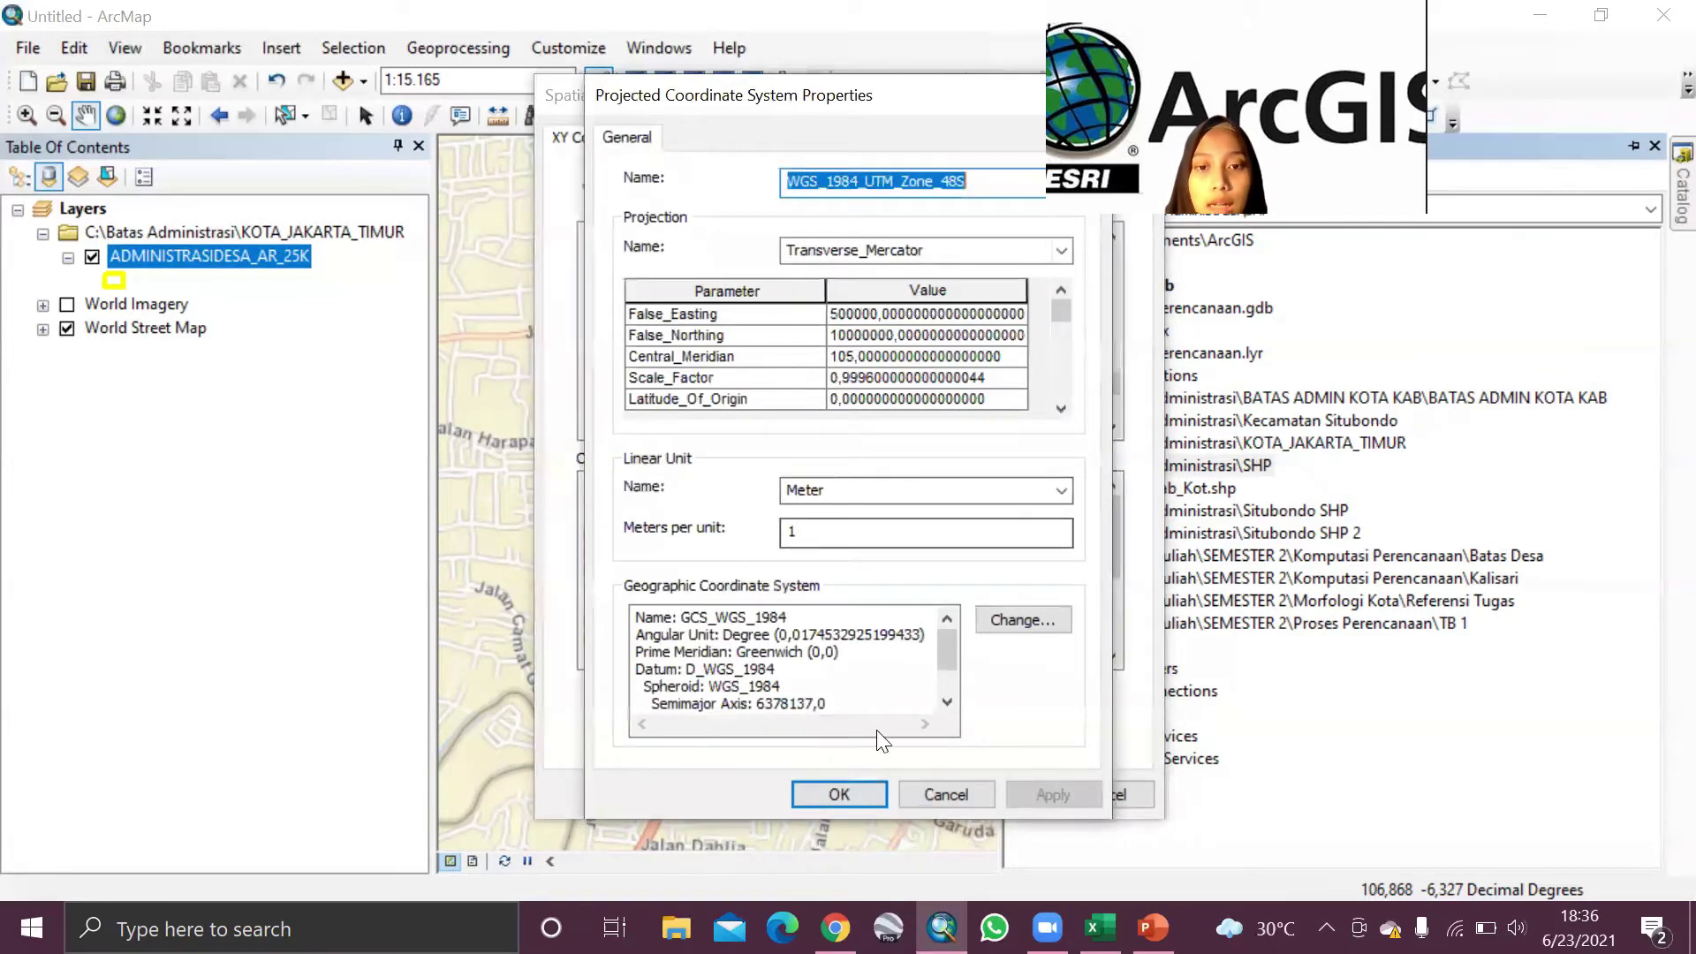
click(846, 788)
click(1020, 801)
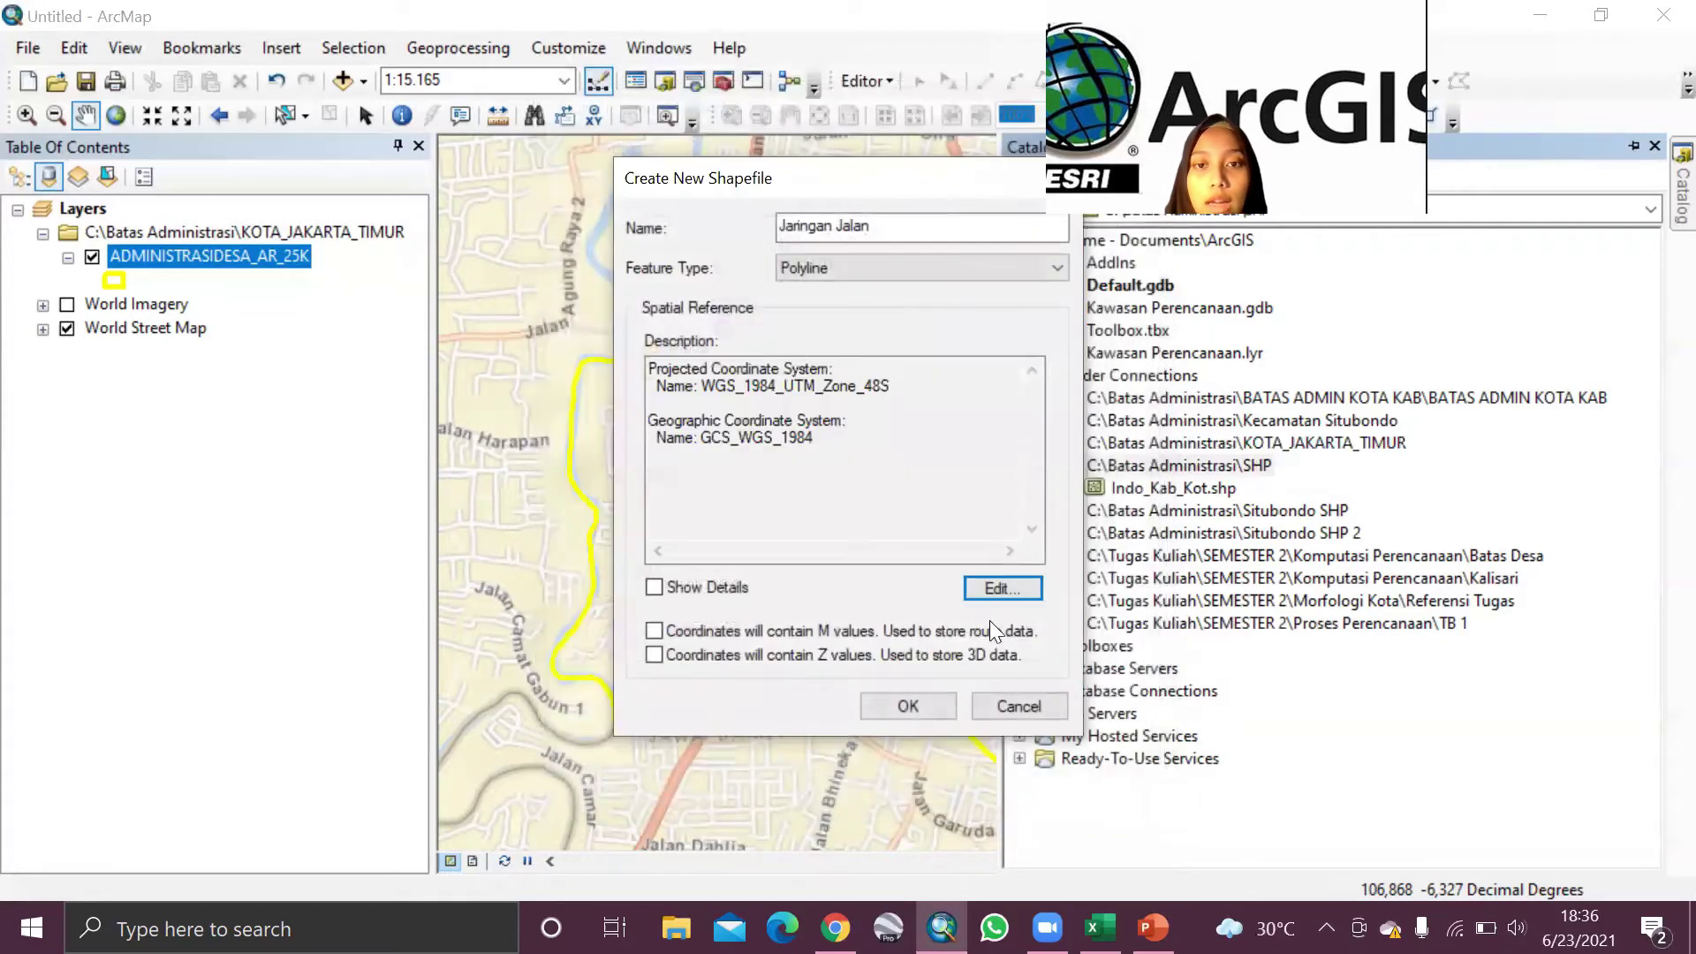
click(909, 707)
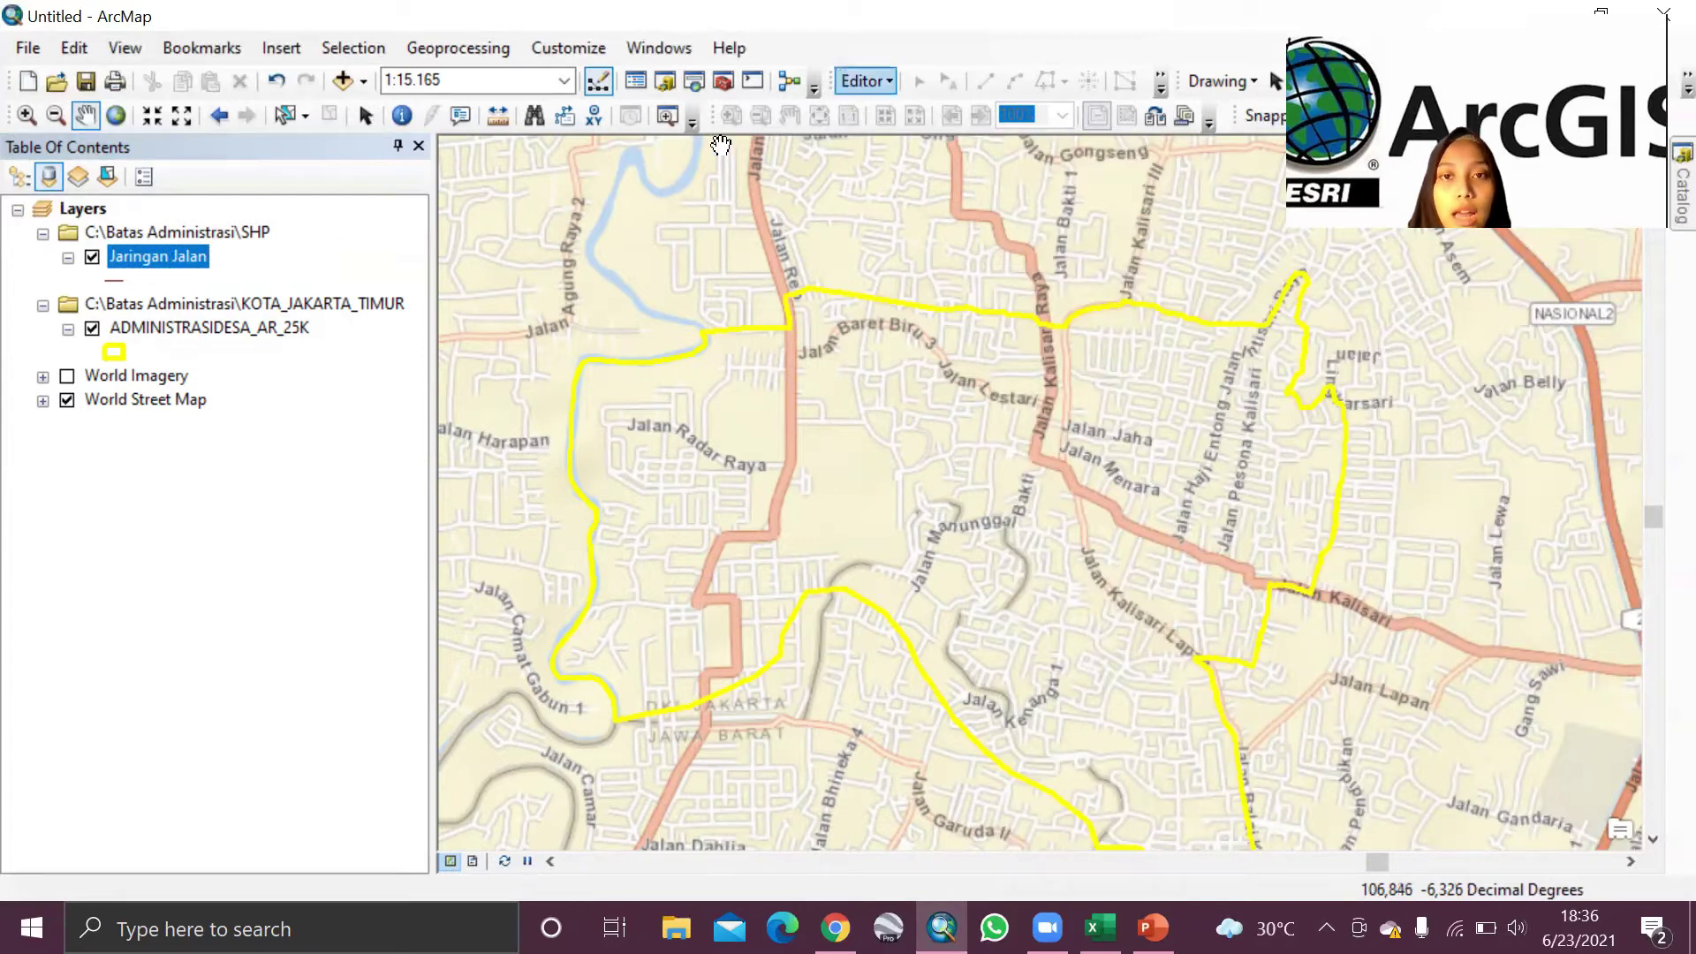
key(alt+space)
key(Escape)
right_click(785, 41)
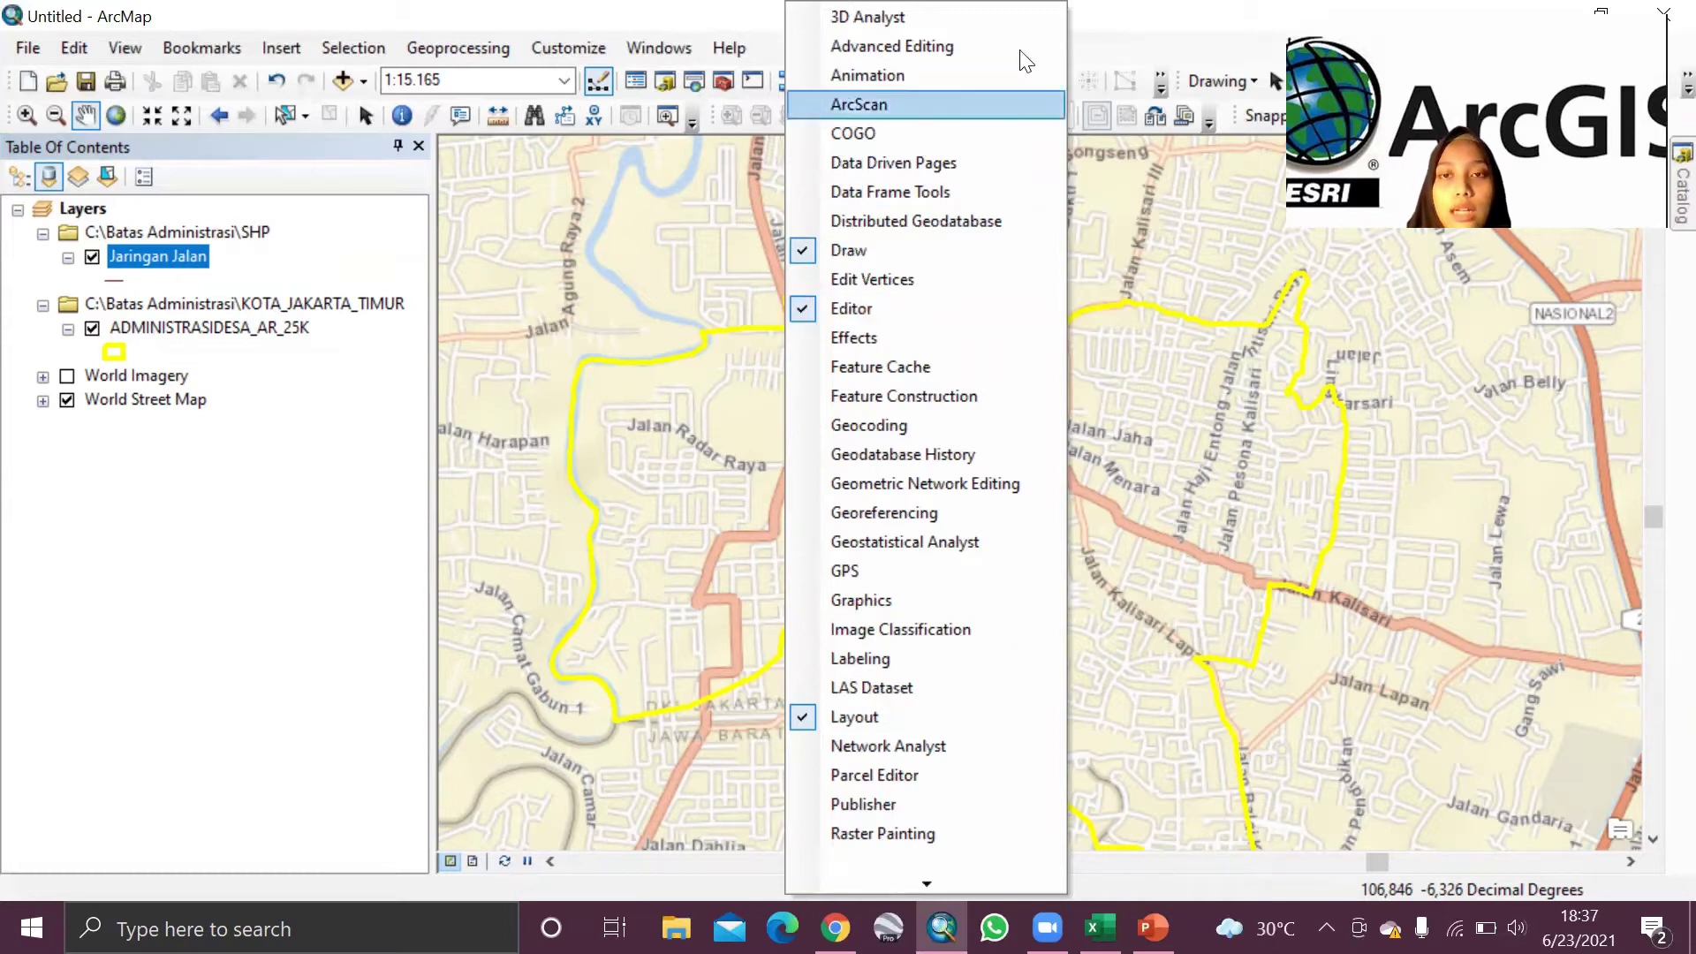
key(Escape)
Step: Start an edit session on the Jaringan Jalan layer and continue past the spatial reference warning
click(866, 80)
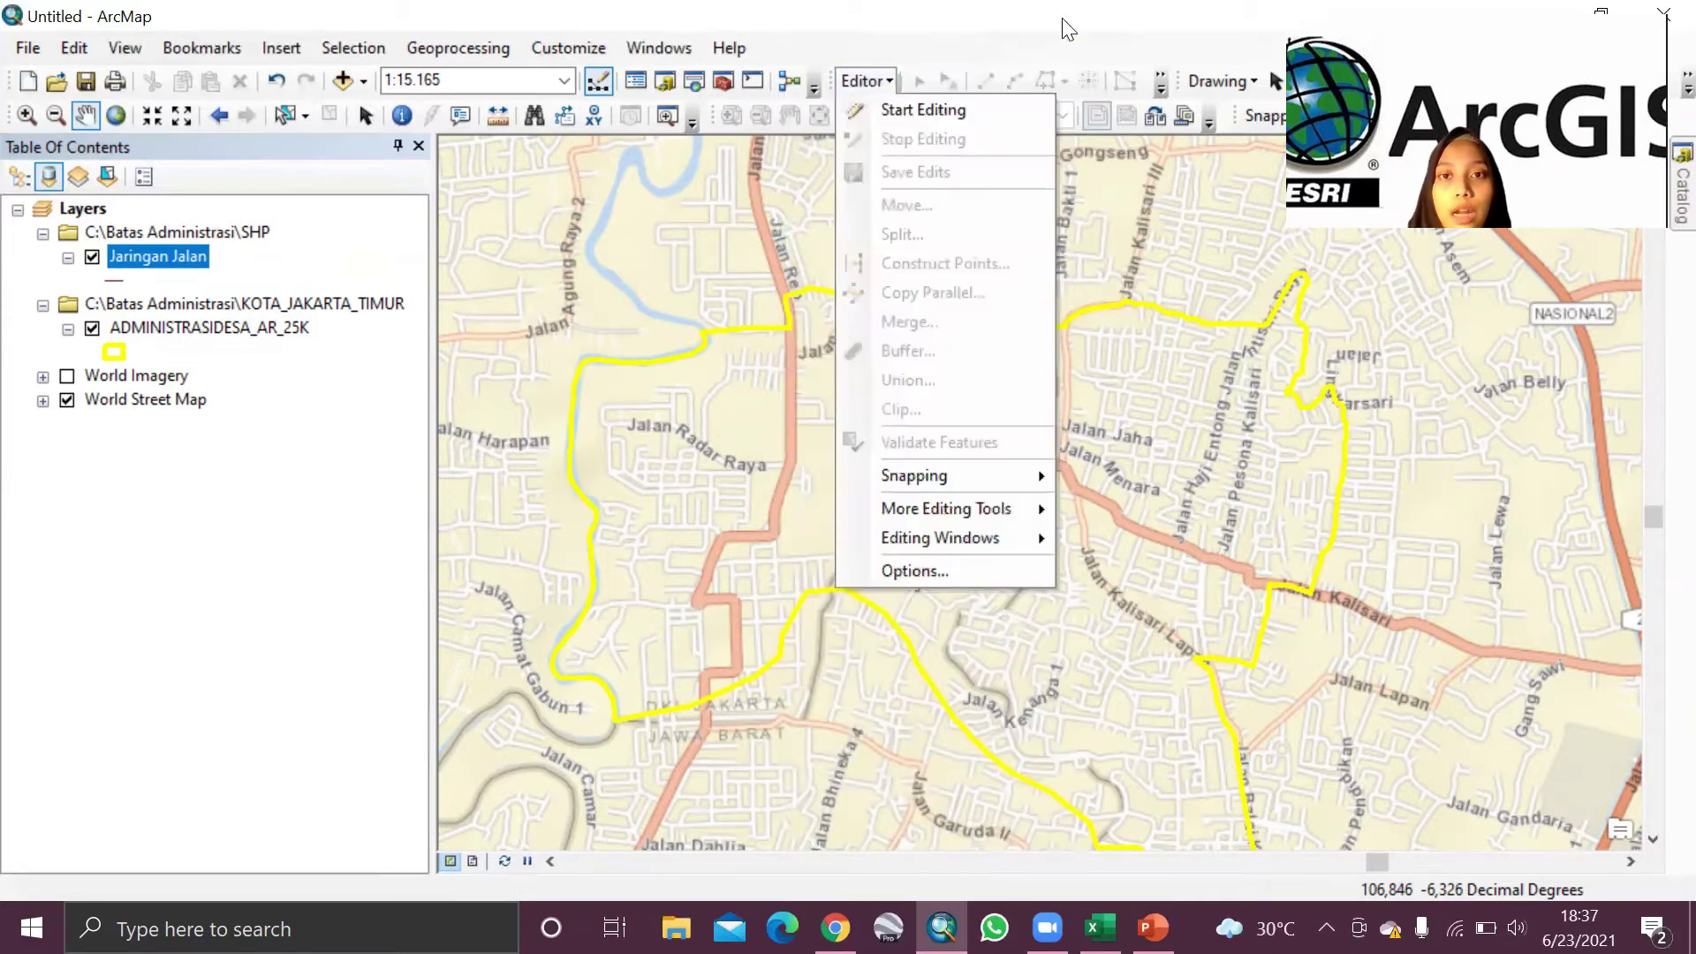
click(910, 107)
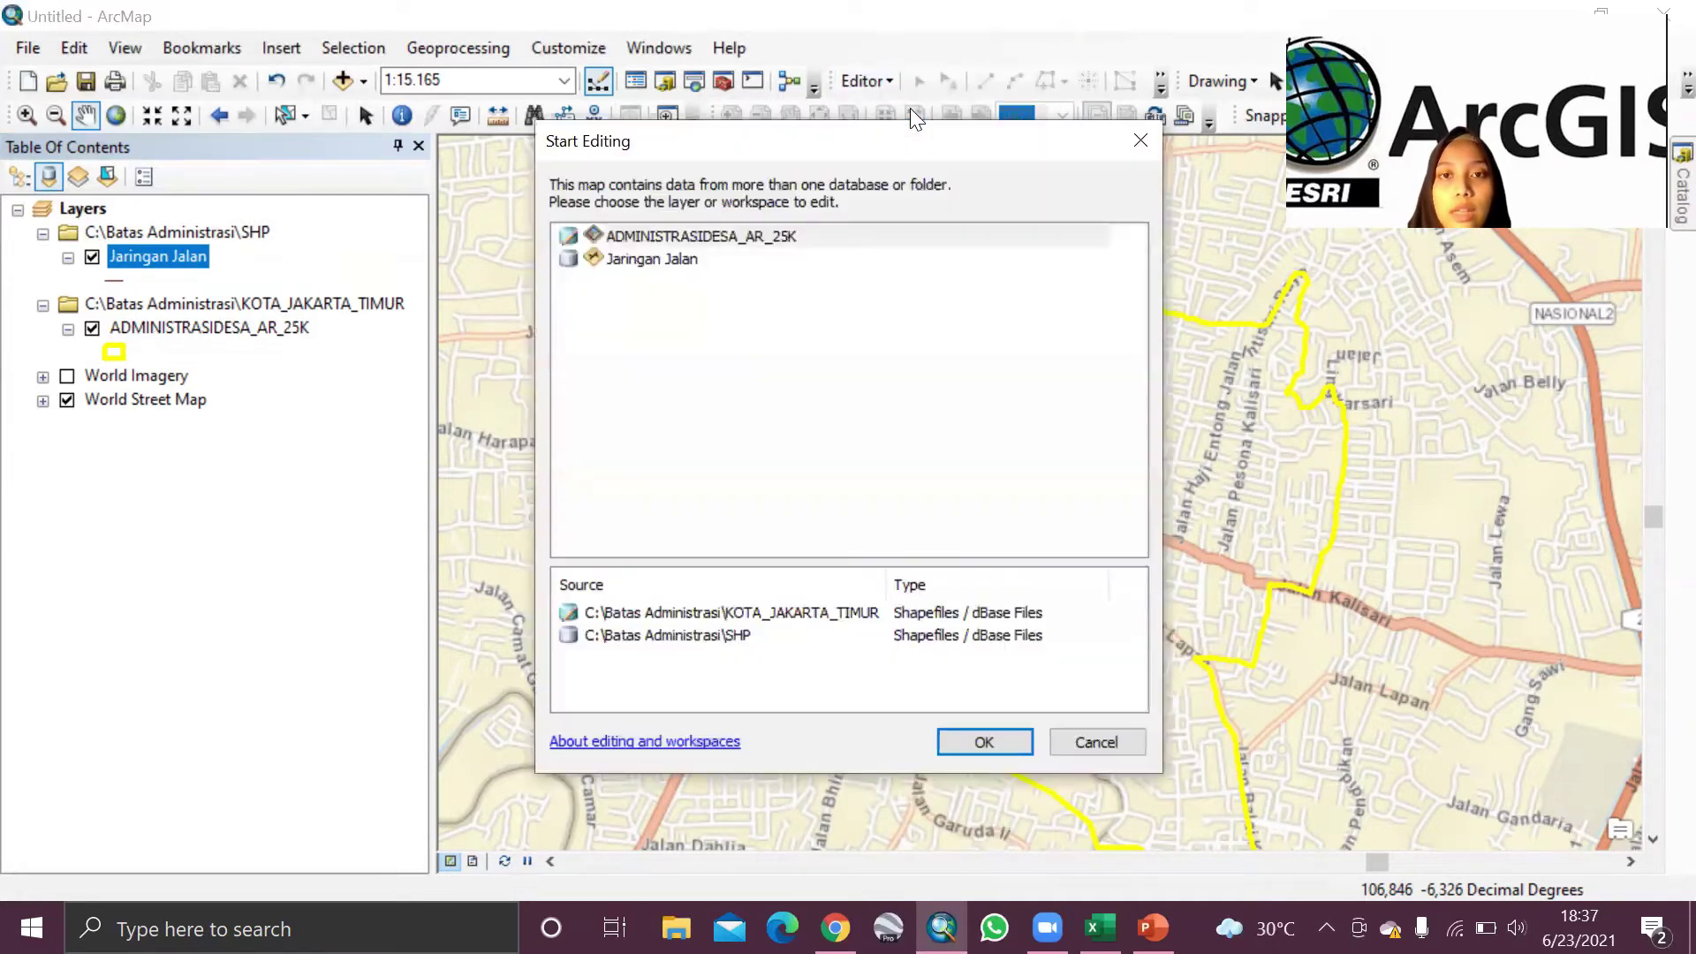
click(658, 258)
click(956, 742)
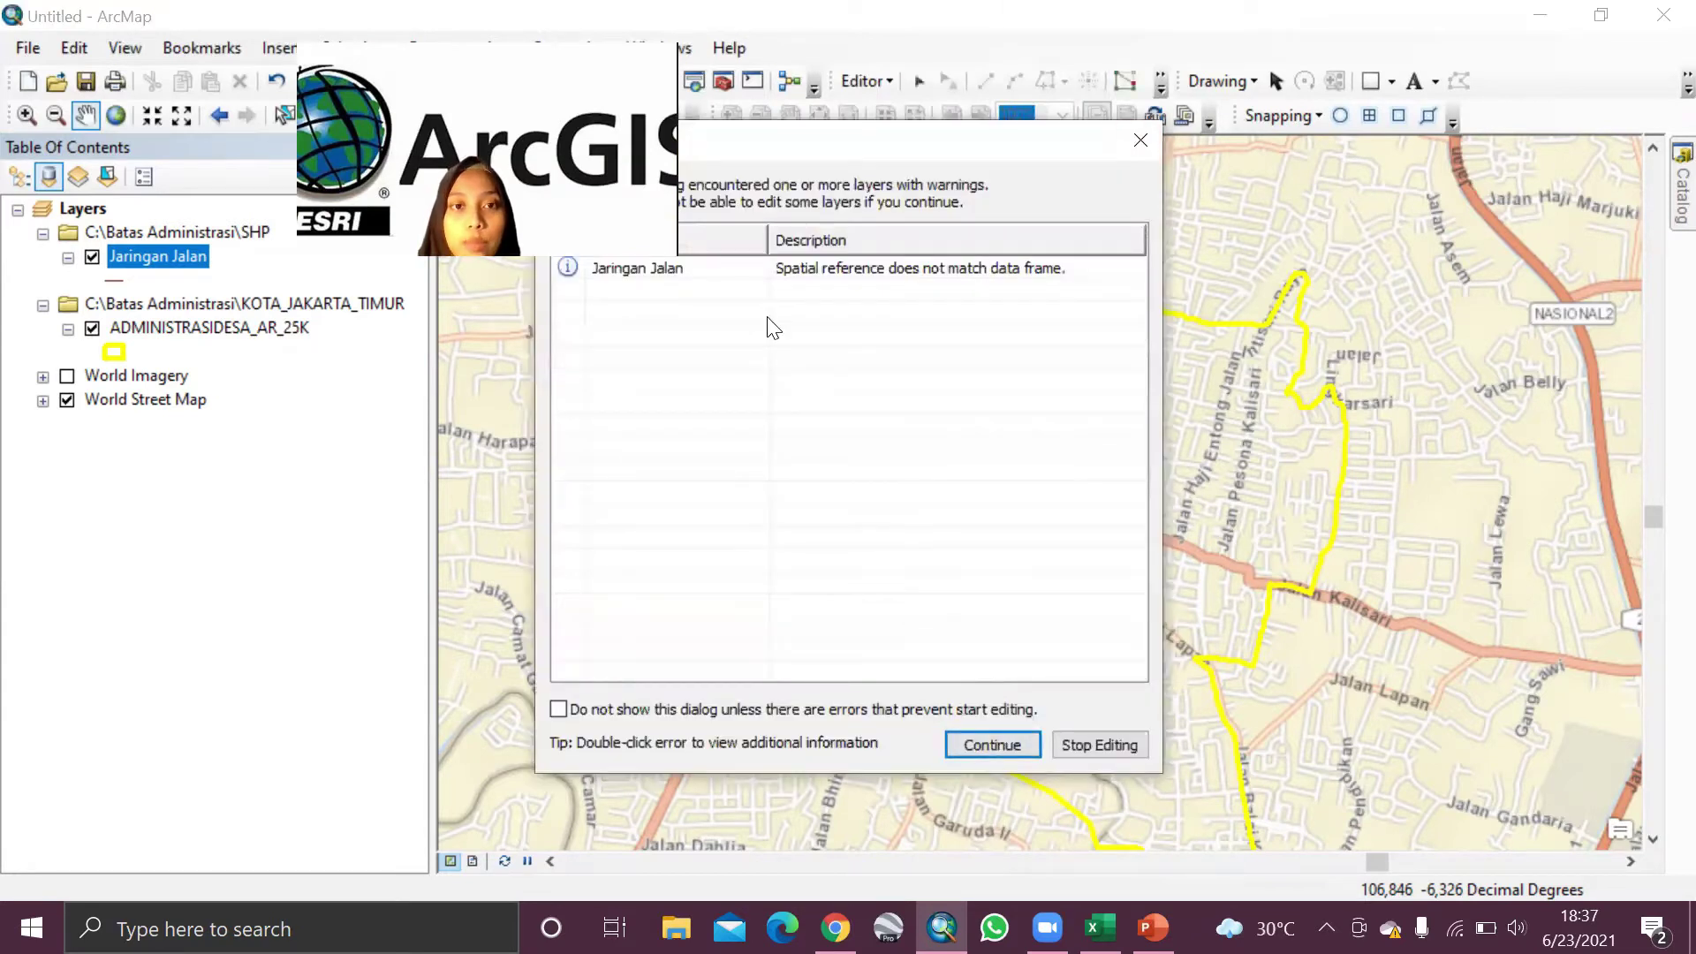
click(1022, 744)
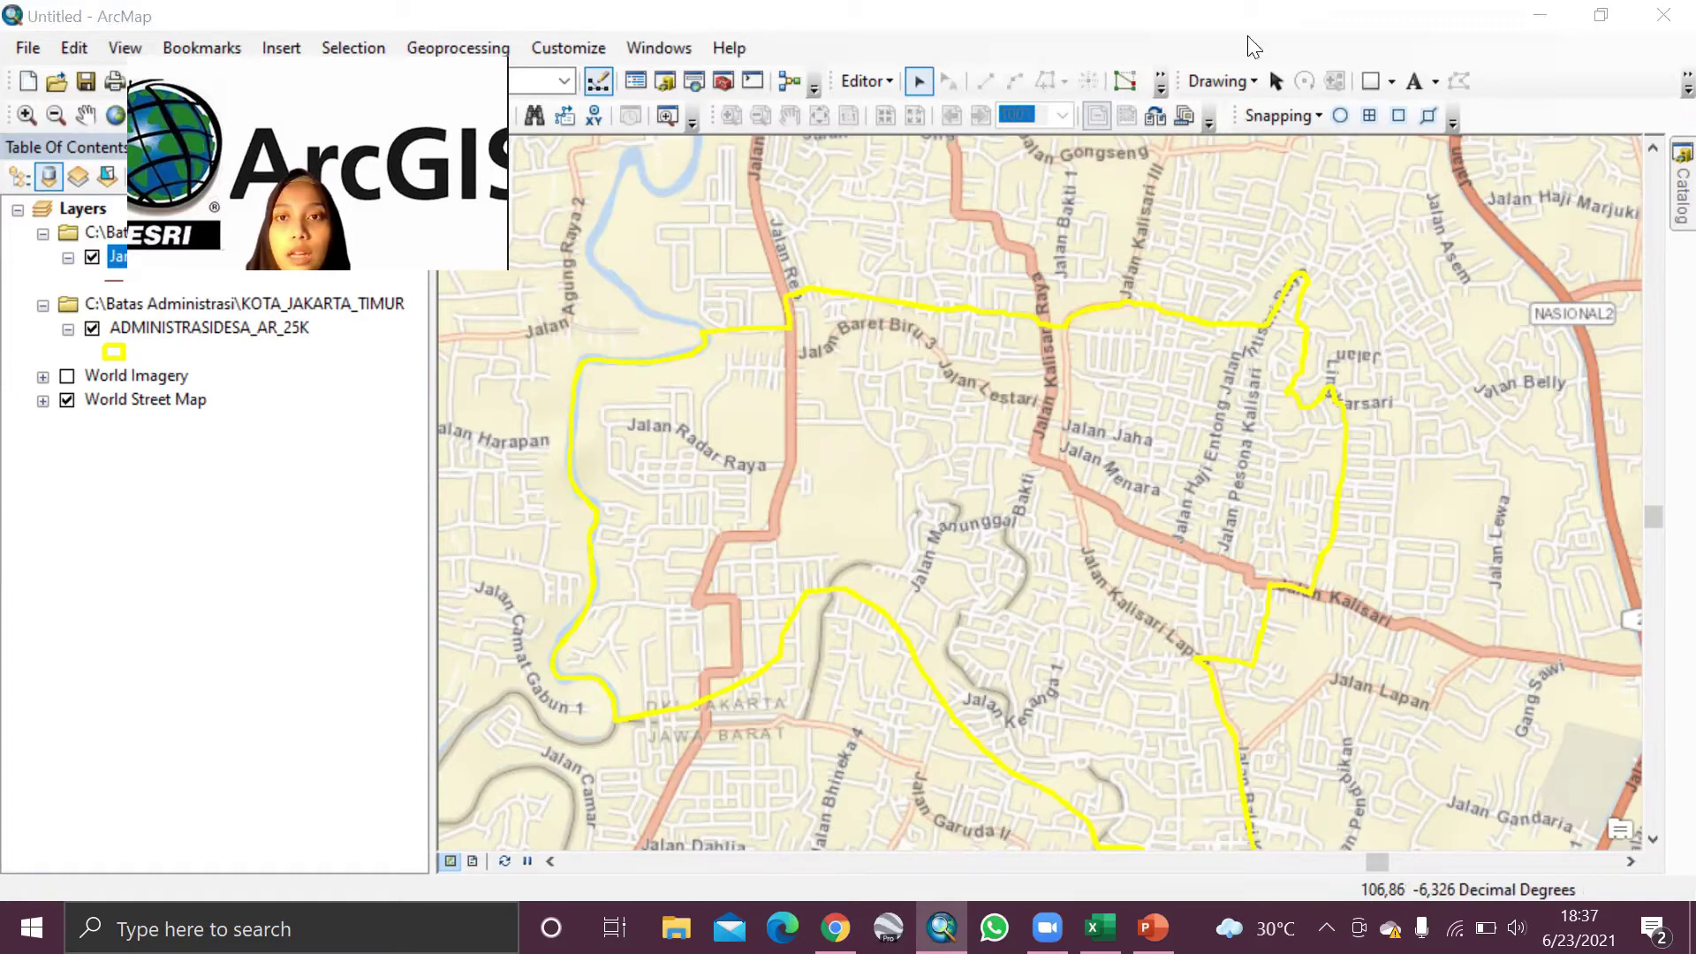
click(1158, 80)
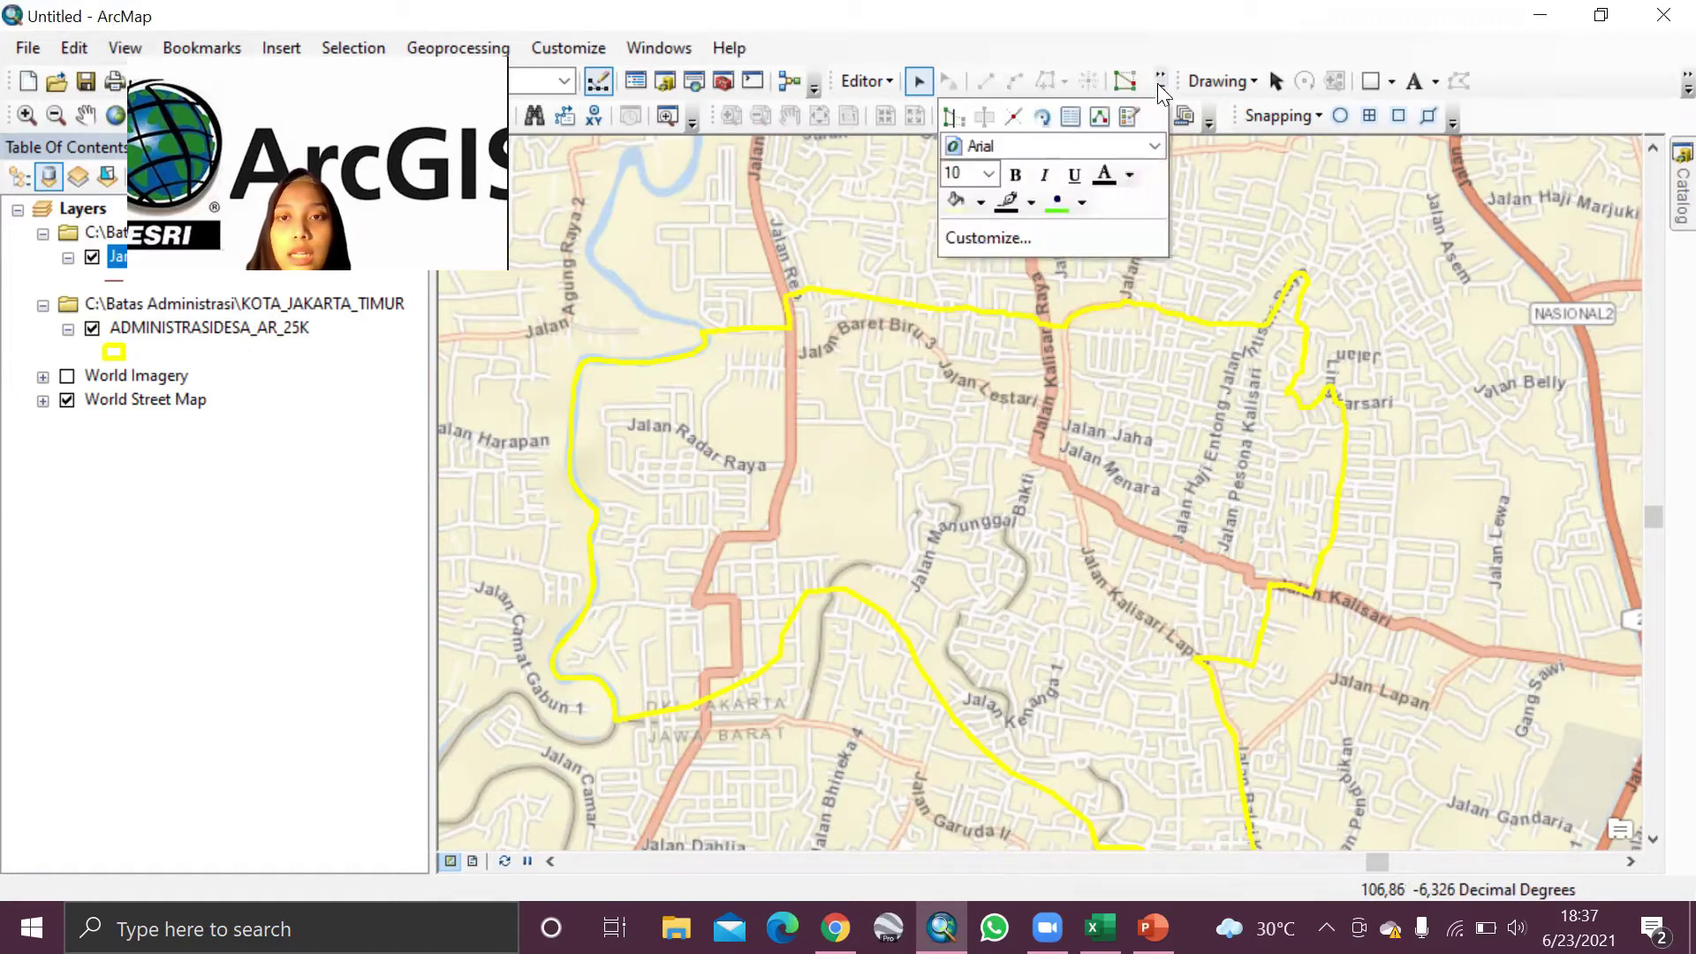
click(1158, 83)
click(1688, 84)
click(1221, 80)
click(1166, 75)
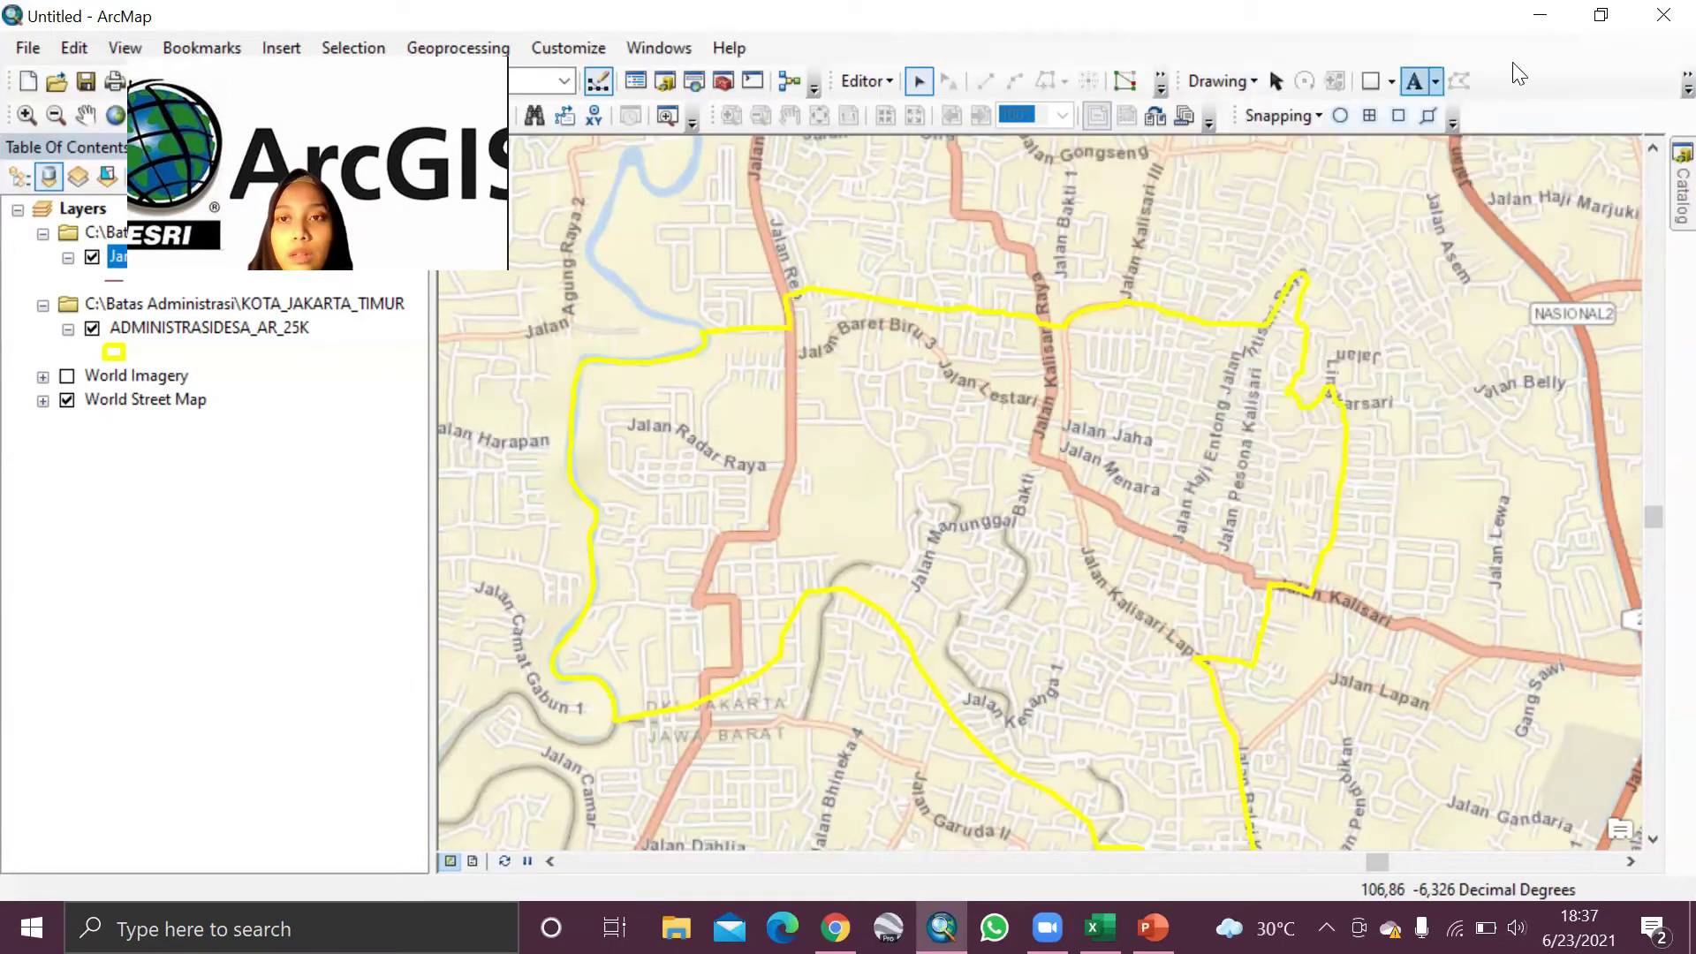
Step: Hide the Draw toolbar to reveal the full Editor tools, and choose the Jaringan Jalan feature template with the Line construction tool
right_click(1513, 82)
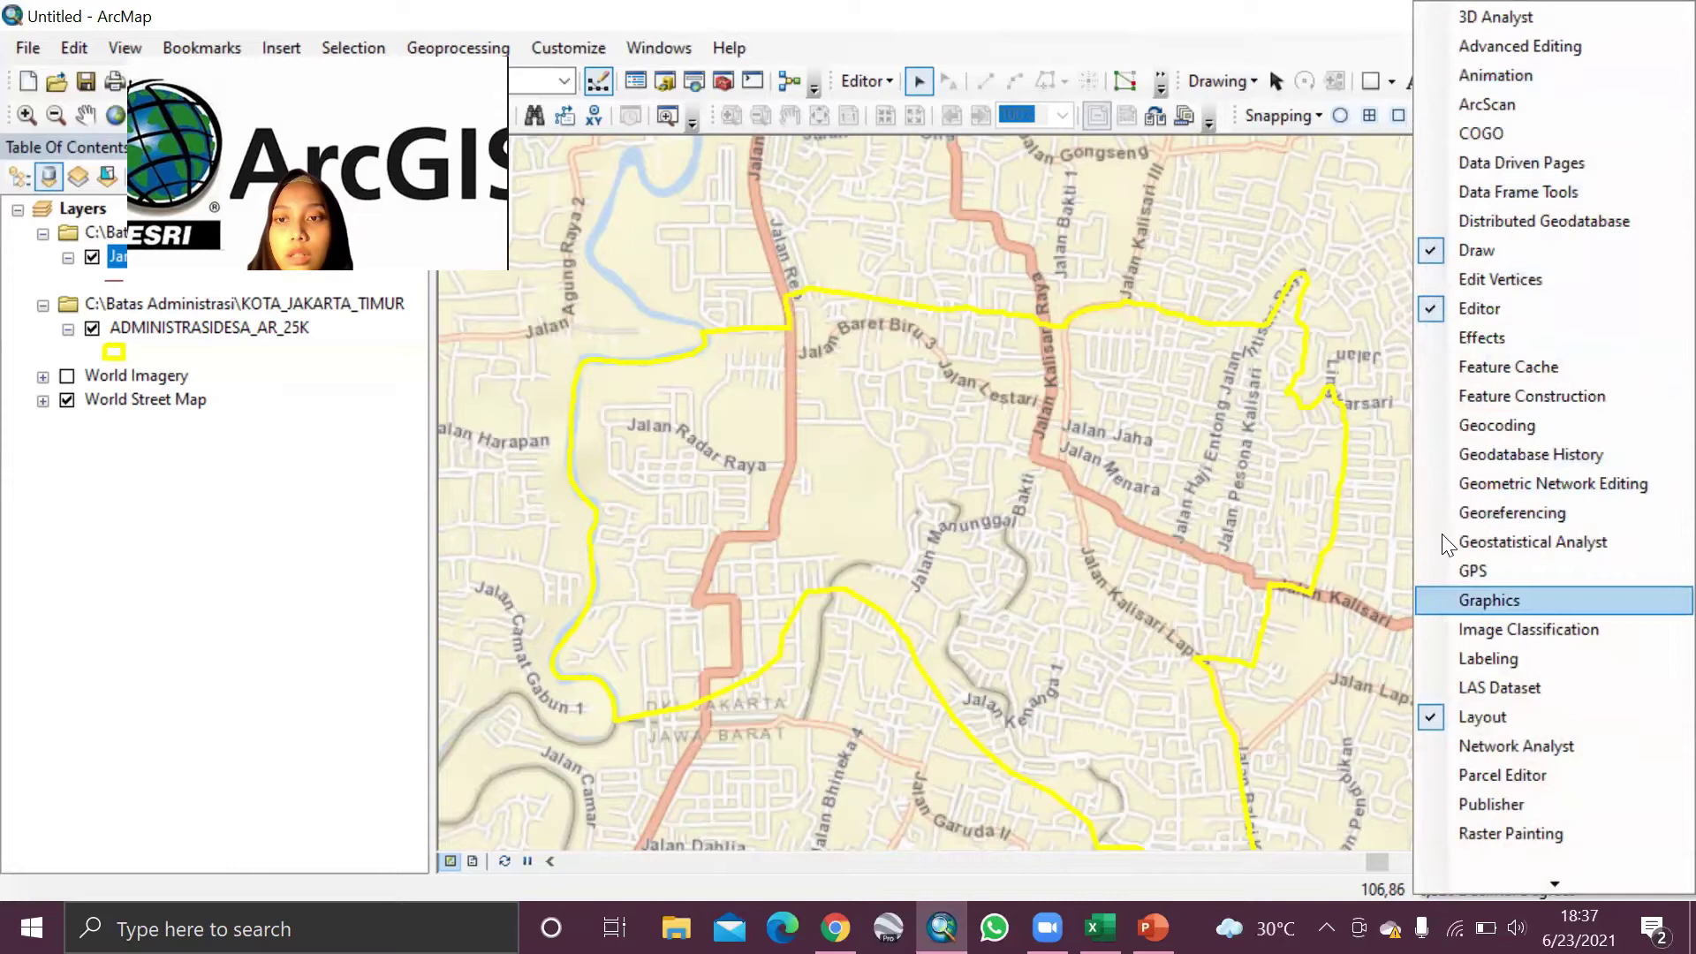
click(1442, 255)
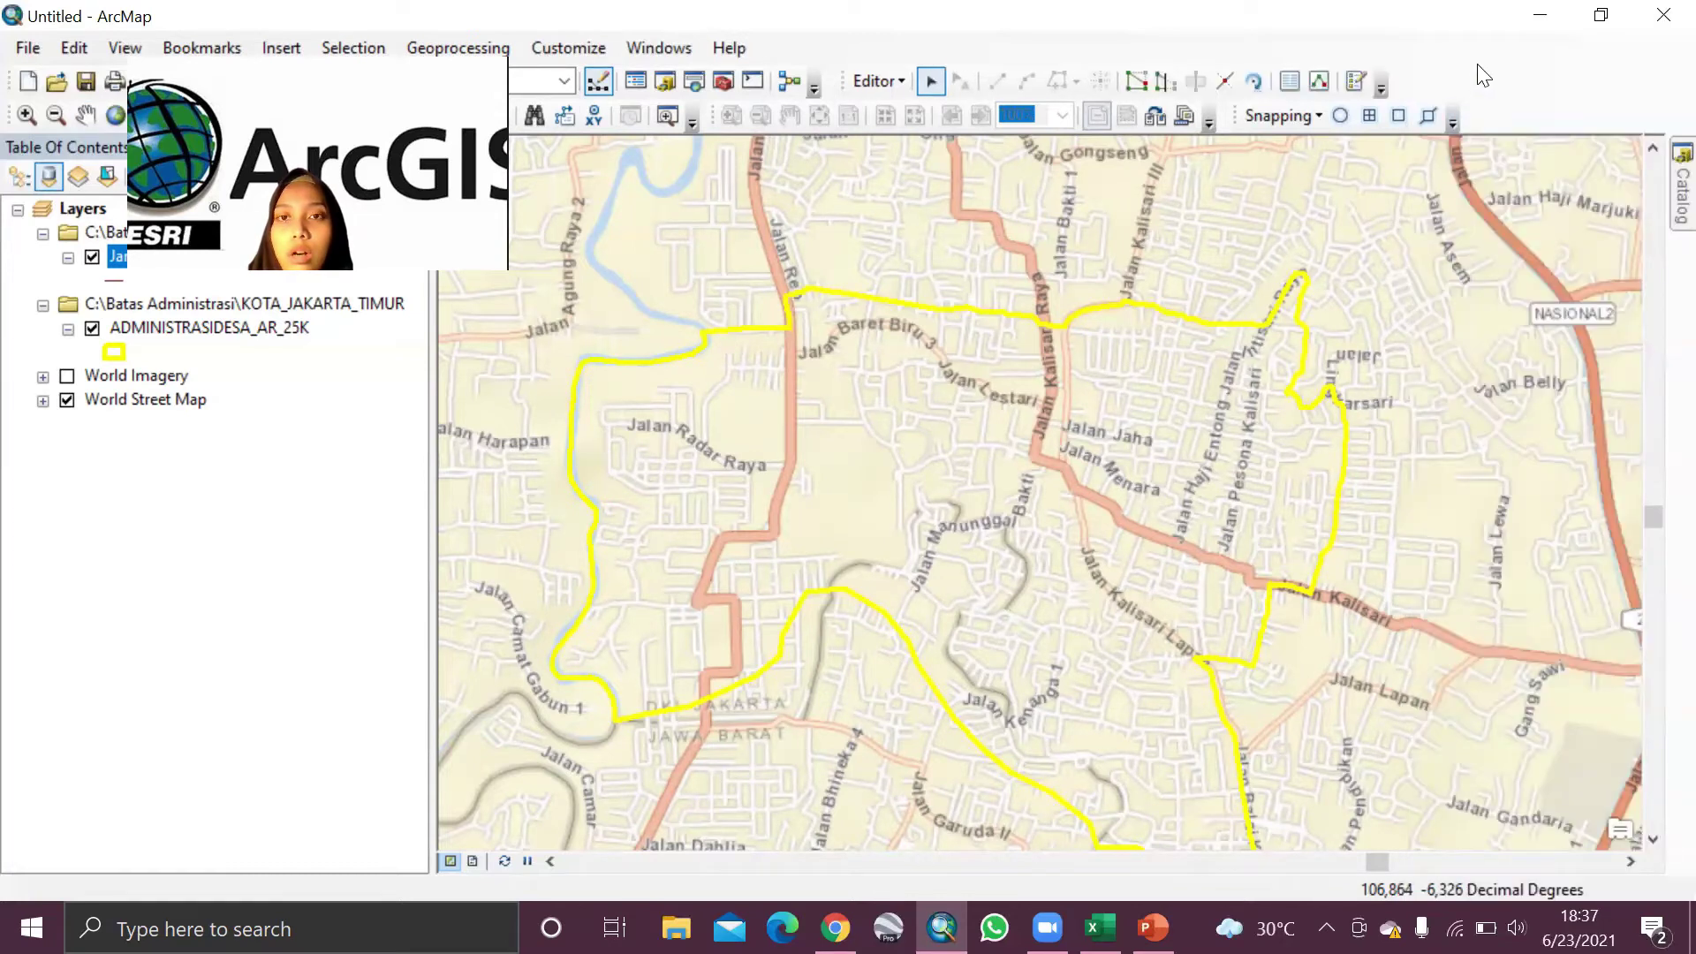
click(1357, 81)
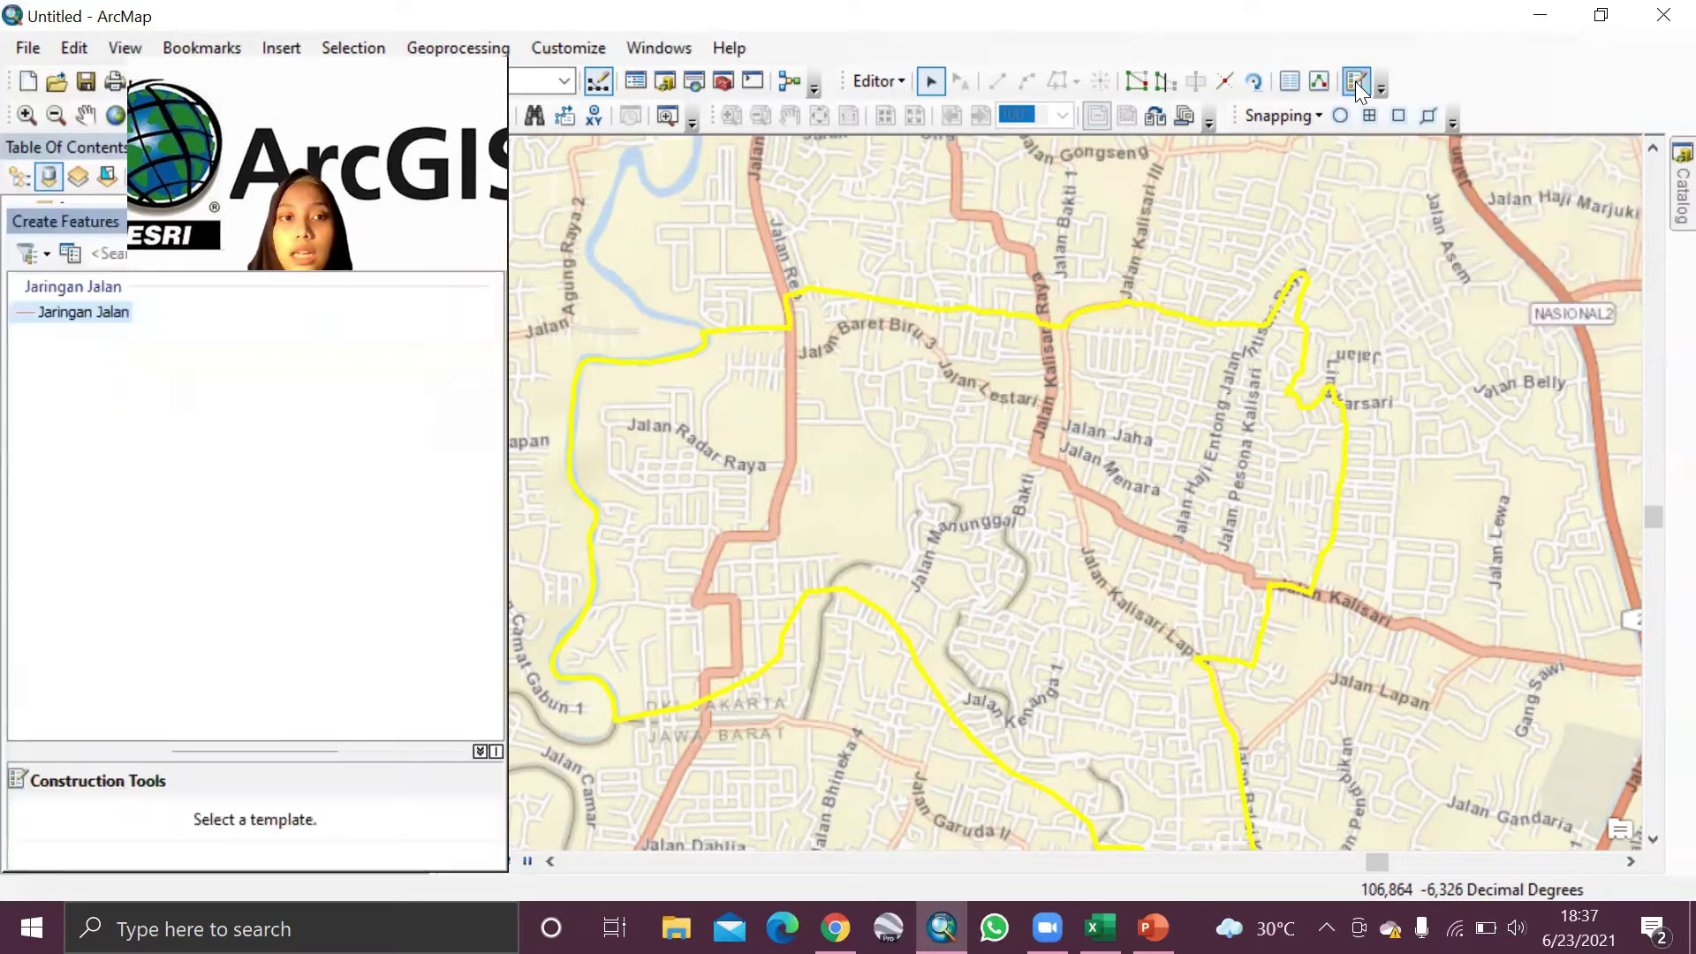
click(39, 308)
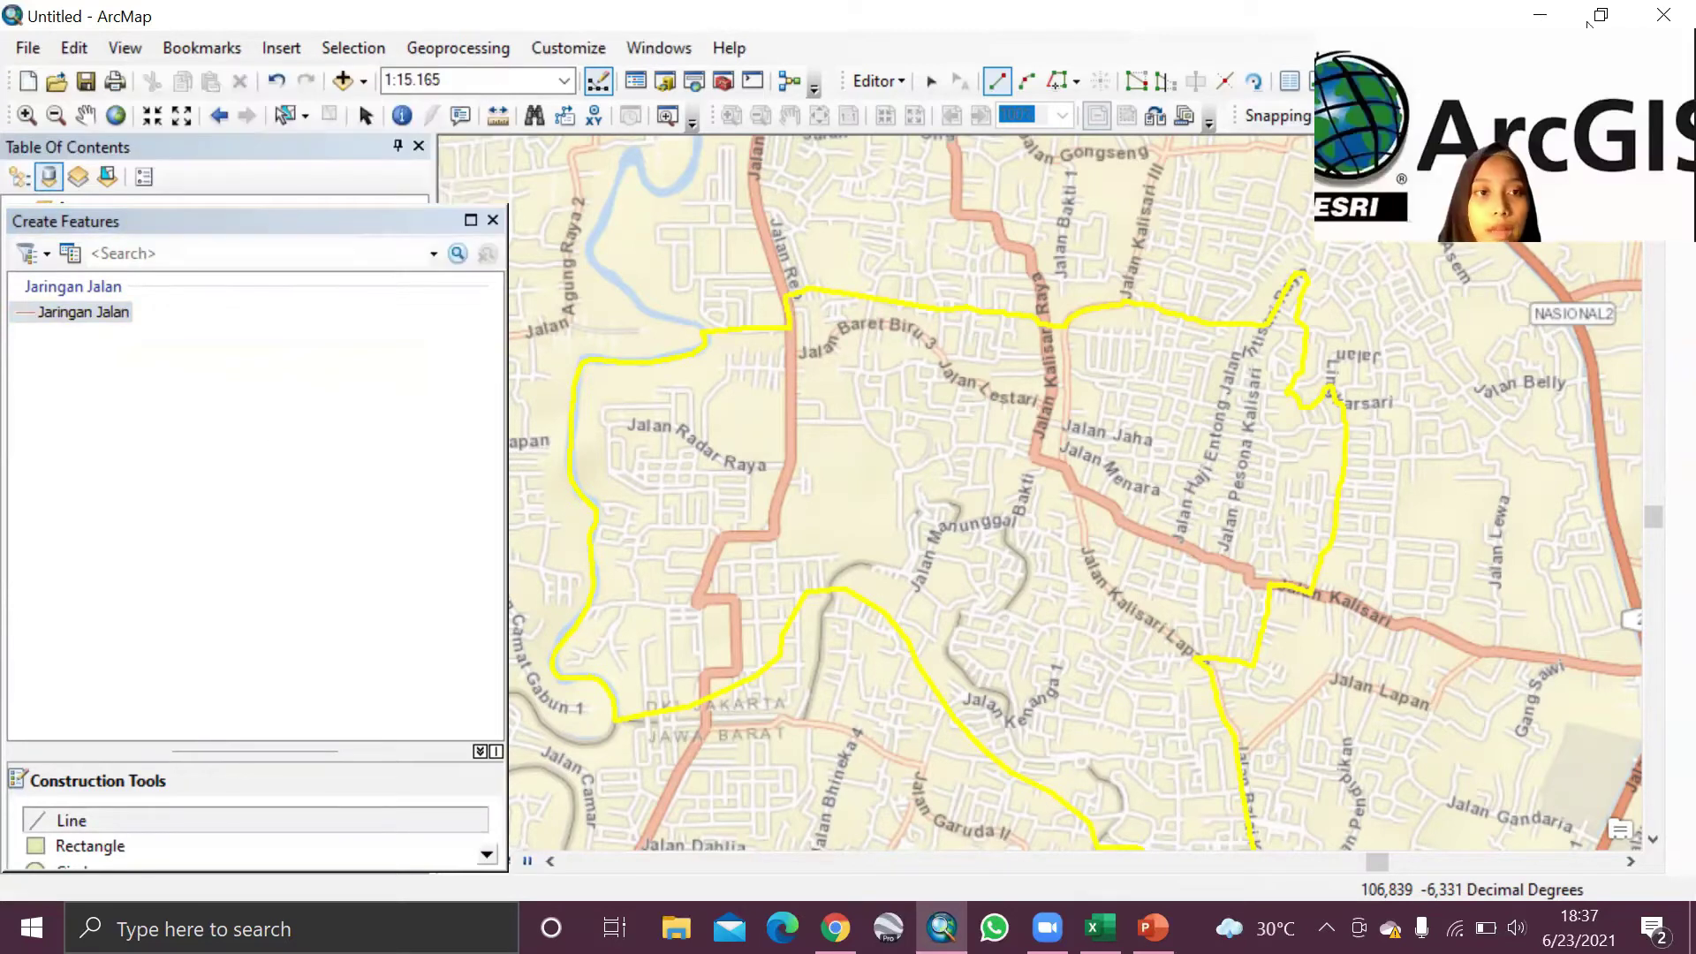
click(492, 221)
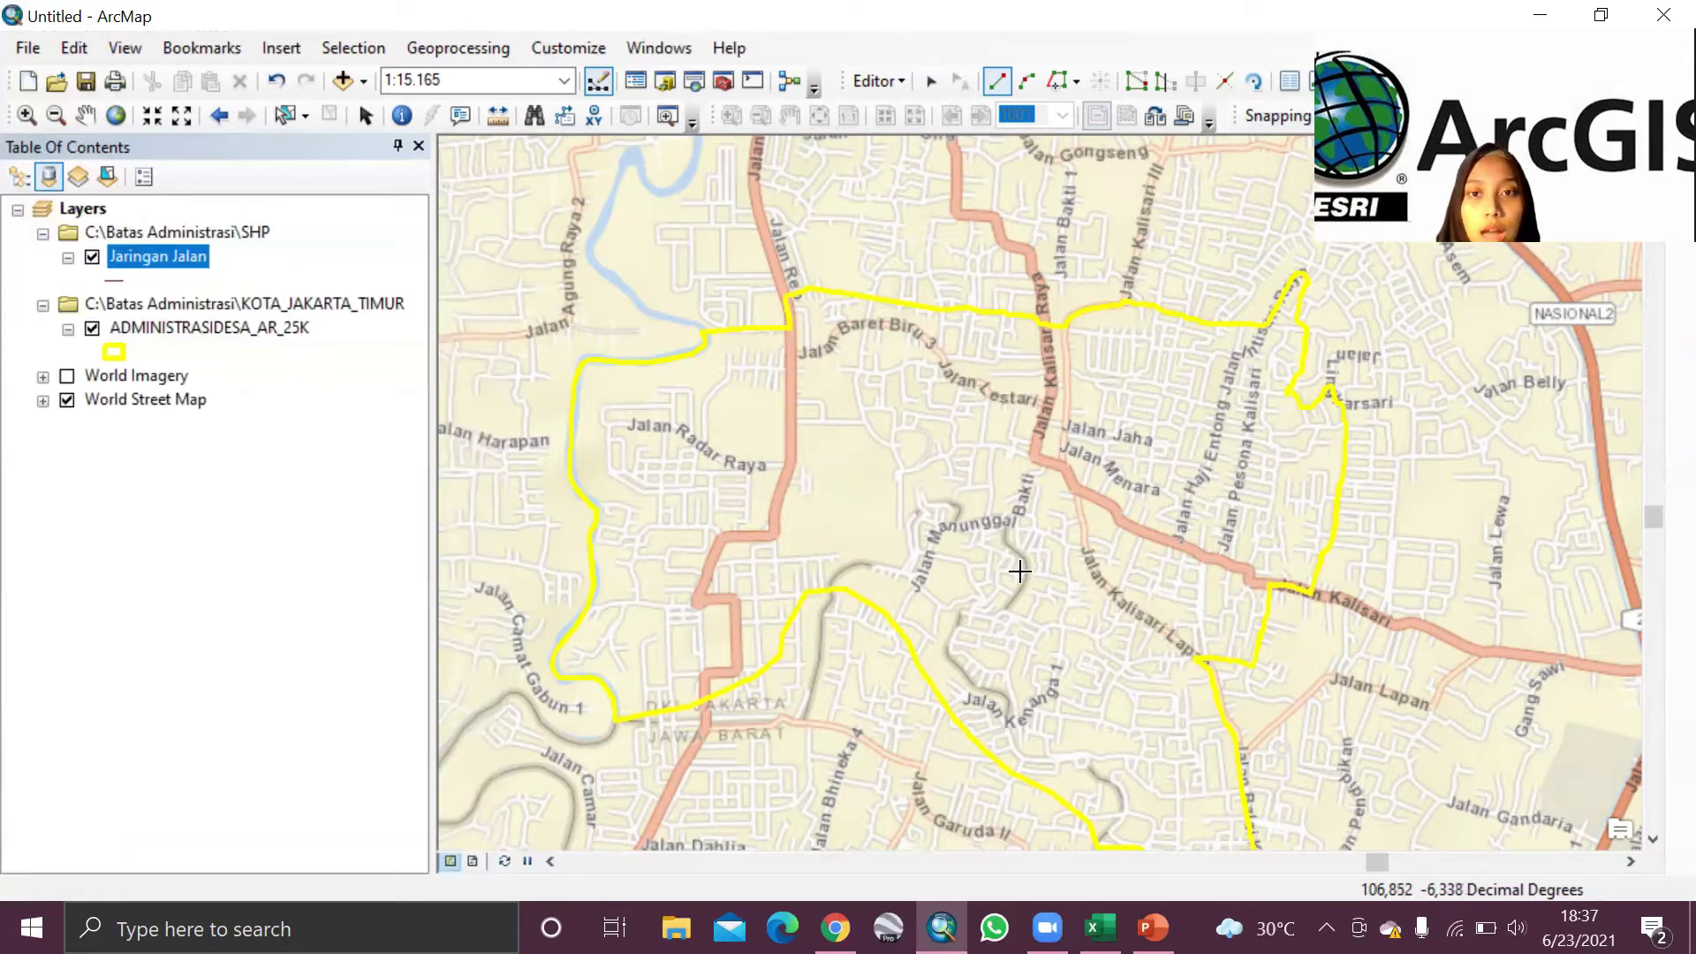
Step: Digitize a road line from the western main road along Jalan Baret Biru 3 and Jalan Lestari to Jalan Kalisari Raya
click(799, 353)
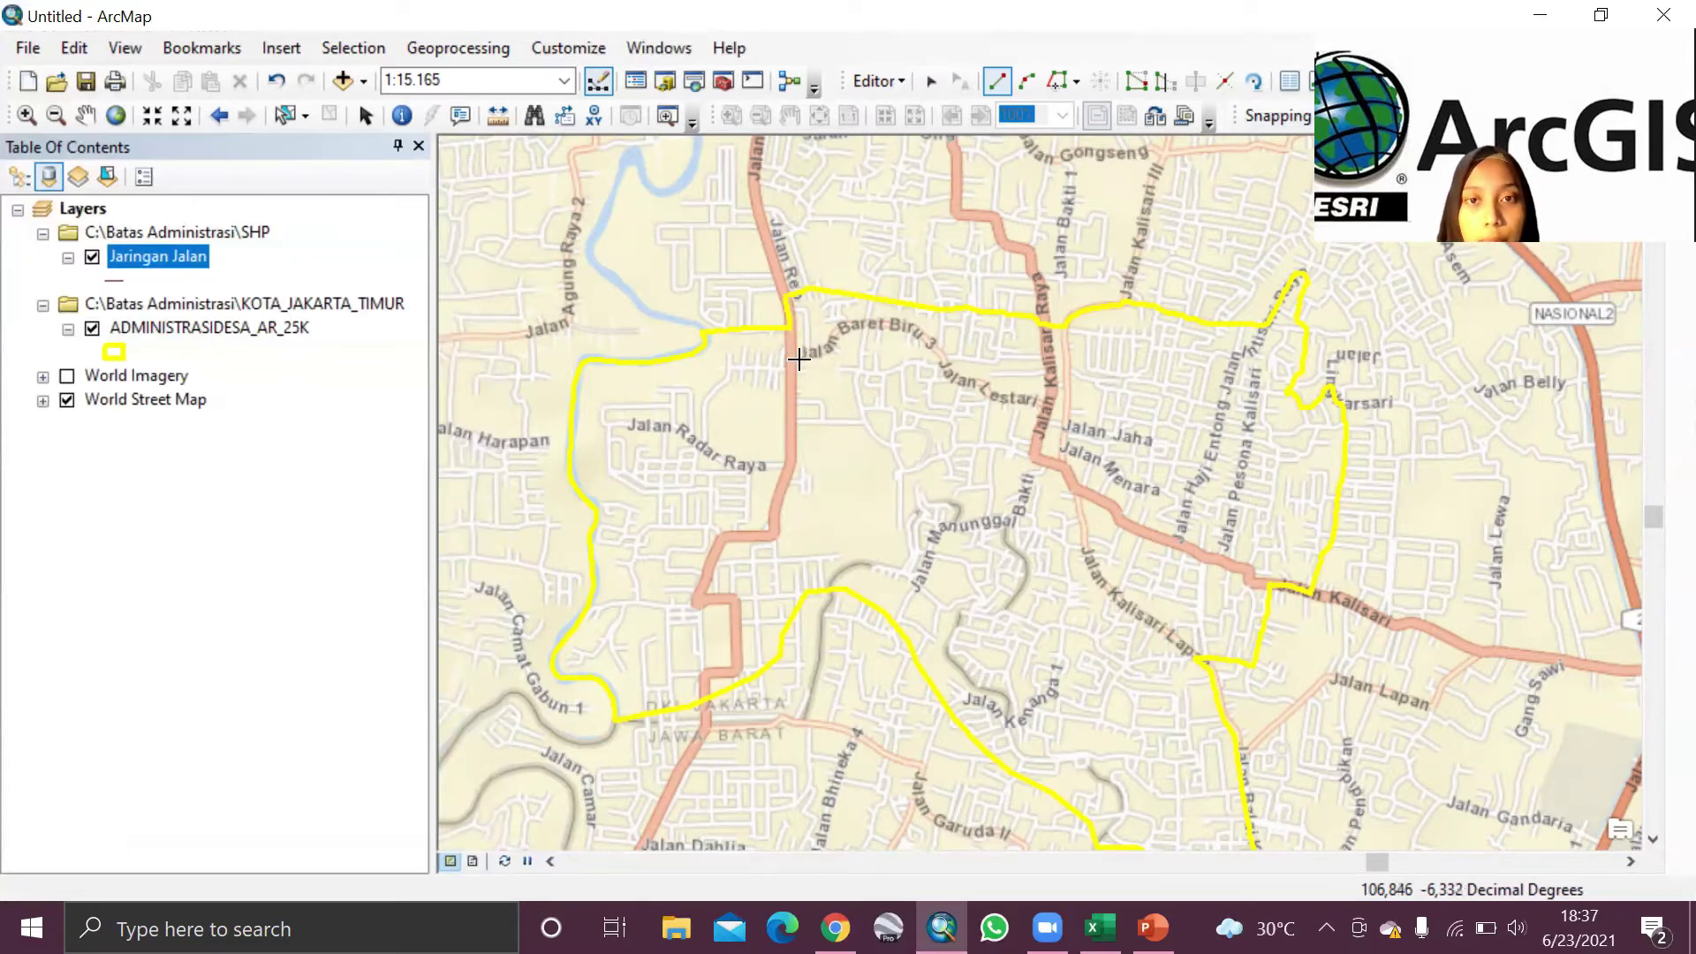
click(823, 353)
click(836, 334)
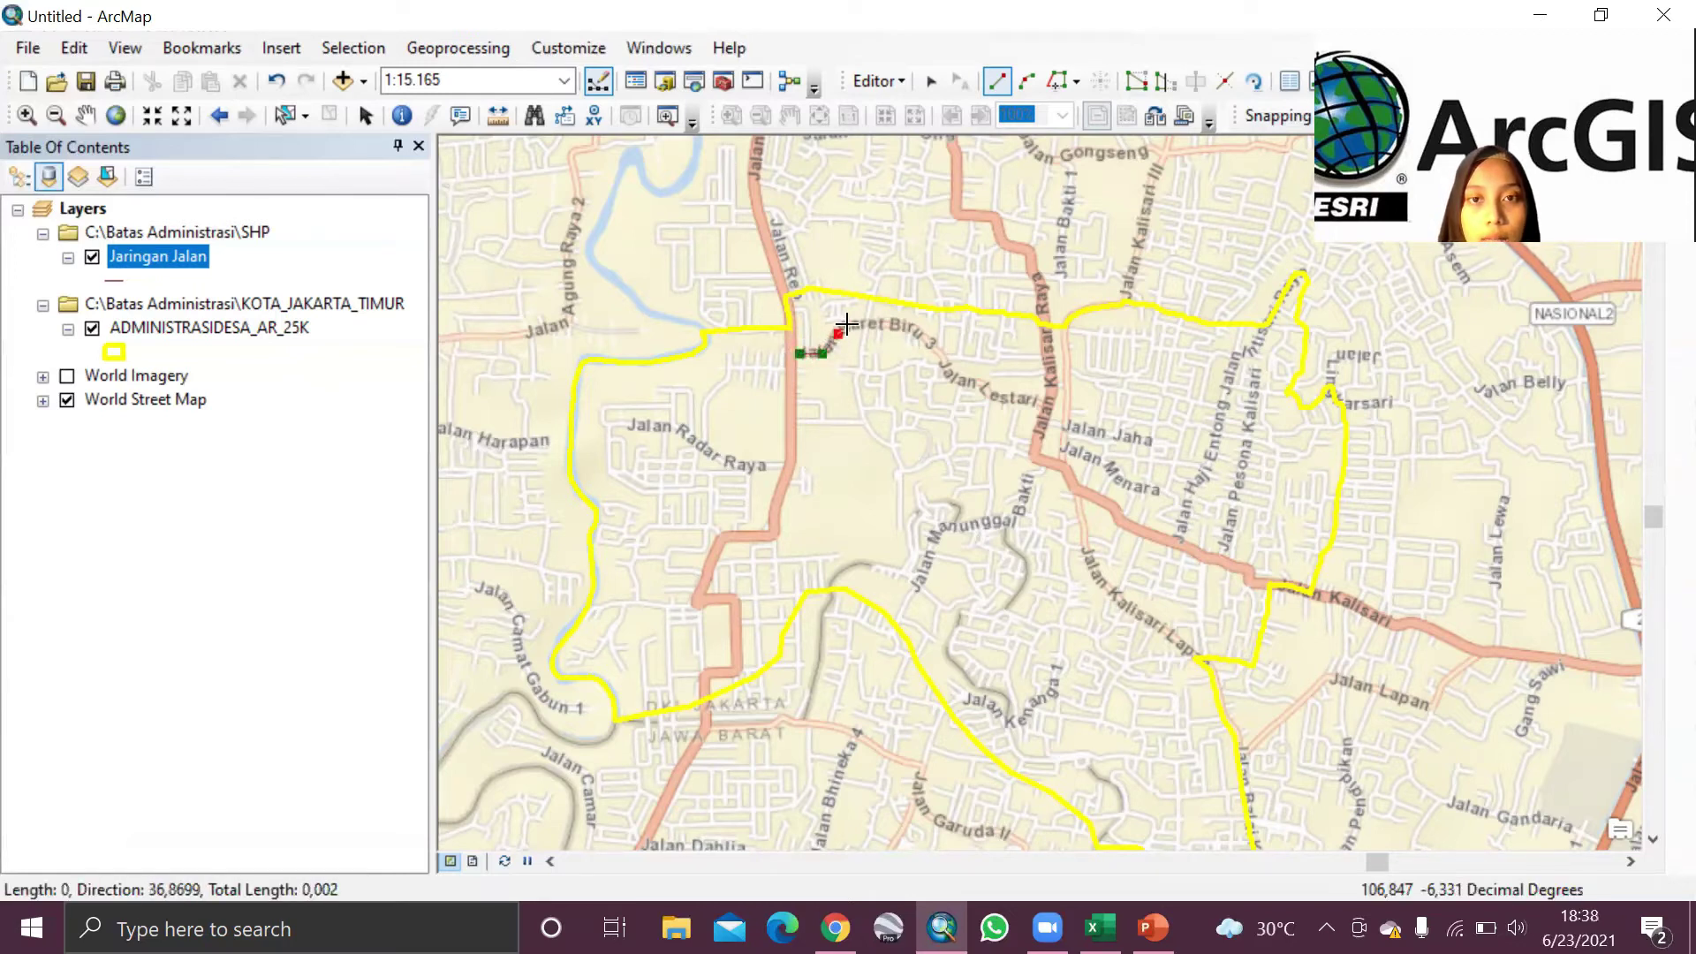
click(851, 323)
click(892, 324)
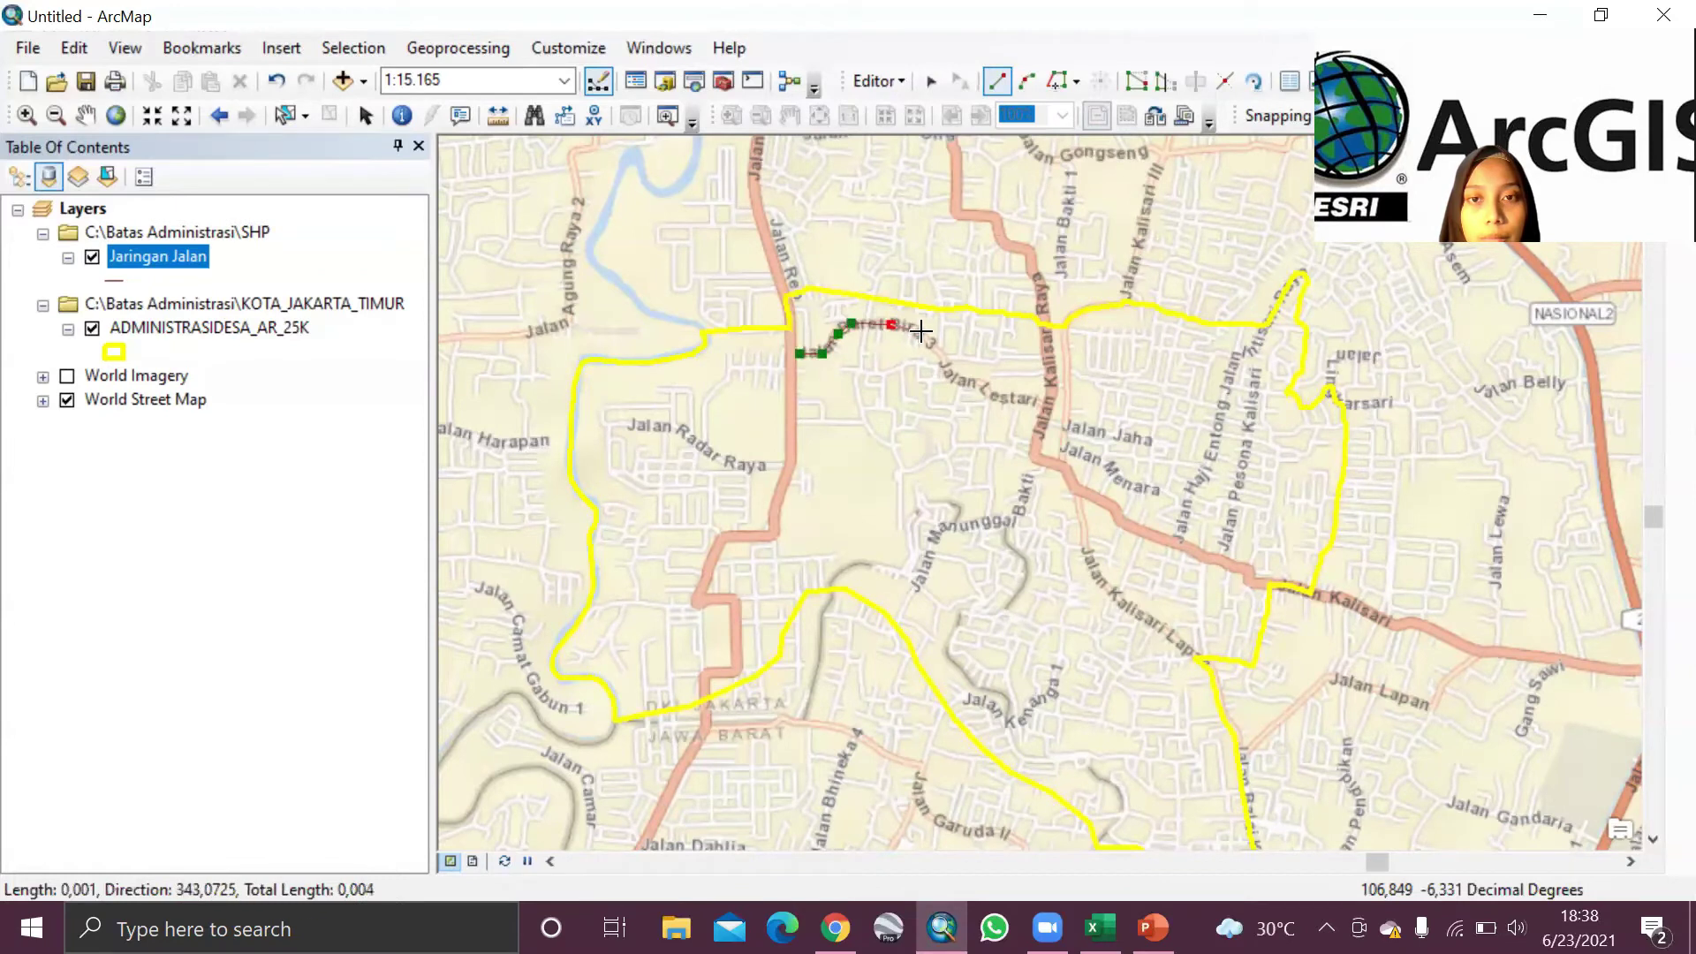
click(923, 332)
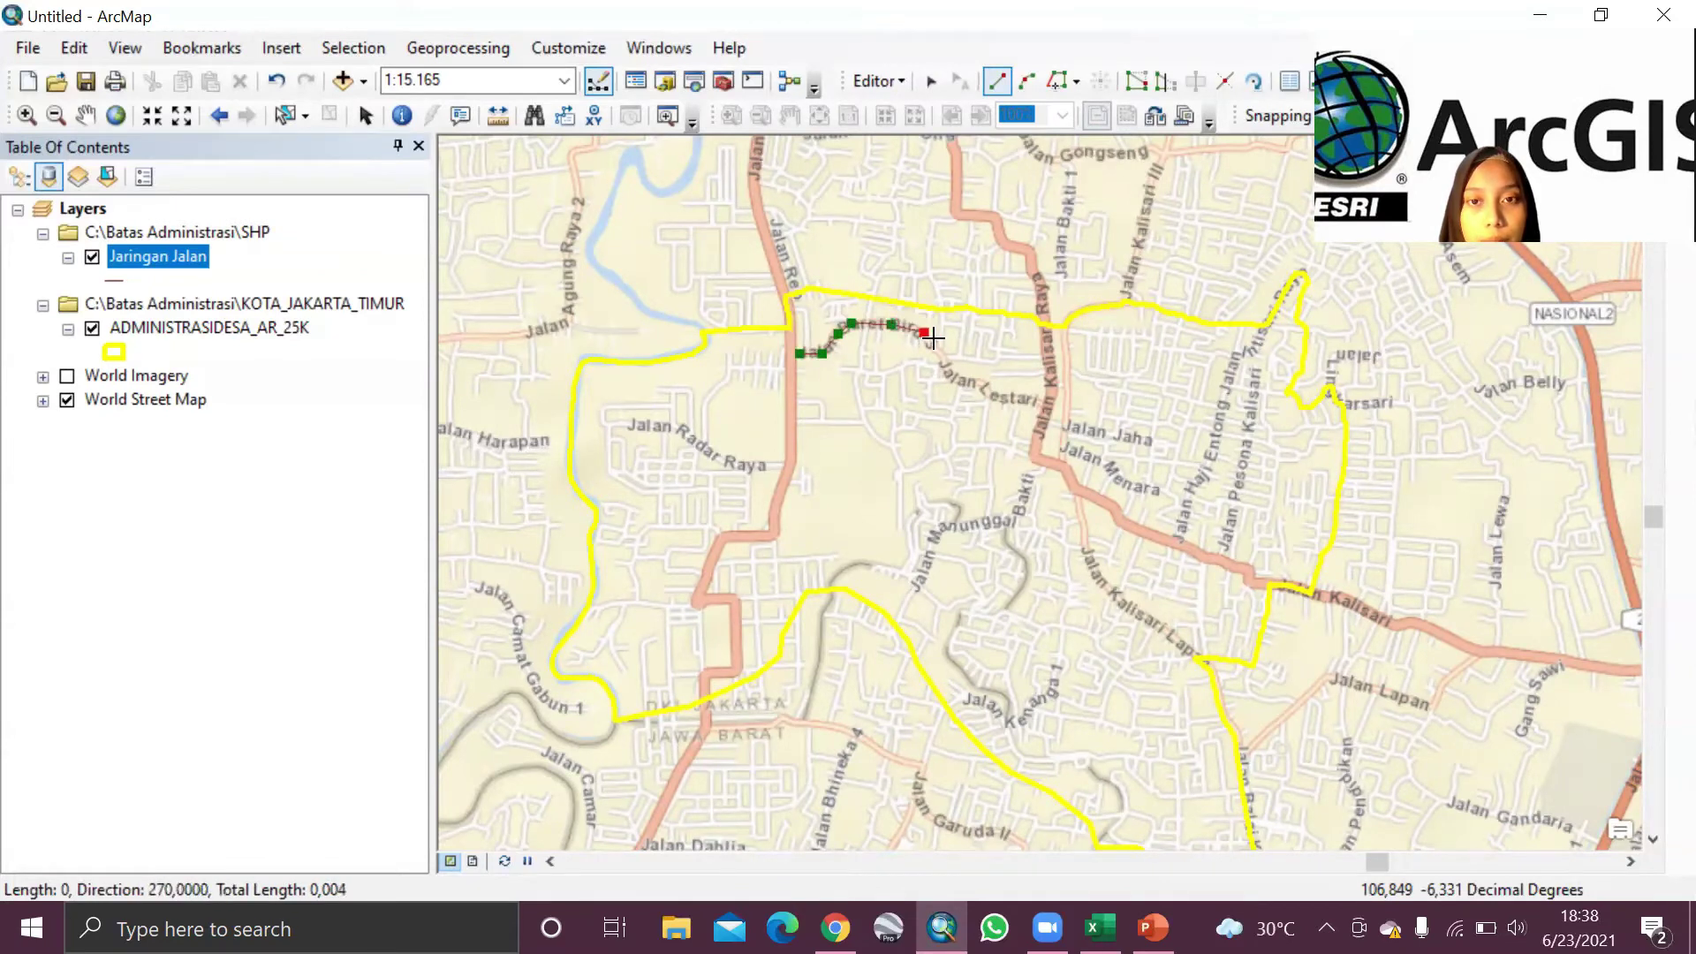
click(943, 355)
click(953, 374)
click(972, 382)
click(982, 383)
click(993, 395)
click(1019, 399)
click(1041, 402)
Step: Continue the line southeast along Jalan Kalisari Raya to the village's eastern boundary and finish the sketch
click(1042, 425)
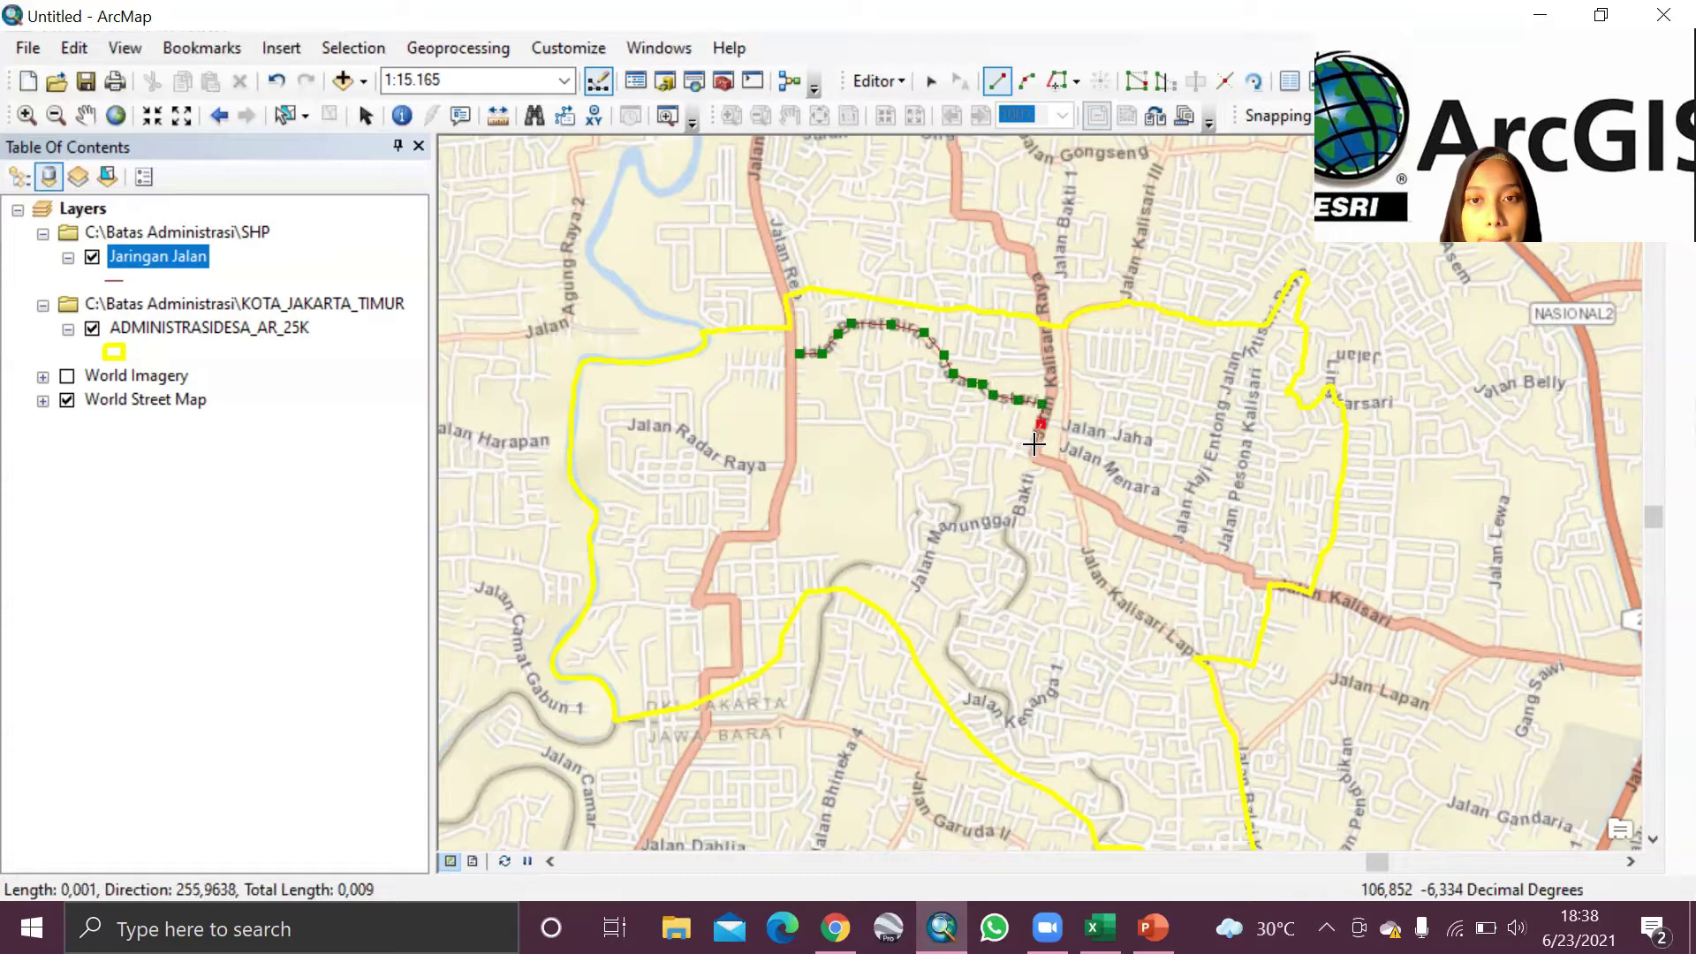
click(1036, 450)
click(1061, 466)
click(1078, 492)
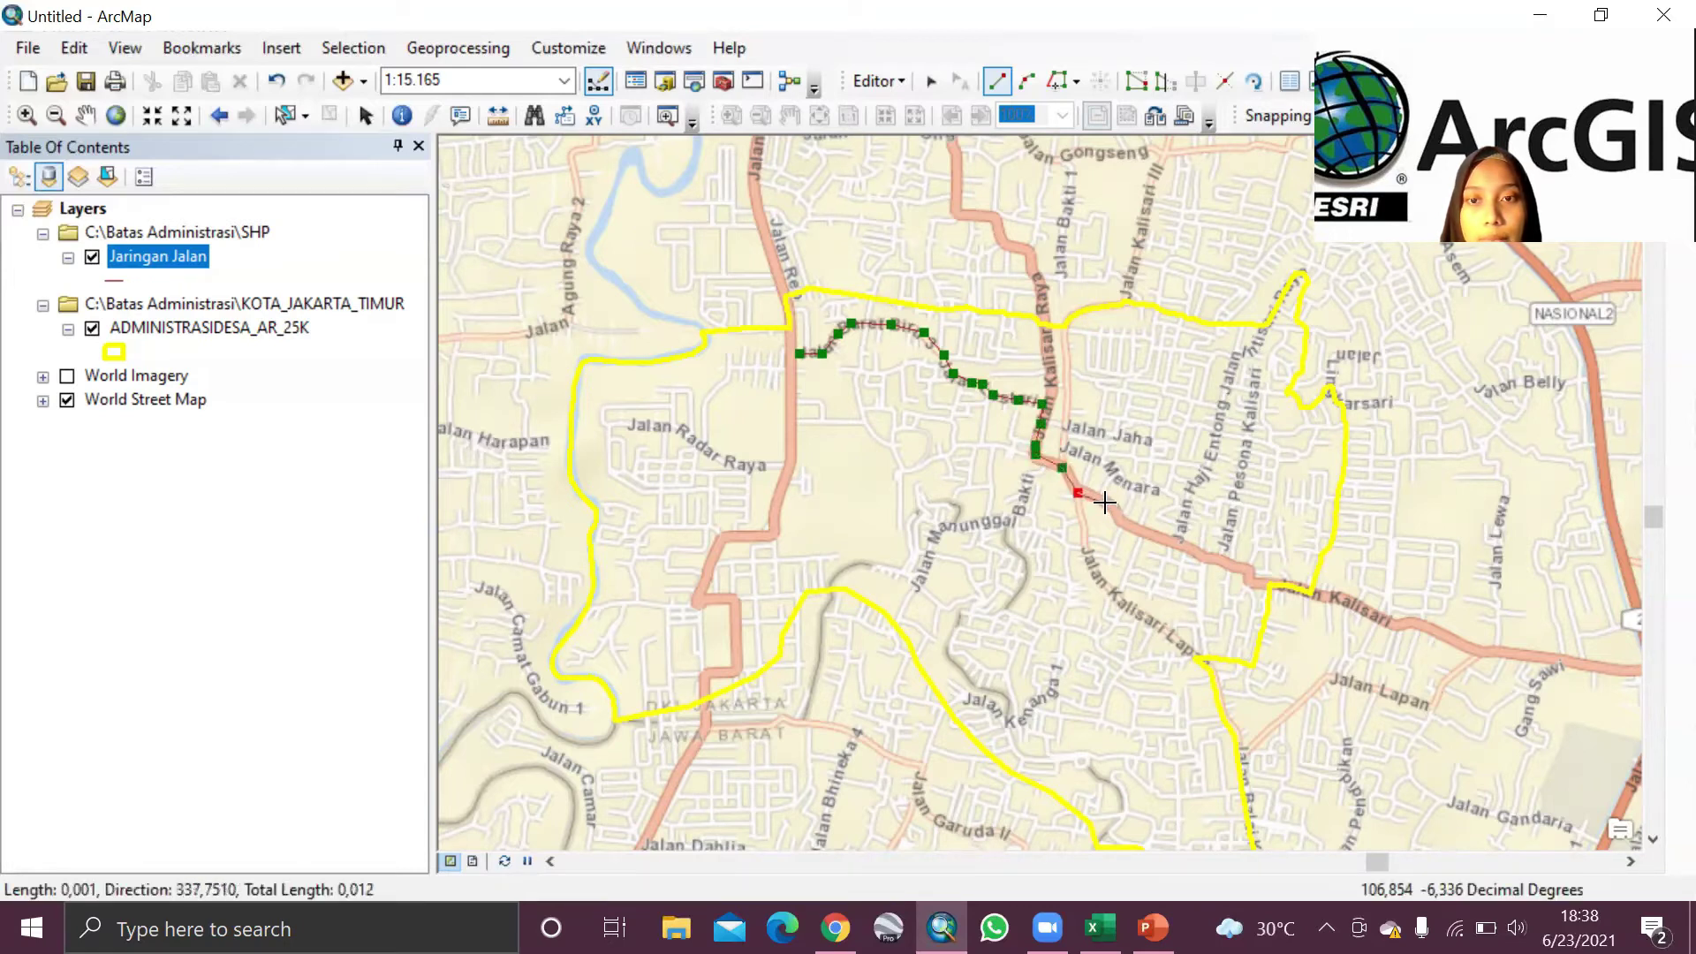
click(1105, 501)
click(1122, 524)
click(1222, 563)
click(1240, 567)
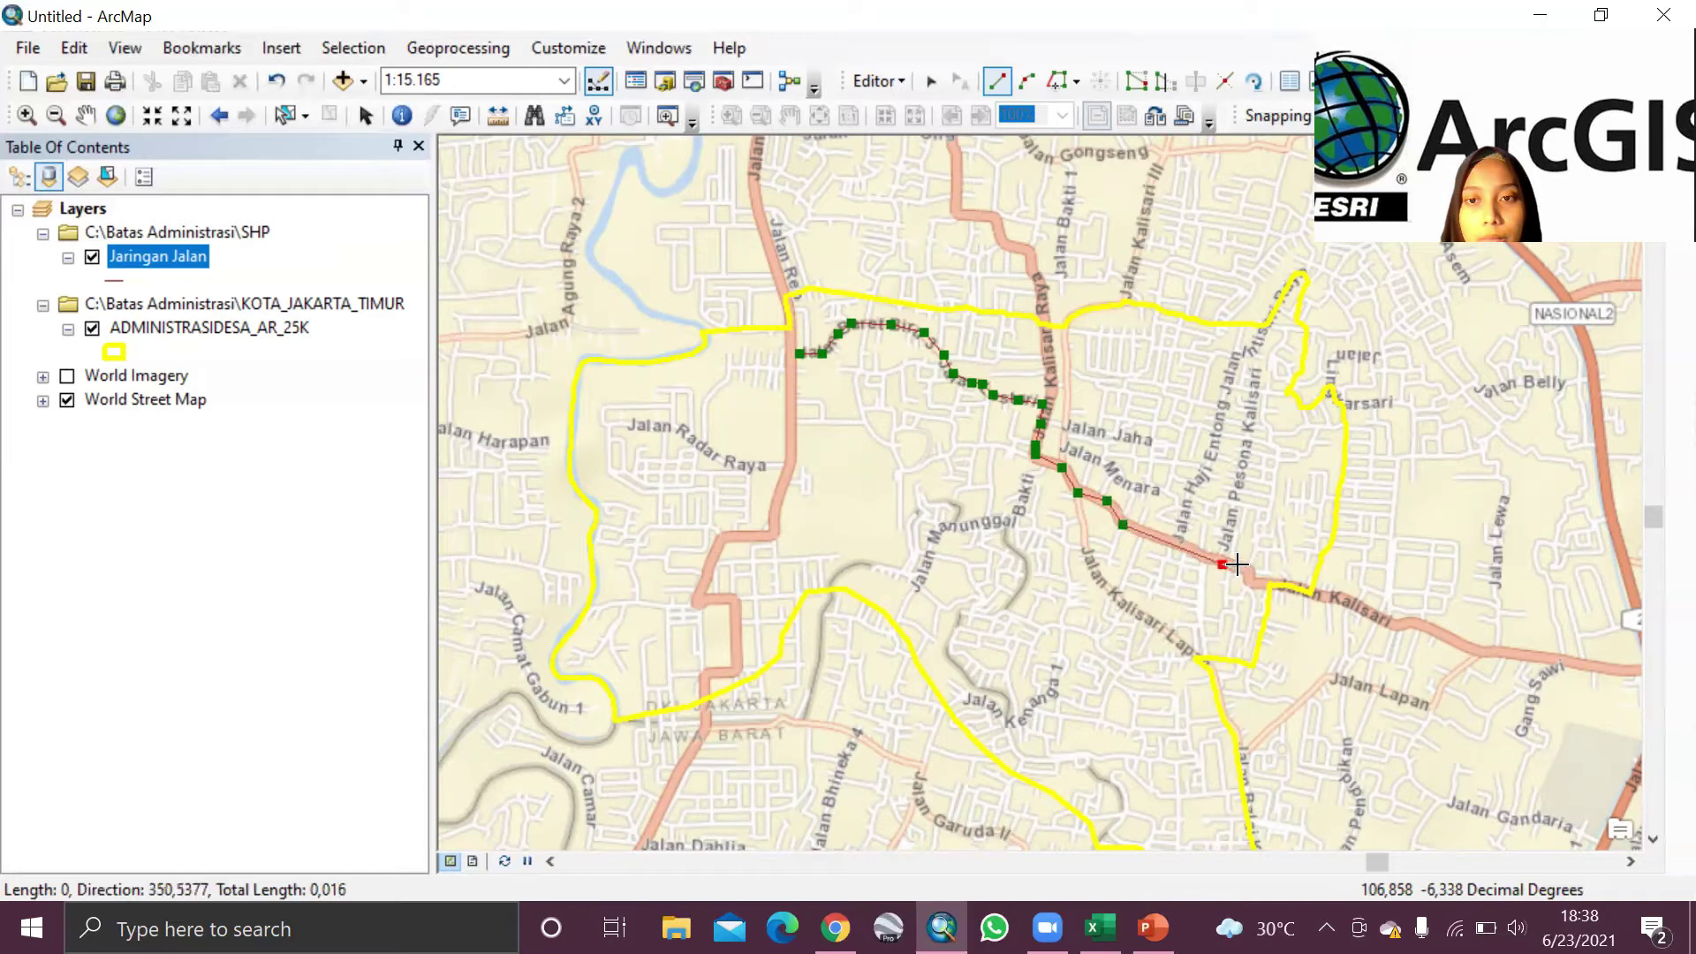
click(1251, 578)
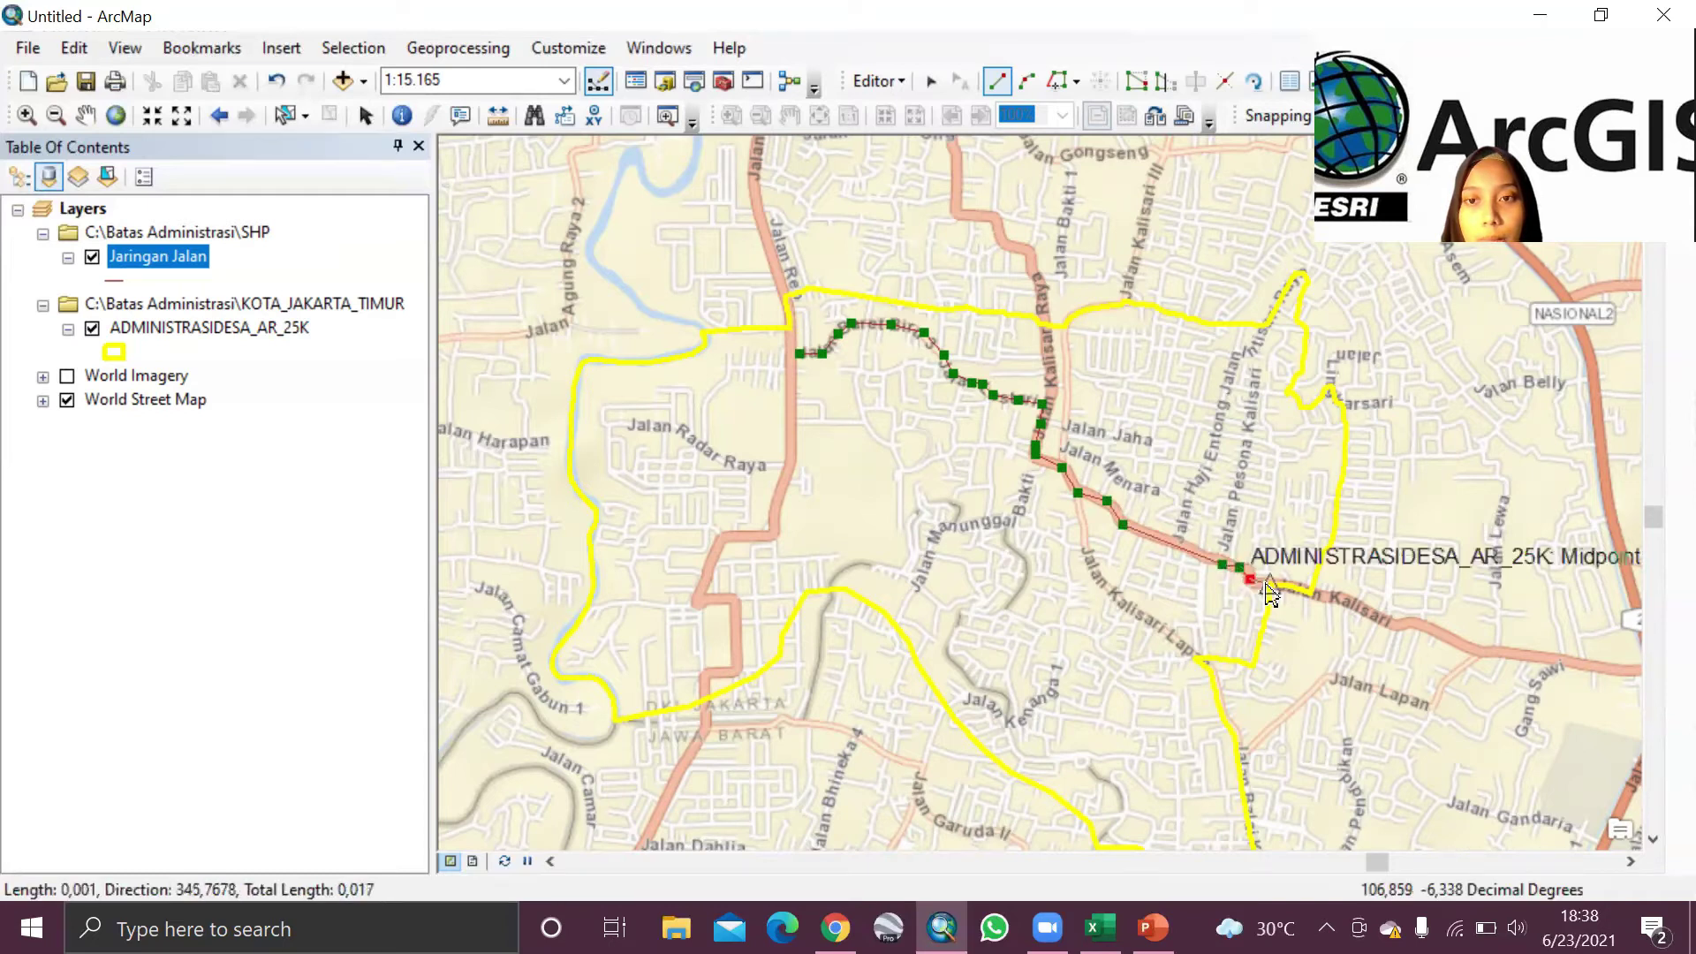
click(1263, 585)
right_click(1264, 584)
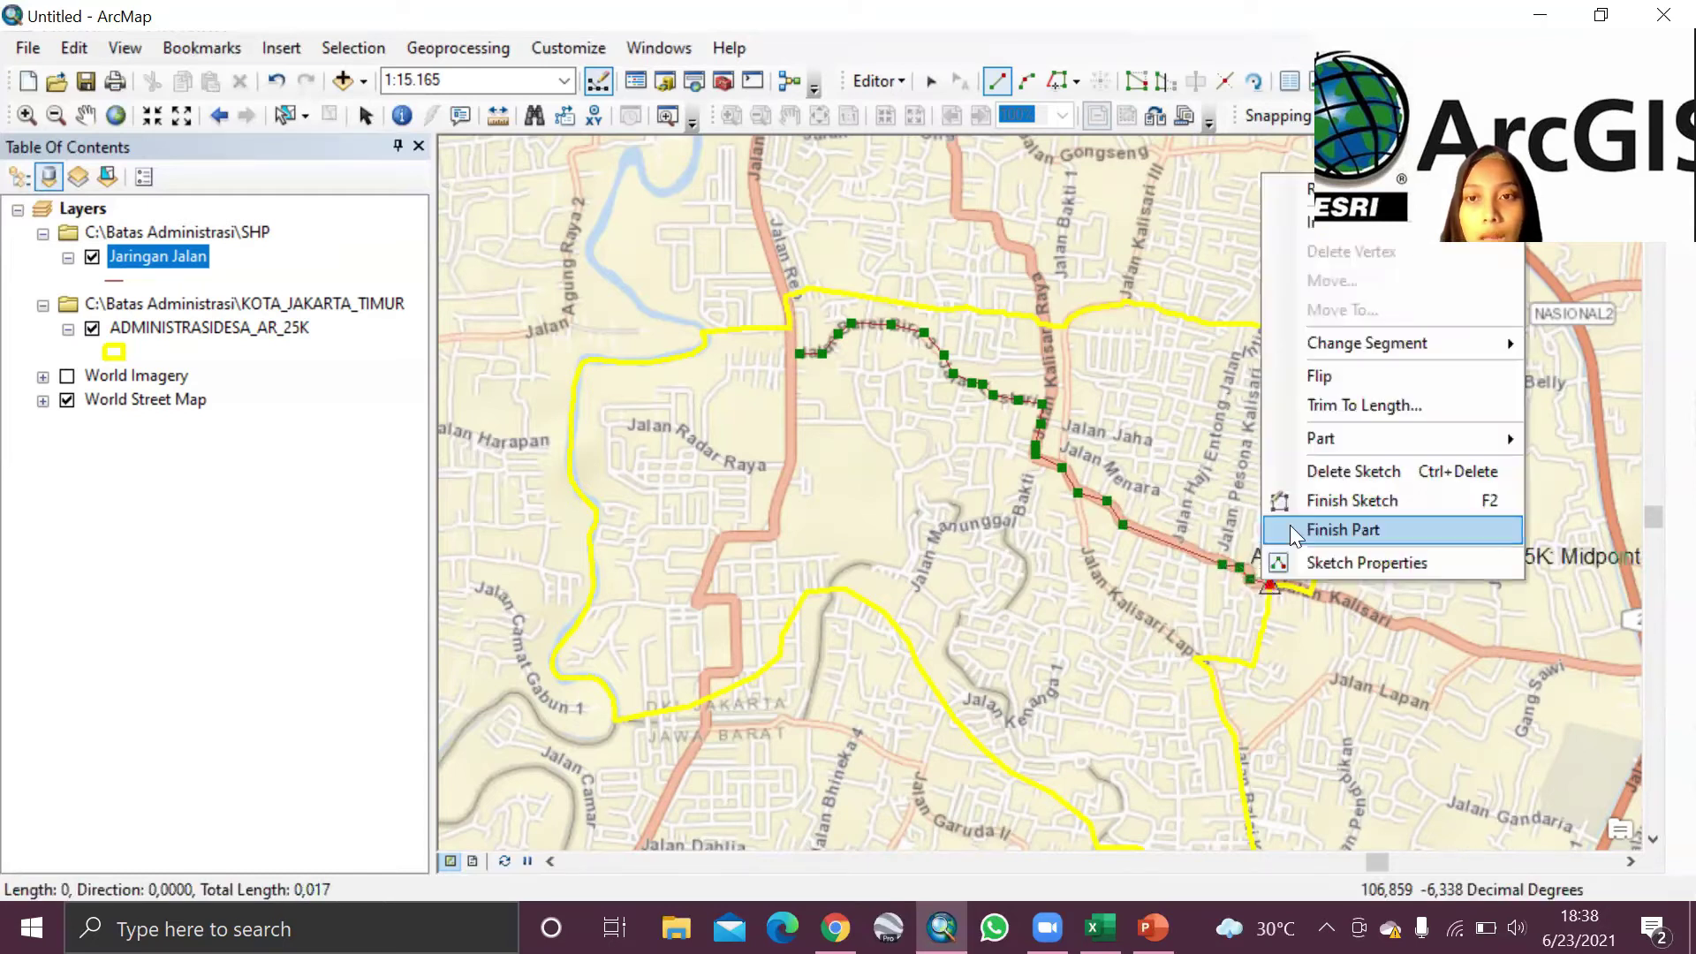
click(1342, 502)
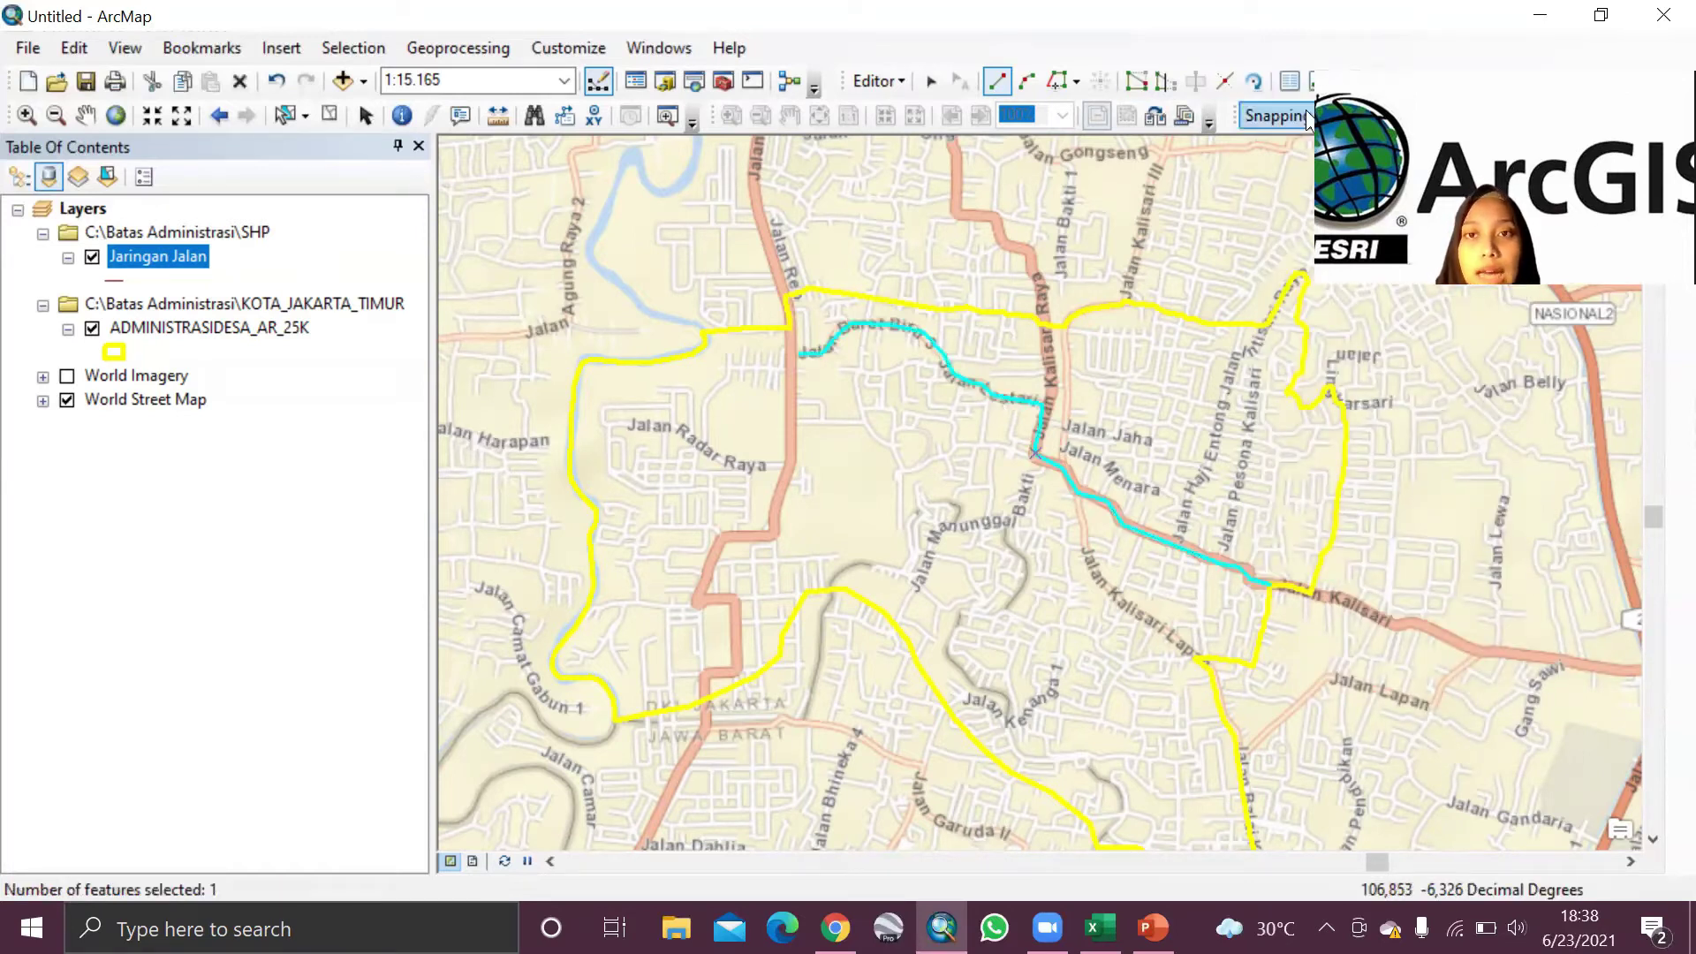
Step: Save the edits to the Jaringan Jalan layer and stop editing
click(878, 81)
click(928, 173)
click(885, 77)
click(924, 147)
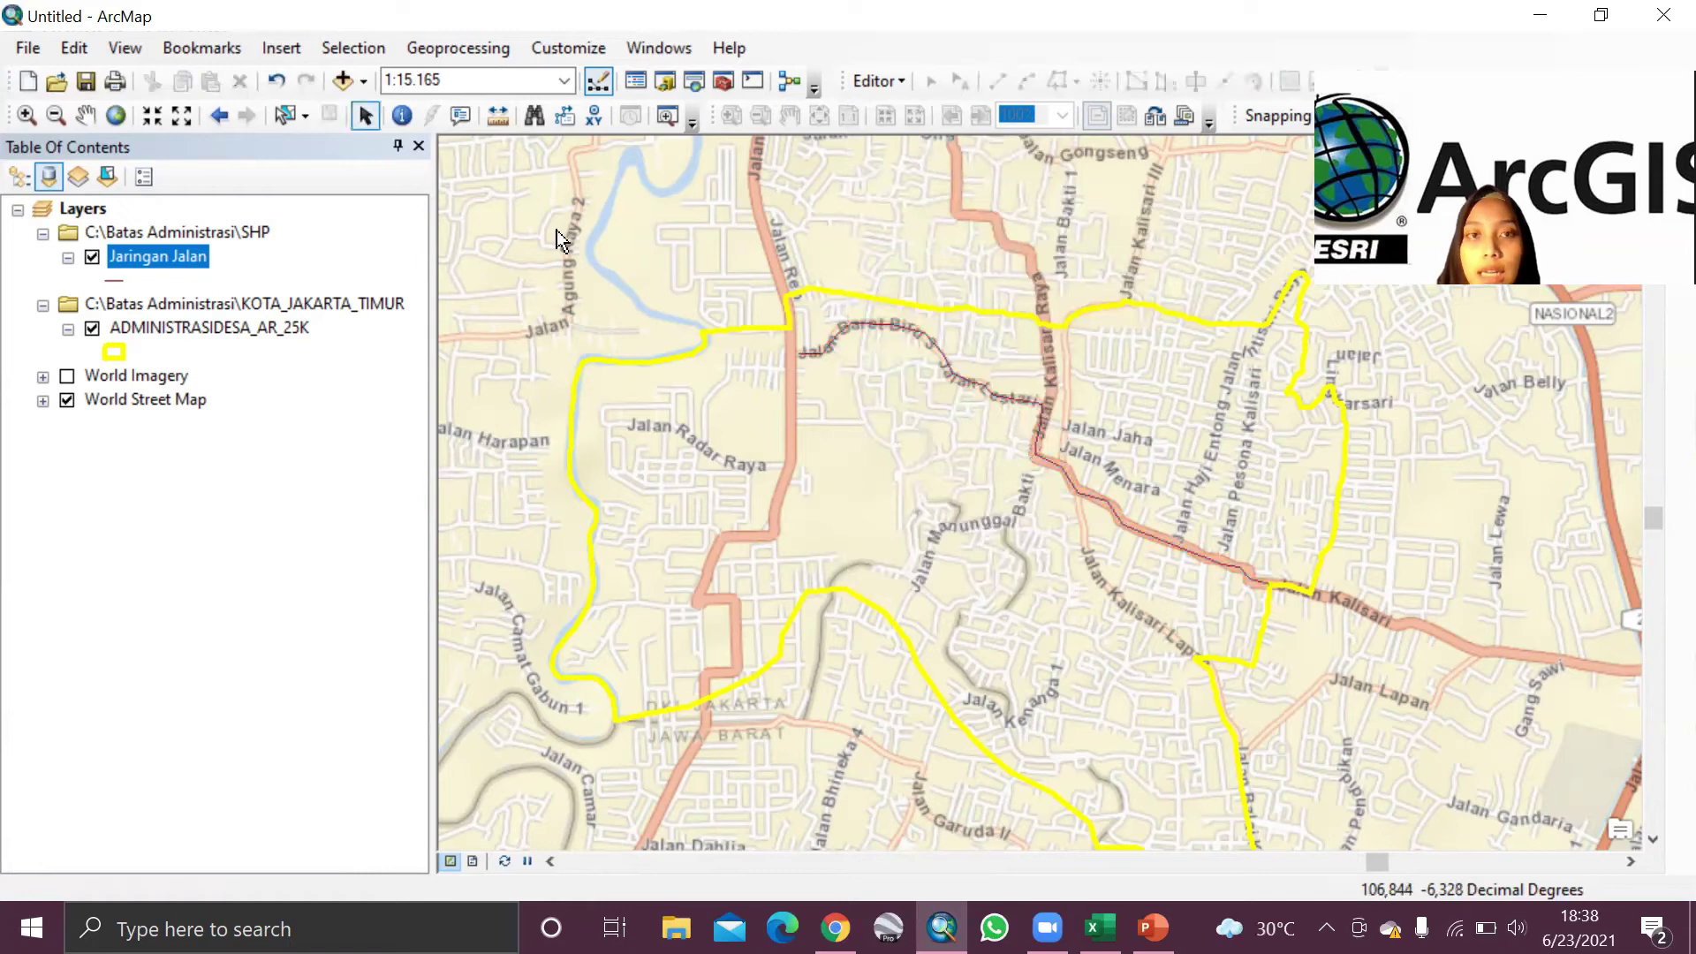
Step: Style the digitized Jaringan Jalan layer with the Highway symbol and a line width of 2
click(113, 279)
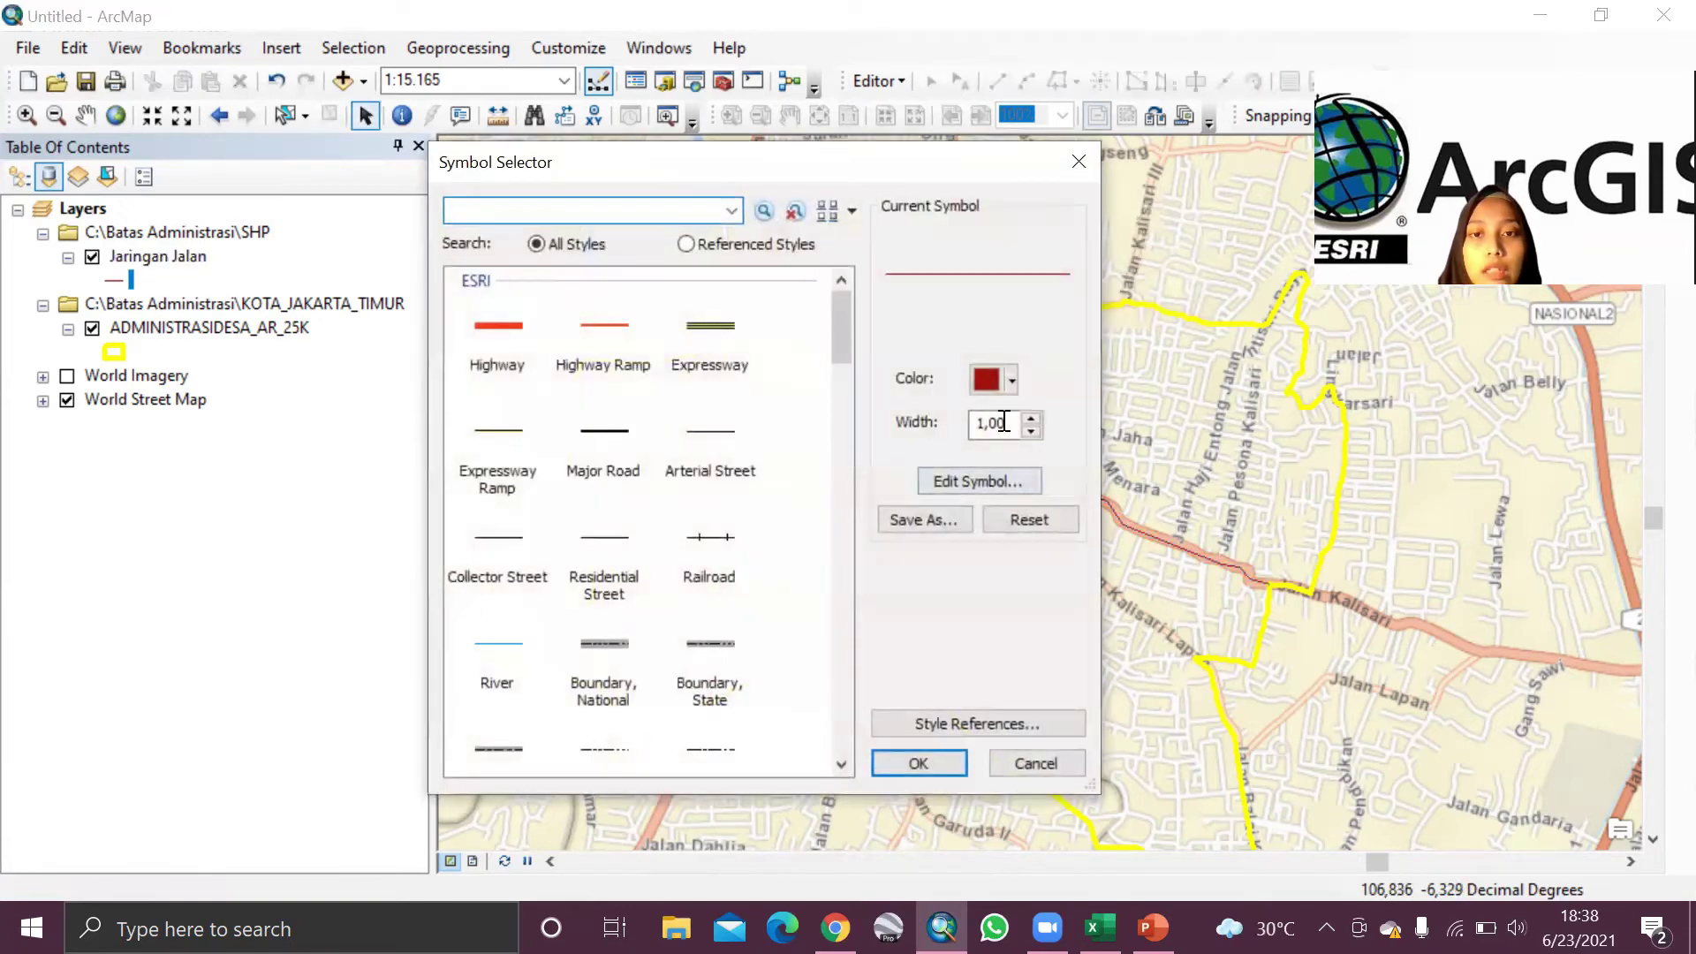
click(1034, 420)
click(498, 340)
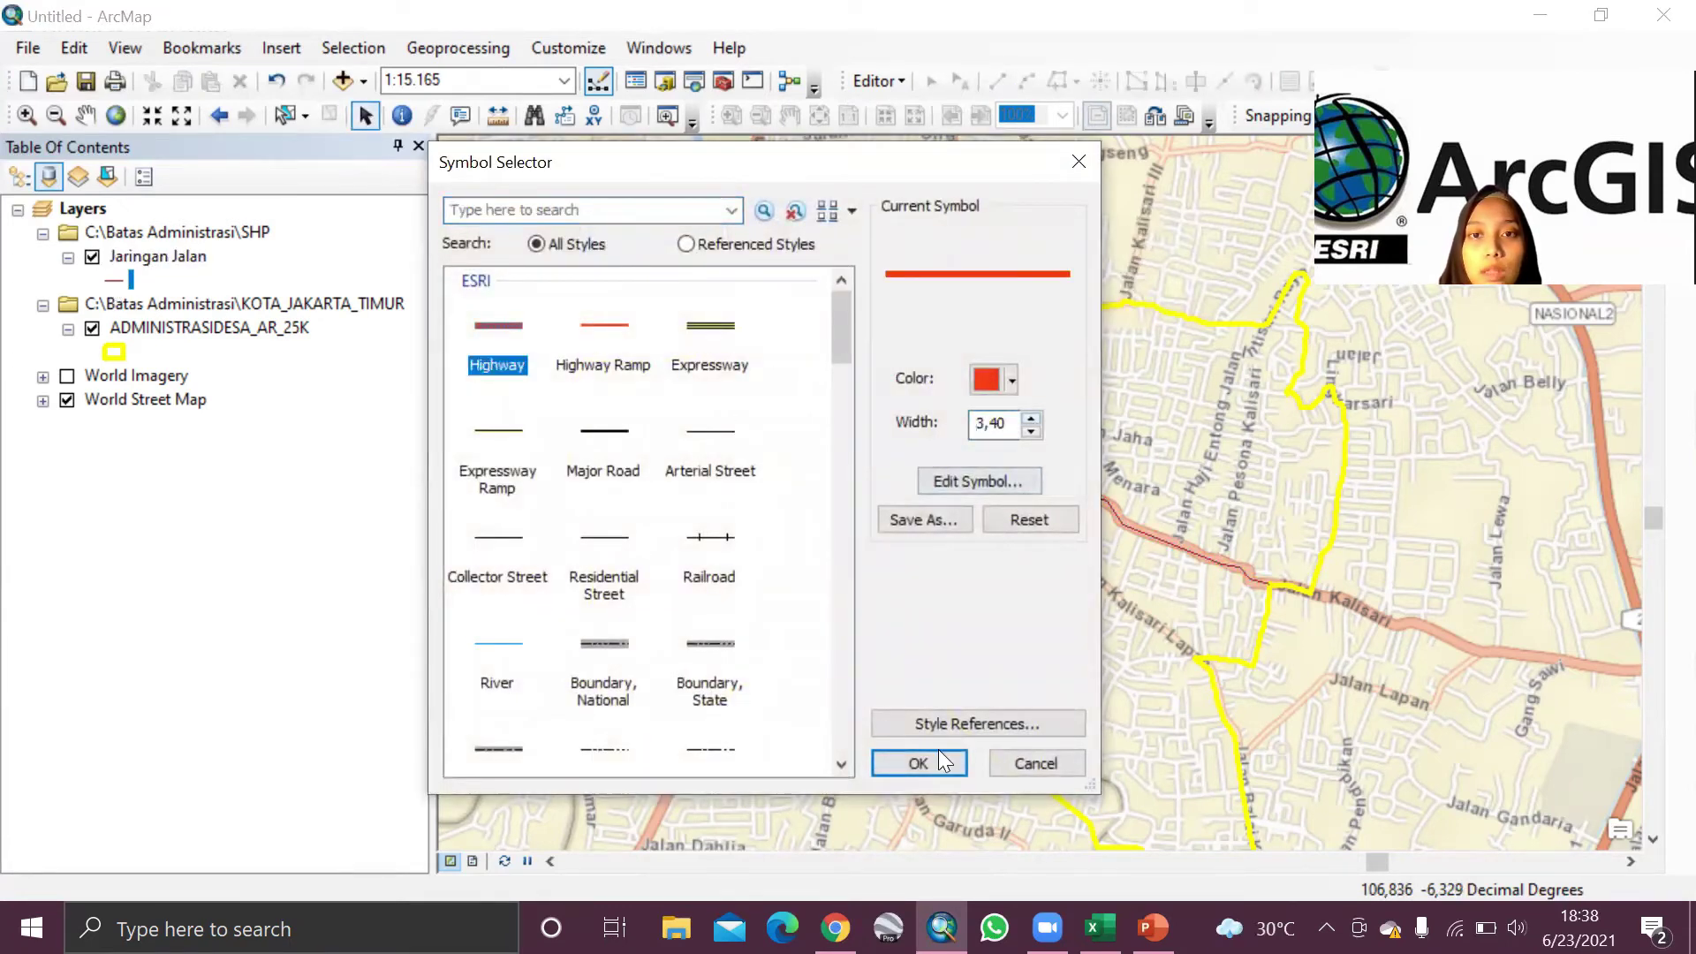
click(919, 763)
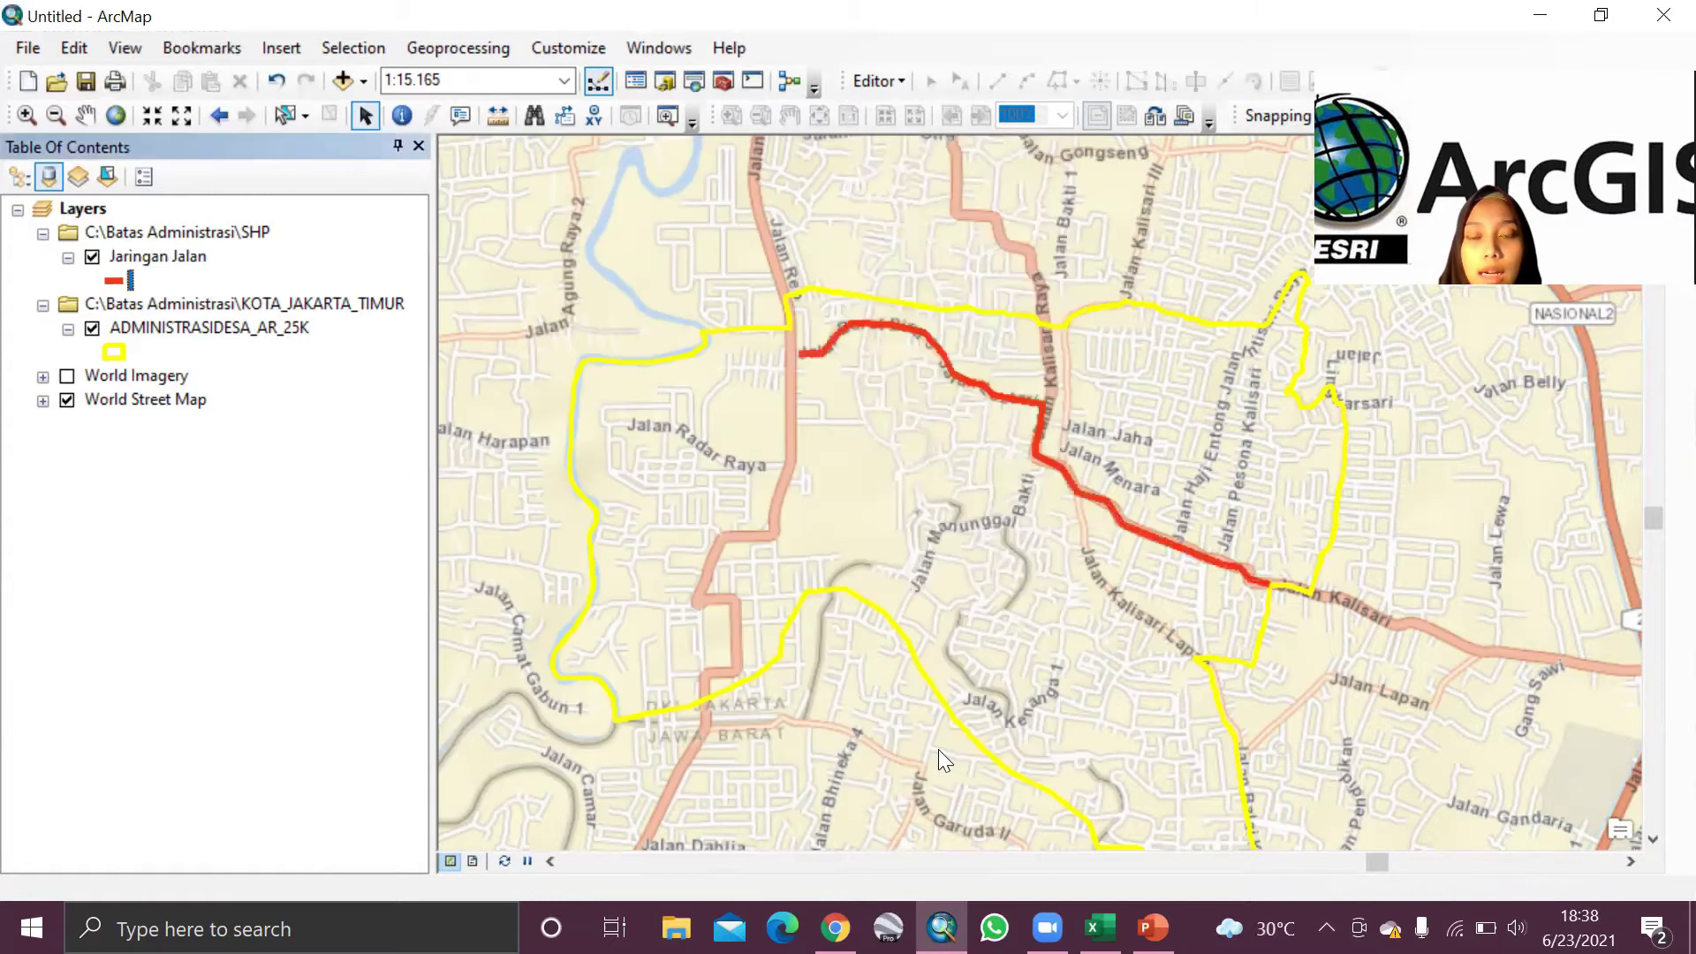
click(115, 280)
double_click(998, 423)
text(1)
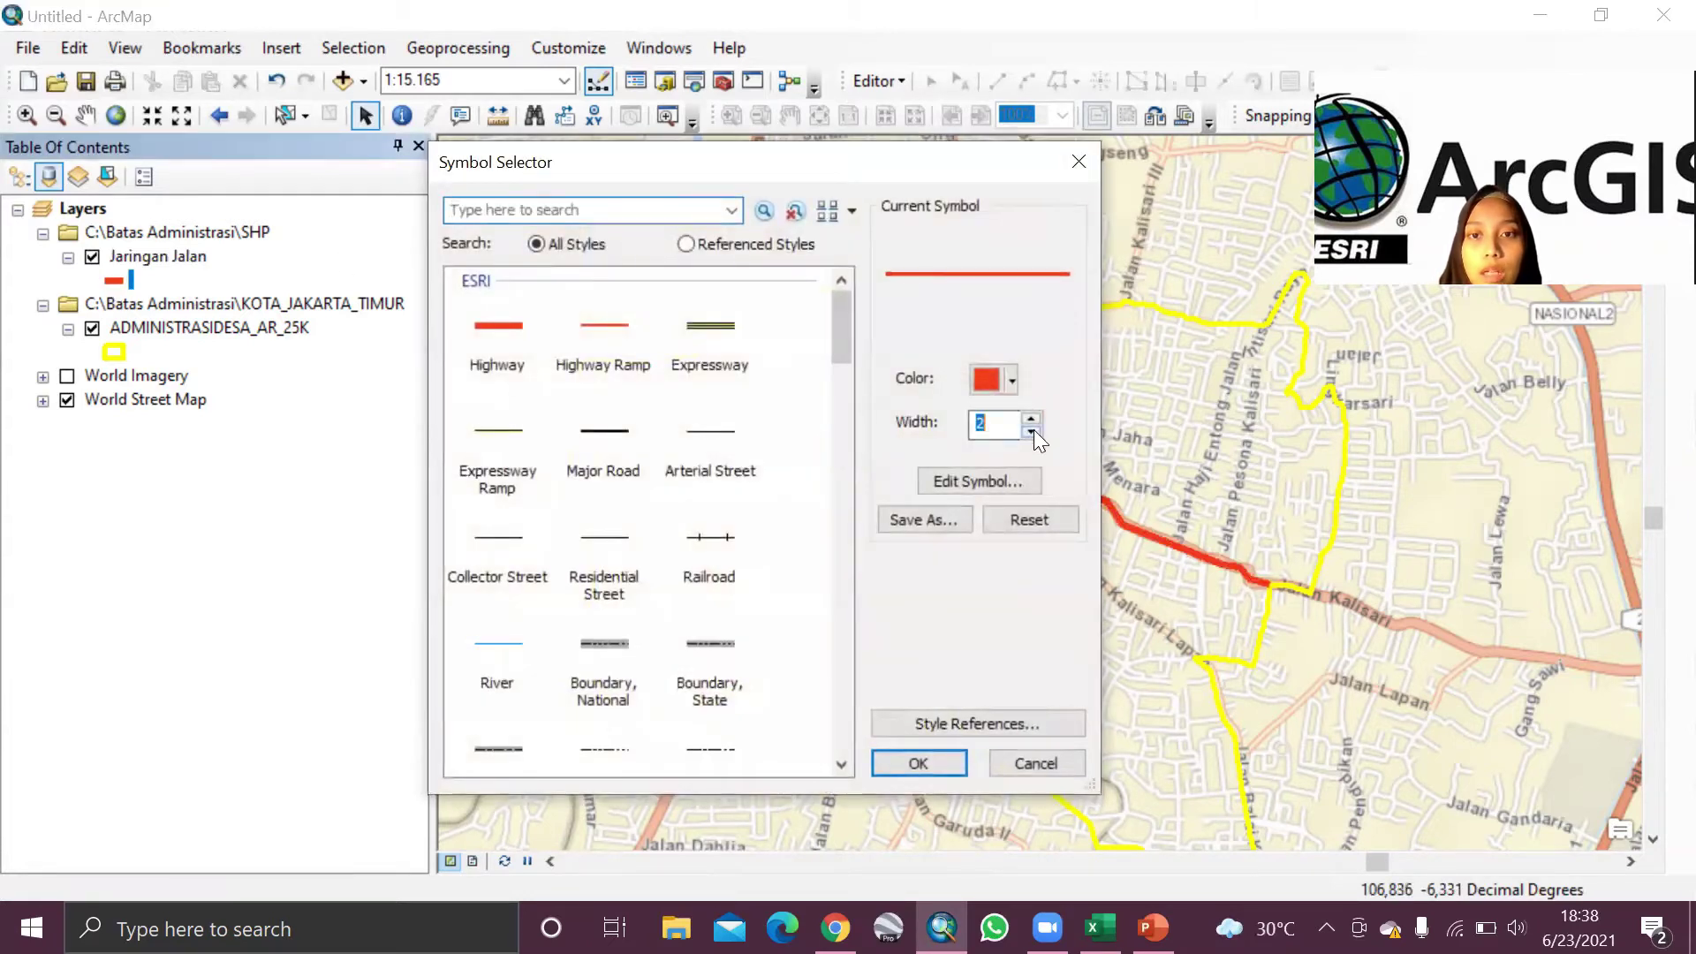
click(1033, 429)
click(959, 753)
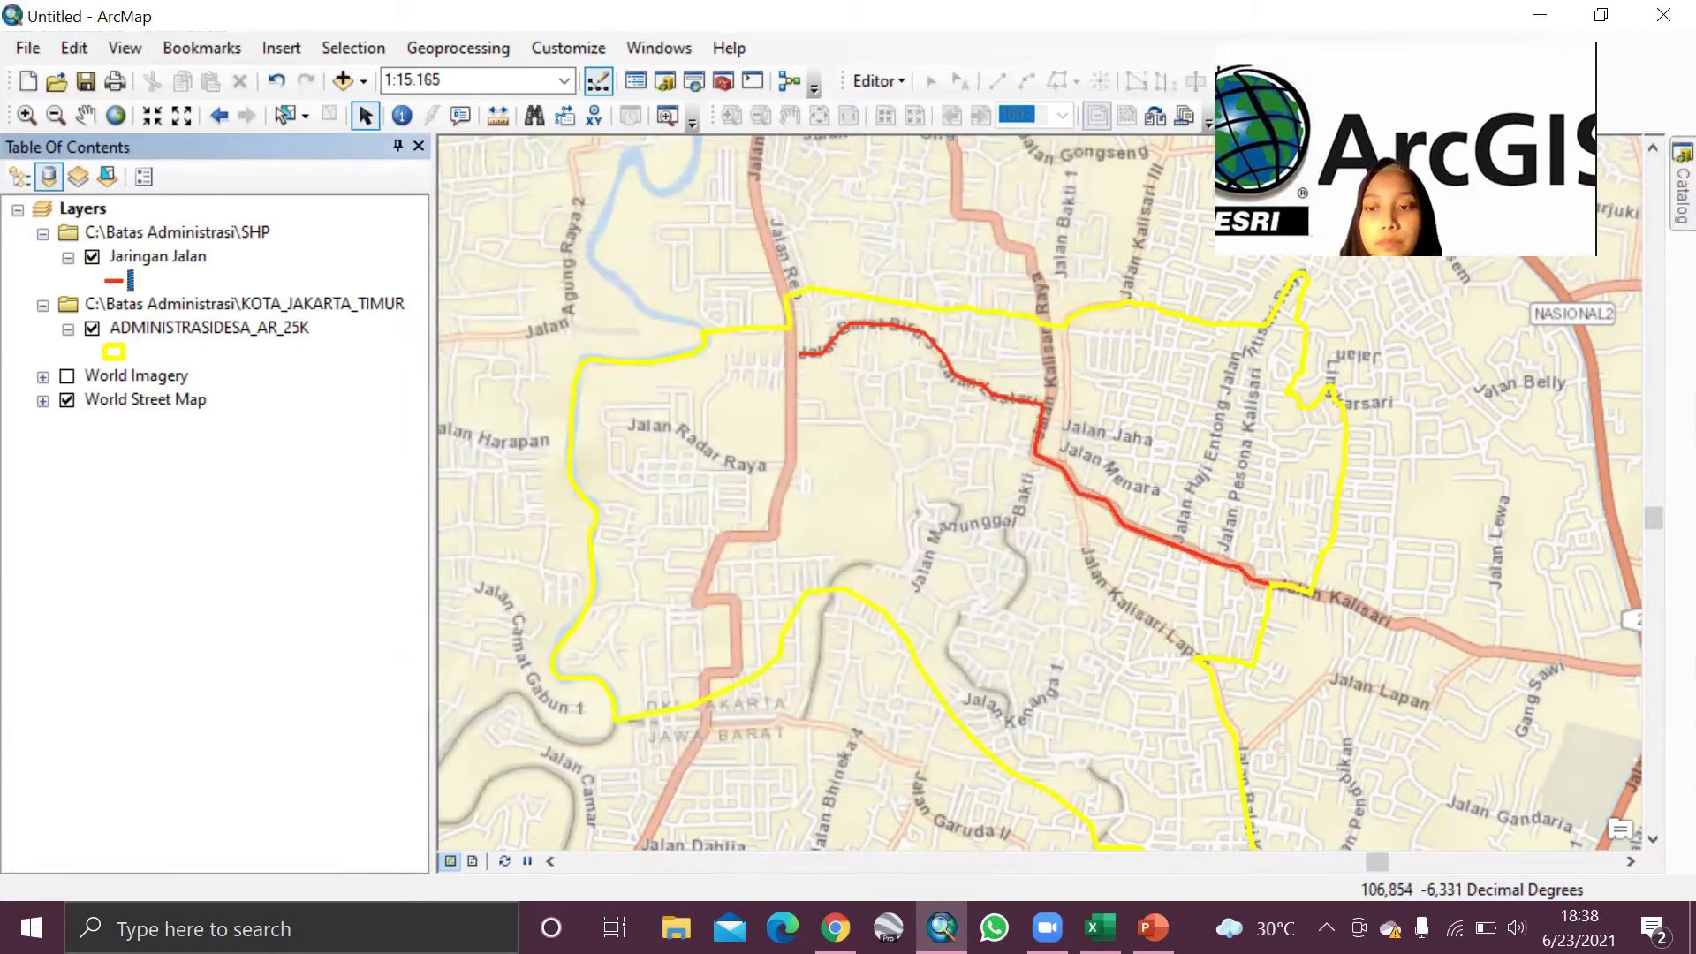
Step: Switch the visible basemap from World Street Map to World Imagery
click(67, 400)
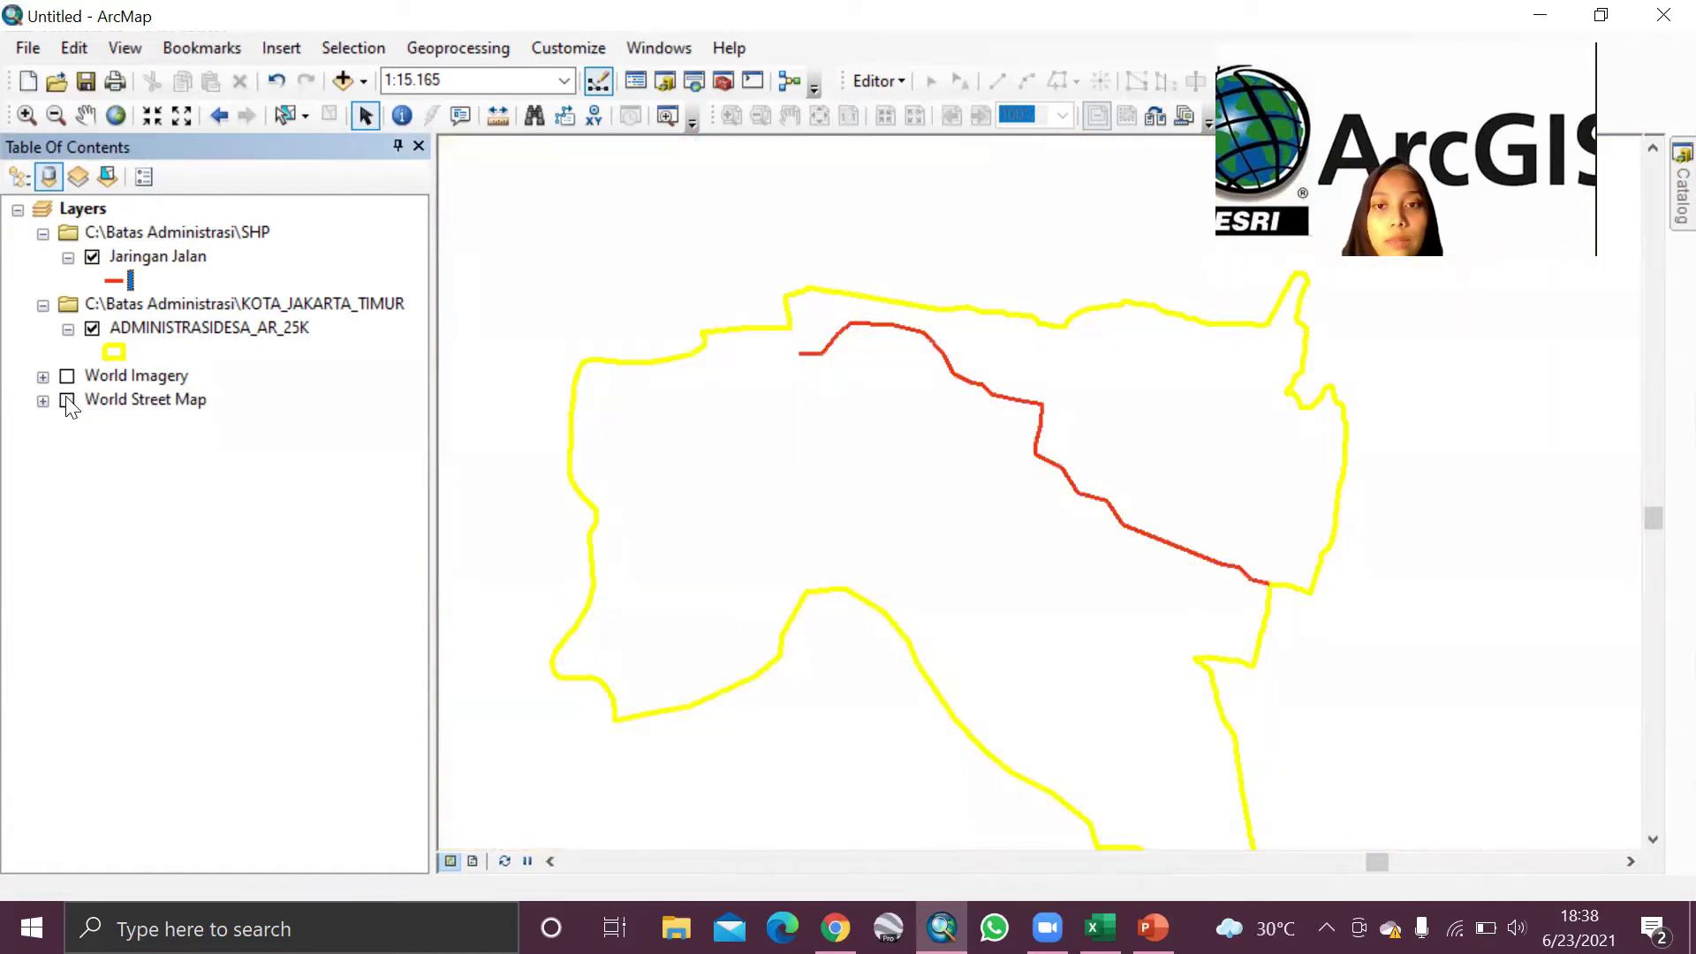
click(67, 377)
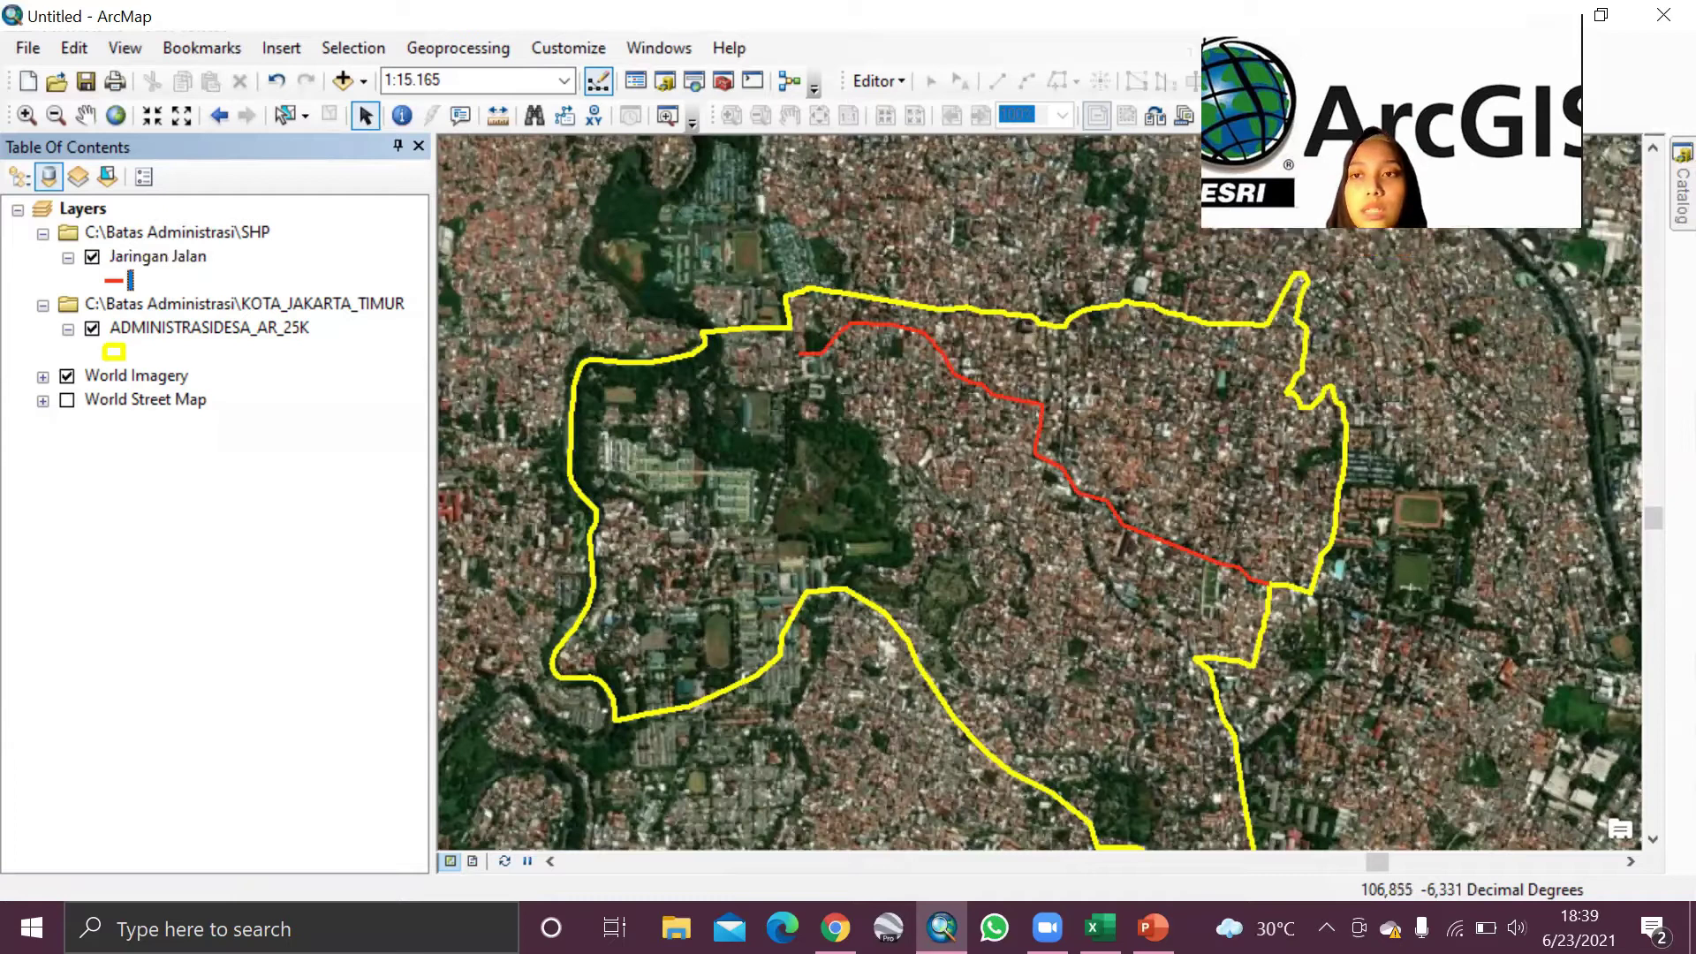
Step: Add the existing Jaringan Jalan.shp from the Komputasi Perencanaan\Kalisari connected folder to the map
click(1681, 190)
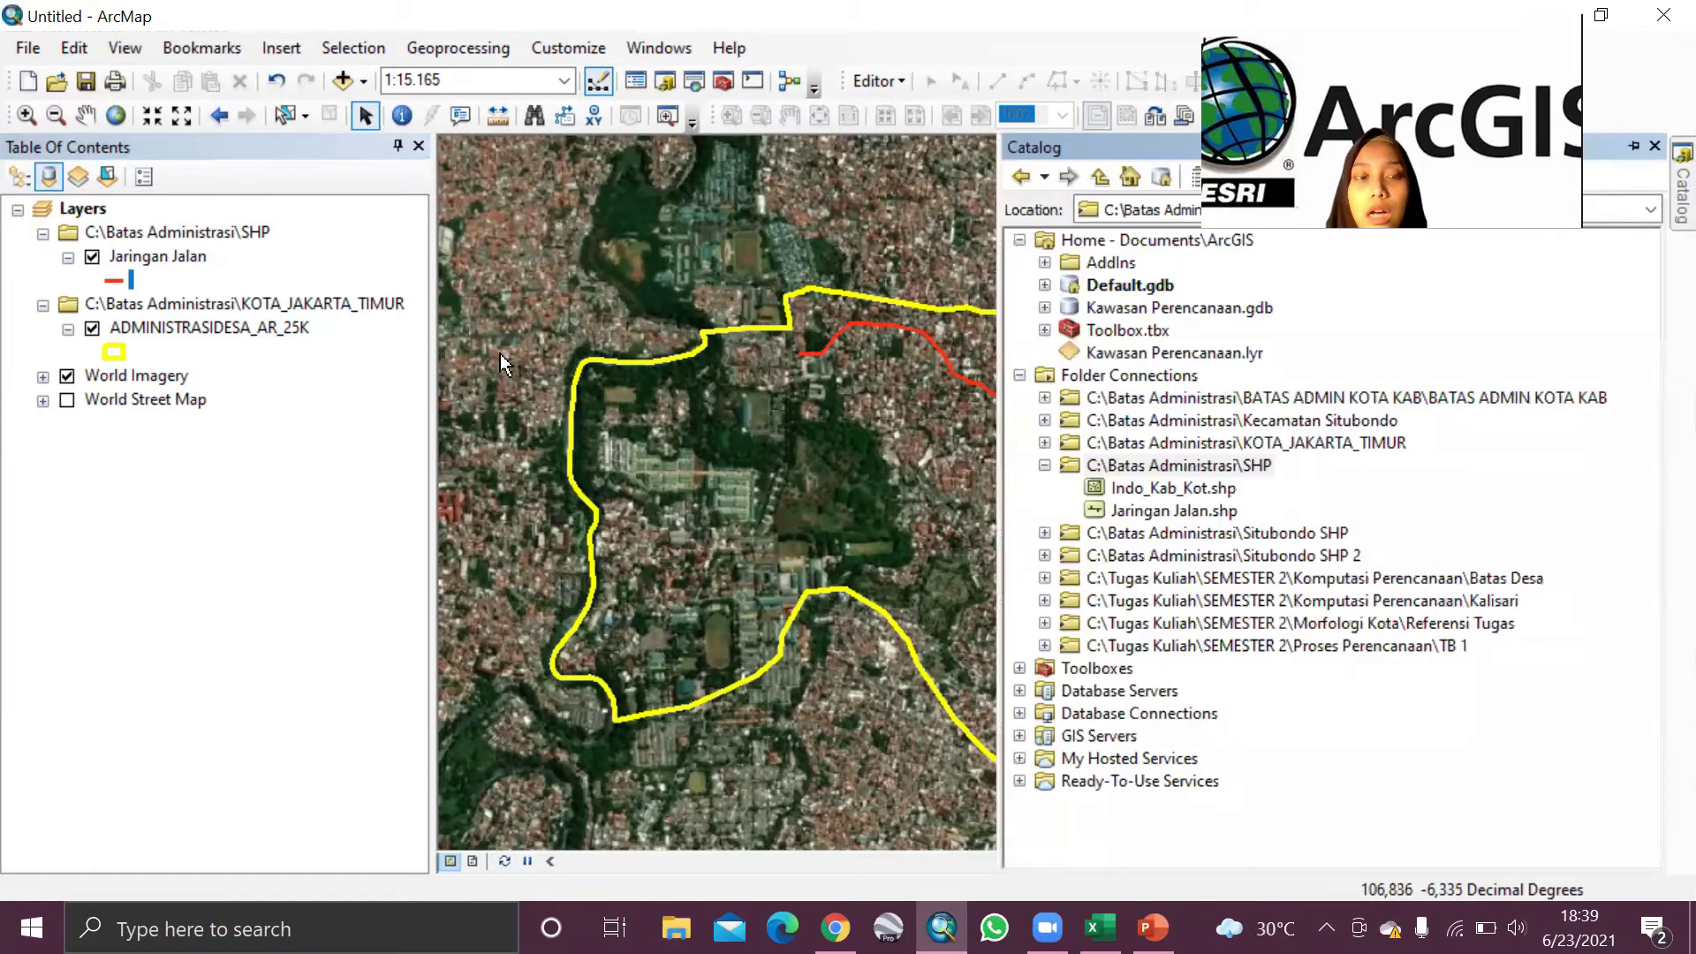
click(1046, 465)
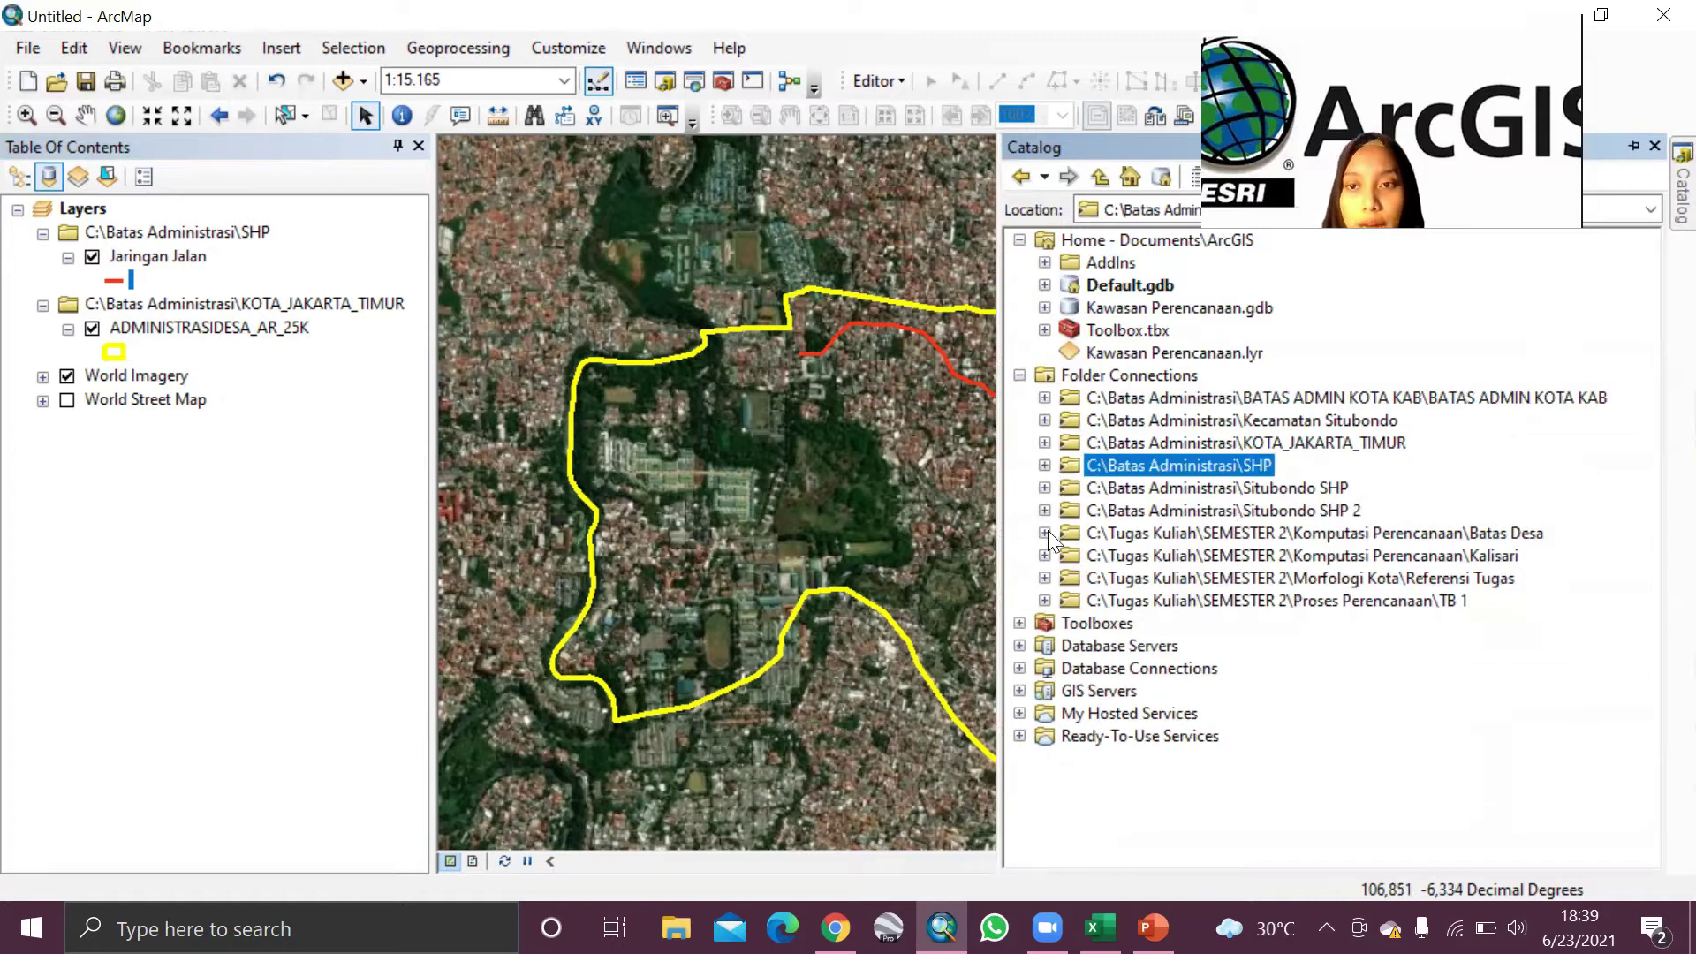
click(1044, 555)
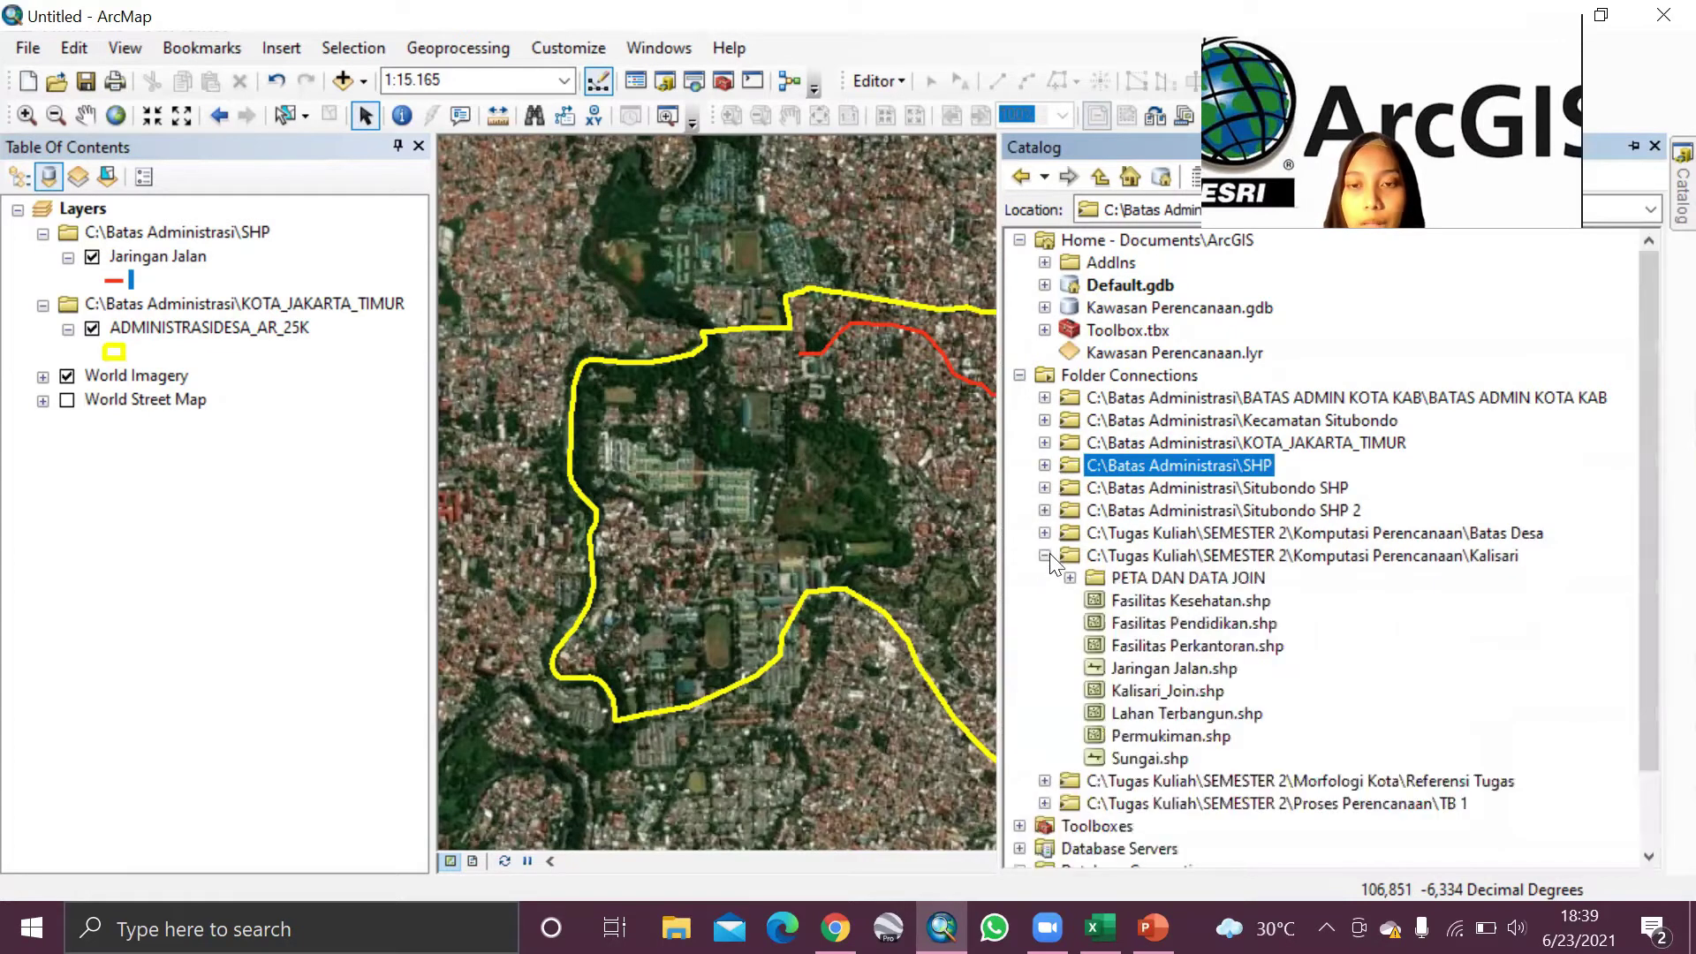
mouse_move(1197, 670)
mouse_down()
mouse_move(714, 576)
mouse_move(212, 291)
mouse_up()
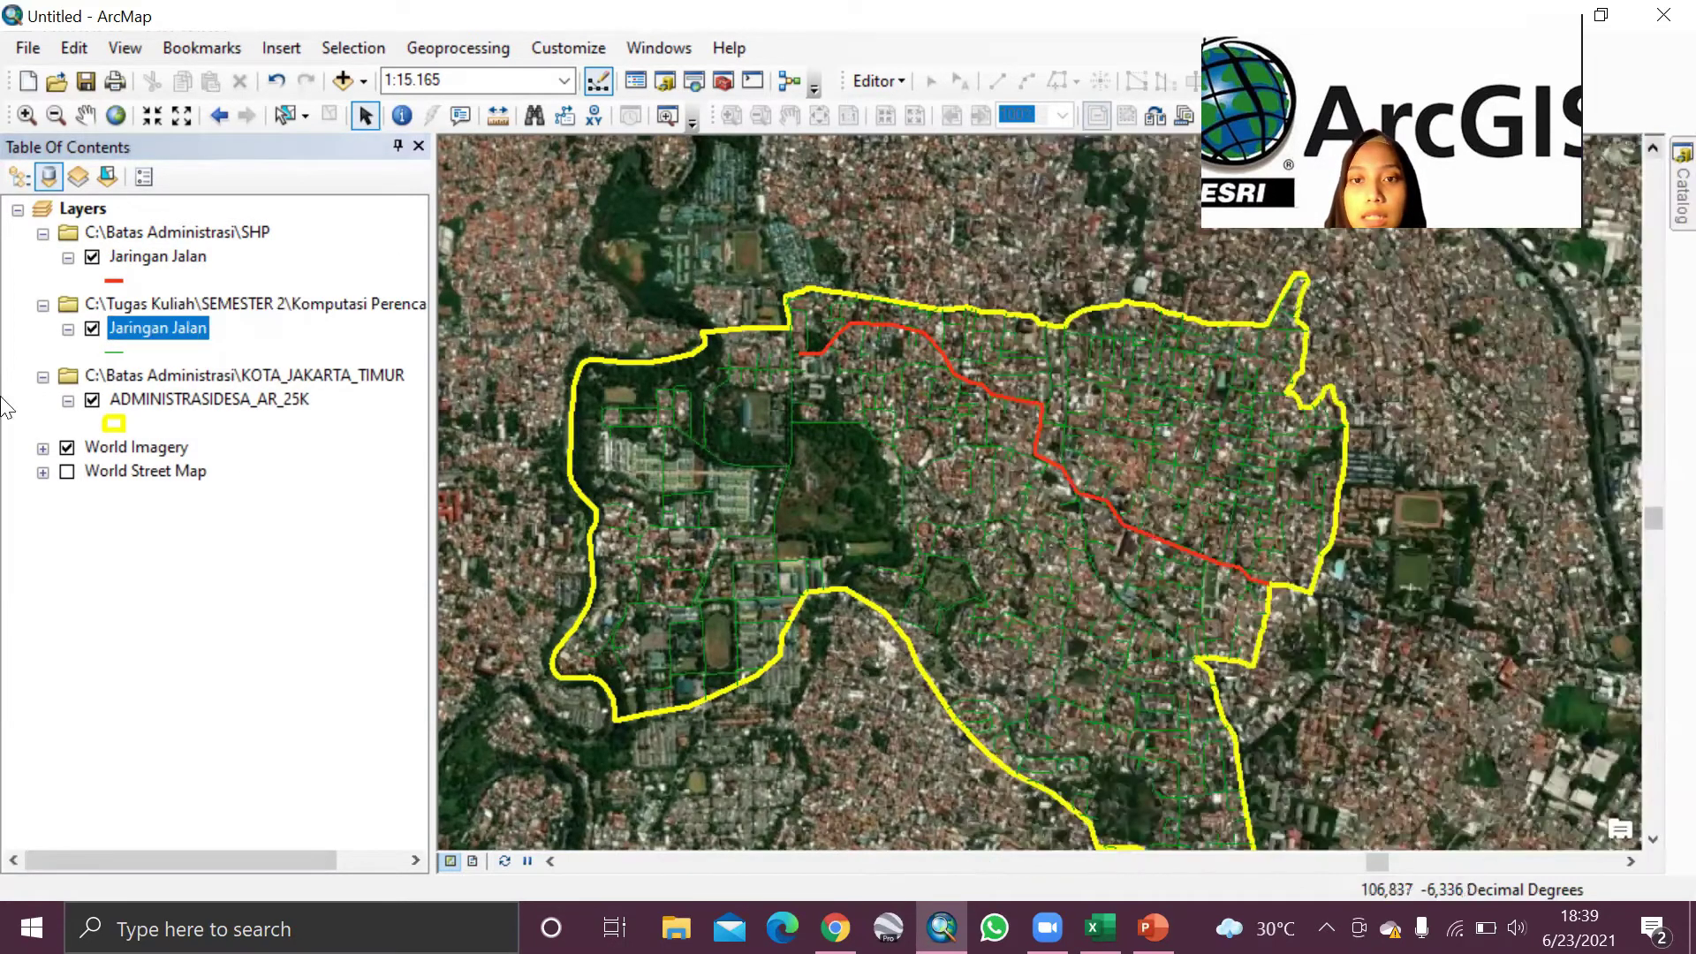
Step: Remove the digitized Jaringan Jalan layer stored in C:\Batas Administrasi\SHP from the map
right_click(124, 256)
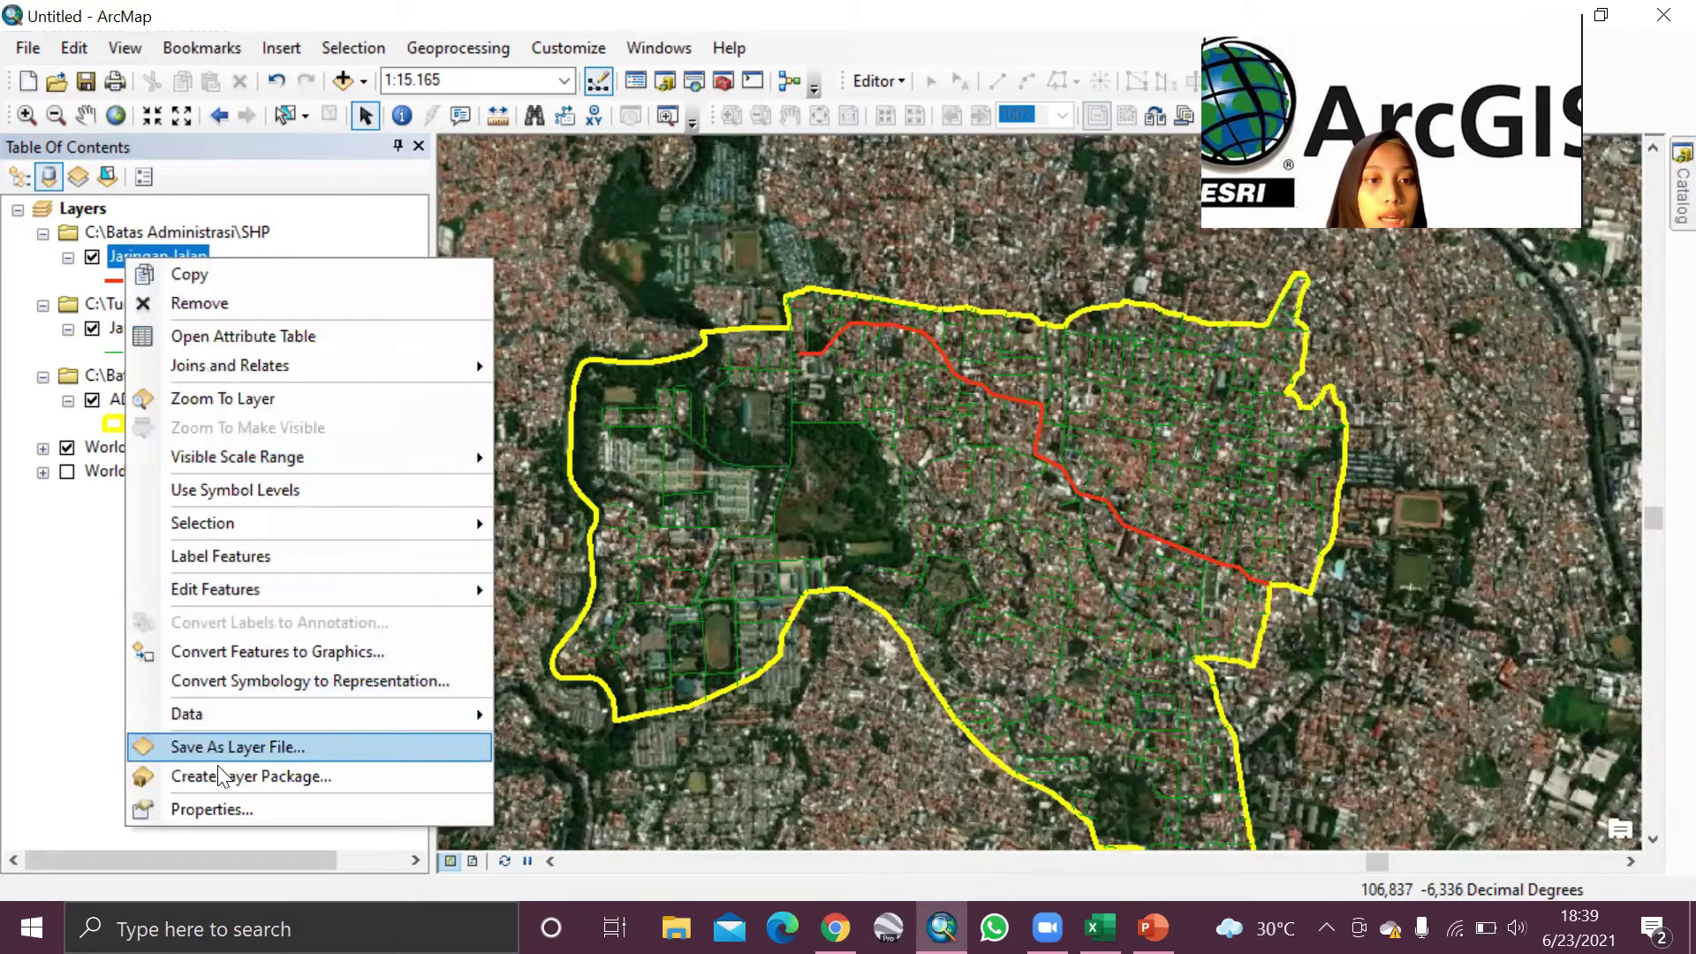
click(228, 309)
Step: Style the remaining Jaringan Jalan layer with the Highway Ramp symbol and a line width of 2
click(133, 254)
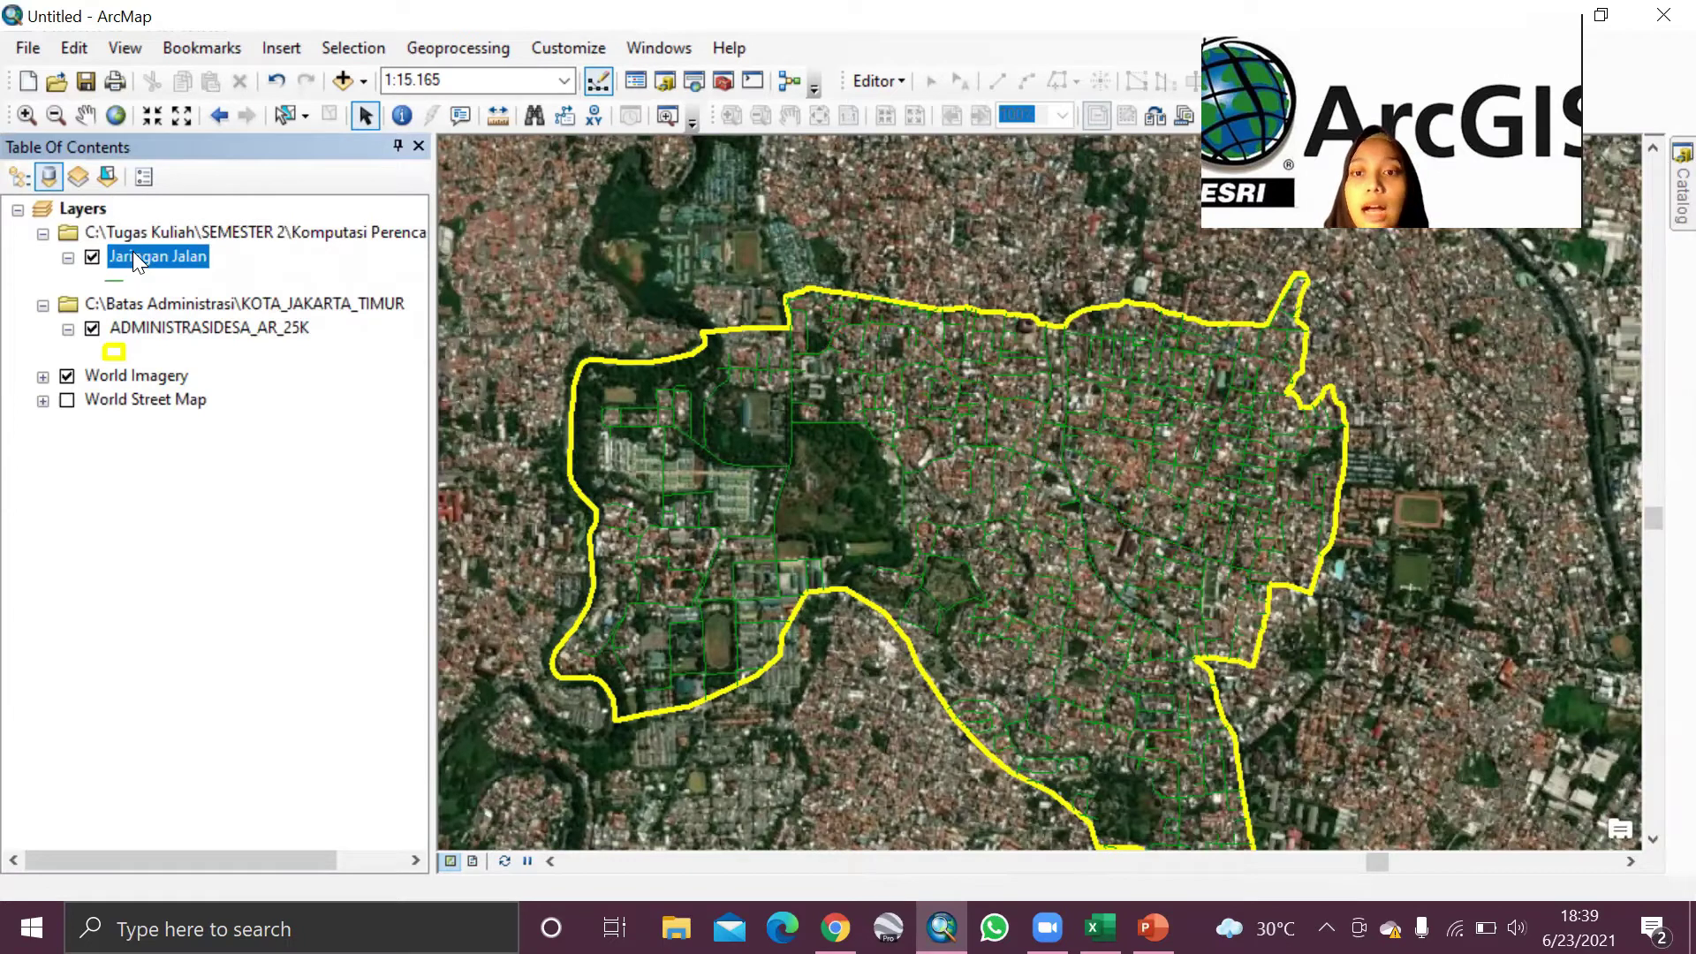
right_click(133, 252)
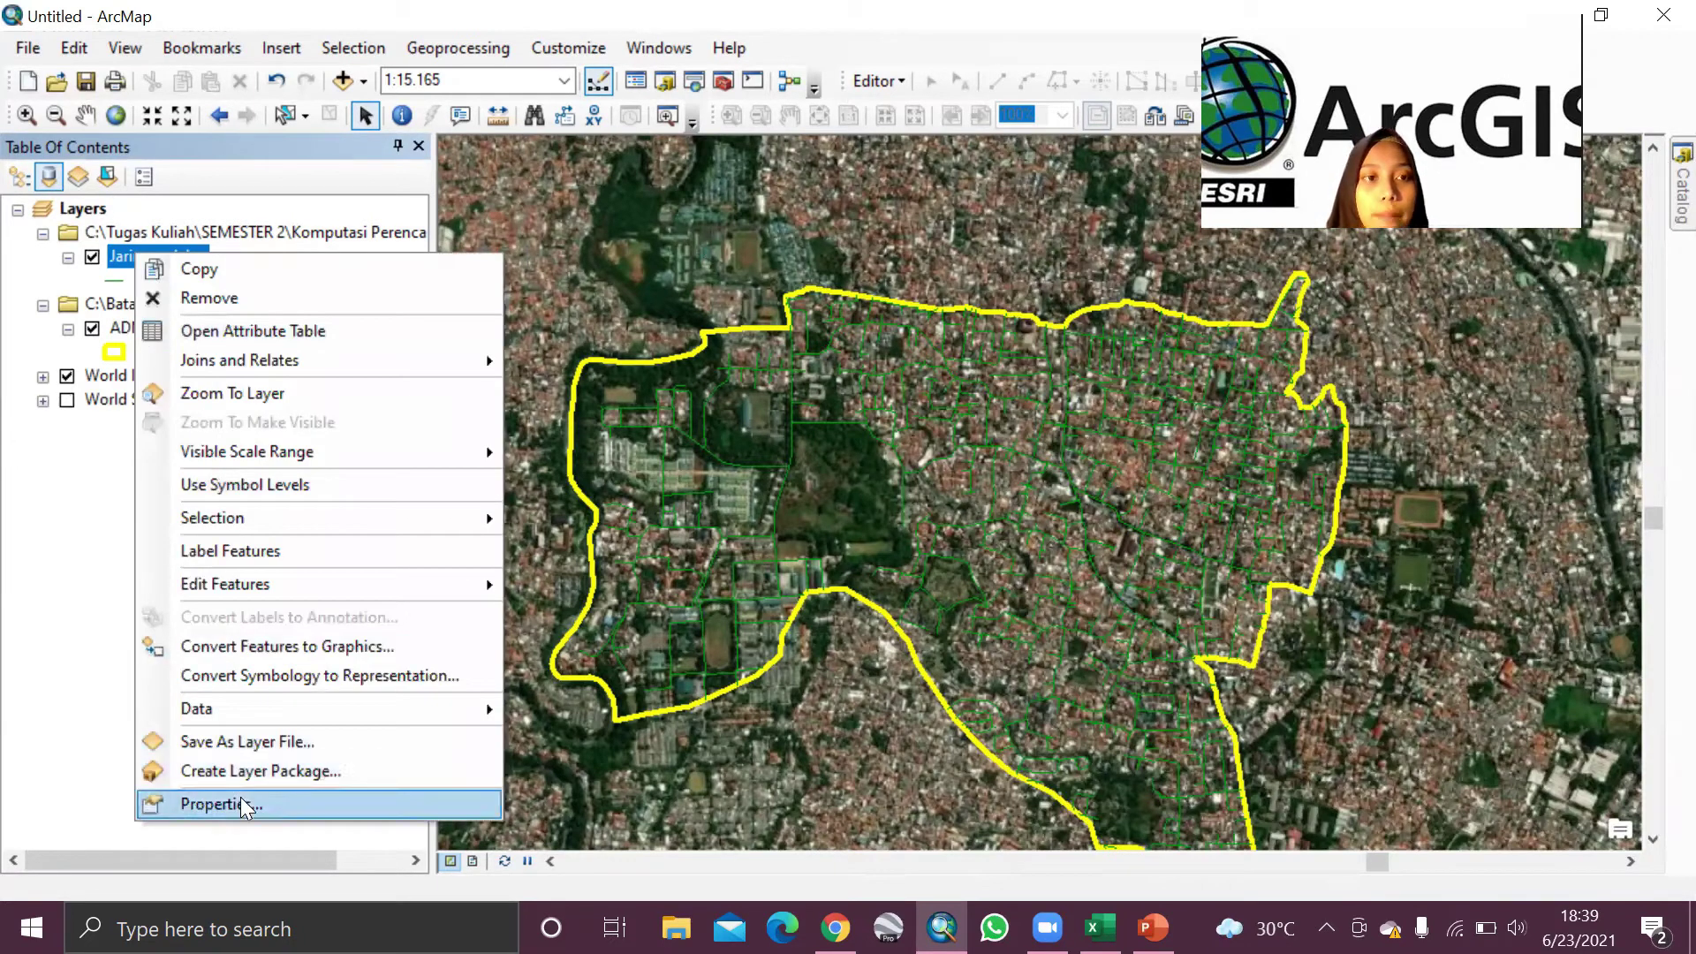
click(122, 280)
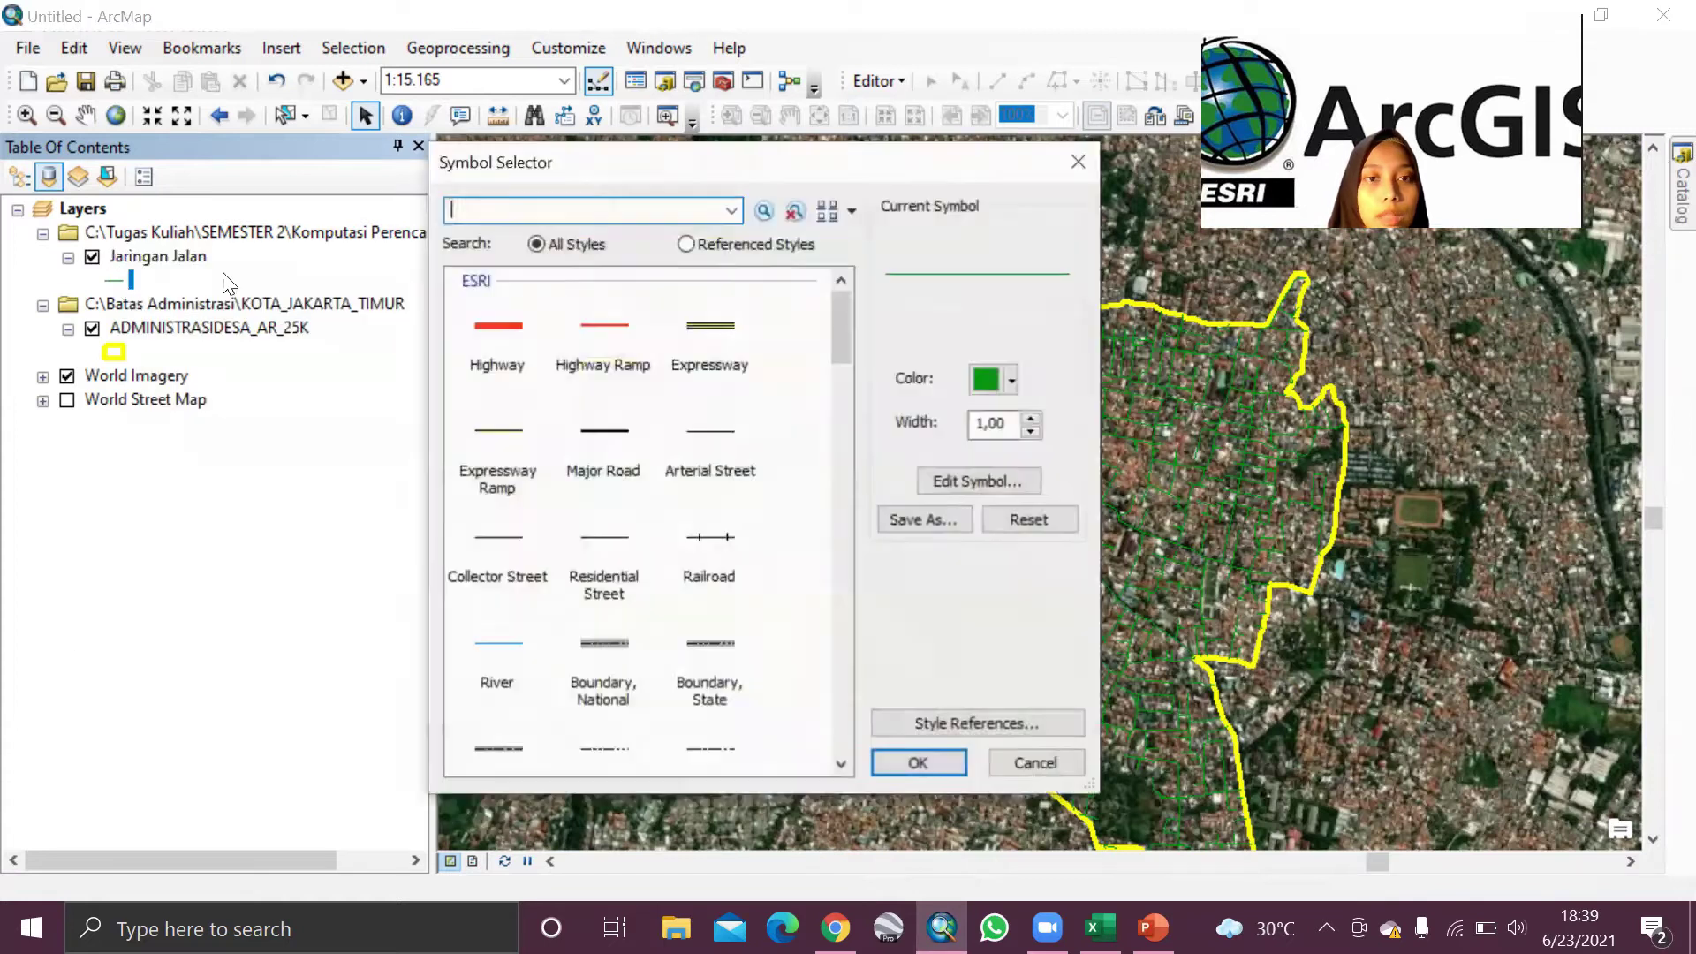
click(585, 328)
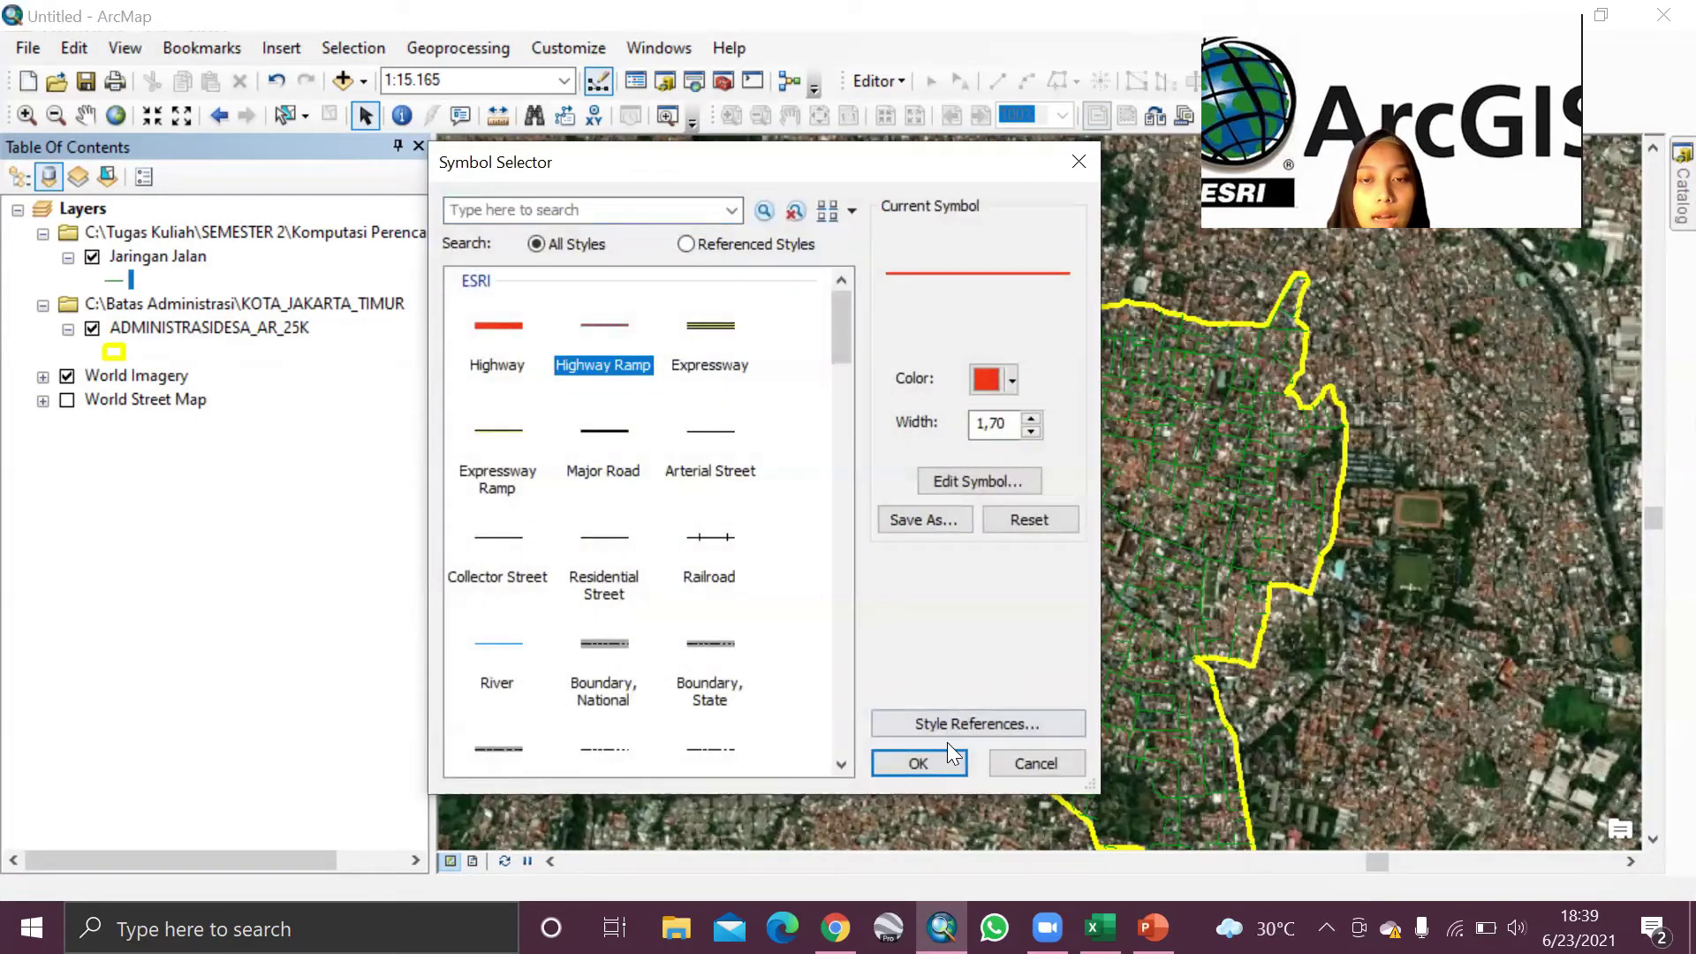
click(1031, 417)
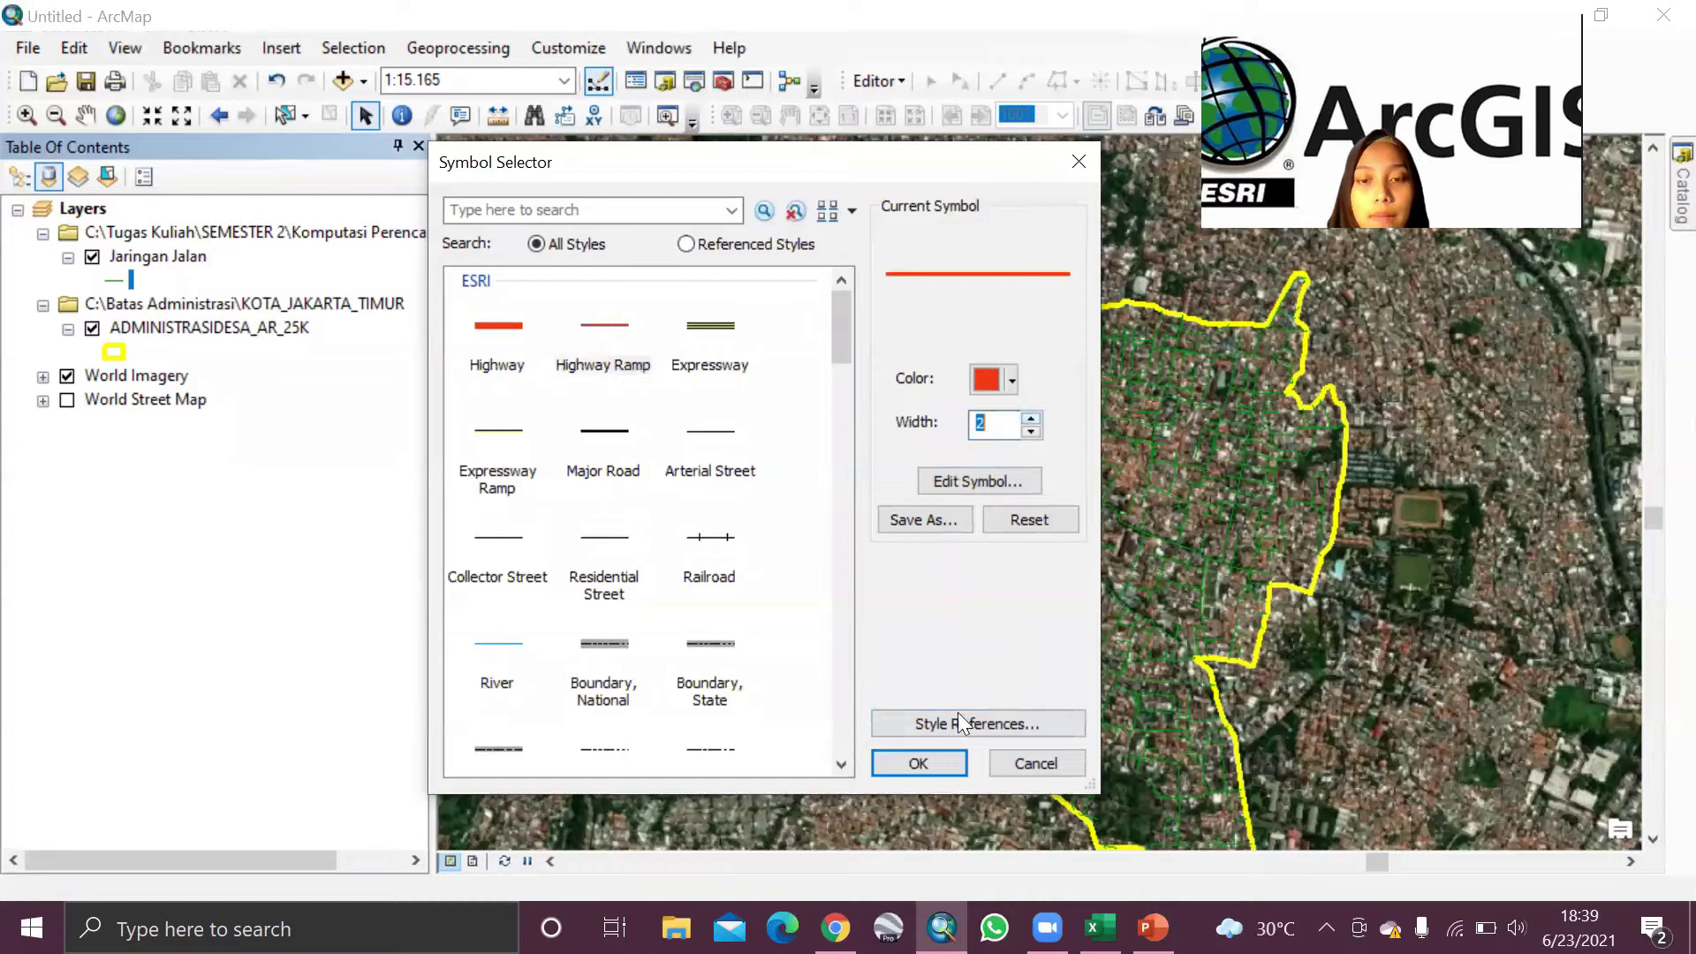
click(952, 753)
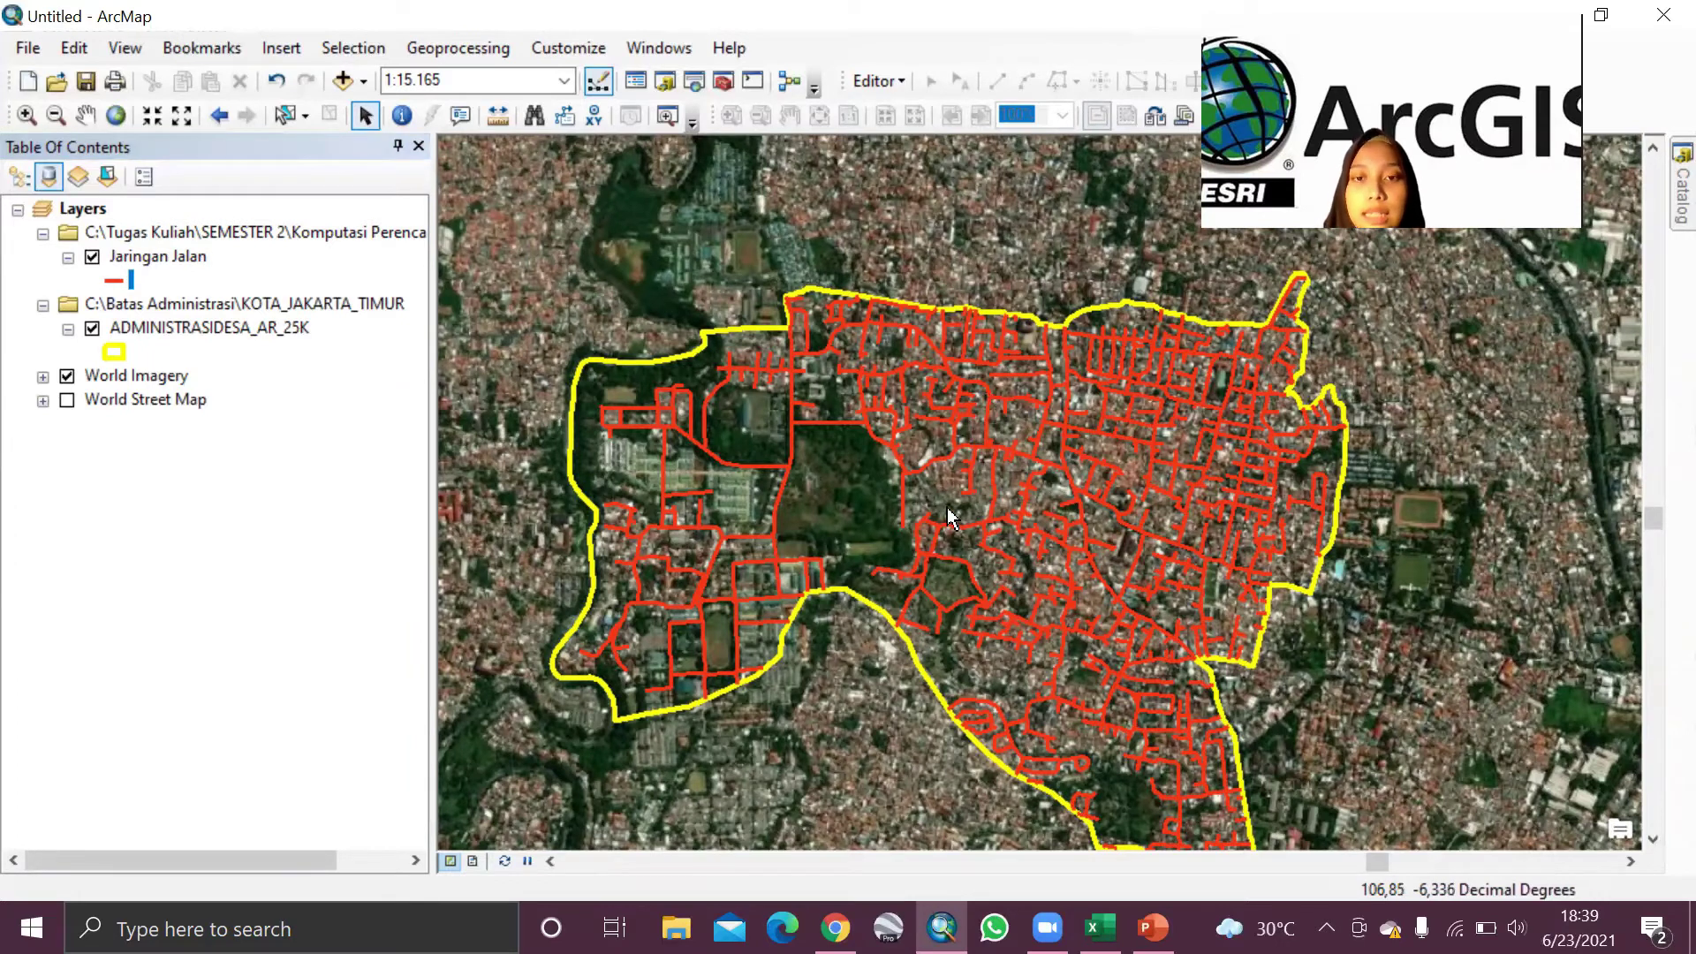
Step: Examine the road network across the village against the imagery, closing in to 1:3.000 on the building complex with the reddish-brown field
scroll(948, 517, up, 2)
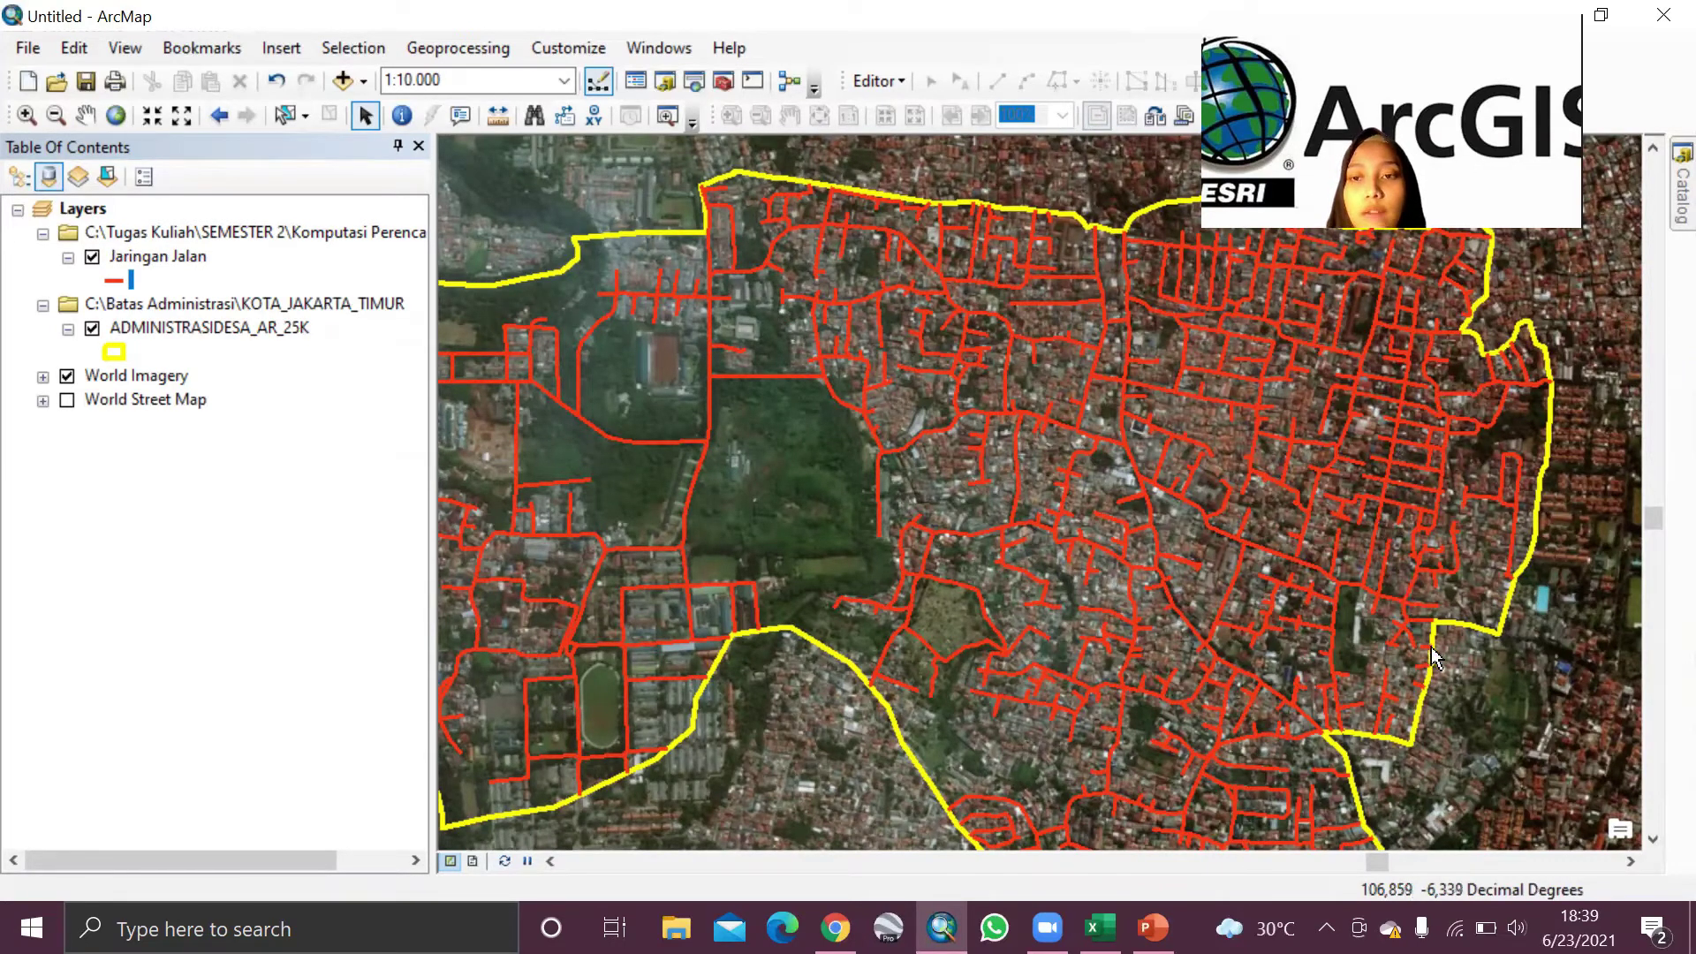
click(1652, 840)
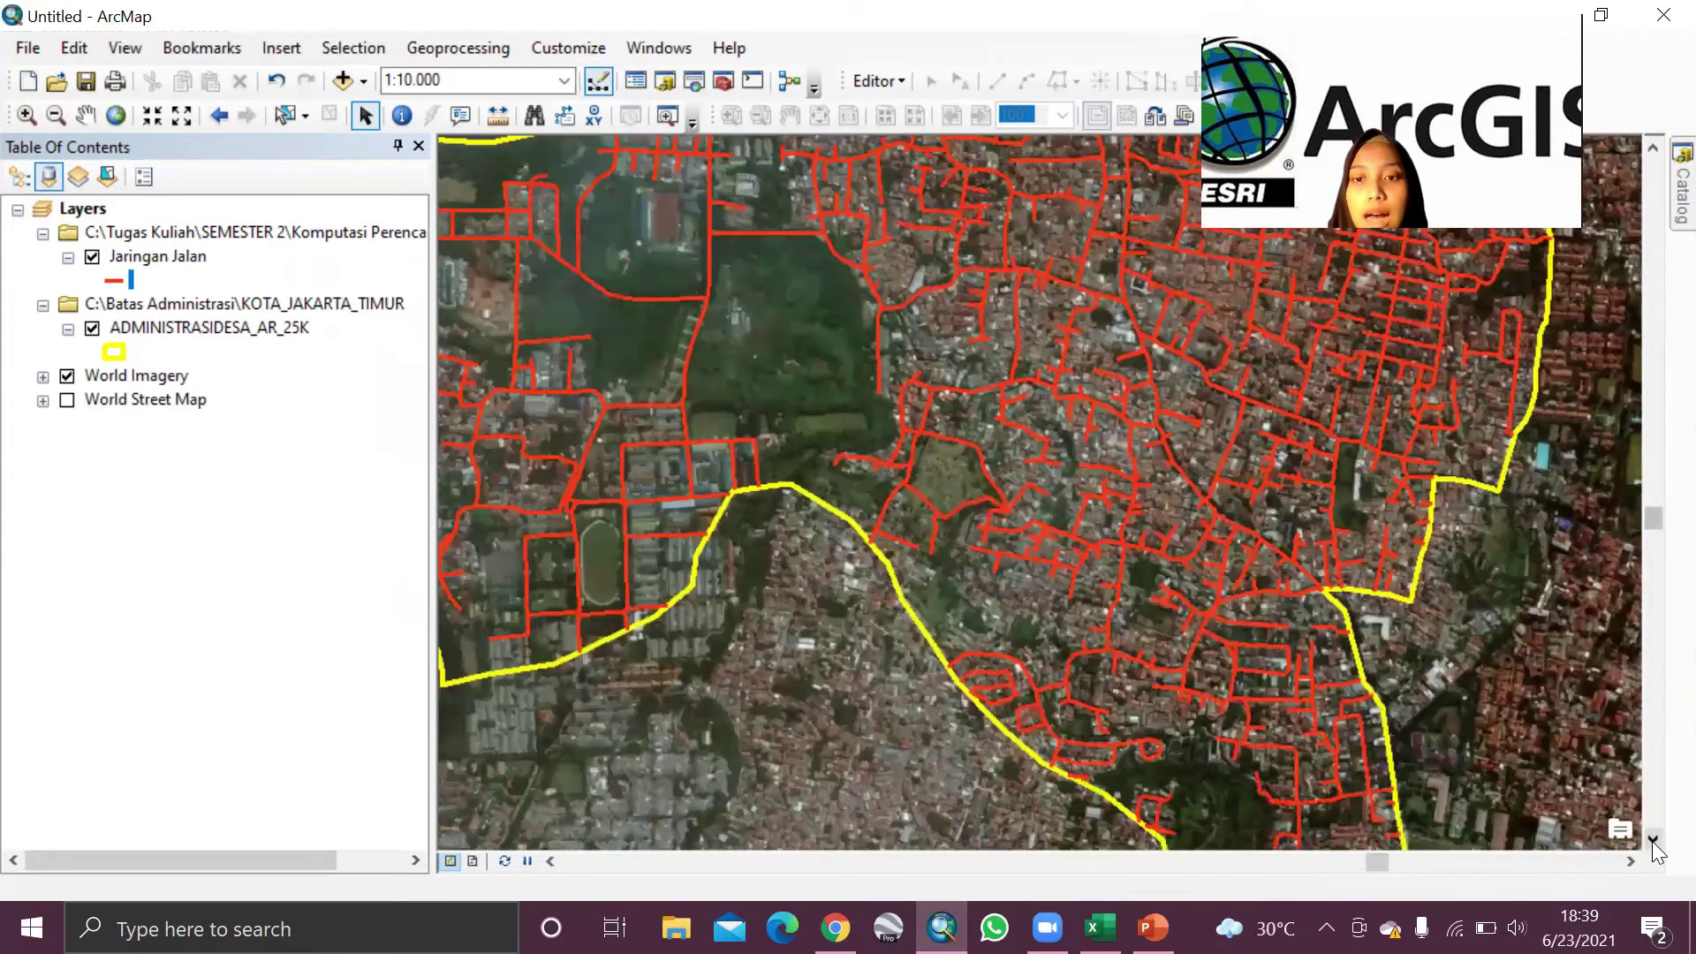
click(1652, 151)
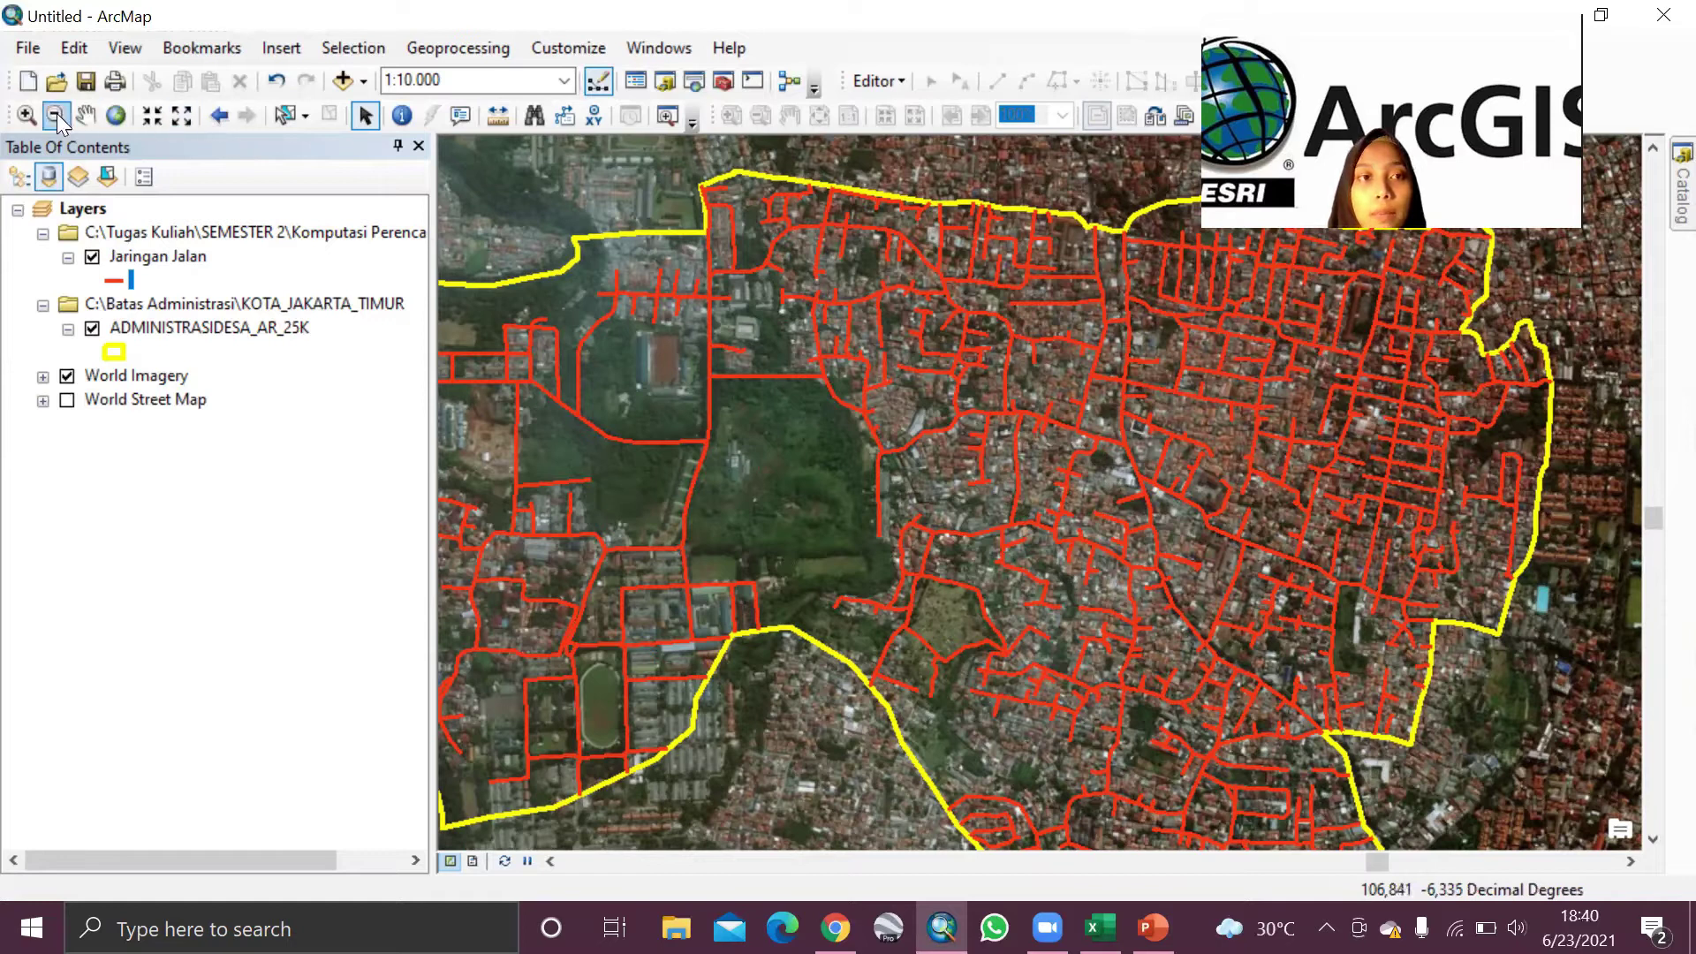
click(85, 115)
drag(568, 431, 806, 386)
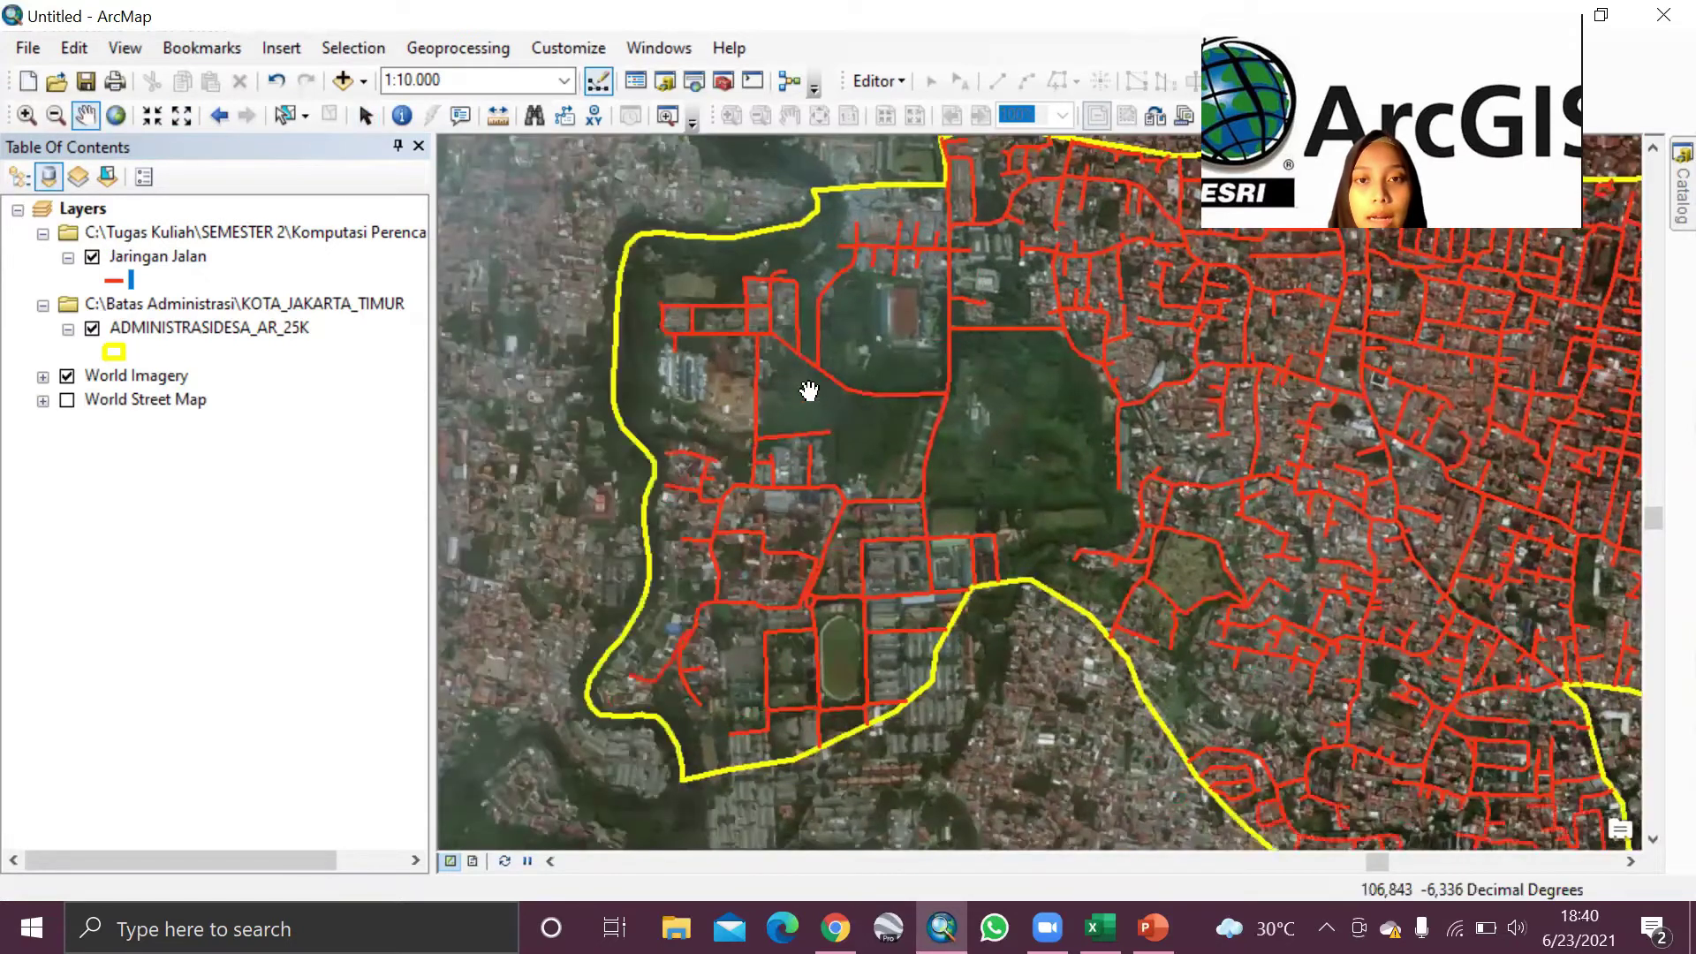
drag(1025, 422, 1083, 380)
drag(1086, 442, 884, 459)
drag(875, 526, 966, 504)
scroll(776, 485, up, 2)
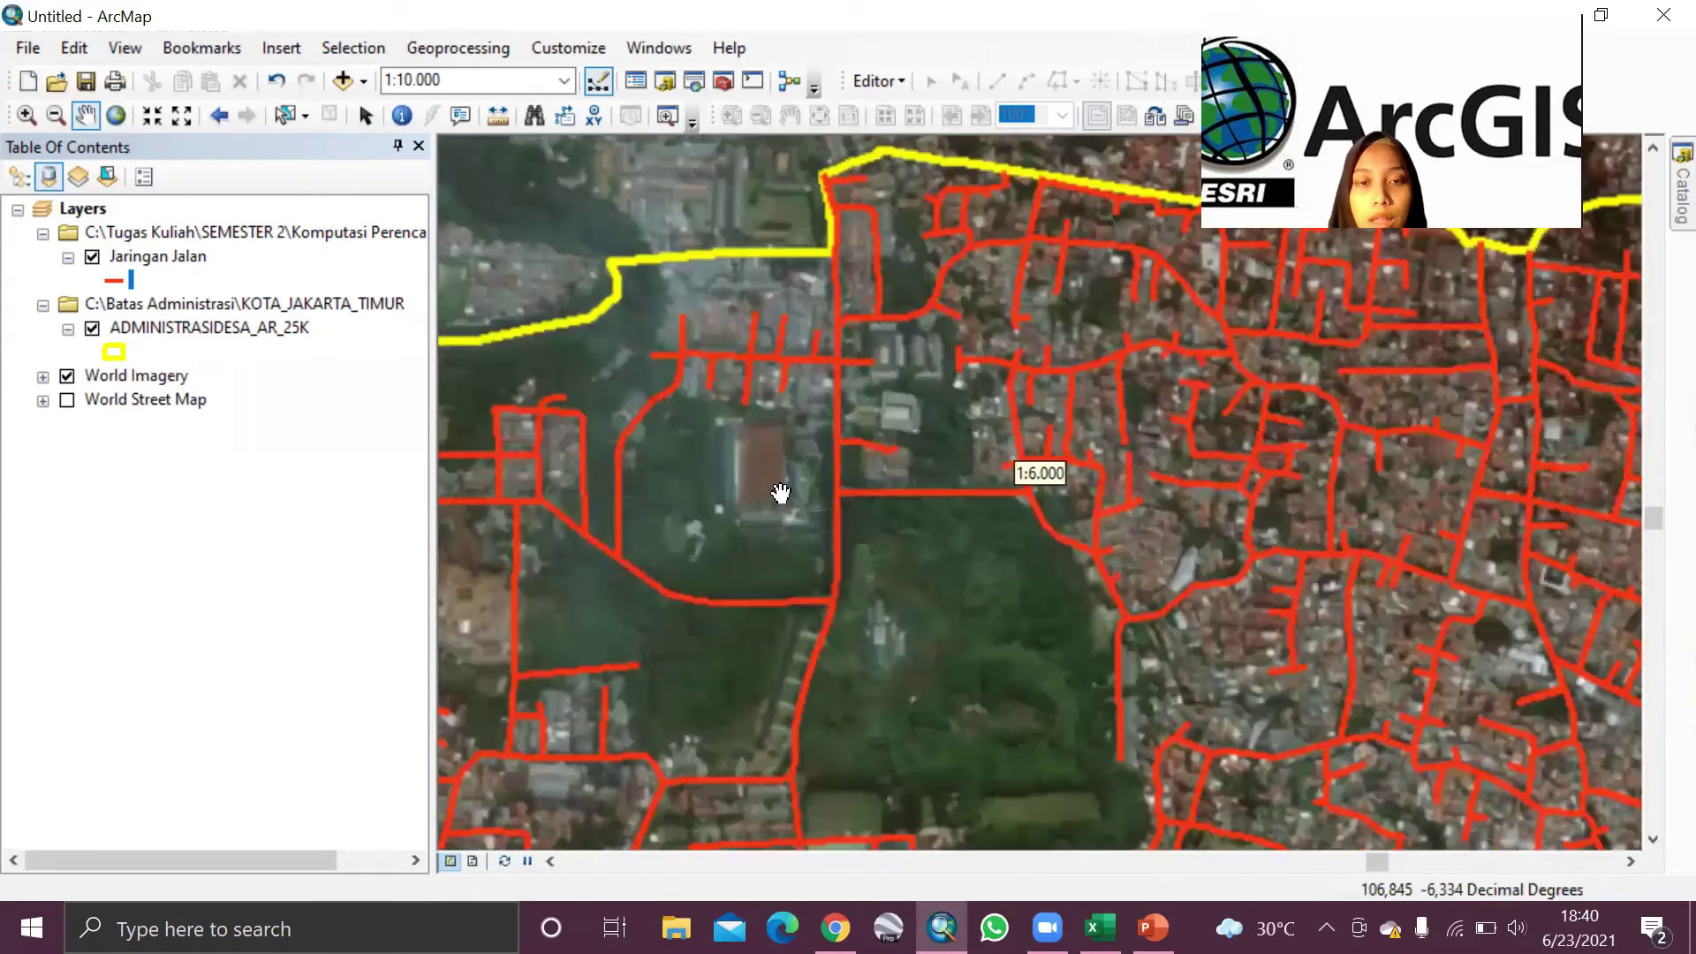
scroll(777, 496, up, 2)
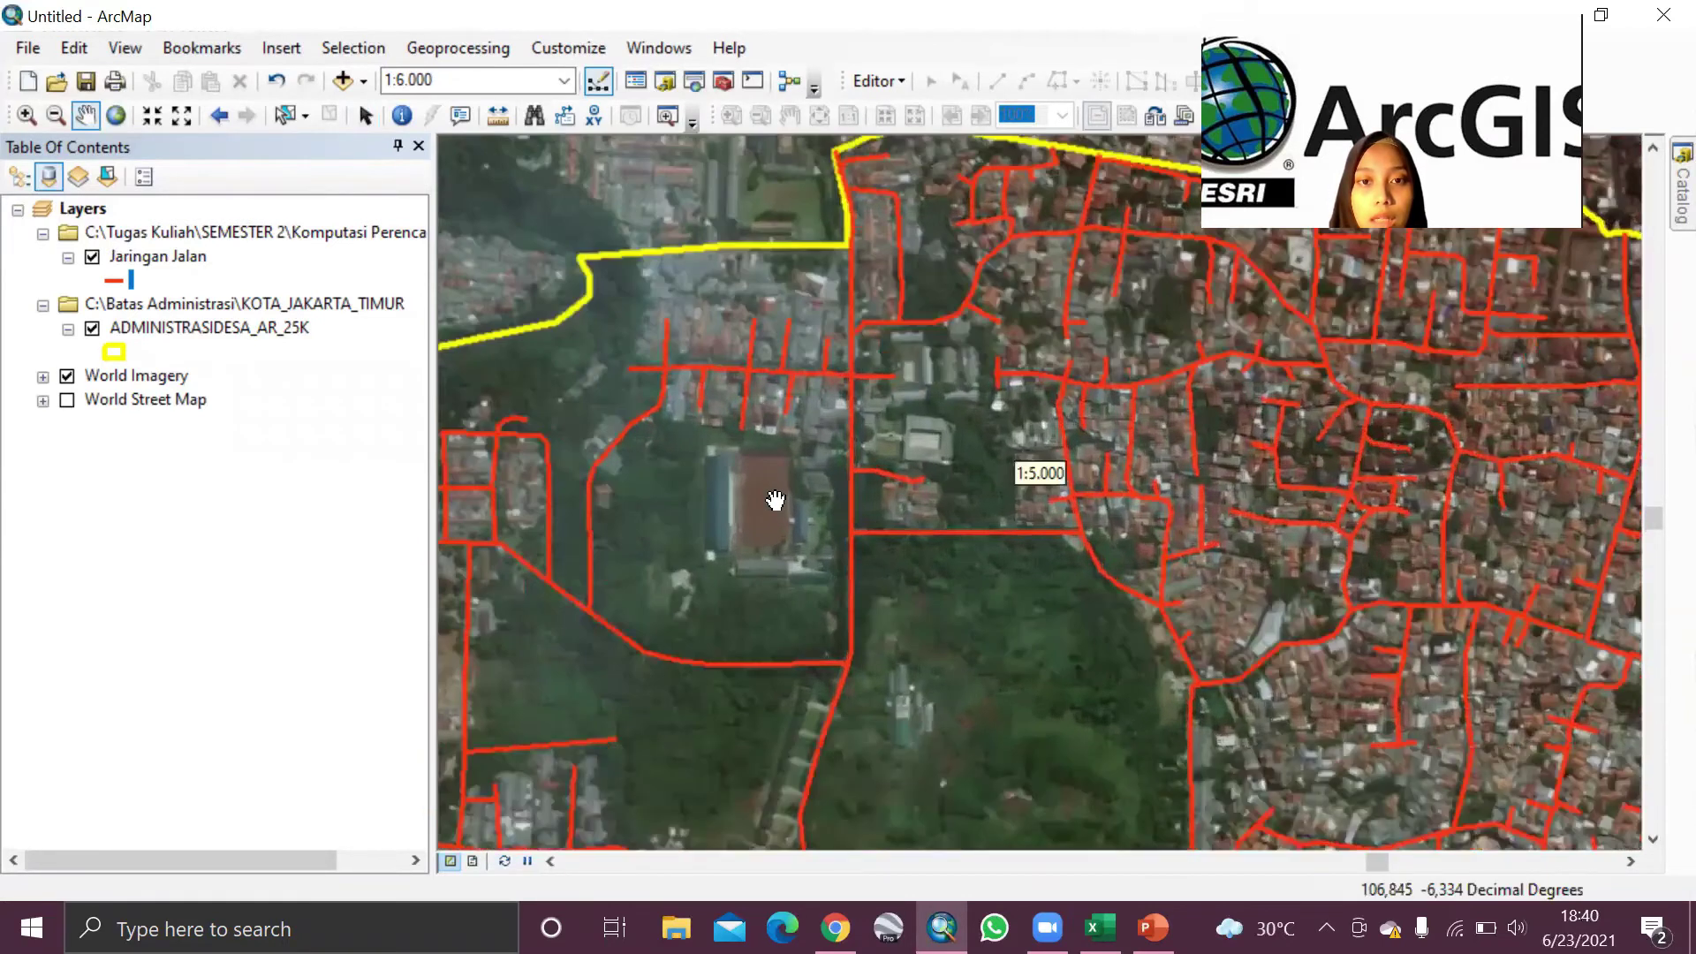
scroll(776, 501, up, 1)
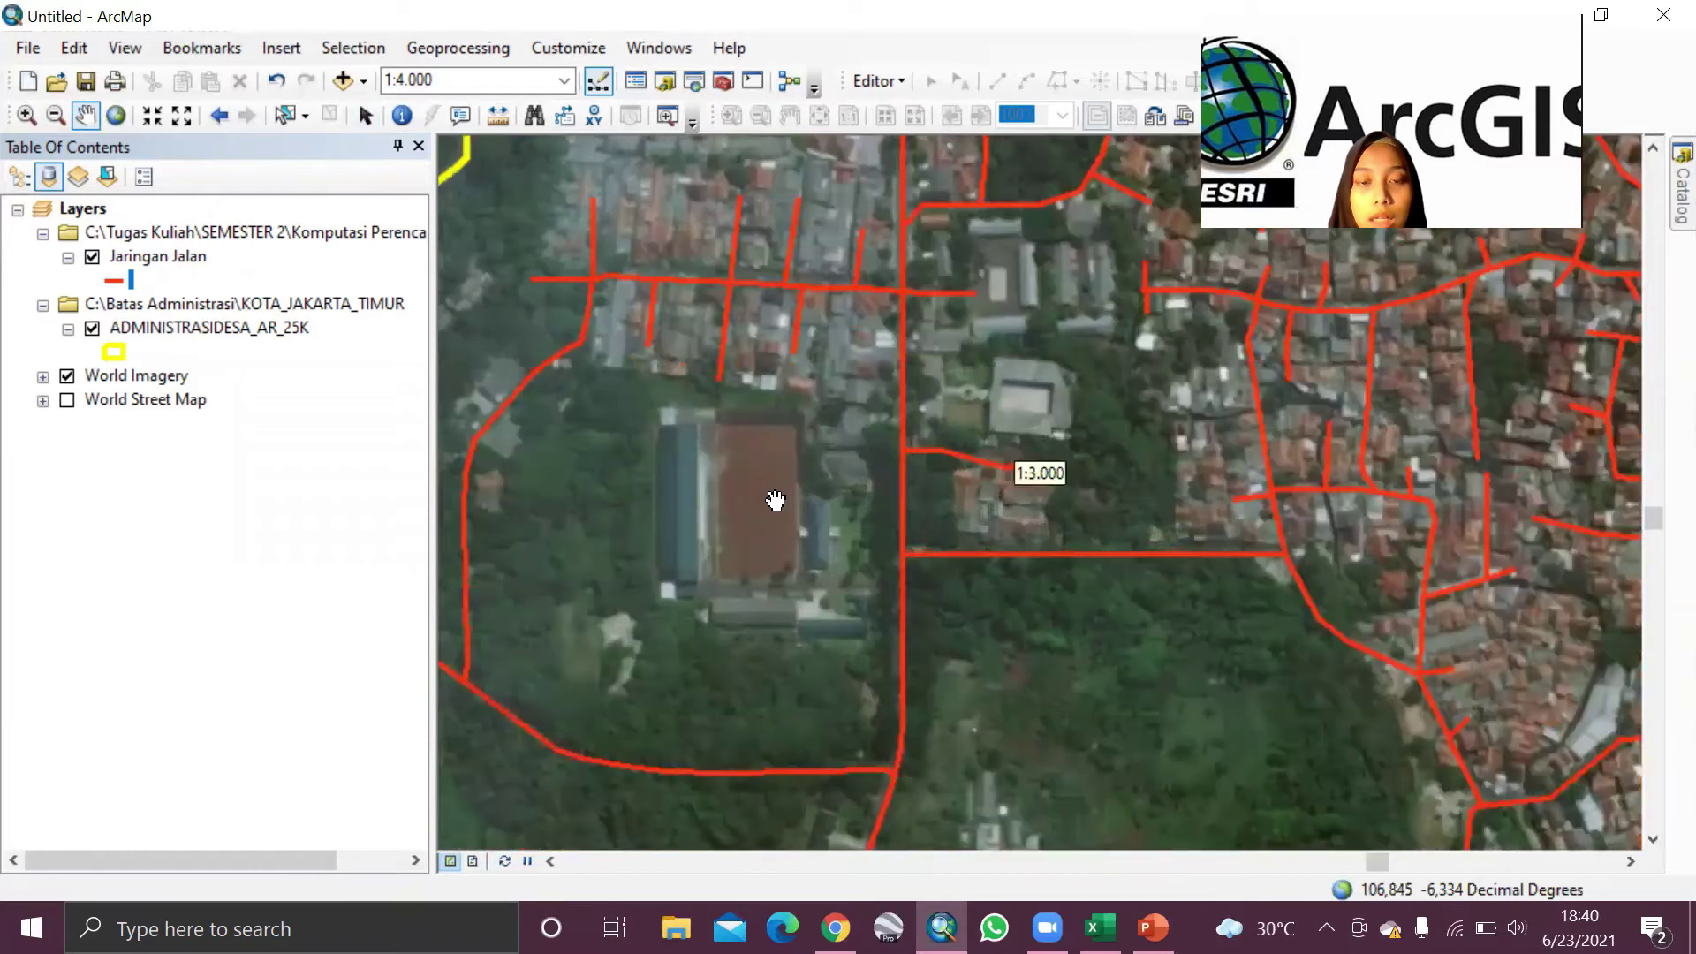
drag(705, 509, 872, 557)
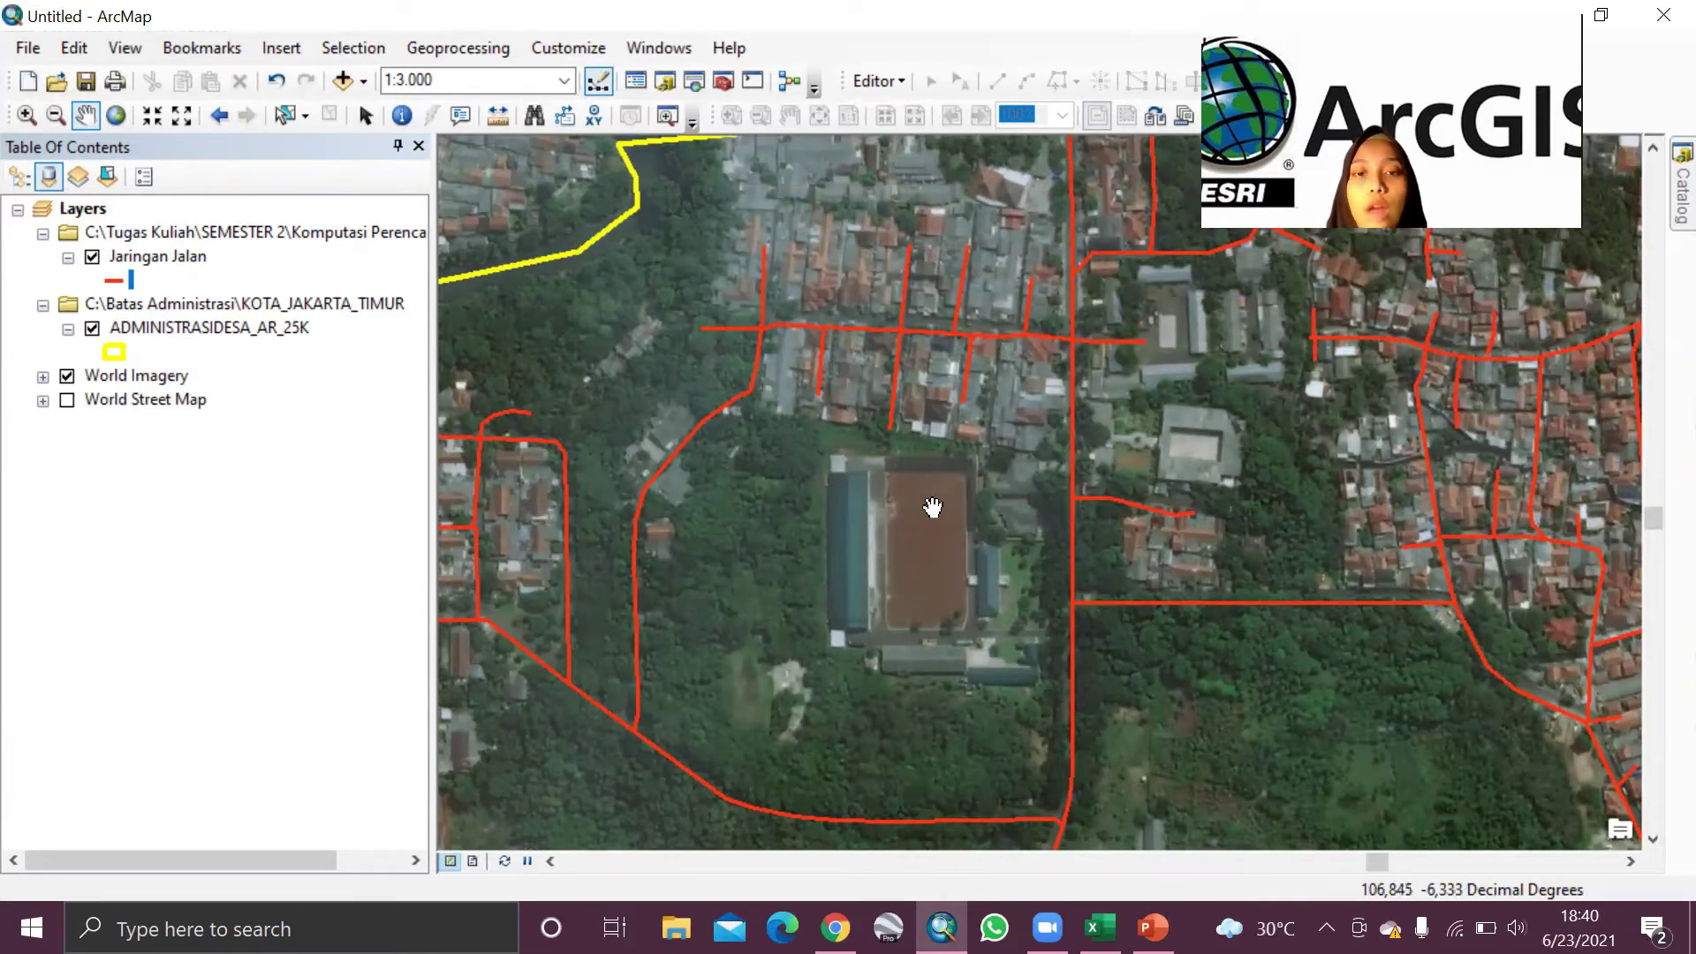
Step: Start creating a new shapefile in the C:\Batas Administrasi\SHP connected folder
click(1683, 186)
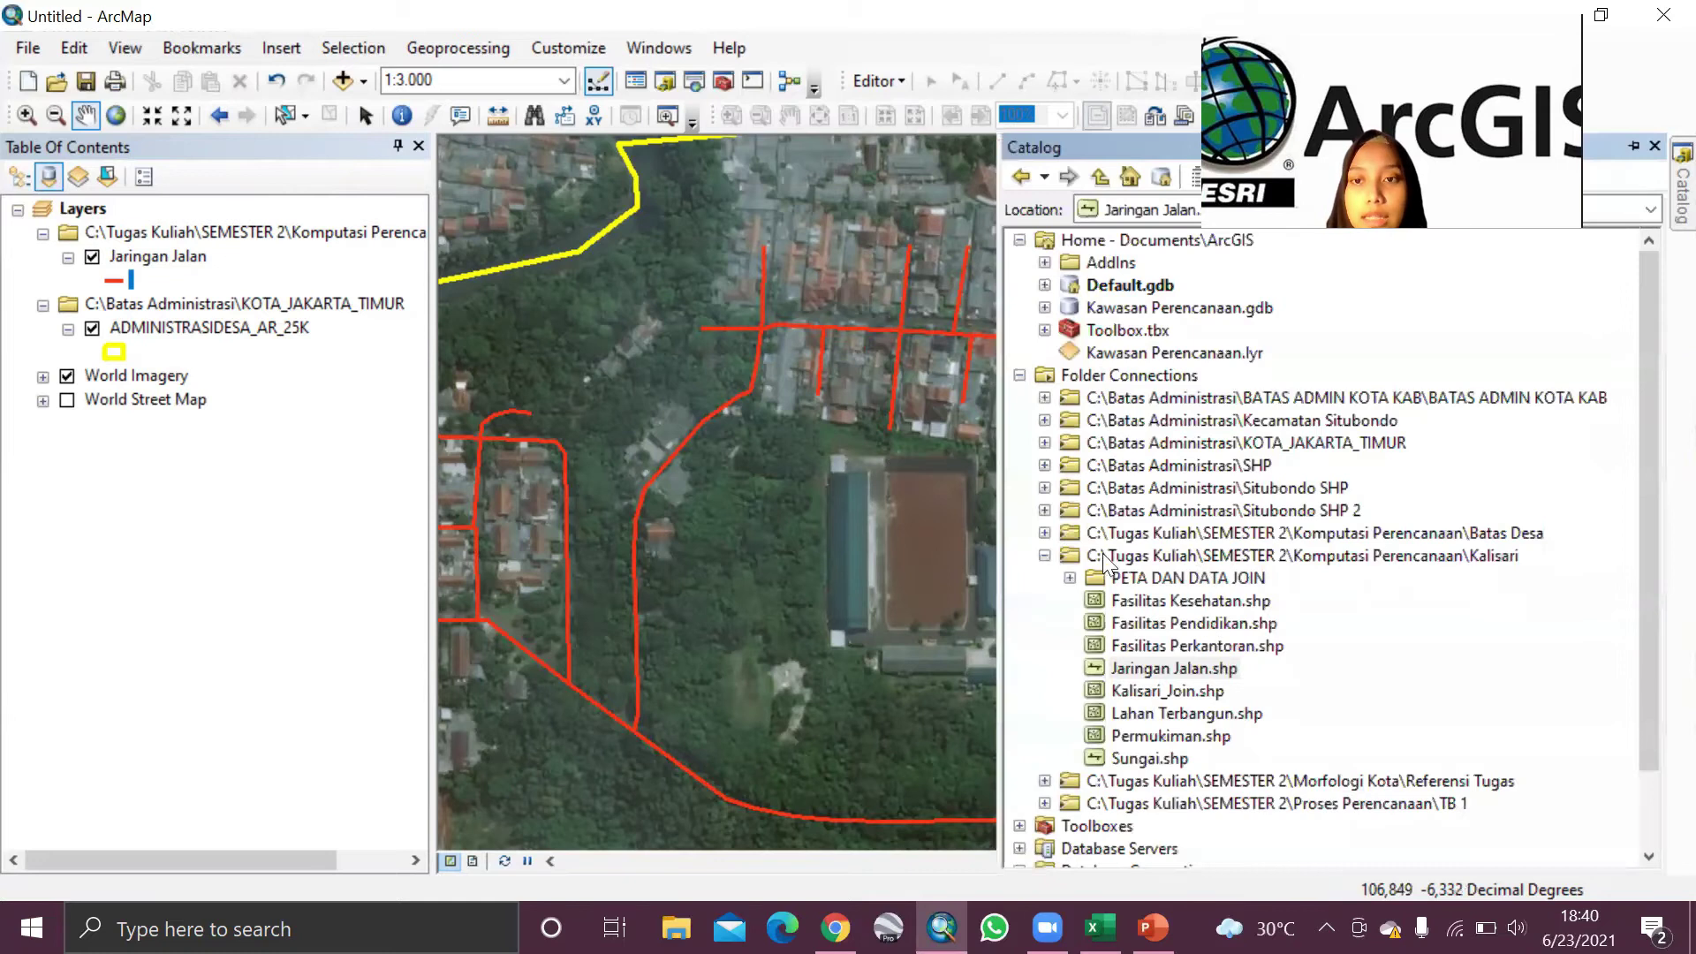
click(1046, 556)
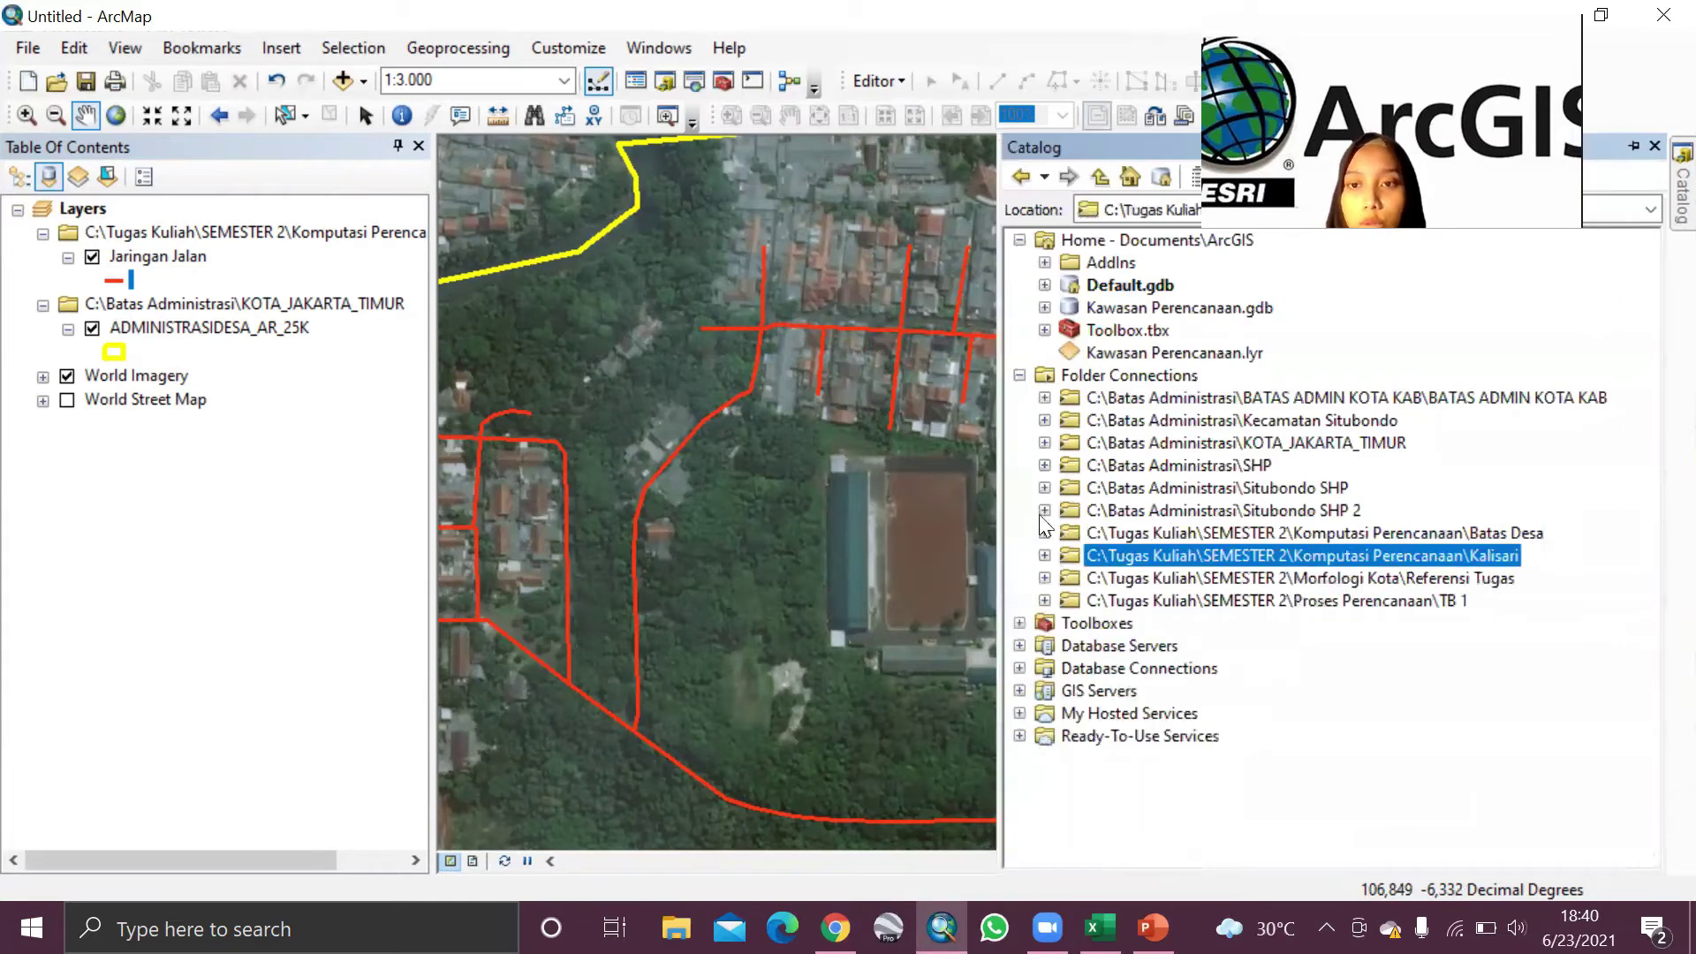
click(1044, 488)
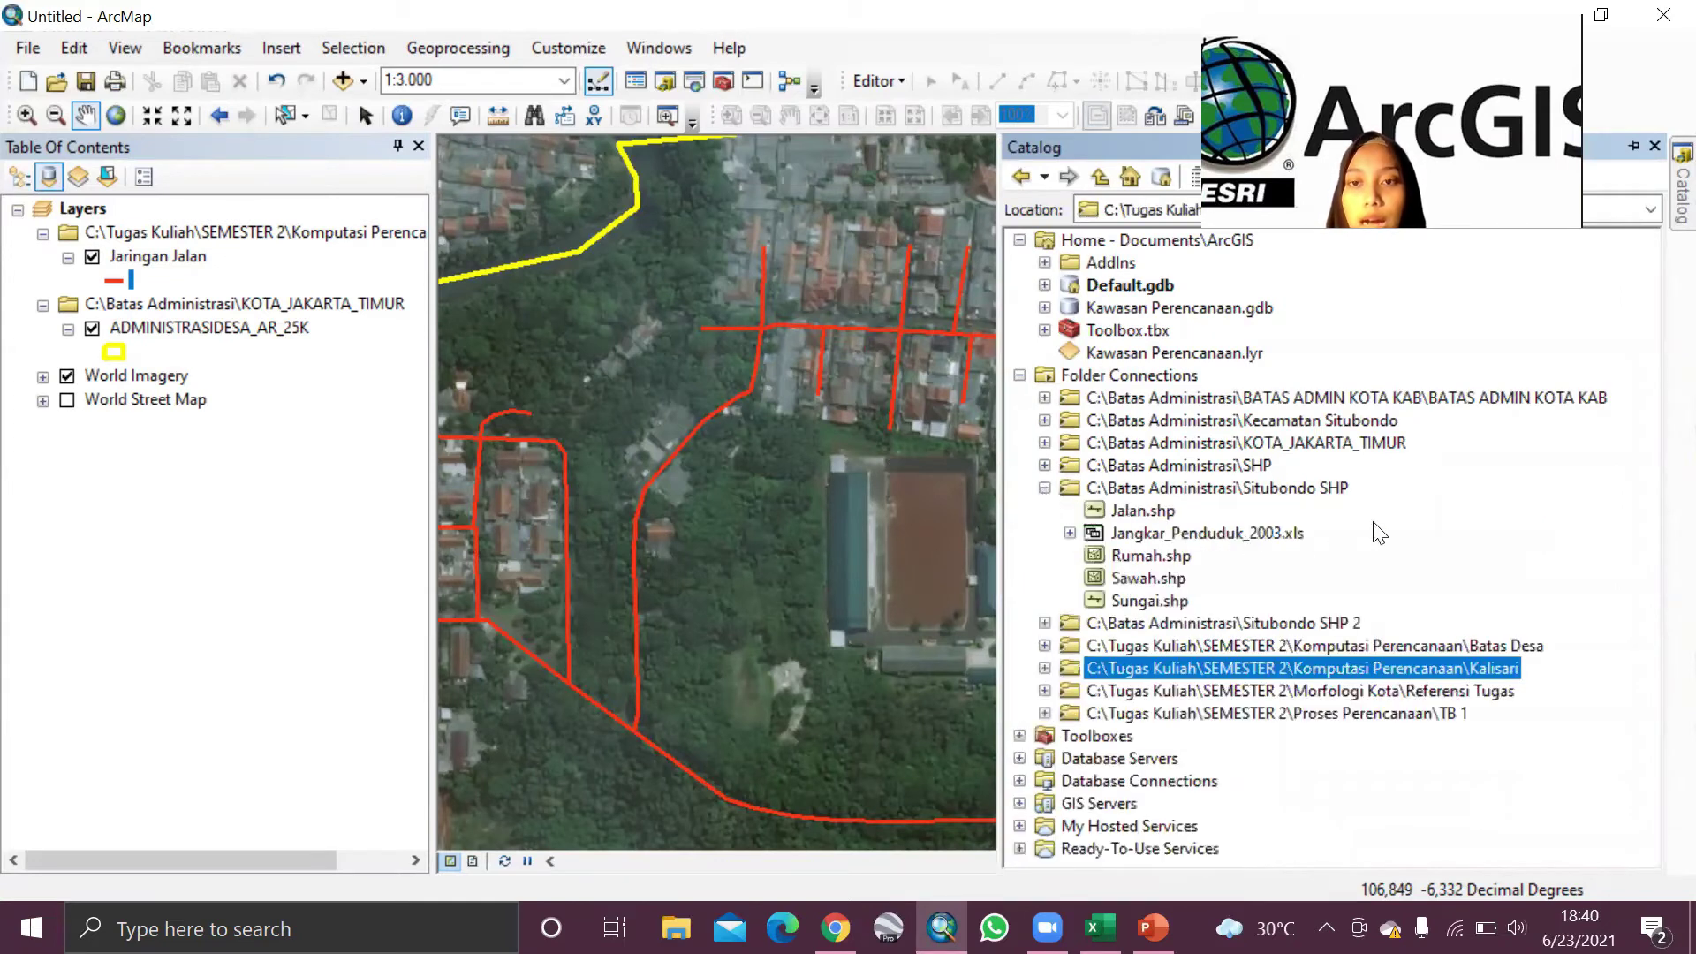
click(1044, 487)
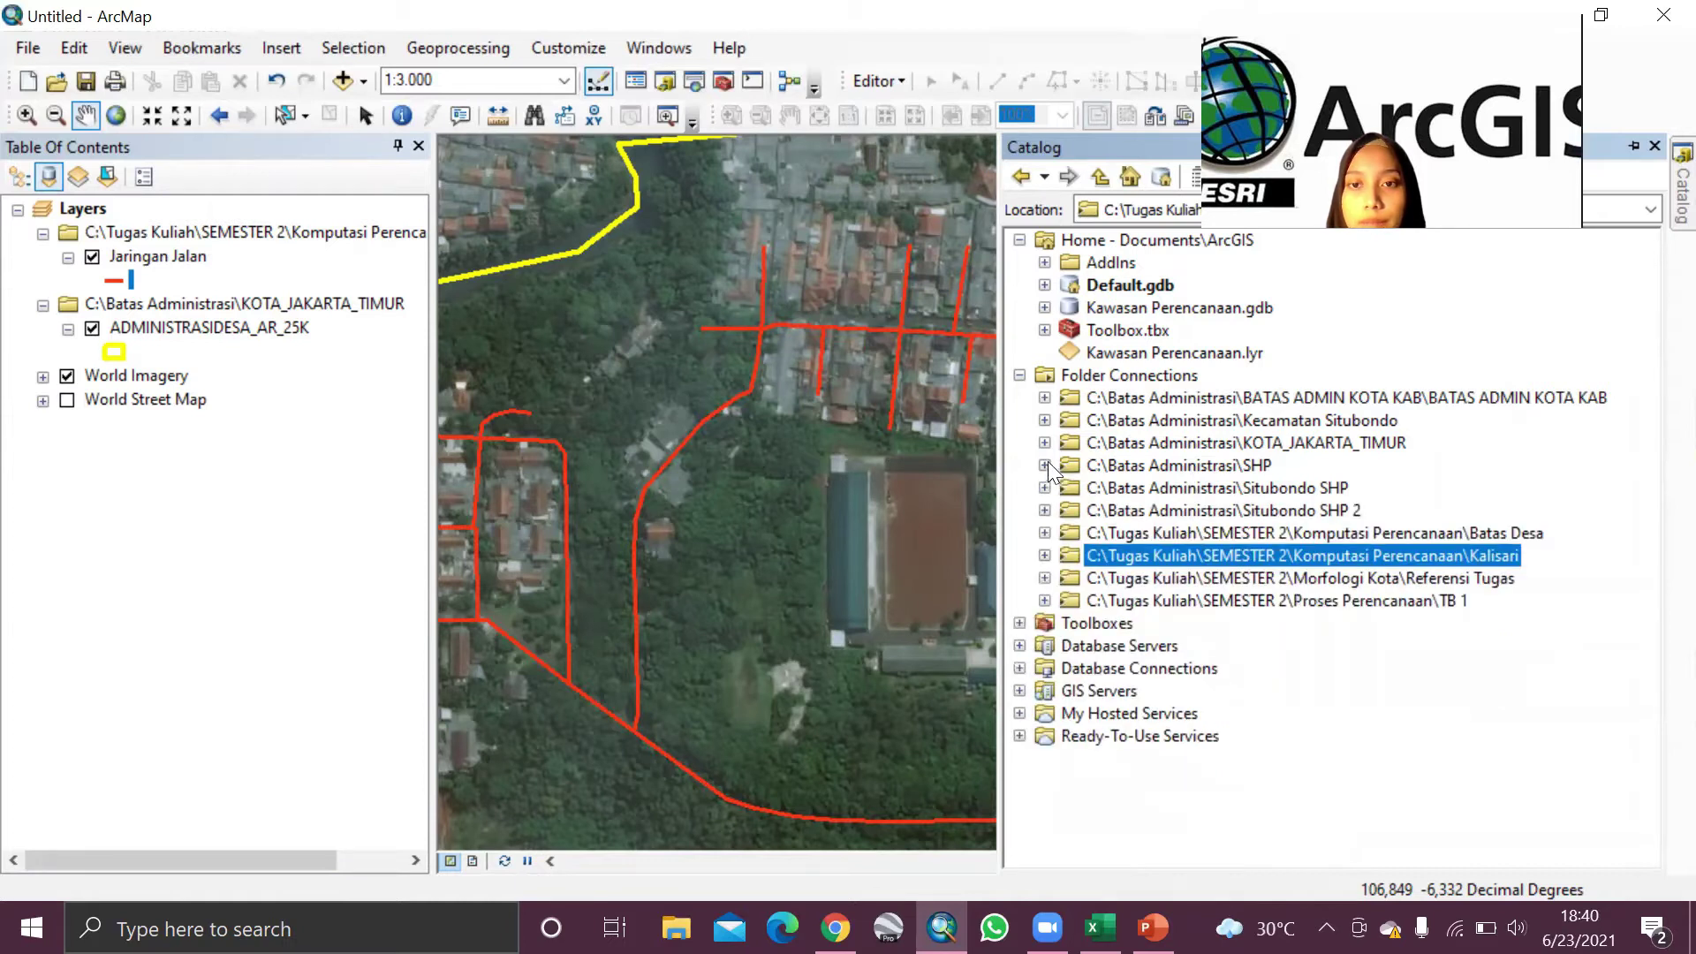
click(1045, 465)
click(1359, 488)
right_click(1359, 482)
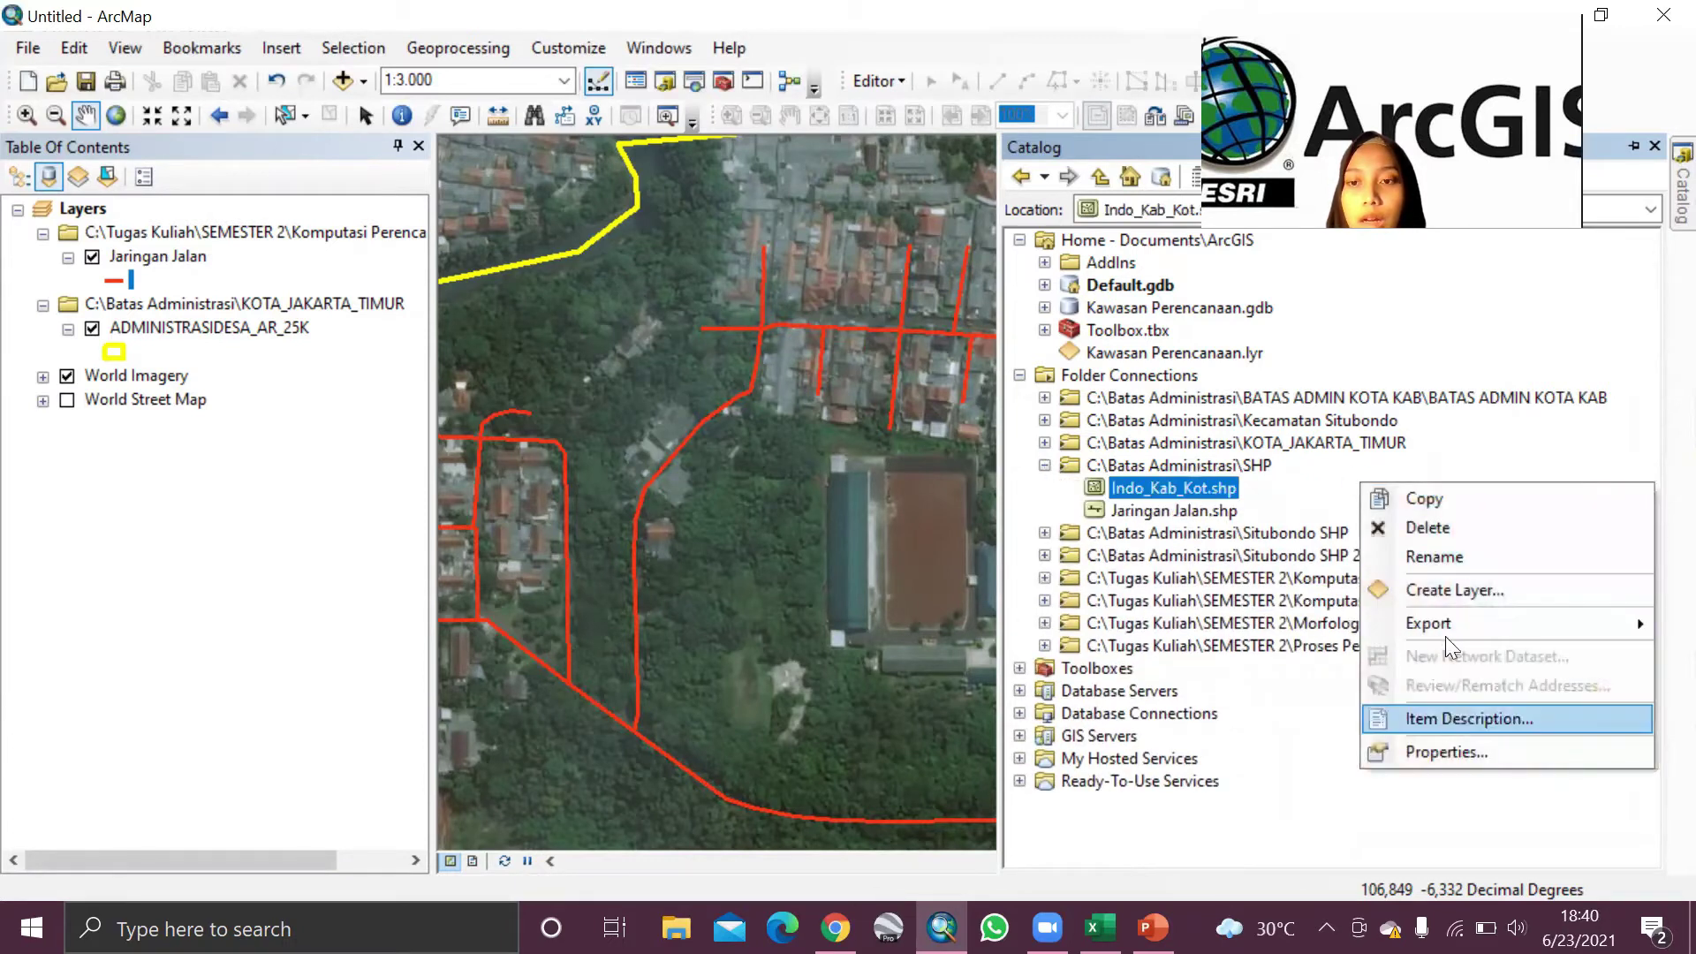
click(1467, 469)
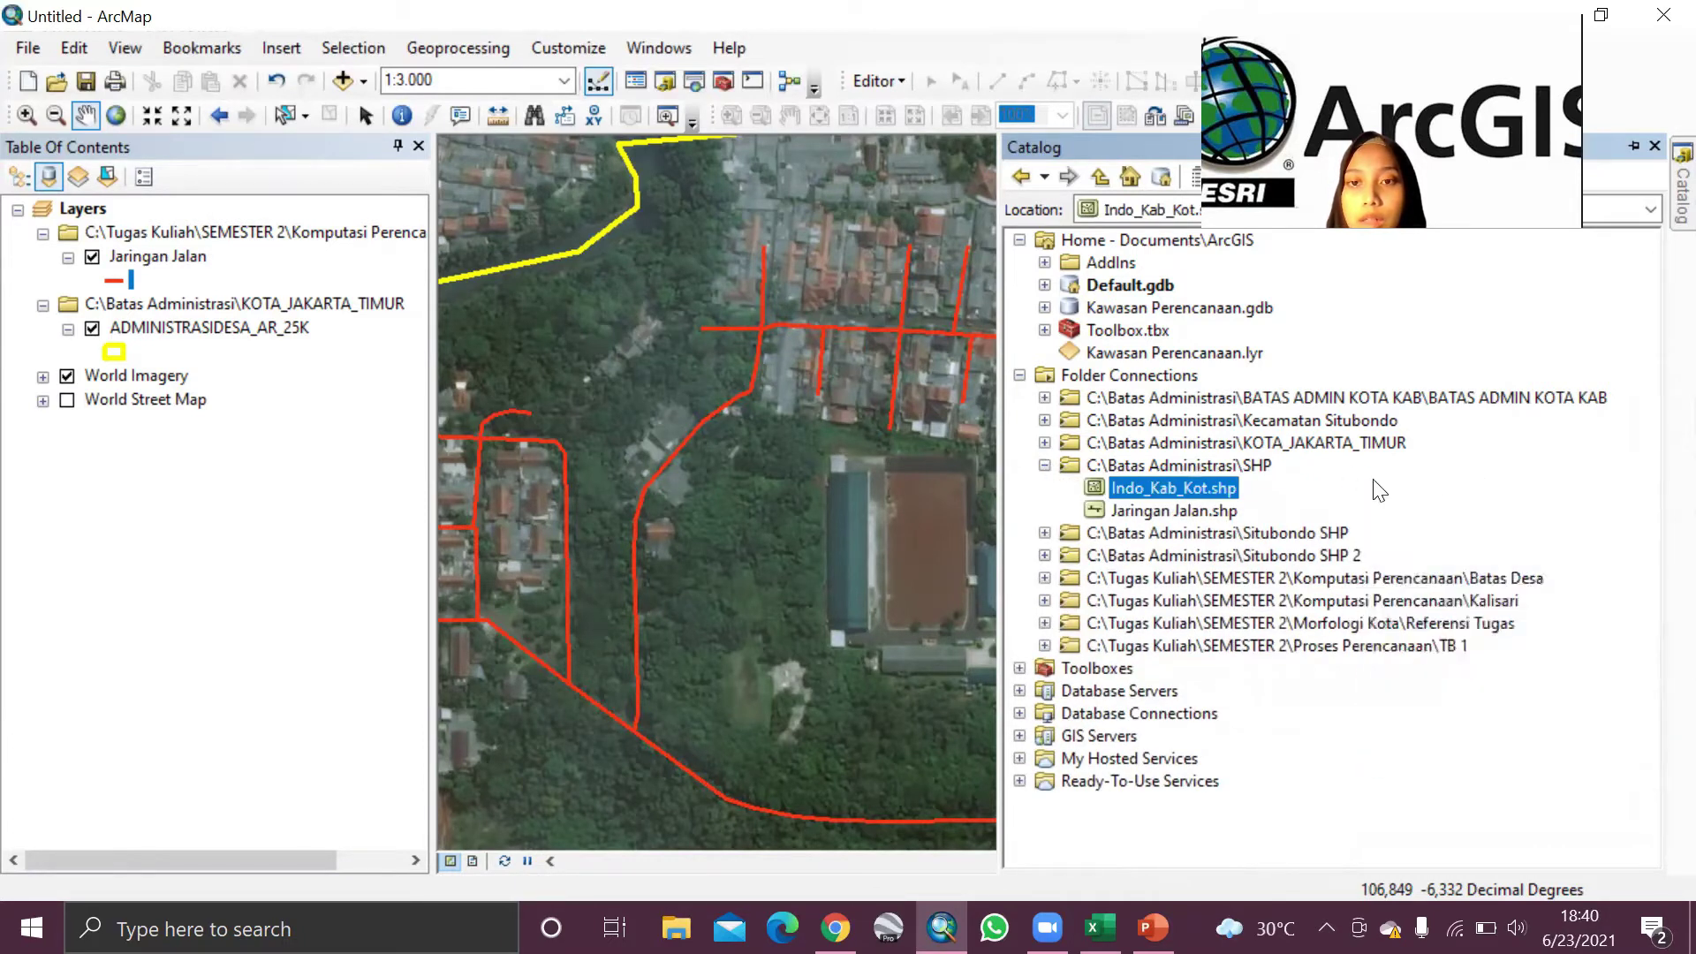
right_click(1235, 465)
mouse_move(1340, 626)
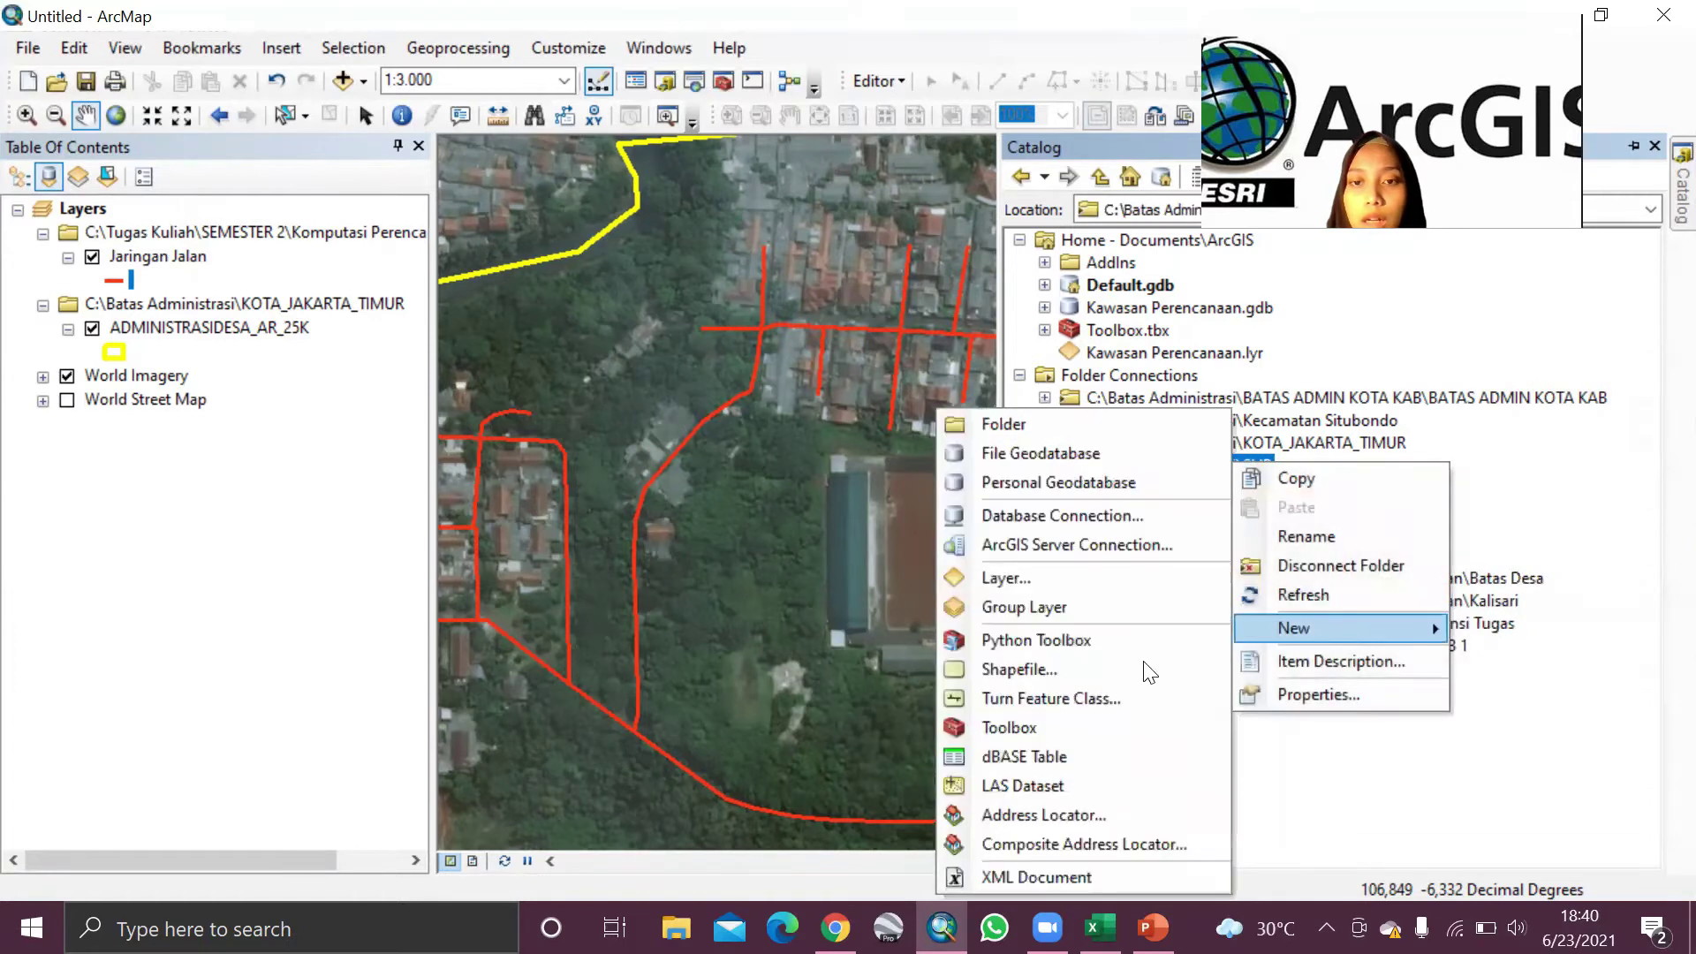
click(1082, 667)
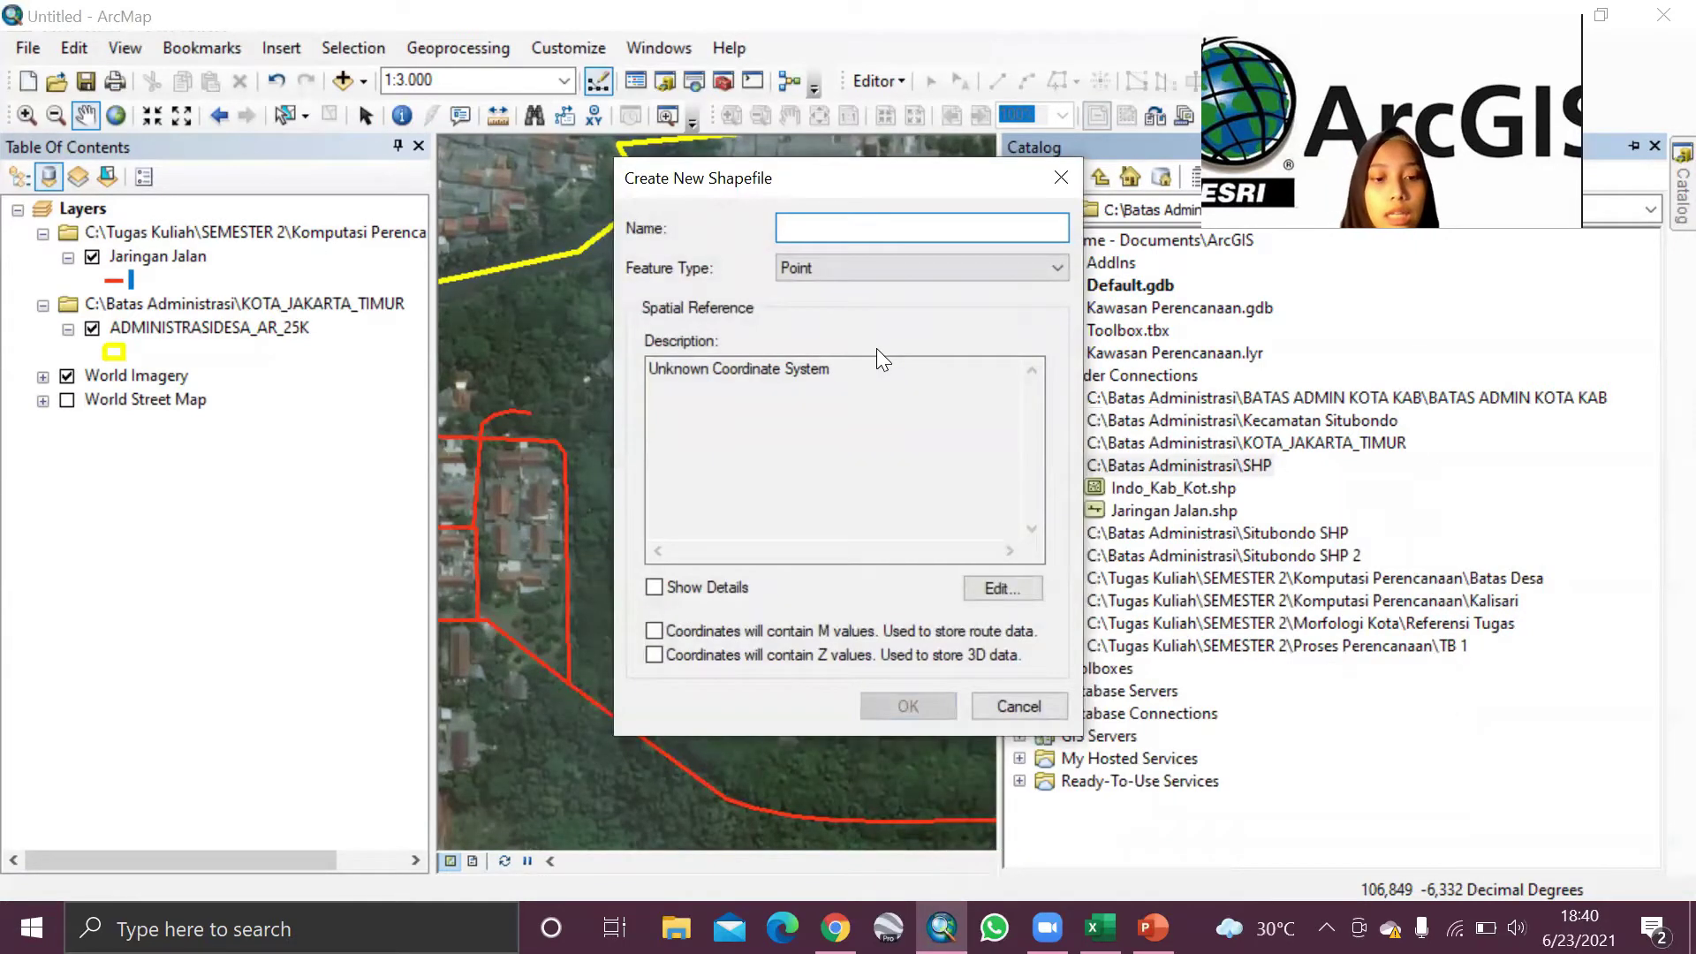
Step: Name the new shapefile Fasilitas Perkantoran and set its feature type to Polygon
text(Fasilitas Perkantoran)
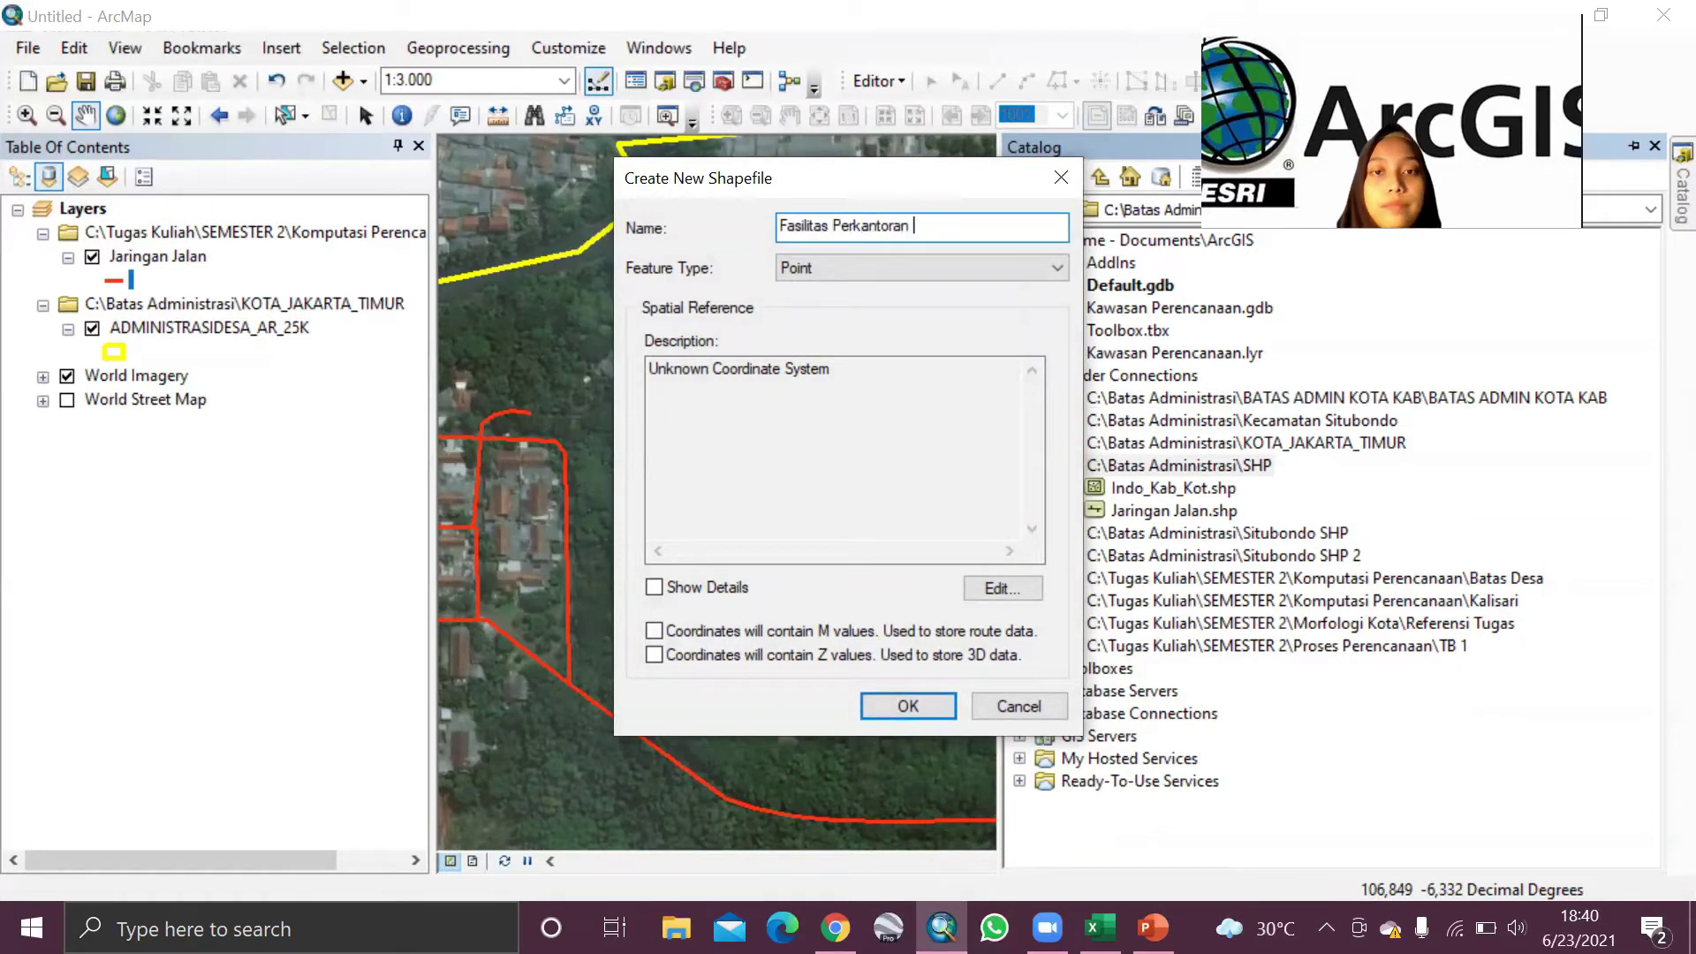
click(792, 272)
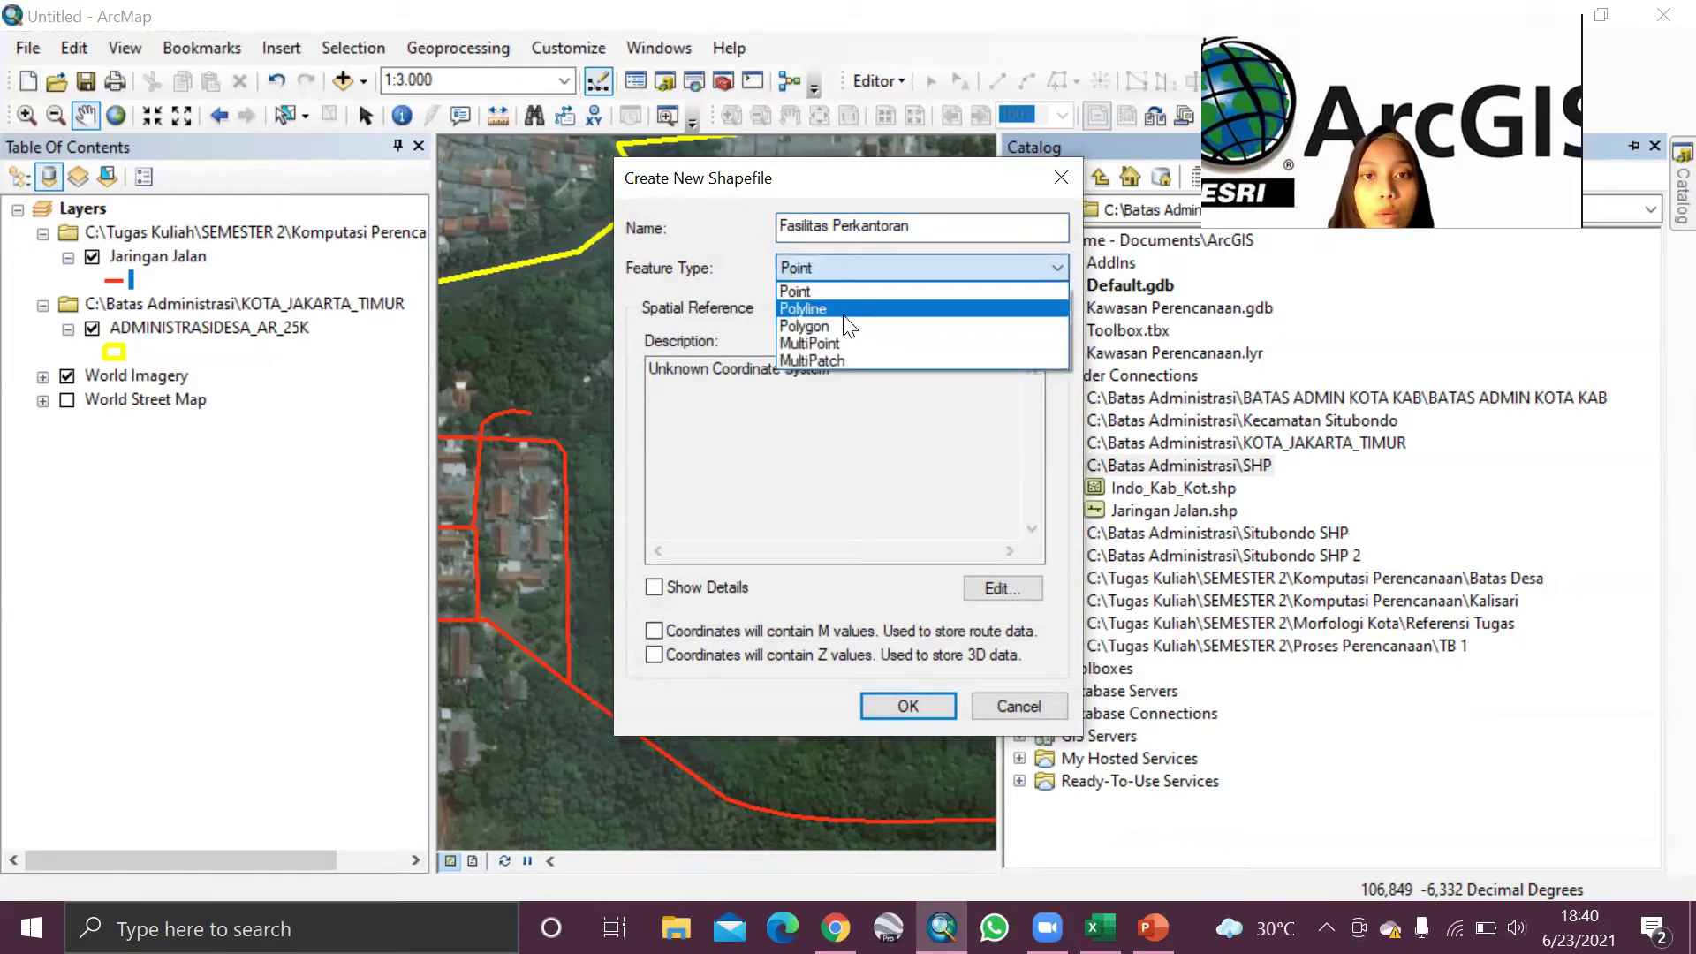
click(848, 326)
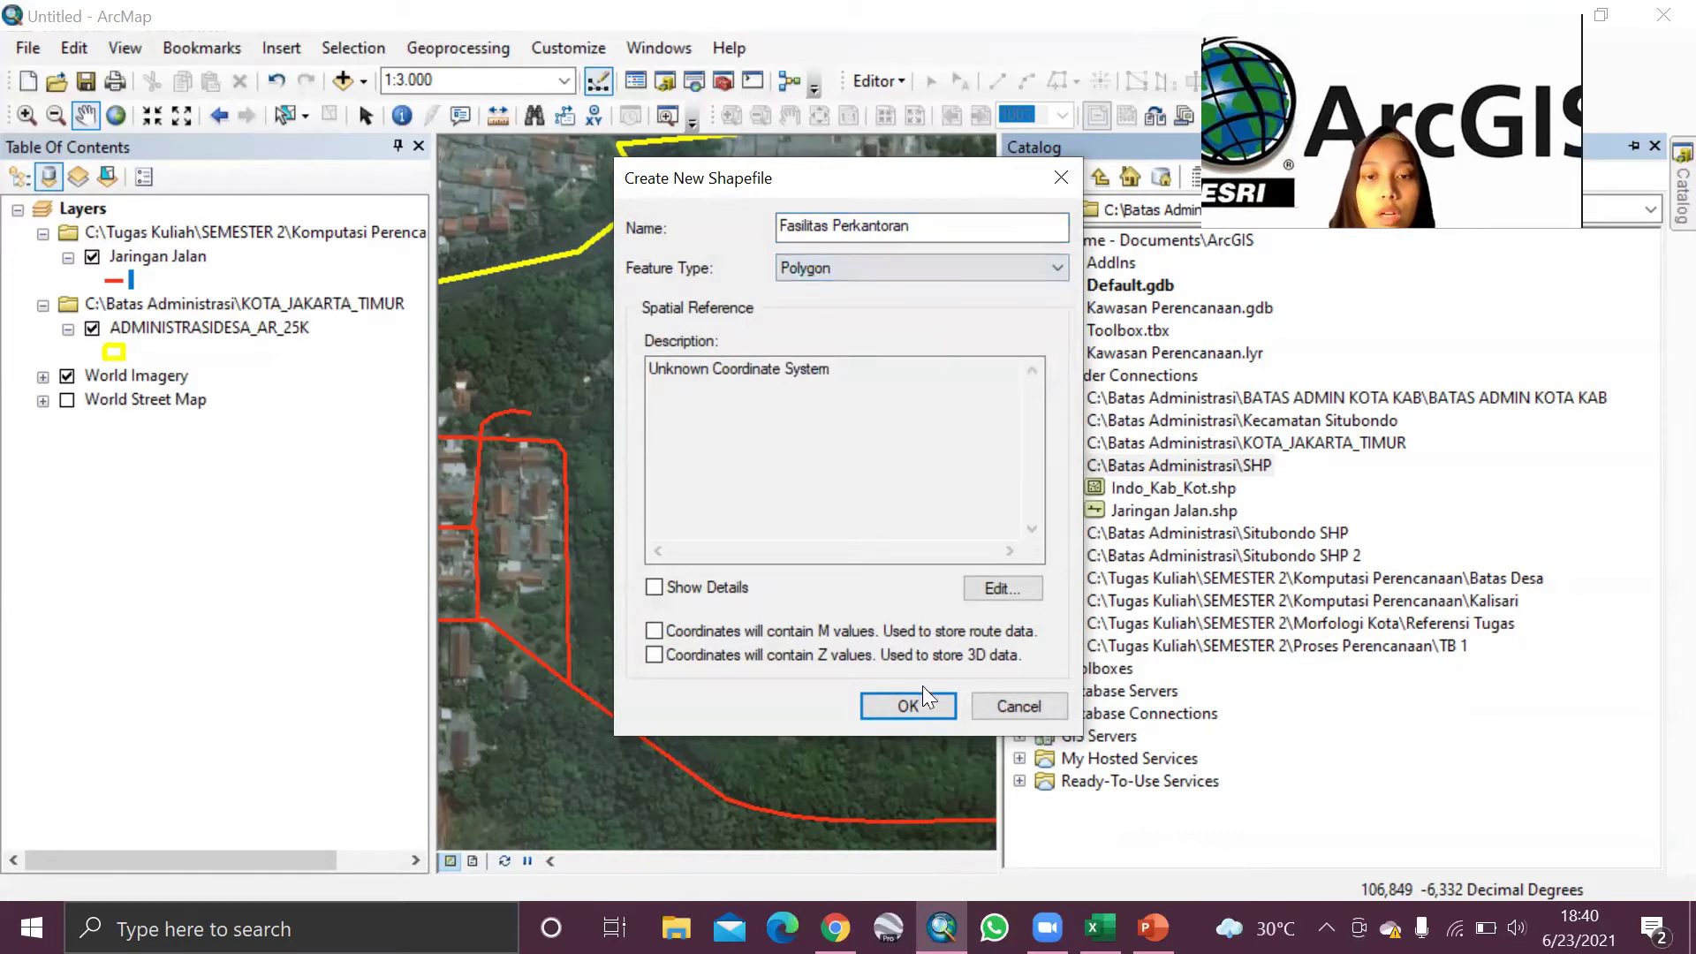
Step: Assign the projected coordinate system WGS 1984 UTM Zone 48S to the new shapefile and create it
click(1006, 585)
click(770, 325)
double_click(771, 325)
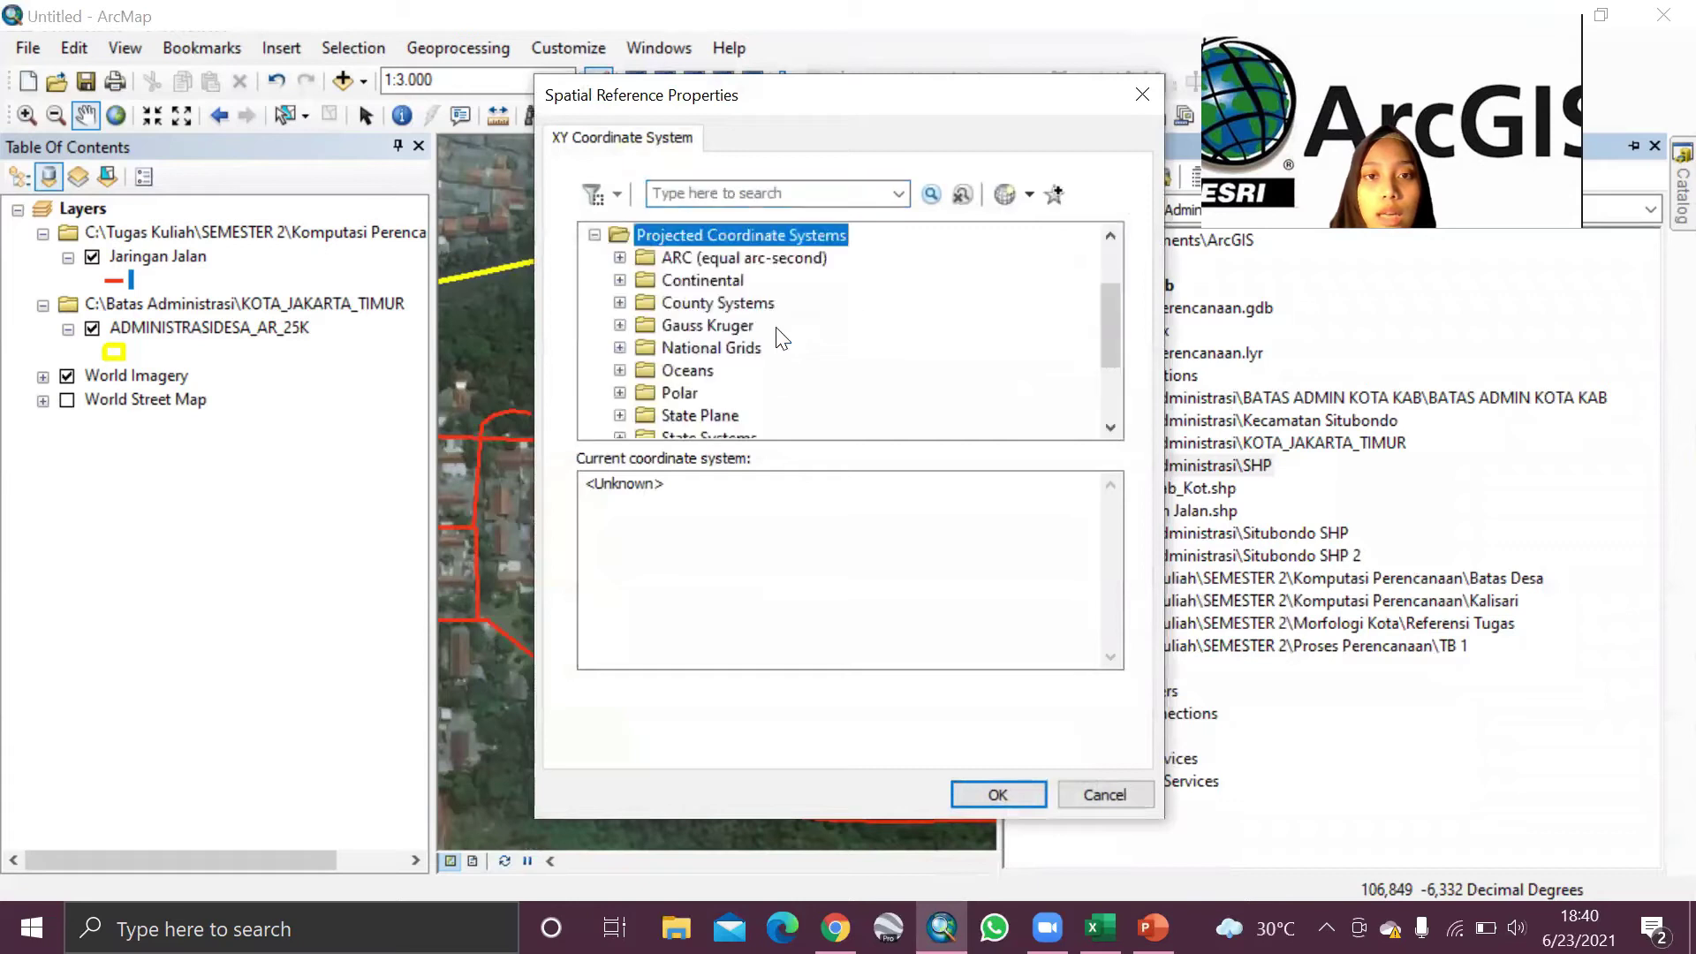
scroll(776, 333, down, 2)
double_click(702, 375)
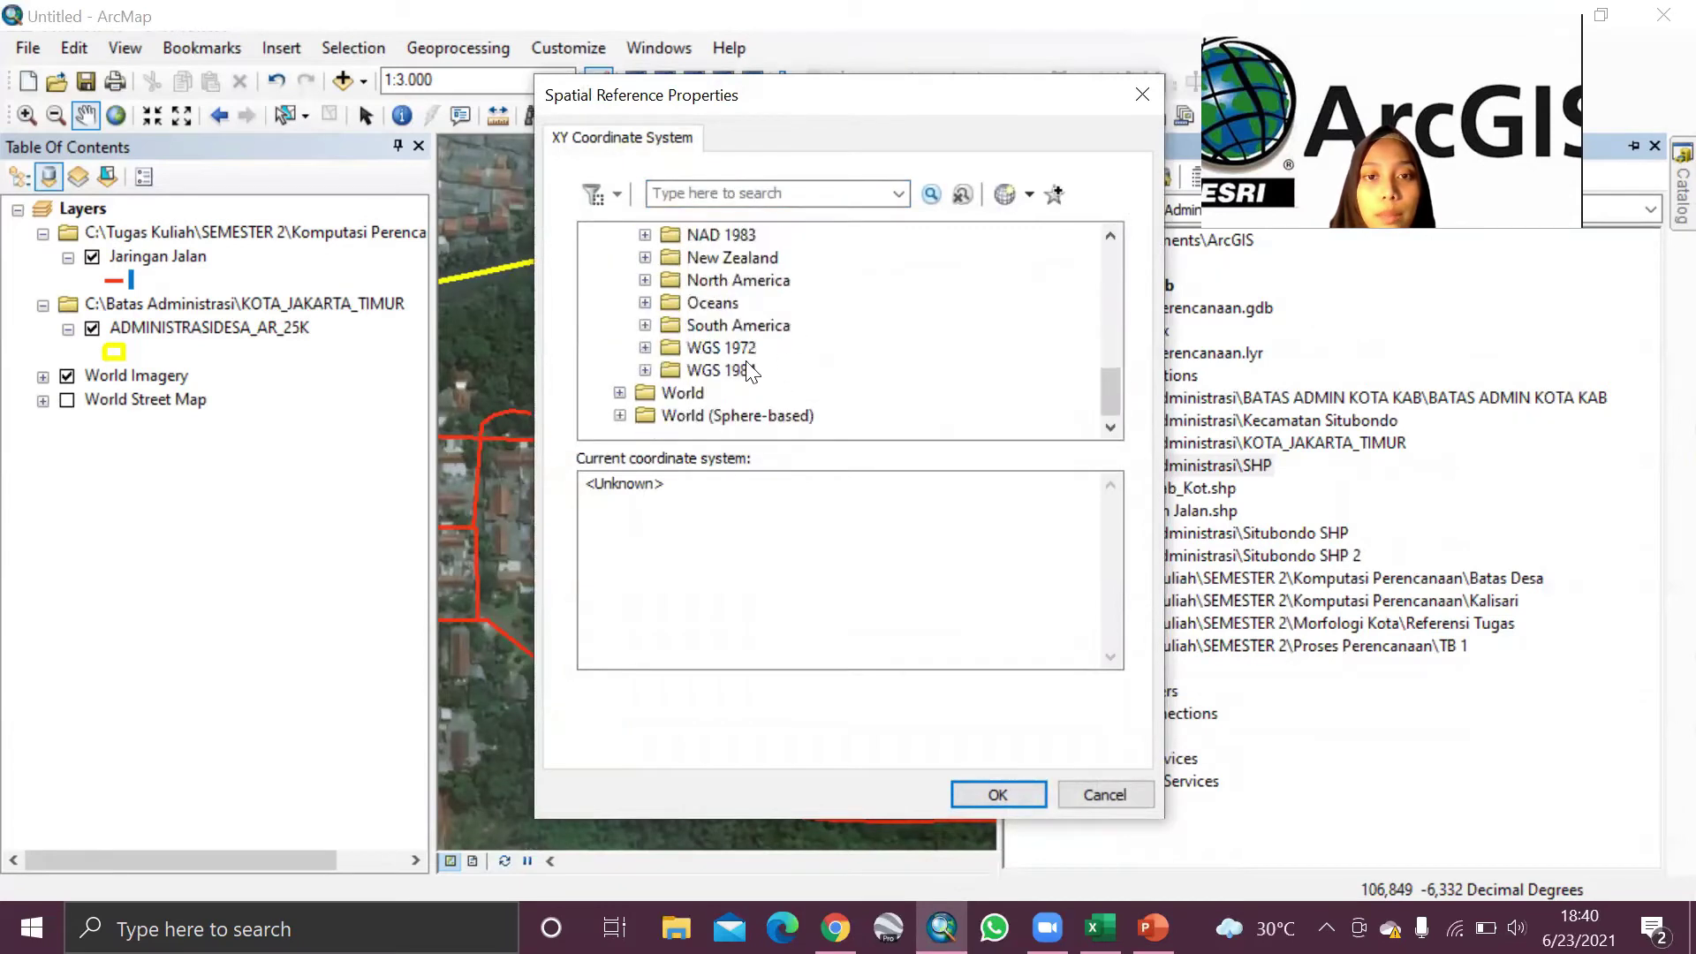
double_click(750, 371)
double_click(813, 416)
scroll(910, 389, down, 10)
scroll(910, 389, down, 4)
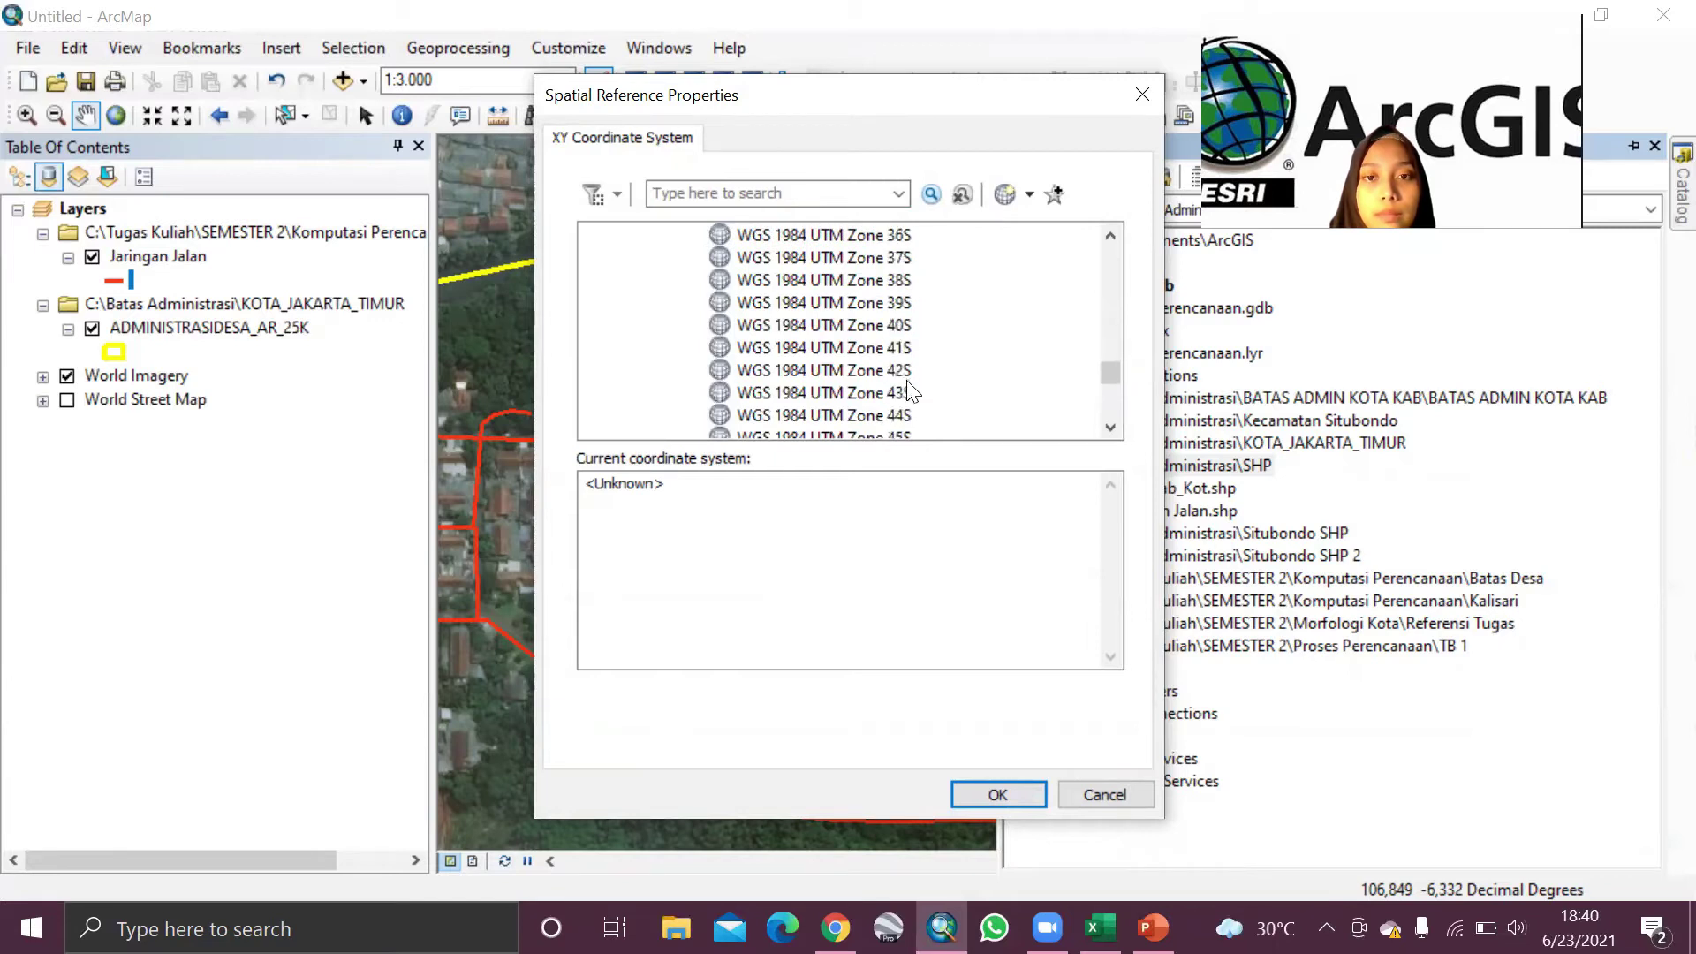
click(895, 373)
click(998, 794)
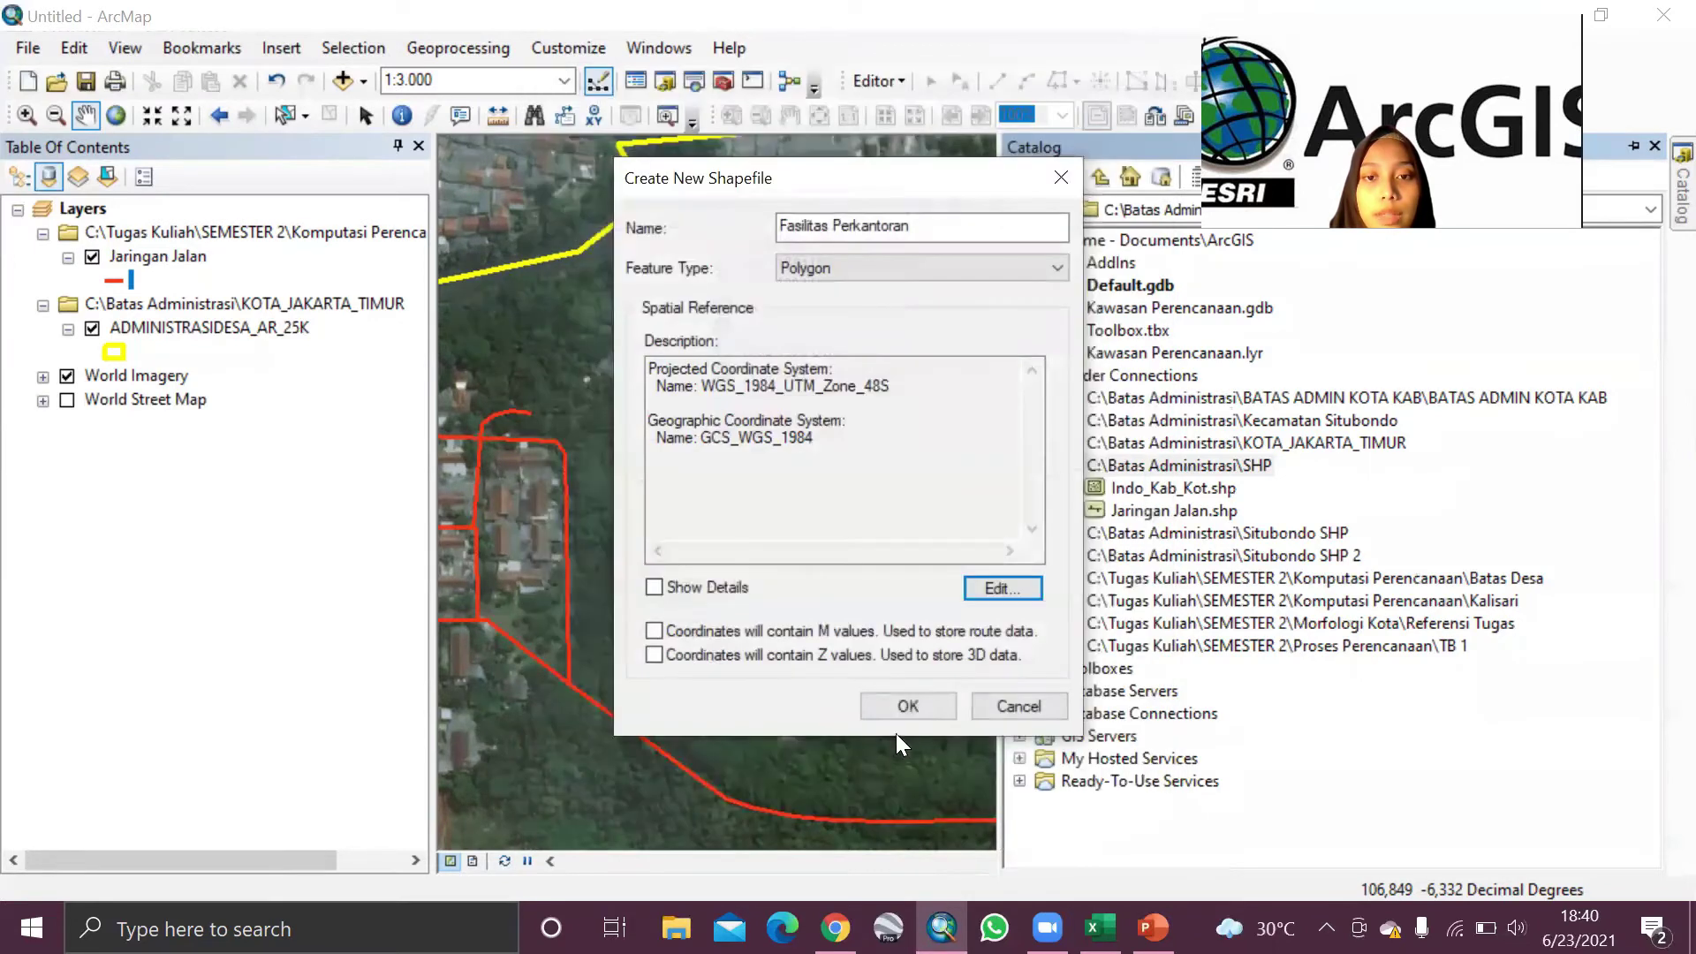
click(908, 704)
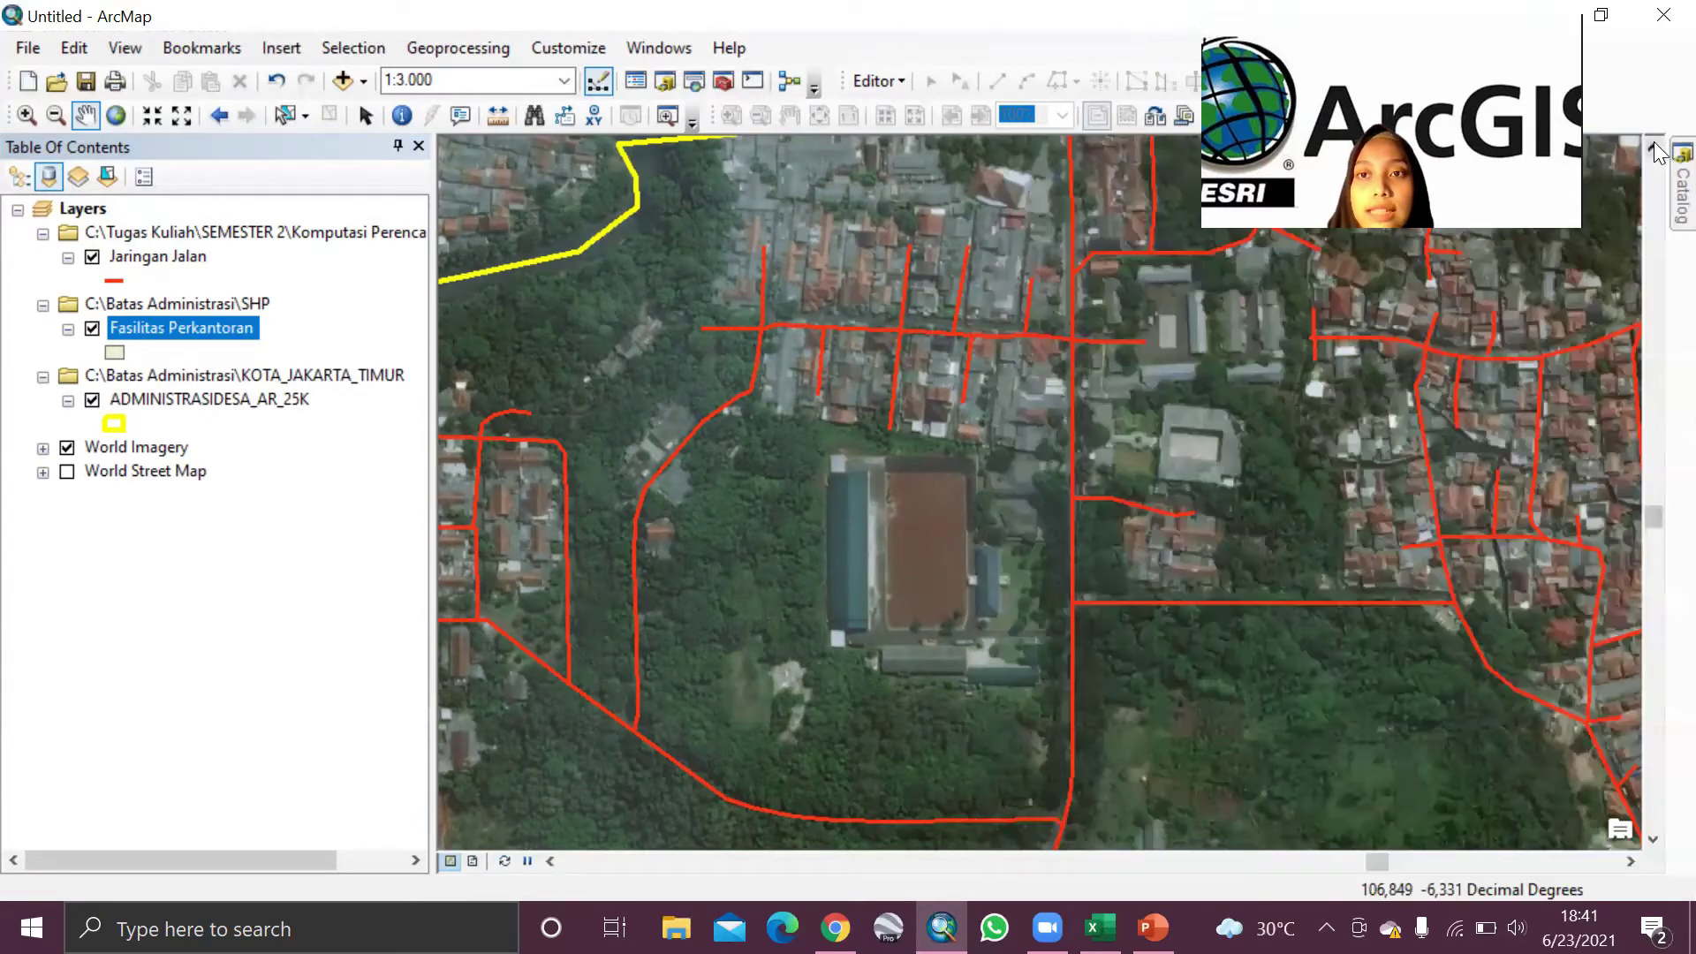
Step: Start an edit session on the Fasilitas Perkantoran layer, continuing past the spatial reference warning, and show its feature templates
click(879, 80)
click(912, 108)
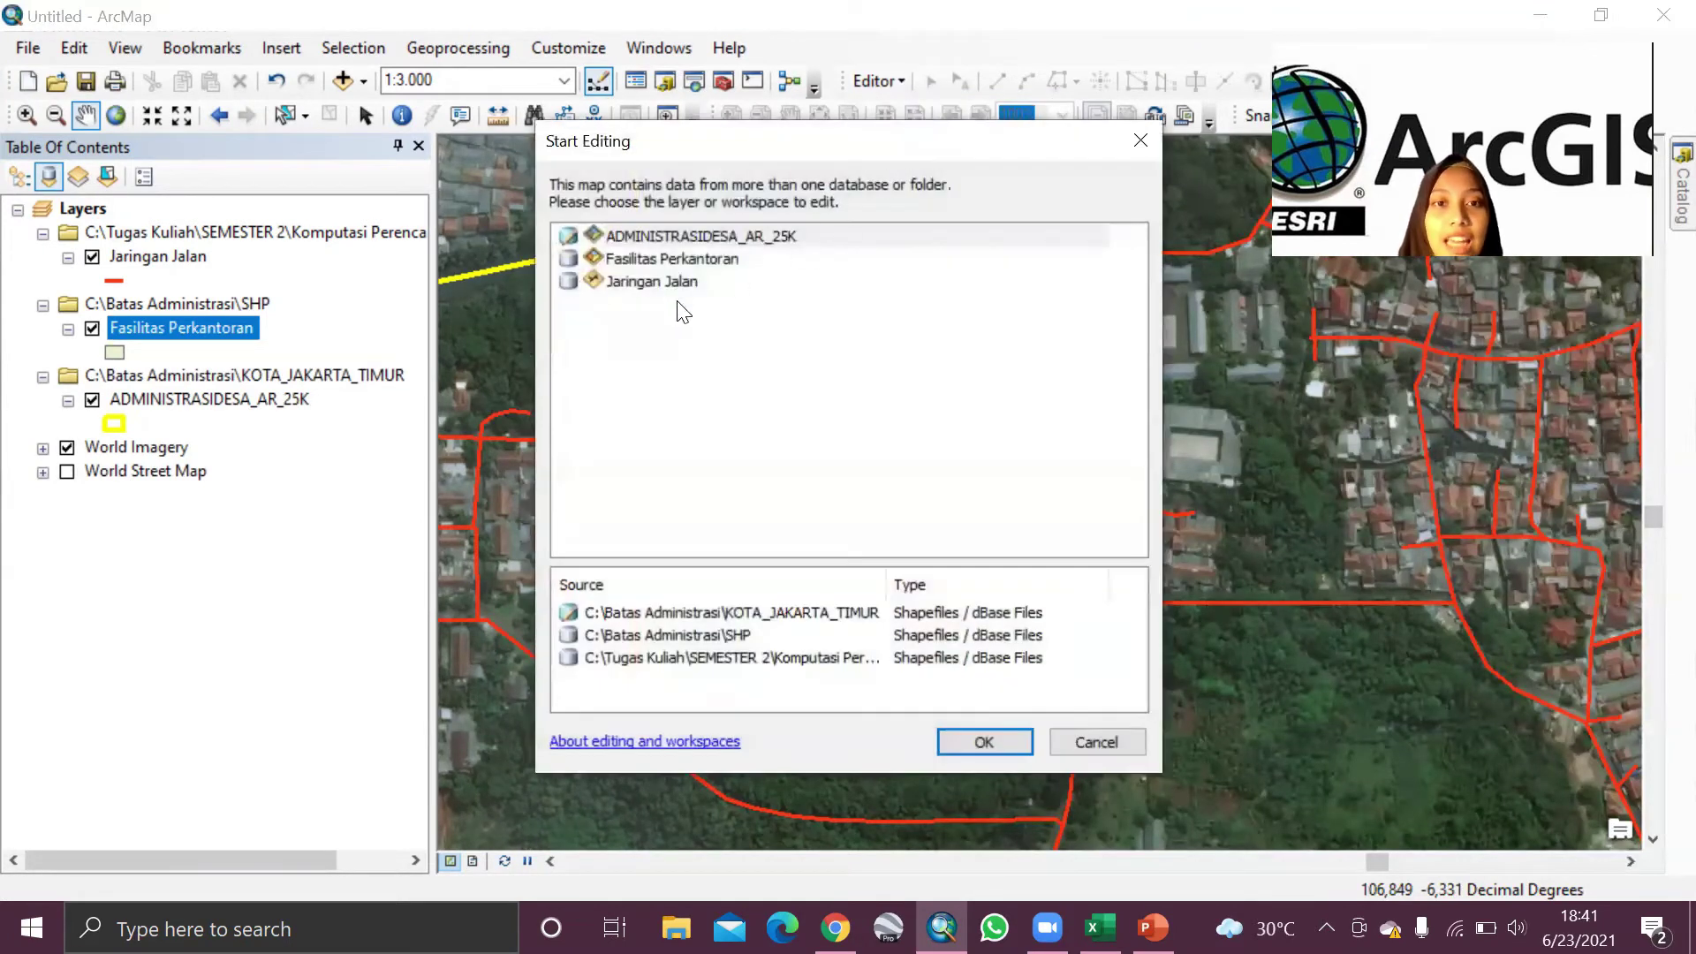
click(680, 258)
click(1007, 746)
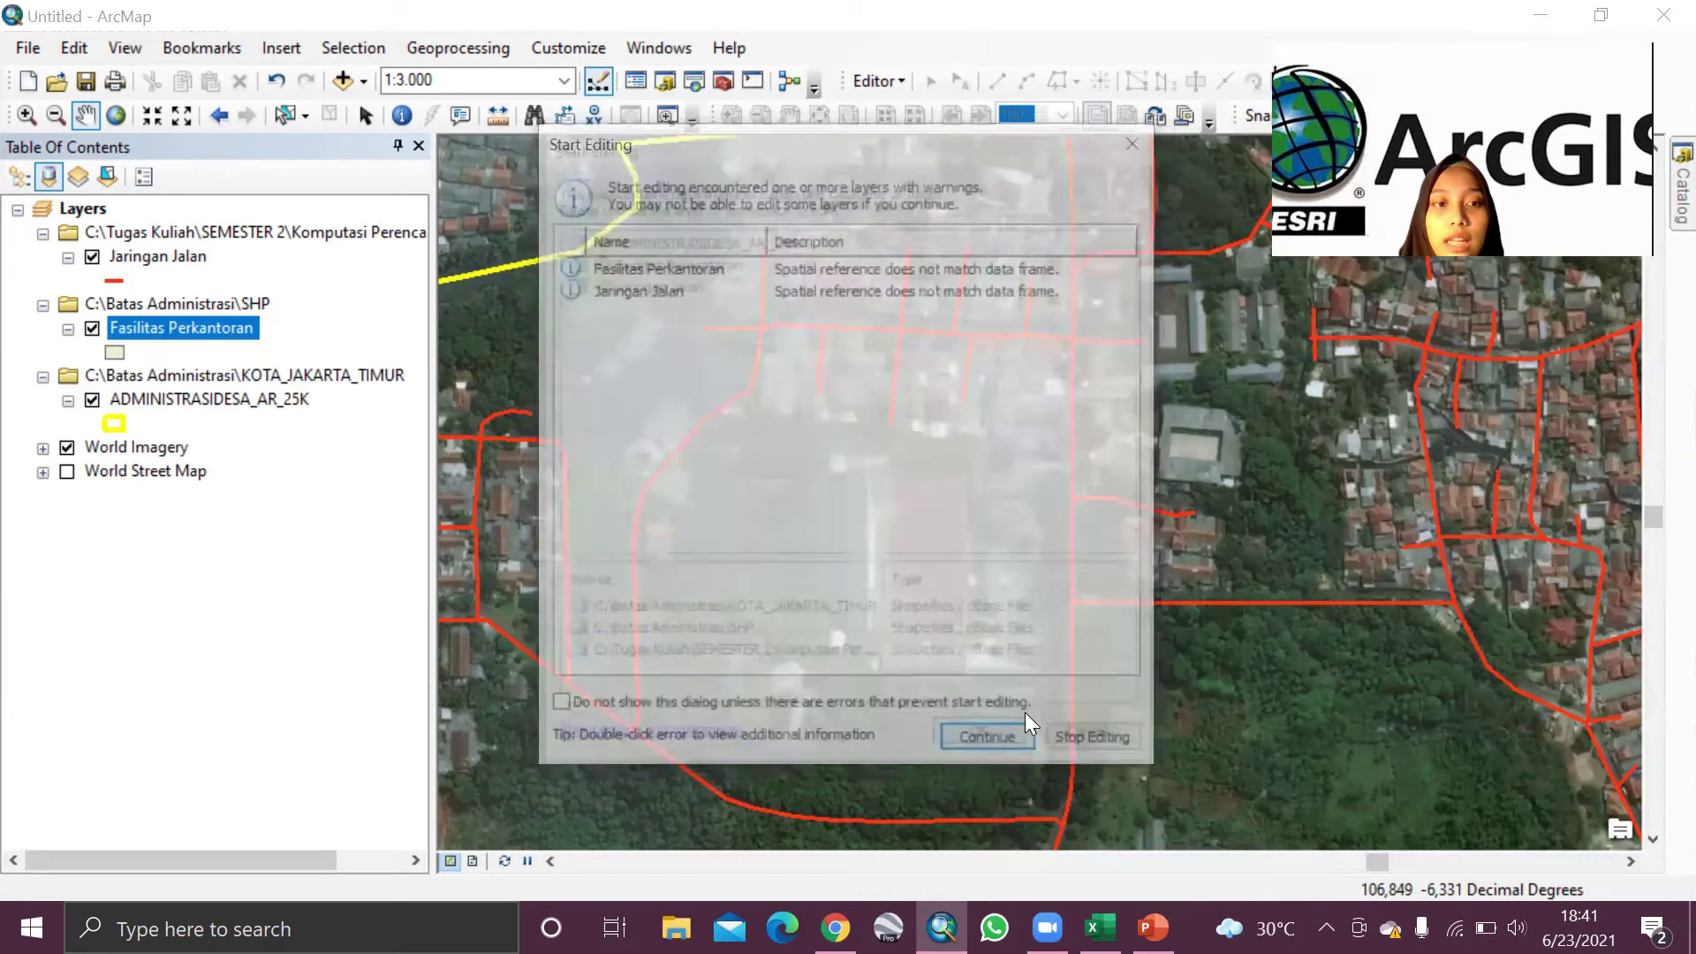
click(993, 746)
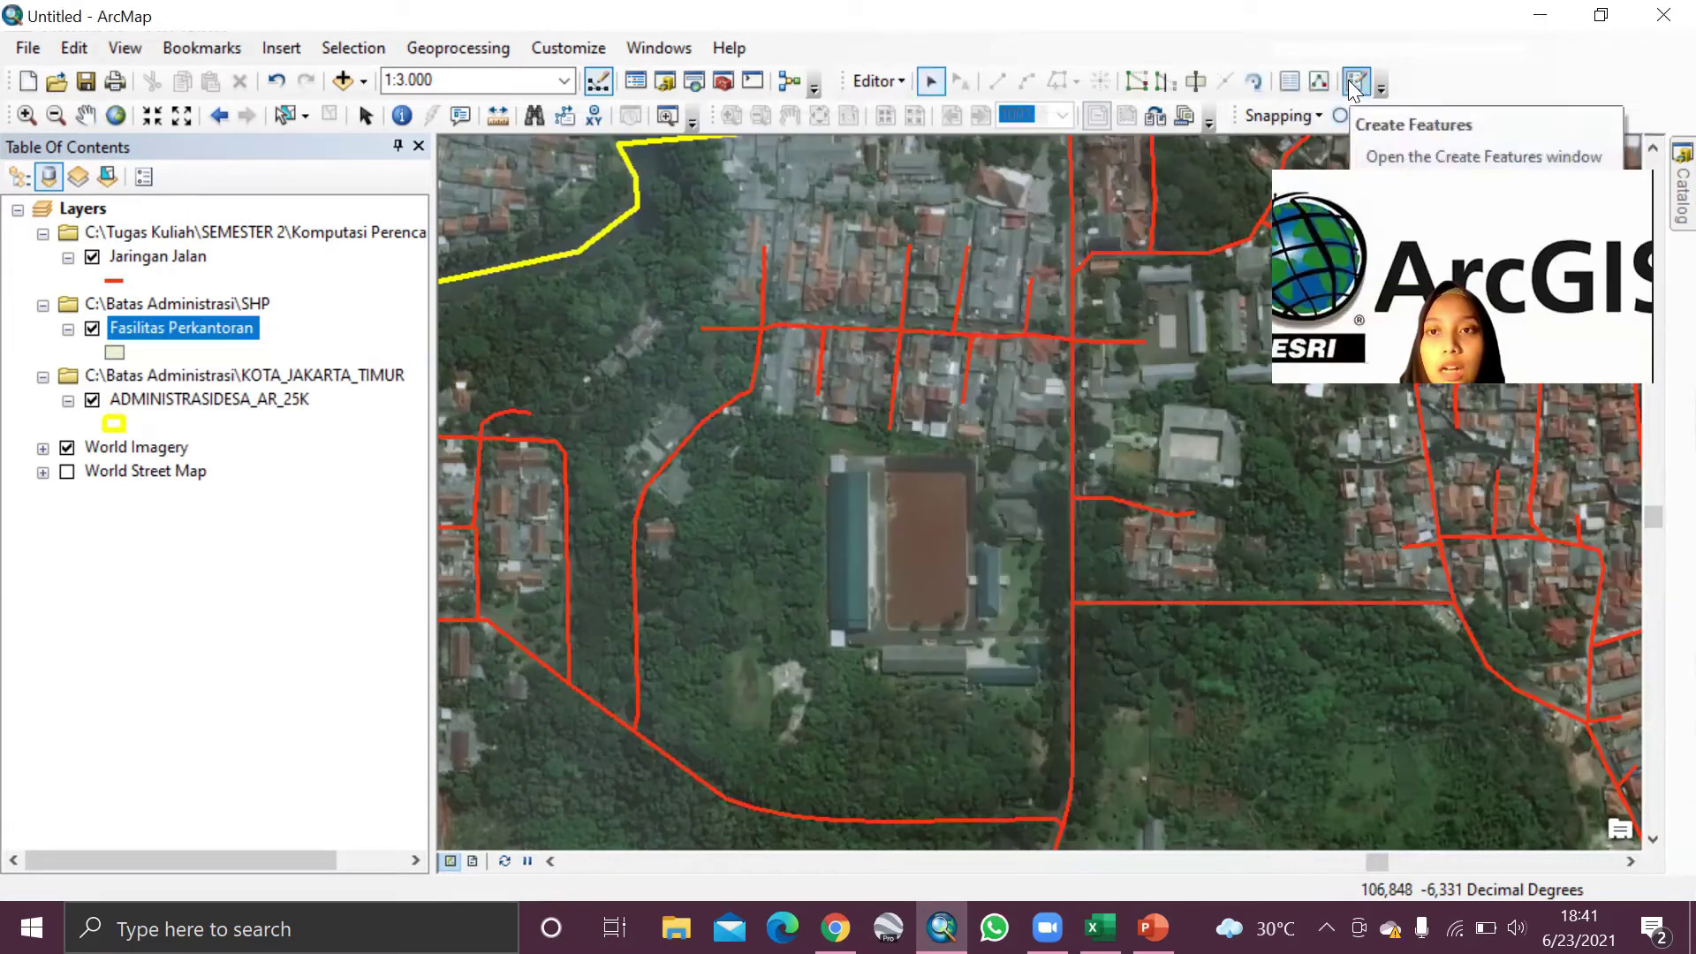
click(1351, 81)
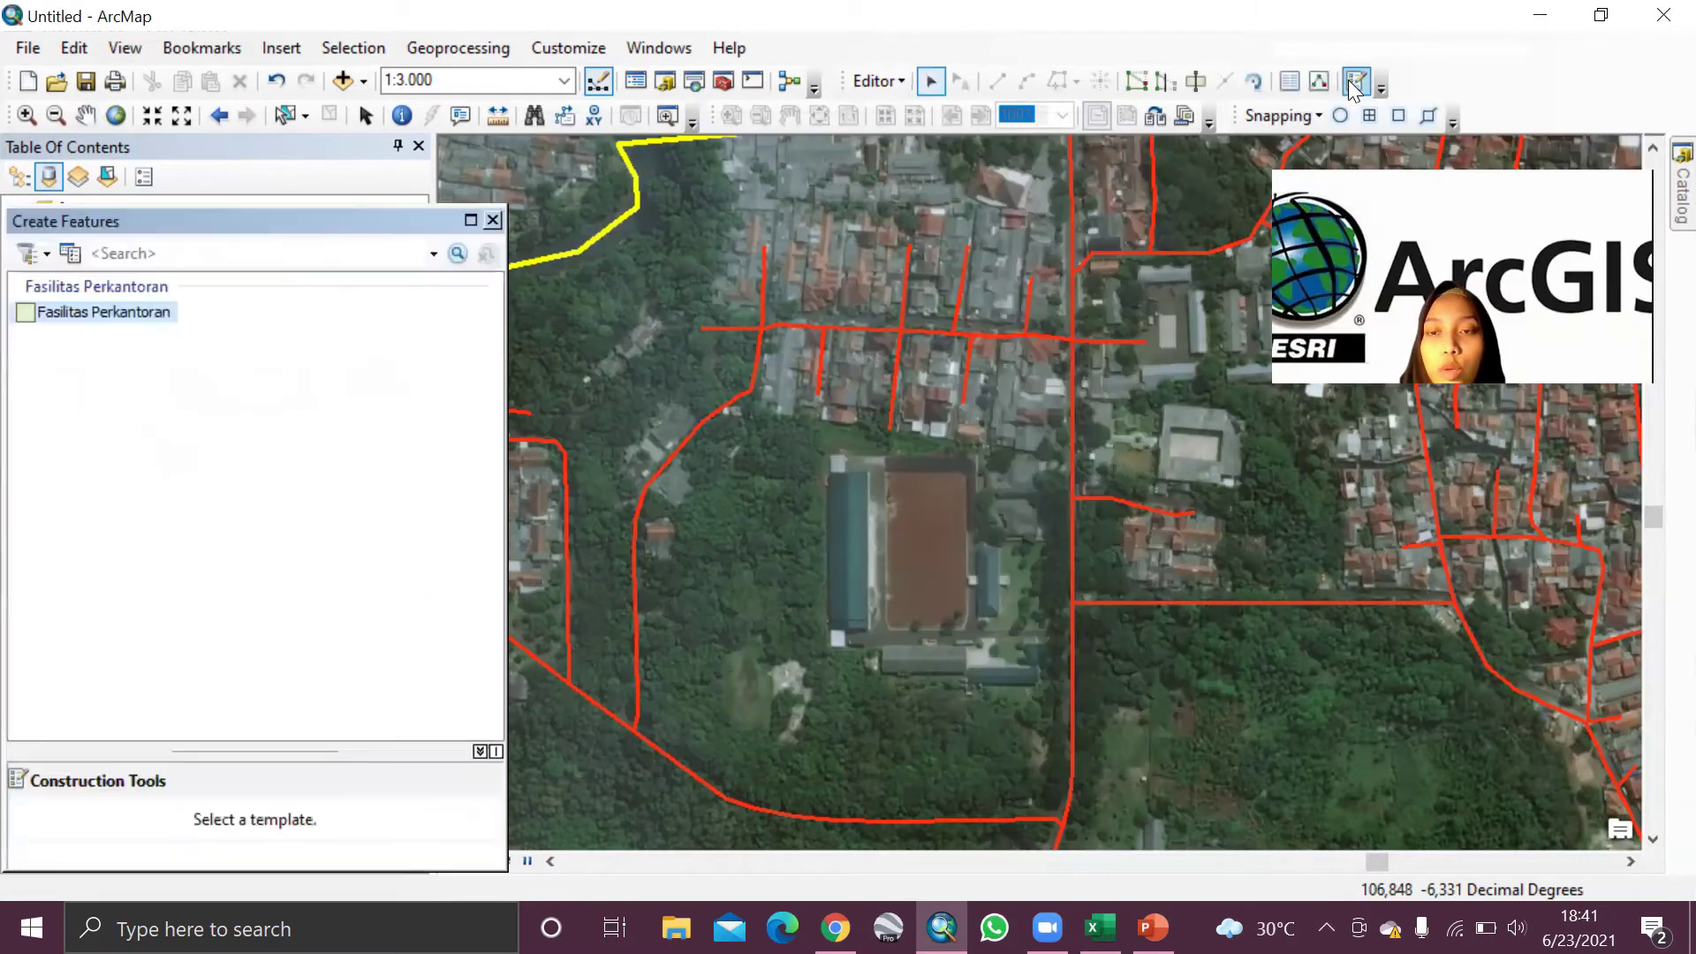
Step: Digitize a Fasilitas Perkantoran polygon over the long blue-roofed building on the west side of the red sports field
click(108, 314)
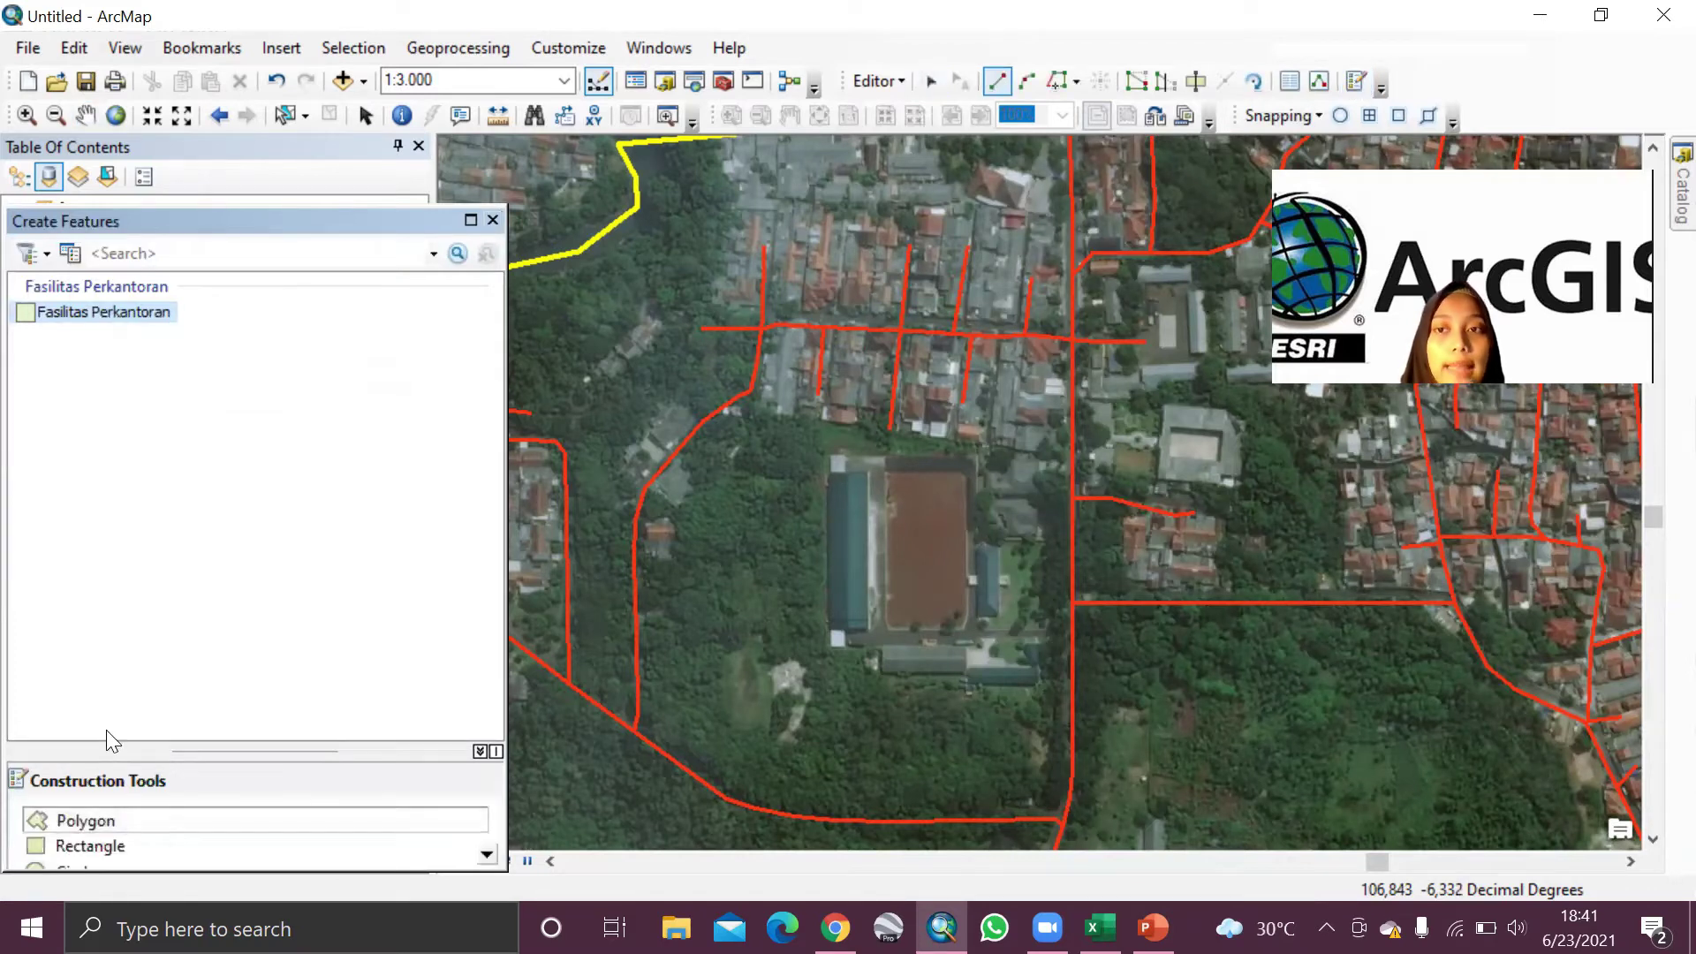
click(493, 220)
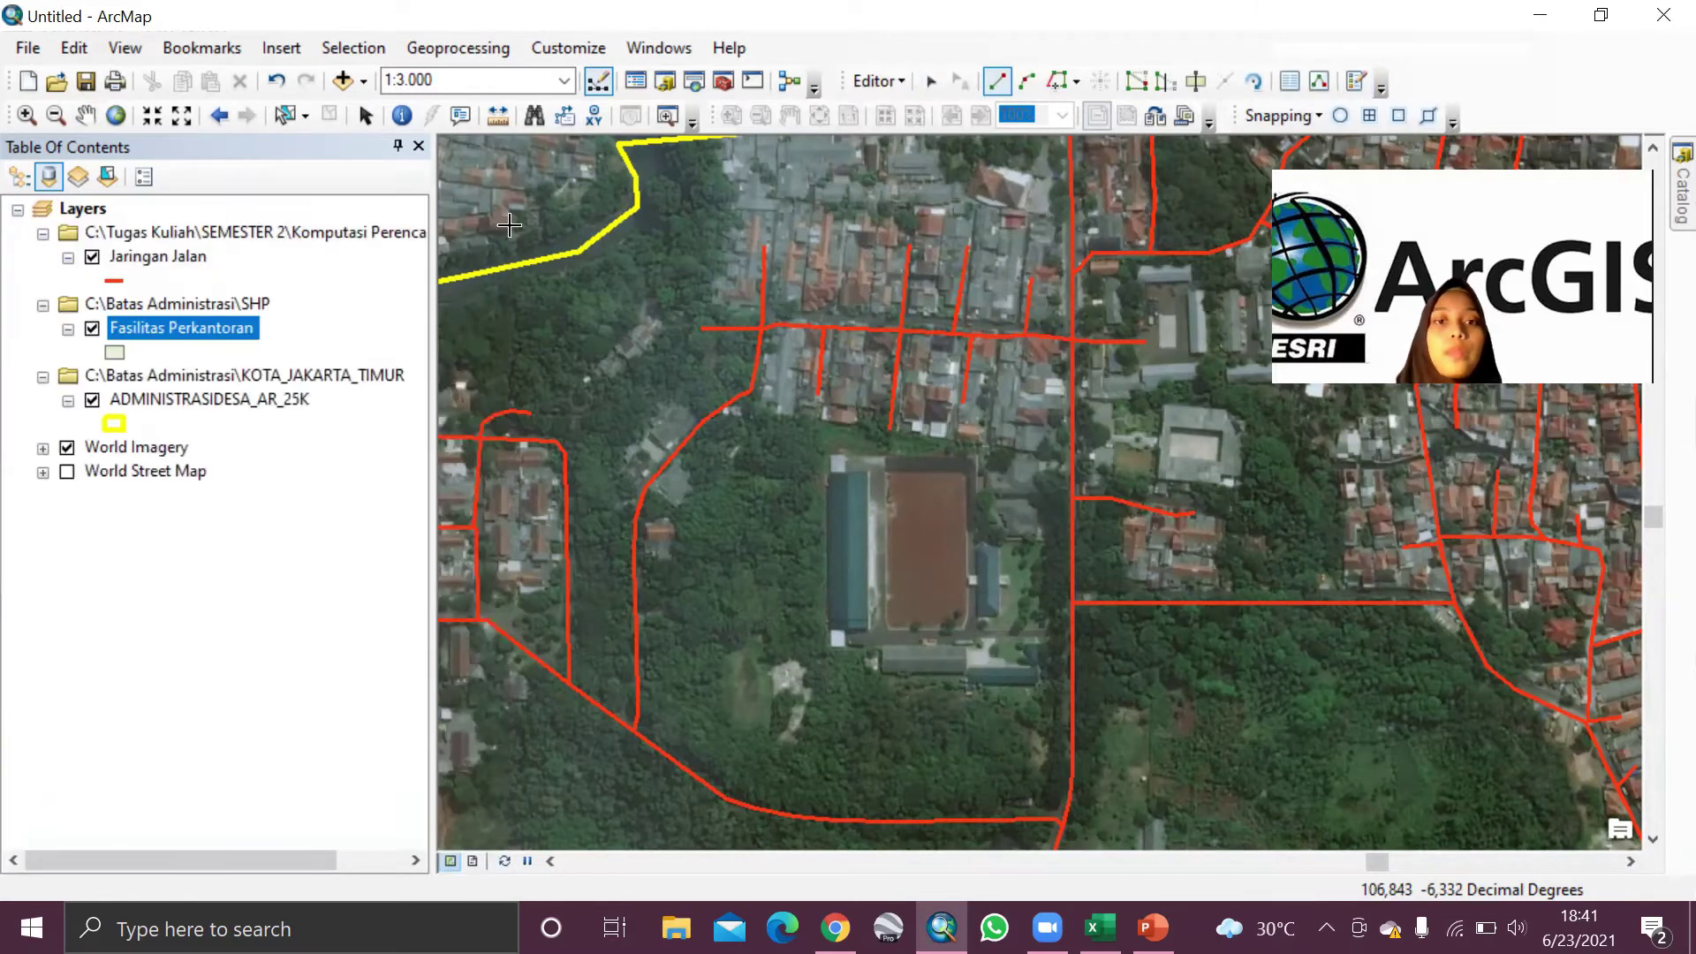
click(832, 475)
click(867, 472)
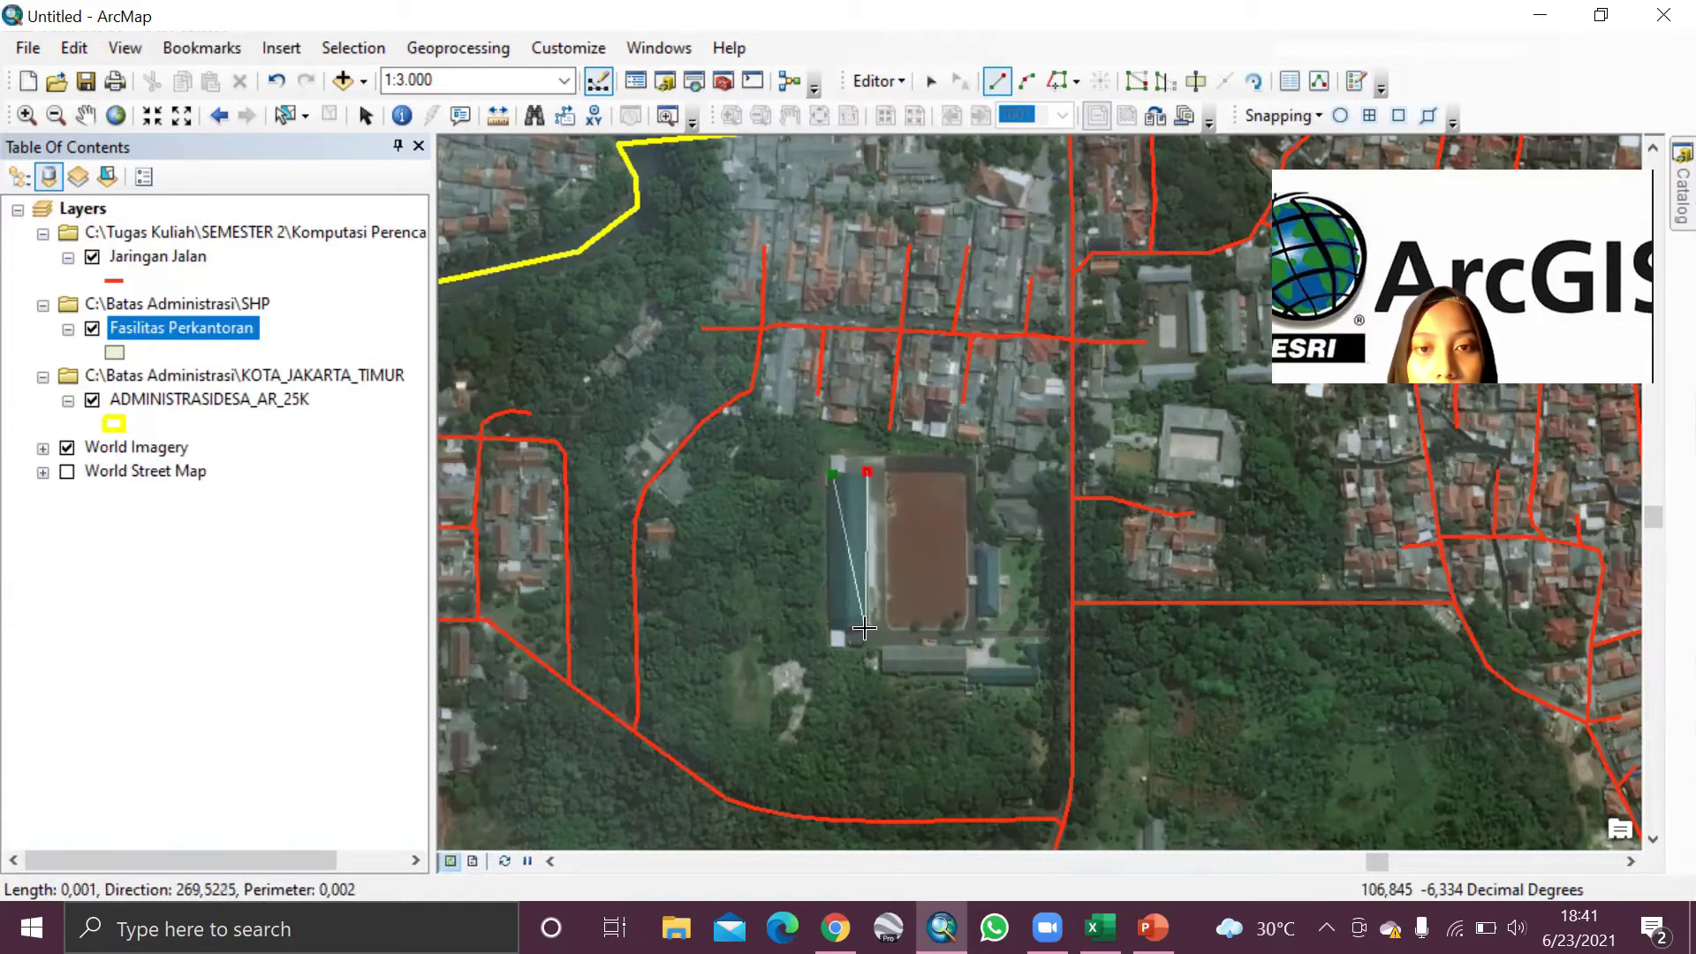
click(866, 632)
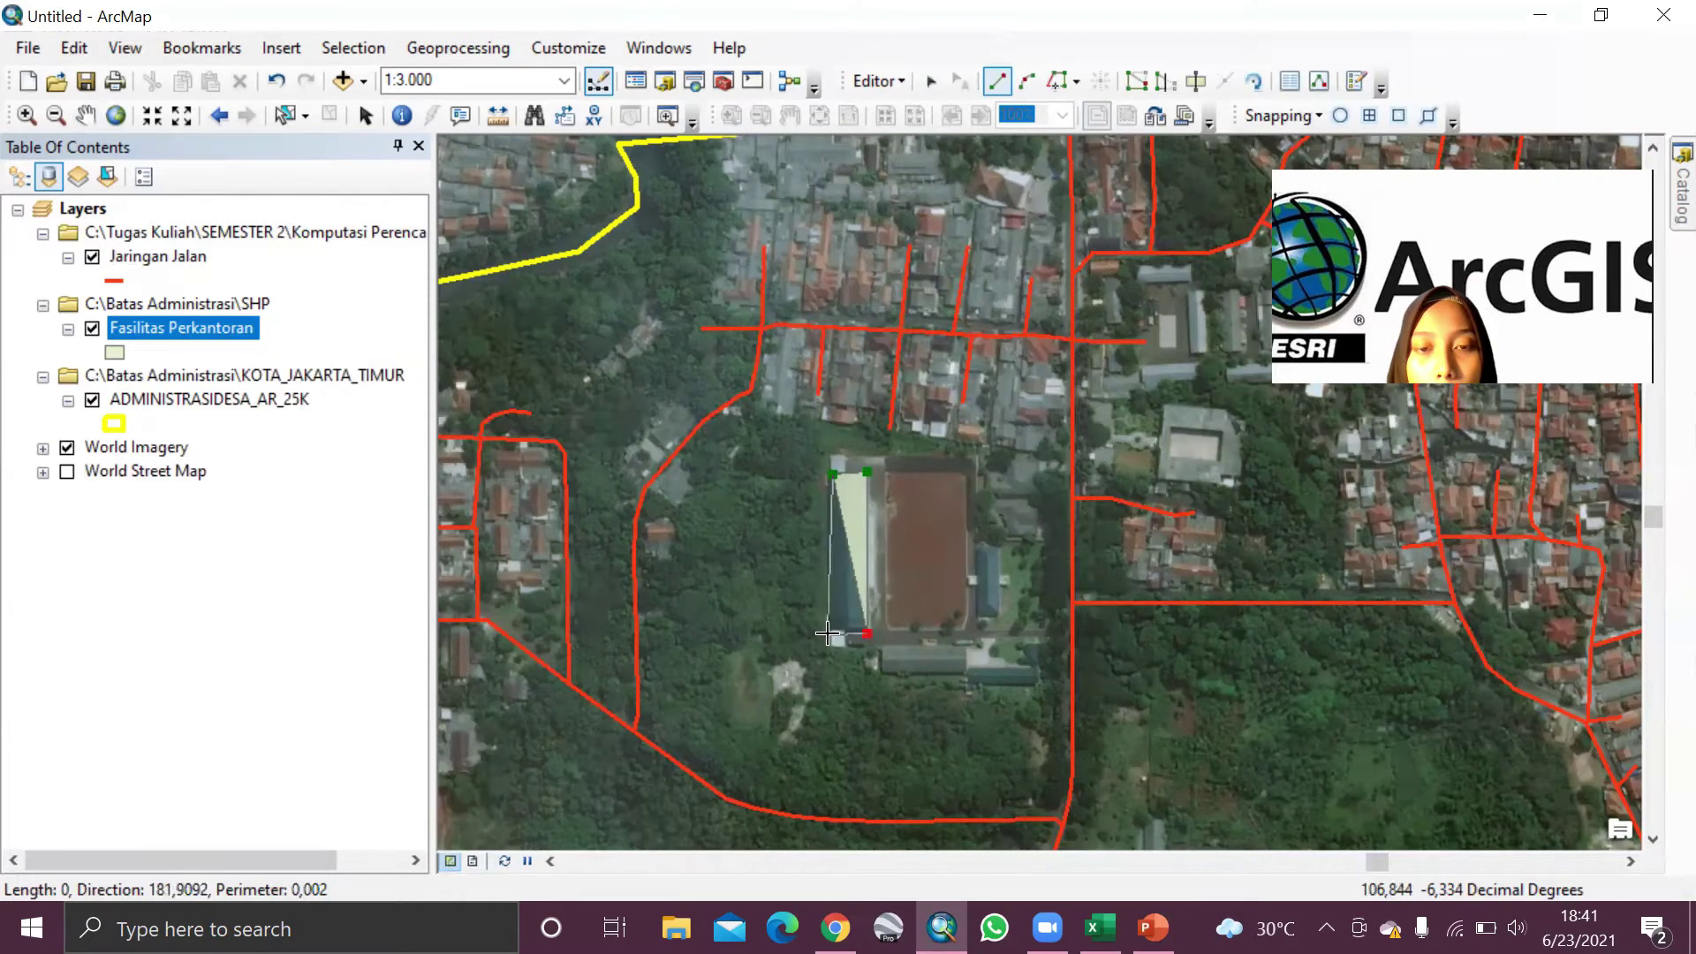
double_click(827, 630)
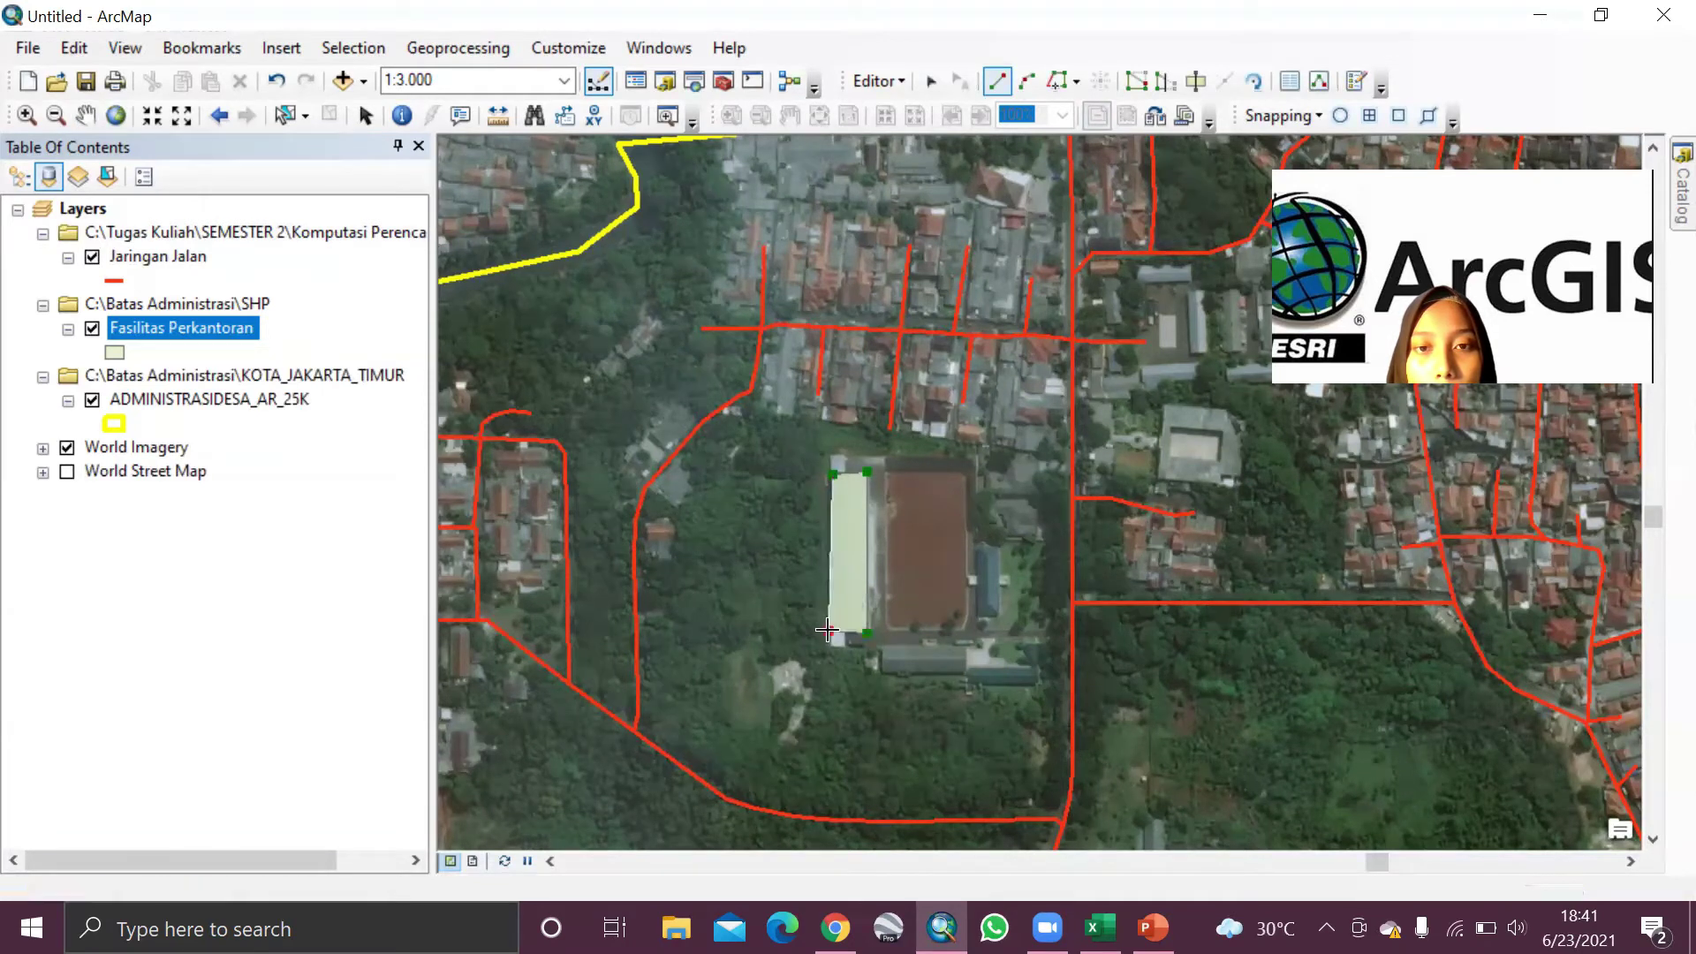
click(828, 631)
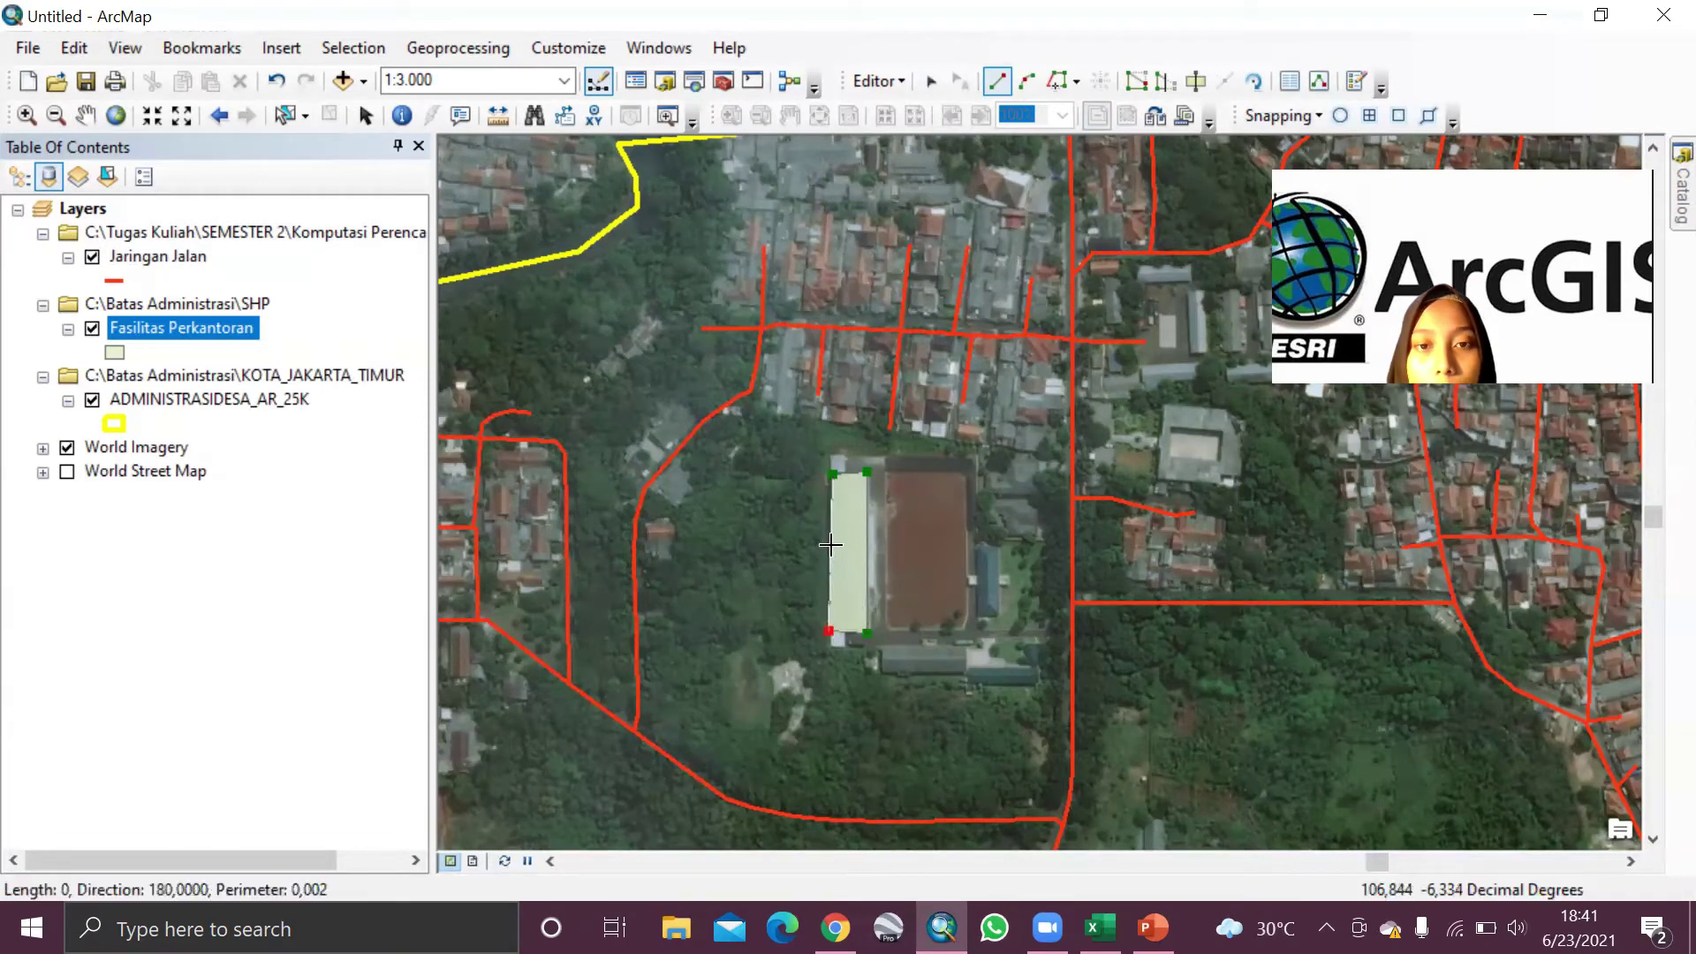
double_click(827, 475)
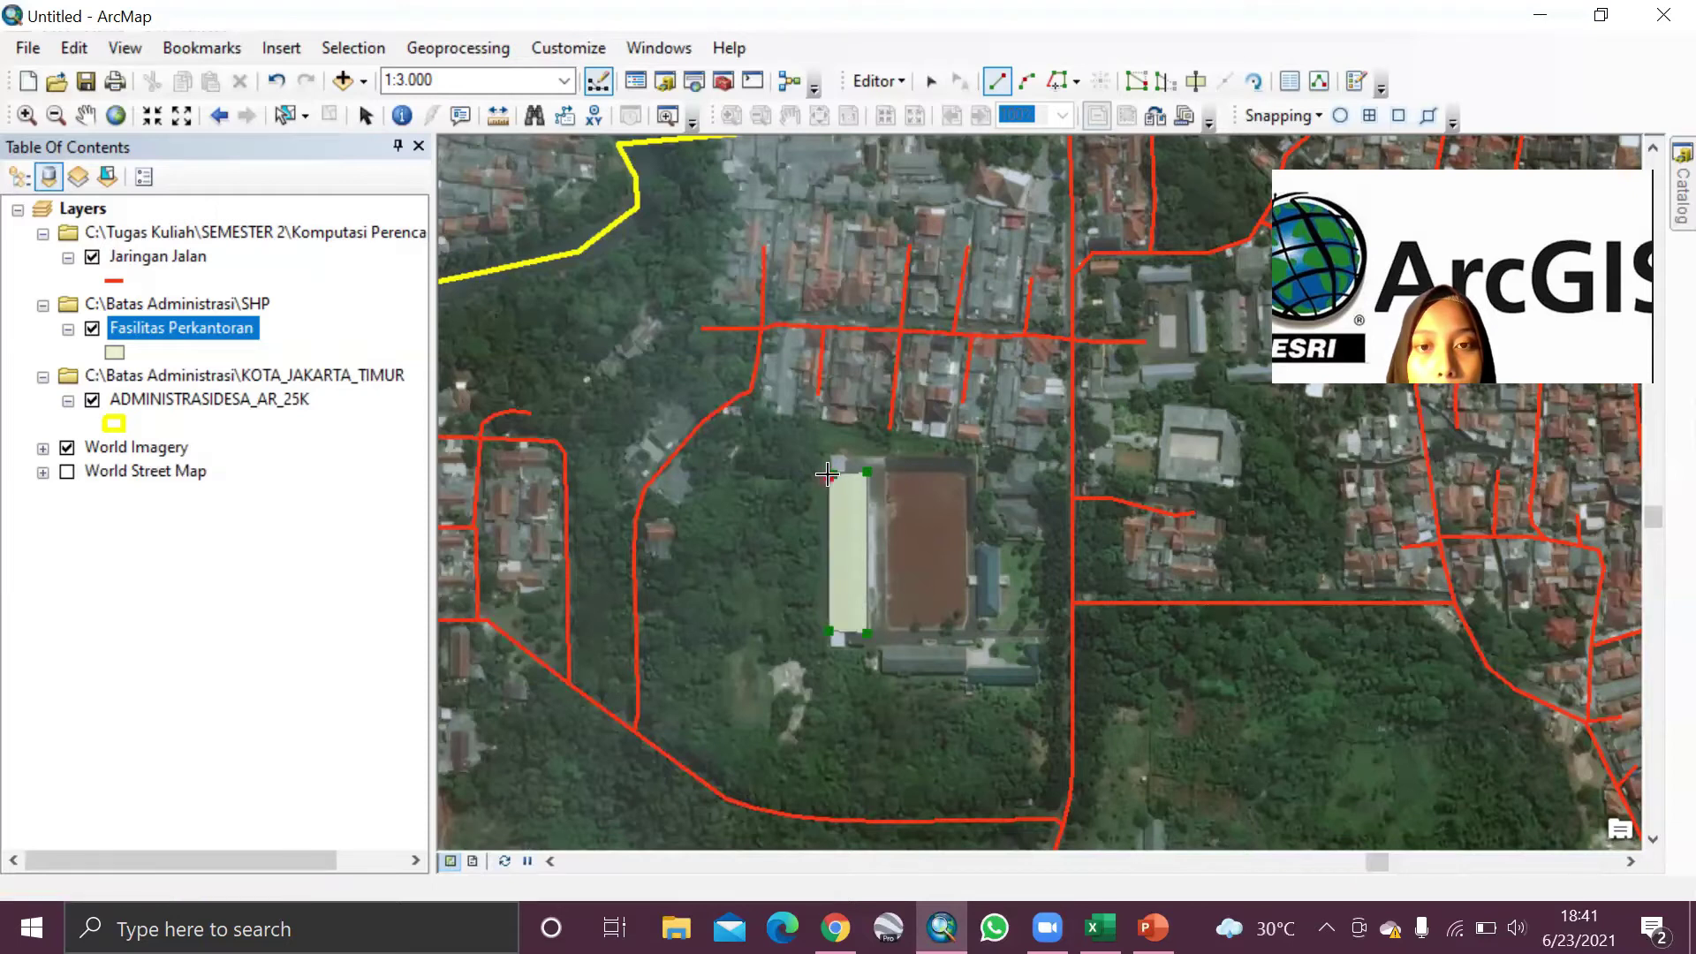
right_click(827, 475)
click(960, 803)
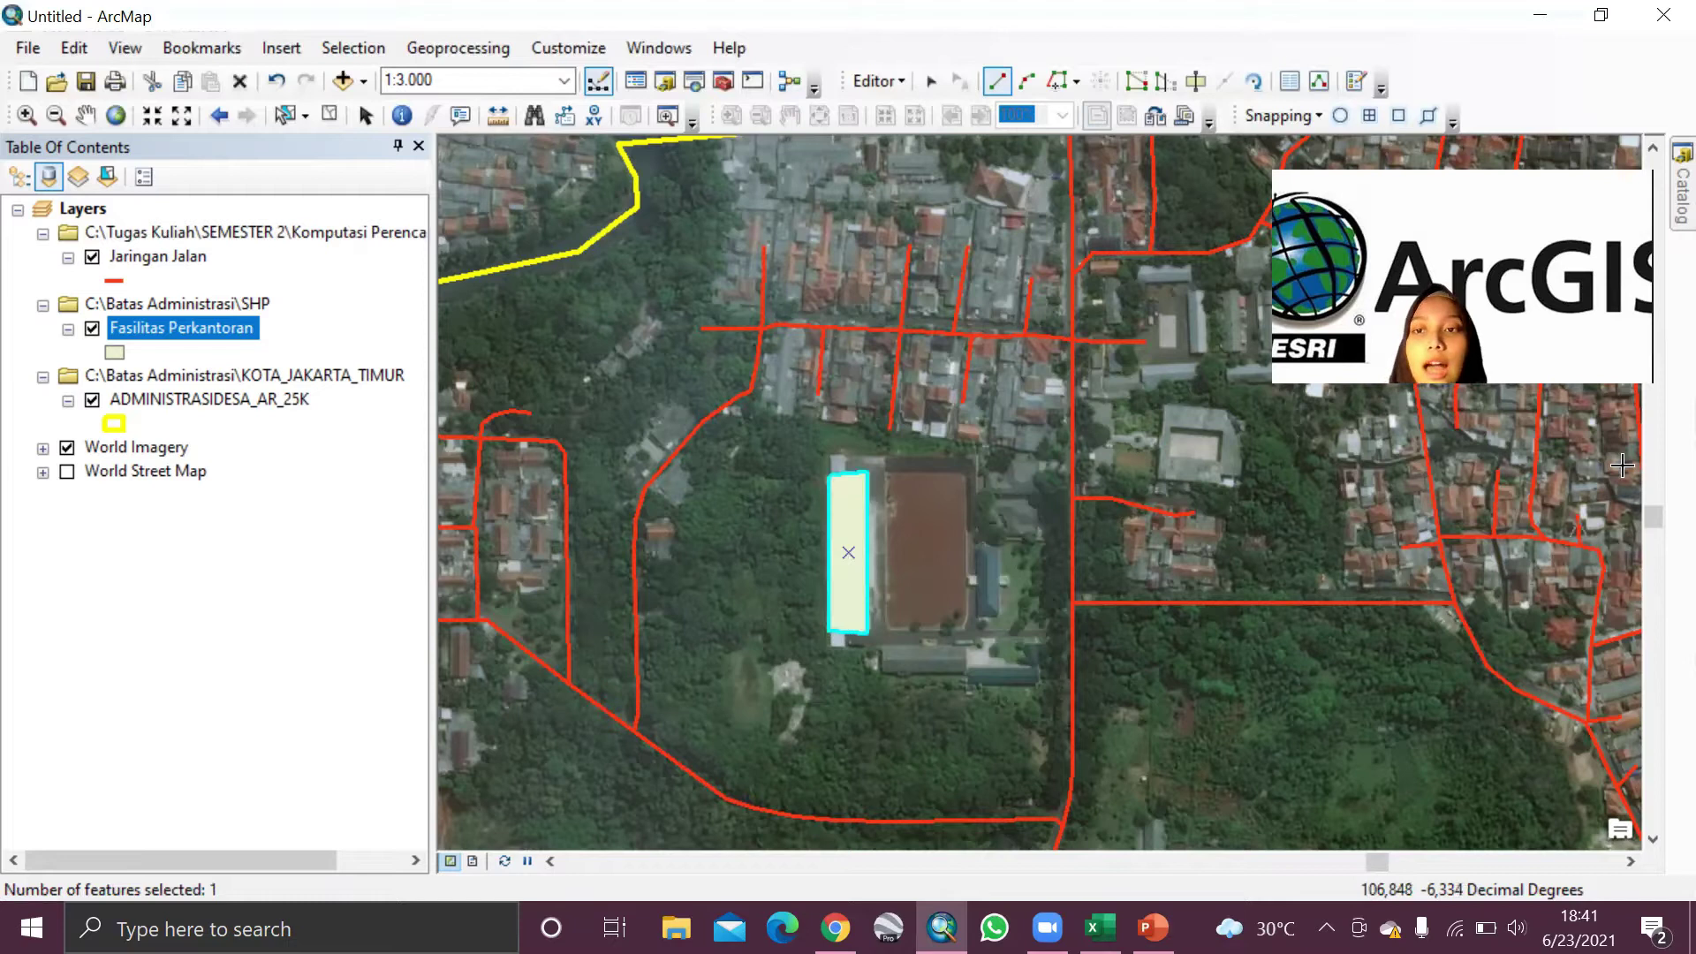
Step: Save the edits to Fasilitas Perkantoran and end the edit session
click(905, 88)
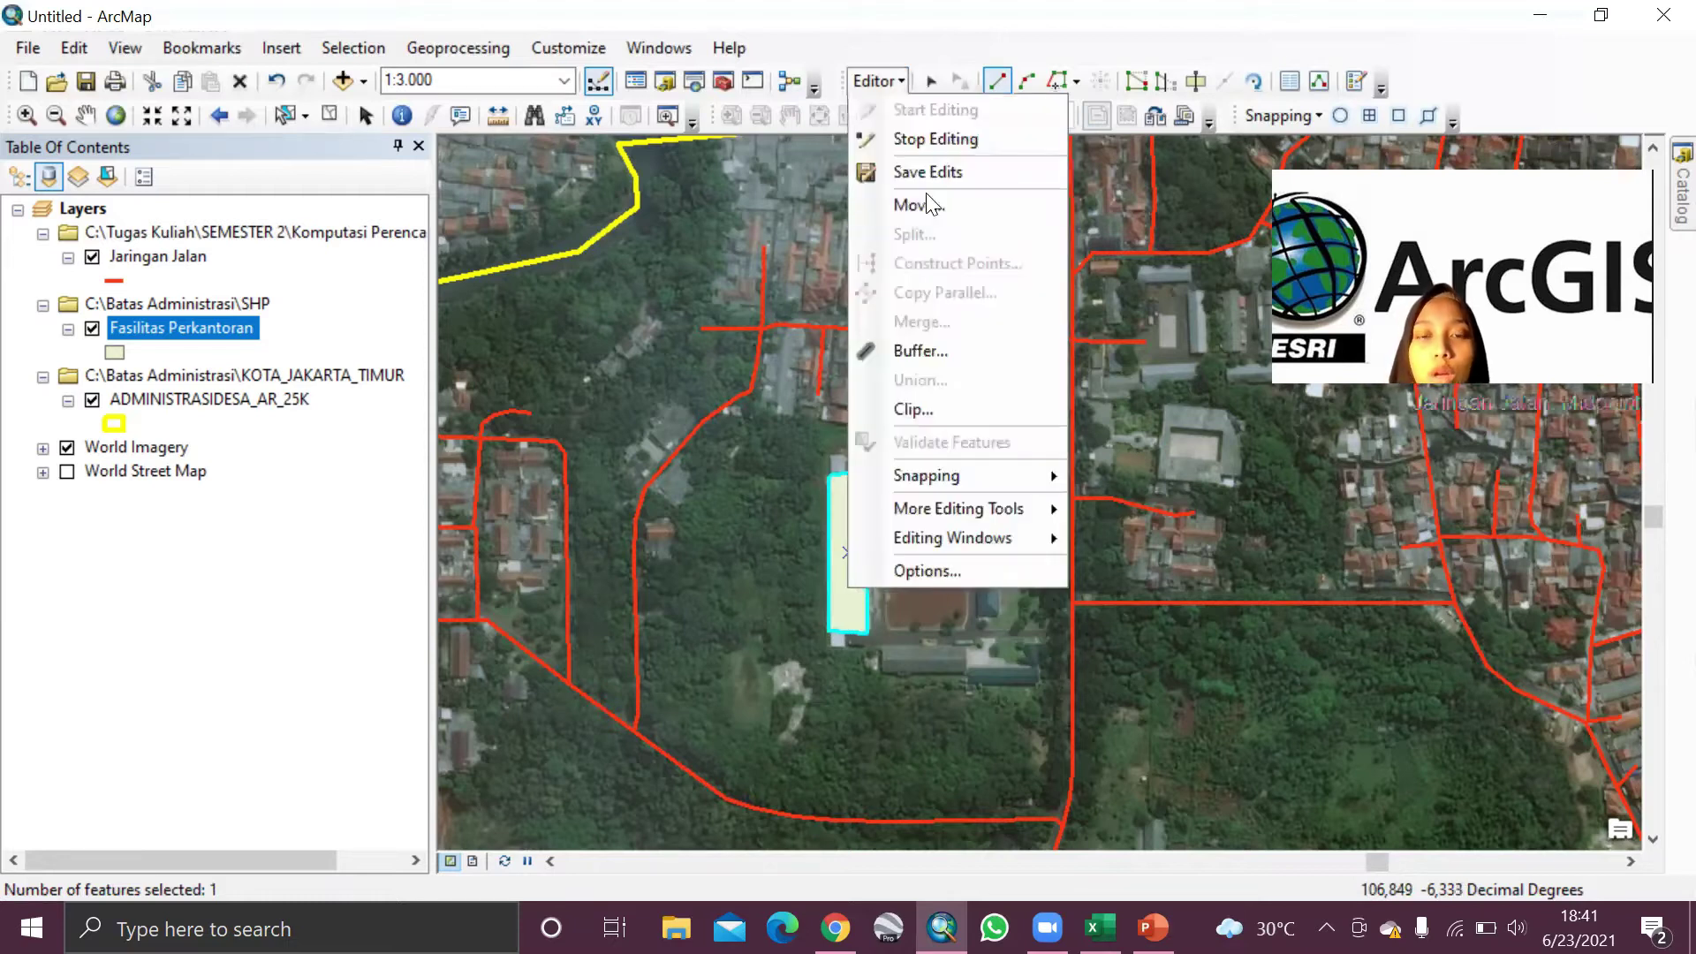
click(935, 168)
click(874, 77)
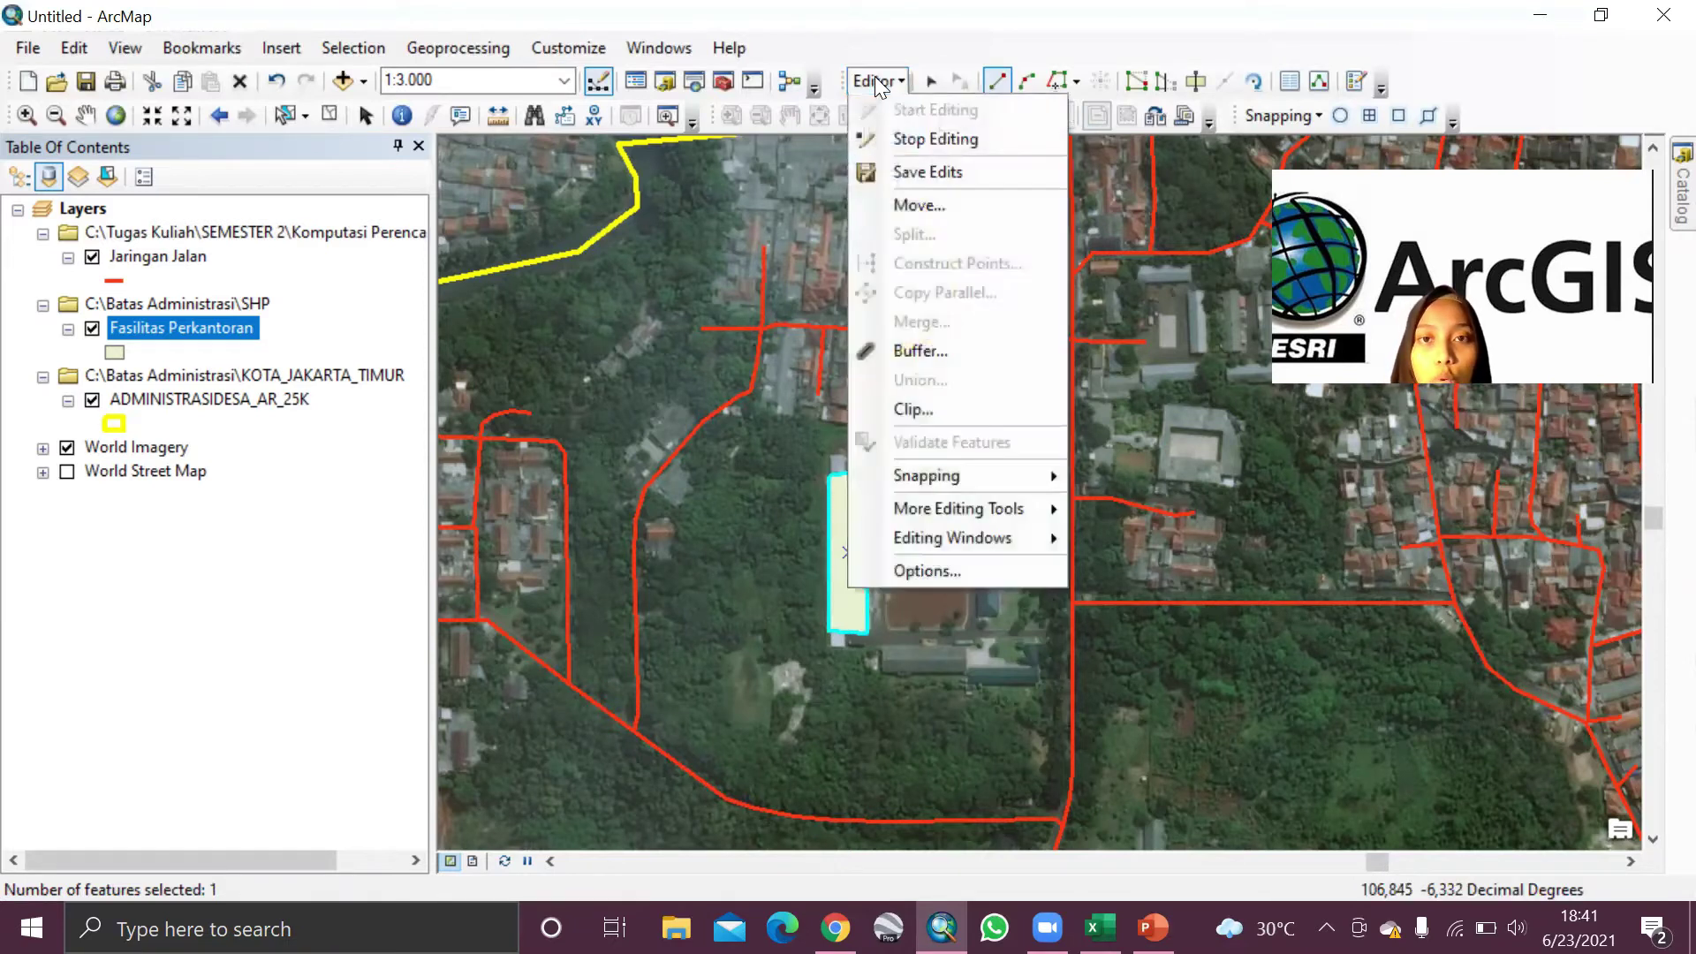
click(946, 136)
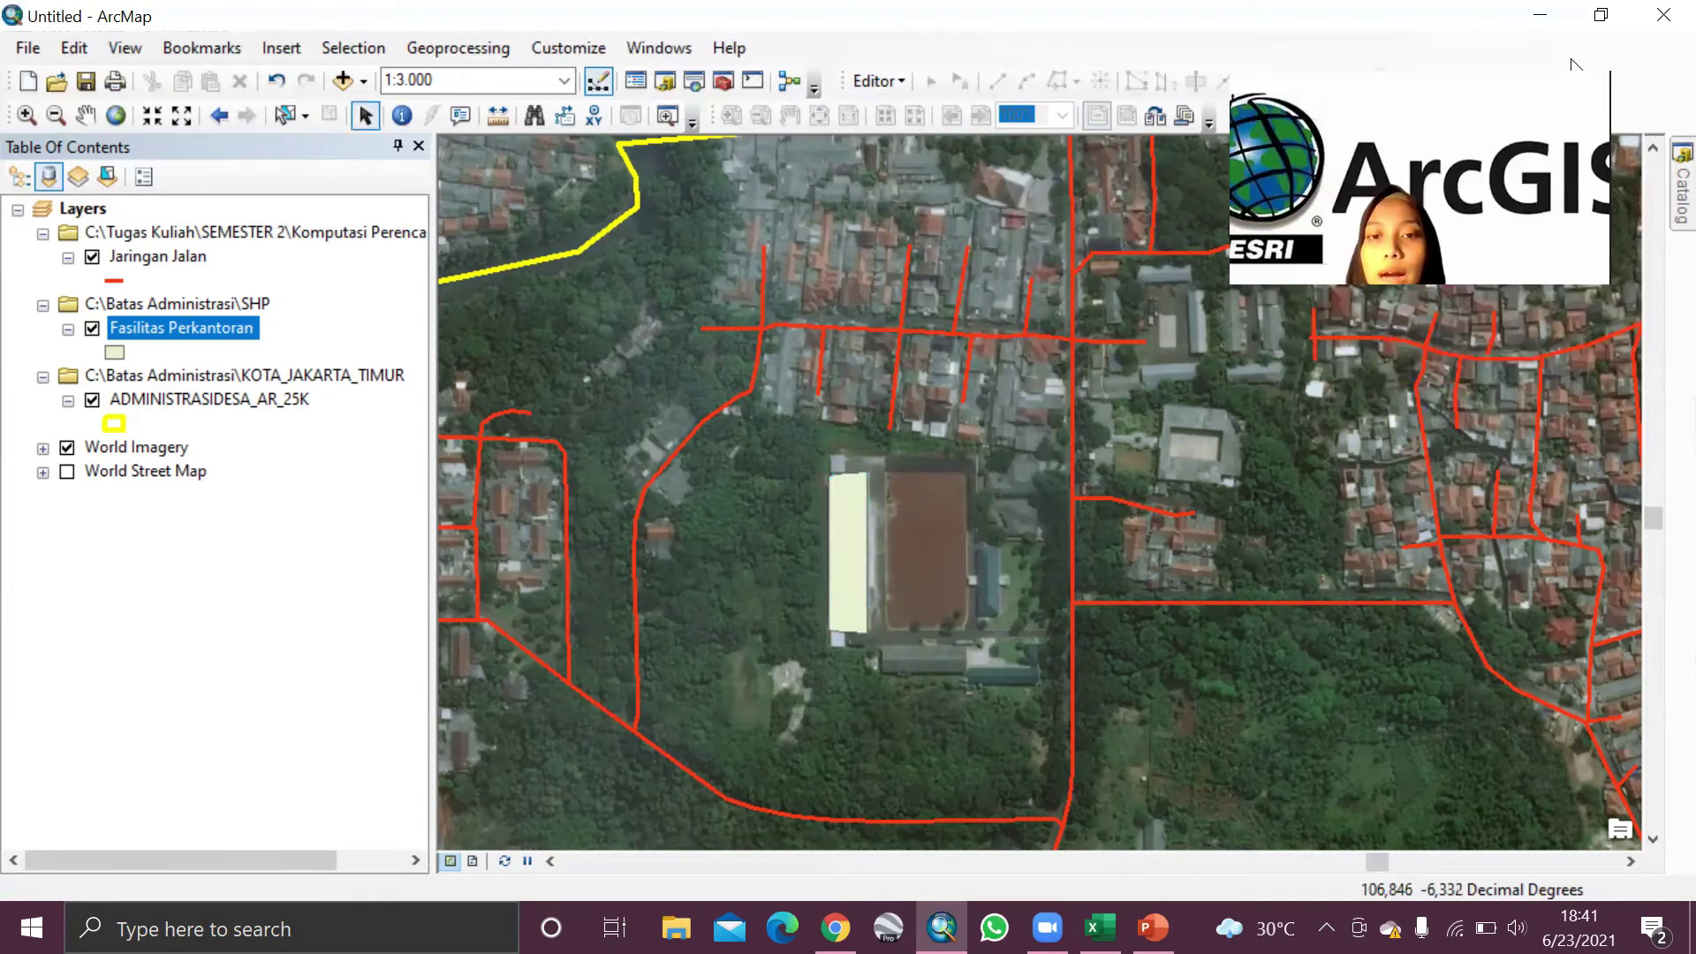
Step: Start a new shapefile in the C:\Batas Administrasi\SHP connected folder, naming it Permukiman with feature type Polygon
click(1624, 859)
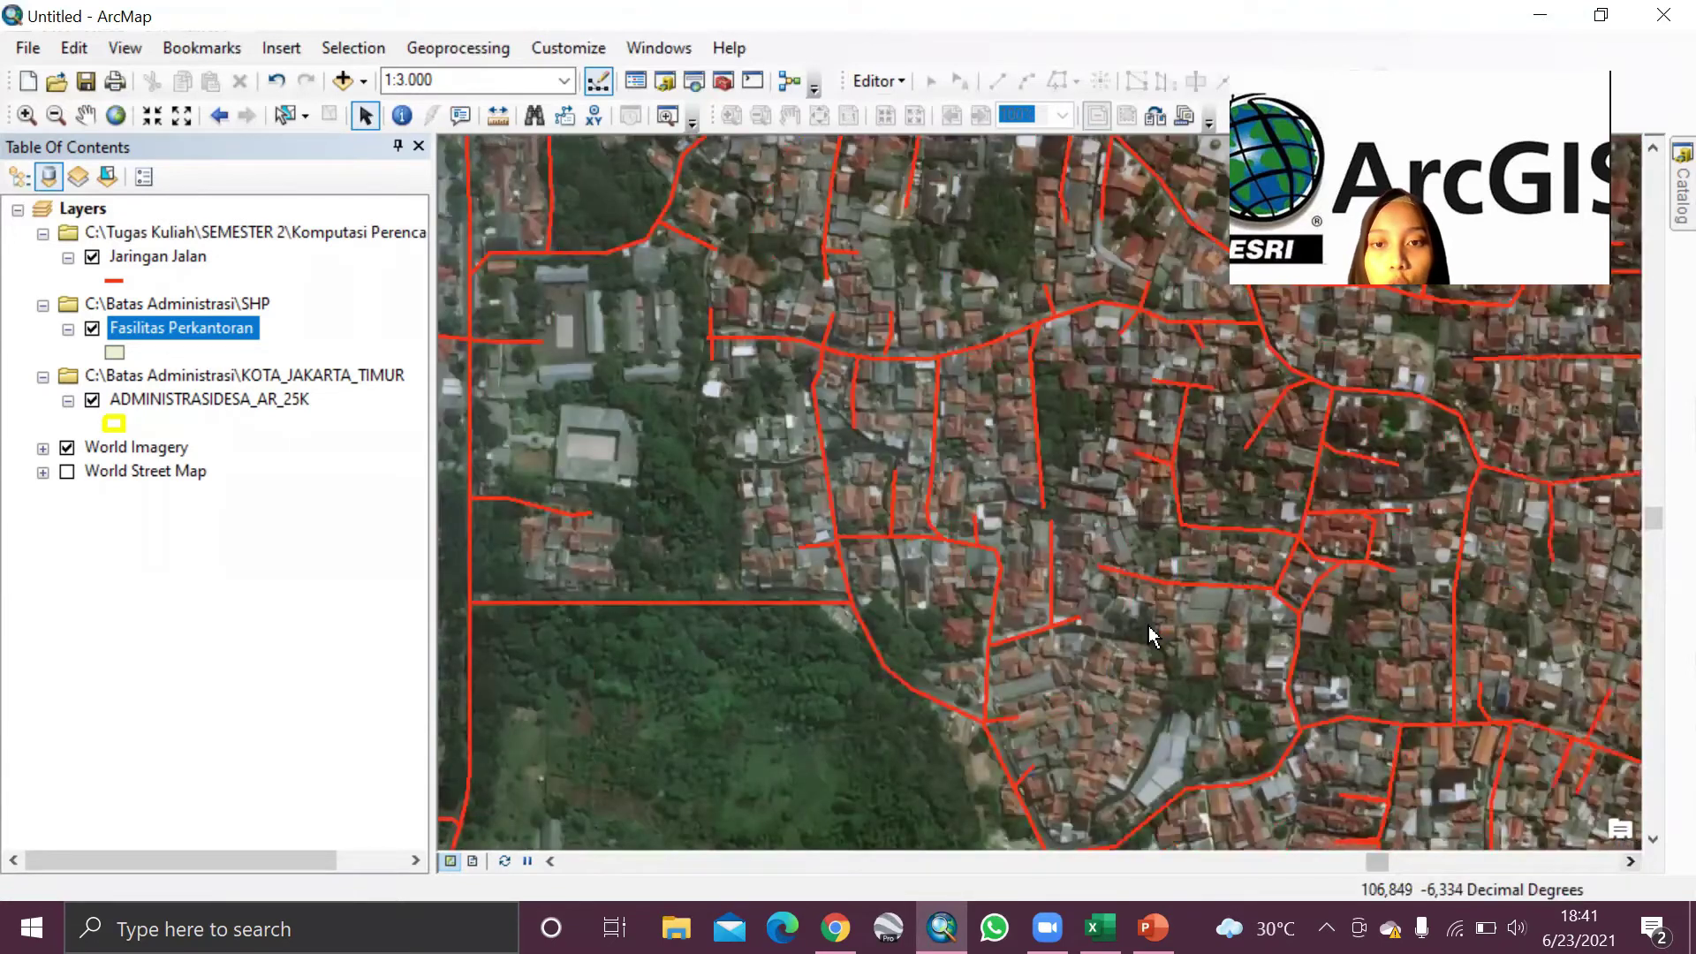
scroll(1361, 687, down, 1)
click(1631, 860)
click(1631, 860)
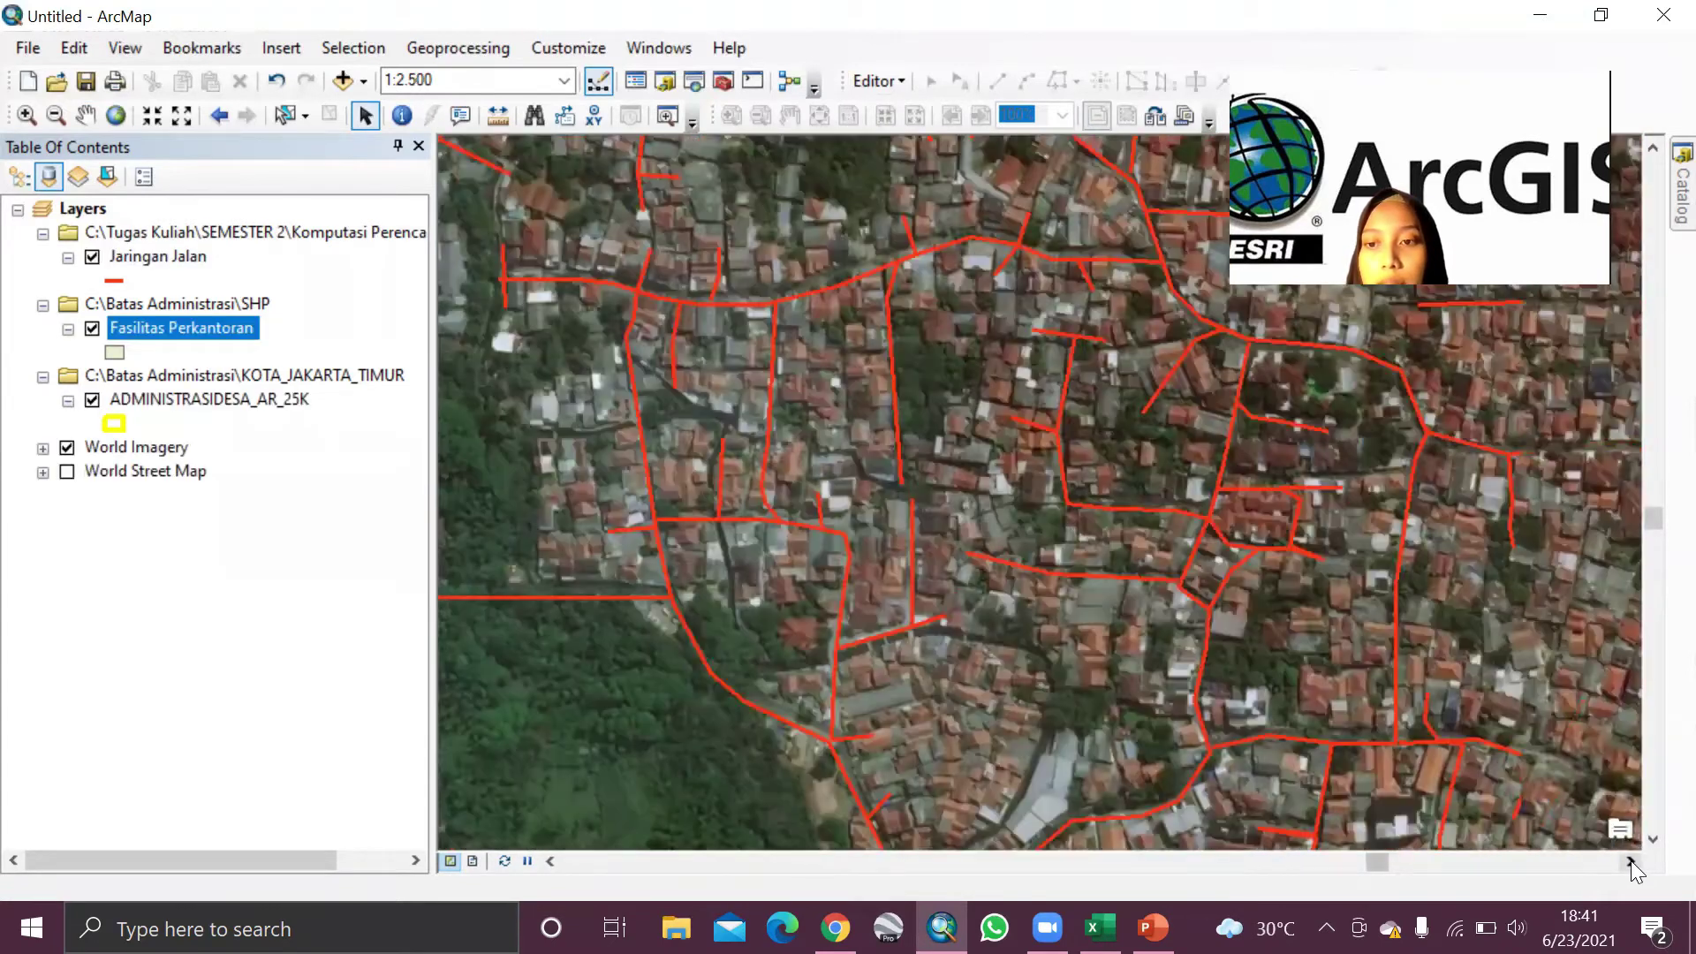
scroll(1048, 676, down, 1)
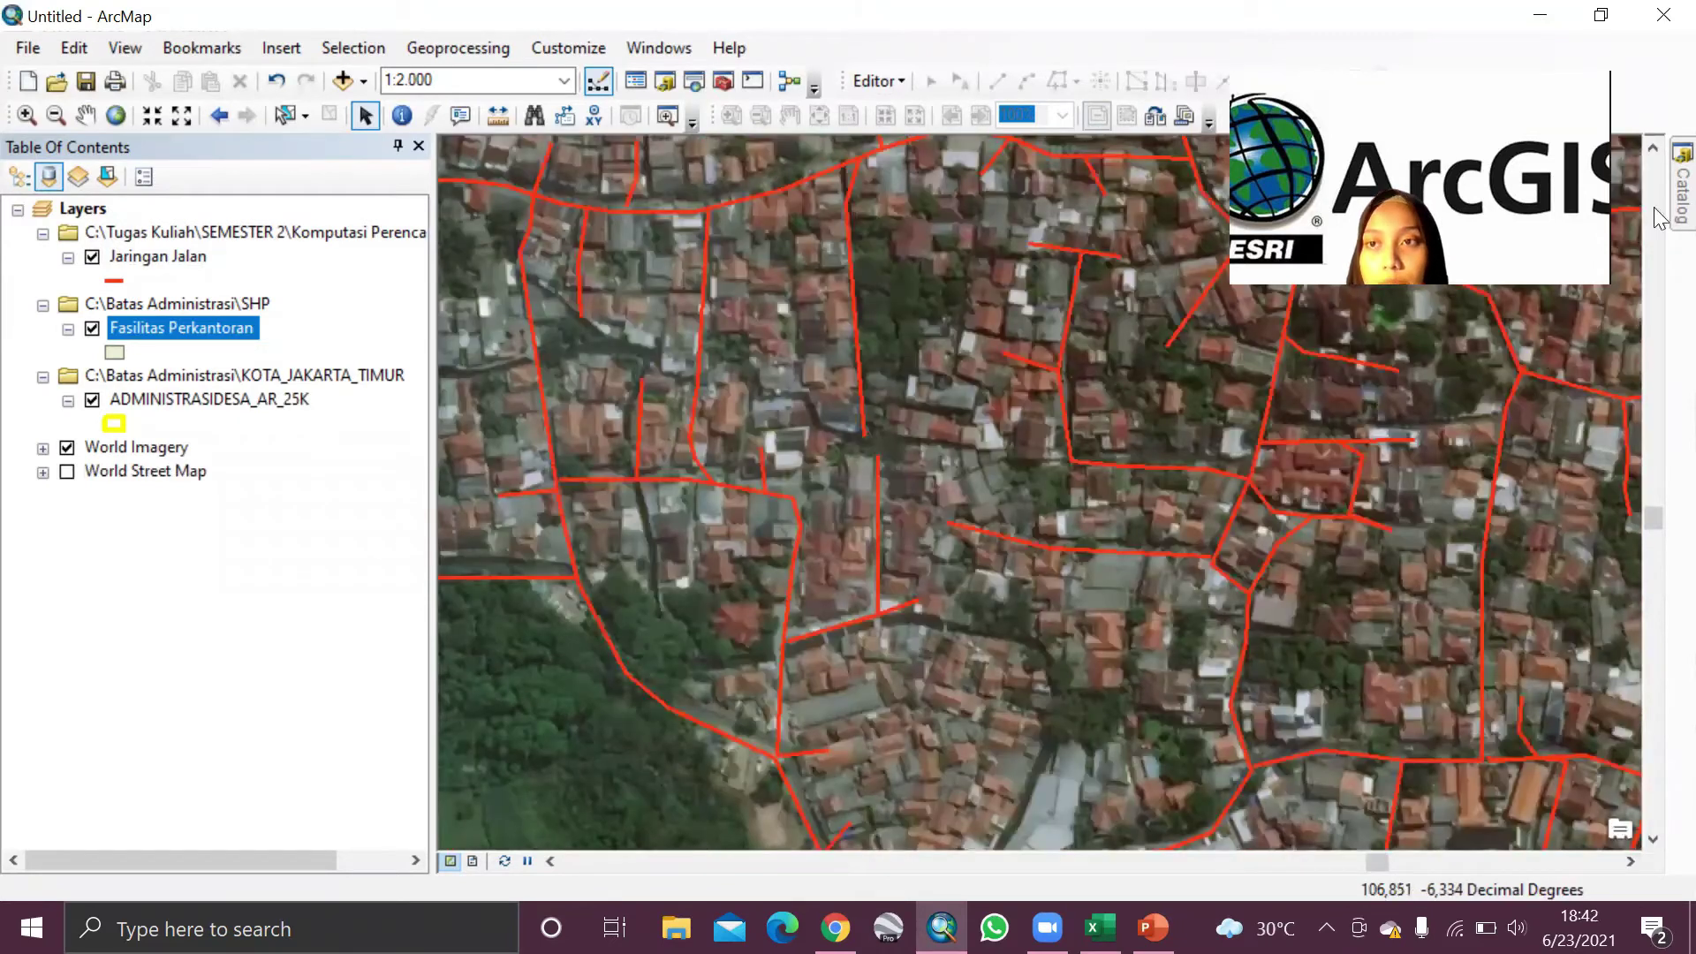
click(1683, 185)
right_click(1102, 459)
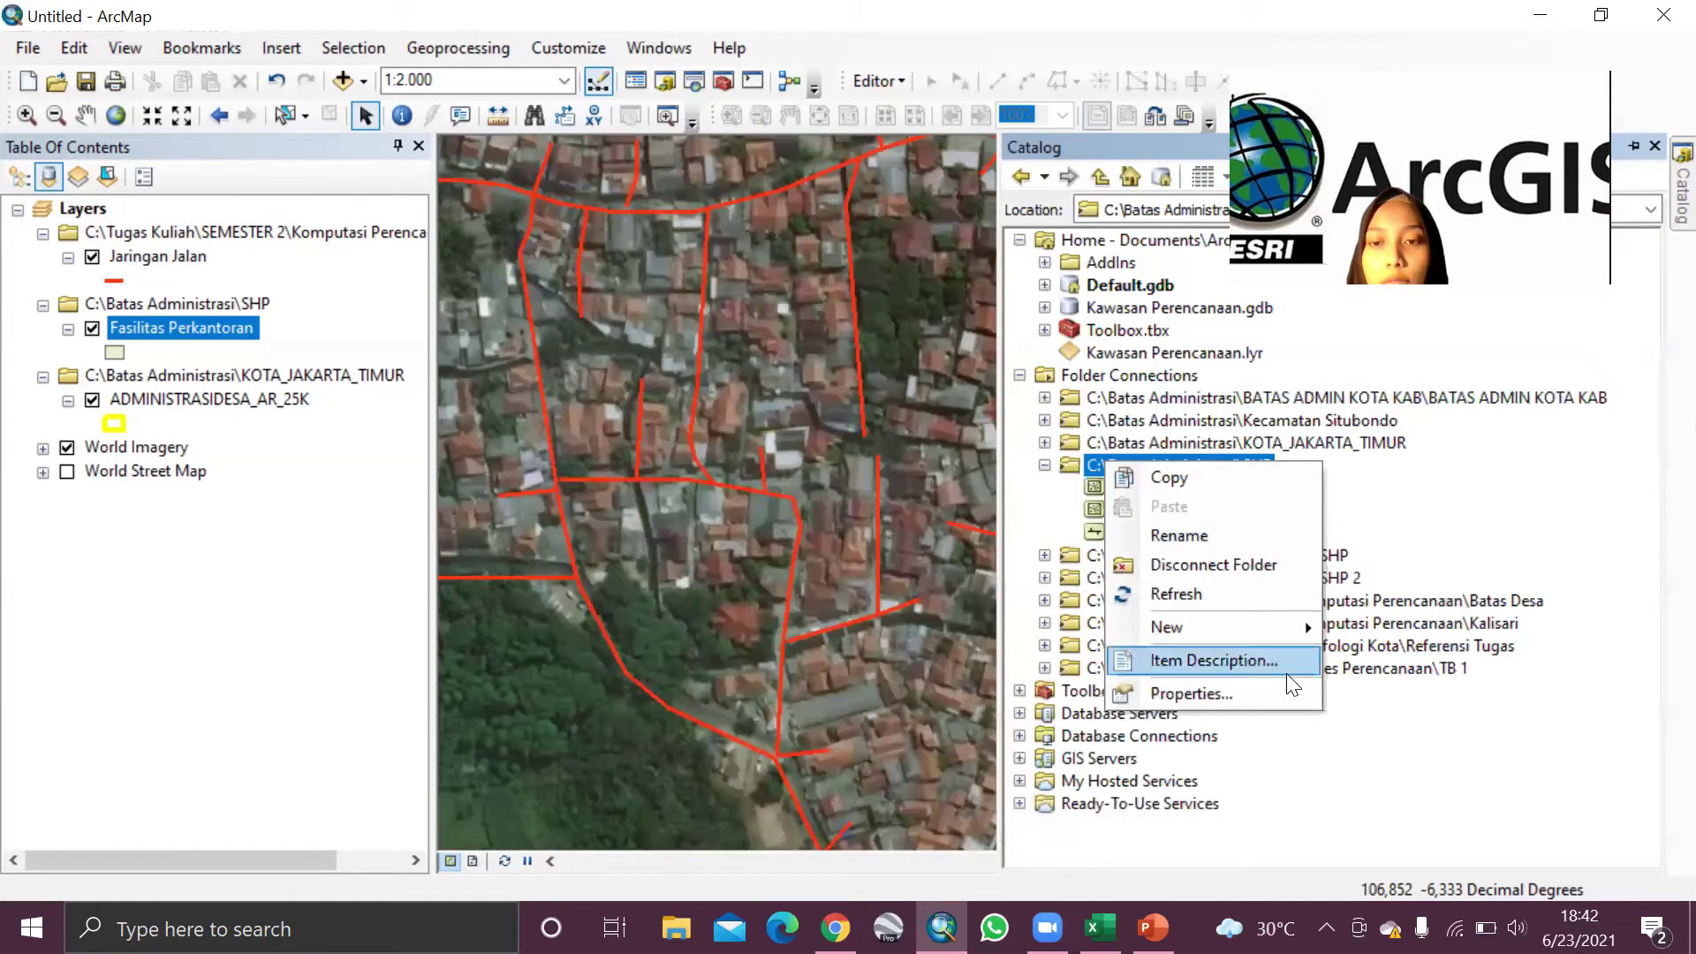
mouse_move(1246, 611)
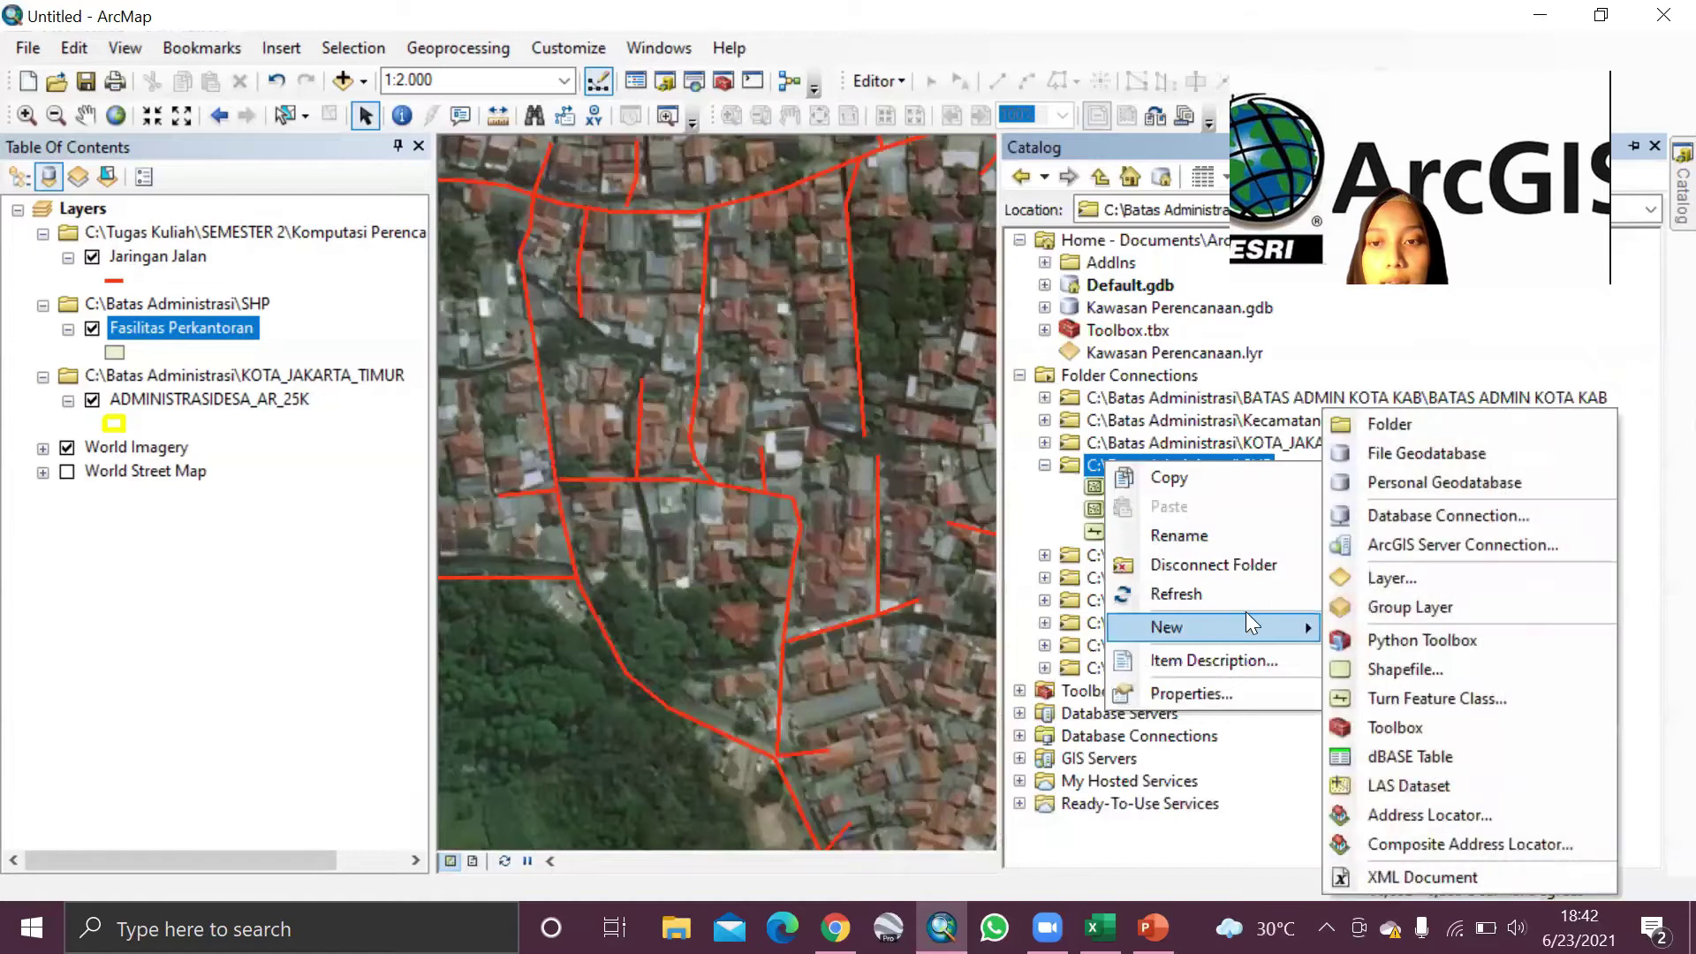
click(1449, 669)
key(BackSpace)
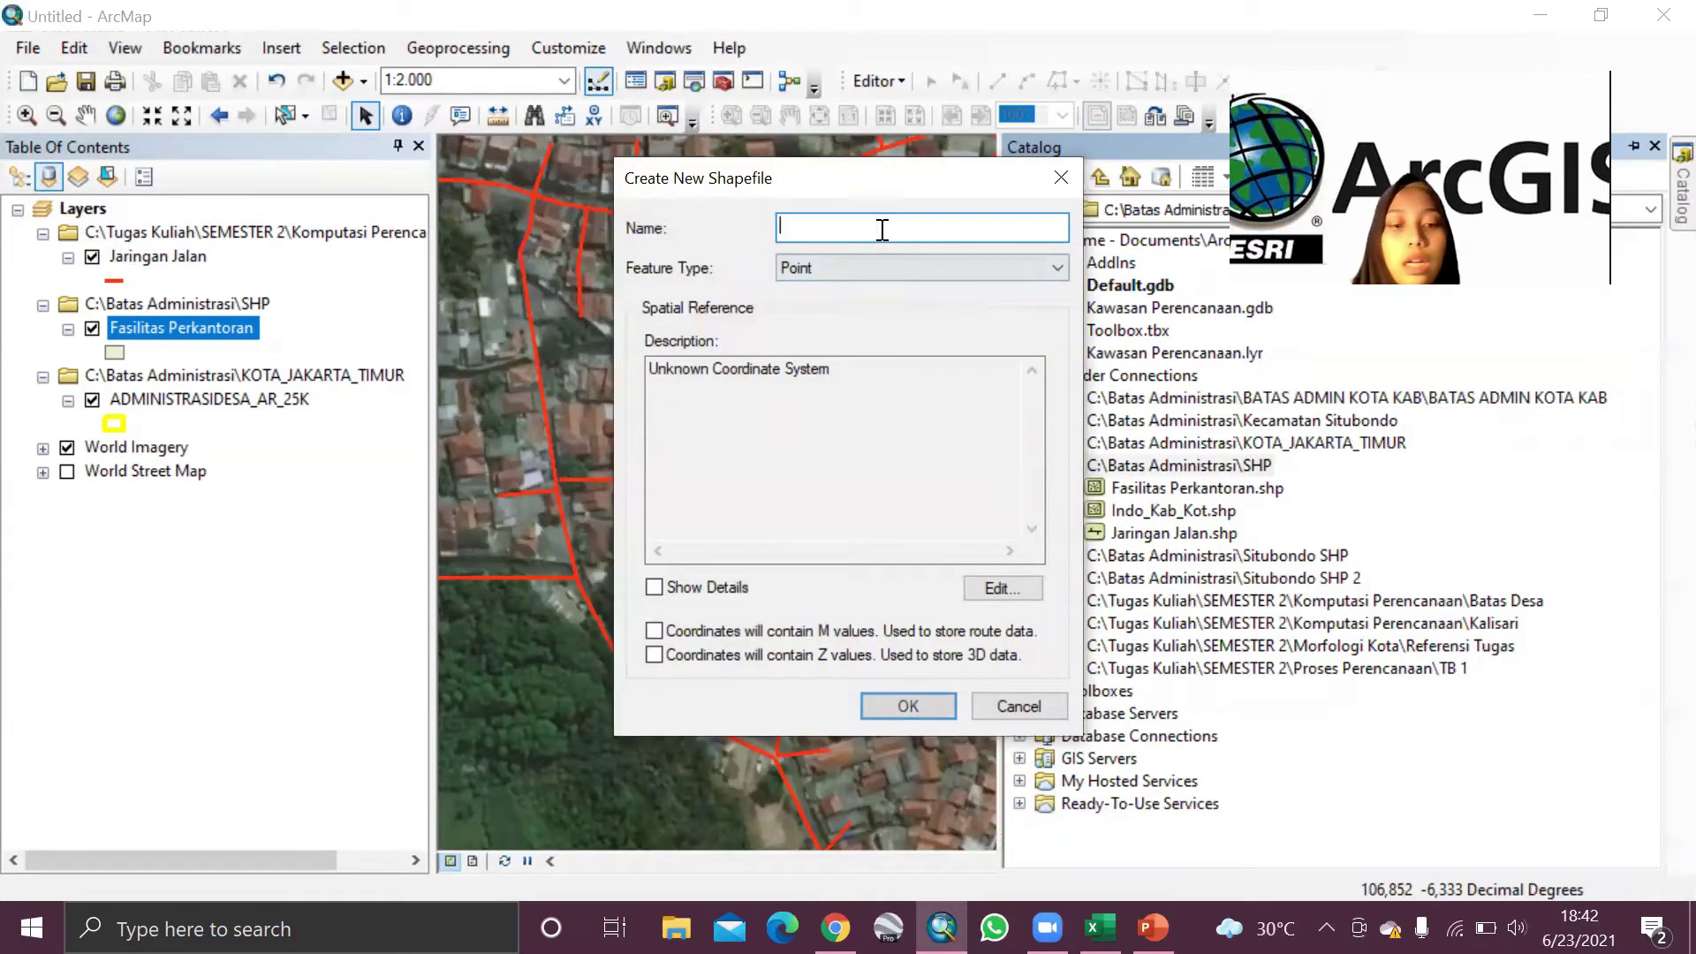
text(Pemukiman)
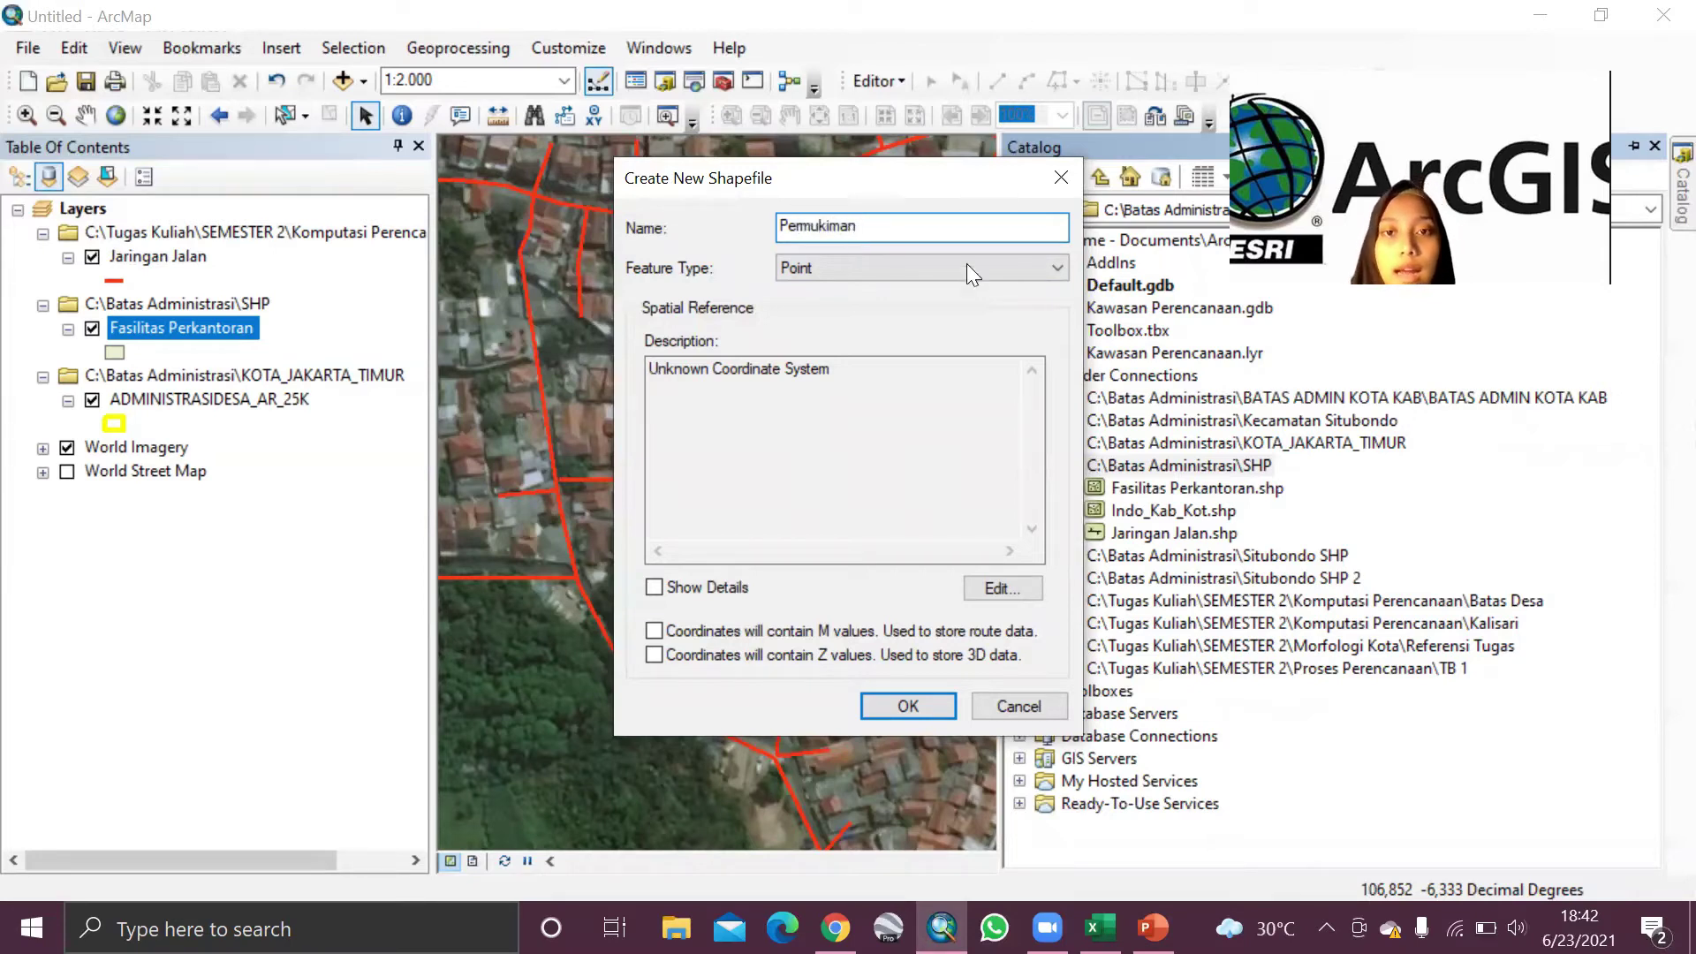
click(968, 269)
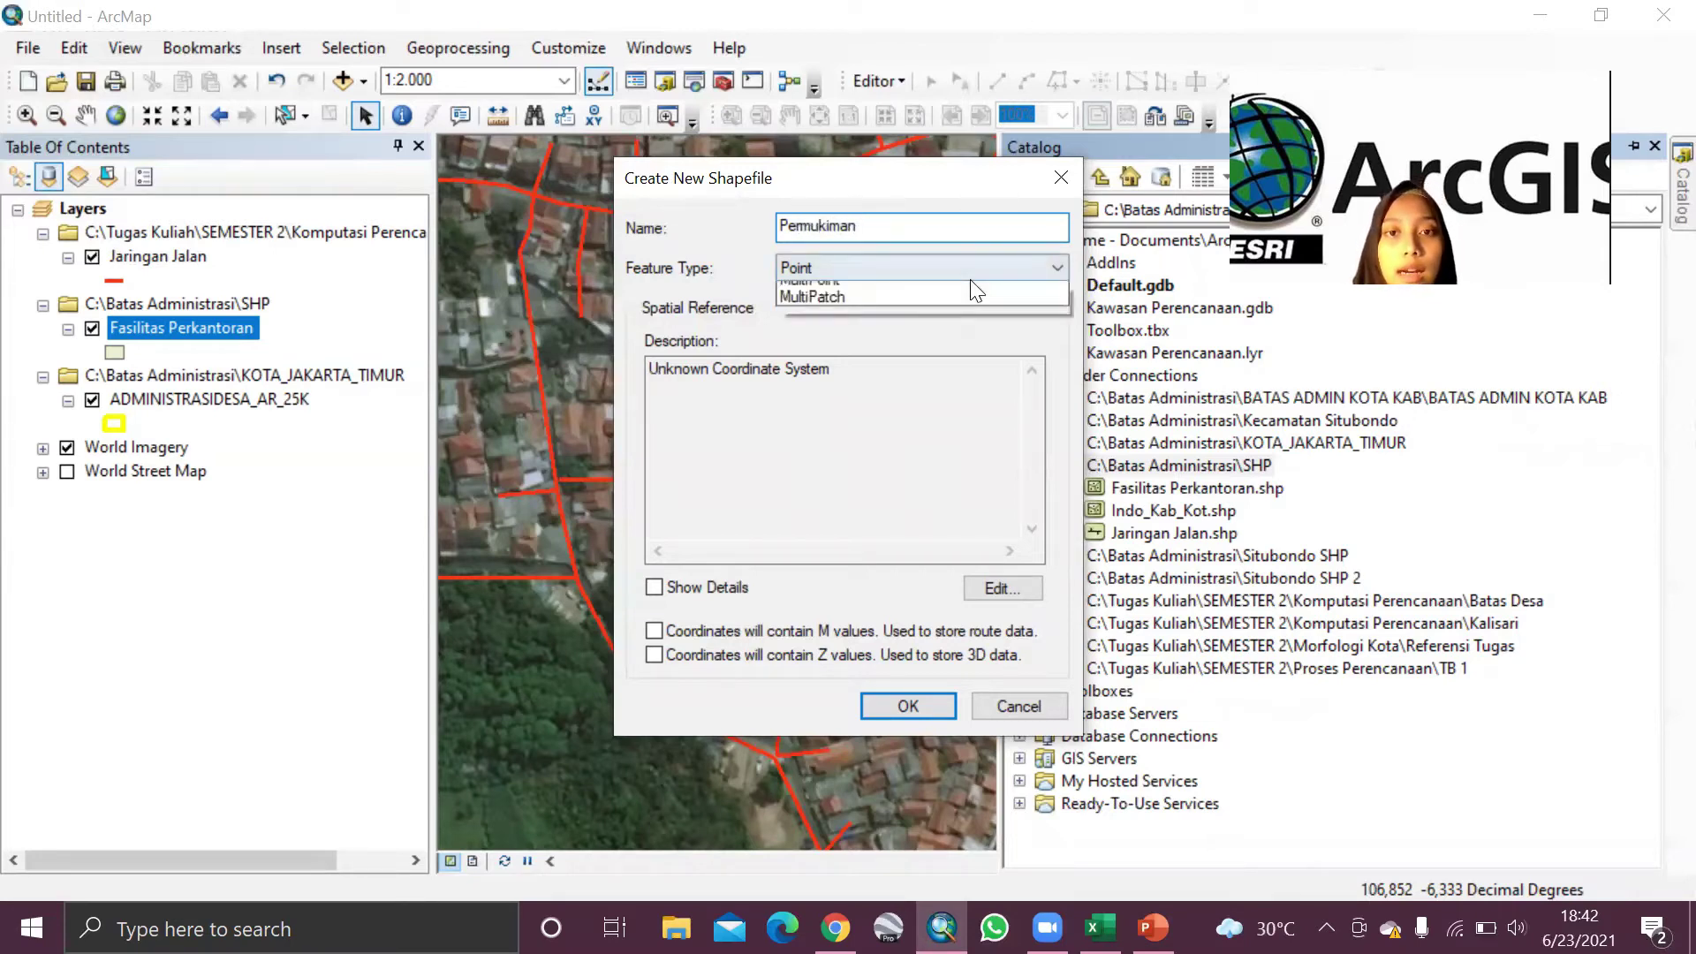
click(802, 327)
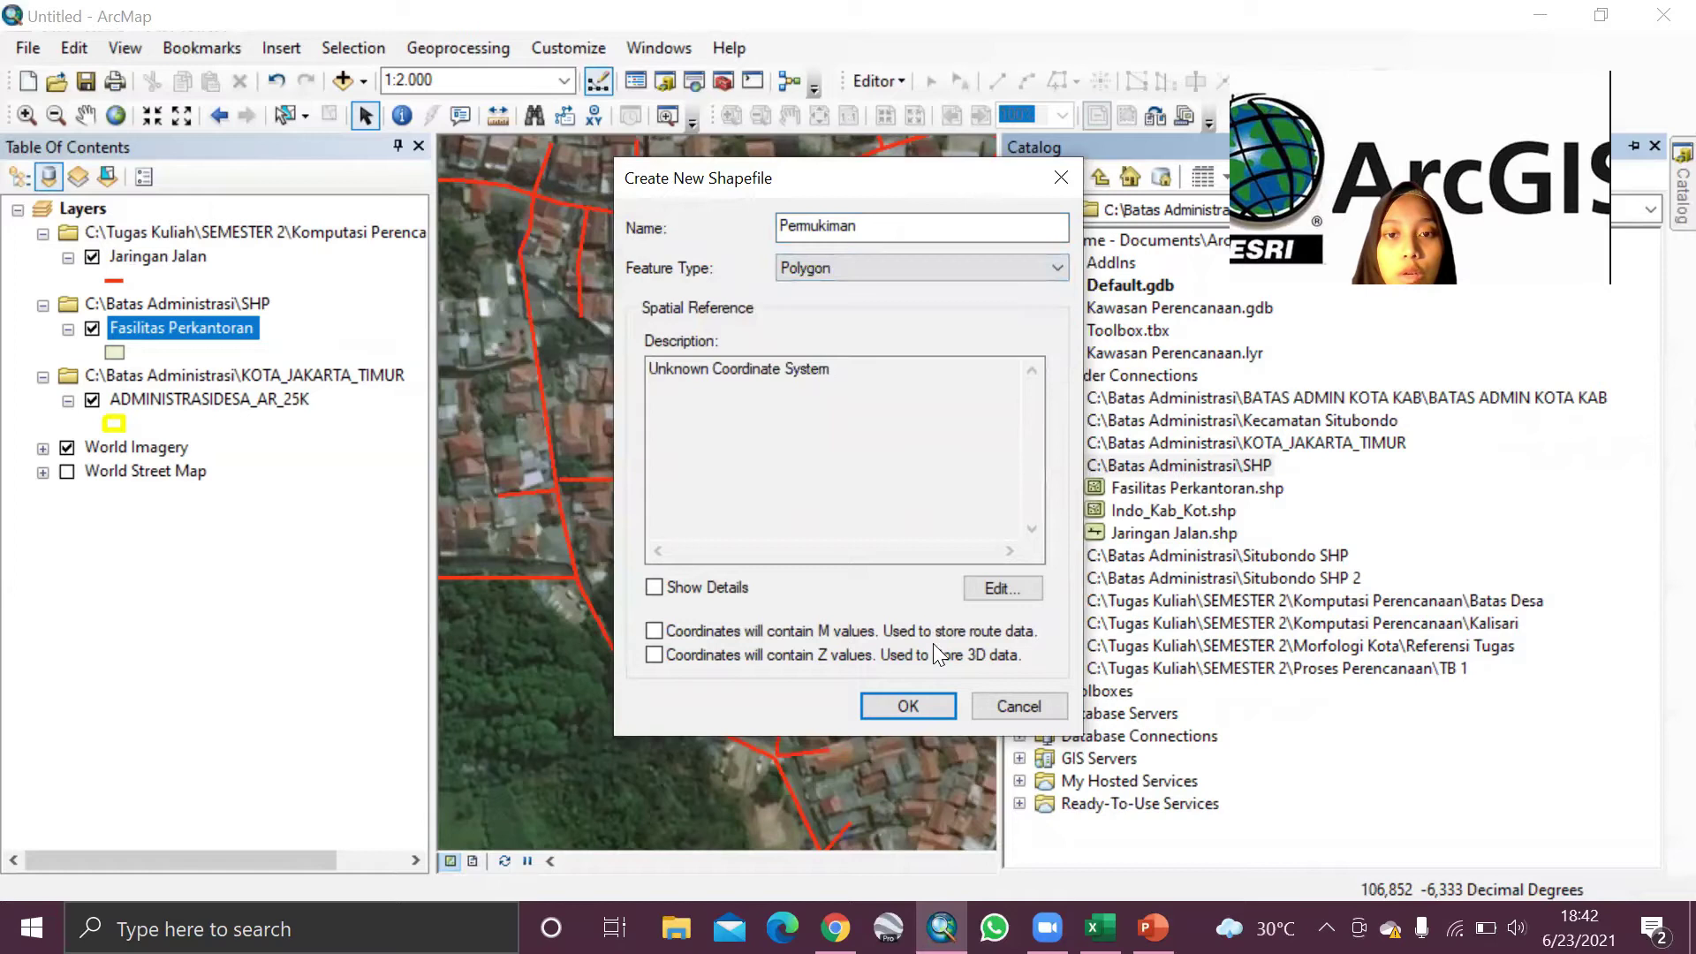
Step: Assign the projected coordinate system WGS 1984 UTM Zone 48S to the Permukiman shapefile and create it
click(994, 589)
double_click(817, 327)
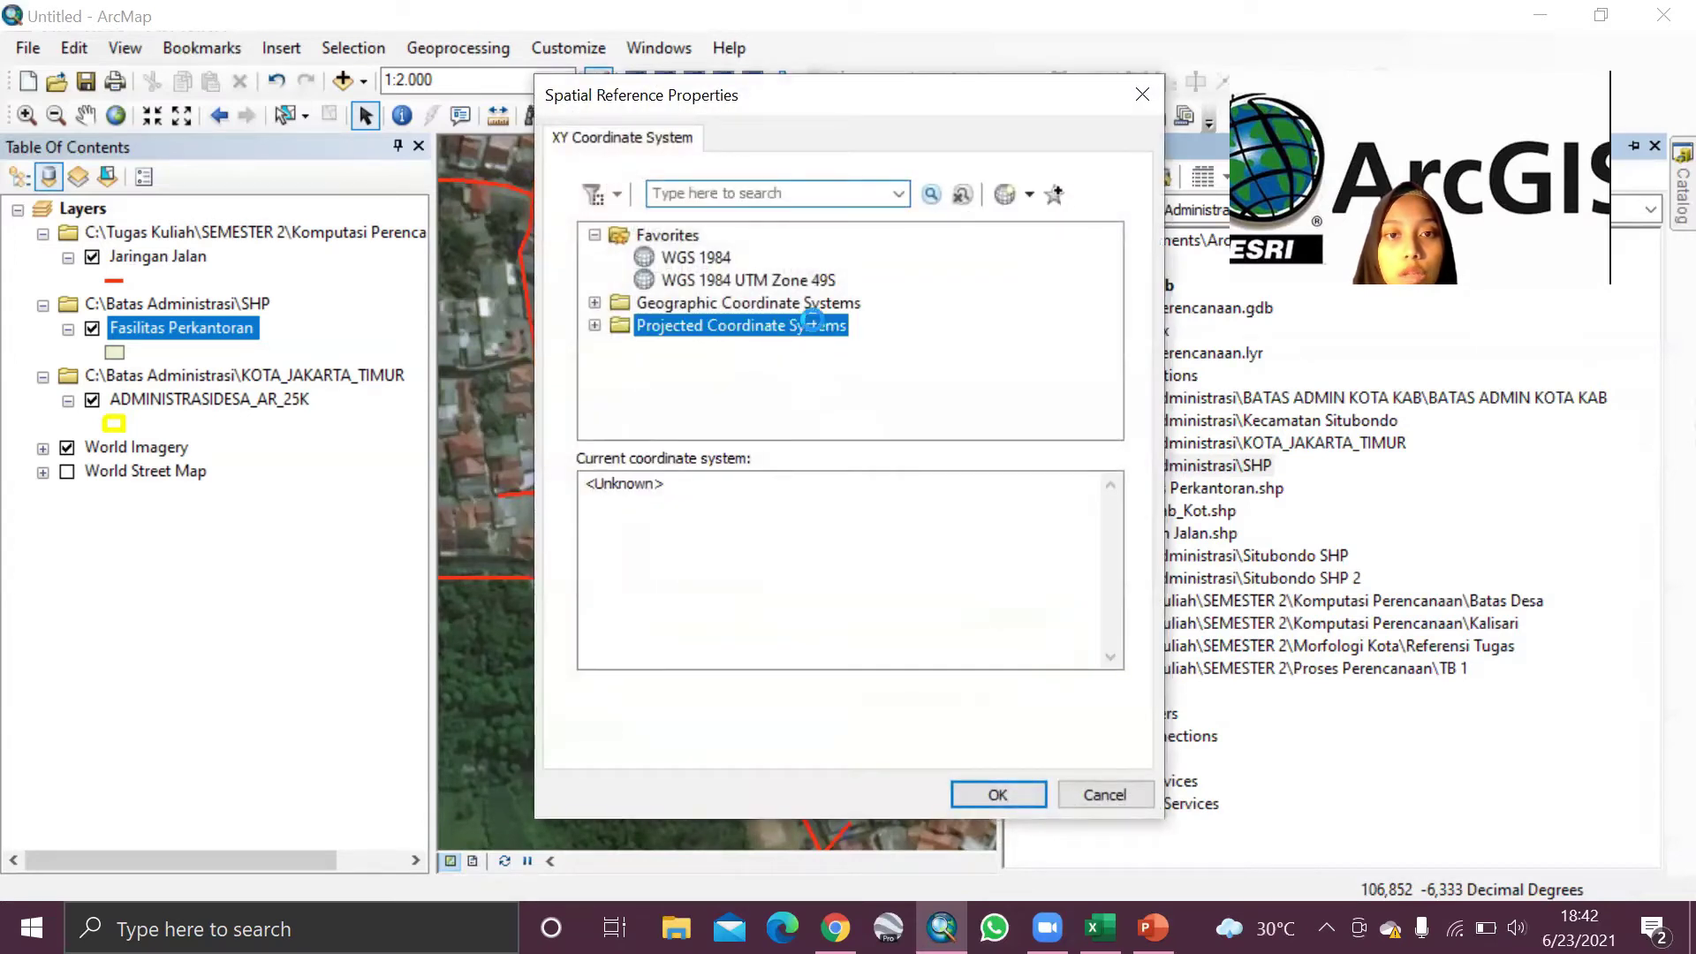
double_click(679, 371)
scroll(795, 371, down, 2)
double_click(746, 371)
double_click(768, 372)
scroll(829, 336, down, 12)
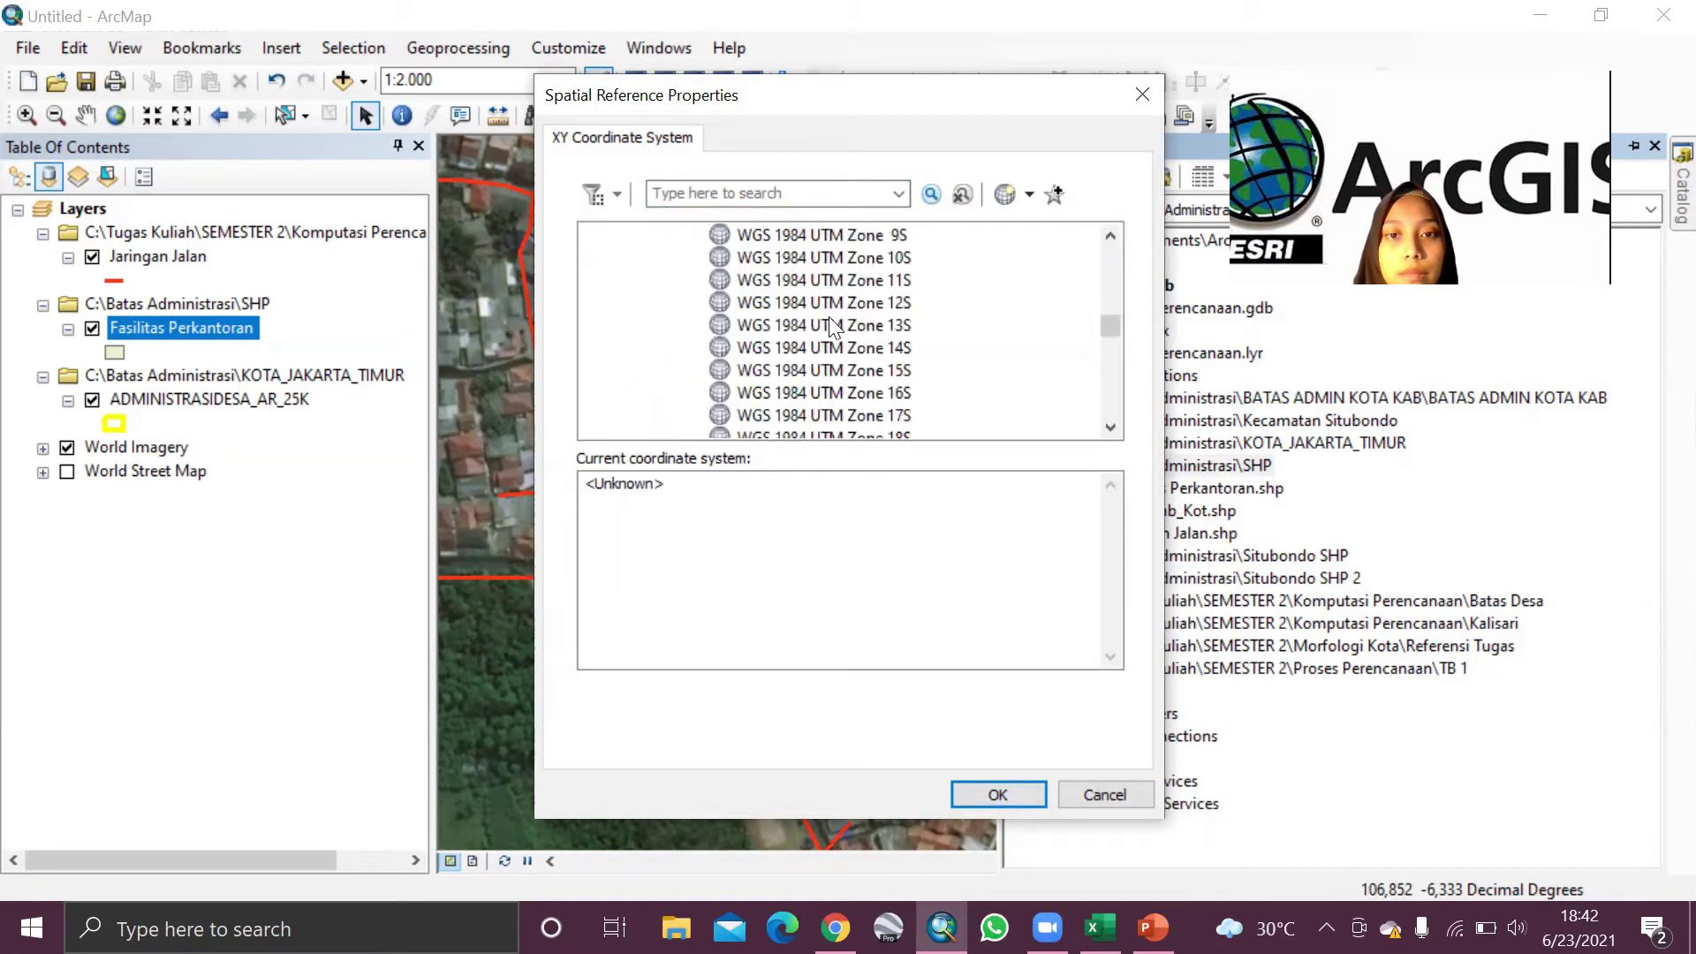
scroll(862, 358, down, 3)
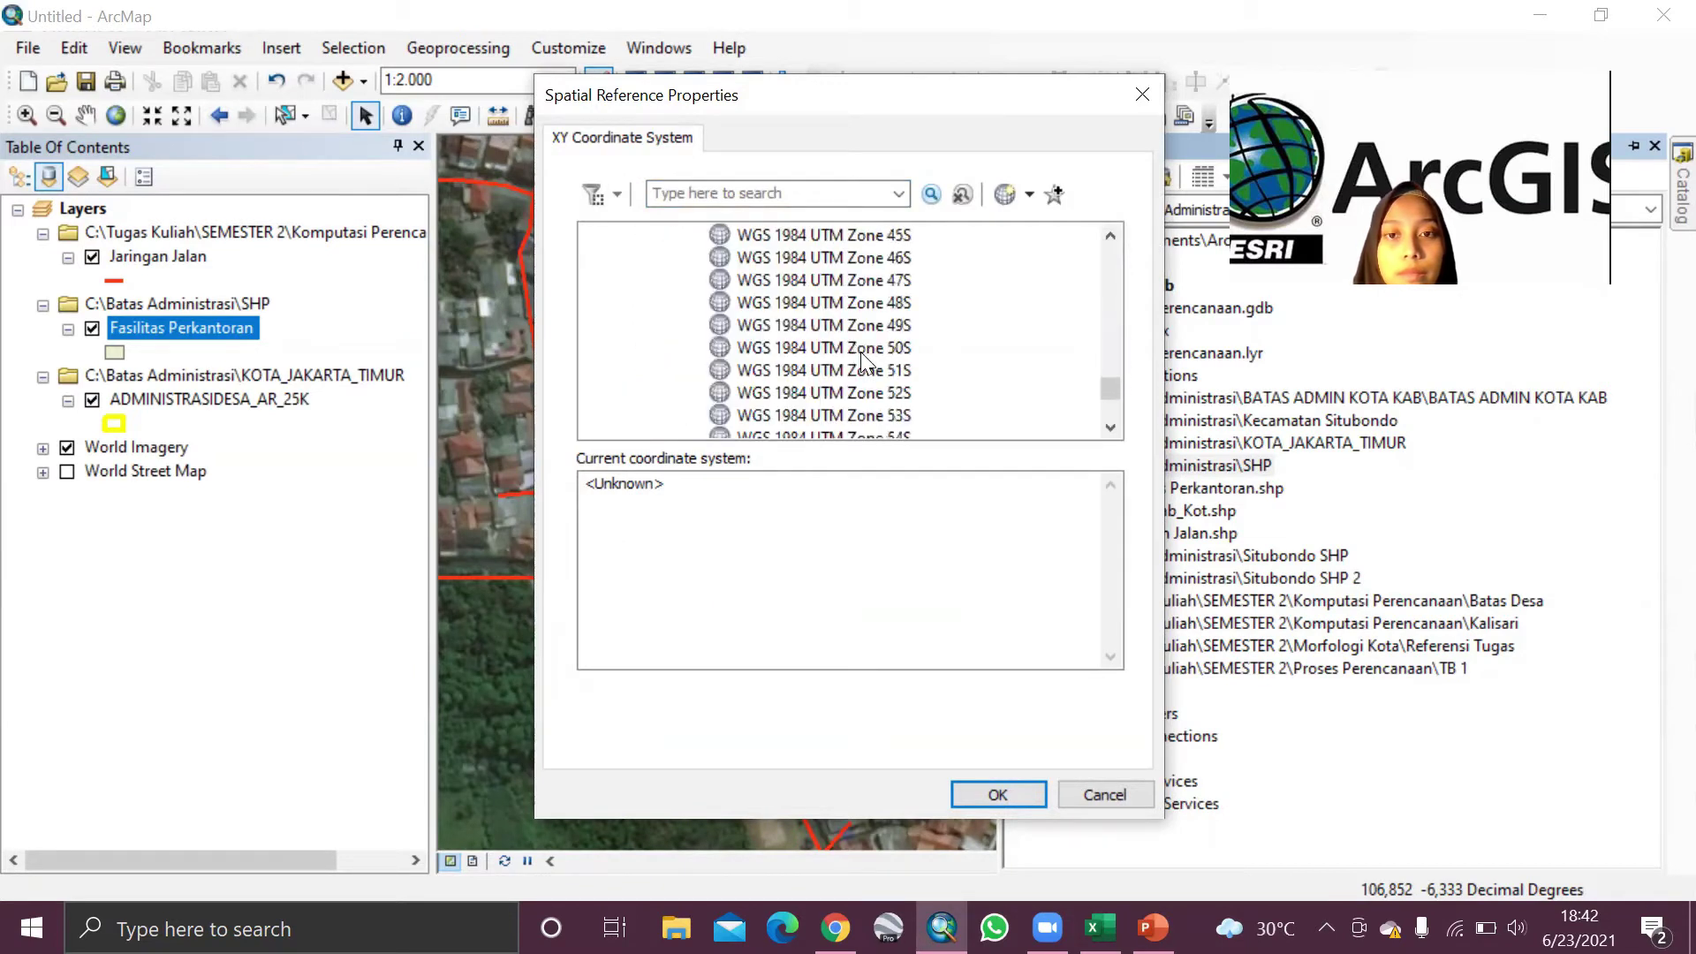
click(883, 303)
click(999, 795)
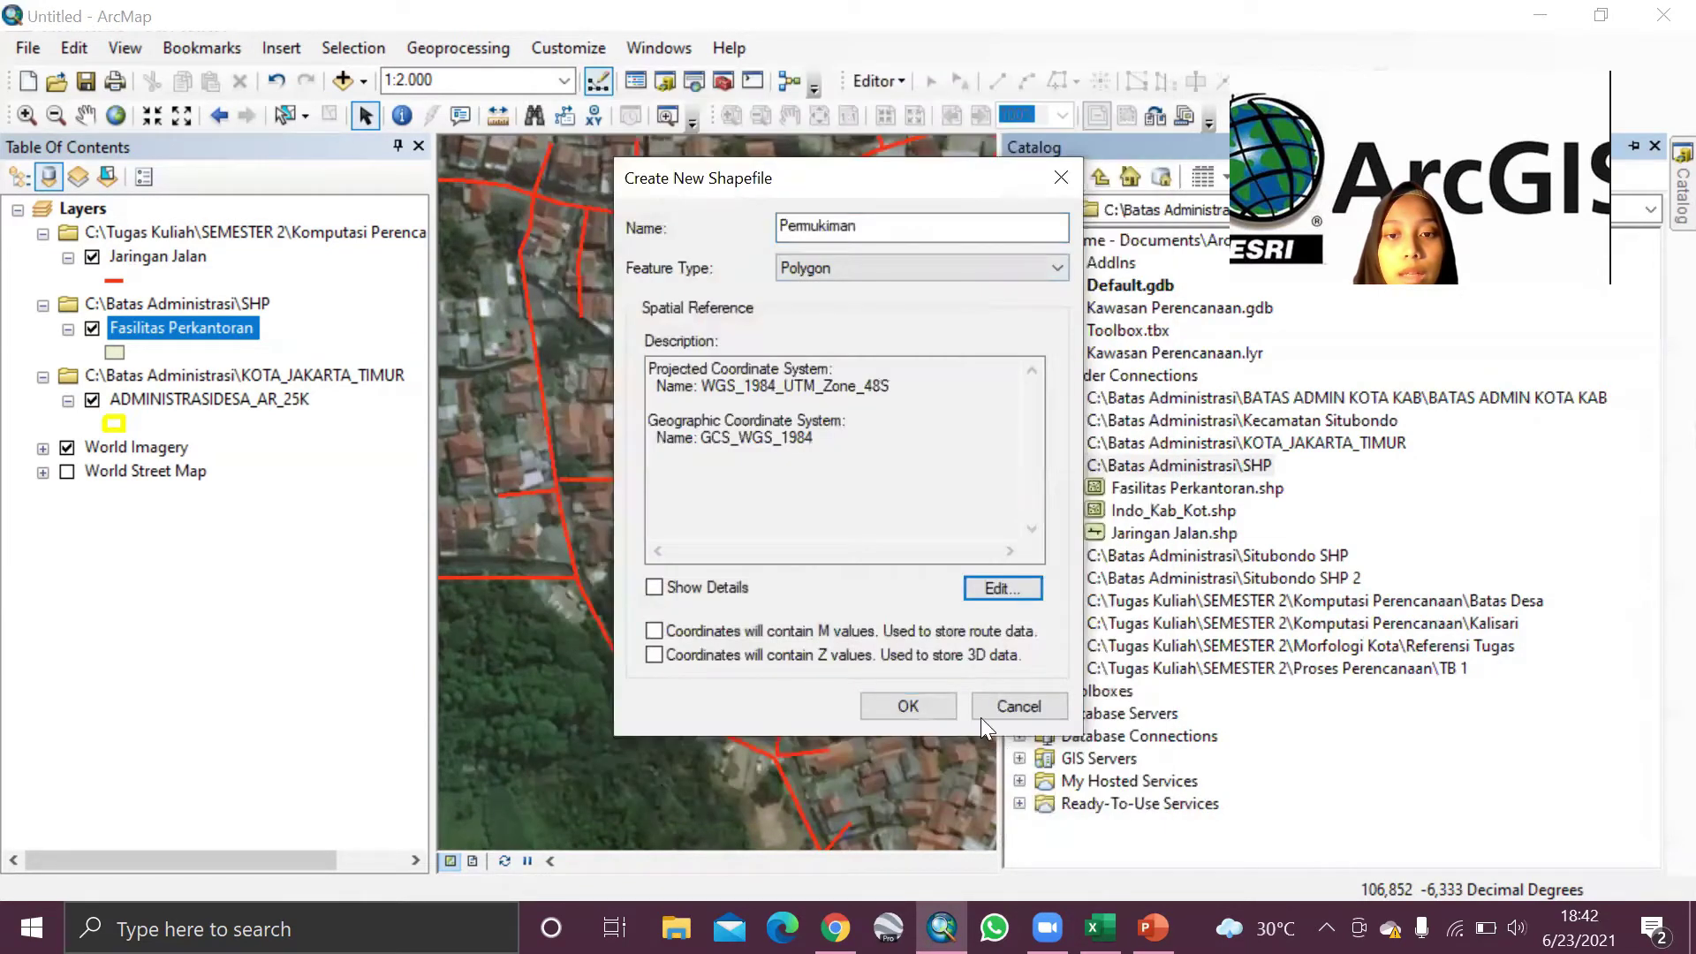
click(908, 706)
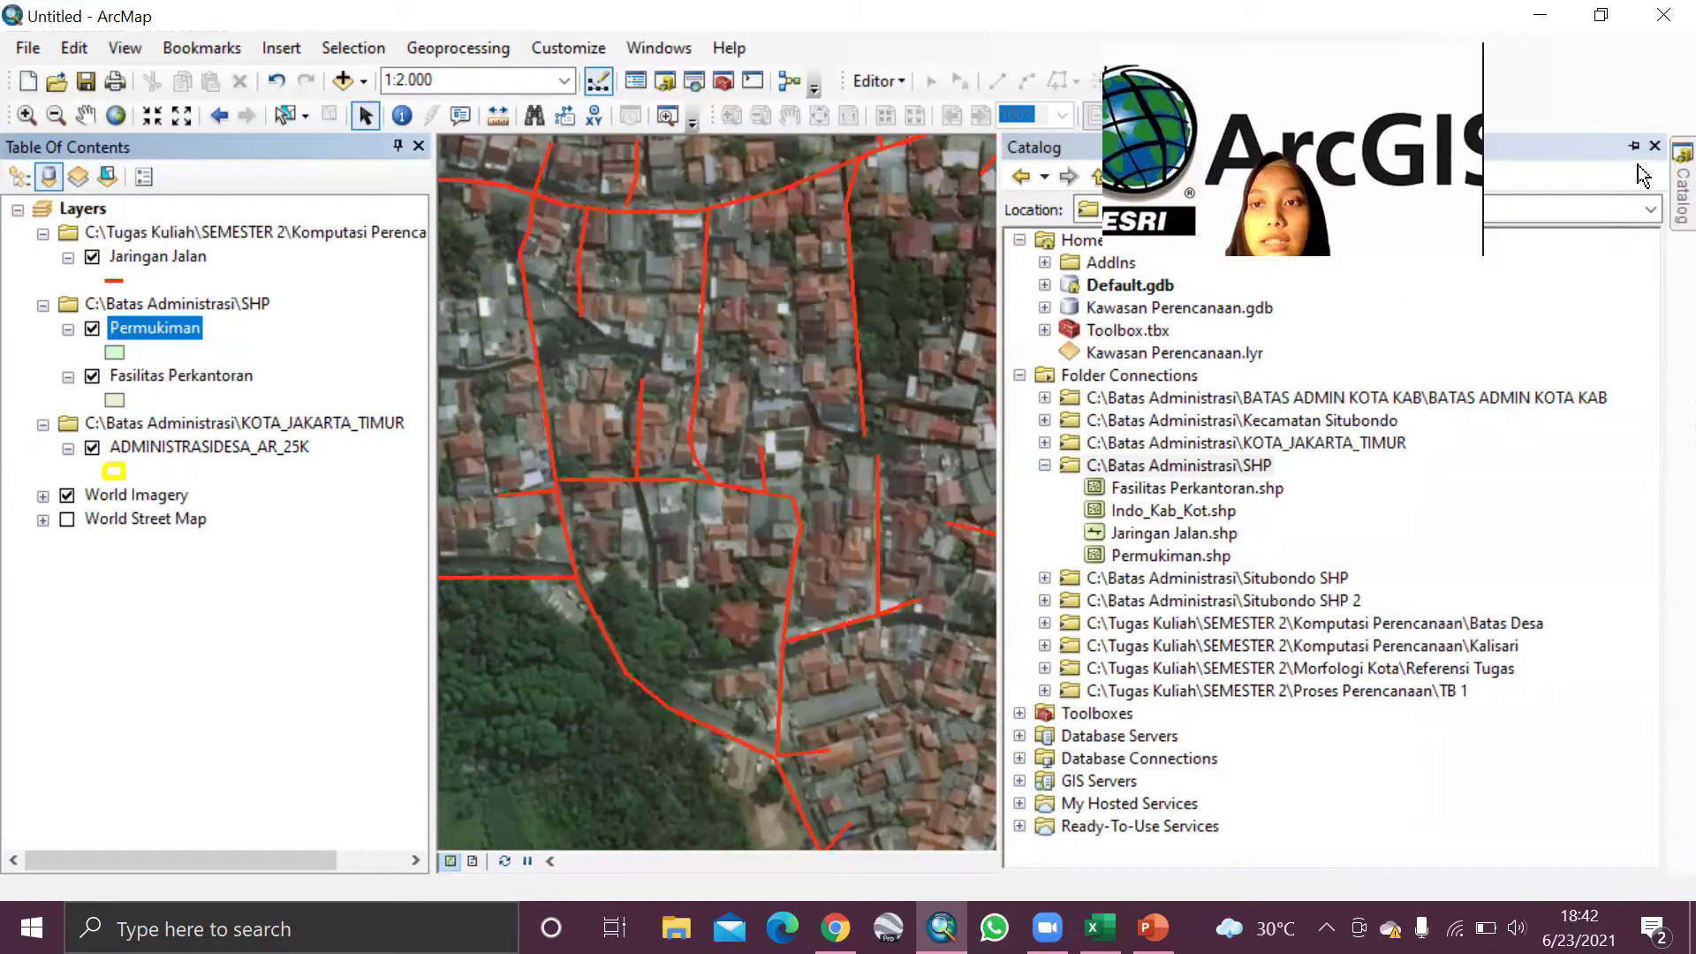
Step: Start an edit session on the Permukiman layer, continuing past the spatial reference warning
click(880, 80)
click(912, 112)
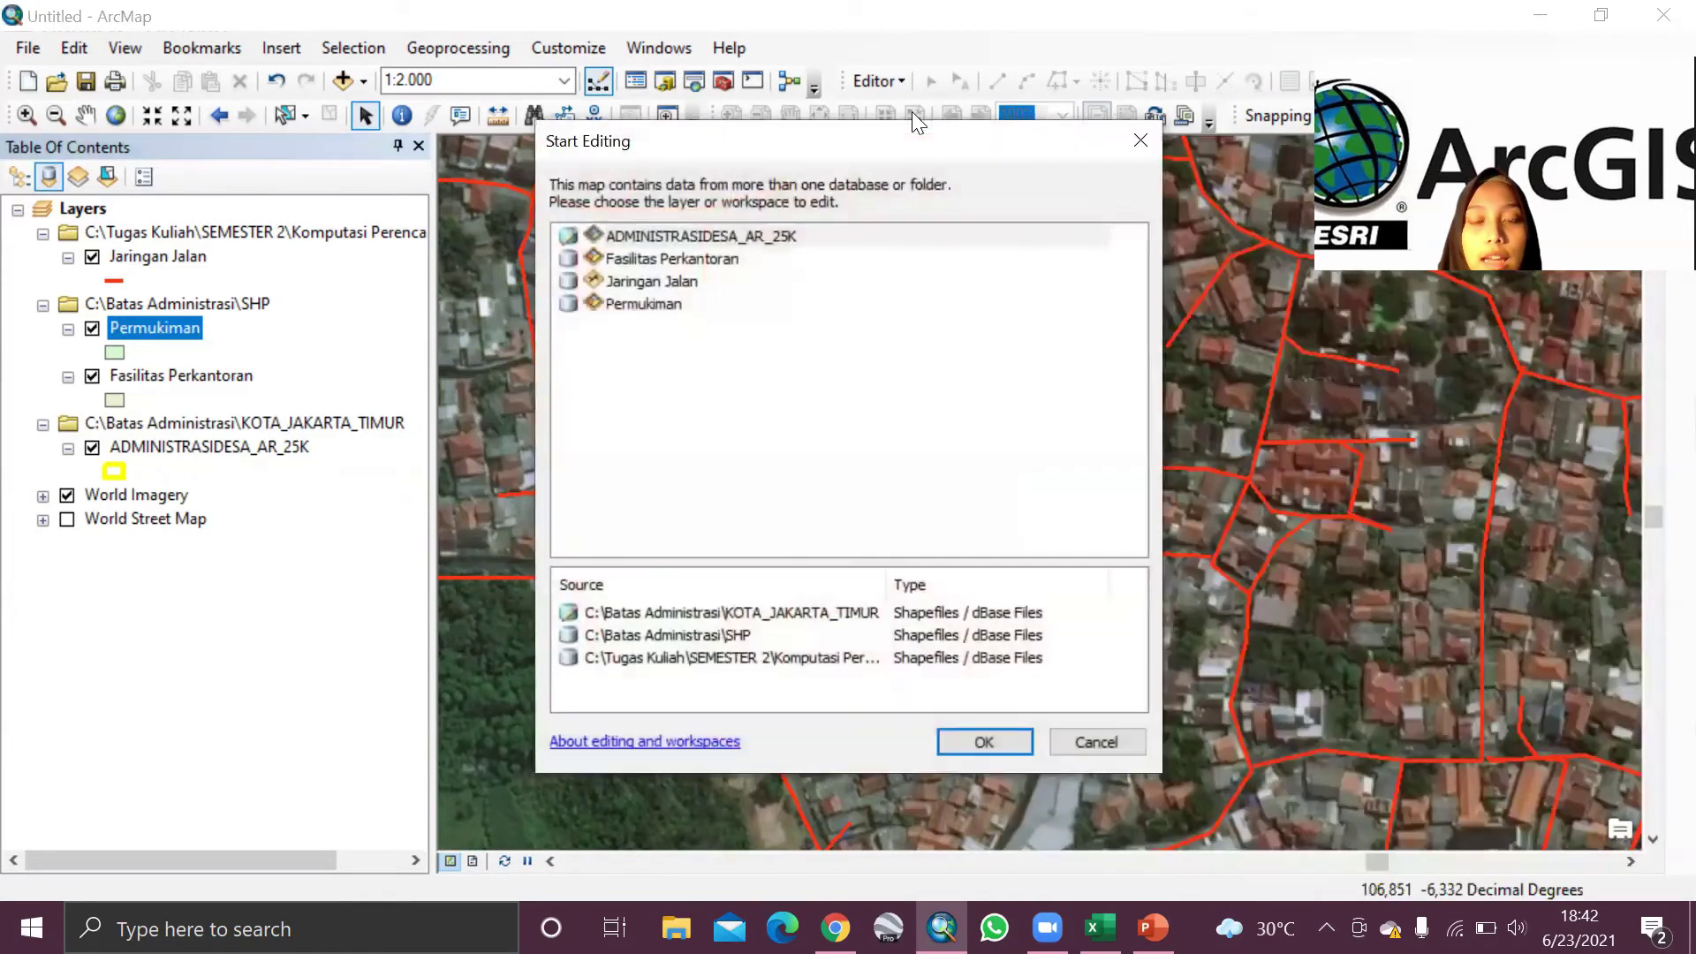
click(652, 306)
click(1025, 741)
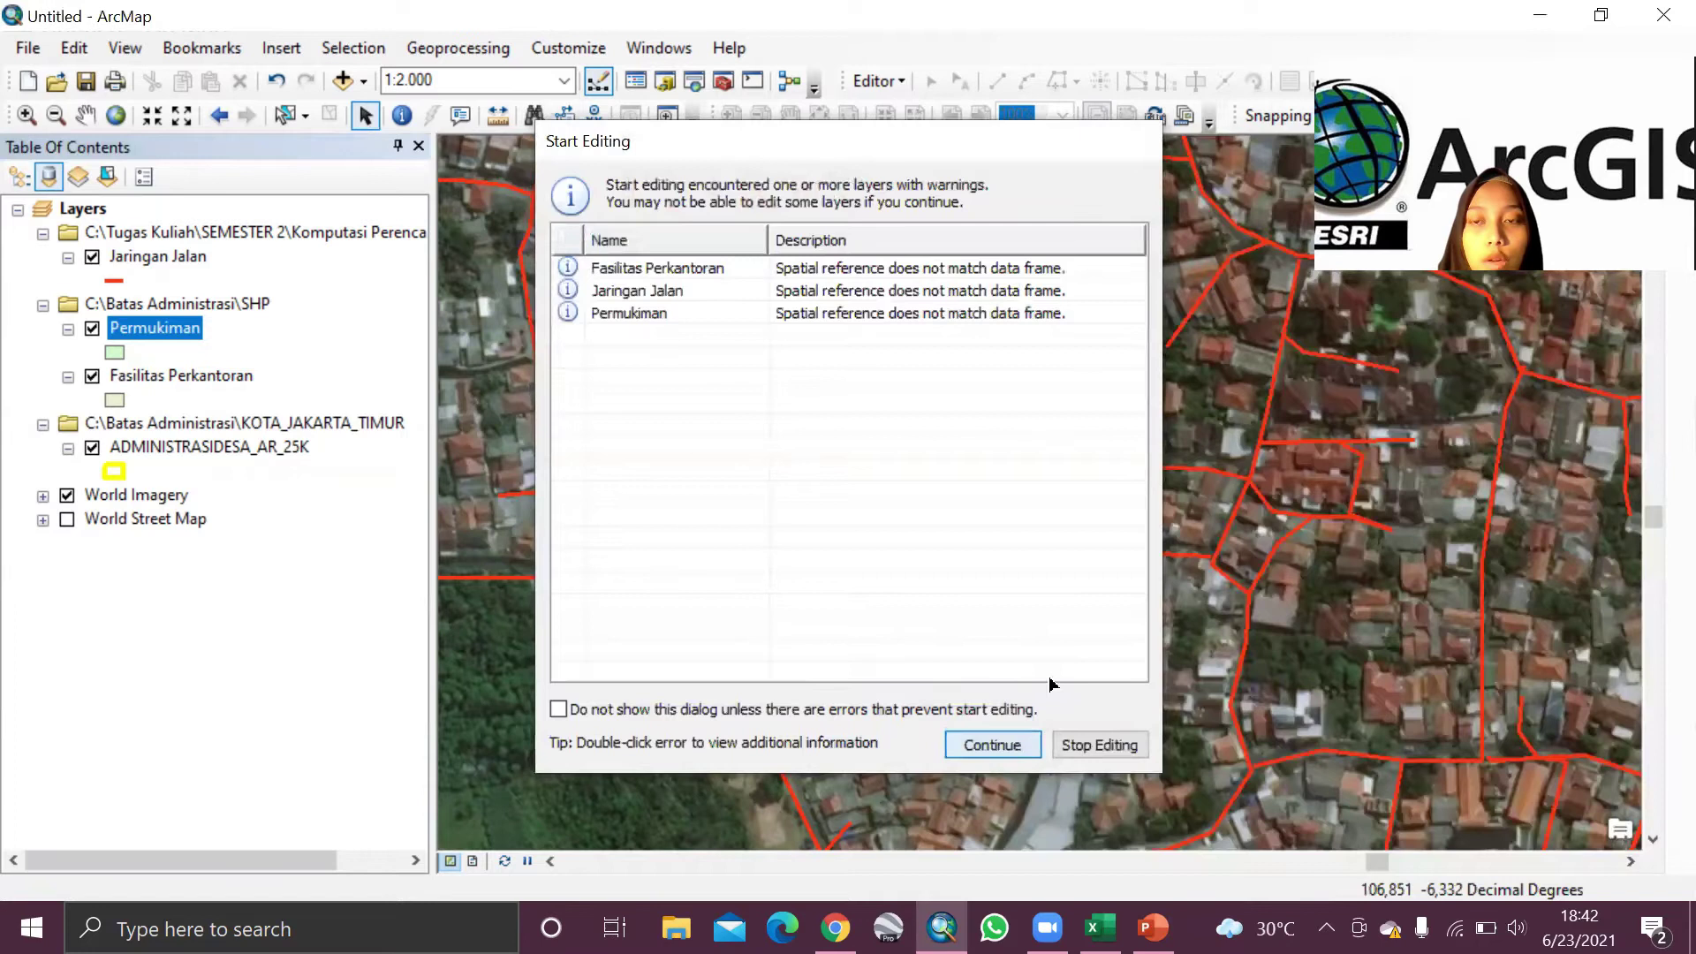
key(Return)
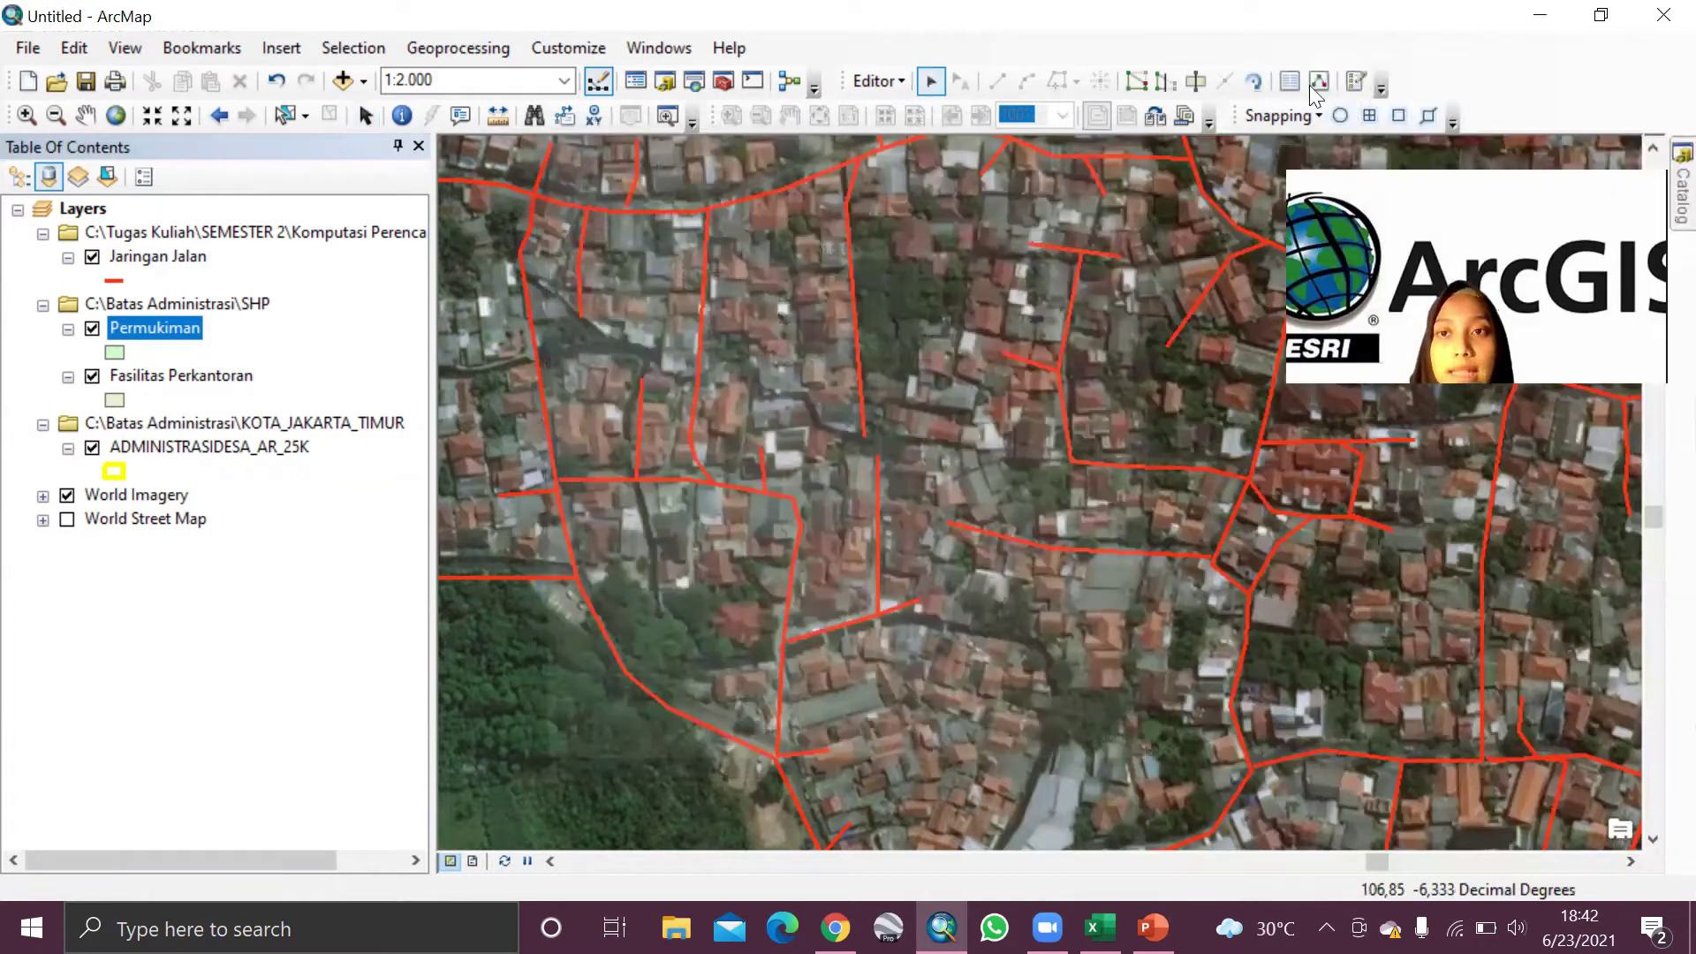
Step: Digitize a small Permukiman polygon over the house just north of the road junction, using the Permukiman template, and finish the sketch
click(1318, 83)
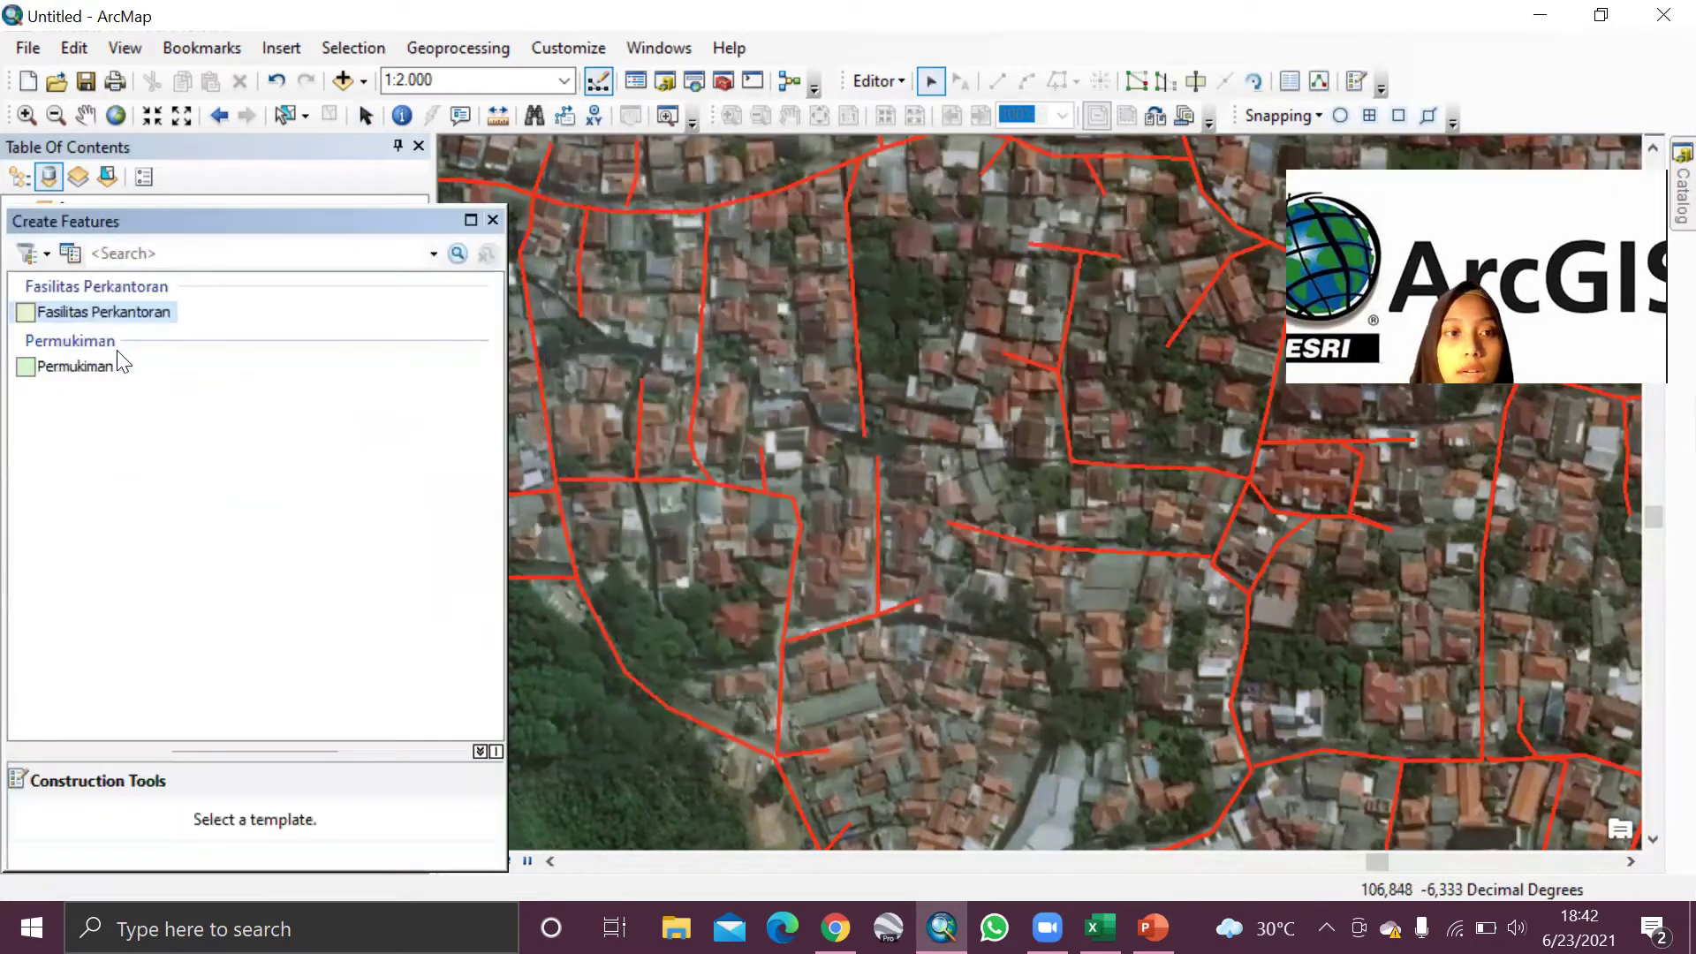
click(28, 368)
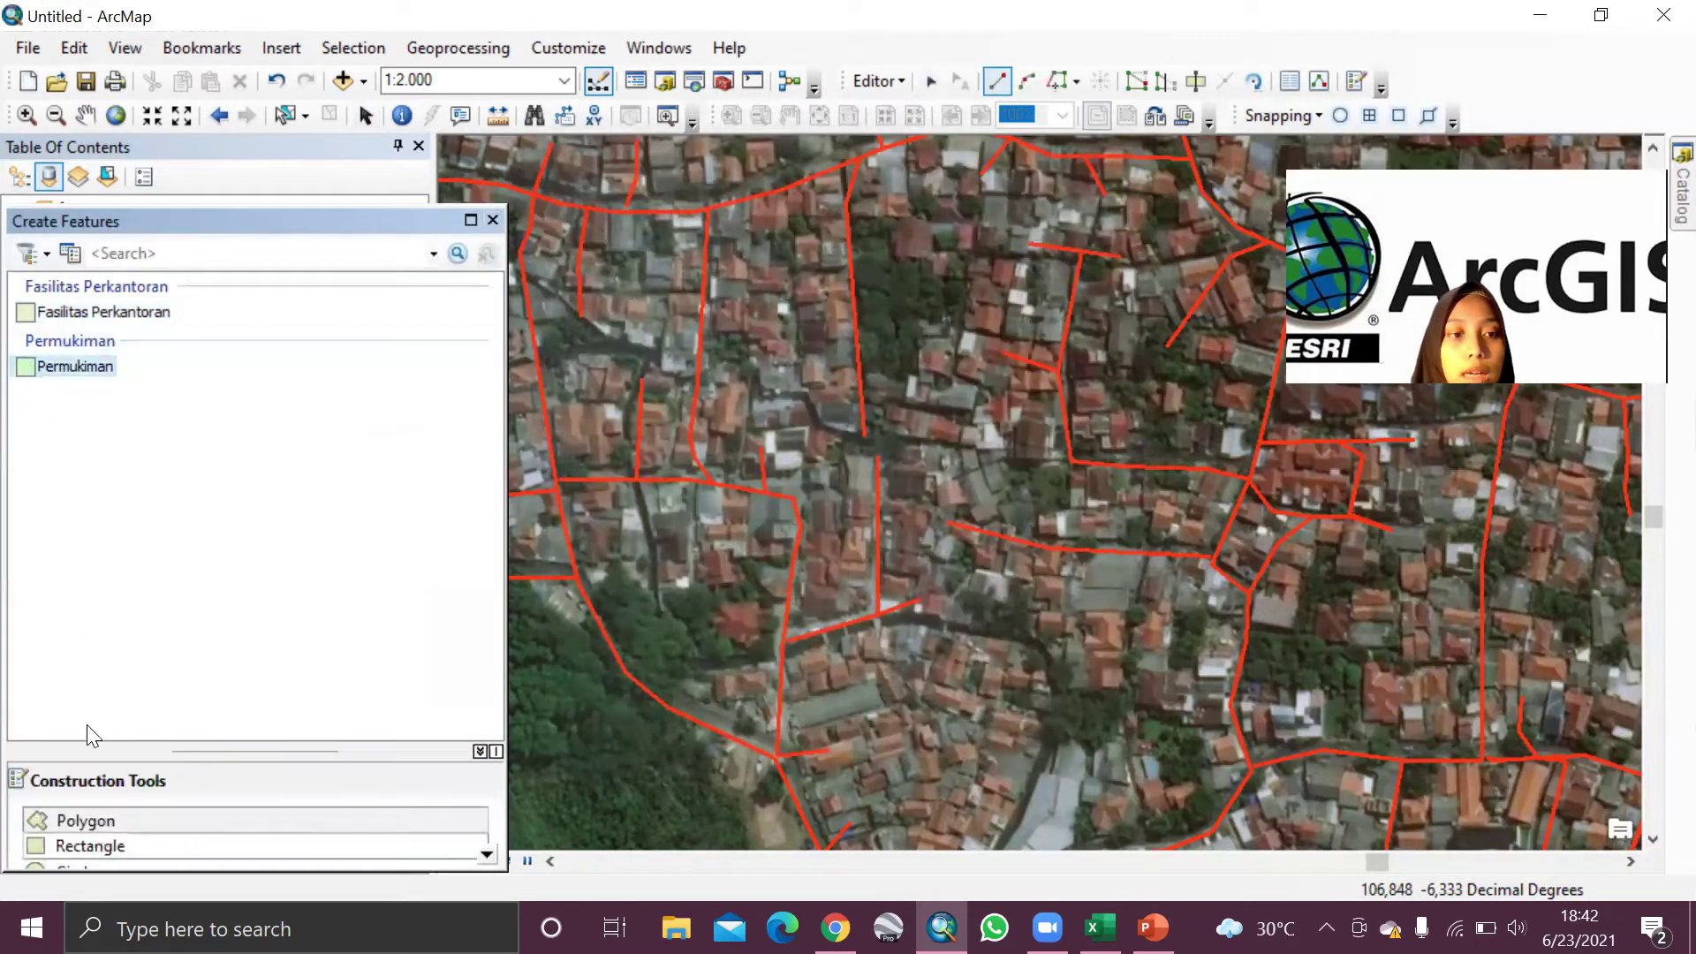
click(493, 221)
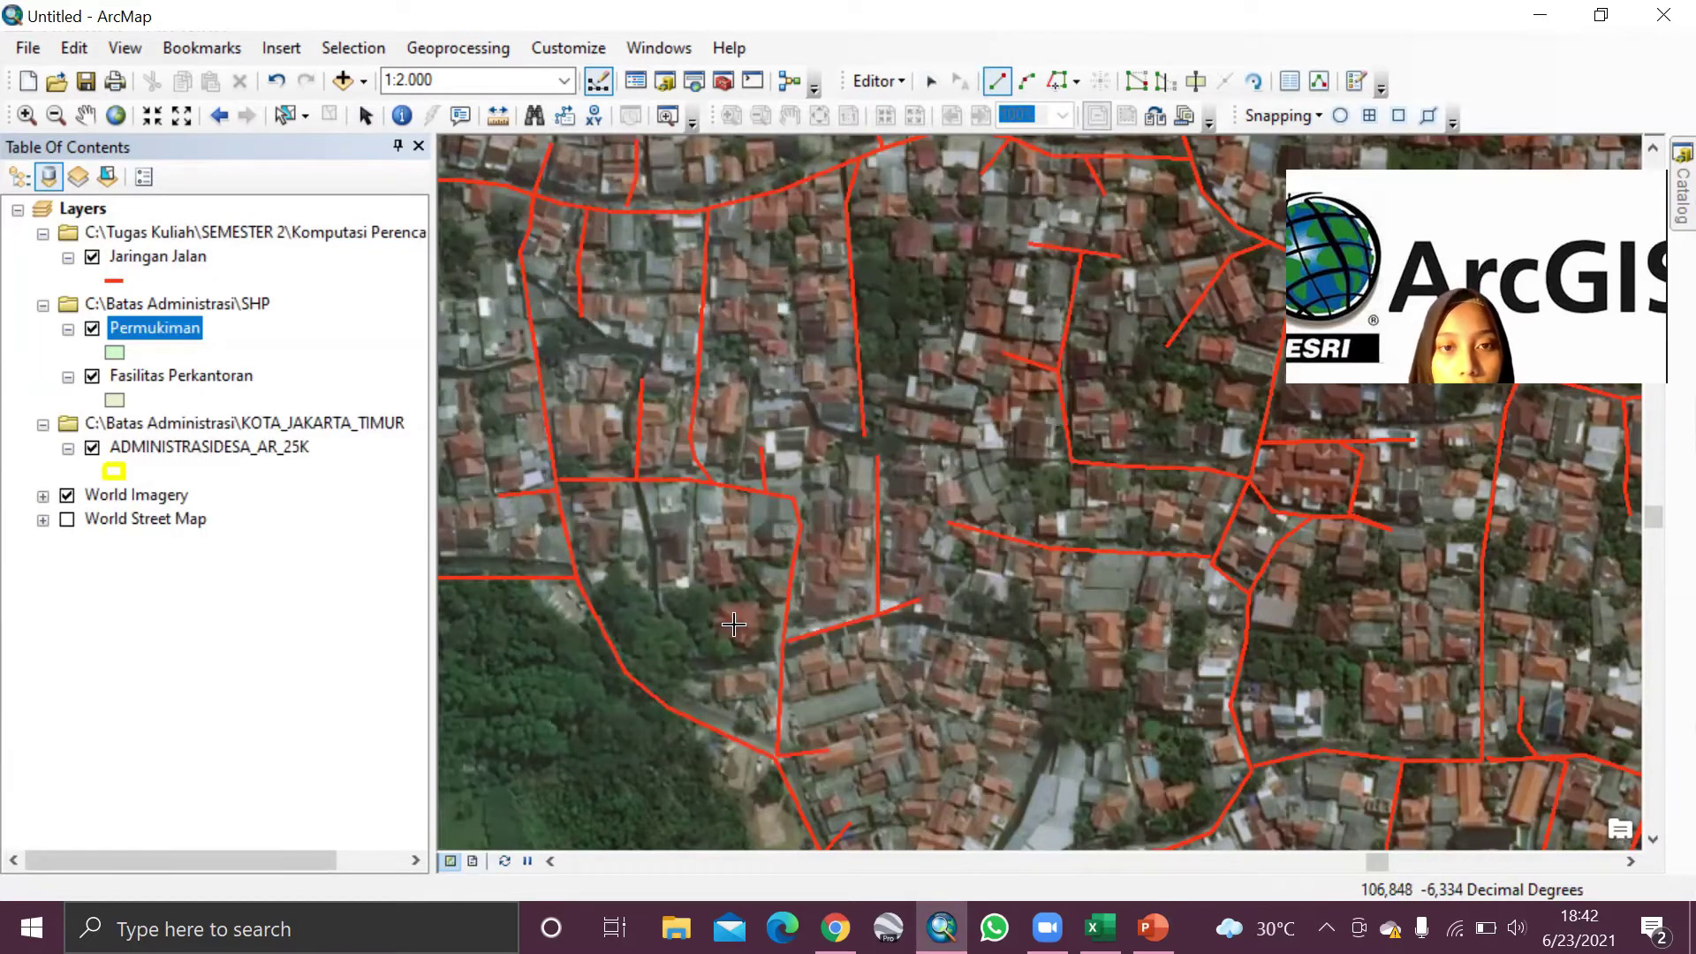
scroll(734, 625, down, 1)
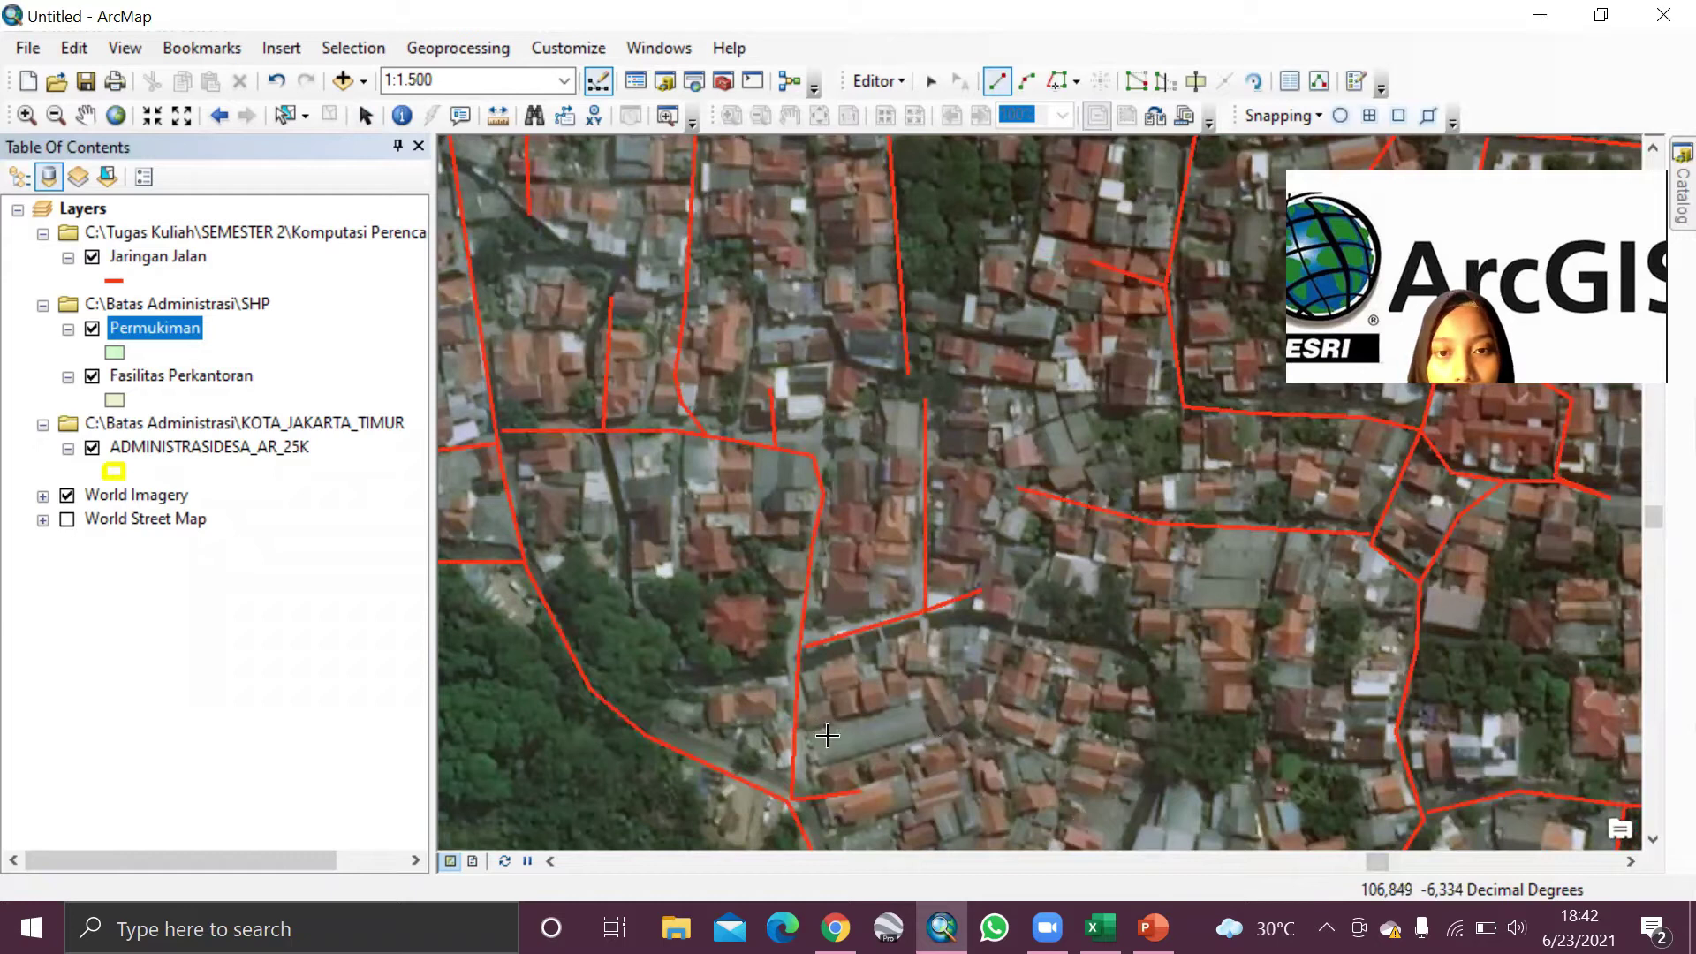
click(830, 573)
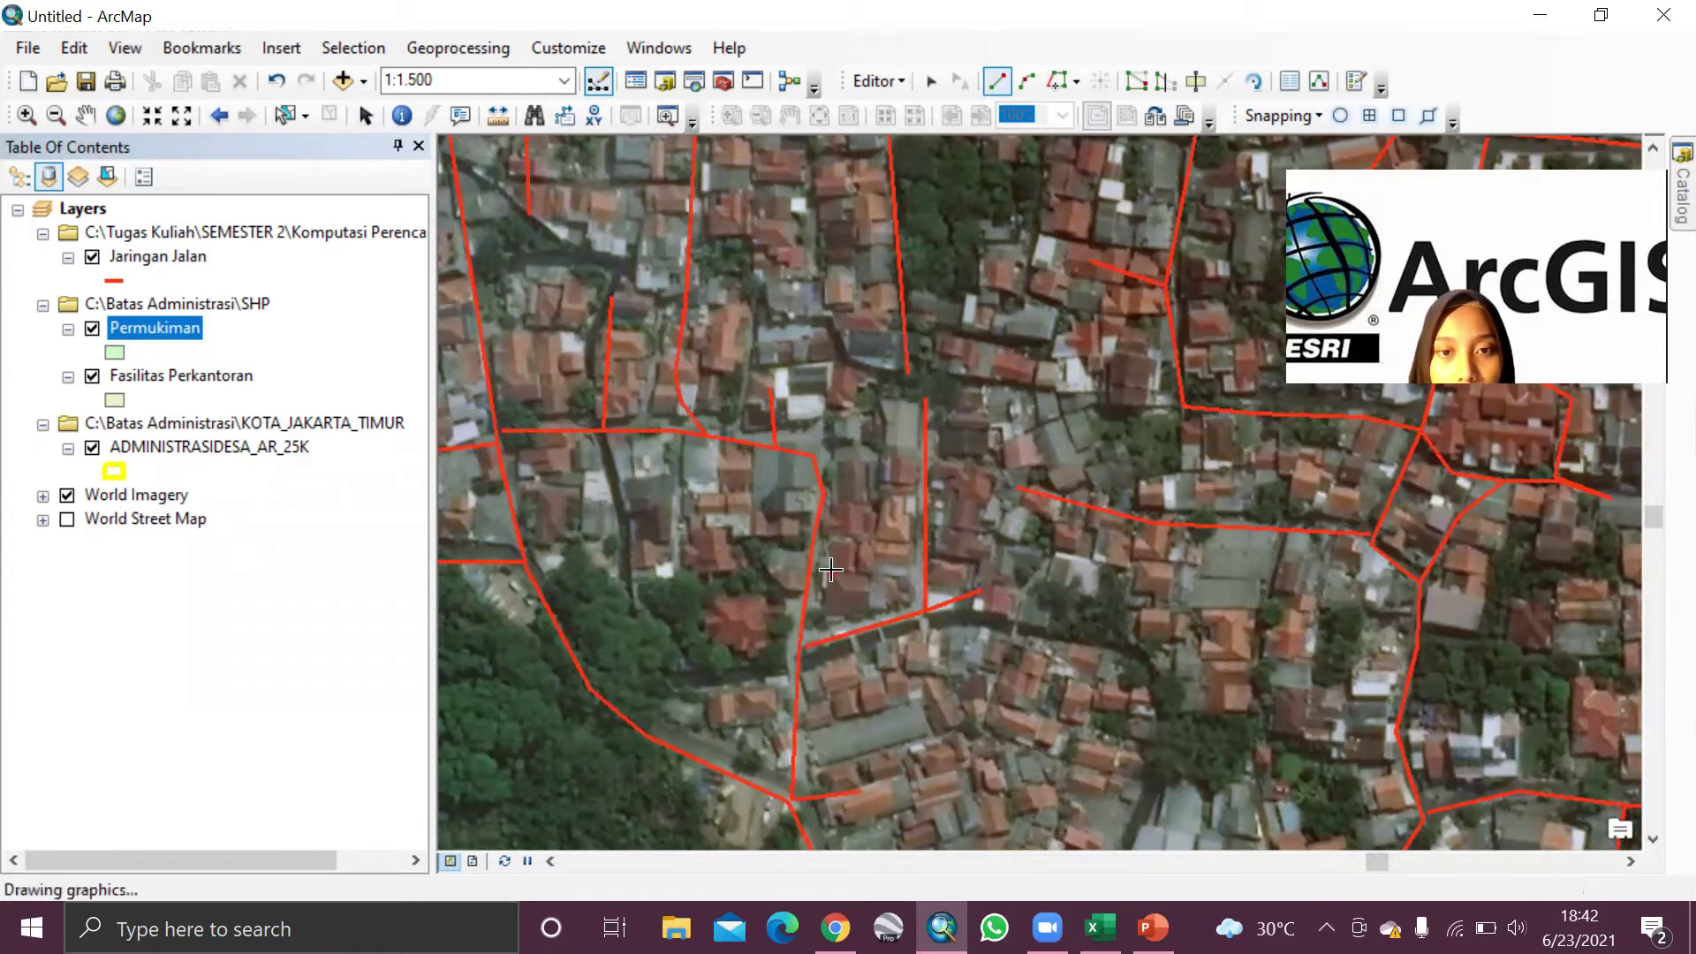
click(823, 607)
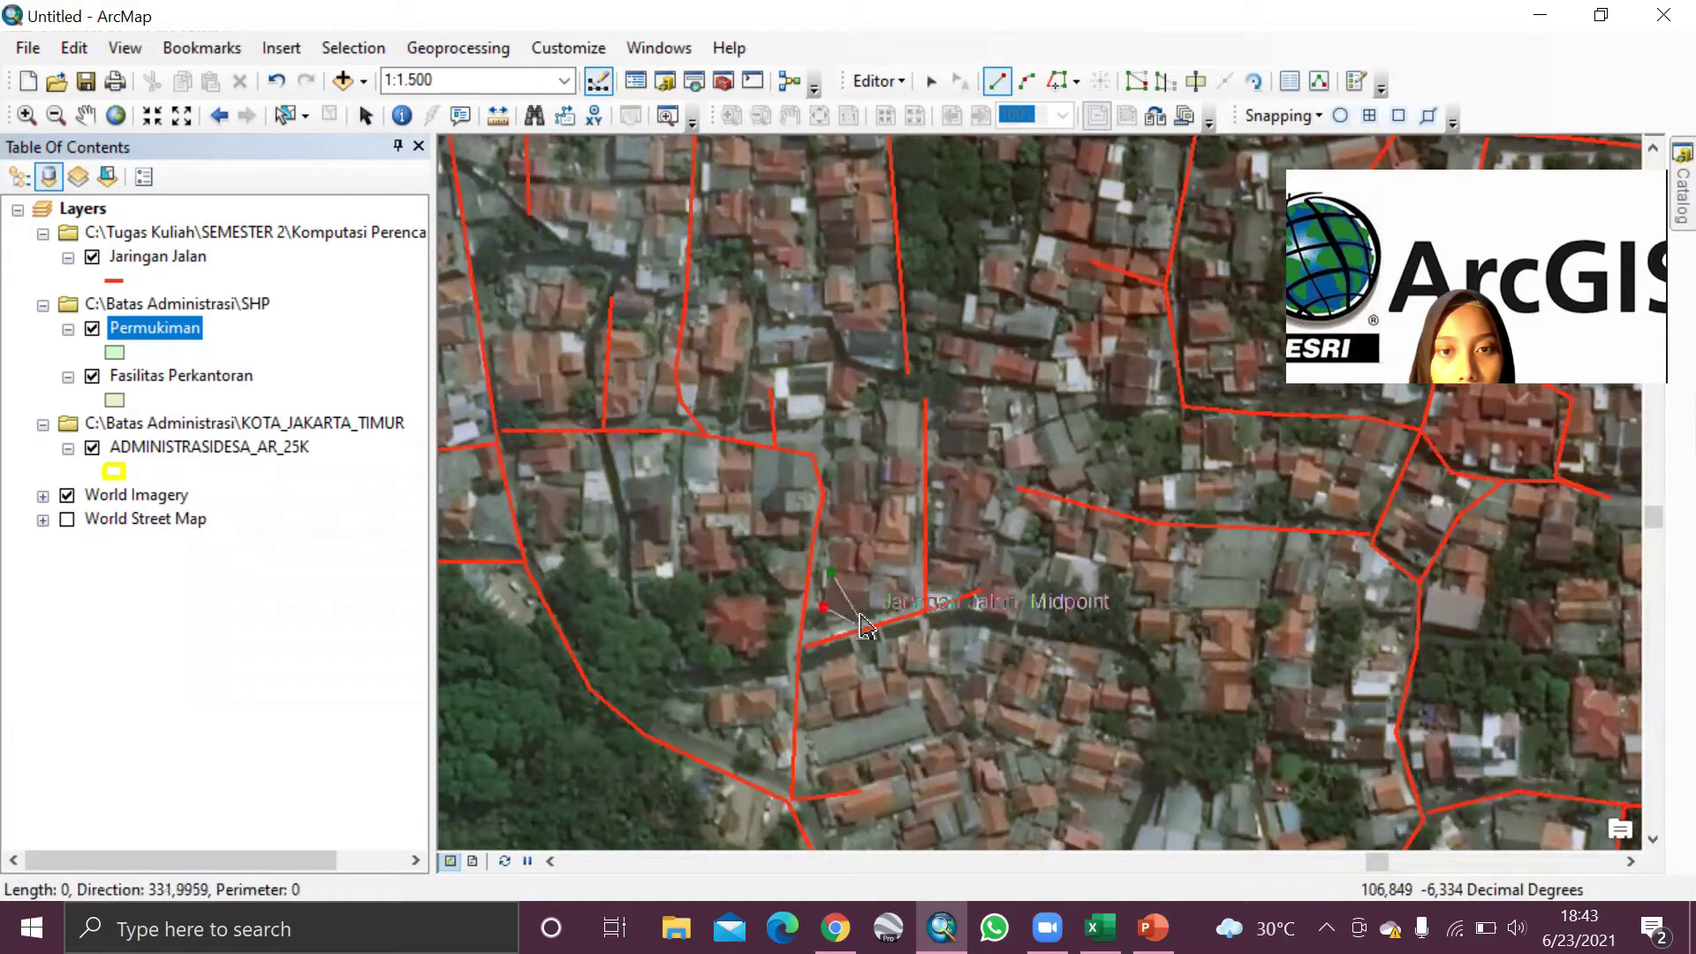
click(860, 612)
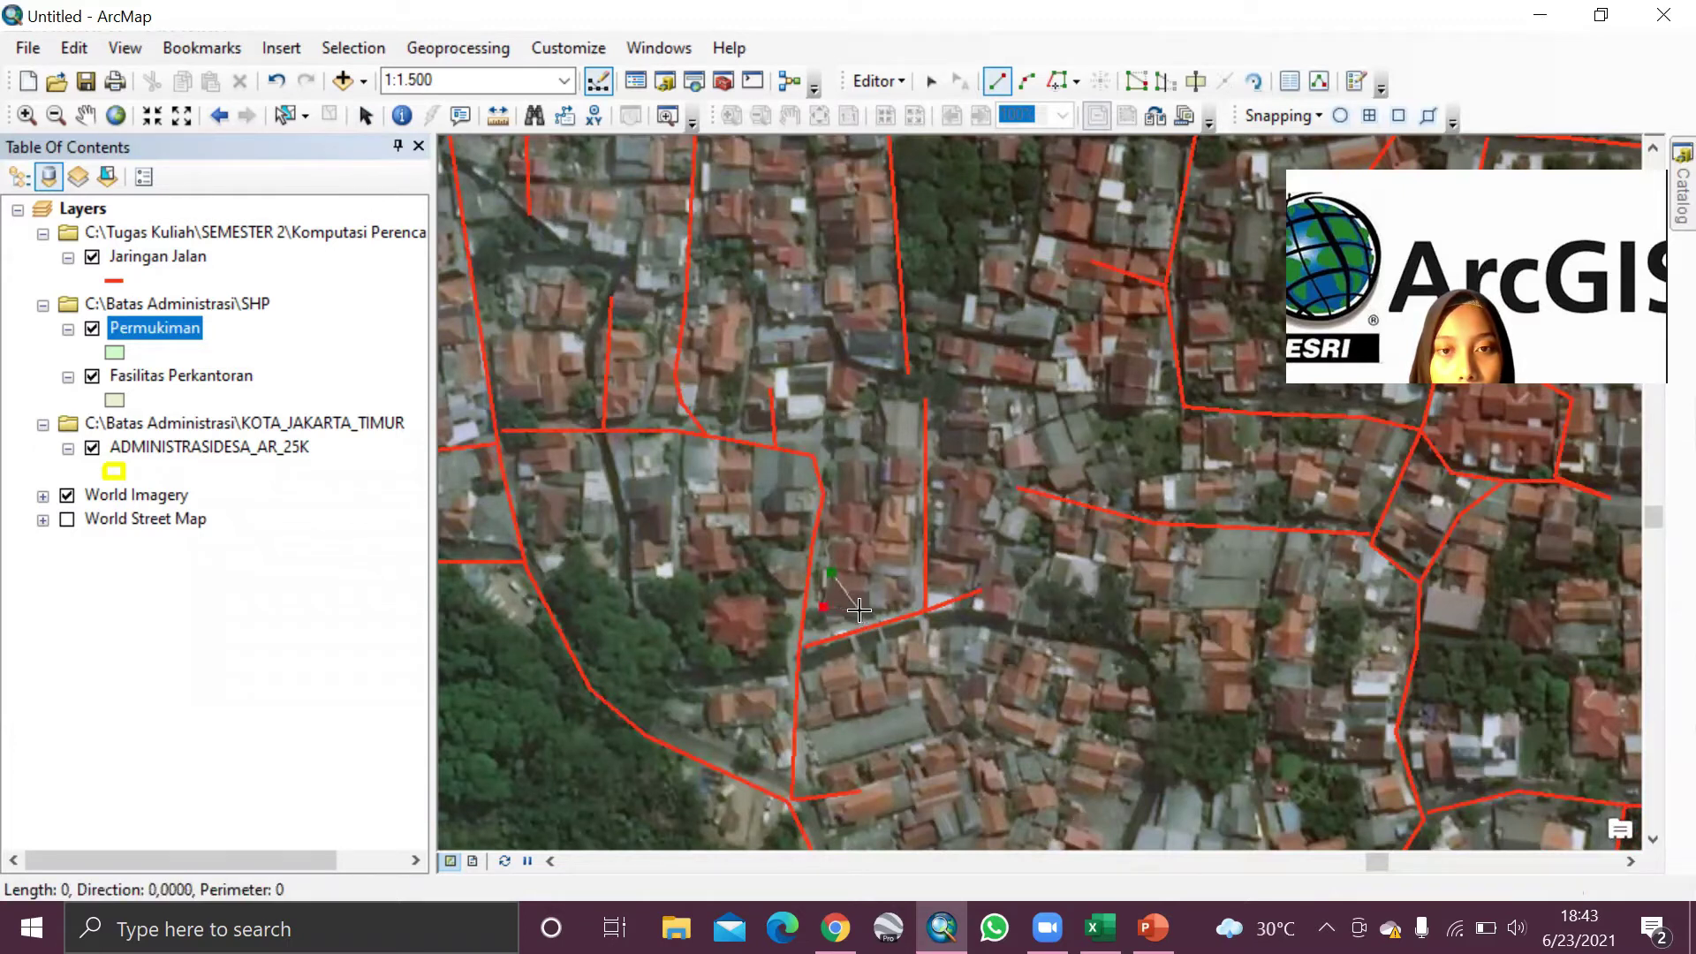
click(864, 577)
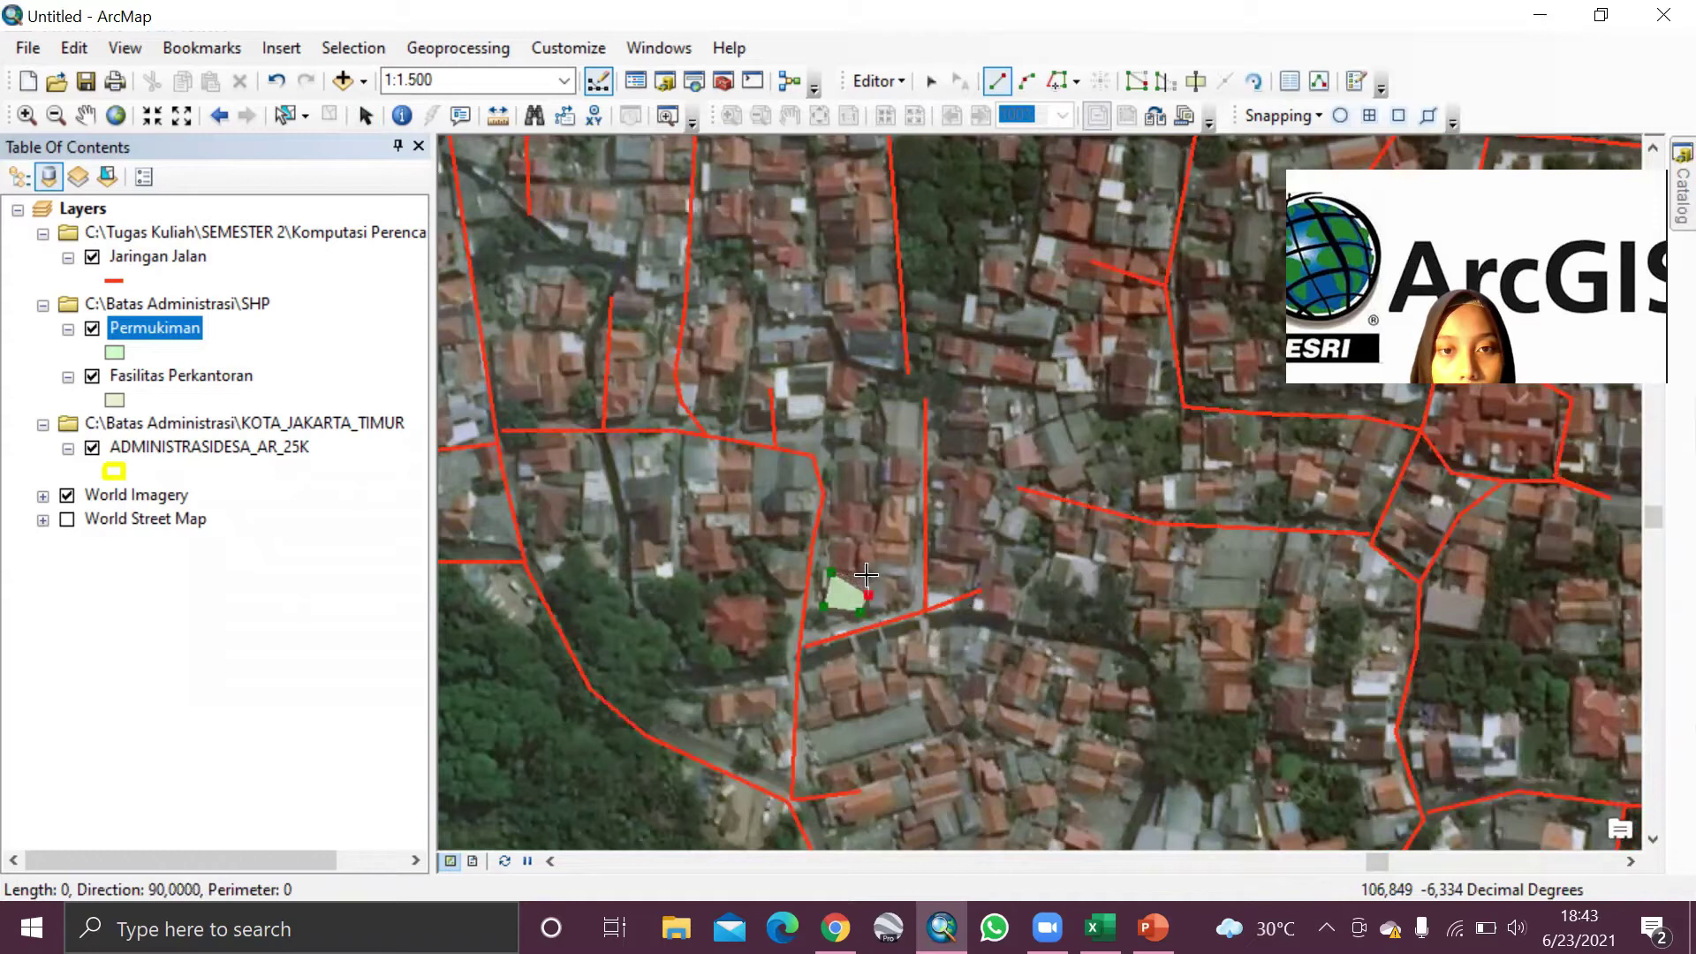
right_click(866, 577)
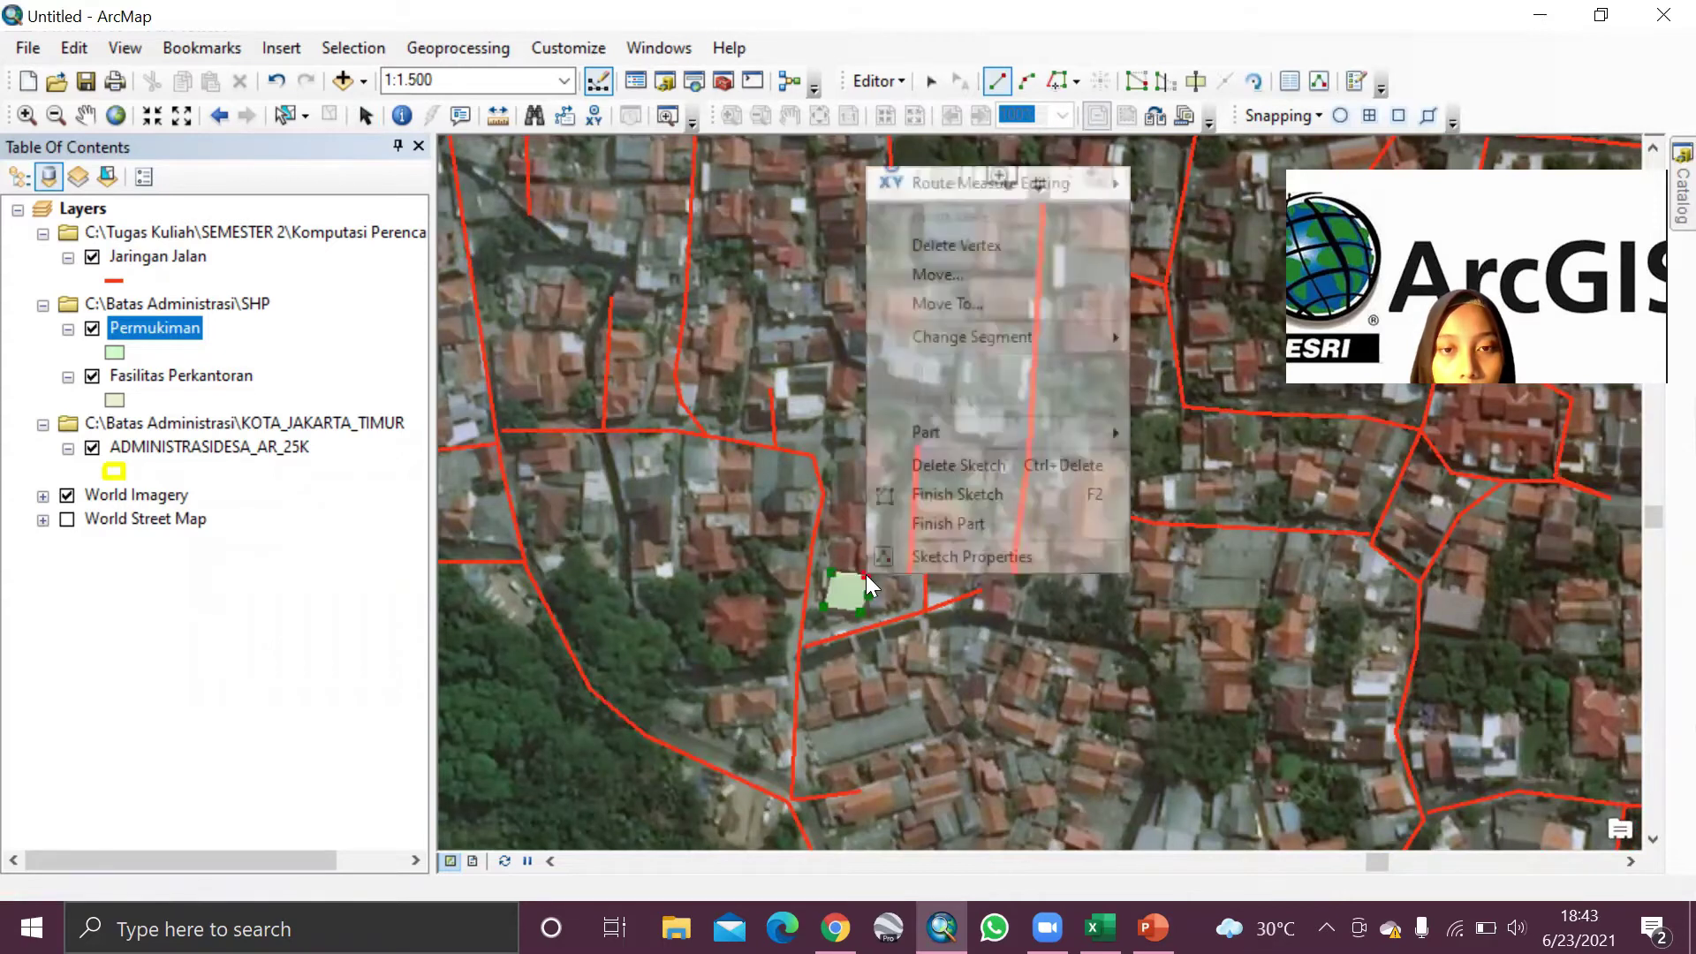
click(942, 495)
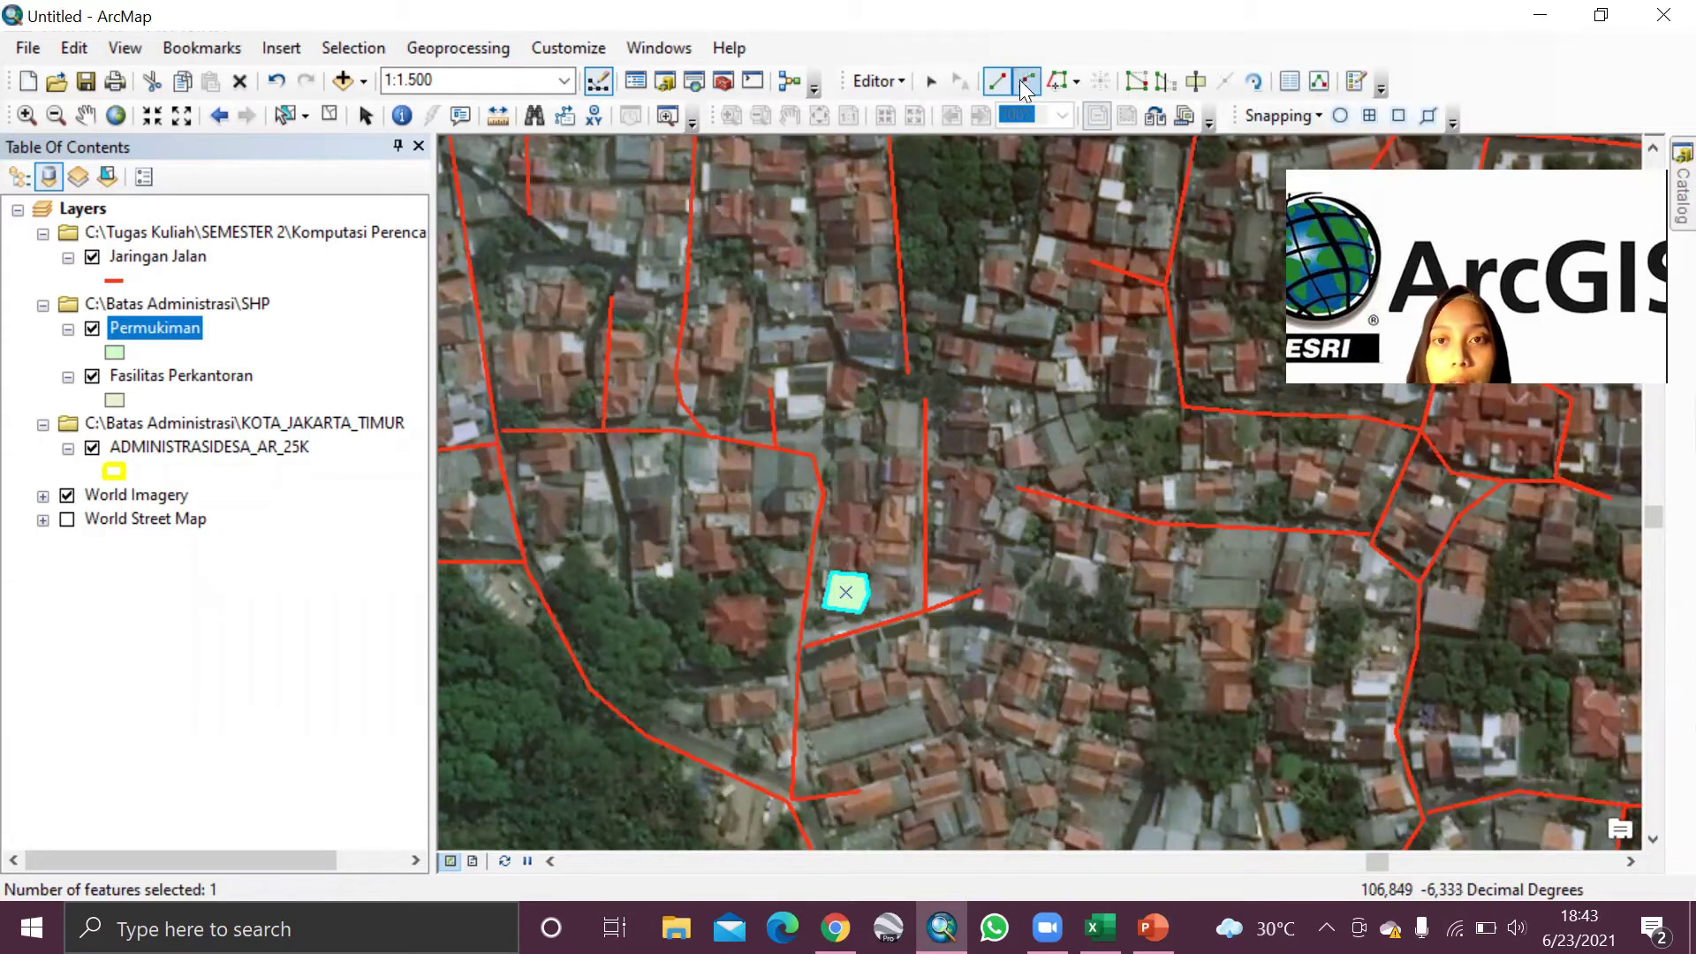
Step: Adjust the upper vertices of the new Permukiman polygon to fit the house outline, and deselect the polygon
click(1130, 83)
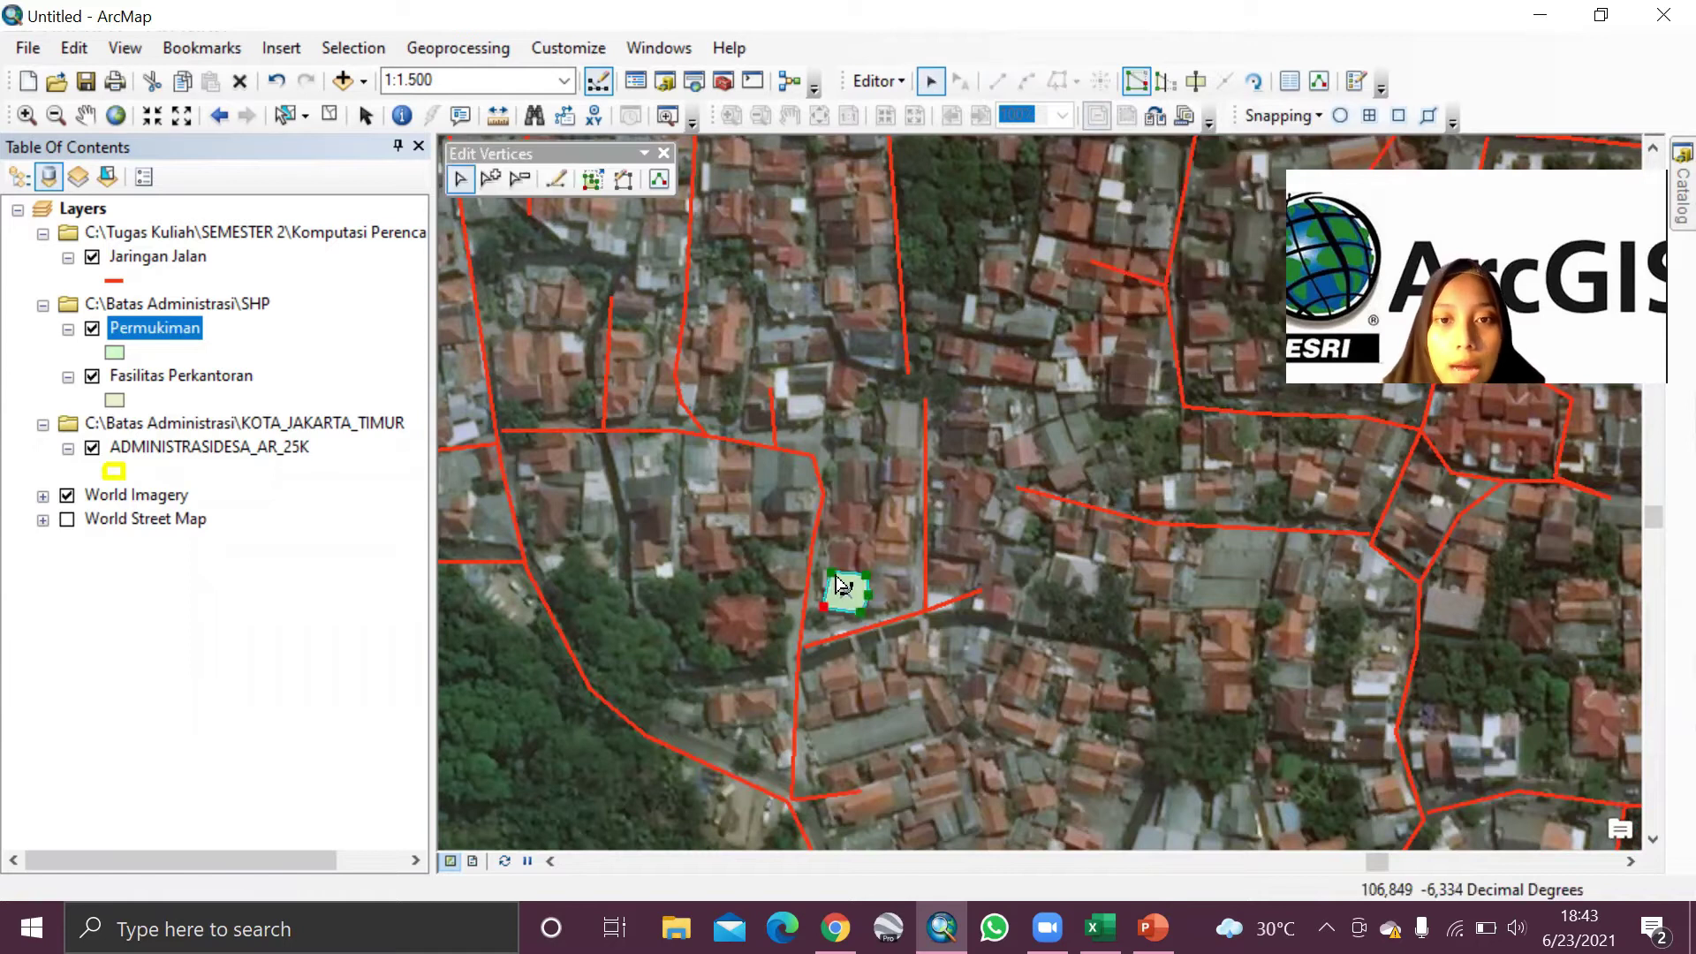
drag(830, 572, 829, 569)
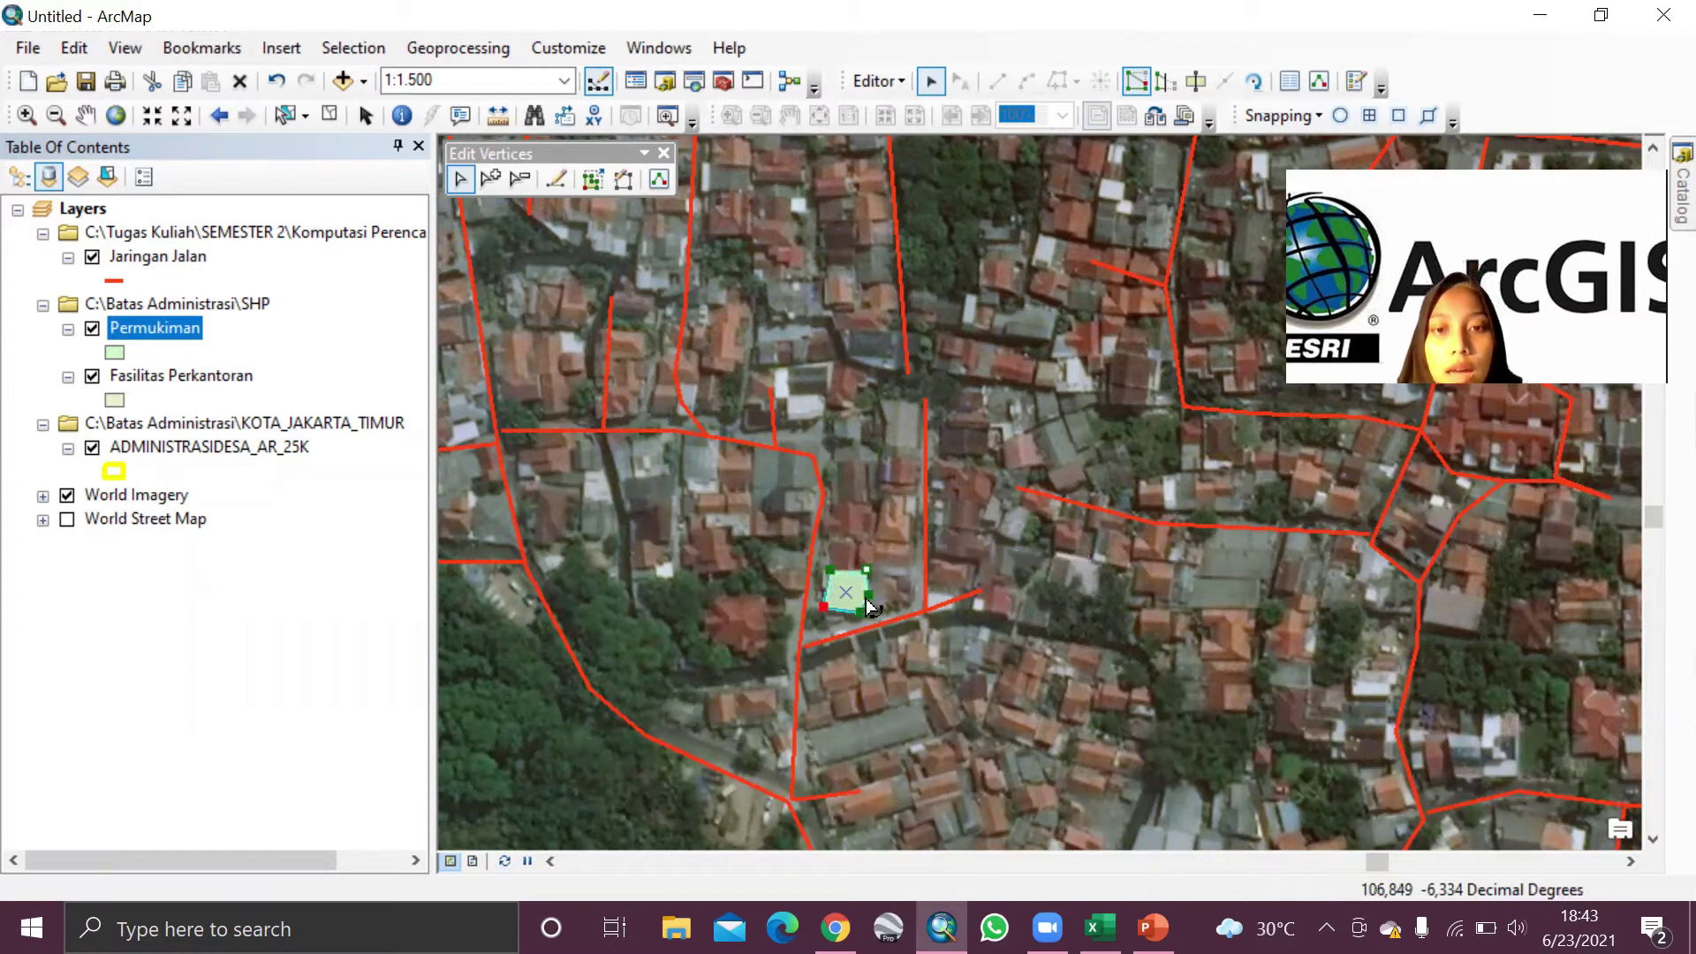
right_click(847, 599)
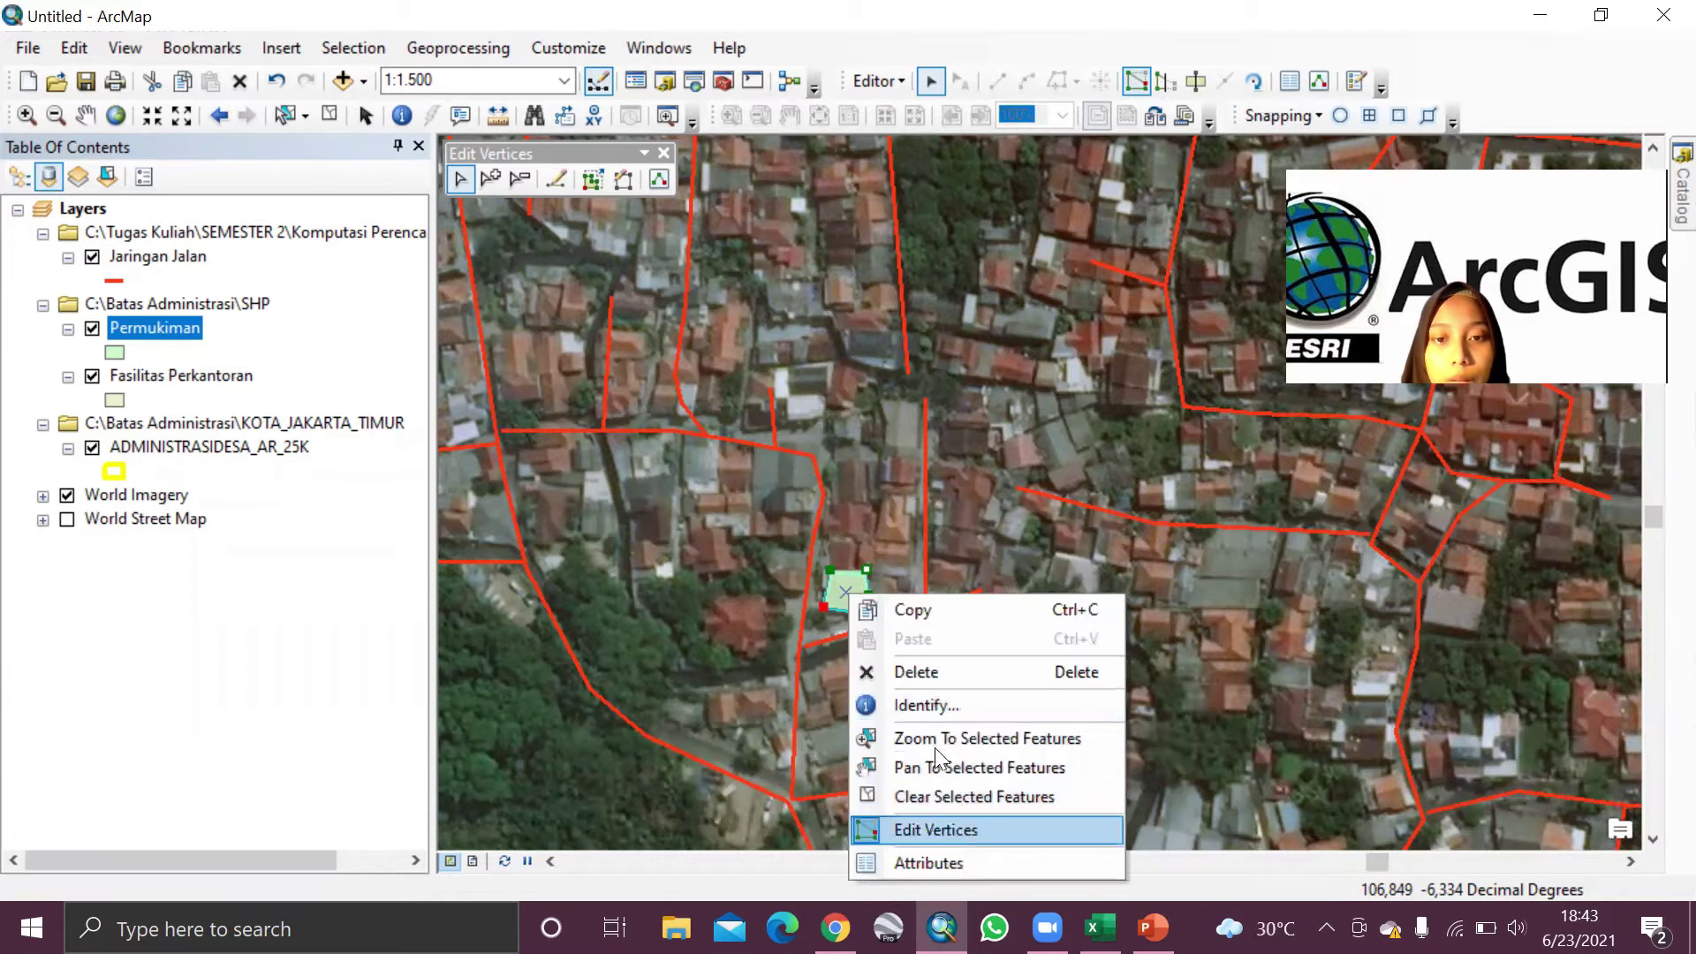
click(868, 623)
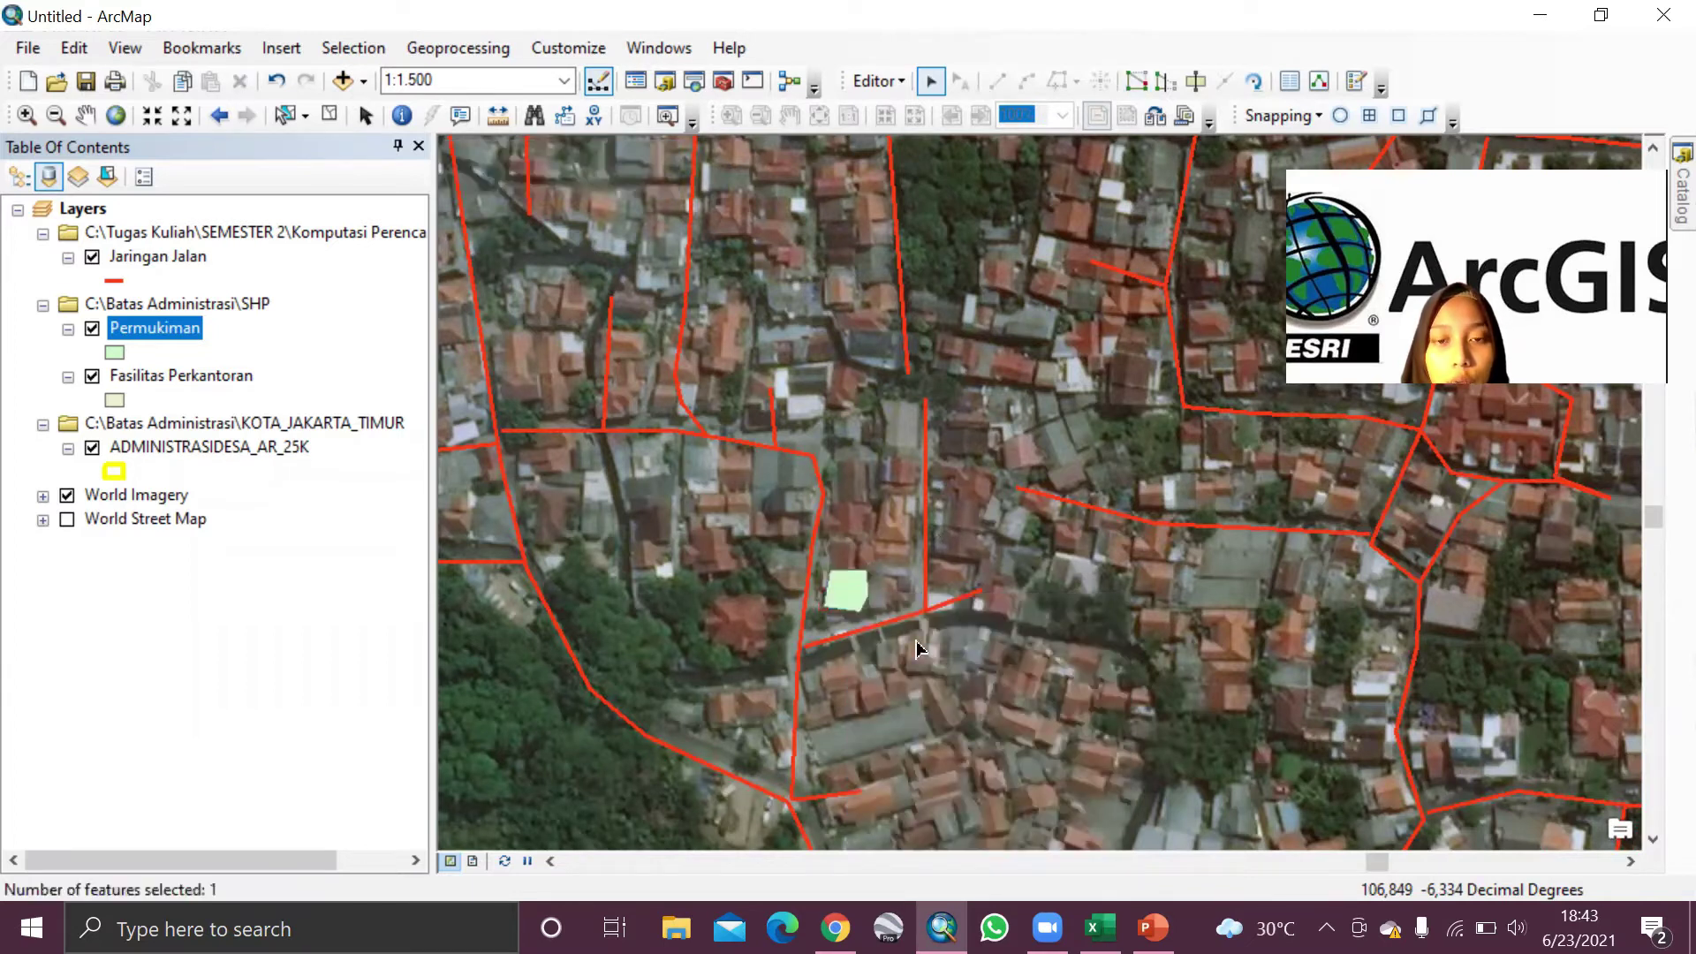
Step: Save the edits to Permukiman and end the edit session
click(890, 78)
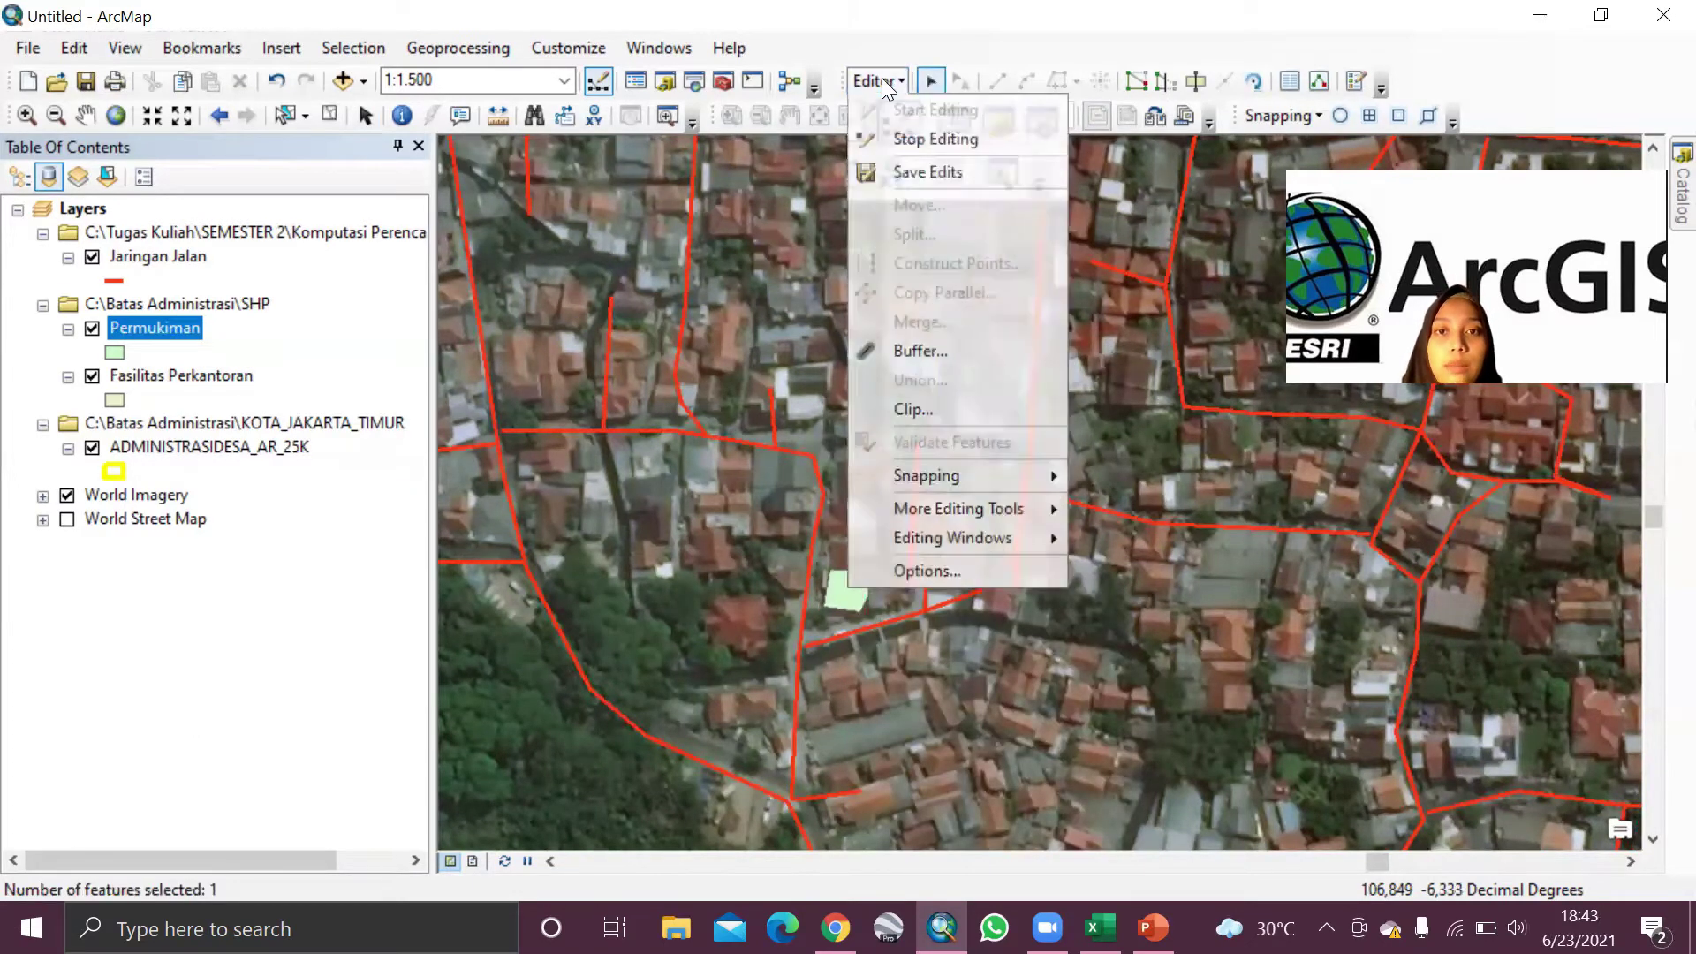
click(919, 171)
click(875, 81)
click(917, 150)
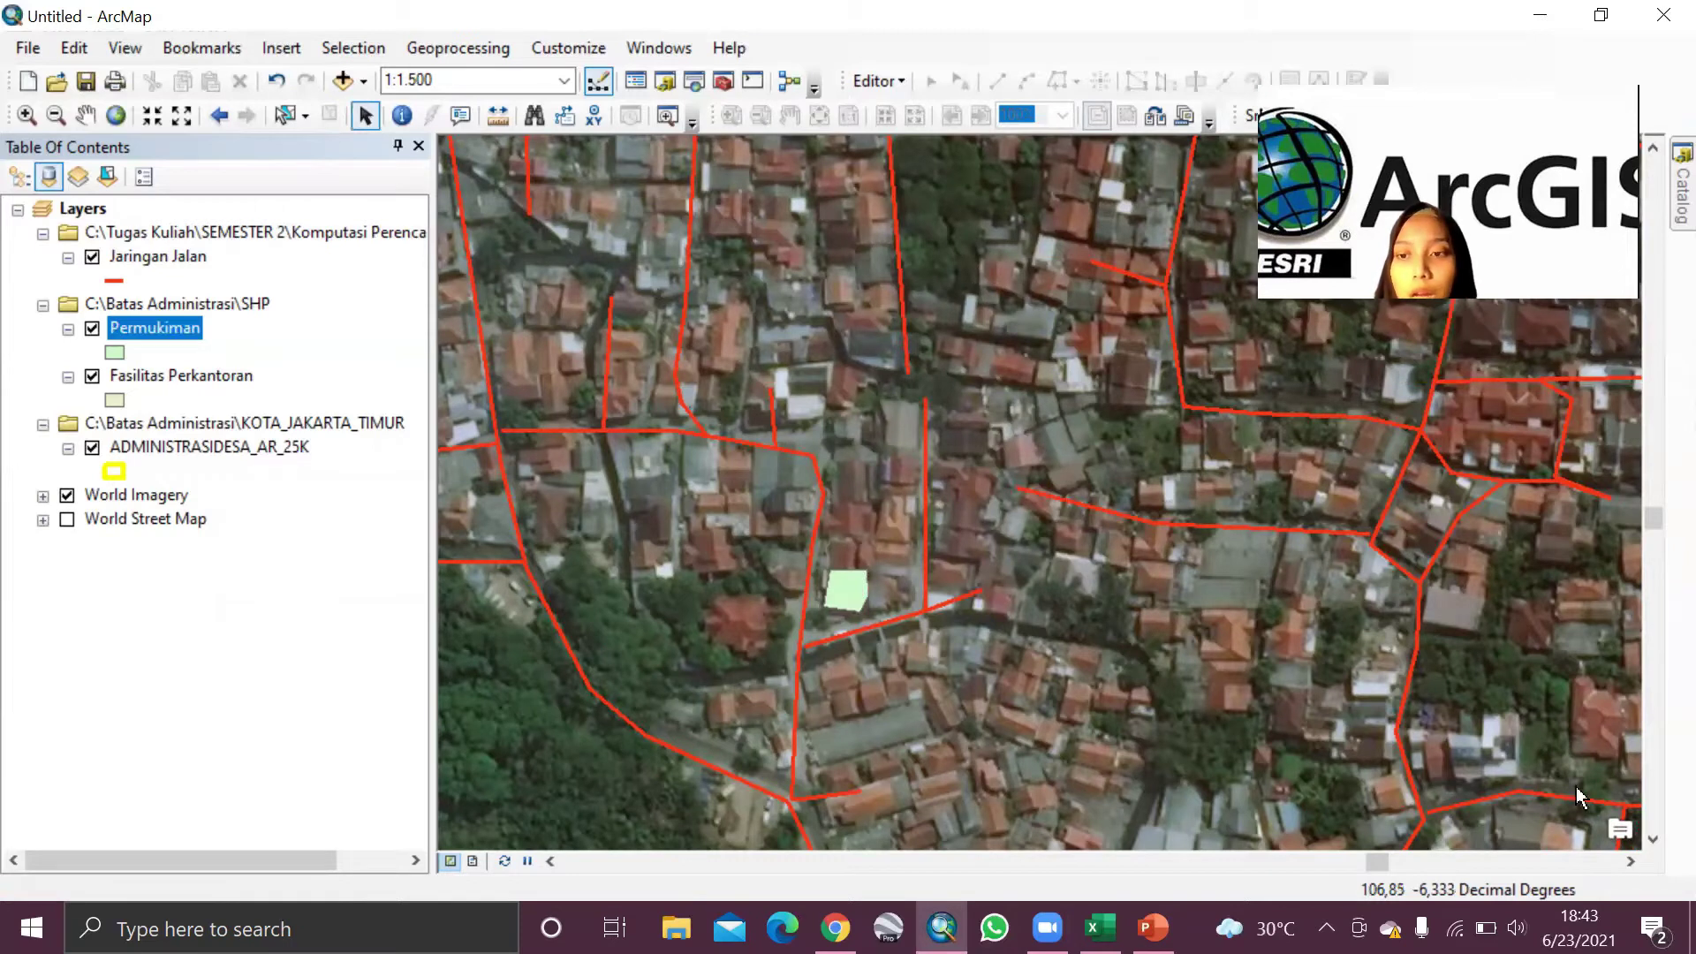
Step: Start a new shapefile in the C:\Batas Administrasi\SHP connected folder, naming it Sungai with feature type Polyline
click(1683, 186)
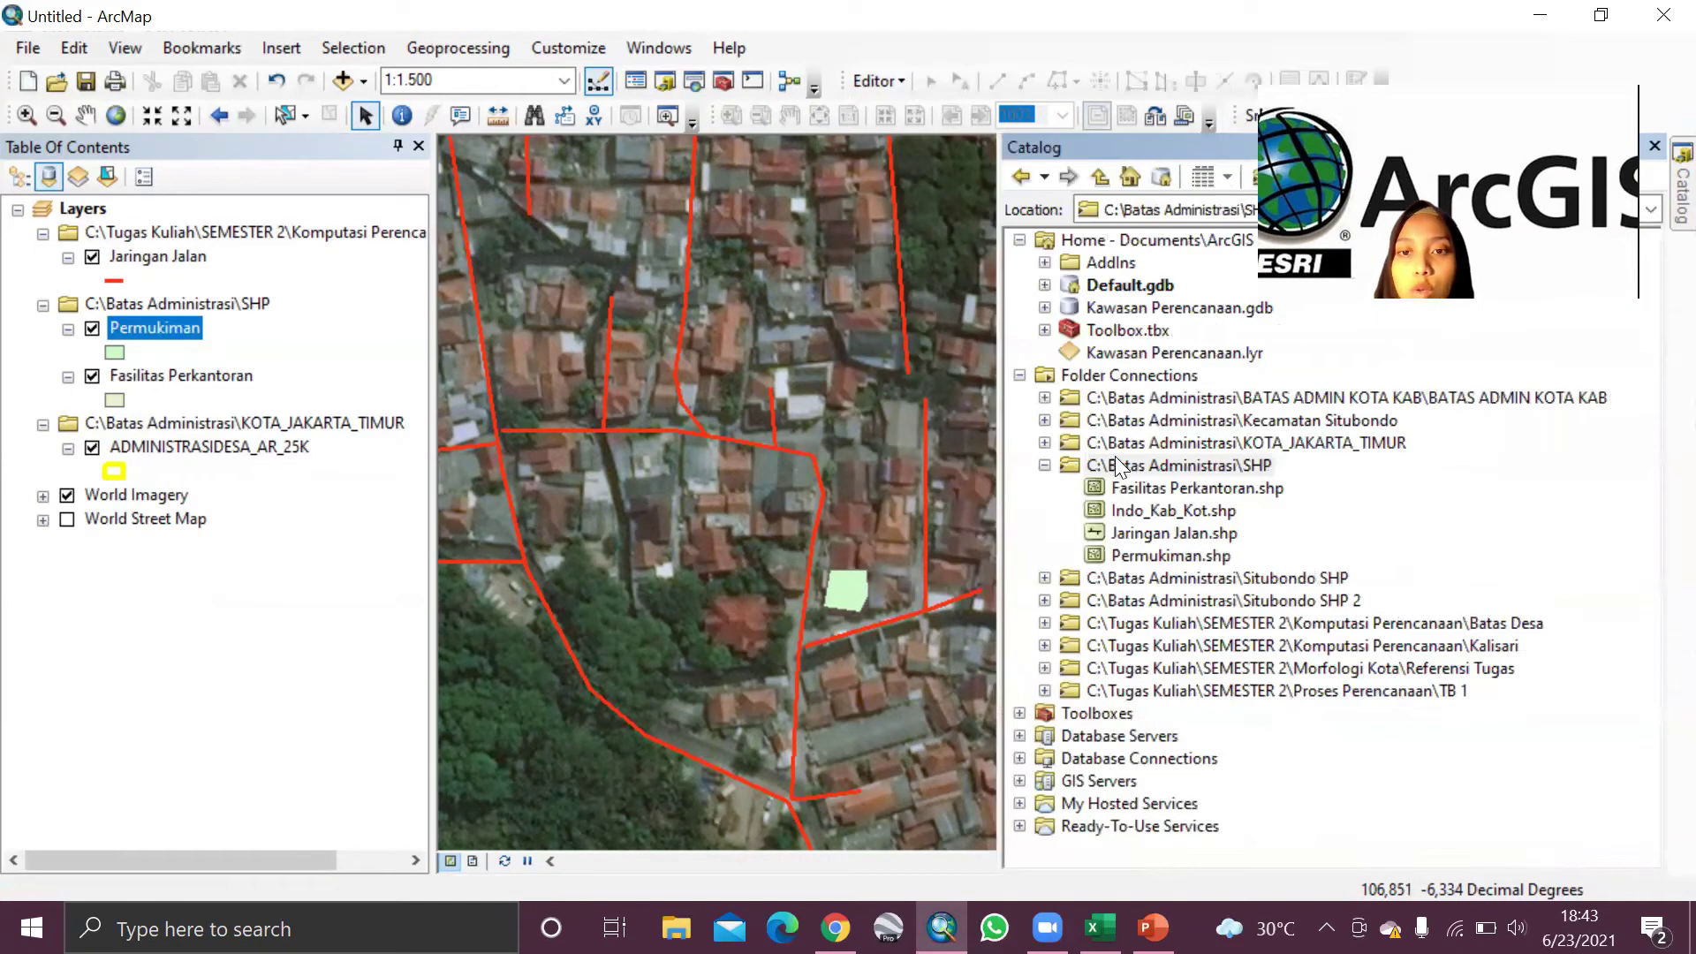
right_click(1118, 461)
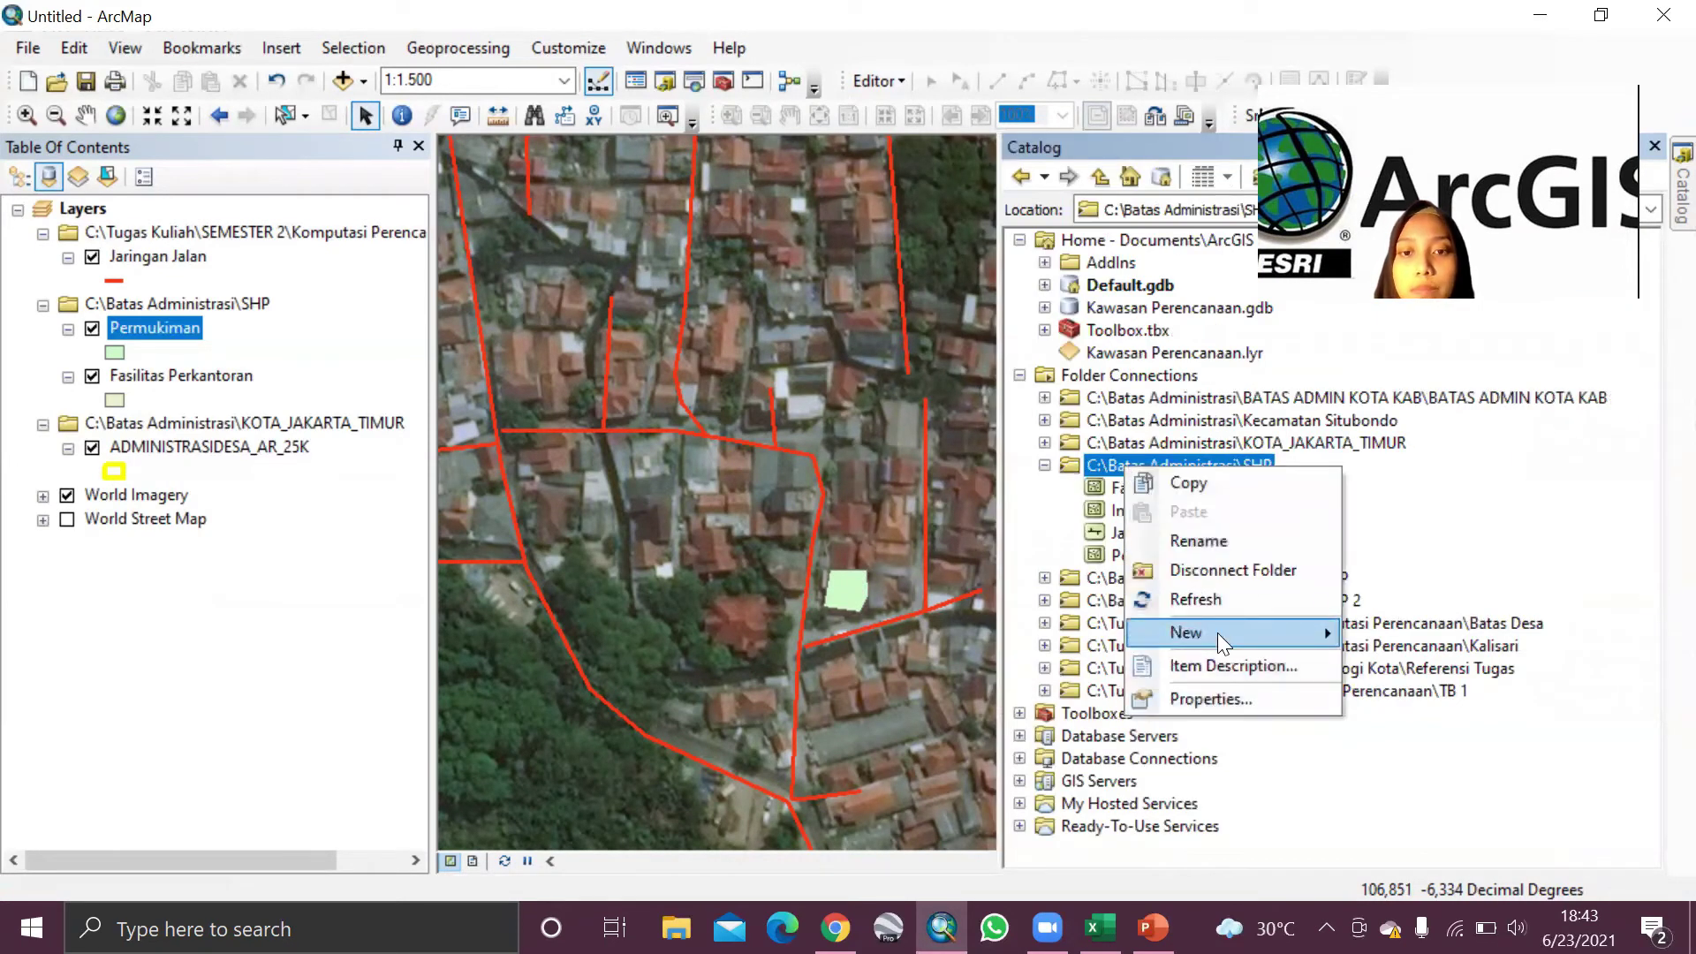
mouse_move(1218, 633)
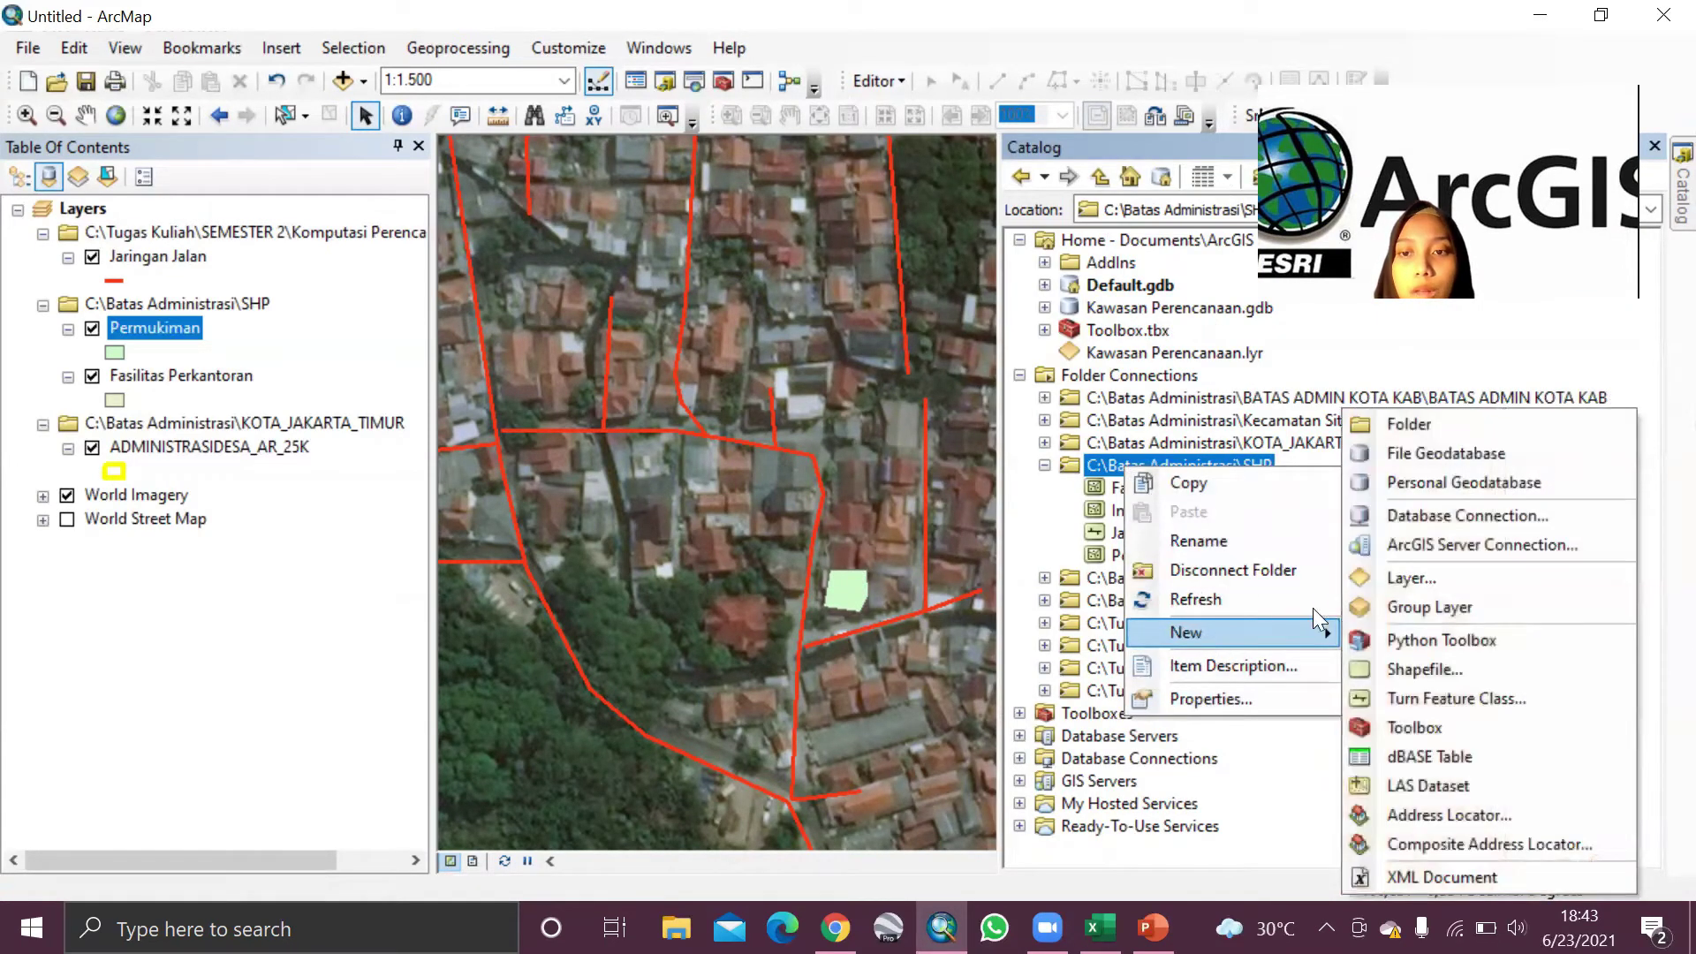
click(1461, 672)
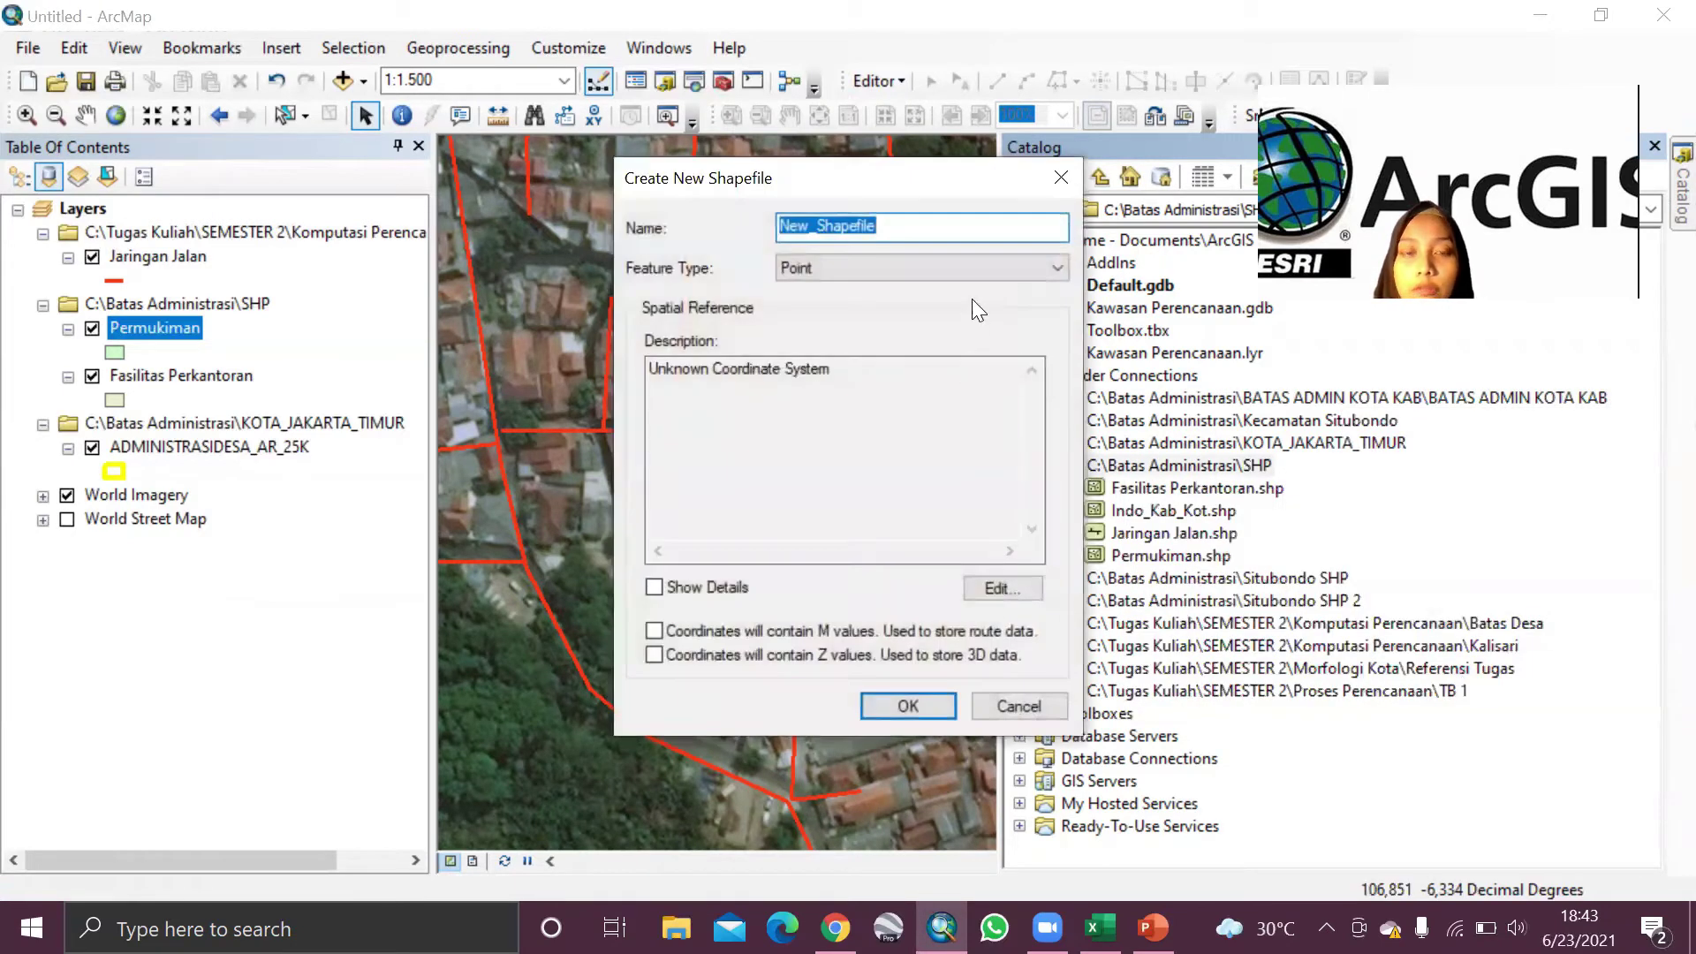
key(BackSpace)
text(Sungai)
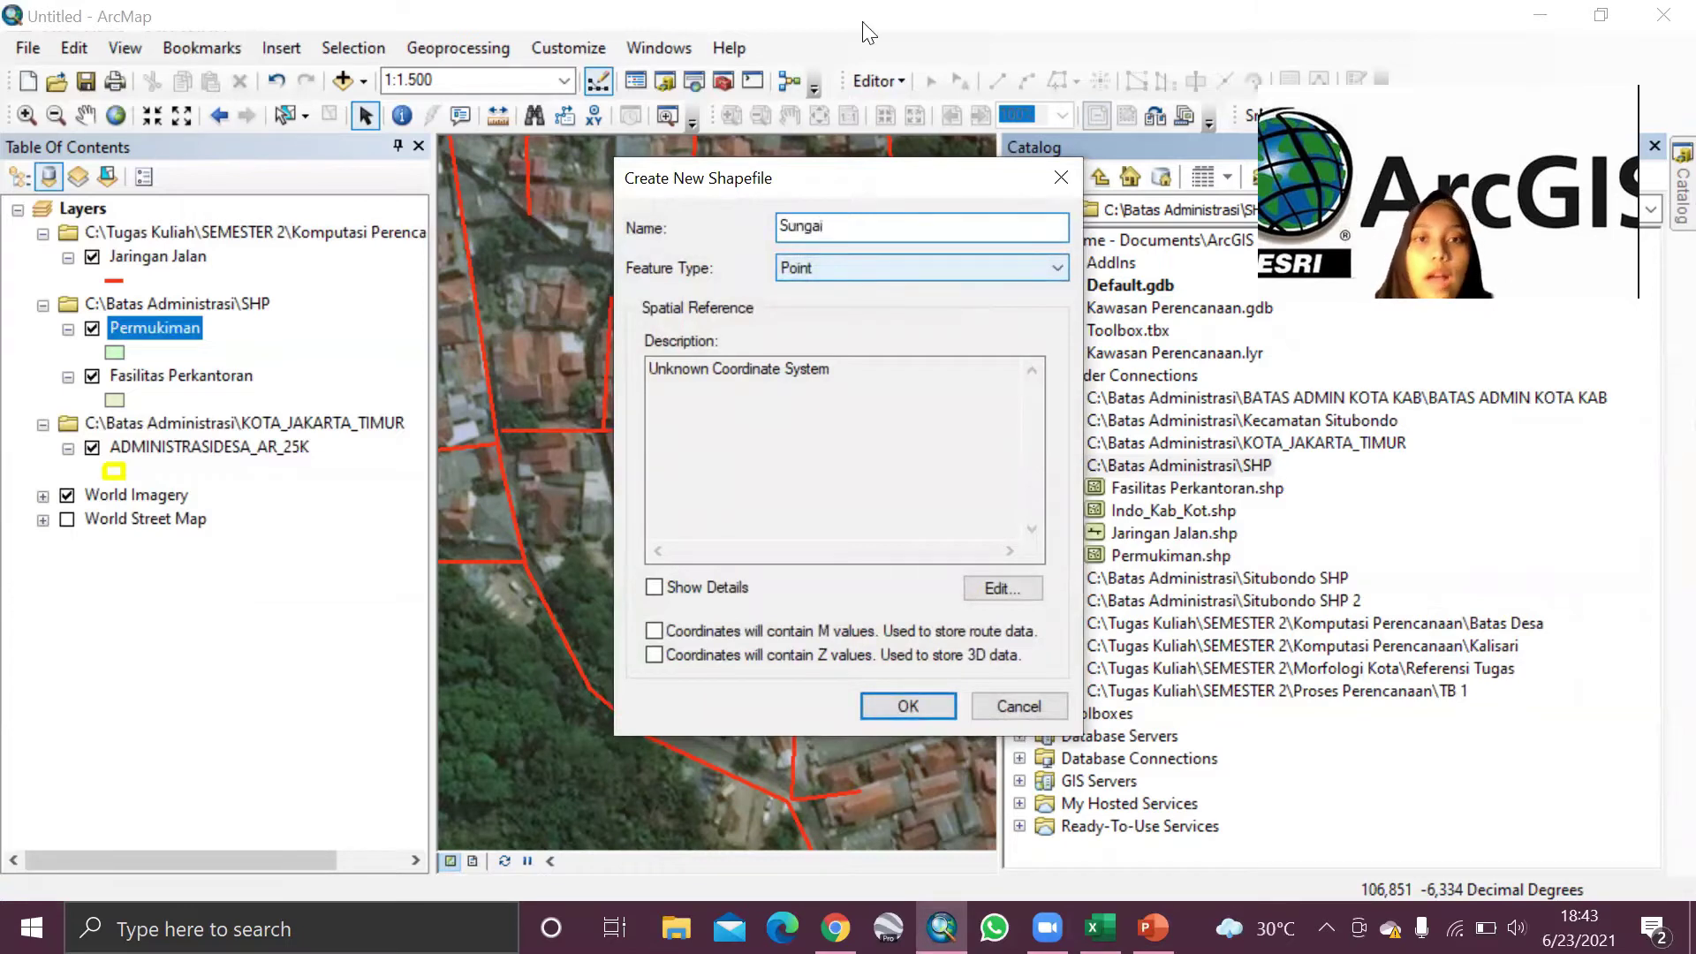
click(794, 275)
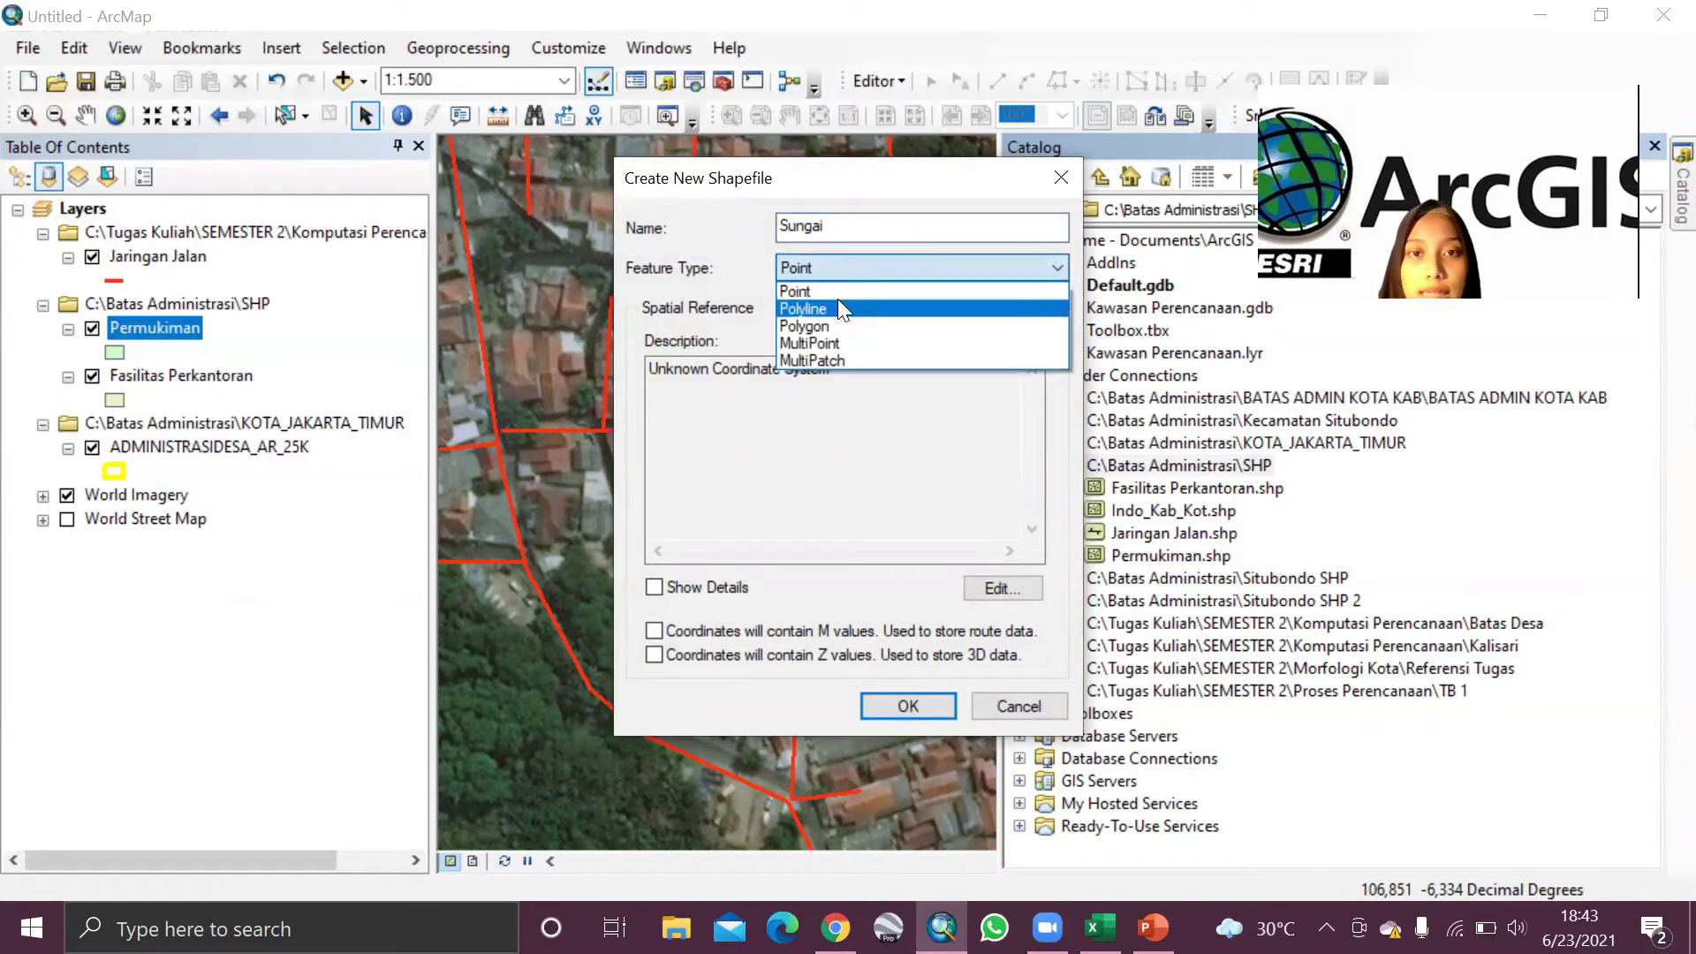
click(837, 304)
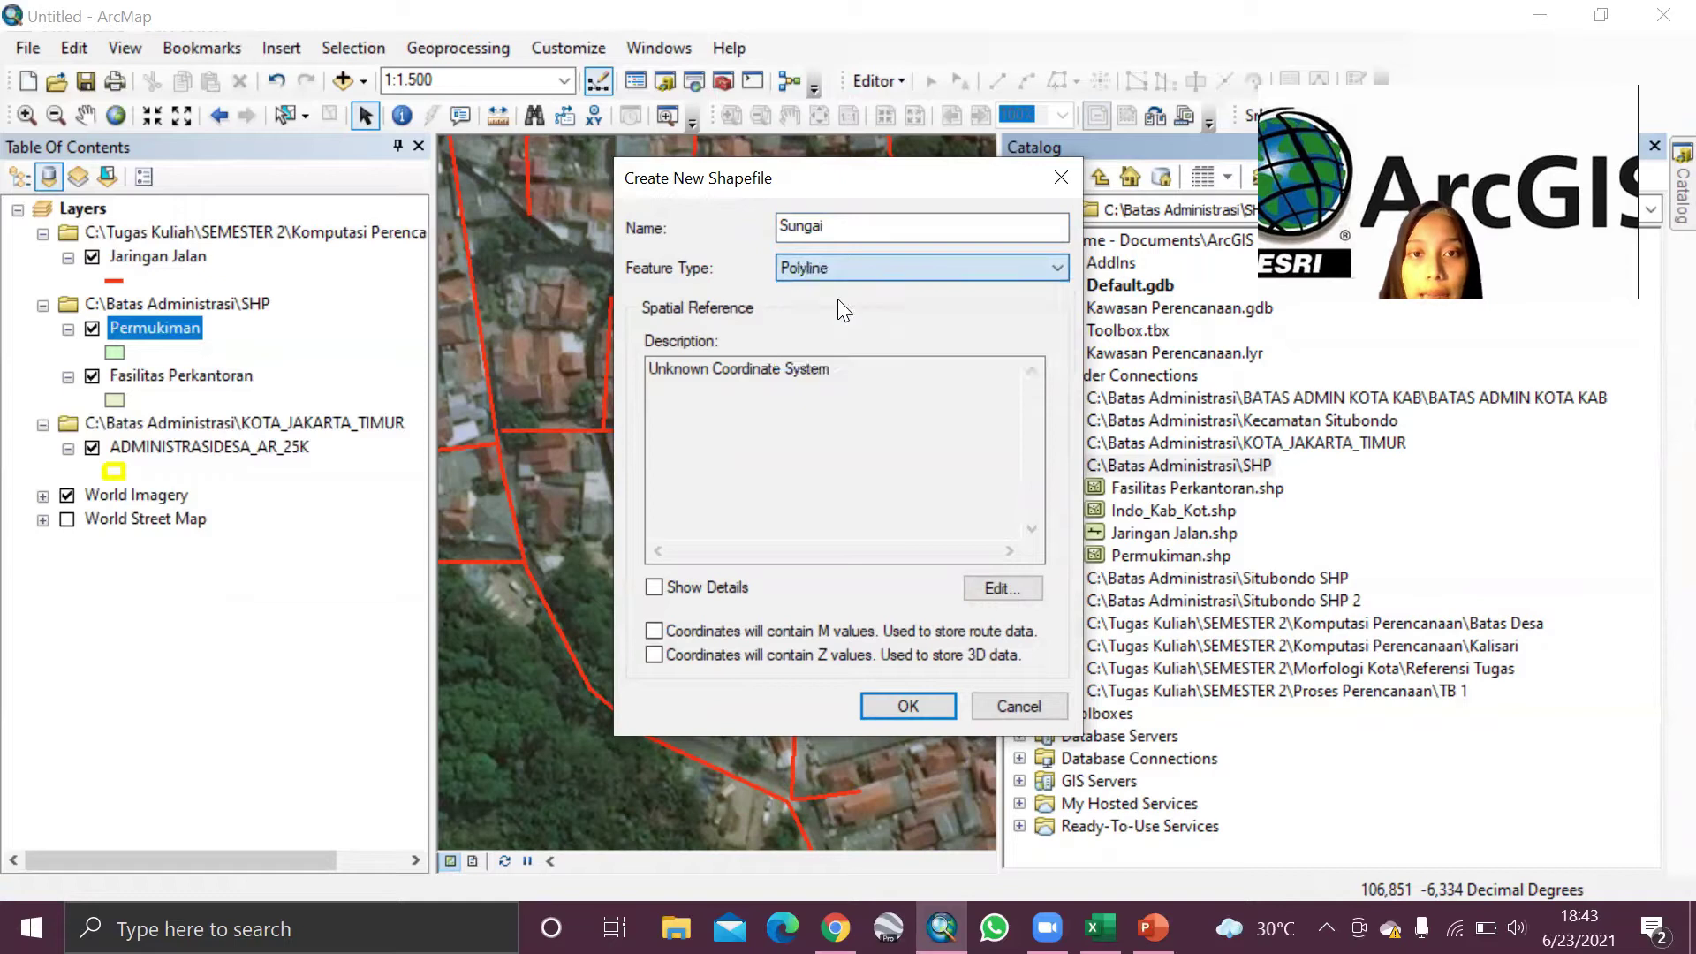
Step: Assign the projected coordinate system WGS 1984 UTM Zone 48S to the Sungai shapefile and create it
click(1003, 589)
double_click(716, 327)
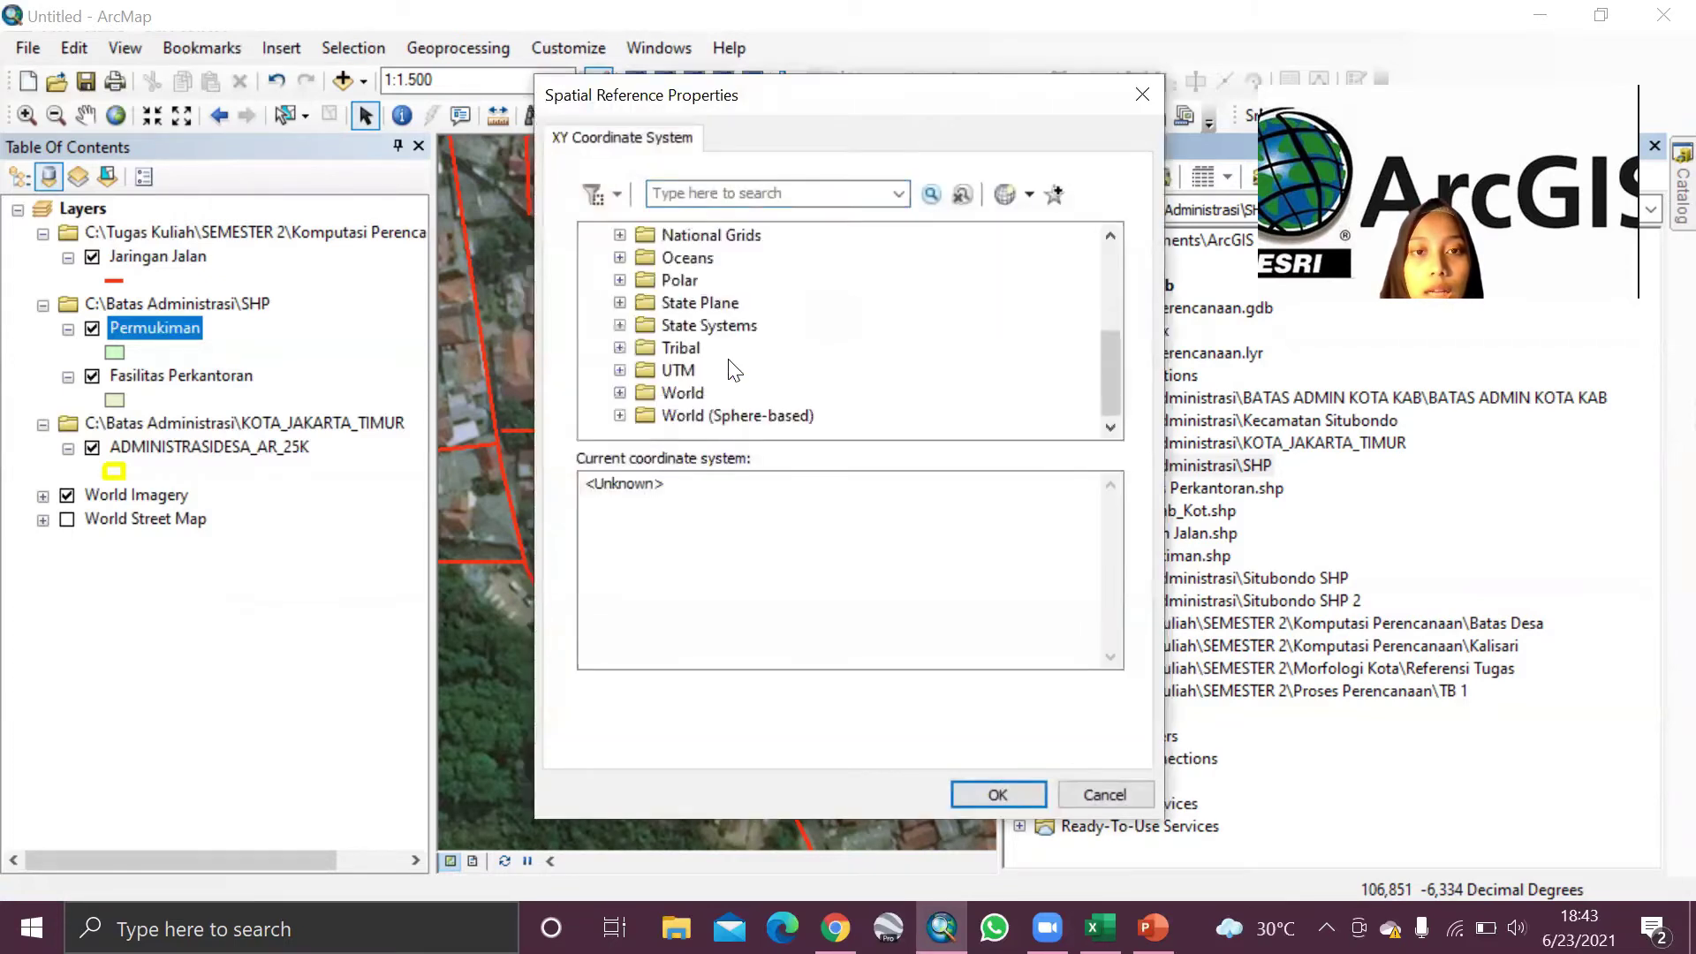
double_click(697, 370)
double_click(728, 372)
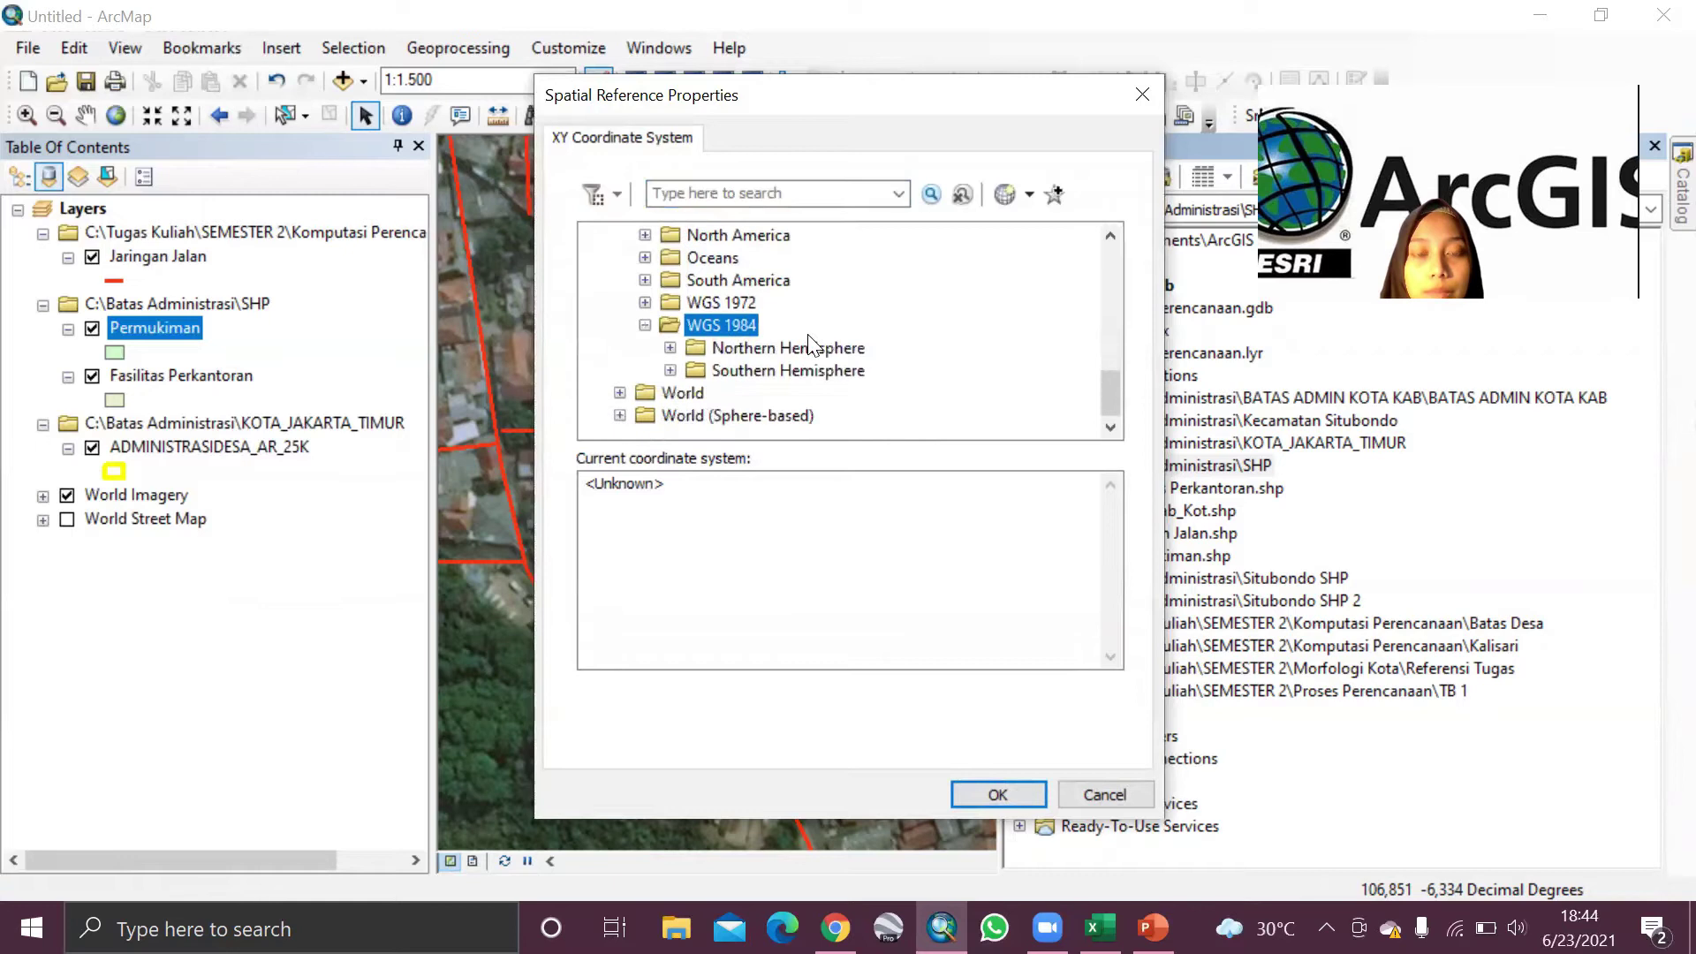
double_click(789, 371)
scroll(808, 358, down, 15)
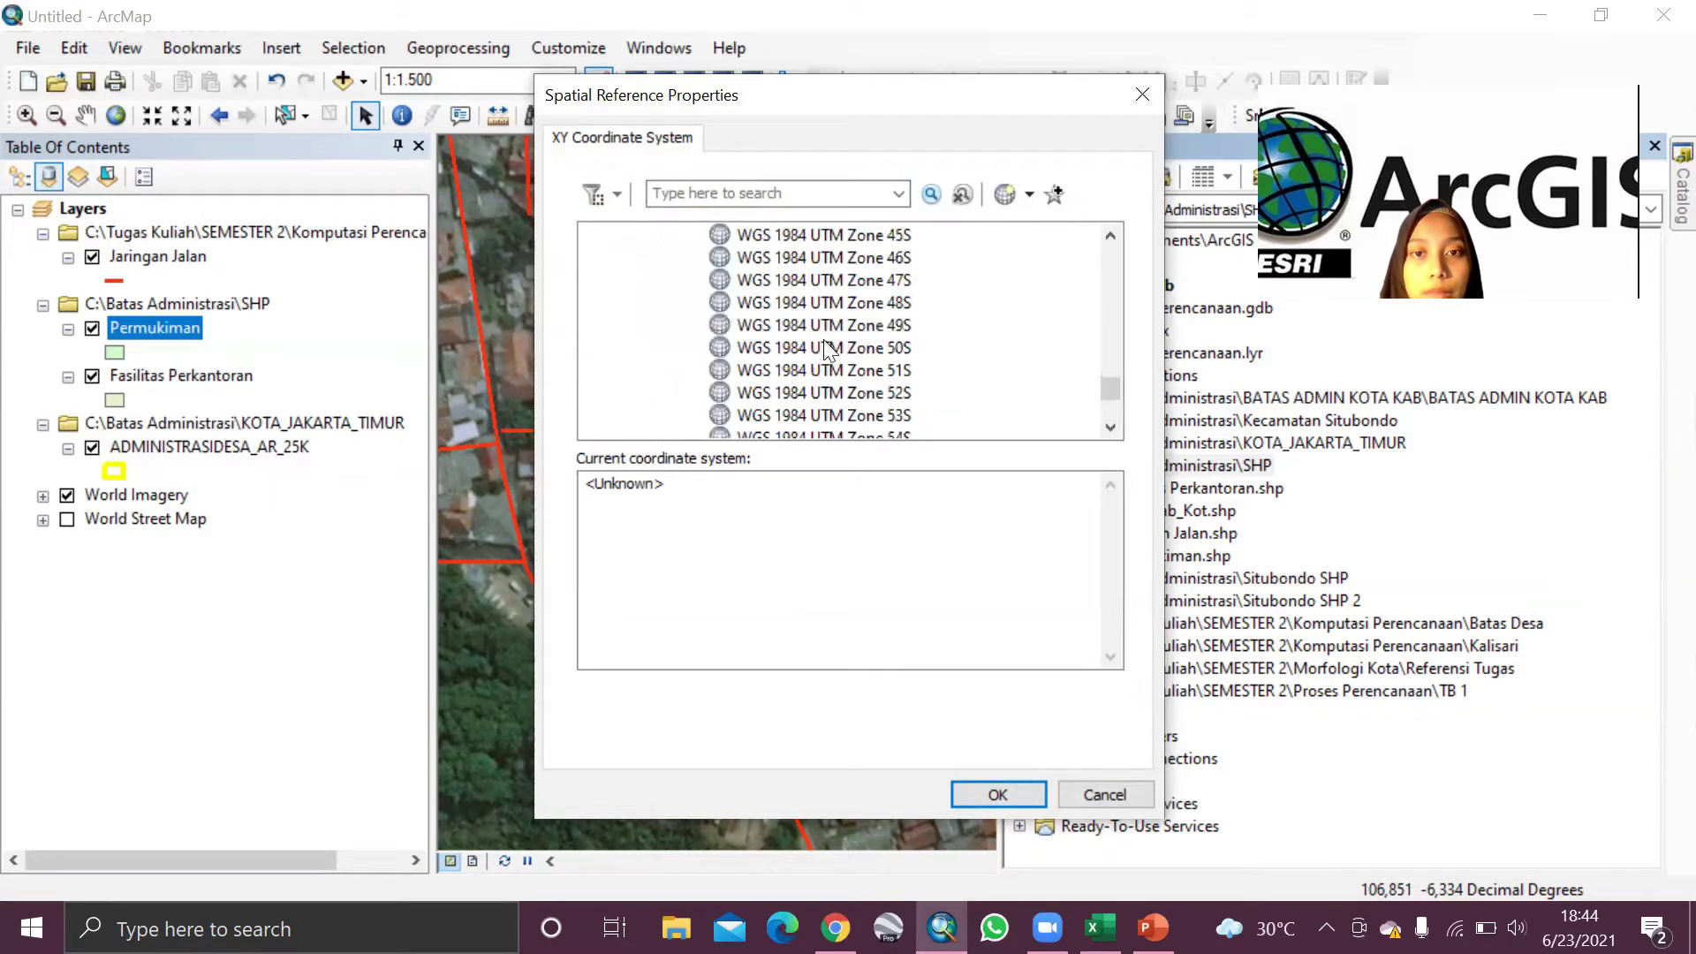
click(883, 302)
click(998, 794)
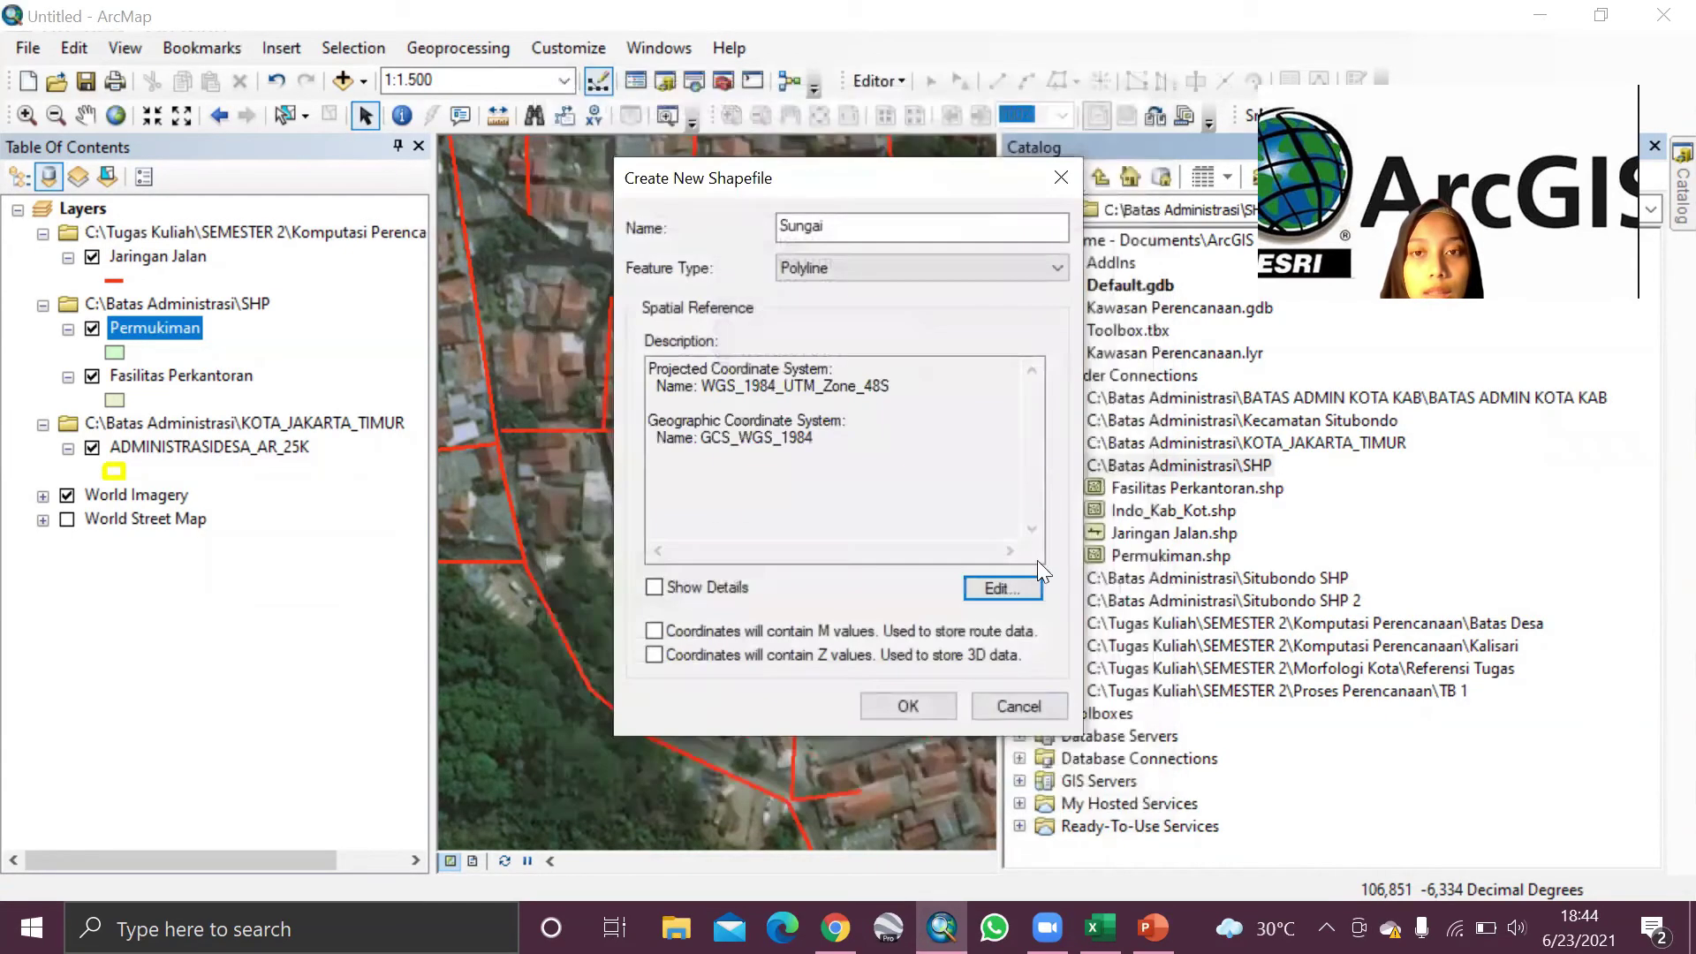
click(938, 707)
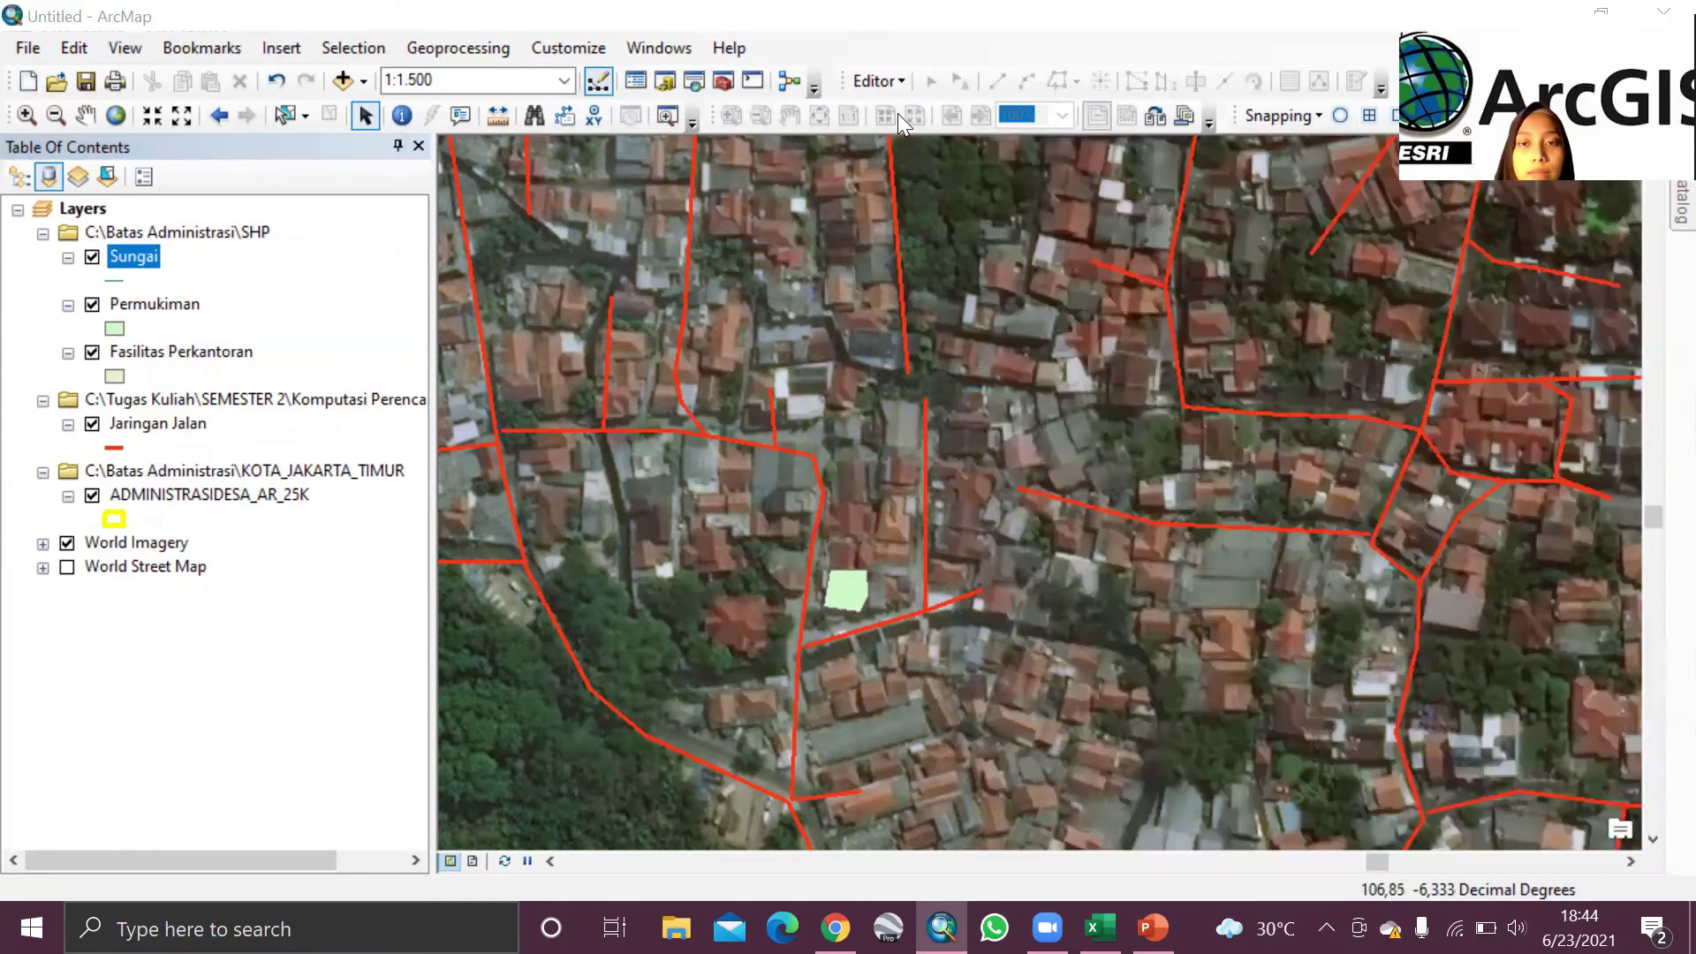
Step: Start an edit session on the Sungai layer, continuing past the spatial reference warning
click(626, 327)
click(985, 742)
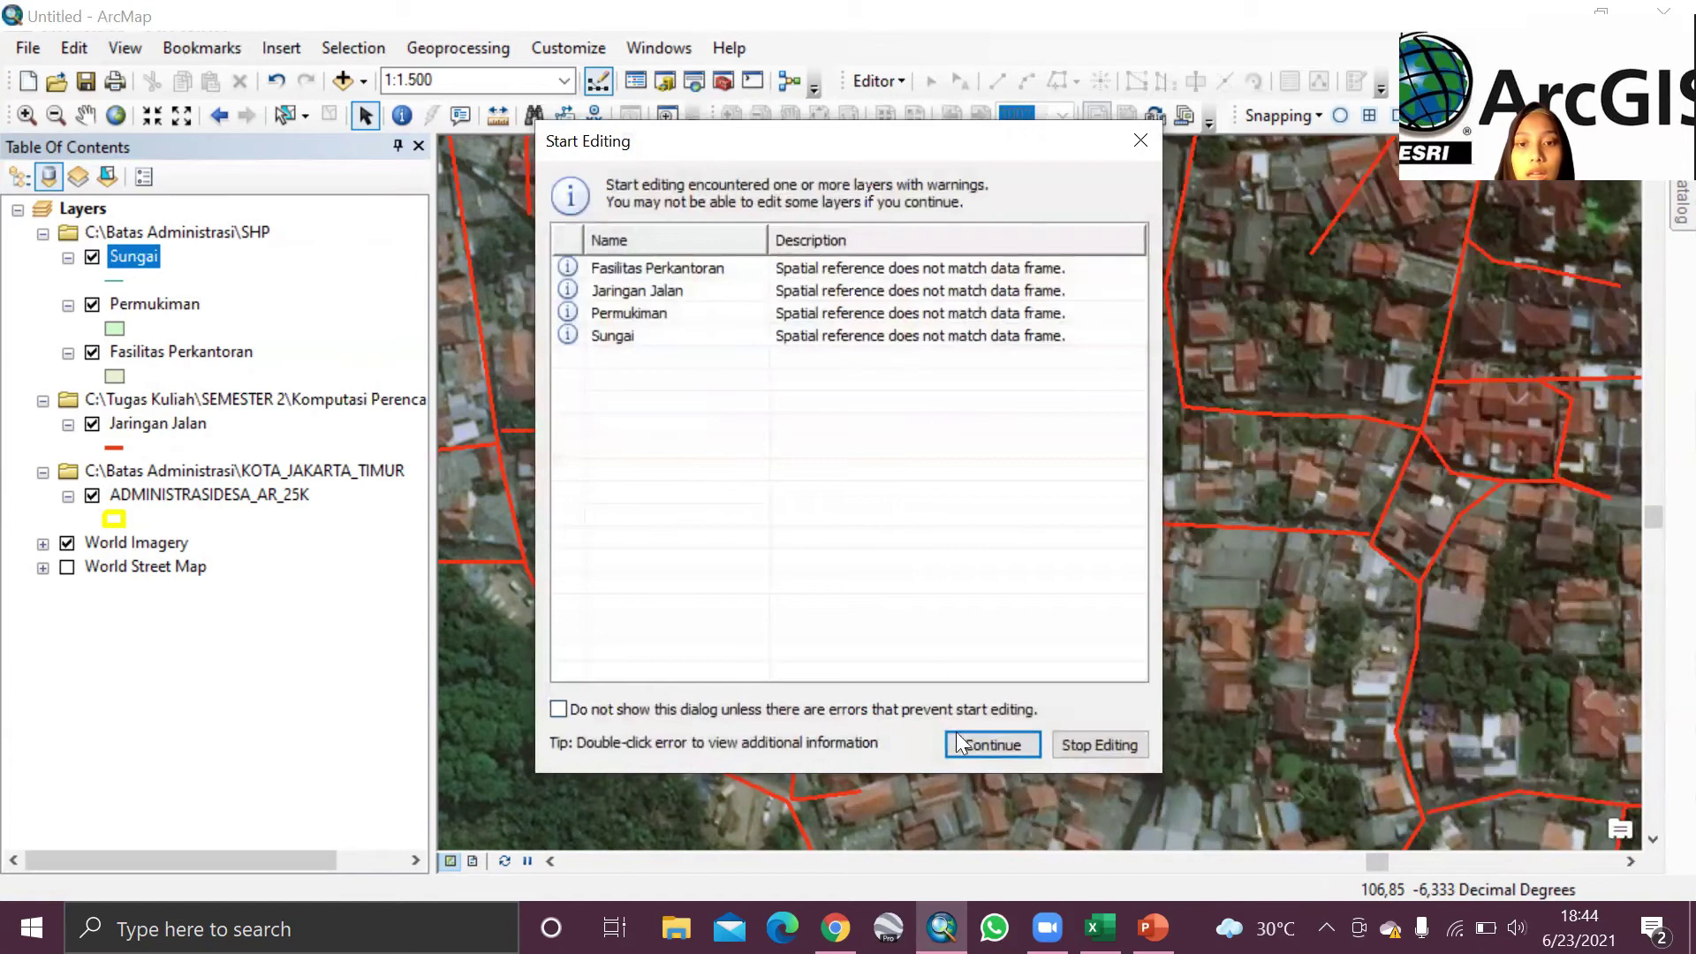
click(984, 742)
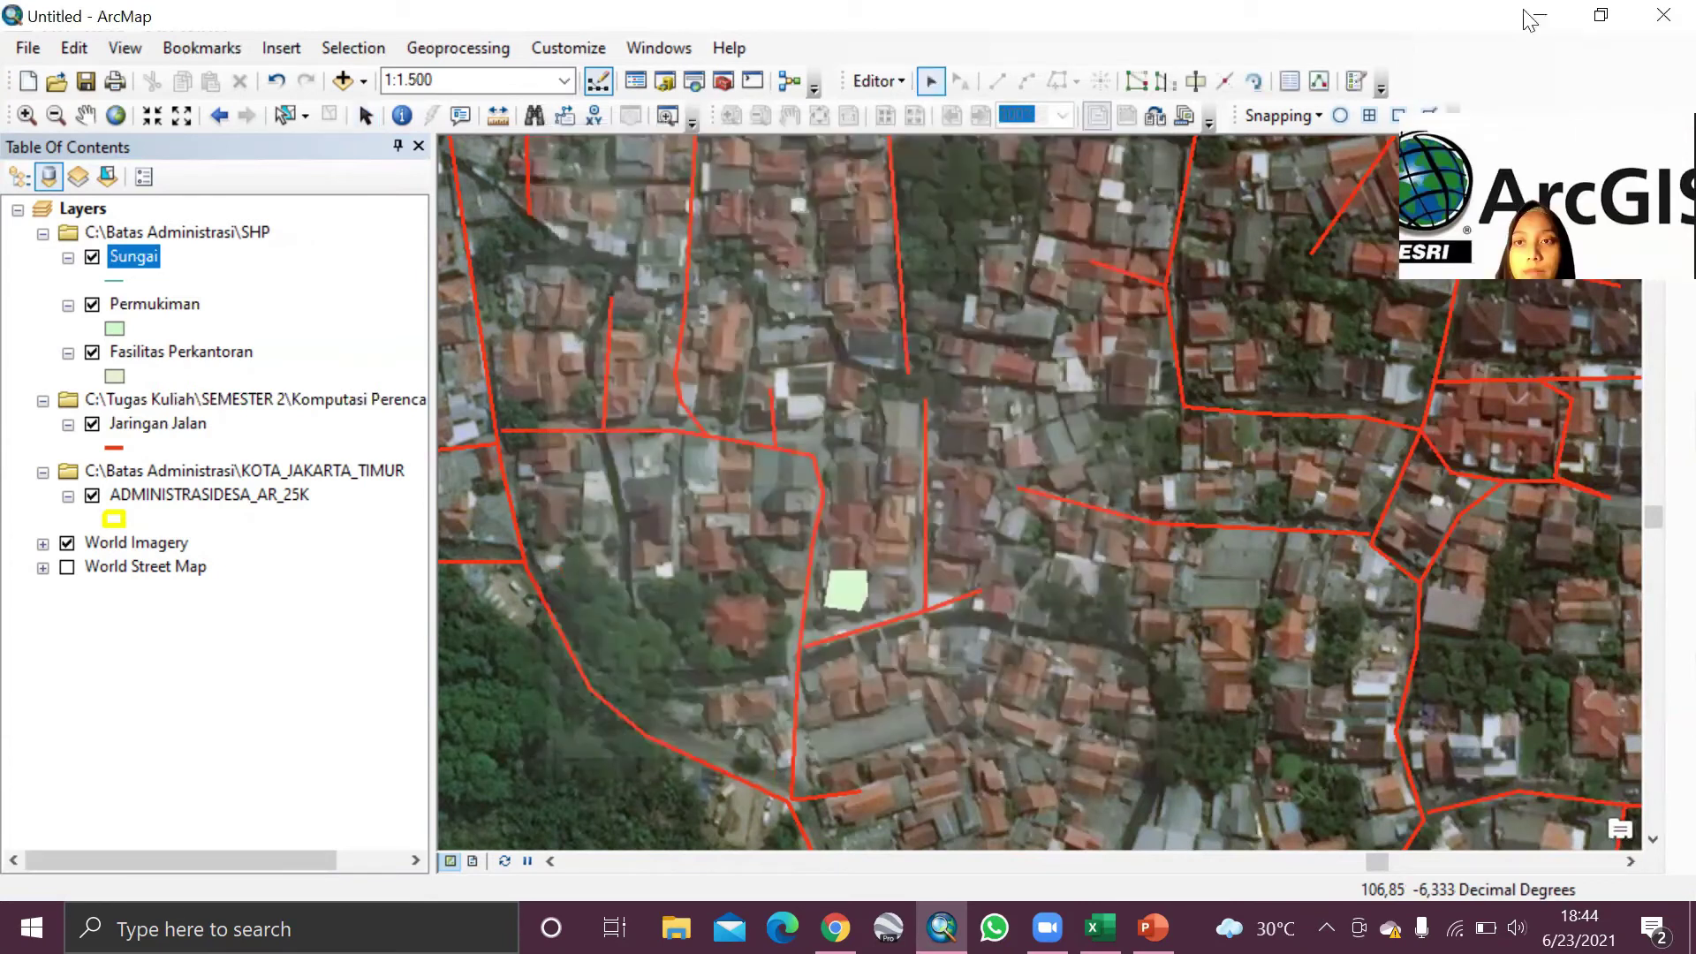
Step: Choose the Sungai feature template with the Line construction tool for drawing the river
click(1354, 81)
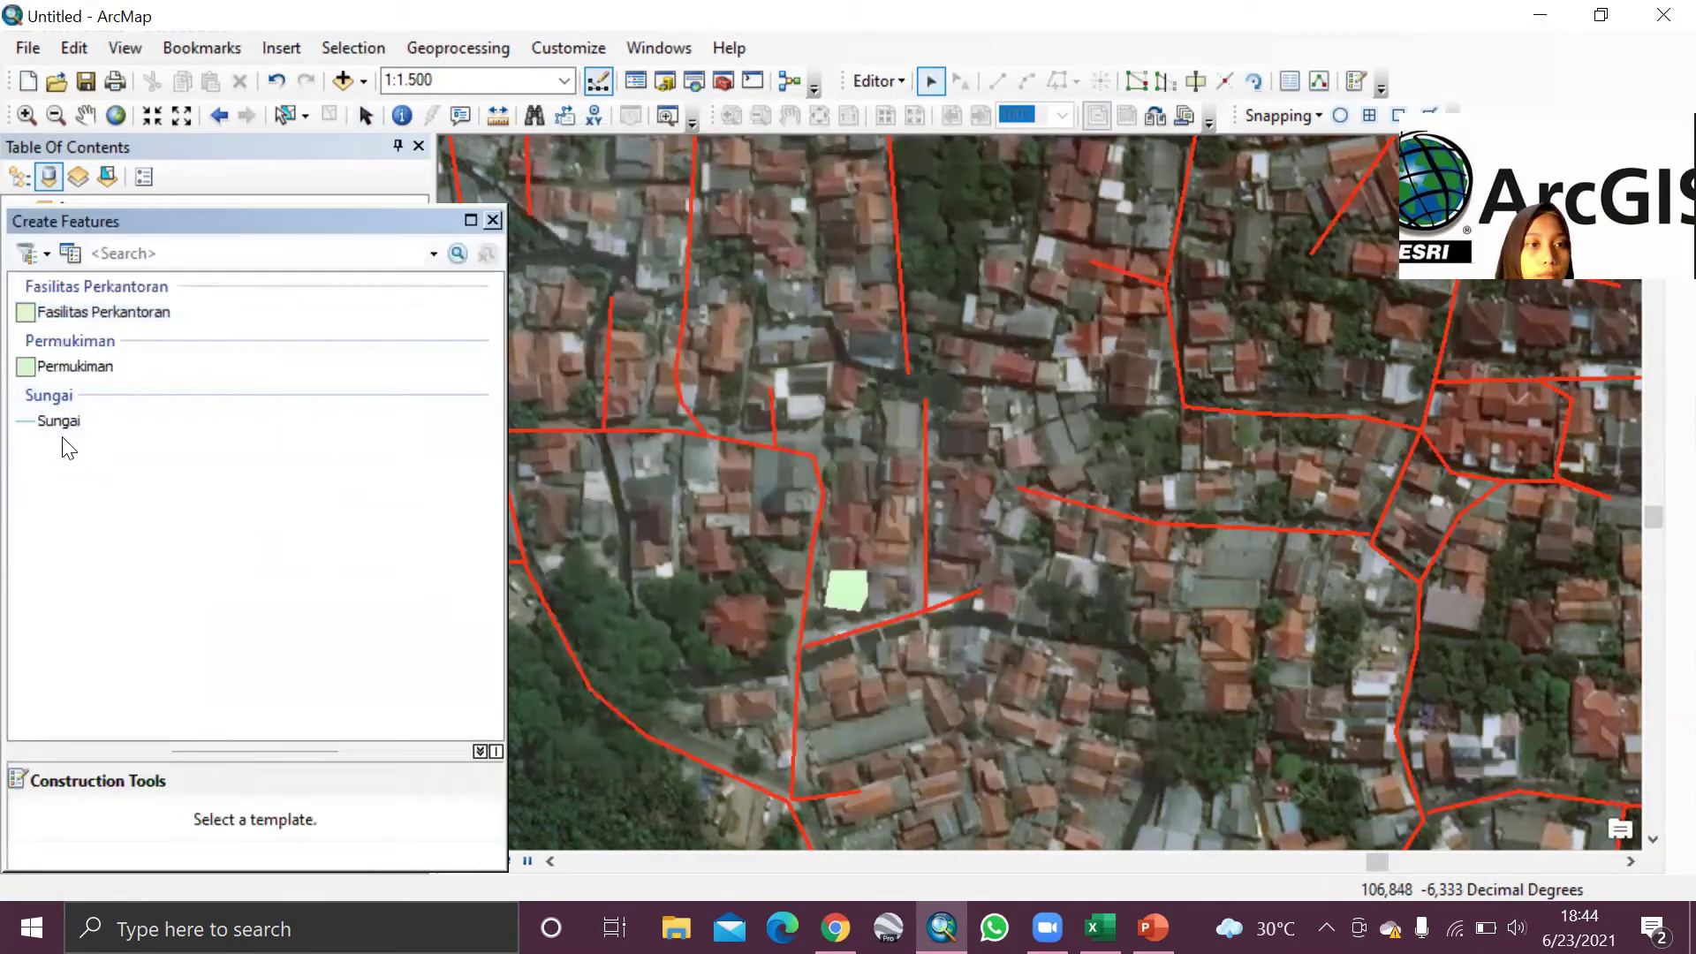
click(60, 422)
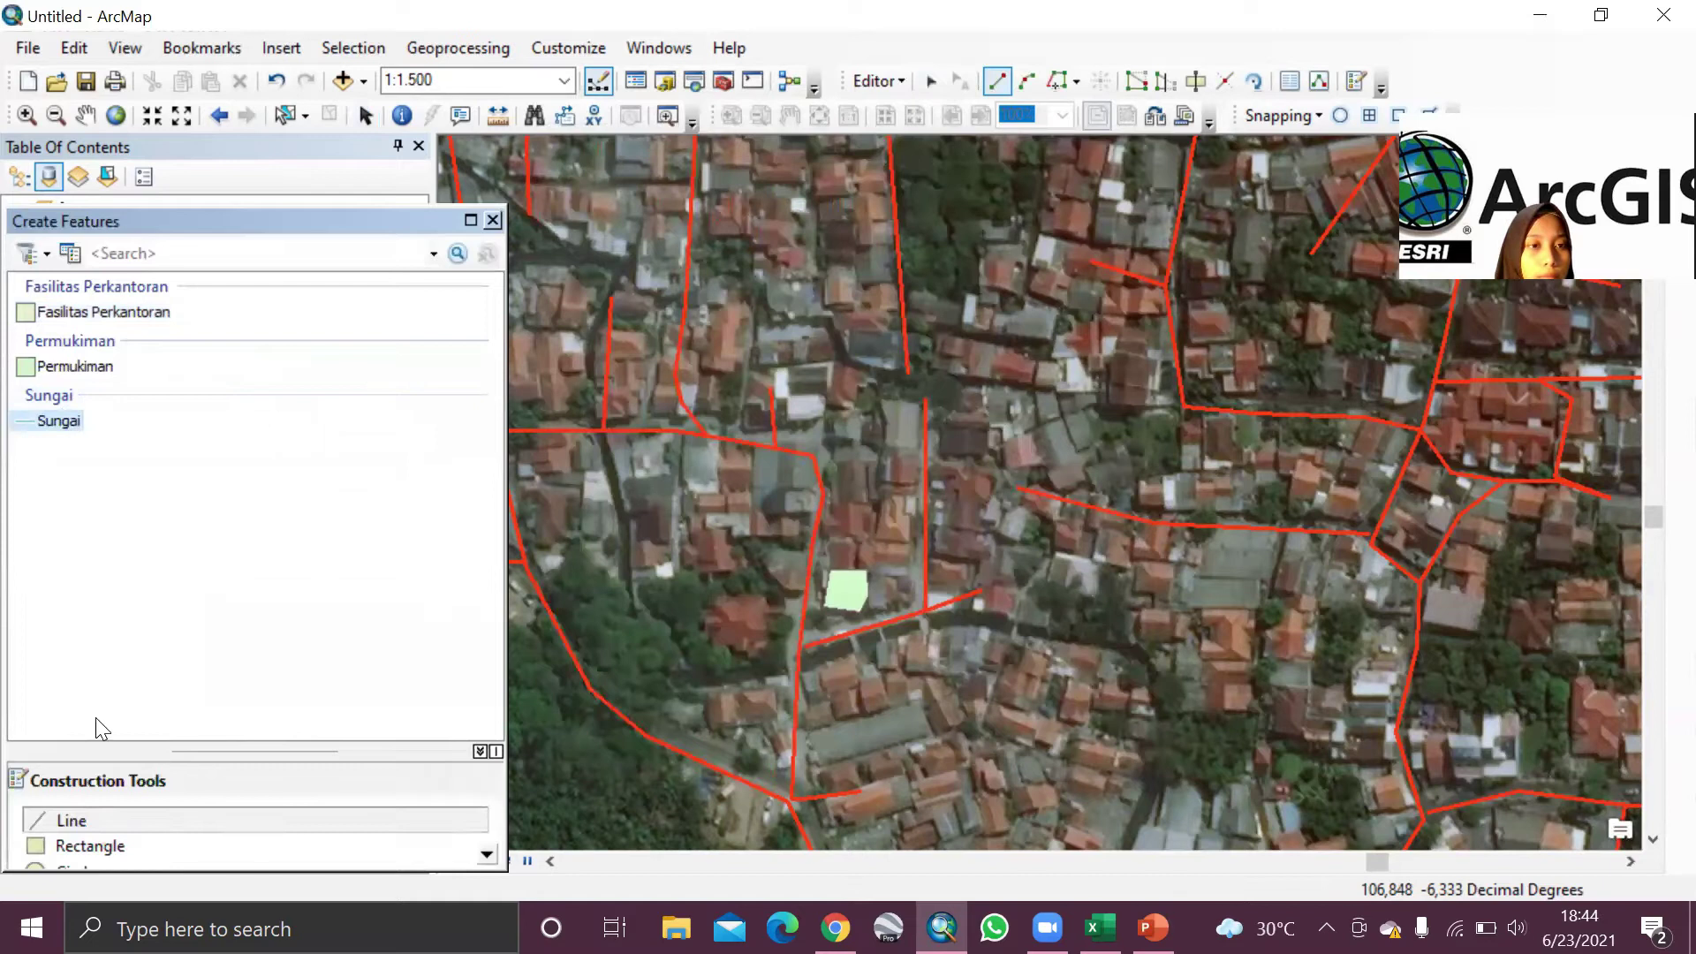
click(493, 220)
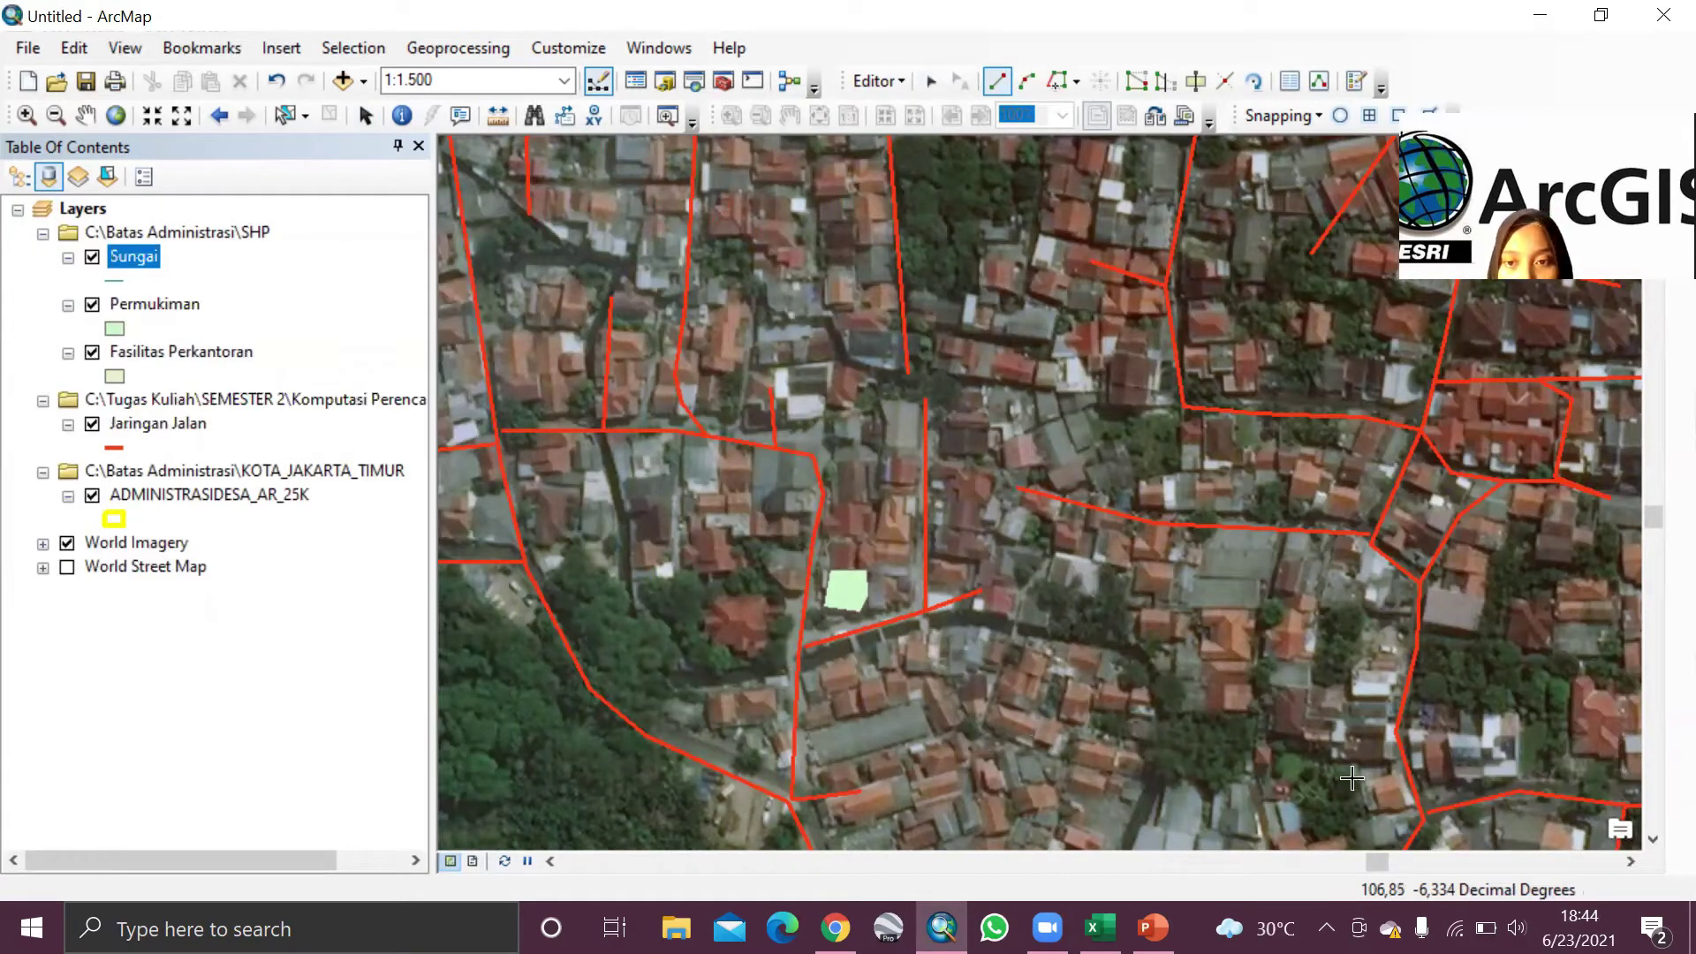
Step: Digitize the river as a Sungai polyline, from the road junction west of the Permukiman polygon, curving beneath it eastward, and ending to the south
click(1652, 841)
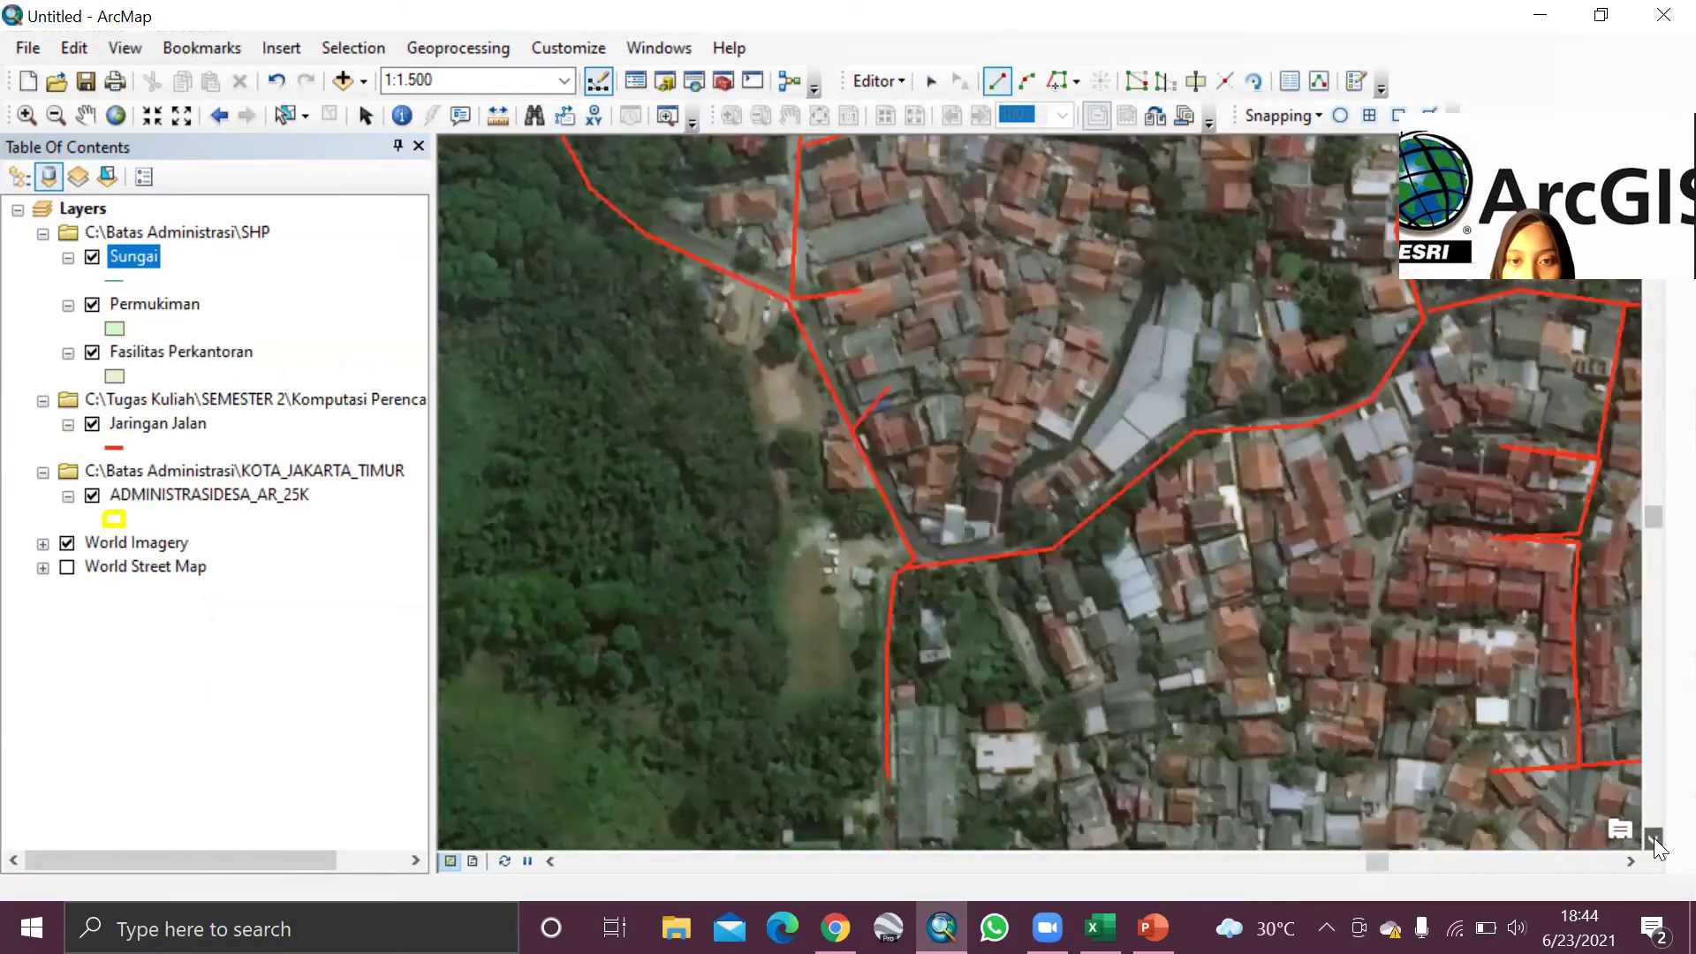
click(1654, 841)
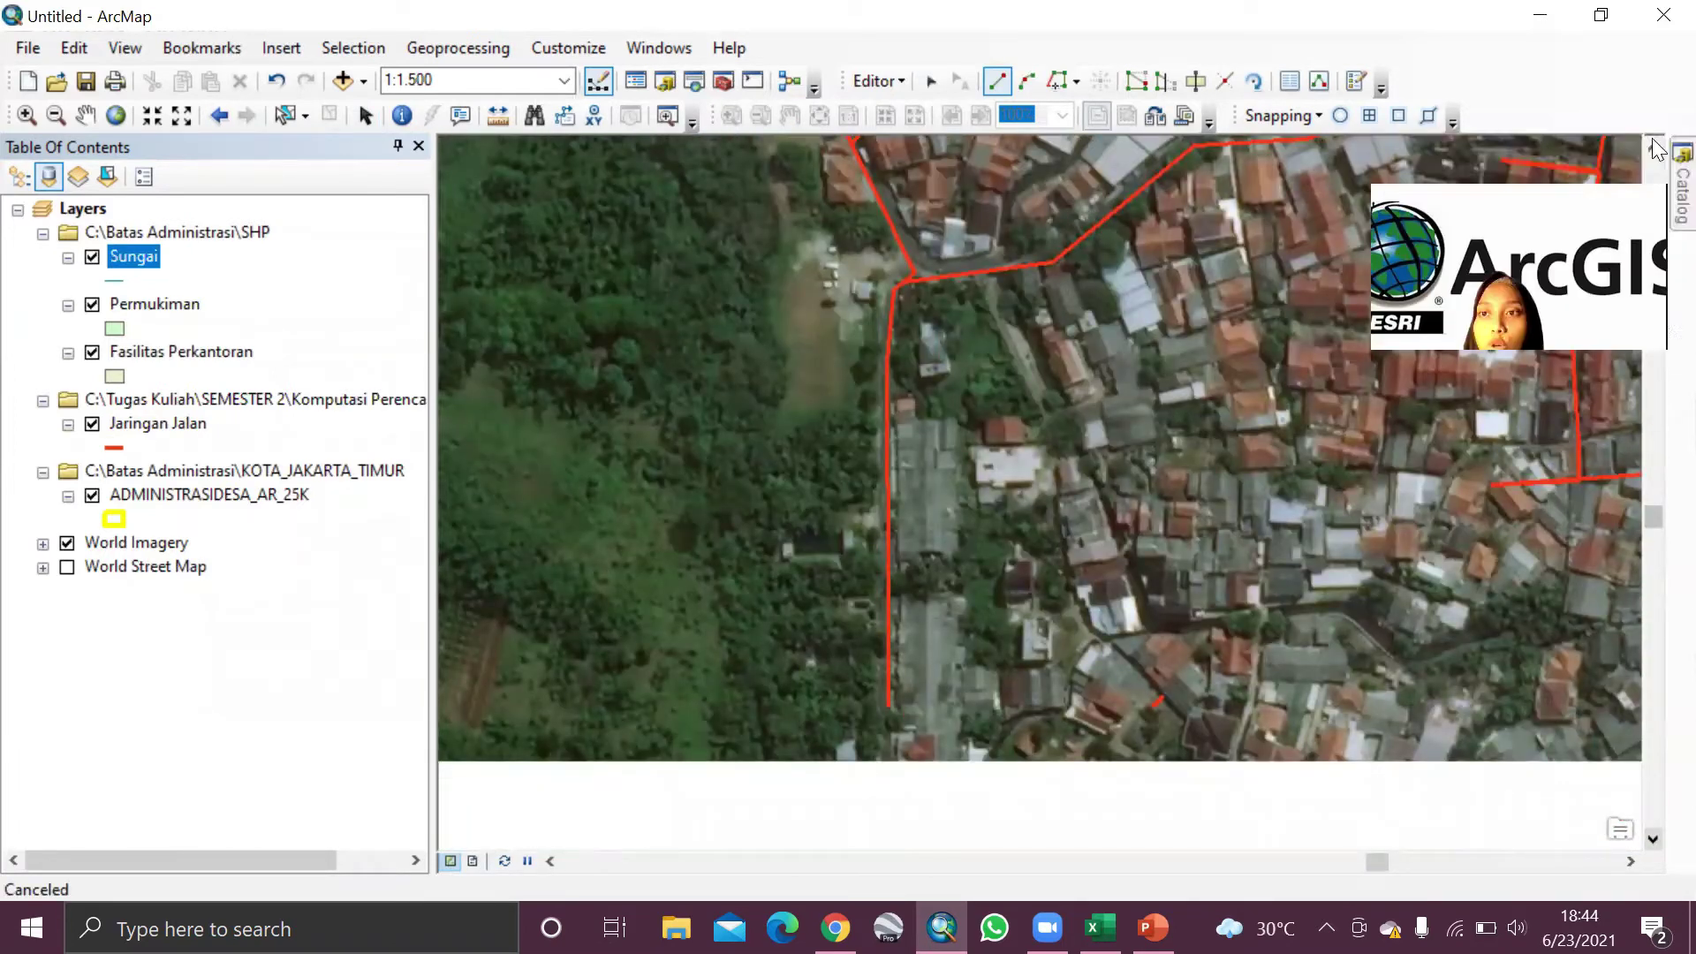
click(1653, 146)
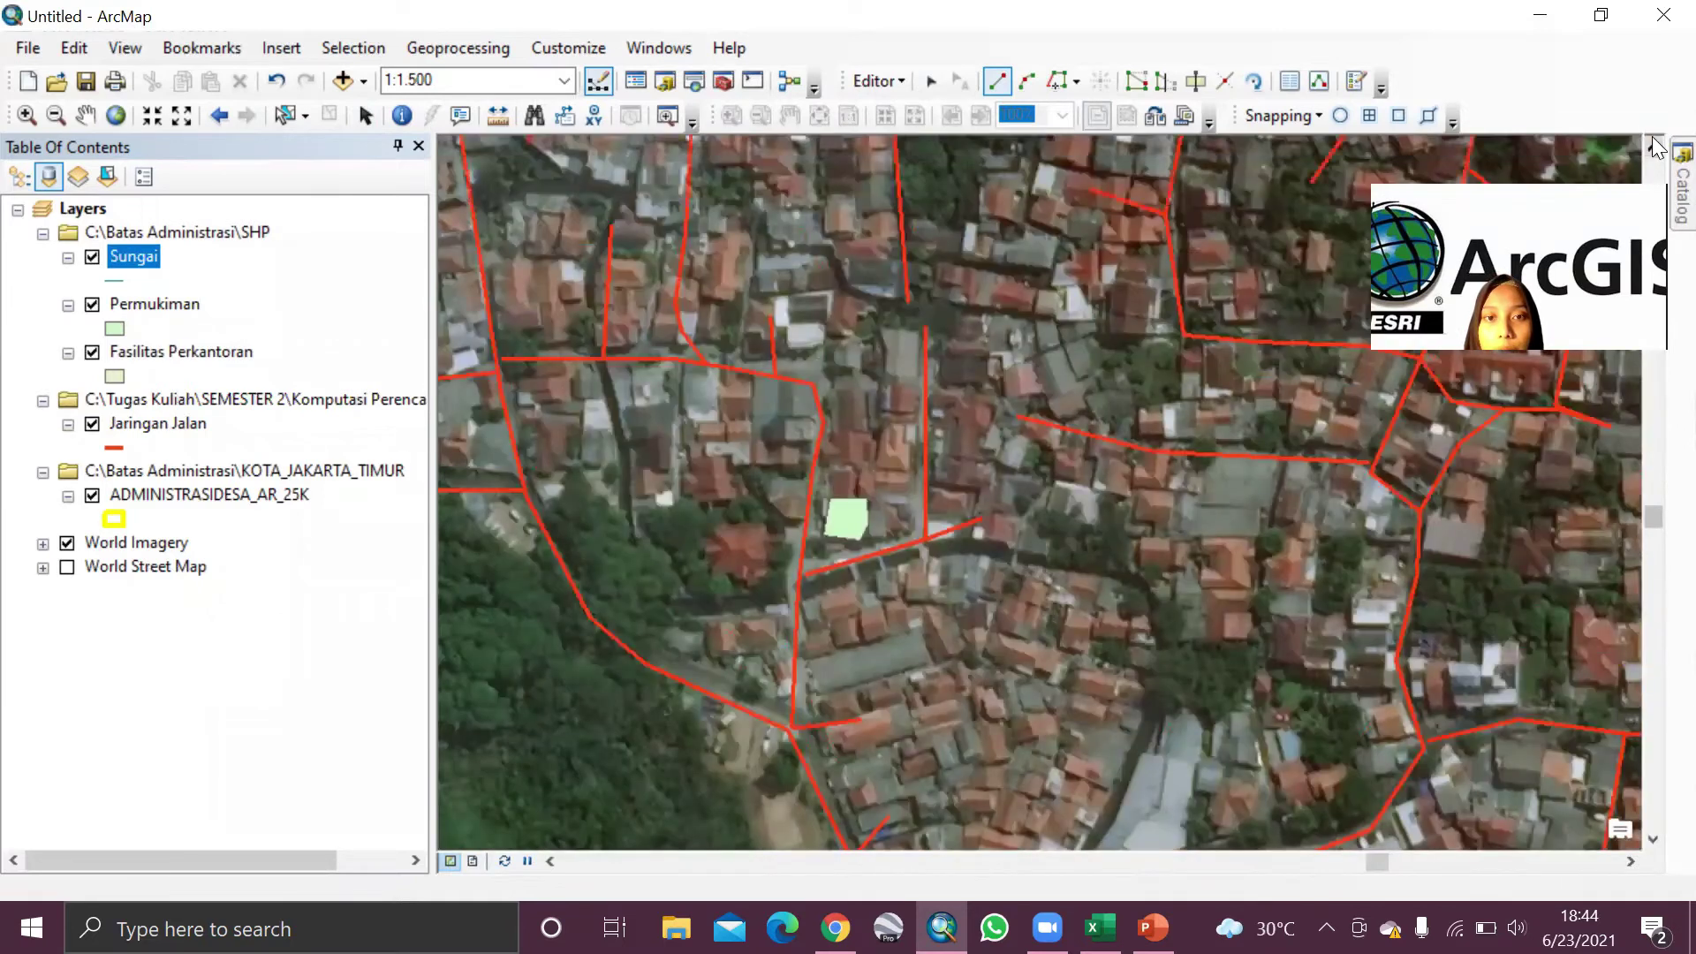
click(599, 435)
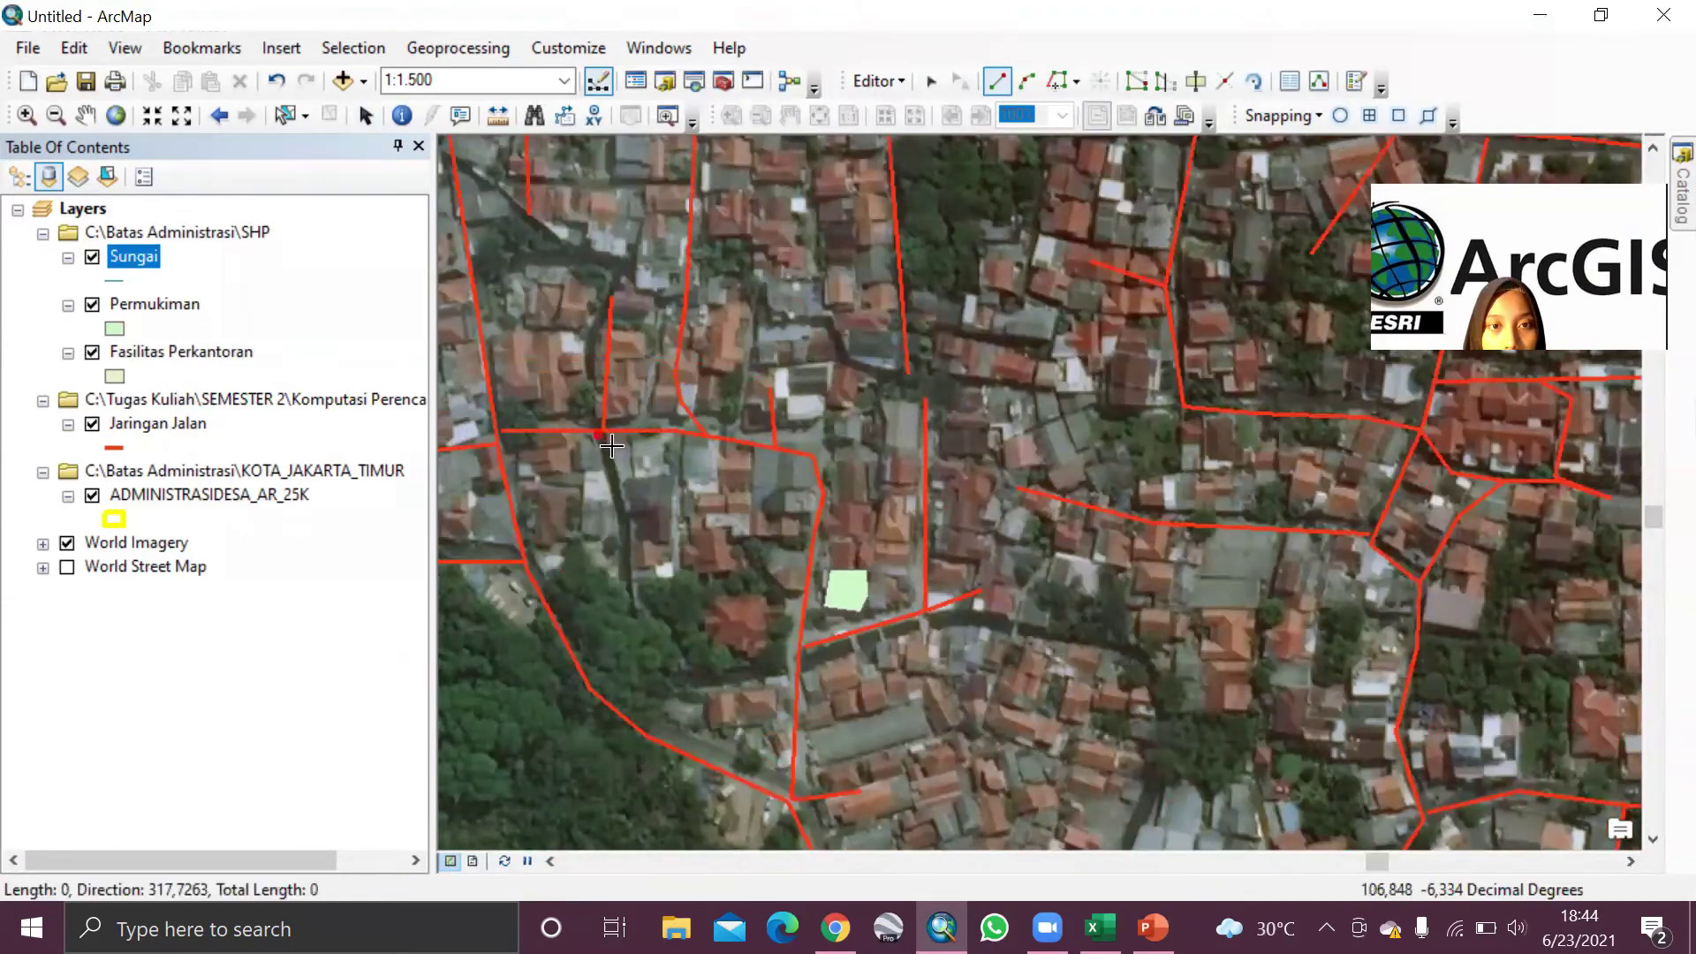
click(623, 507)
click(627, 606)
click(636, 655)
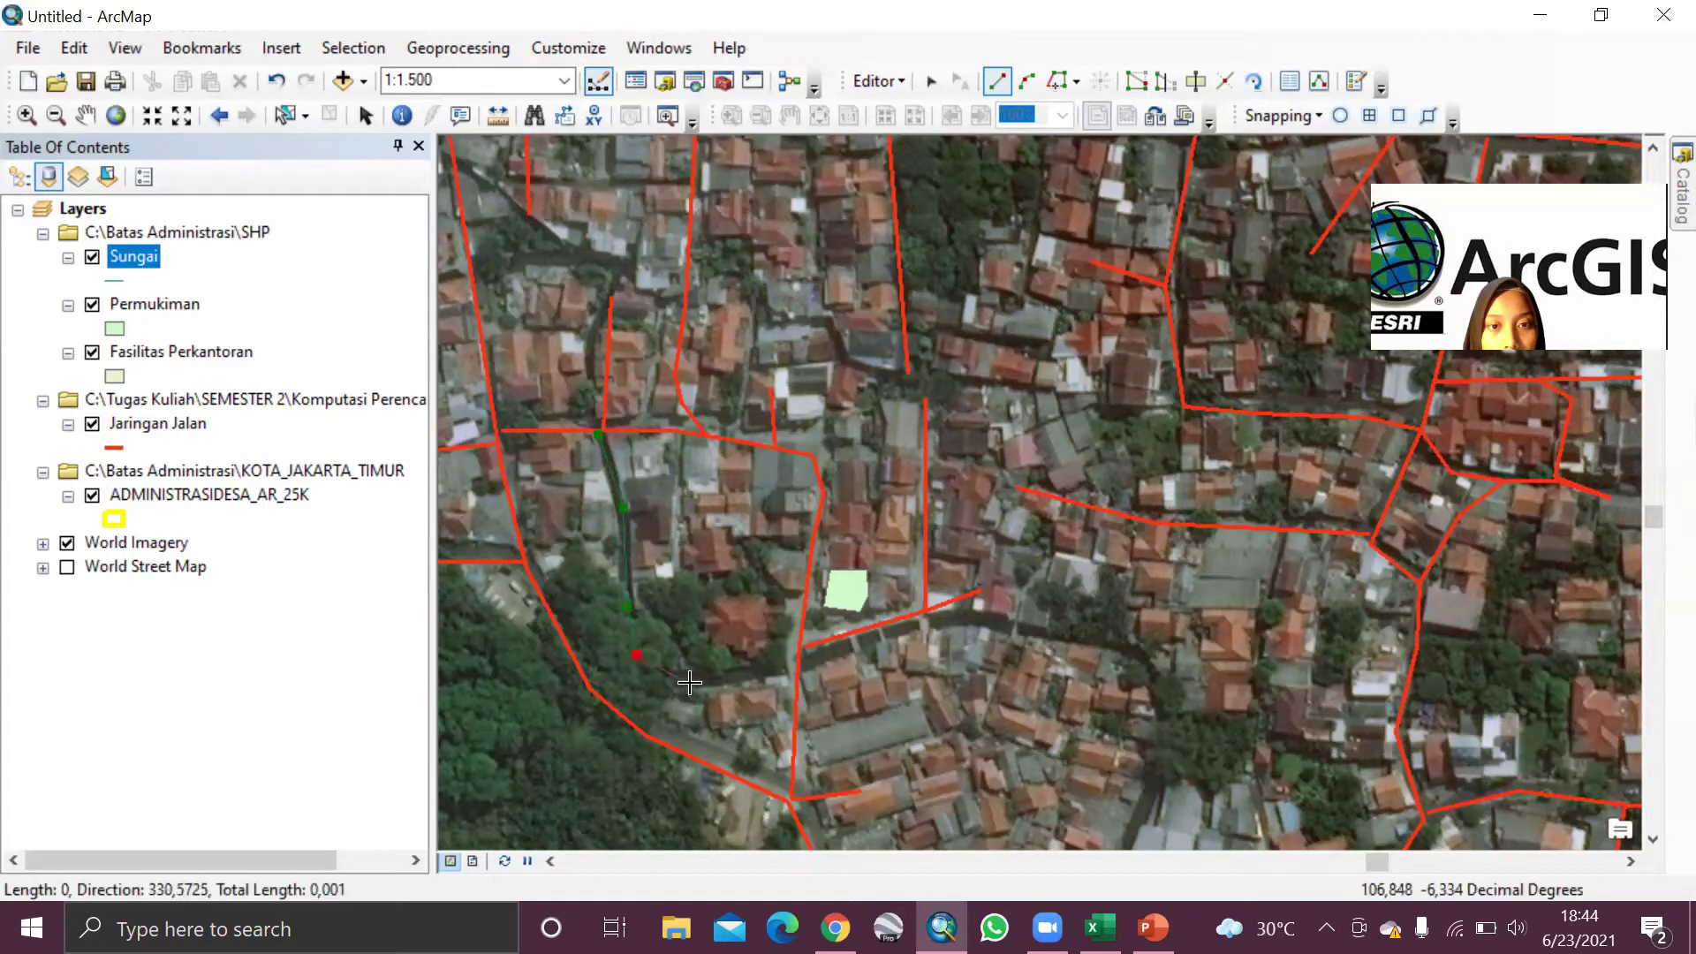
click(660, 677)
click(733, 676)
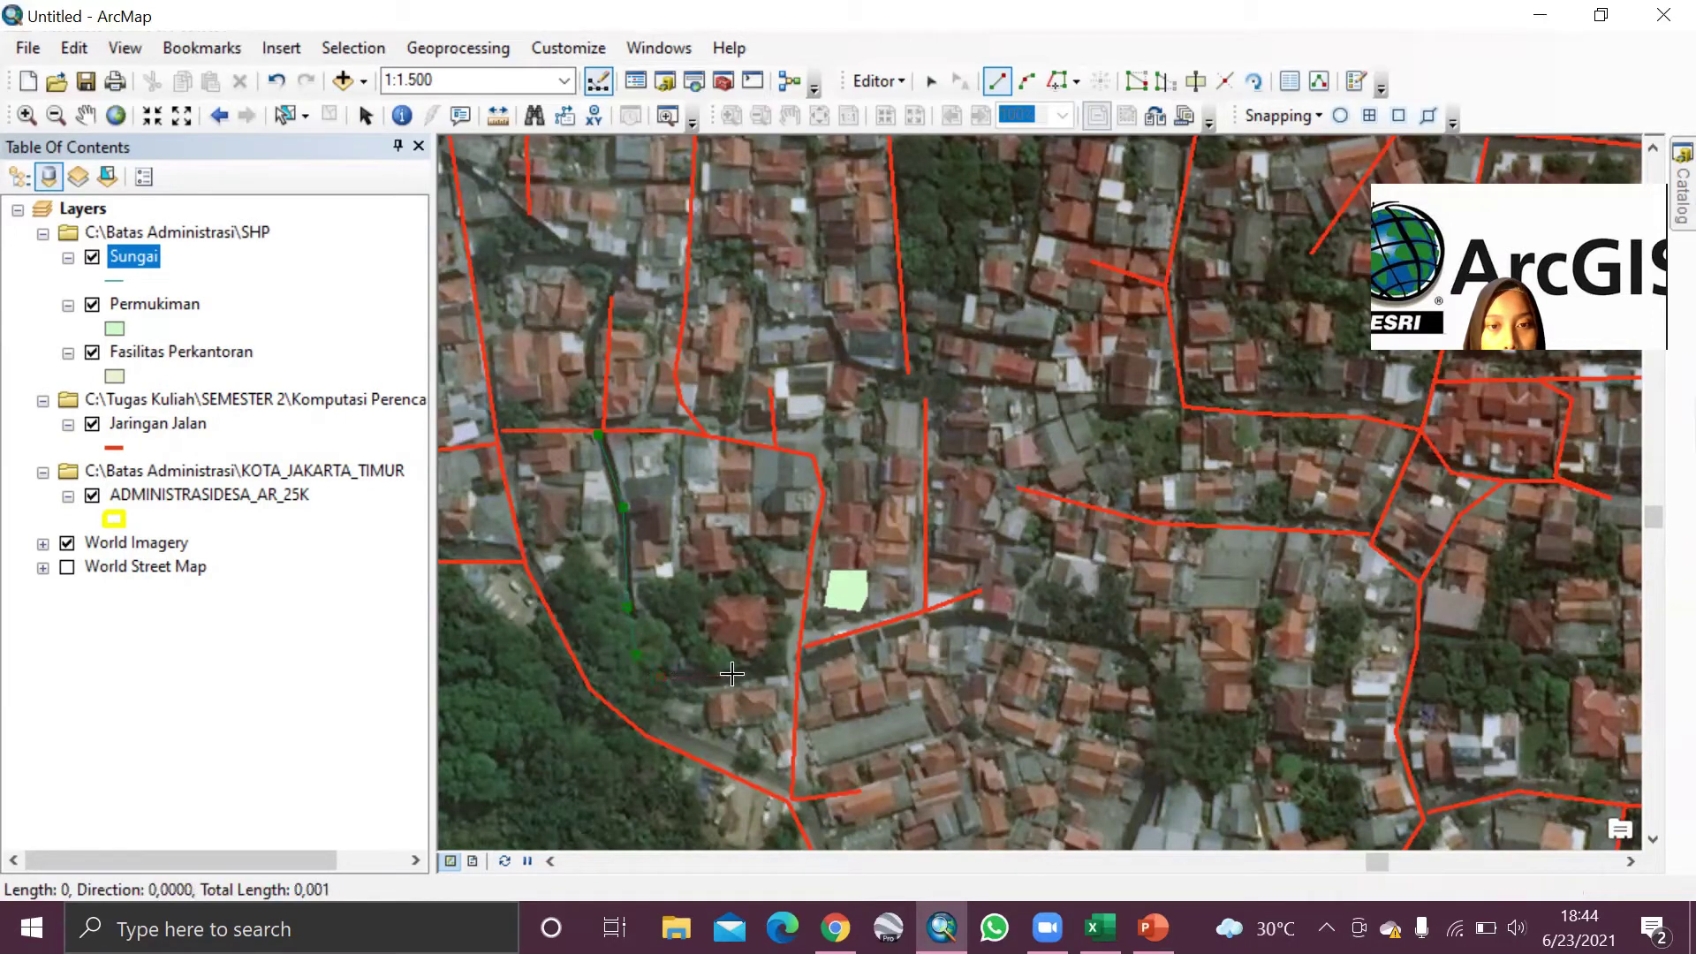
click(894, 634)
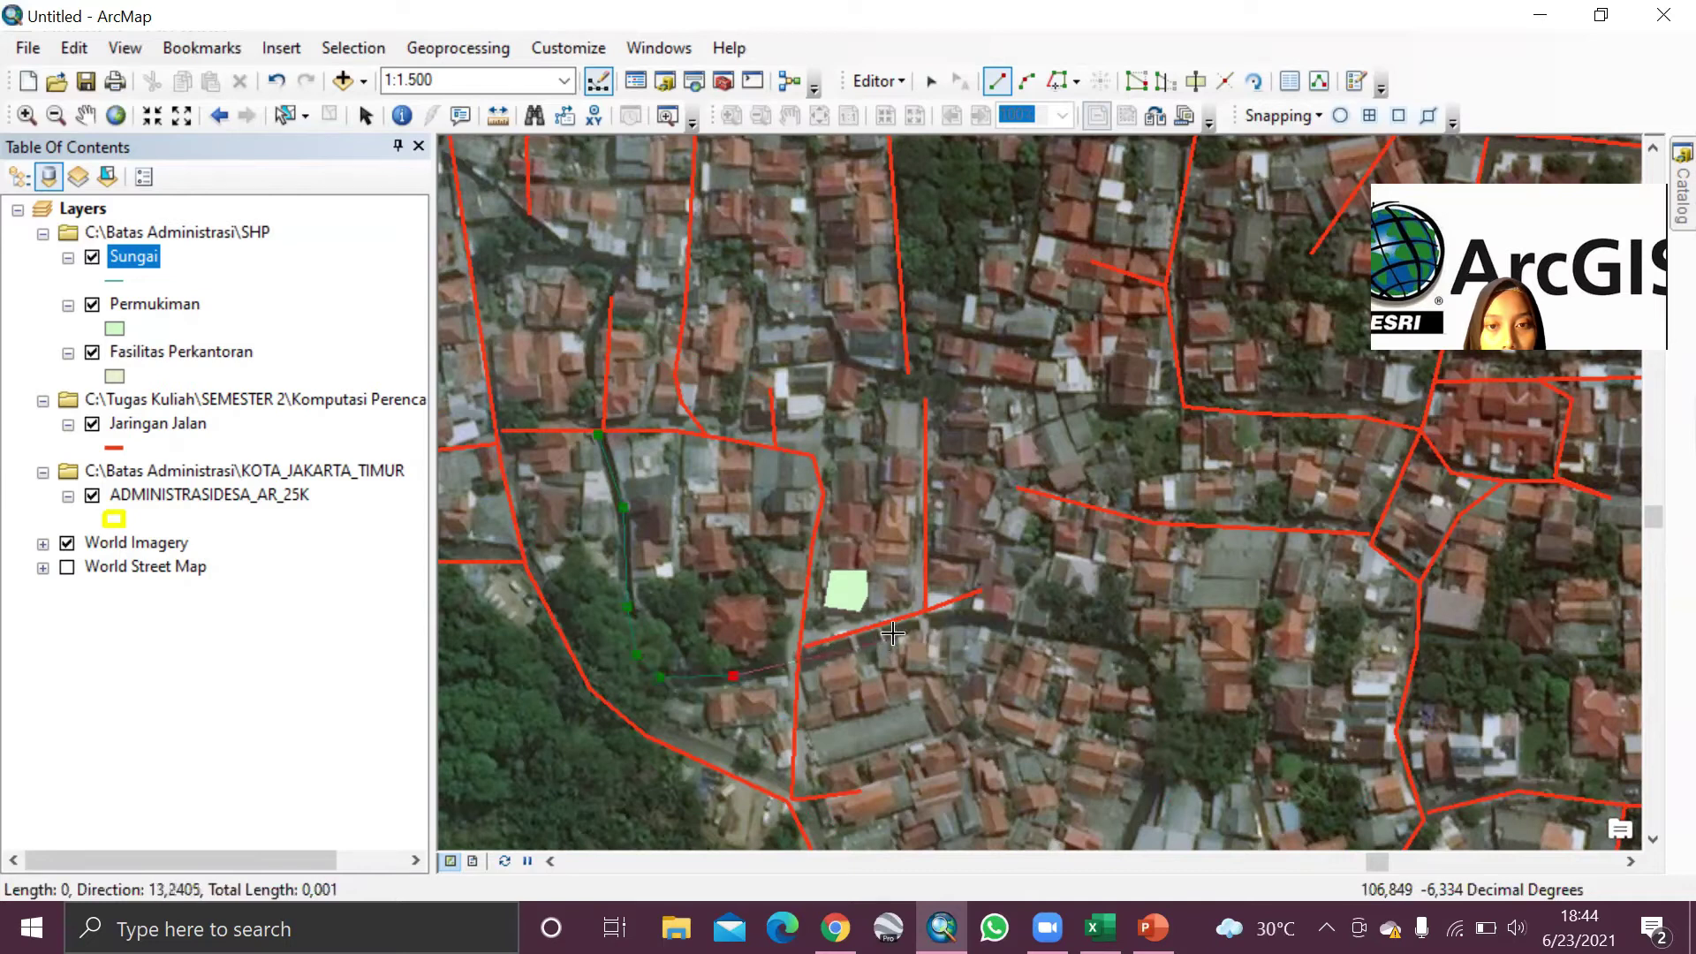
click(952, 620)
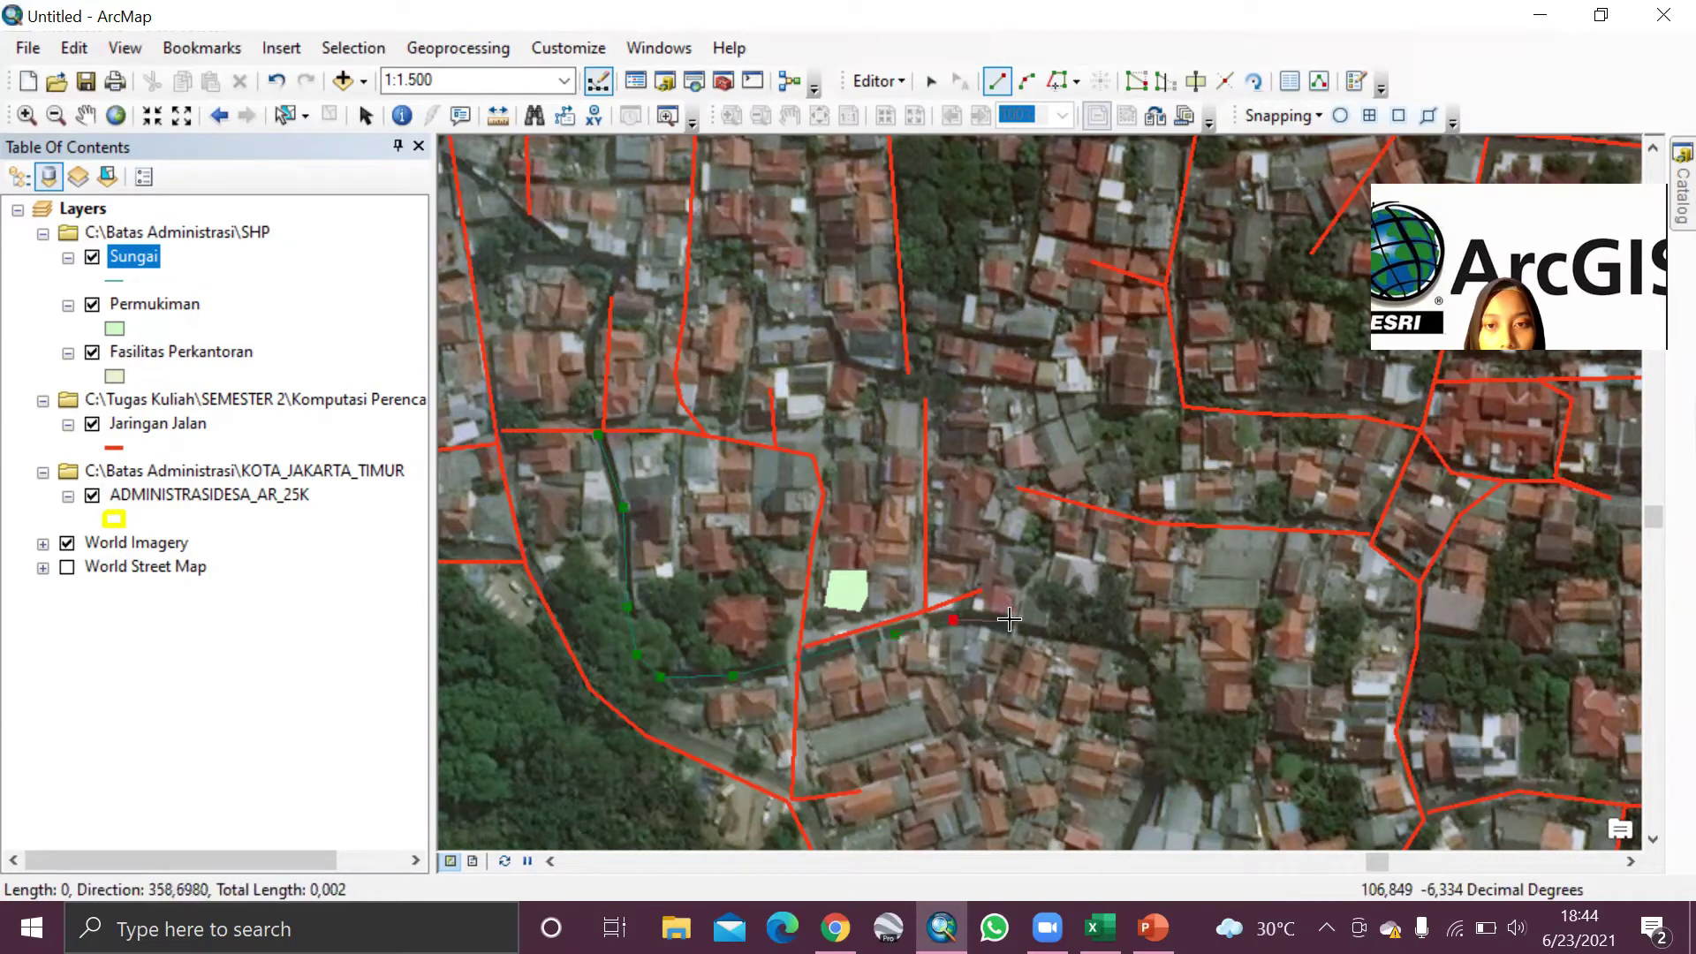
click(1013, 623)
click(1059, 634)
click(1130, 648)
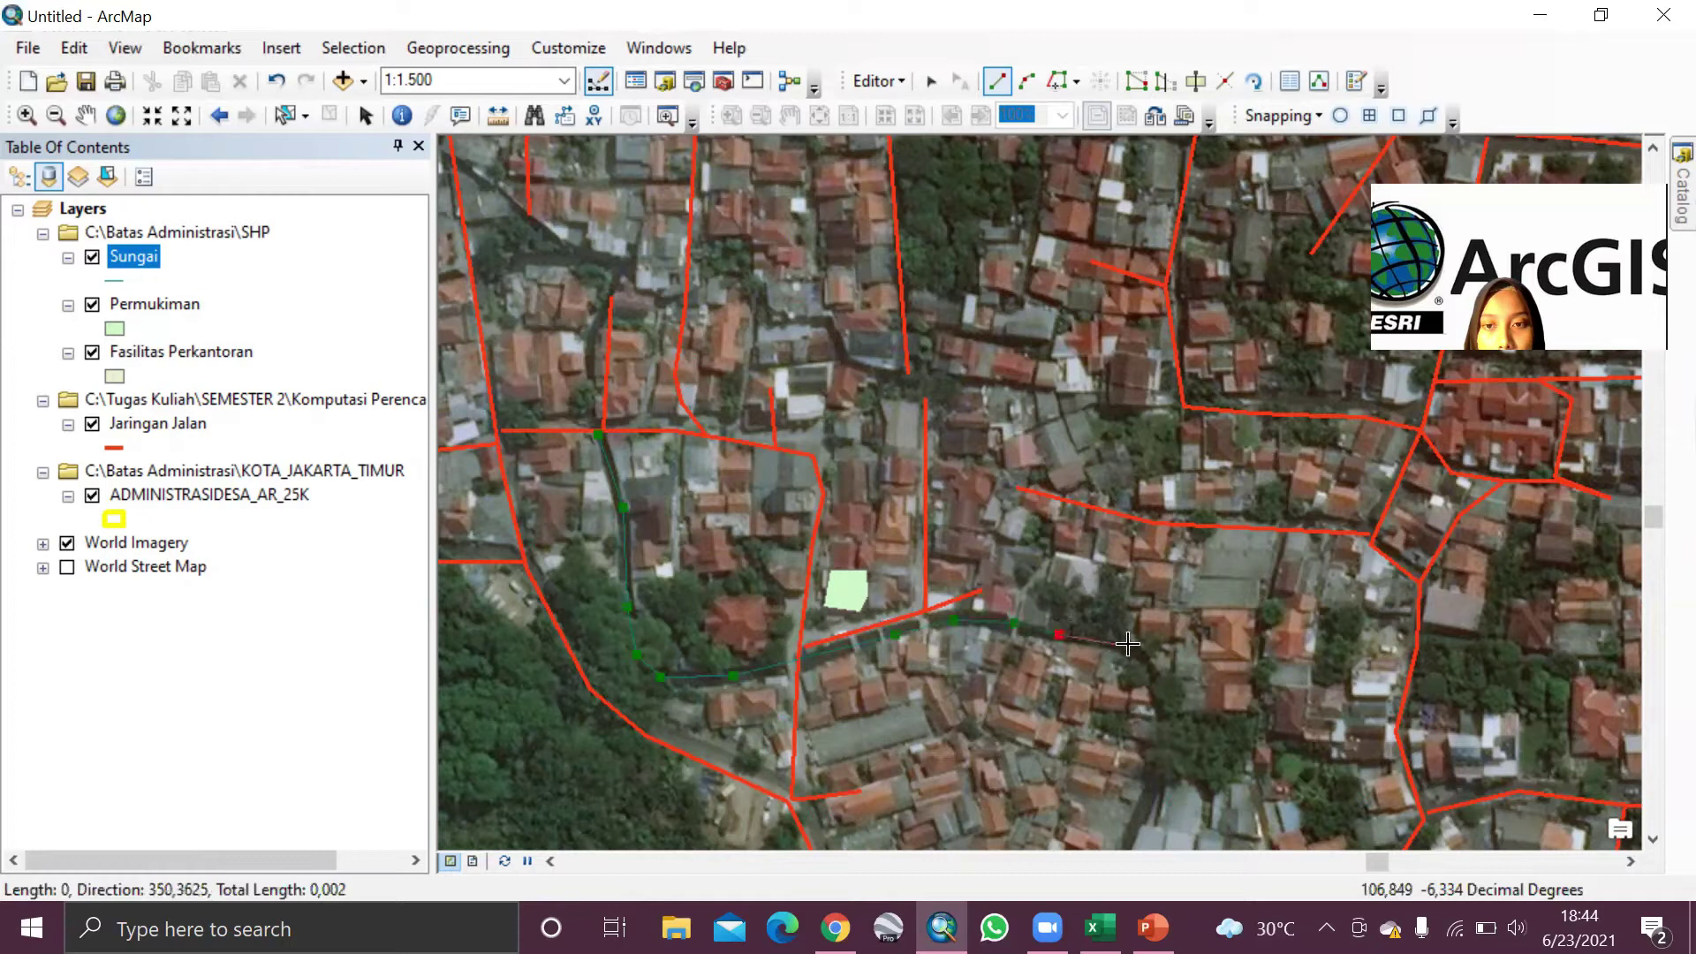
click(1154, 669)
click(1168, 747)
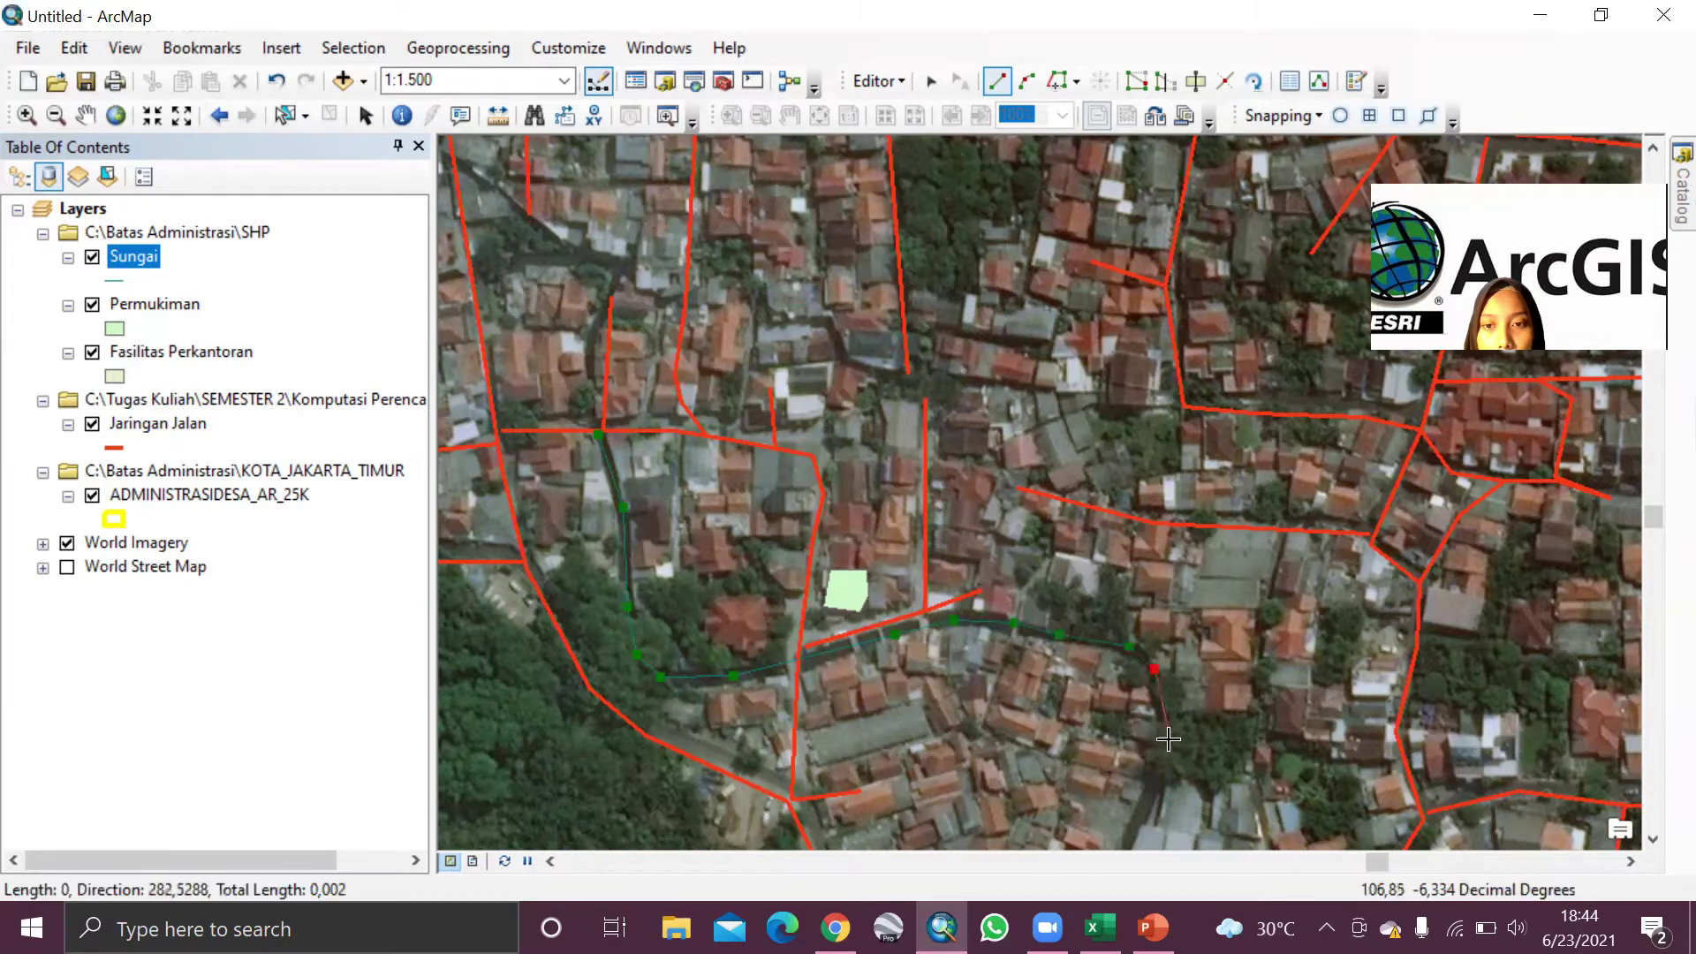
right_click(1128, 831)
click(1180, 751)
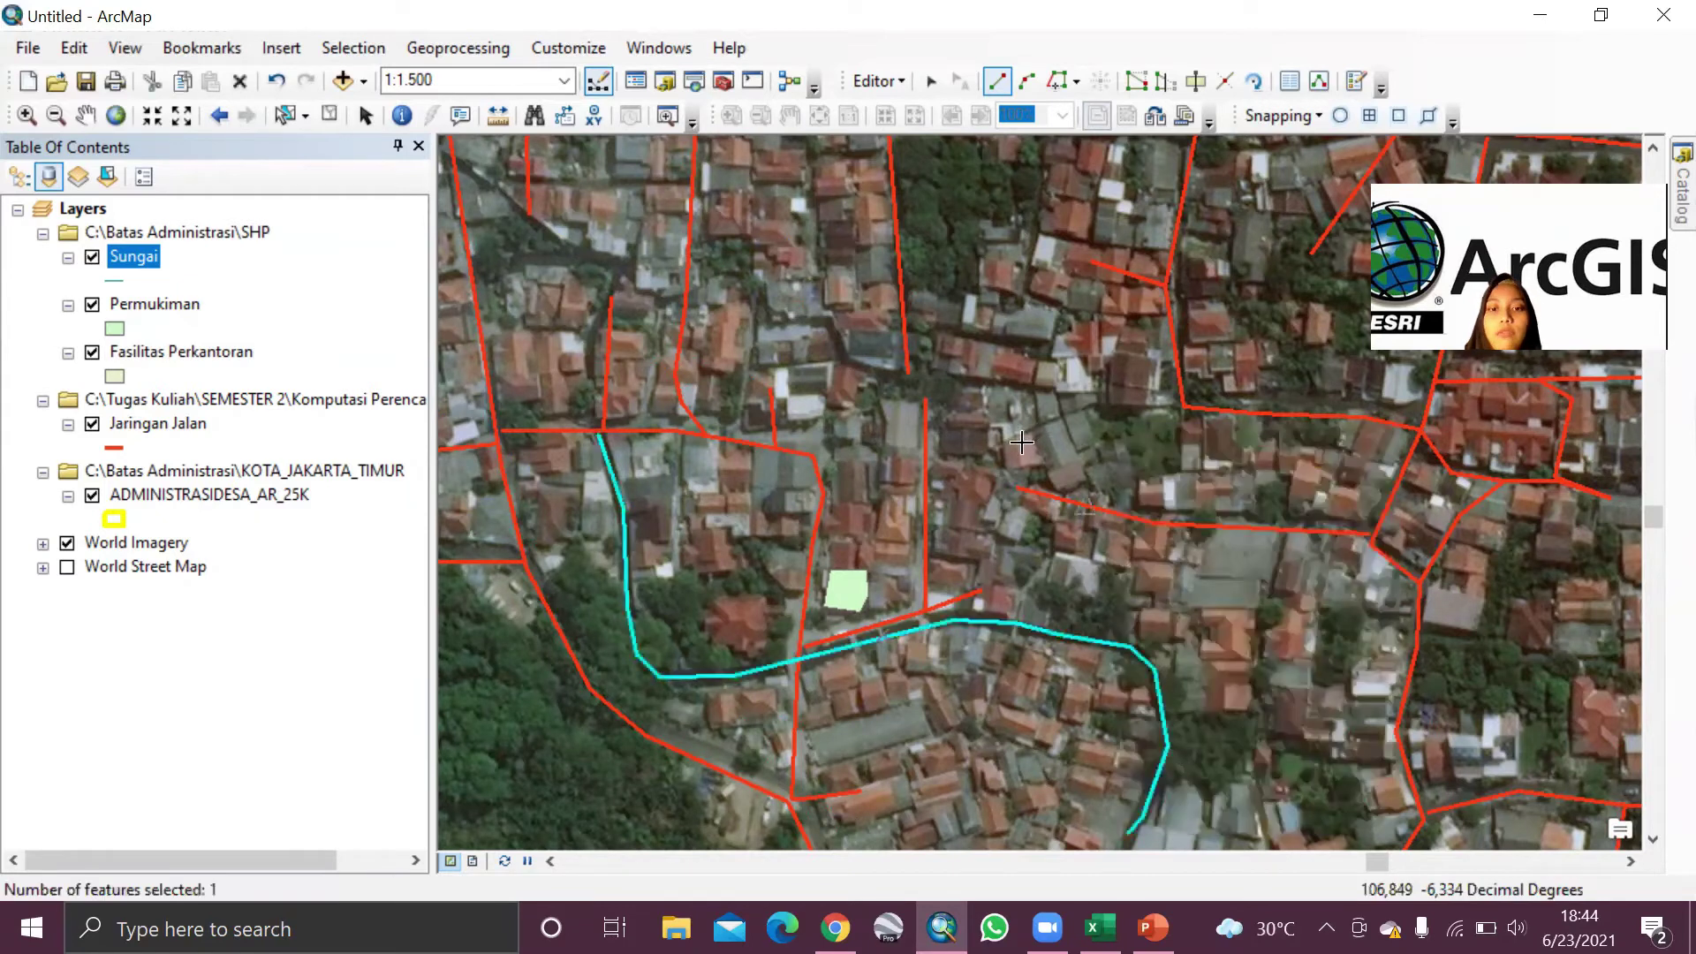
Step: Save the edits to Sungai and end the edit session
click(875, 81)
click(902, 170)
click(874, 80)
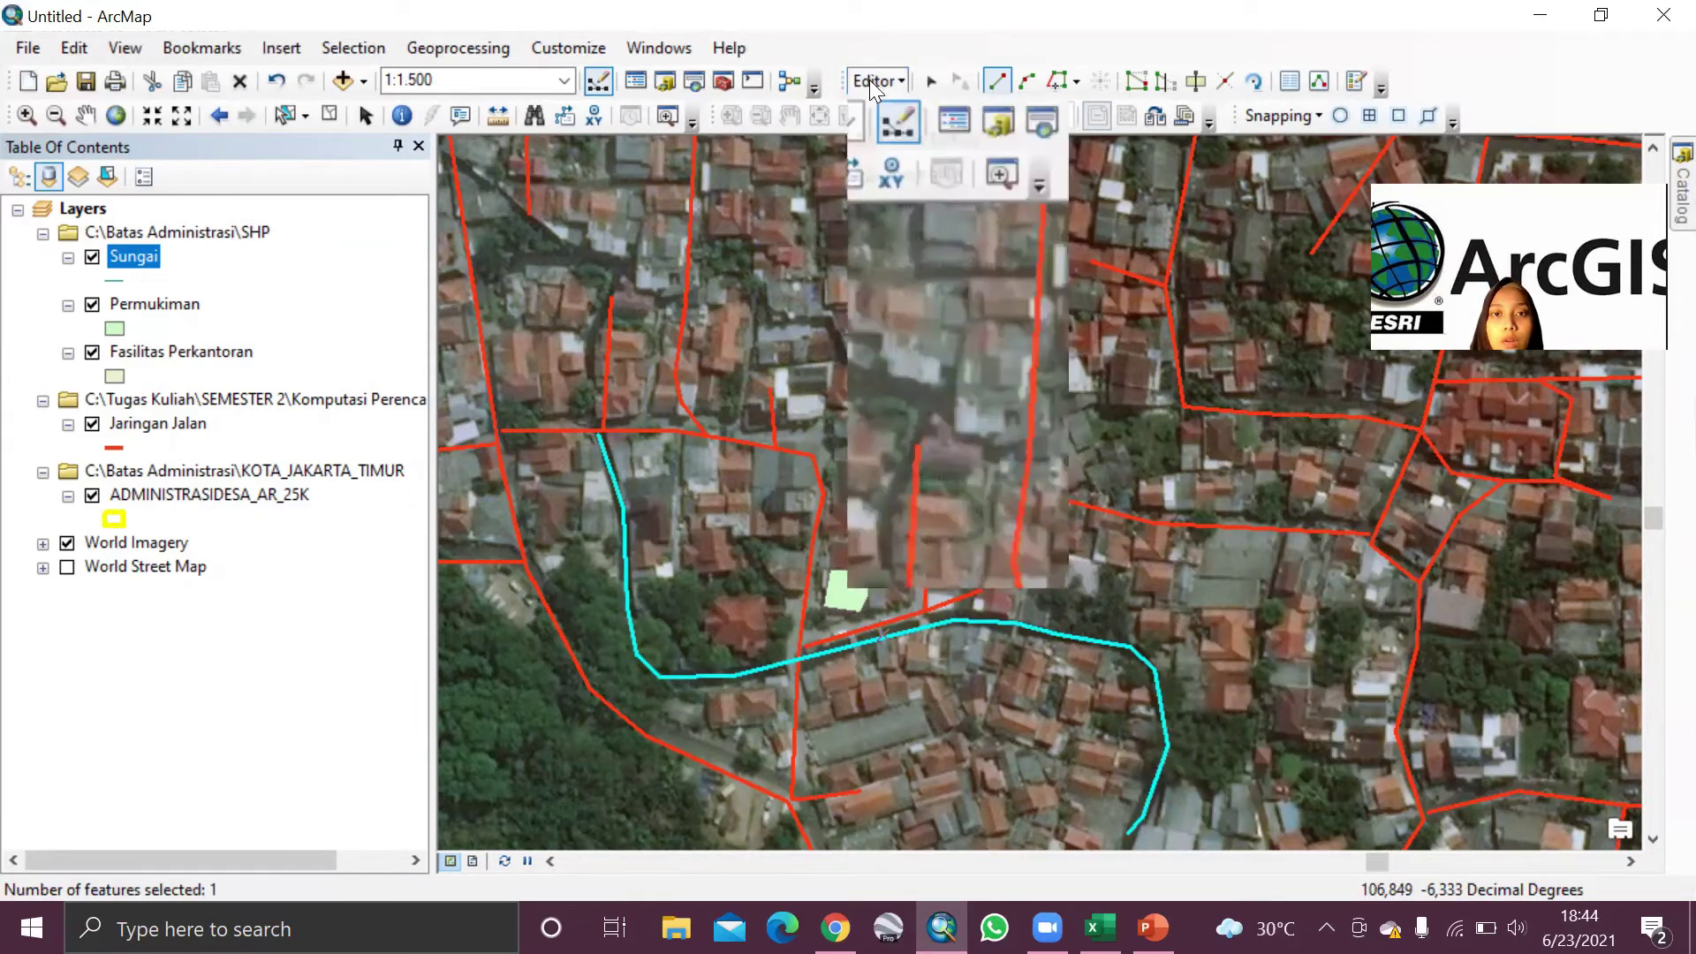
click(910, 143)
Step: Set the Sungai layer's line symbol to a width of 2
click(113, 280)
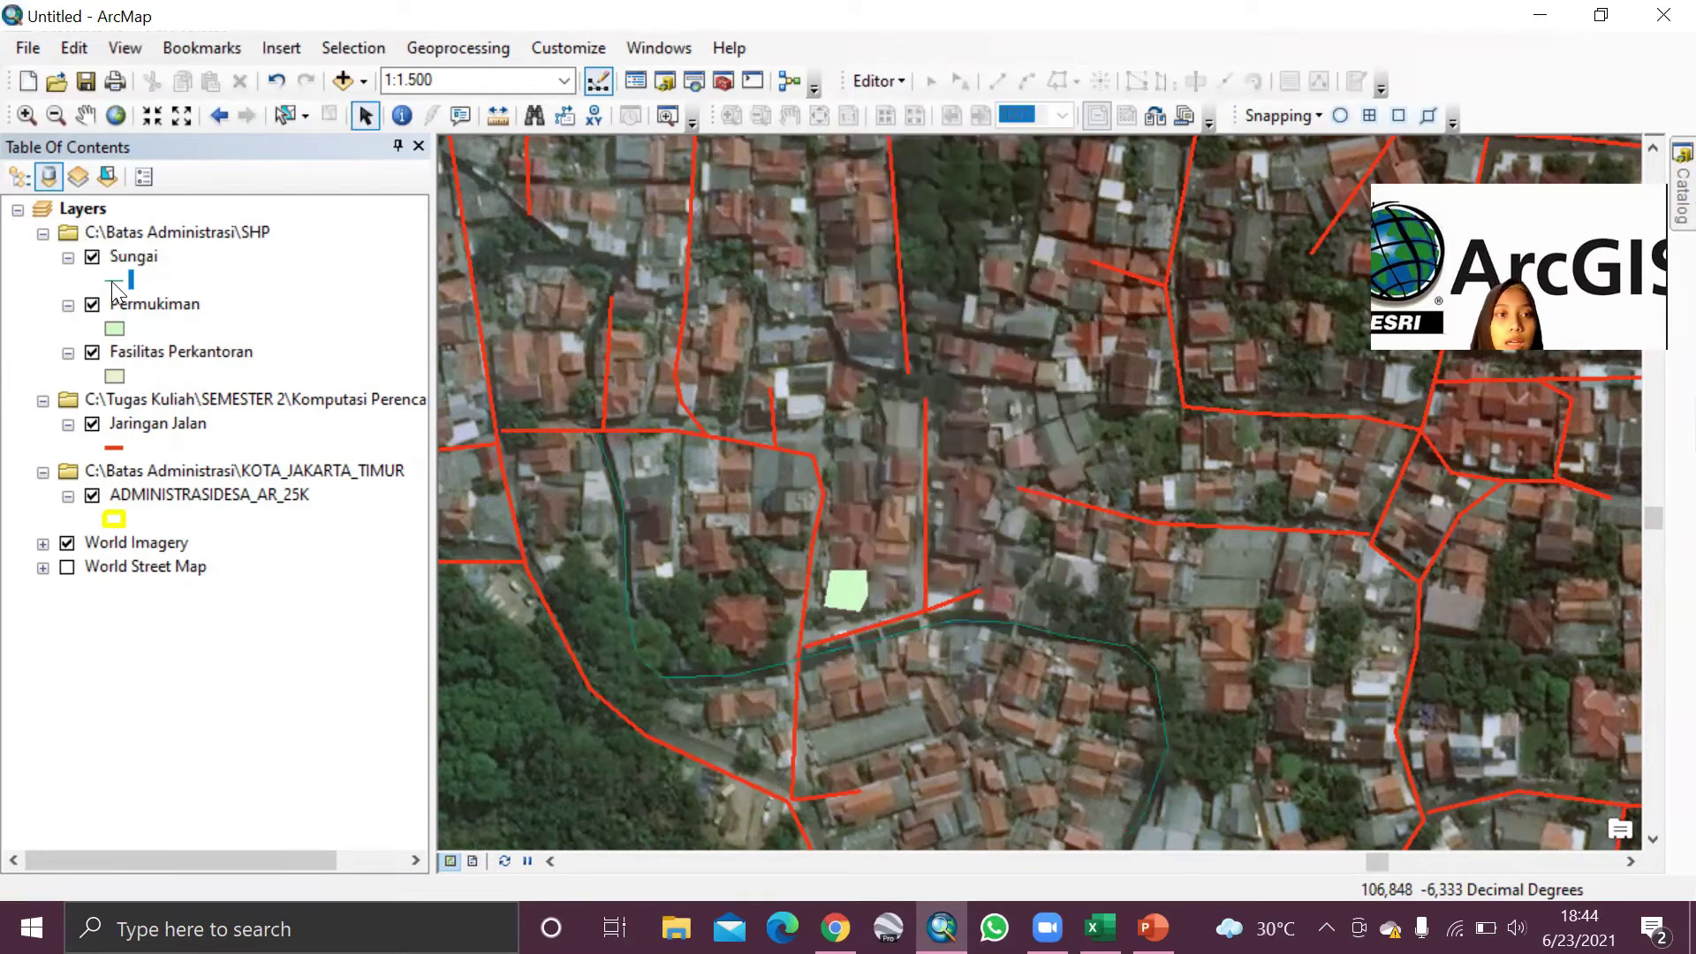
click(1031, 419)
click(927, 519)
click(1055, 307)
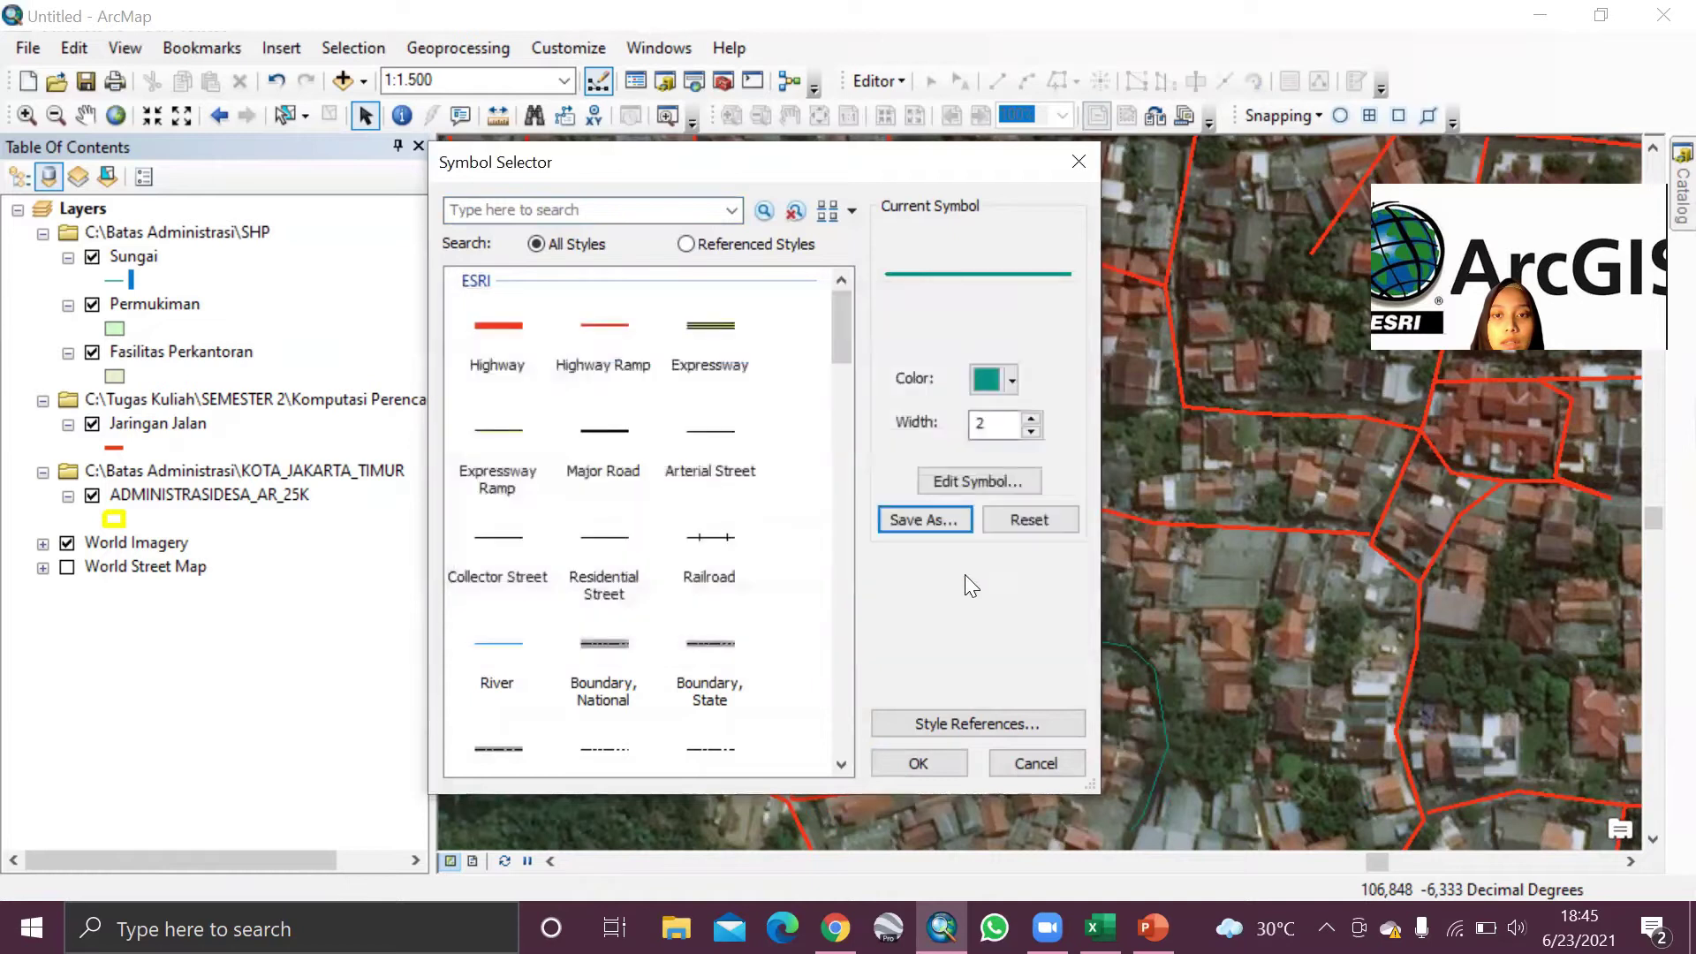
click(919, 762)
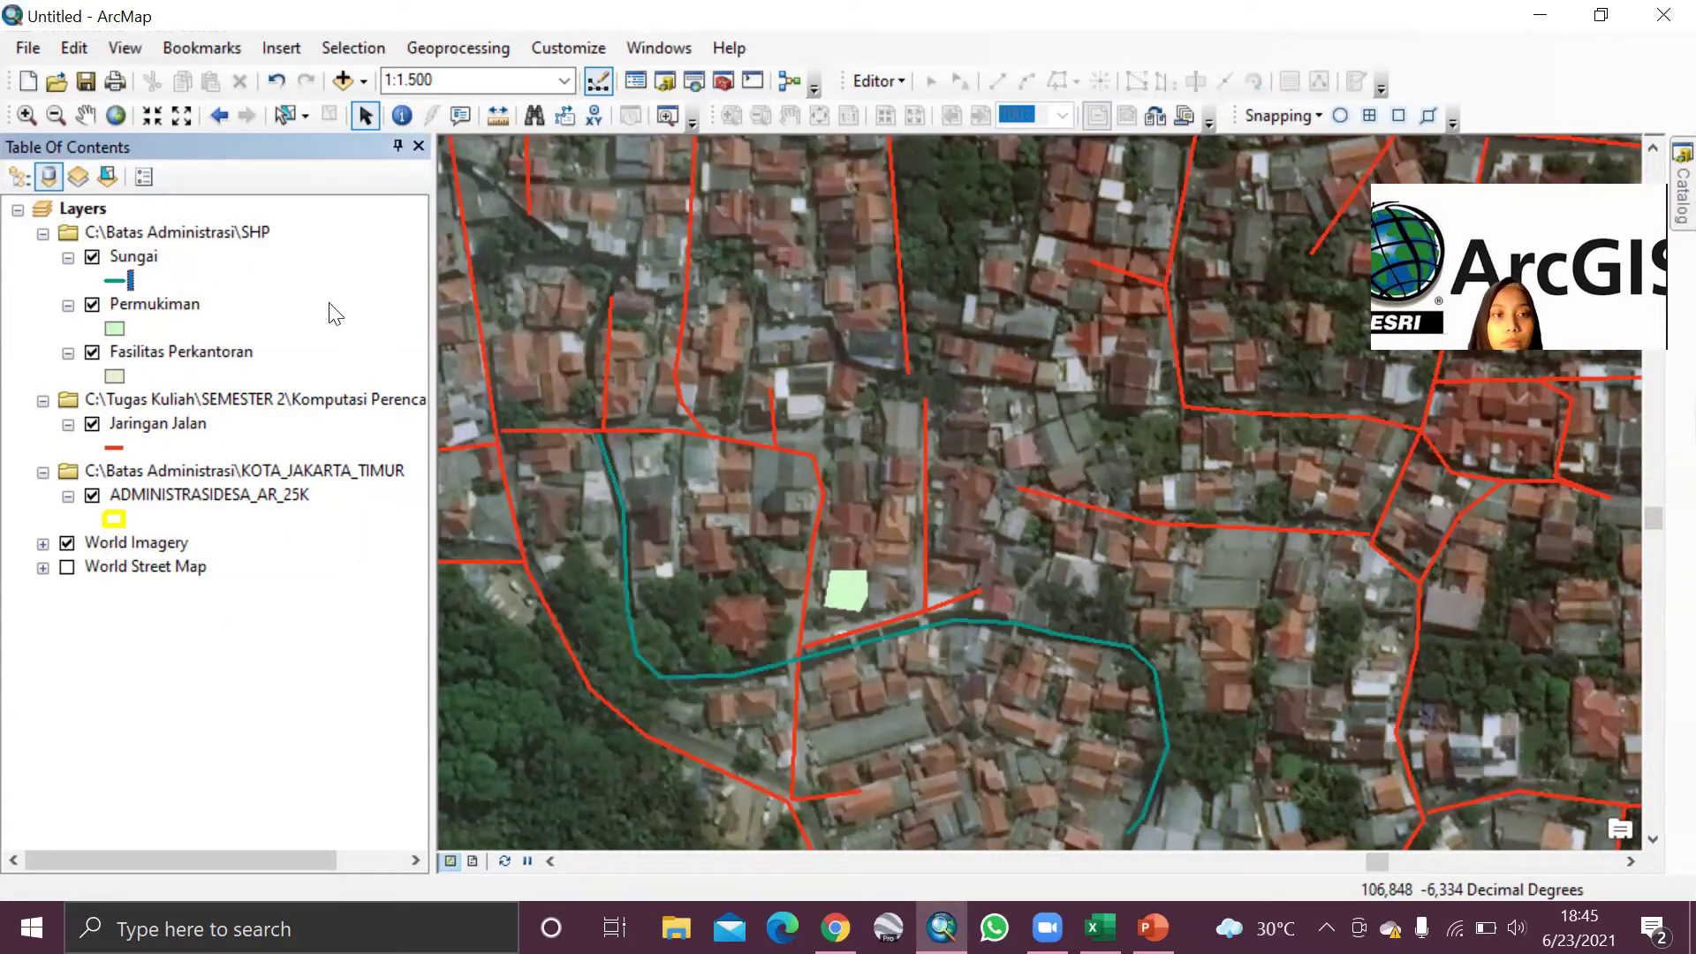
Step: Zoom the map to the full extent of the ADMINISTRASIDESA_AR_25K layer
click(85, 115)
drag(892, 350, 976, 575)
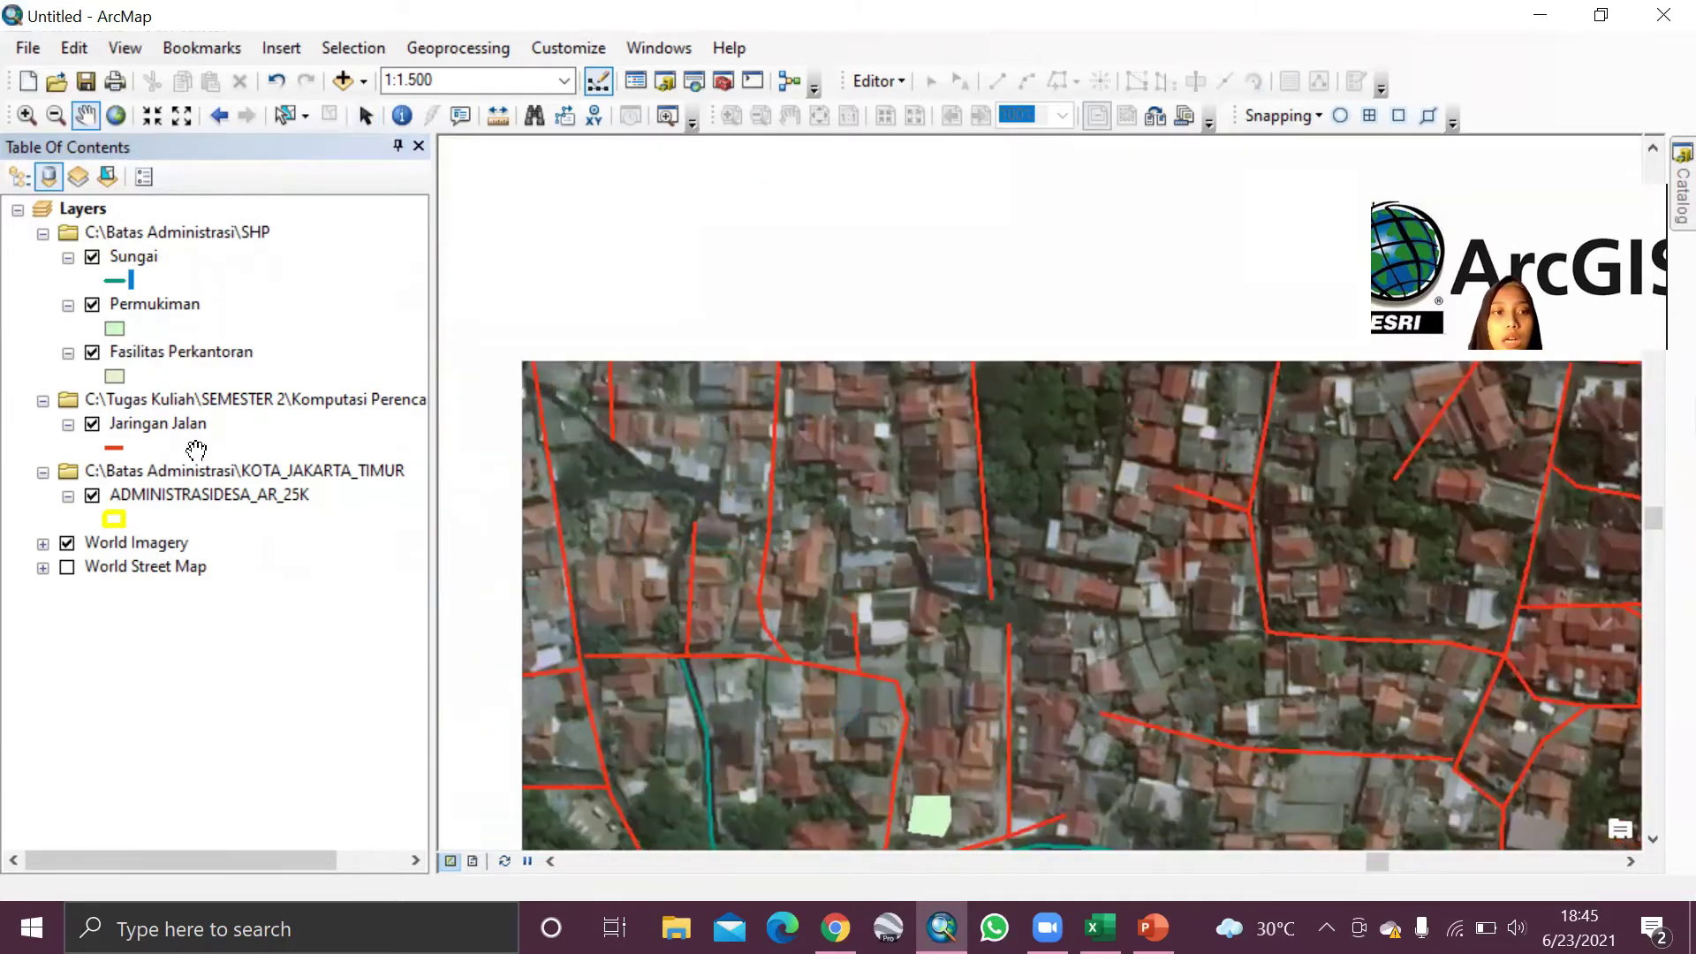
right_click(193, 495)
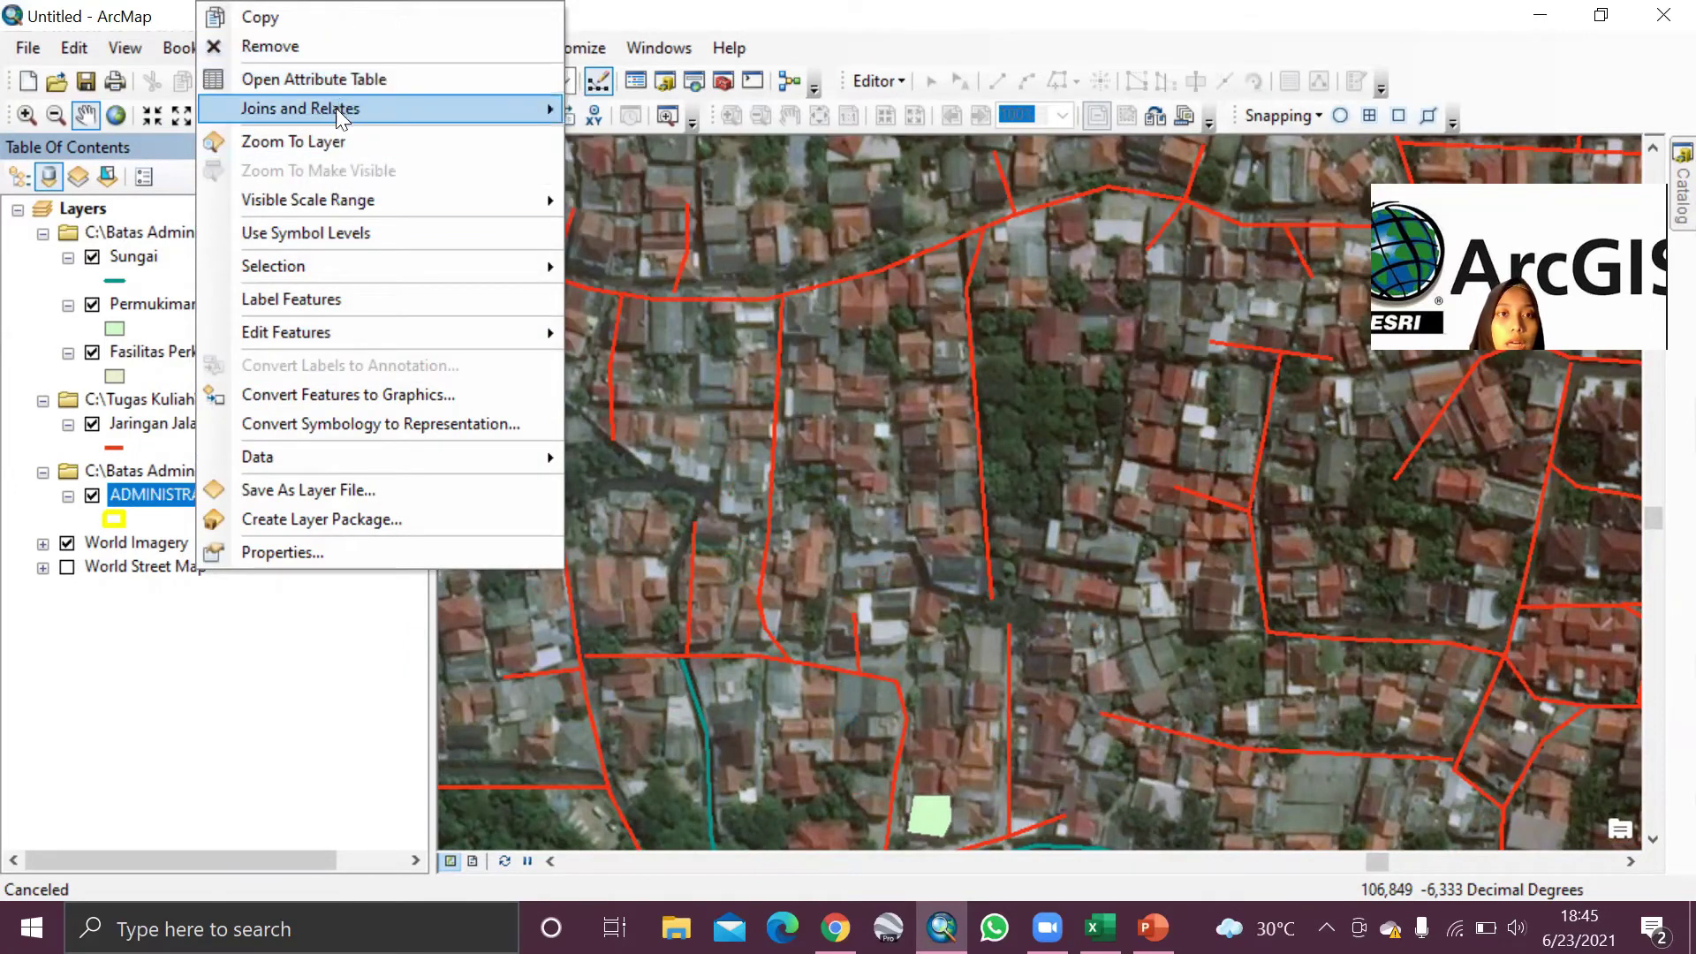
click(336, 143)
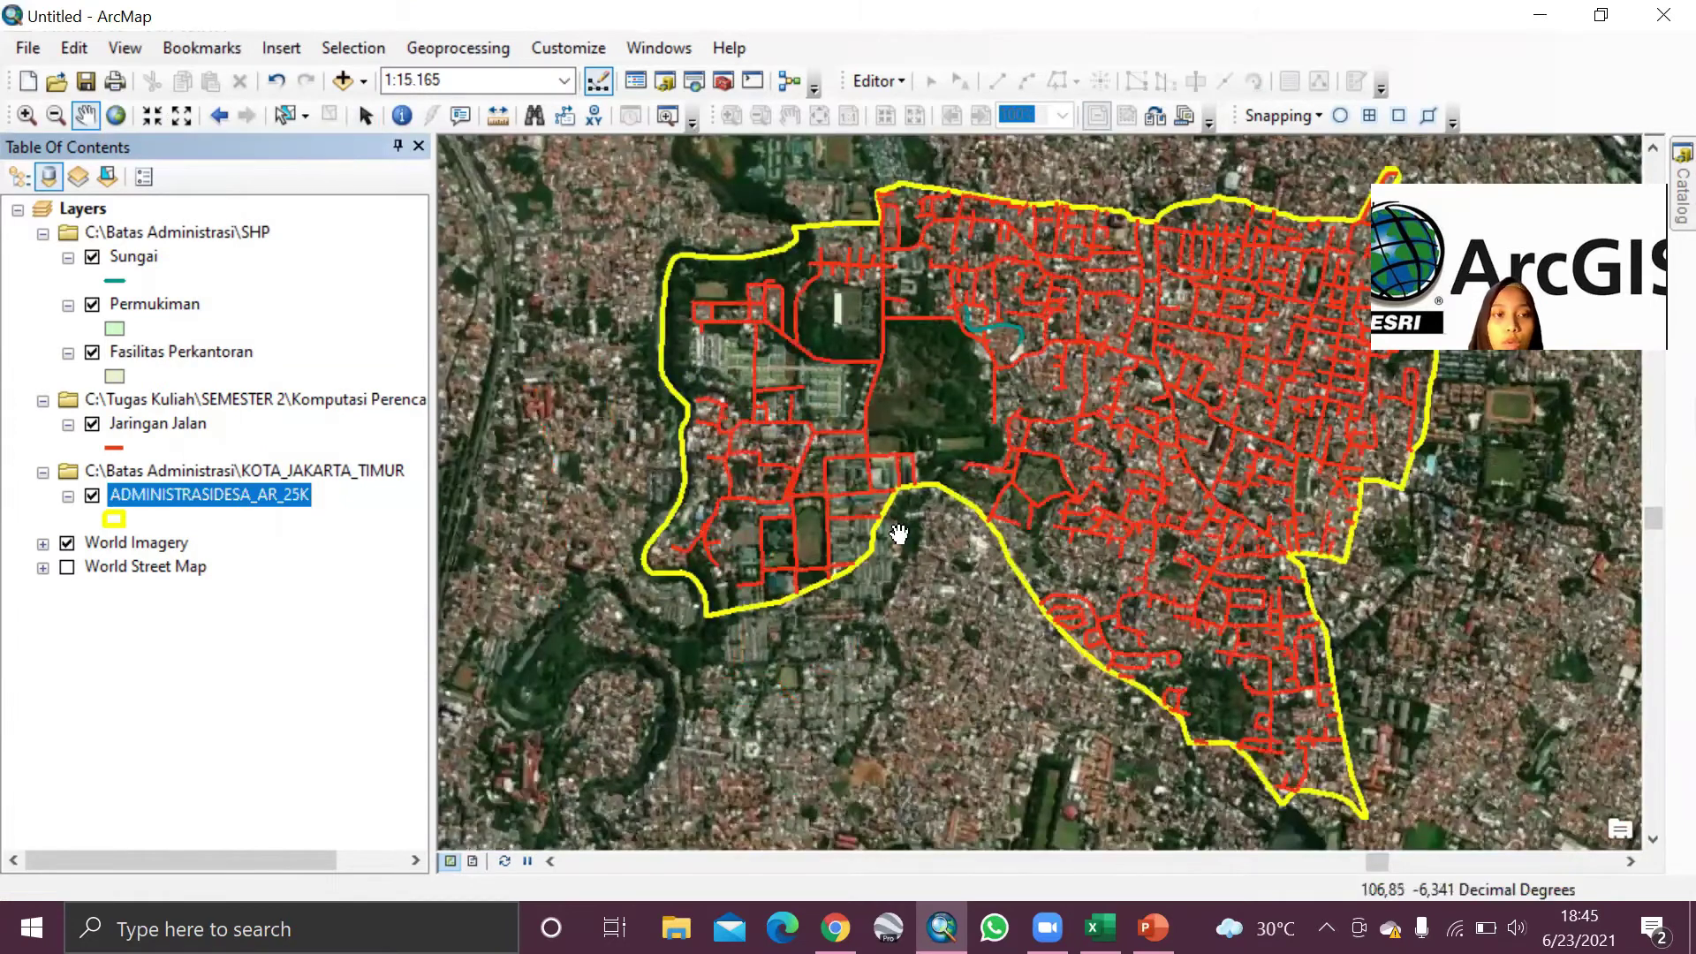
click(308, 495)
Step: Remove the Sungai layer from the map
right_click(135, 257)
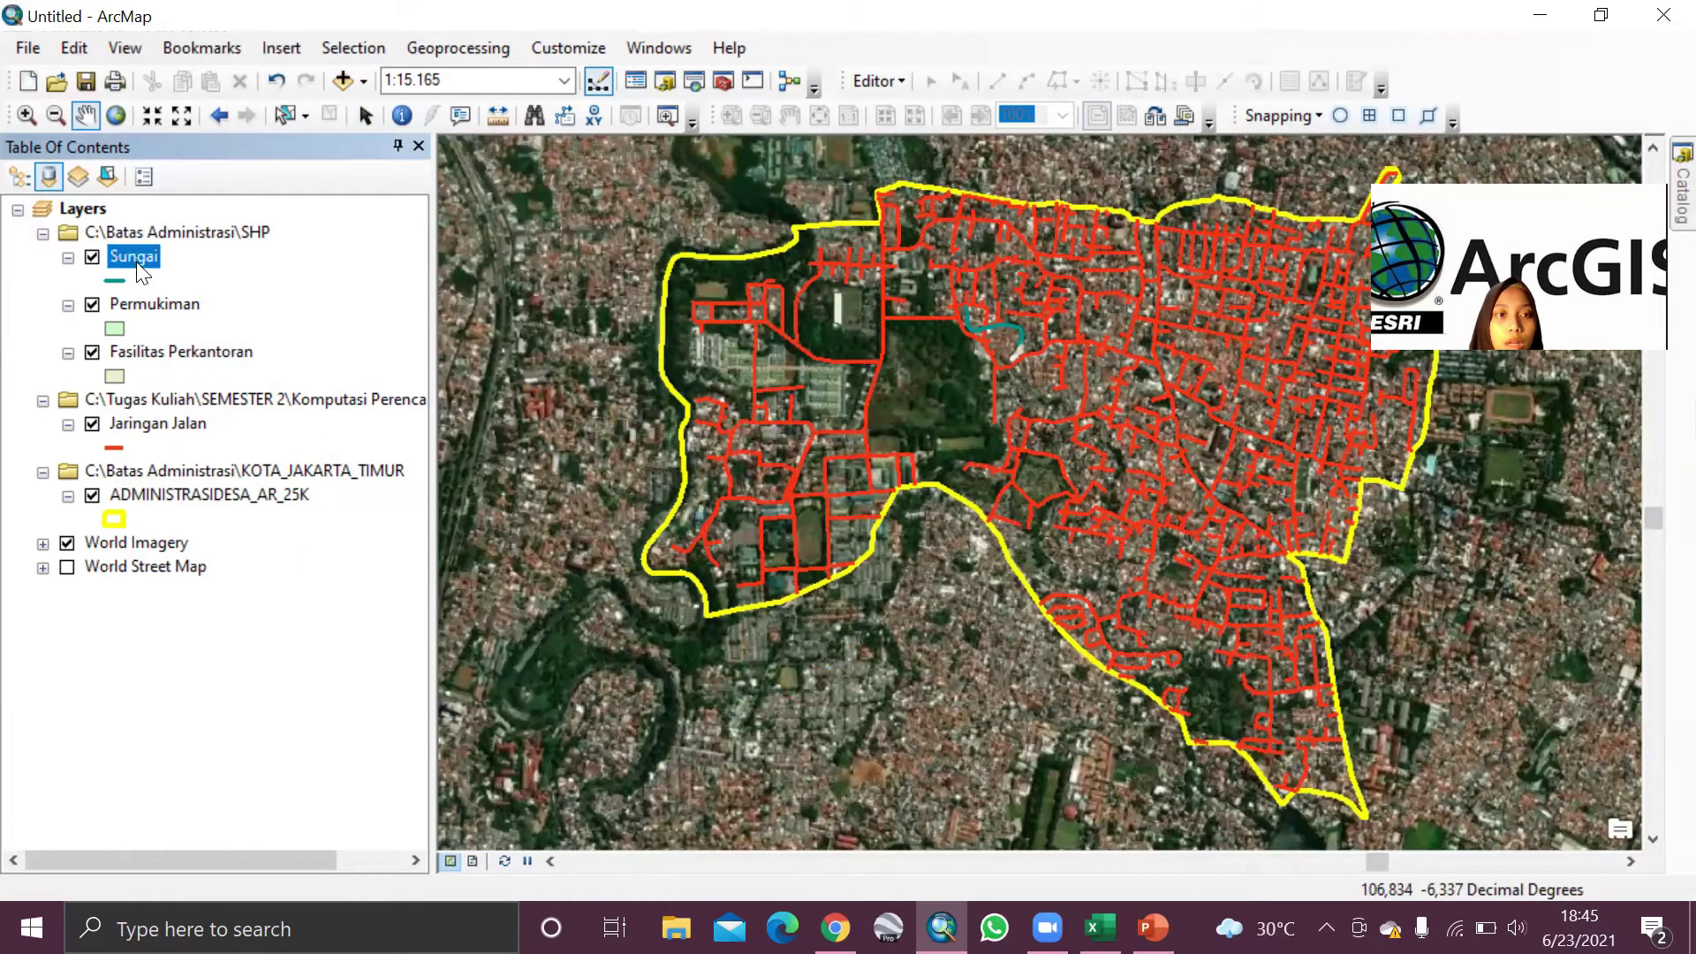
click(101, 664)
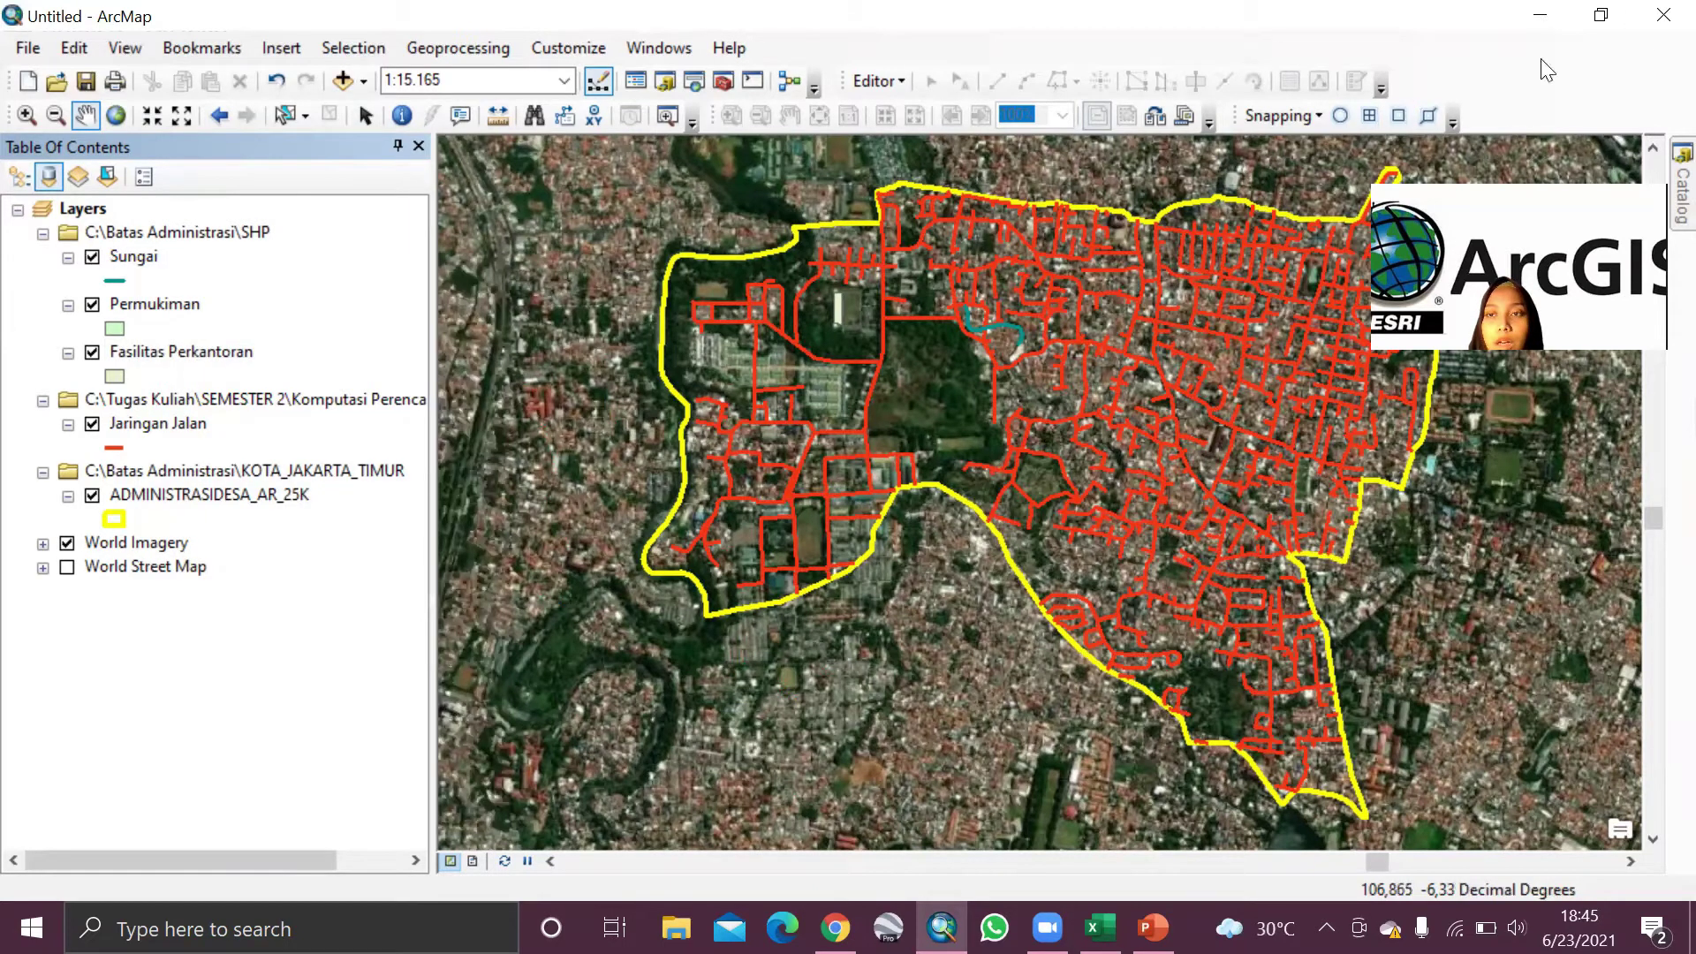
right_click(119, 256)
click(265, 295)
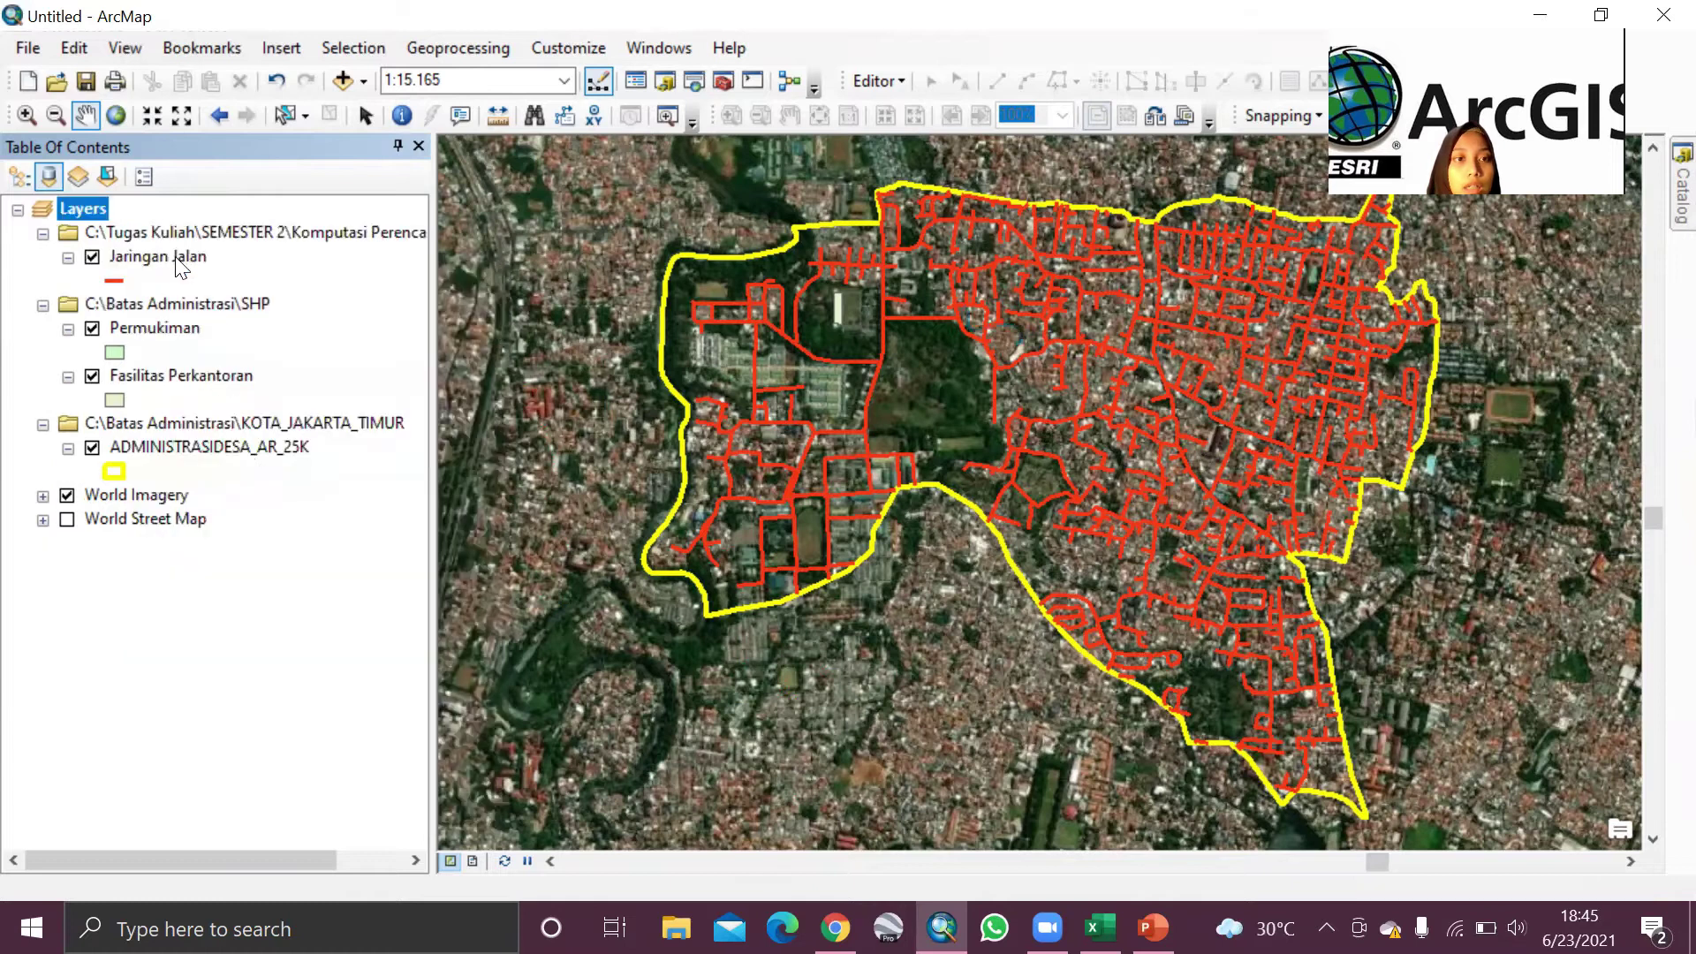
click(181, 265)
click(244, 634)
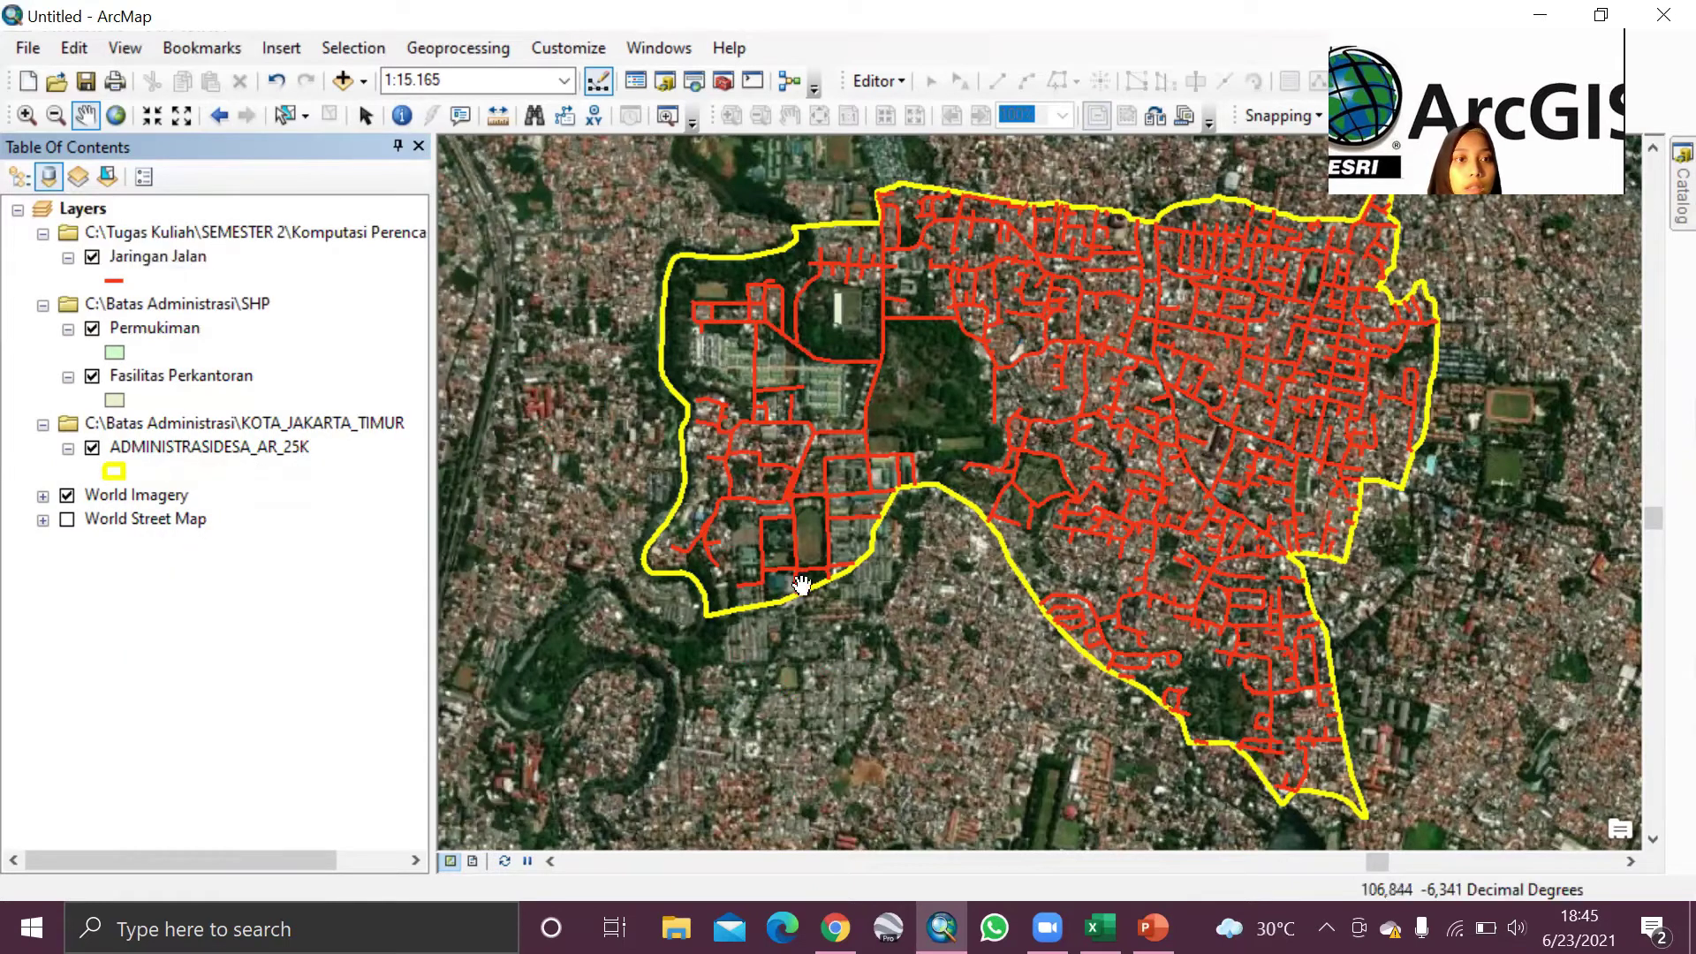
click(181, 381)
click(316, 627)
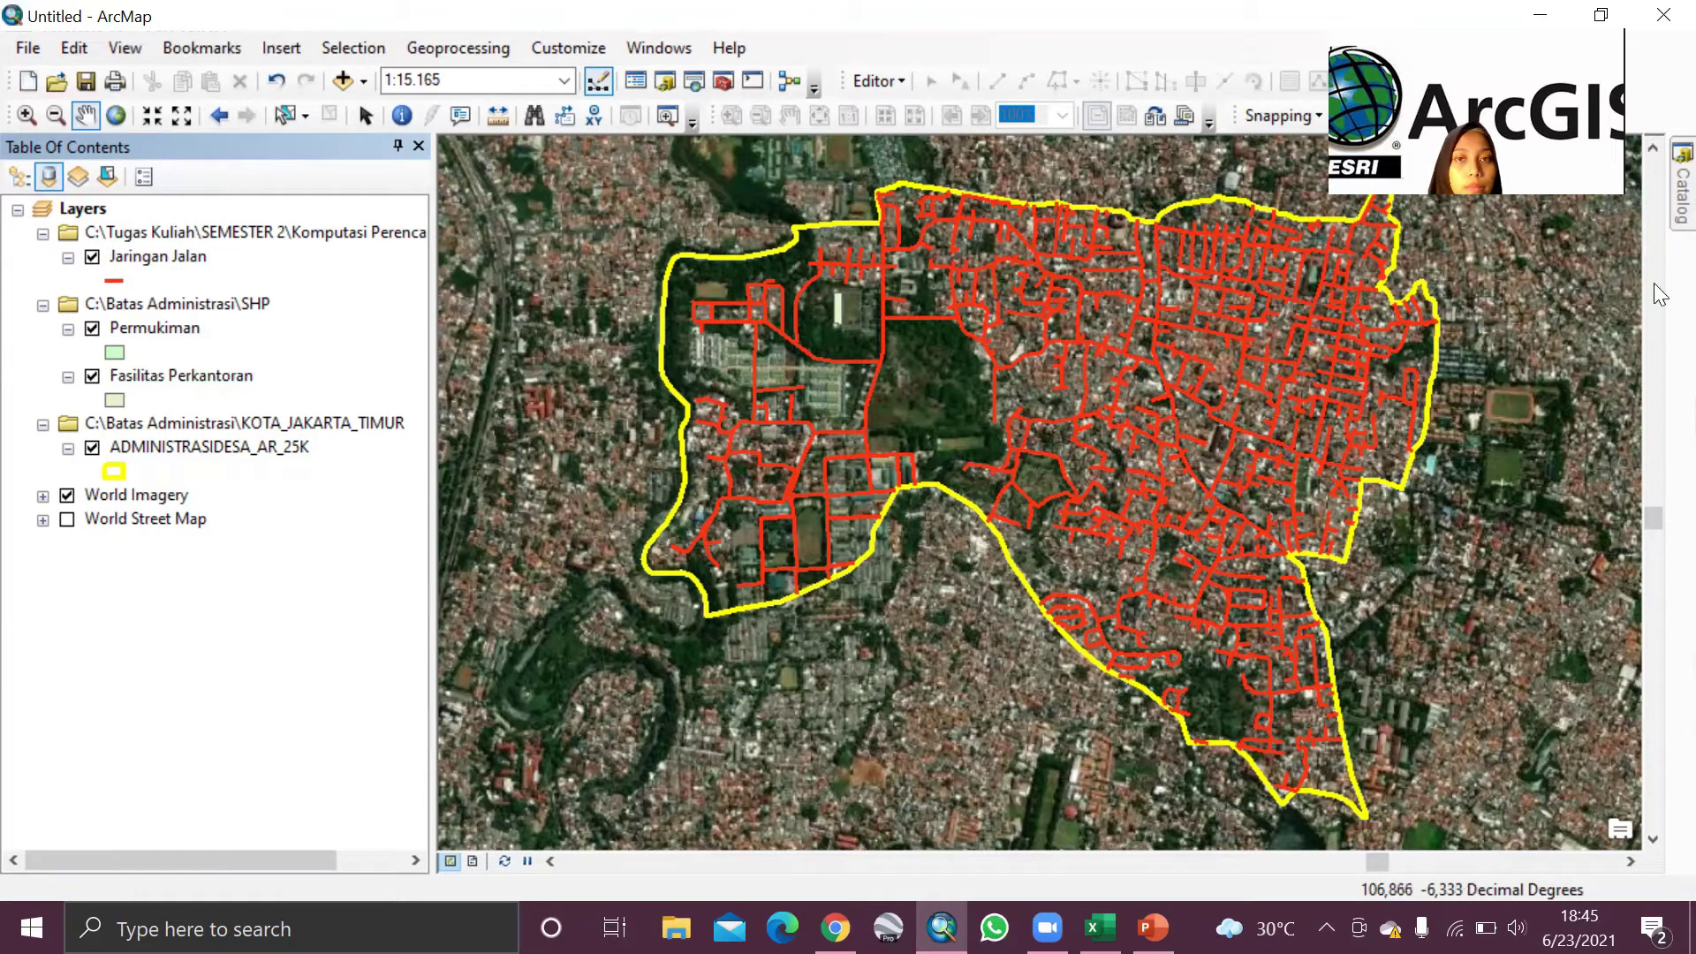
Step: Add Fasilitas Kesehatan.shp from the connected Komputasi Perencanaan\Kalisari folder to the map layers
click(1682, 186)
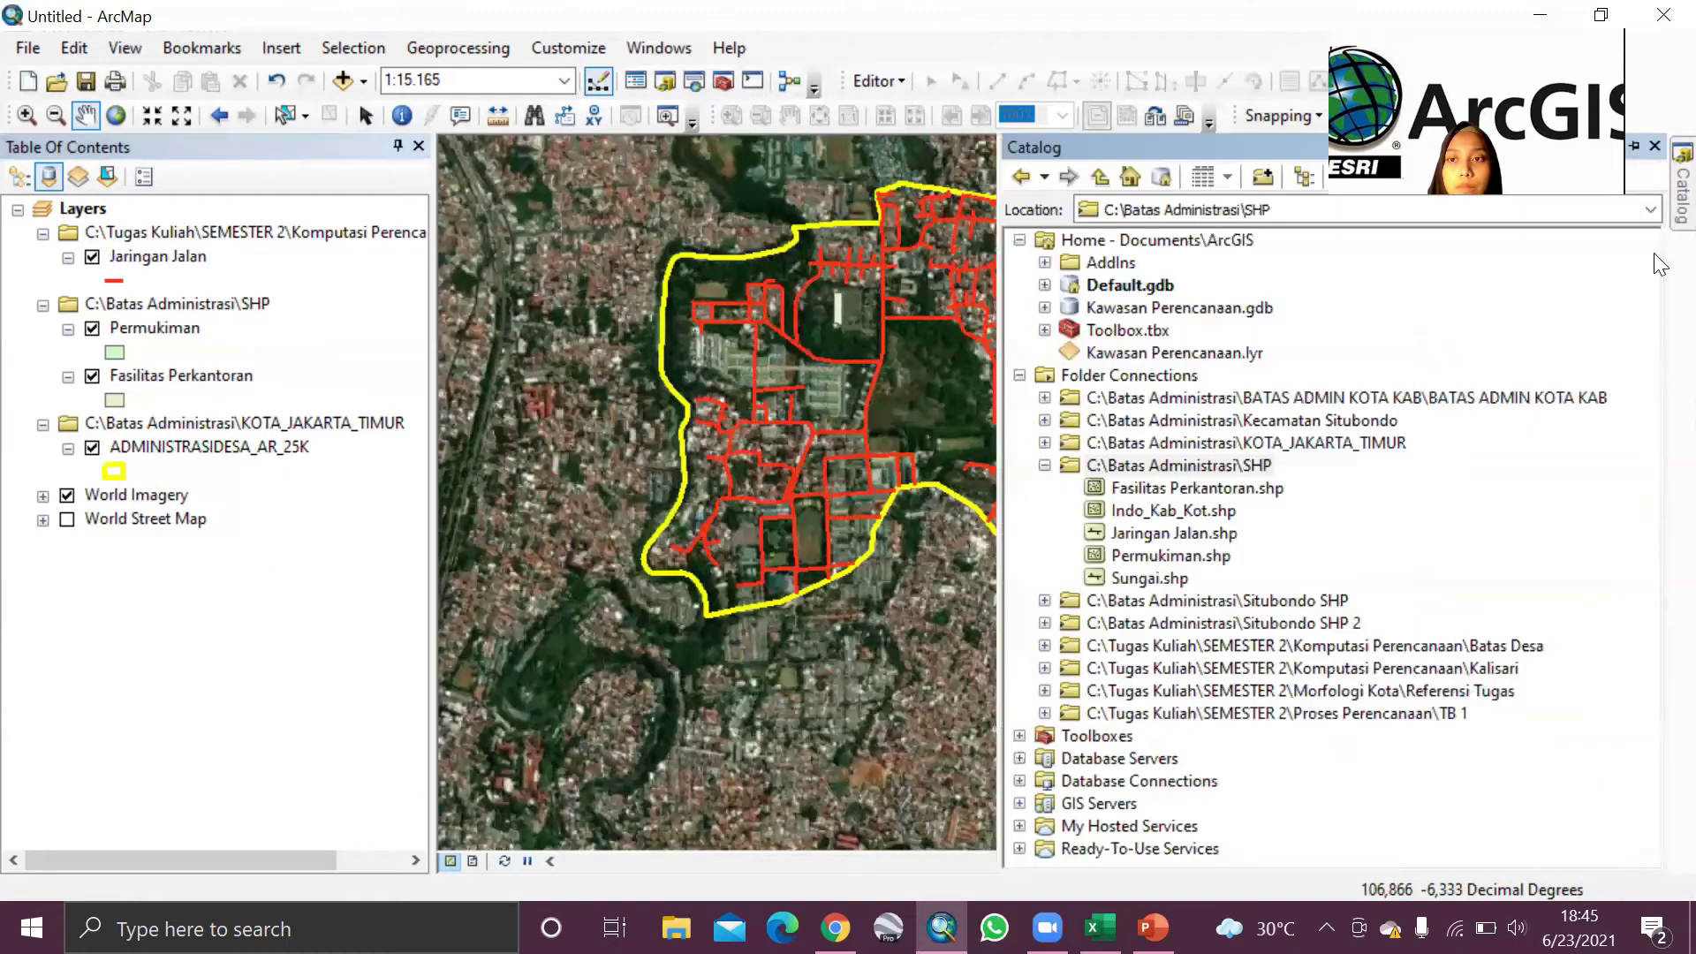
click(1045, 467)
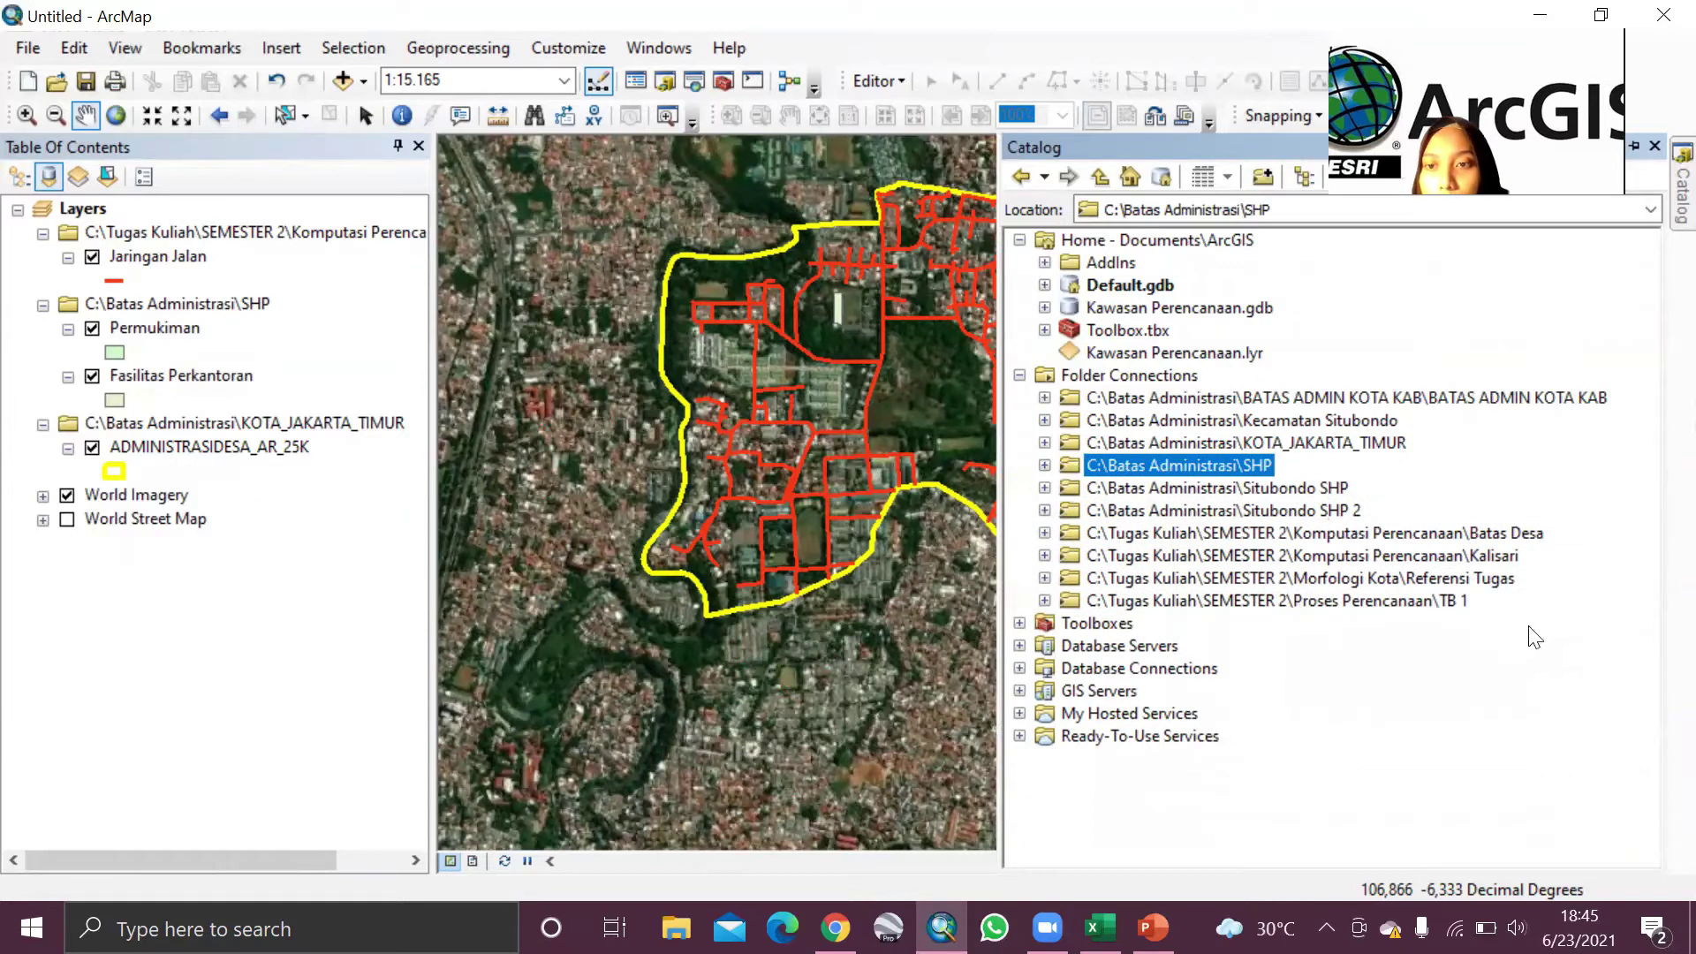
click(1044, 557)
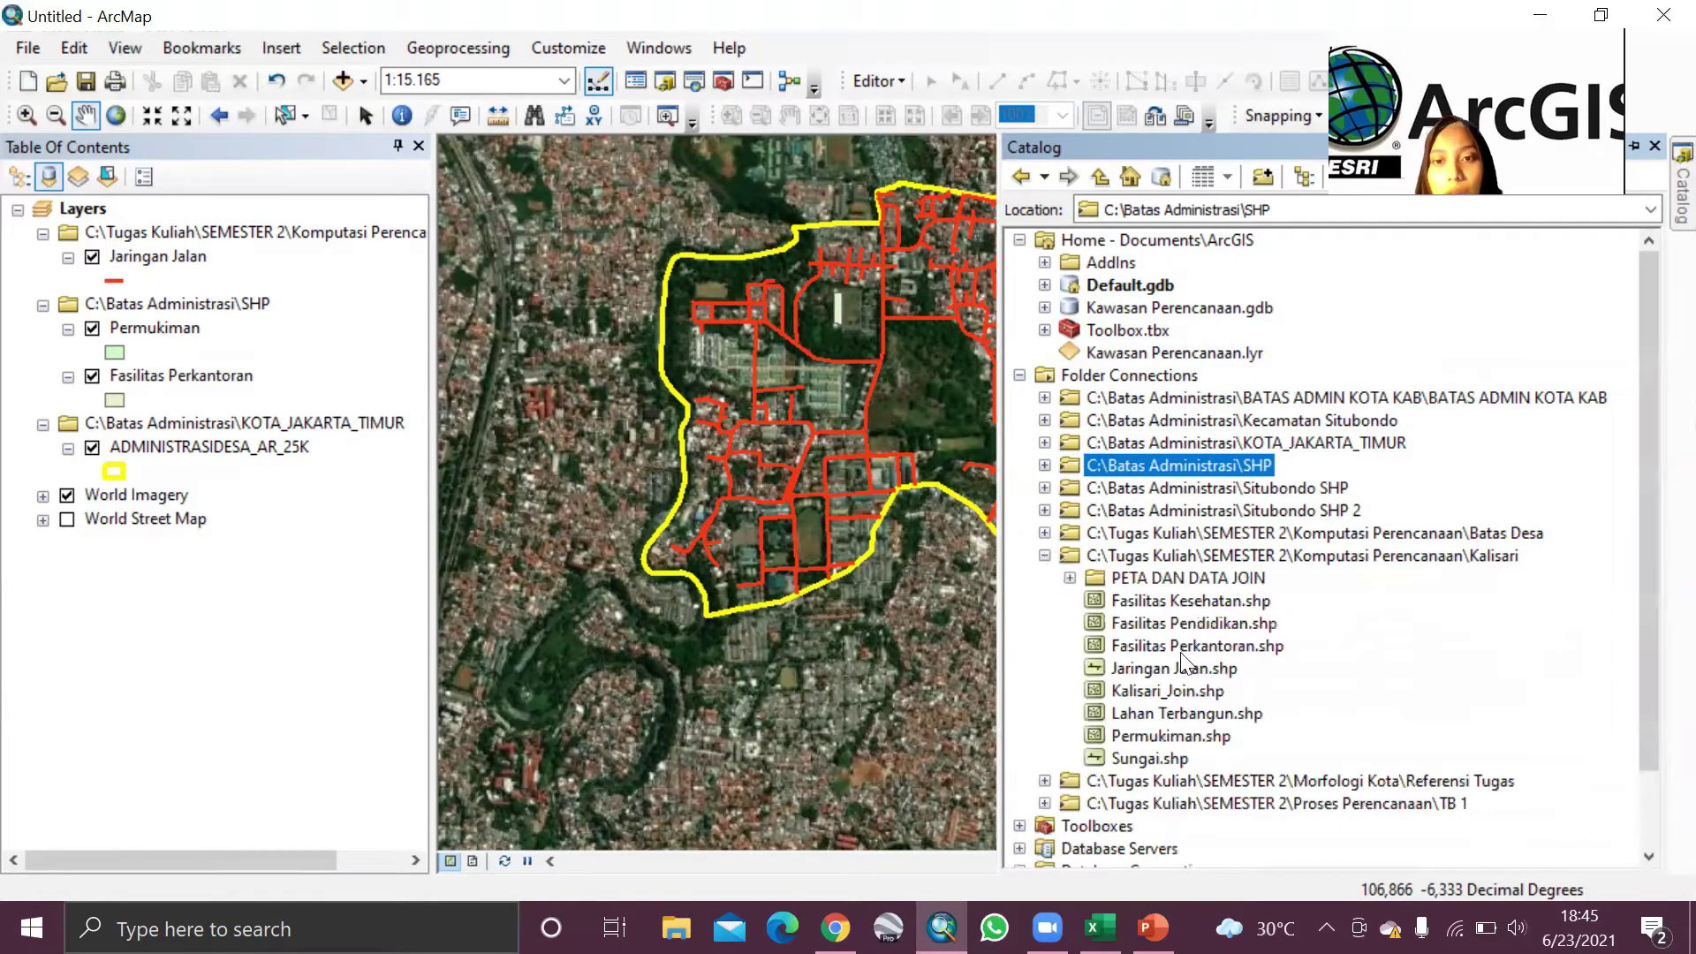
drag(1170, 608, 152, 298)
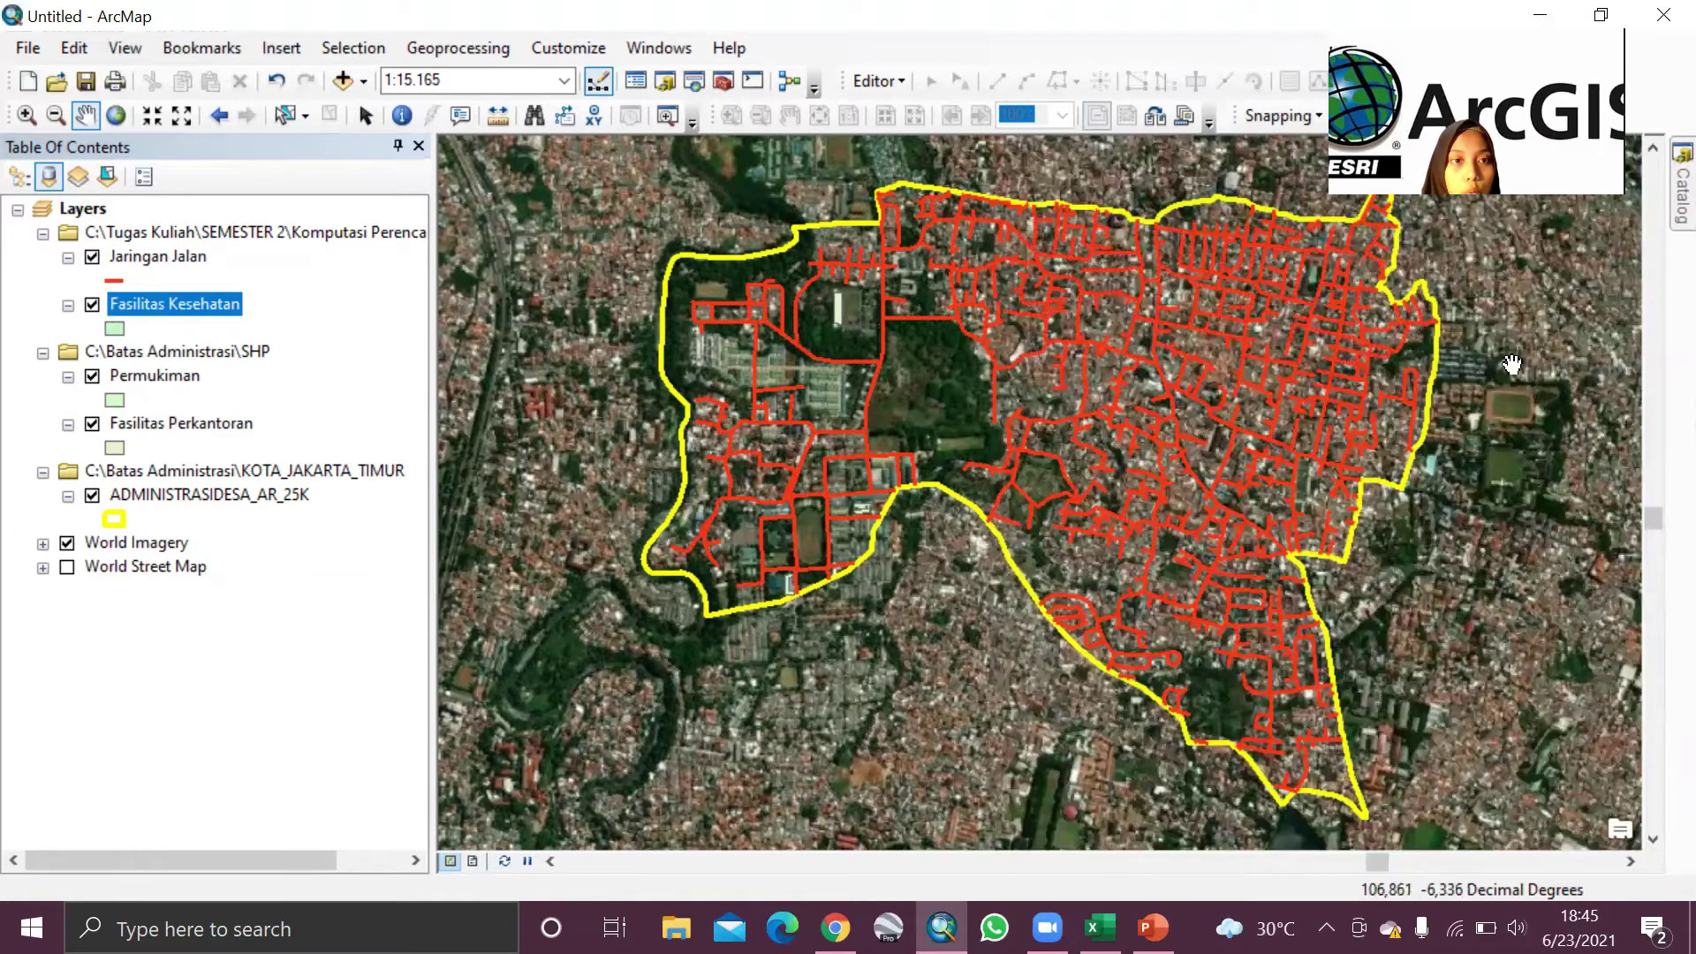
Step: Add Fasilitas Pendidikan.shp, Fasilitas Perkantoran.shp and Permukiman.shp from the Kalisari folder to the map layers
mouse_move(1658, 216)
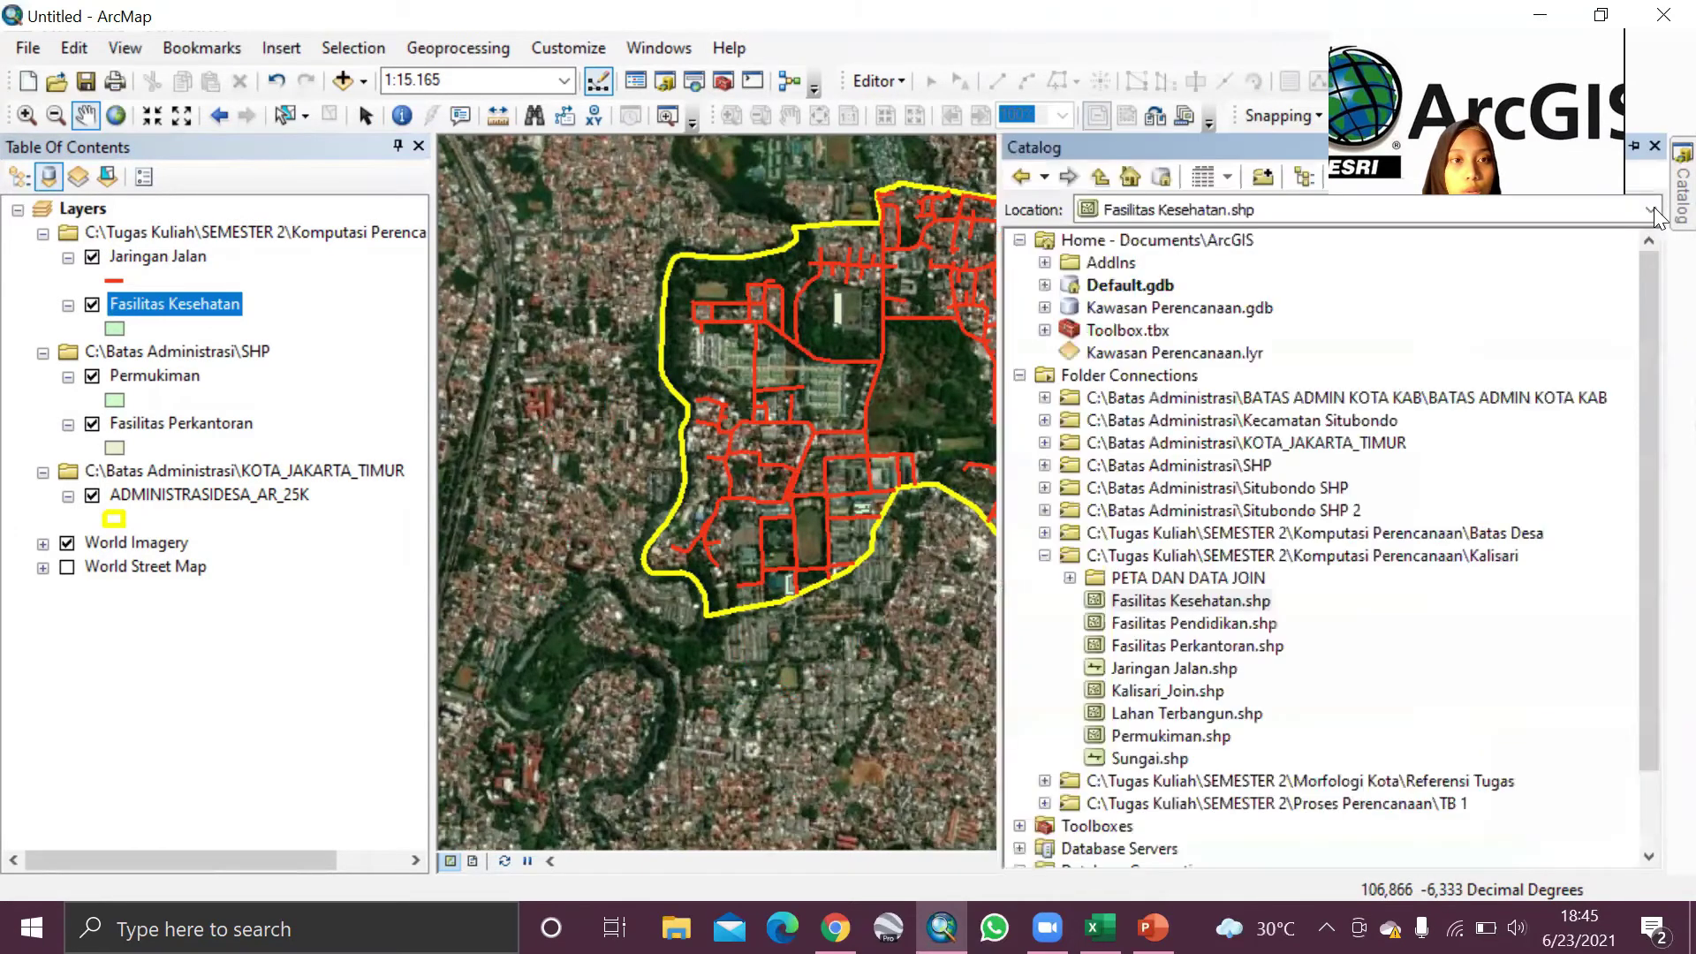
drag(1098, 632, 176, 335)
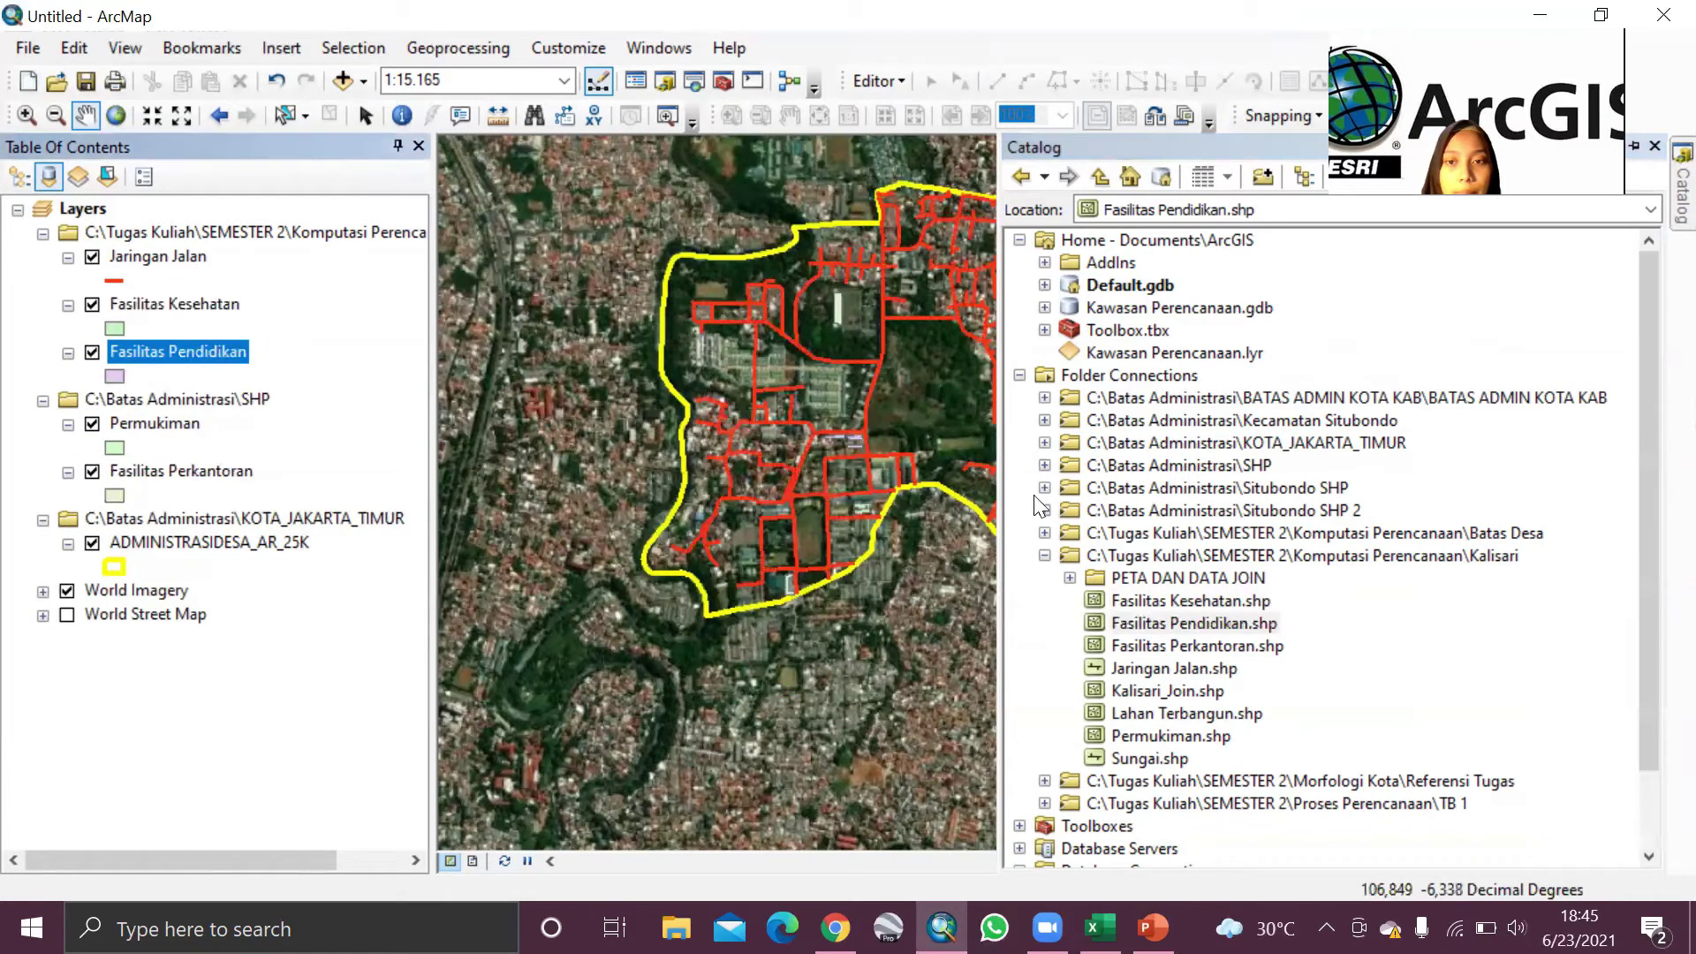
drag(1115, 652, 274, 394)
mouse_move(1679, 212)
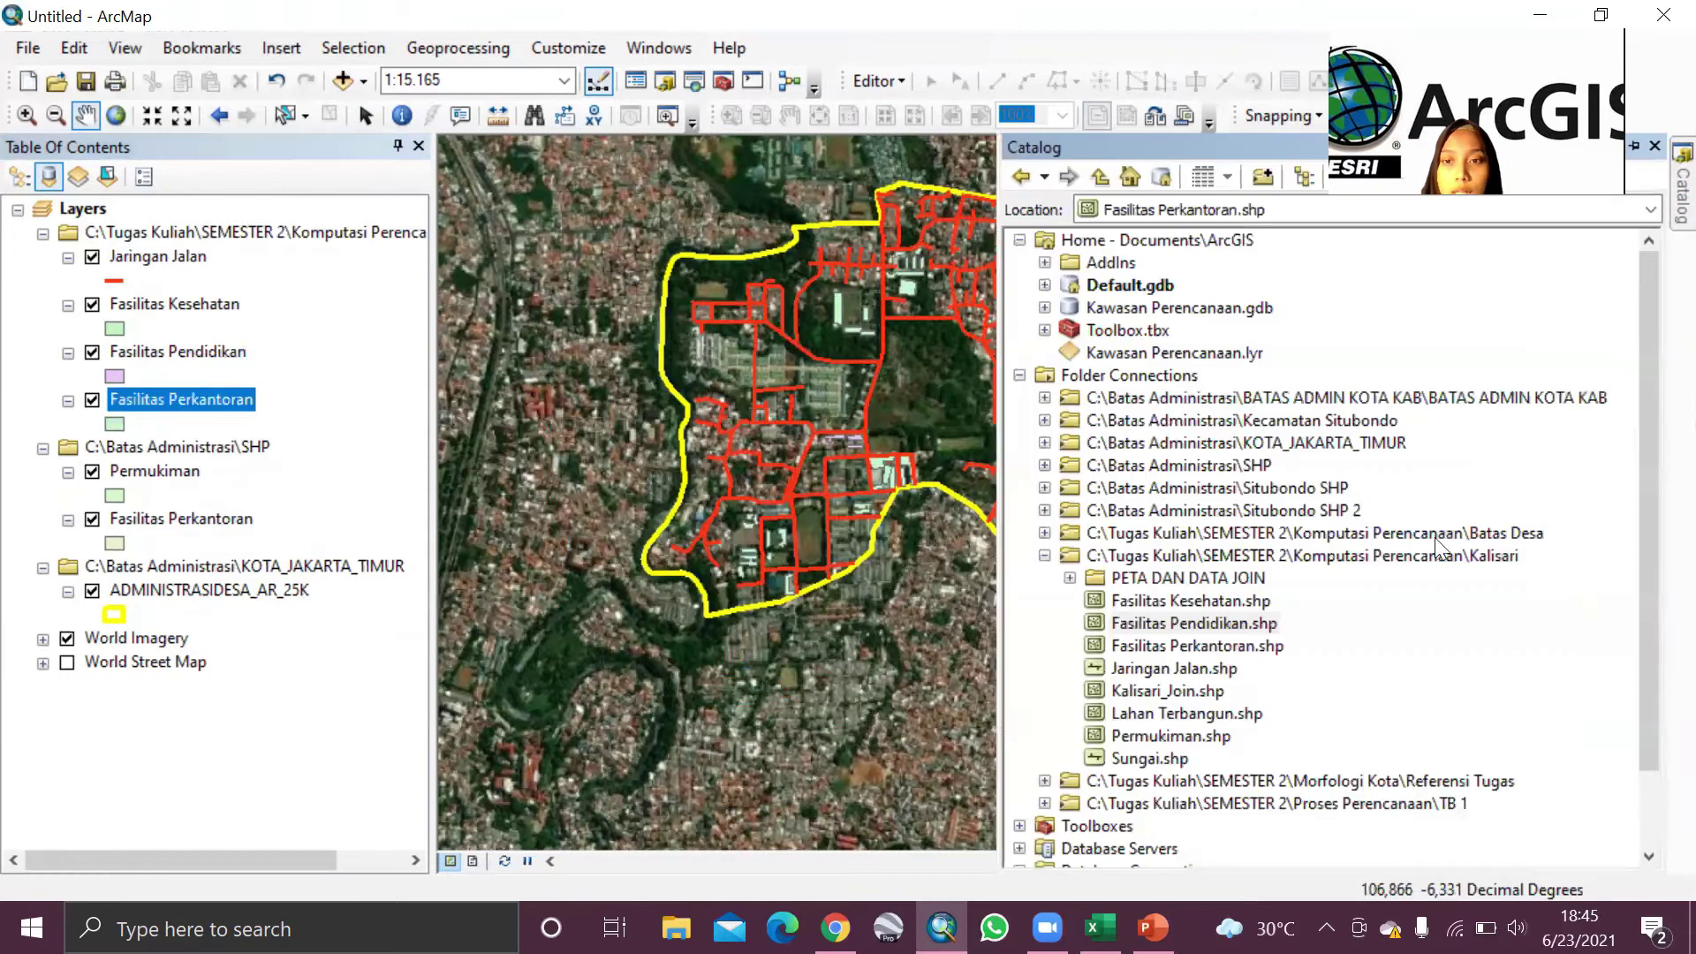
drag(1175, 742, 305, 419)
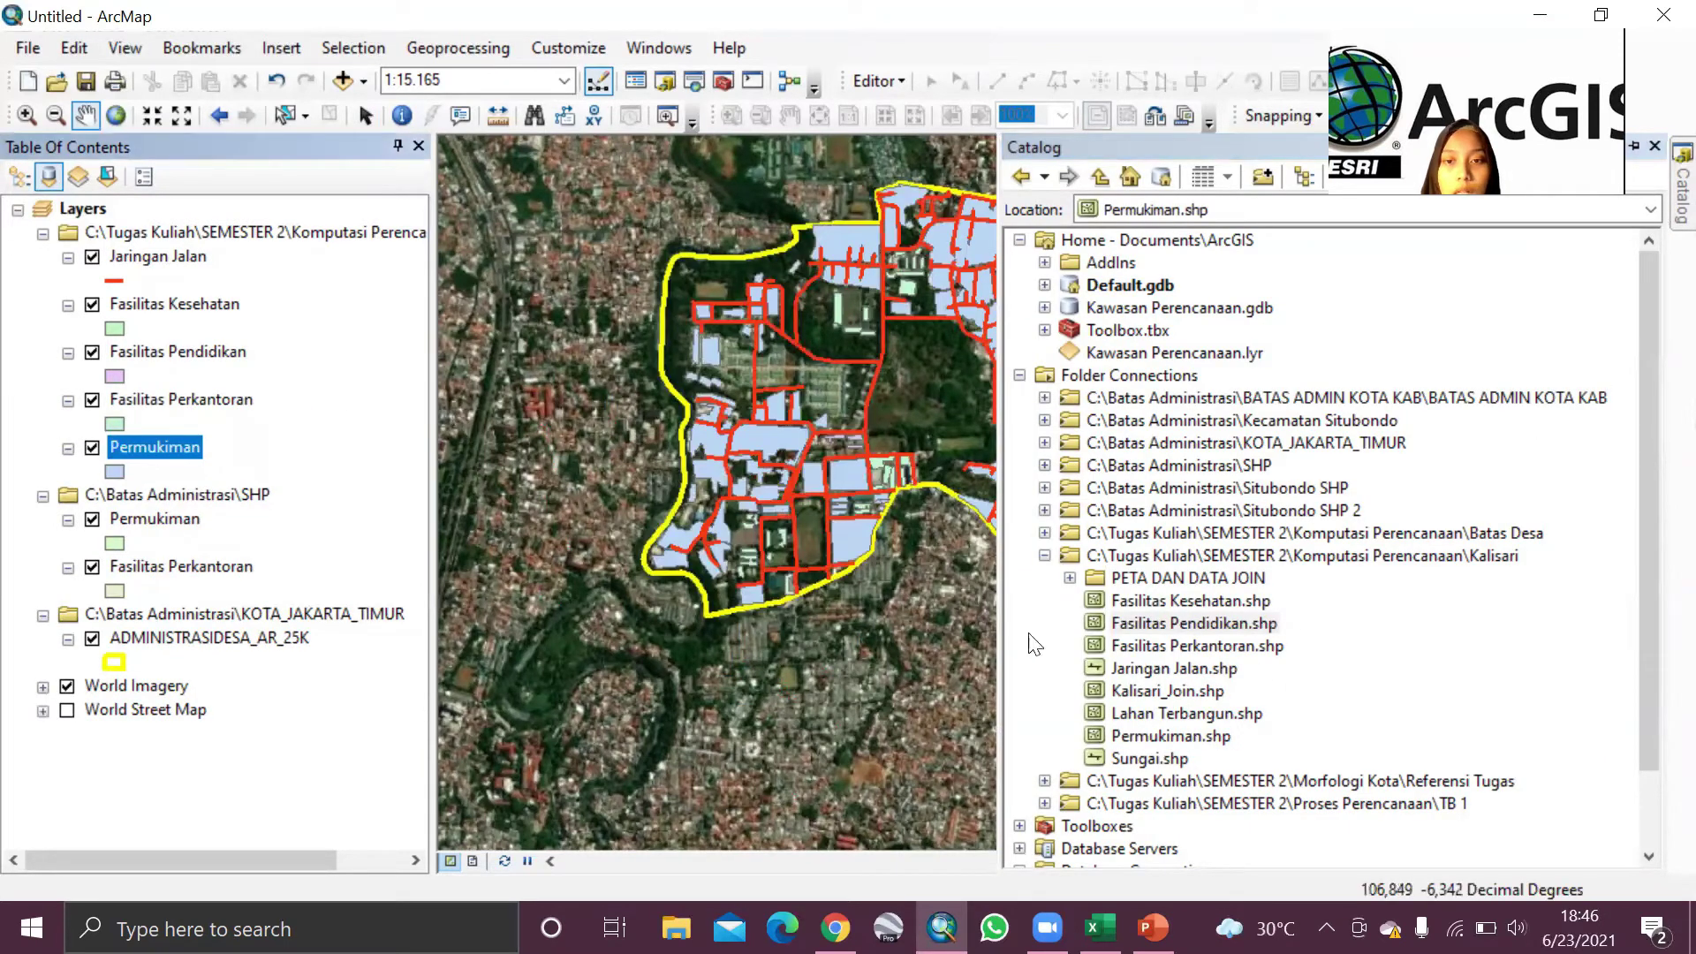
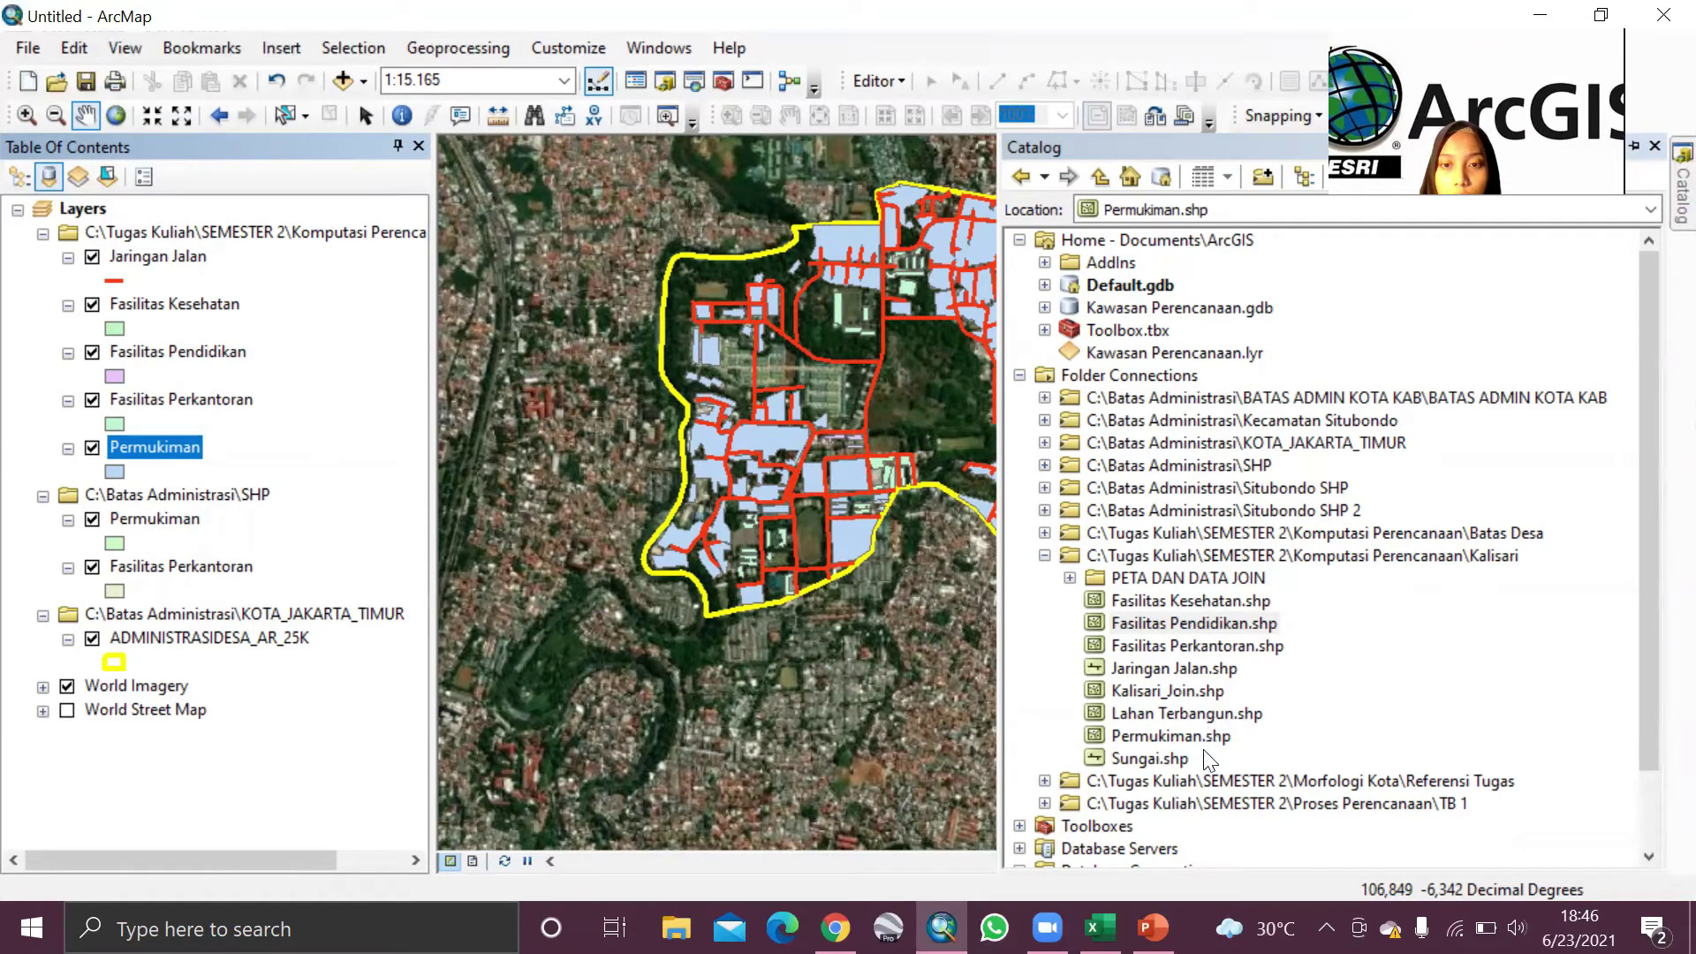
Step: Add Sungai.shp from the Kalisari folder to the map and remove the Permukiman and Fasilitas Perkantoran layers sourced from C:\Batas Administrasi\SHP
drag(1163, 765, 72, 500)
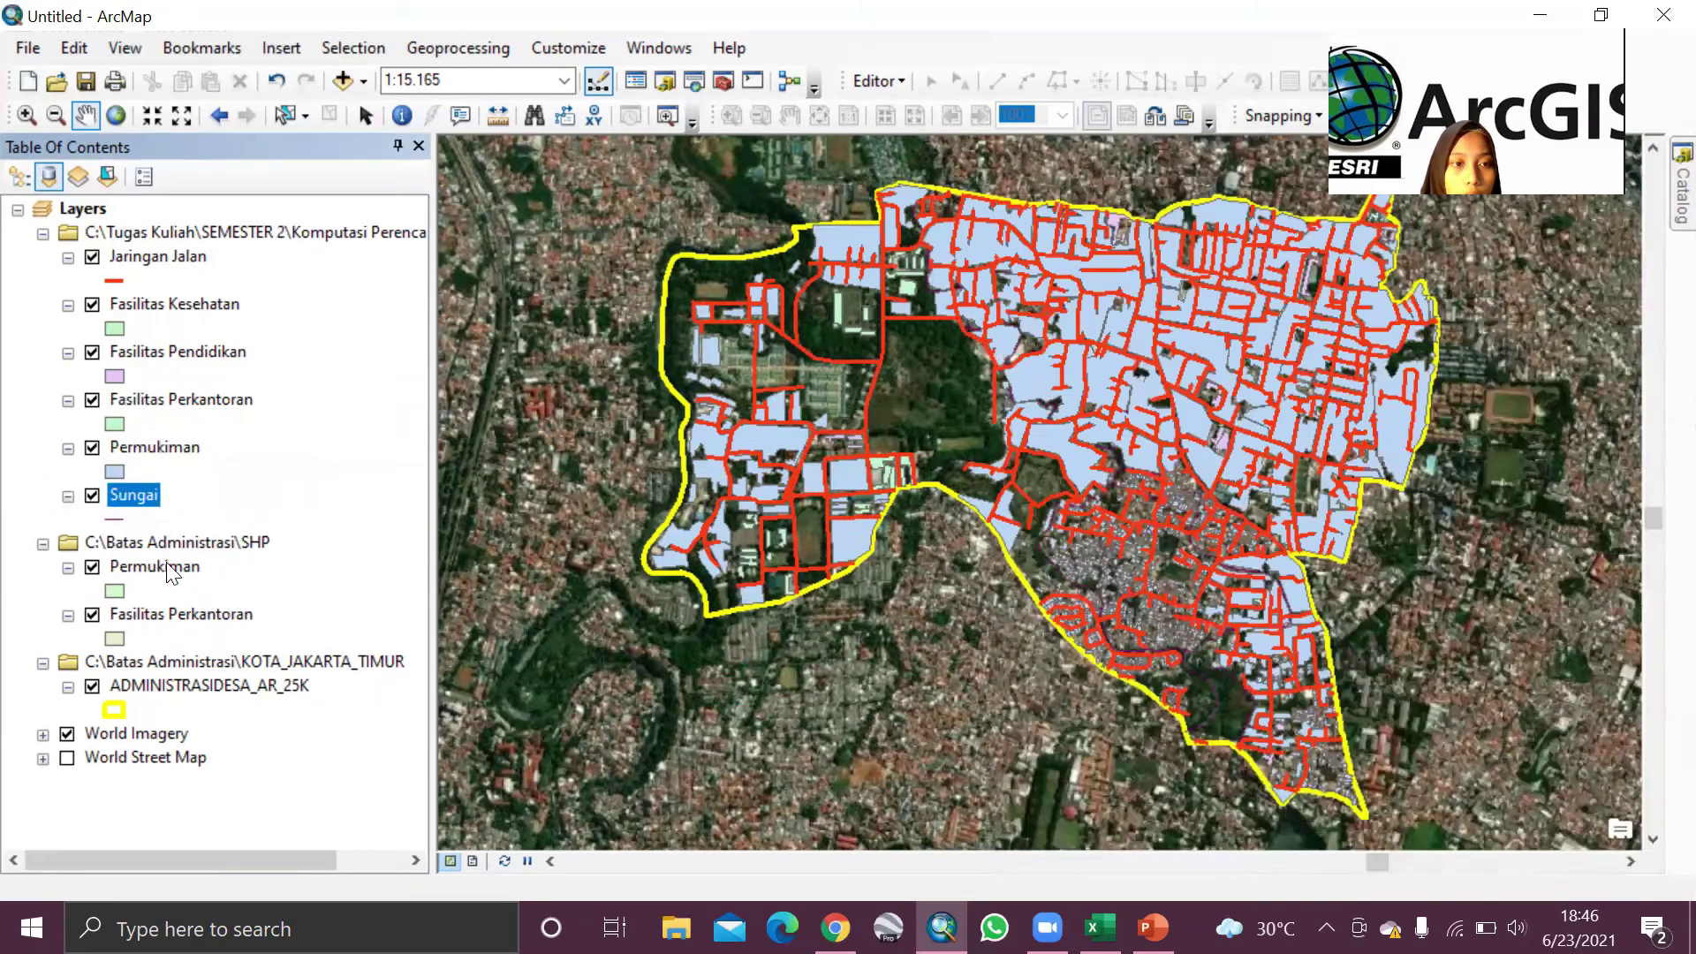
right_click(168, 570)
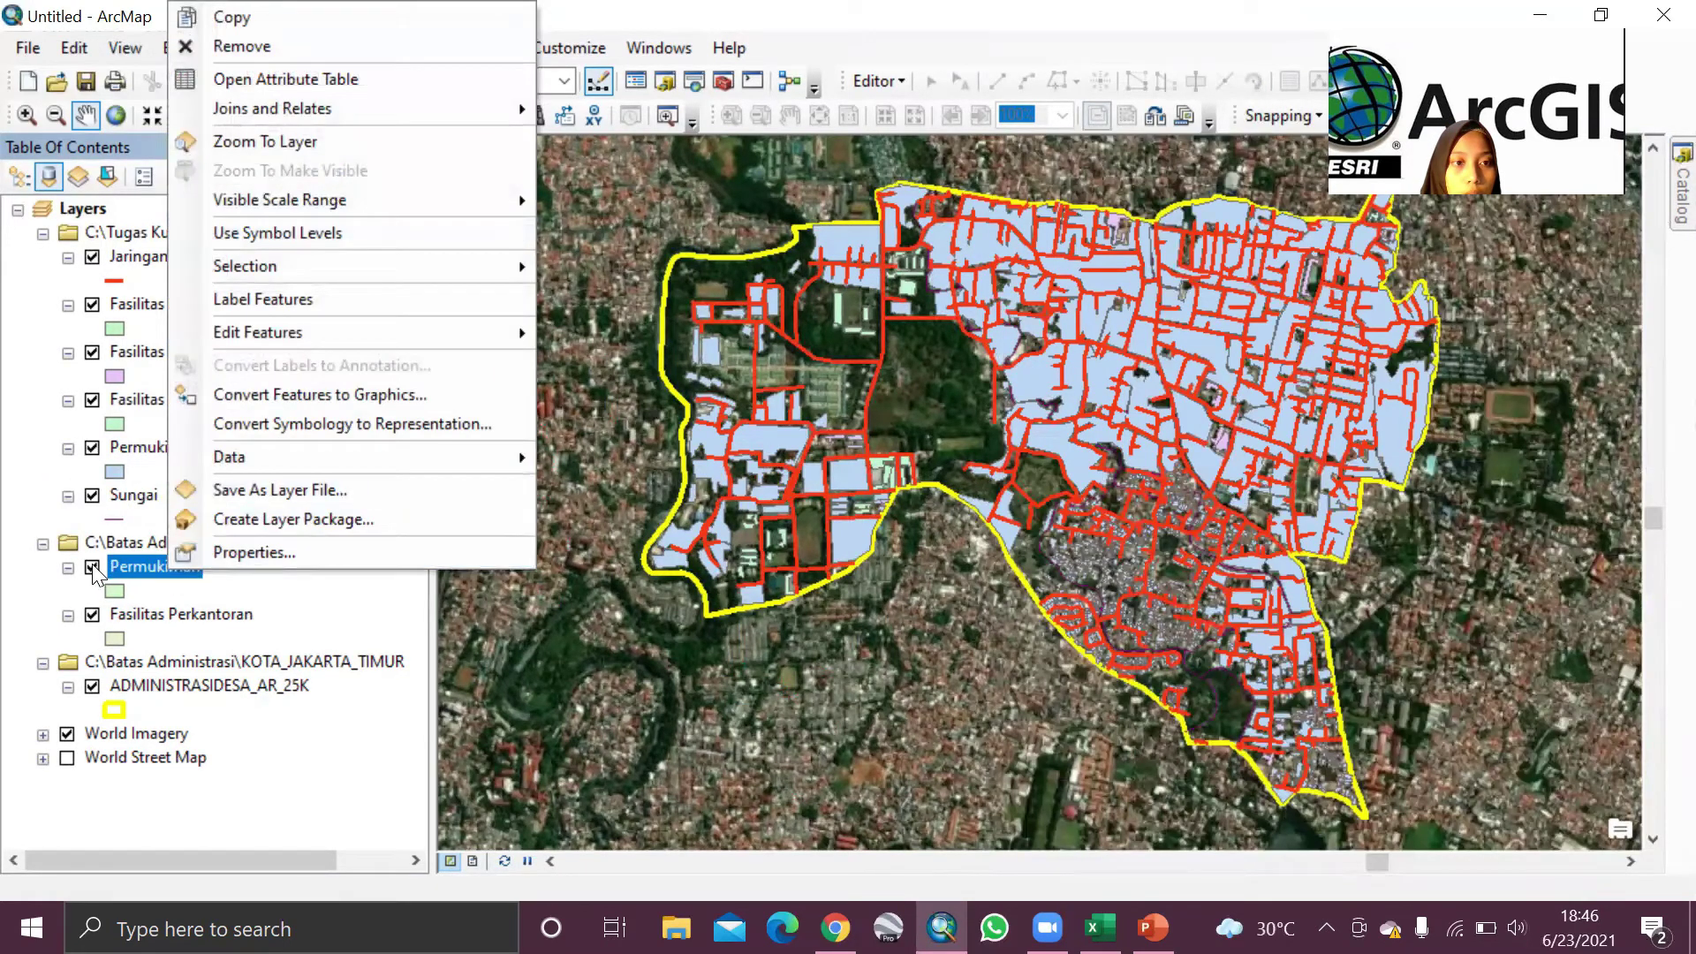
click(143, 563)
right_click(143, 563)
click(221, 46)
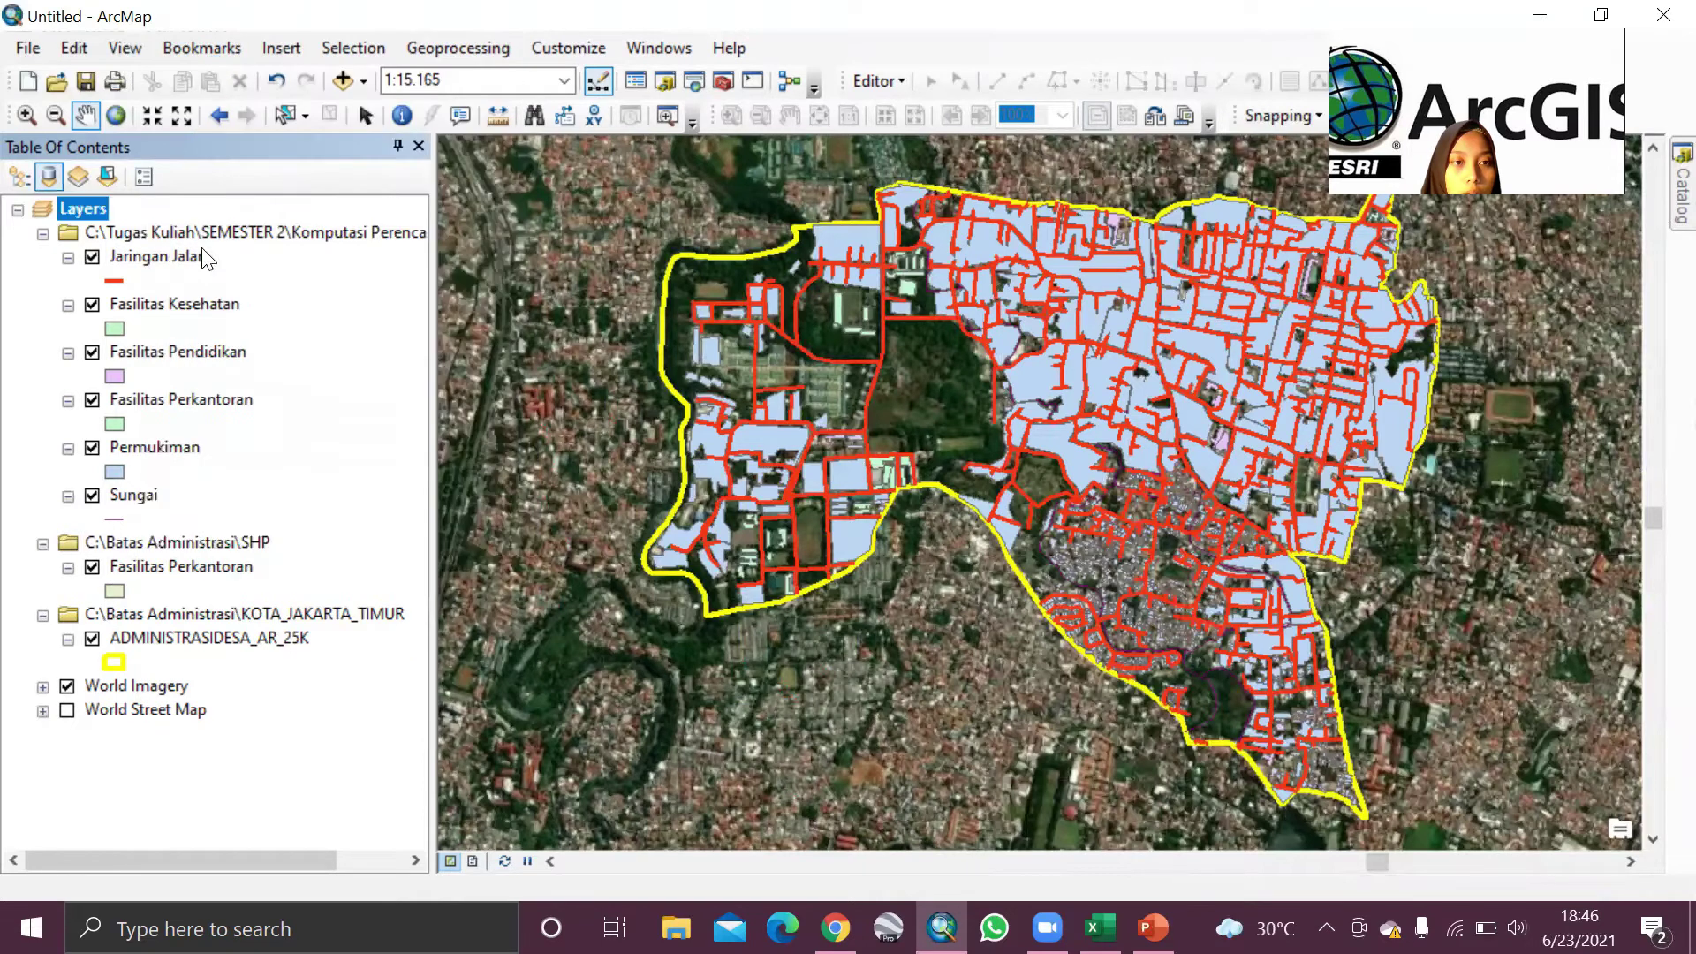
right_click(202, 567)
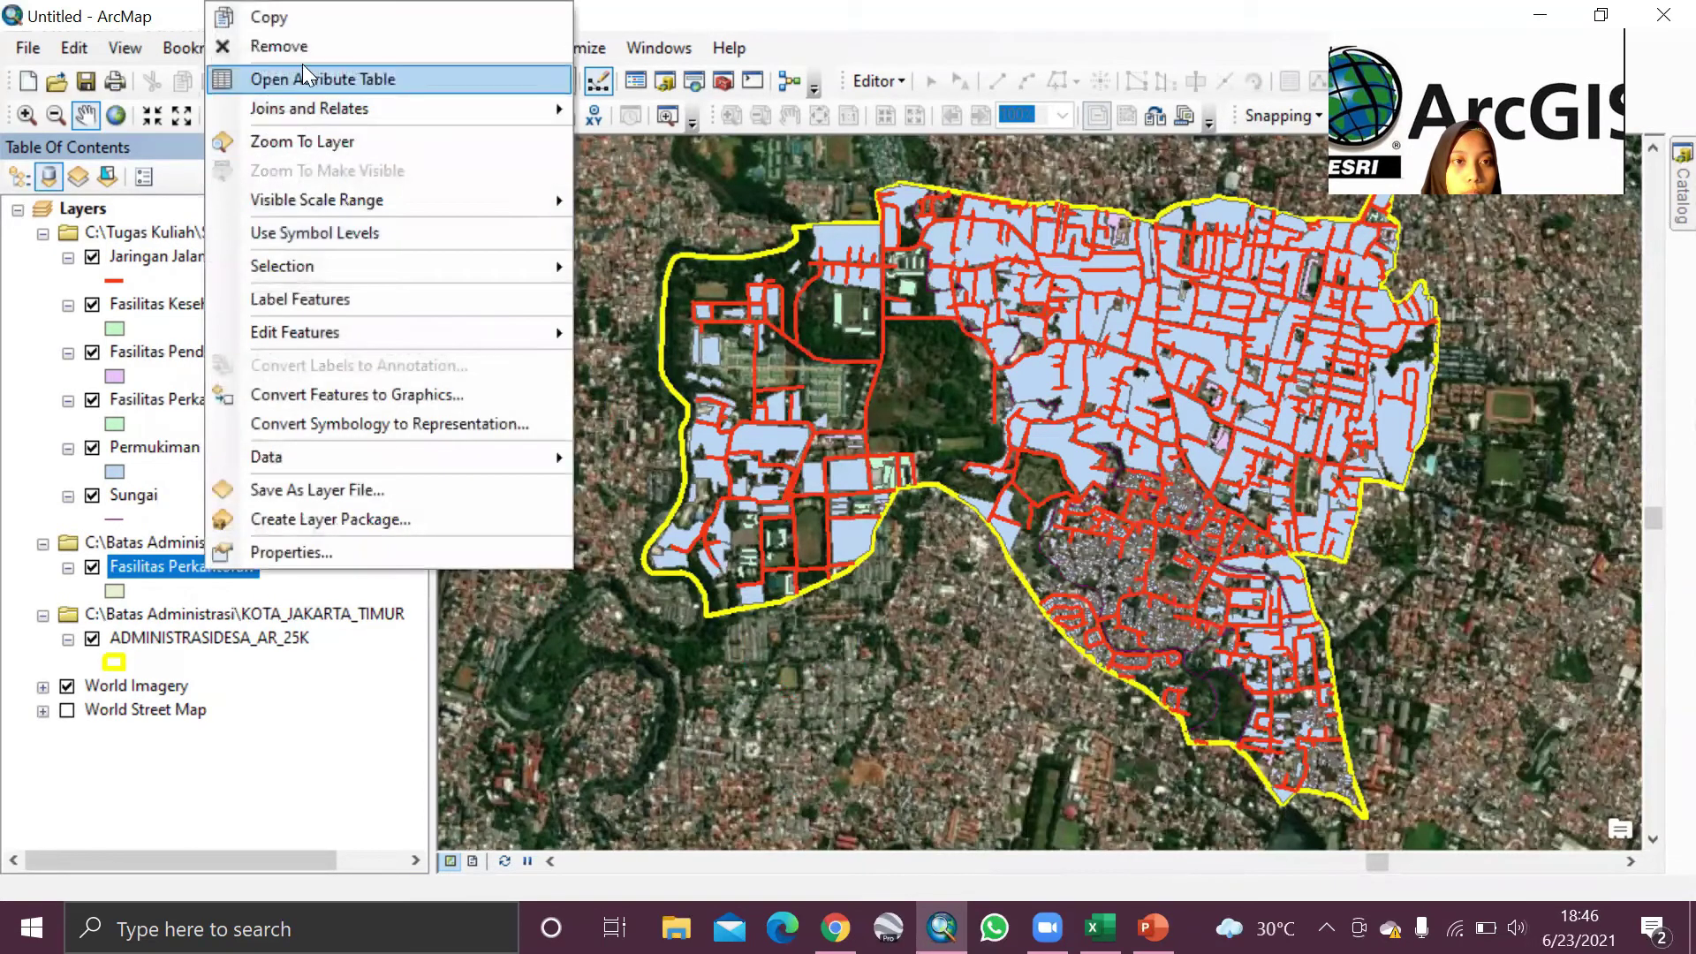
click(279, 46)
click(251, 671)
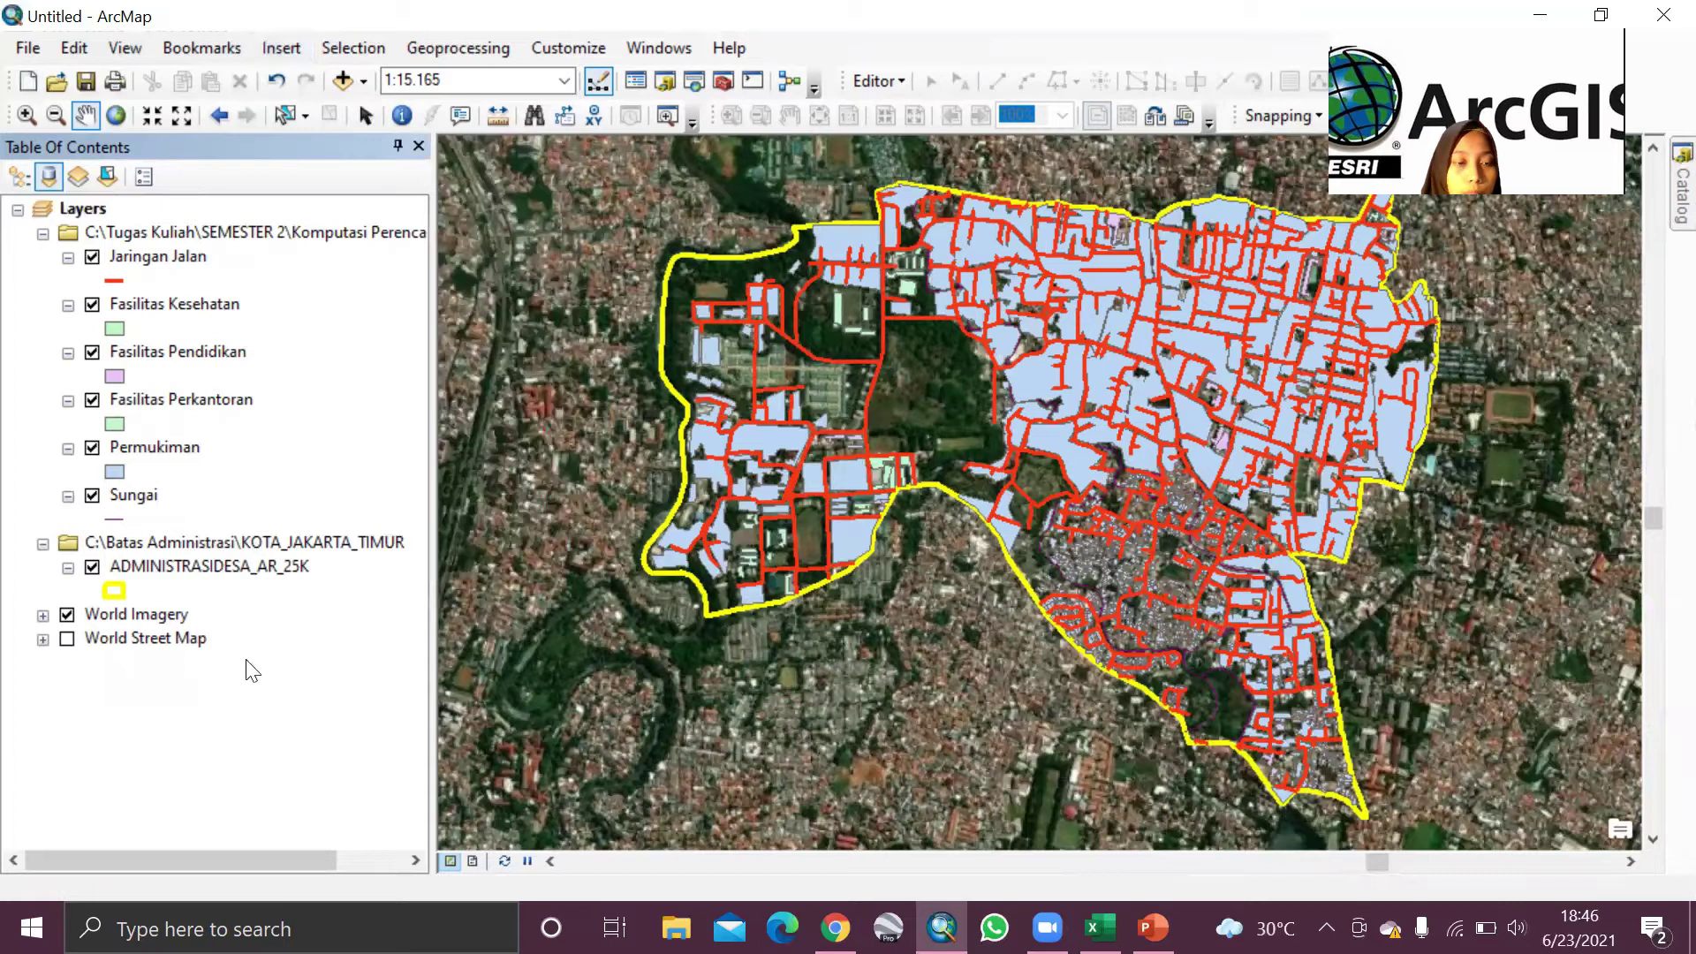
Step: Symbolize the Permukiman layer with the Rose fill and set its outline to No Color
click(1624, 857)
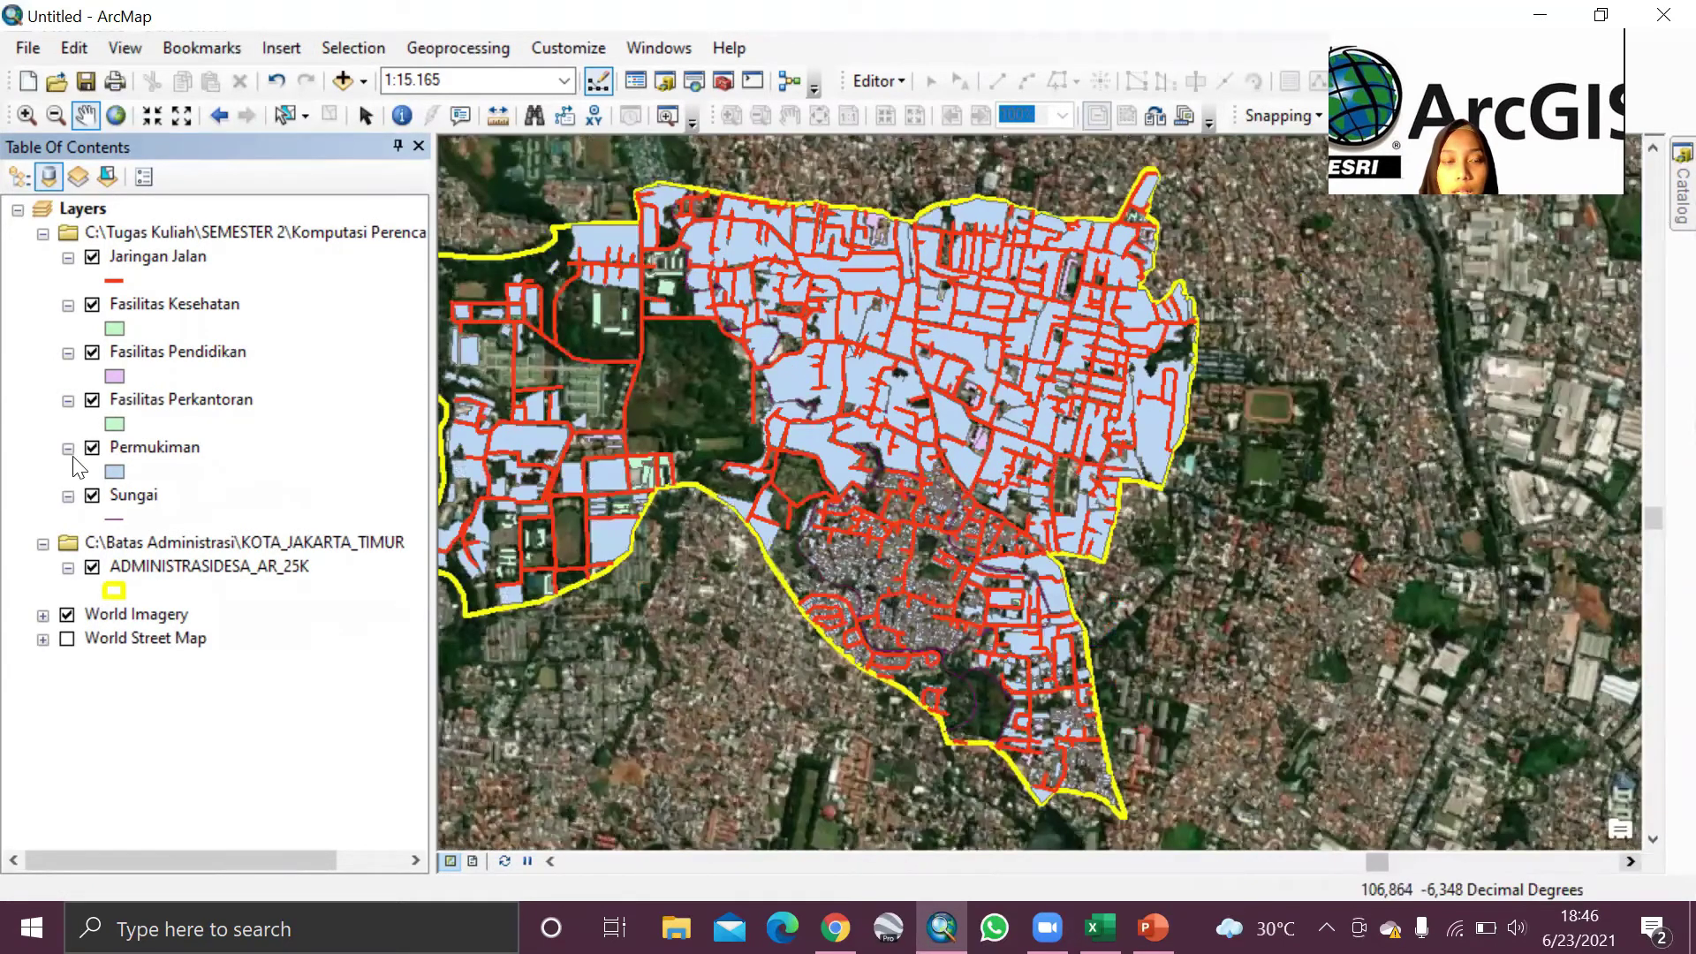
click(116, 473)
scroll(601, 496, down, 6)
scroll(711, 530, up, 5)
scroll(722, 480, up, 2)
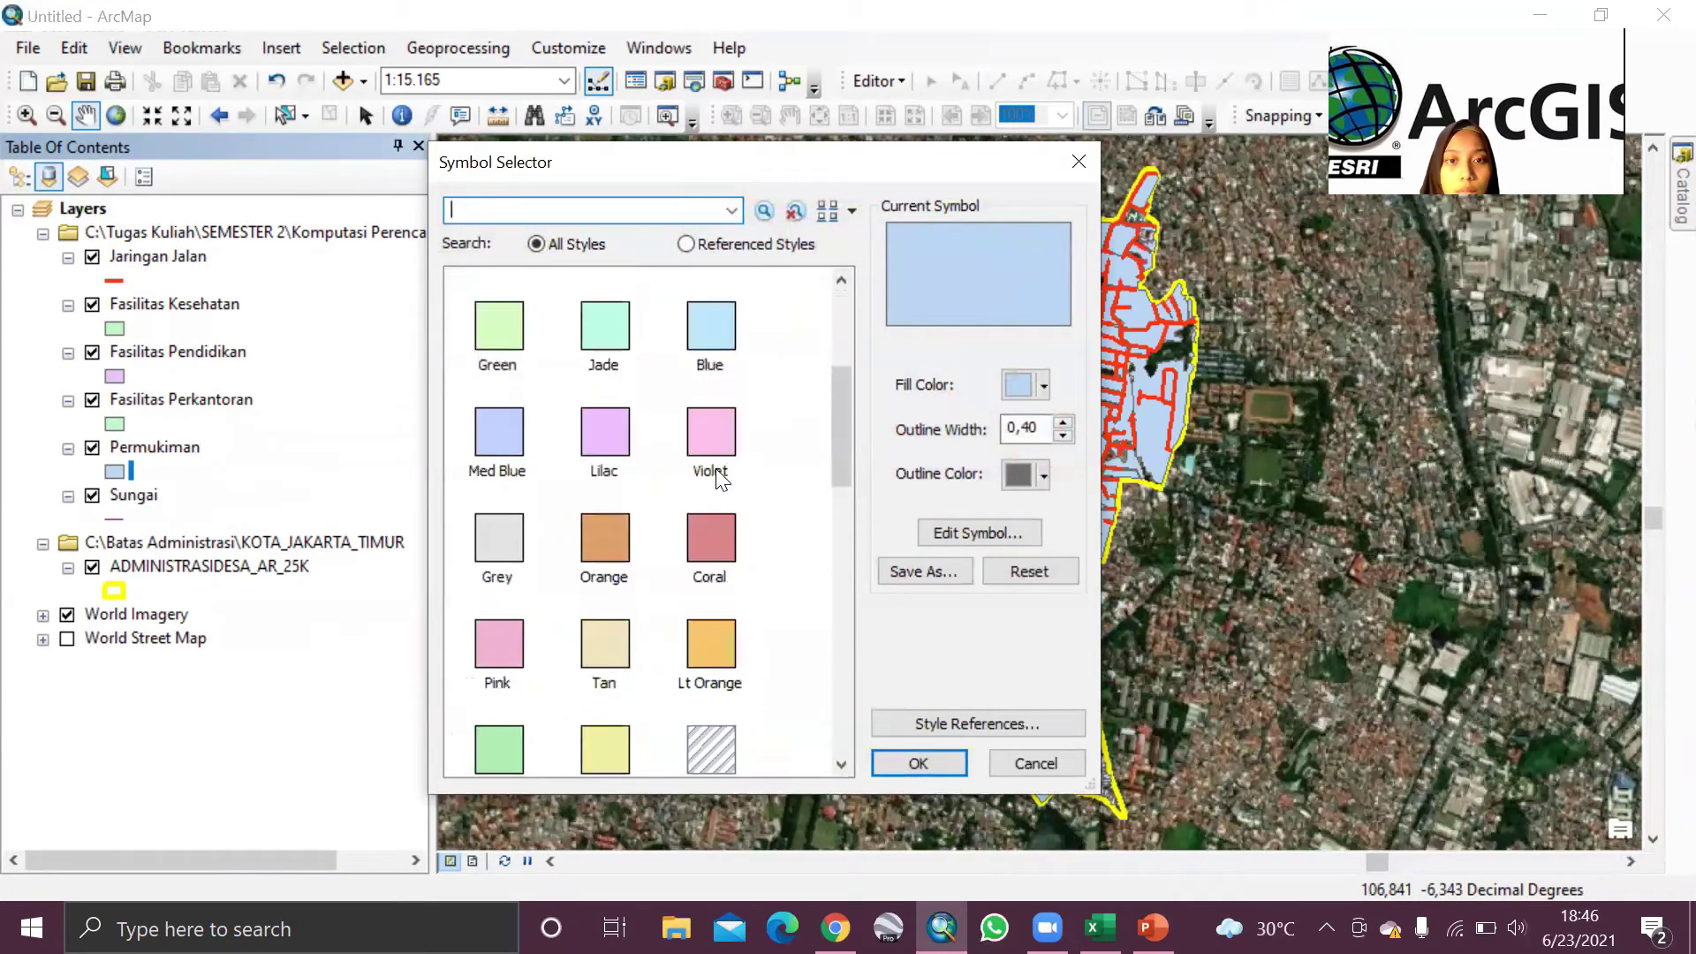
scroll(718, 530, up, 4)
click(737, 302)
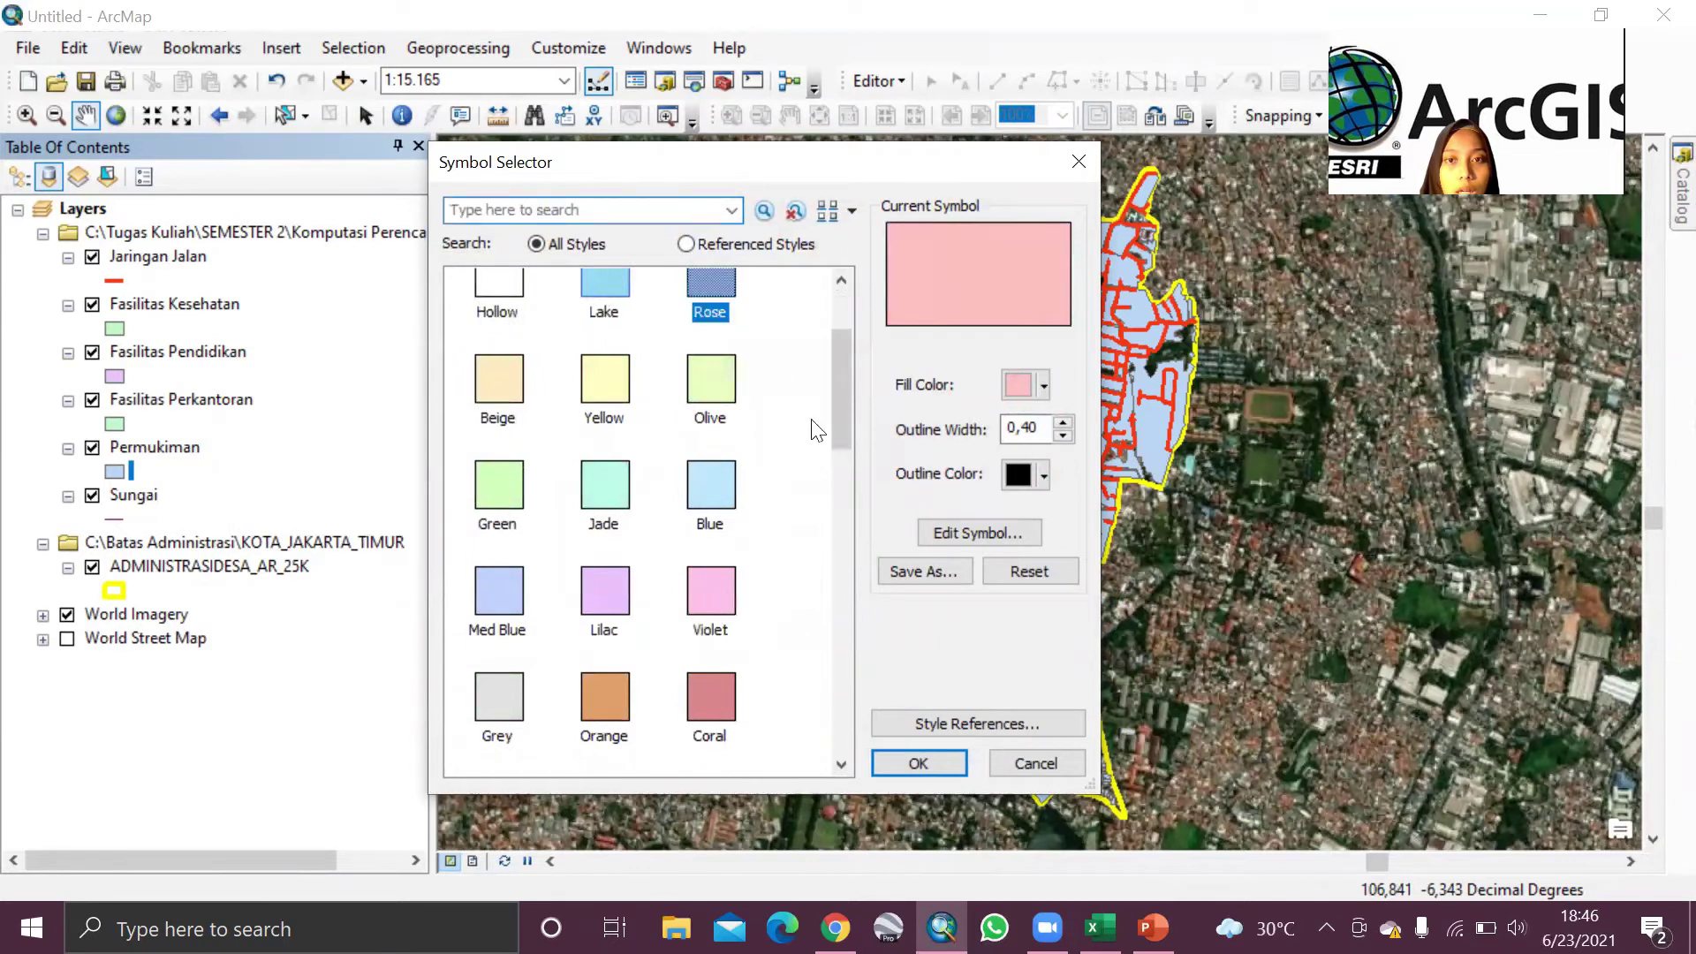
scroll(814, 428, up, 1)
click(1045, 478)
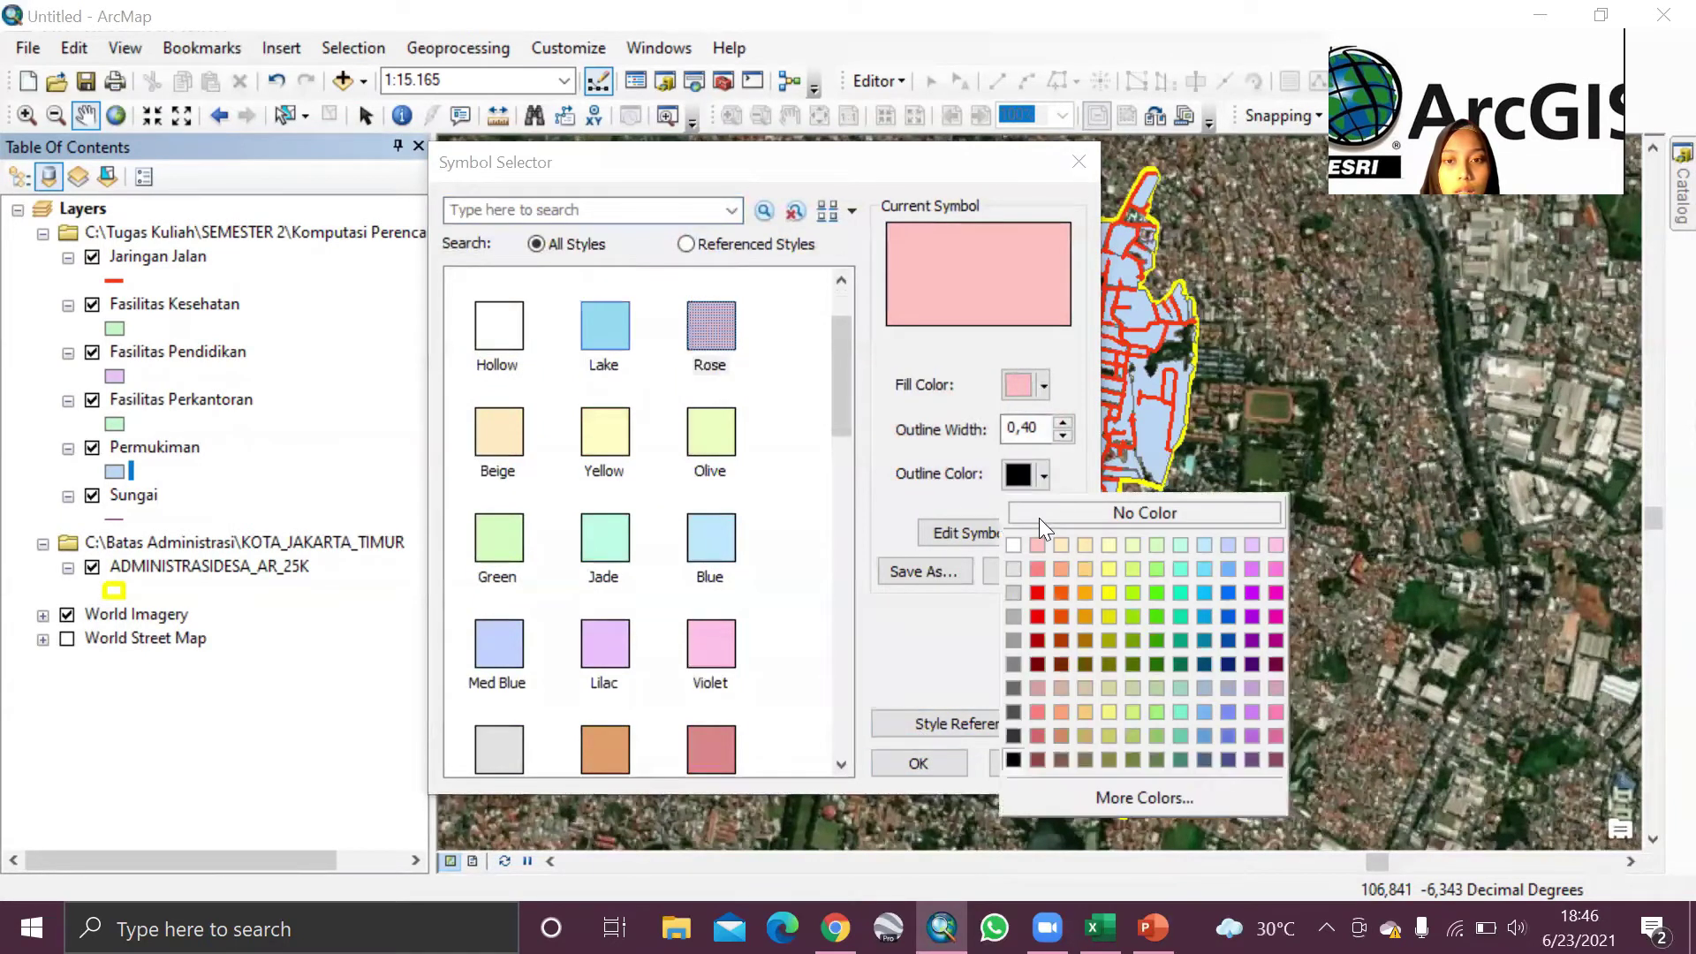
click(1039, 517)
key(Return)
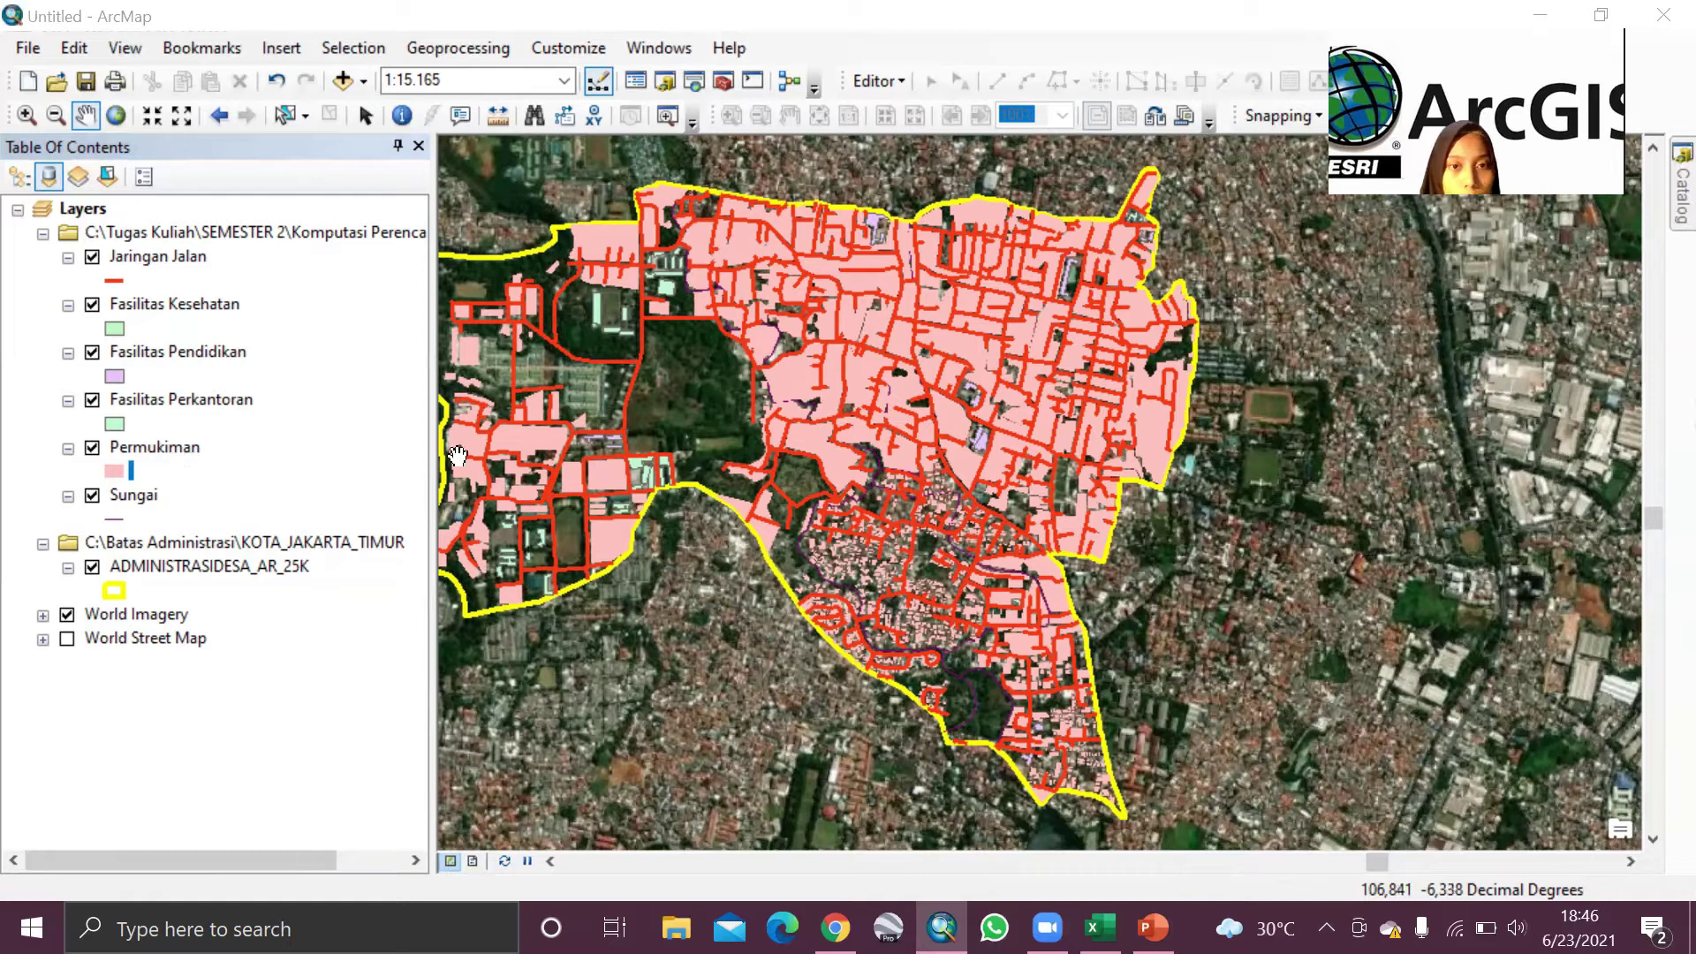
Step: Symbolize the Sungai layer with the River line style and set the line width to 2
click(116, 521)
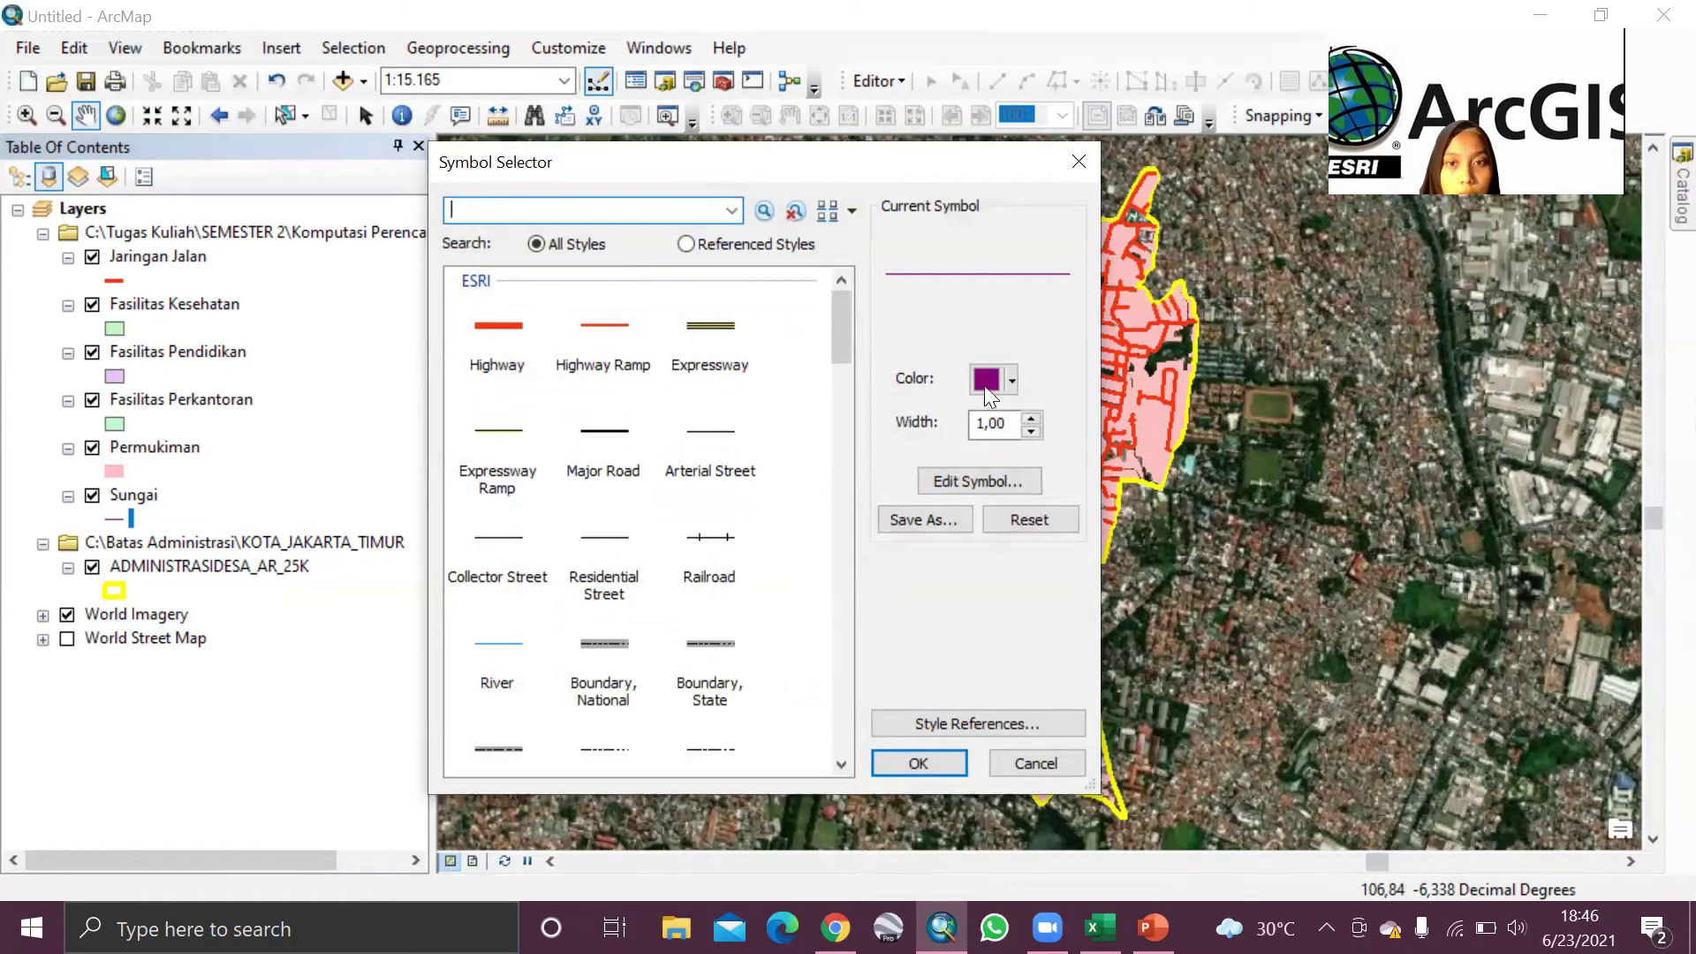
click(500, 654)
click(1031, 417)
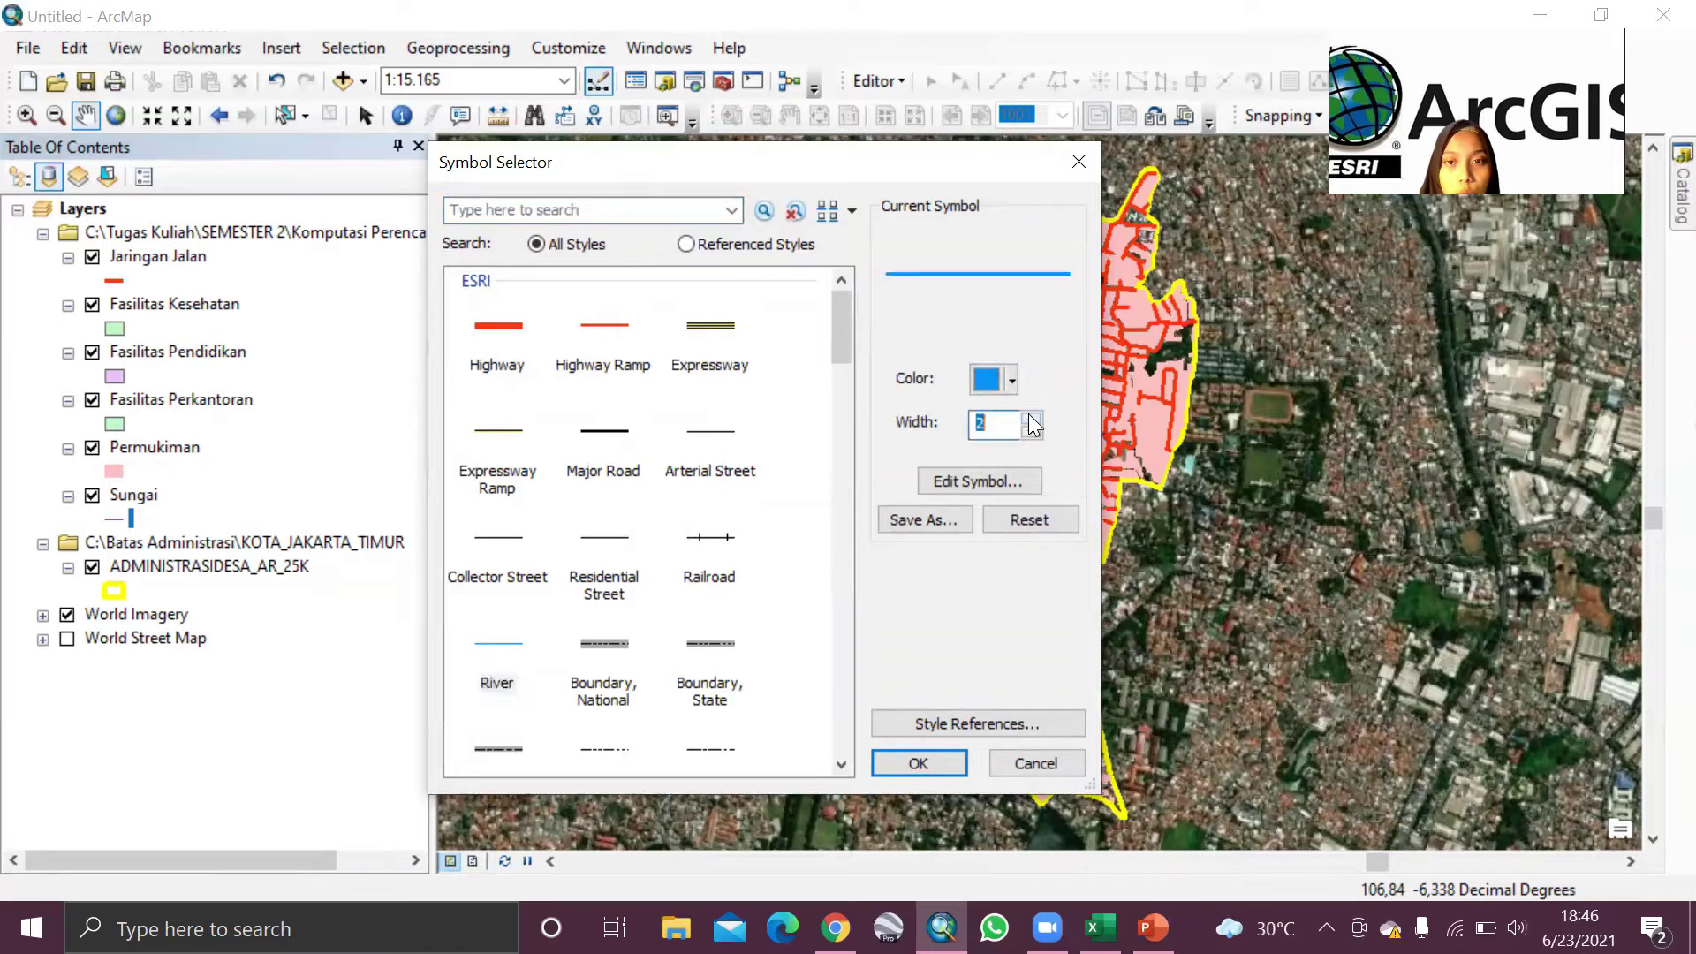
key(Return)
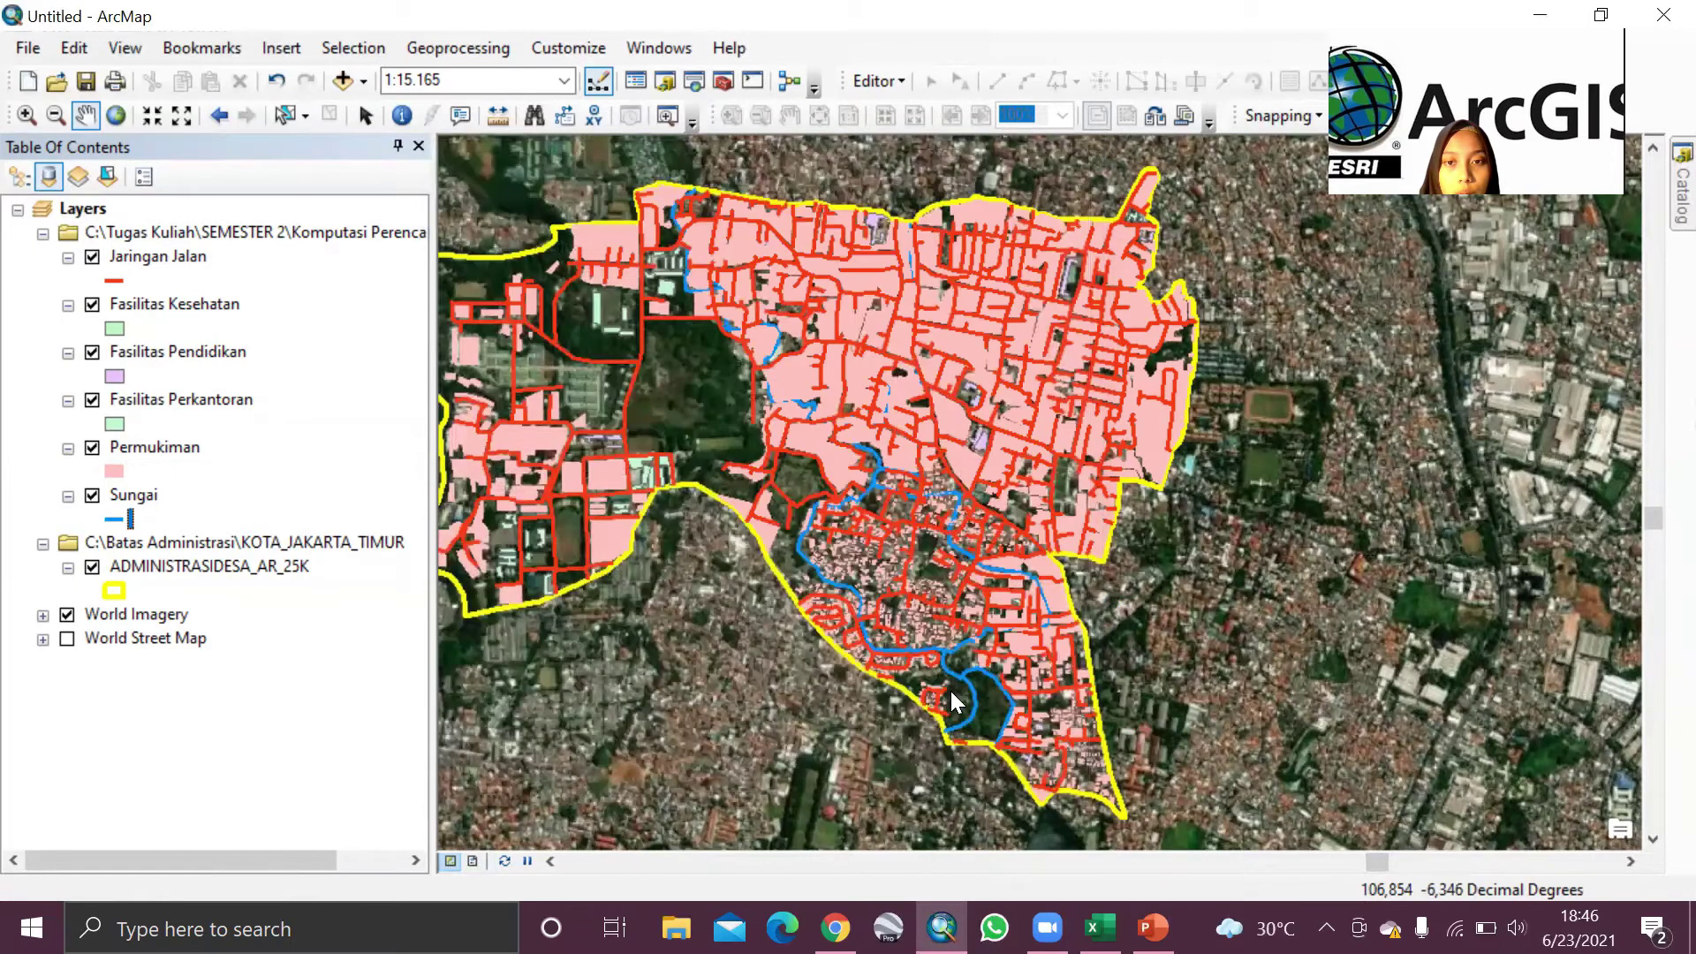
Step: Examine the mapped settlements, facilities, roads and rivers across Kalisari up close, finishing at the full extent of the ADMINISTRASIDESA_AR_25K layer
click(553, 861)
click(553, 862)
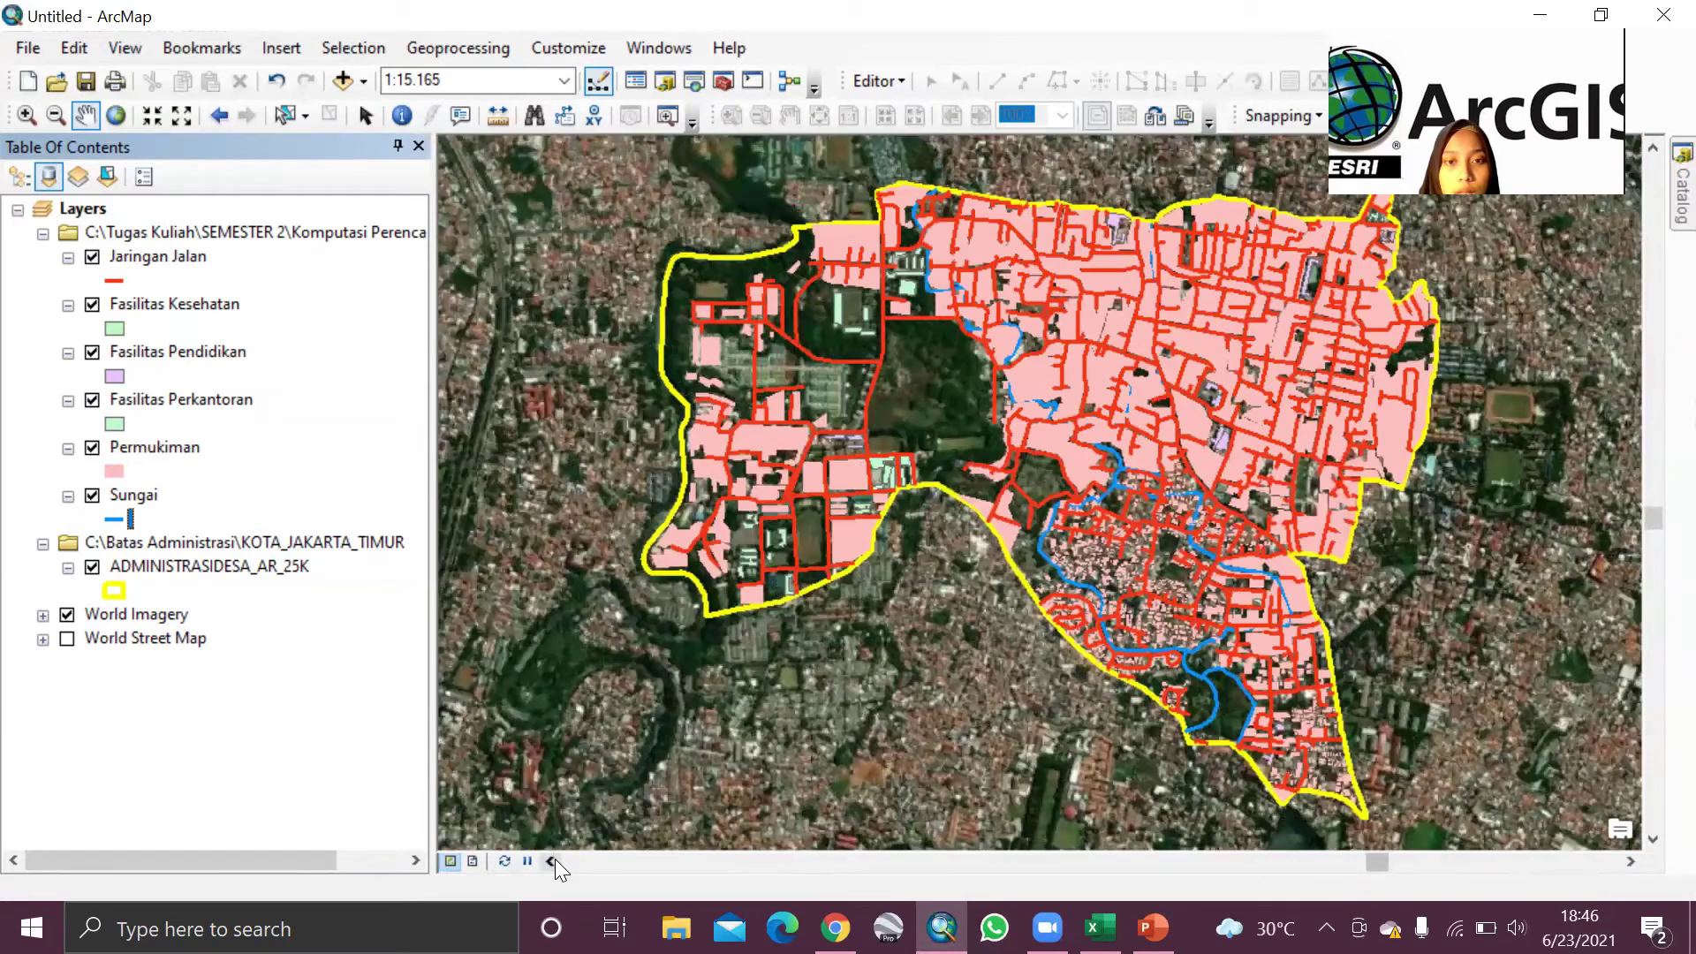
scroll(889, 548, up, 5)
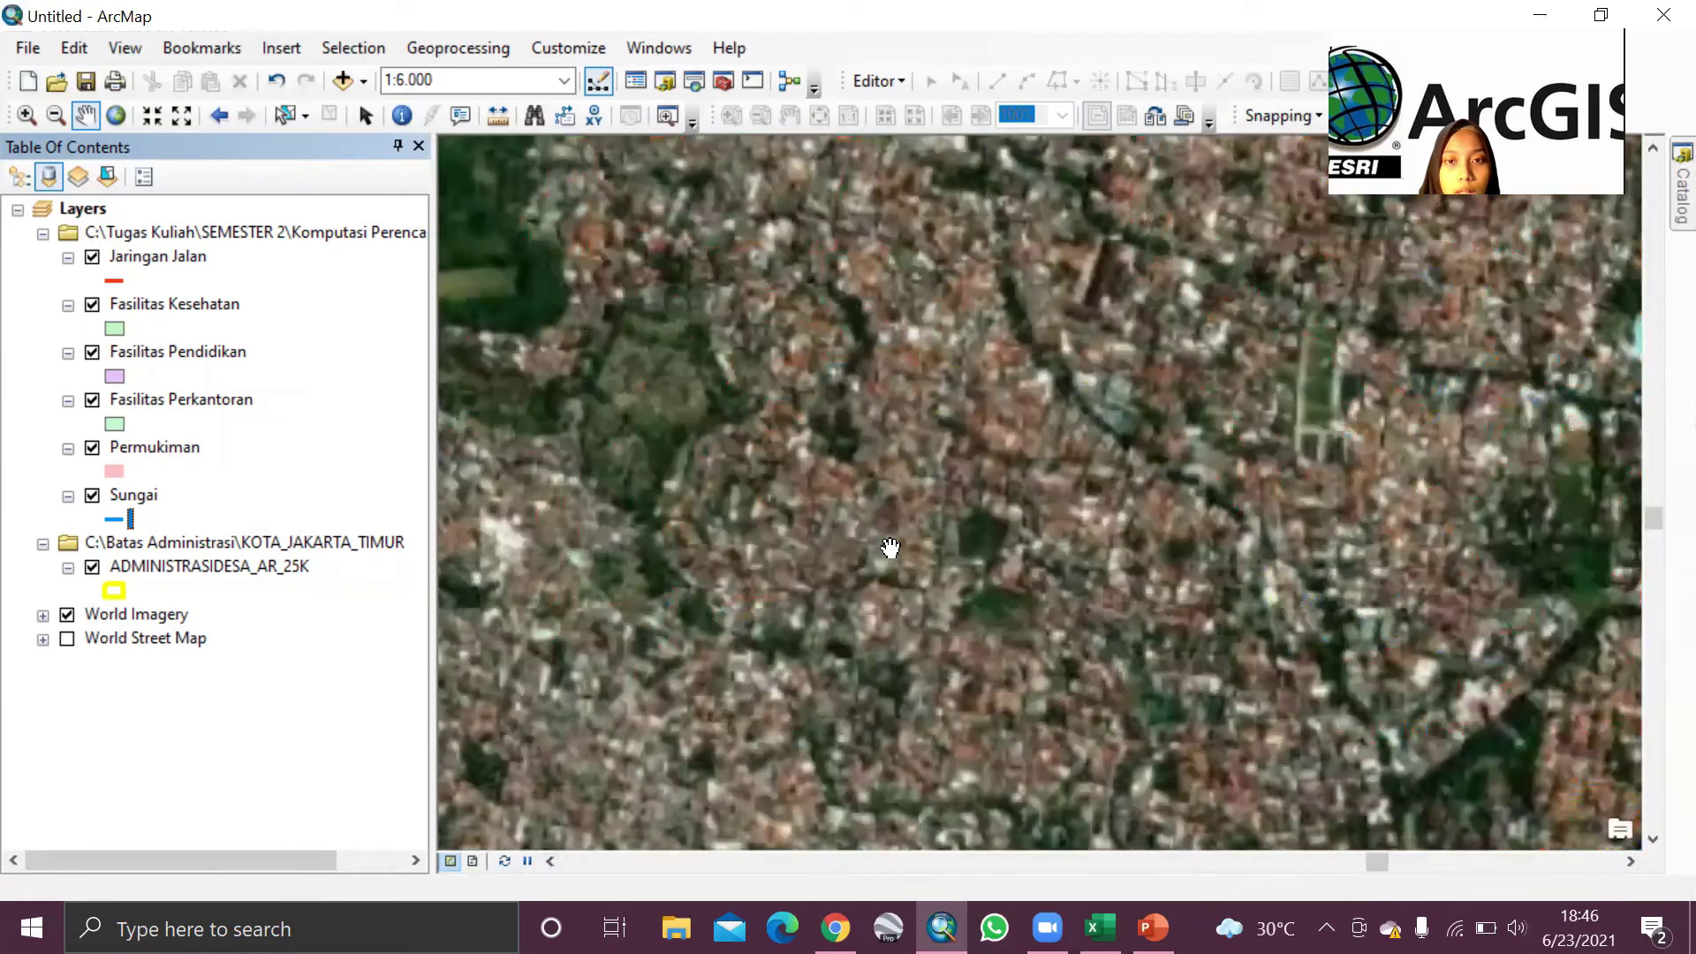
drag(1338, 417, 1375, 545)
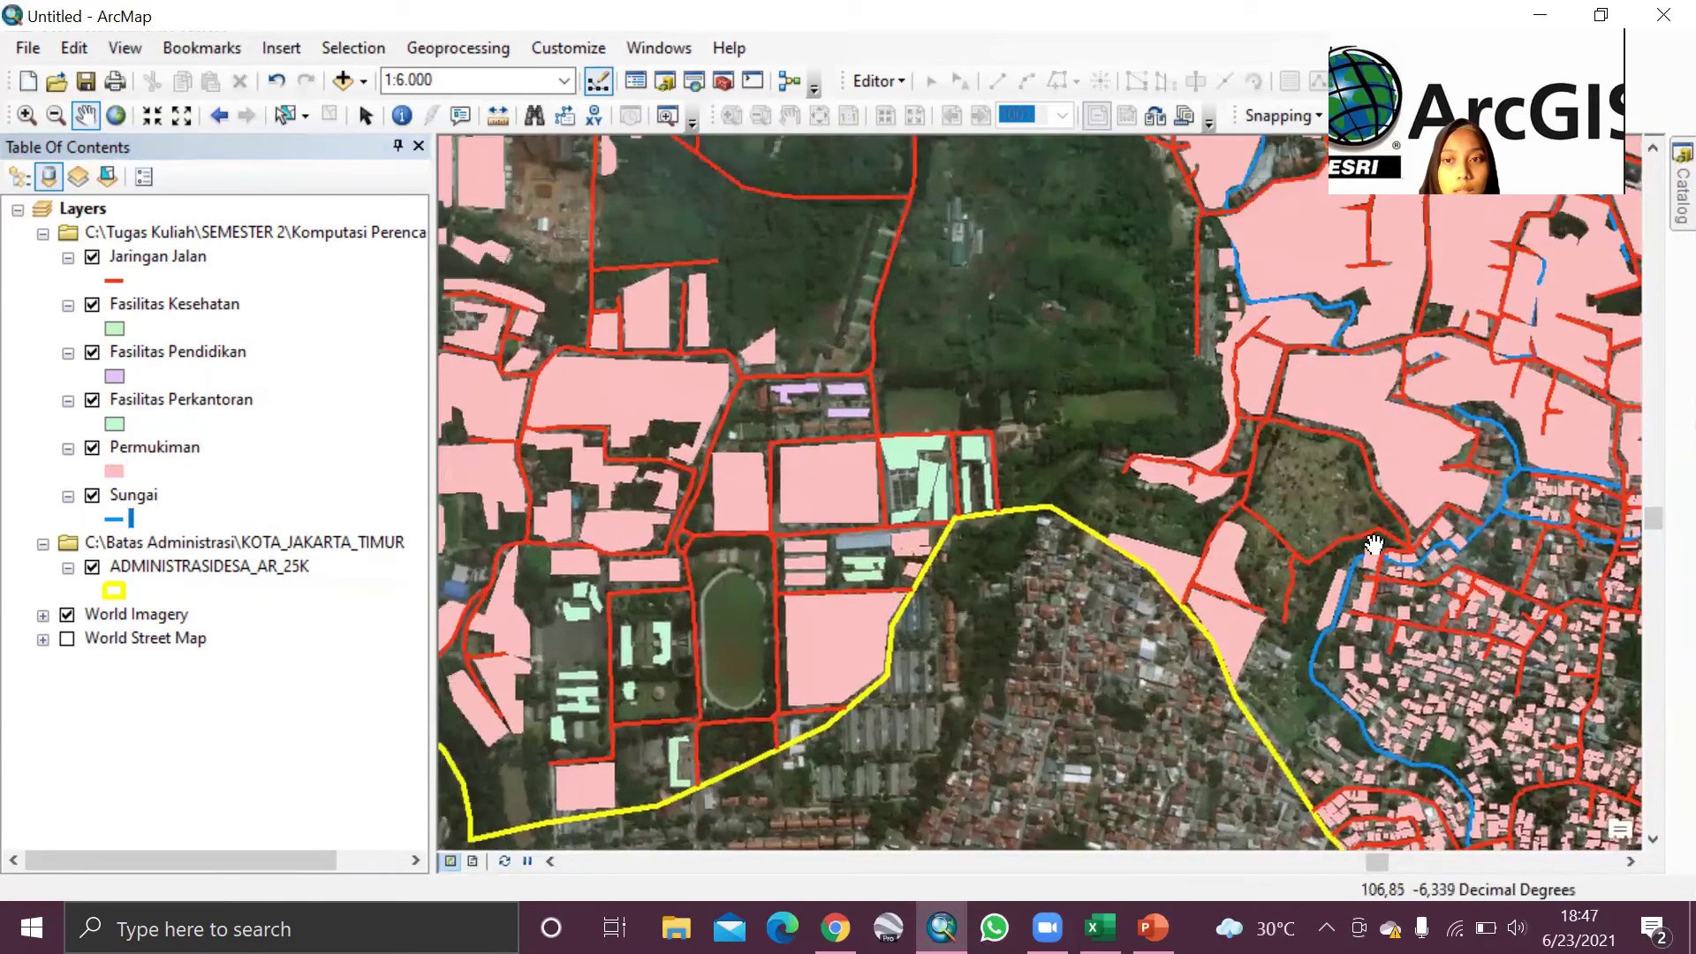
drag(1154, 485, 809, 310)
drag(1436, 334, 1237, 397)
drag(1184, 795, 1166, 577)
drag(1145, 691, 1061, 601)
scroll(982, 567, down, 1)
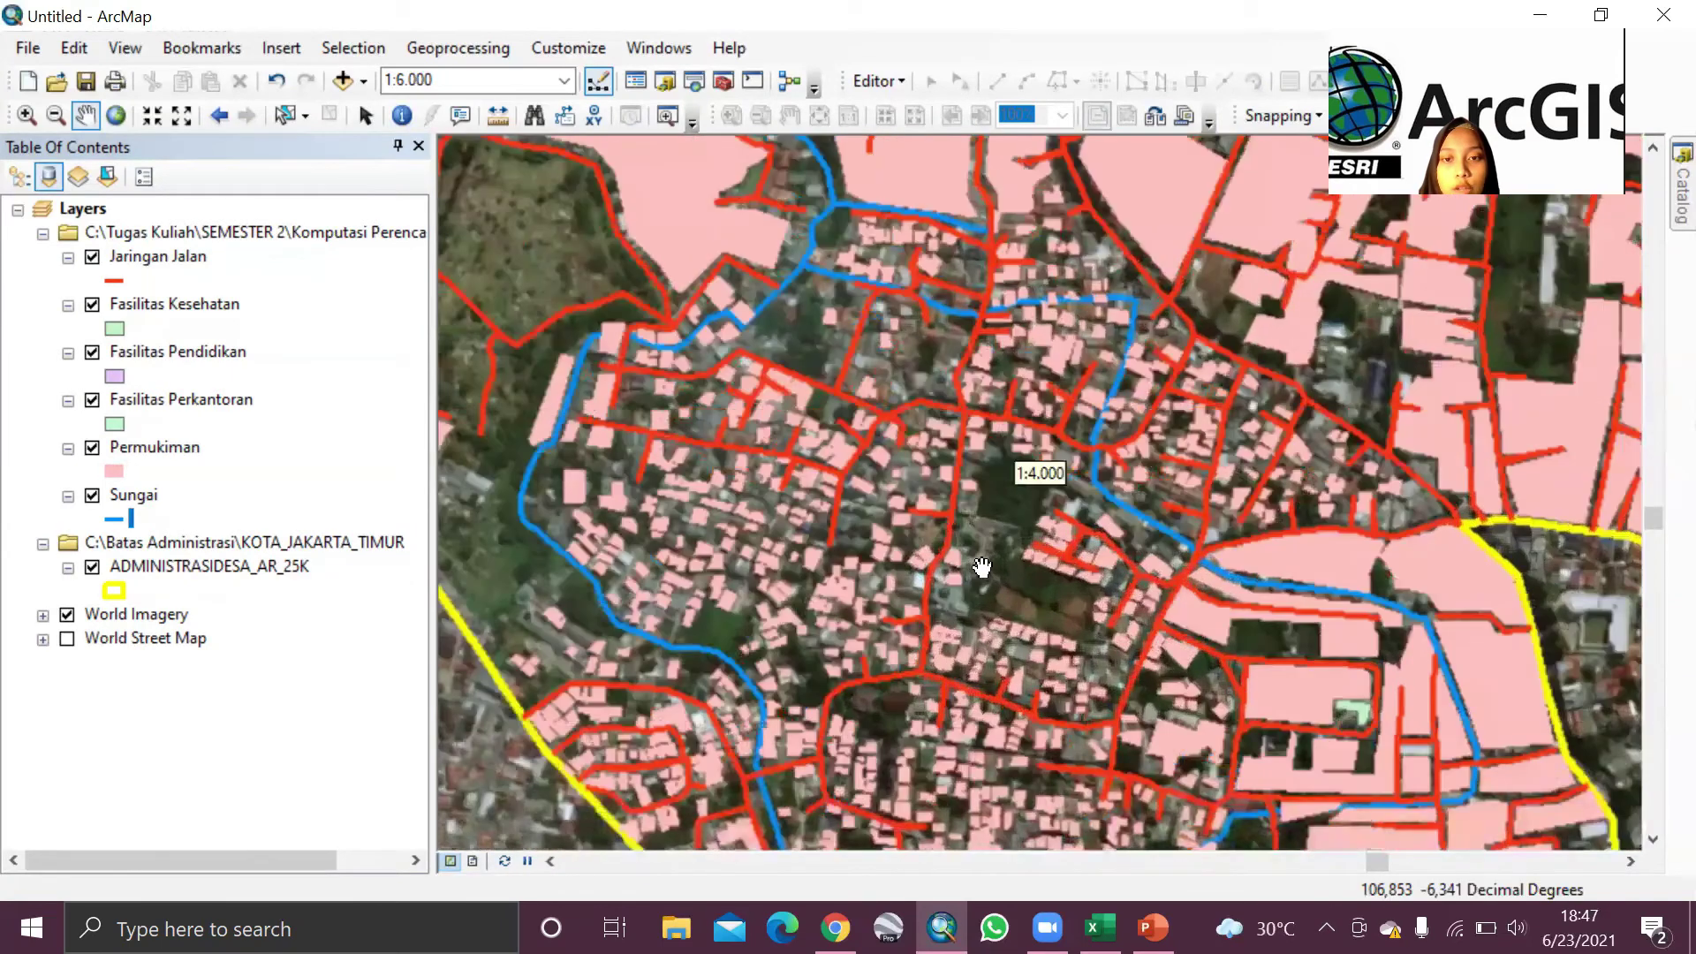
scroll(818, 551, down, 1)
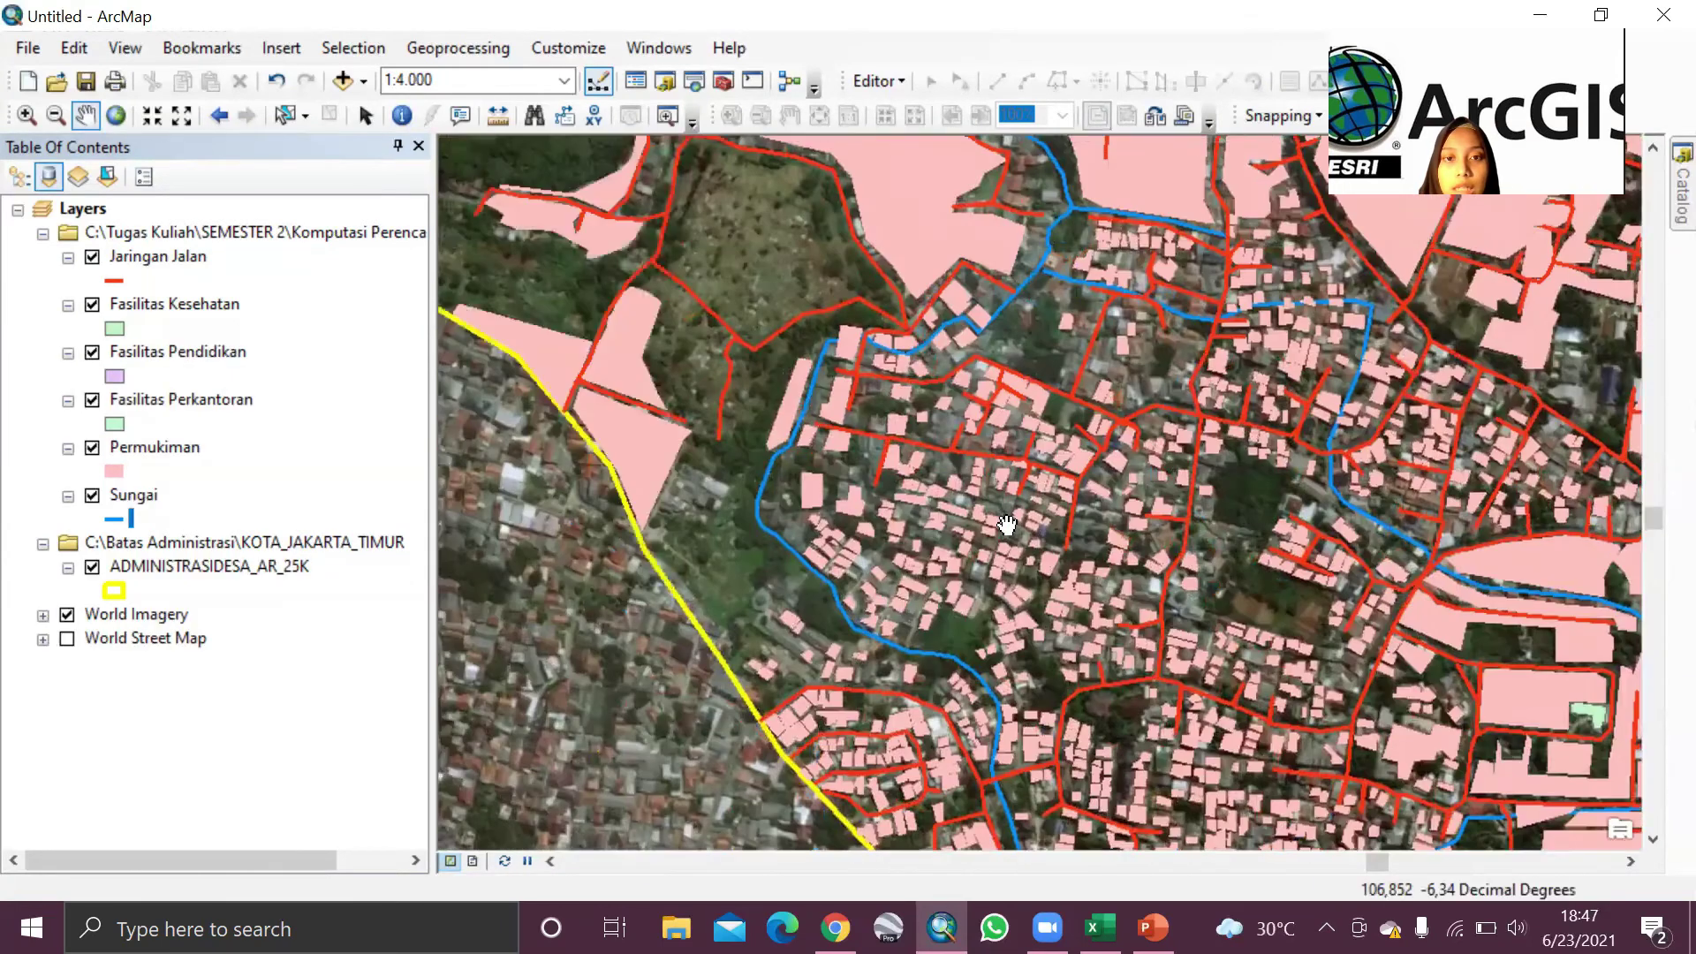
scroll(950, 379, up, 1)
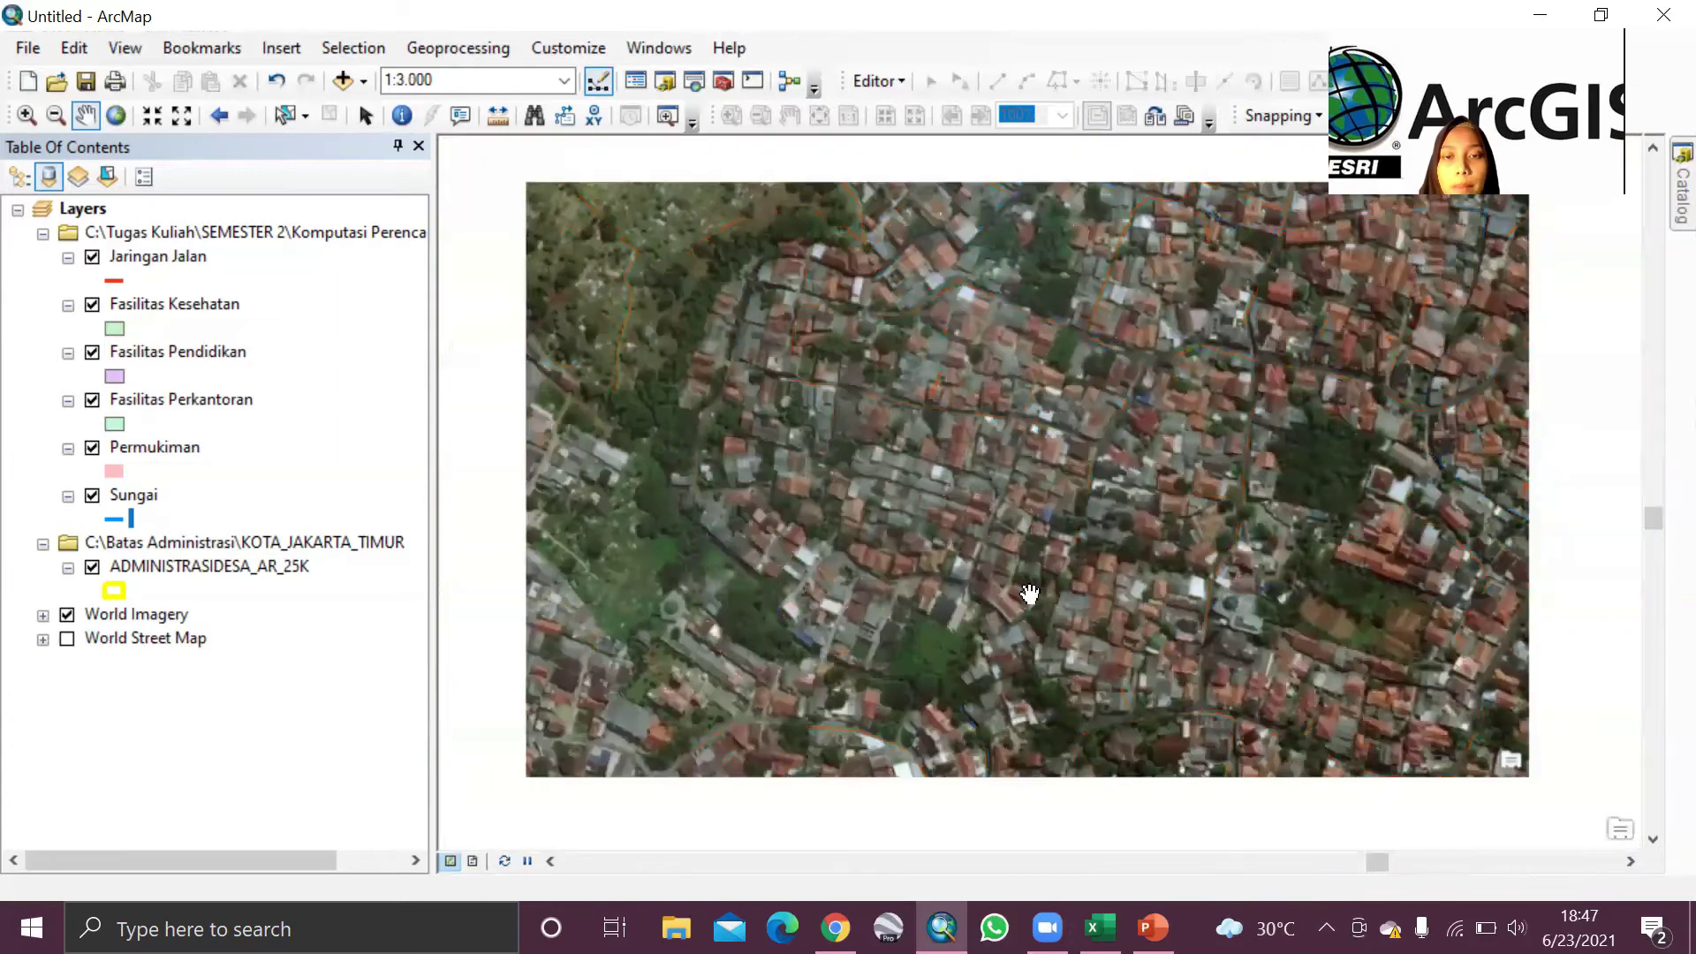
scroll(957, 365, down, 3)
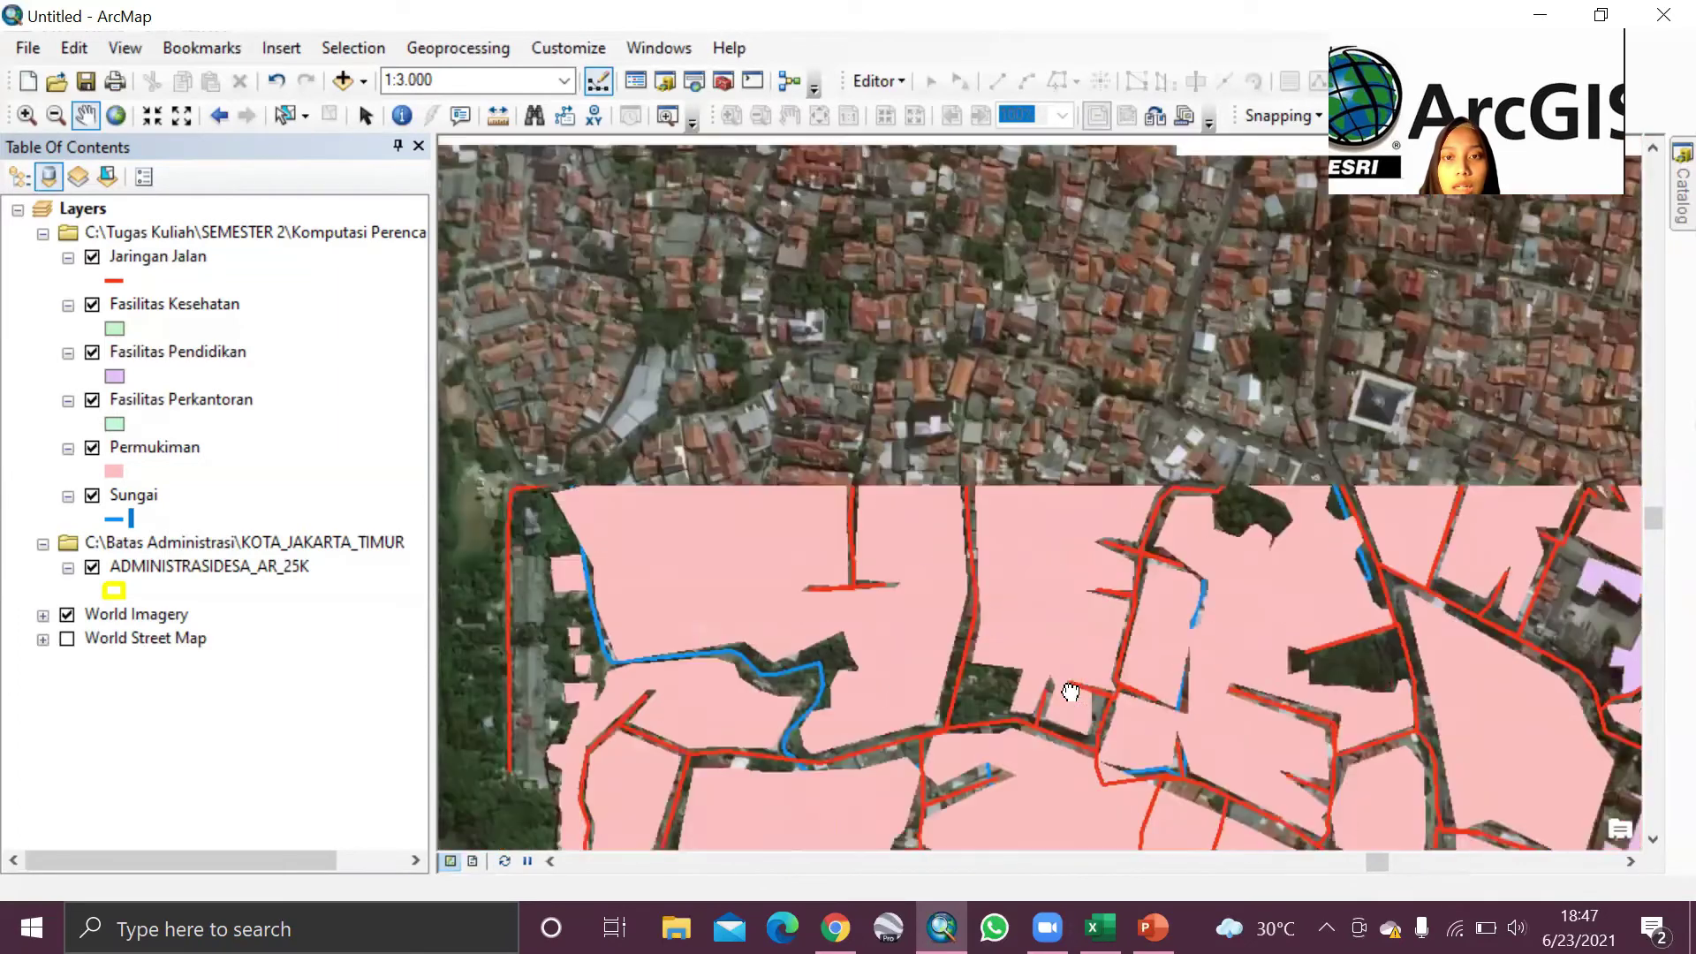
drag(1071, 692, 1073, 720)
scroll(1152, 518, down, 1)
scroll(1153, 518, up, 3)
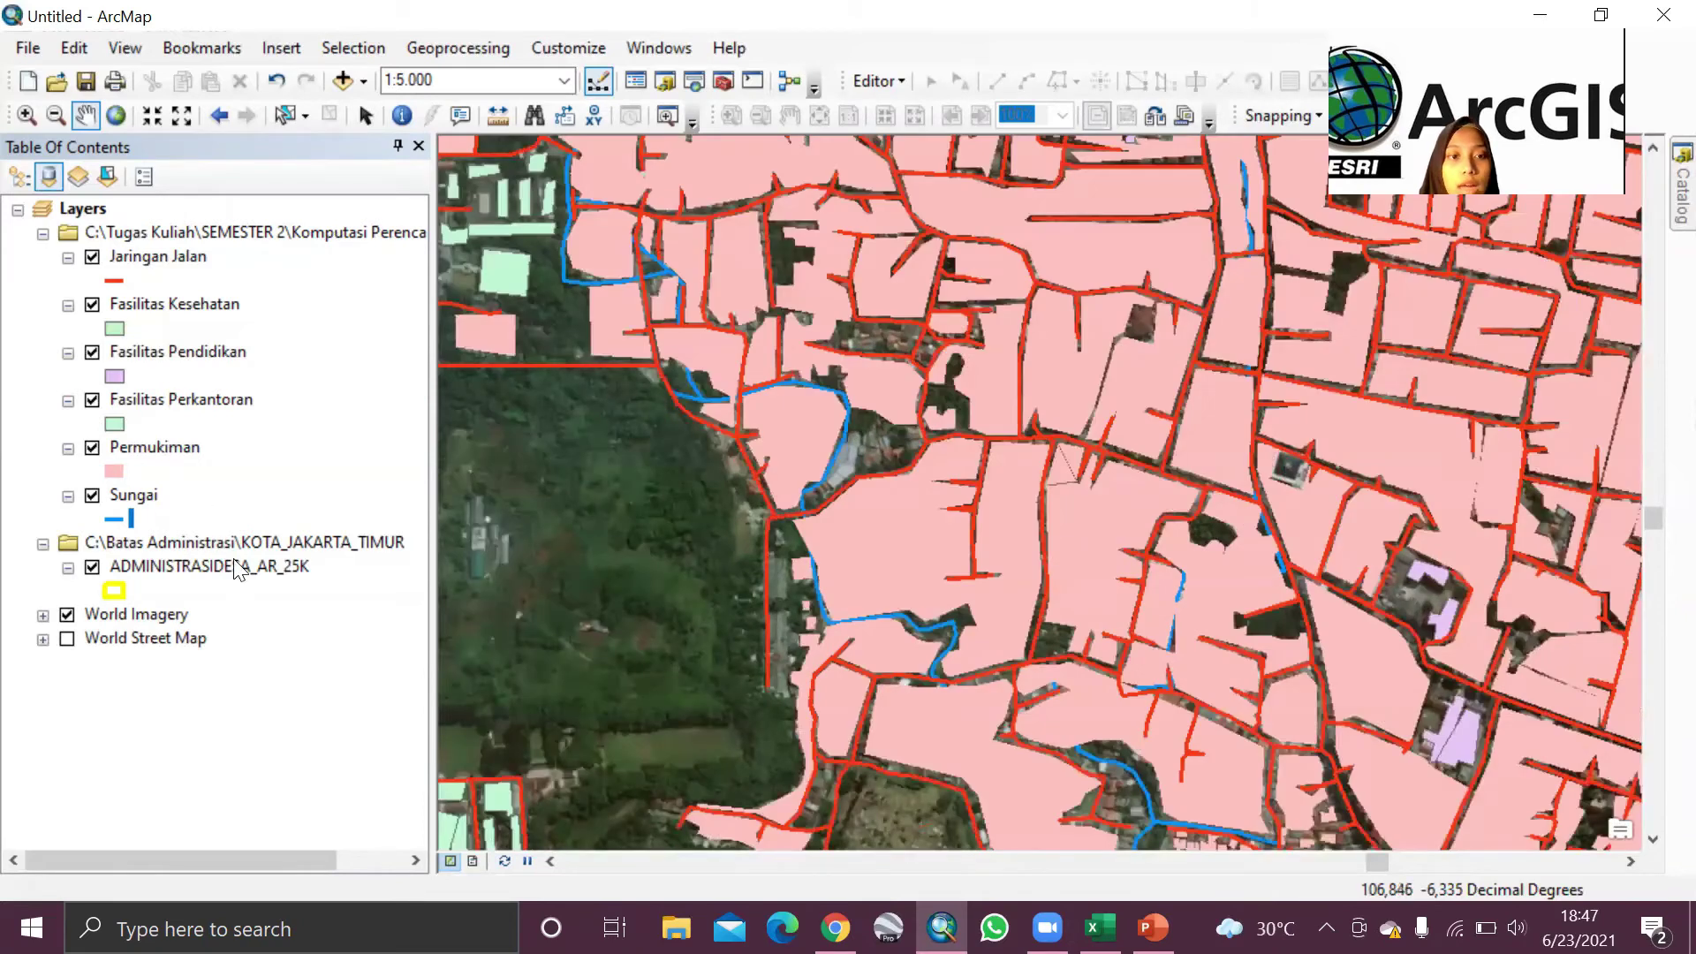
right_click(237, 570)
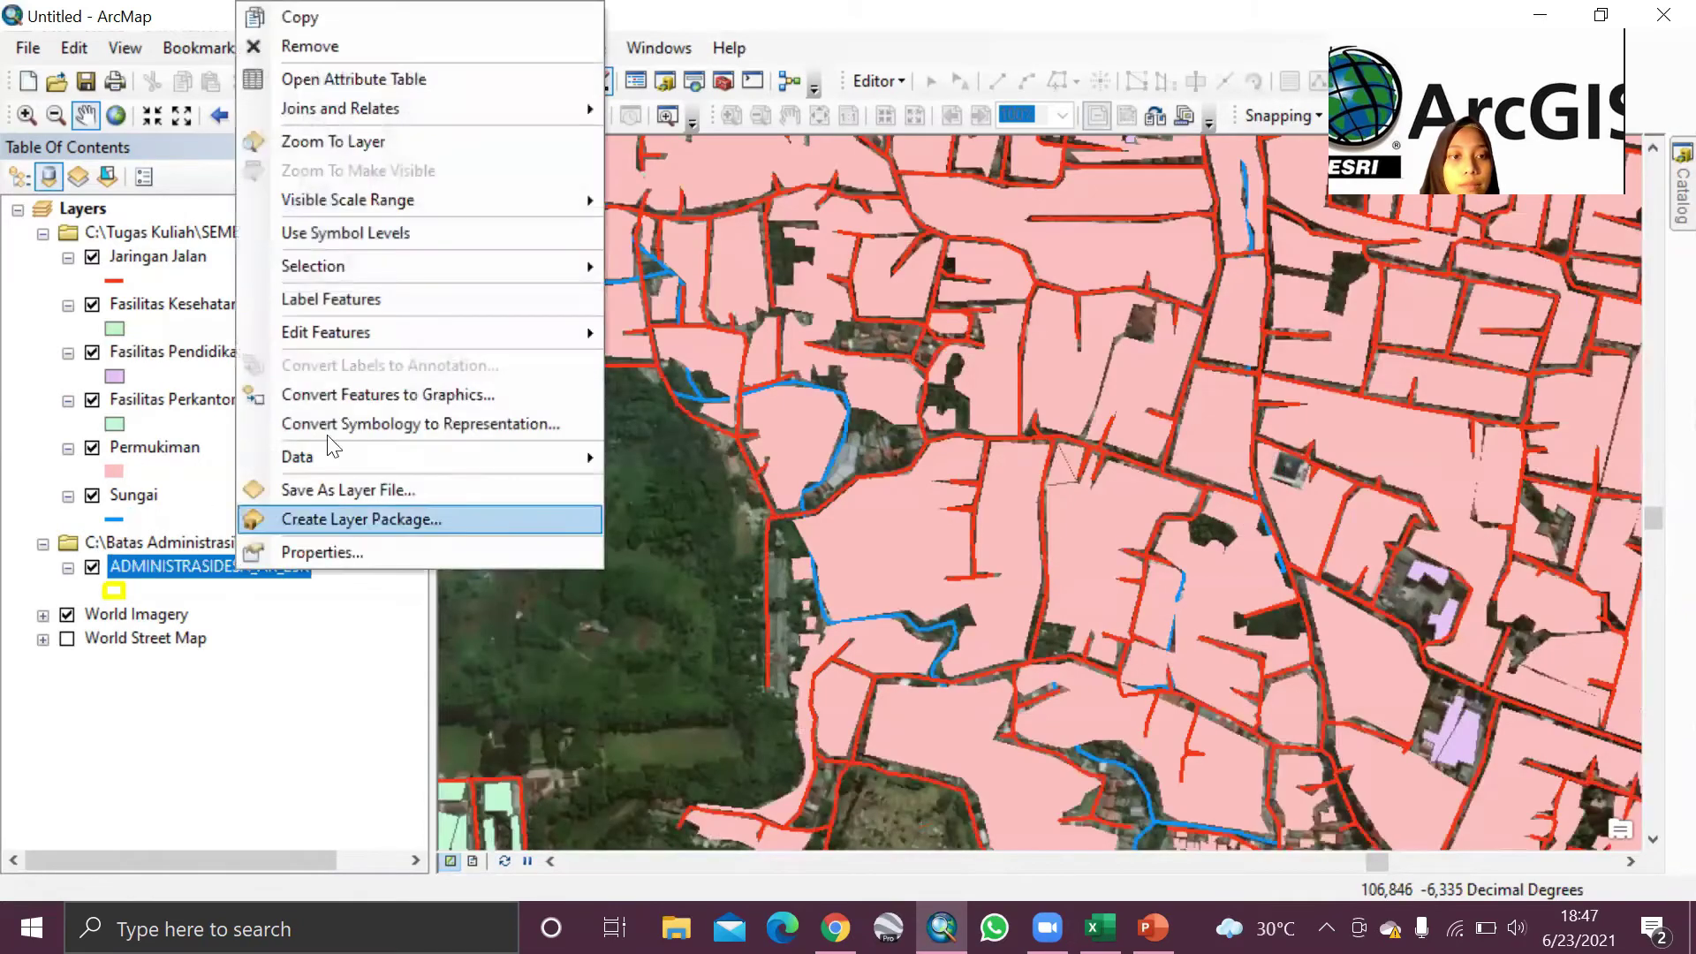
click(392, 145)
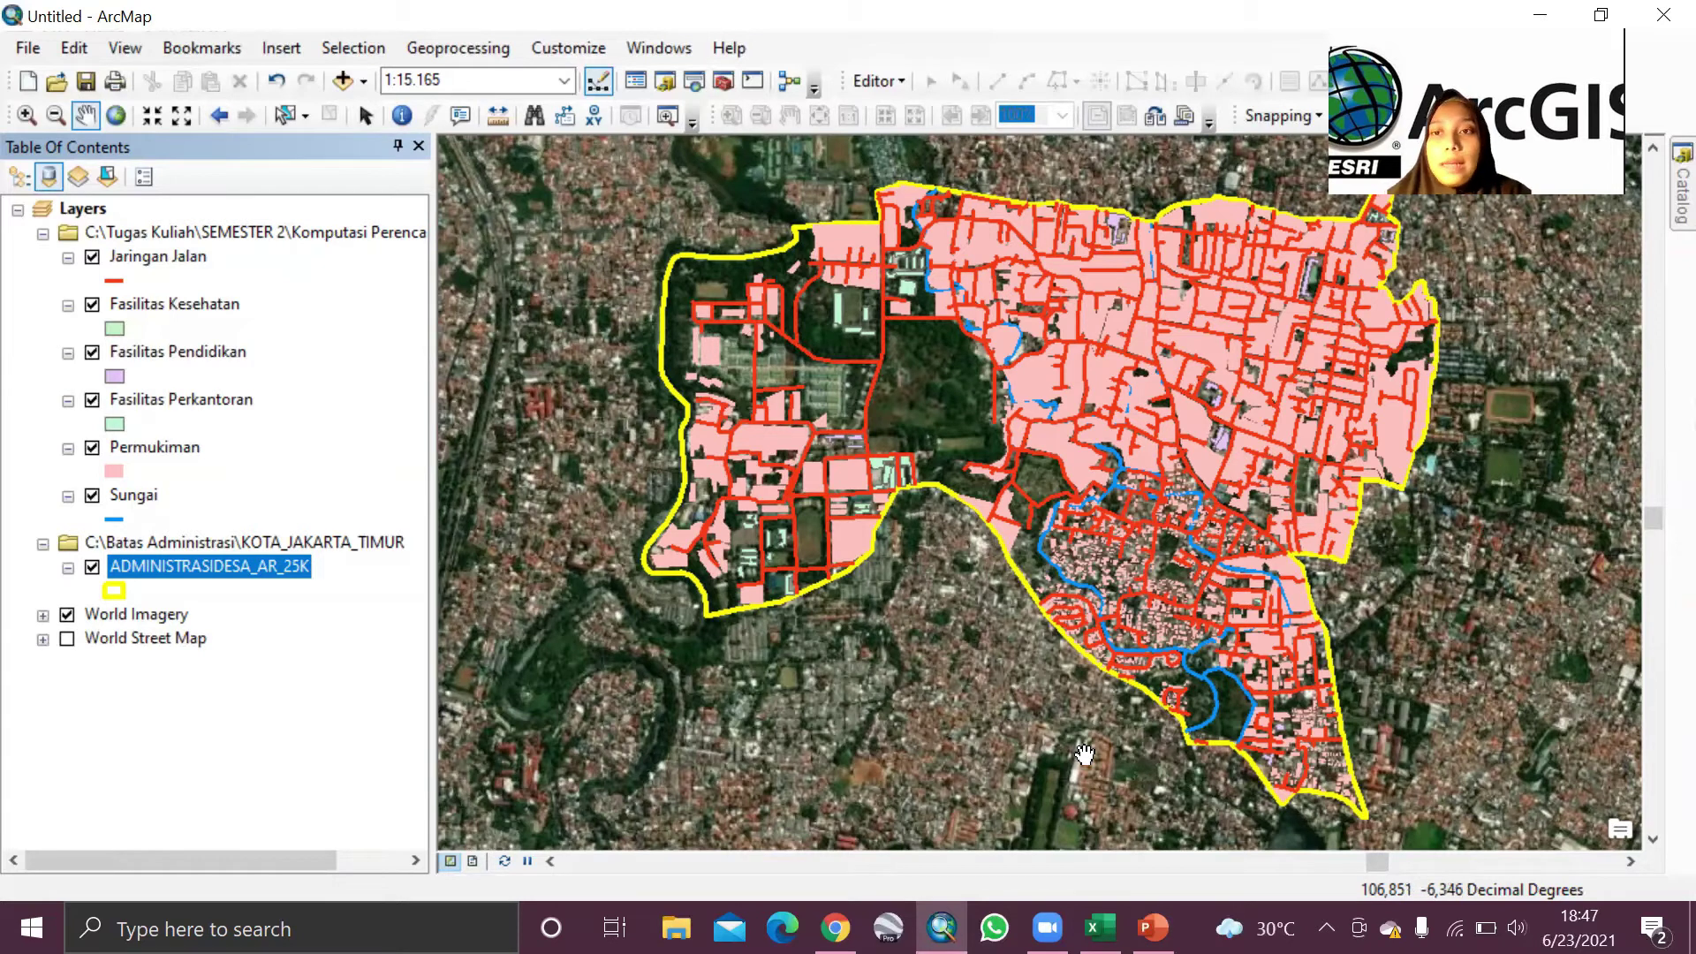
Step: Switch to Chrome in a maximized window, reload the tanahair.indonesia.go.id page and bring up the downloaded Kota Jakarta Timur statistics publication
click(835, 928)
click(105, 81)
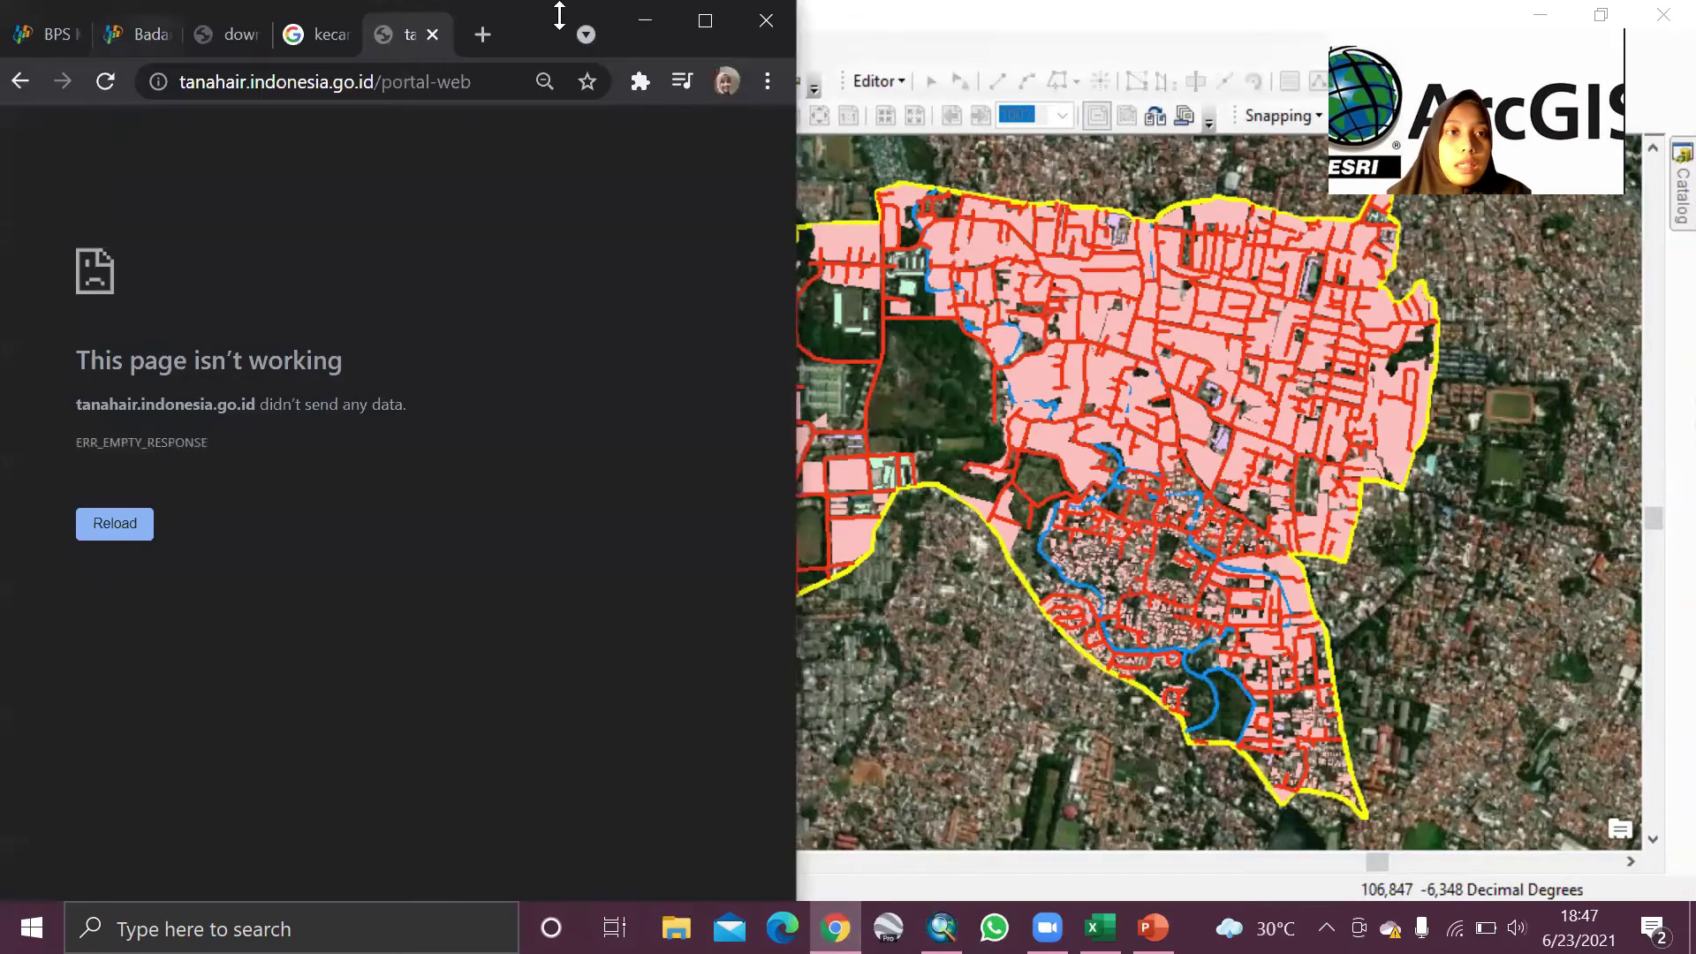
click(716, 25)
click(53, 22)
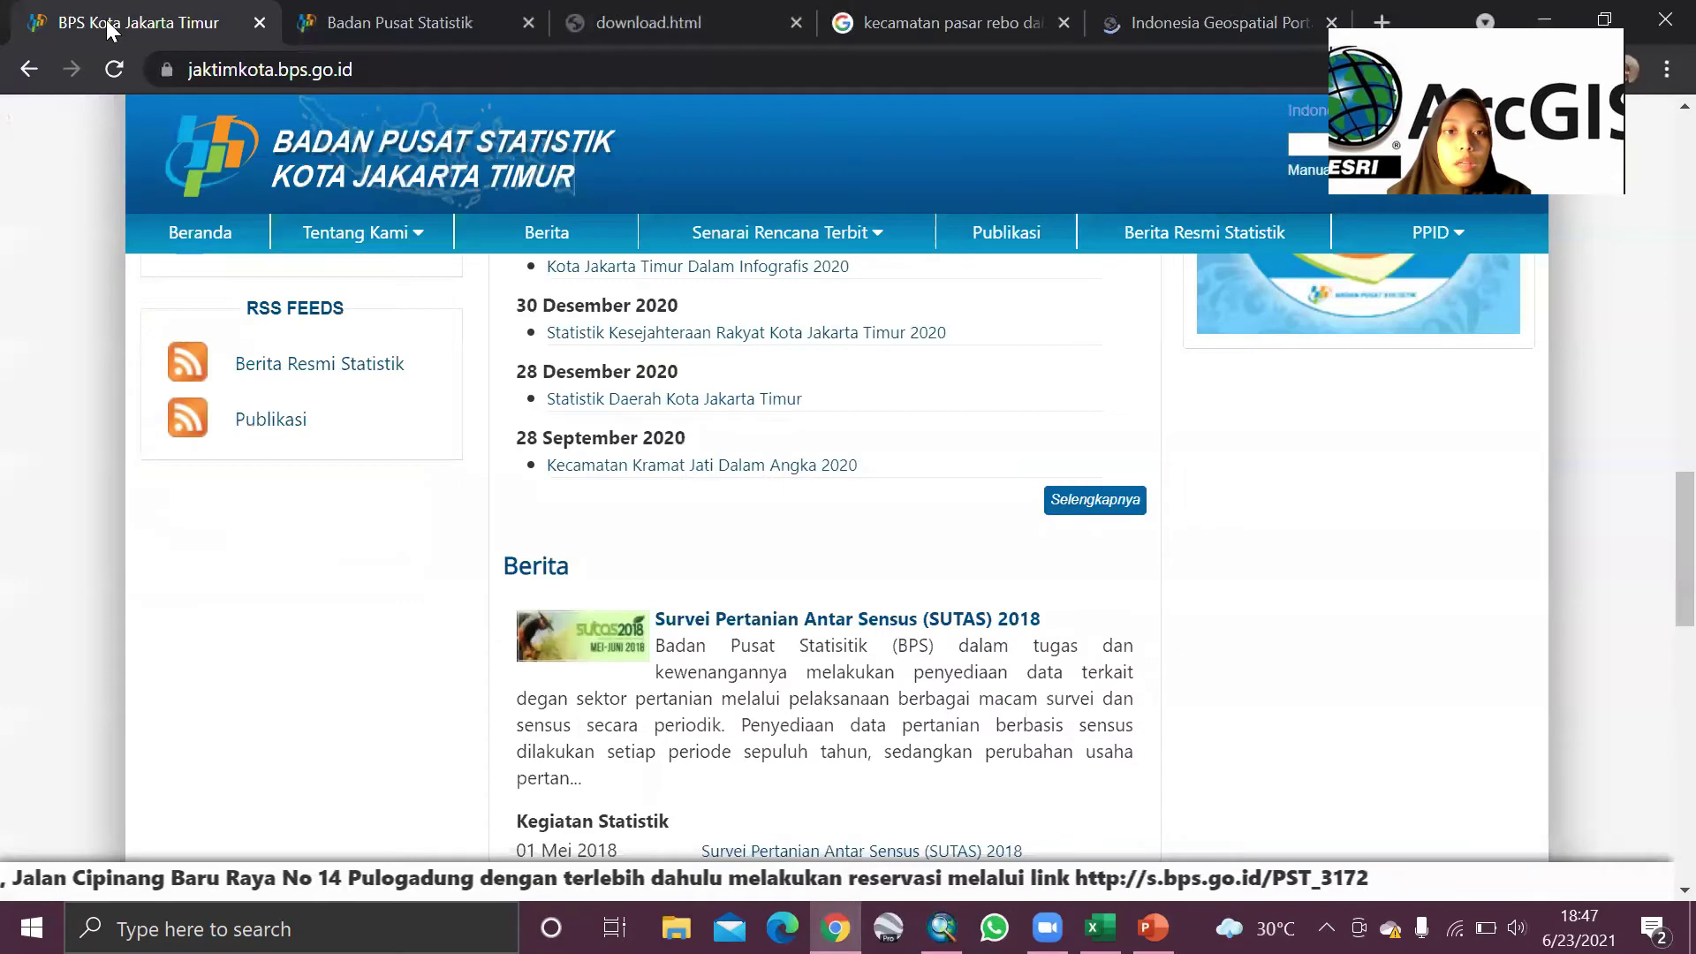
click(389, 22)
click(623, 24)
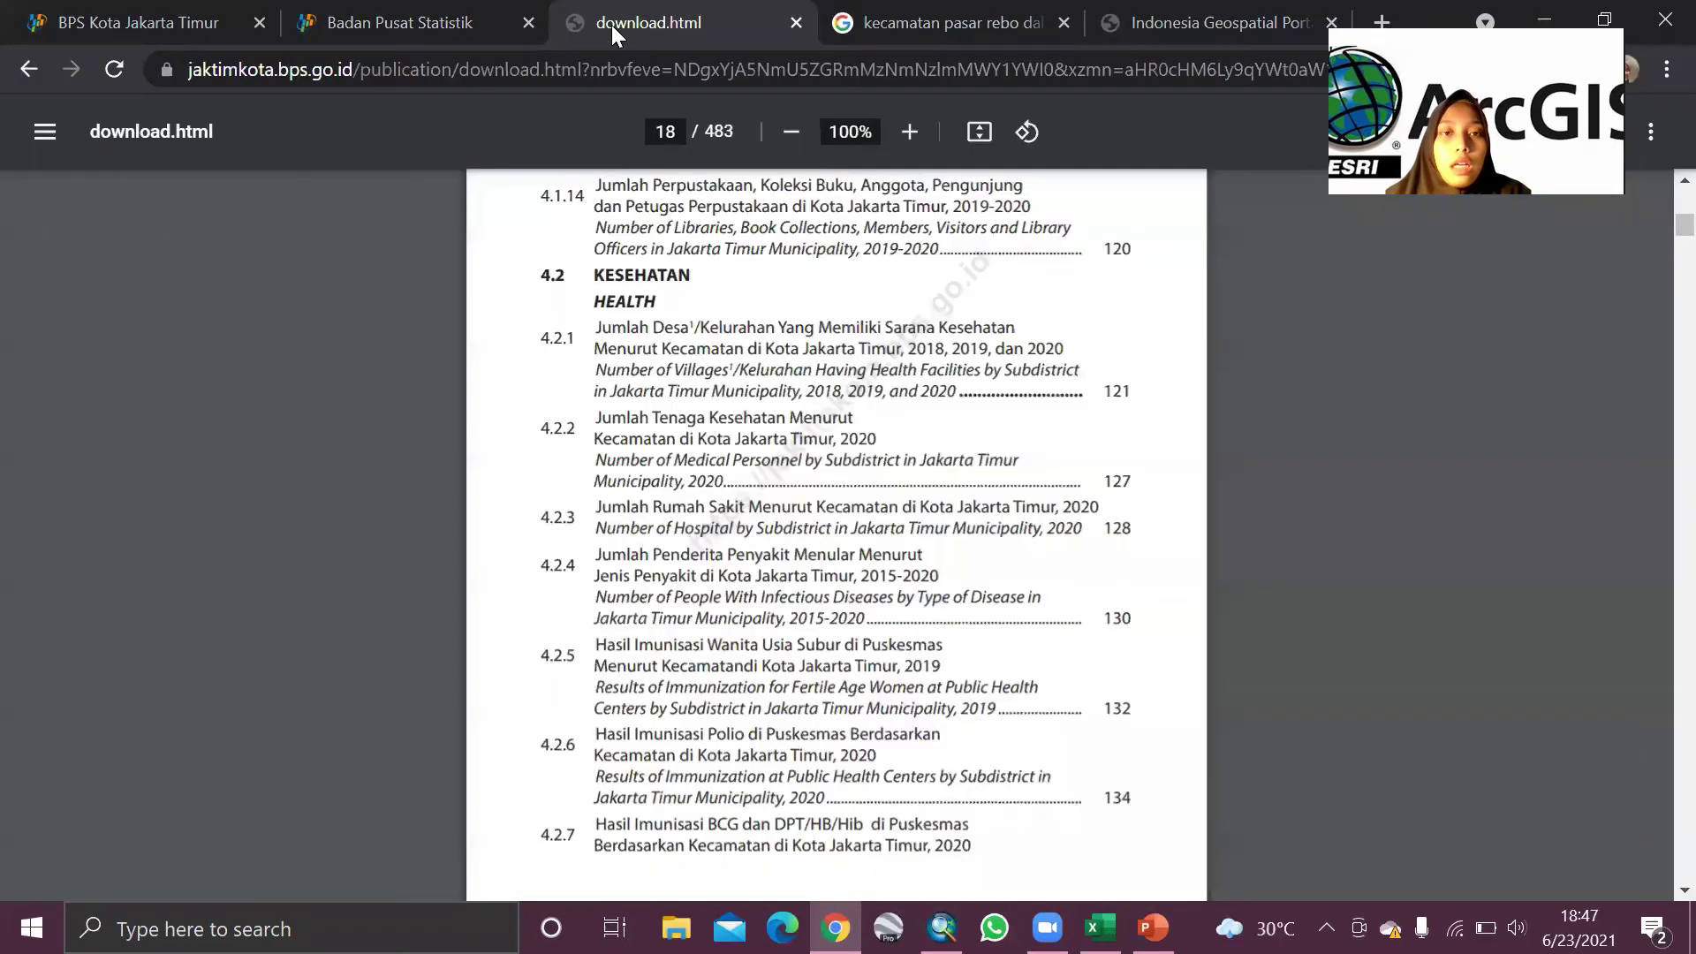
Step: Look through the contents pages and the geography and climate chapter of the Kota Jakarta Timur Dalam Angka 2021 publication
scroll(893, 422, down, 20)
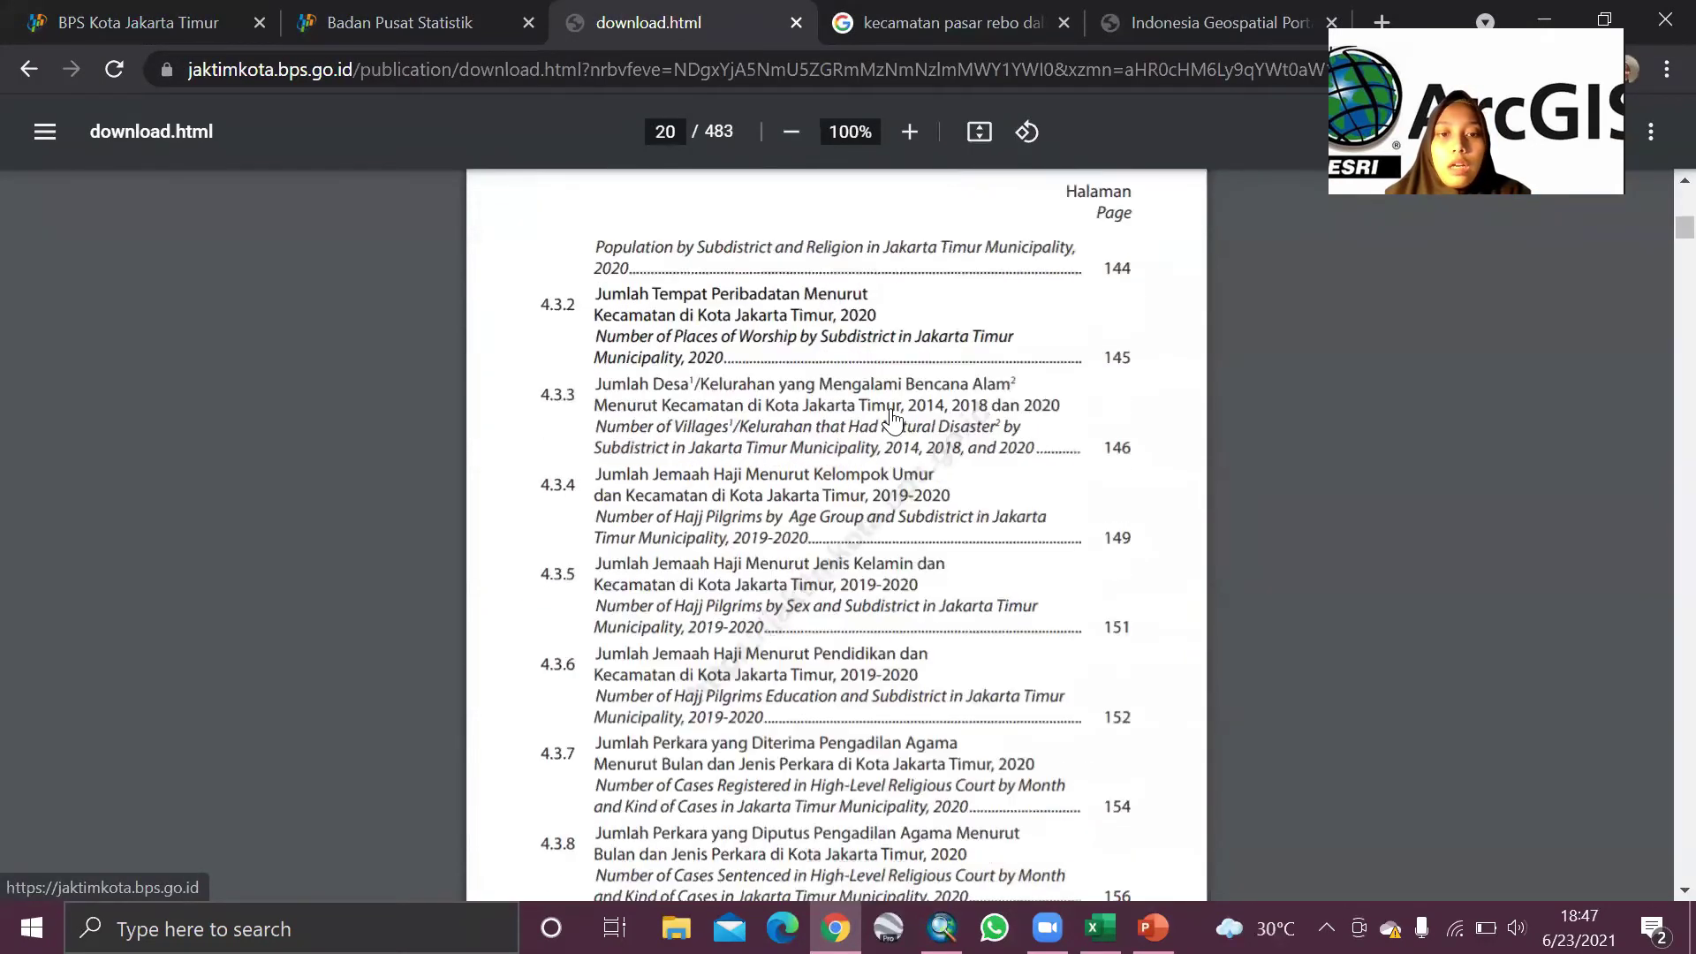
scroll(894, 423, down, 20)
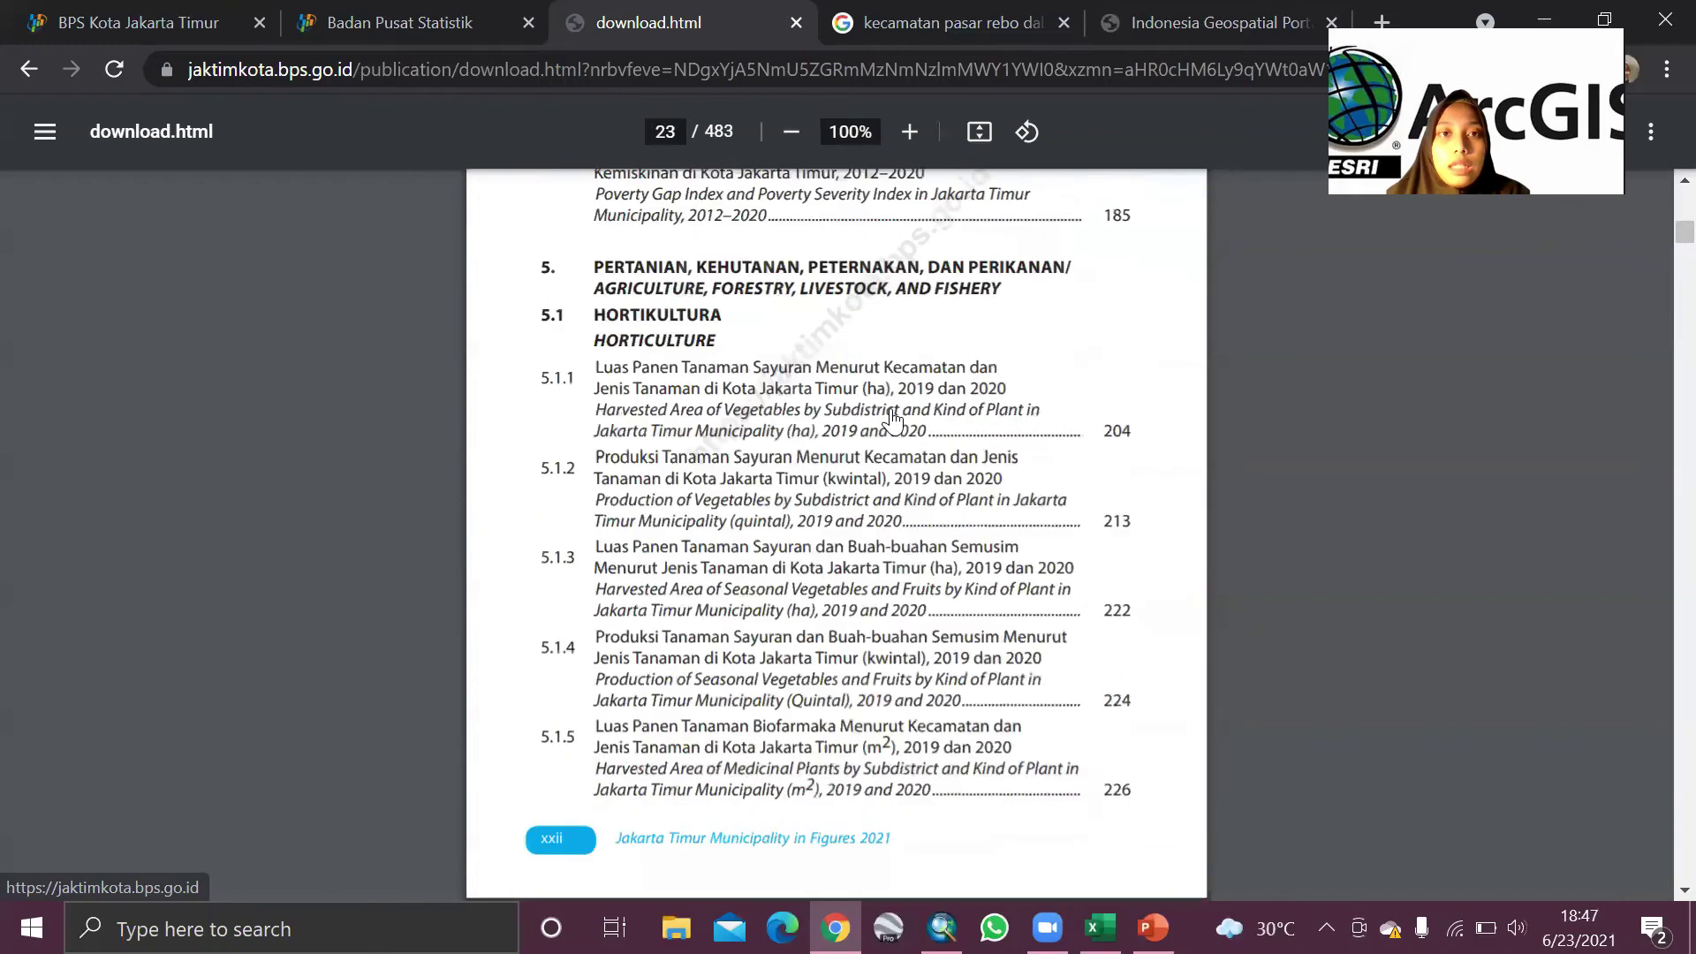
scroll(906, 473, down, 20)
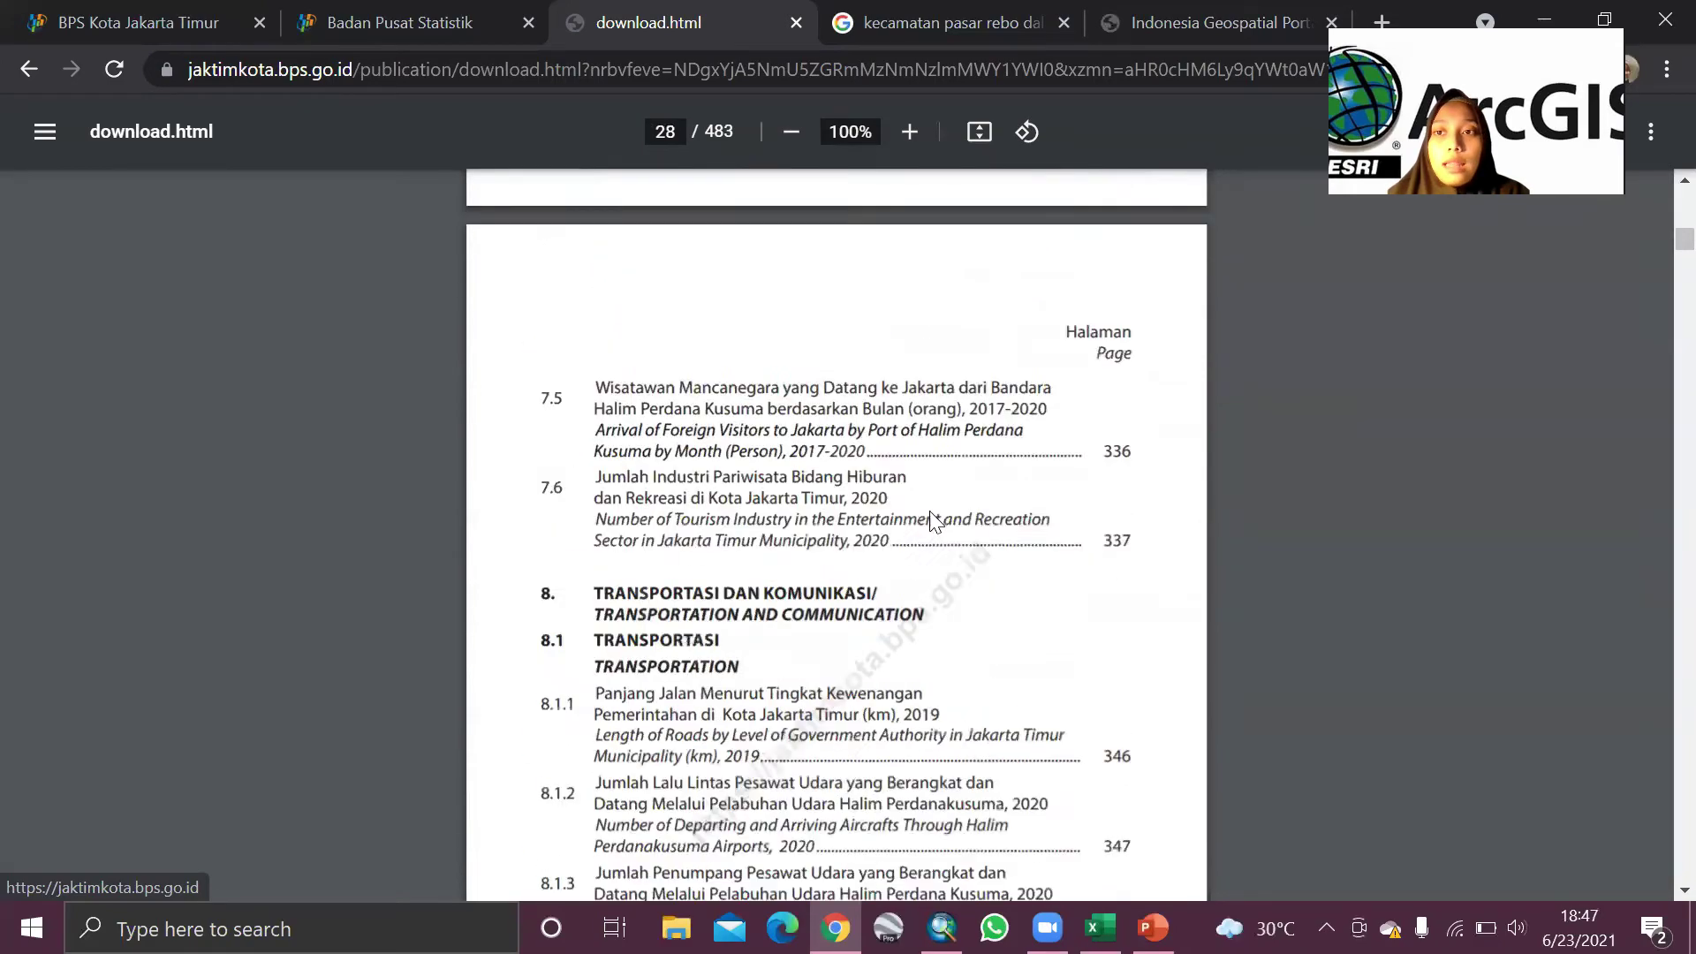
scroll(938, 536, down, 20)
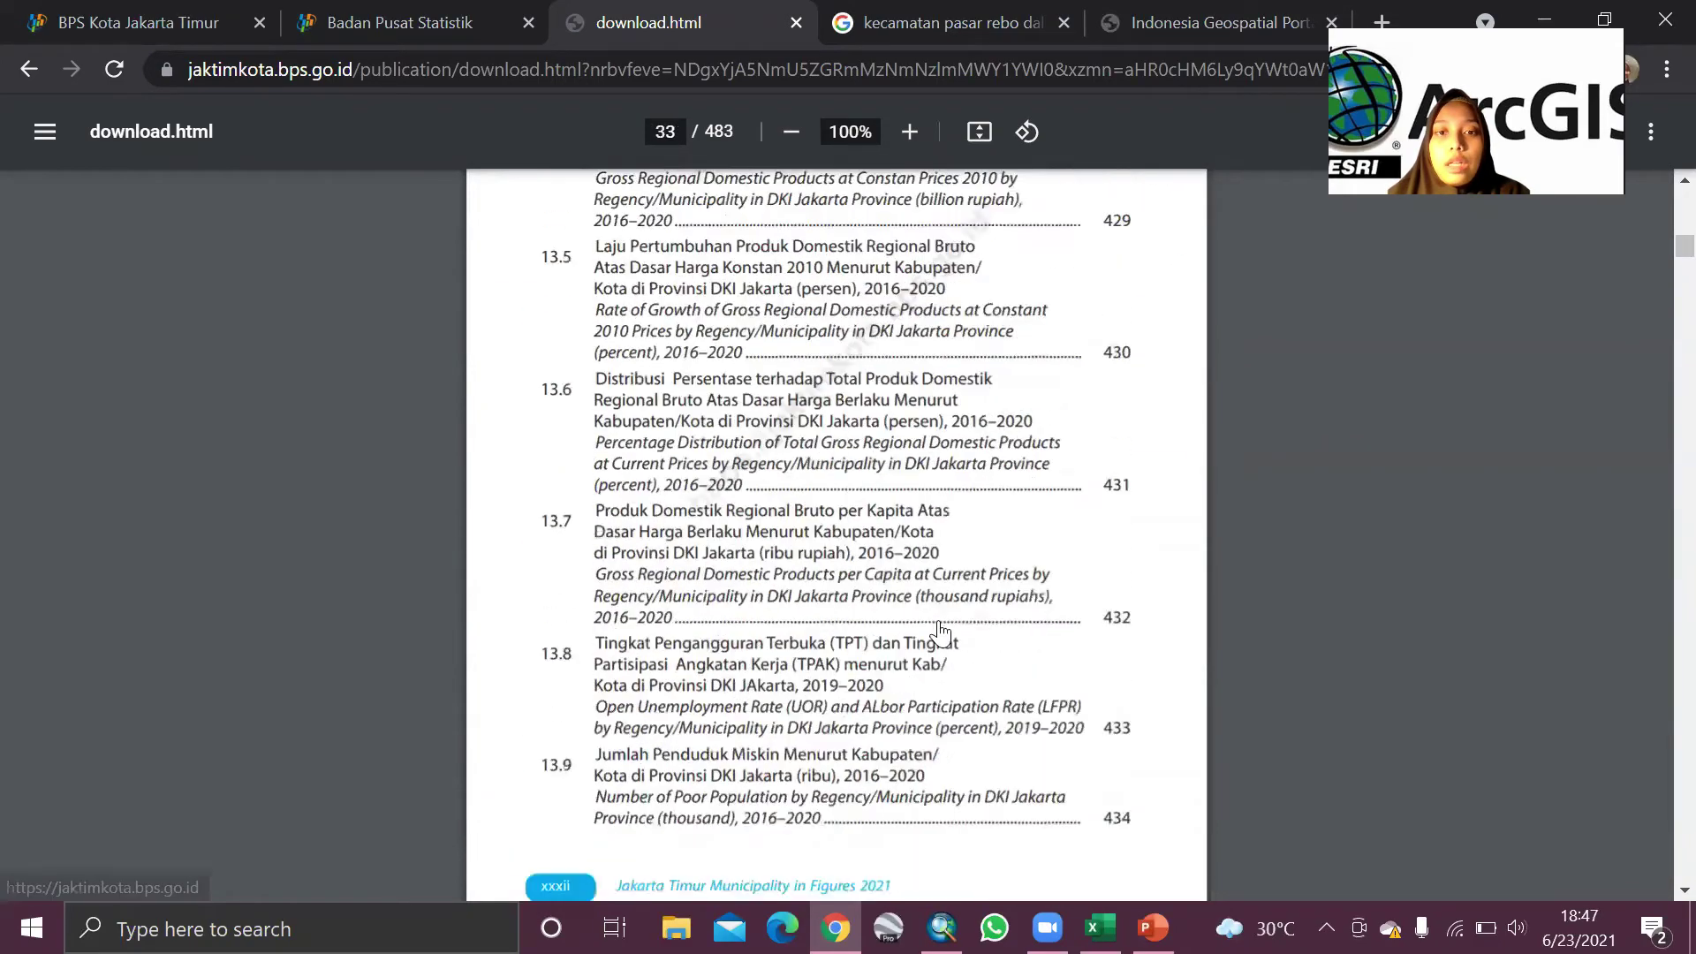
scroll(815, 655, down, 20)
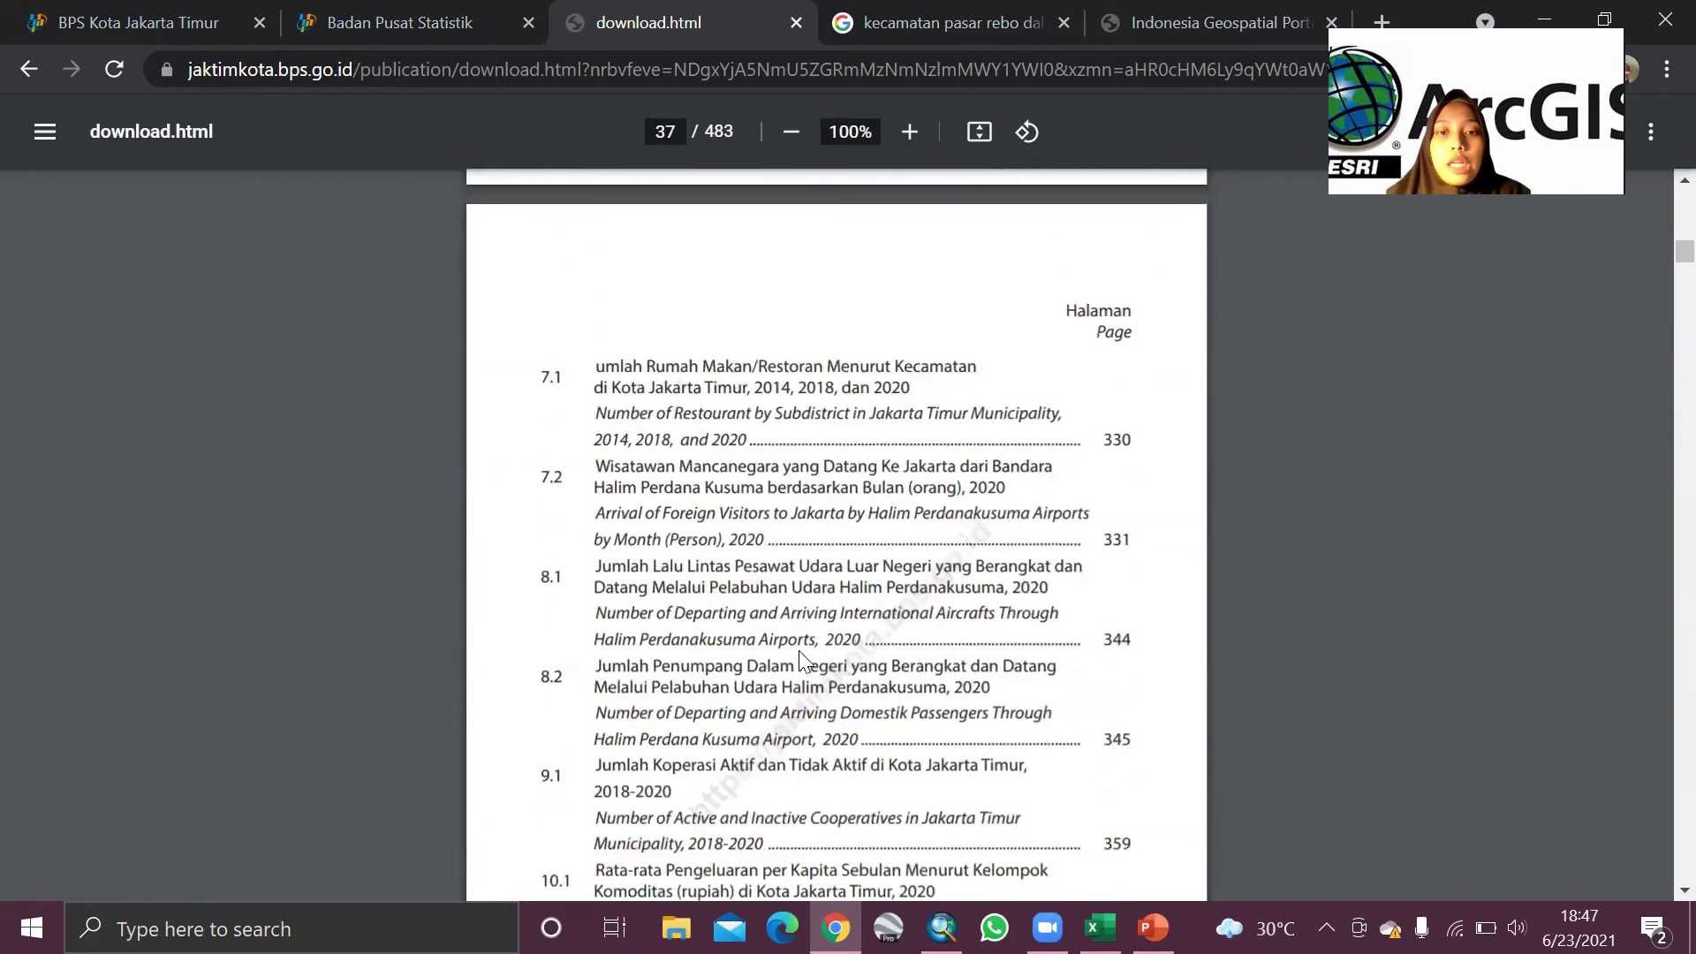
scroll(804, 662, down, 12)
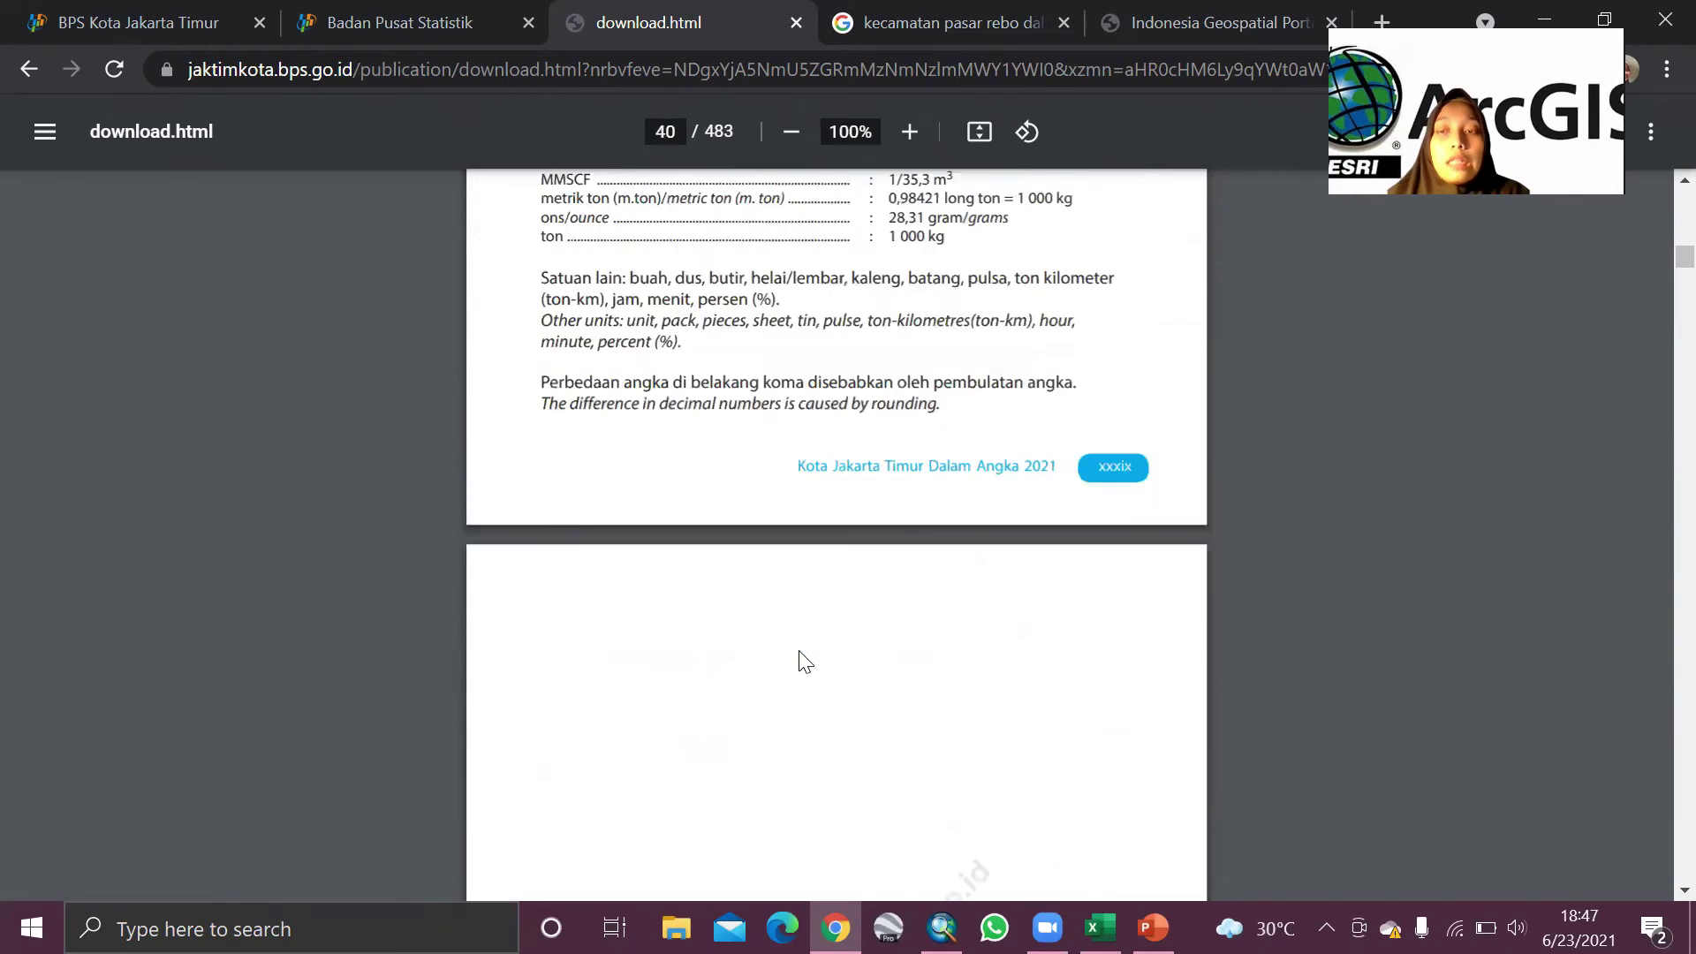
scroll(804, 663, down, 20)
scroll(963, 648, down, 20)
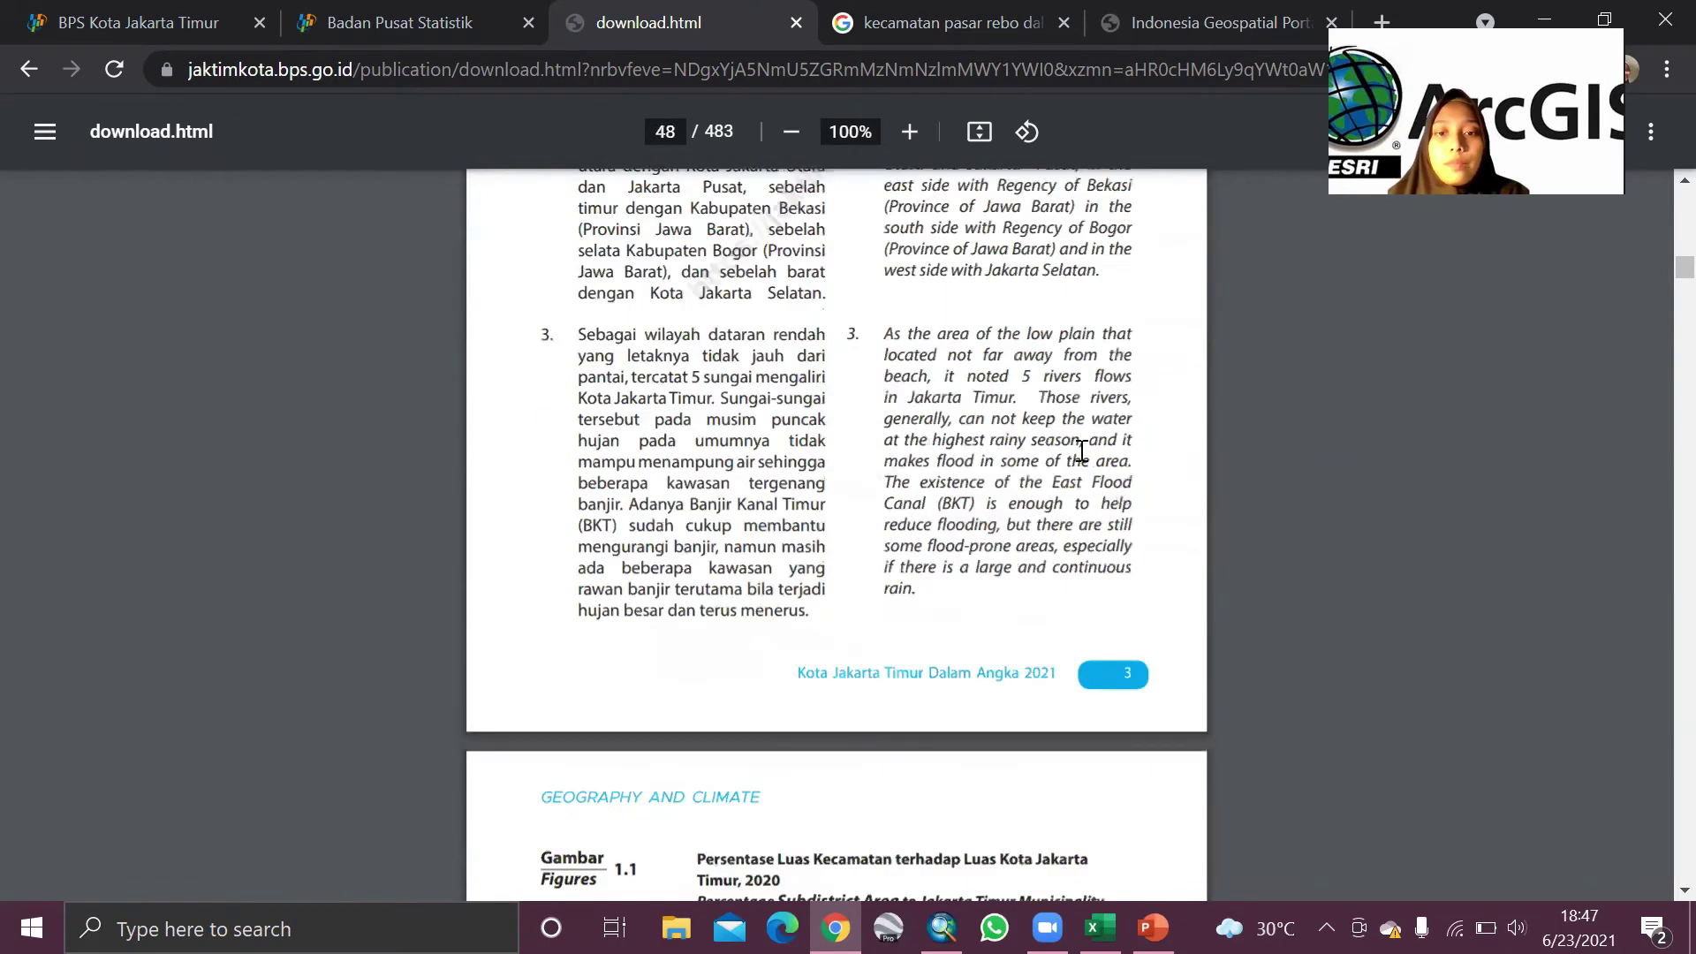
scroll(1071, 598, down, 15)
scroll(1654, 792, down, 12)
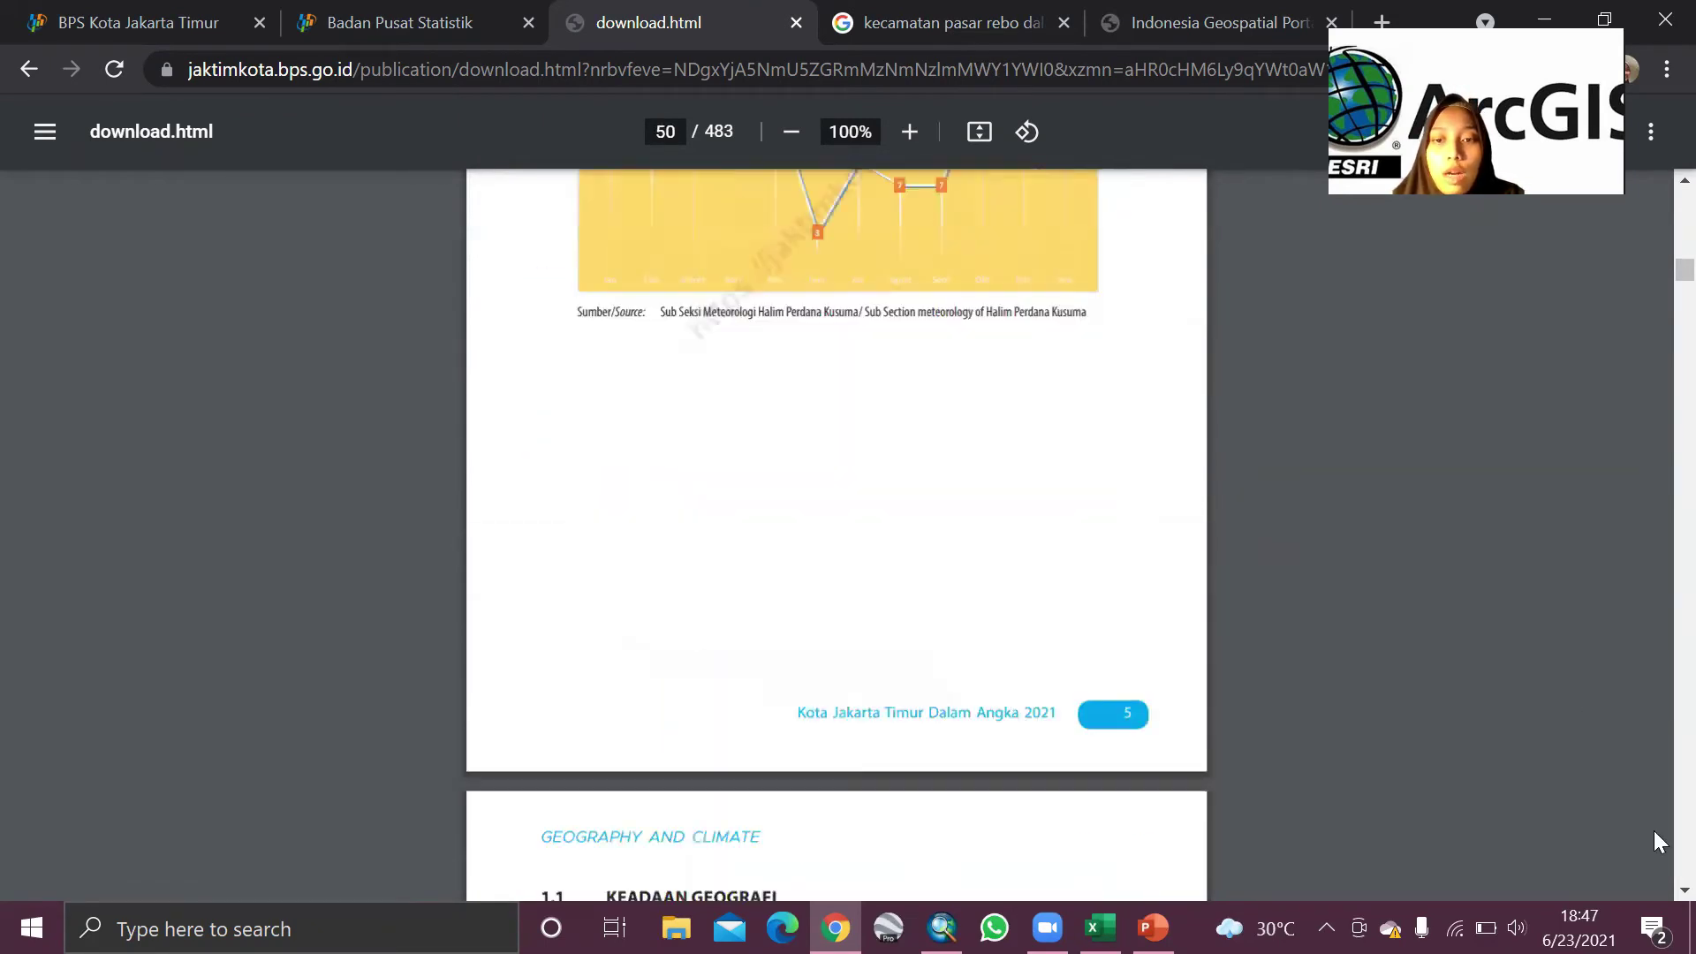
scroll(928, 613, down, 1)
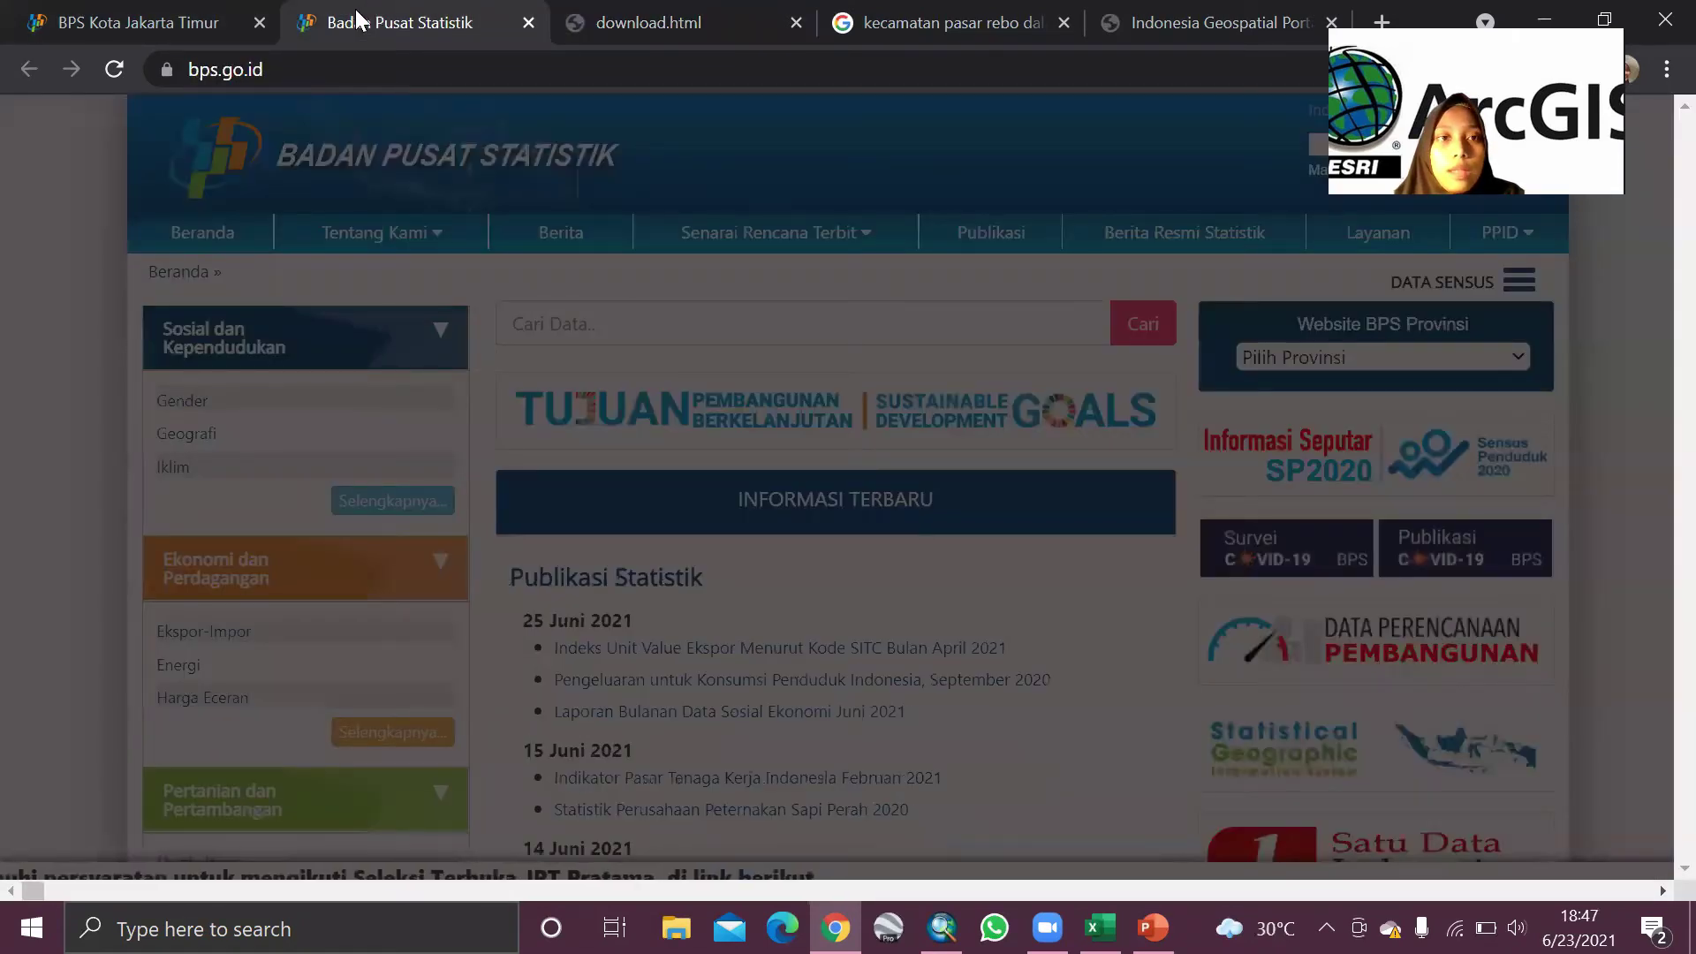
Step: Look over the national BPS website and the BPS Kota Jakarta Timur home page in Chrome, and return to ArcMap
click(368, 19)
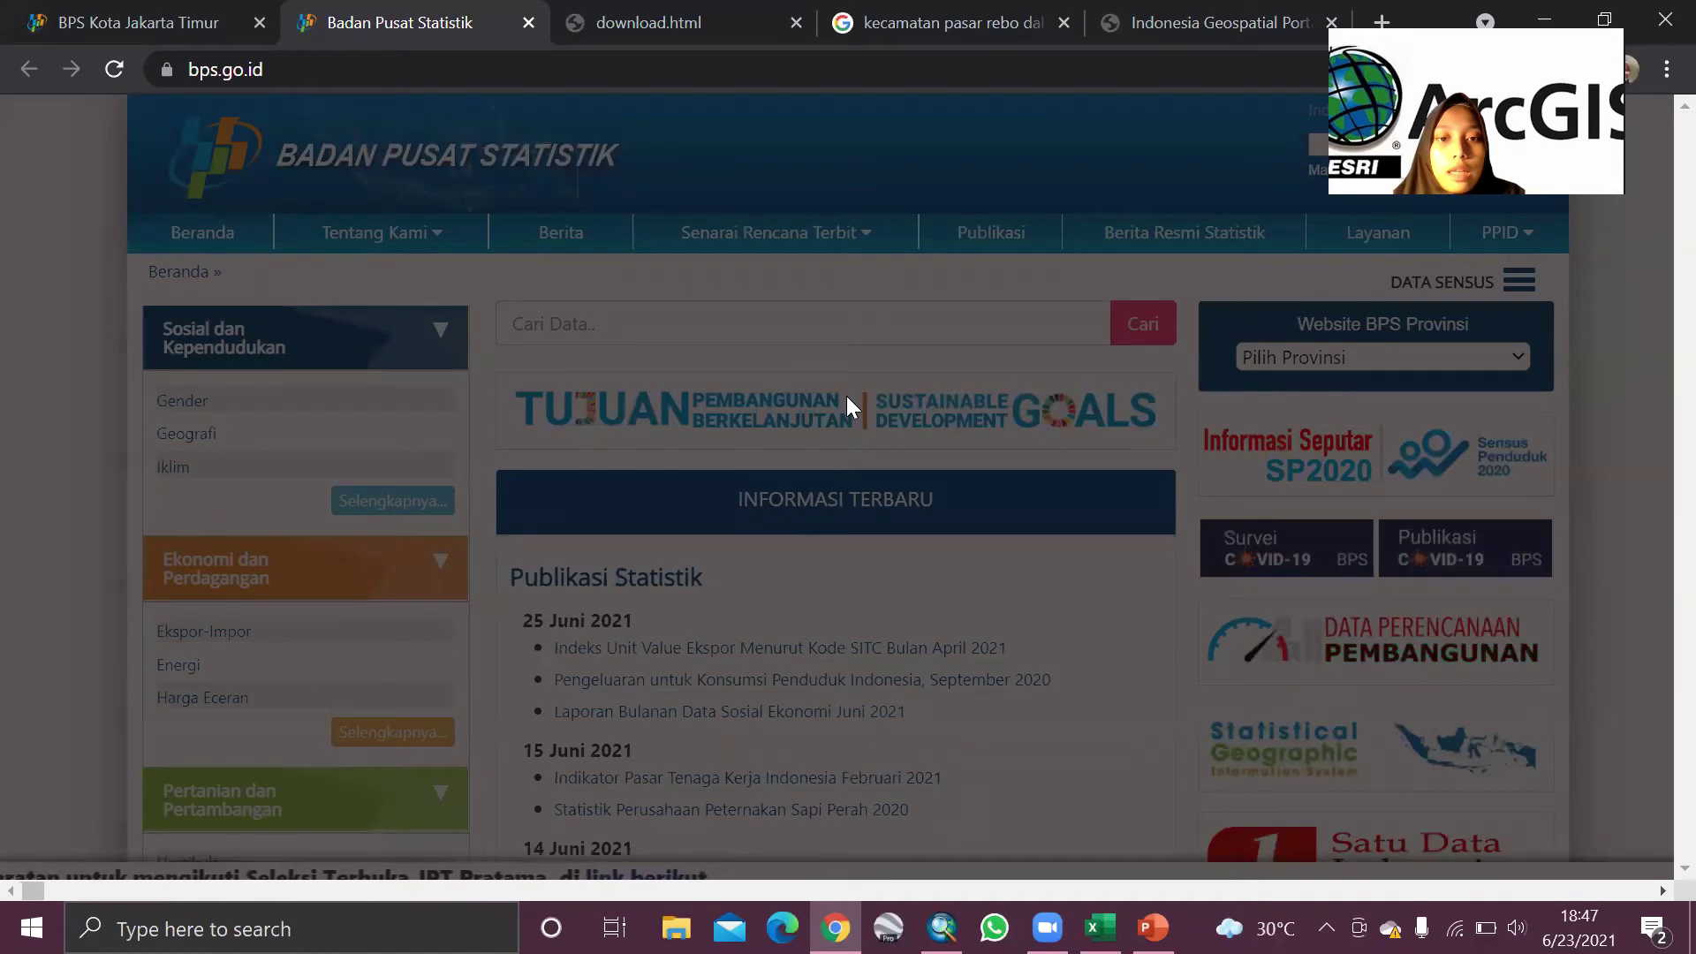
key(ctrl+shift+Tab)
scroll(928, 624, up, 2)
scroll(928, 624, down, 7)
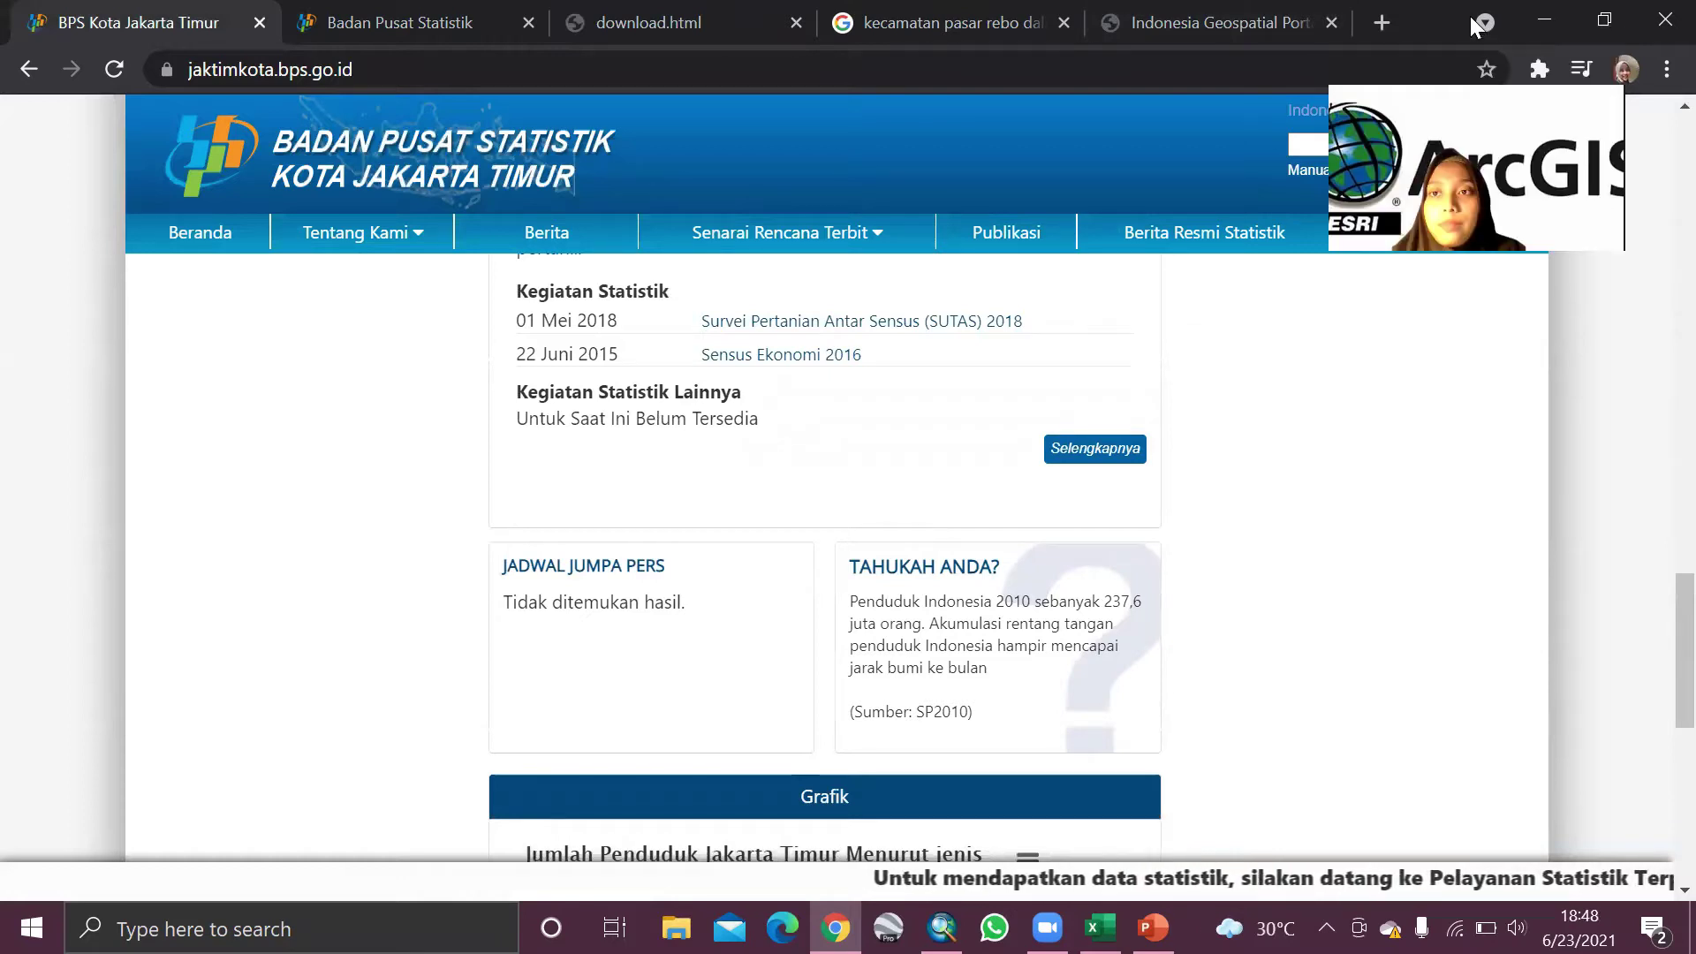
click(1556, 23)
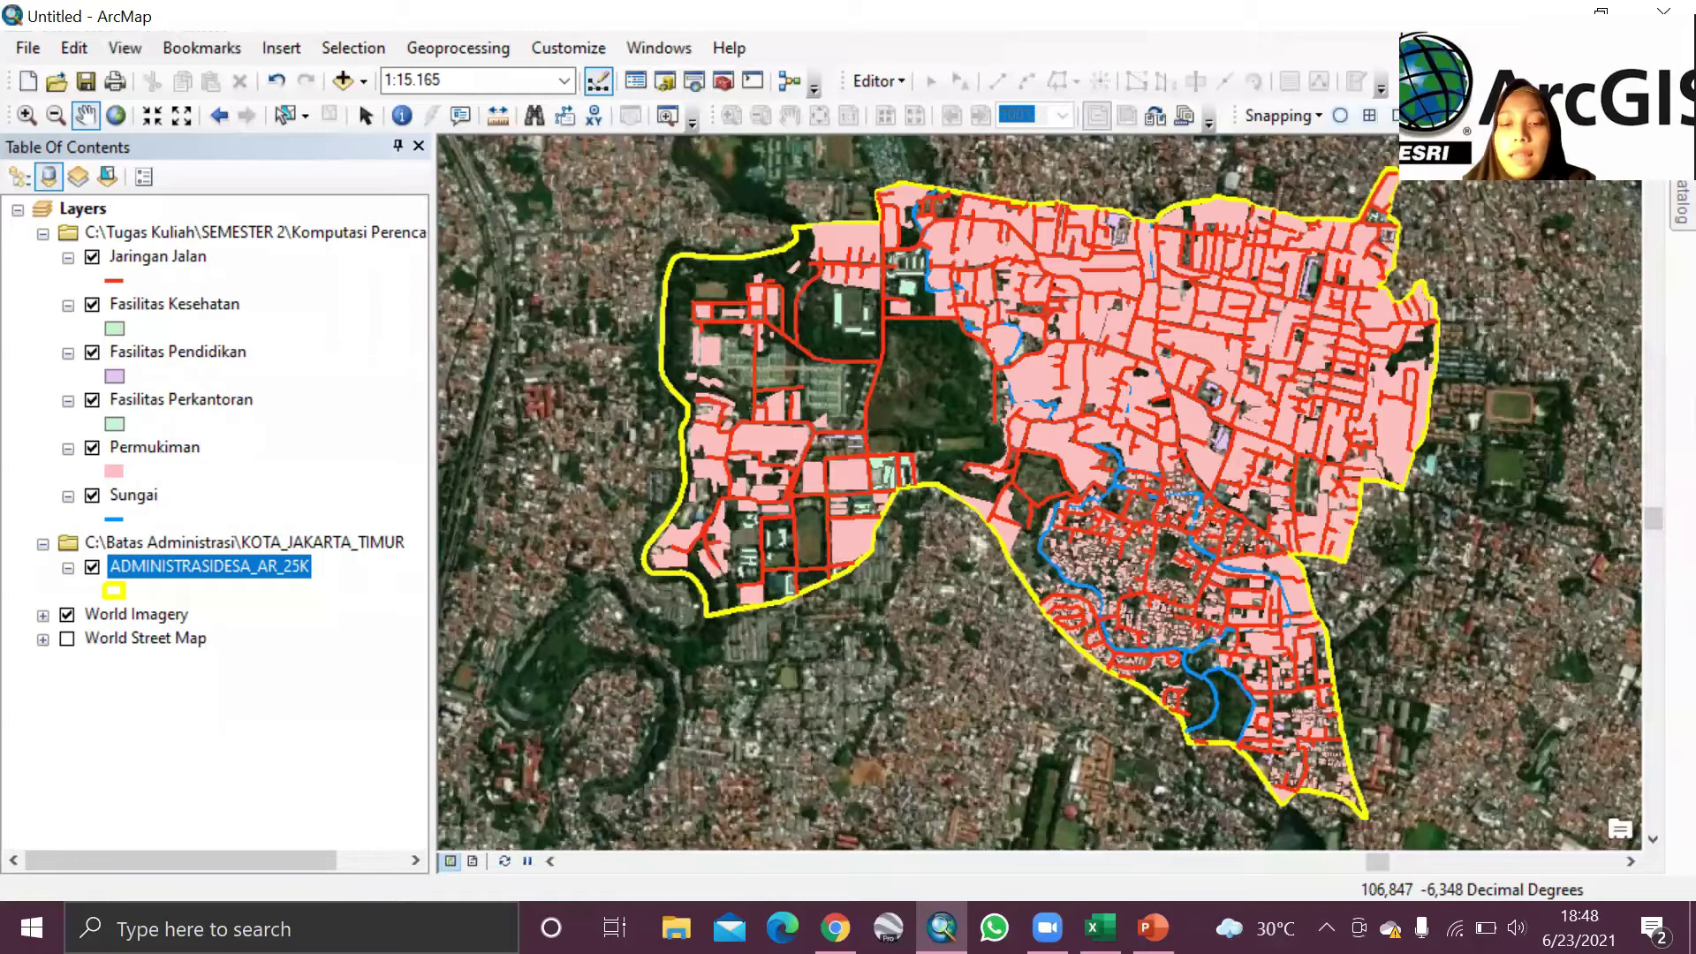
Step: Check the Kalisari_Penduduk_2003 workbook in Excel against all fields of the ADMINISTRASIDESA_AR_25K attribute table in ArcMap
click(1100, 927)
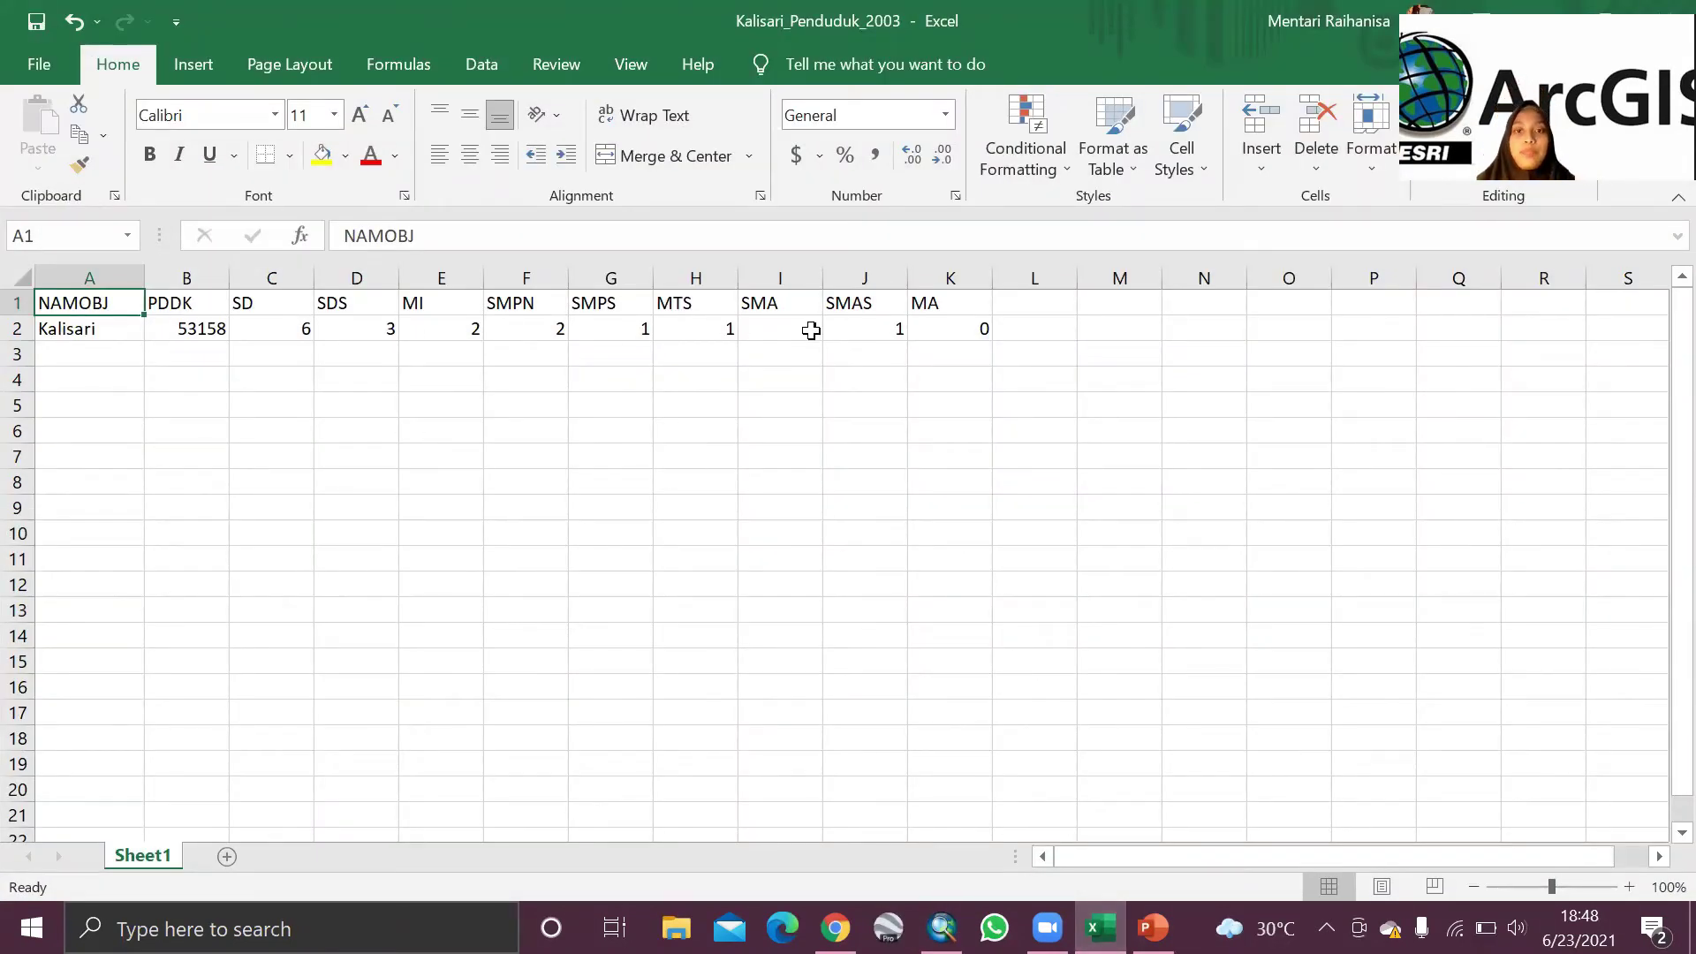
mouse_move(941, 928)
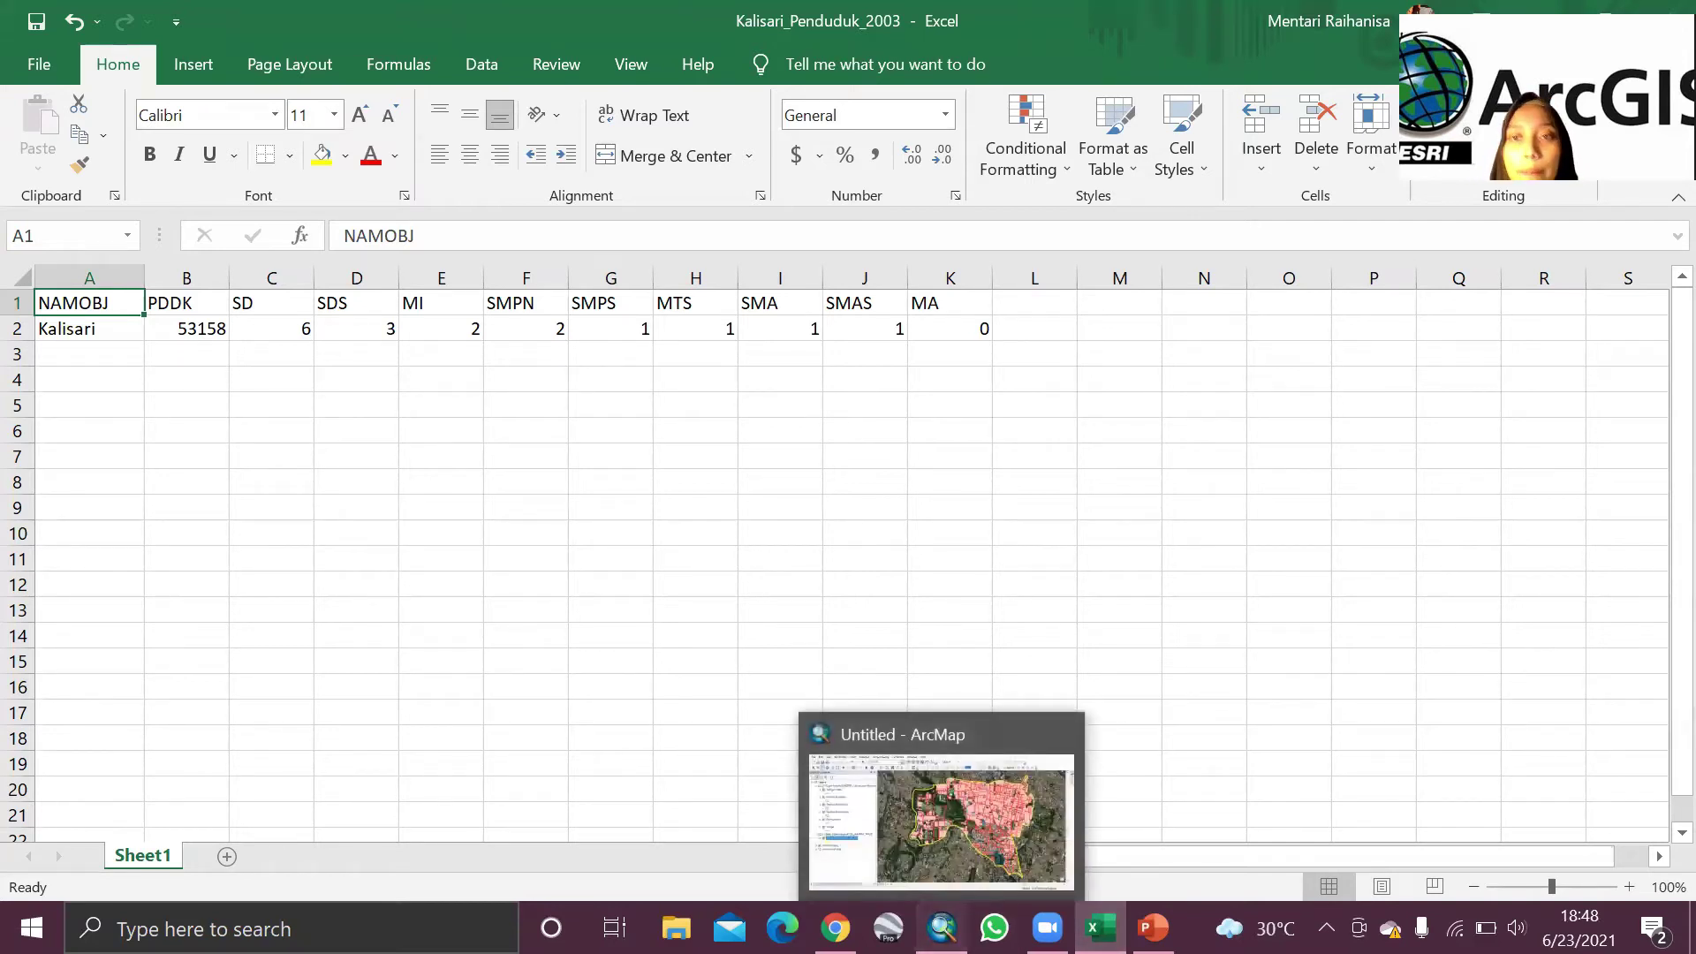
click(942, 928)
right_click(171, 570)
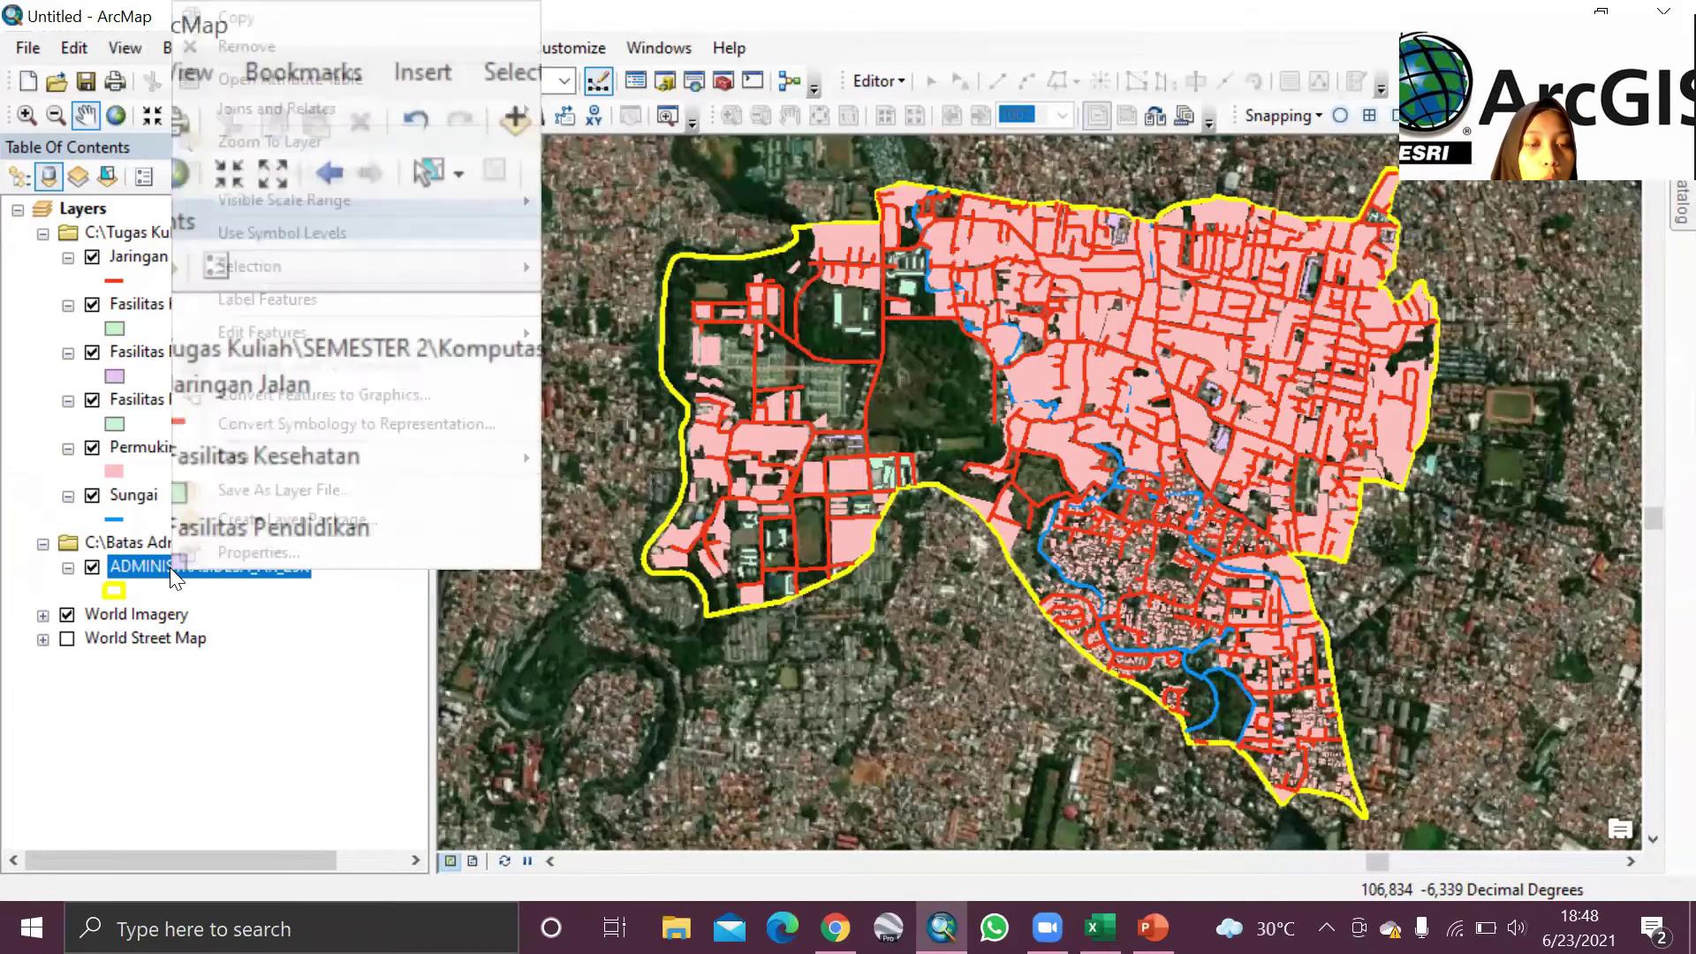
click(320, 81)
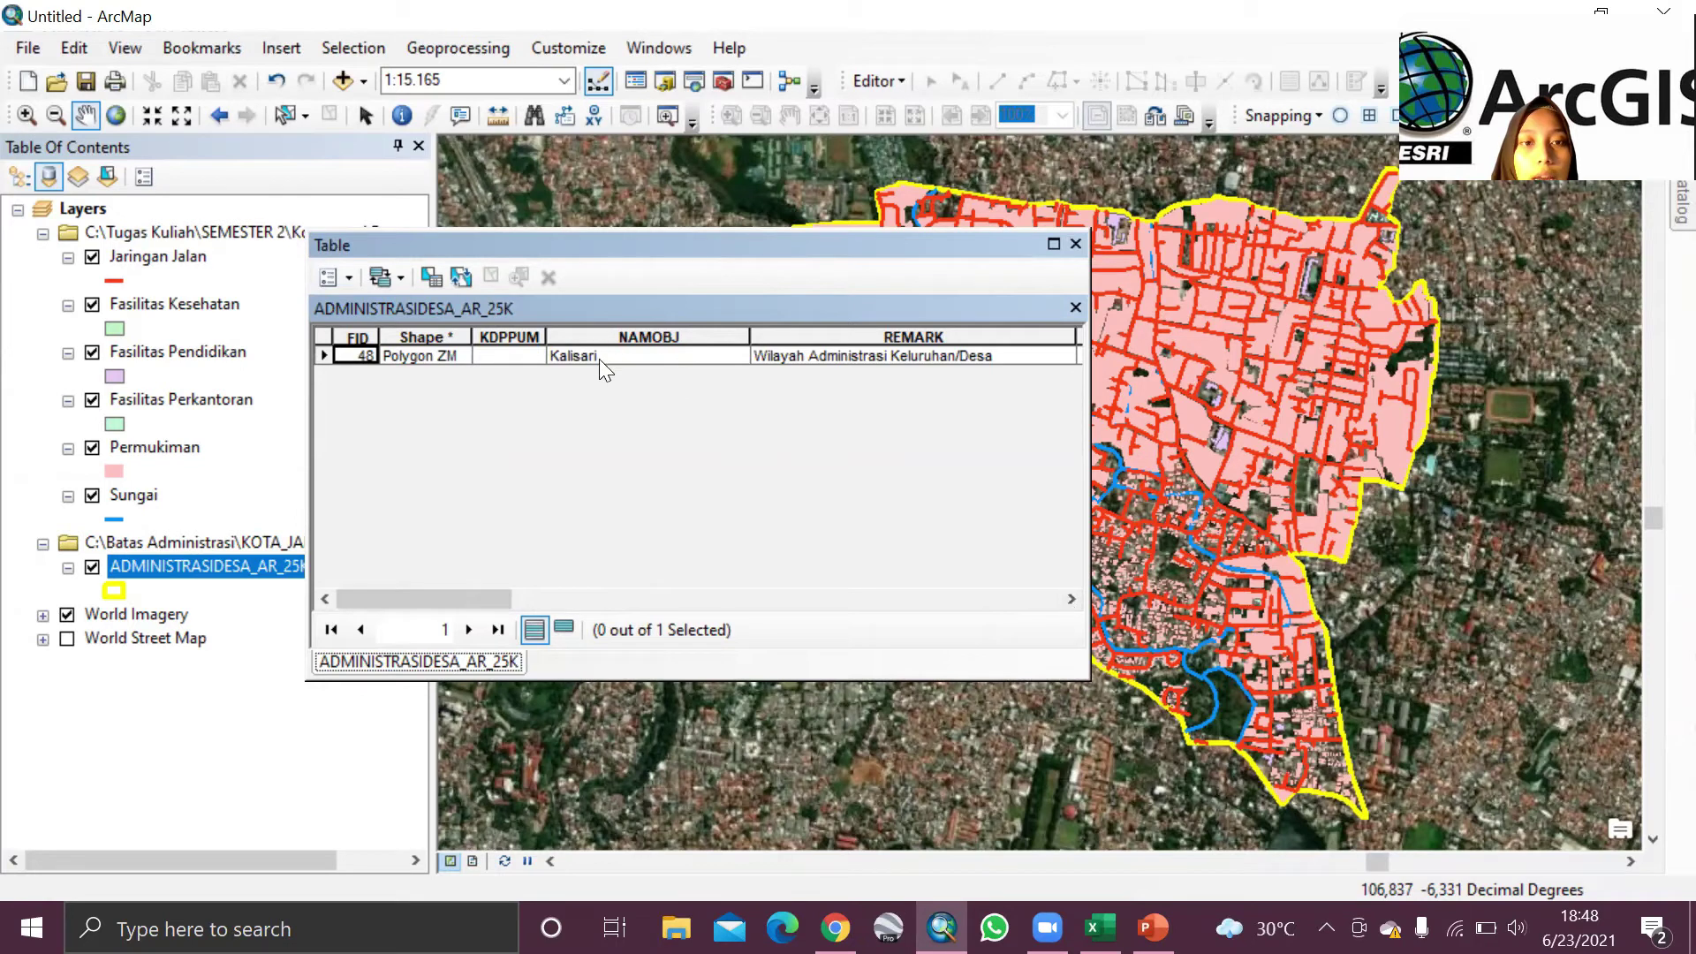
click(1071, 599)
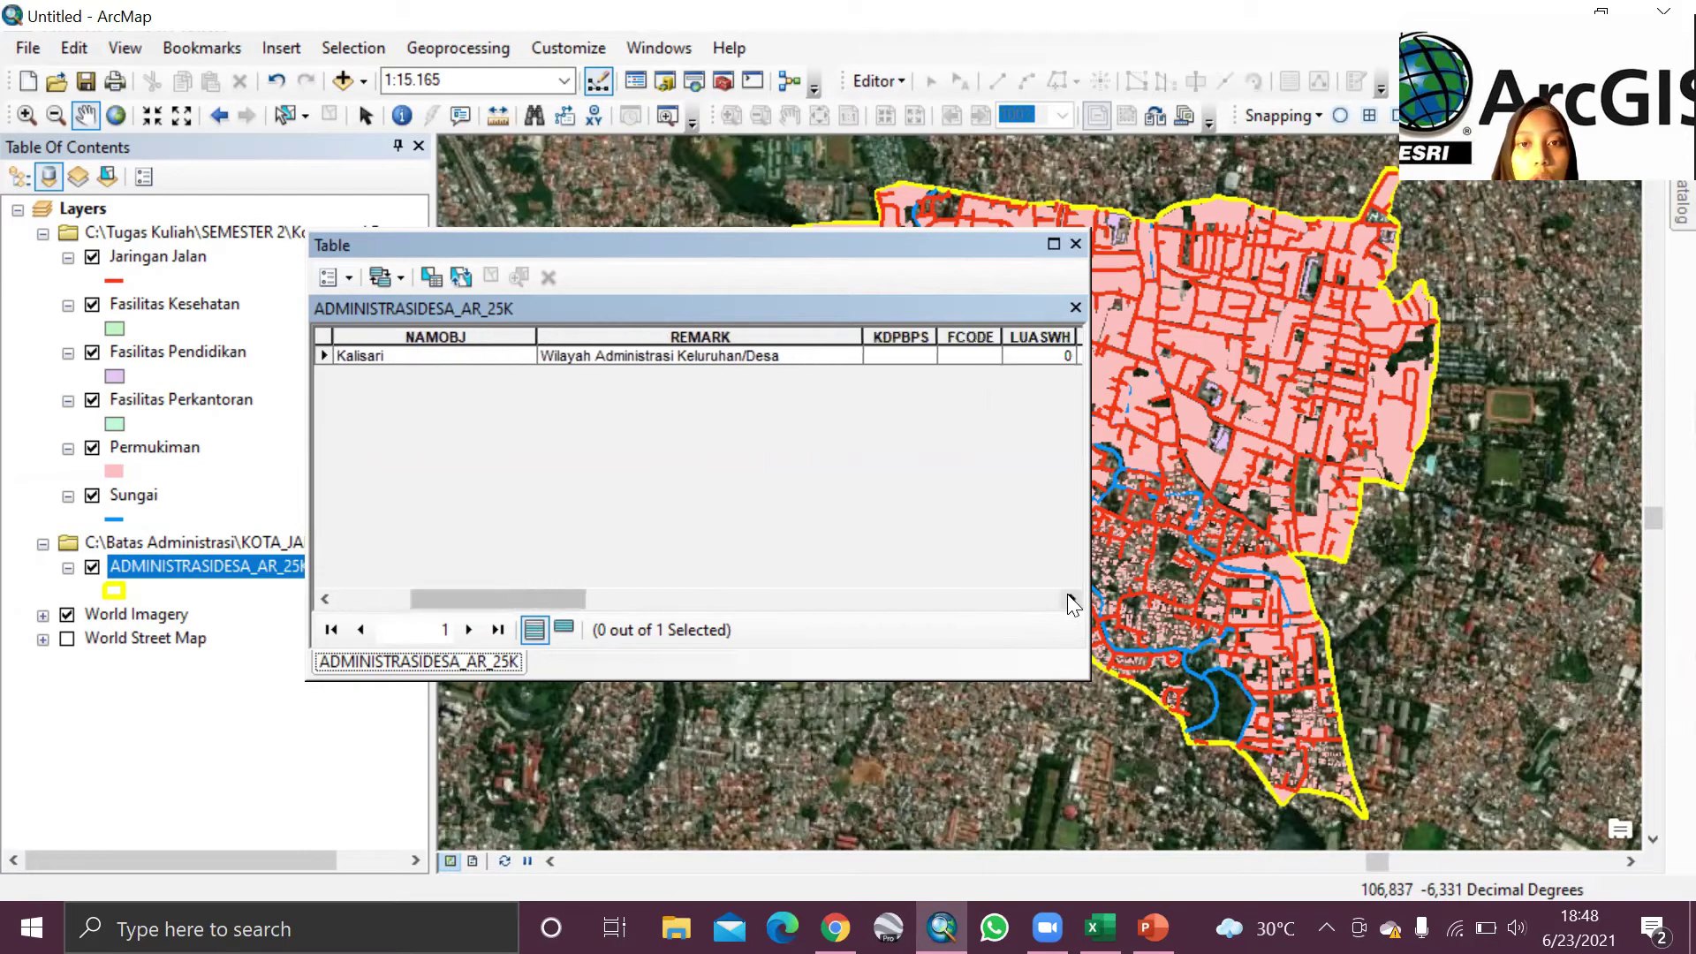
click(1071, 599)
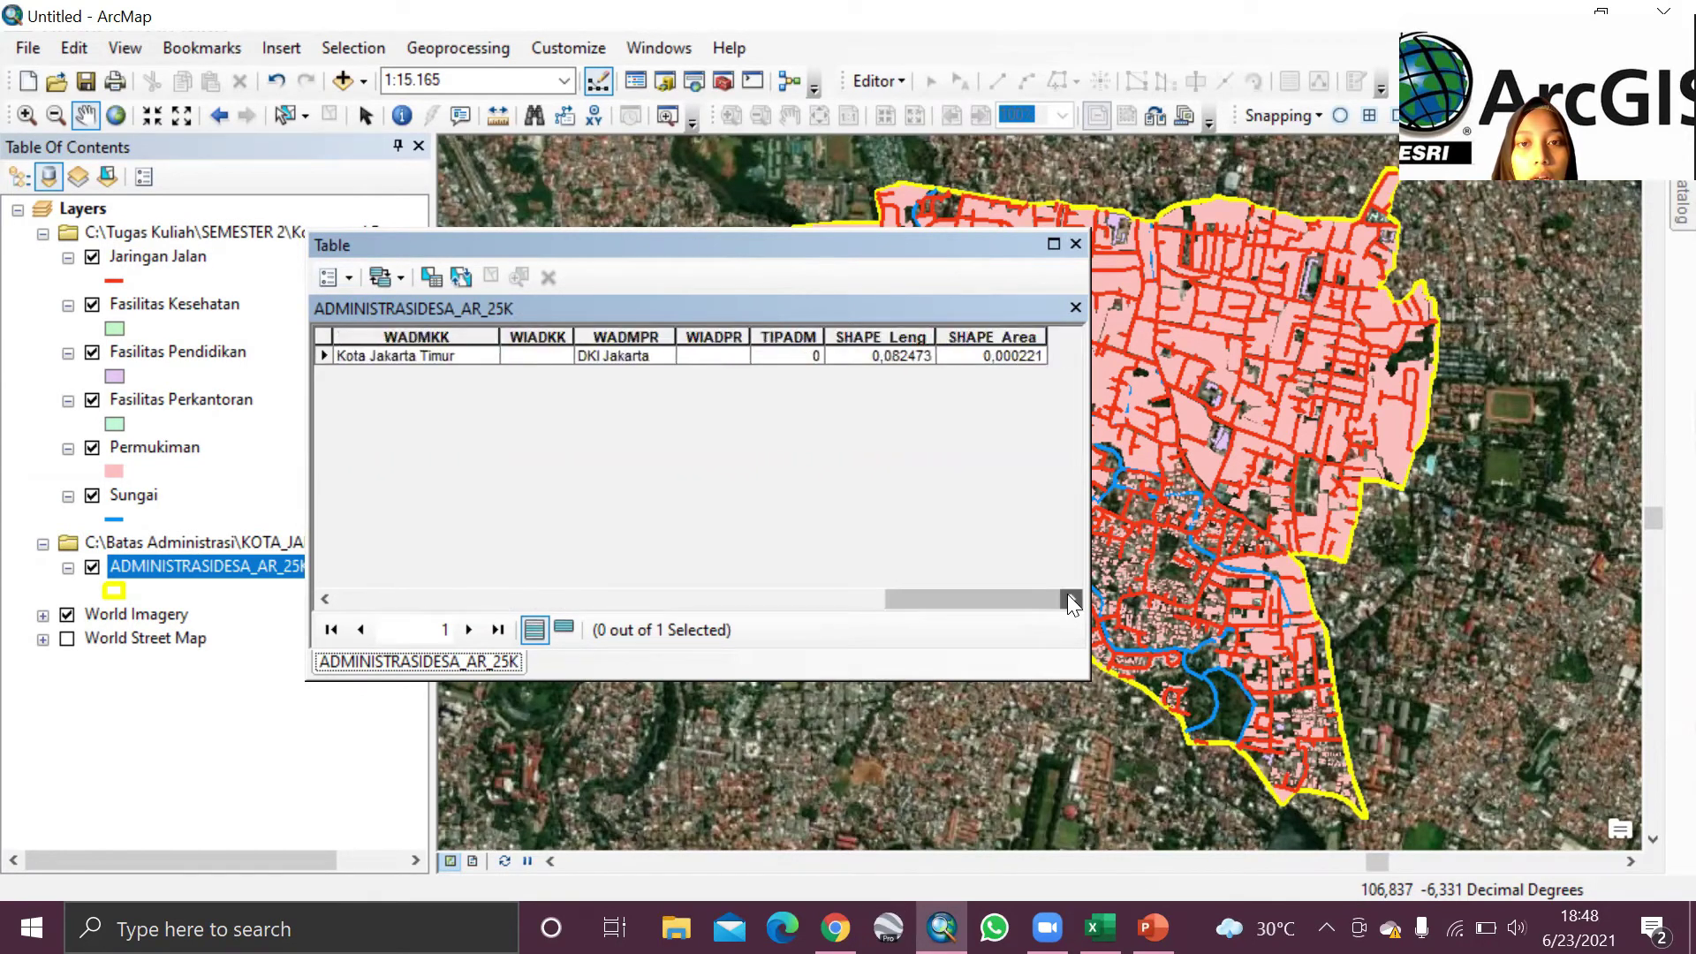
drag(979, 609, 352, 557)
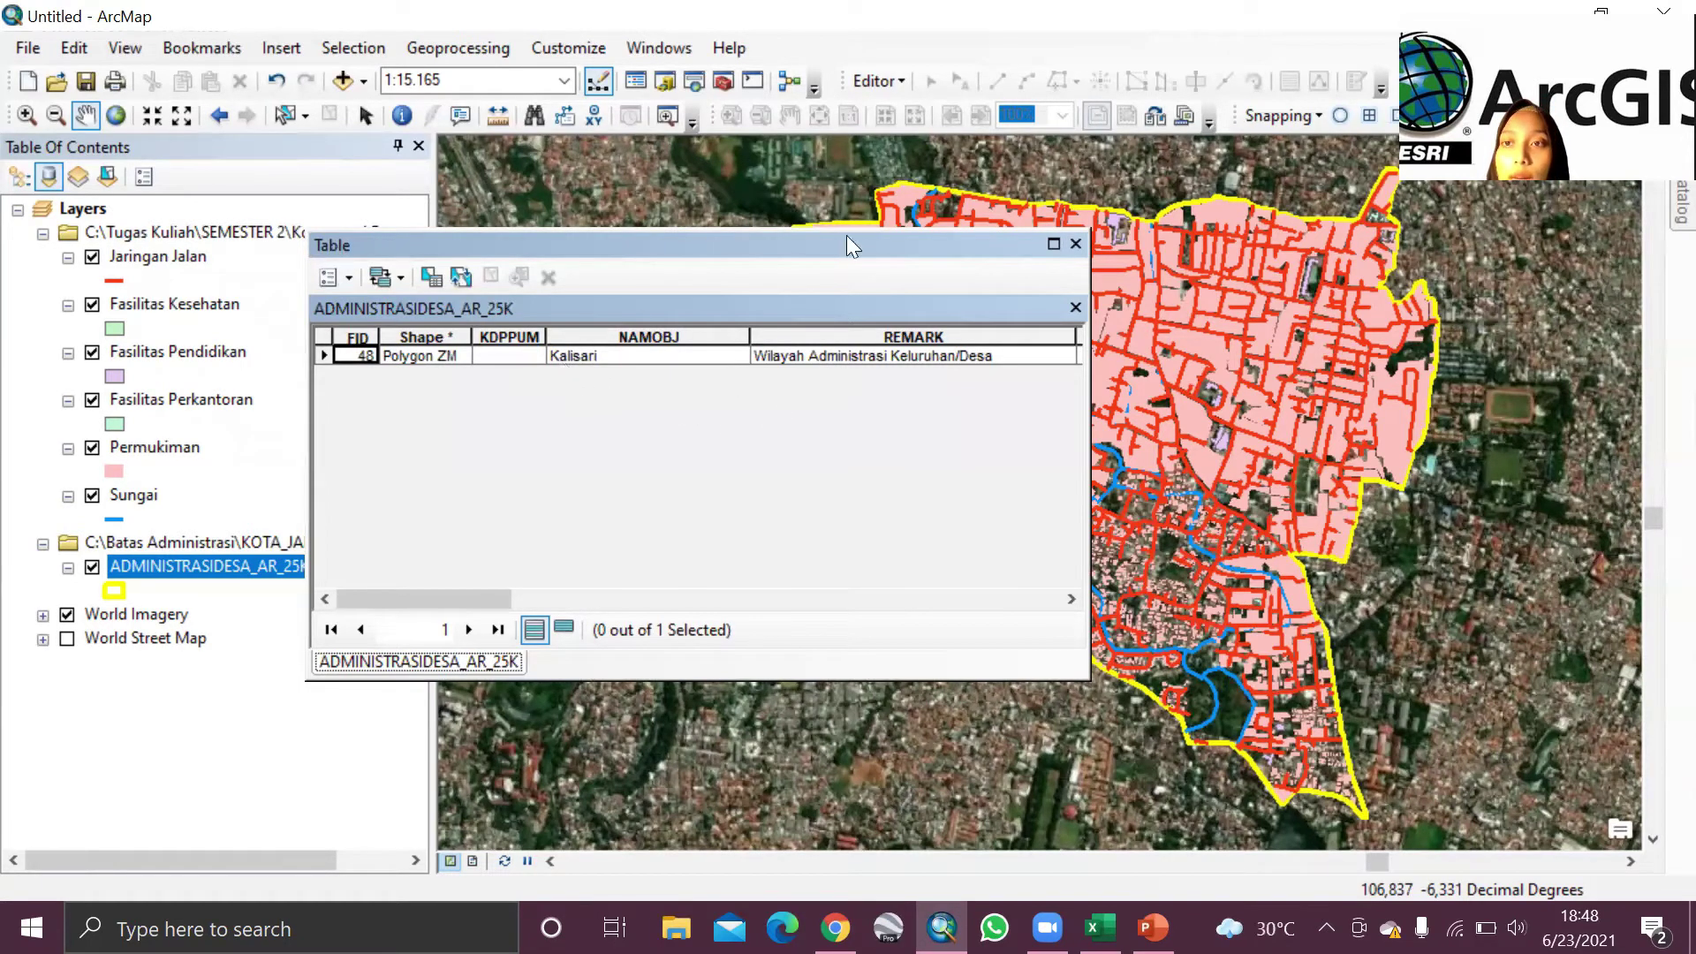
click(1071, 246)
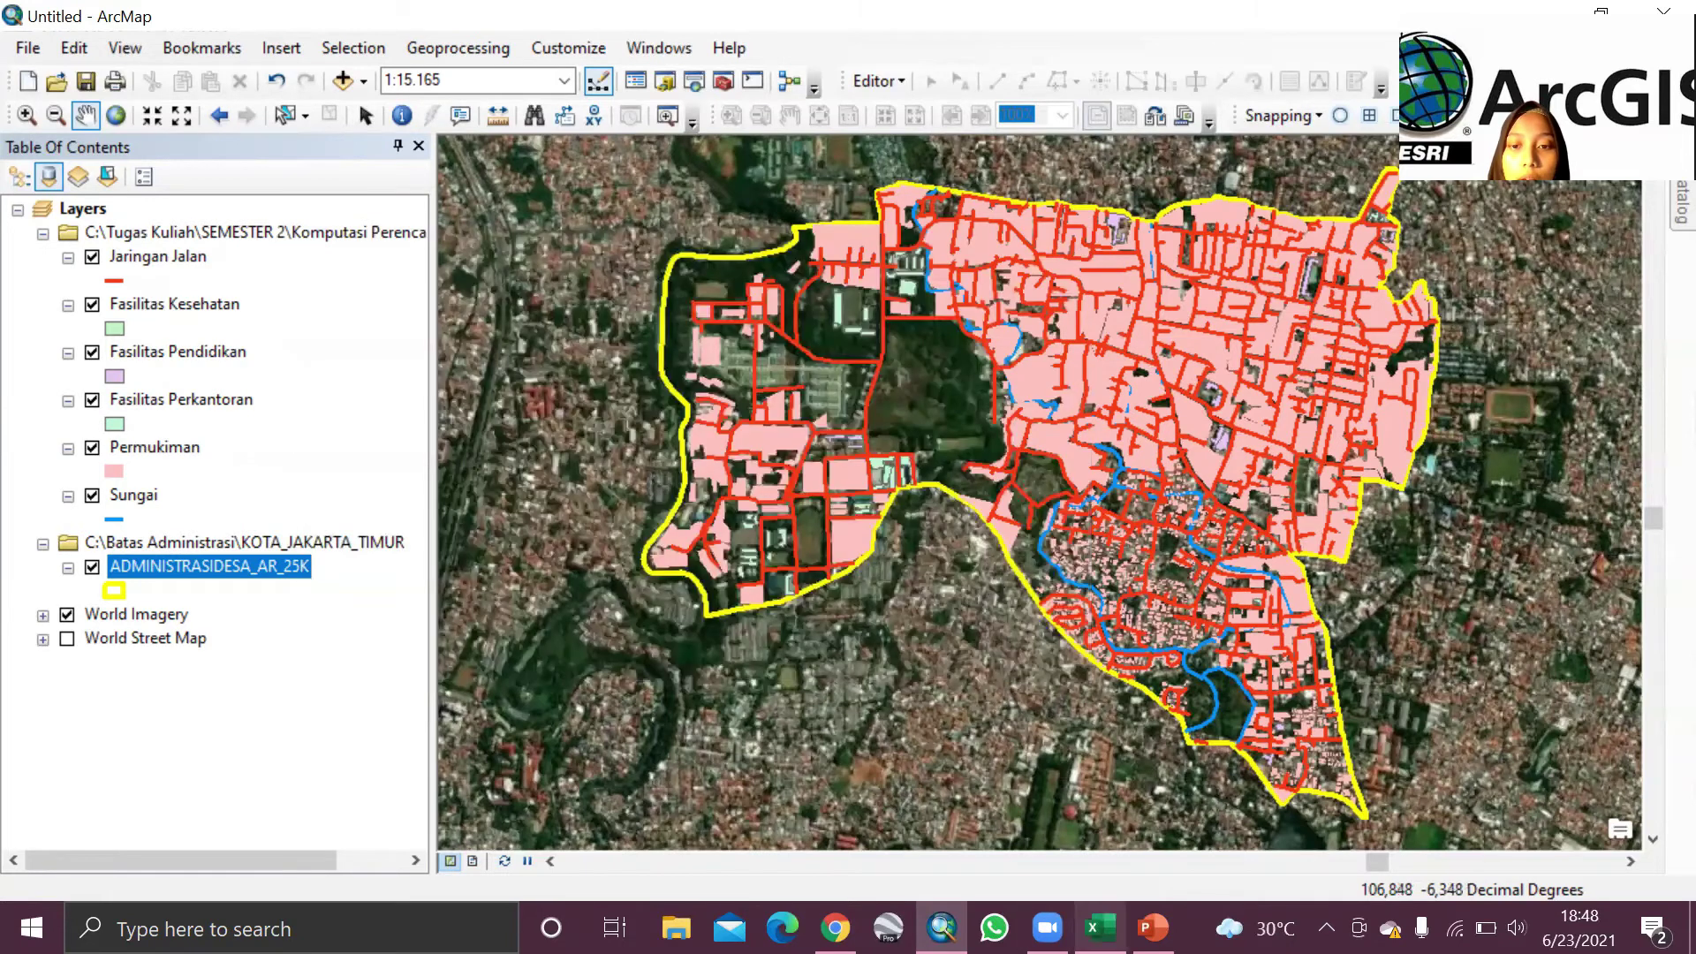
Step: Switch to Excel and review the Excel 97-2003 Workbook save format for Kalisari_Penduduk_2003 in the Batas Desa folder without saving
click(1100, 928)
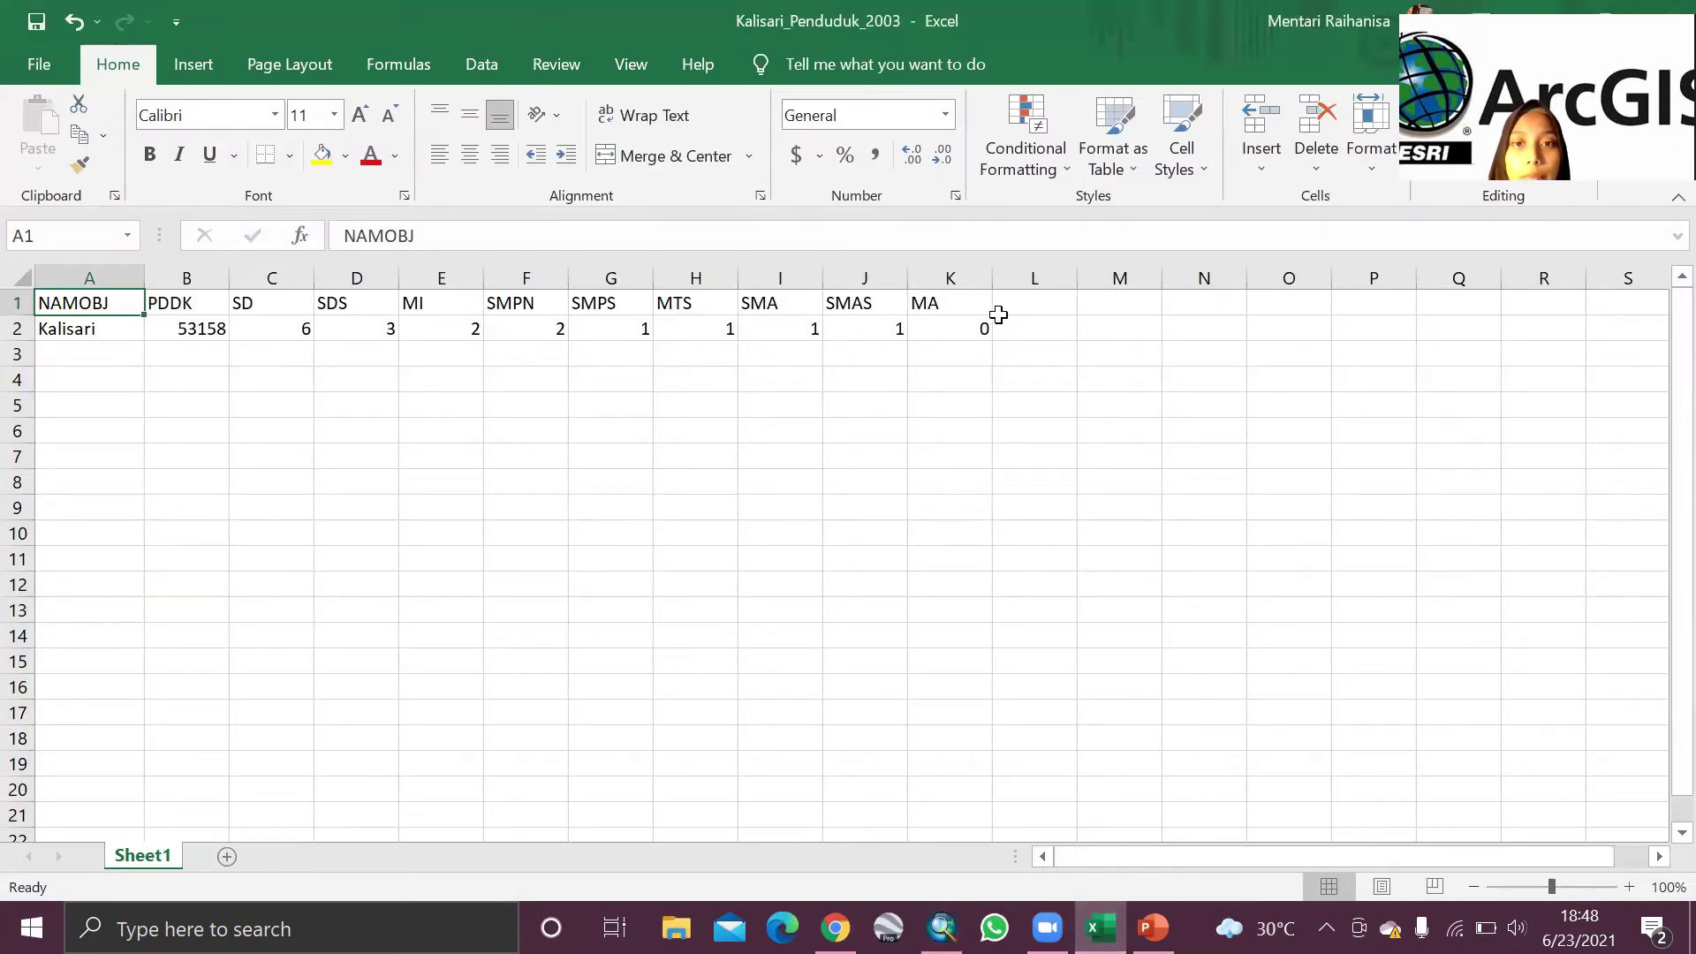
click(980, 349)
click(636, 478)
click(55, 74)
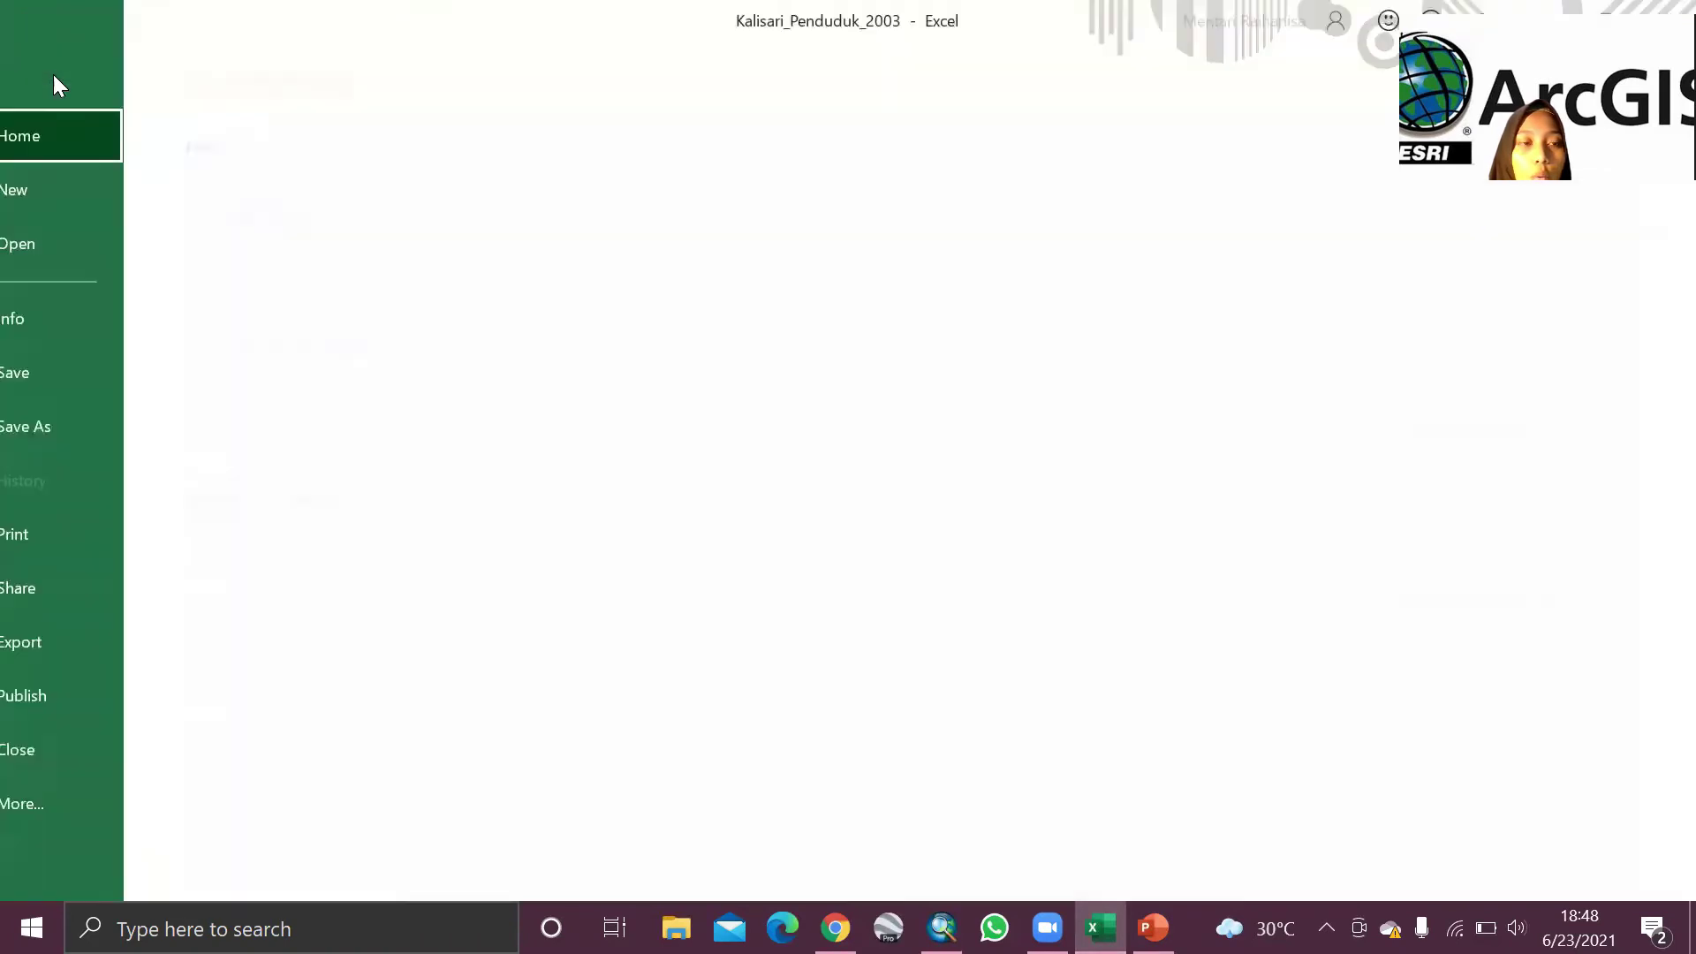
click(117, 429)
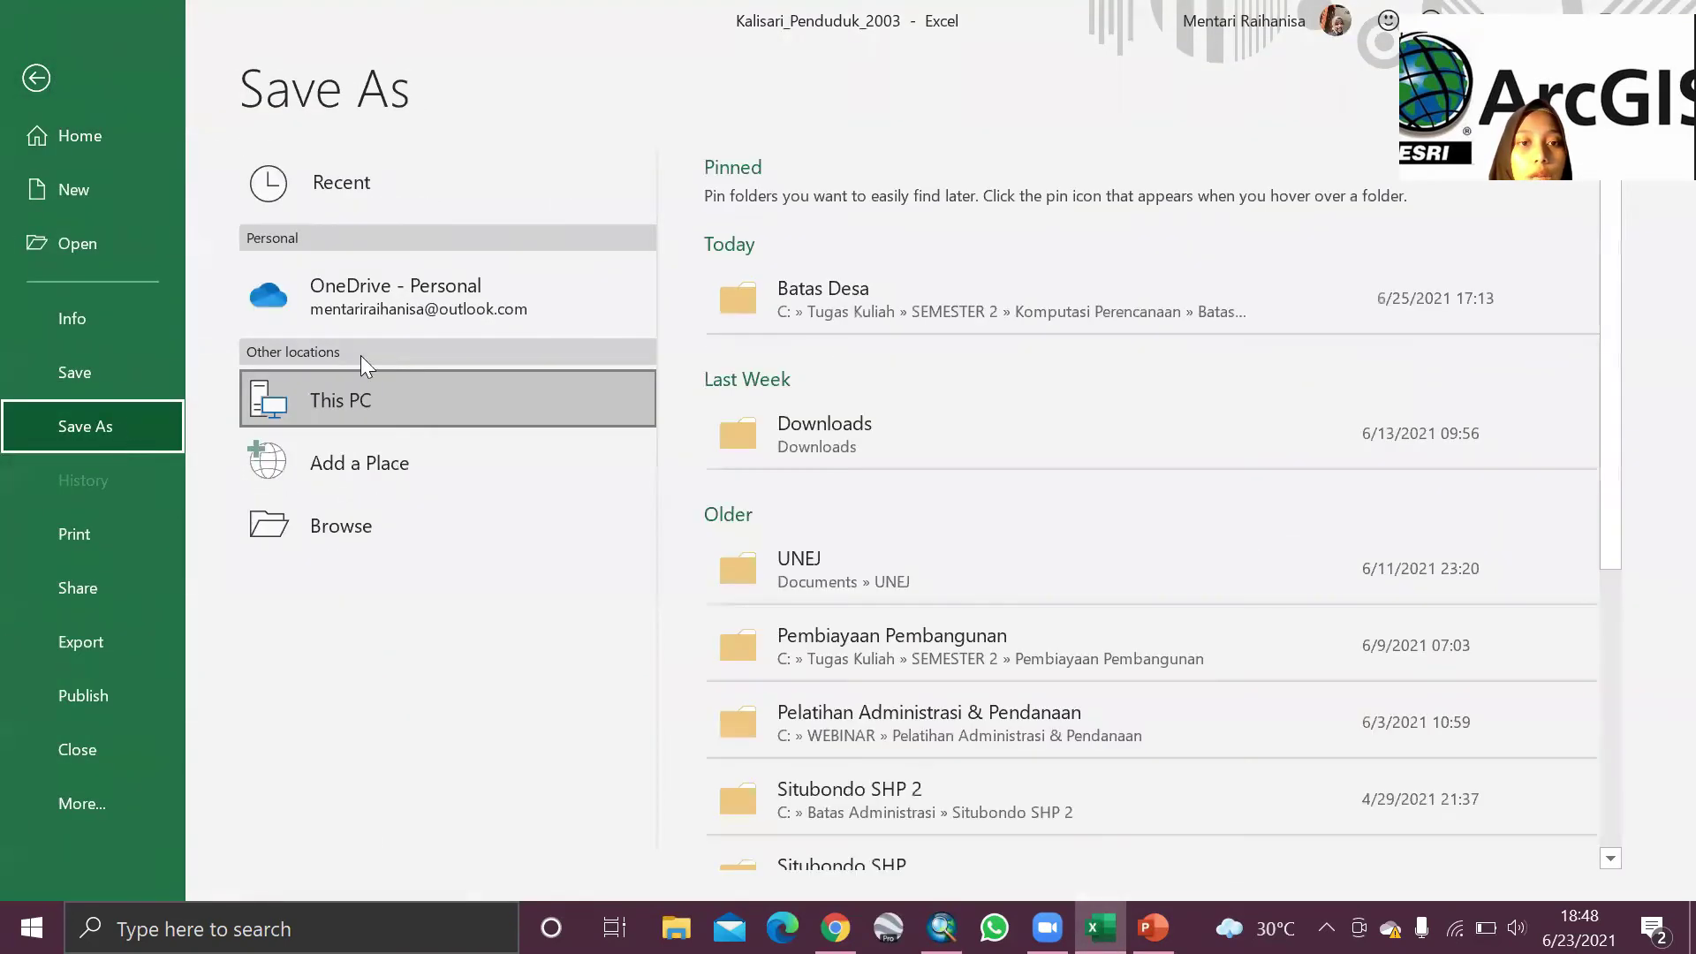
click(1052, 313)
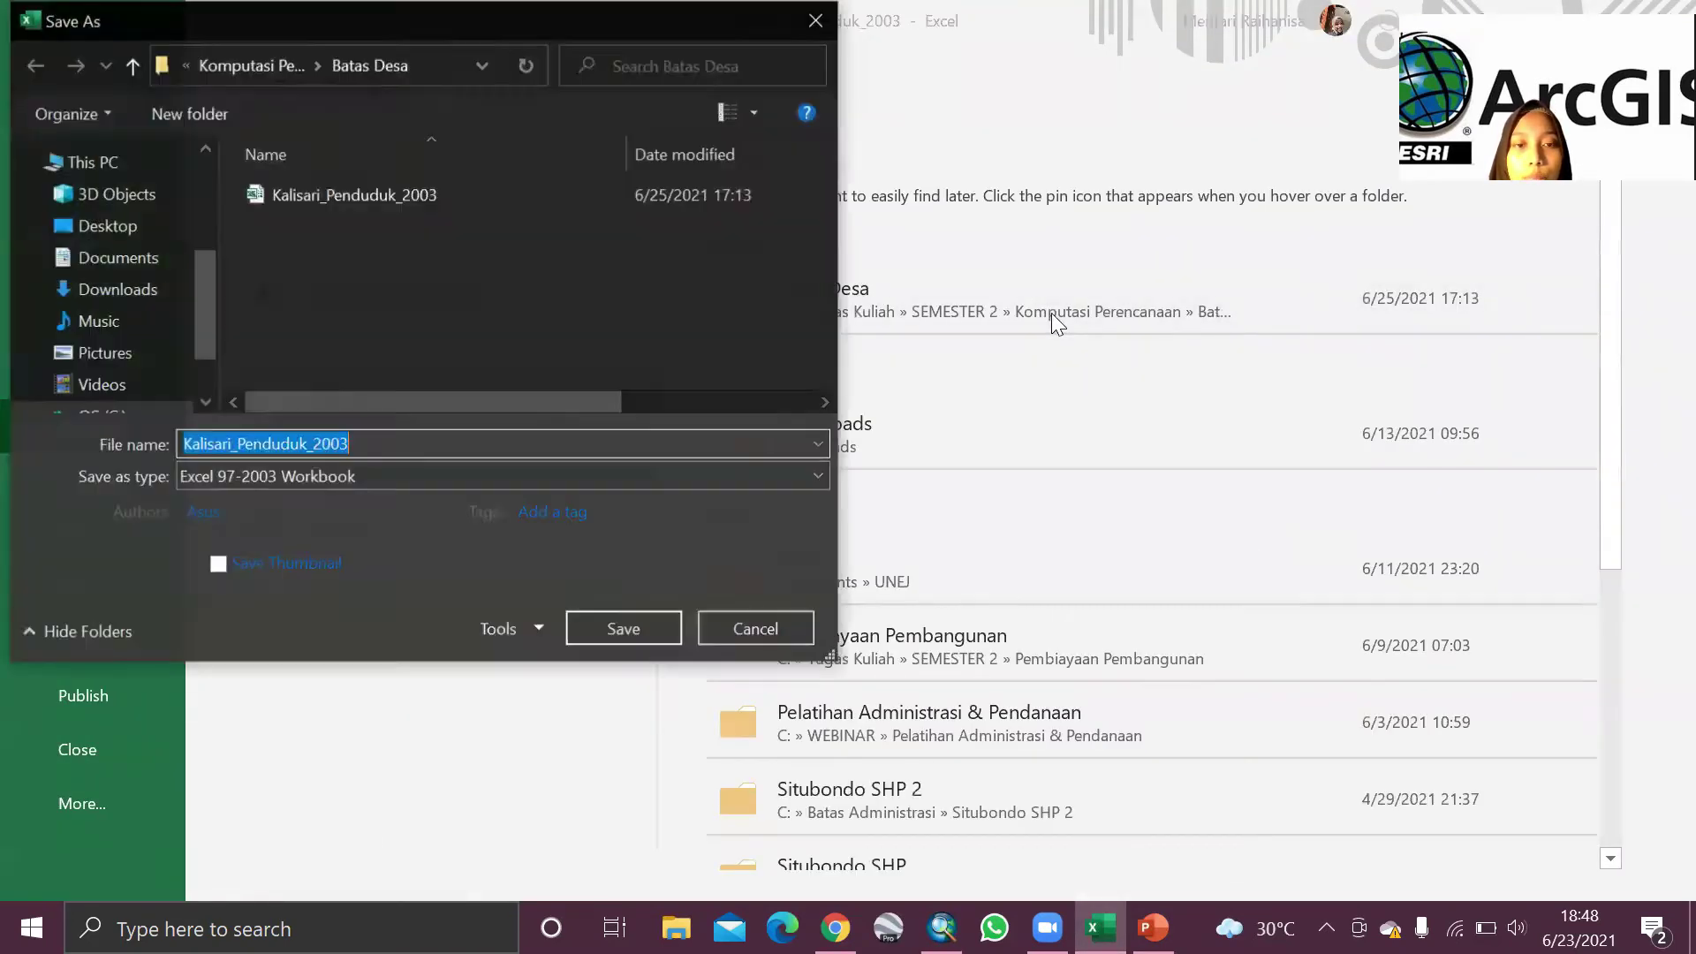
click(315, 481)
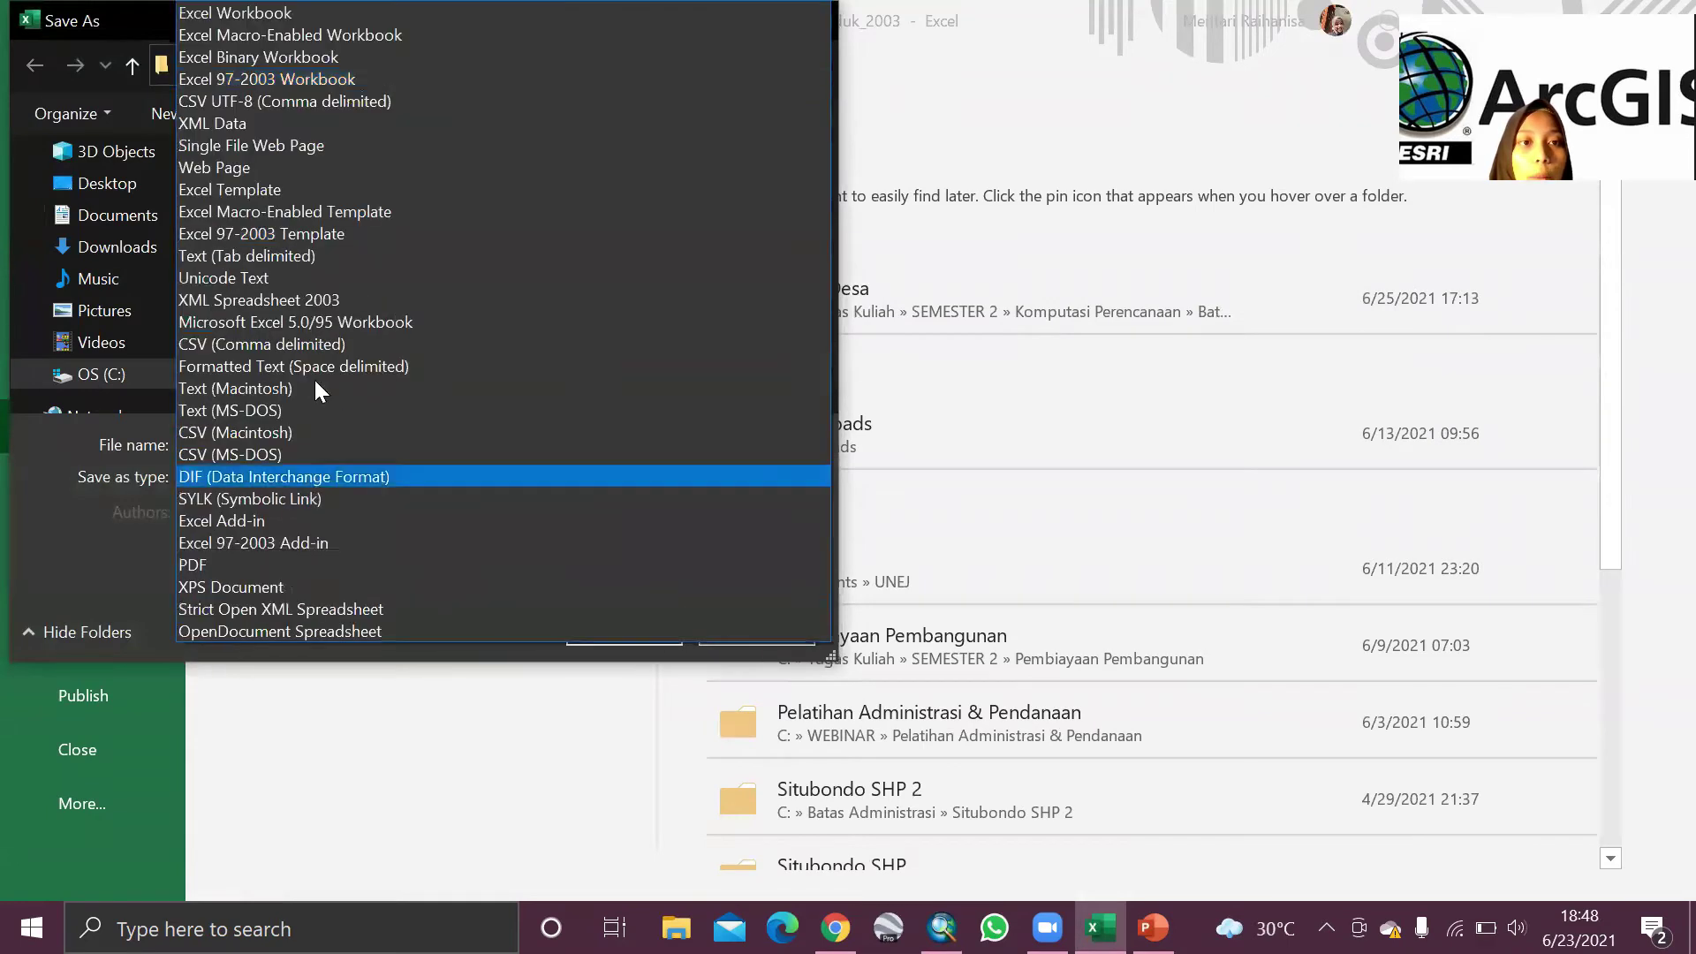
click(323, 82)
key(Return)
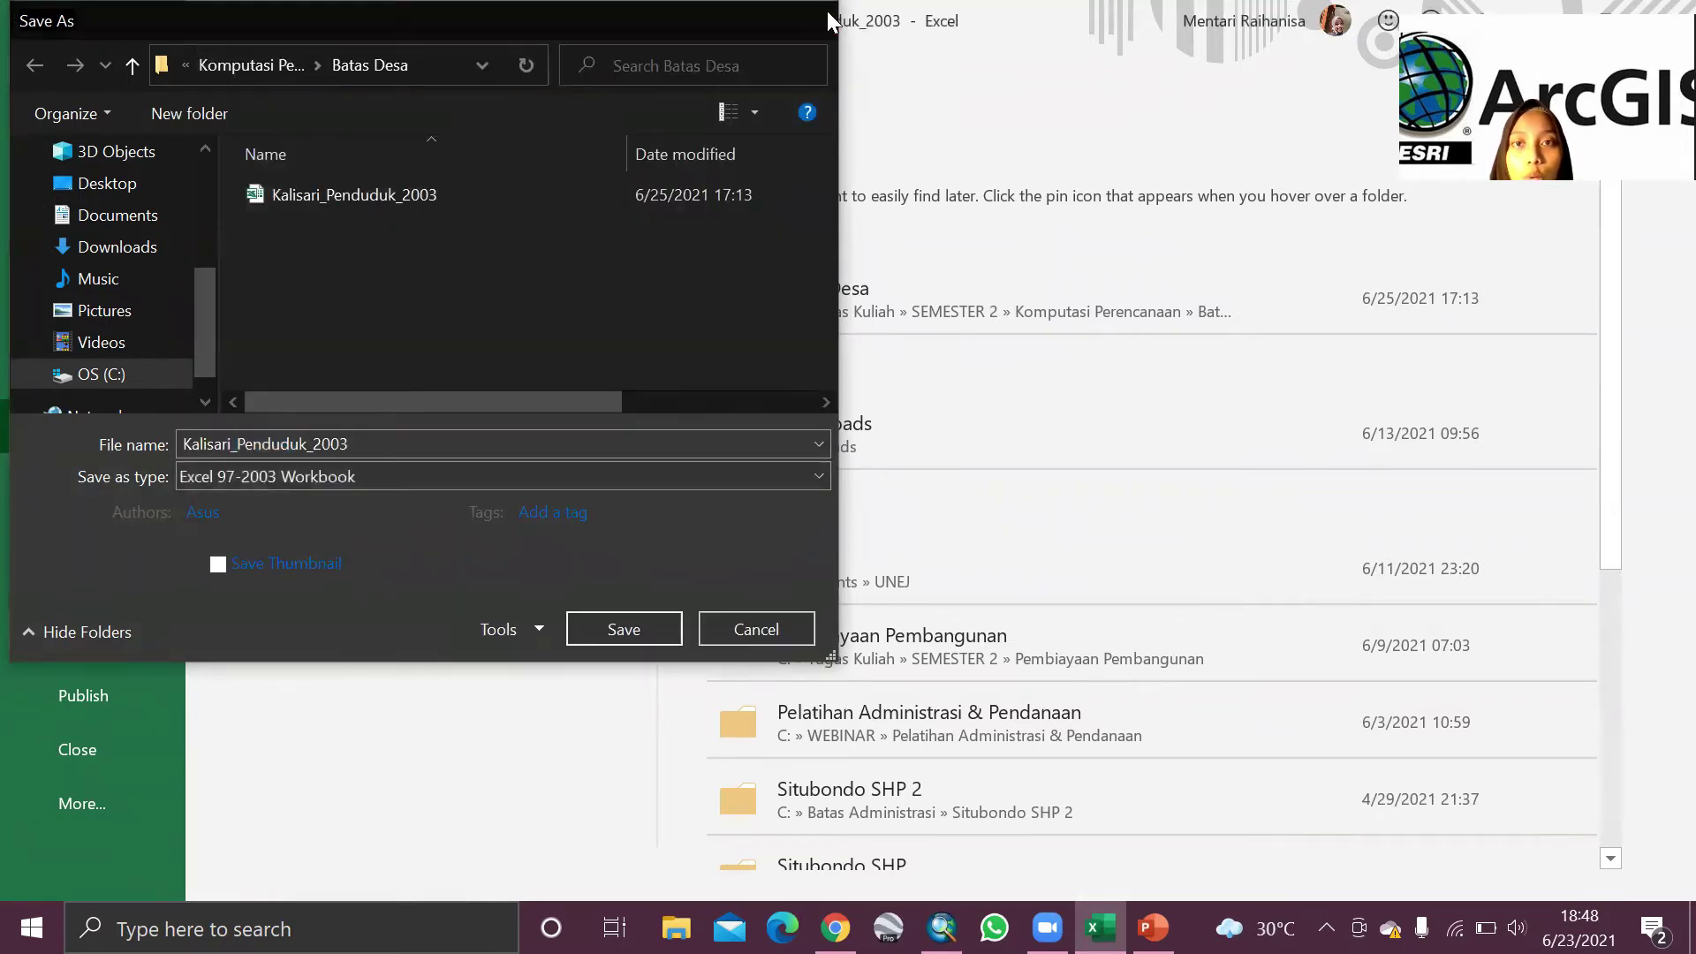
click(37, 78)
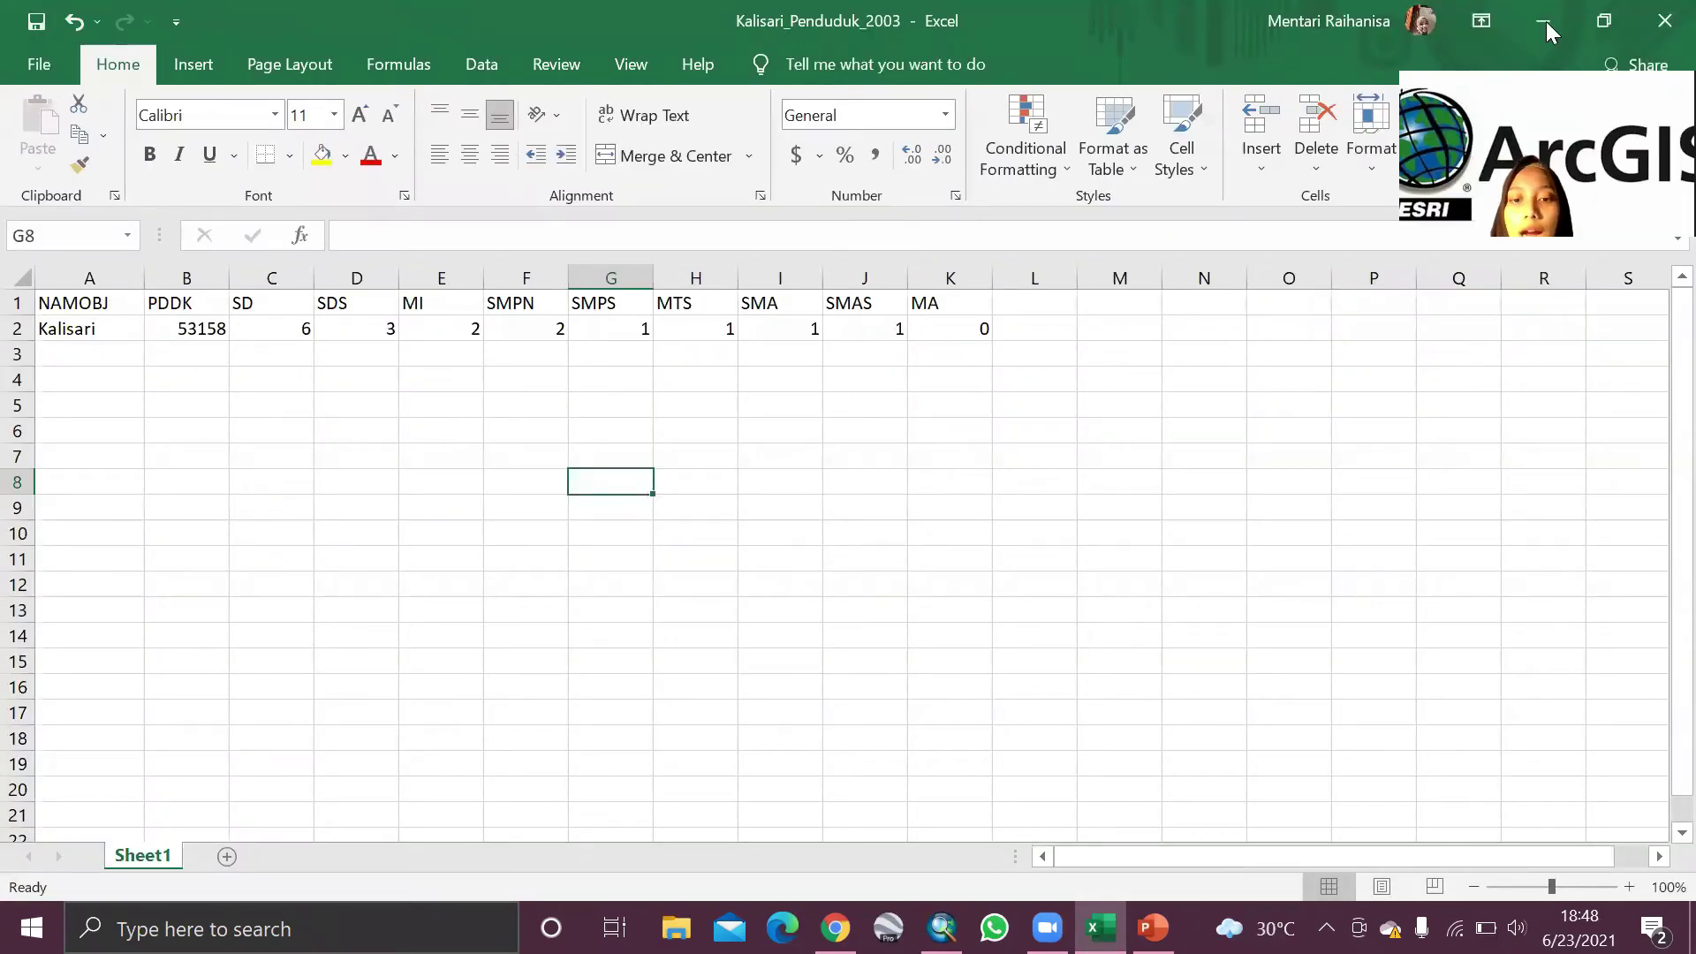
click(1548, 32)
Step: Set up a table attribute join on the ADMINISTRASIDESA_AR_25K layer in ArcMap, based on the NAMOBJ field
scroll(1634, 442, up, 1)
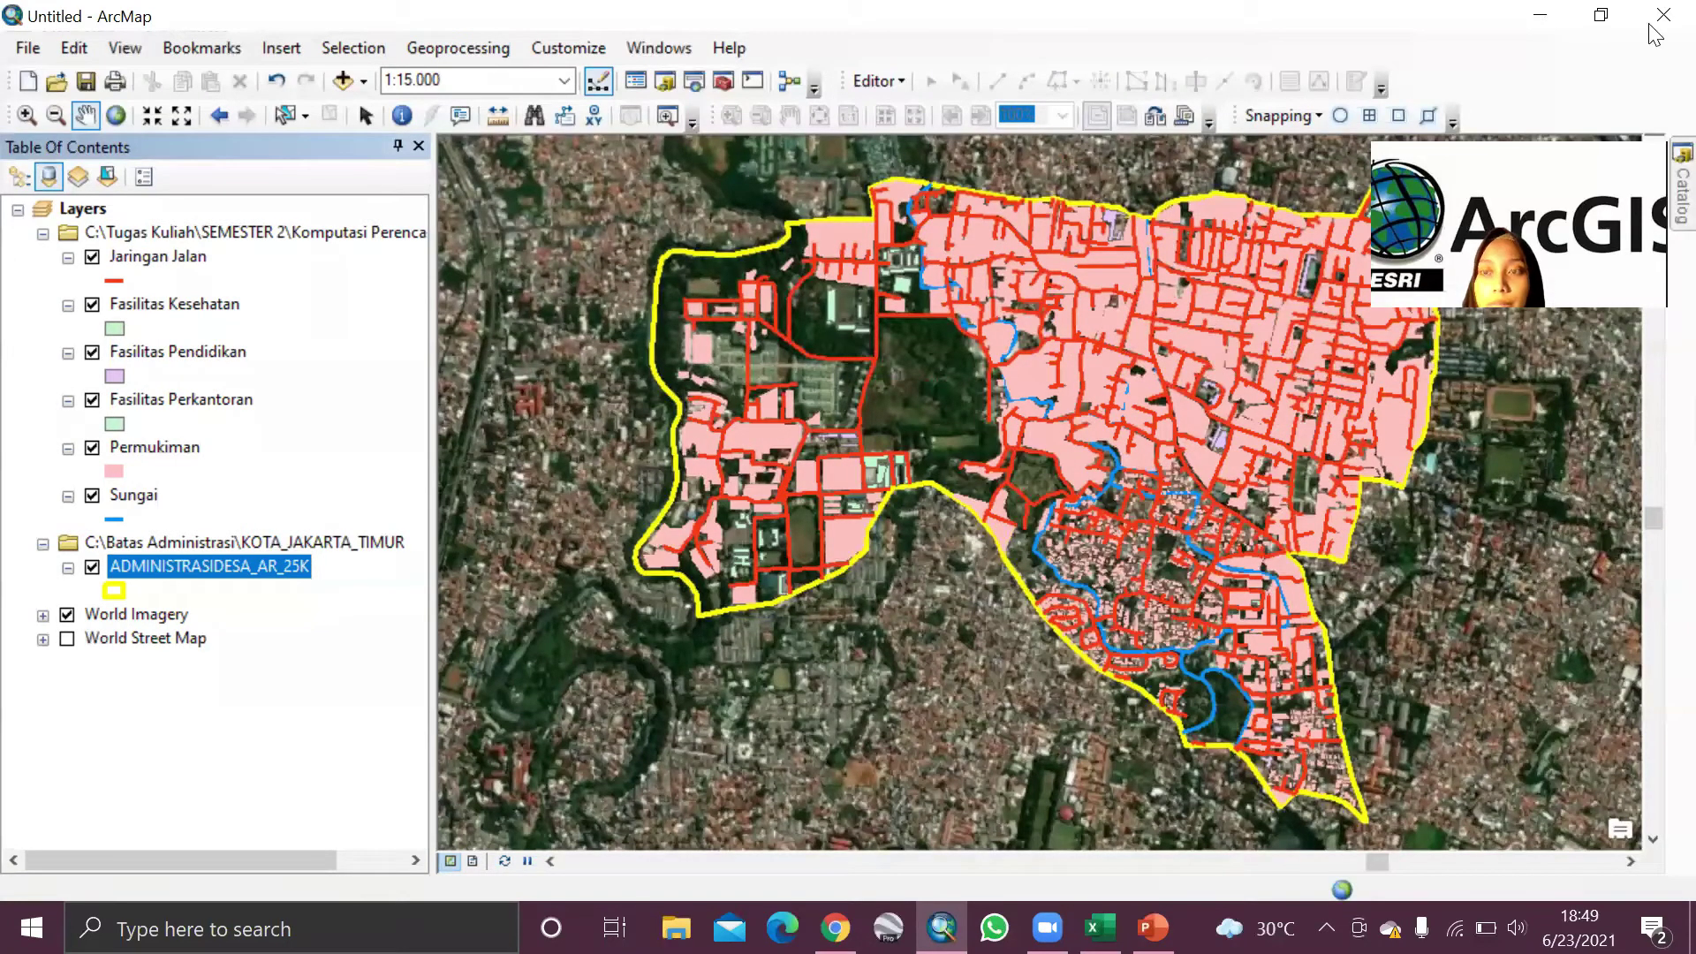
right_click(245, 567)
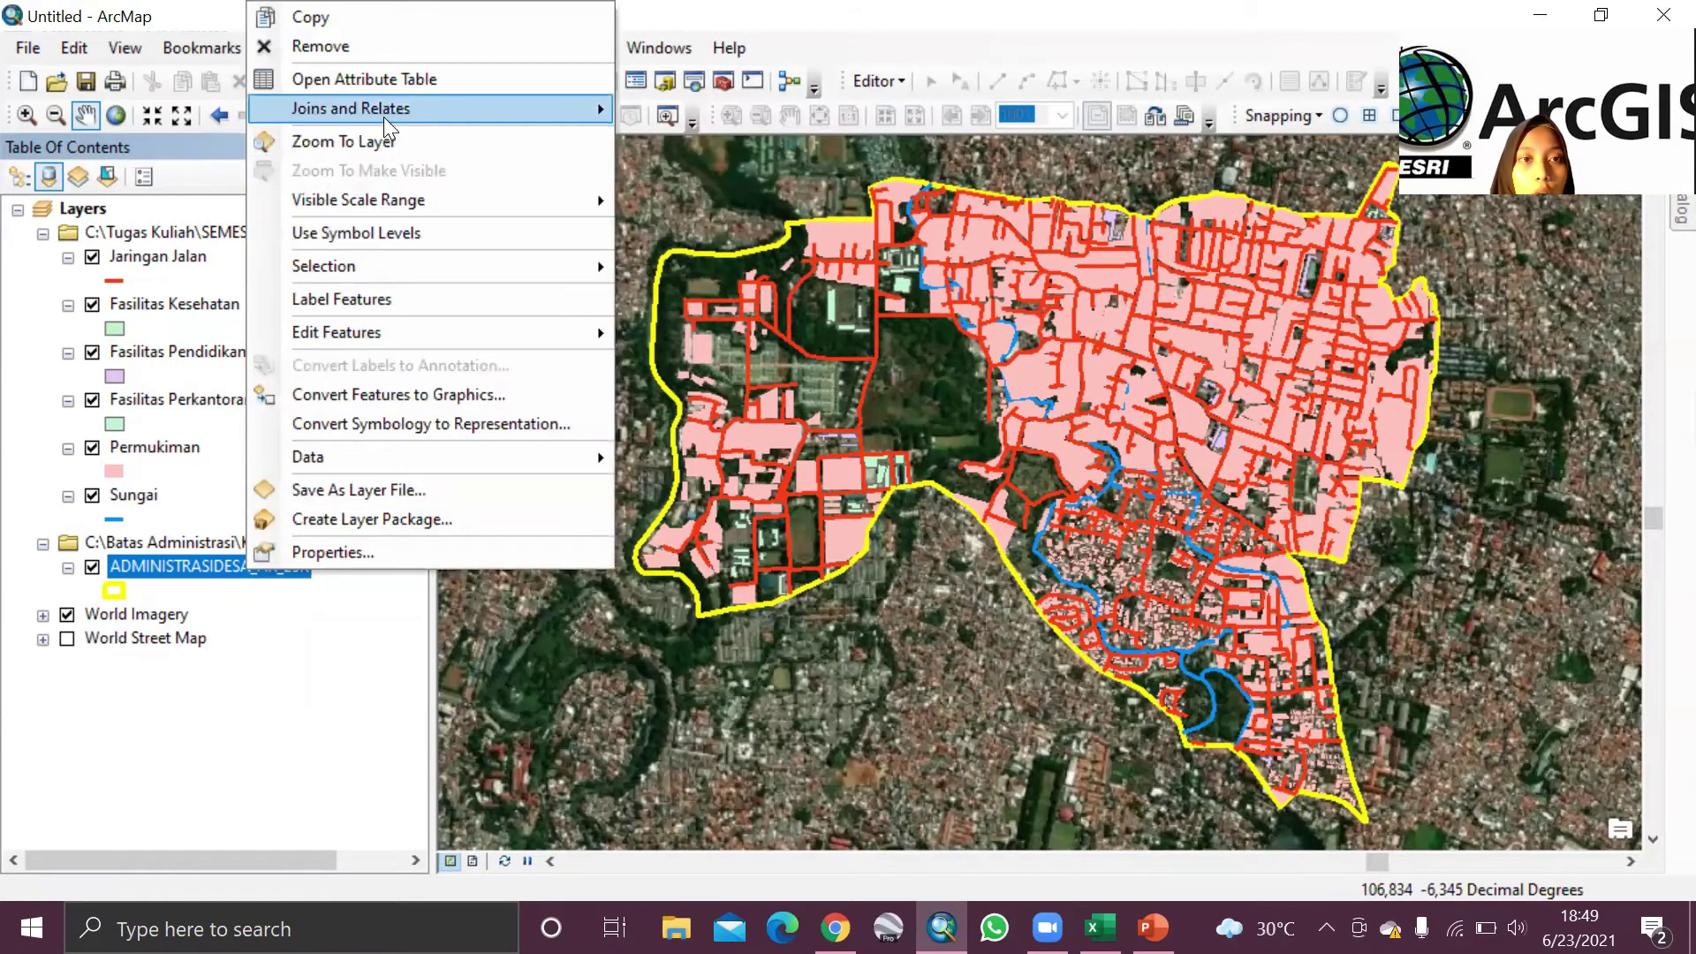
mouse_move(386, 118)
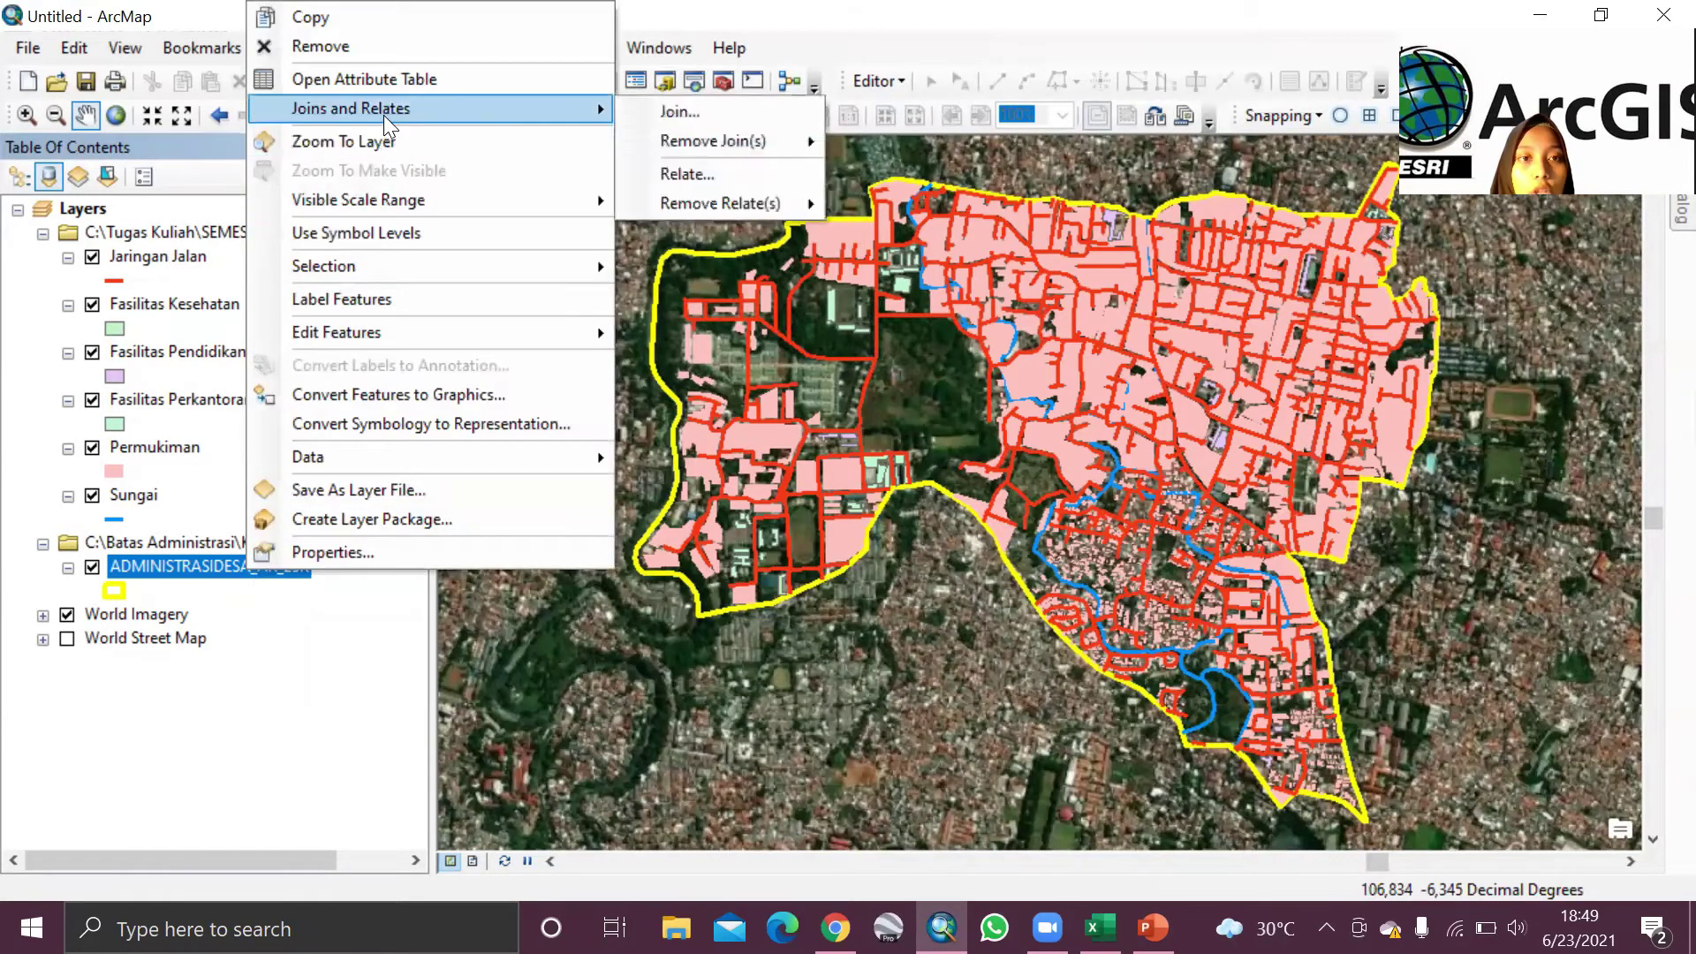
click(681, 110)
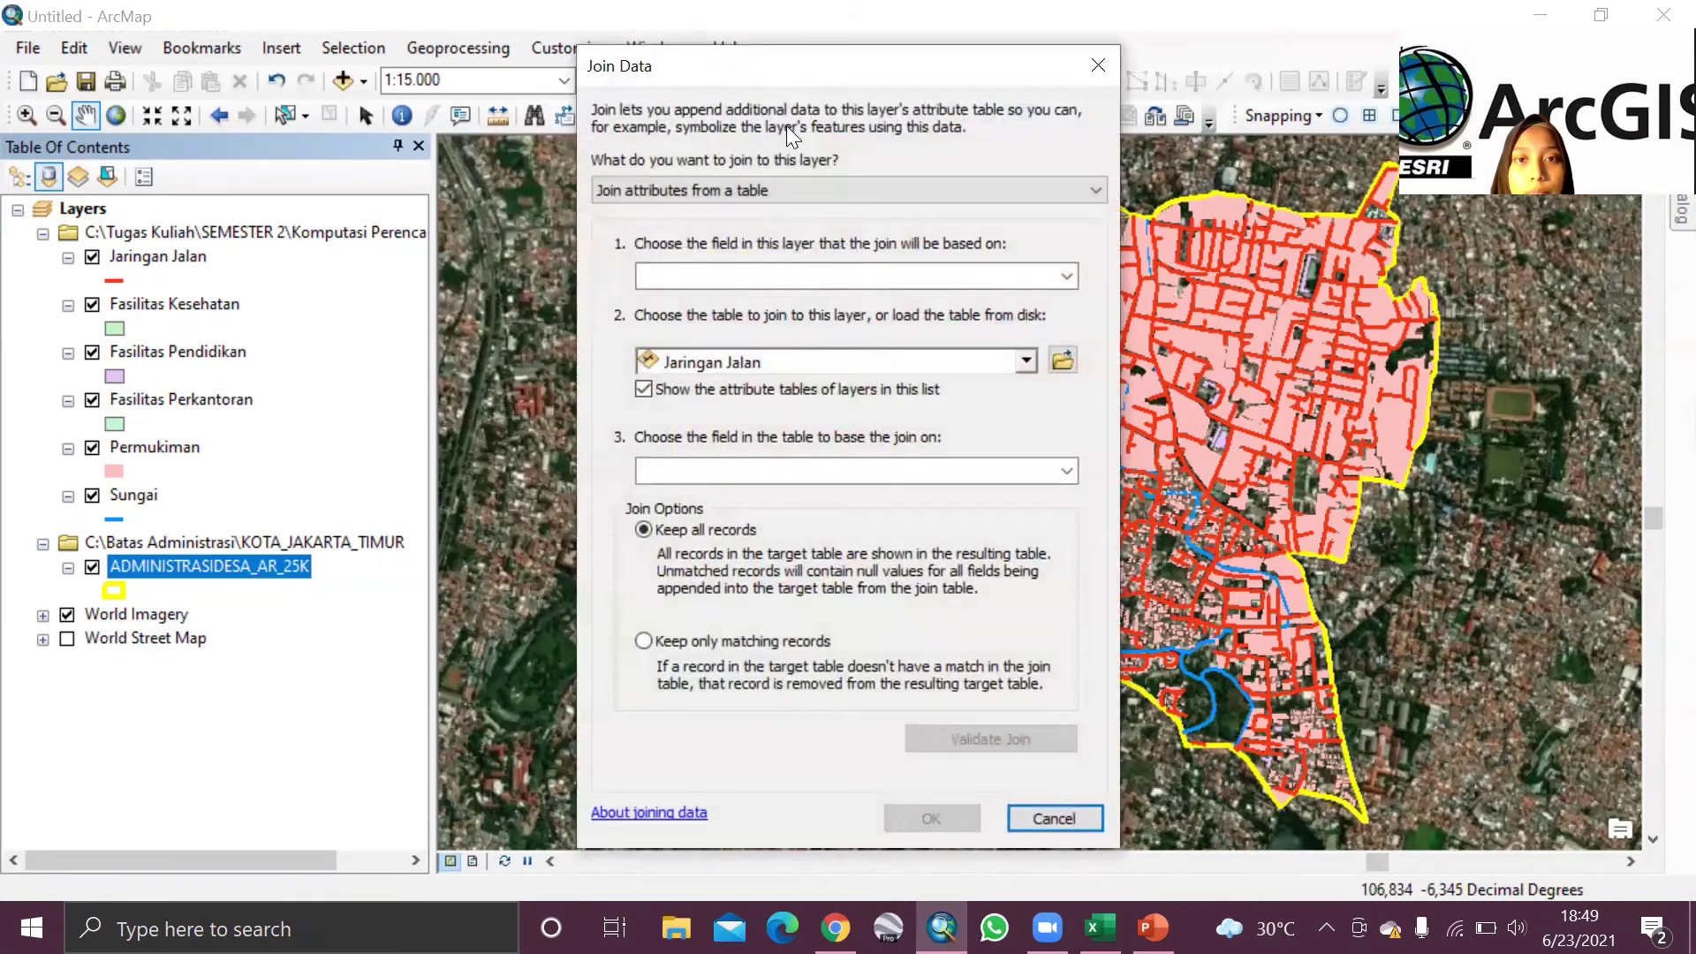
click(964, 275)
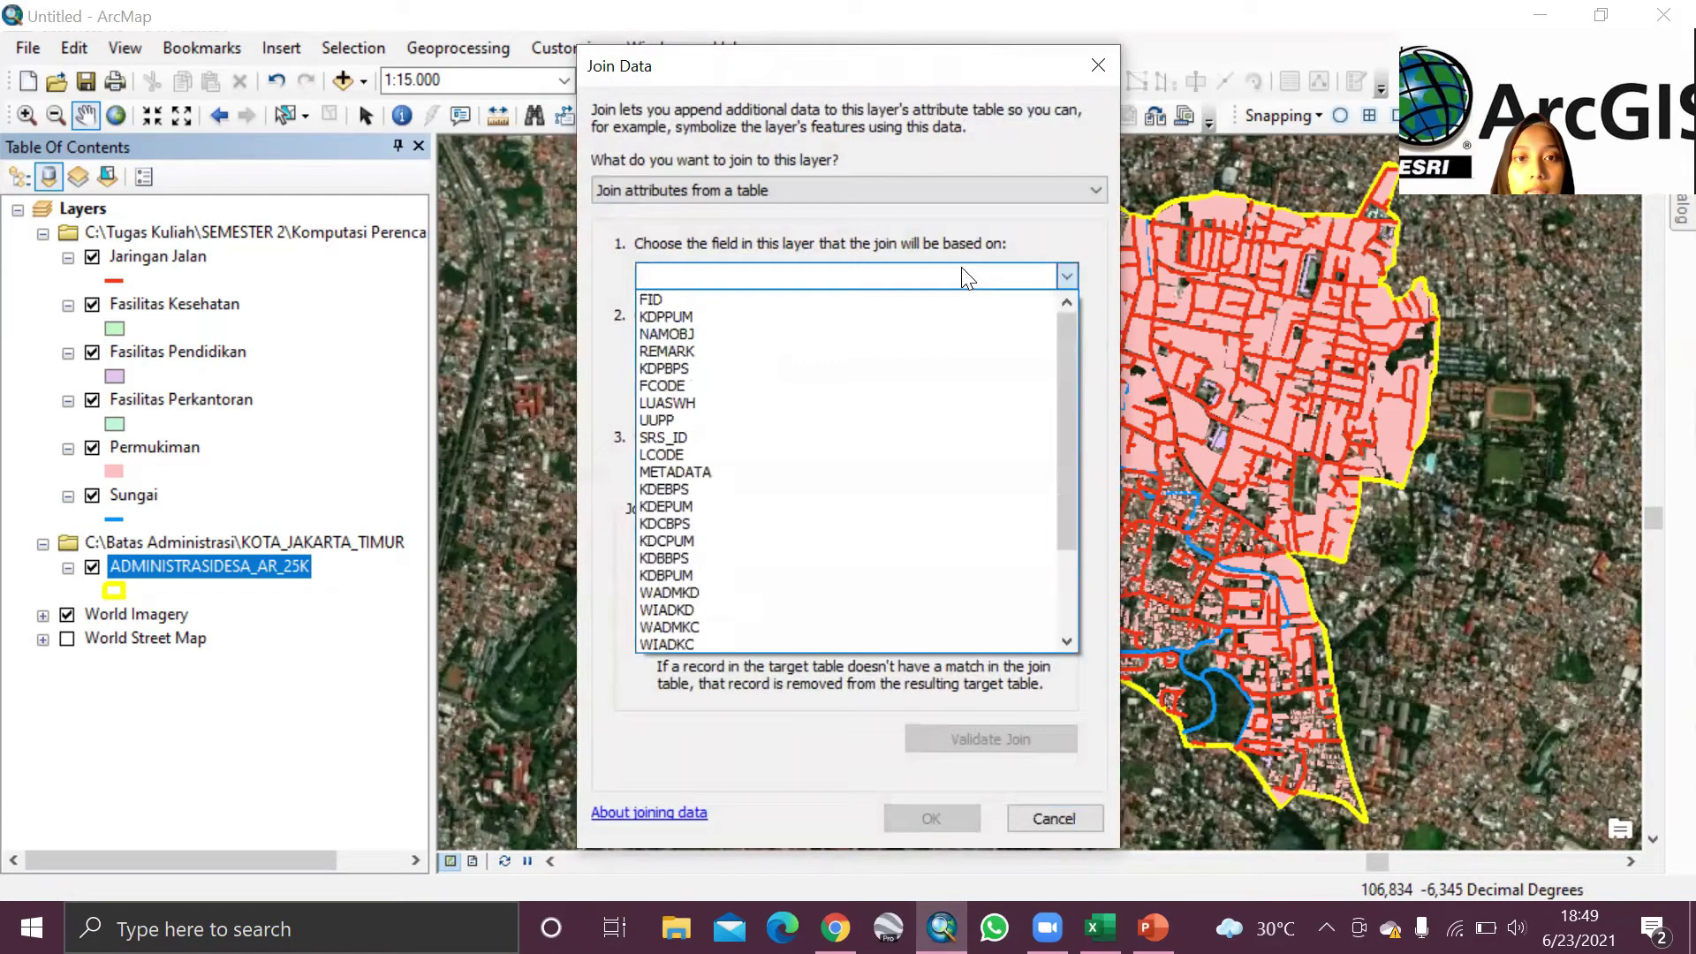
click(704, 334)
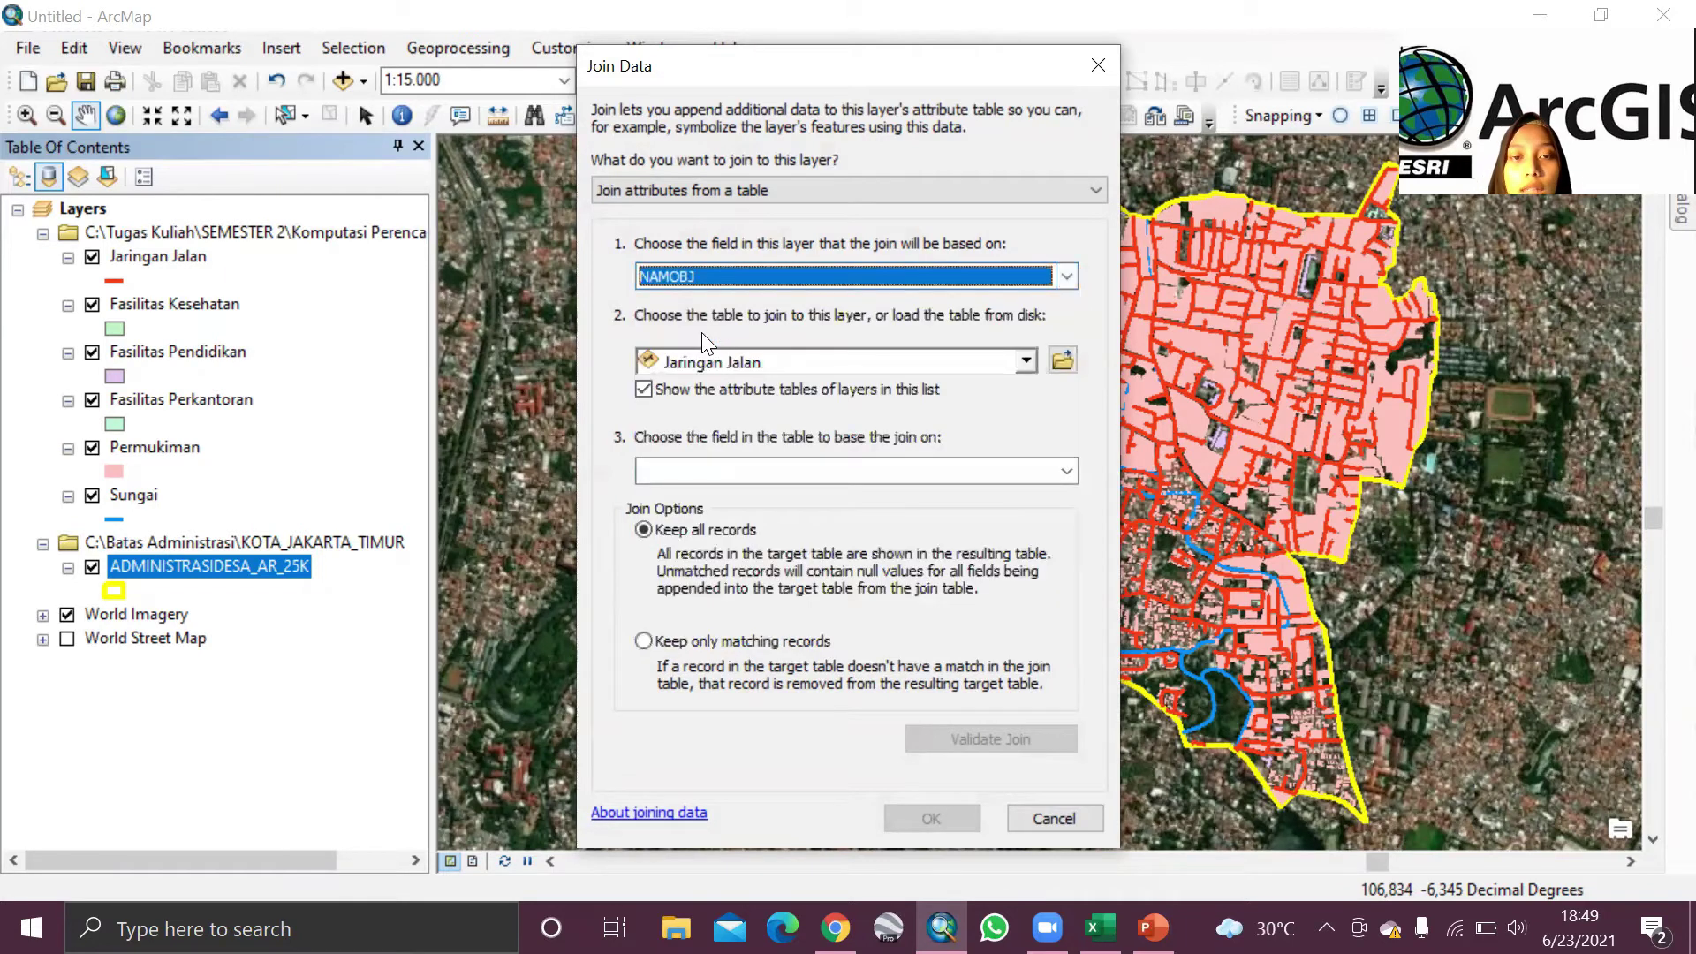
Step: Load Sheet1$ from Kalisari_Penduduk_2003.xls as the table to join to the layer
click(1062, 361)
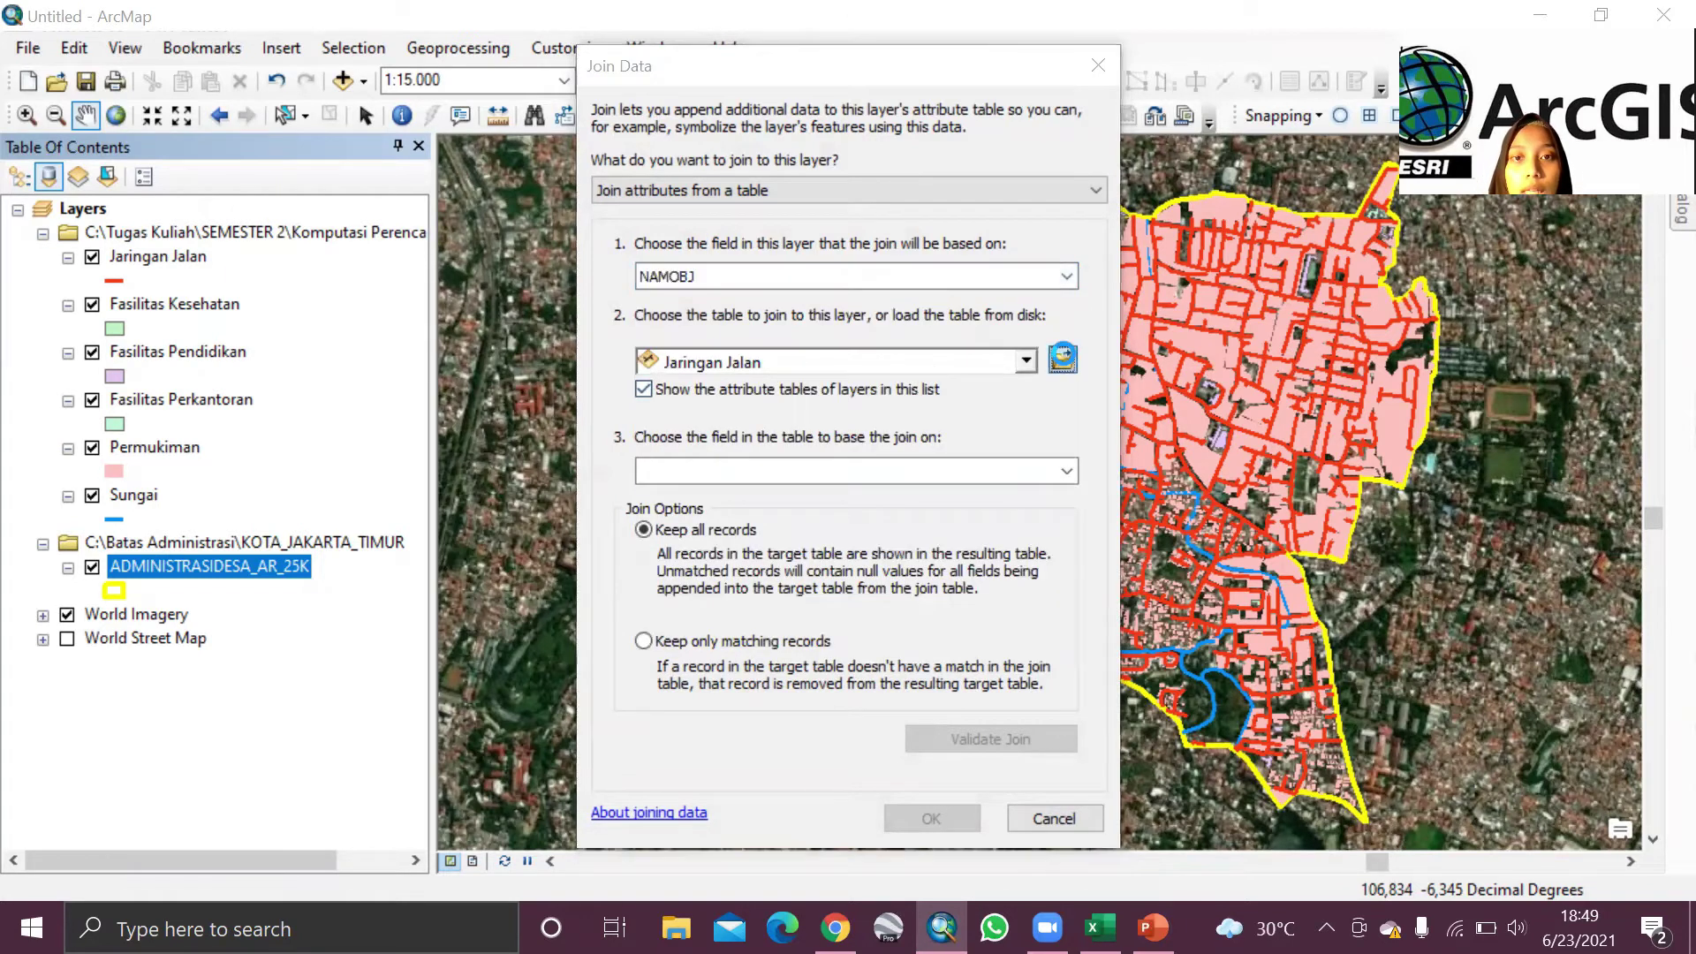
click(818, 284)
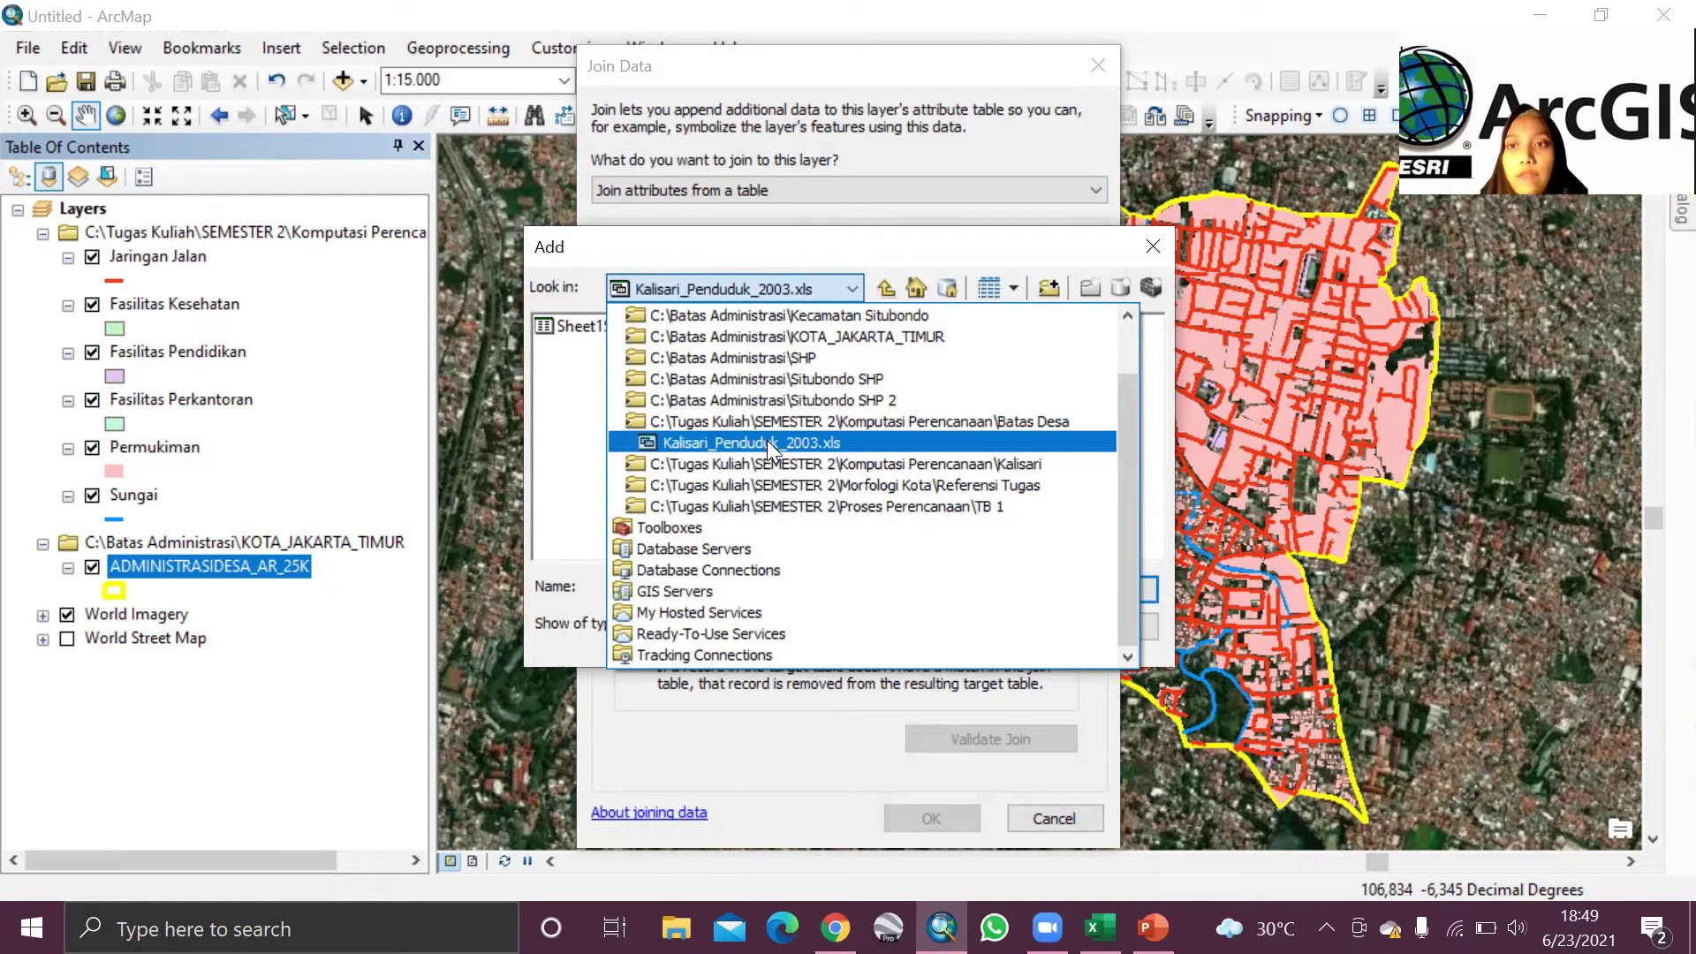
click(823, 440)
click(566, 325)
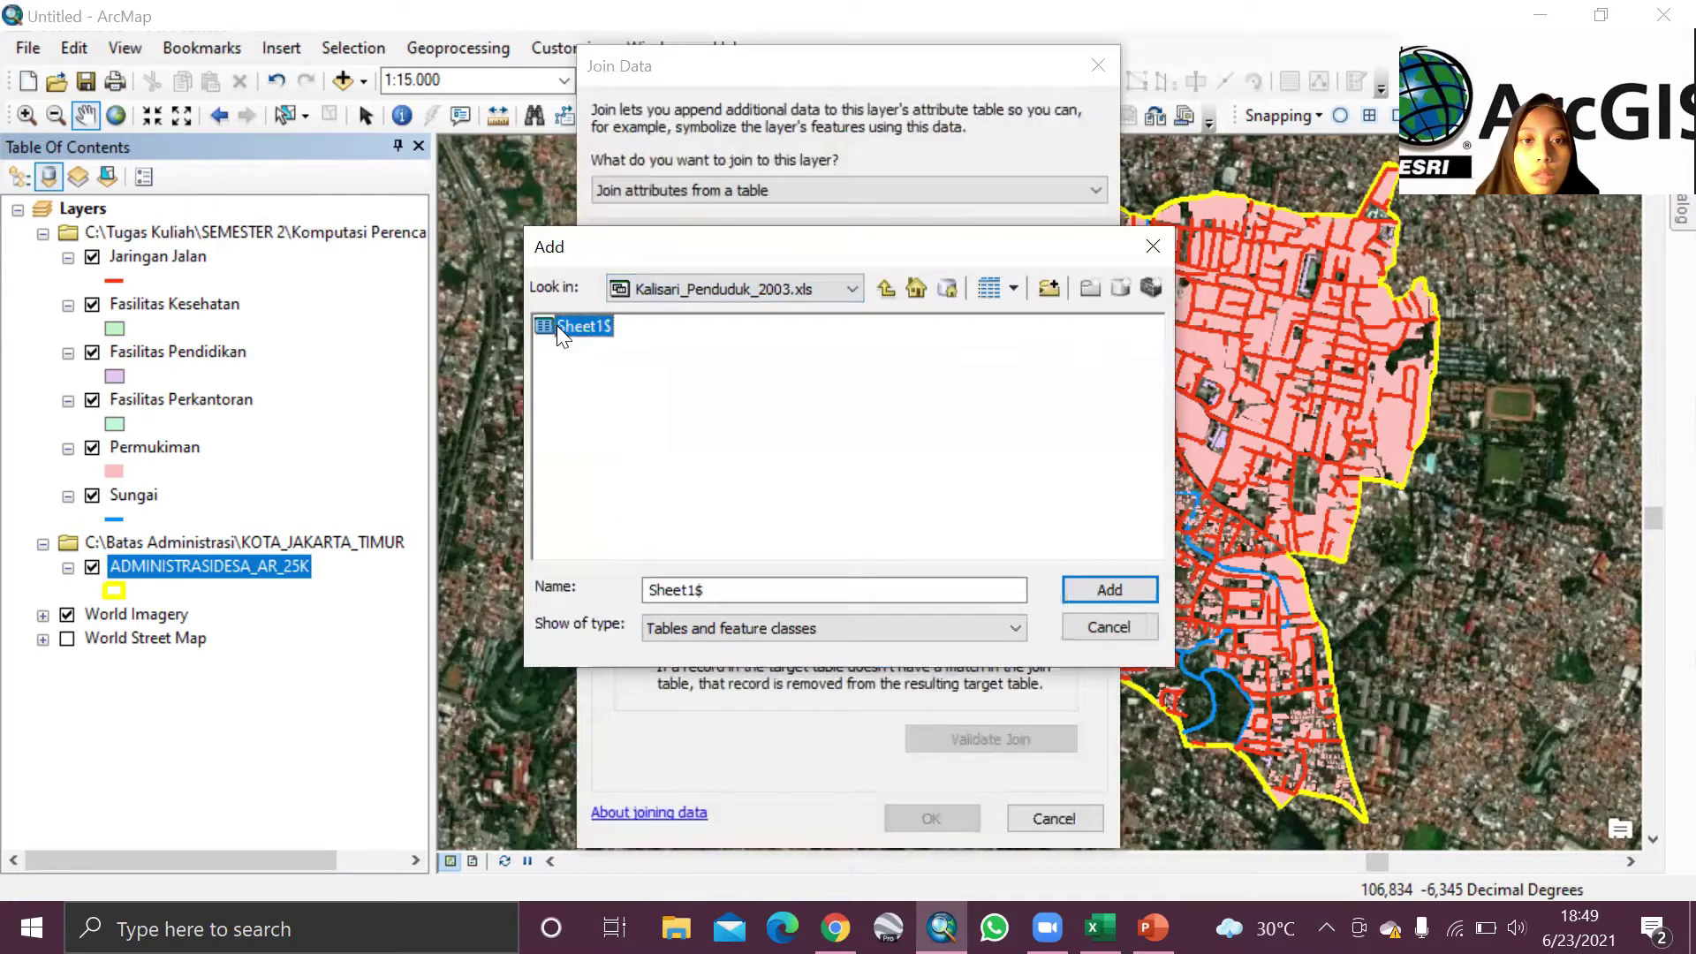
click(1109, 589)
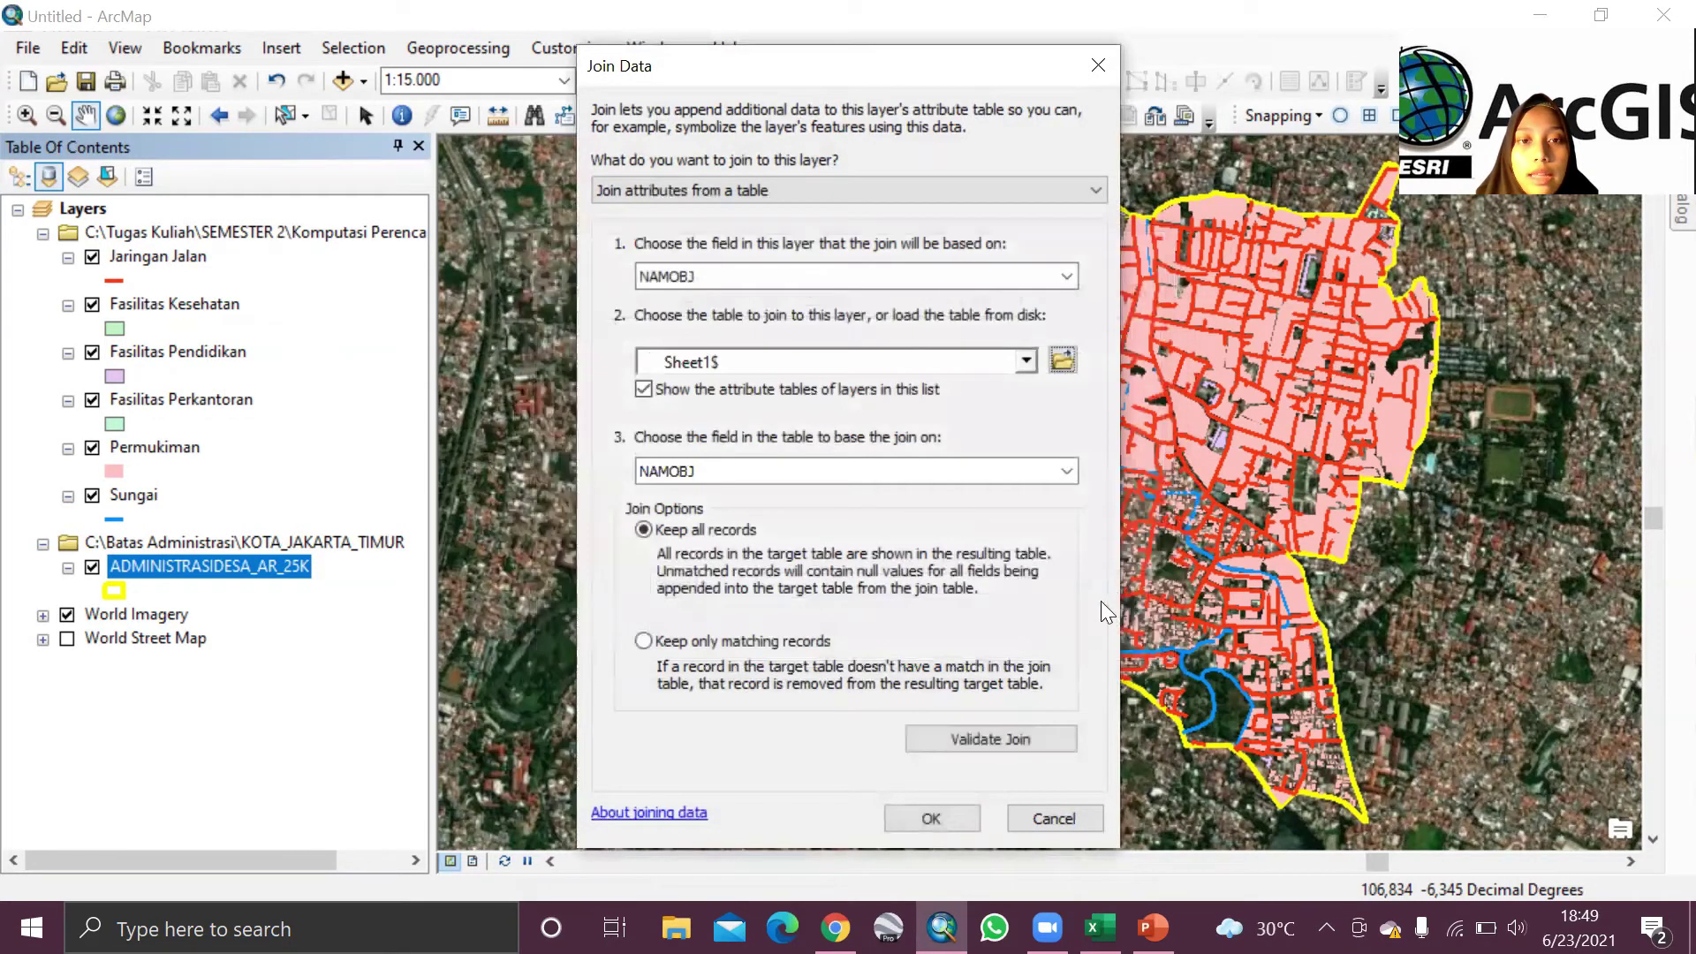
Step: Validate the NAMOBJ join with all records kept and apply it to the ADMINISTRASIDESA_AR_25K layer
key(Tab)
key(space)
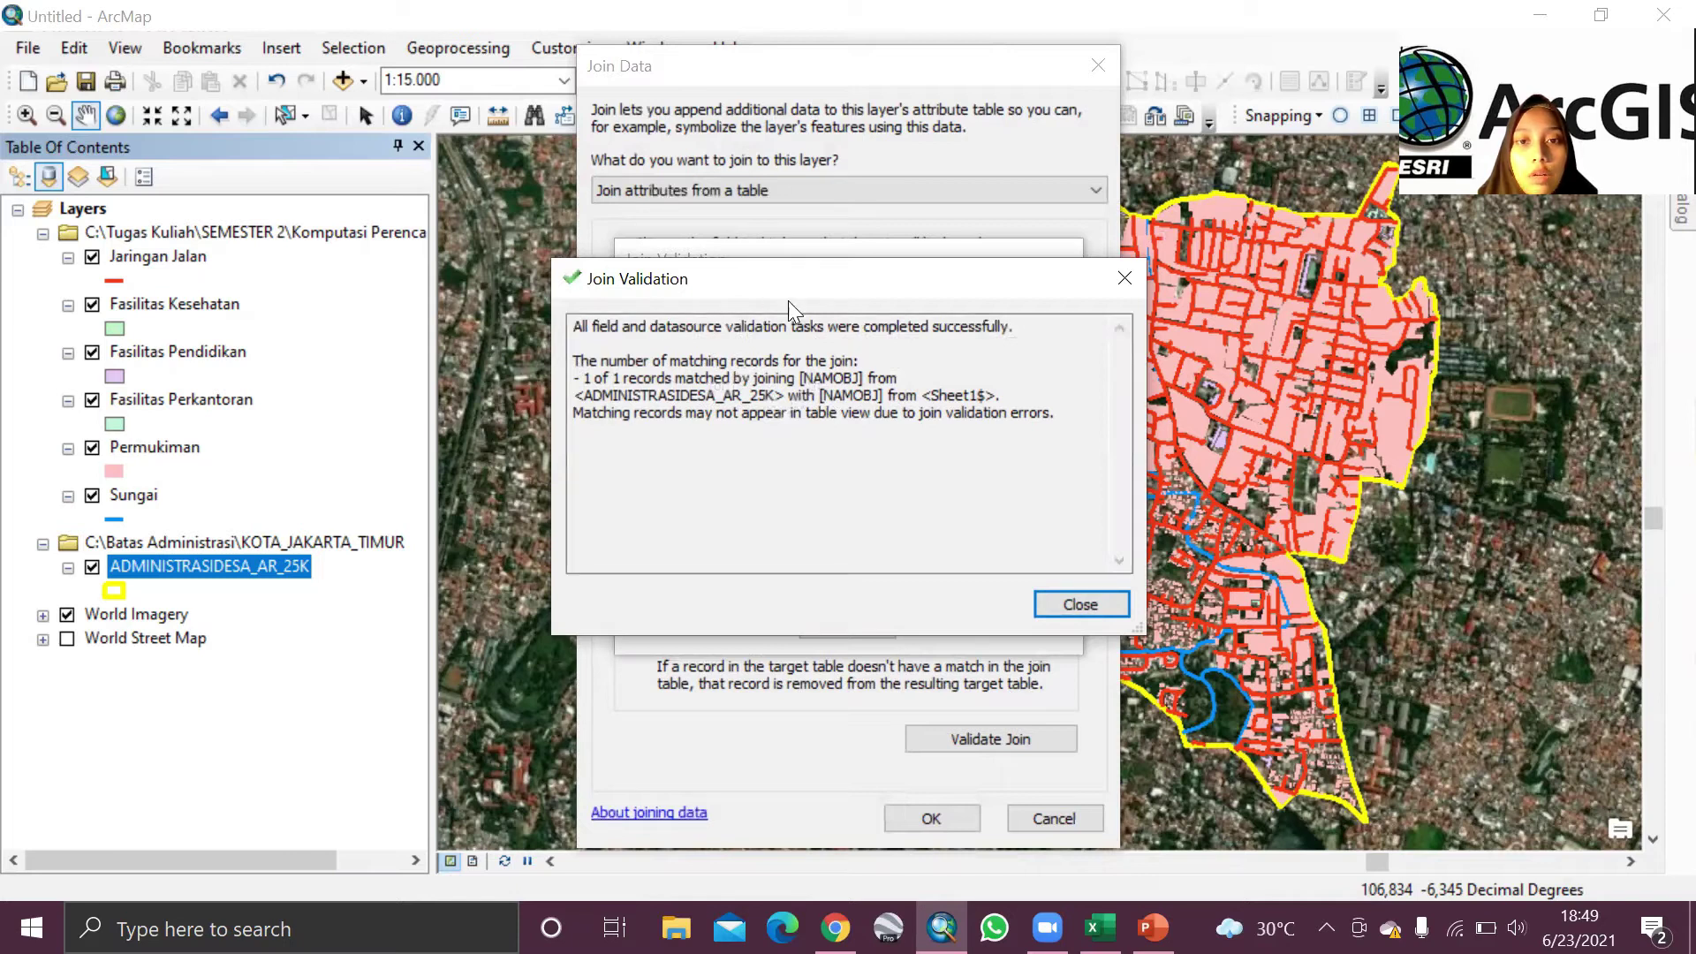
click(1100, 613)
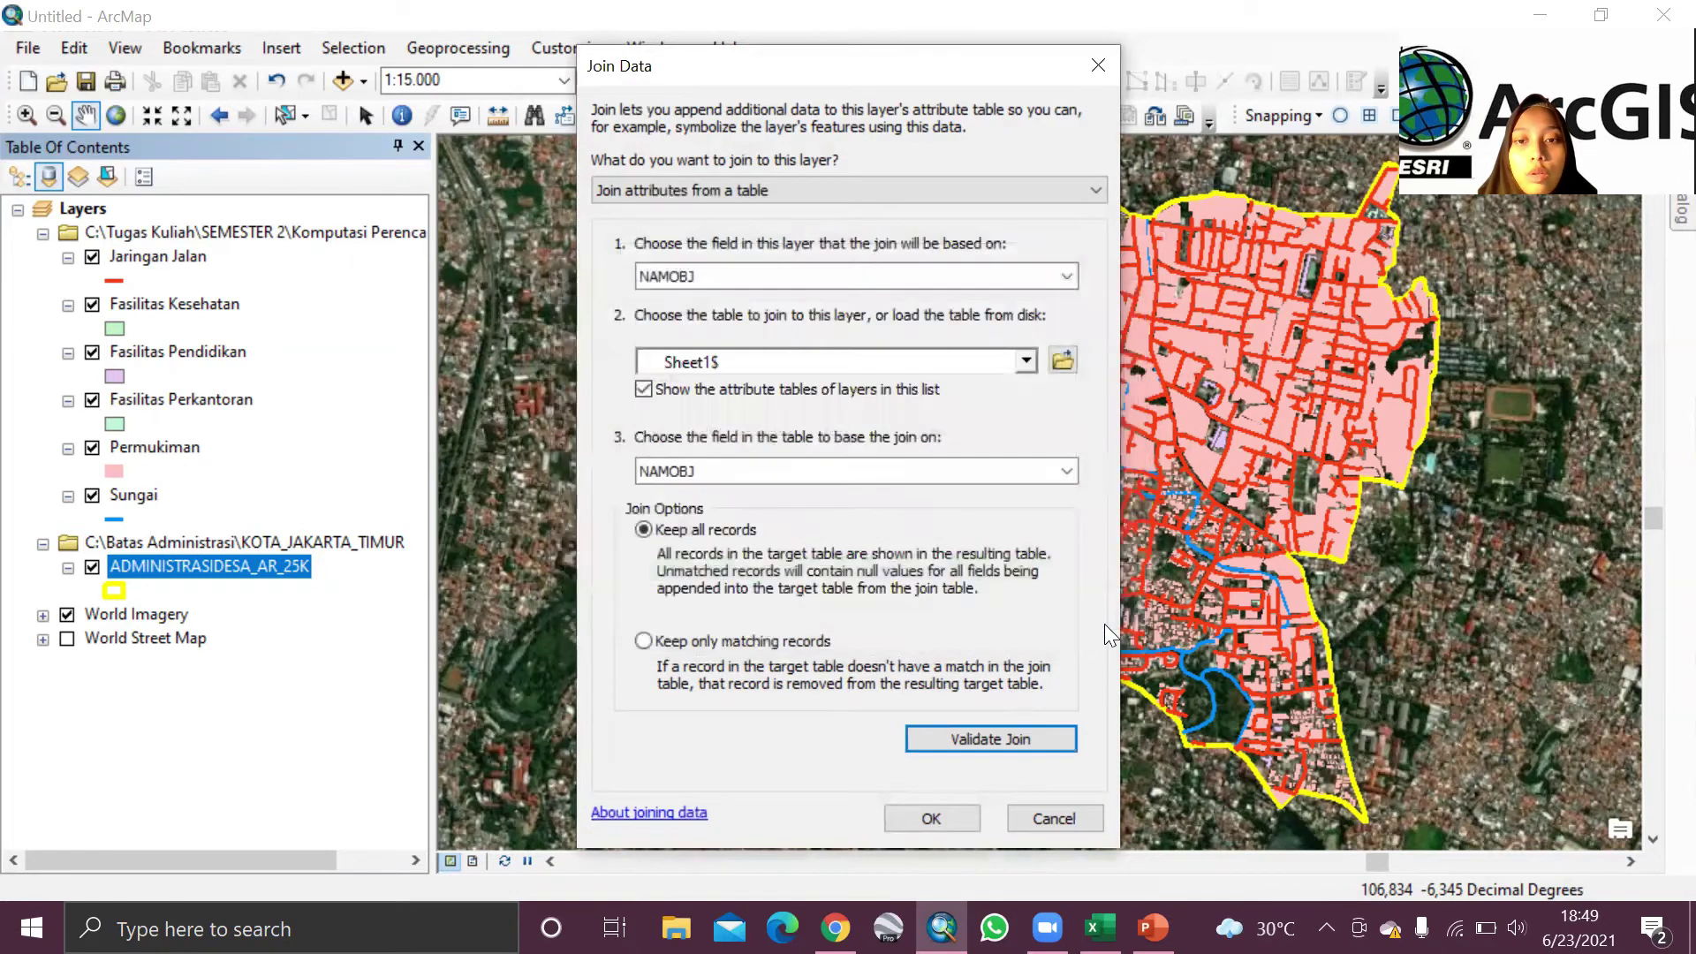
click(936, 820)
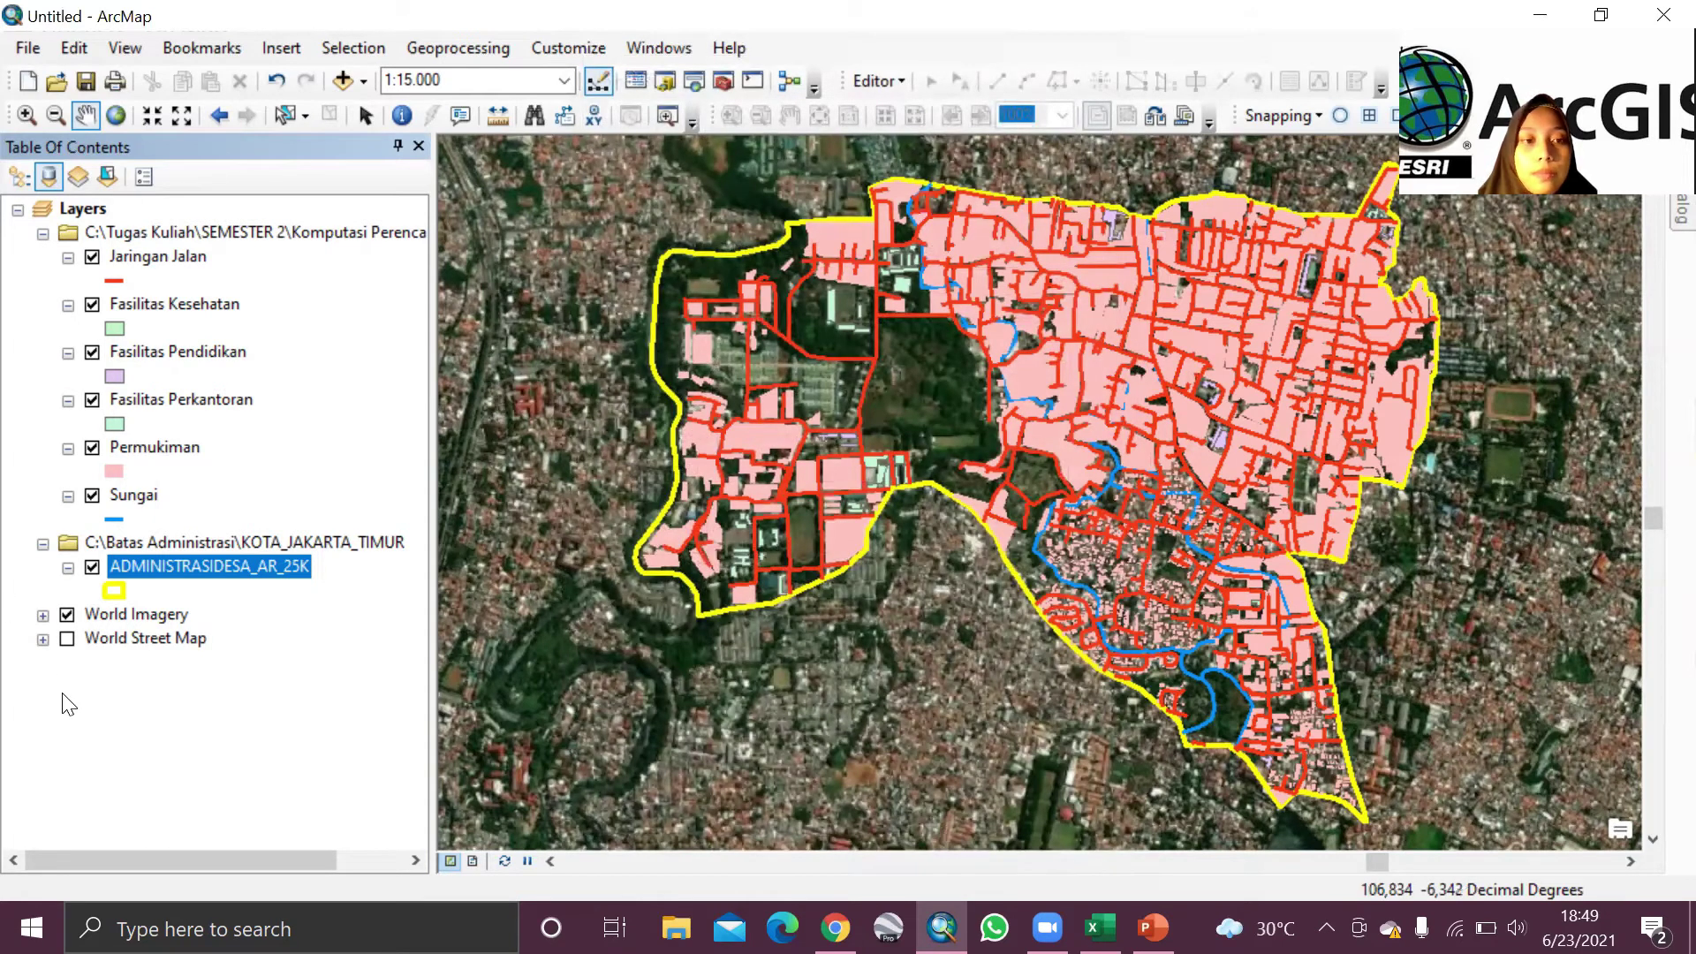
Step: Set up an export of all features from the ADMINISTRASIDESA_AR_25K layer, naming the output shapefile Kalisari_Join.shp
right_click(200, 562)
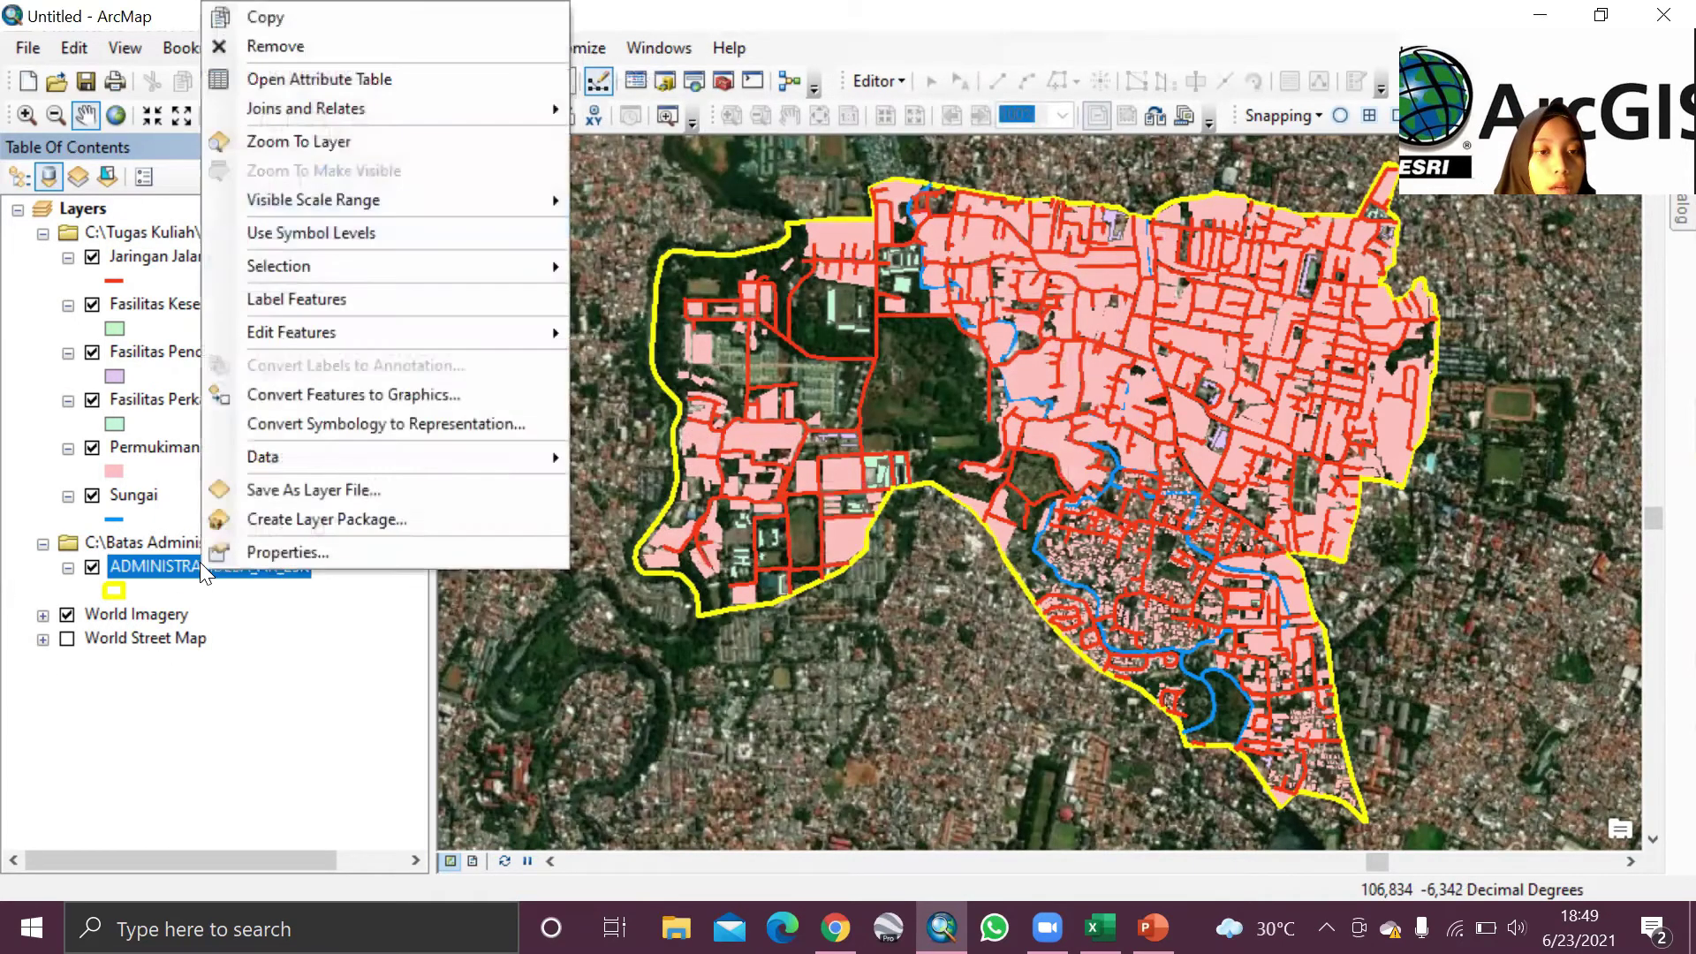
mouse_move(293, 455)
click(684, 489)
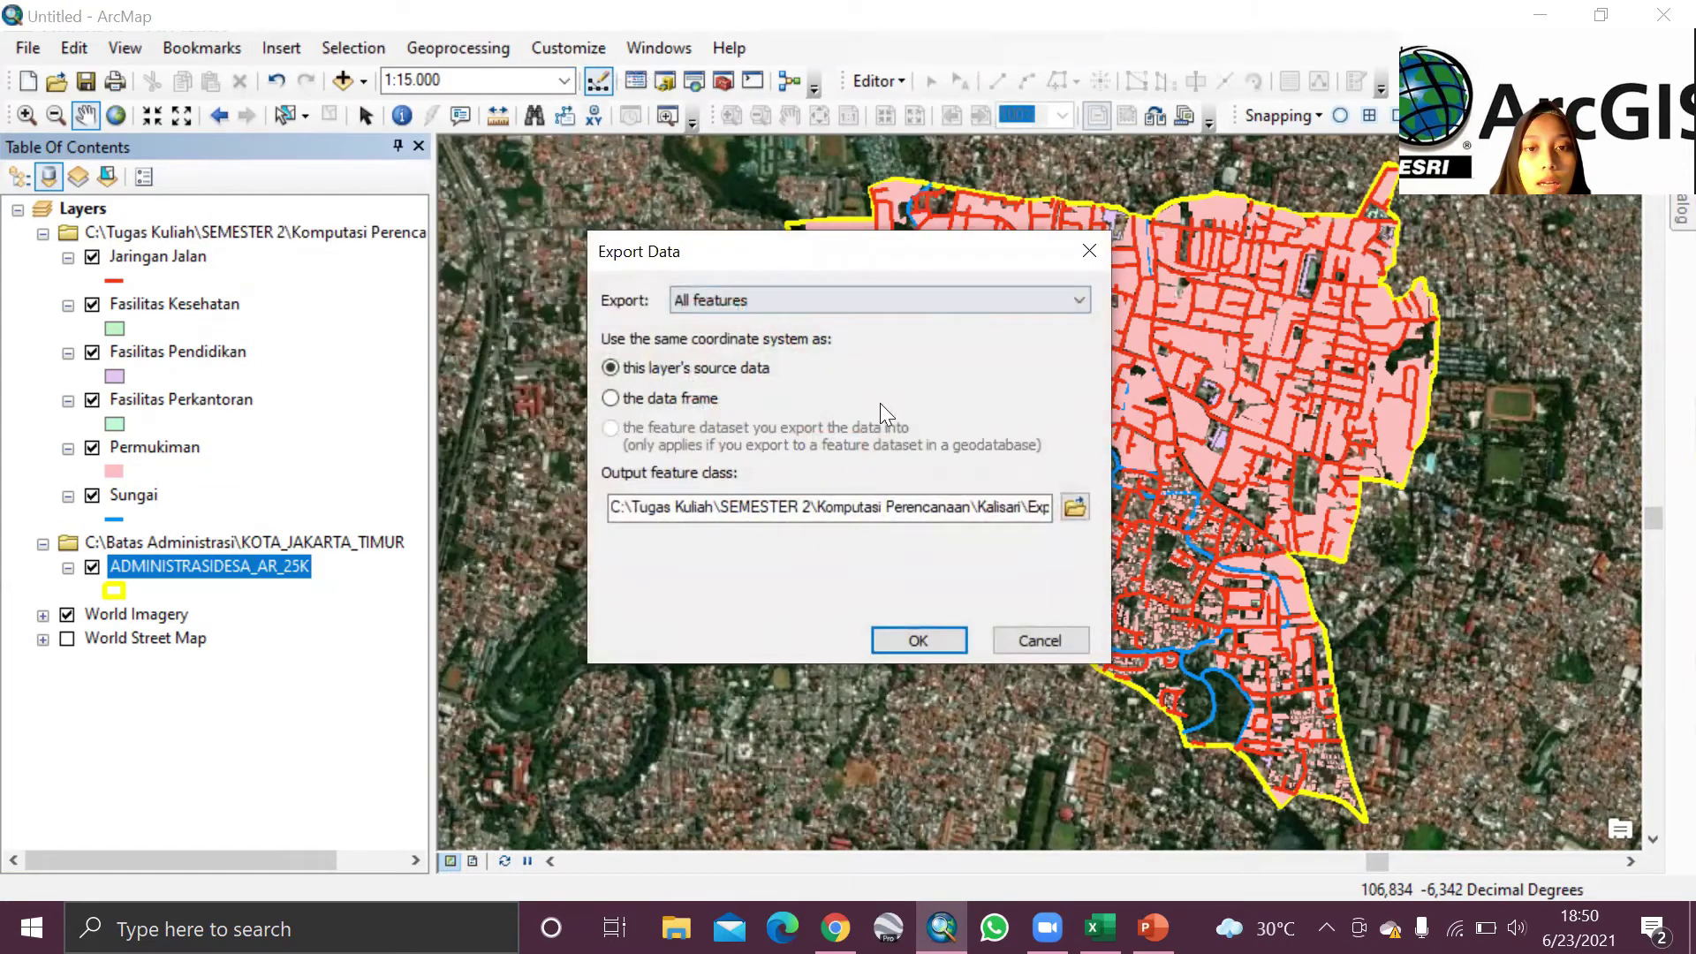
click(1074, 506)
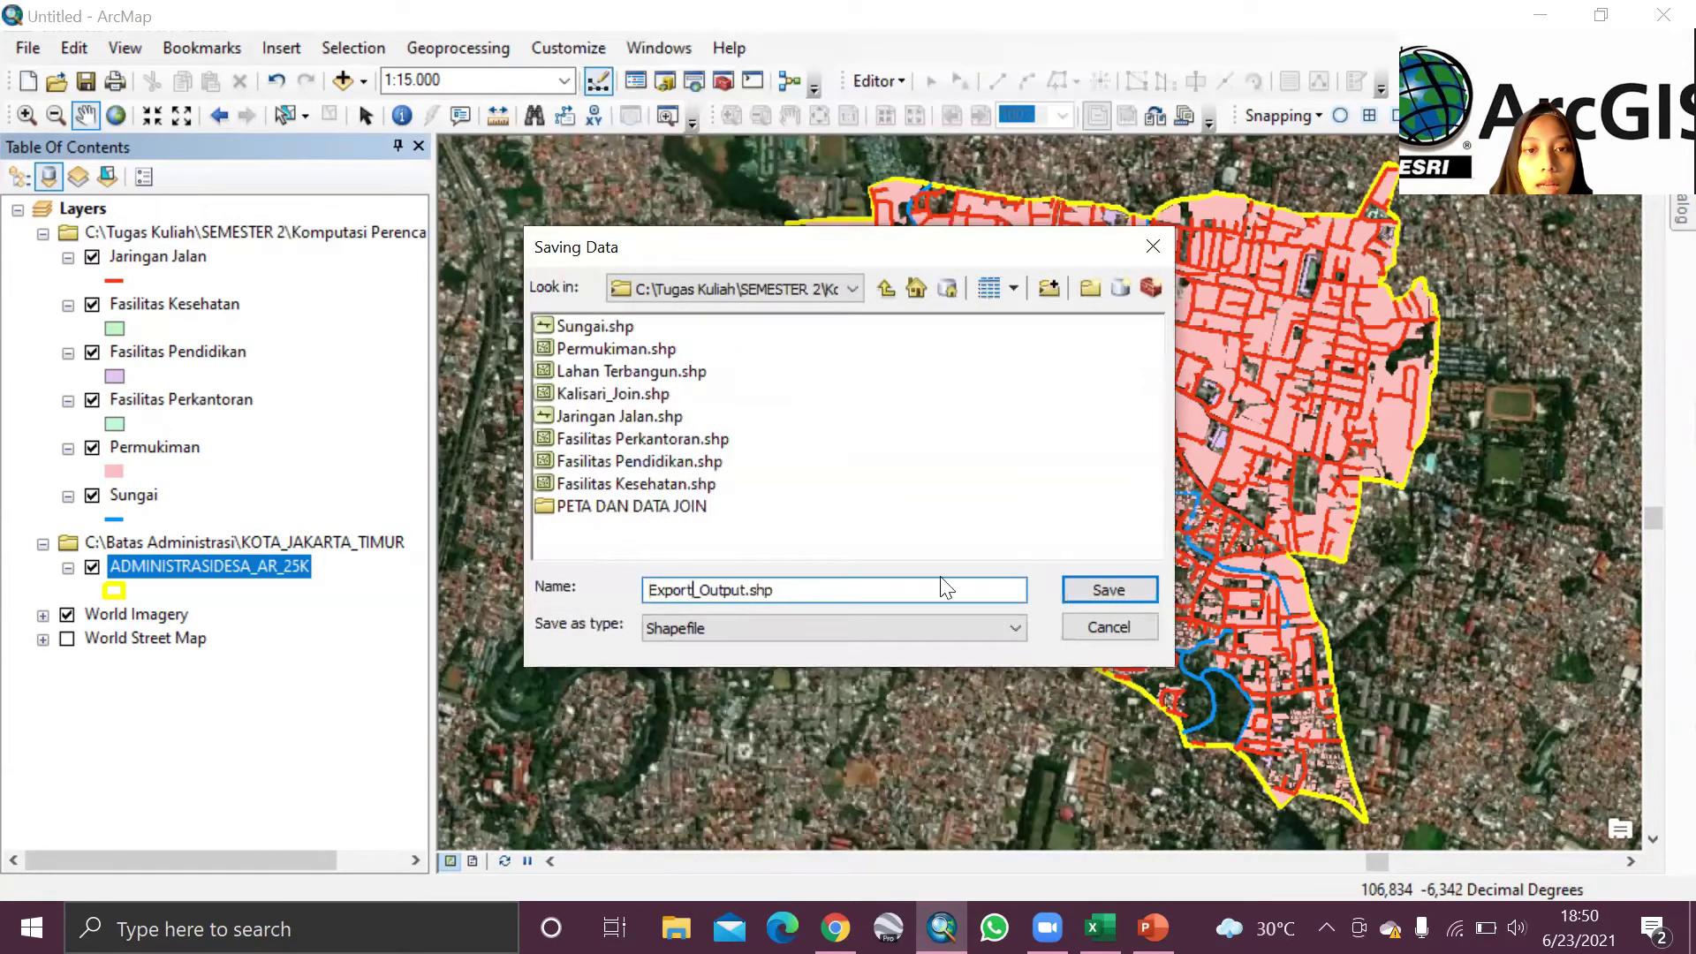
key(BackSpace)
key(BackSpace)
key(BackSpace)
key(BackSpace)
key(BackSpace)
key(BackSpace)
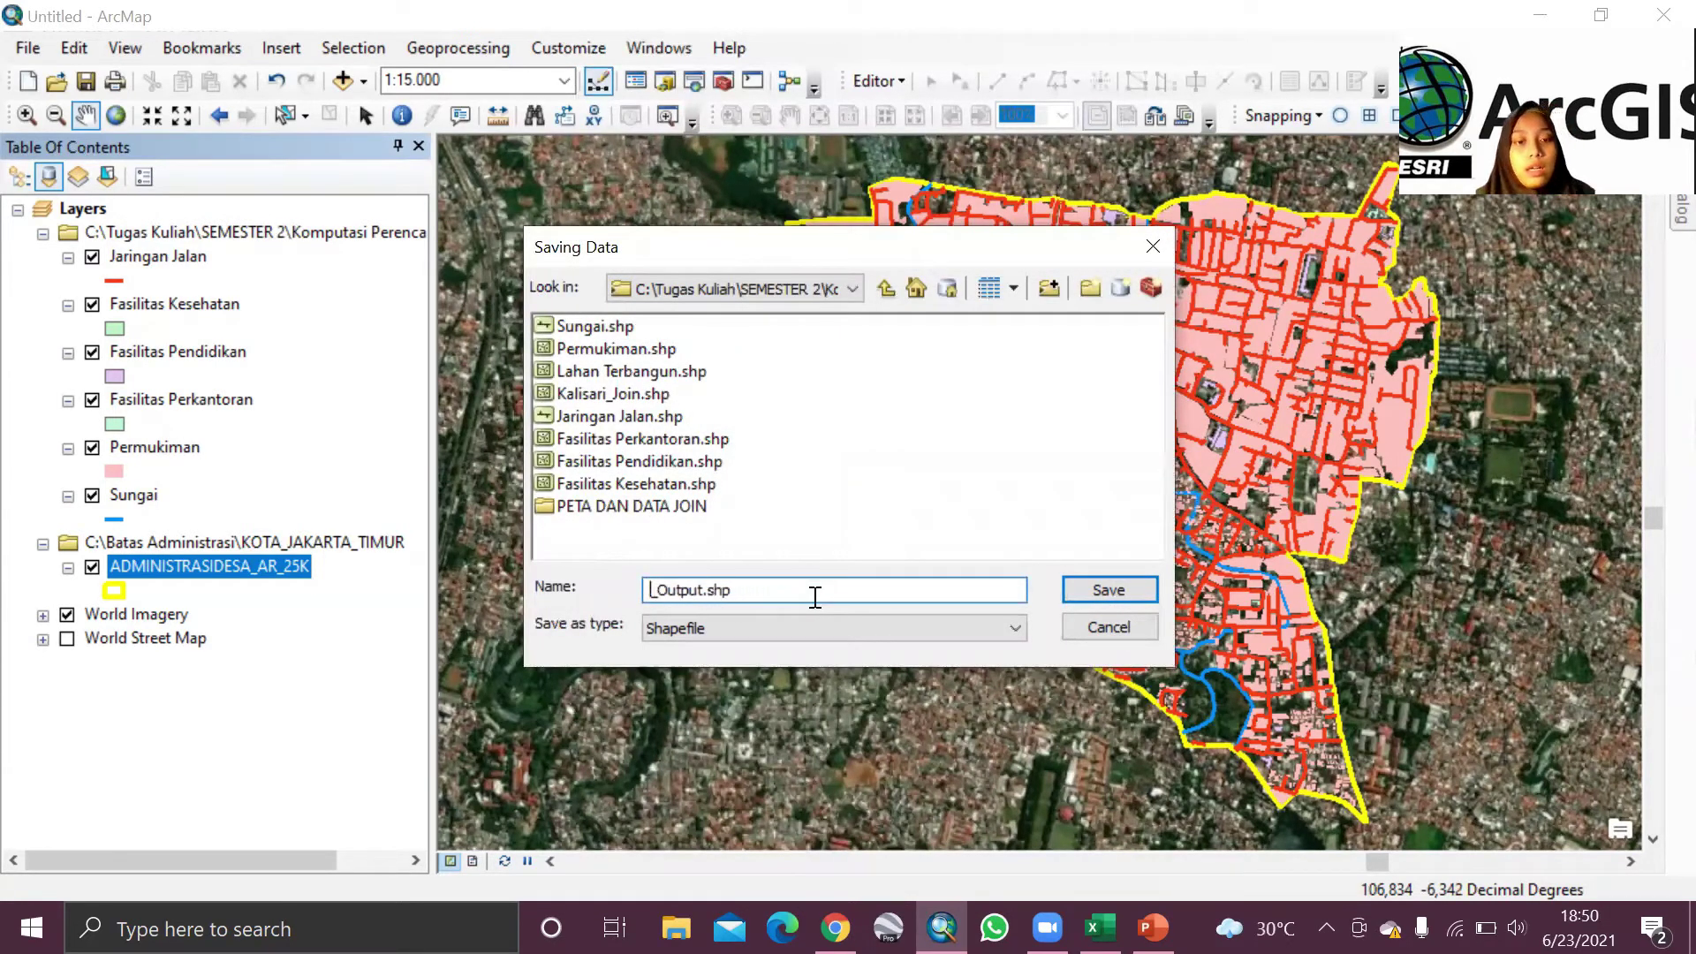
text(Kalisari_)
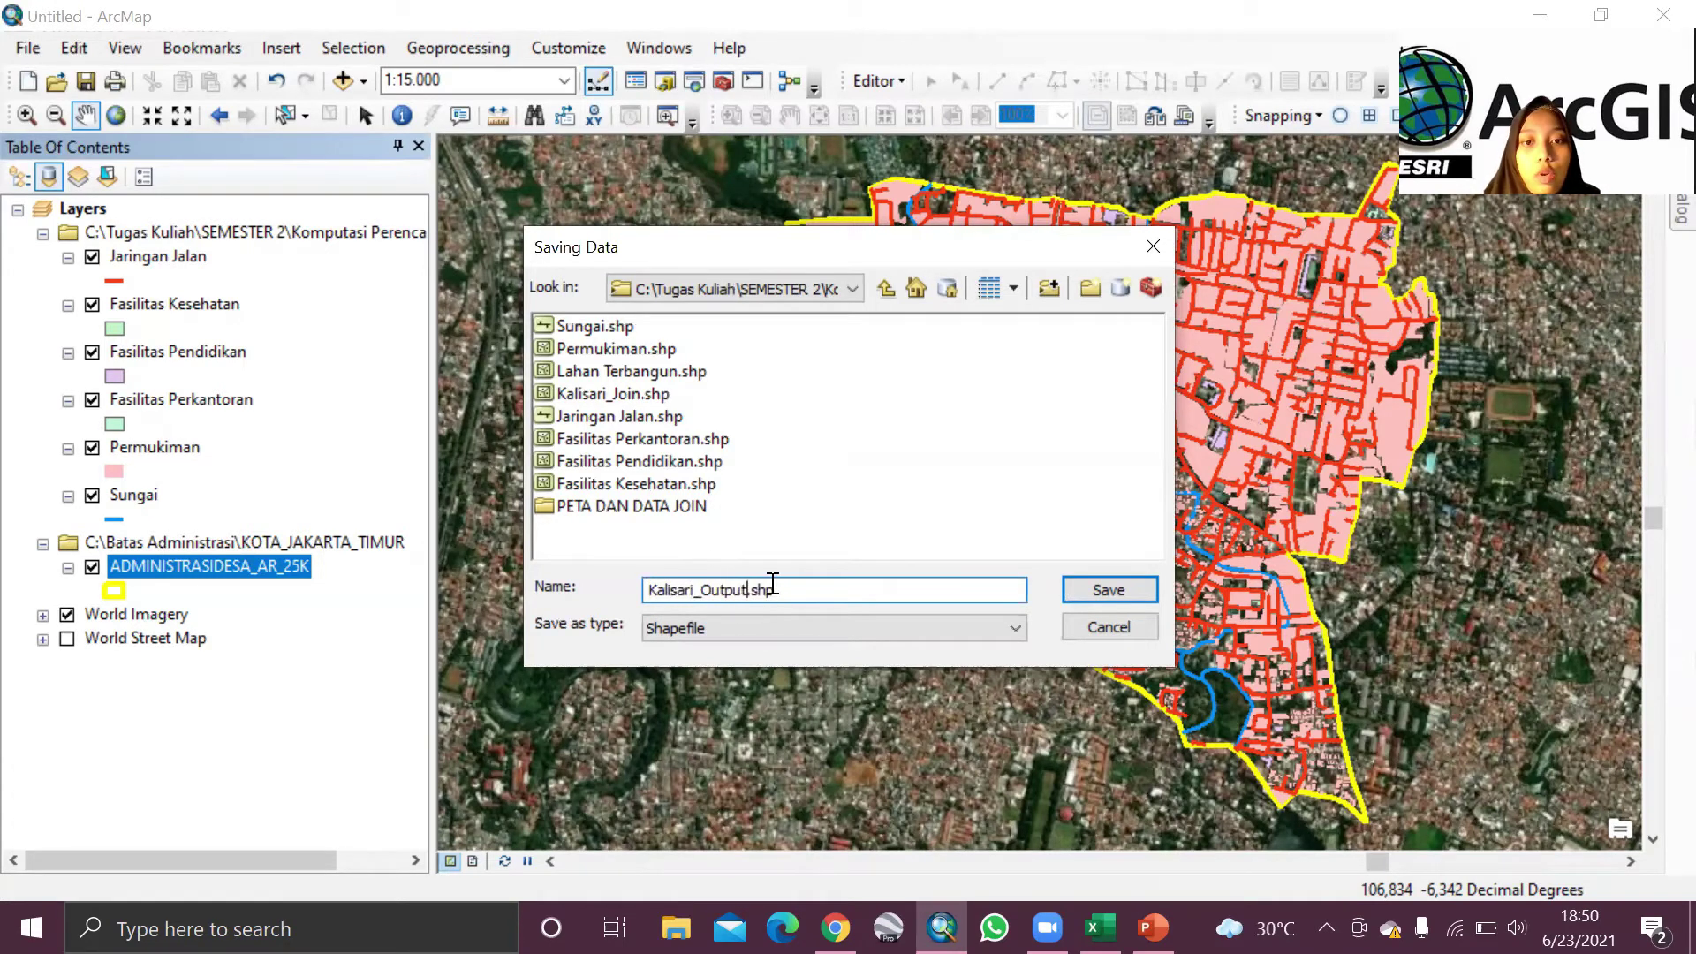
text(Join)
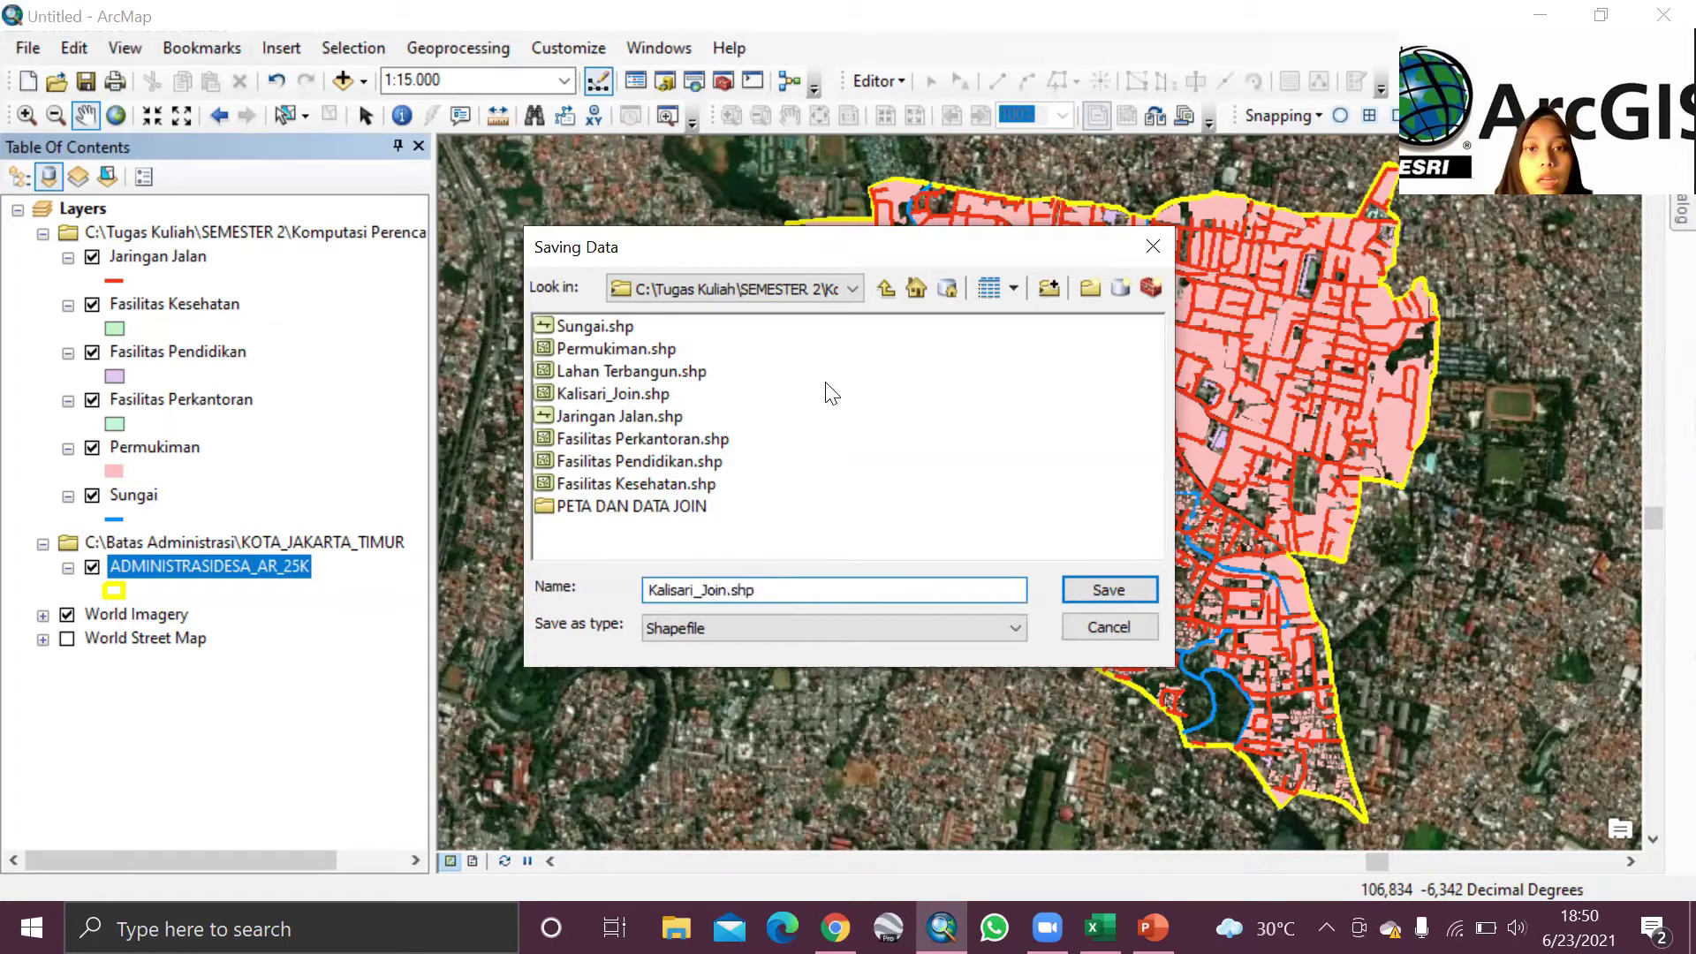
Step: Save the shapefile to C:\Batas Administrasi\SHP, run the export and add the exported data to the map as a layer
click(855, 286)
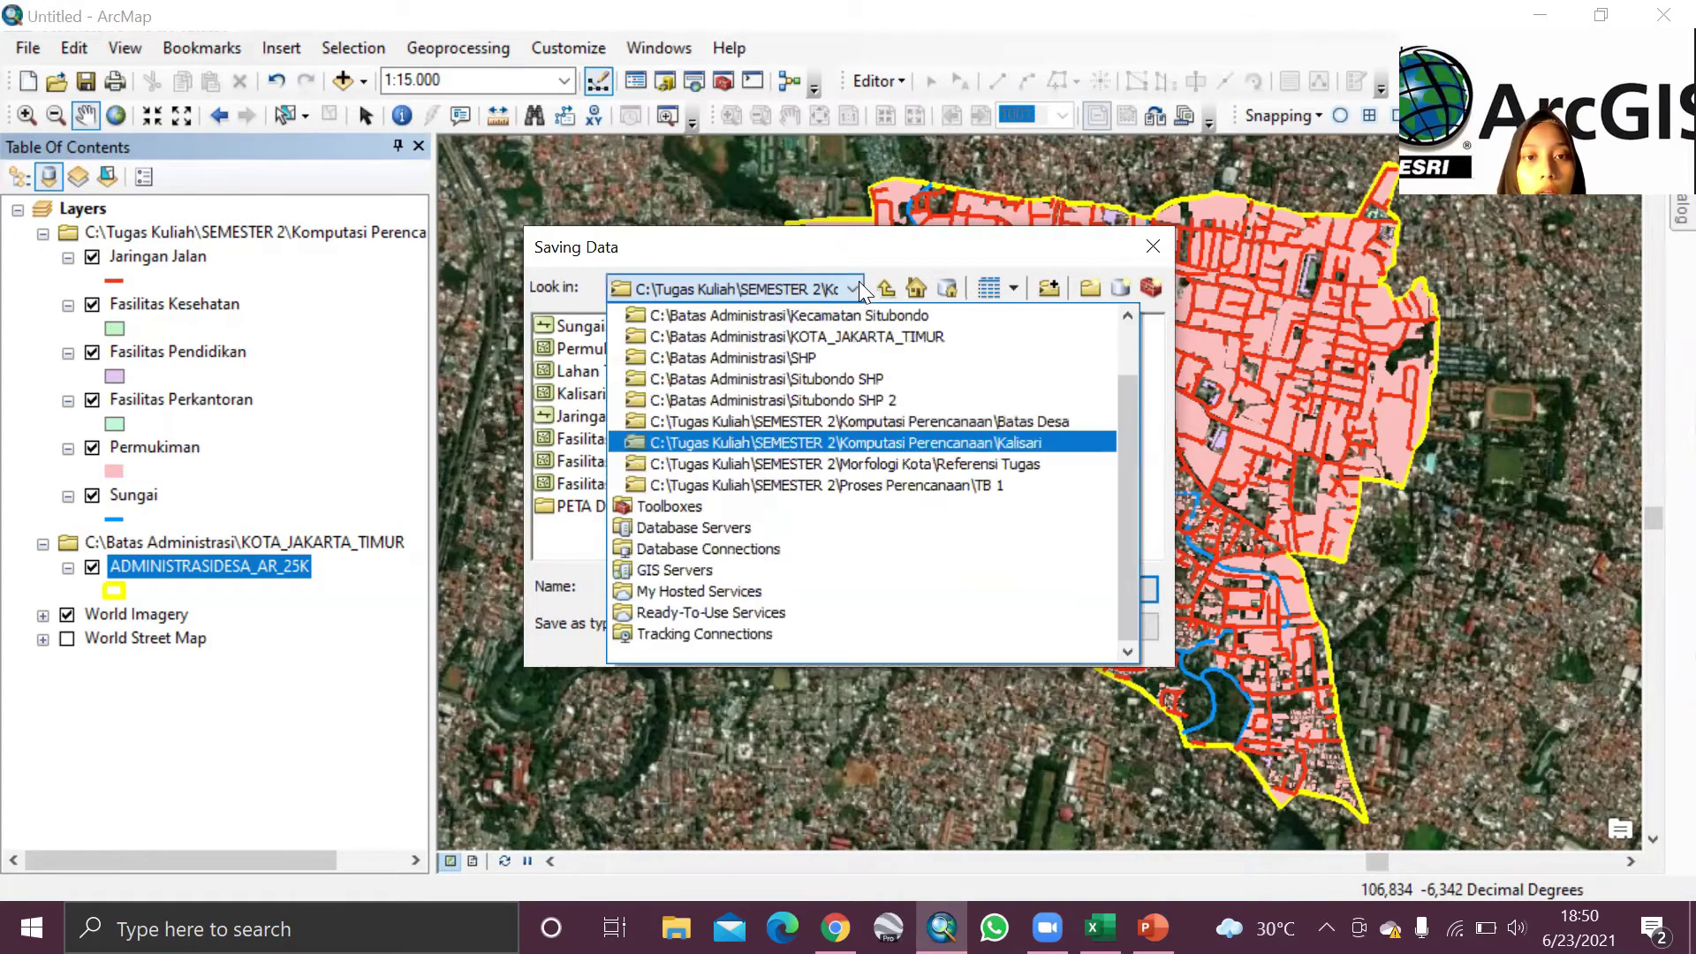
click(820, 357)
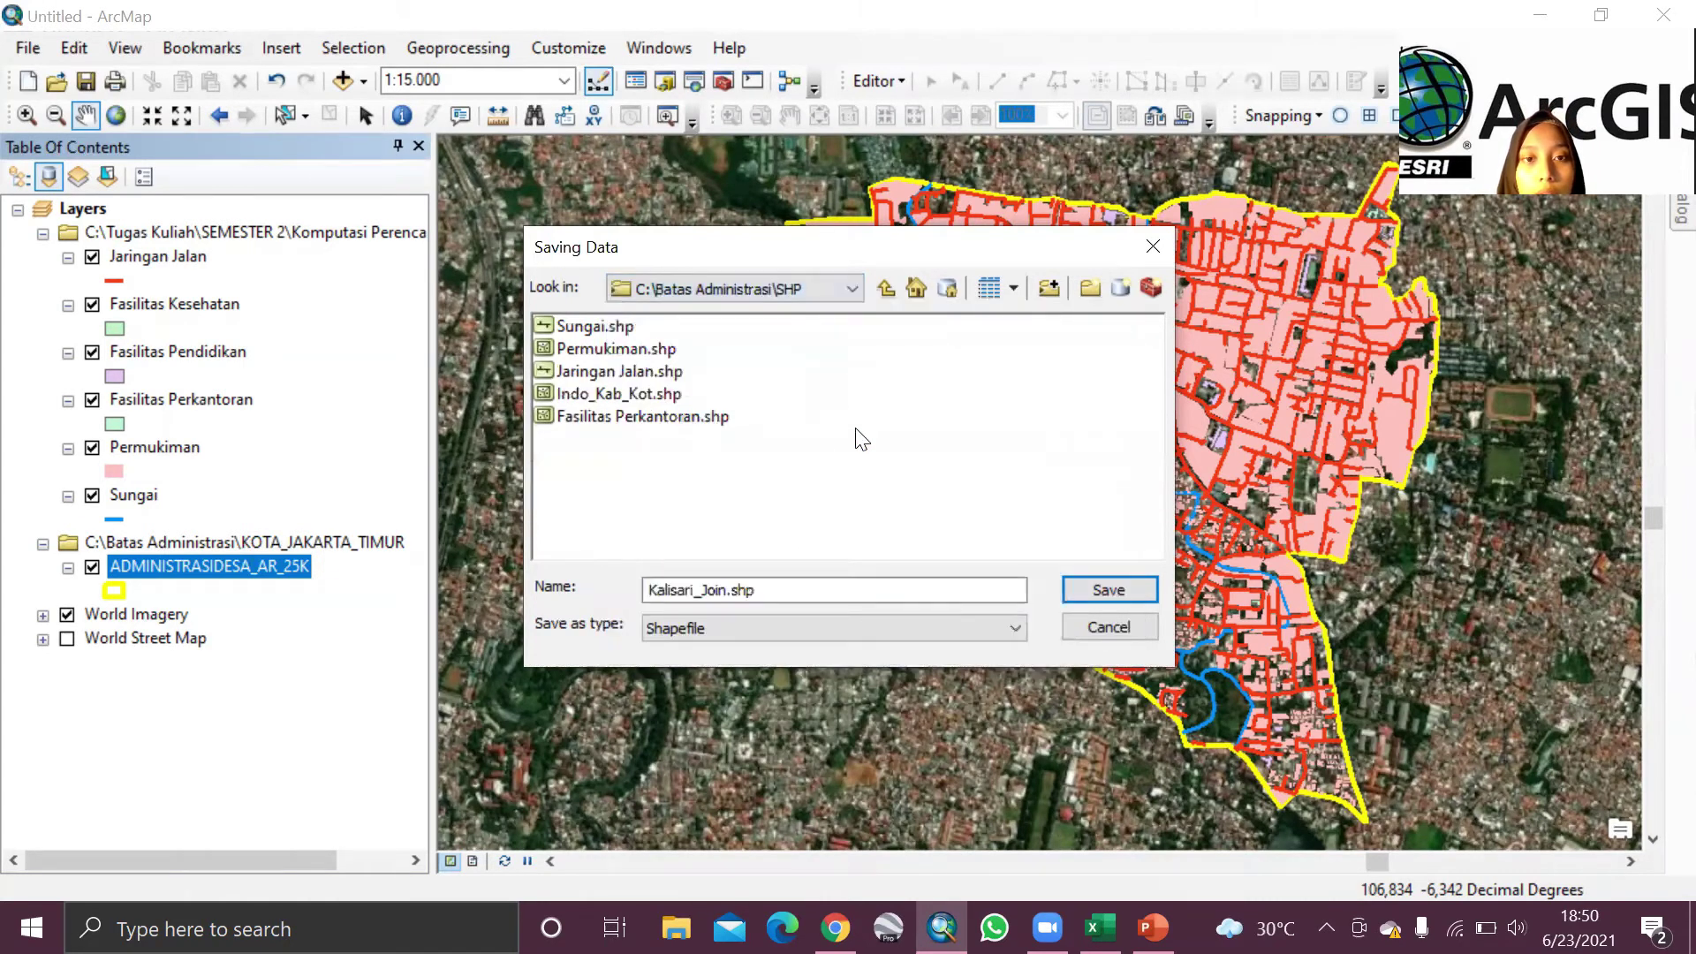
click(1082, 586)
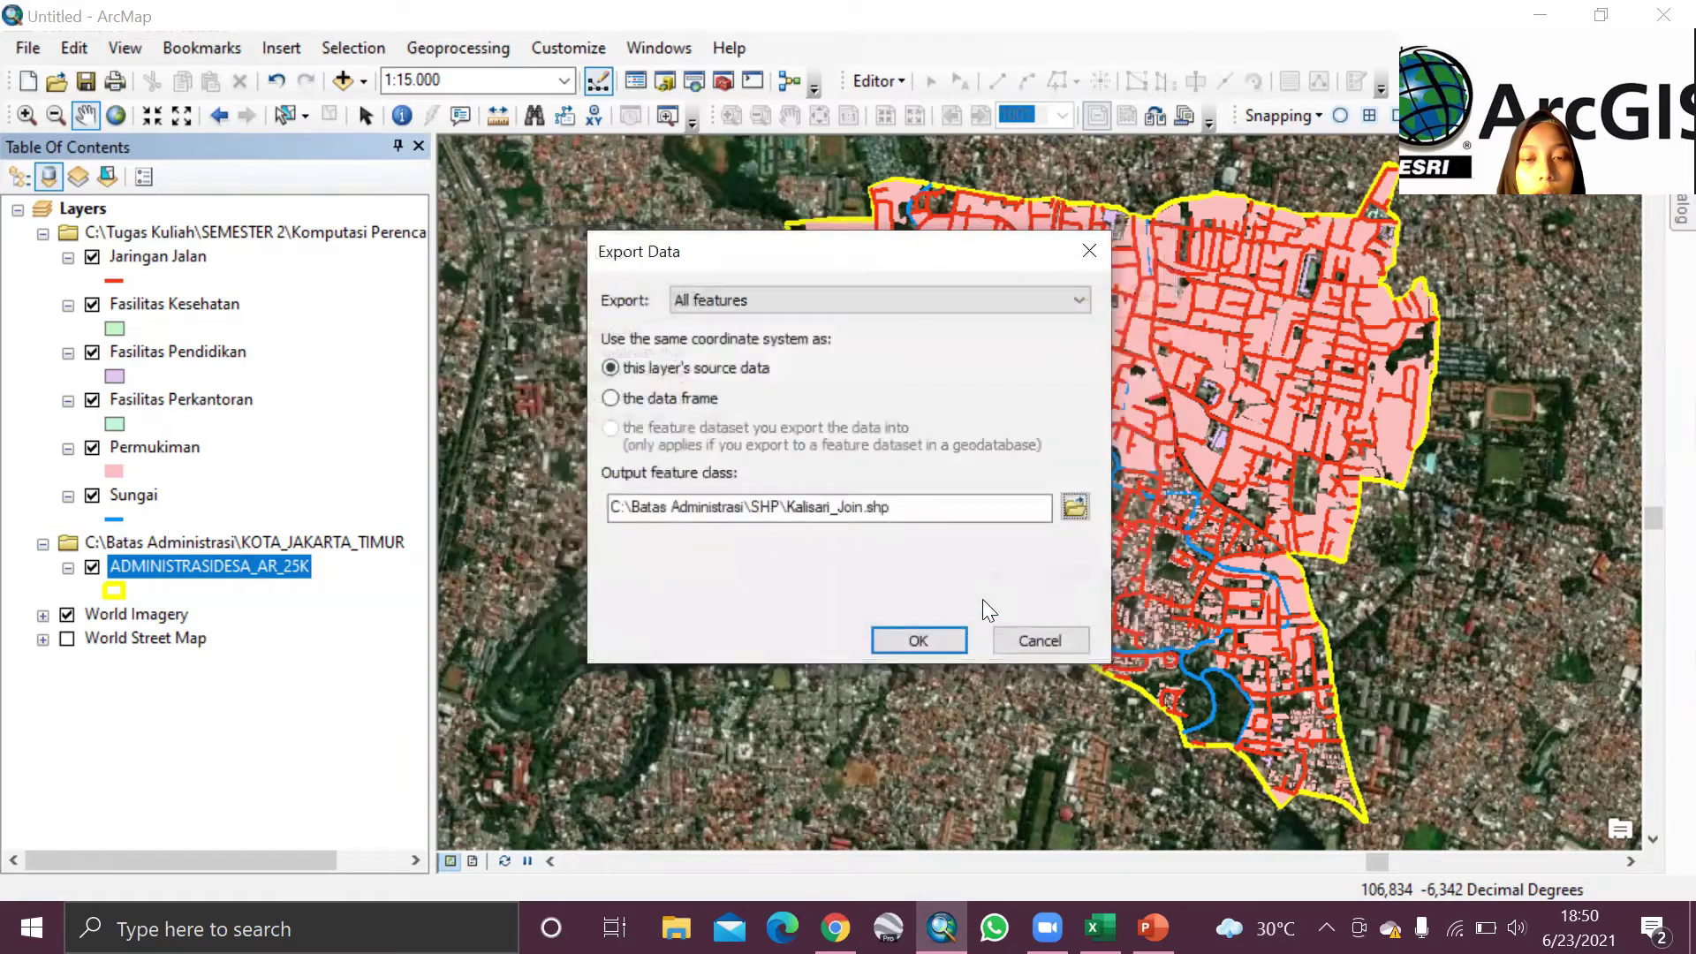
click(917, 638)
click(943, 560)
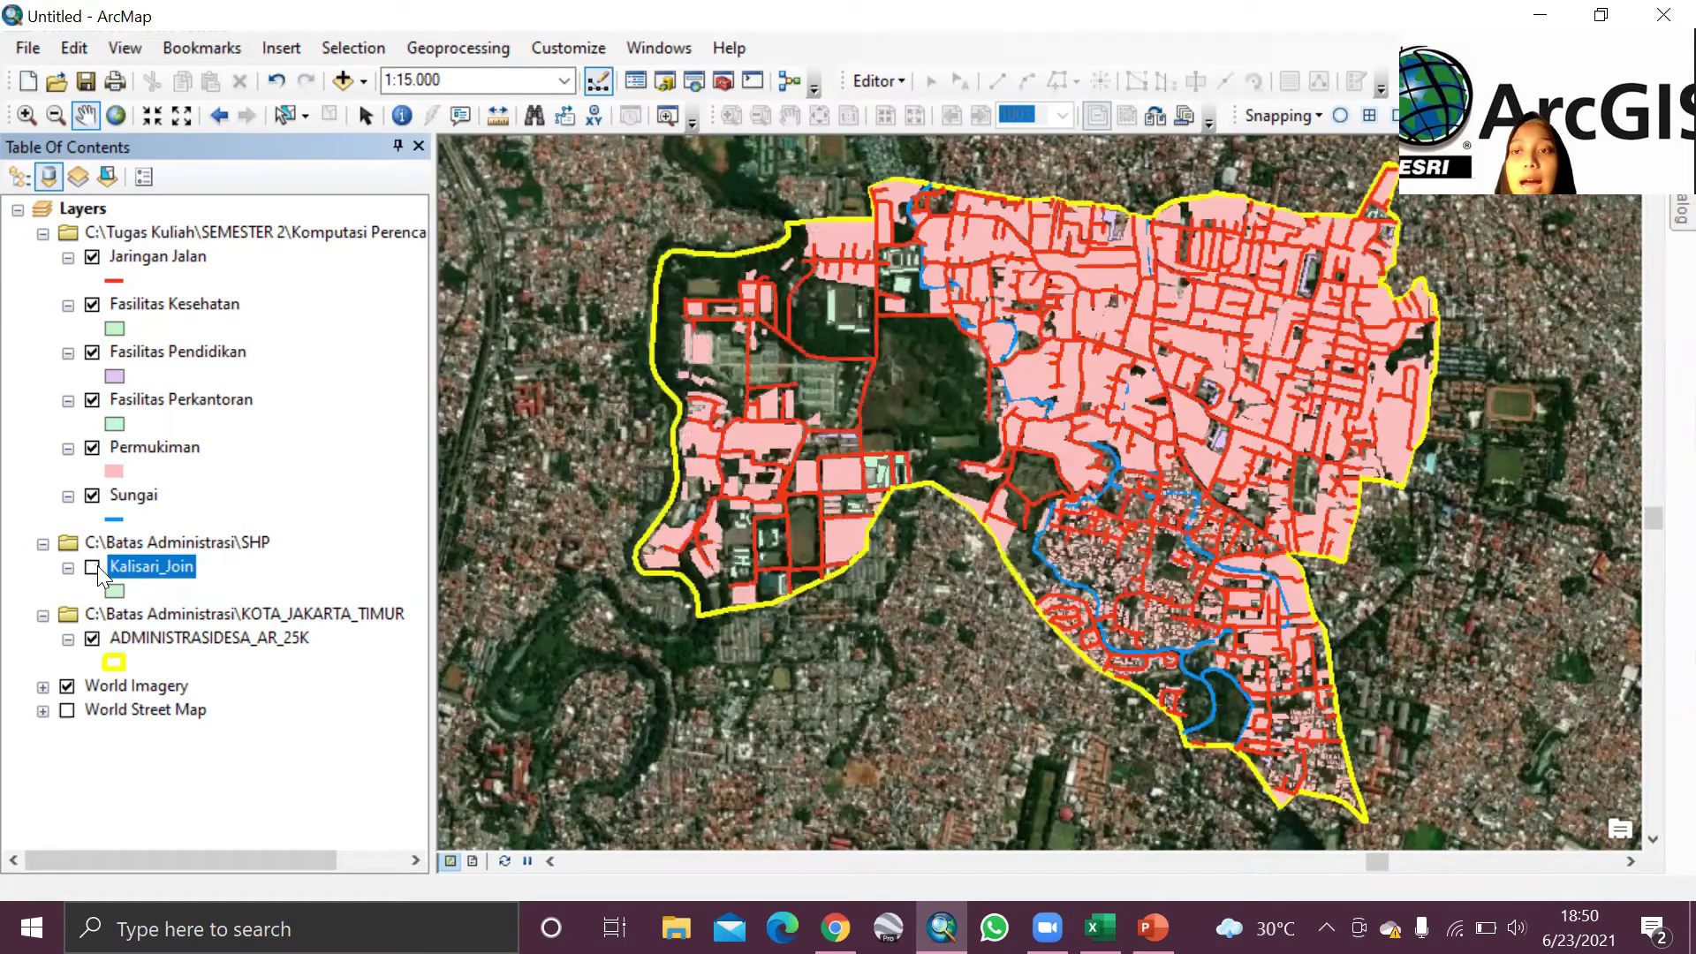
Step: Review the Kalisari_Join layer's attribute table, checking the joined population and school fields, and close the table
right_click(120, 566)
click(274, 77)
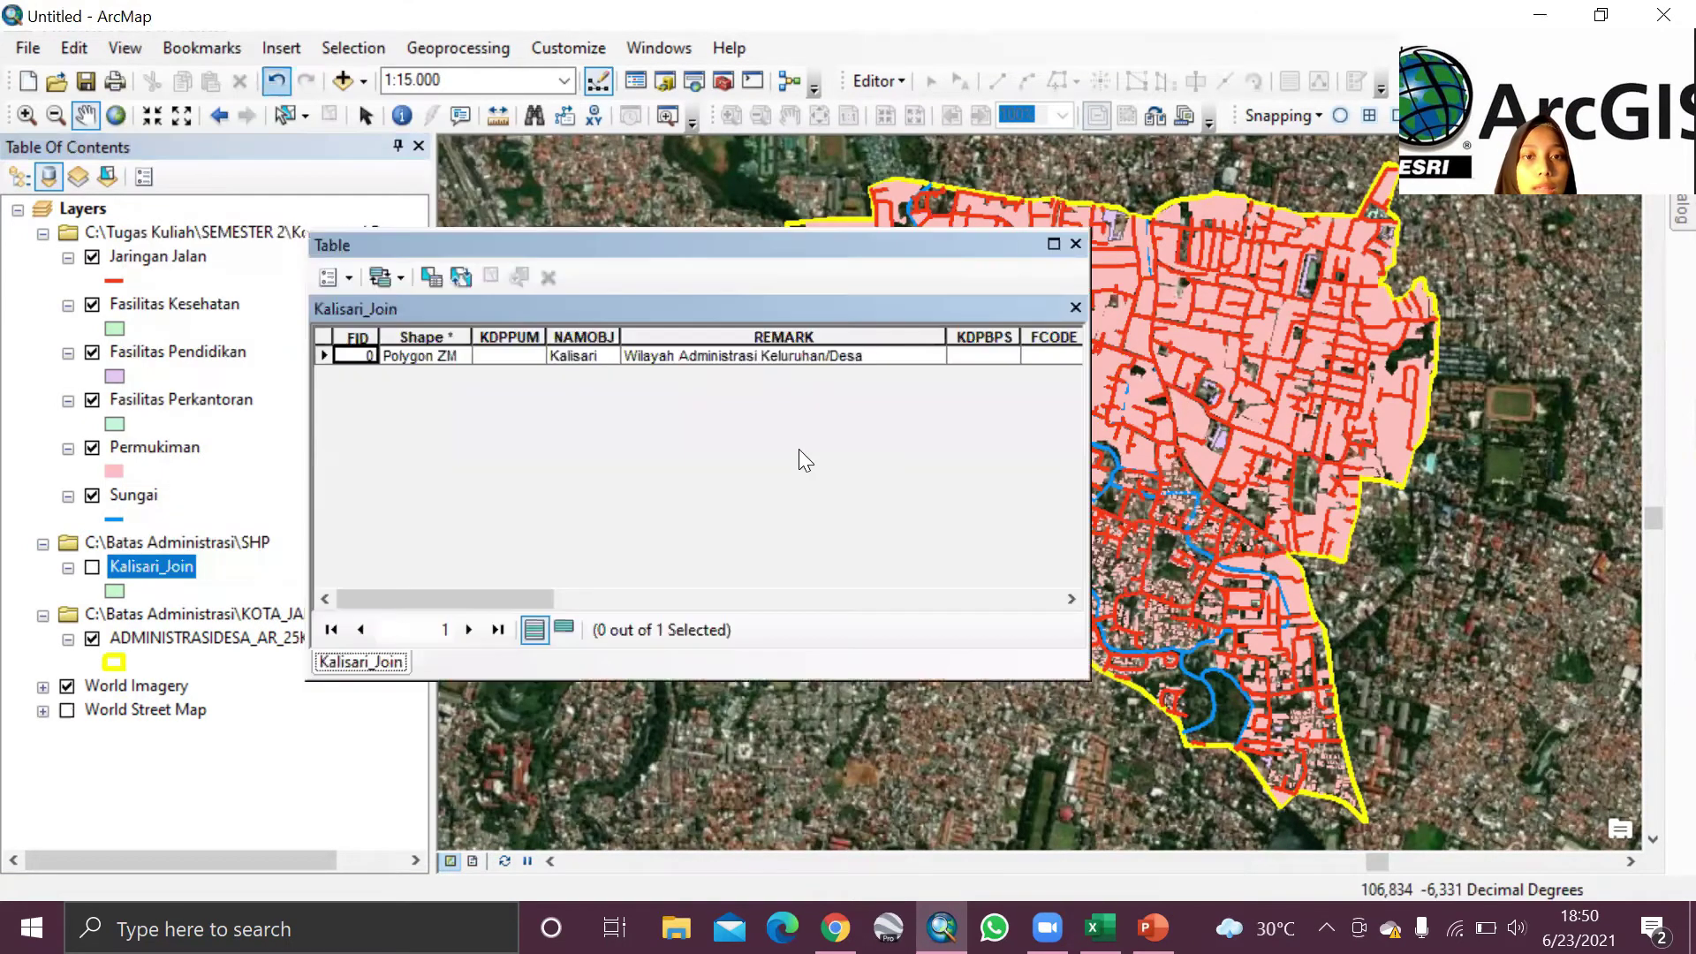
click(1068, 599)
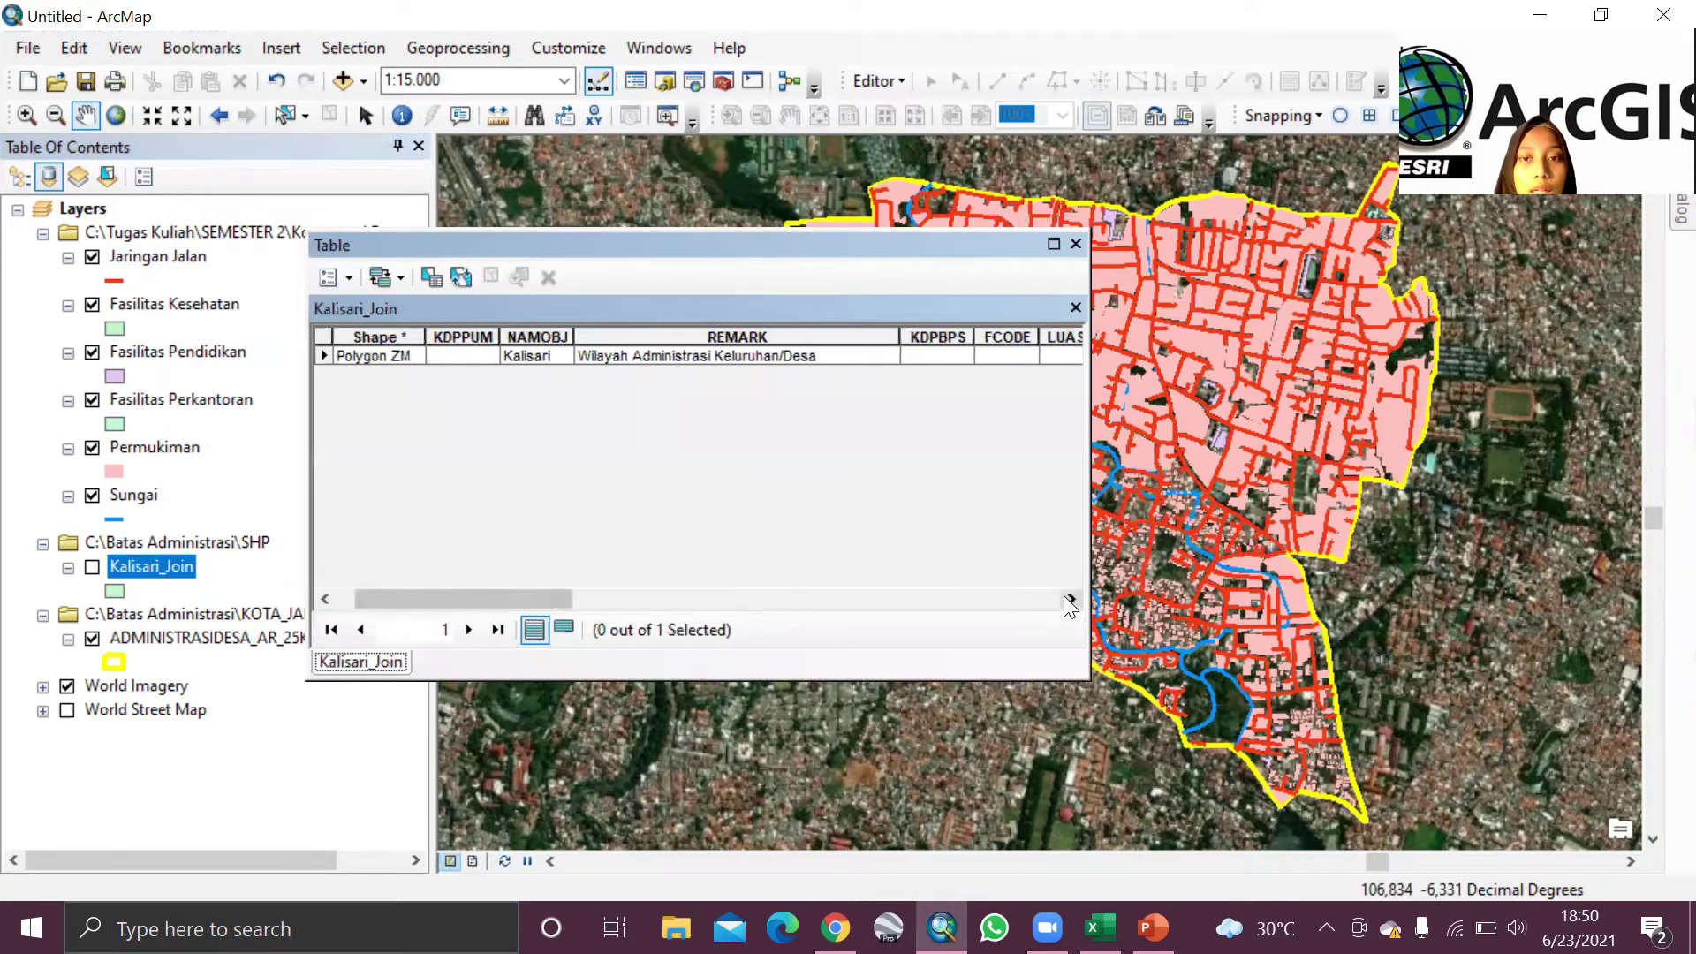
click(1067, 599)
click(325, 599)
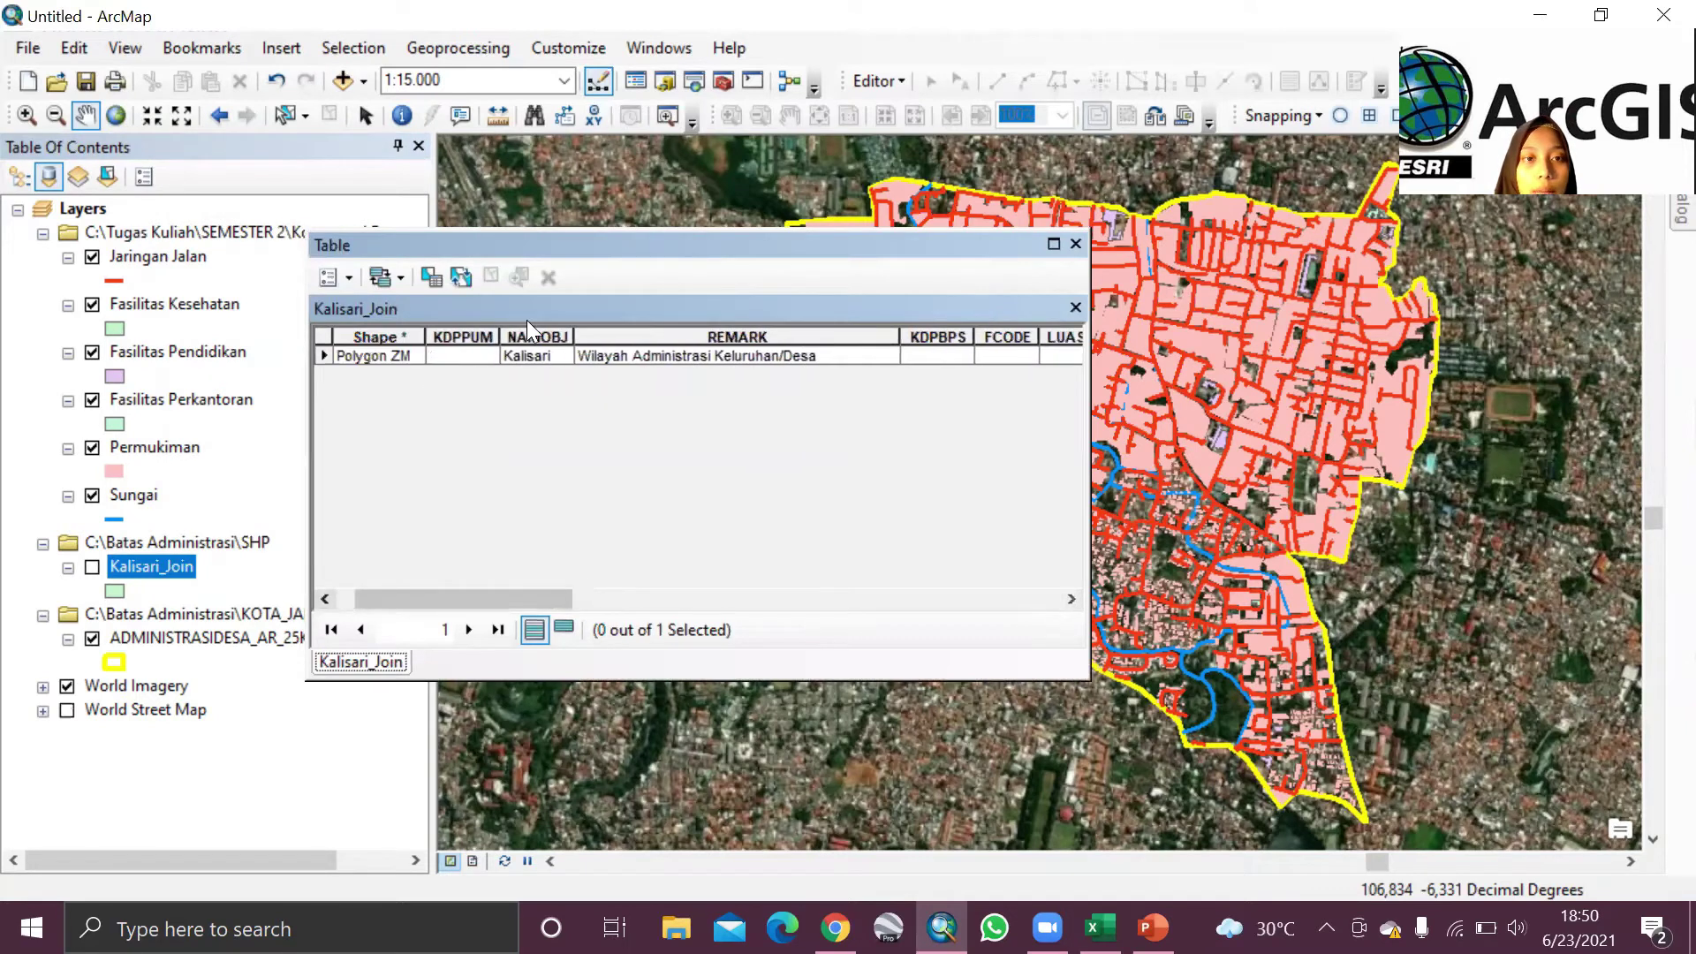
drag(1069, 597, 1069, 598)
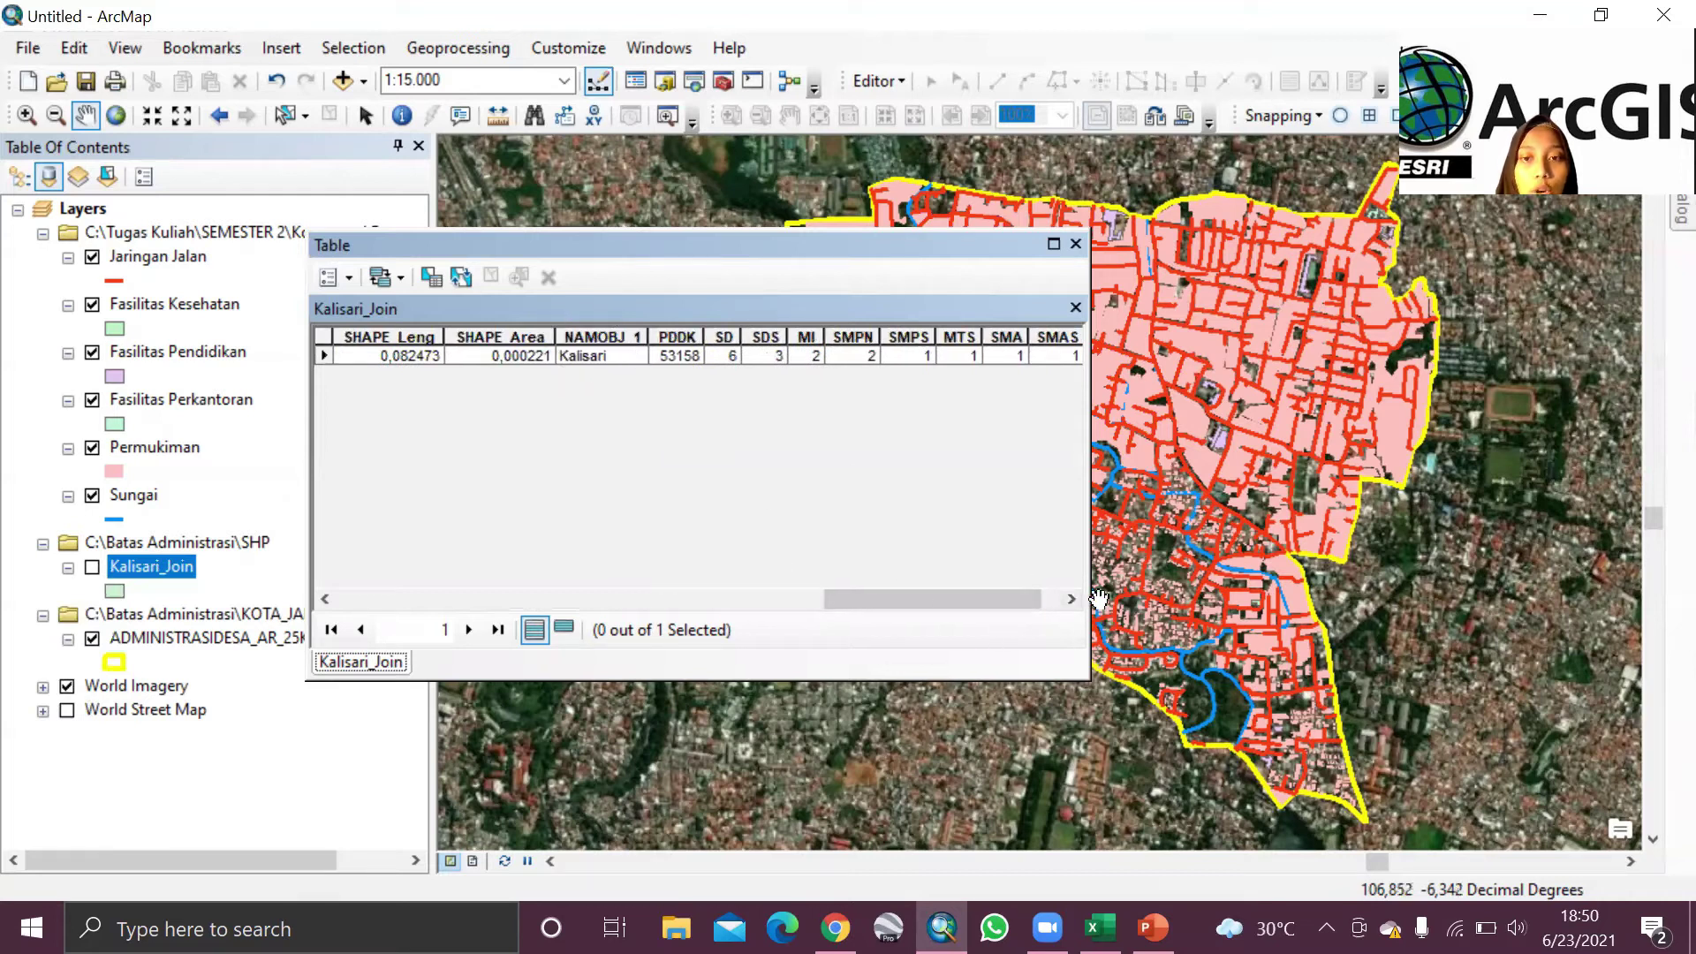
click(1070, 599)
drag(857, 601, 459, 603)
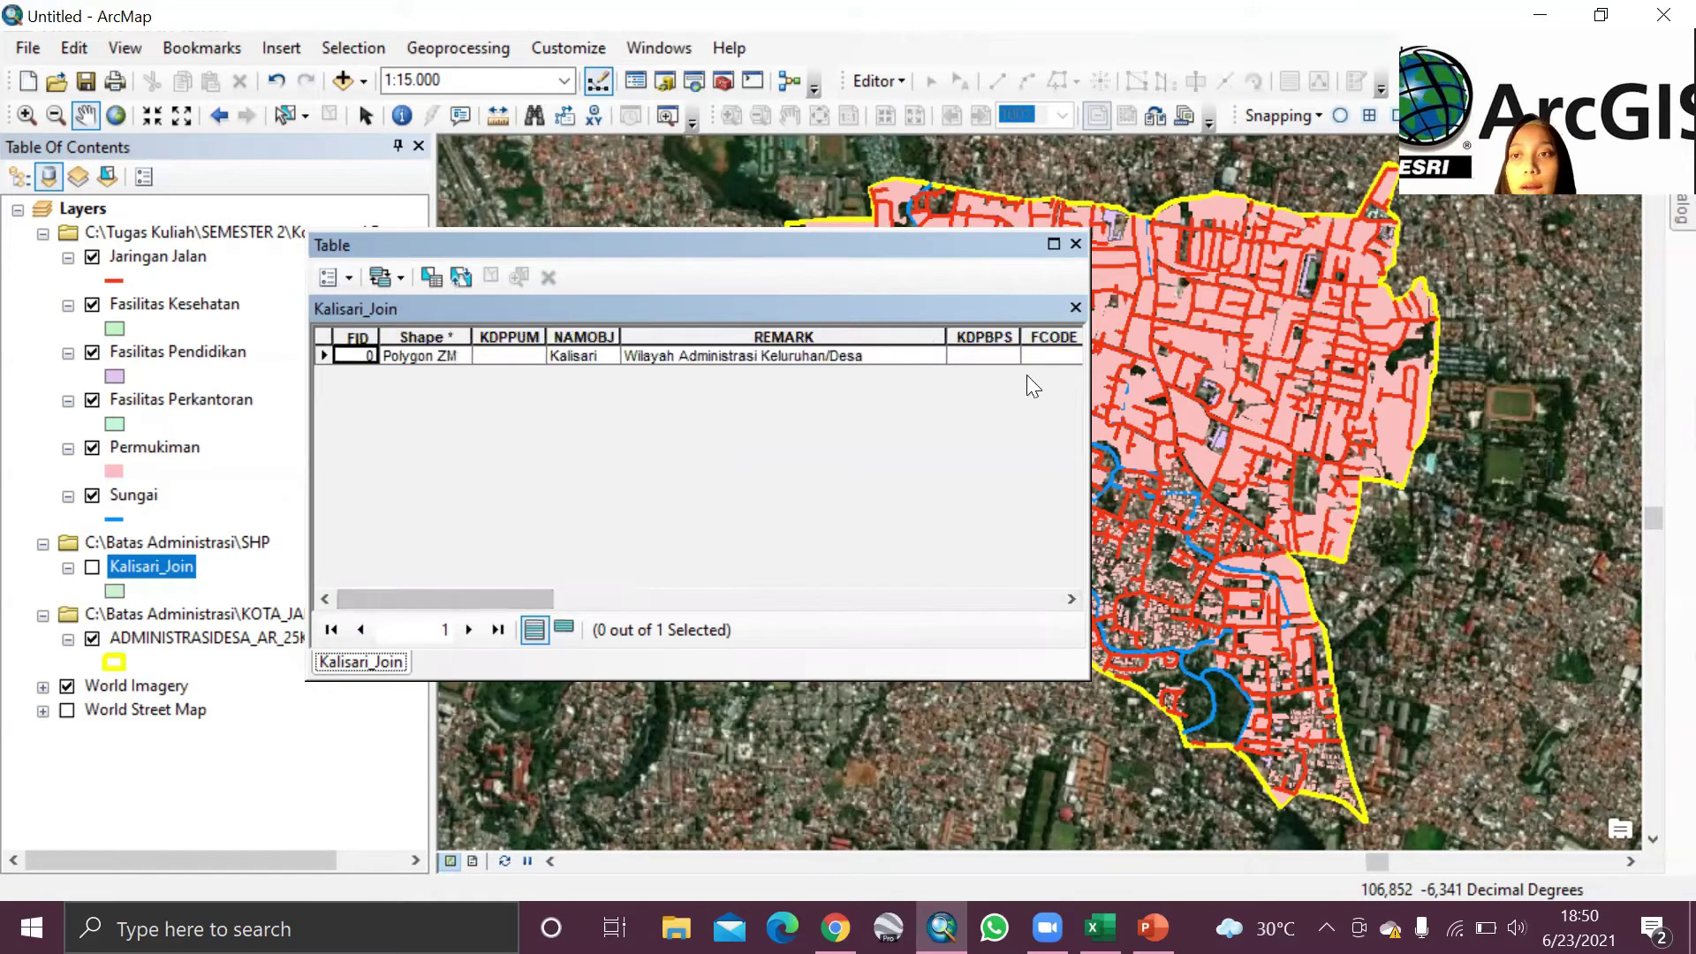
click(1077, 245)
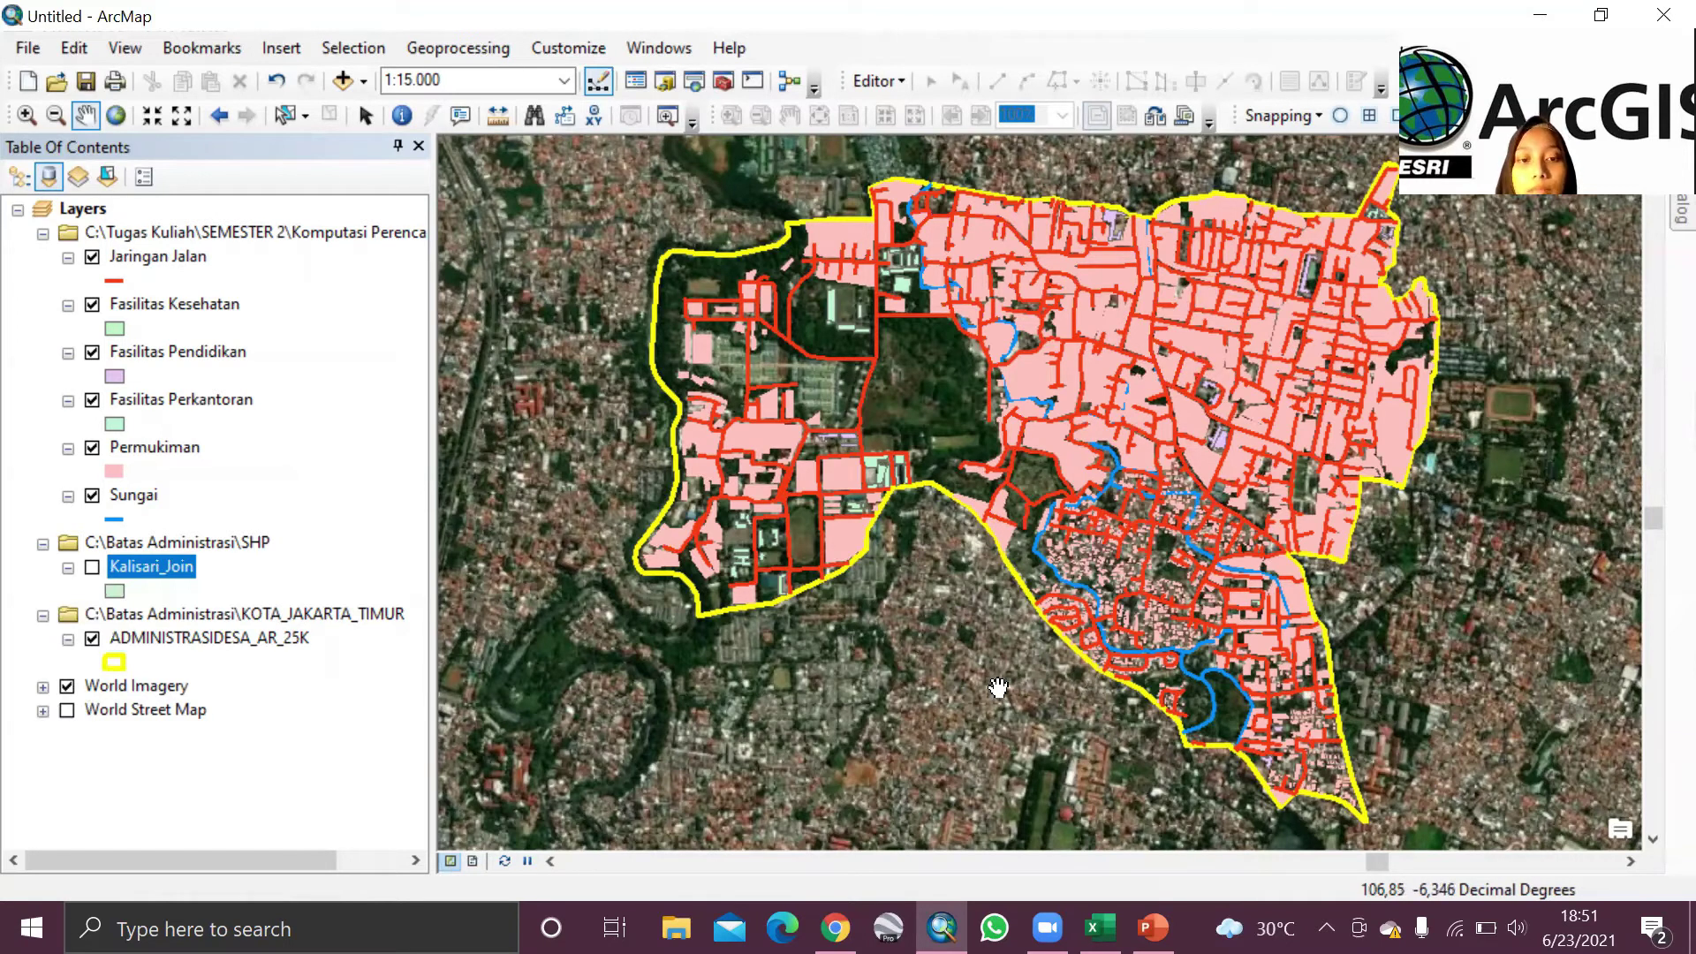
Step: Switch to the page layout and select Microsoft Print to PDF as the printer in the page and print setup
click(475, 862)
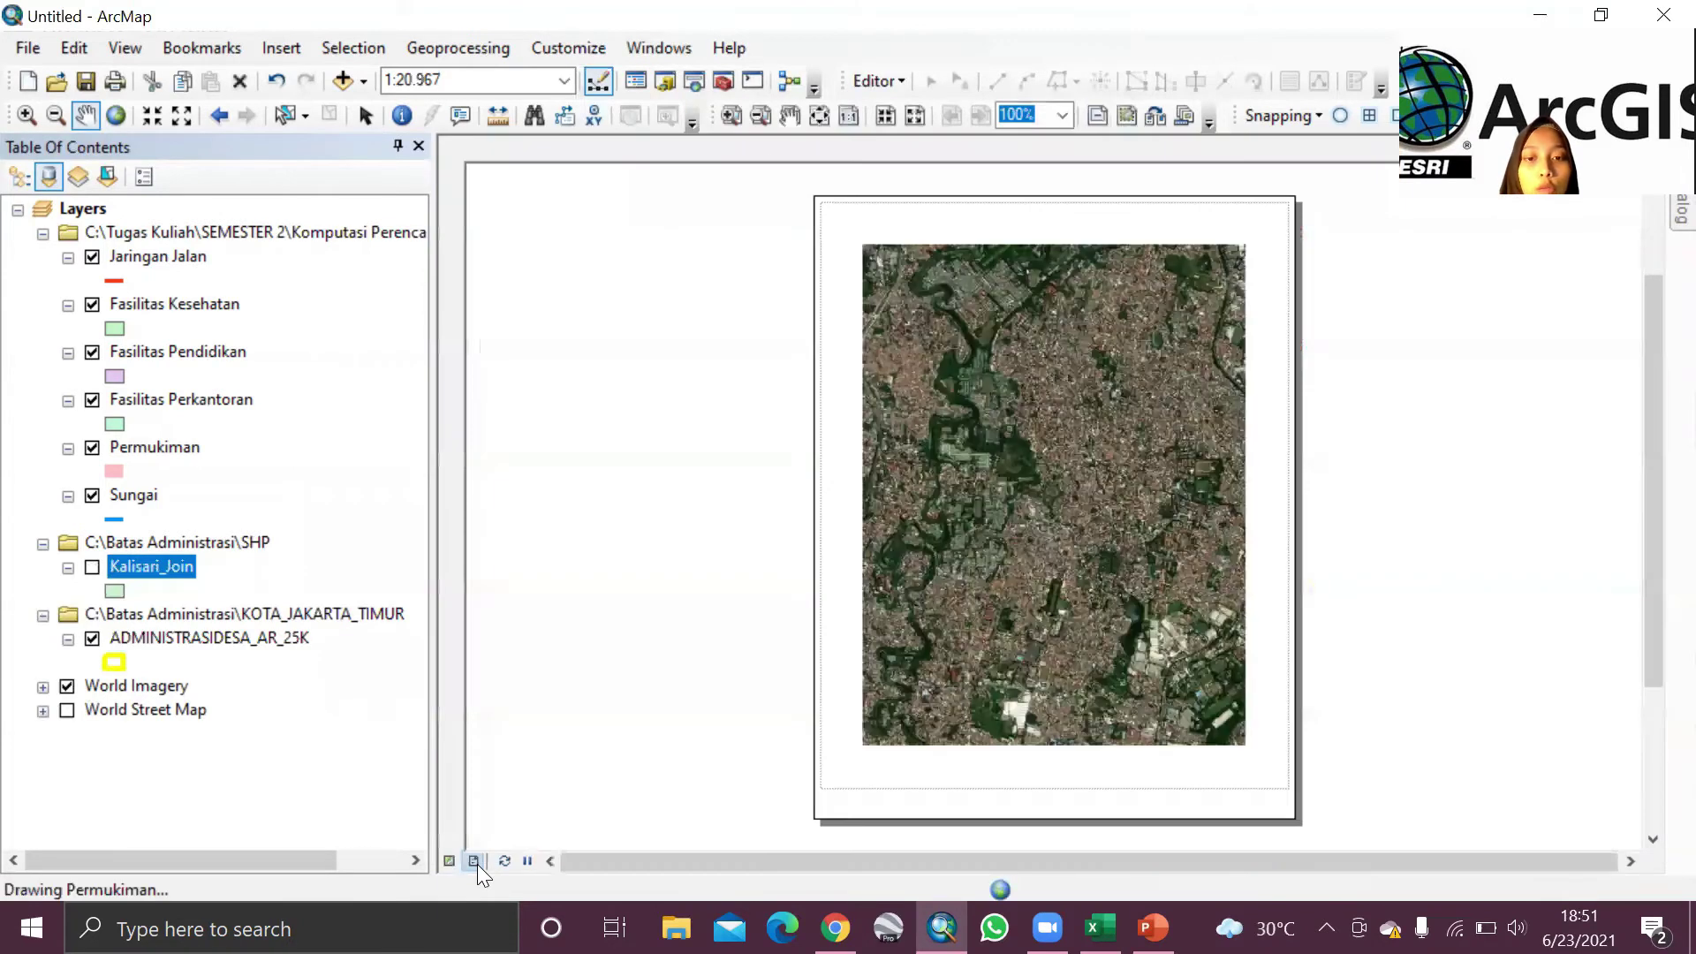
click(29, 47)
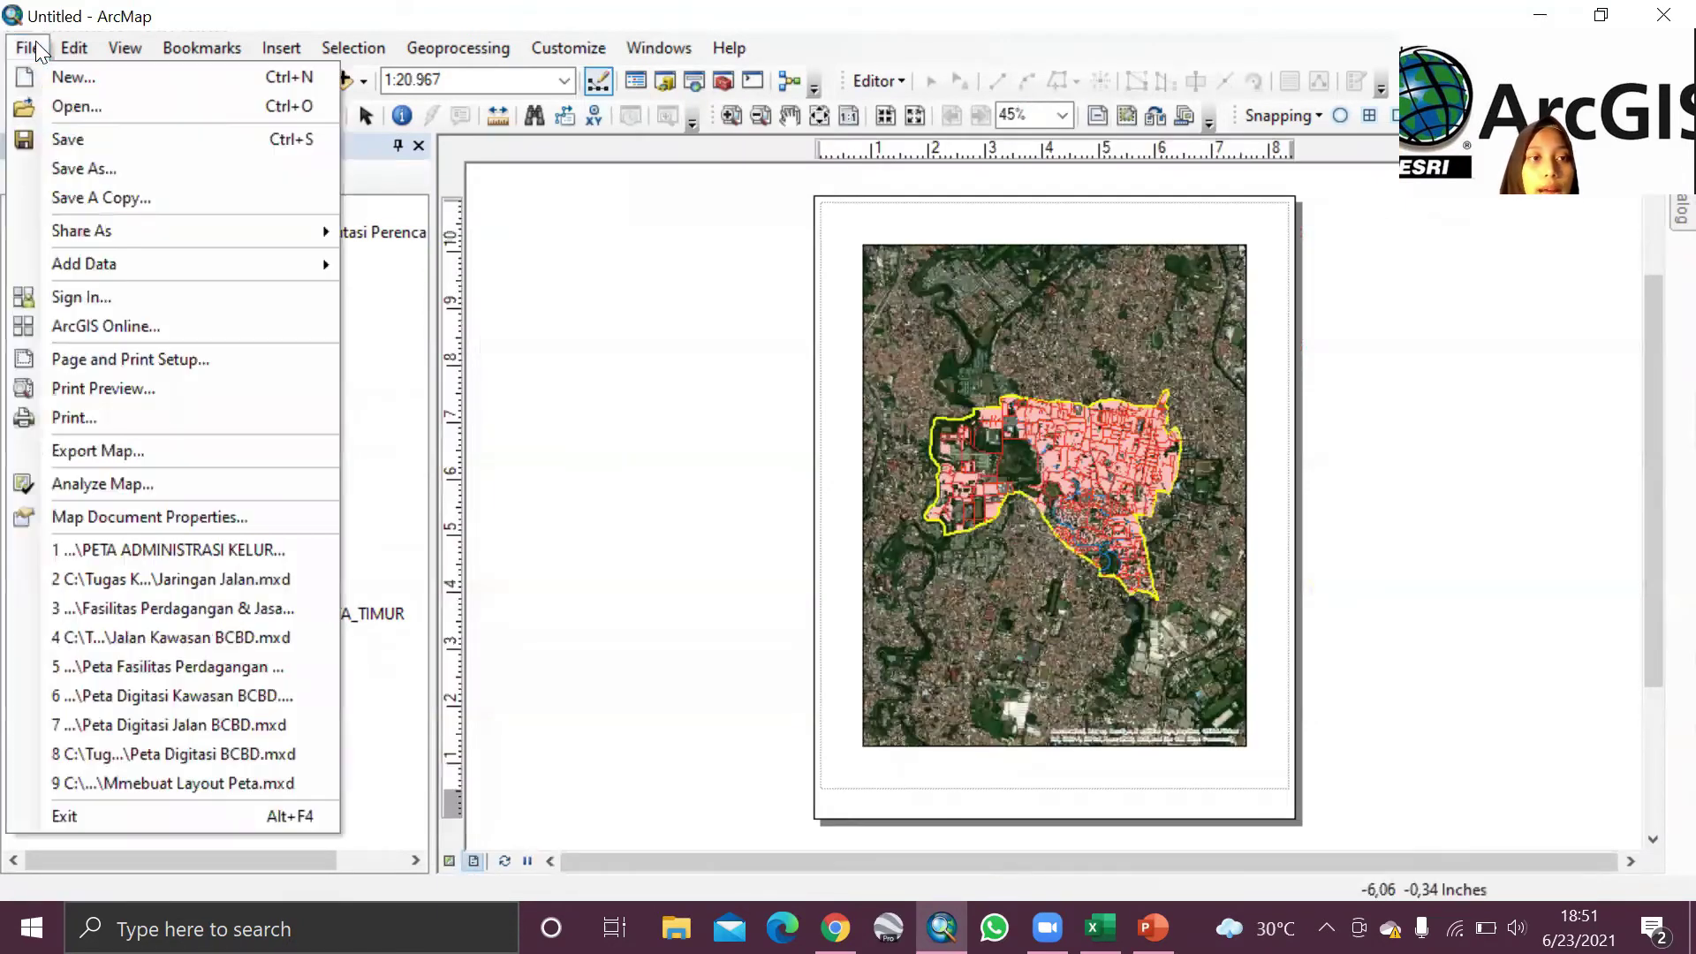
click(168, 357)
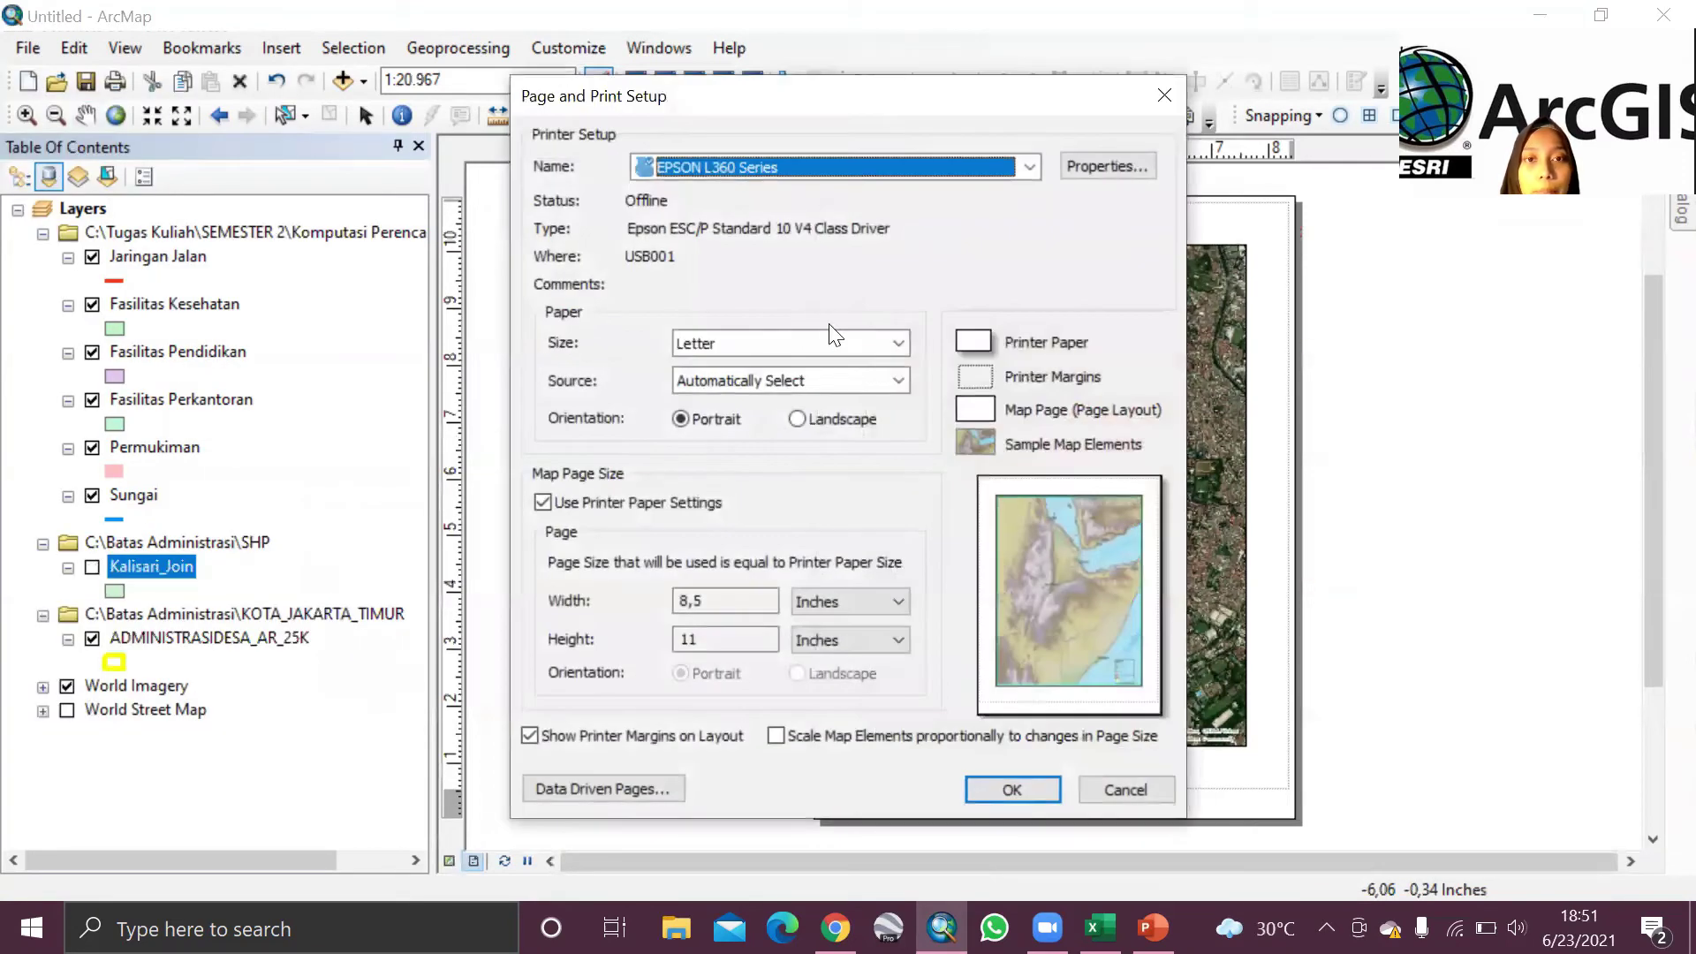
click(835, 340)
click(843, 340)
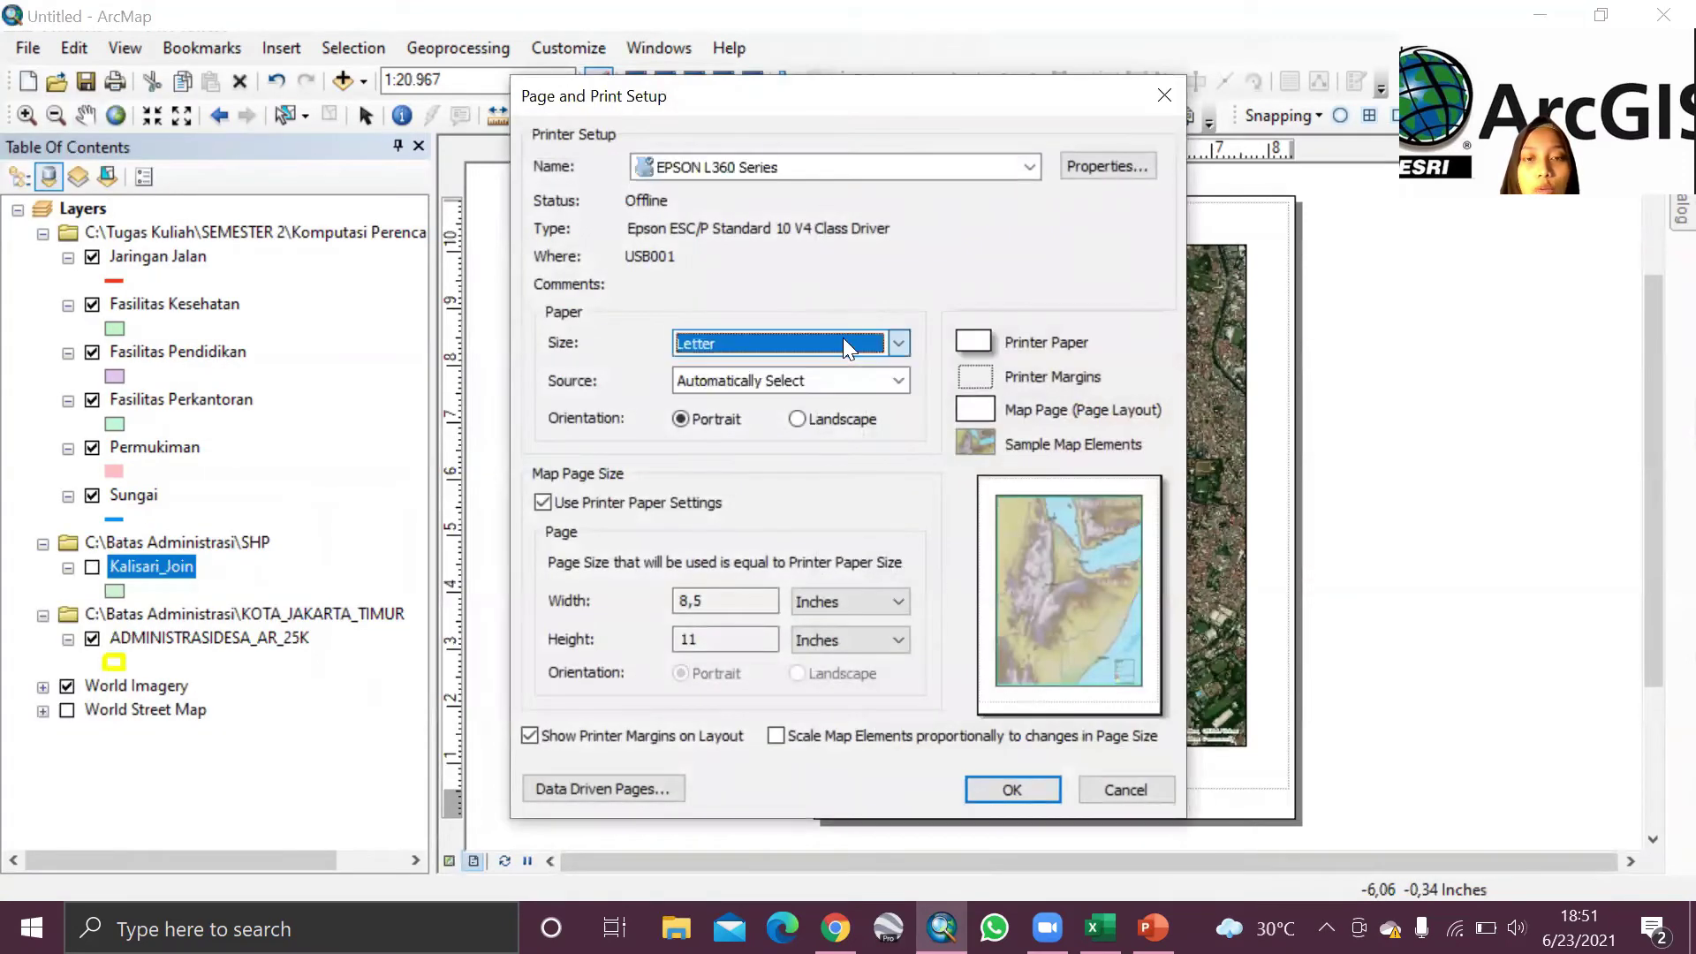
click(857, 165)
click(756, 232)
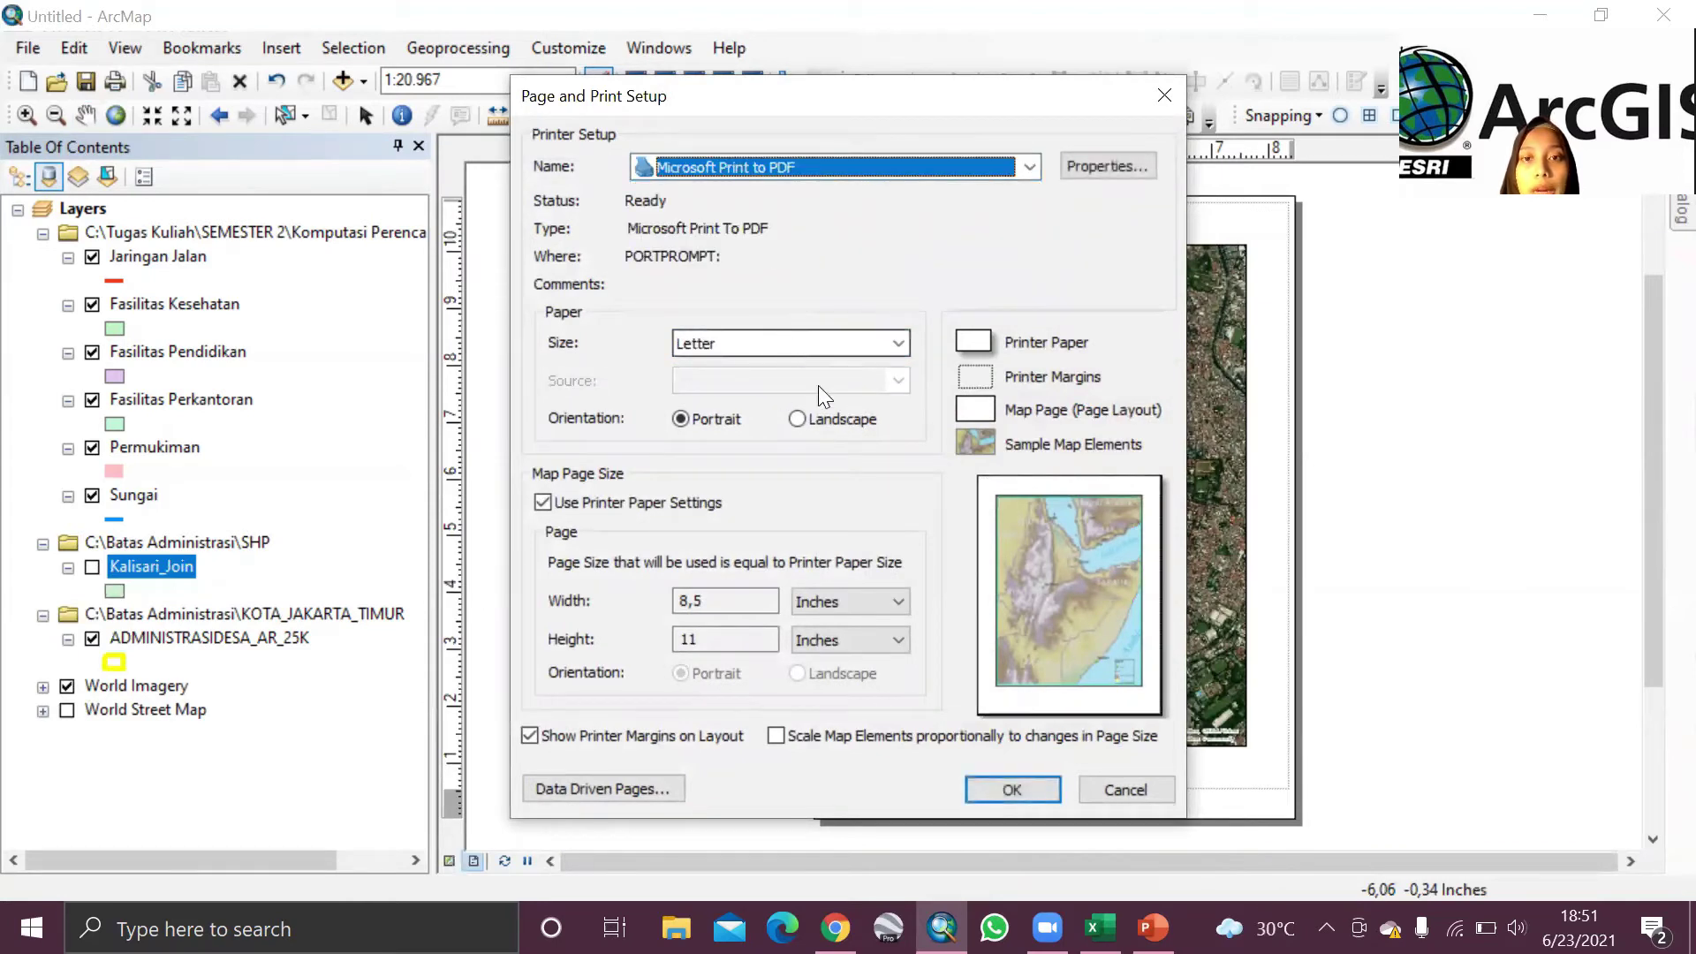
Step: Set the page to landscape orientation with A3 paper size and apply the page setup
click(825, 414)
click(826, 346)
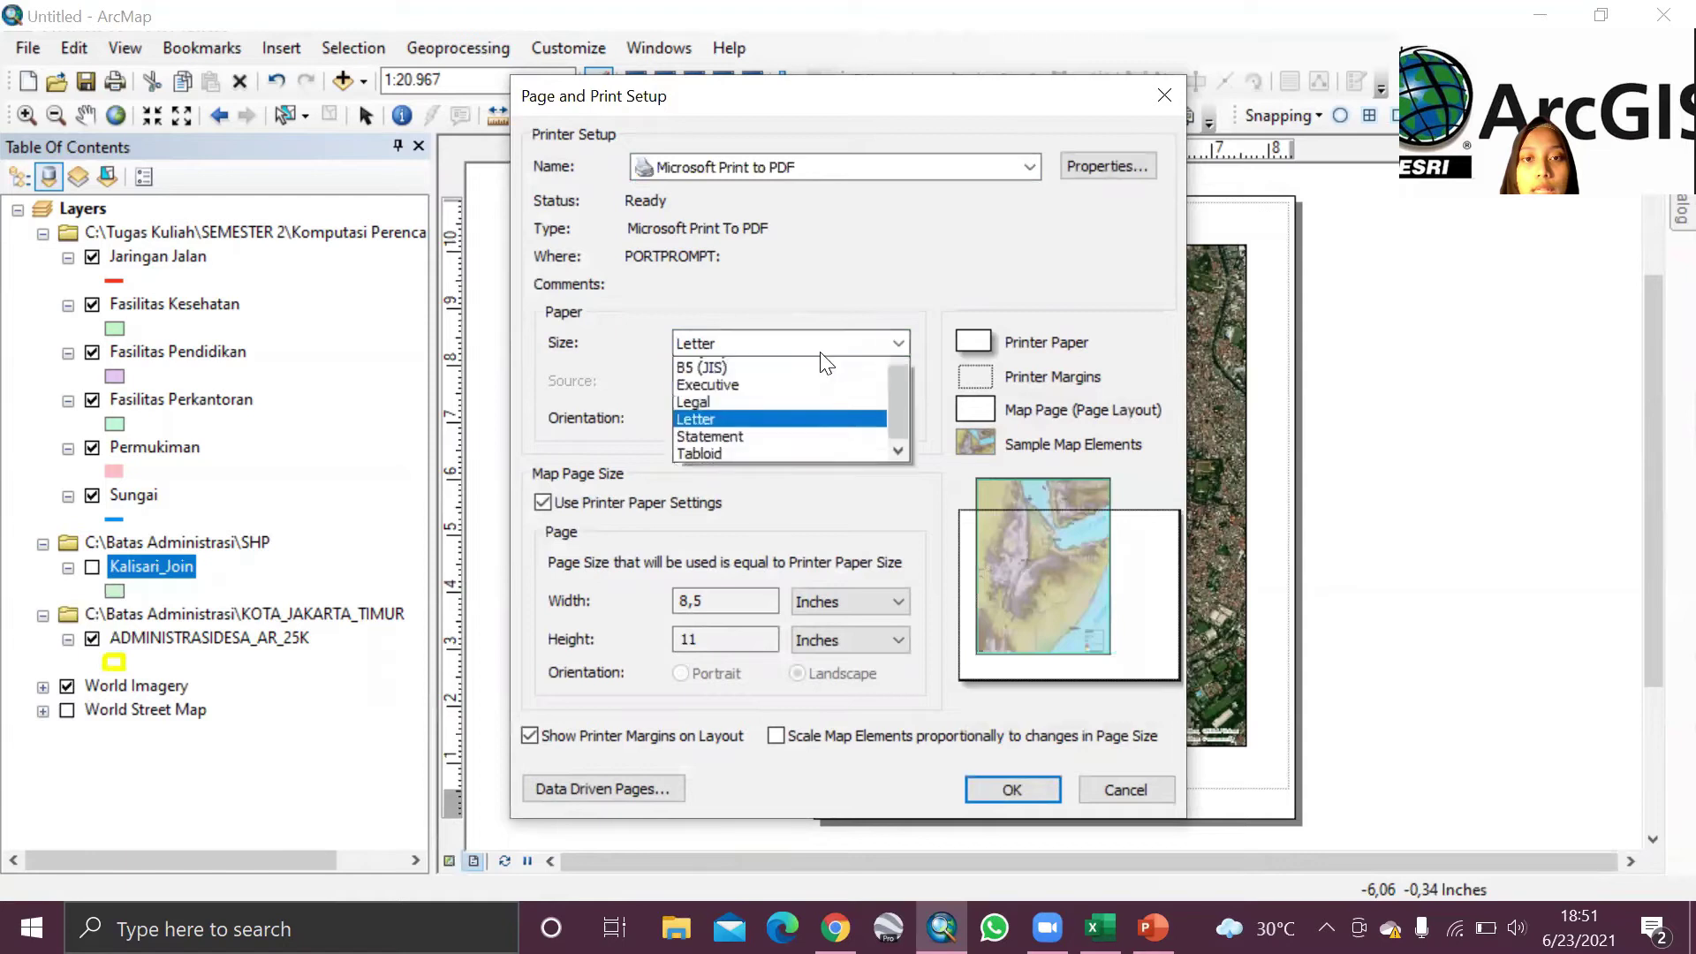
scroll(823, 371, up, 2)
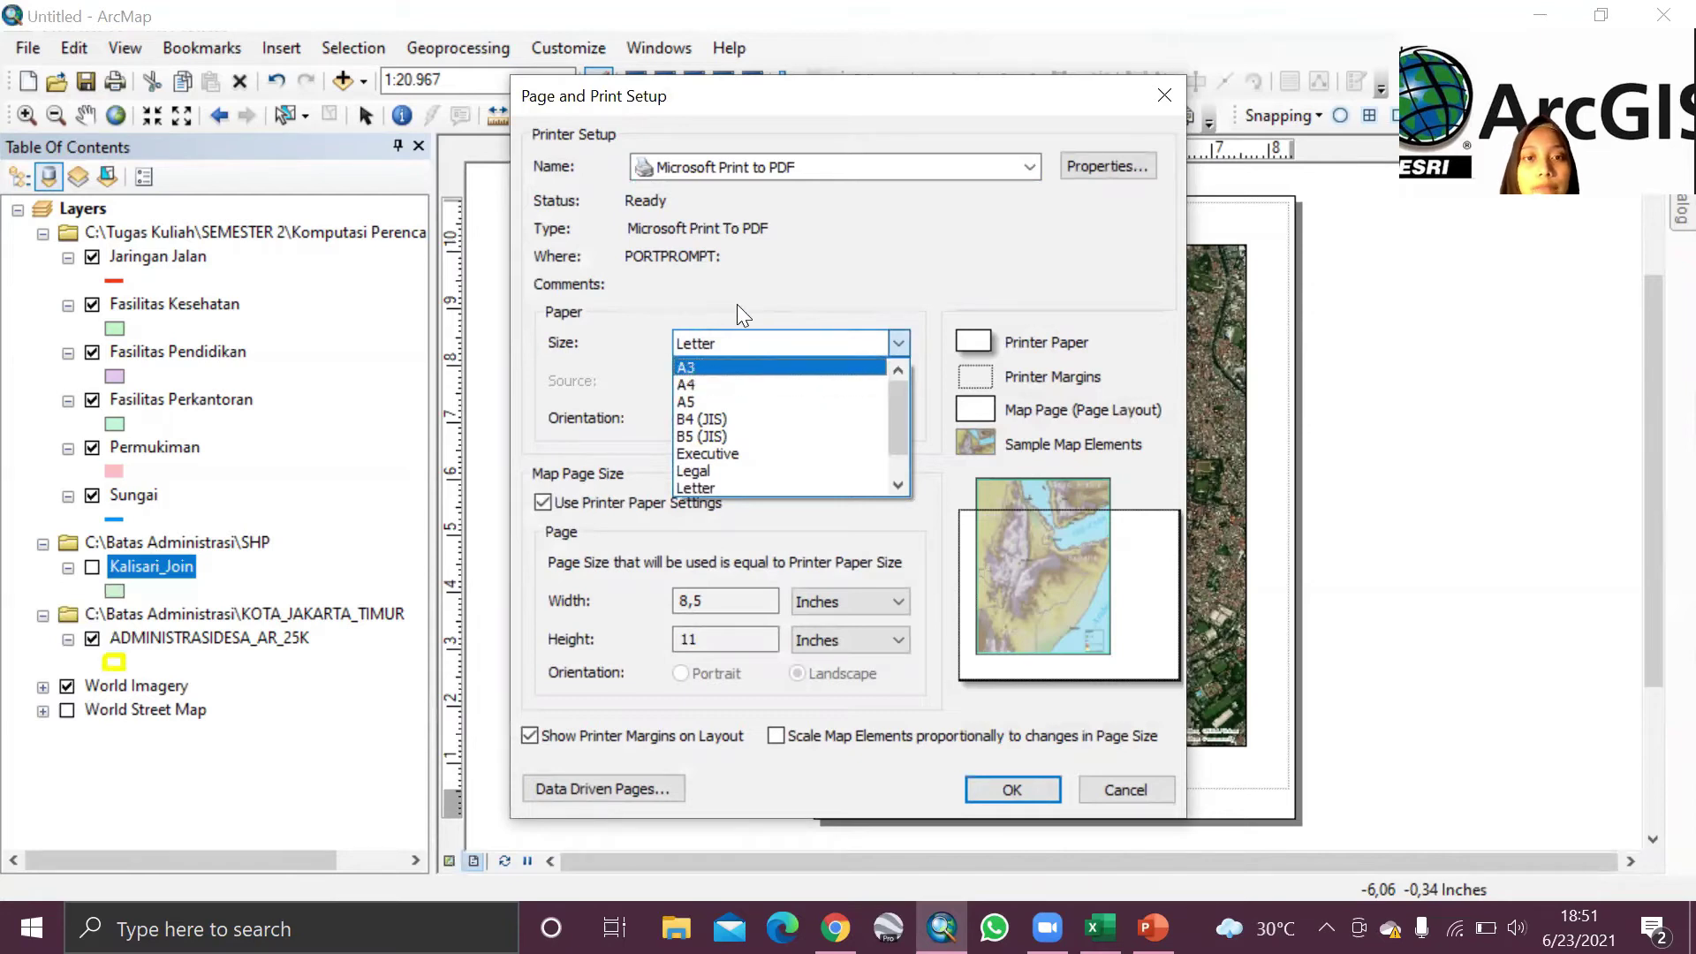
click(710, 366)
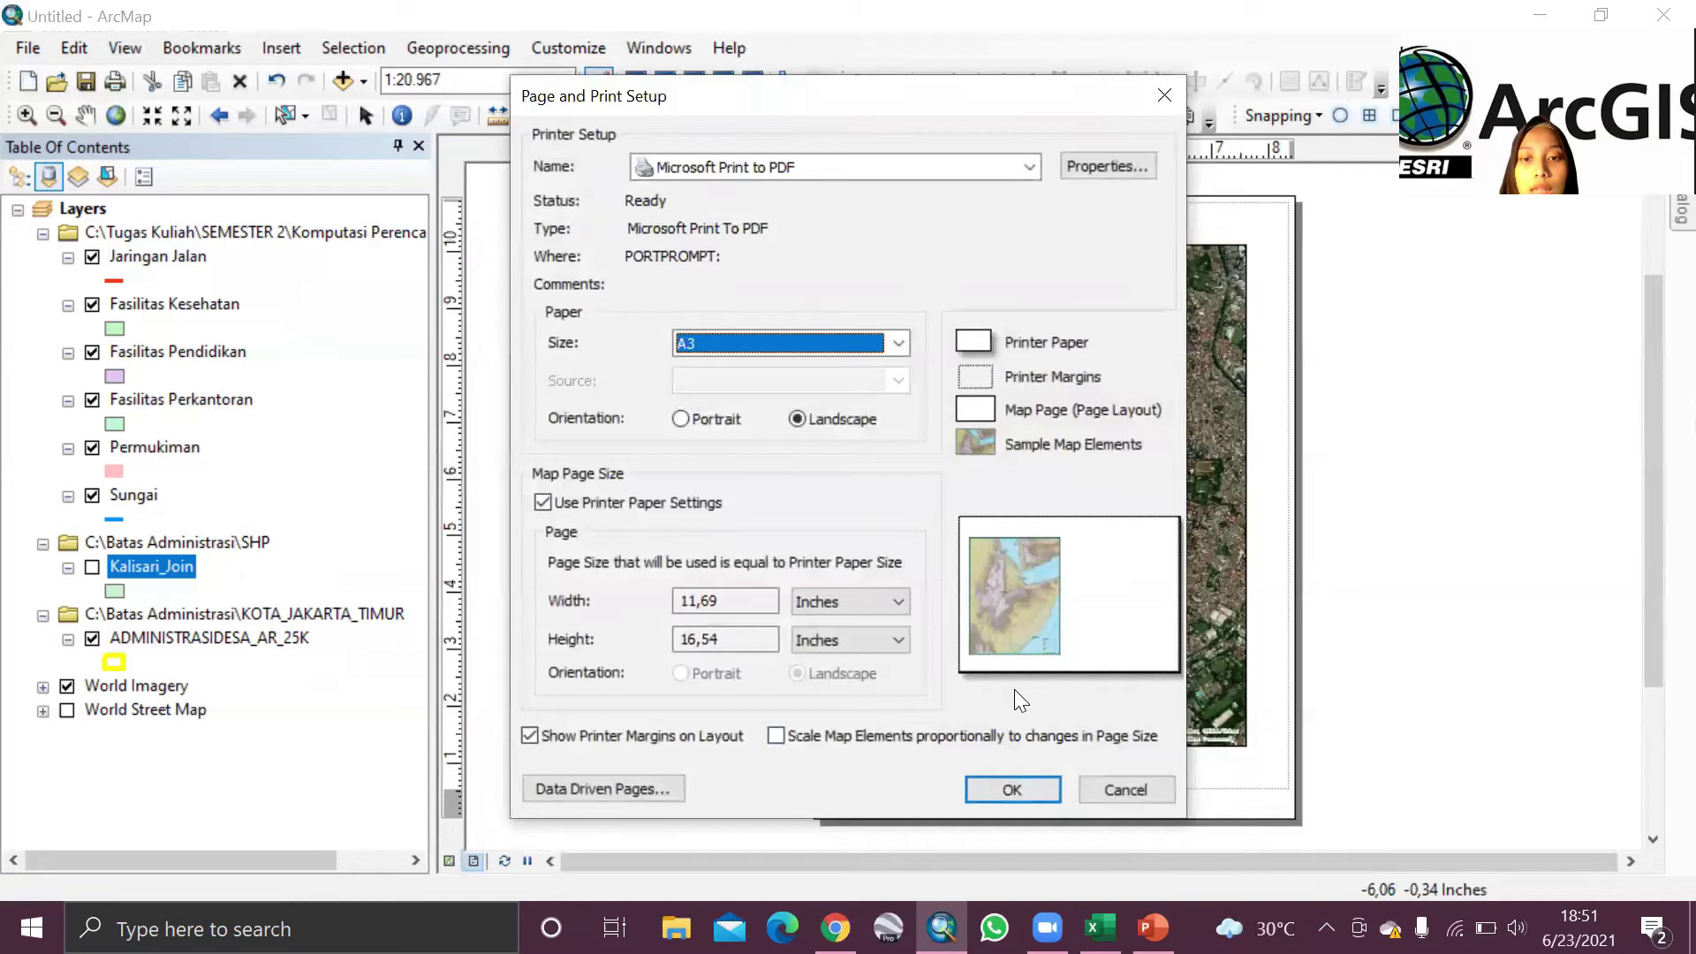
key(Return)
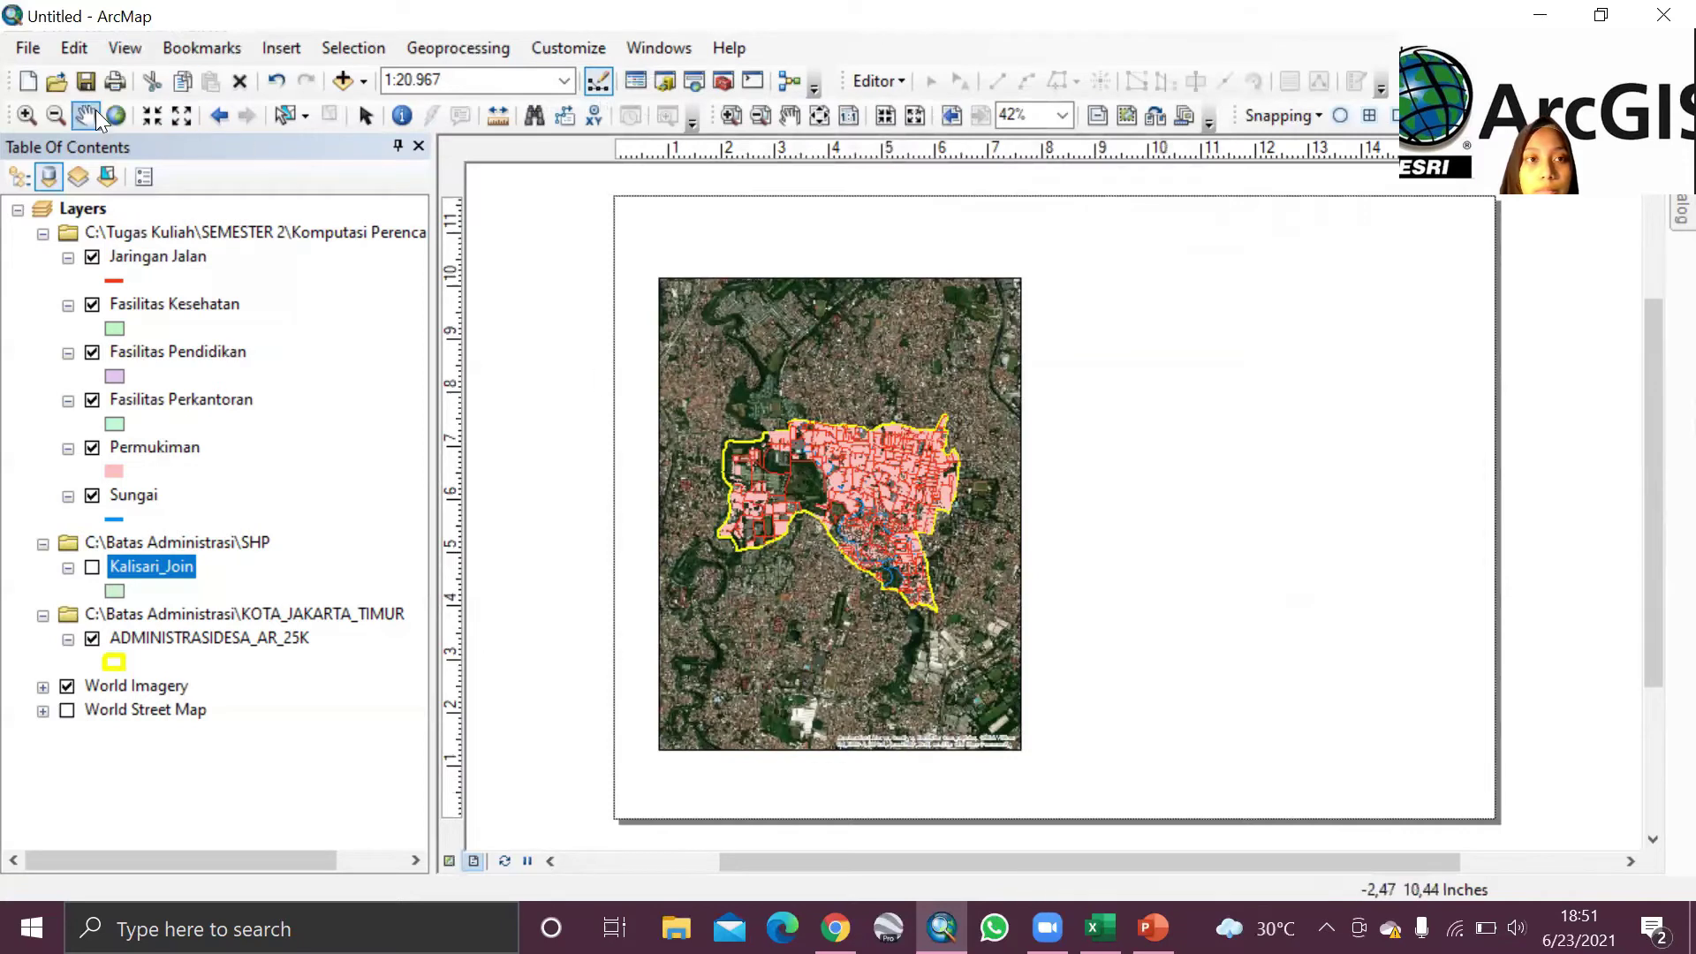
Step: Enlarge the map's data frame at its lower and upper edges so that it spans nearly the full page height
click(155, 114)
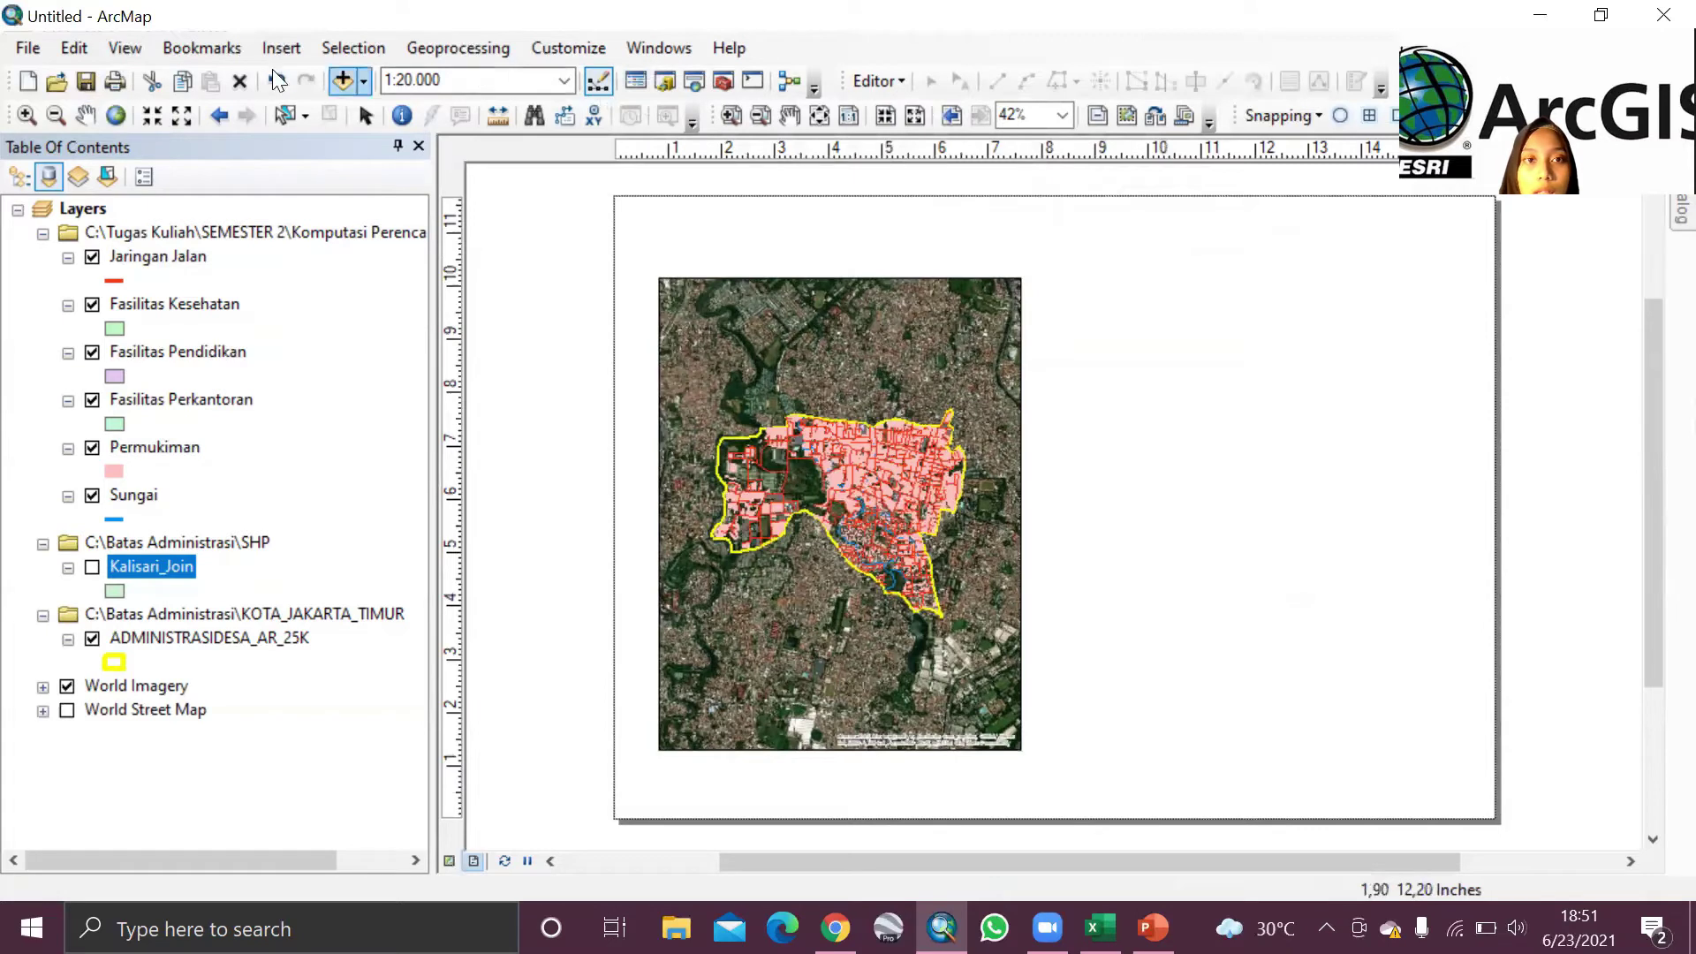
click(365, 115)
click(870, 354)
drag(1021, 750, 1048, 804)
drag(1048, 260, 1052, 202)
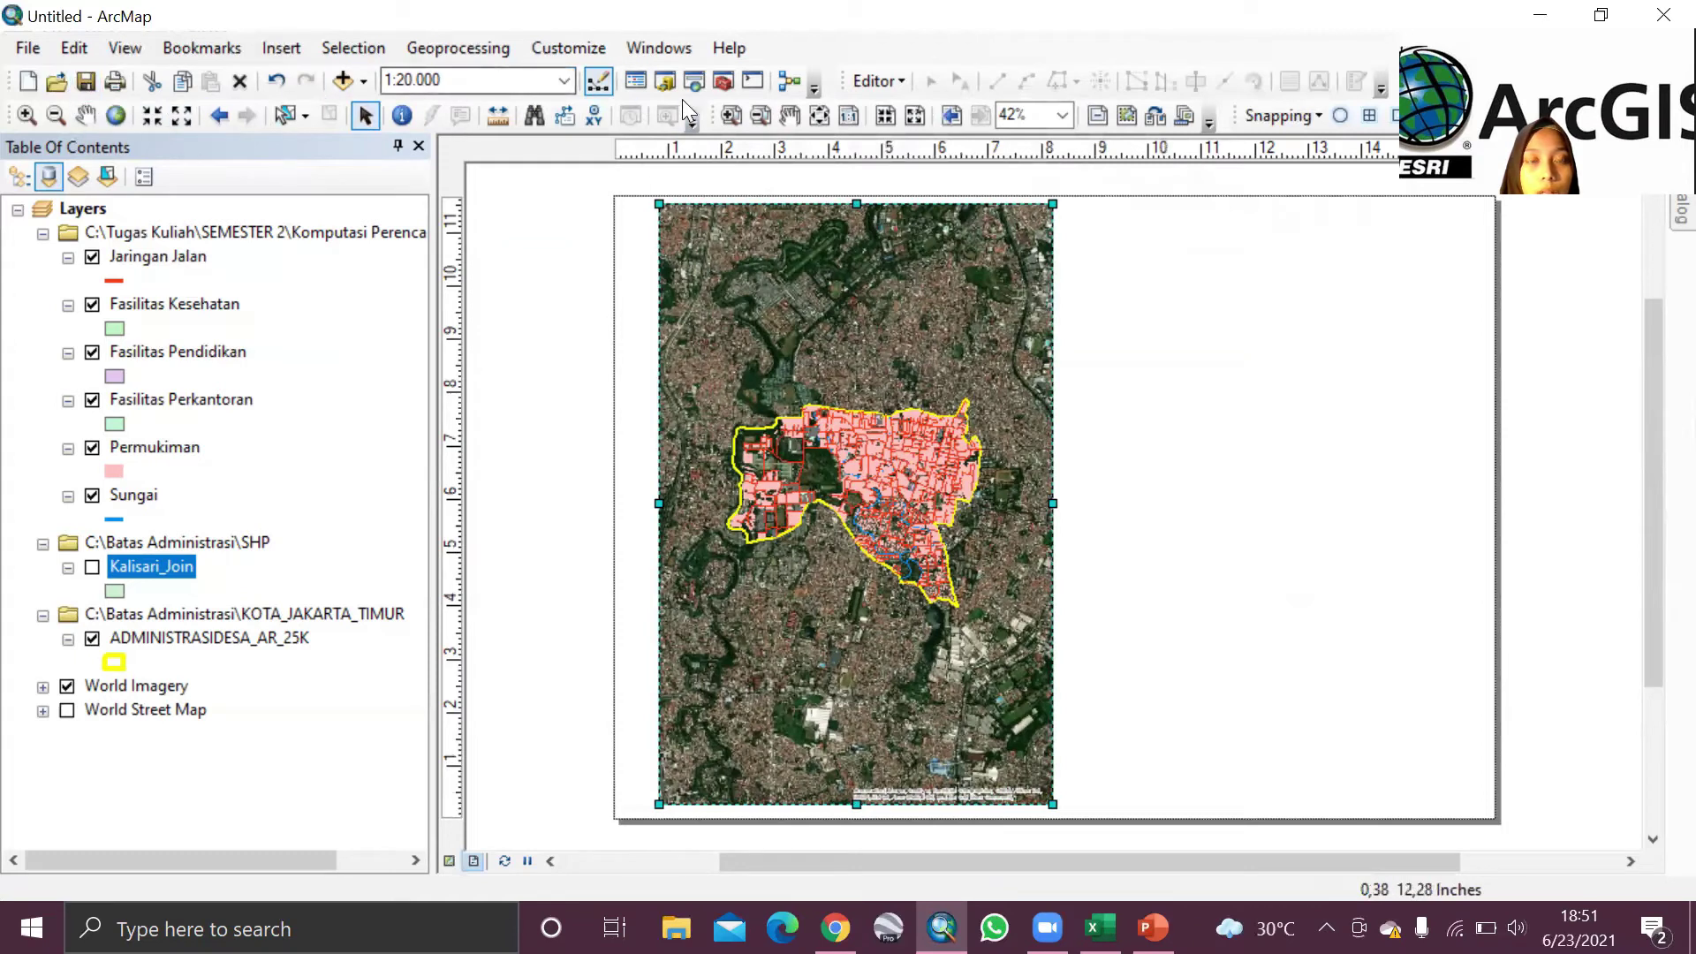
Step: Scale up the map inside the data frame so the yellow administrative boundary fills most of the frame's width
click(27, 115)
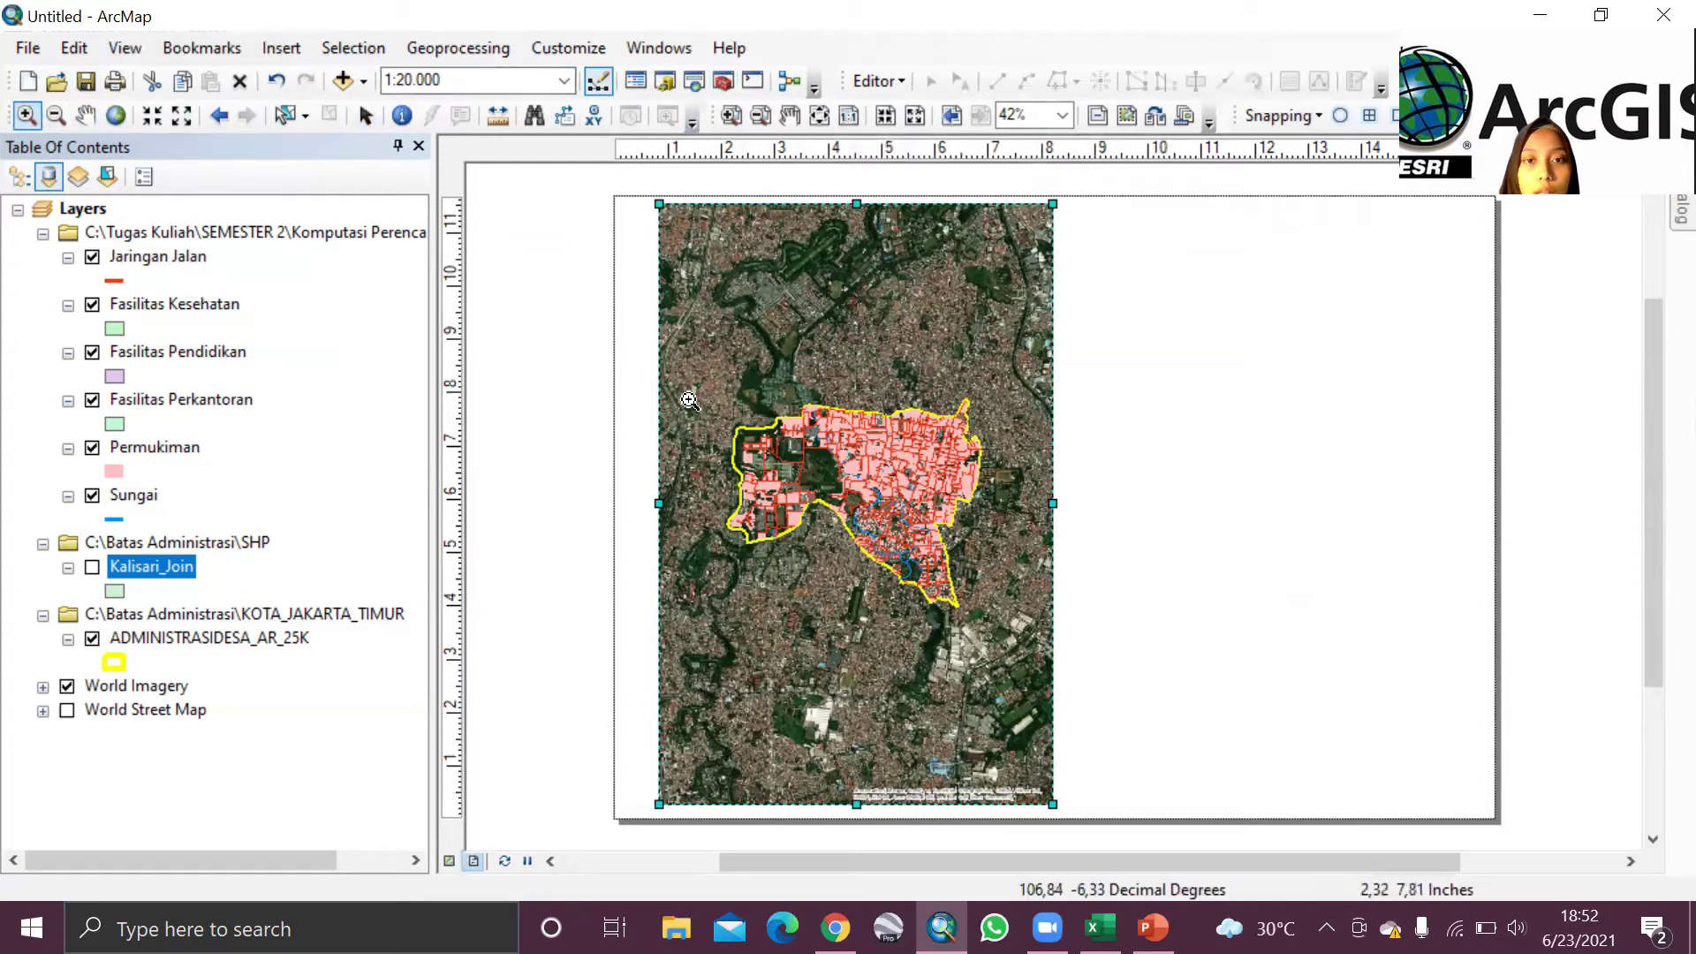
drag(714, 388, 1005, 612)
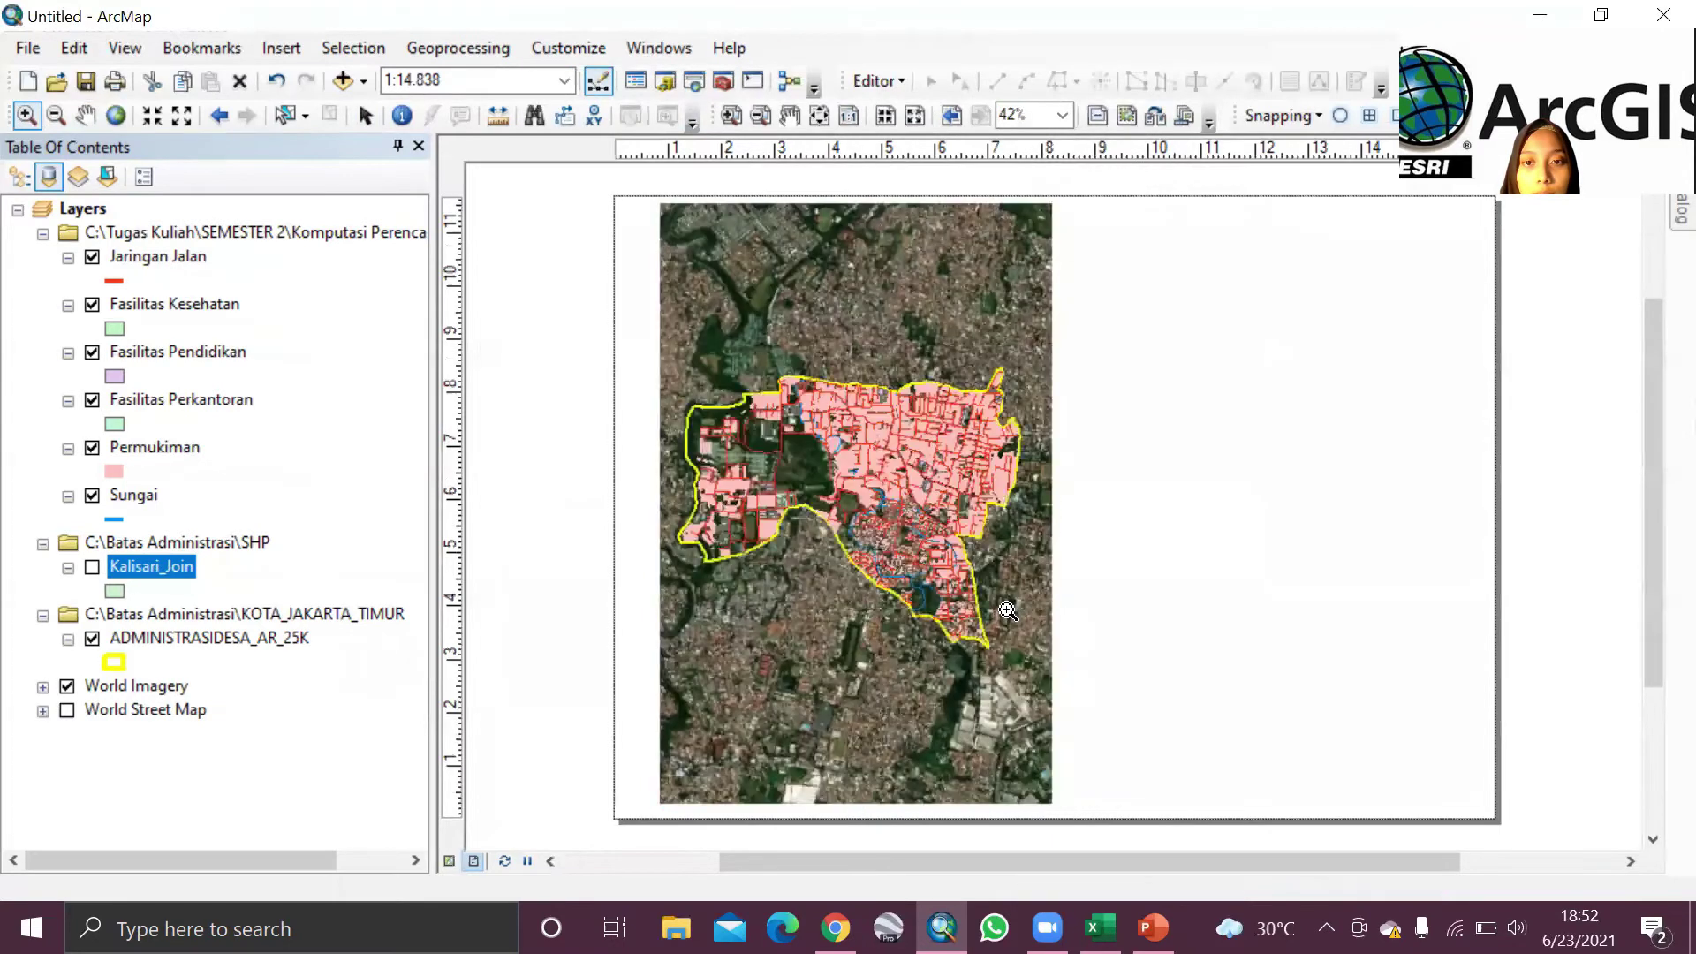
click(157, 113)
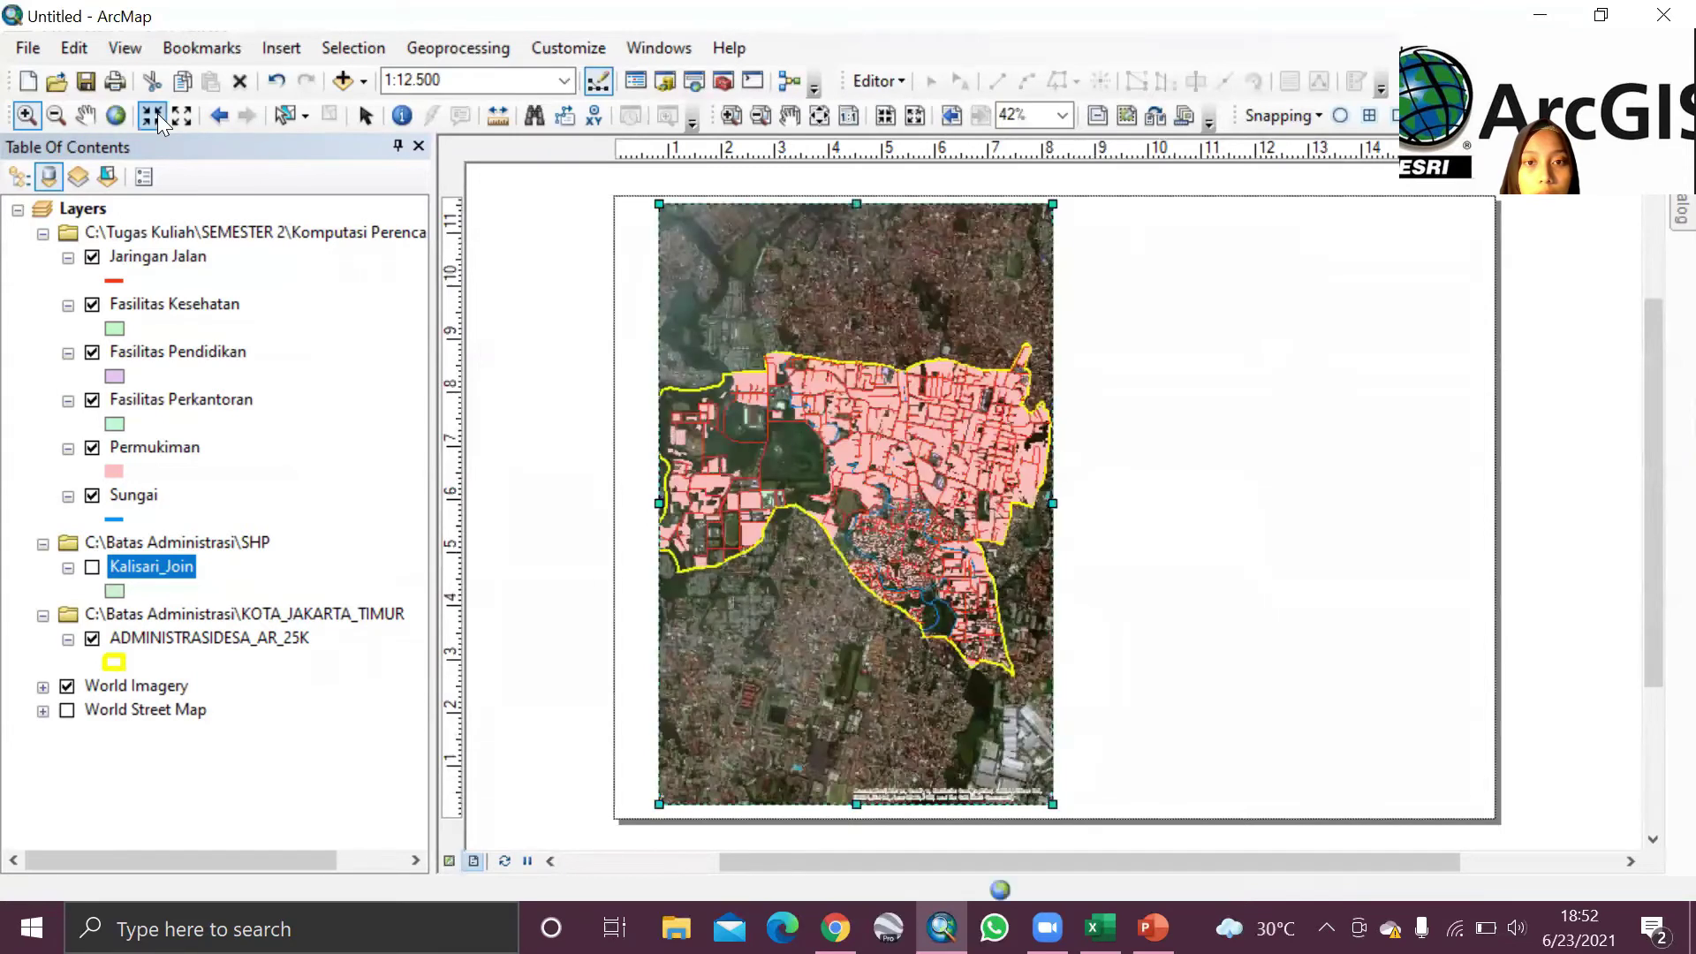
click(196, 110)
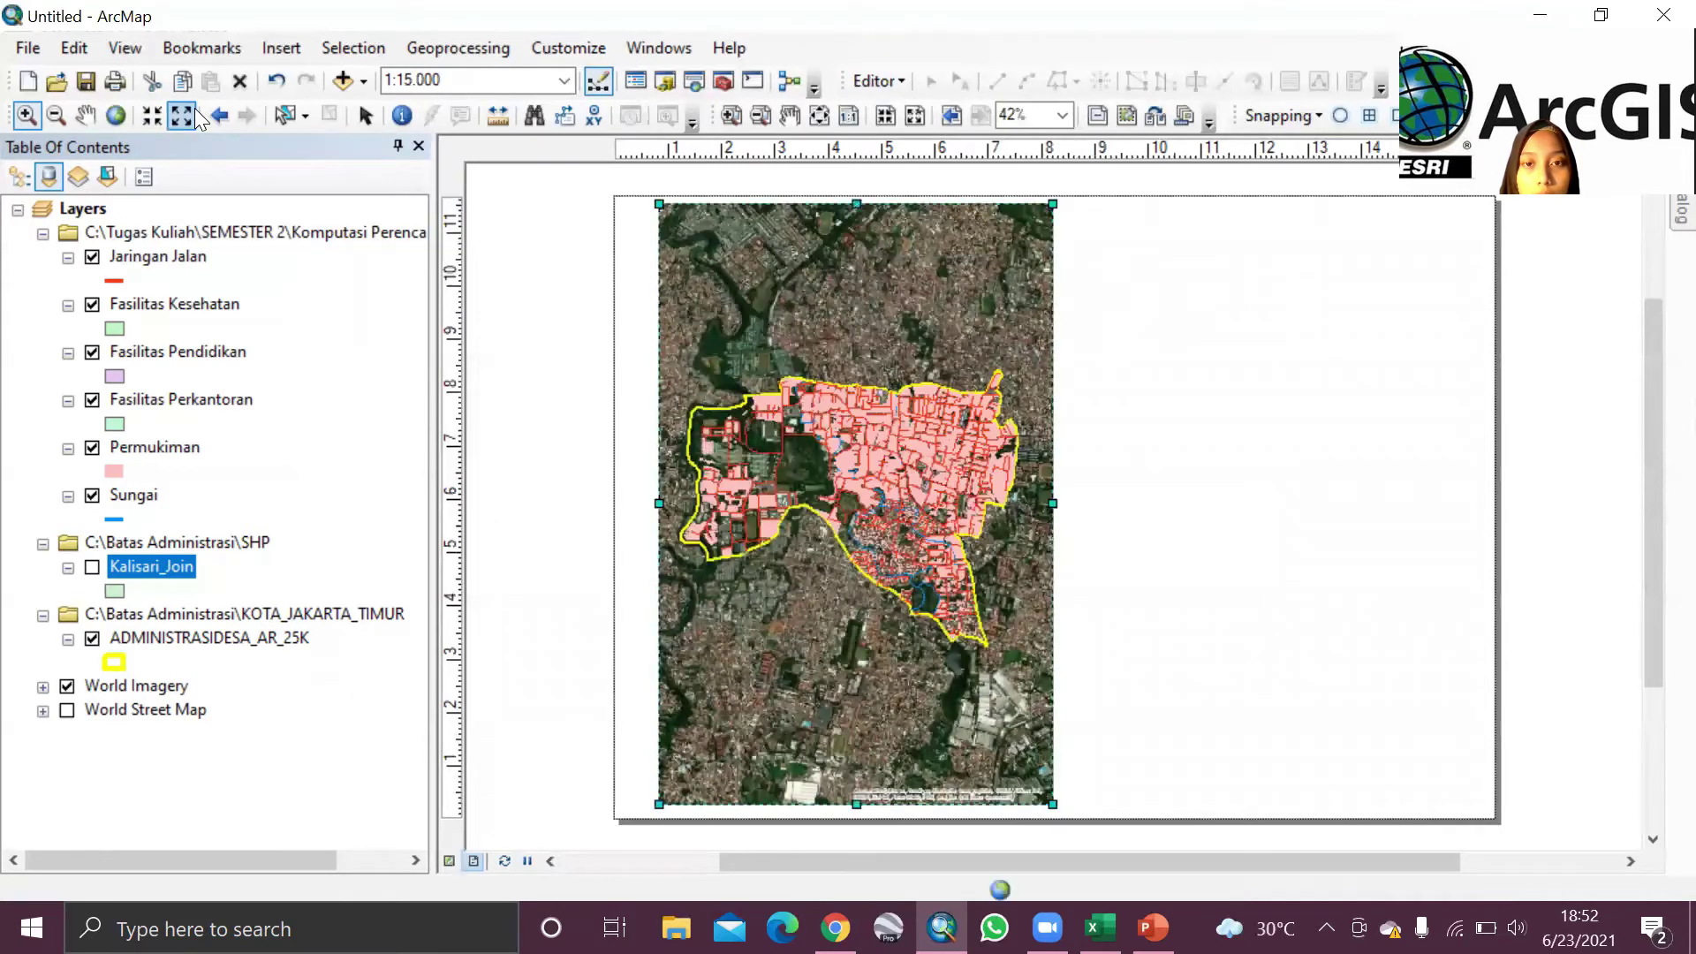
click(27, 118)
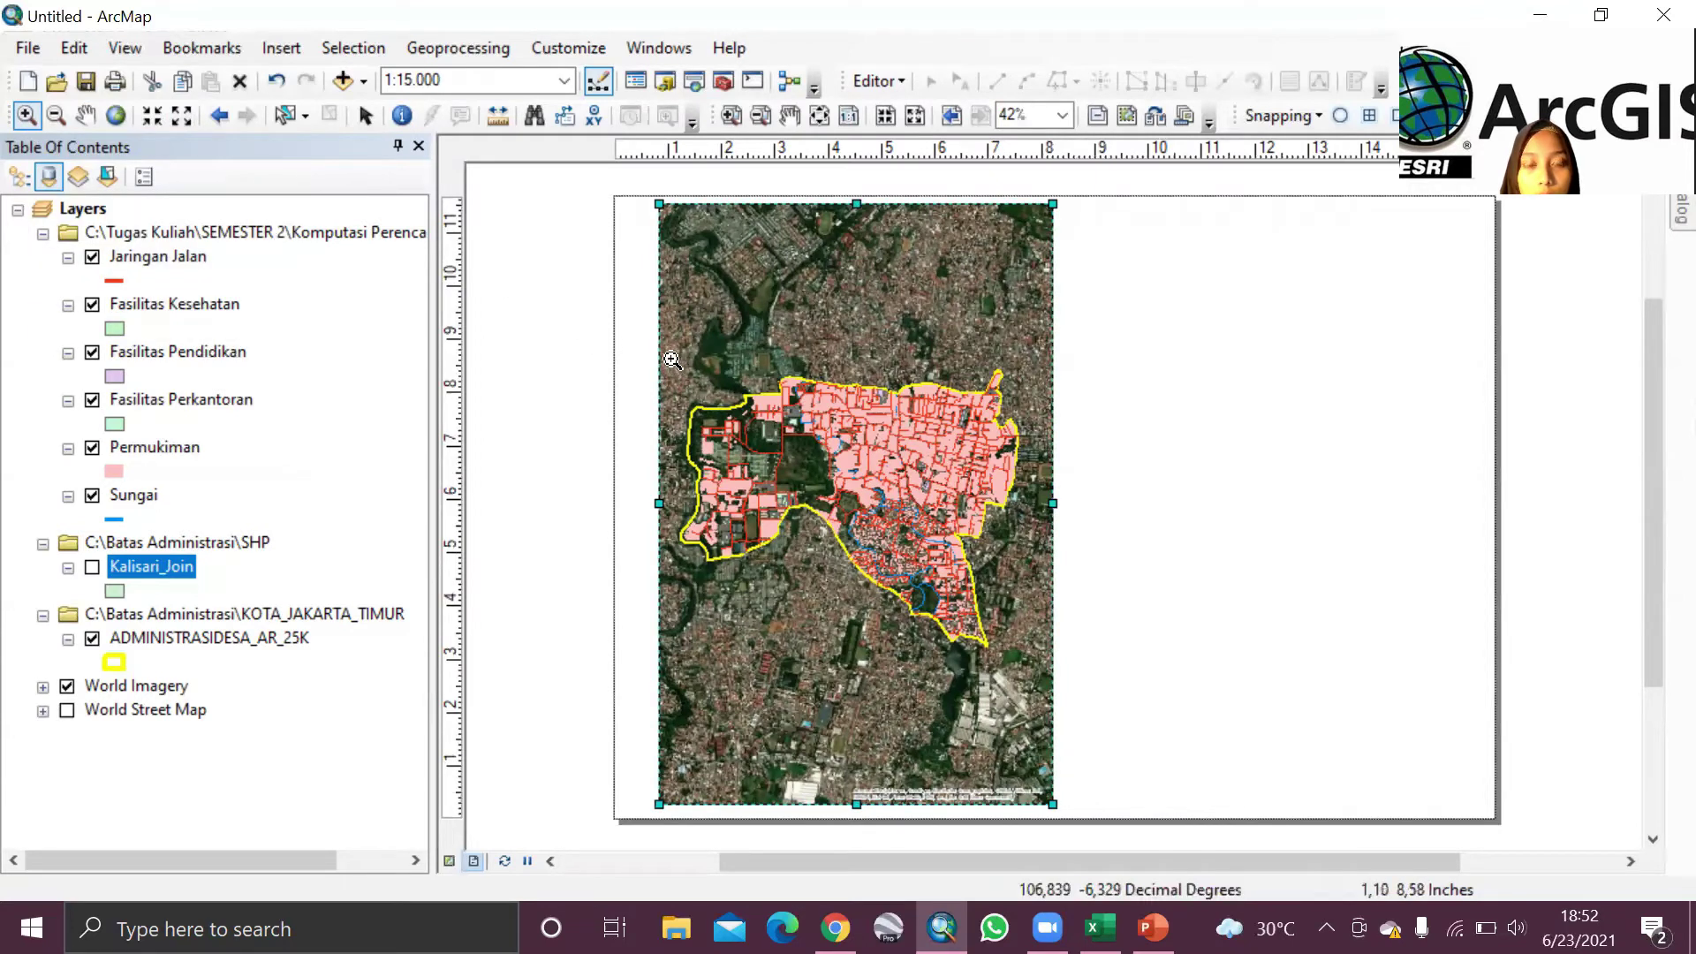
scroll(1039, 639, up, 1)
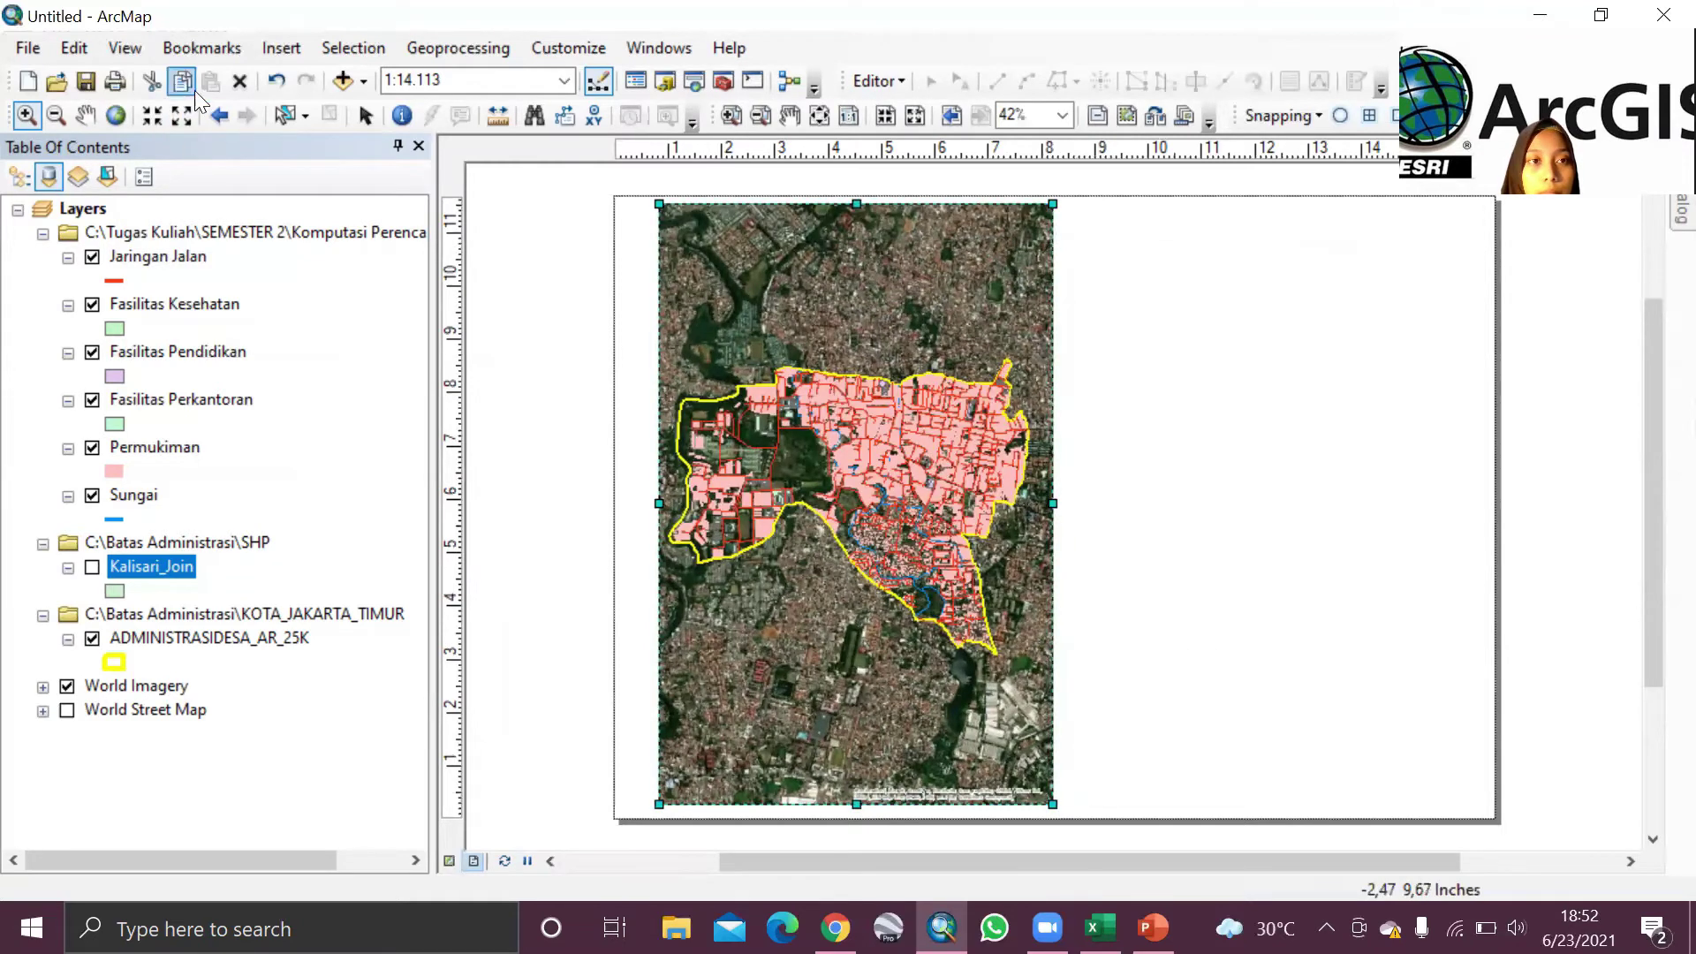
Step: Widen the data frame across the page and enlarge its map to a scale of 1:9.080, keeping the whole boundary inside the frame
click(366, 114)
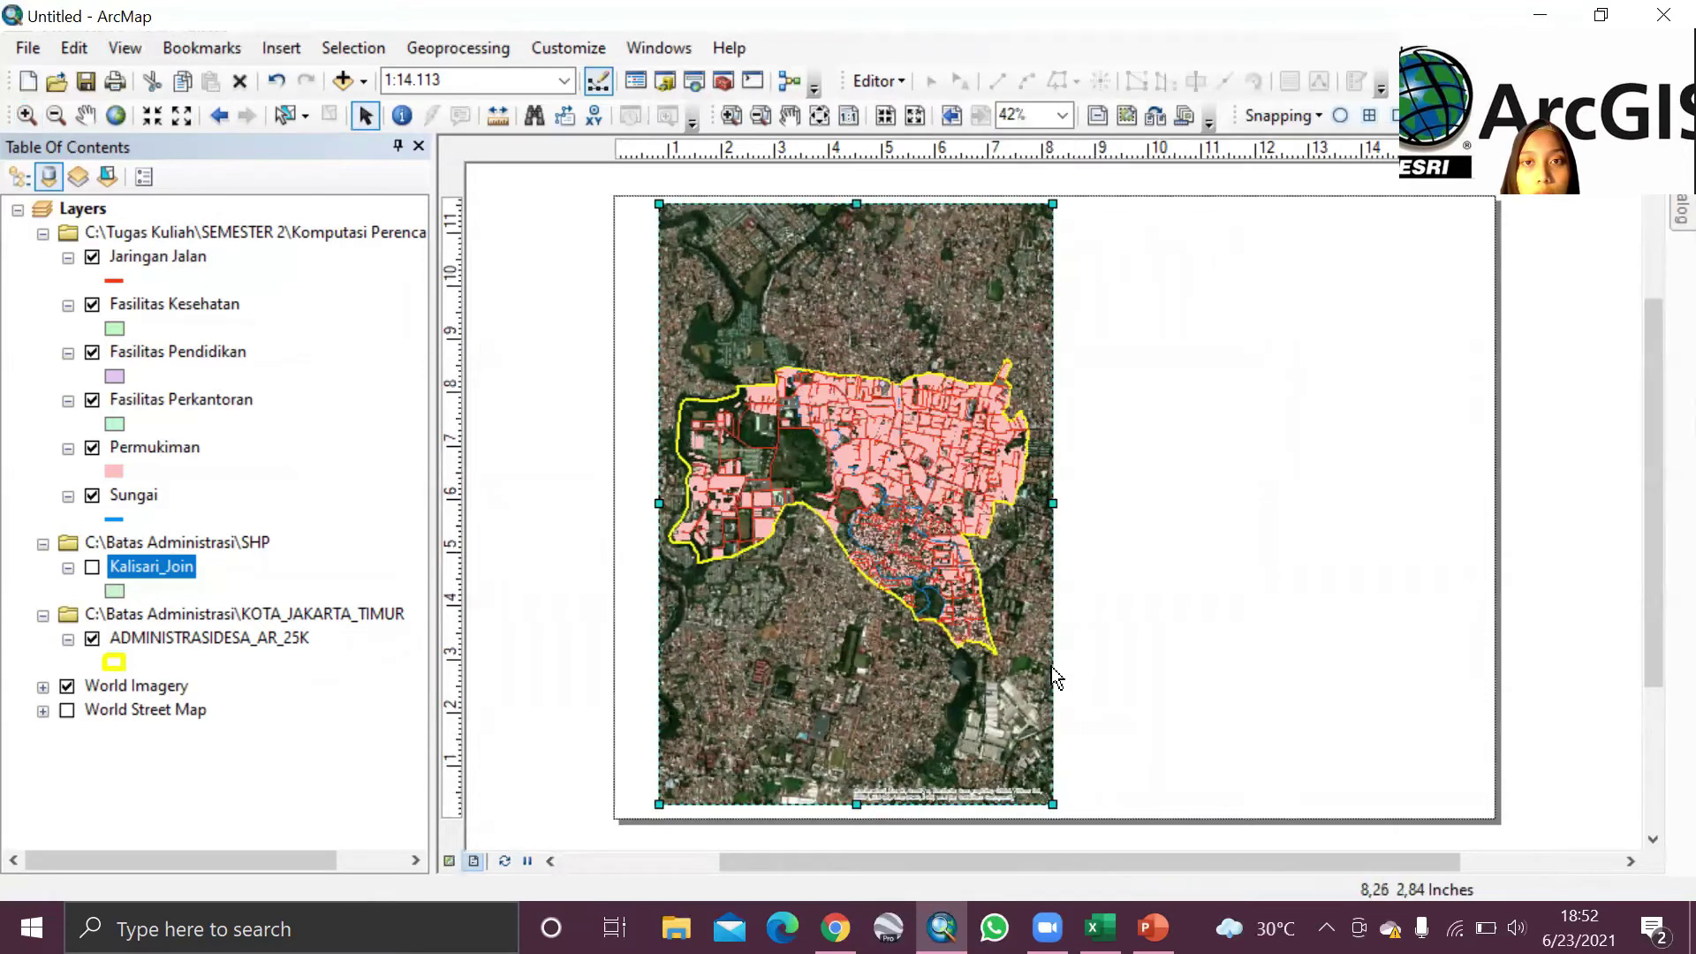
mouse_move(1031, 704)
mouse_down()
mouse_move(1083, 799)
mouse_move(1231, 789)
mouse_up()
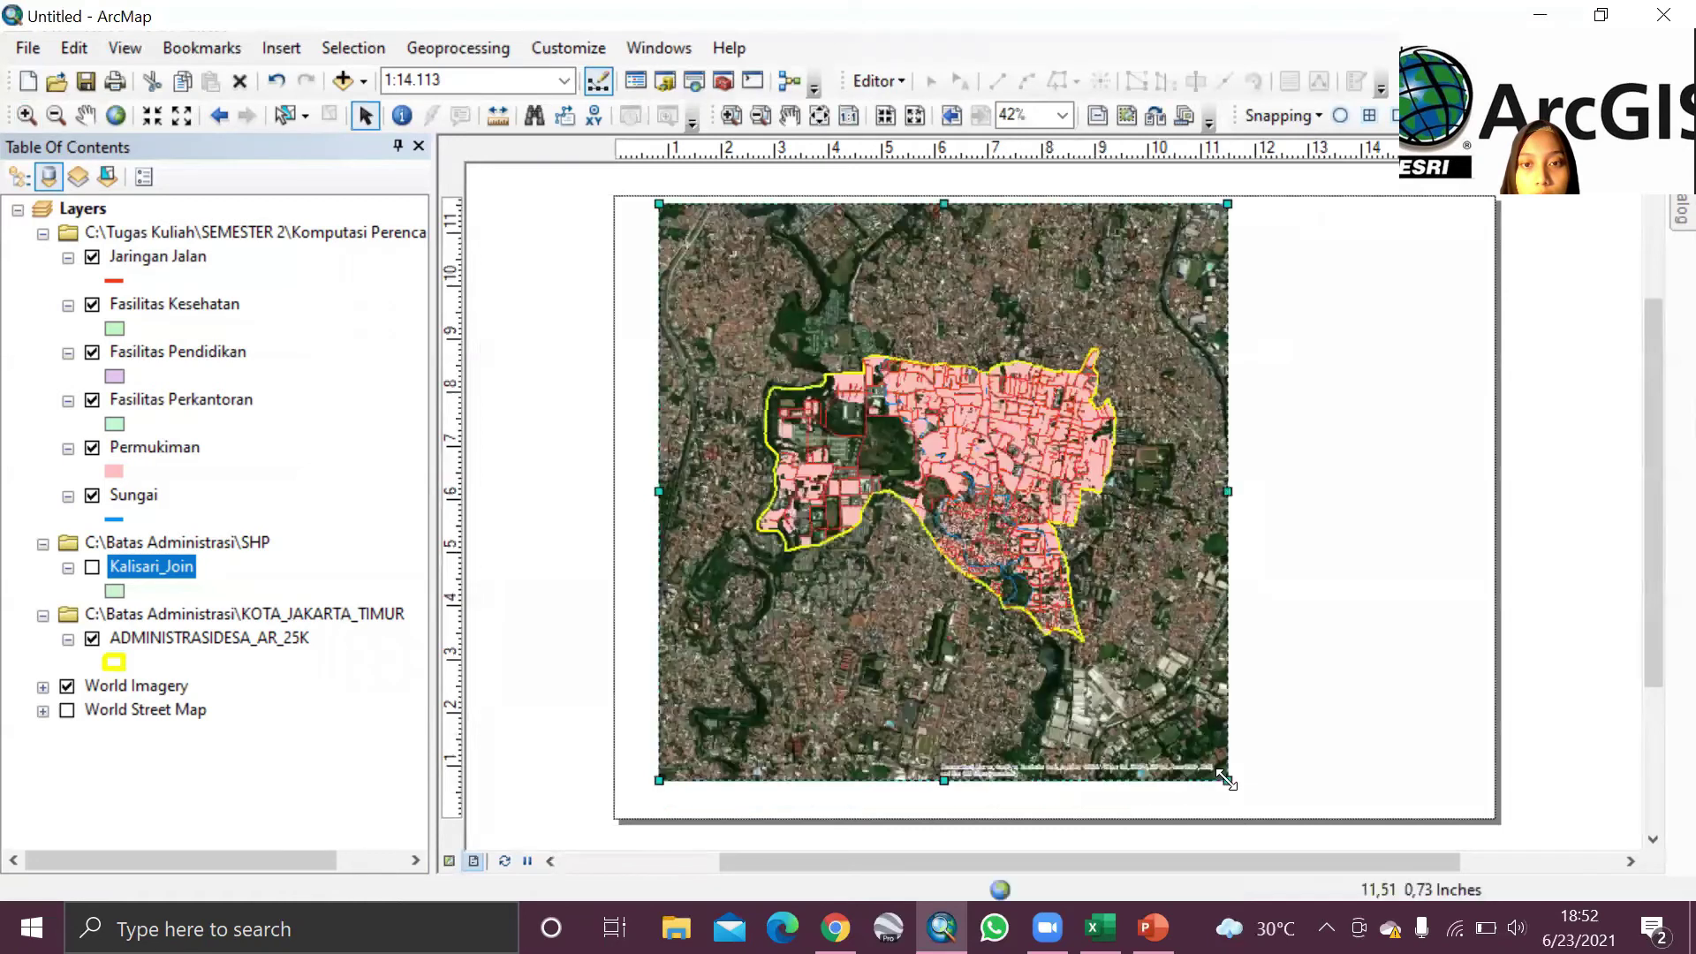
click(29, 117)
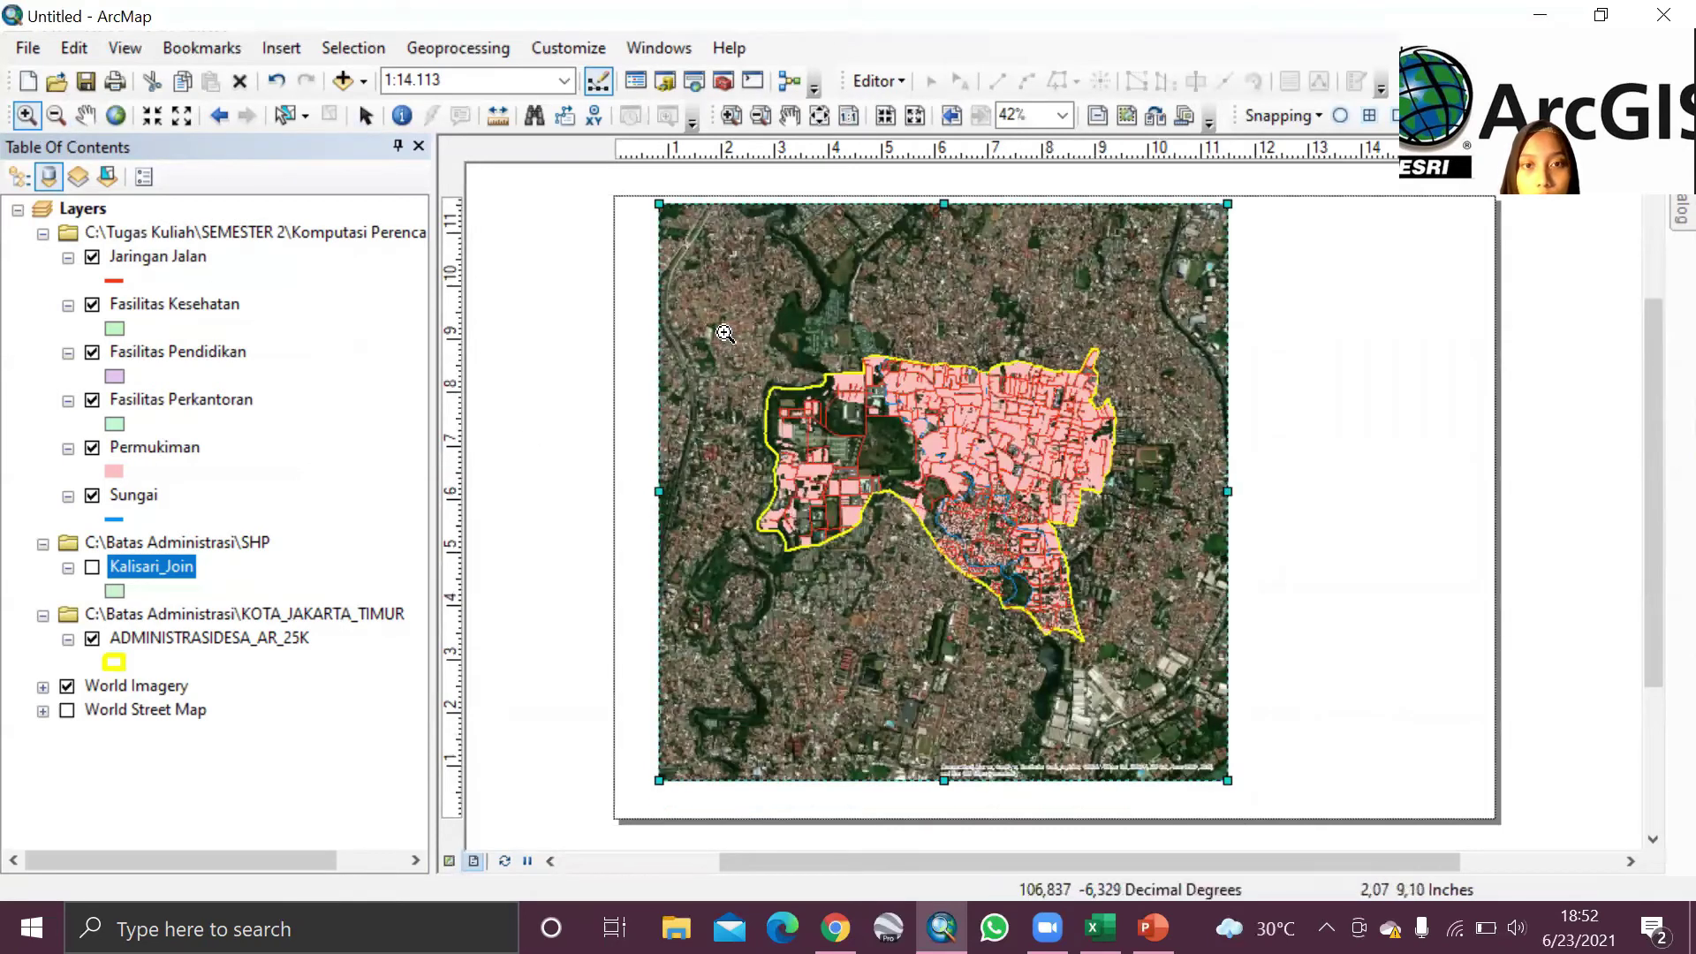
scroll(1172, 667, up, 1)
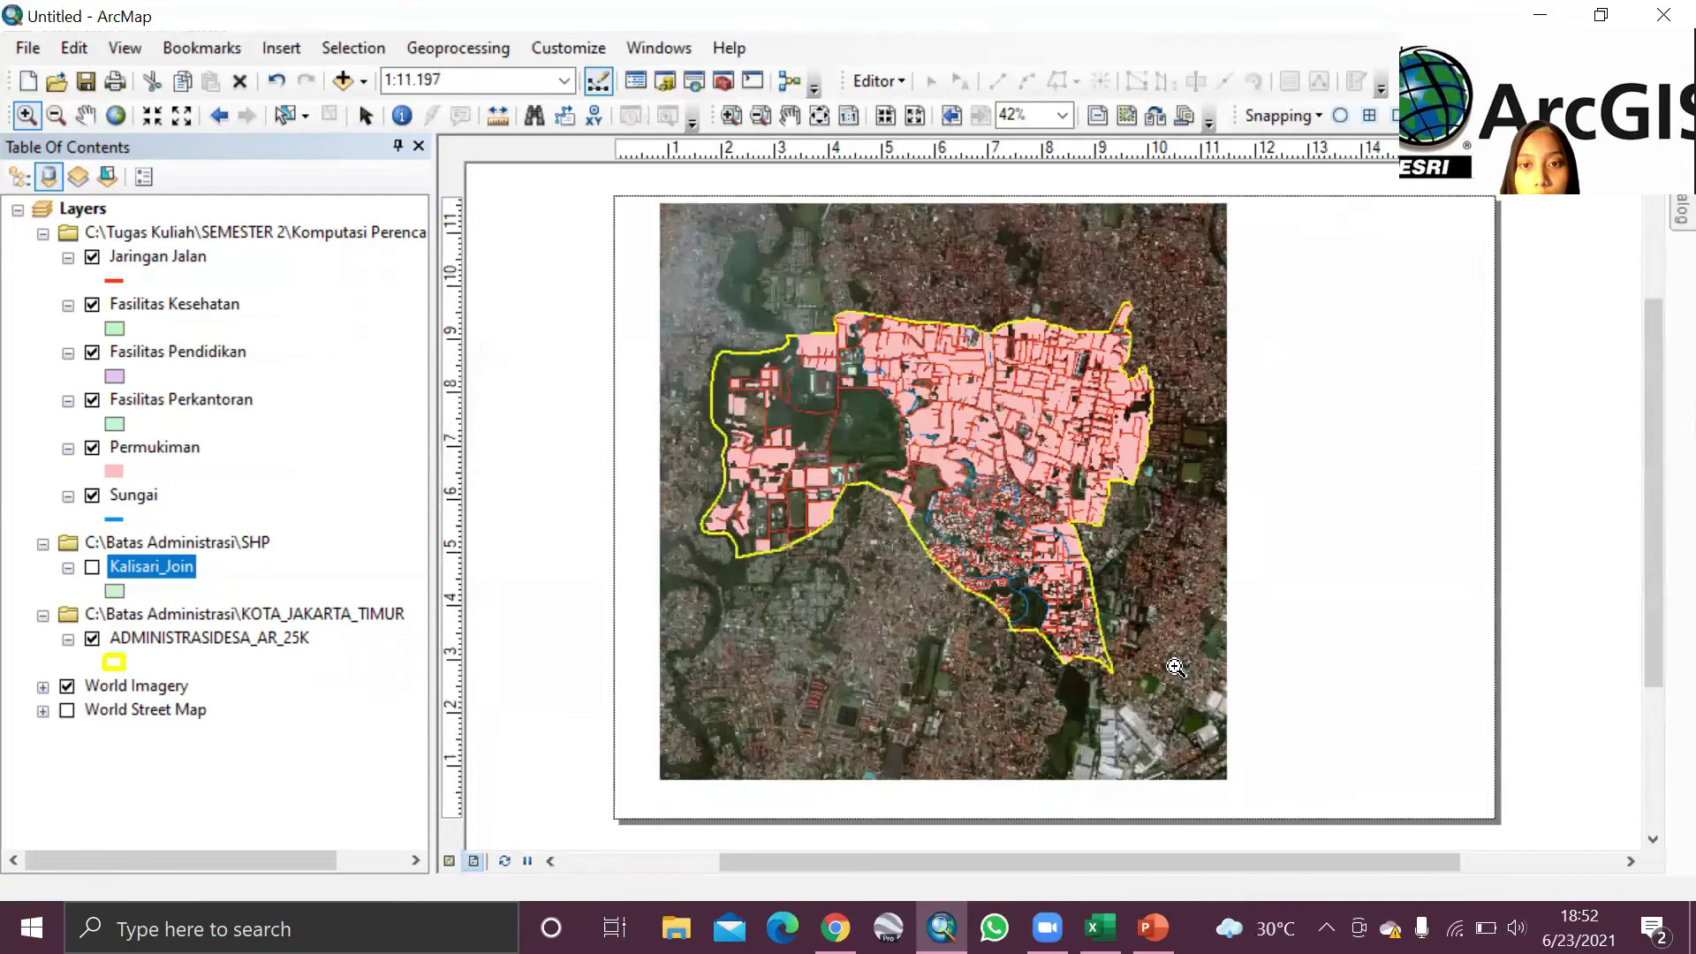
drag(689, 297, 1170, 681)
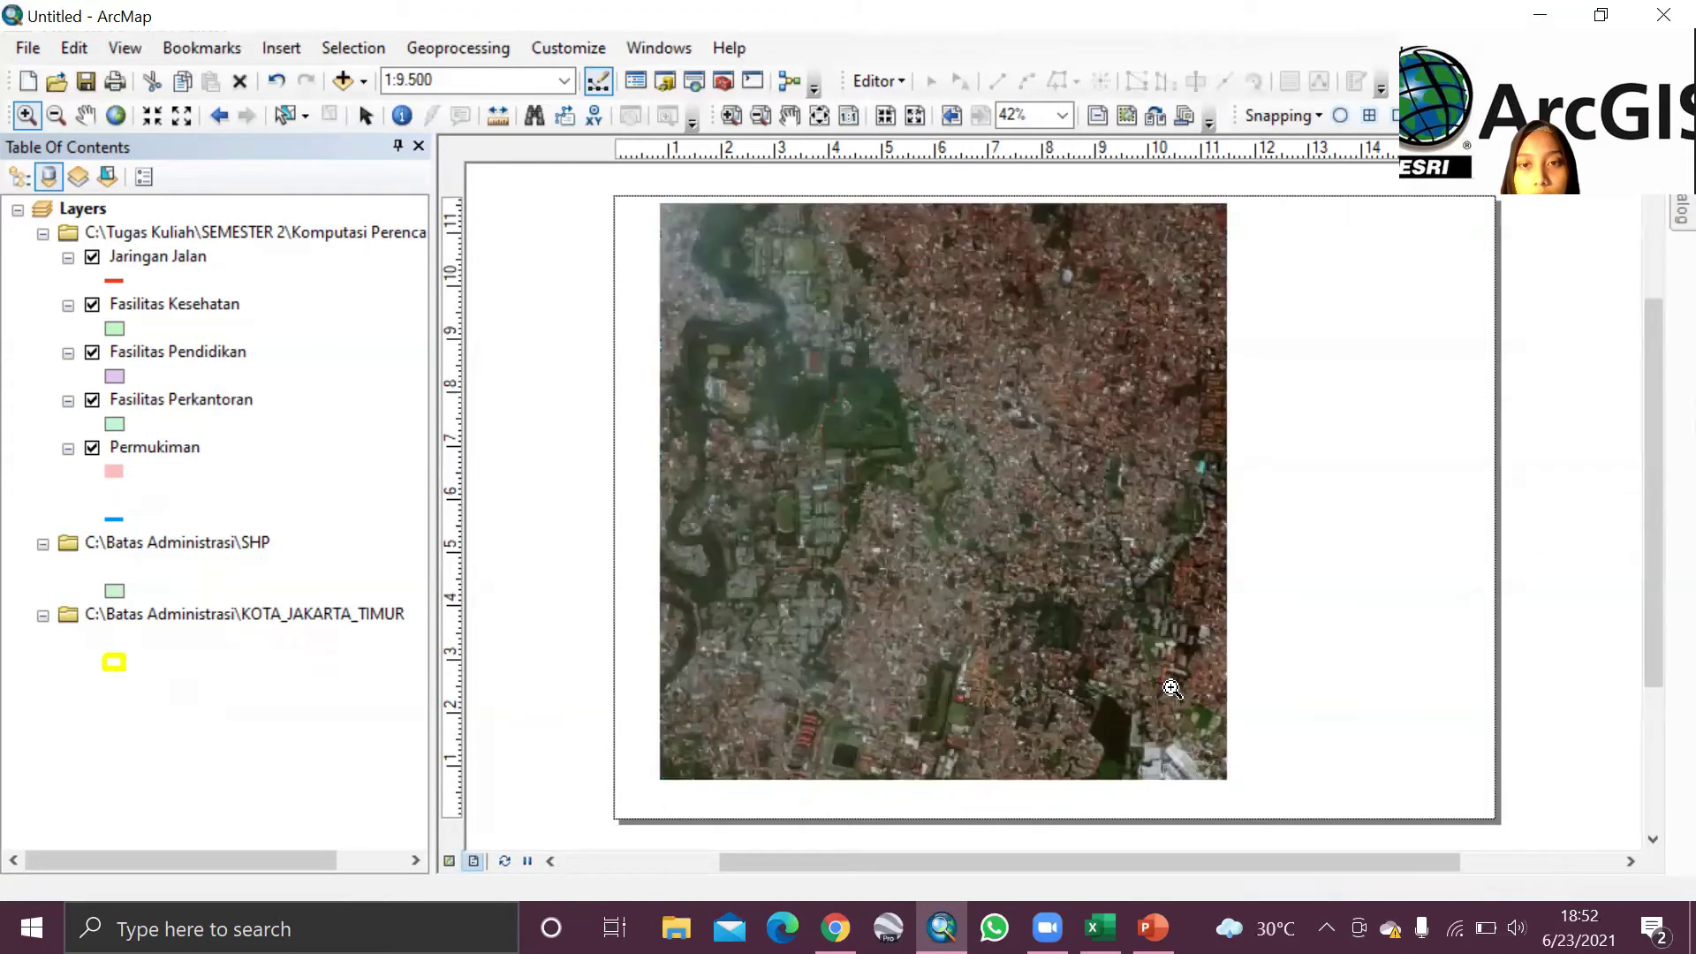
drag(669, 255, 1206, 718)
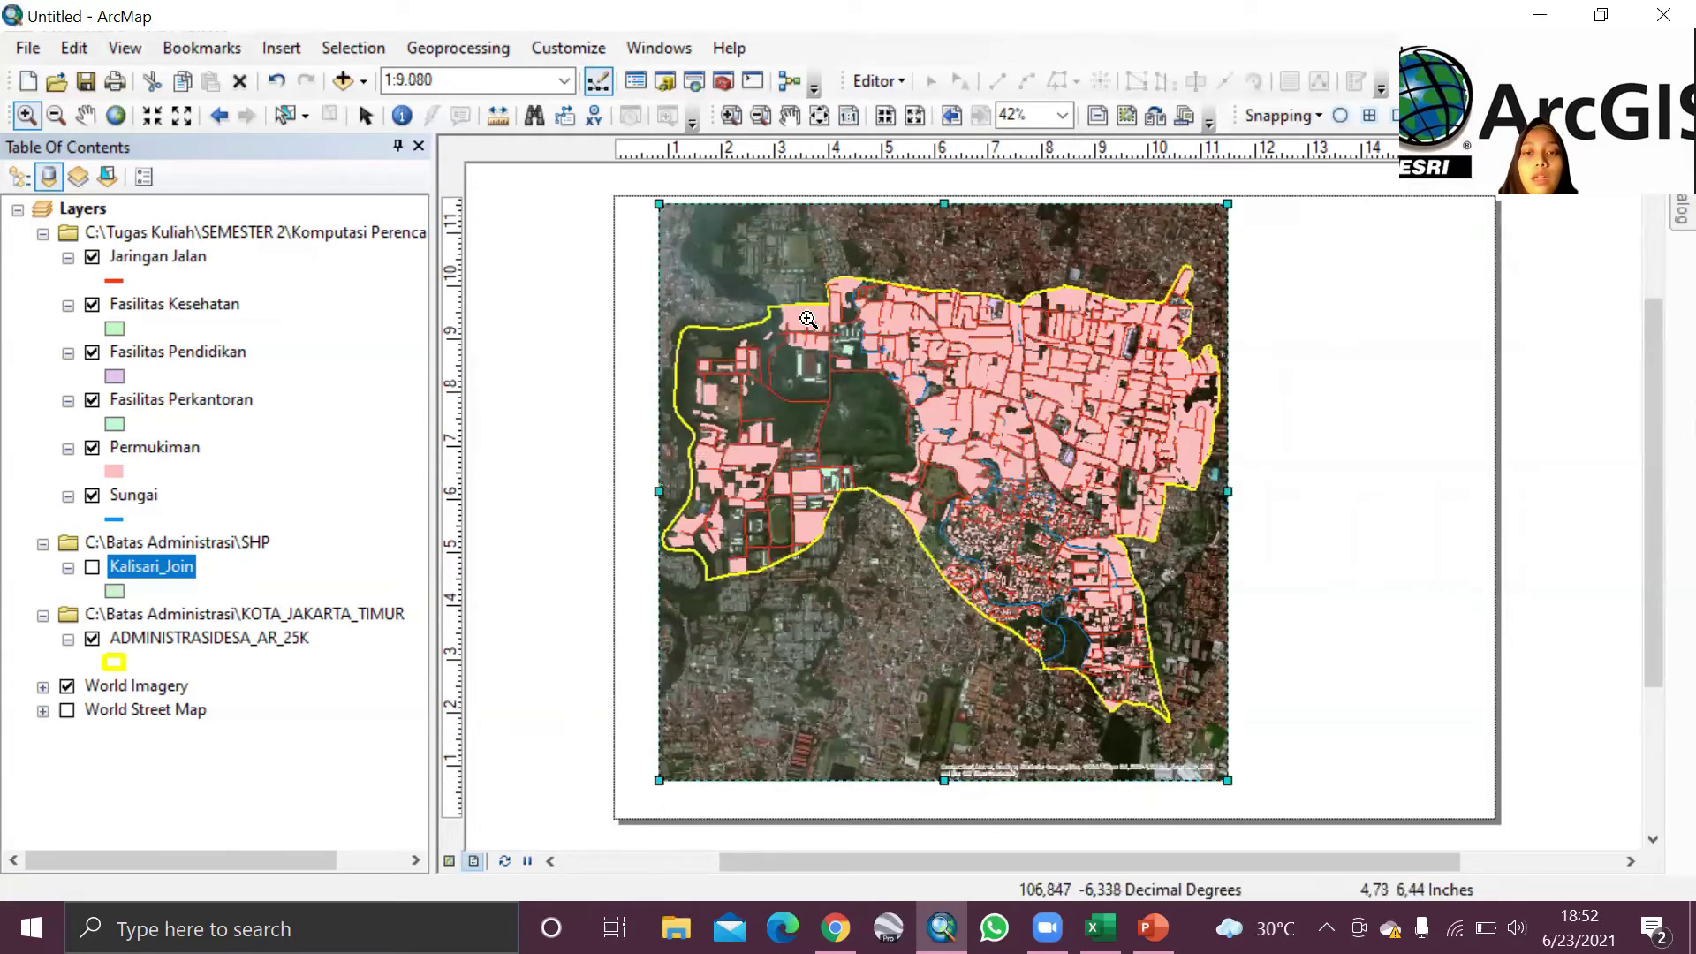
Step: Move the data frame closer to the page's left edge and stretch its lower-right corner slightly outward
click(366, 115)
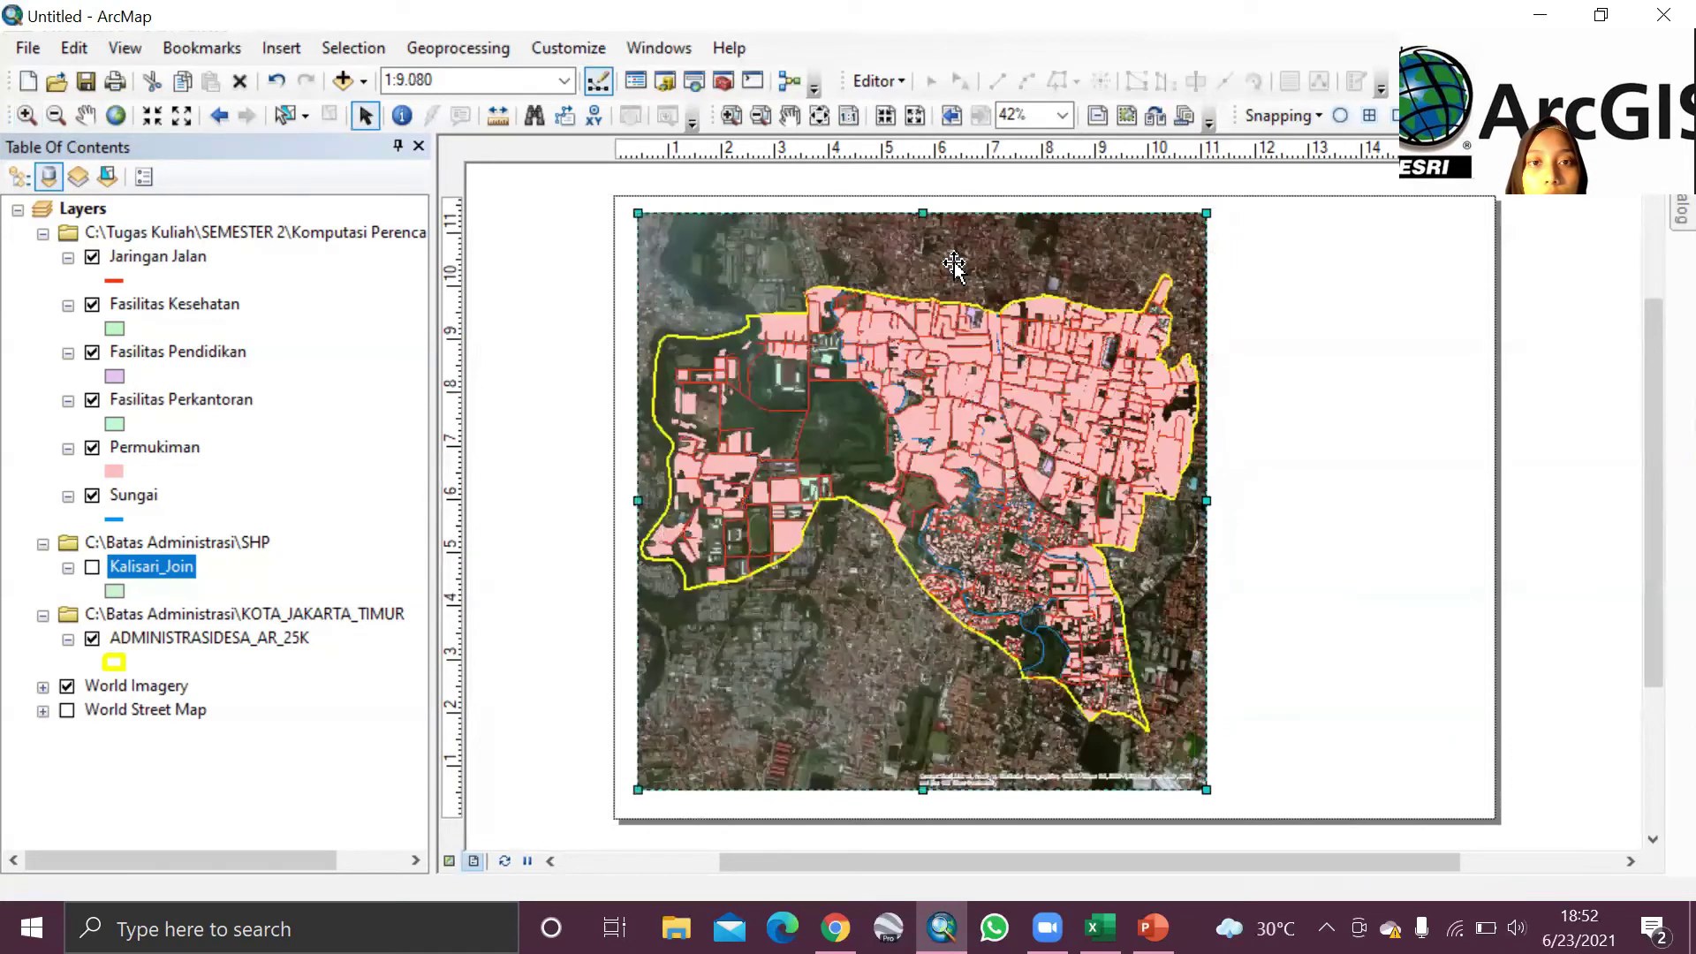
drag(1208, 789, 1220, 804)
click(1353, 648)
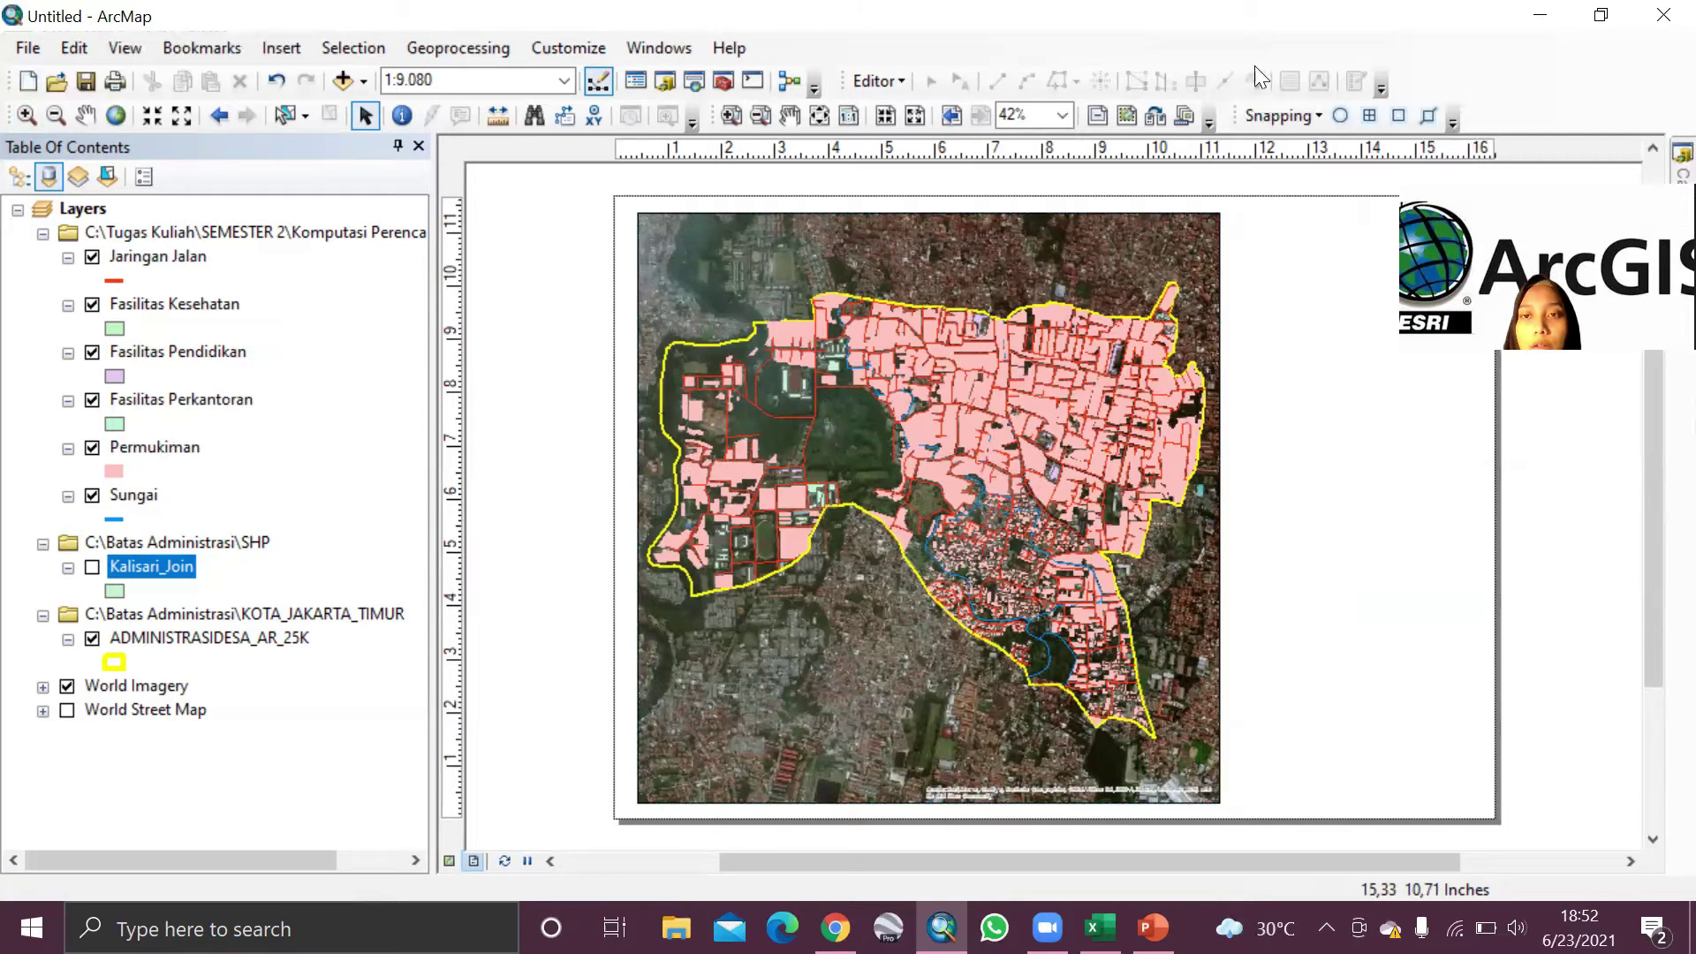
Step: Replace the Editor toolbar with the Draw toolbar and dock it in its own row beneath the other toolbars
right_click(1464, 81)
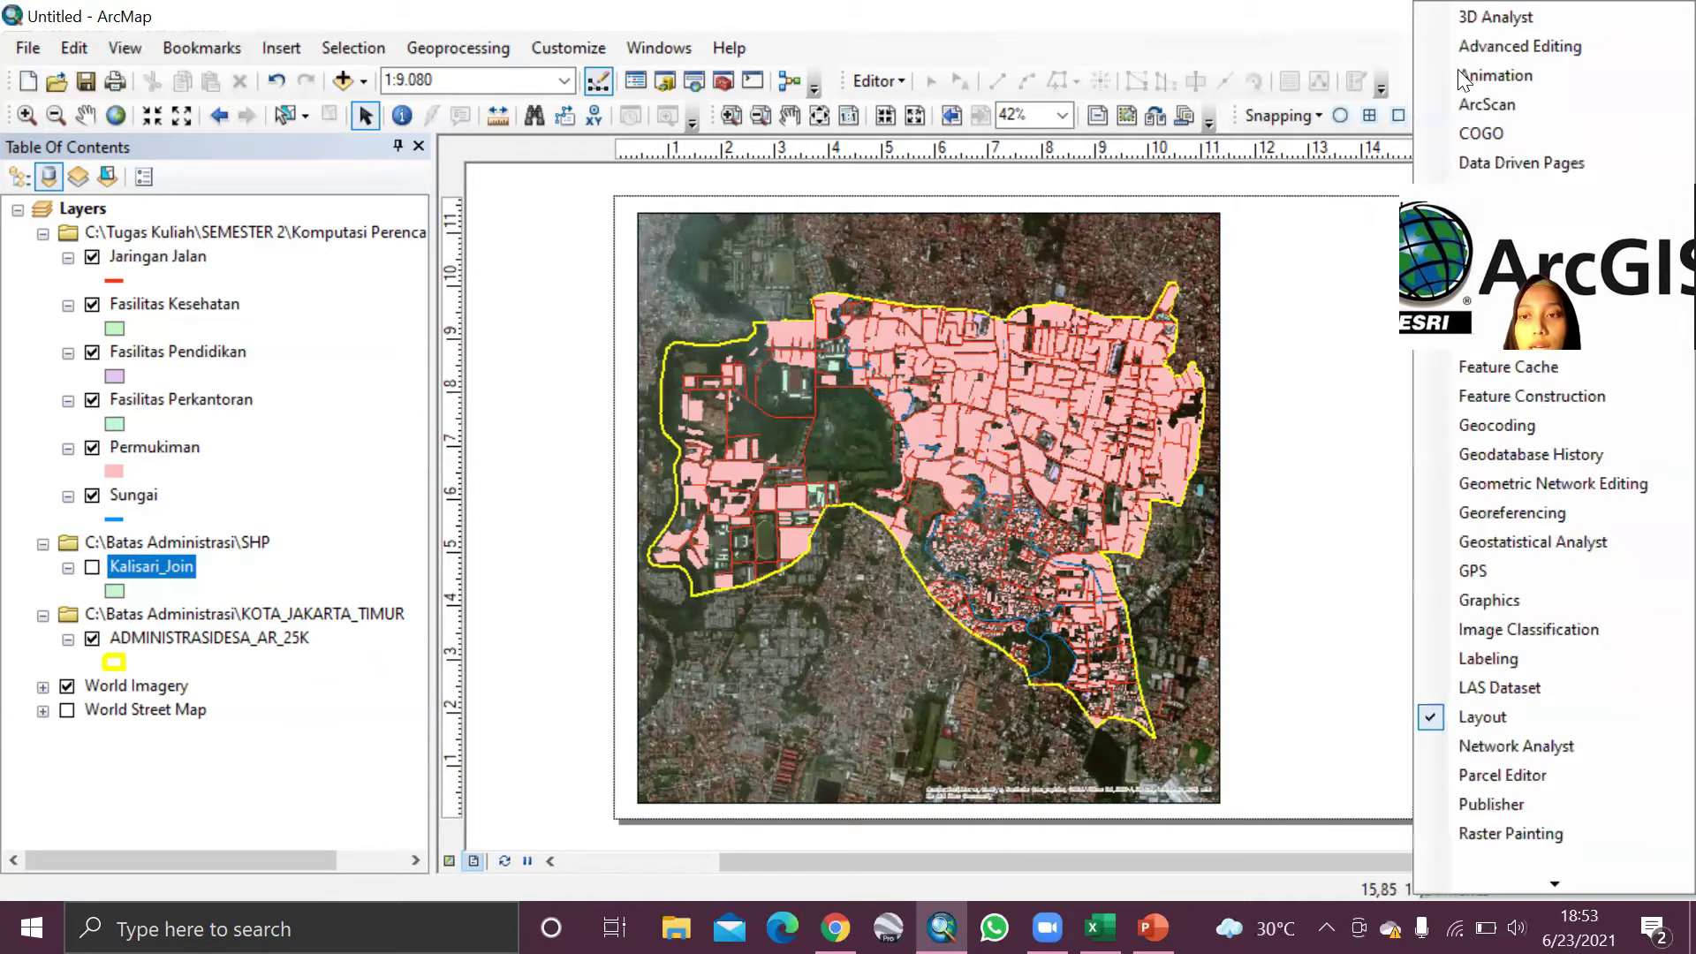
click(1376, 47)
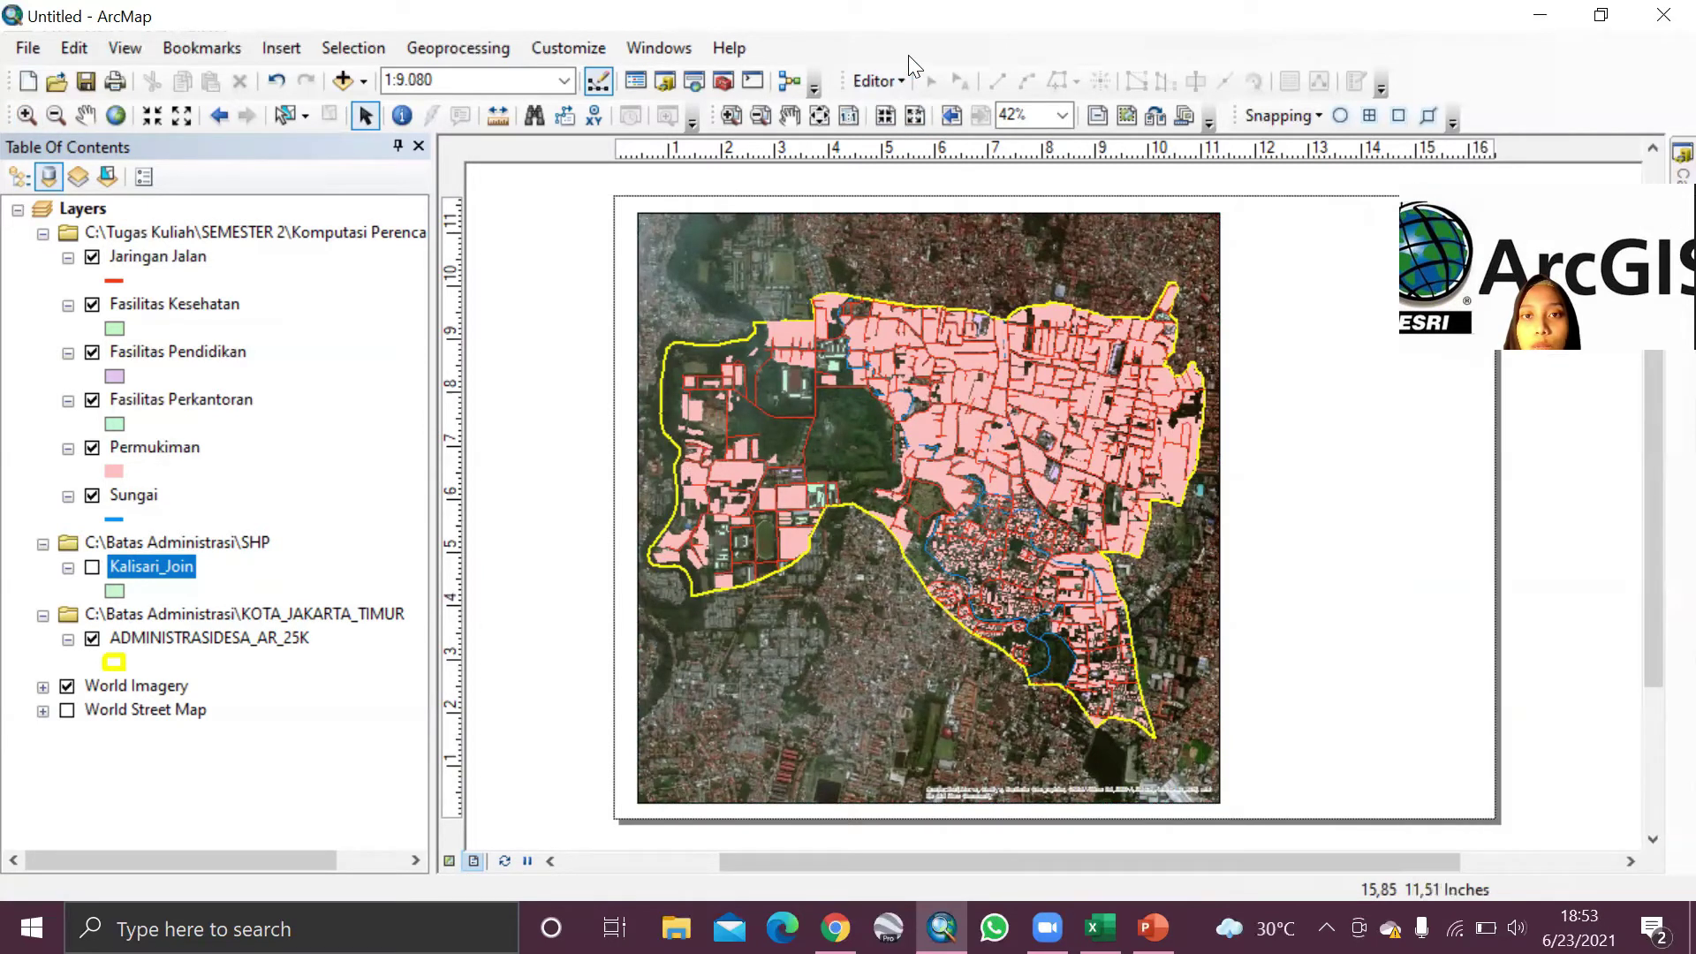
right_click(915, 67)
click(933, 308)
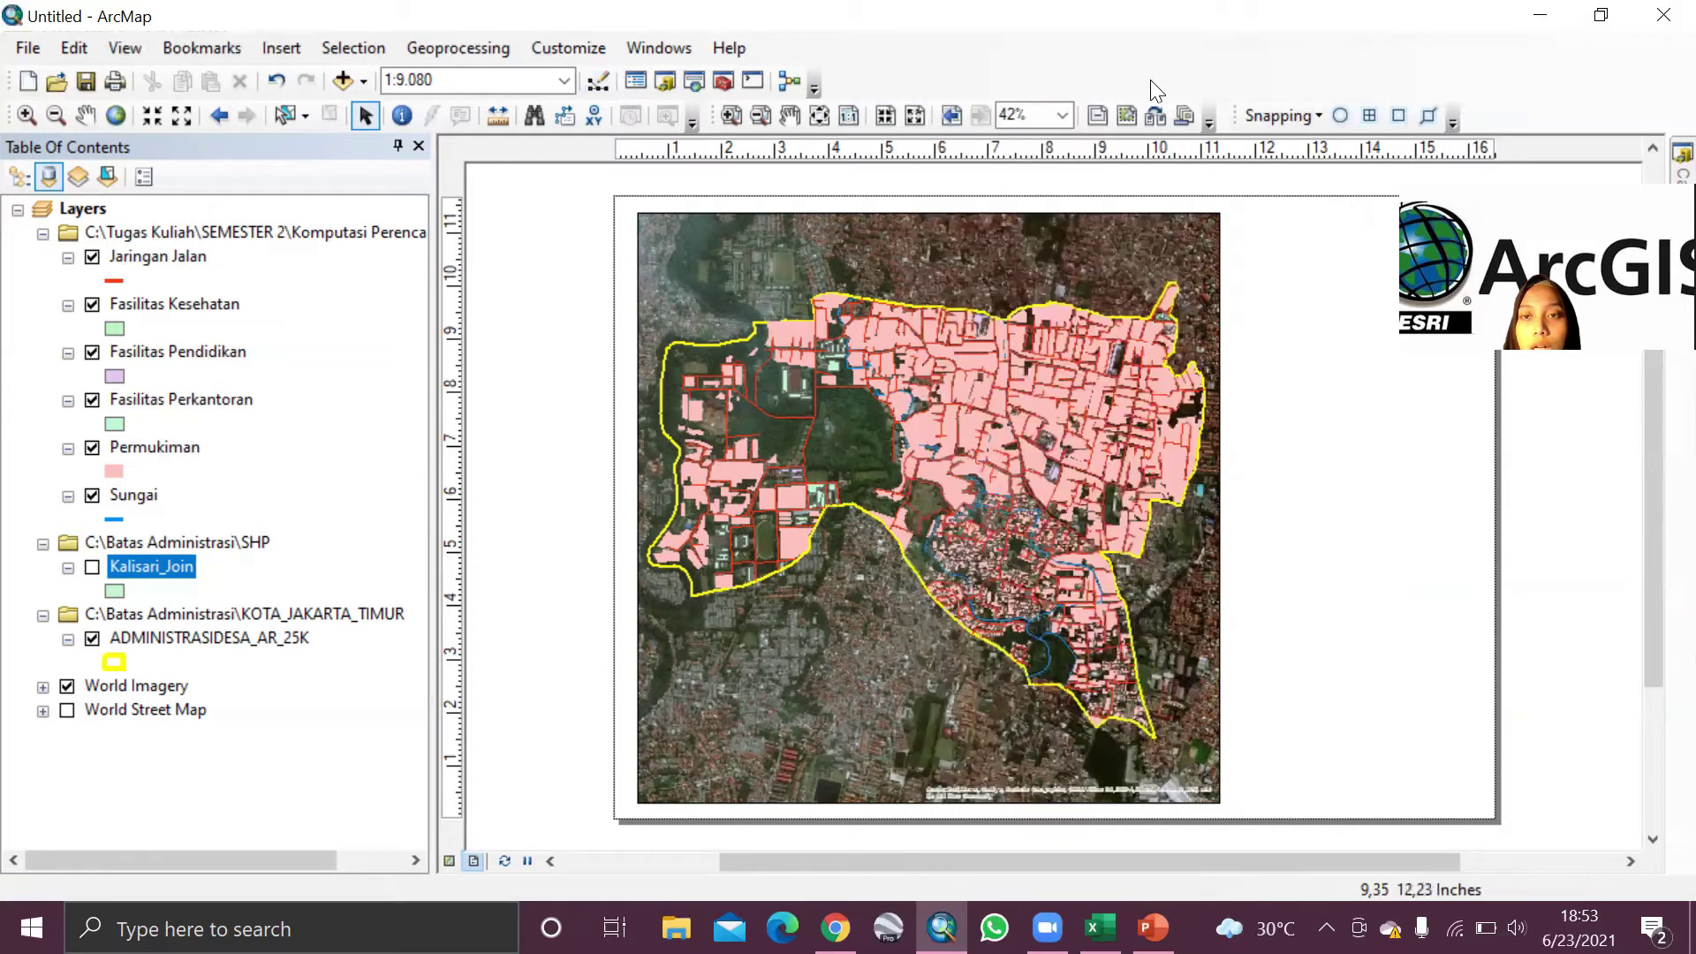
right_click(1157, 89)
click(1179, 254)
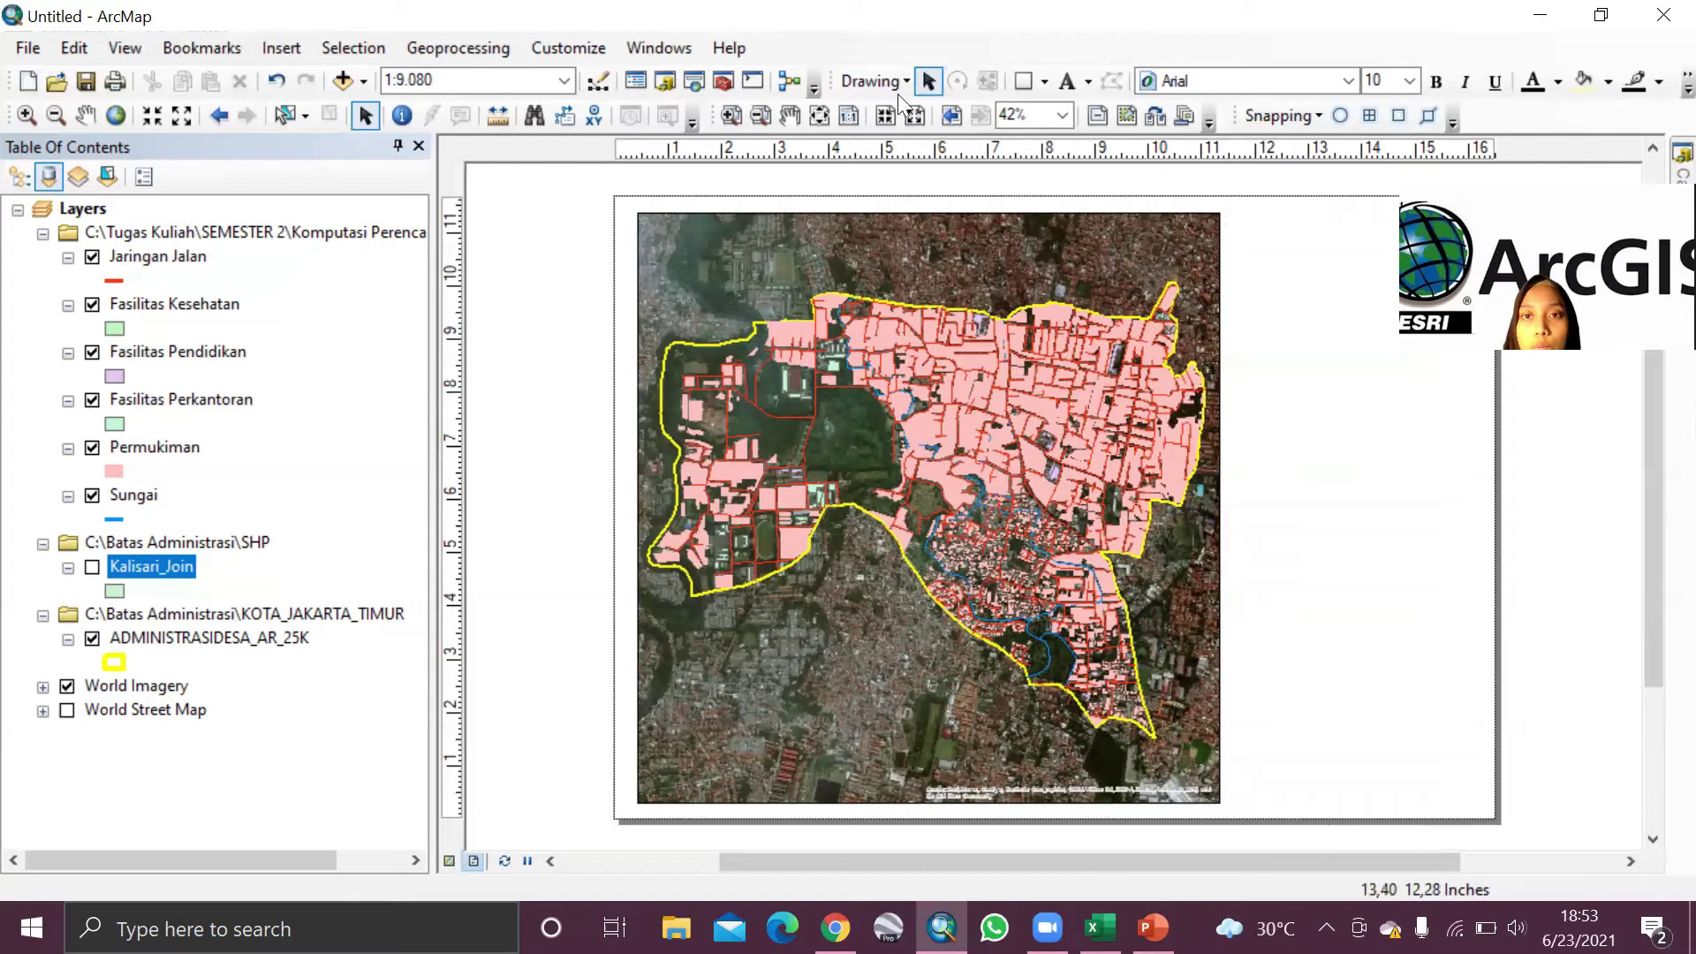
mouse_move(829, 72)
mouse_down()
mouse_move(833, 782)
mouse_move(803, 168)
mouse_move(366, 157)
mouse_move(390, 158)
mouse_up()
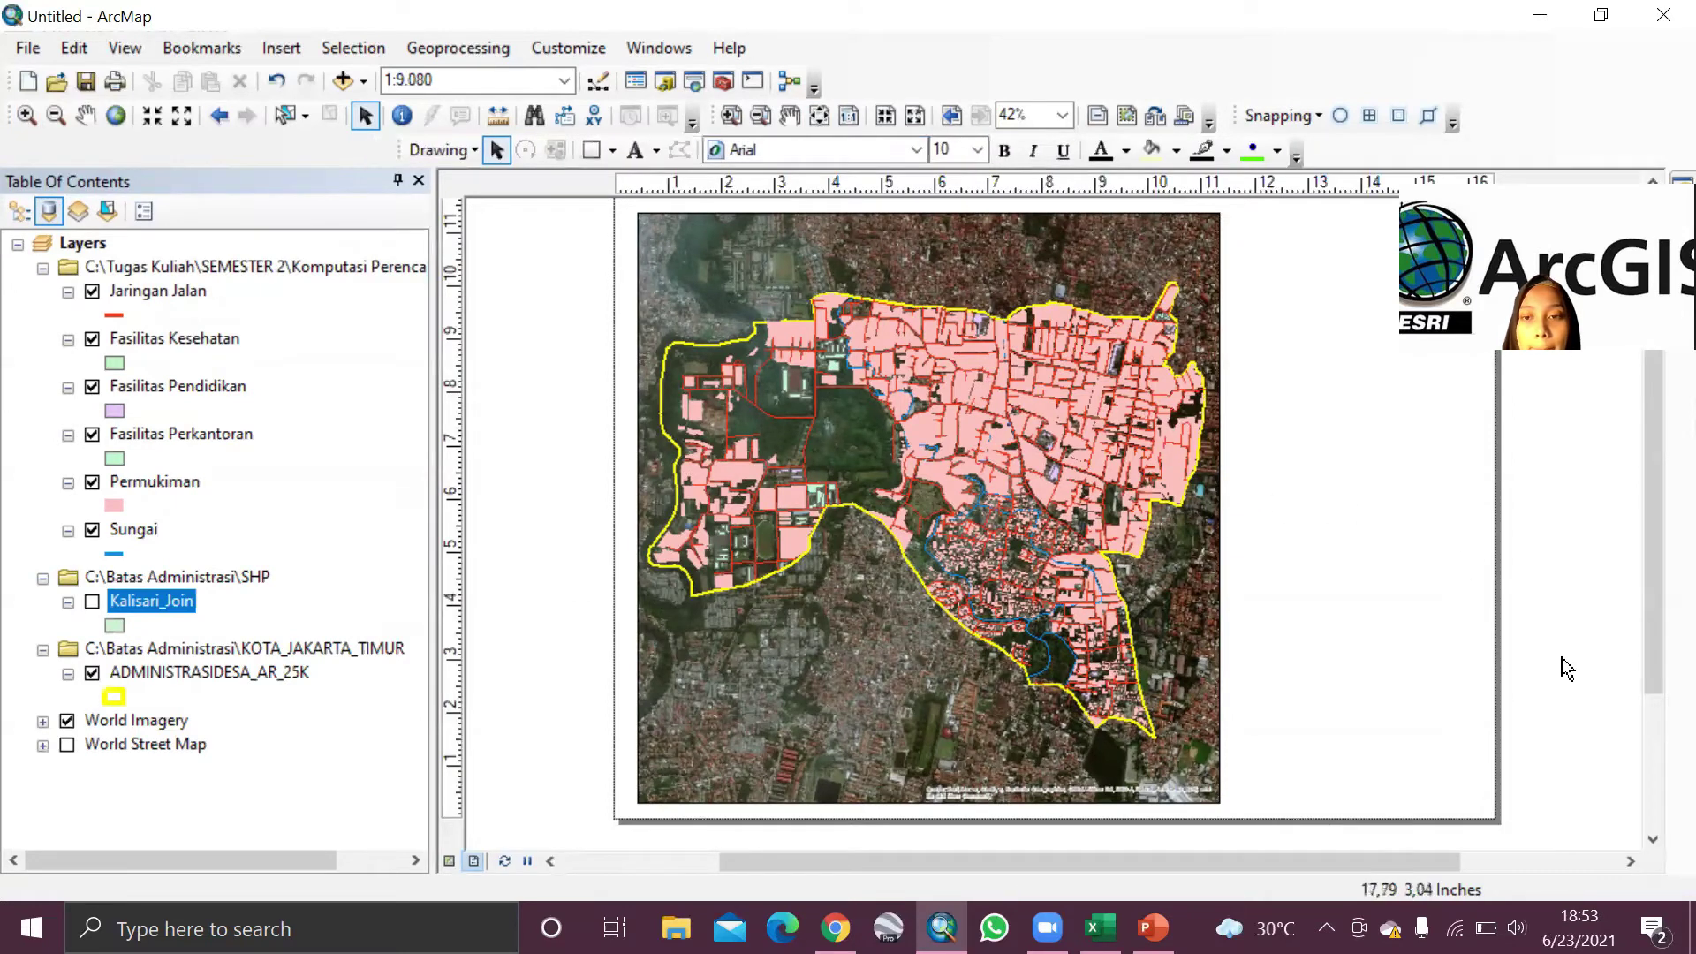
Step: Draw a rectangle about 16.27 by 11.48 inches just inside the page edges as the layout border
drag(1654, 488, 1635, 378)
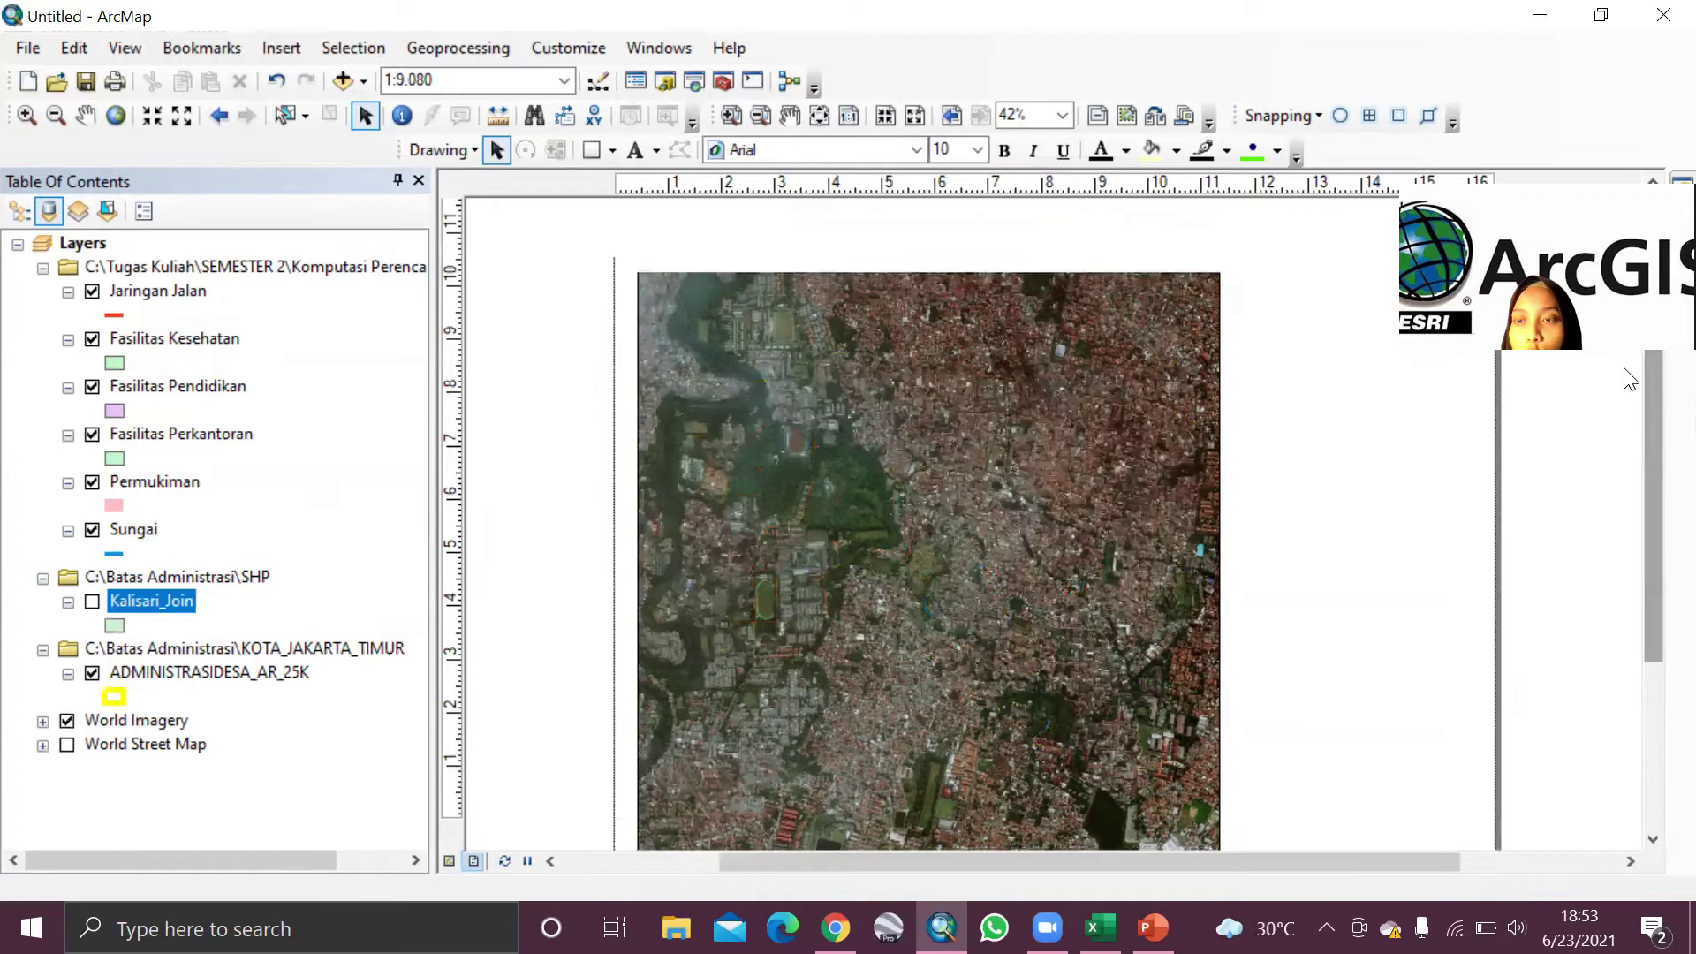
click(614, 152)
click(631, 182)
scroll(1214, 726, up, 3)
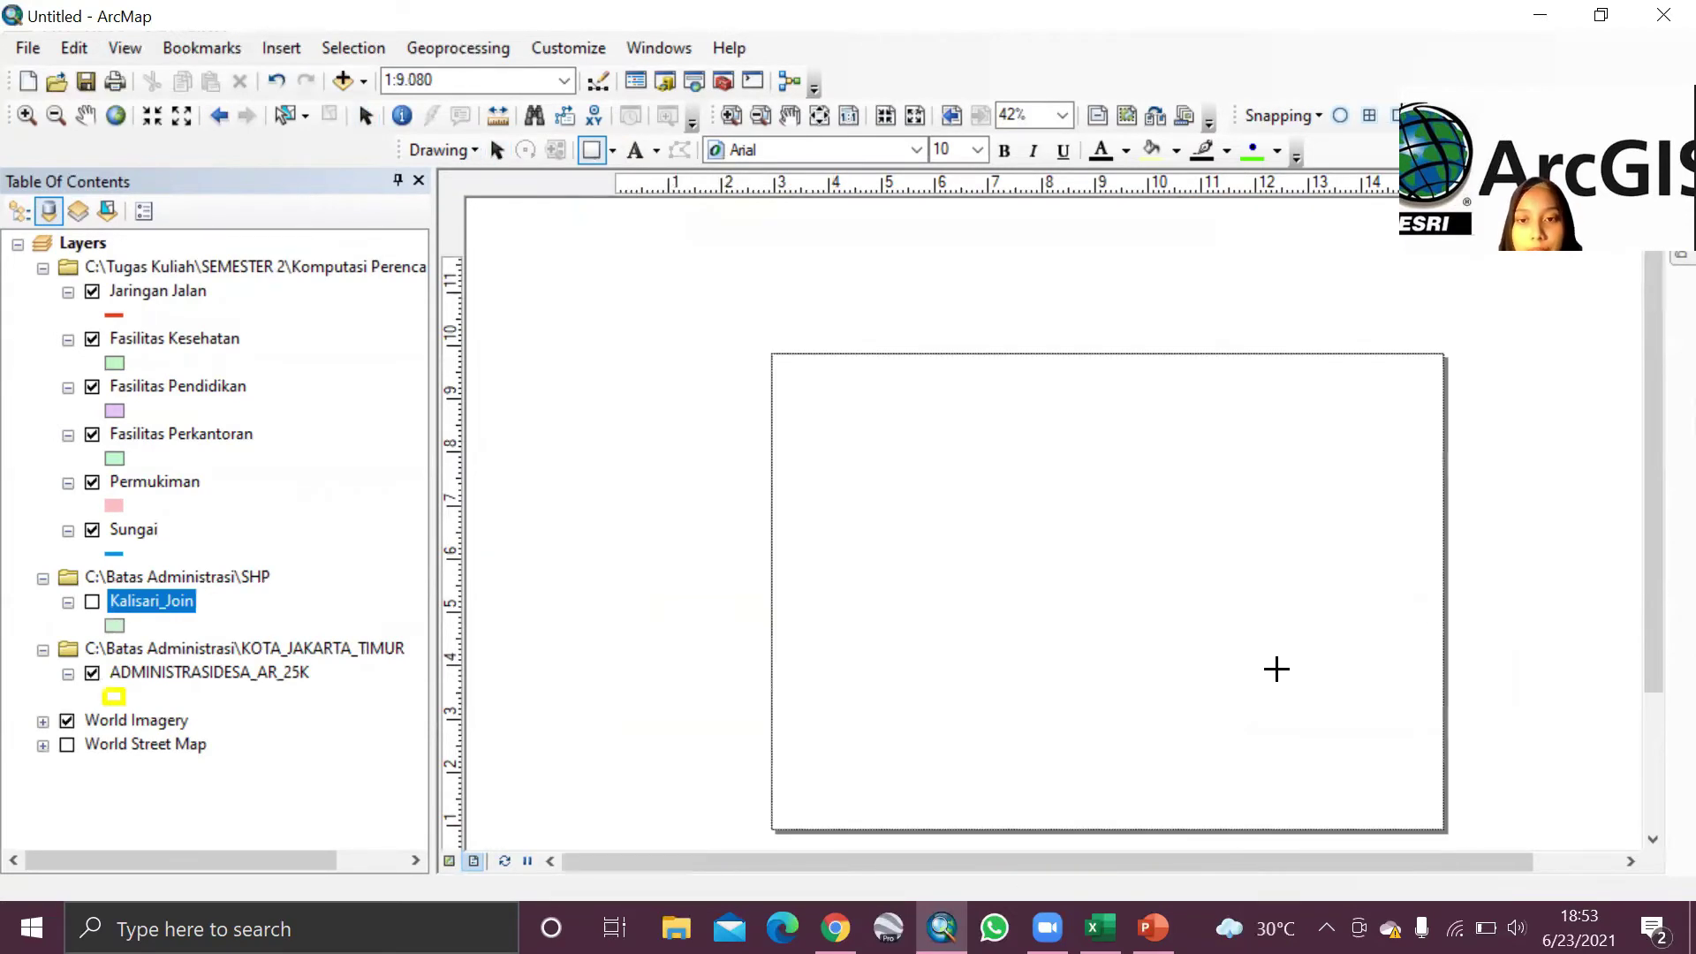
scroll(1590, 481, down, 2)
scroll(1561, 469, down, 1)
scroll(1564, 473, up, 1)
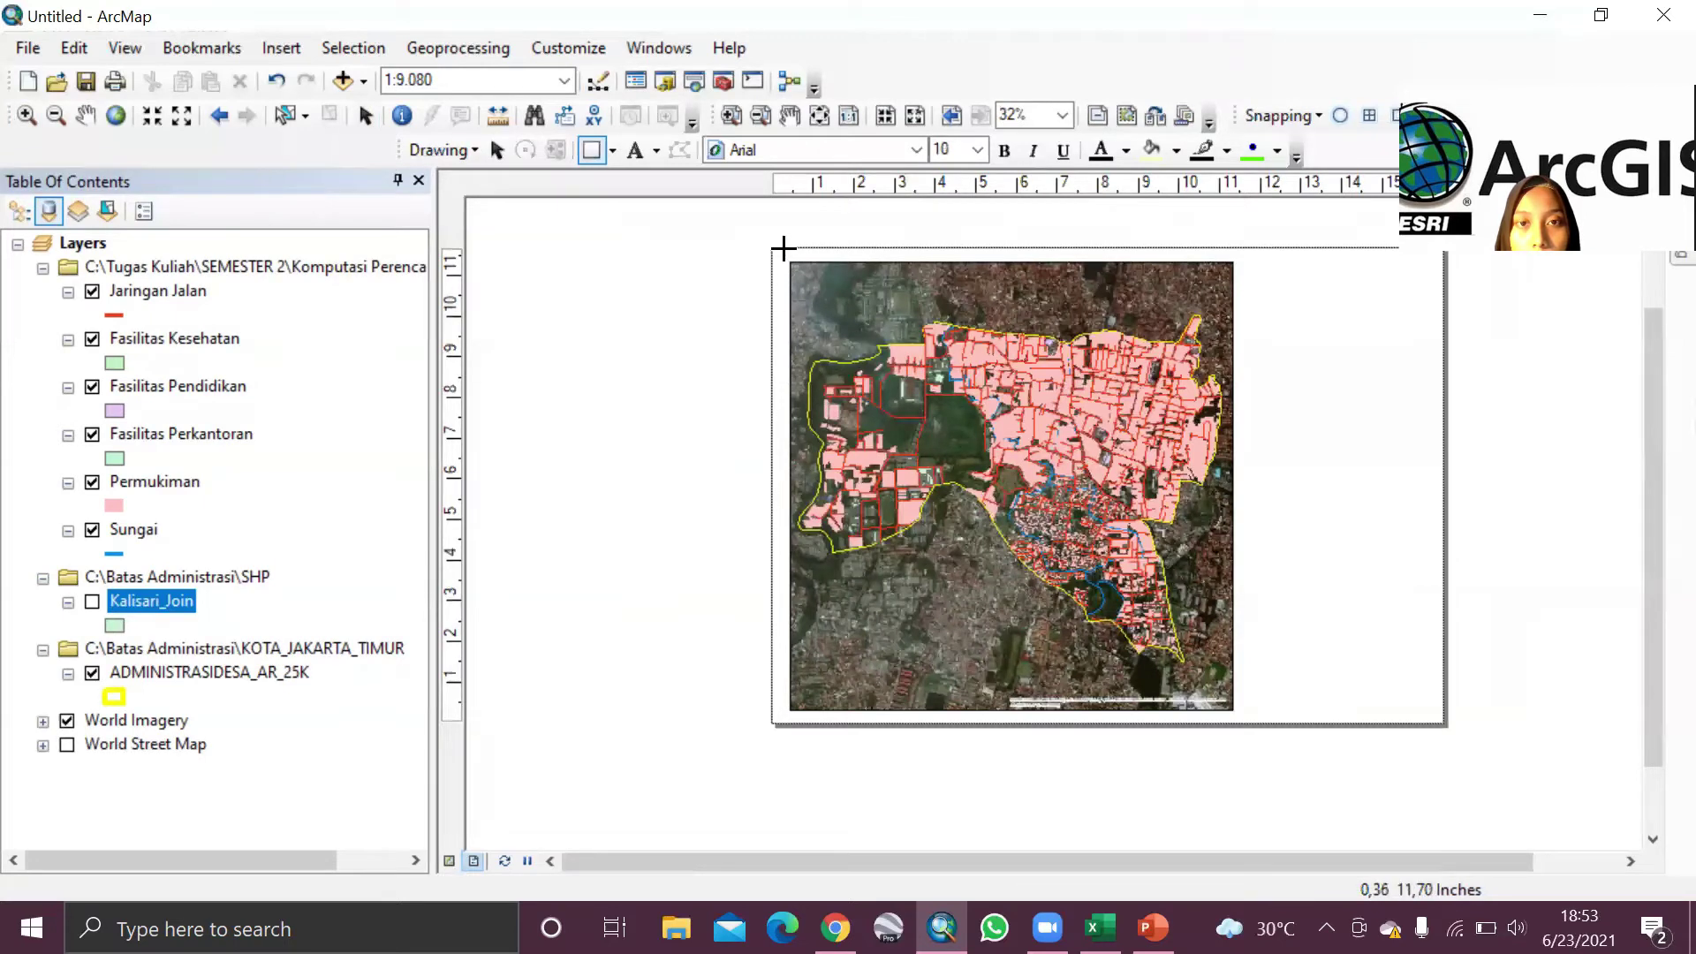
mouse_move(778, 268)
mouse_down()
mouse_move(817, 389)
mouse_move(1030, 554)
mouse_move(1420, 674)
mouse_move(1439, 720)
mouse_up()
Step: Give the page border rectangle no fill and a black outline so the map shows through it
right_click(1070, 425)
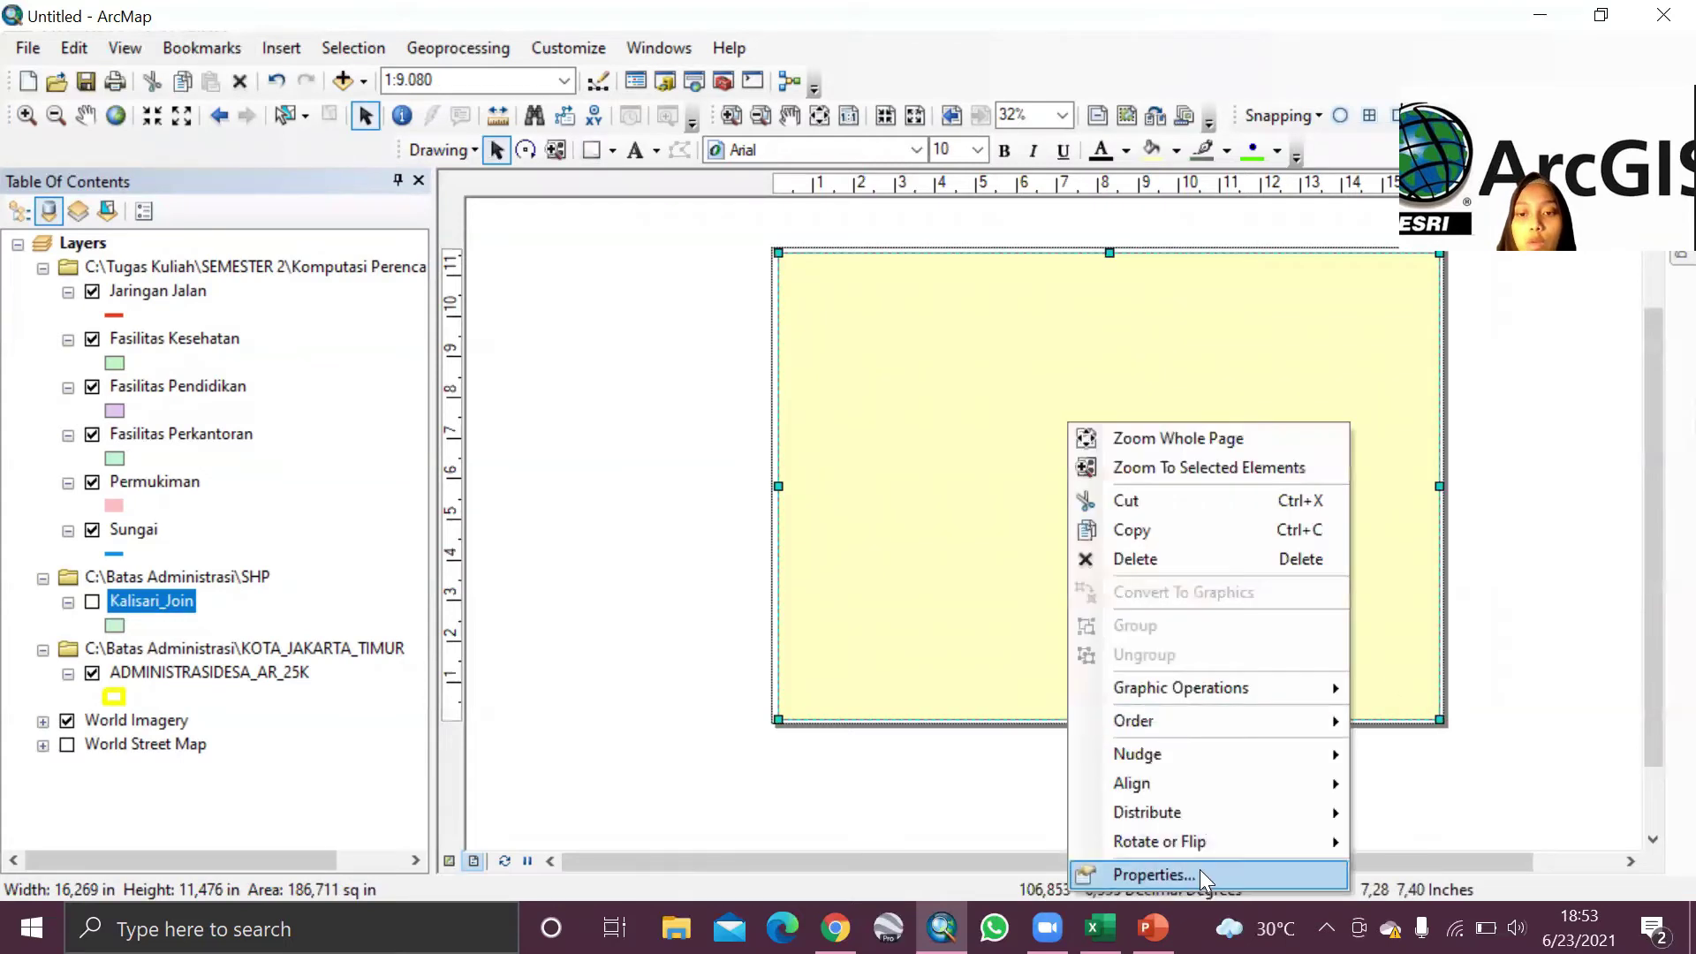
click(1200, 869)
click(751, 345)
click(798, 385)
click(762, 407)
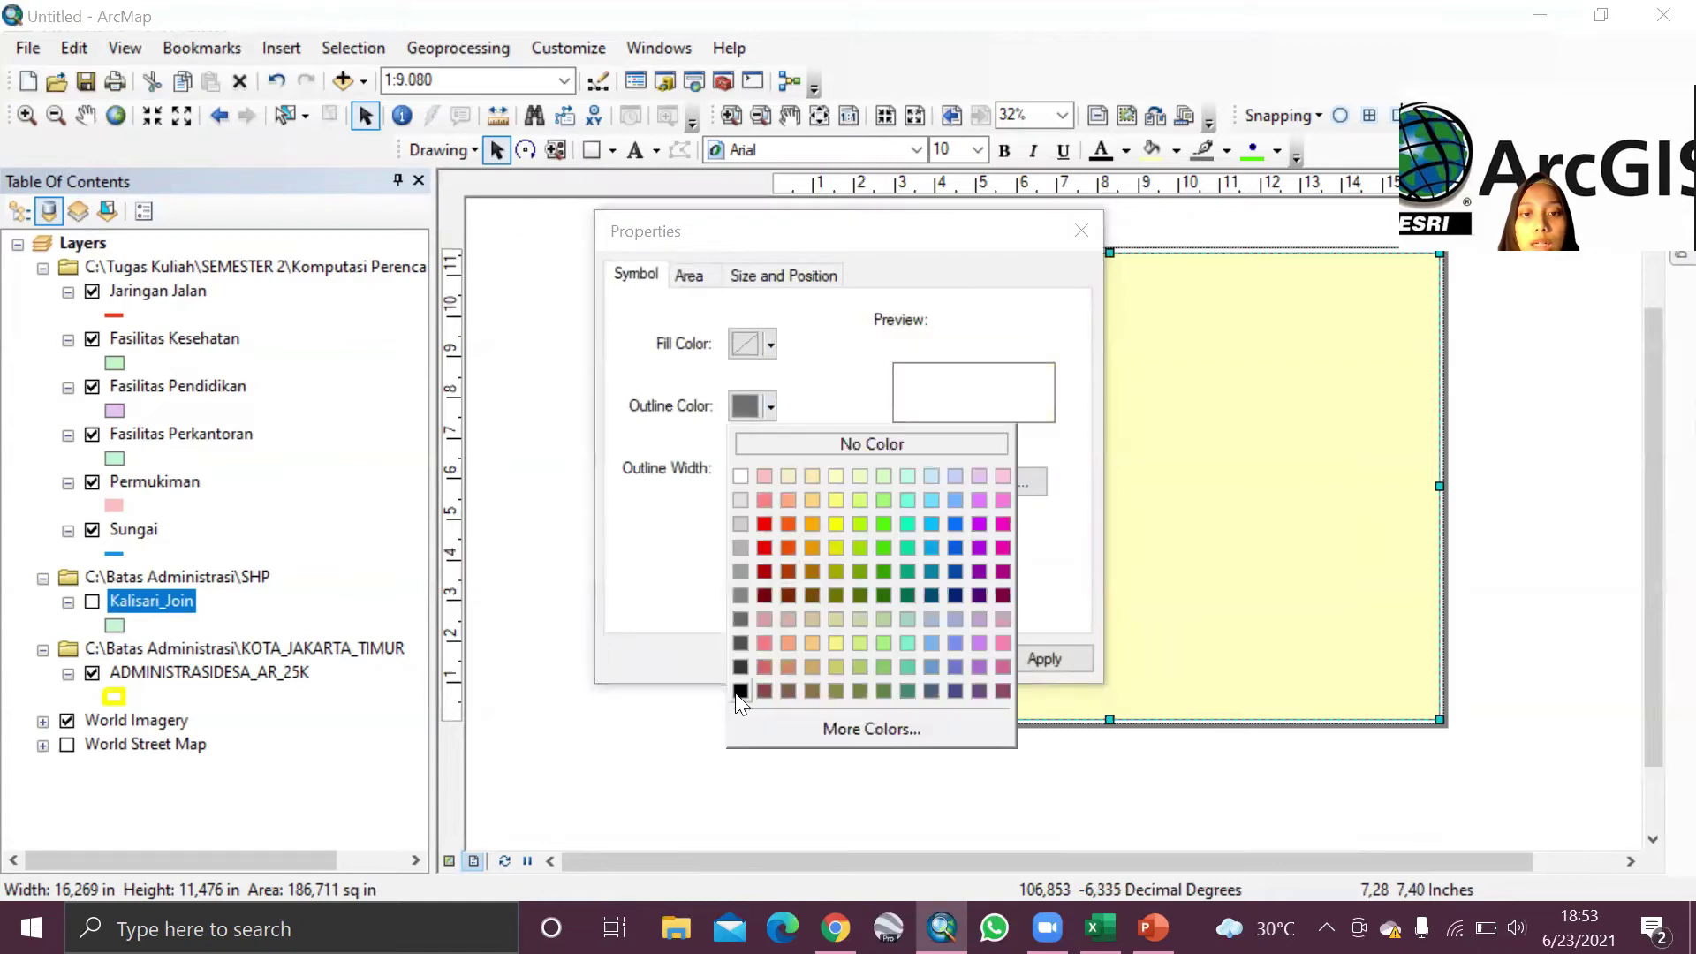
click(740, 691)
click(1030, 653)
click(813, 654)
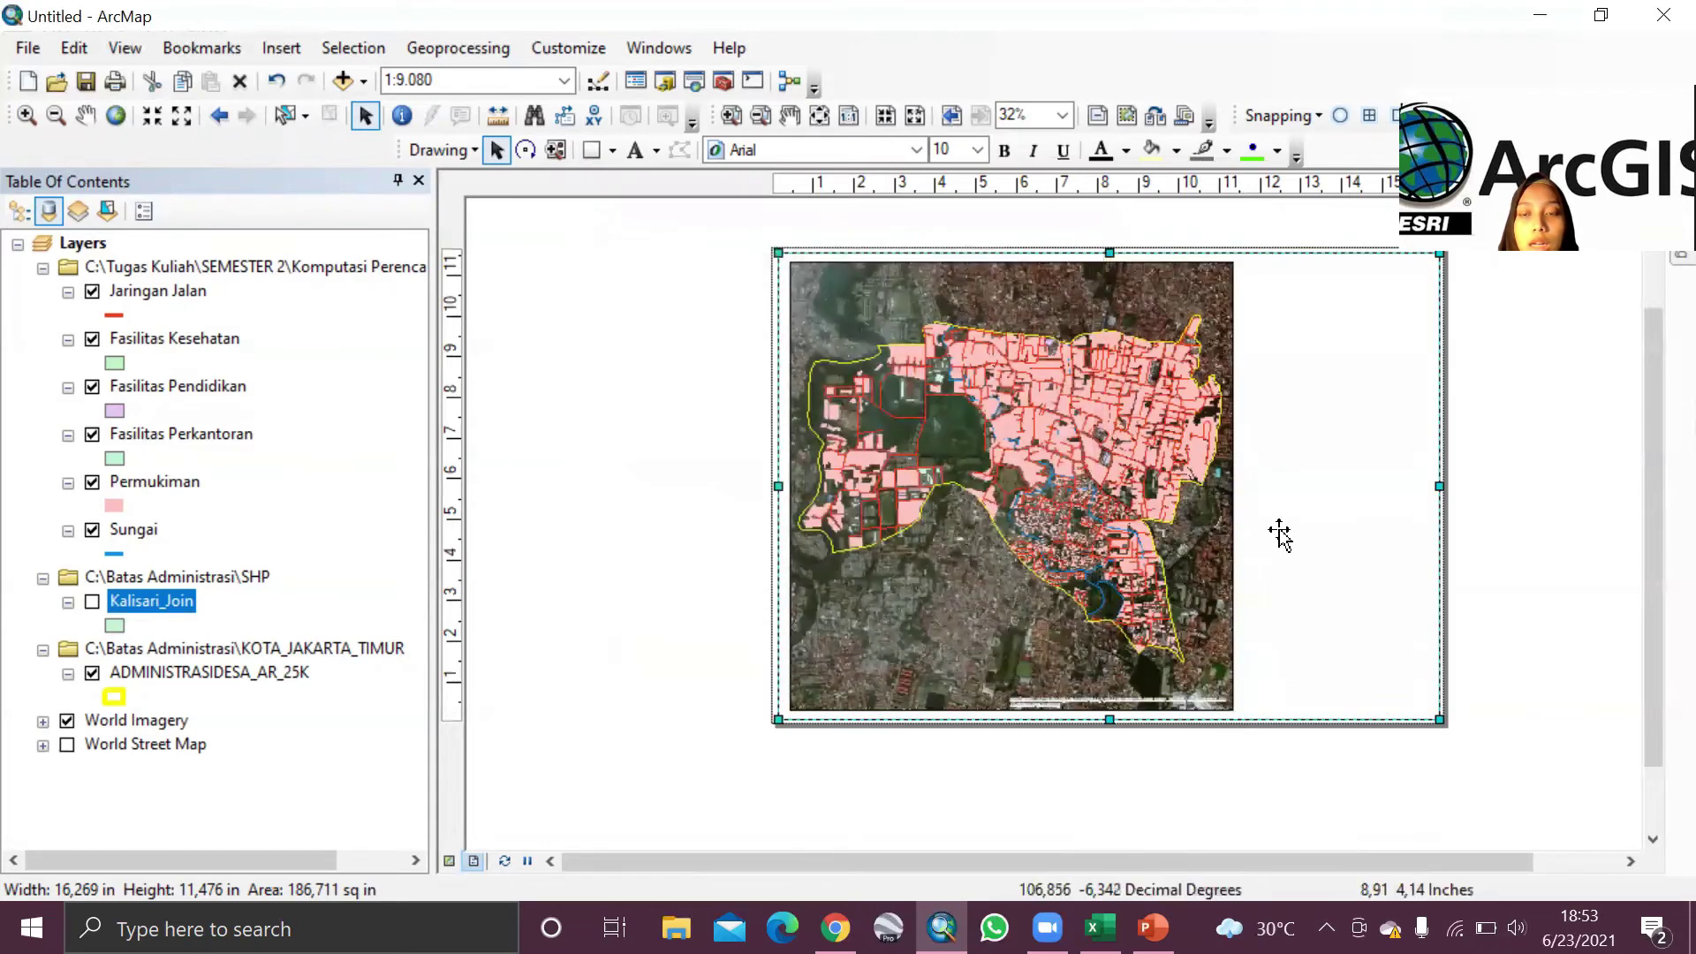
click(1528, 500)
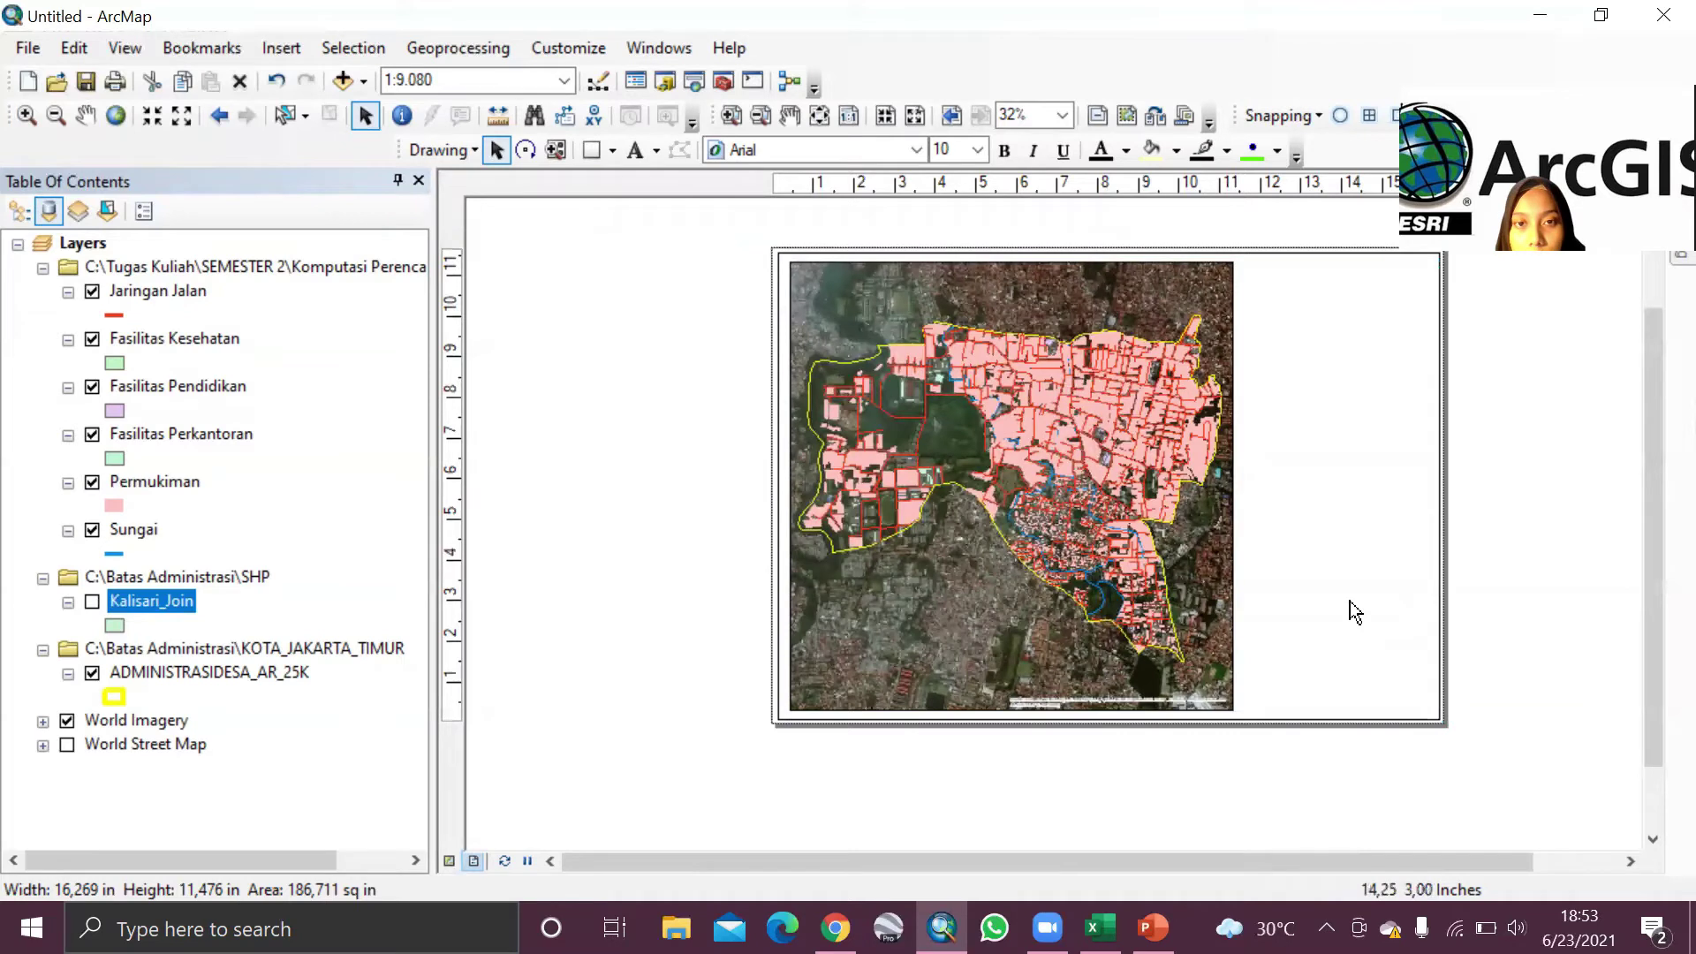
Step: Draw a rectangle about 4.94 by 1.84 inches beside the data frame's upper edge, trimming its left edge to a new vertical guide and its height slightly
drag(1652, 444, 1651, 424)
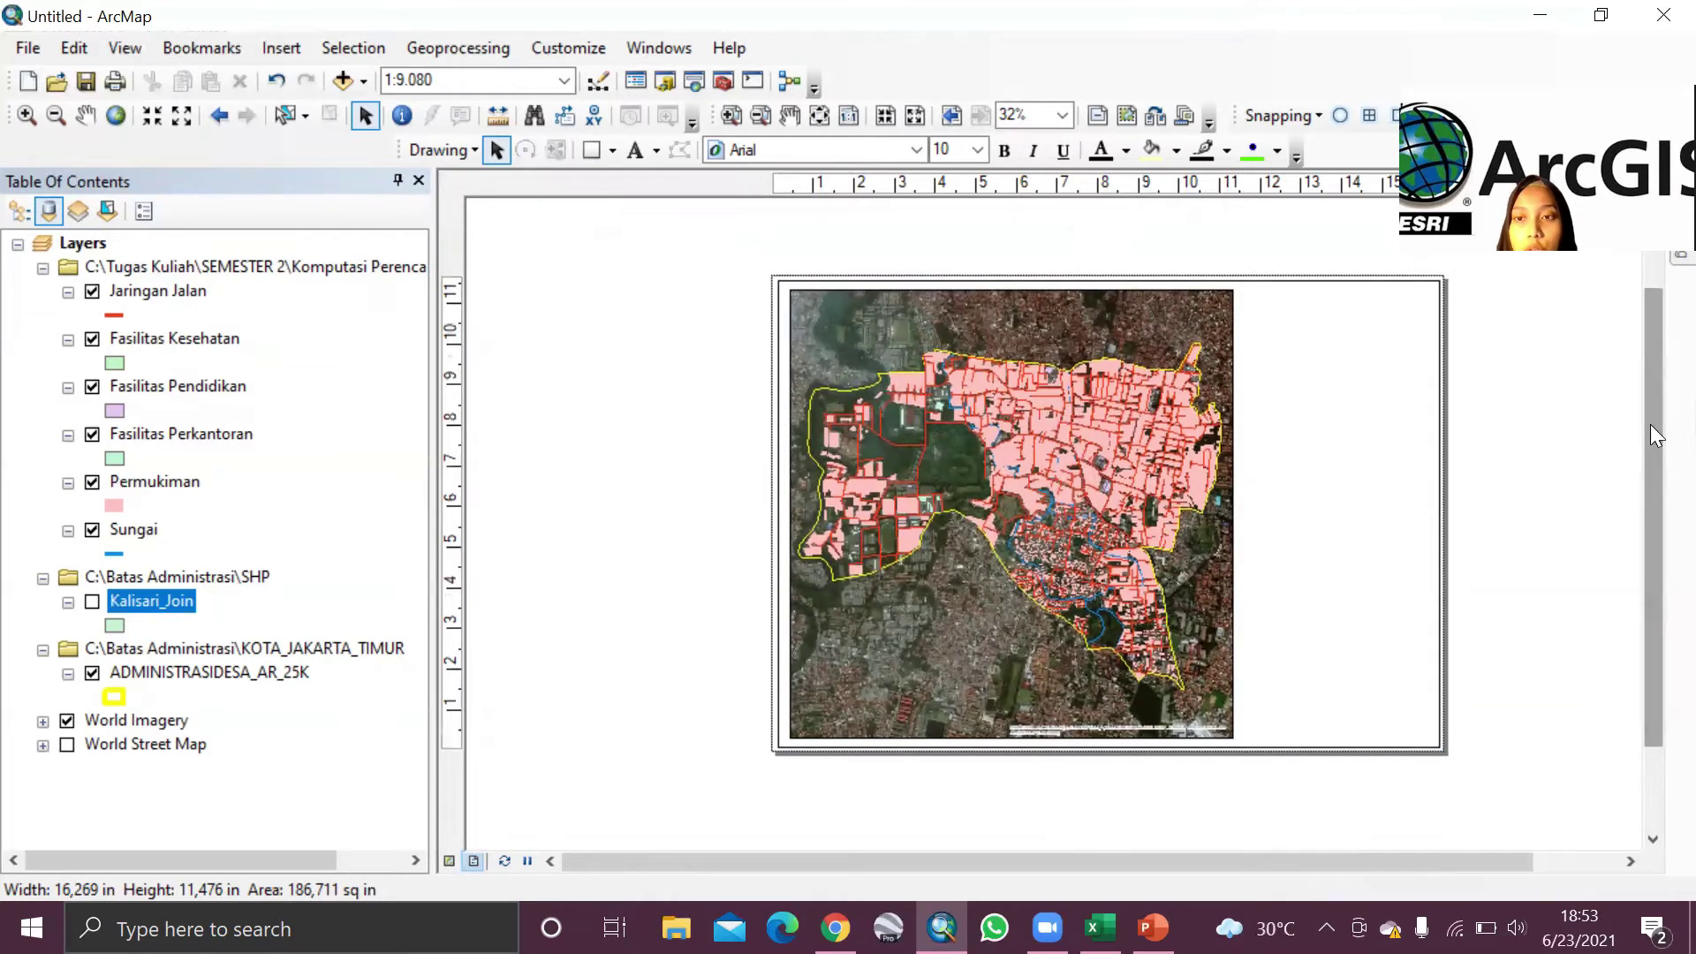
drag(1461, 861, 1636, 857)
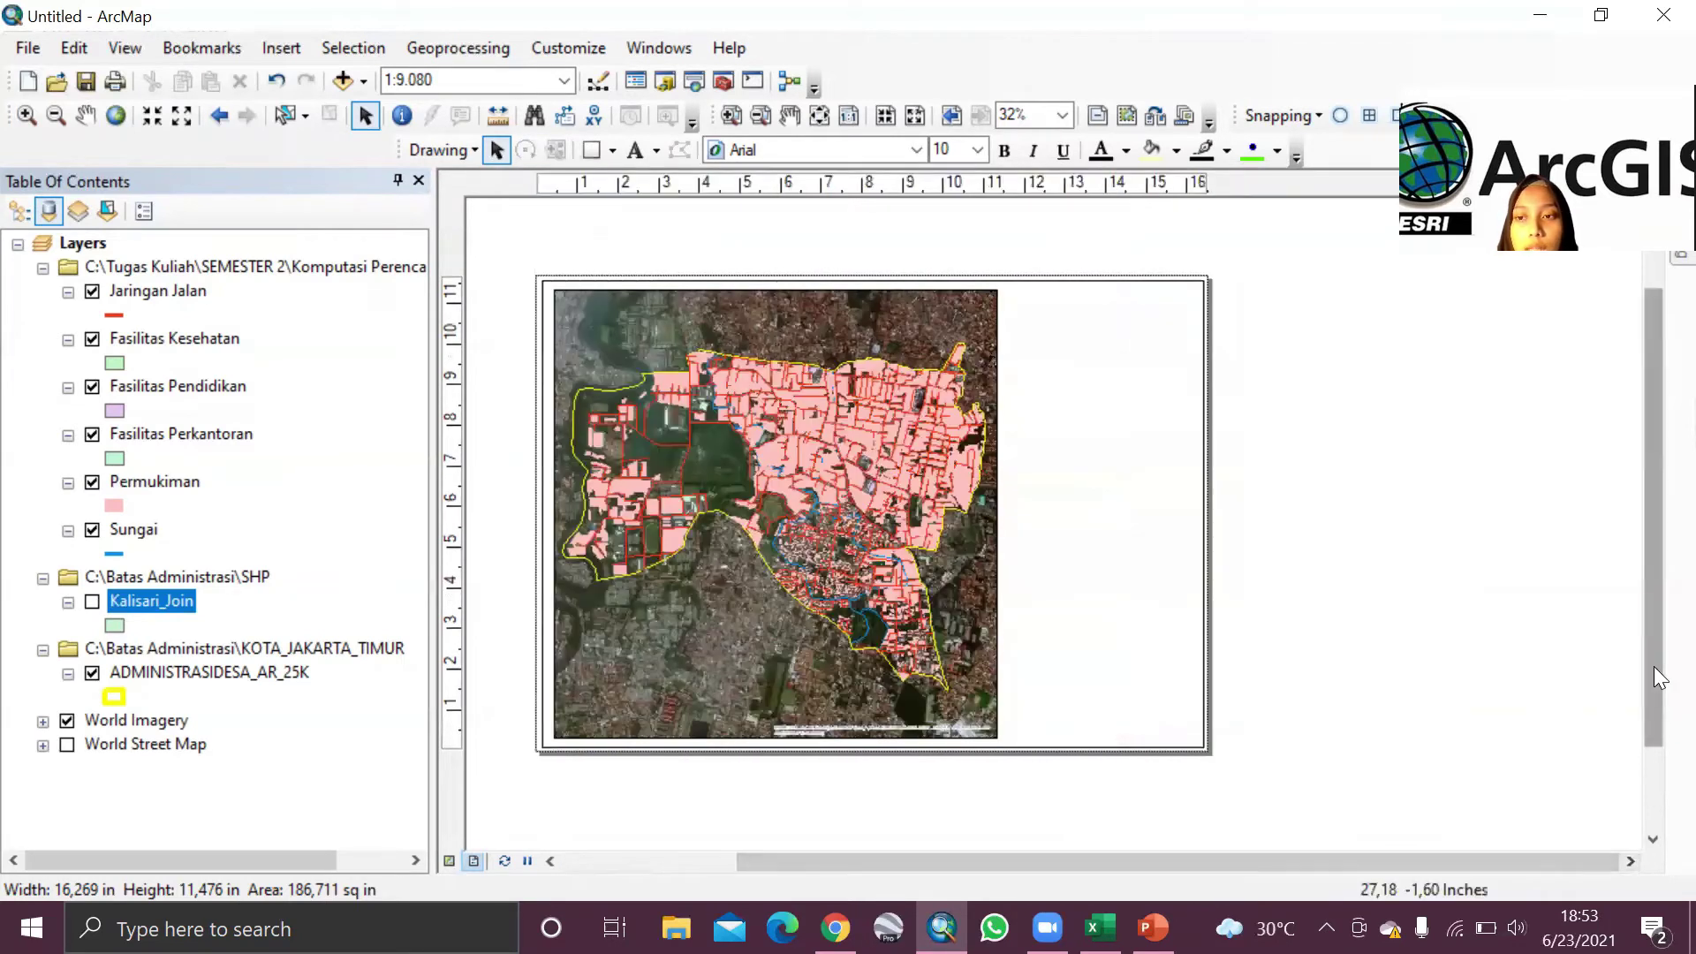
scroll(1321, 410, down, 2)
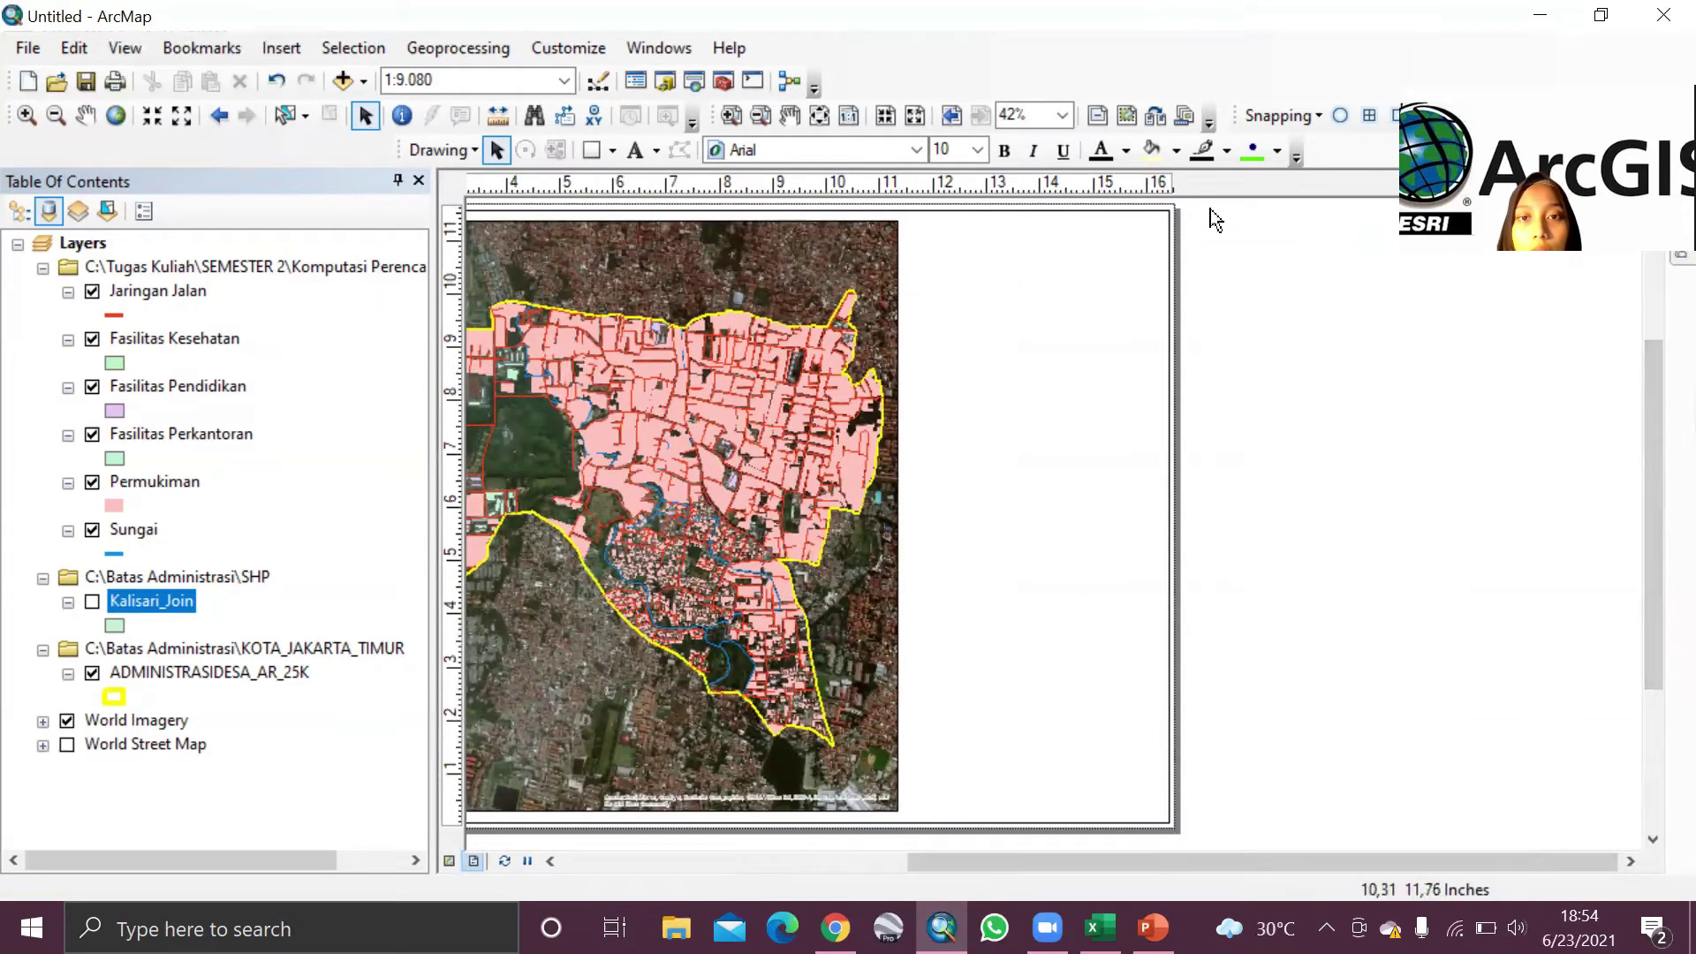
click(612, 152)
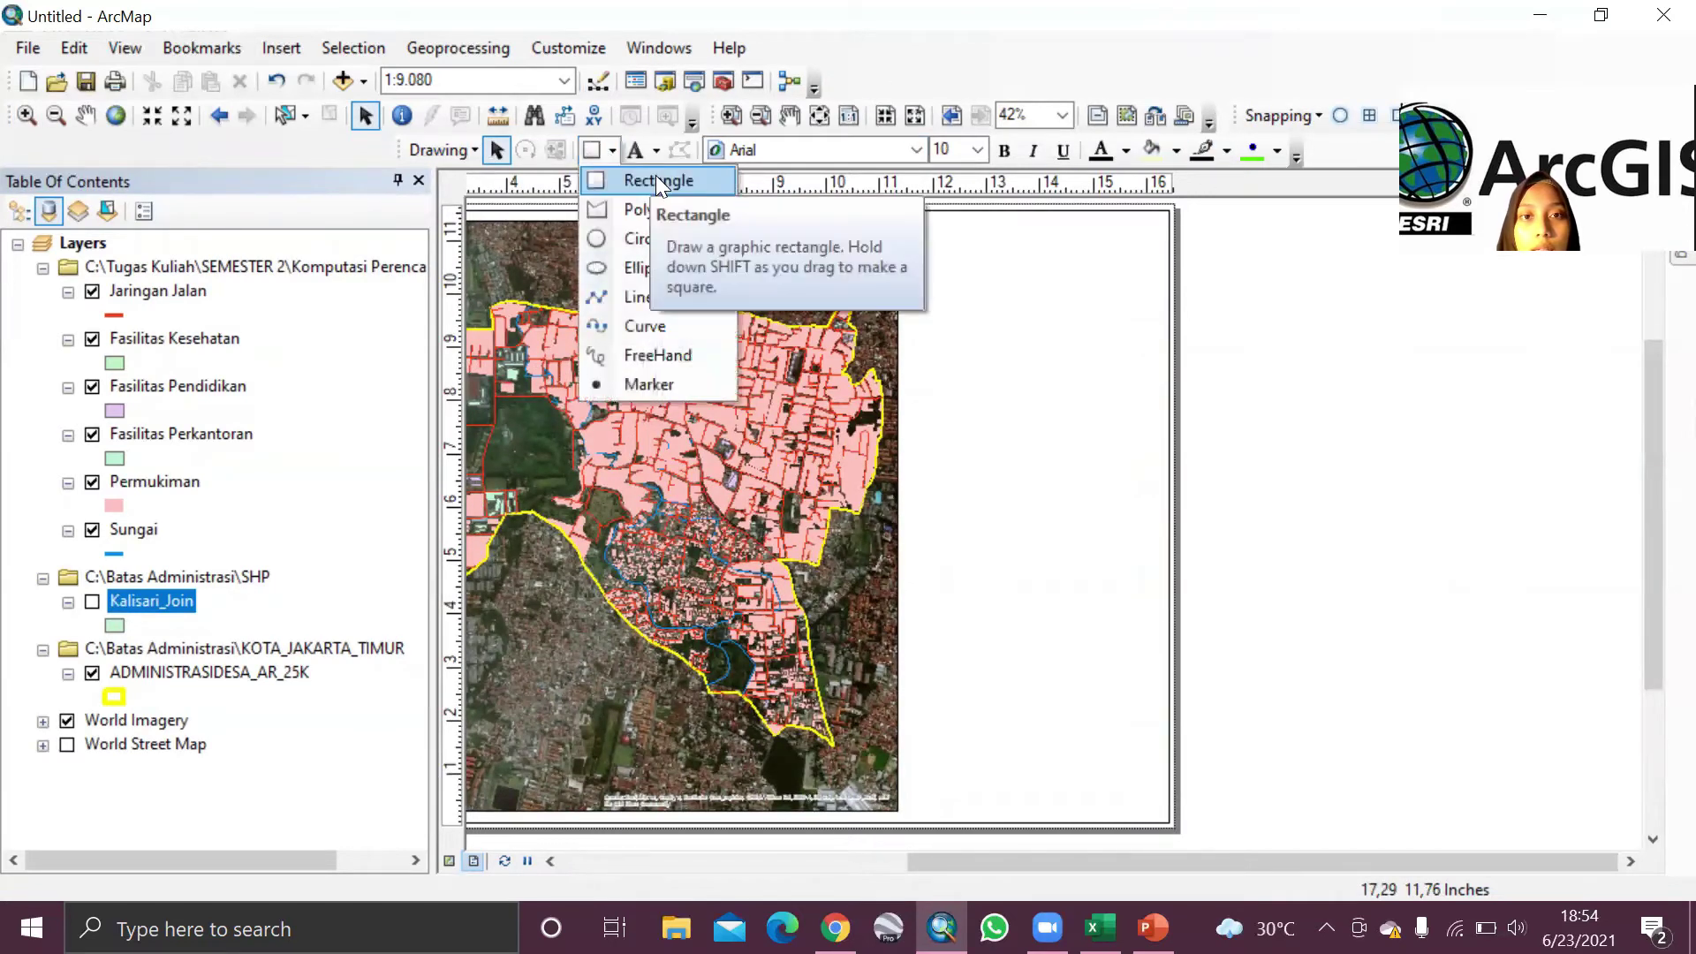
click(656, 175)
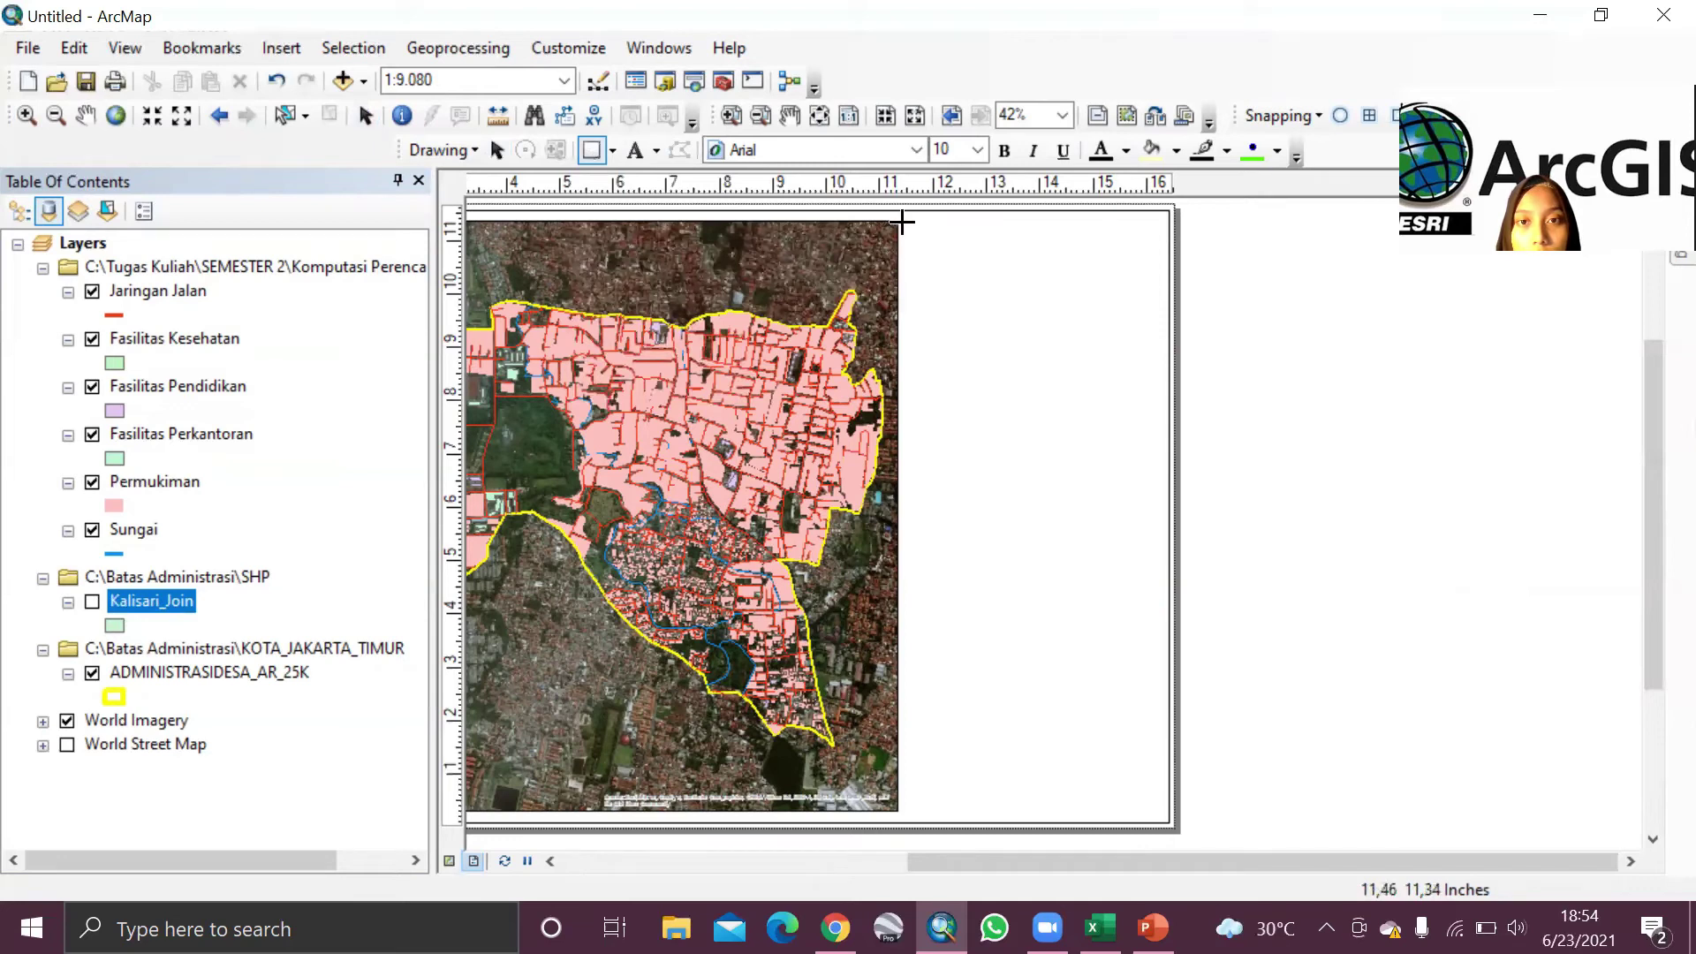
drag(899, 221, 1164, 316)
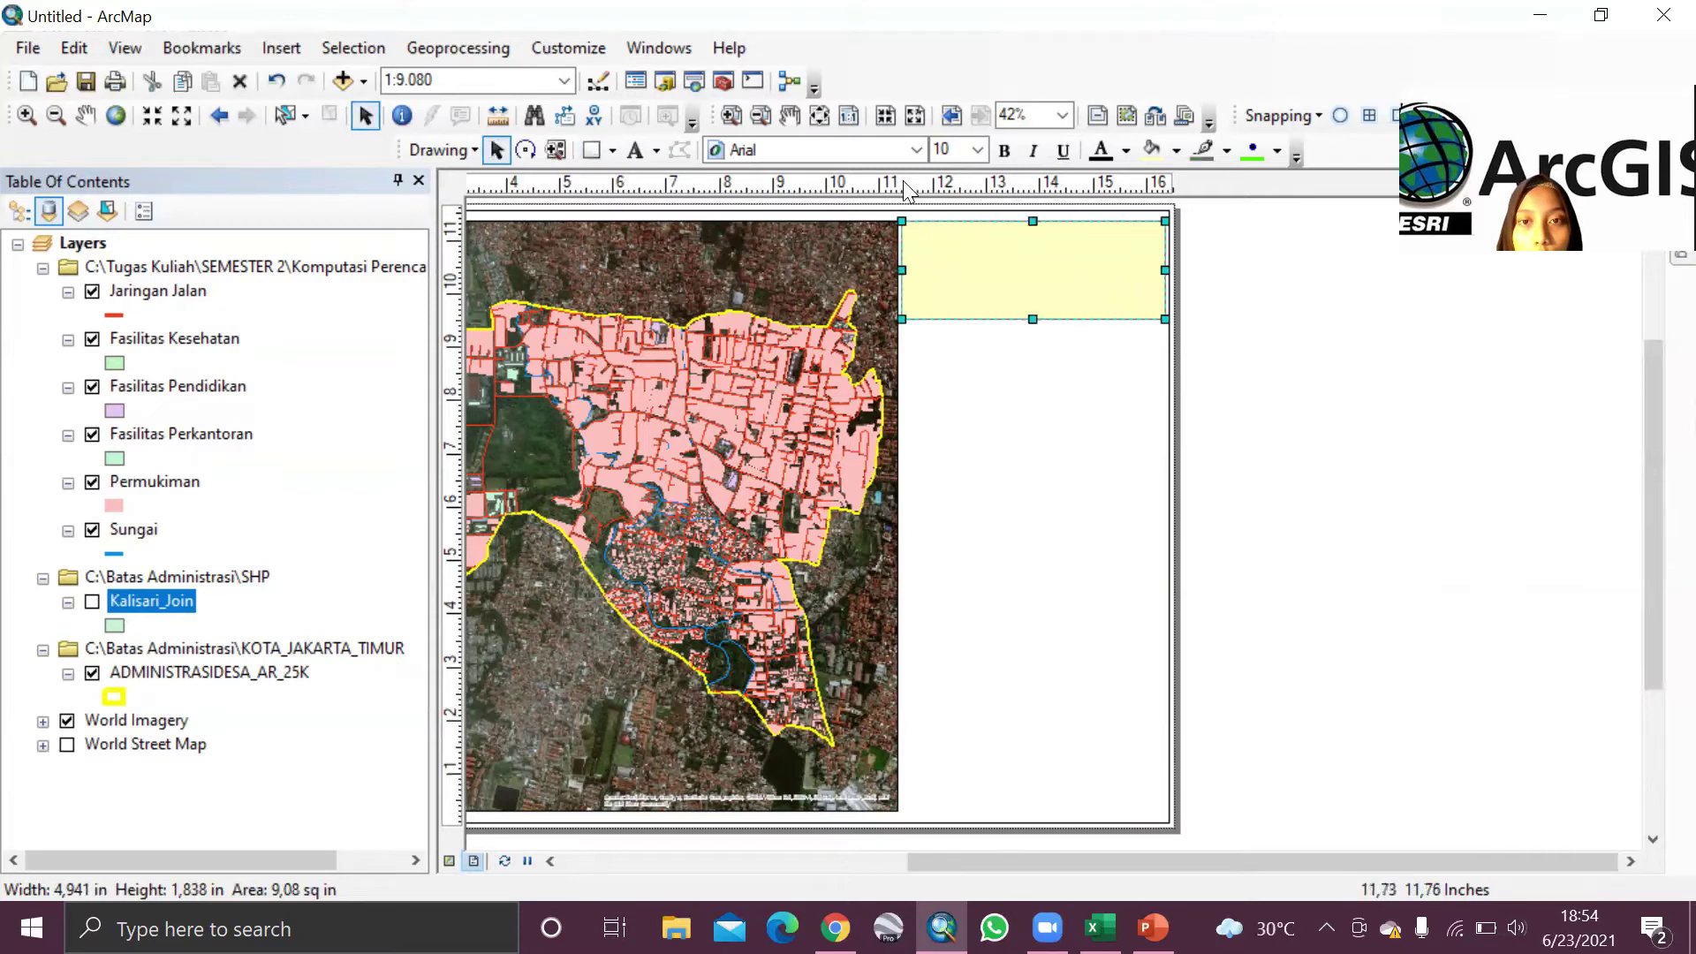
drag(898, 183, 907, 270)
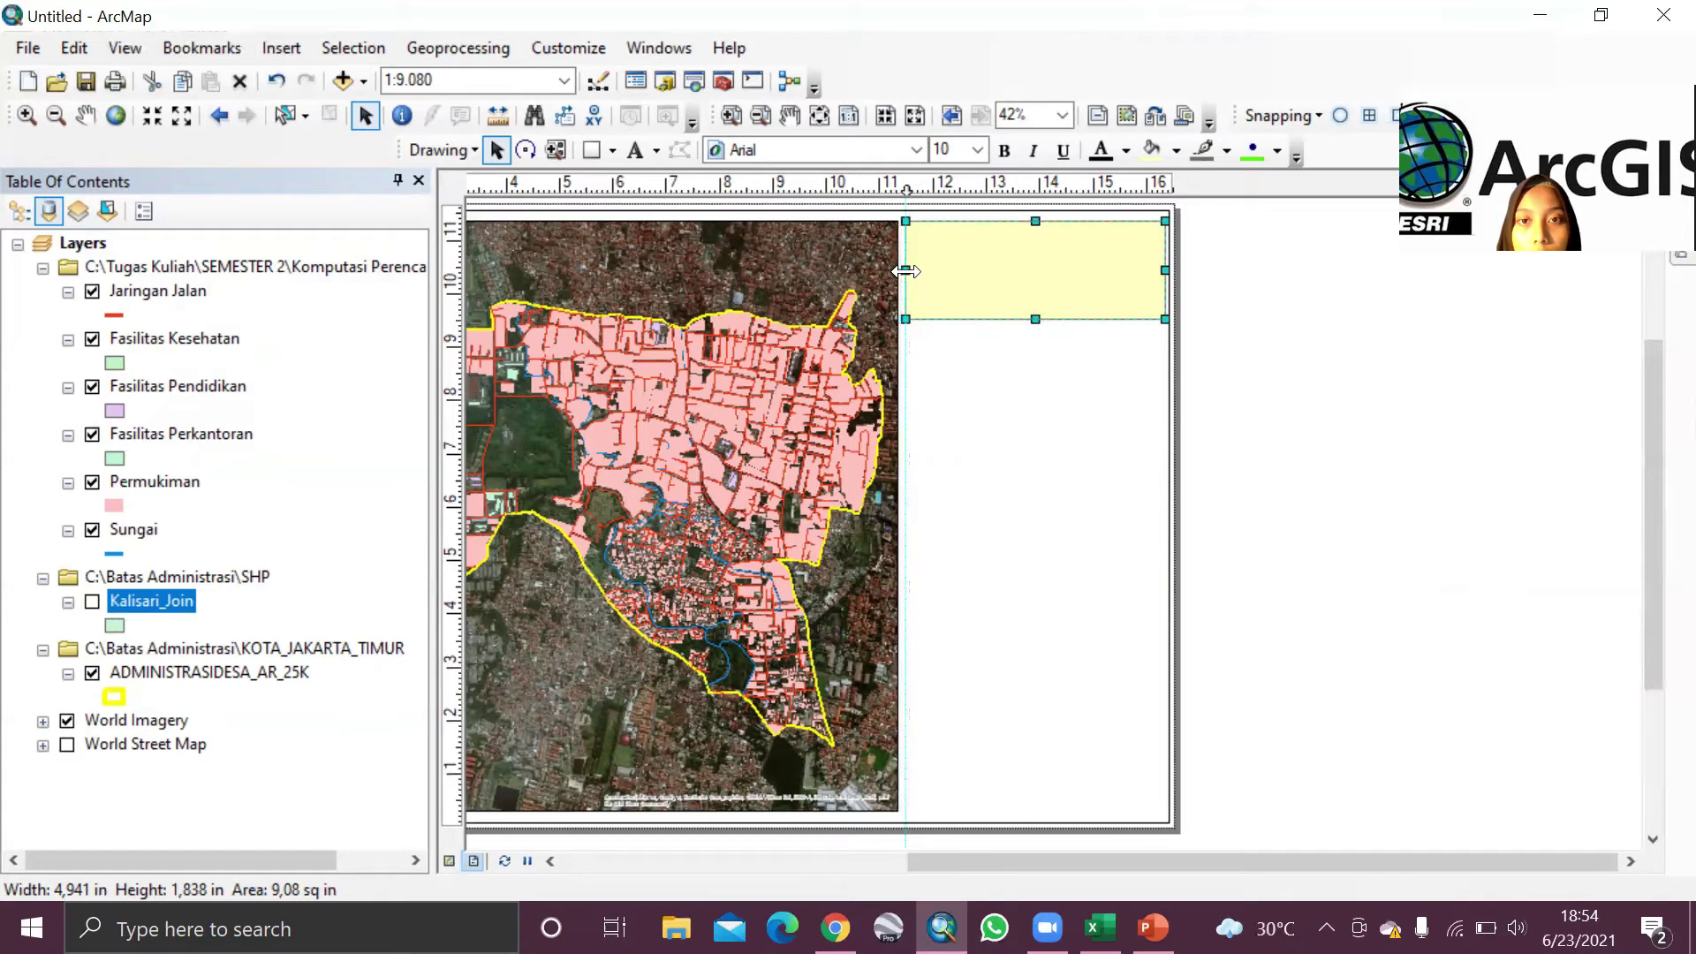
drag(1037, 317, 1037, 305)
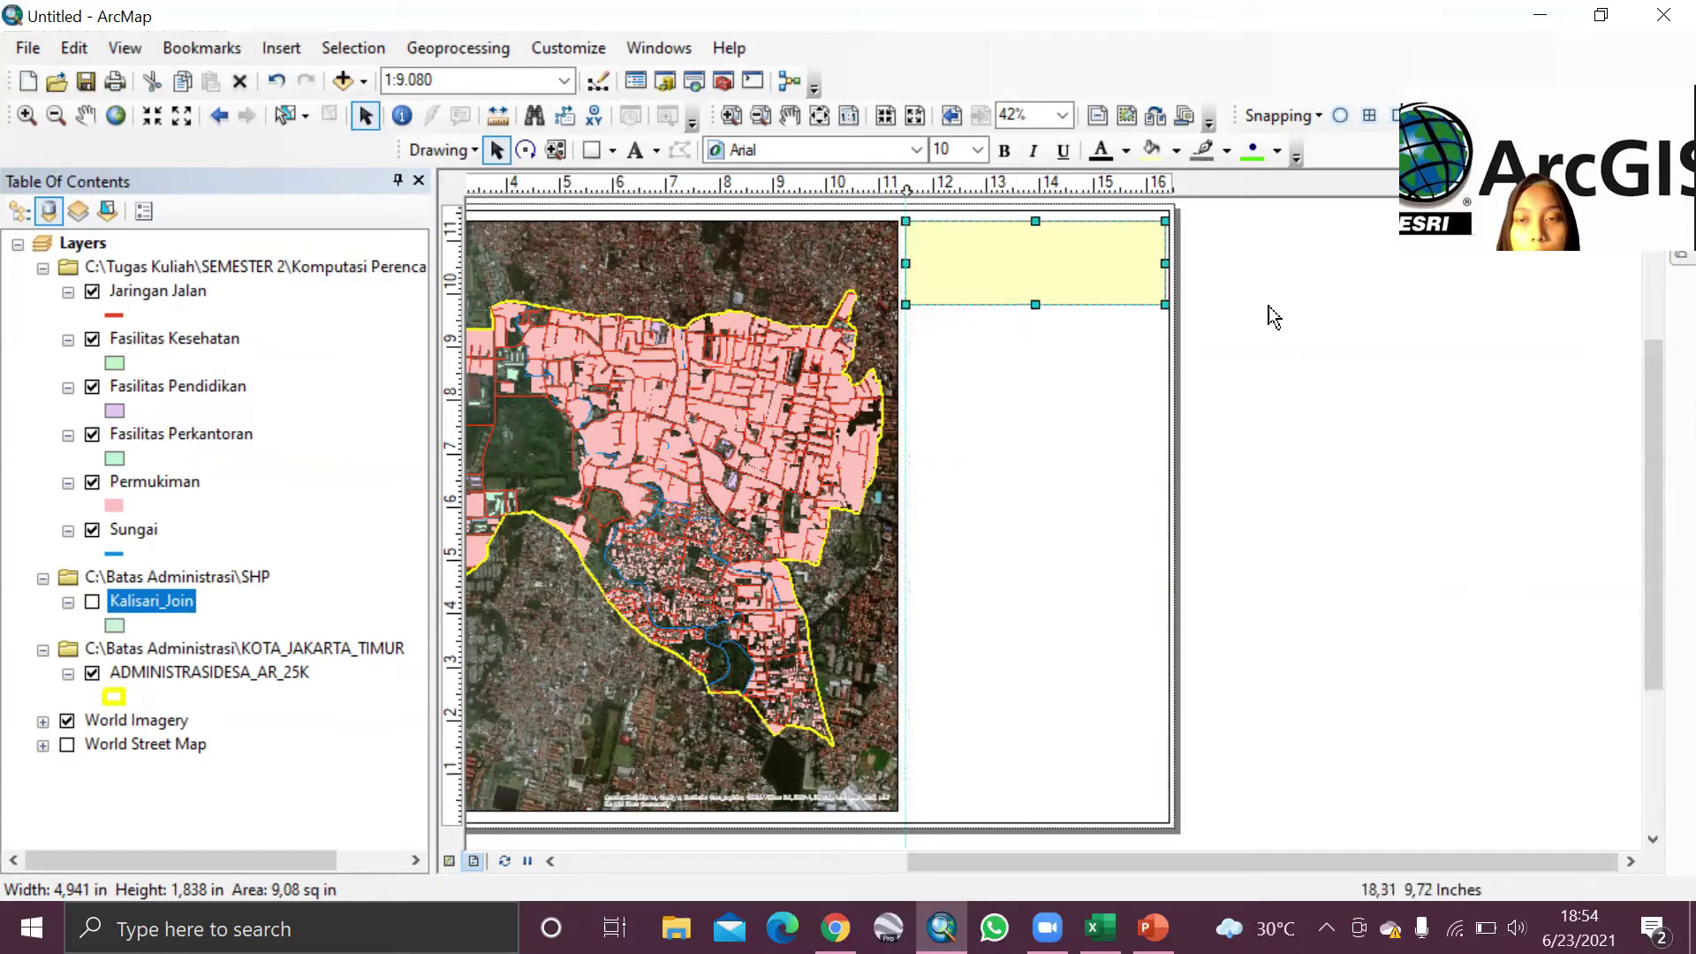
Step: Set the header rectangle beside the map to no fill with a black outline
right_click(1079, 268)
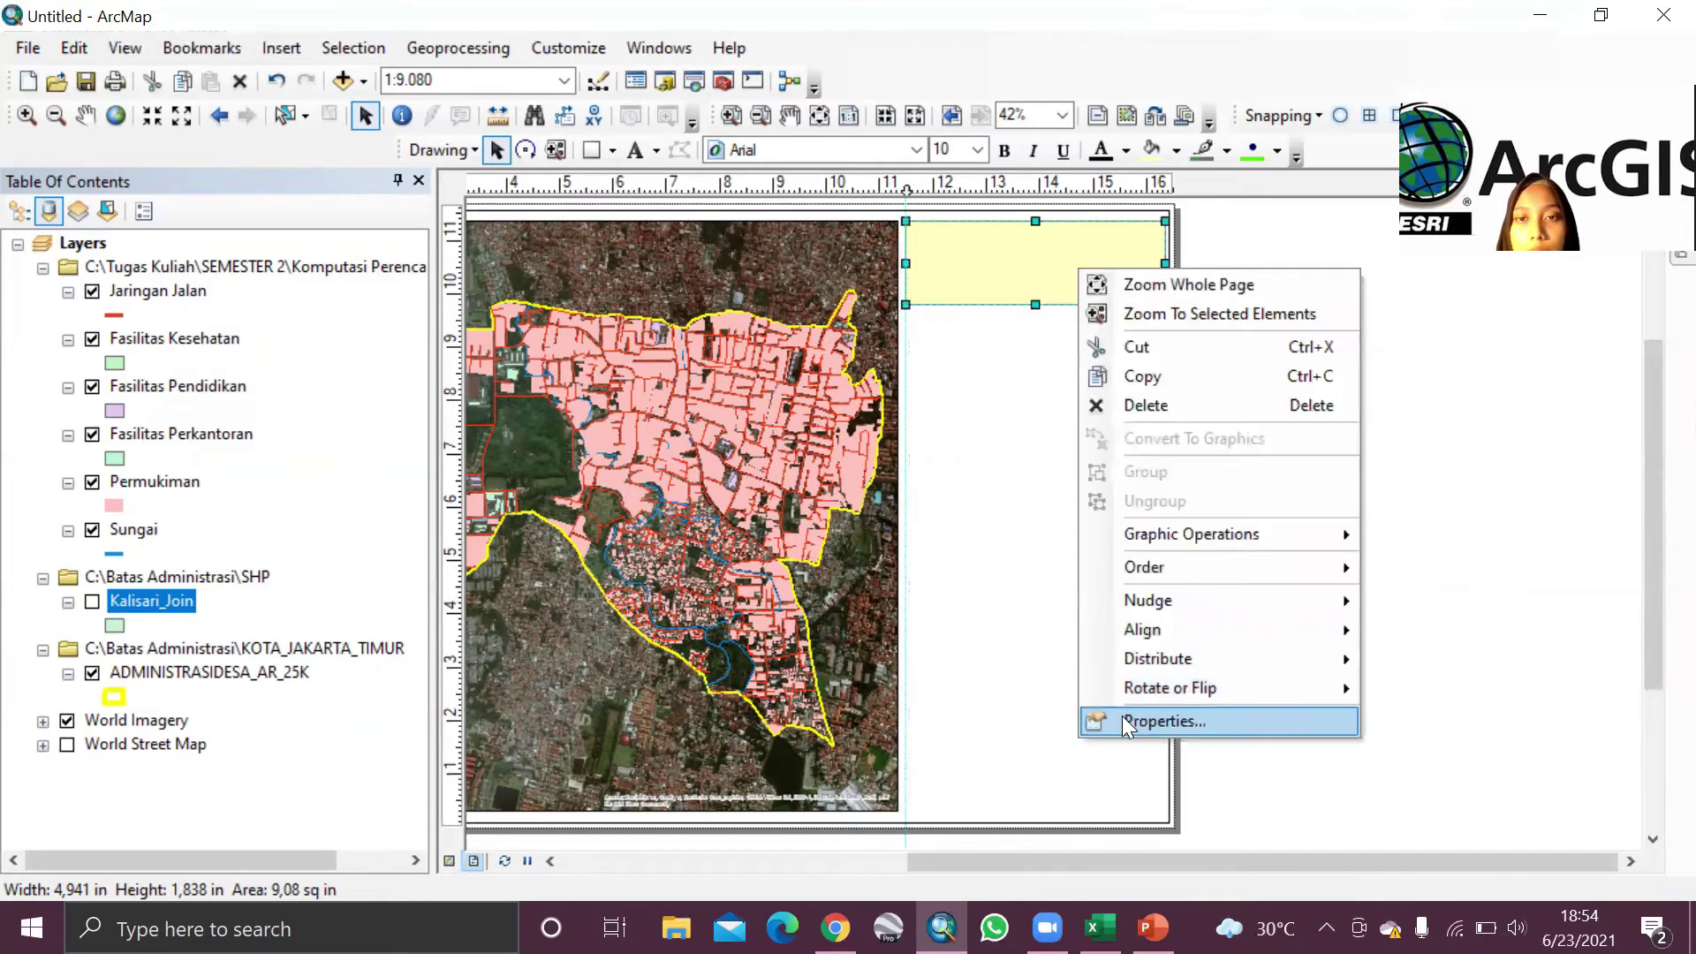
click(1122, 716)
click(773, 347)
click(767, 379)
click(774, 409)
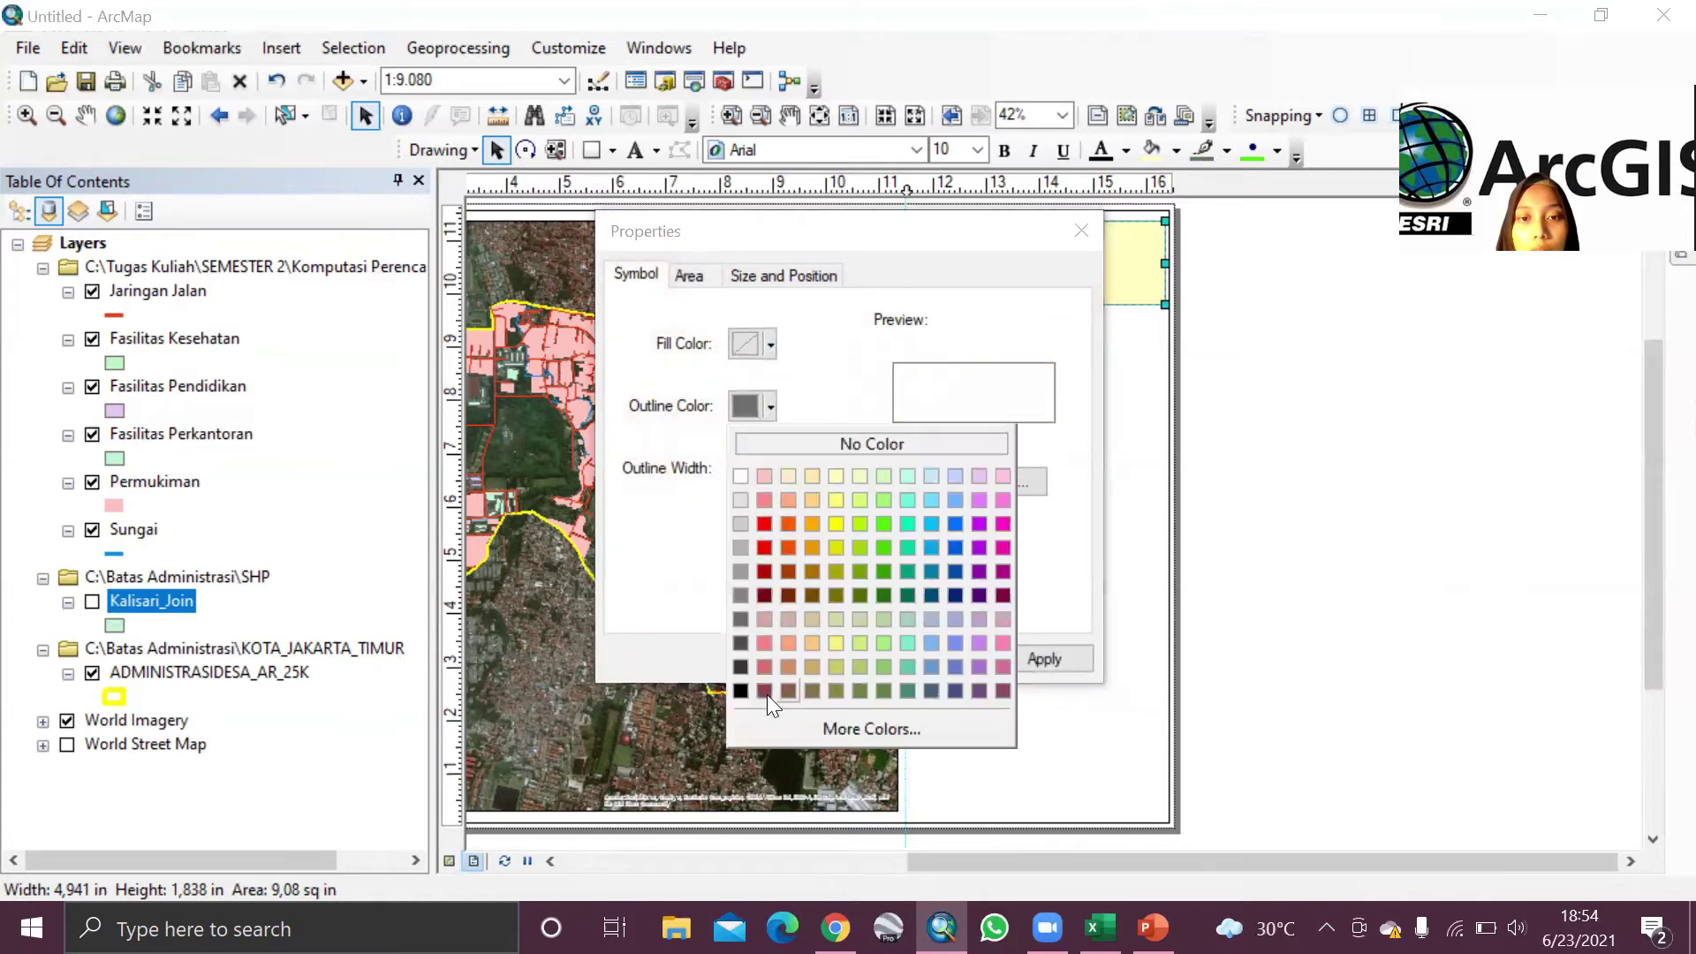
click(741, 692)
click(1032, 657)
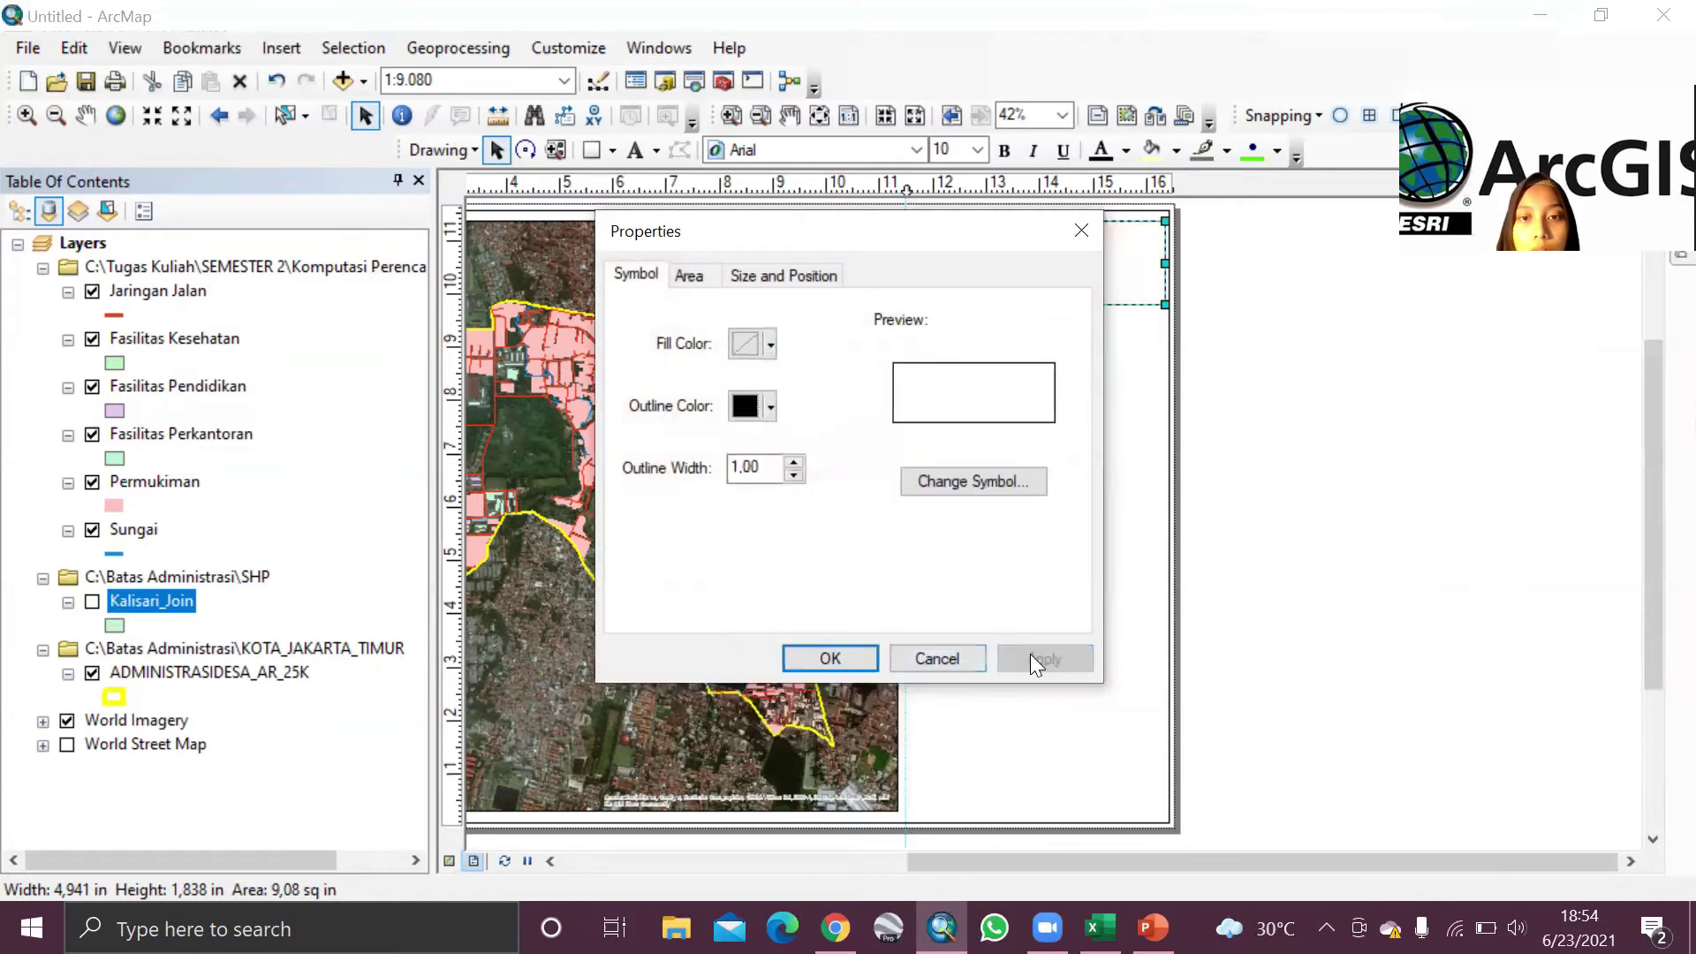
click(852, 654)
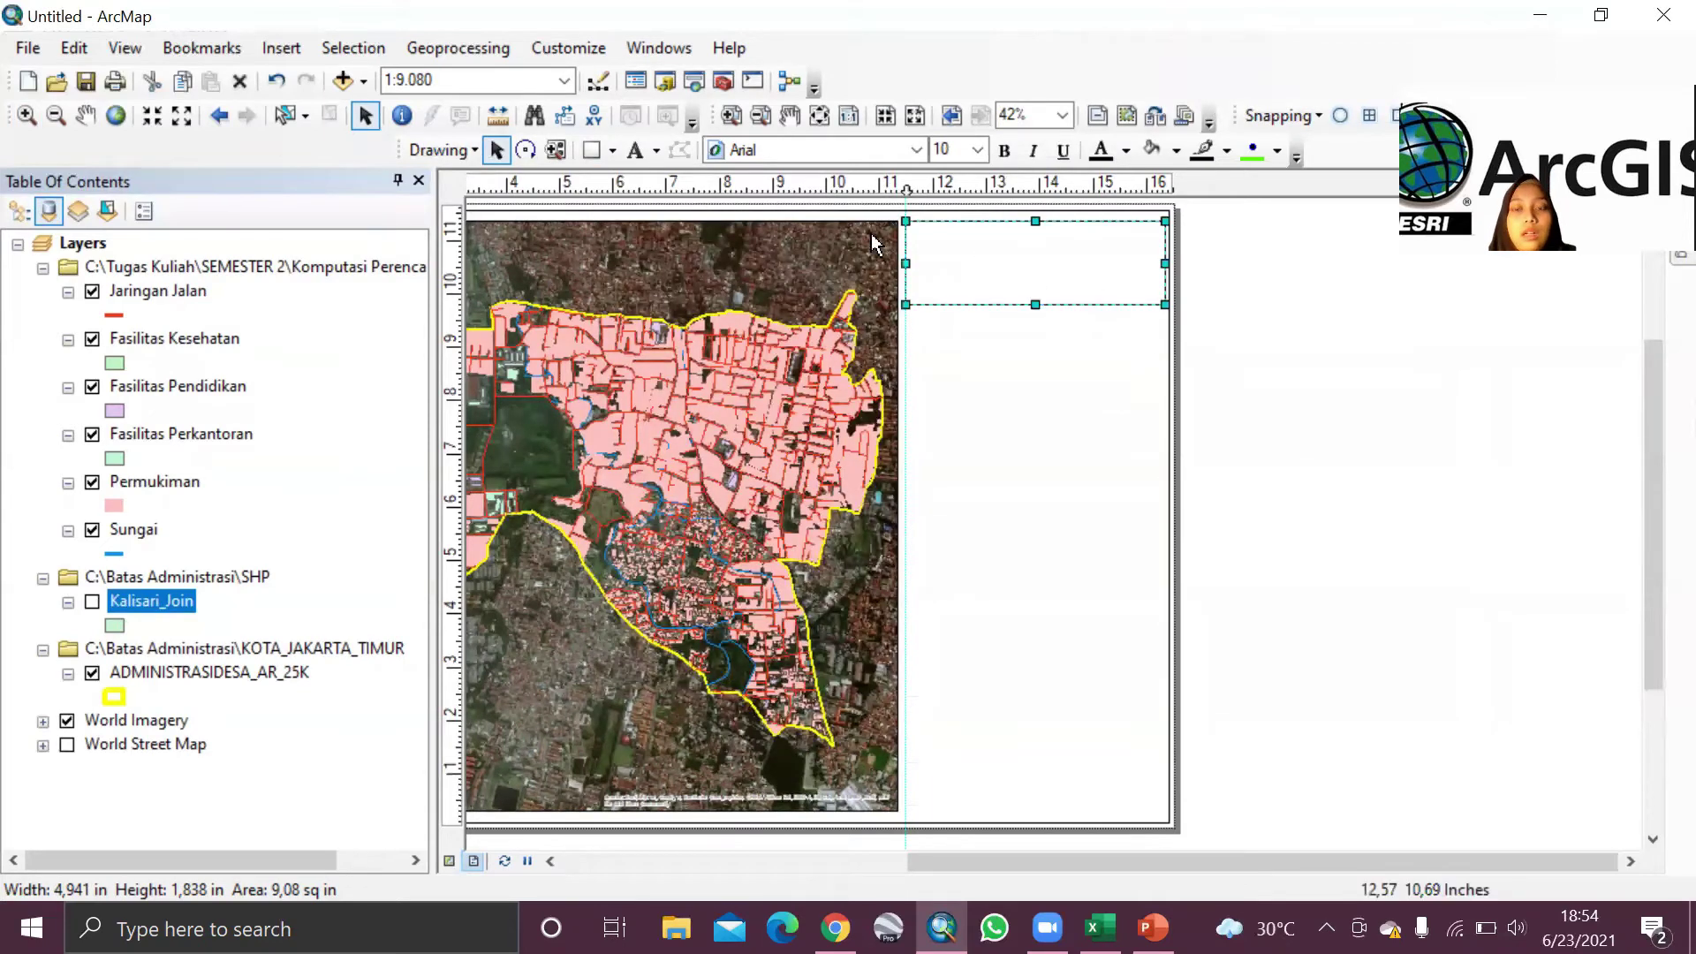
Step: Insert the Logo_unej picture, shrink it and place it at the left end of the header box
click(280, 47)
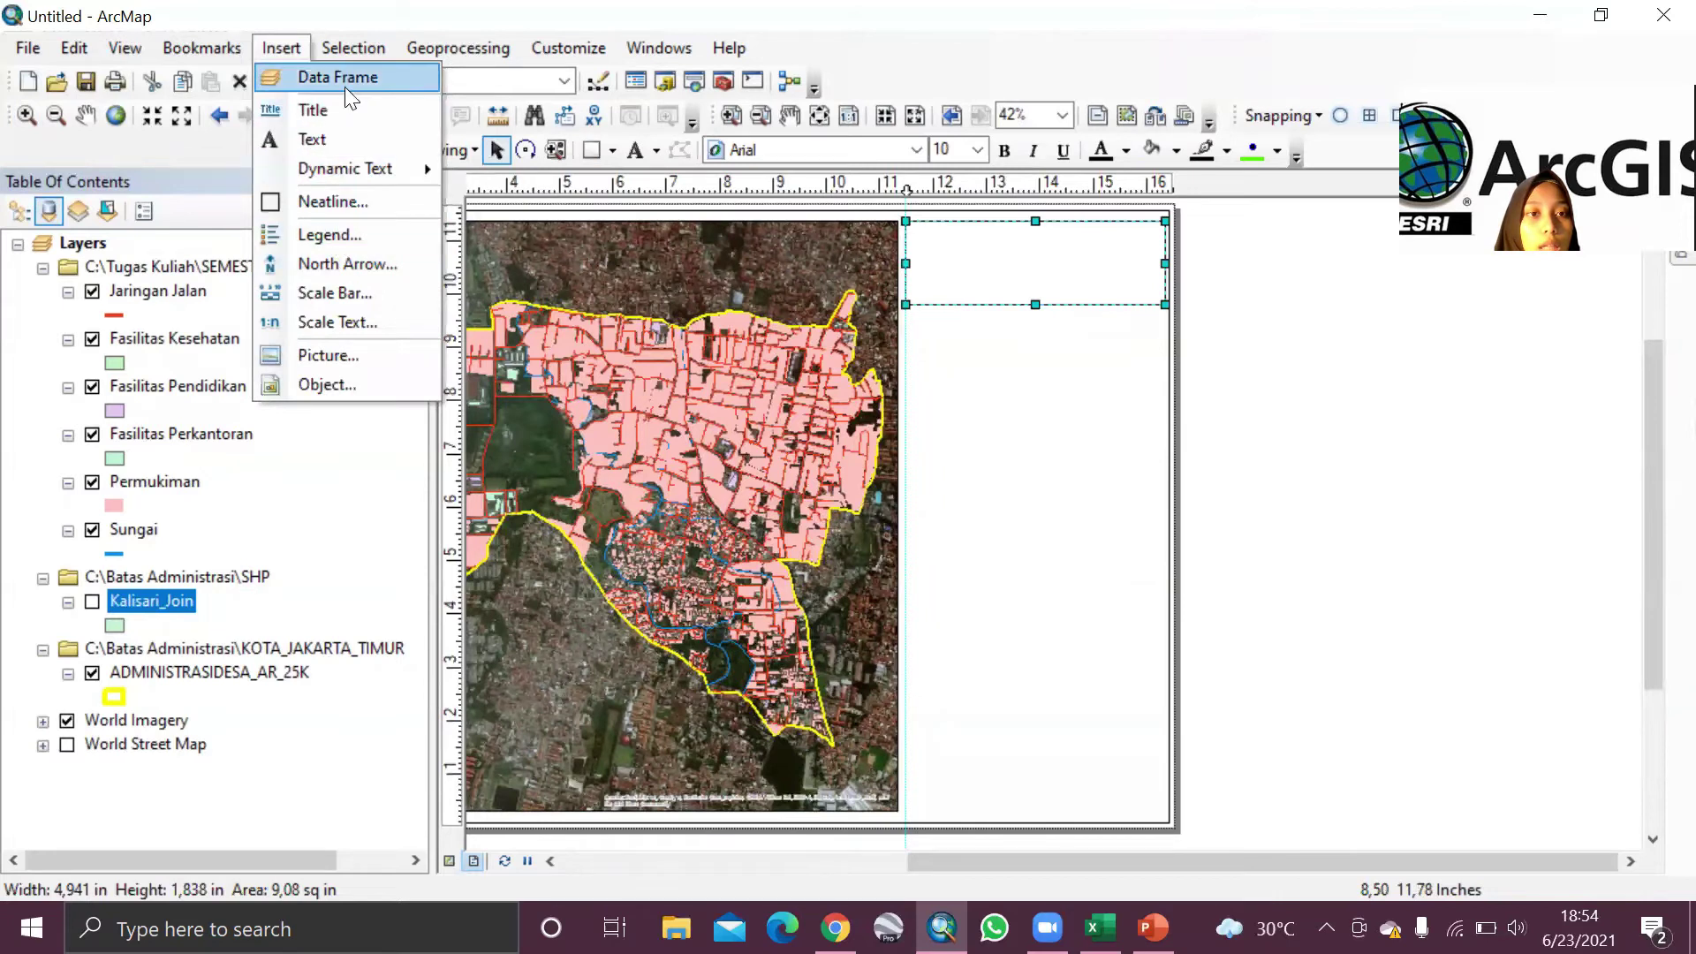
click(357, 354)
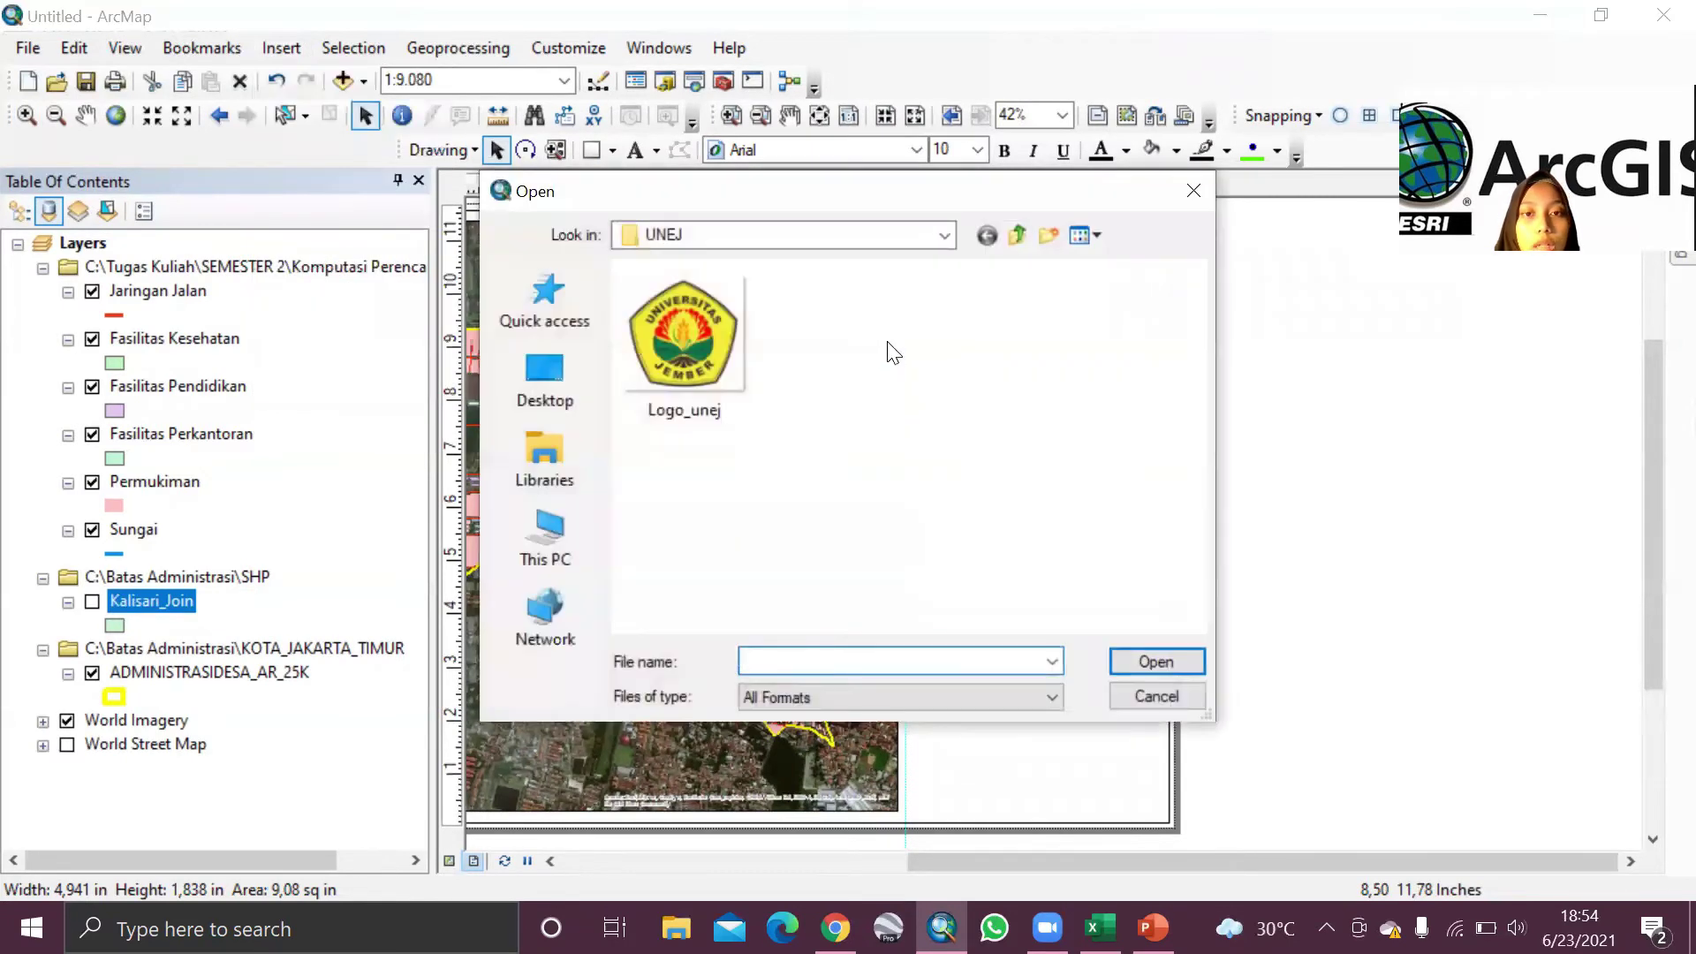
click(696, 332)
click(1139, 661)
drag(848, 505, 999, 511)
drag(1115, 655, 929, 256)
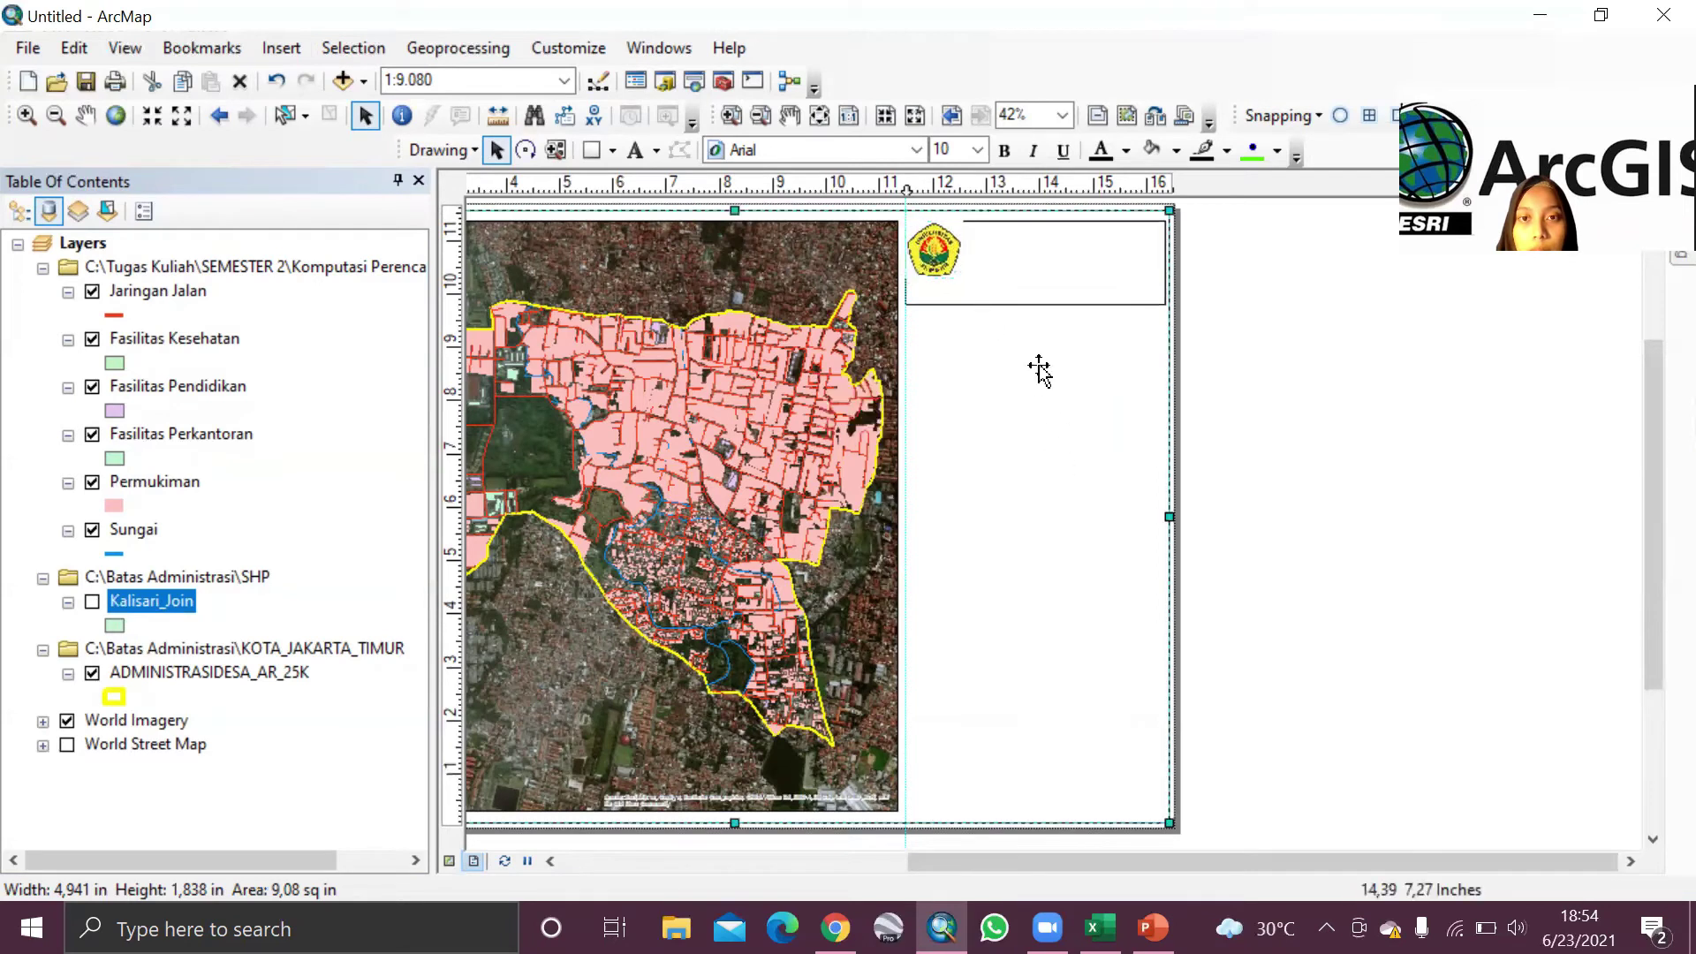
double_click(934, 252)
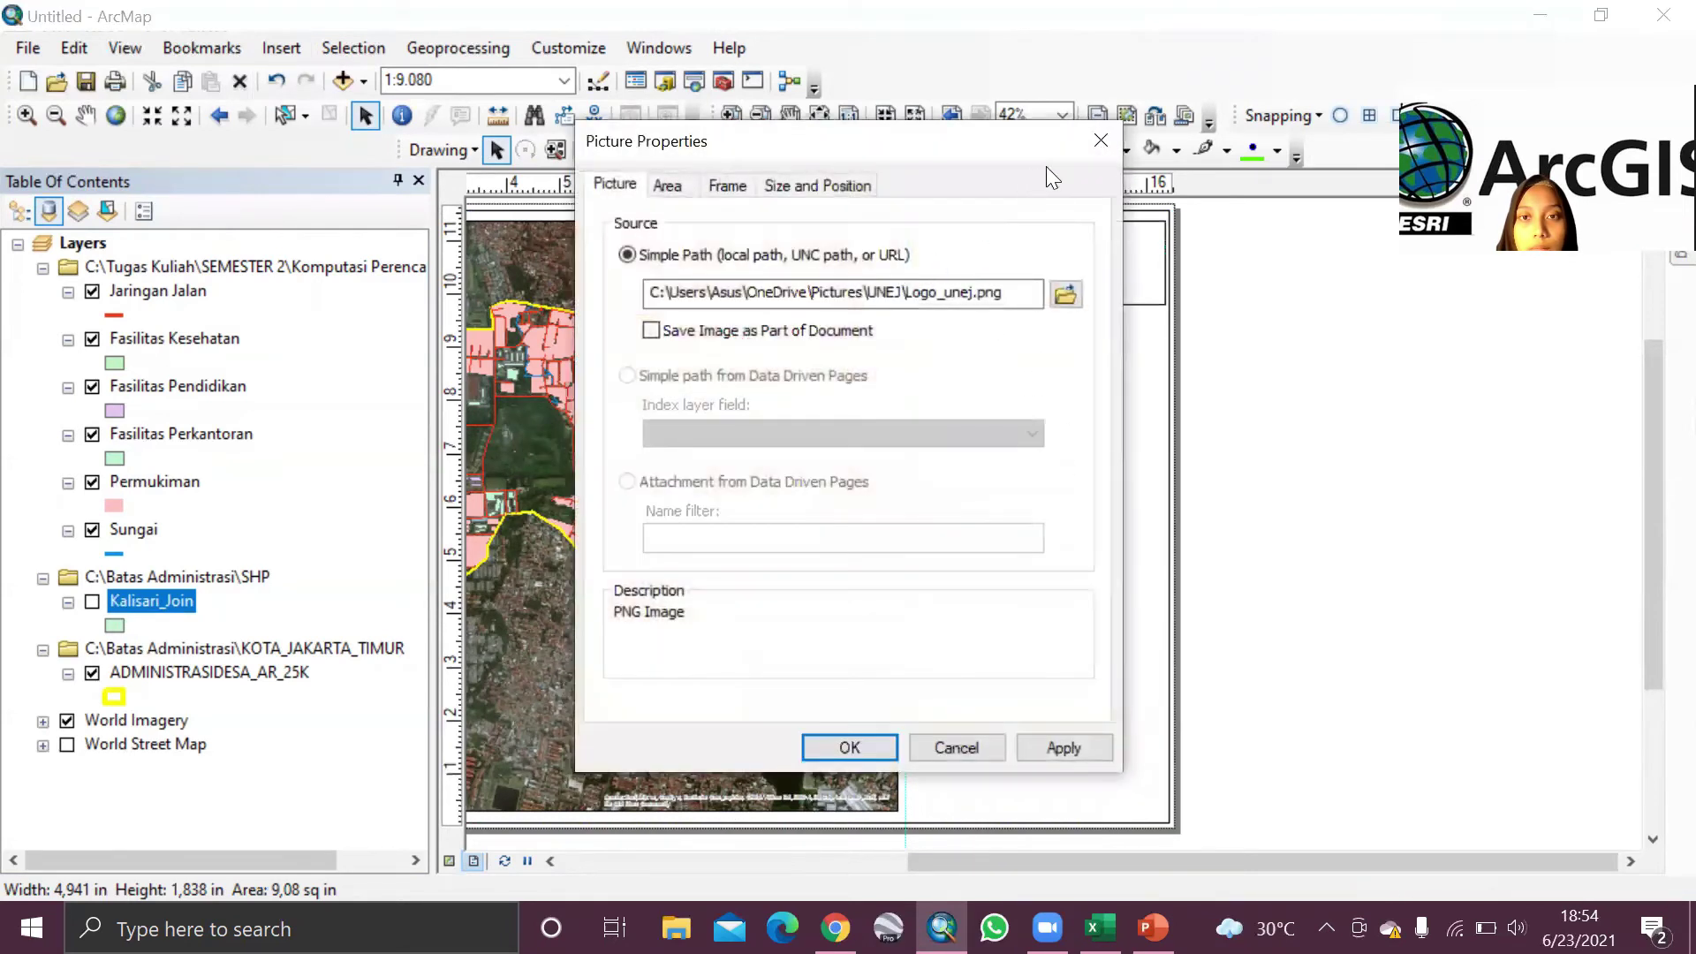
key(Escape)
click(977, 342)
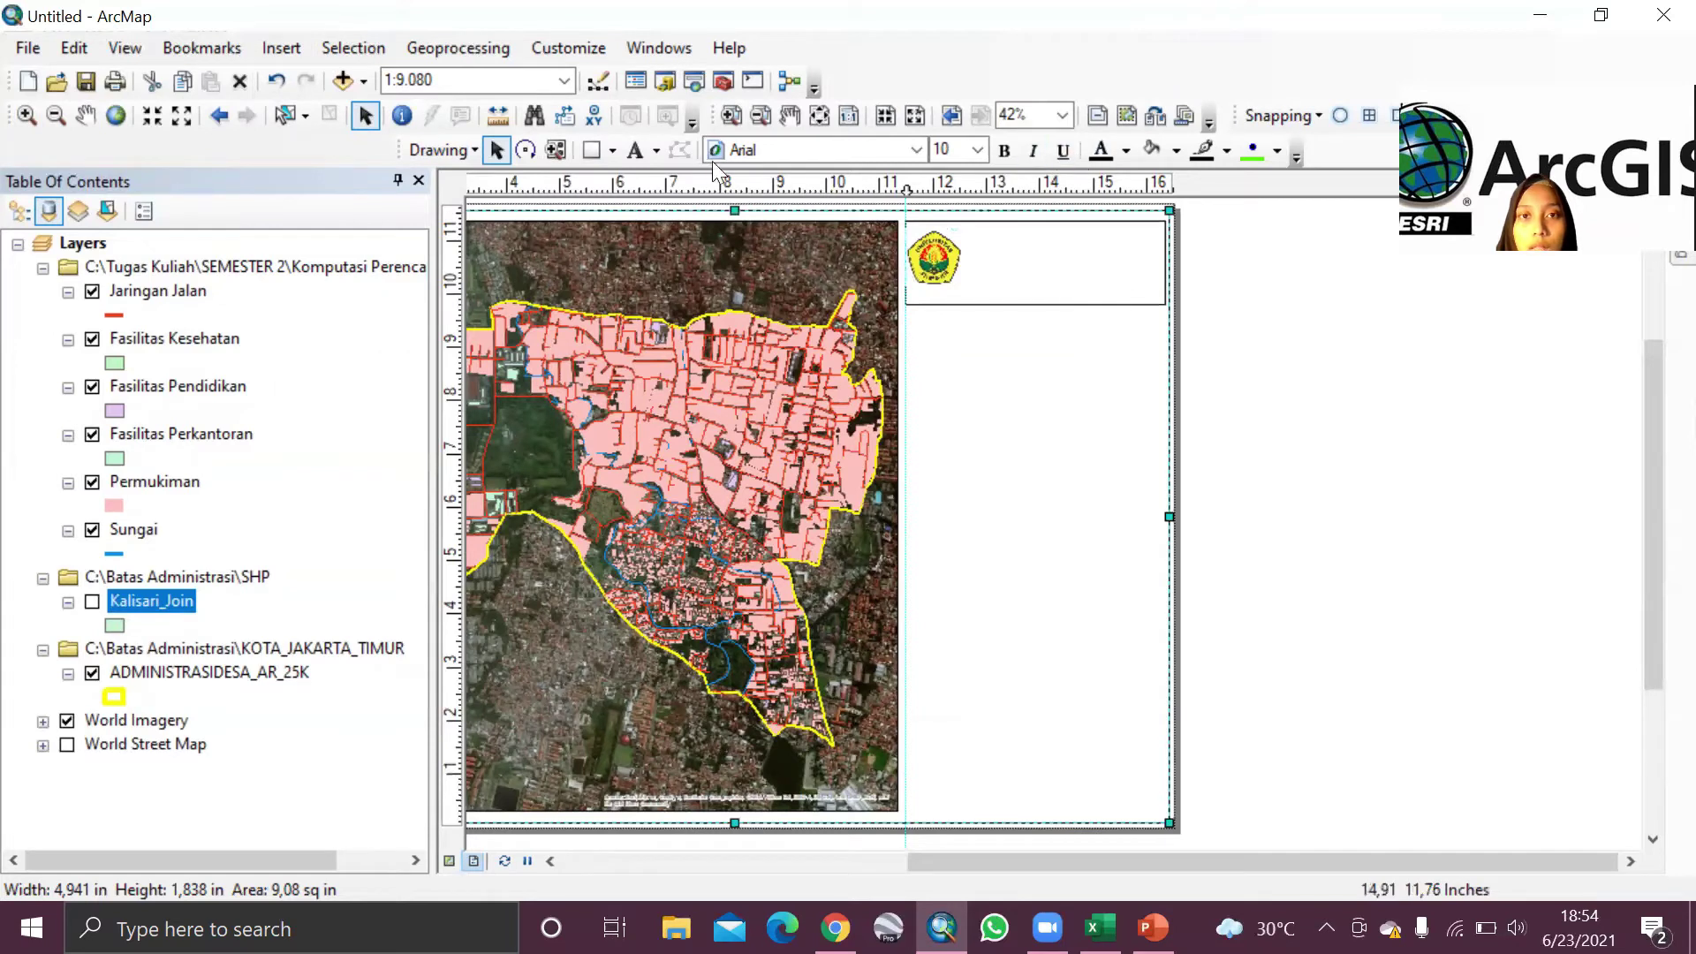
Step: Add centred text reading PERENCANAAN WILAYAH DAN KOTA, FAKULTAS TEKNIK, UNIVERSITAS JEMBER on three lines and place it beside the logo
click(633, 156)
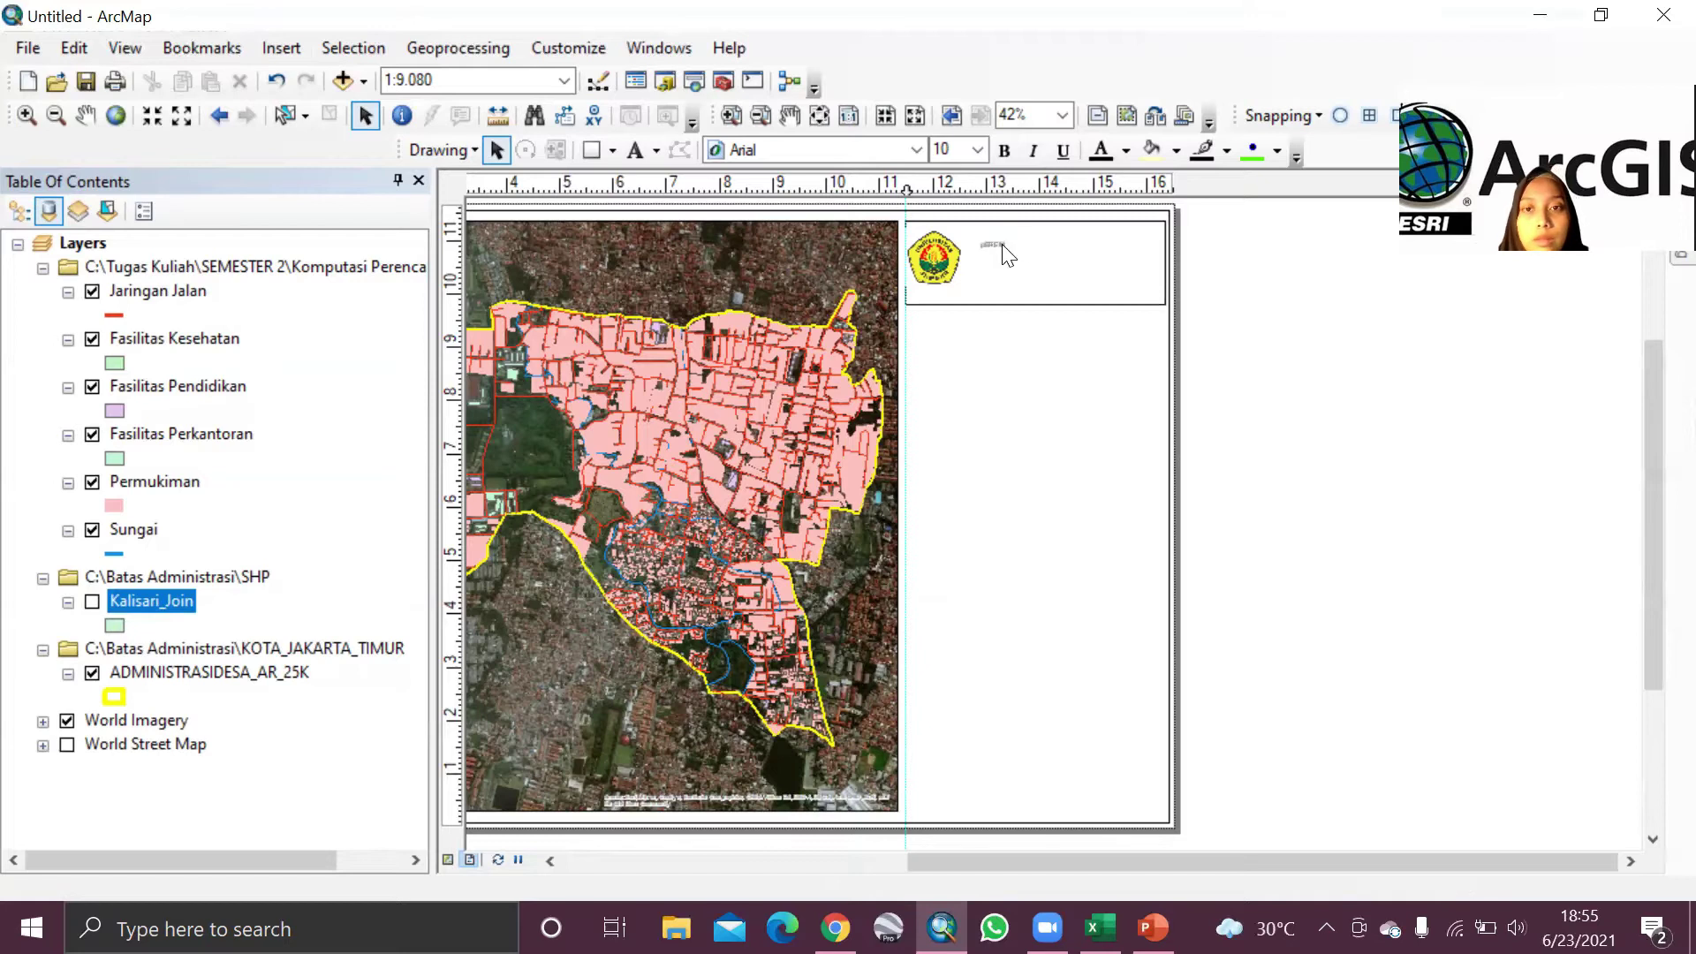
right_click(1002, 243)
click(1087, 699)
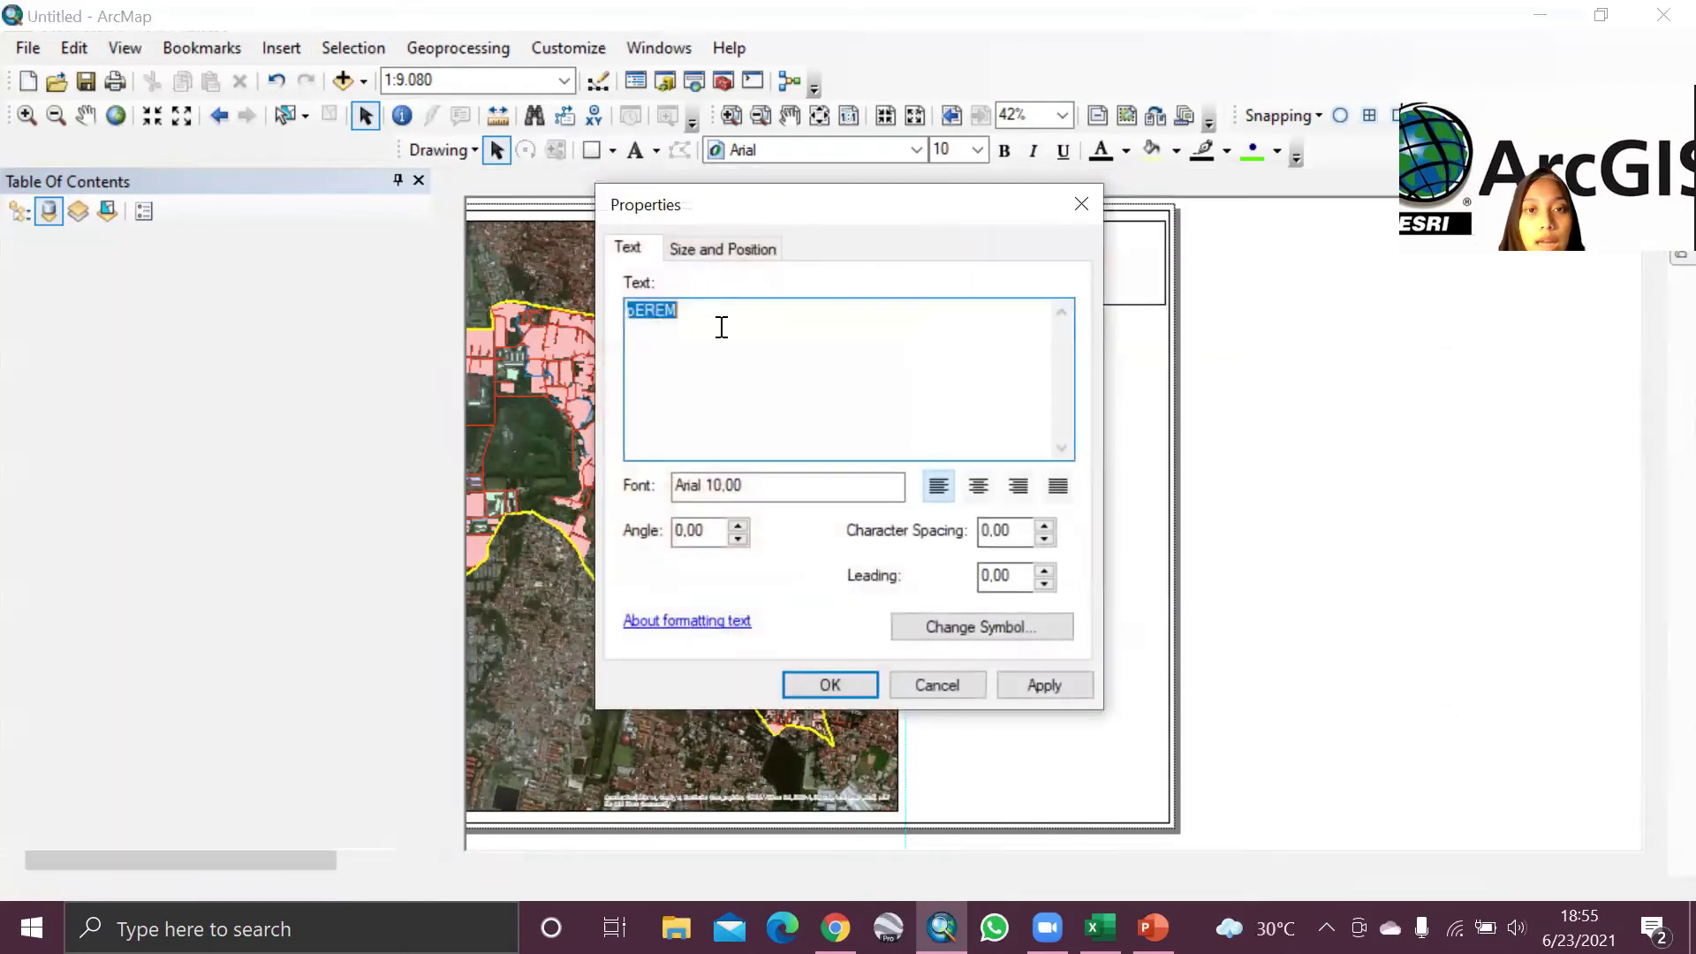
key(BackSpace)
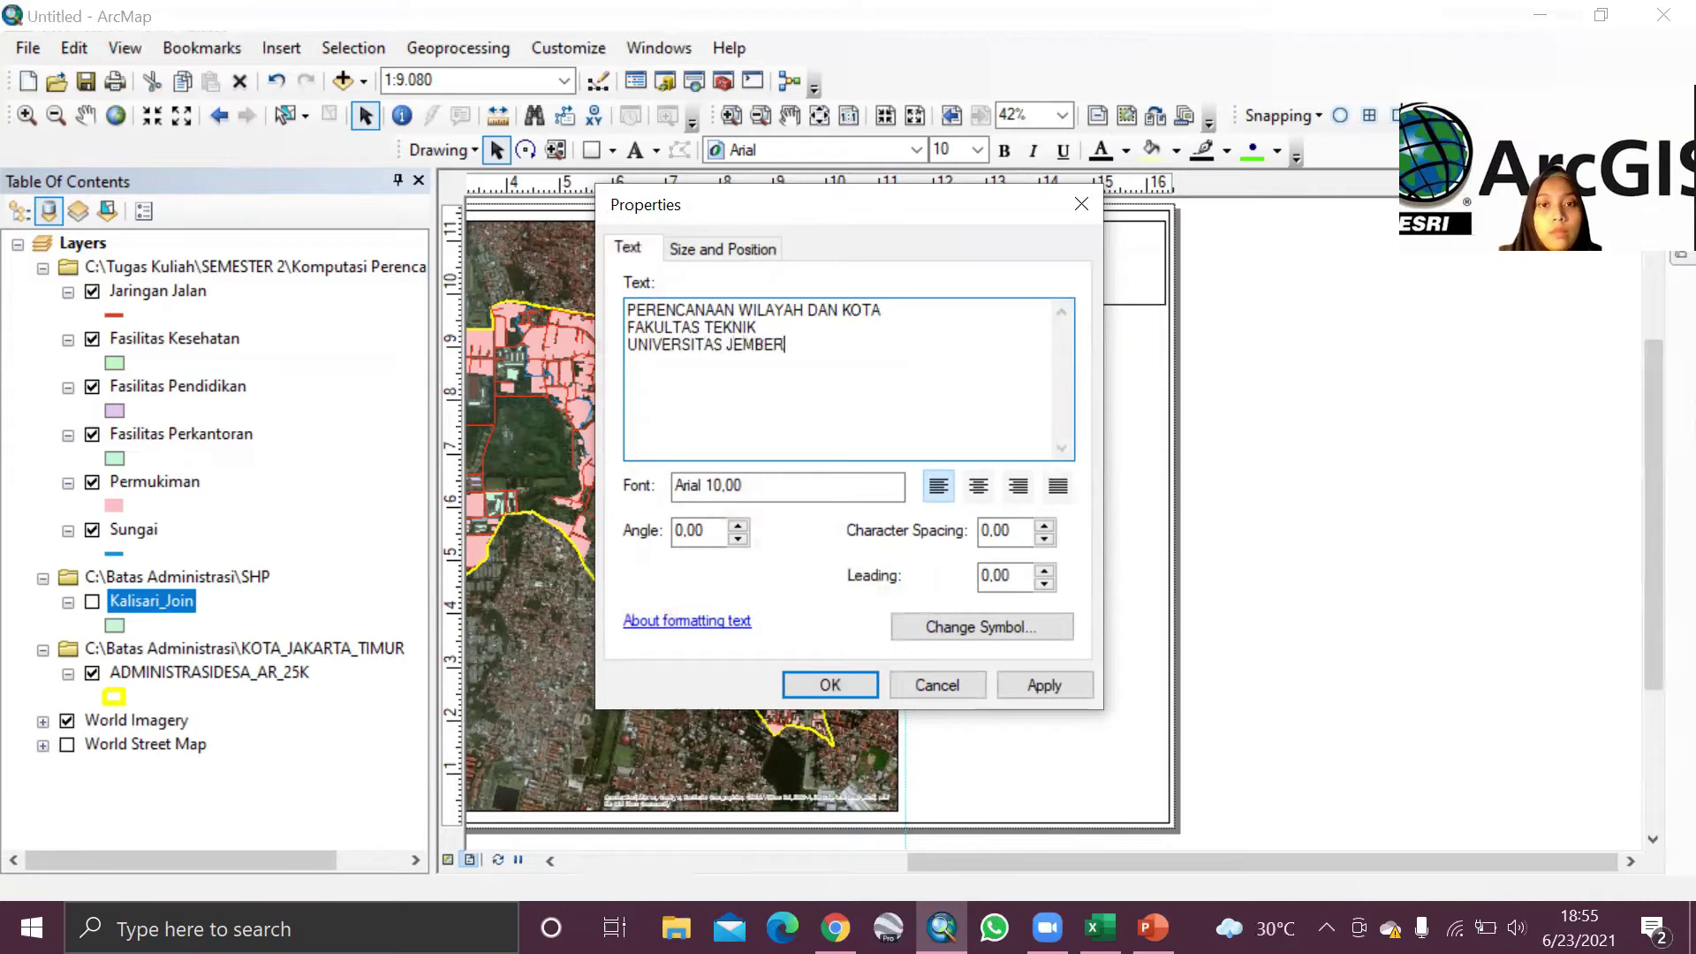
click(986, 491)
click(1012, 686)
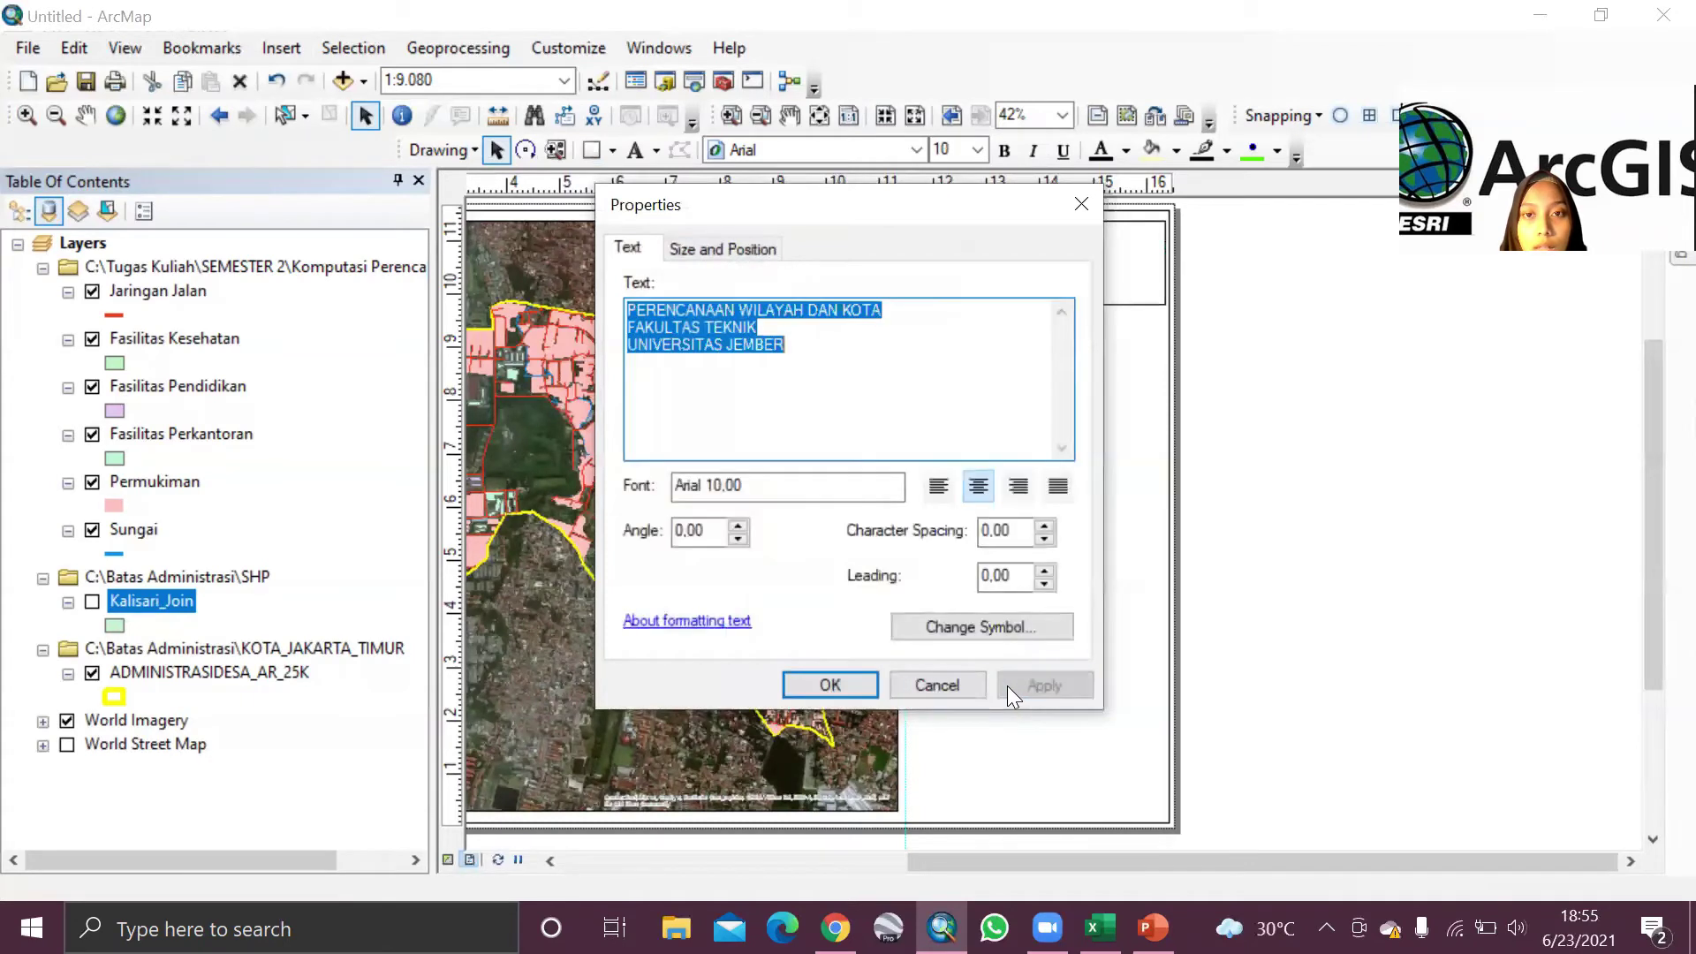
click(830, 686)
drag(991, 239, 1053, 265)
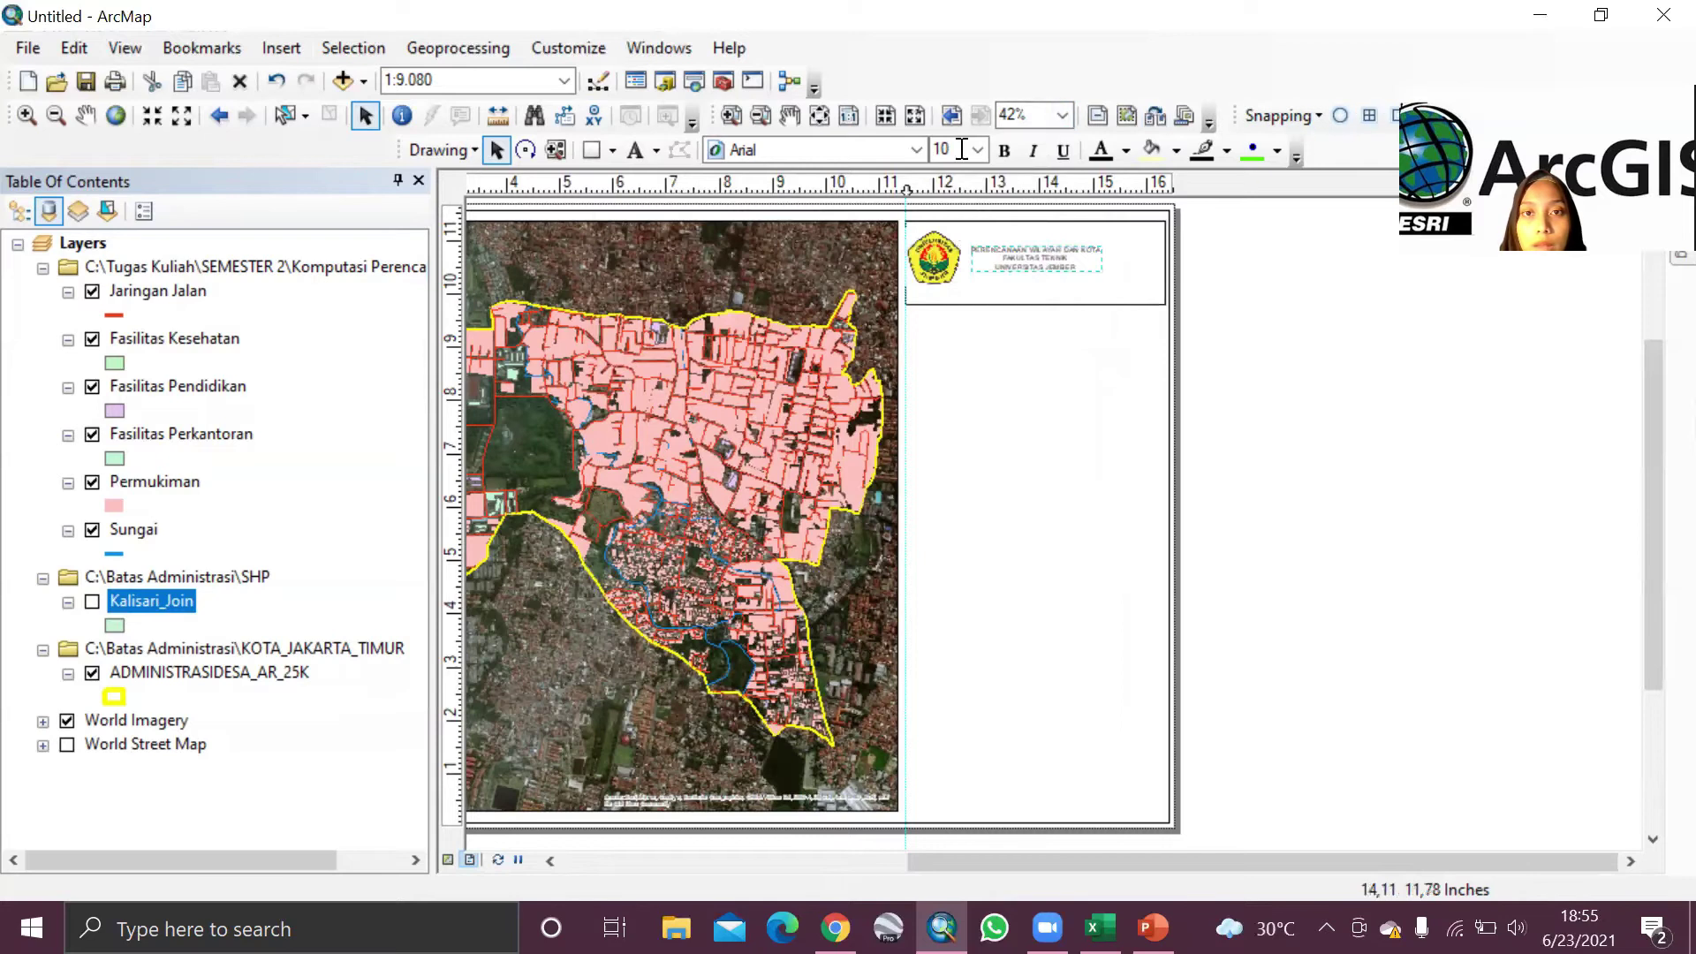
Step: Format the header text as Calibri, size 11, bold
click(920, 153)
scroll(808, 336, down, 8)
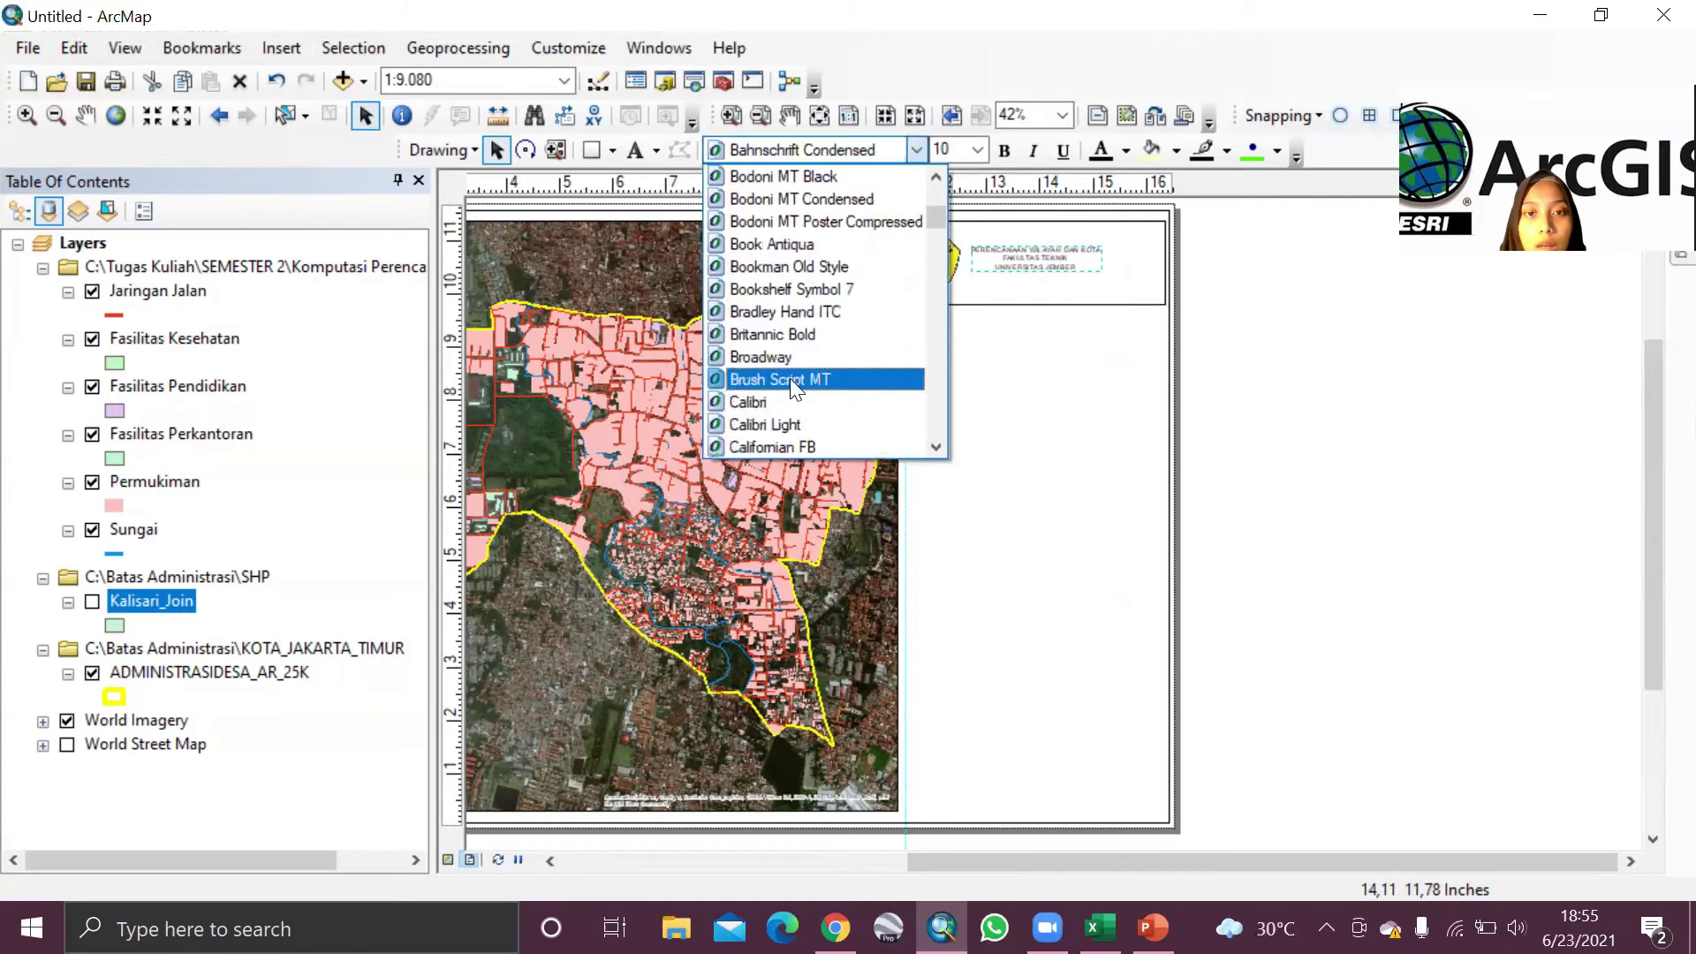
click(795, 401)
click(972, 149)
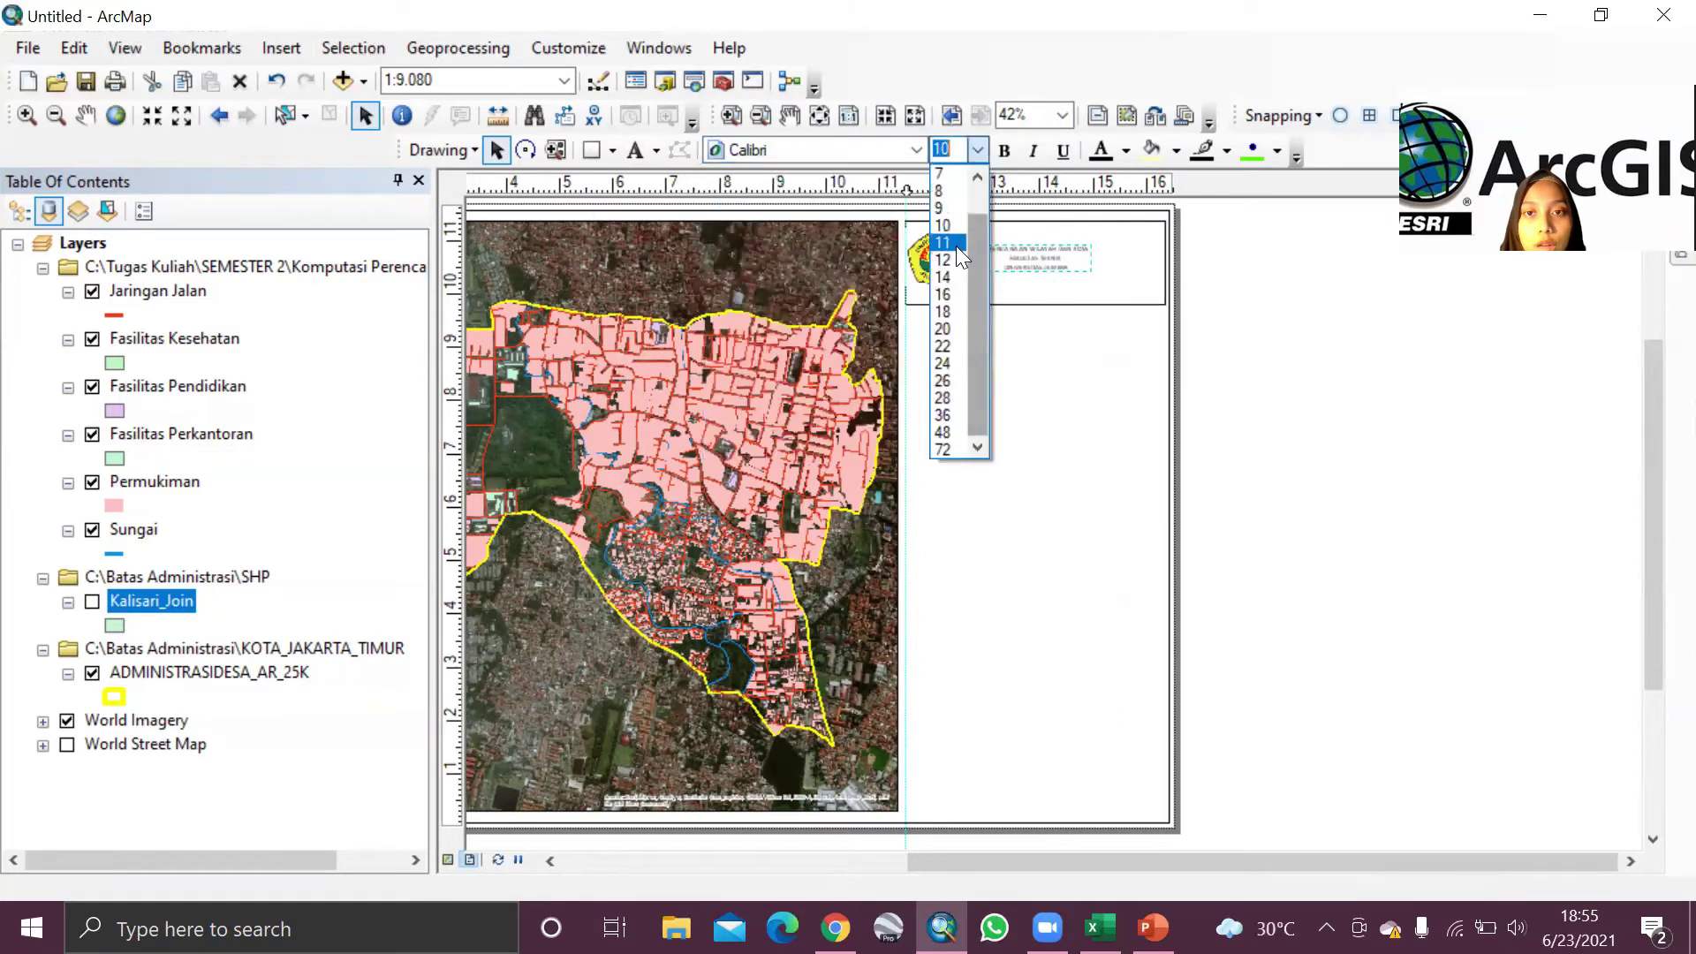
click(956, 256)
click(1005, 150)
Step: Reduce and reposition the logo, shorten the header box around its contents, and align the text inside it
drag(1034, 263, 960, 262)
click(933, 258)
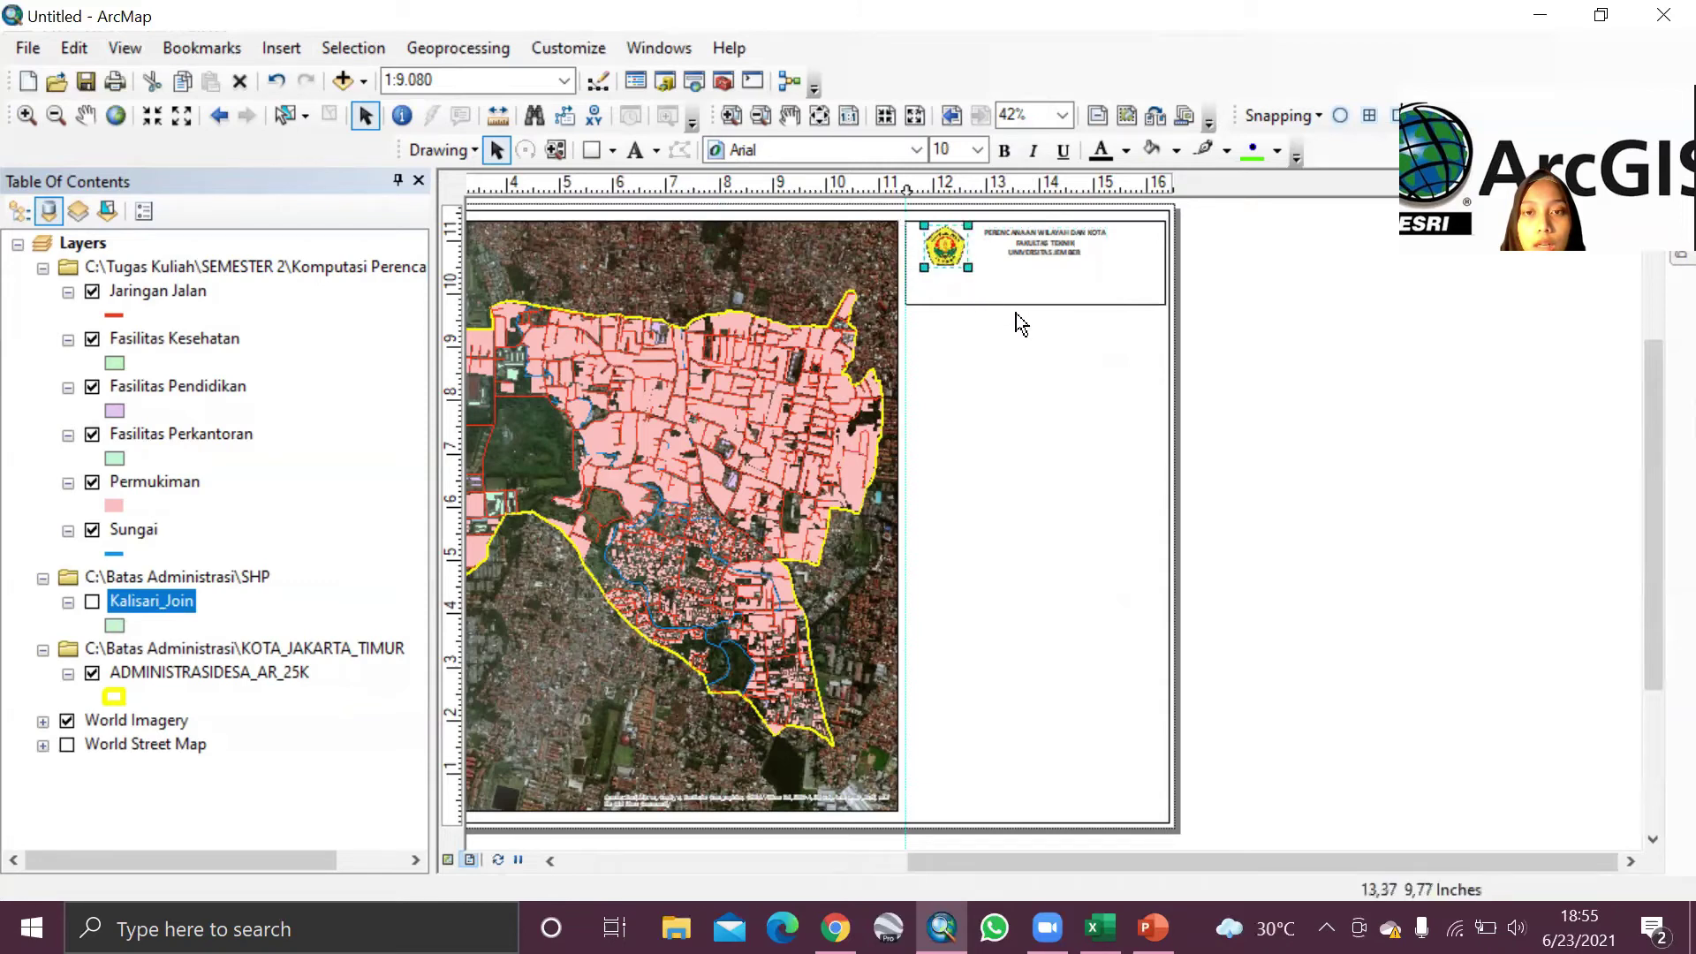
drag(1045, 303, 1037, 272)
click(1048, 247)
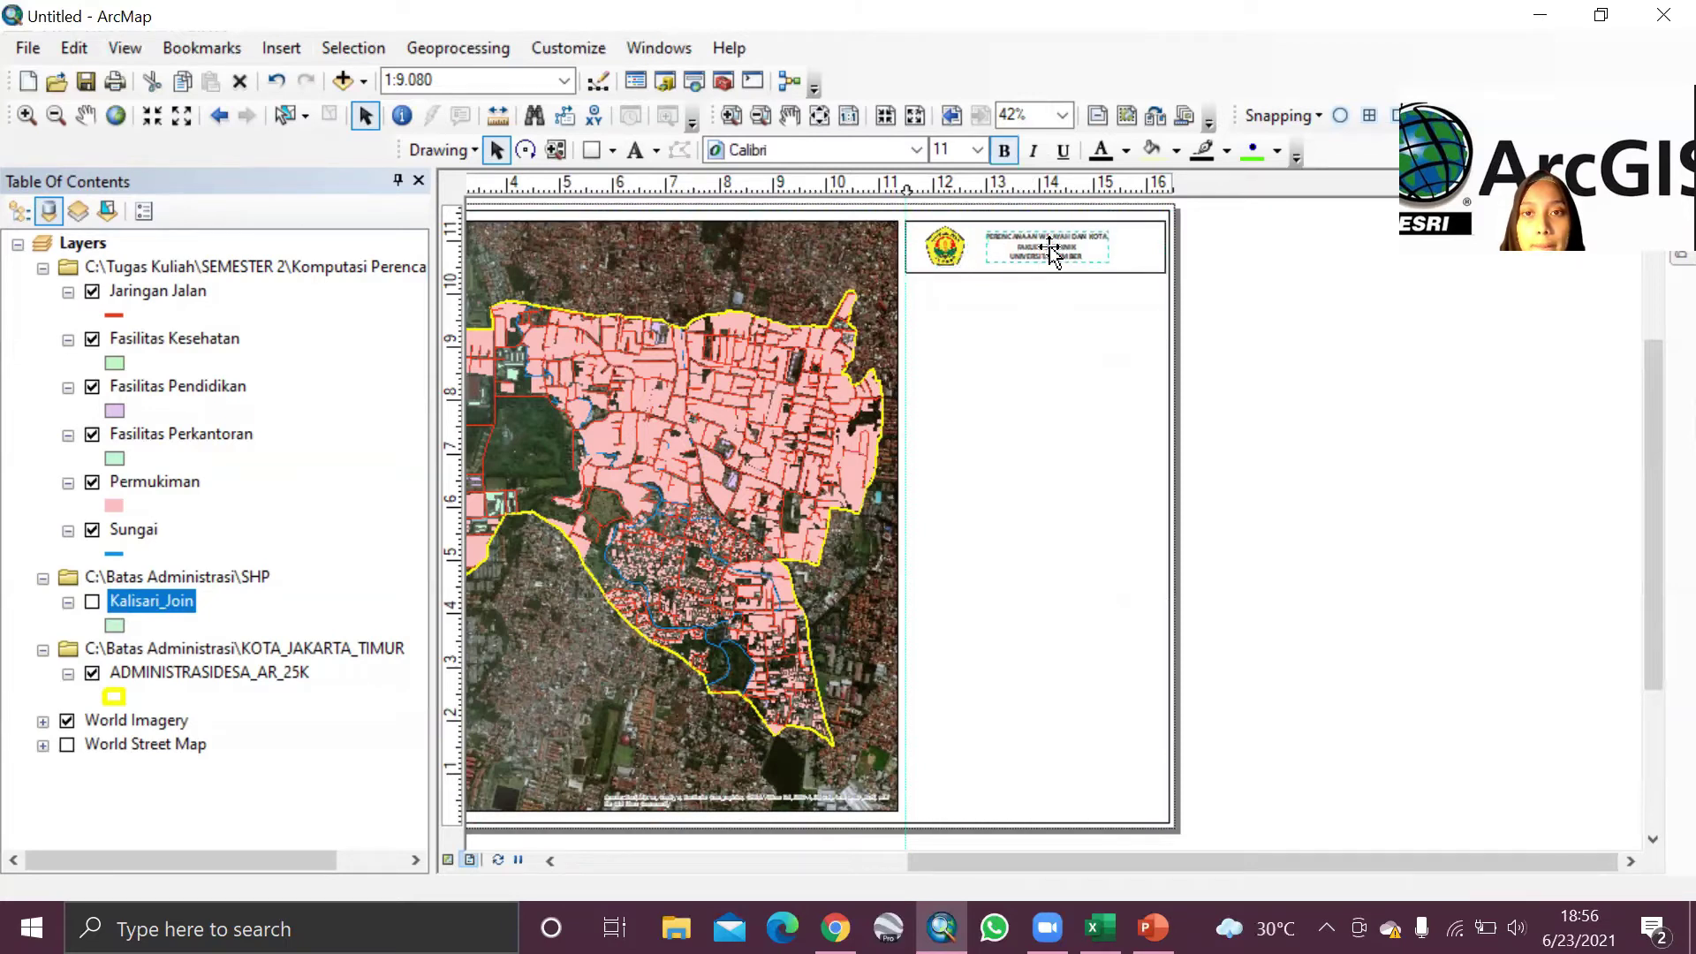
click(1047, 252)
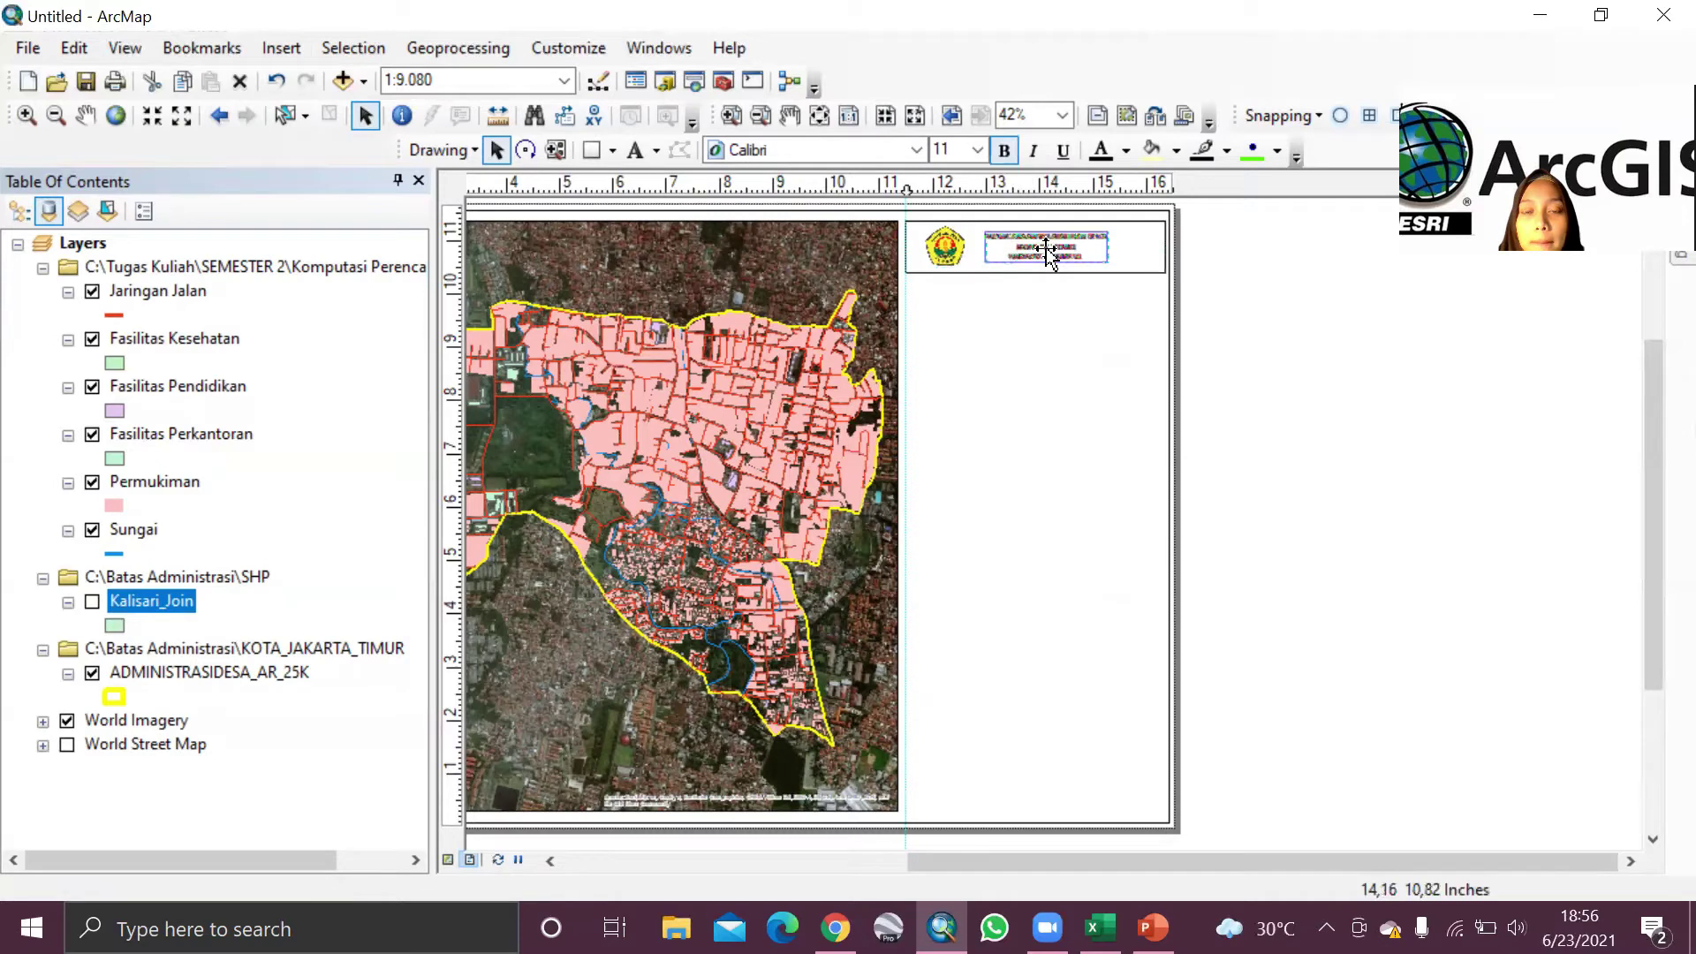
click(1049, 336)
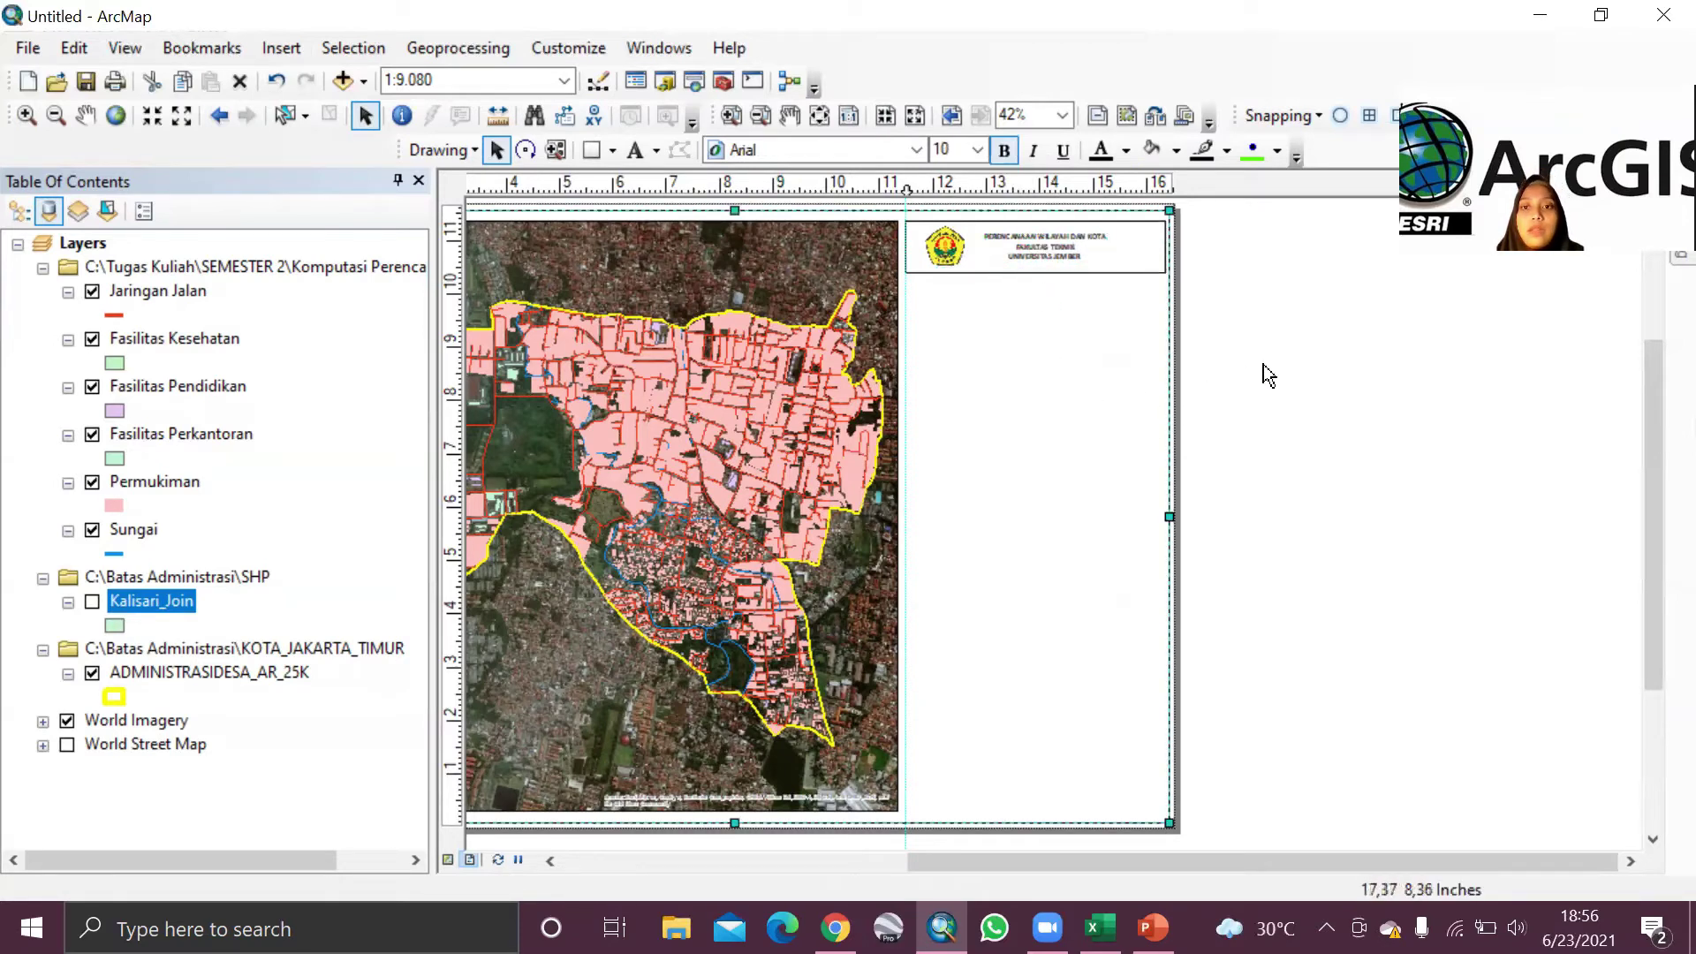
Step: Add a vertical guide near 16 inches and draw a rectangle about 4.7 by 1.19 inches between the guides, just below the header box
click(591, 150)
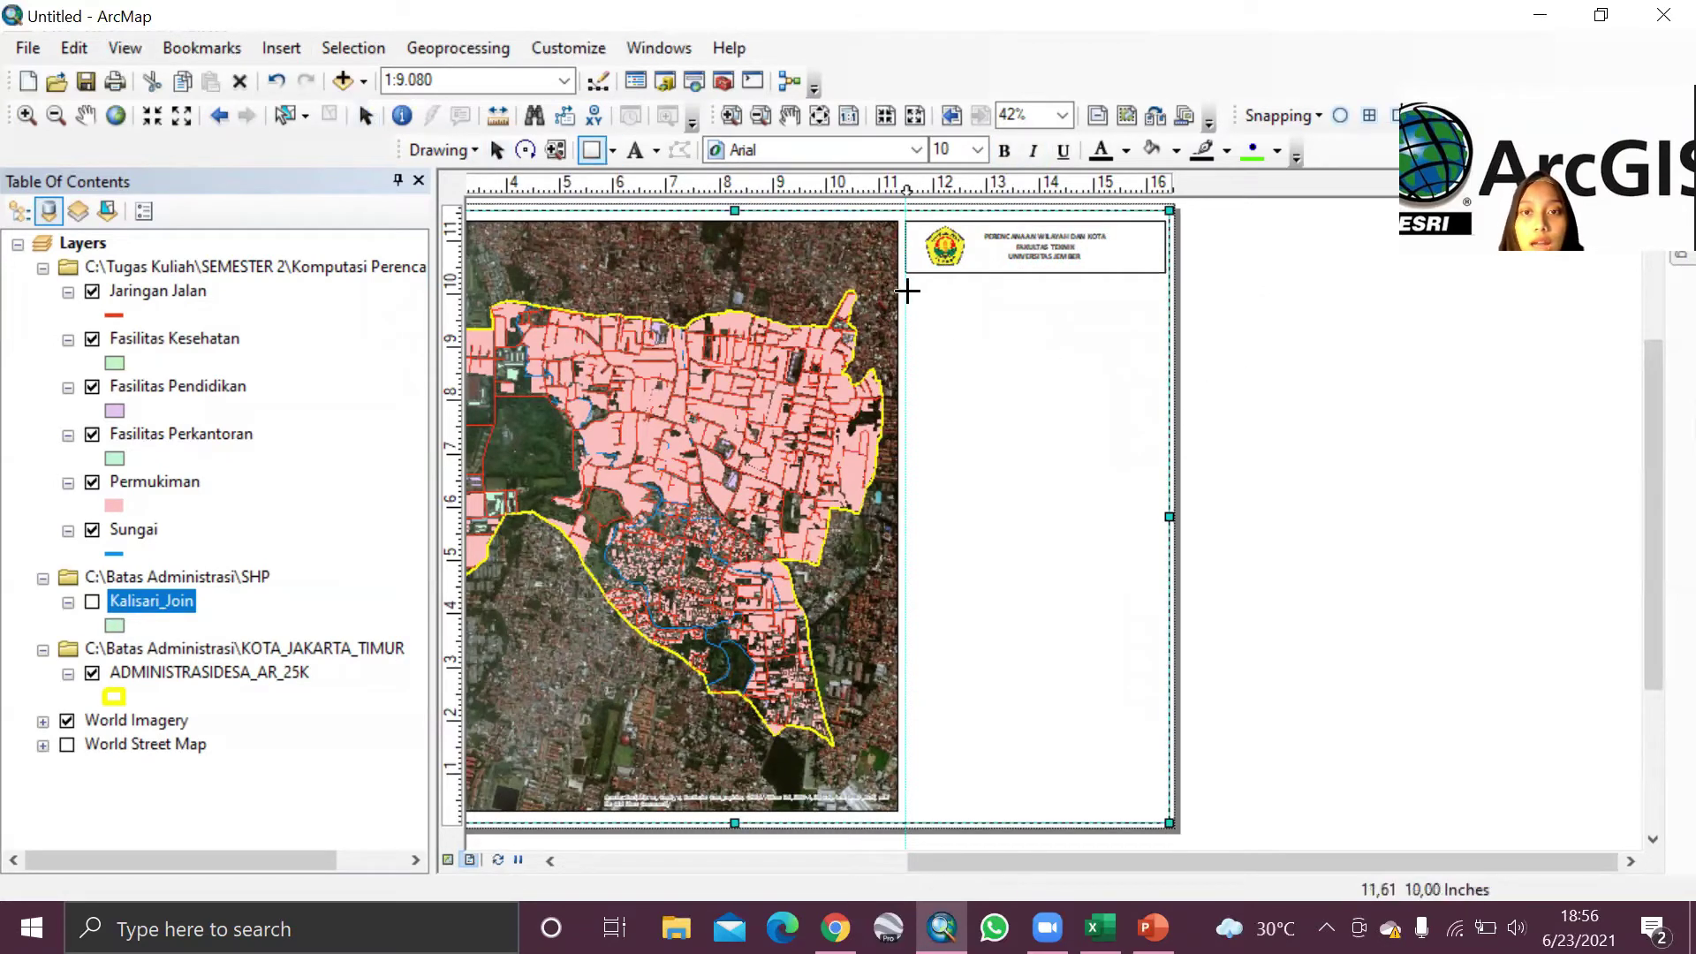
click(1155, 183)
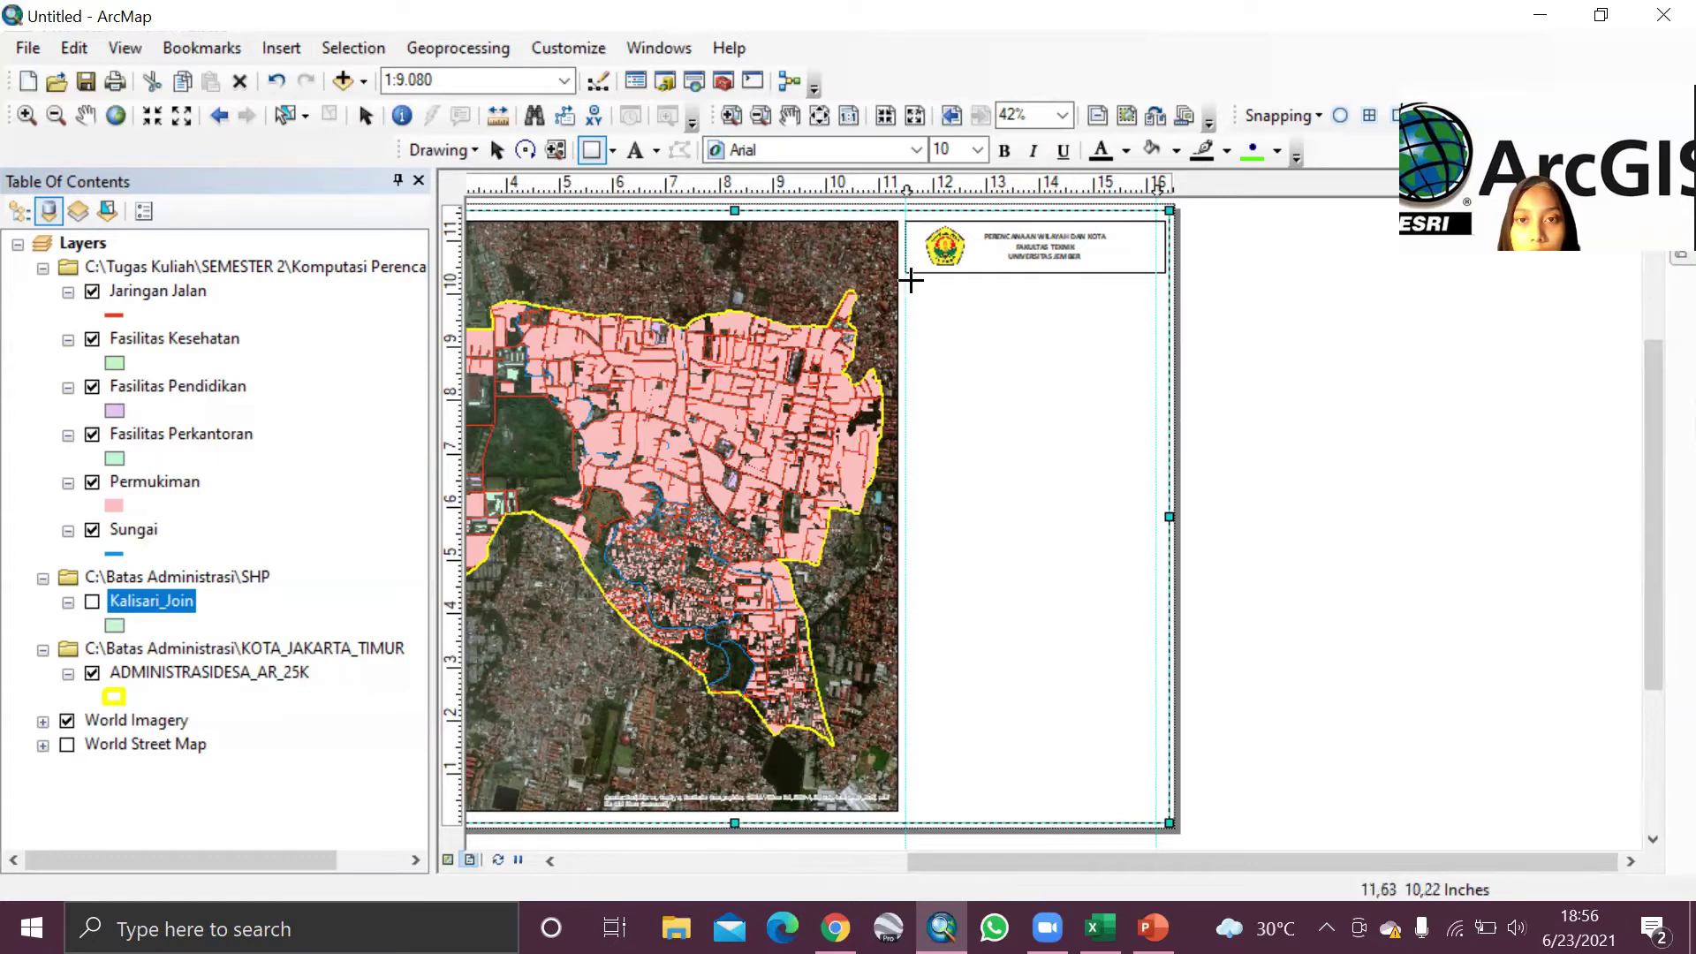
drag(904, 278, 1157, 344)
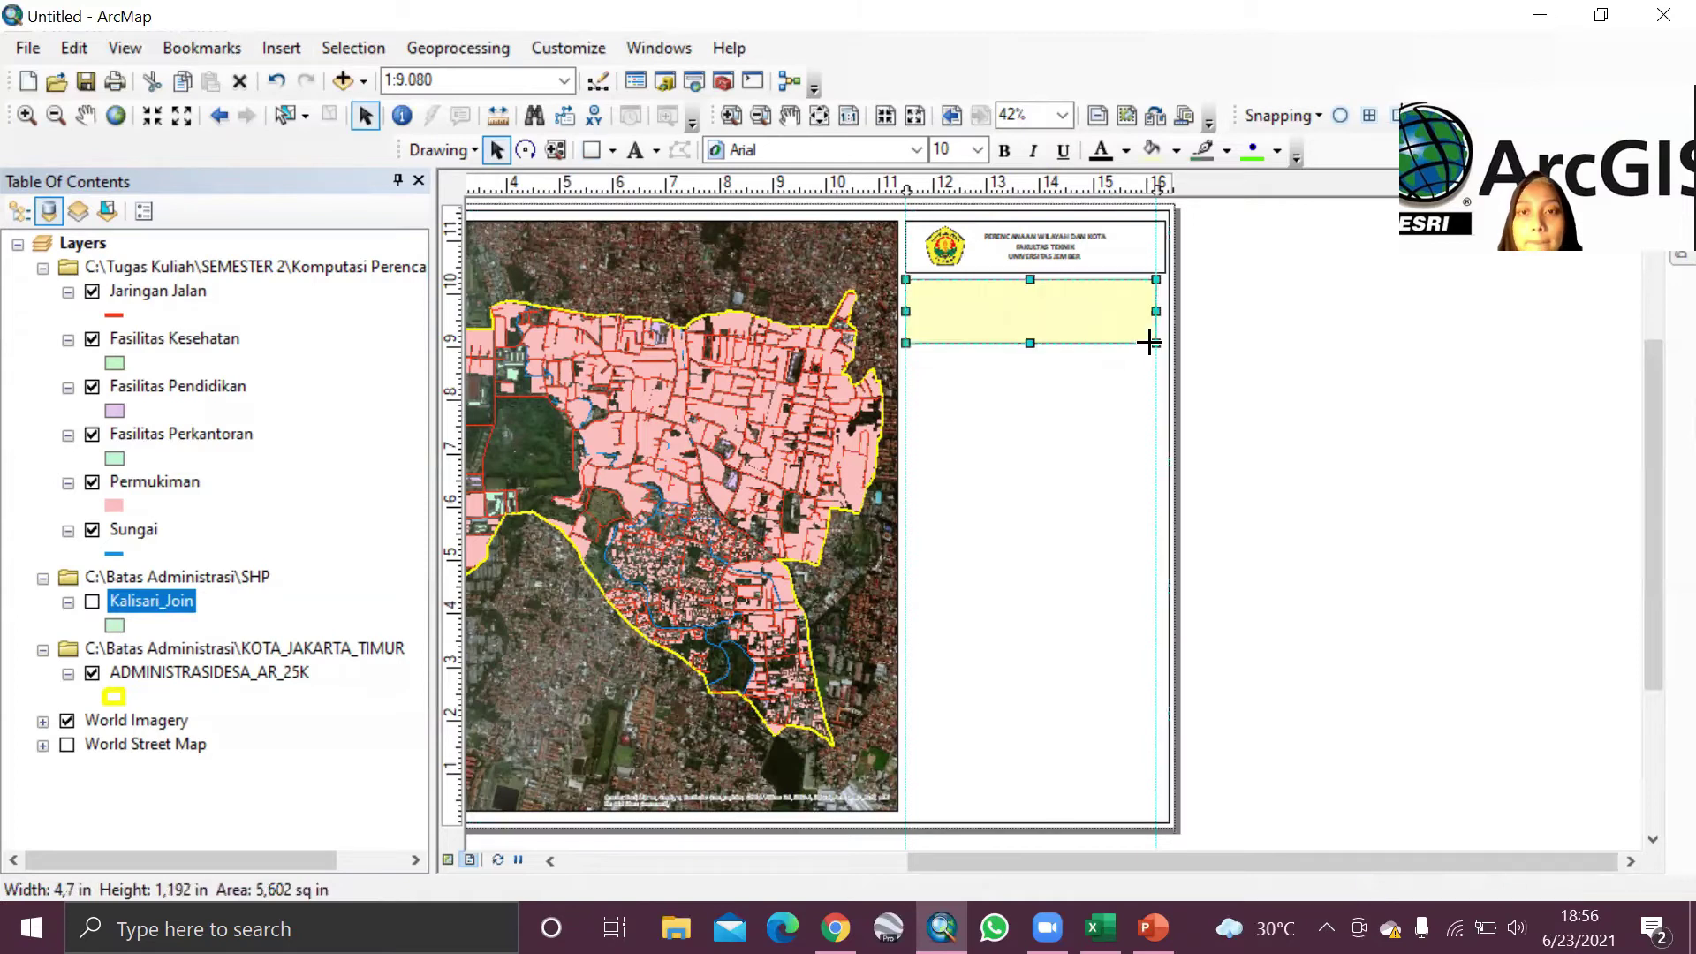
Step: Narrow the header box to the outer vertical guide, and give the rectangle below it no fill and a black outline
click(1148, 243)
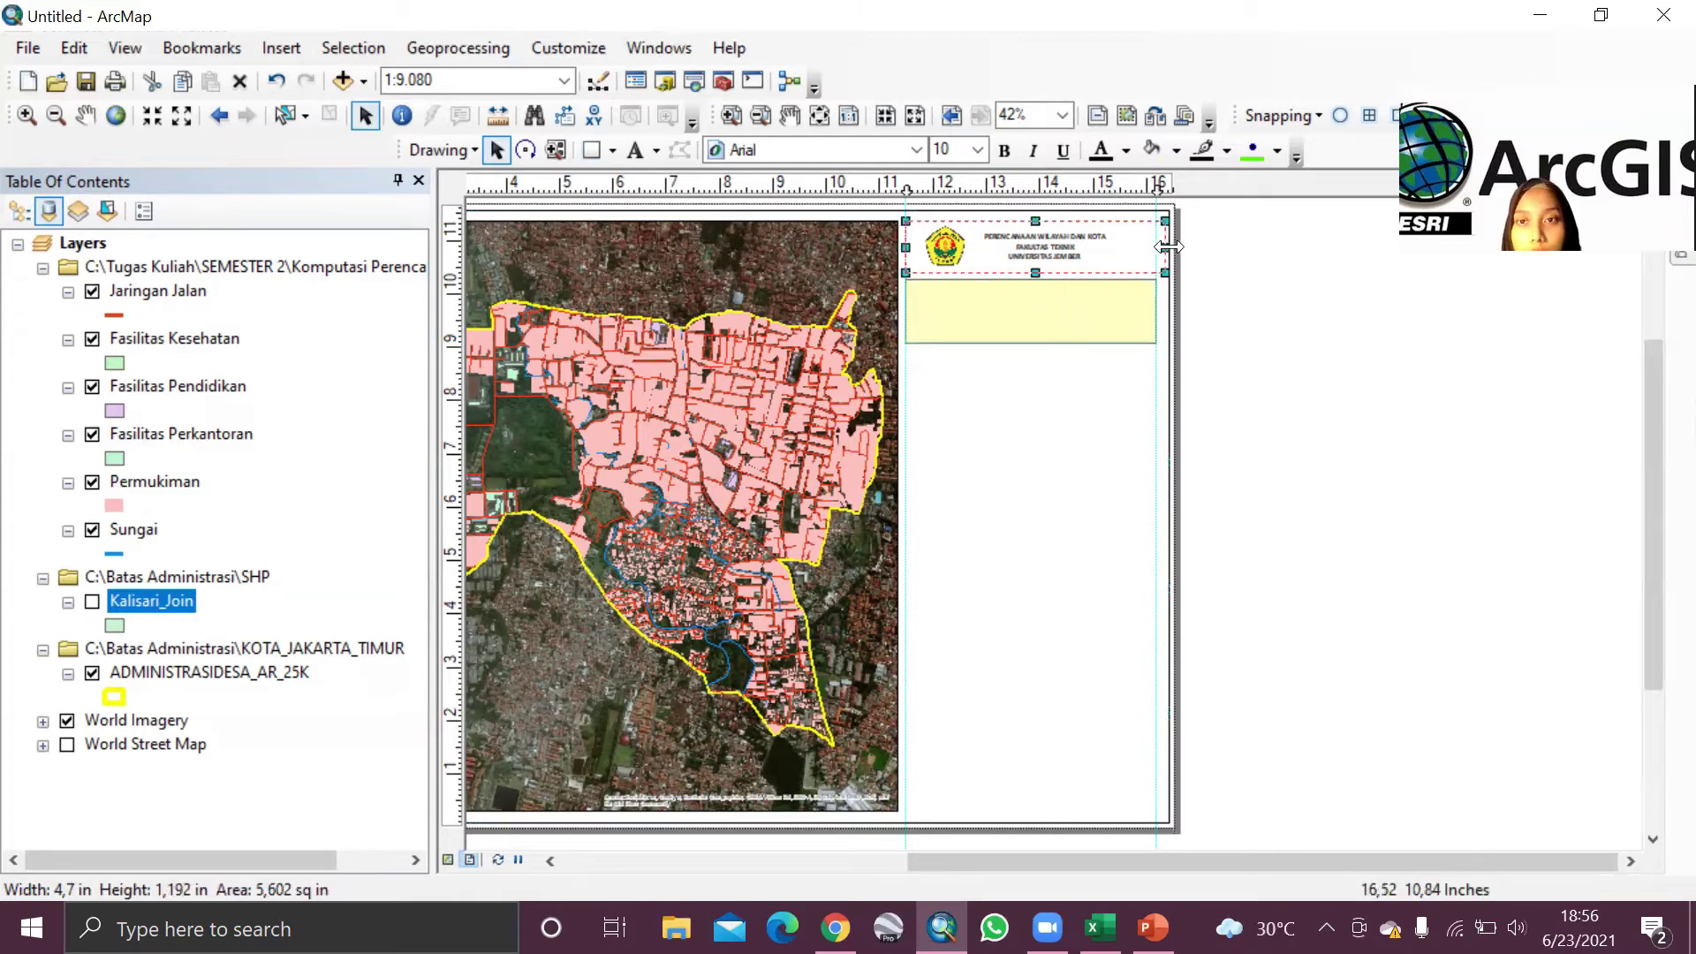
click(1039, 310)
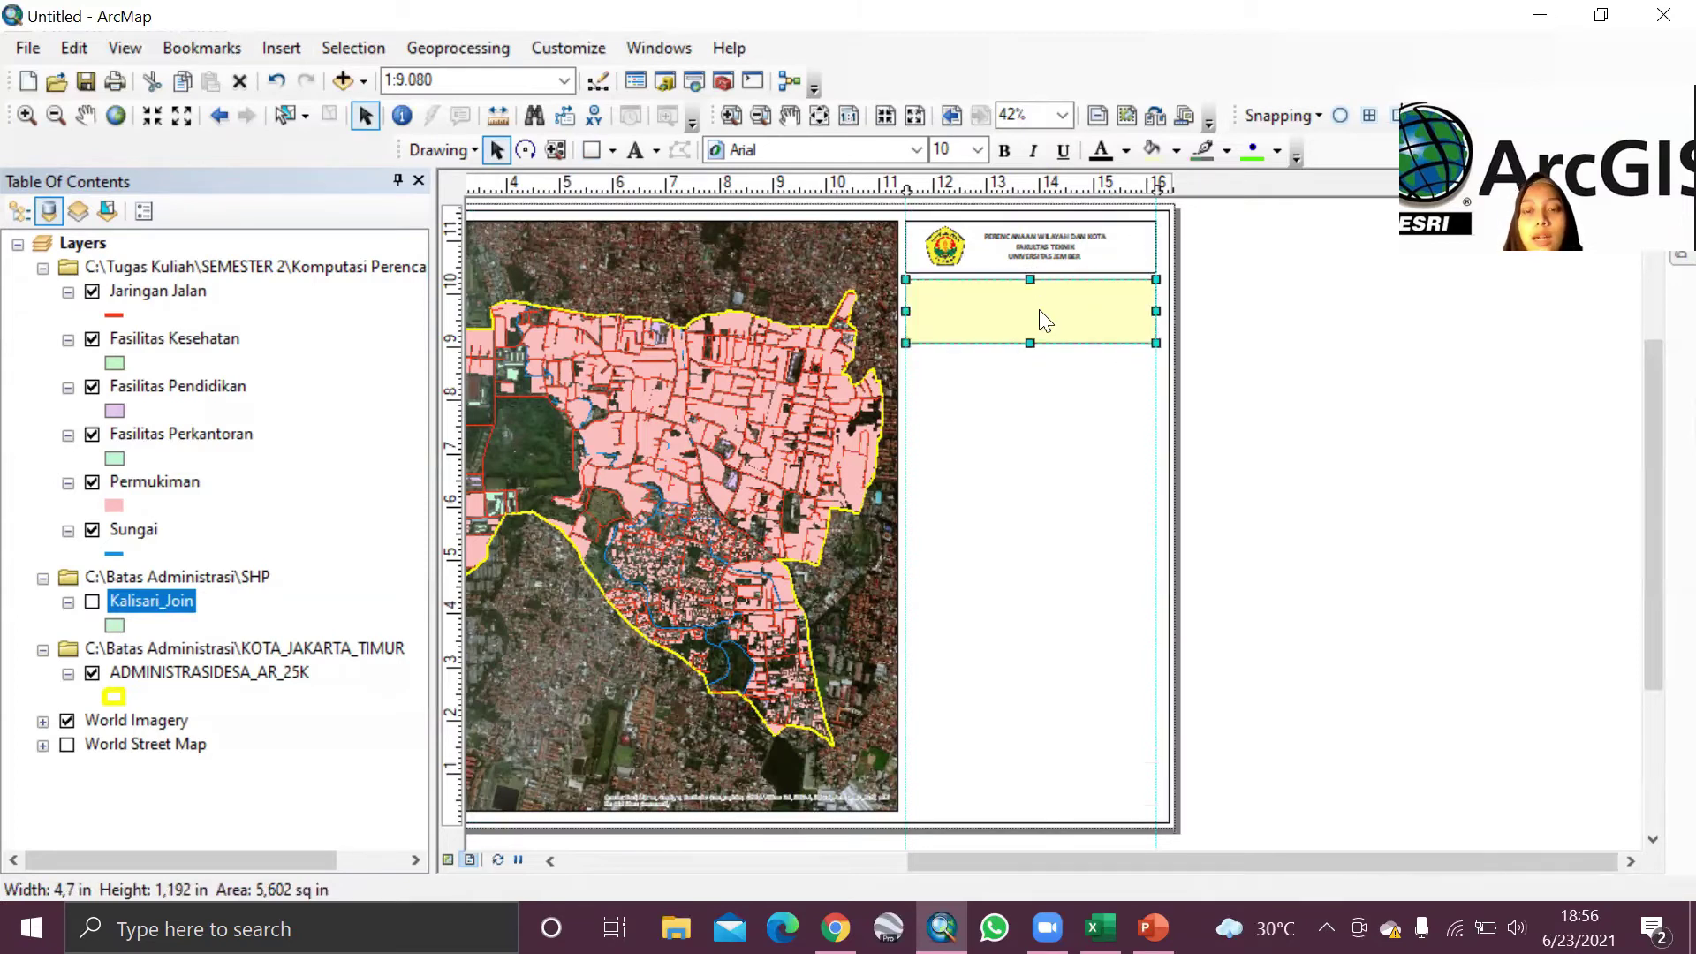
right_click(1040, 310)
click(1127, 762)
click(771, 344)
click(820, 389)
click(770, 407)
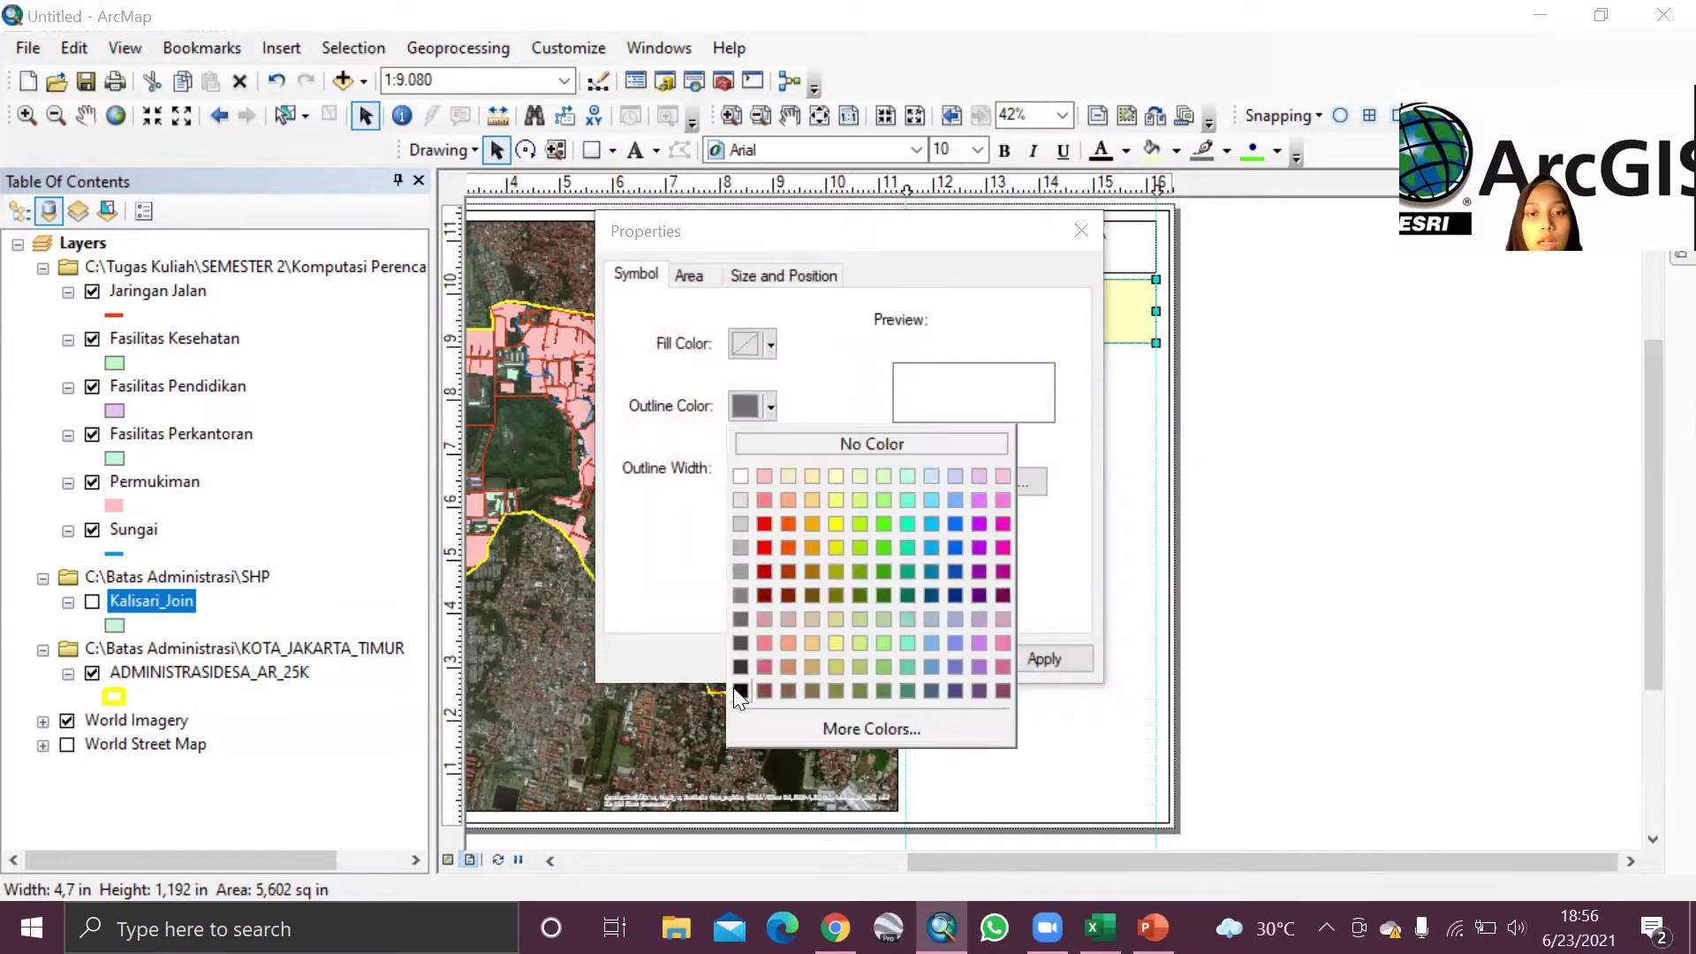
click(741, 691)
click(825, 659)
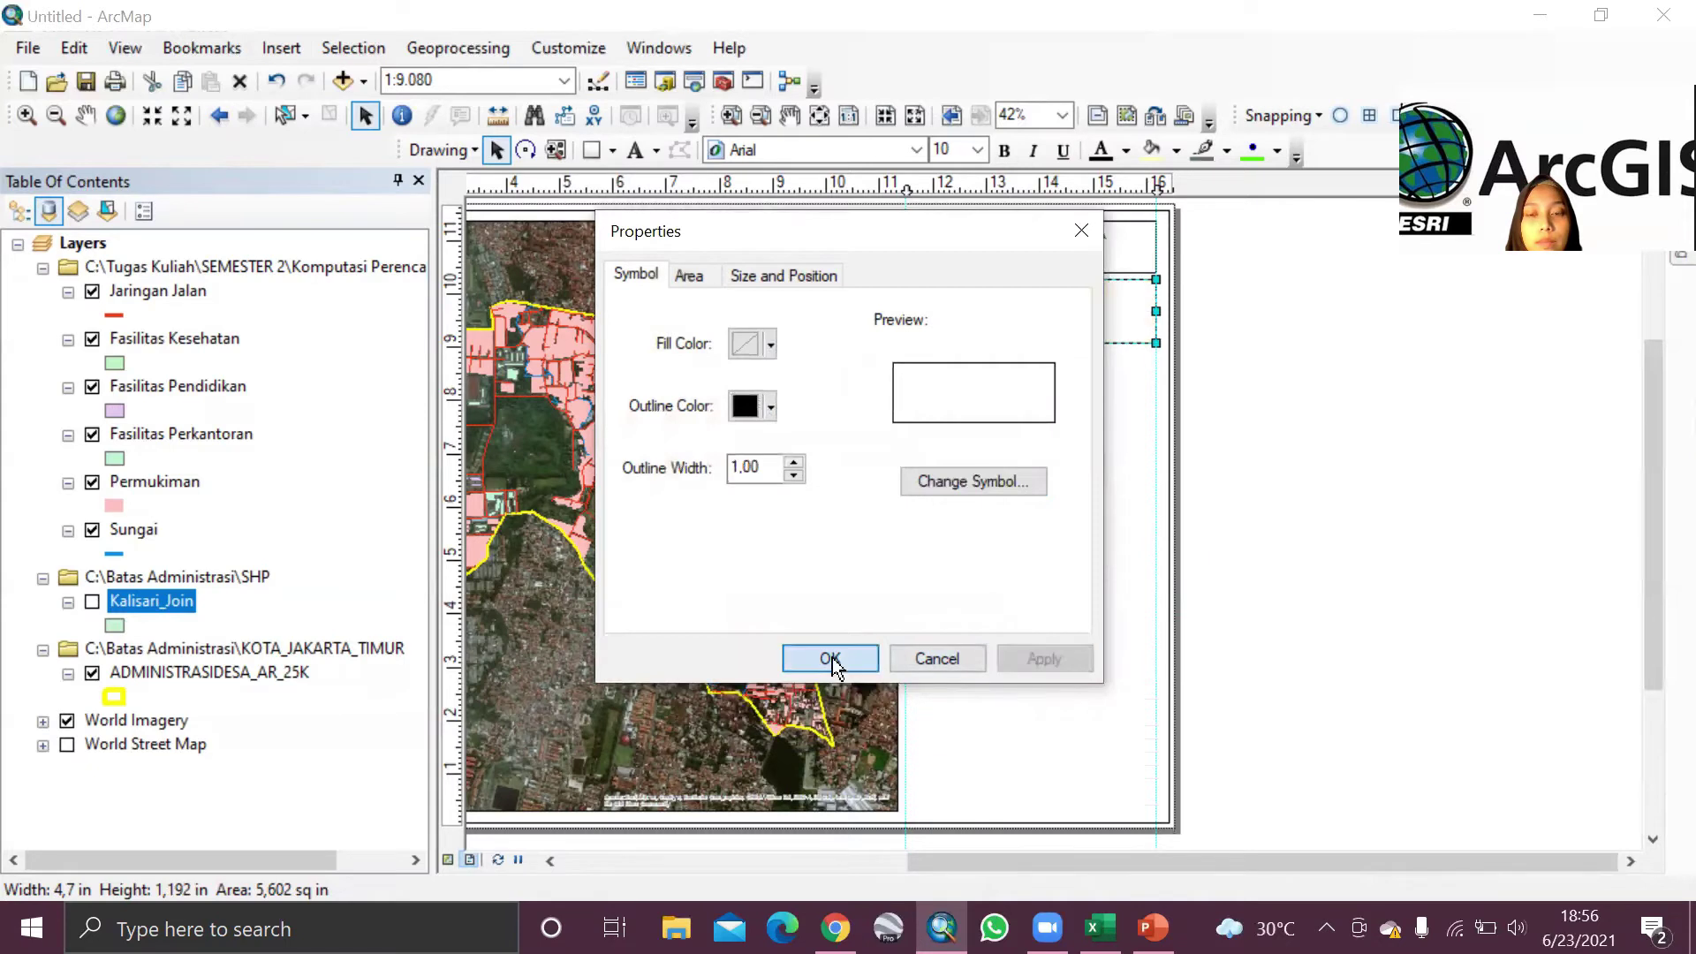
Step: Place a text element reading peta inside the empty rectangle below the header box
click(636, 150)
click(946, 300)
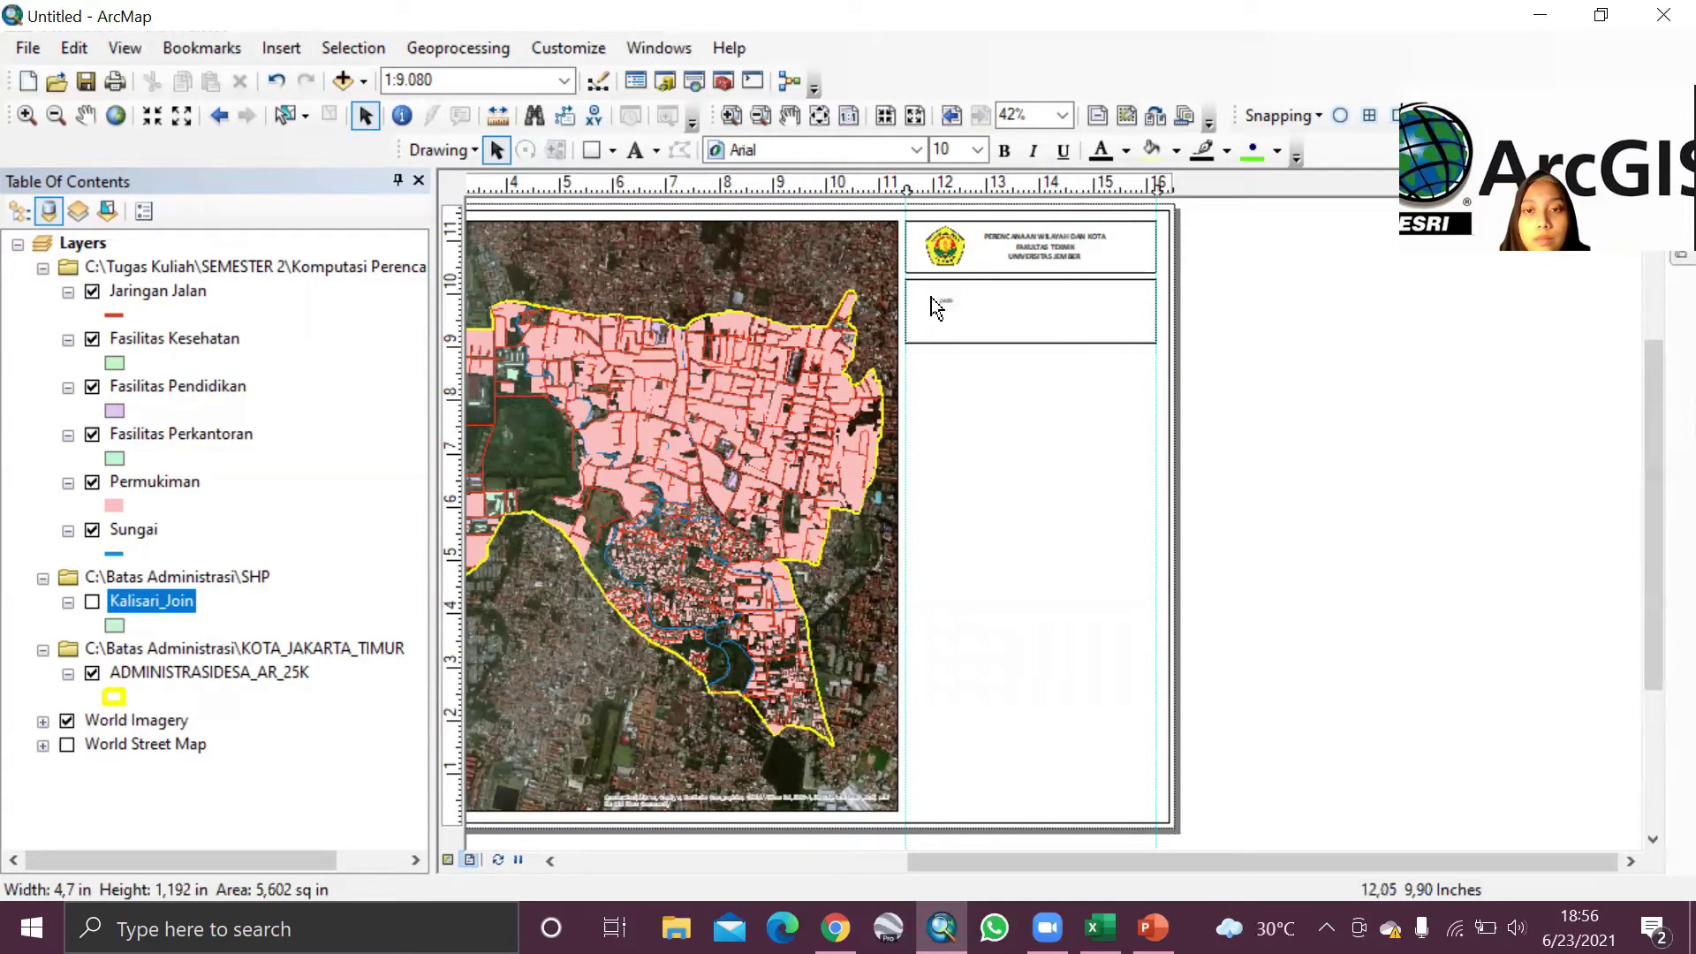
click(954, 309)
Step: Replace the placed text with PETA ADMINISTRASI, KELURAHAN KALISARI, KOTA JAKARTA TIMUR on three centred lines, and move it to the middle of its box
double_click(954, 309)
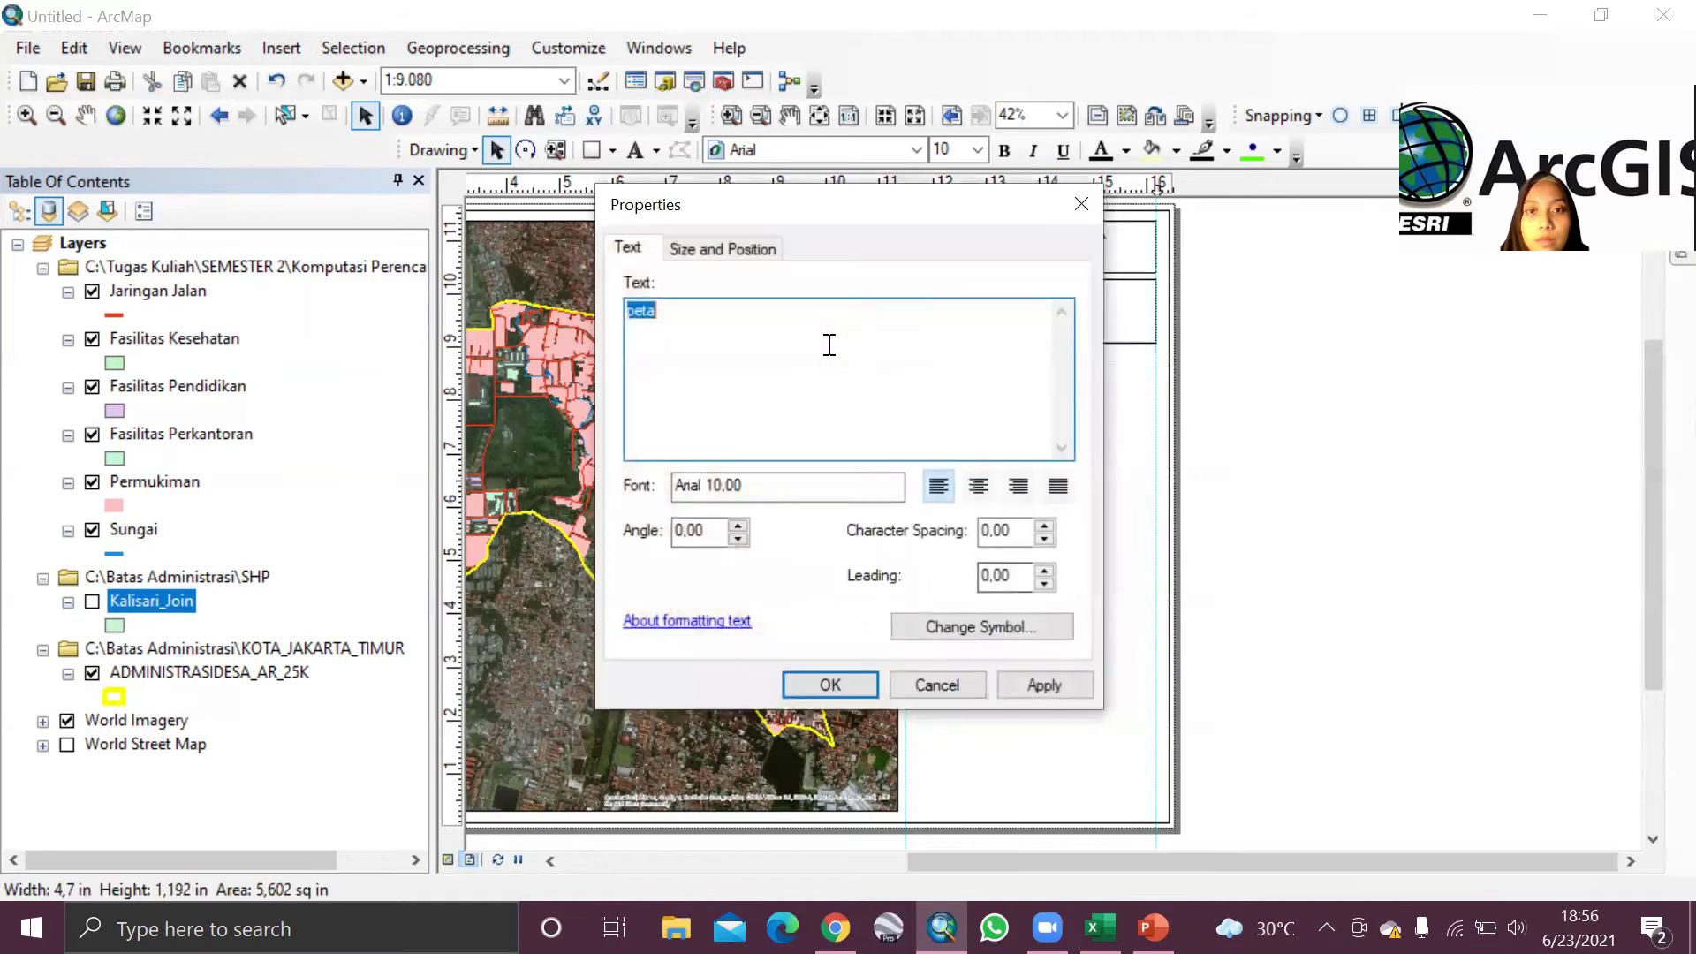
key(BackSpace)
text(PETA ADMINISTRASI KELURAHA)
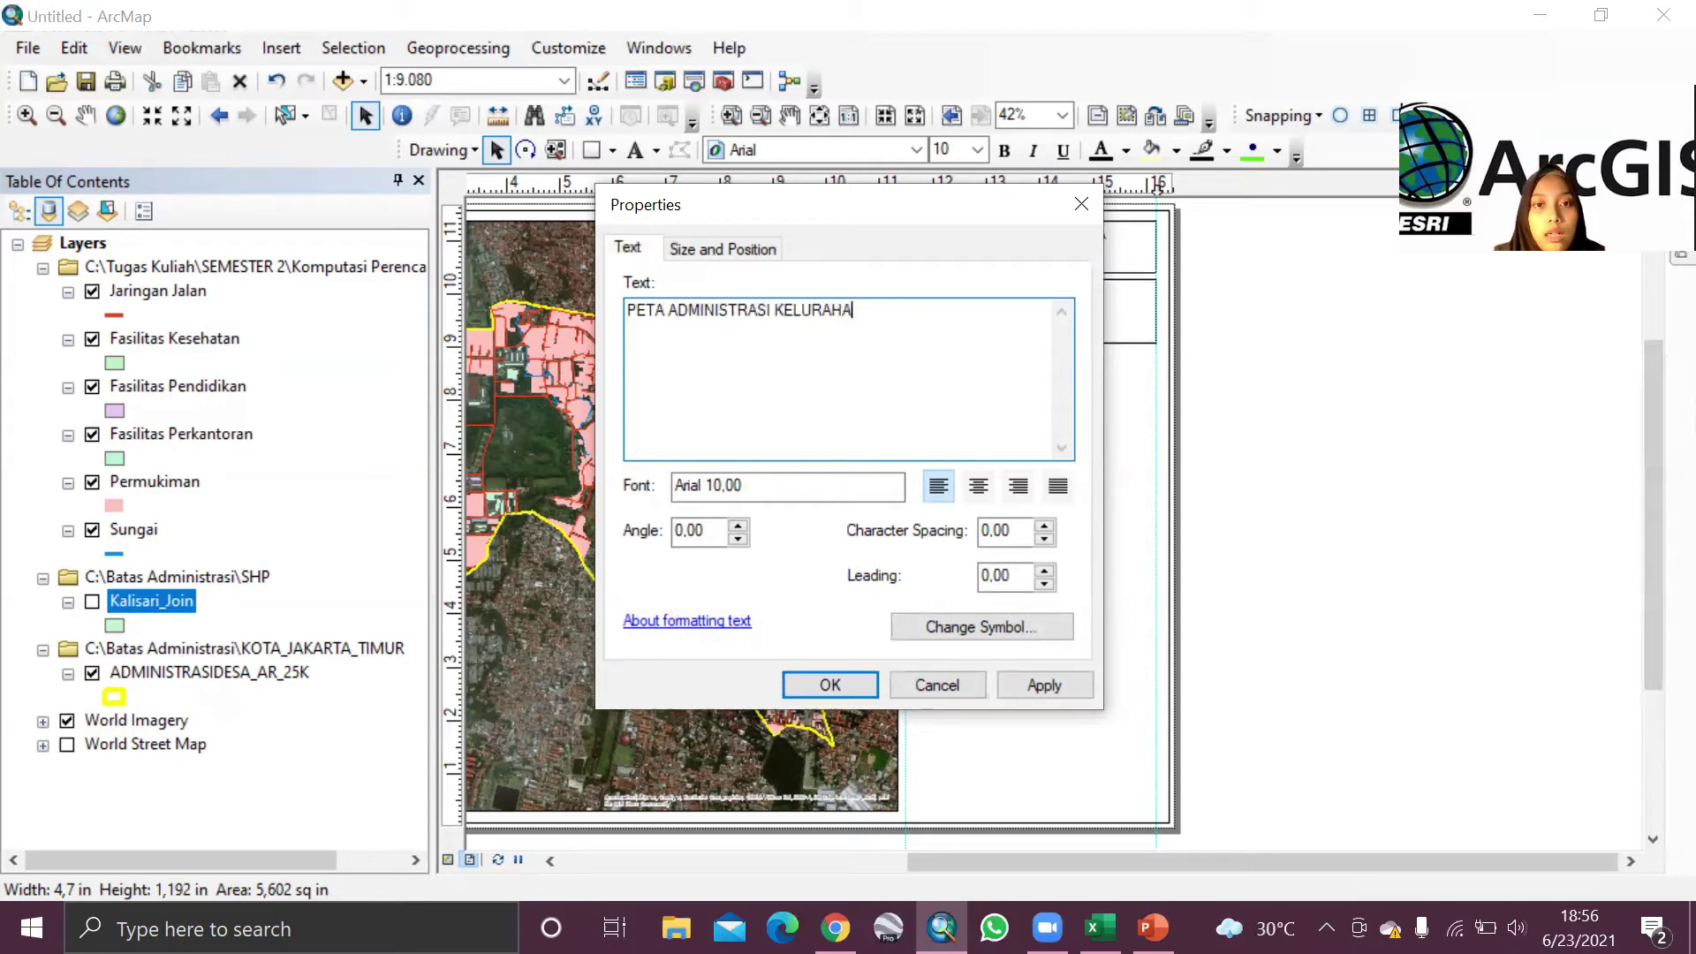
key(BackSpace)
key(BackSpace)
key(BackSpace)
key(BackSpace)
key(BackSpace)
key(BackSpace)
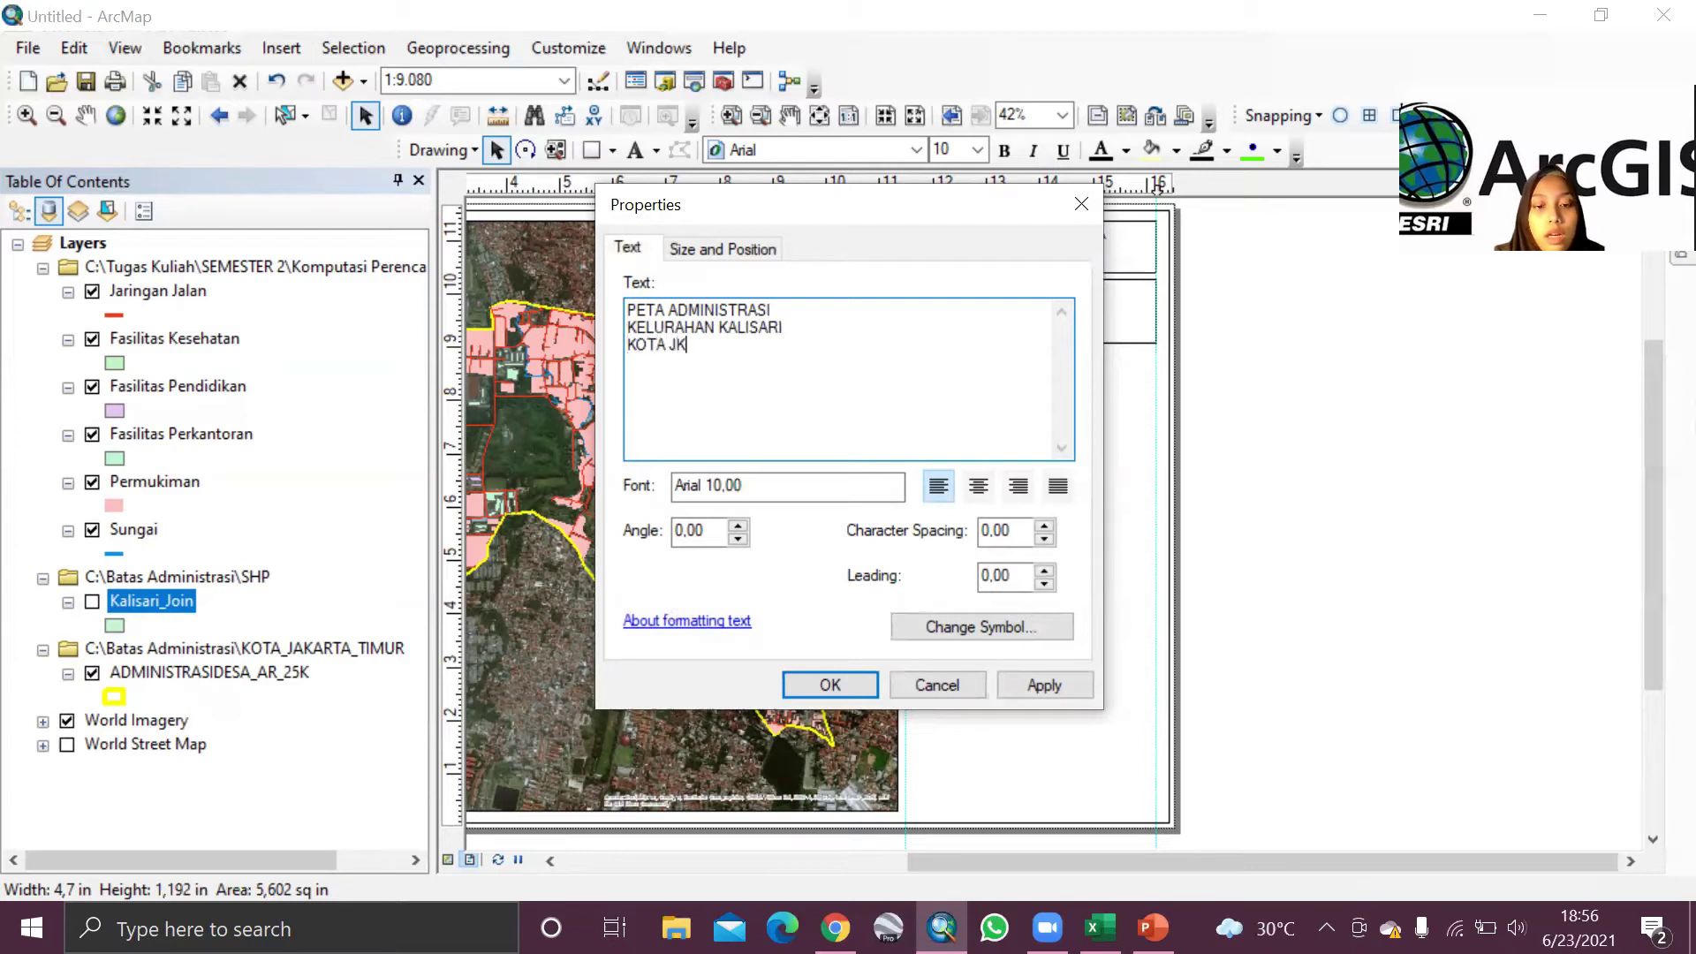
text(IMUR)
click(979, 486)
click(1026, 671)
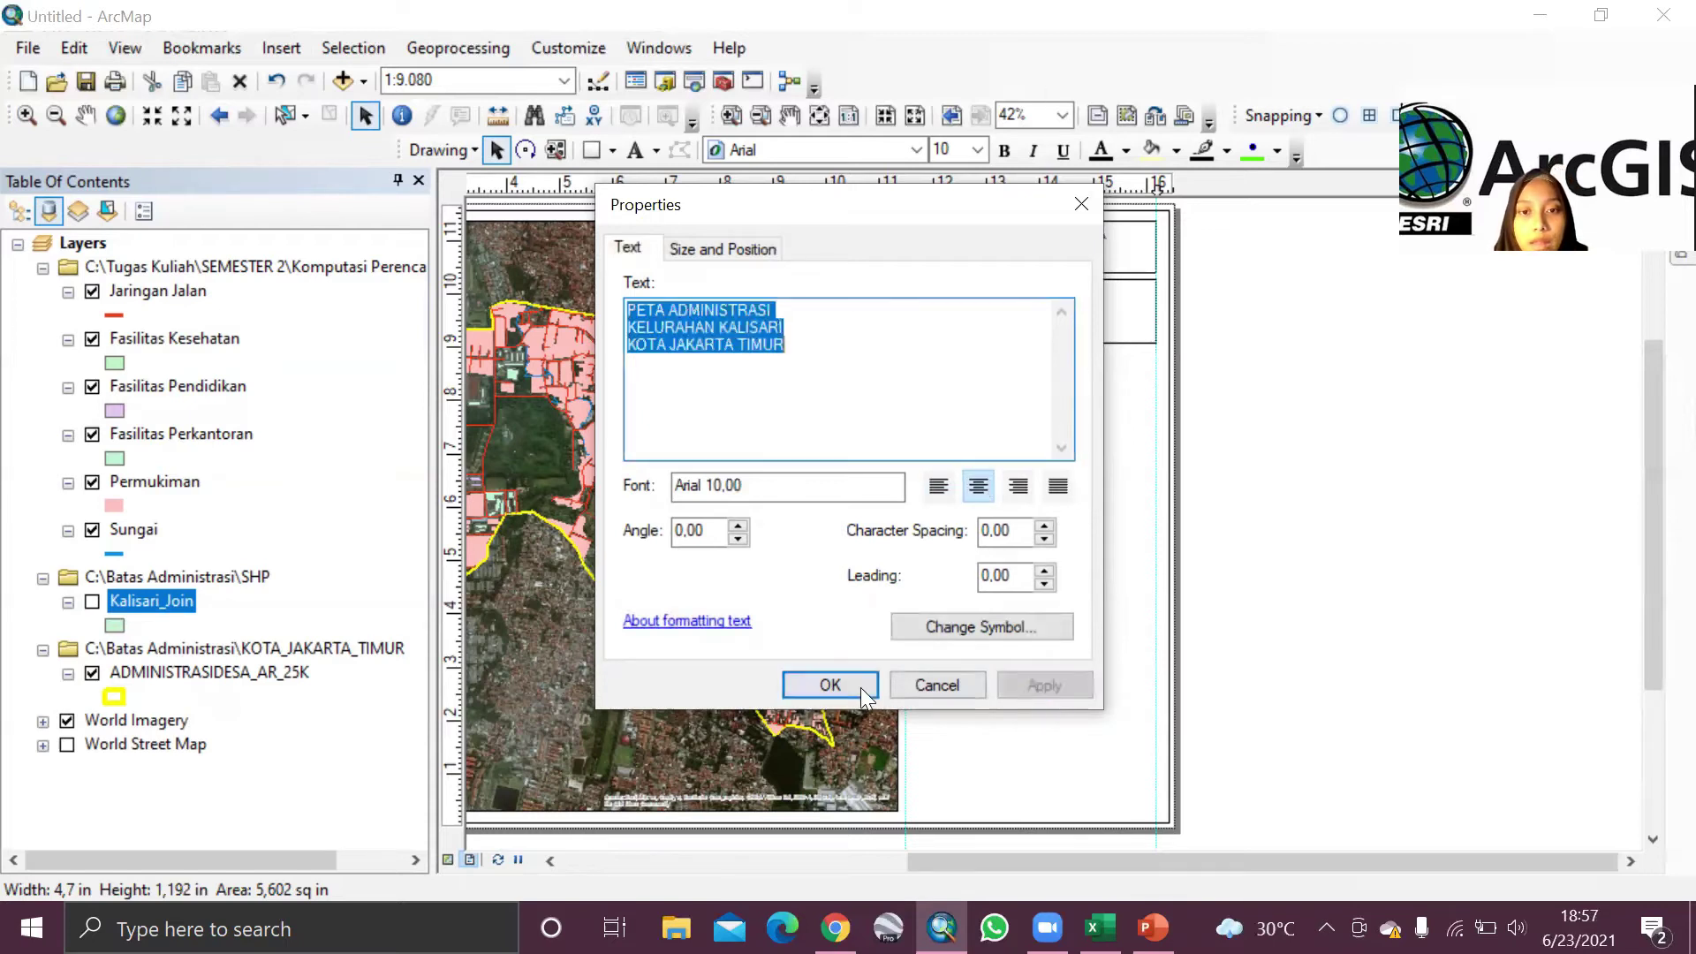
click(860, 687)
drag(939, 292, 1021, 305)
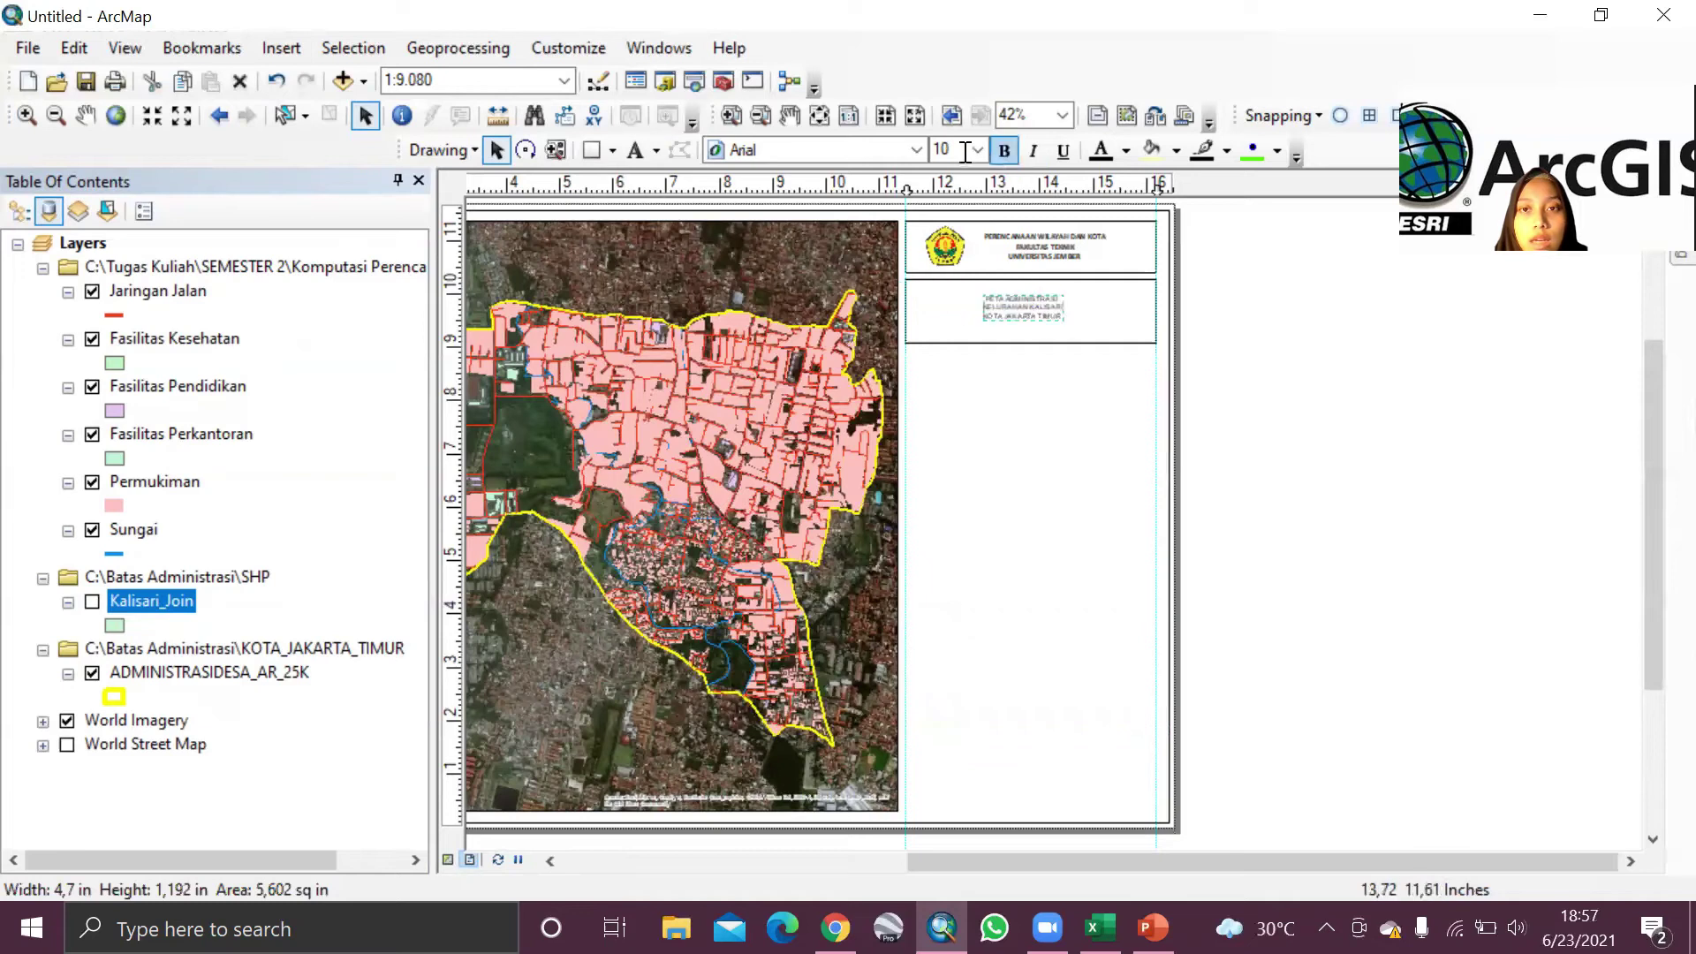
Step: Format the map title text as Calibri, size 11, bold
click(914, 149)
scroll(777, 346, down, 8)
scroll(777, 346, down, 1)
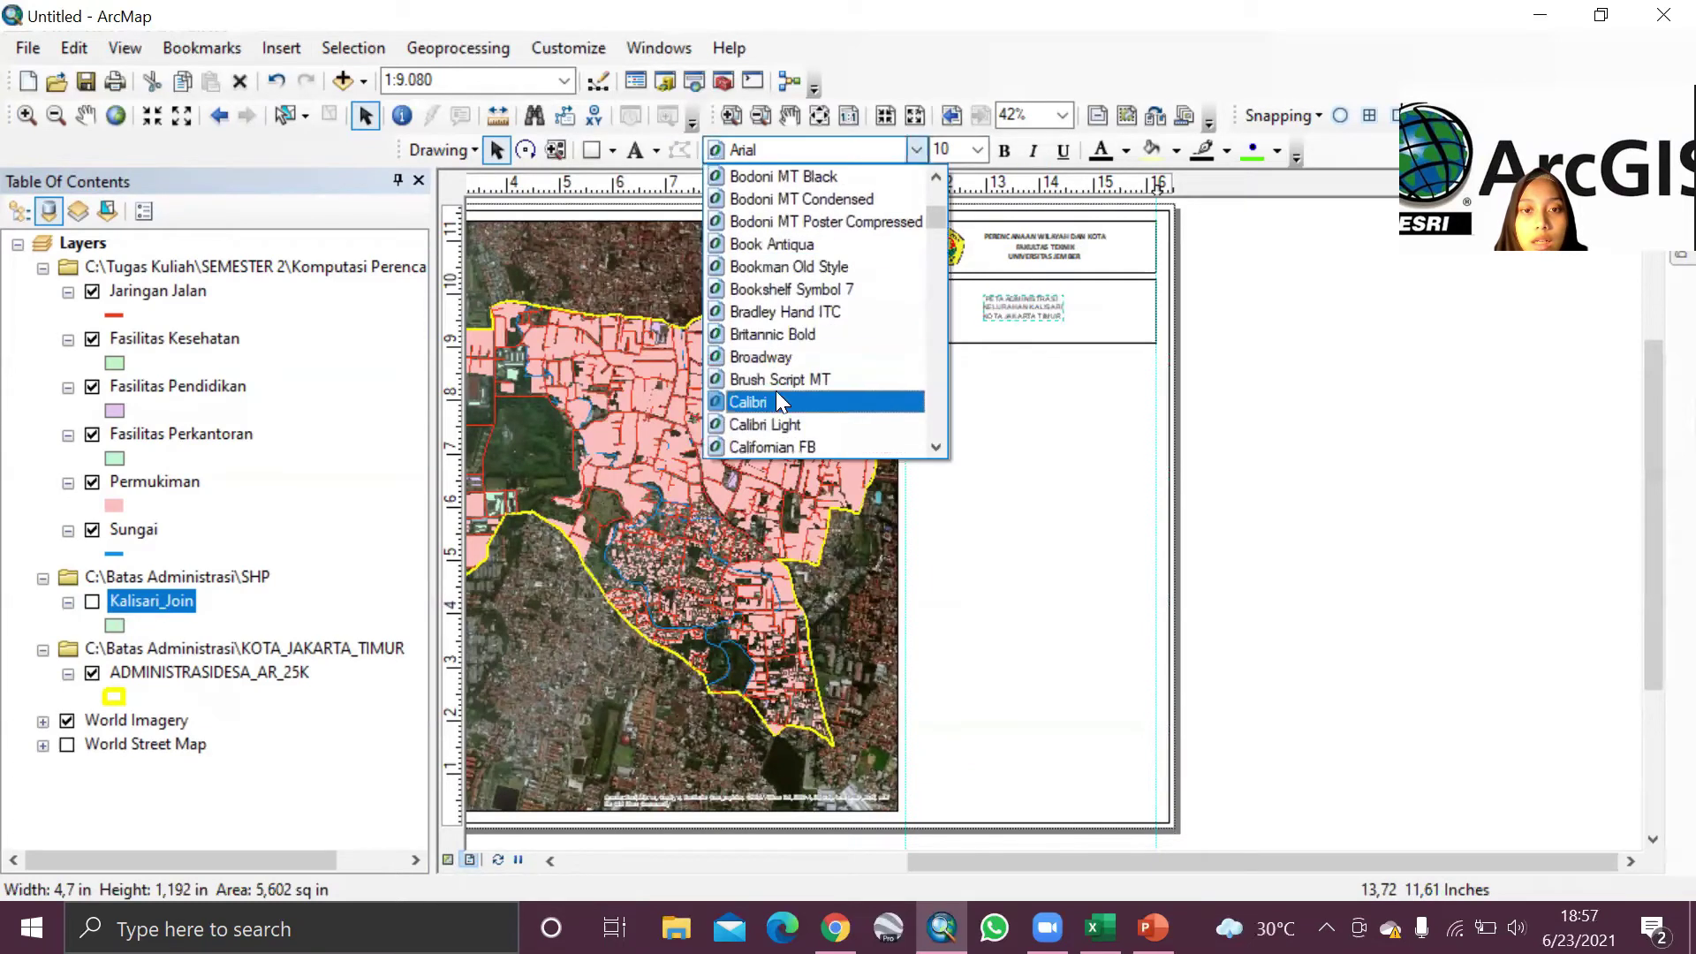
click(772, 408)
click(977, 151)
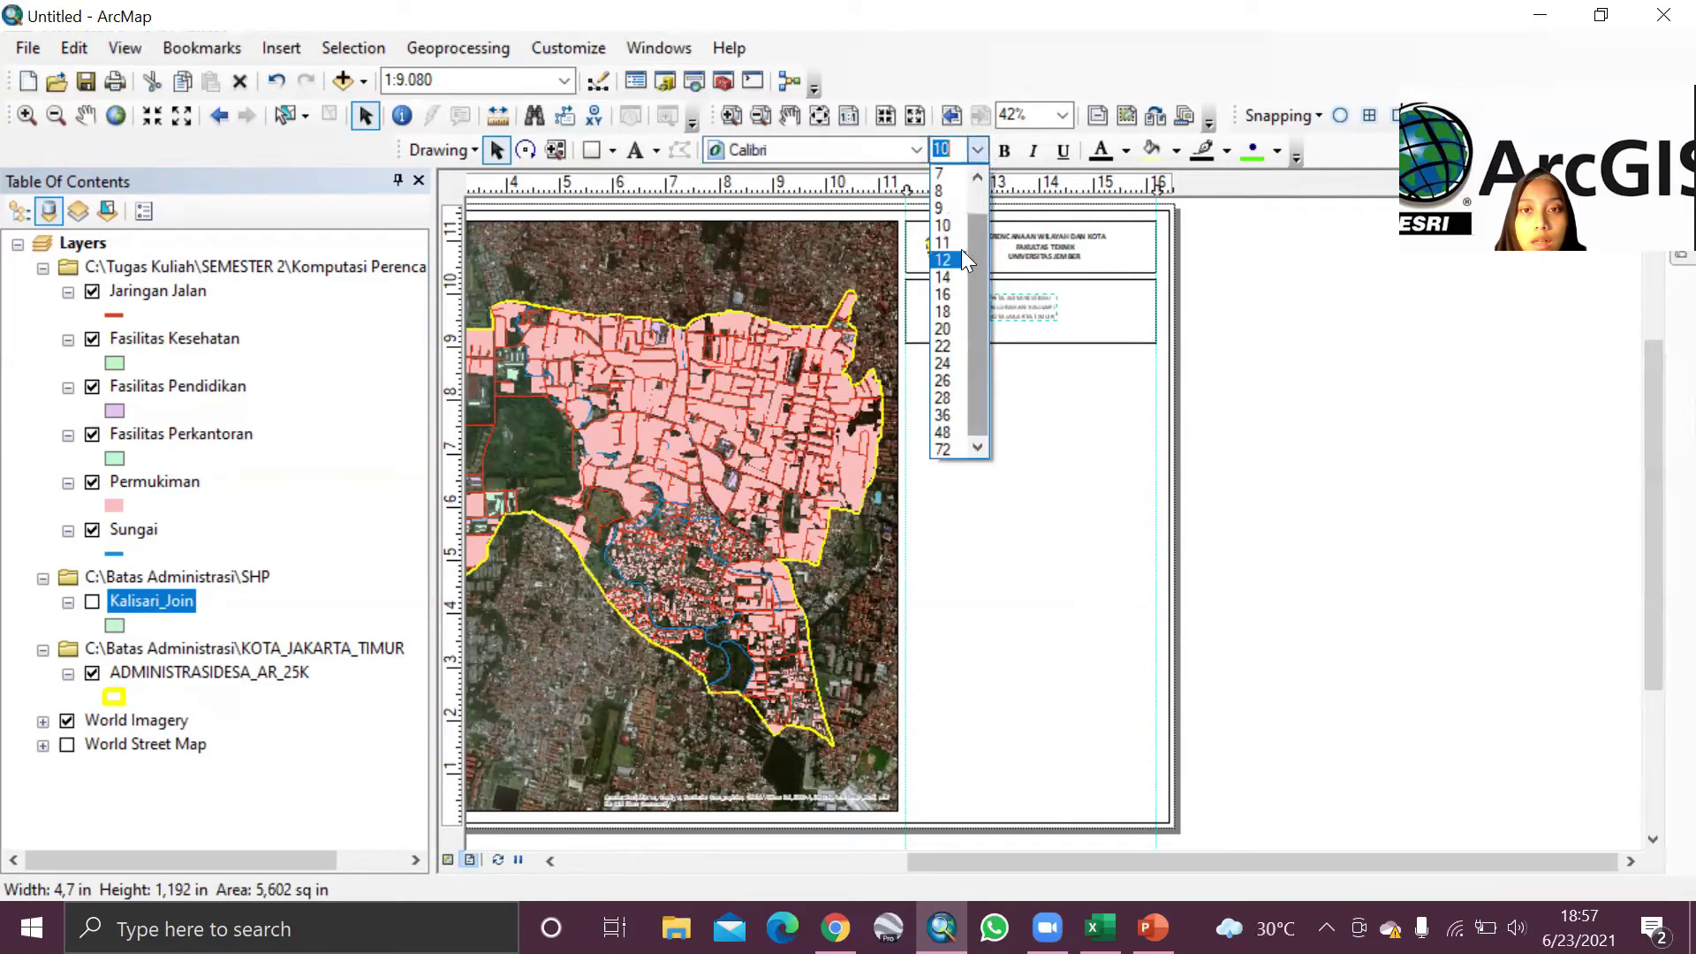
click(959, 242)
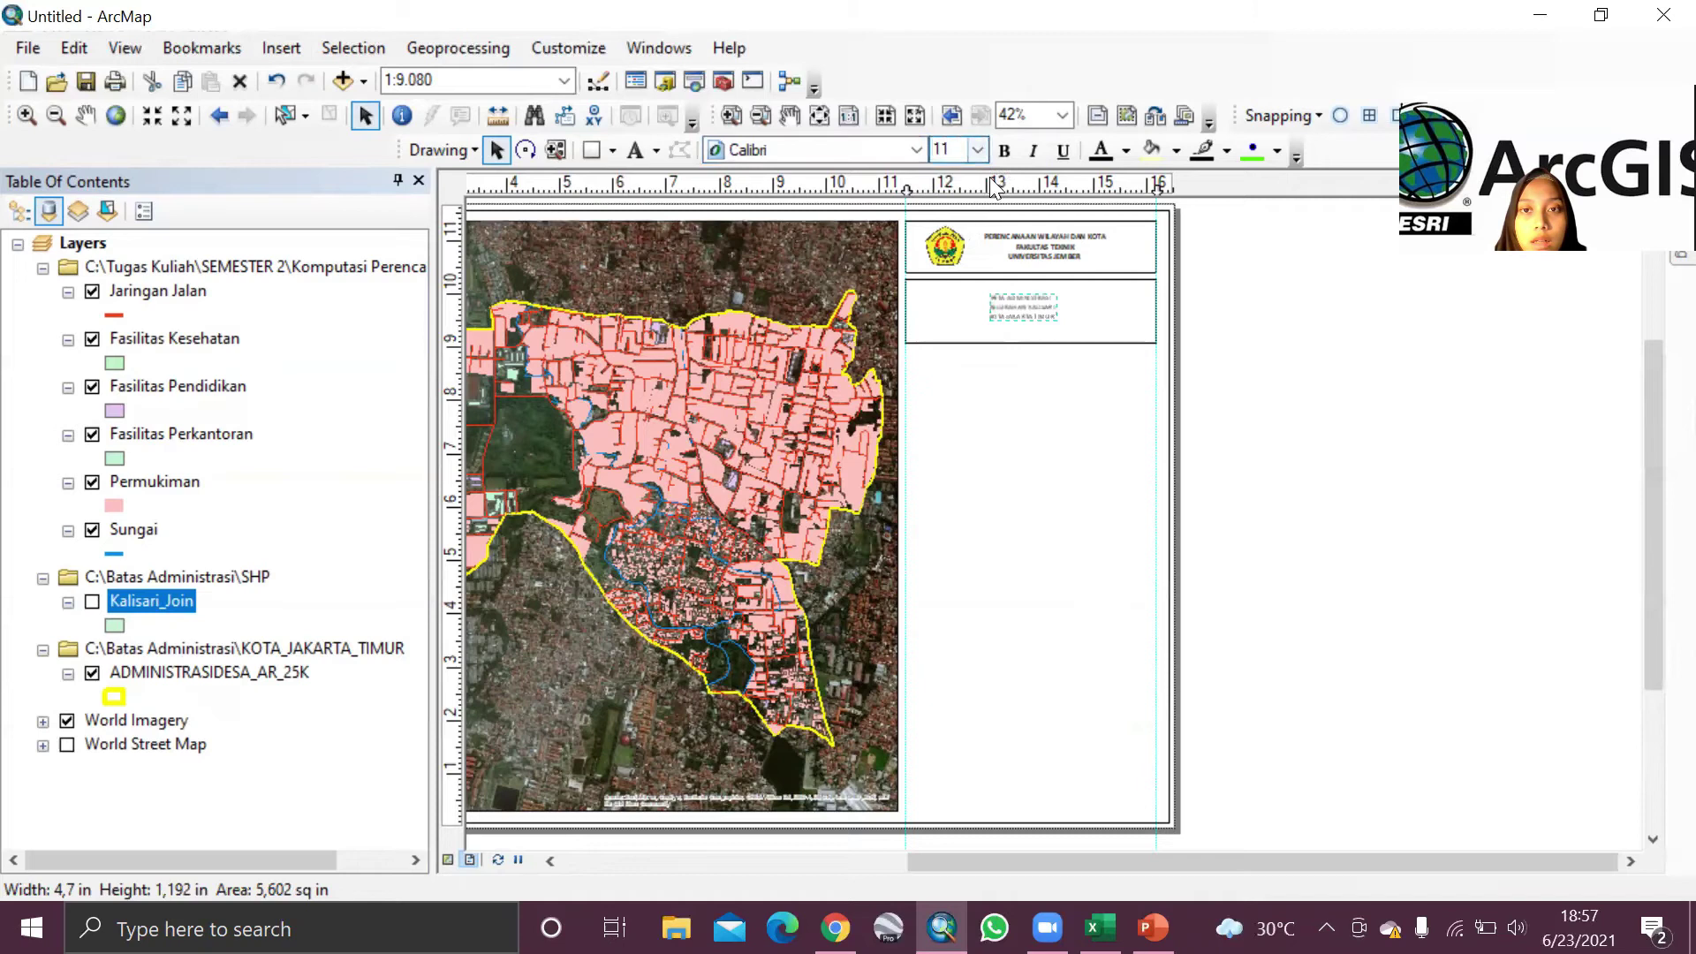
click(1060, 317)
click(1032, 303)
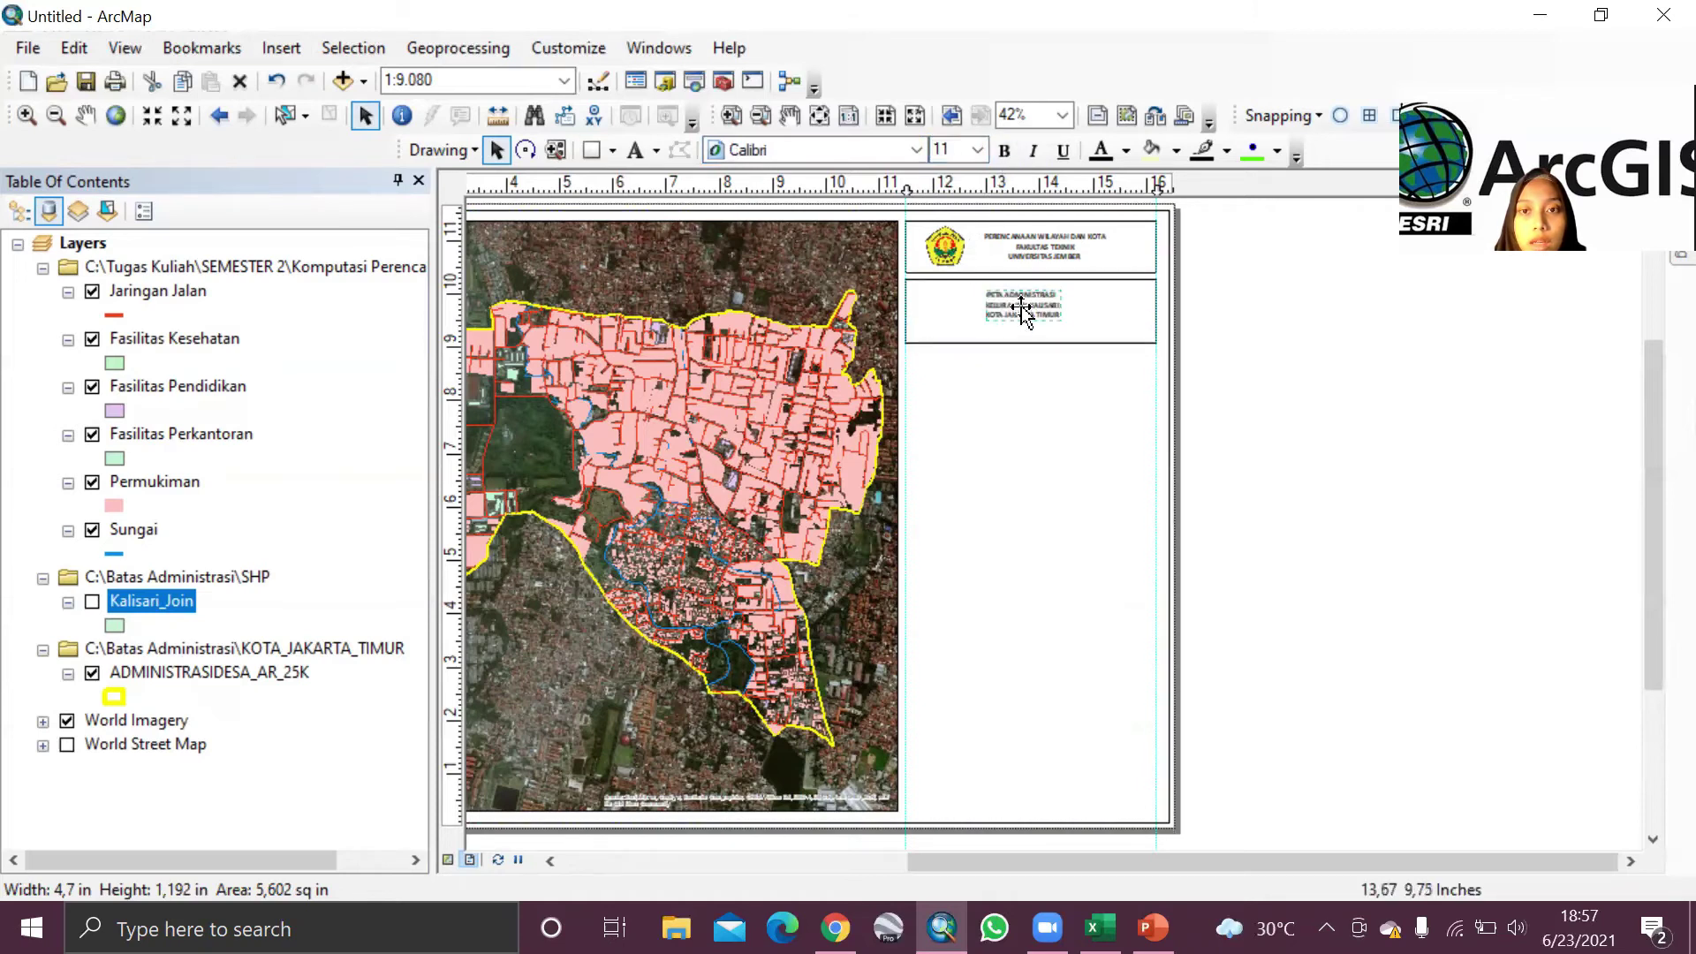
Step: Reposition the three-line map title and shorten its box to fit around it
drag(1029, 304, 1030, 319)
click(1047, 322)
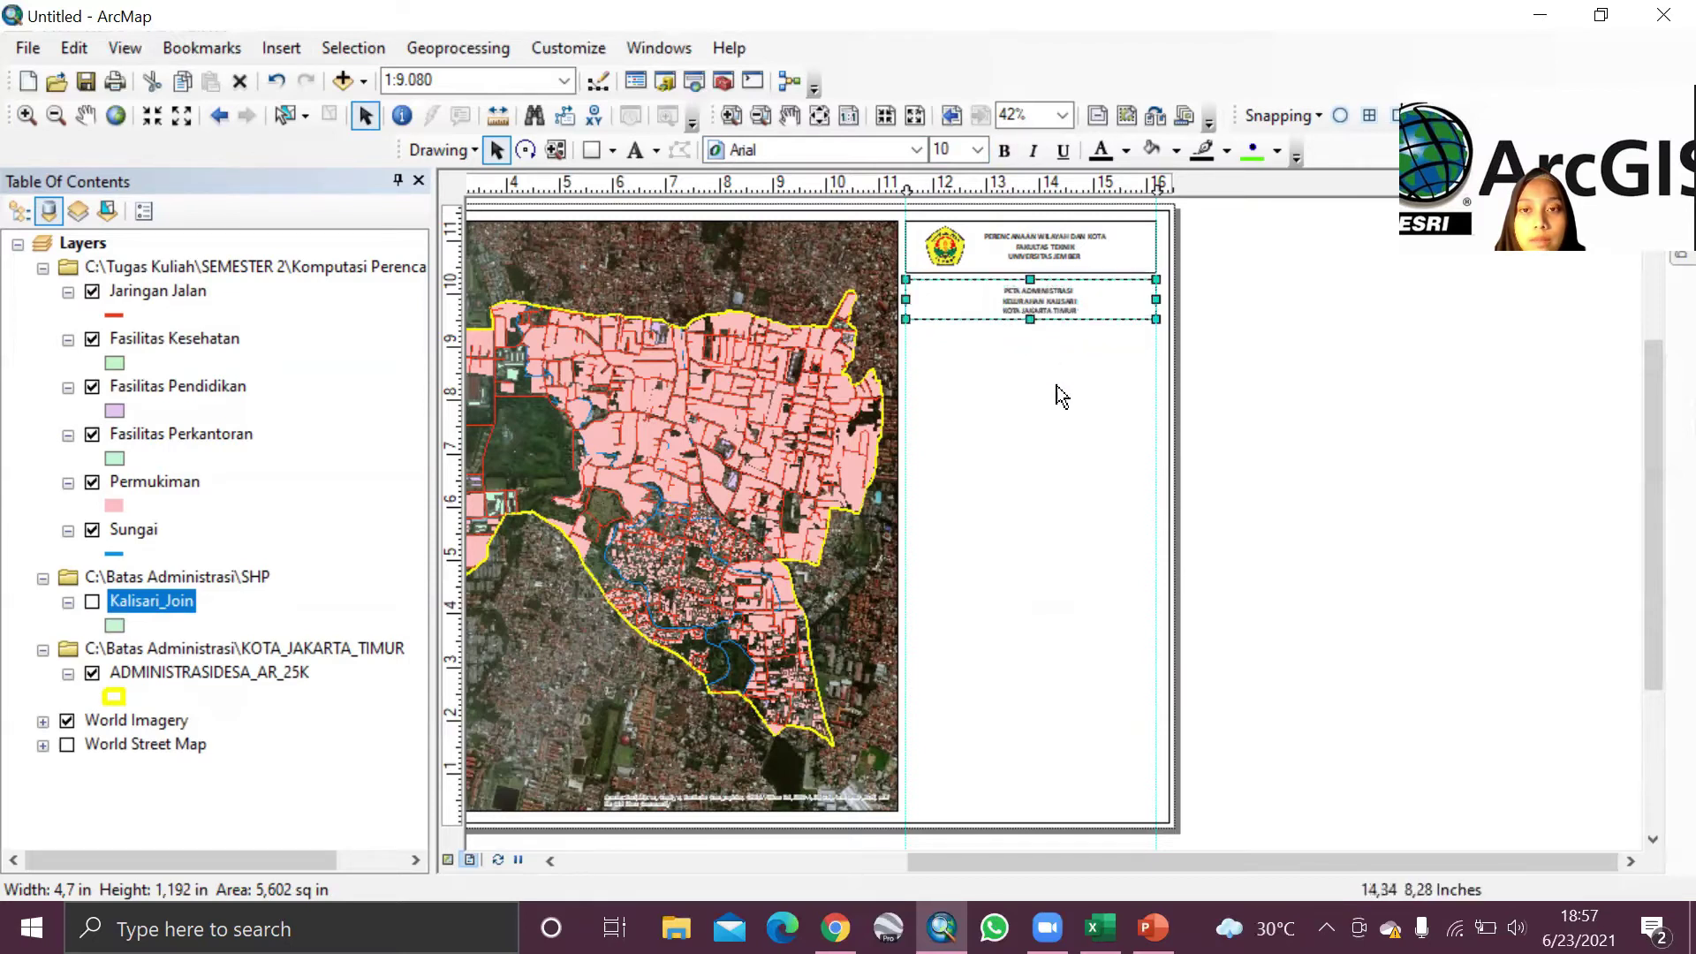
click(1059, 394)
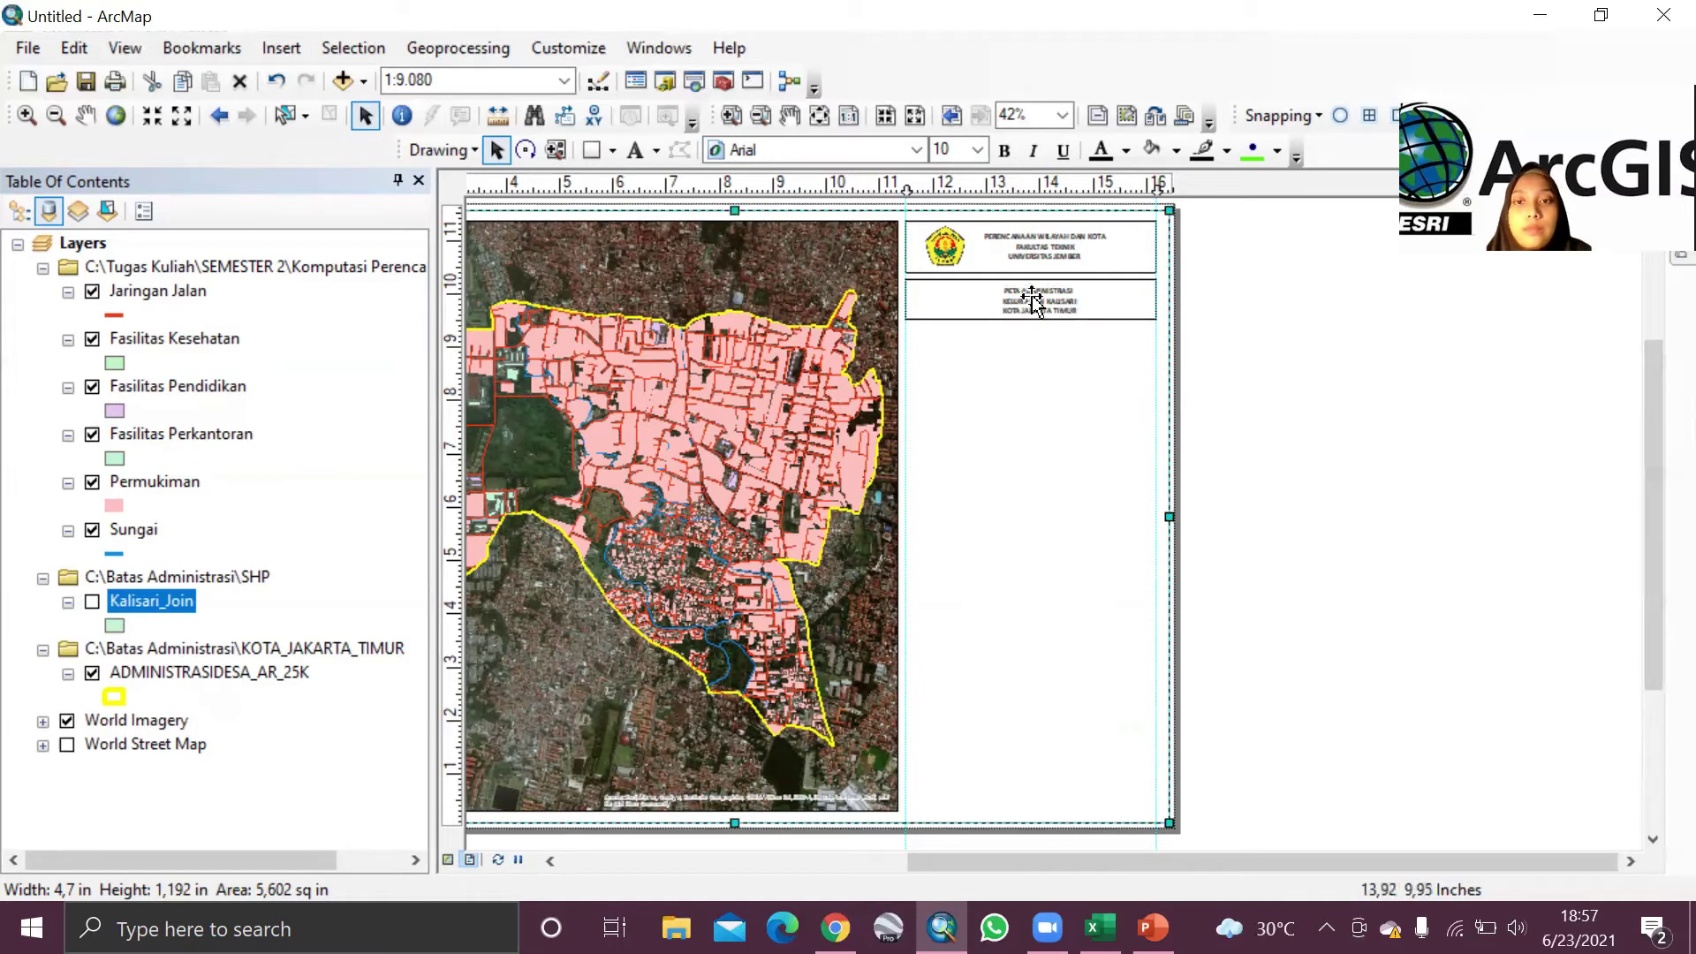
Step: Rearrange the map title into two lines: PETA ADMINISTRASI KELURAHAN KALISARI and KOTA JAKARTA TIMUR
click(1029, 305)
right_click(1036, 299)
click(1115, 749)
click(646, 325)
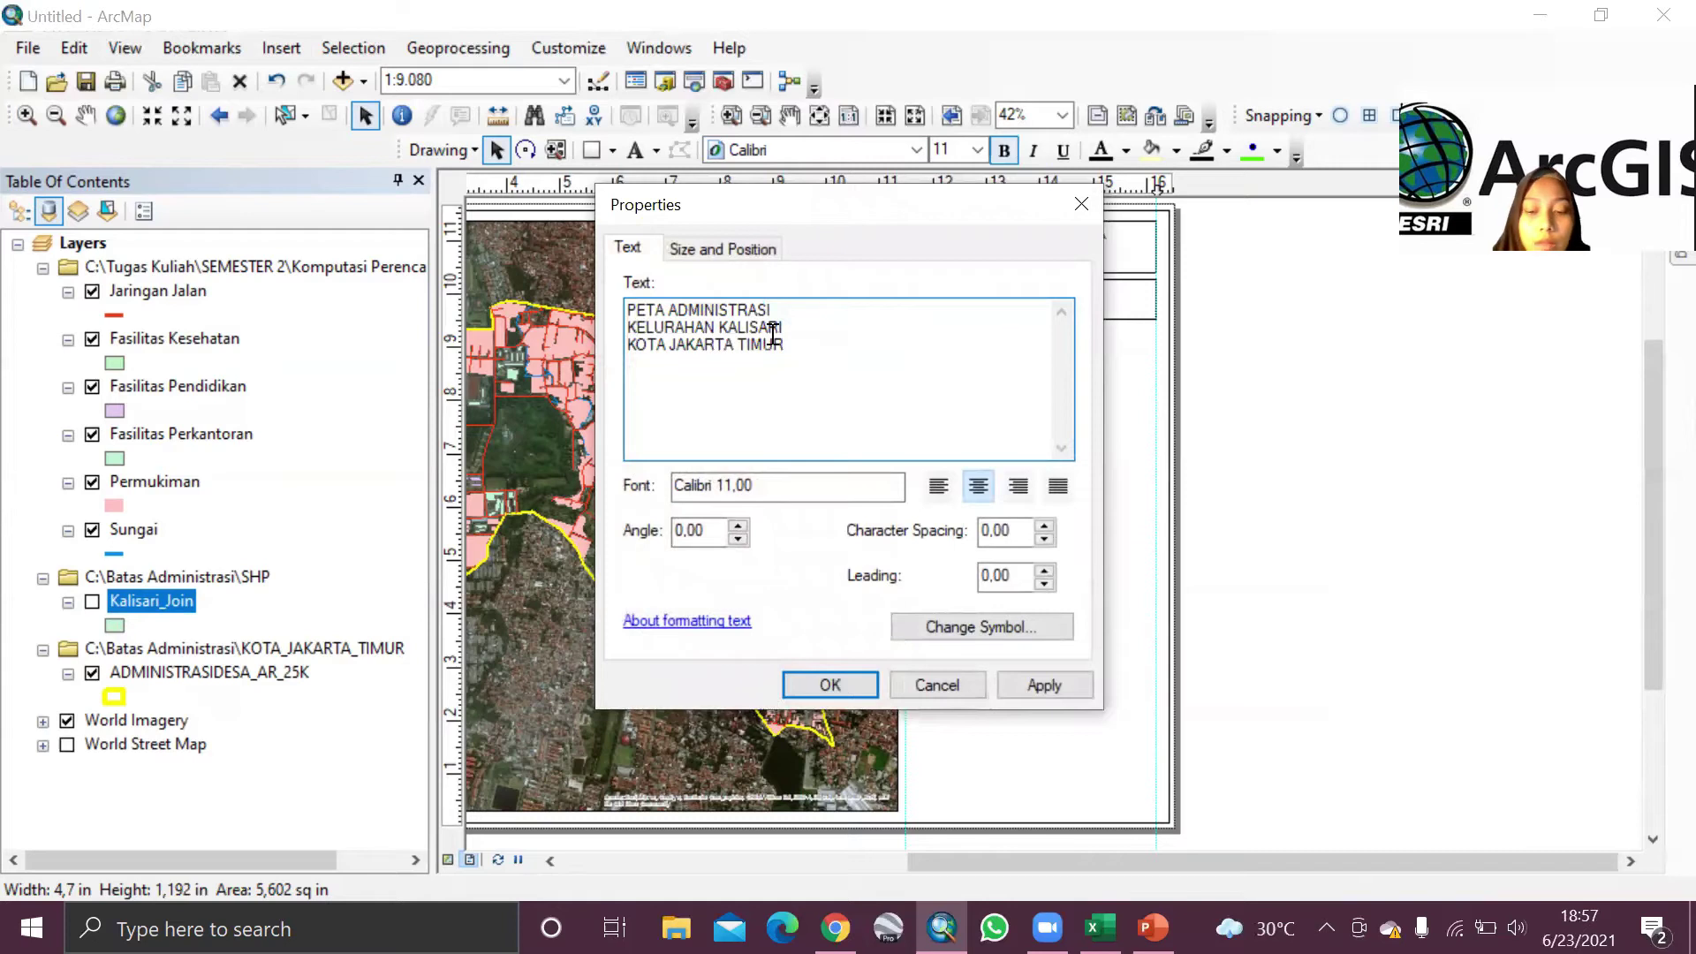
key(BackSpace)
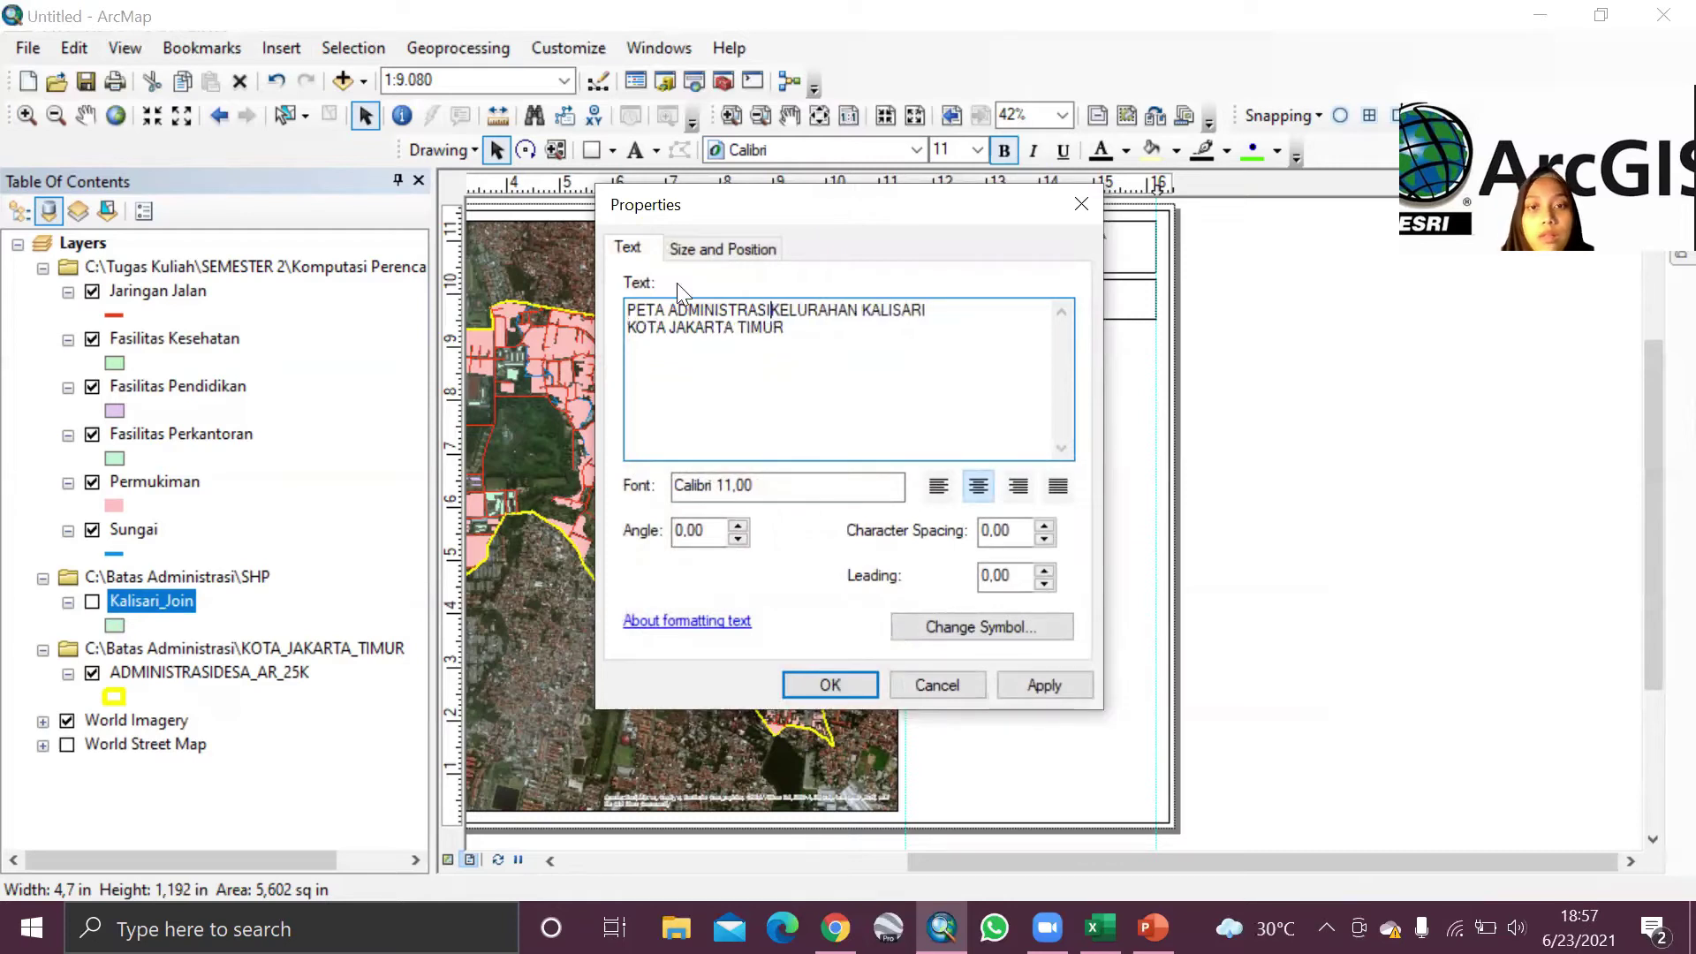
click(1065, 685)
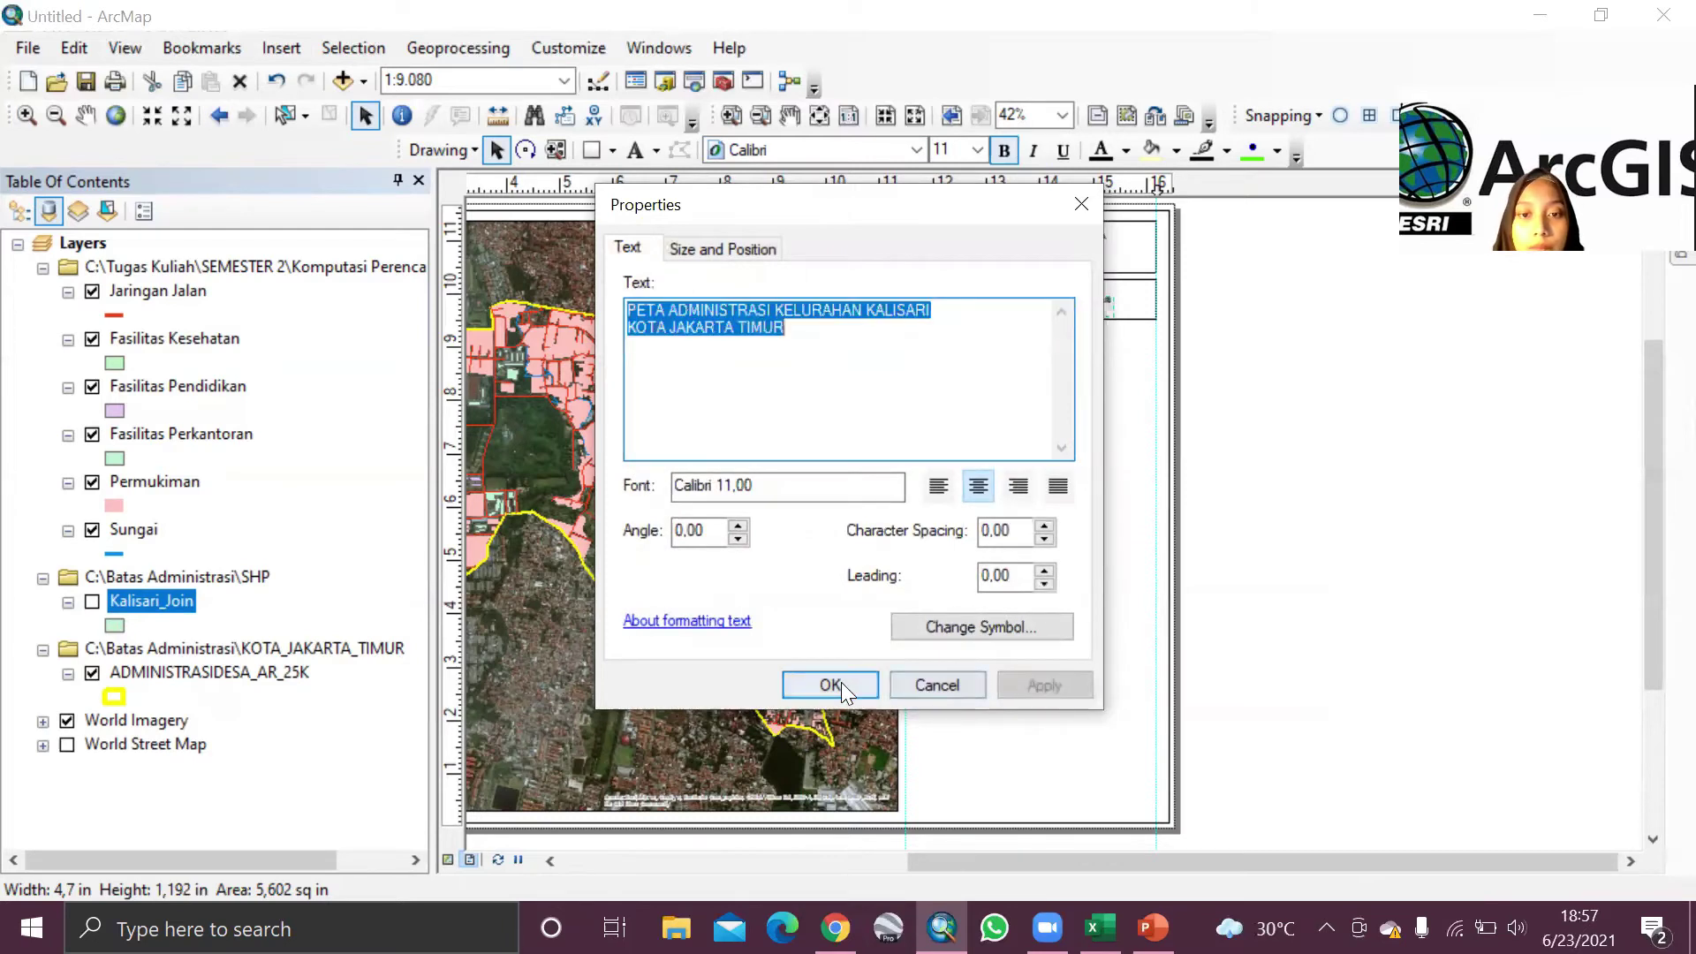
click(830, 685)
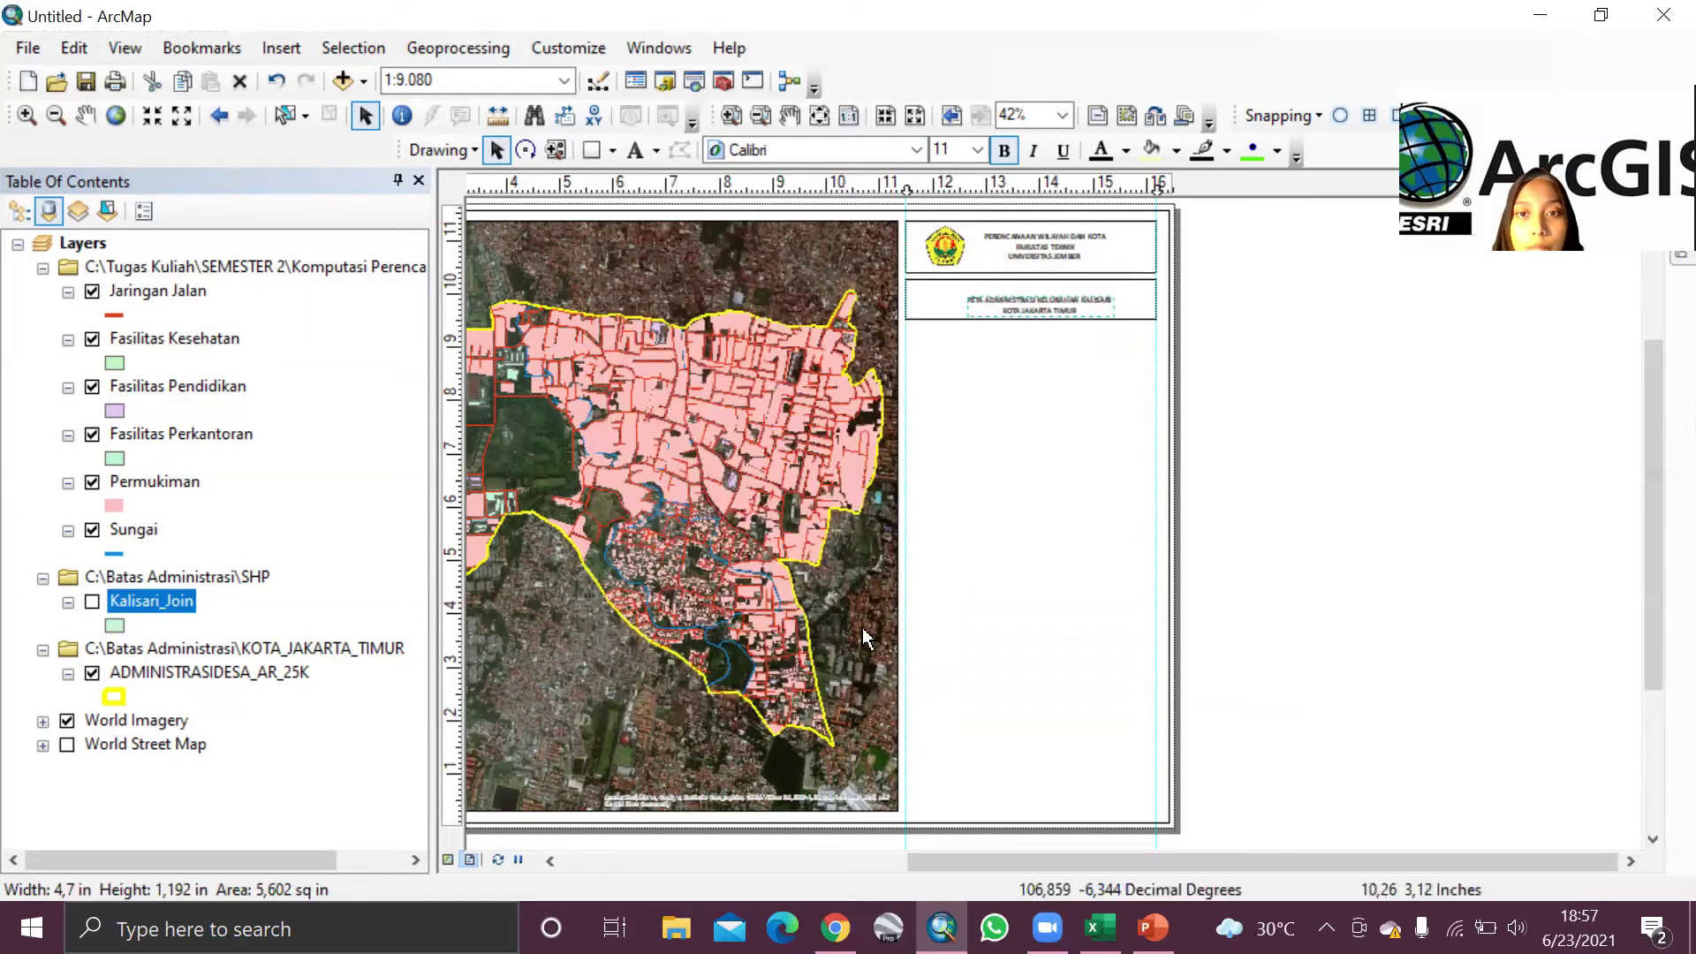
Step: Move the two-line map title up and shorten the title box further to match
click(1053, 307)
drag(1032, 317, 1033, 310)
click(1063, 390)
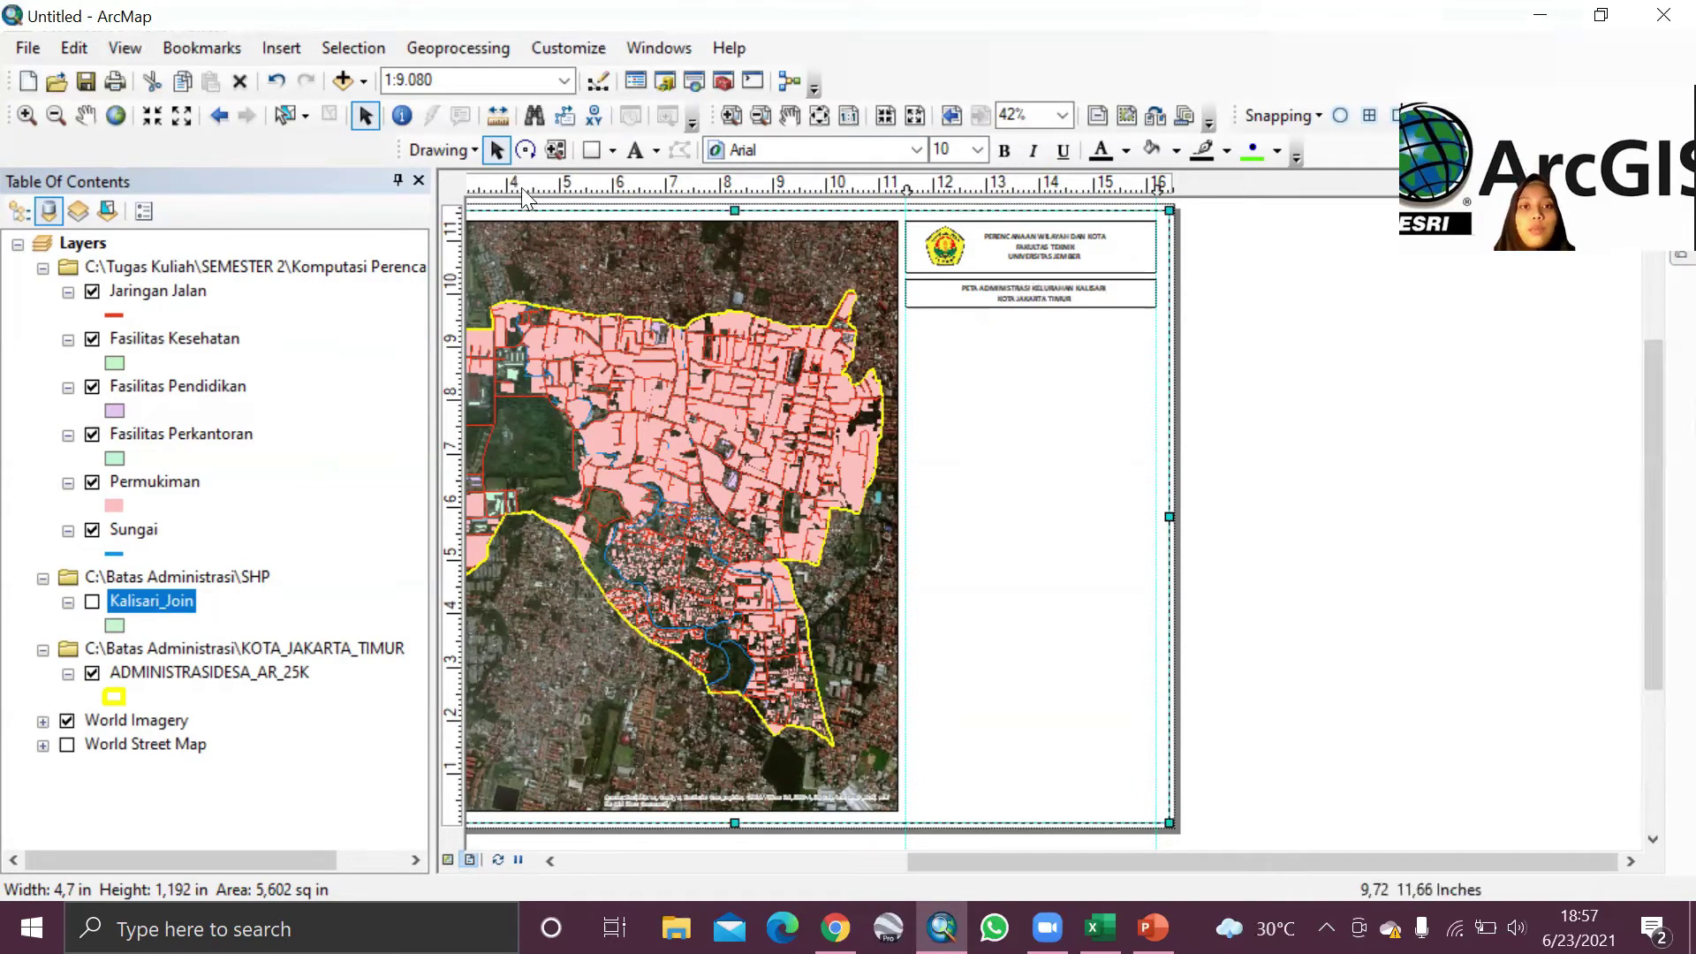
Step: Draw a rectangle about 4.7 by 0.97 inches between the guides, just below the title box
click(613, 151)
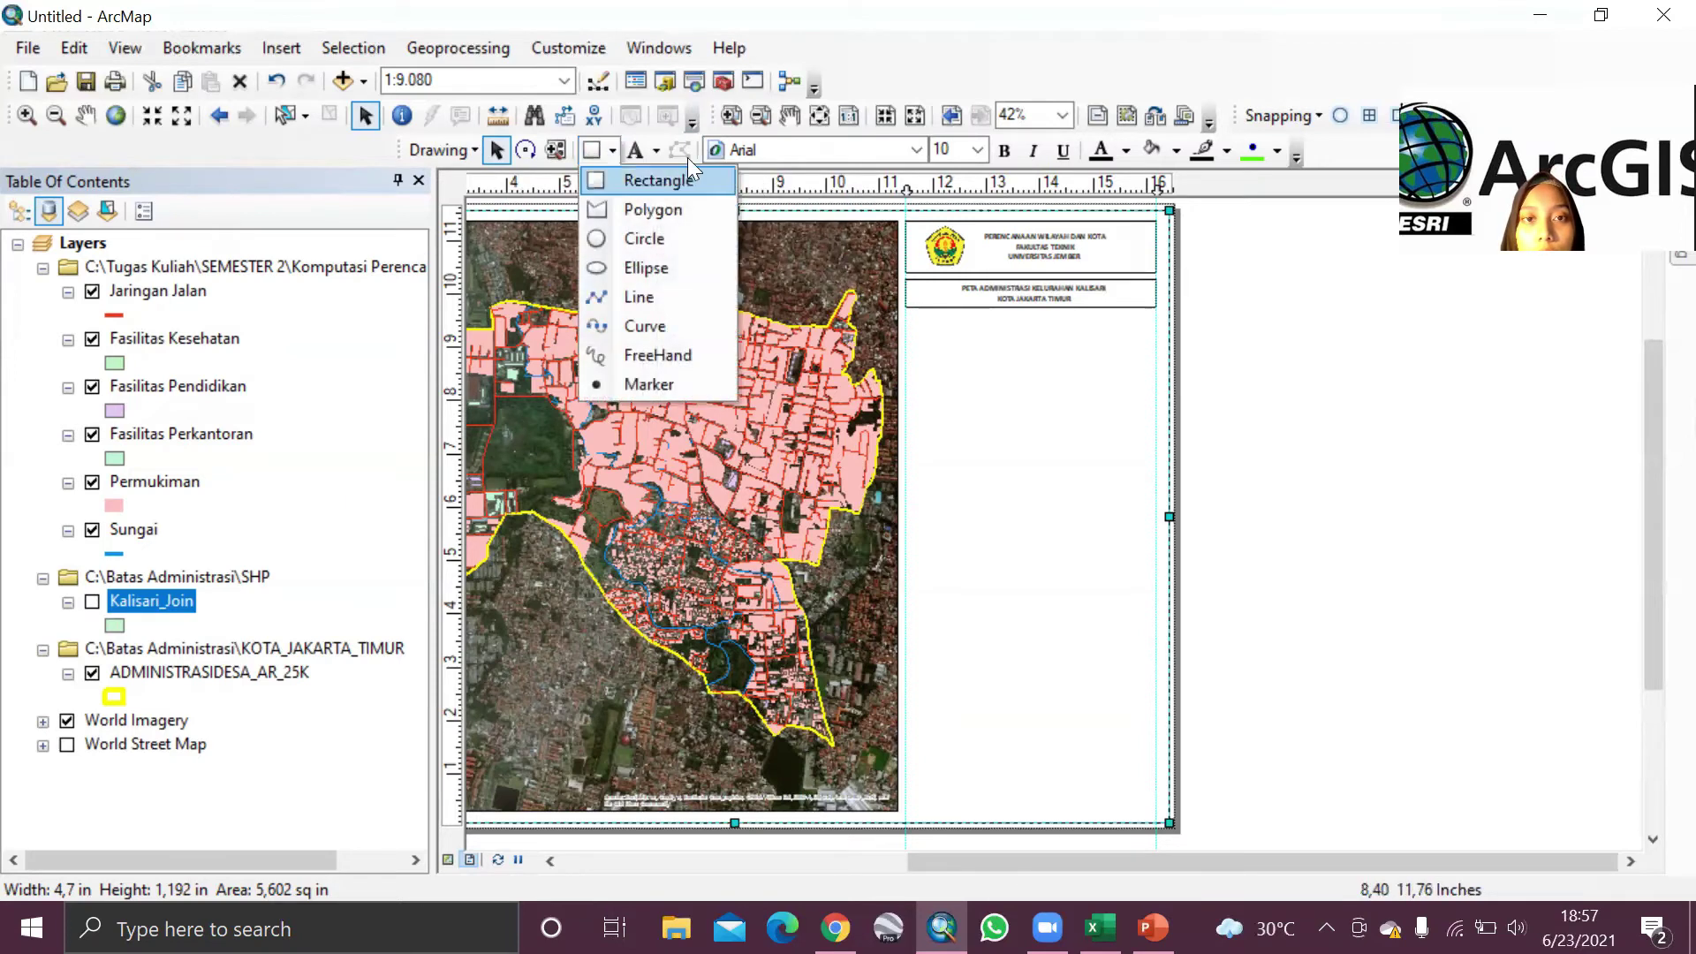
click(660, 180)
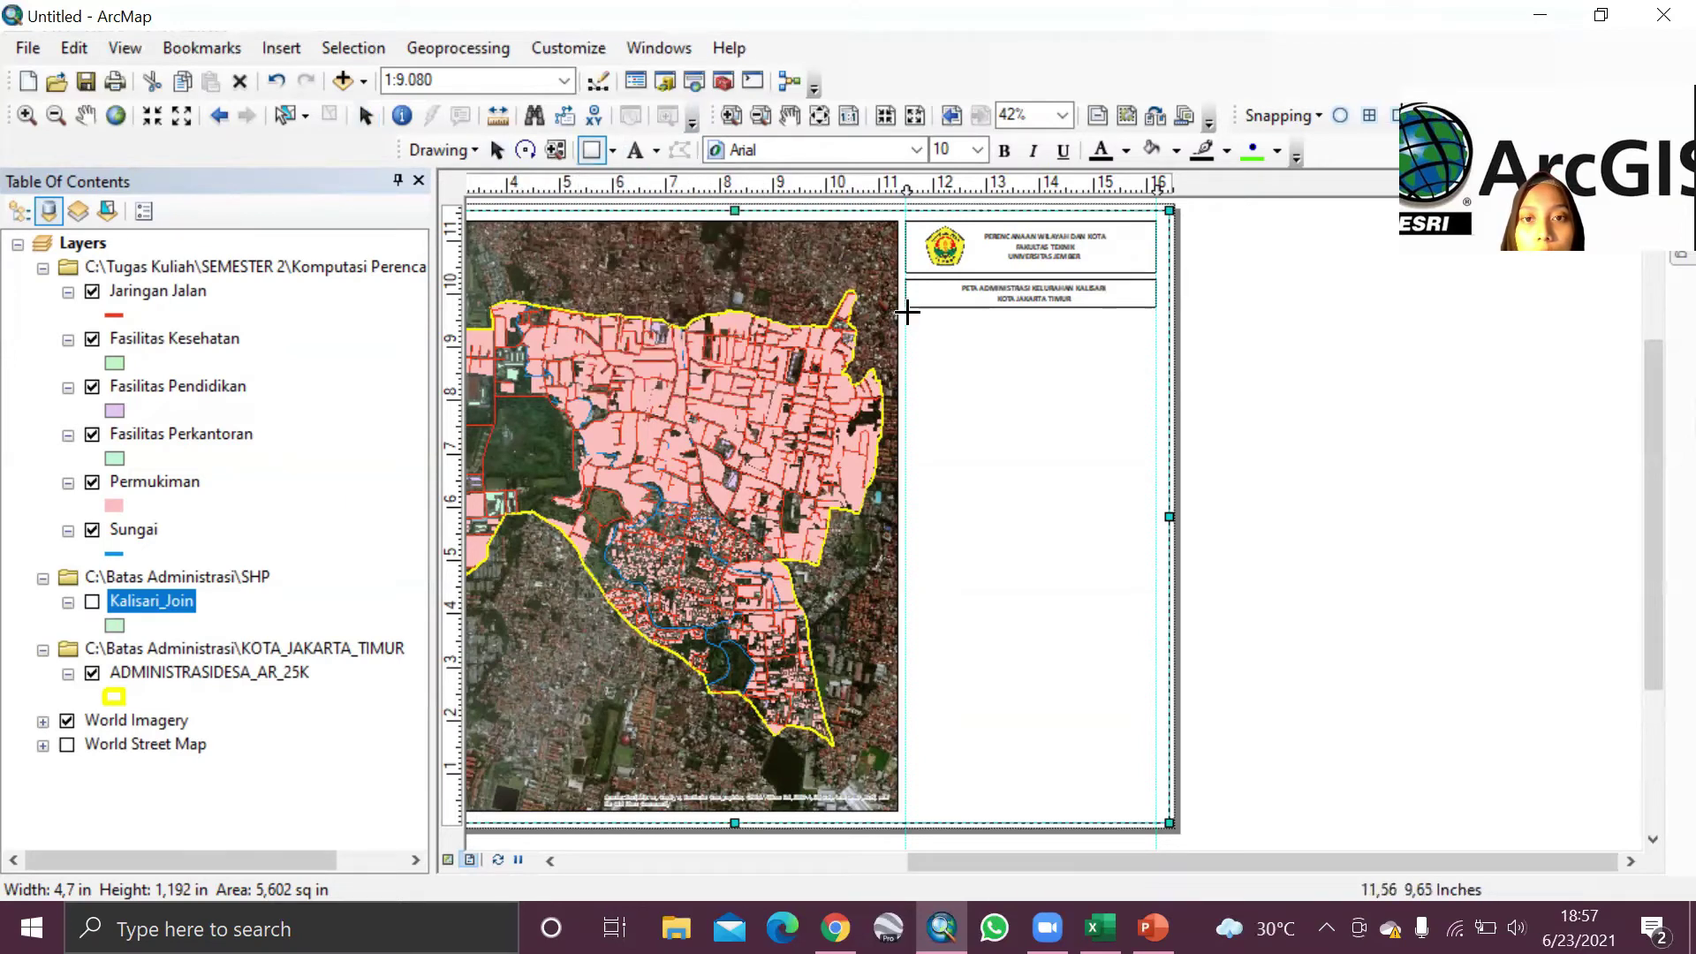
mouse_move(906, 311)
mouse_down()
mouse_move(905, 332)
mouse_move(1019, 359)
mouse_move(1156, 362)
mouse_up()
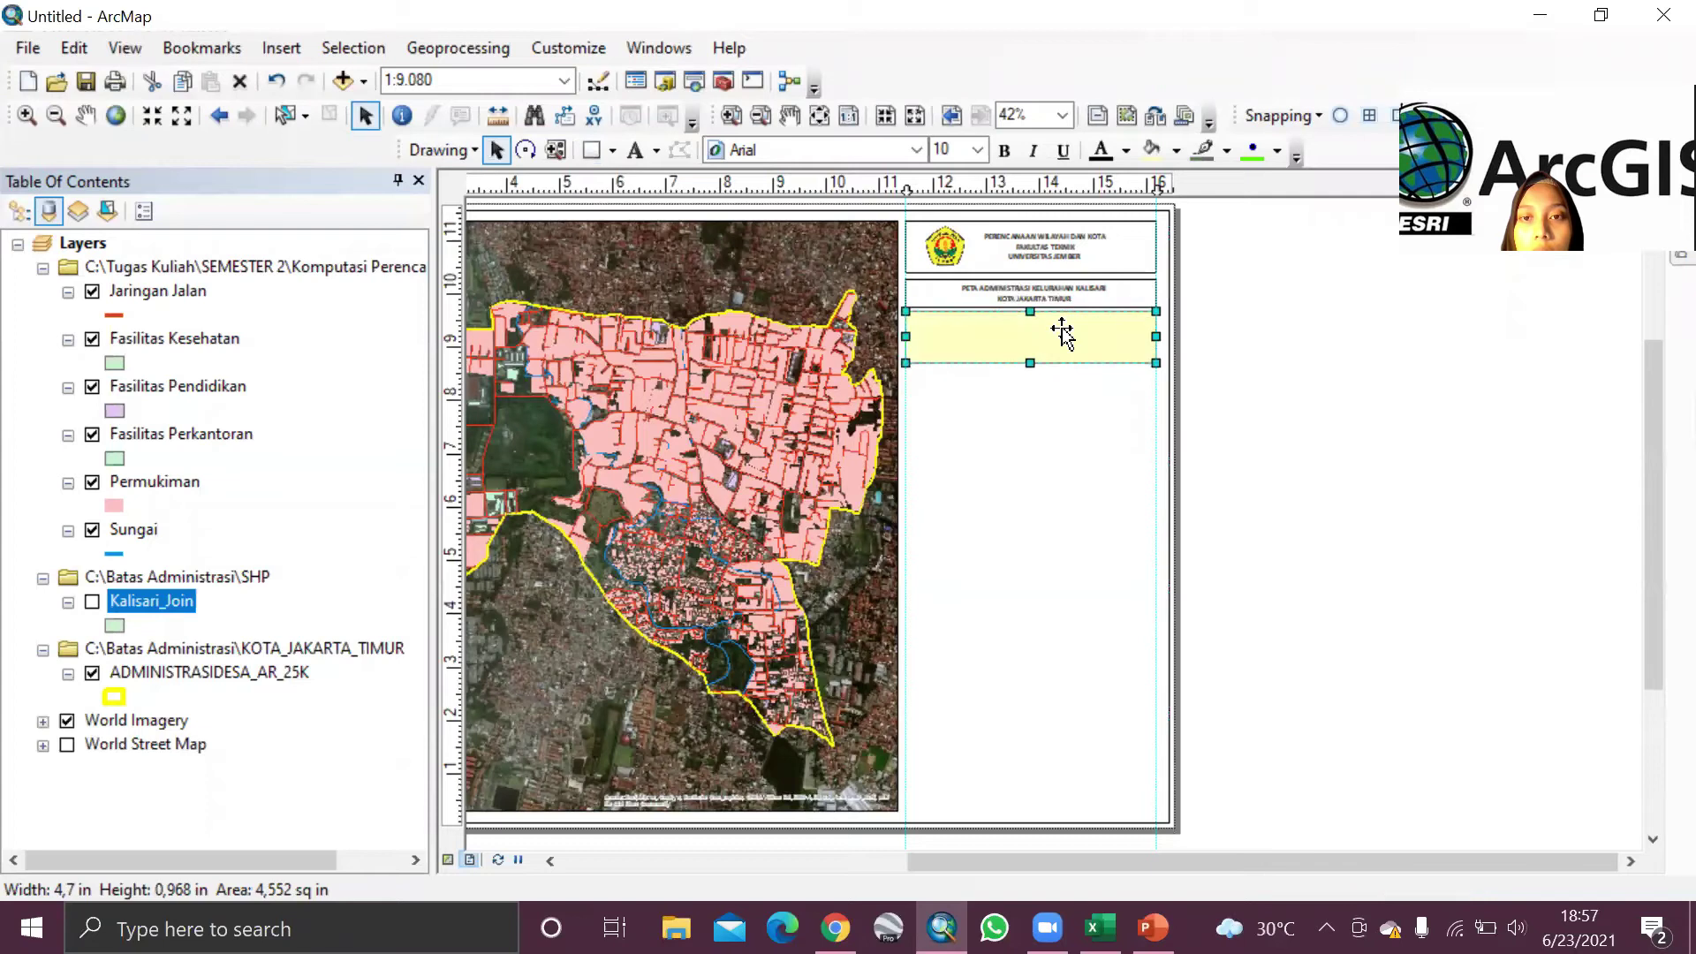
Step: Give the new rectangle below the title box no fill and a black outline
right_click(1063, 336)
click(1214, 775)
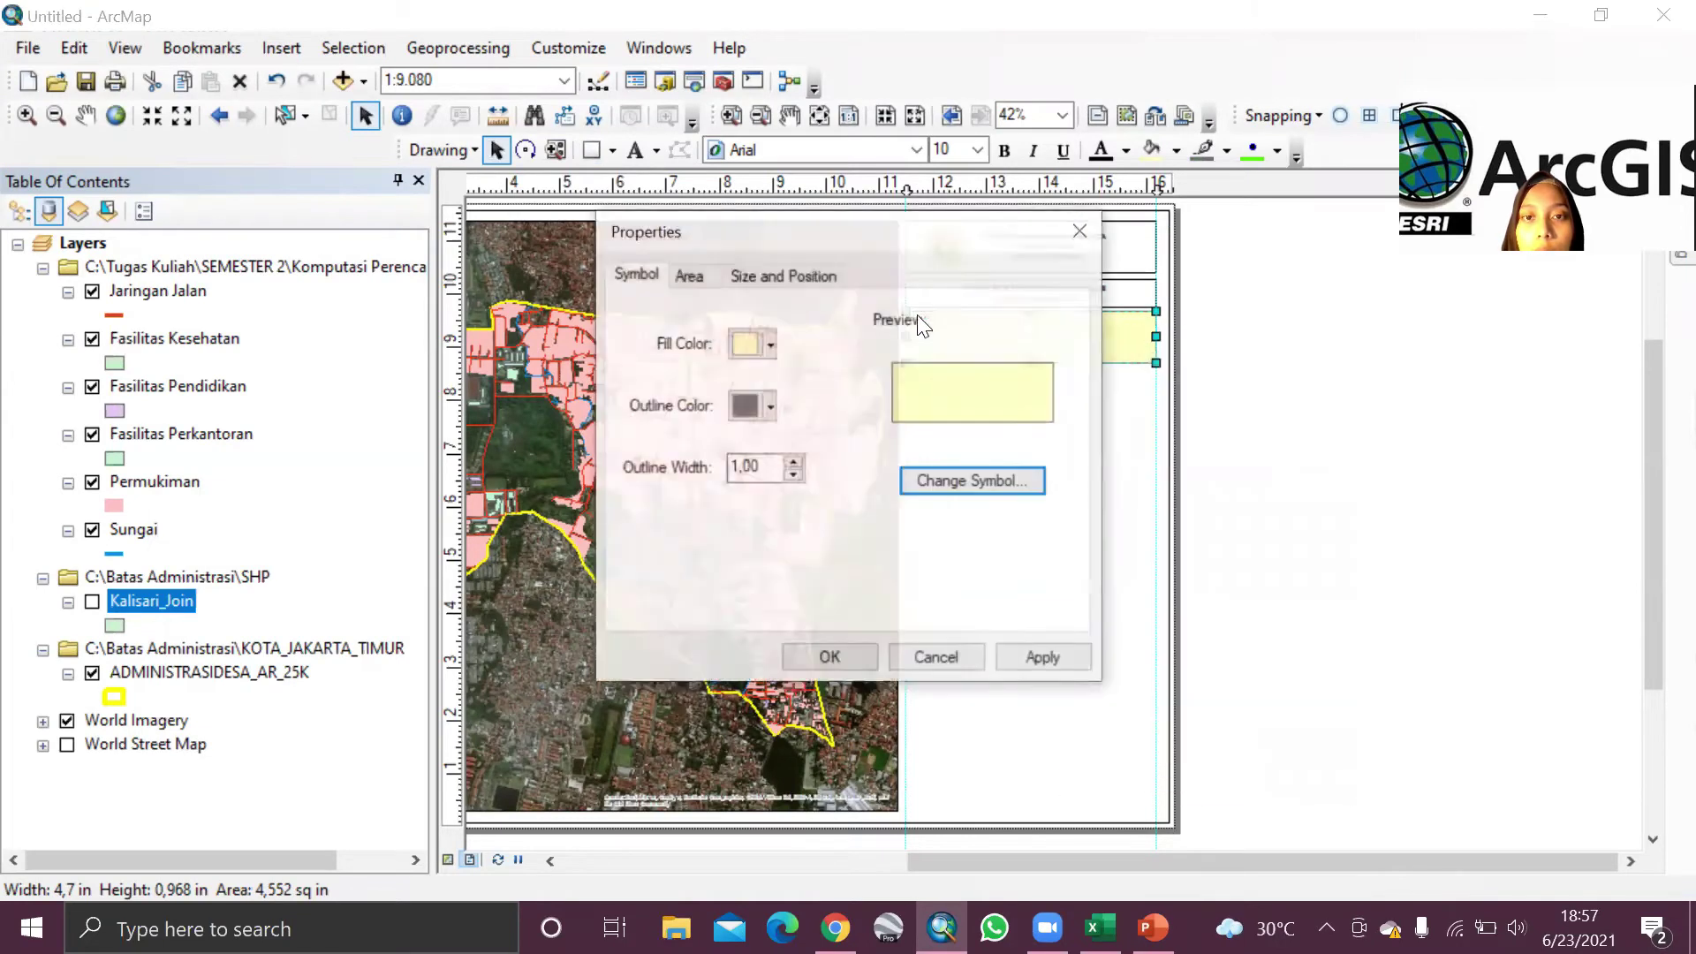
click(770, 345)
click(800, 384)
click(772, 406)
click(745, 691)
click(835, 659)
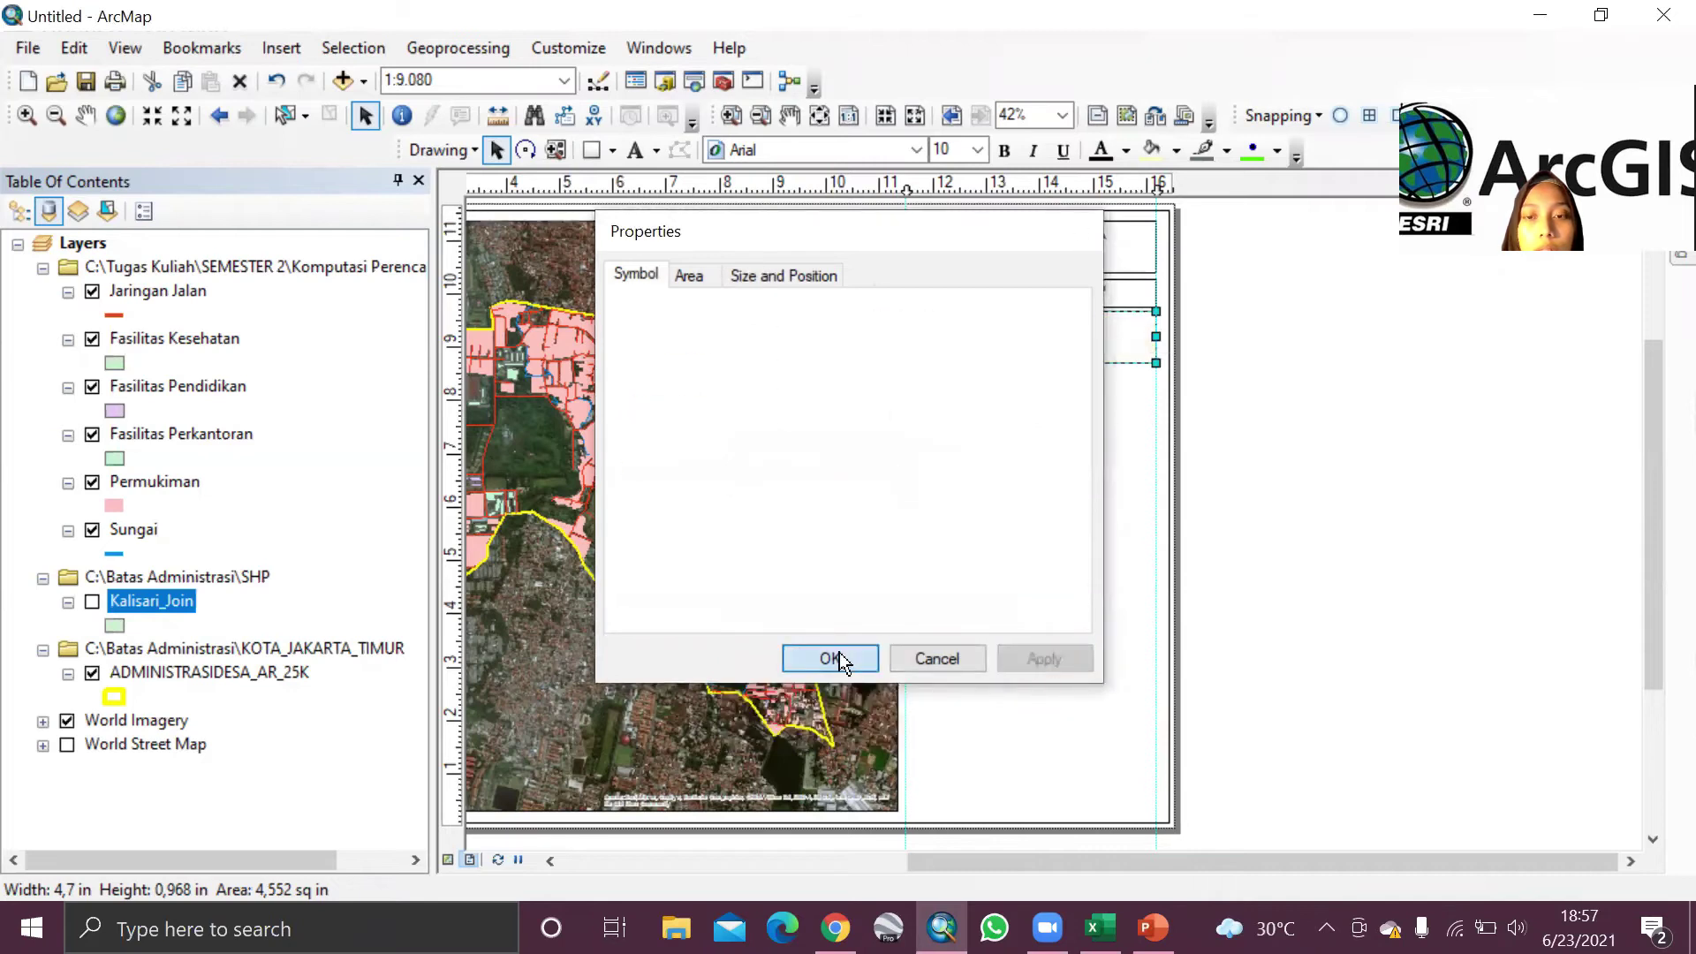
Step: Start inserting scale text, with its page units set to centimeters and its map units to meters
click(280, 48)
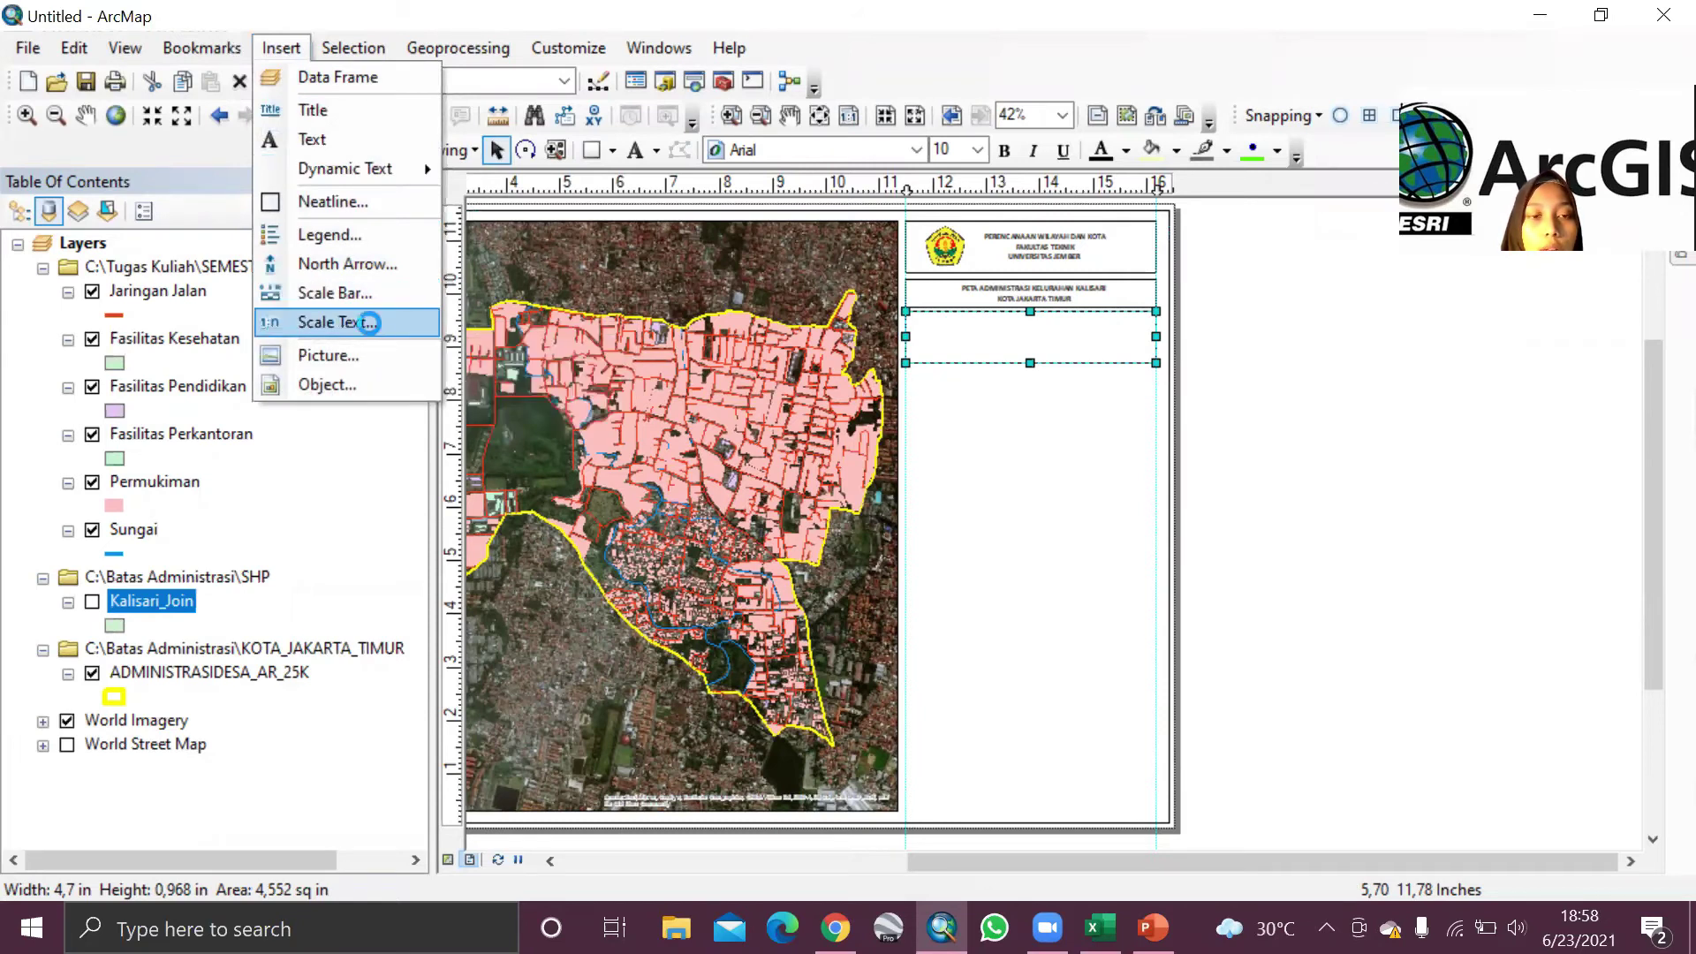
click(331, 323)
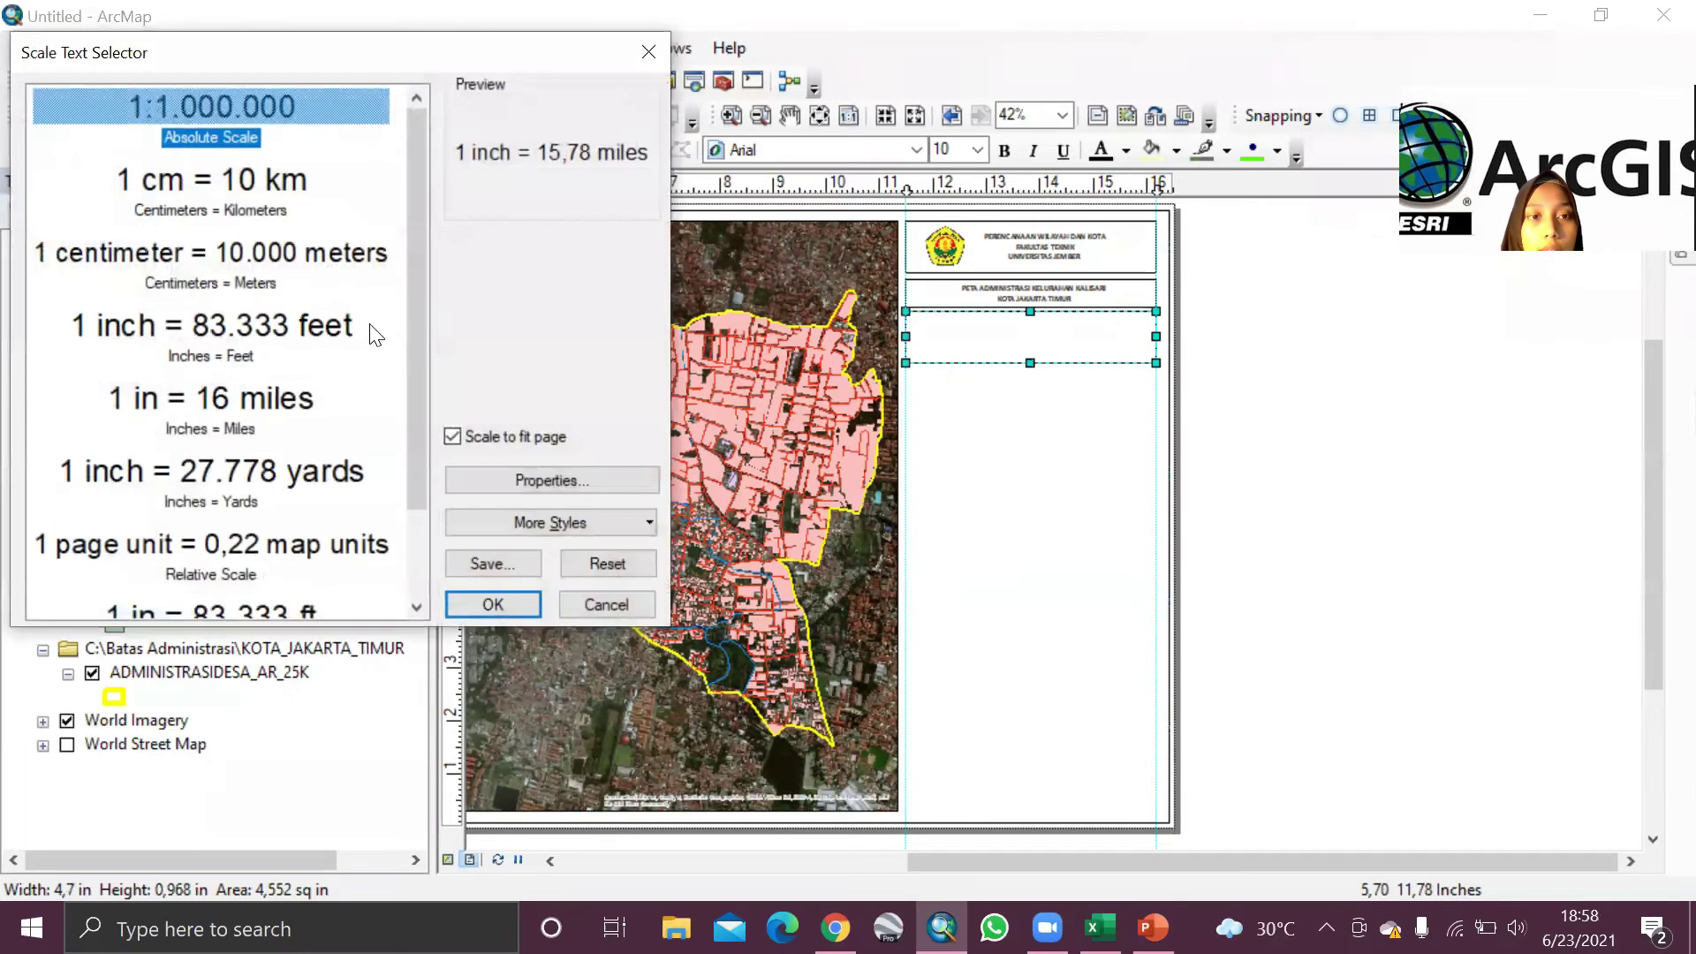
click(542, 482)
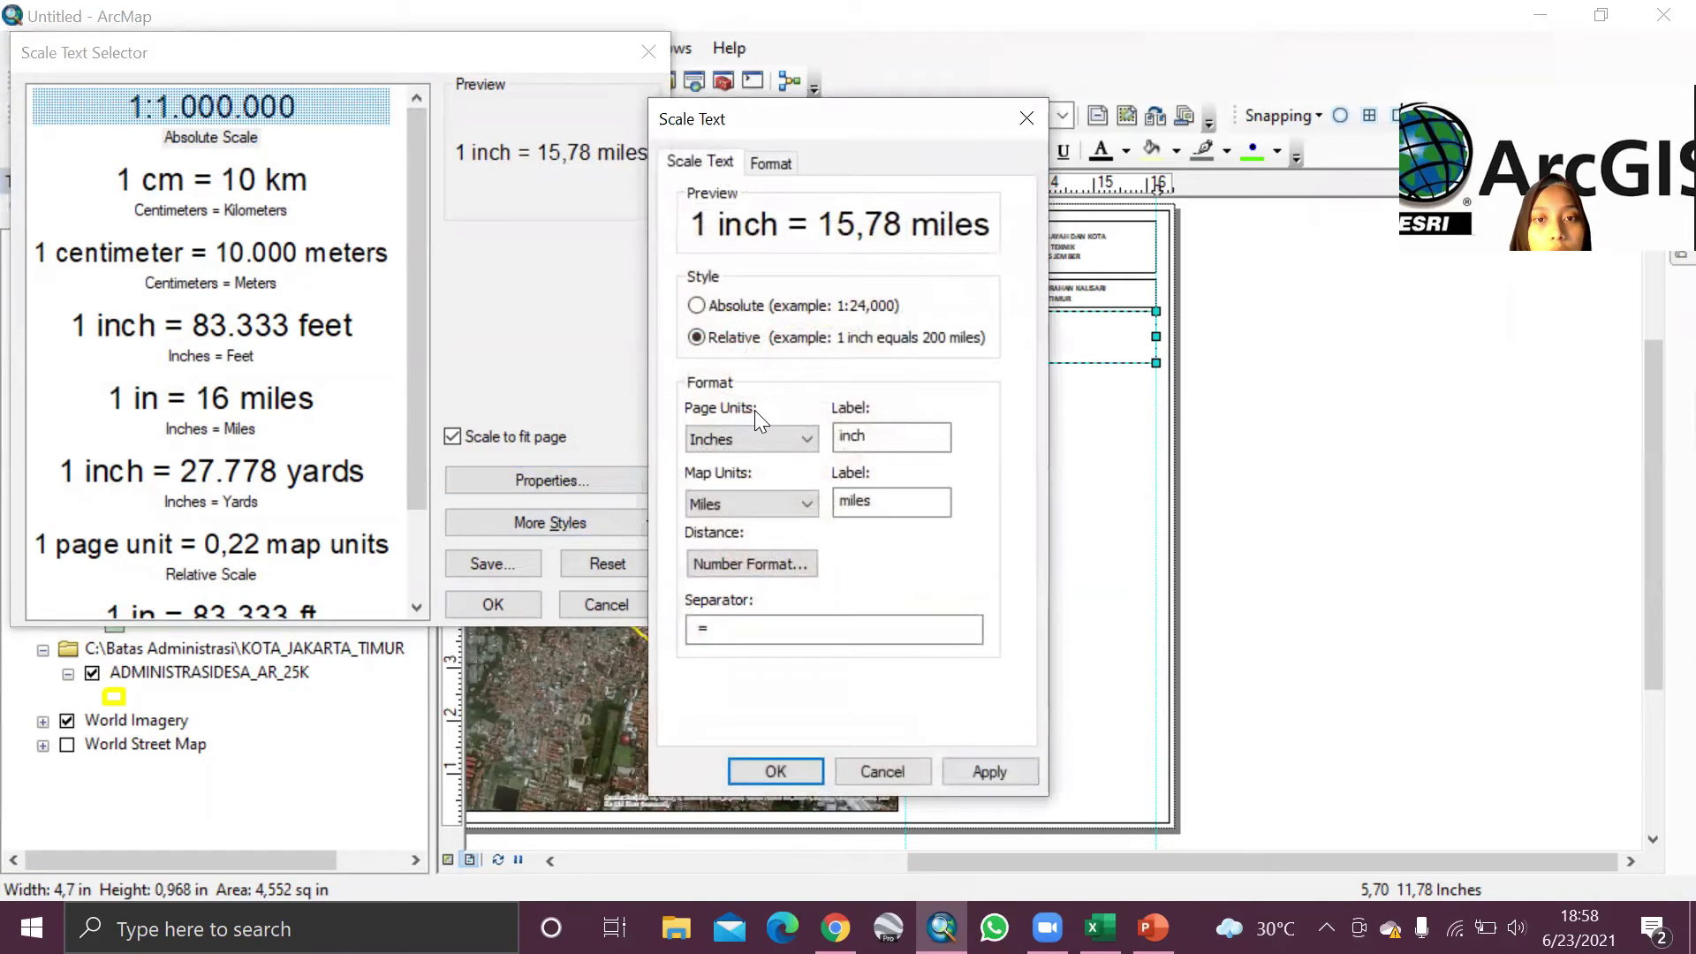
click(809, 506)
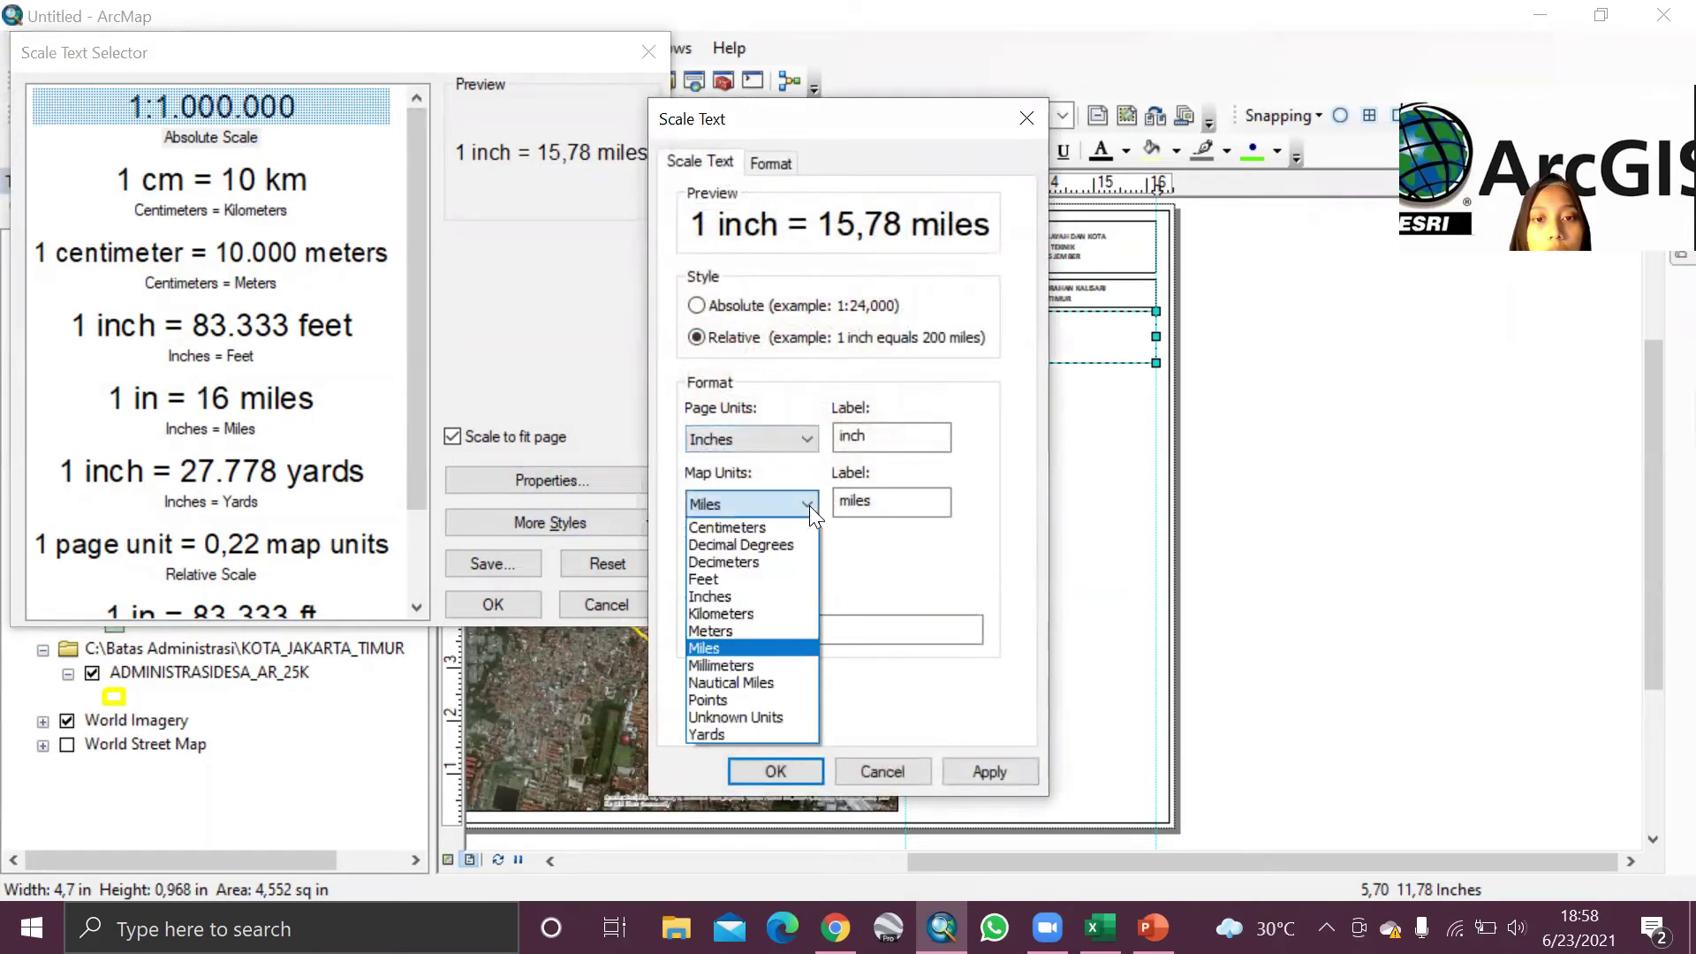
click(712, 628)
click(800, 440)
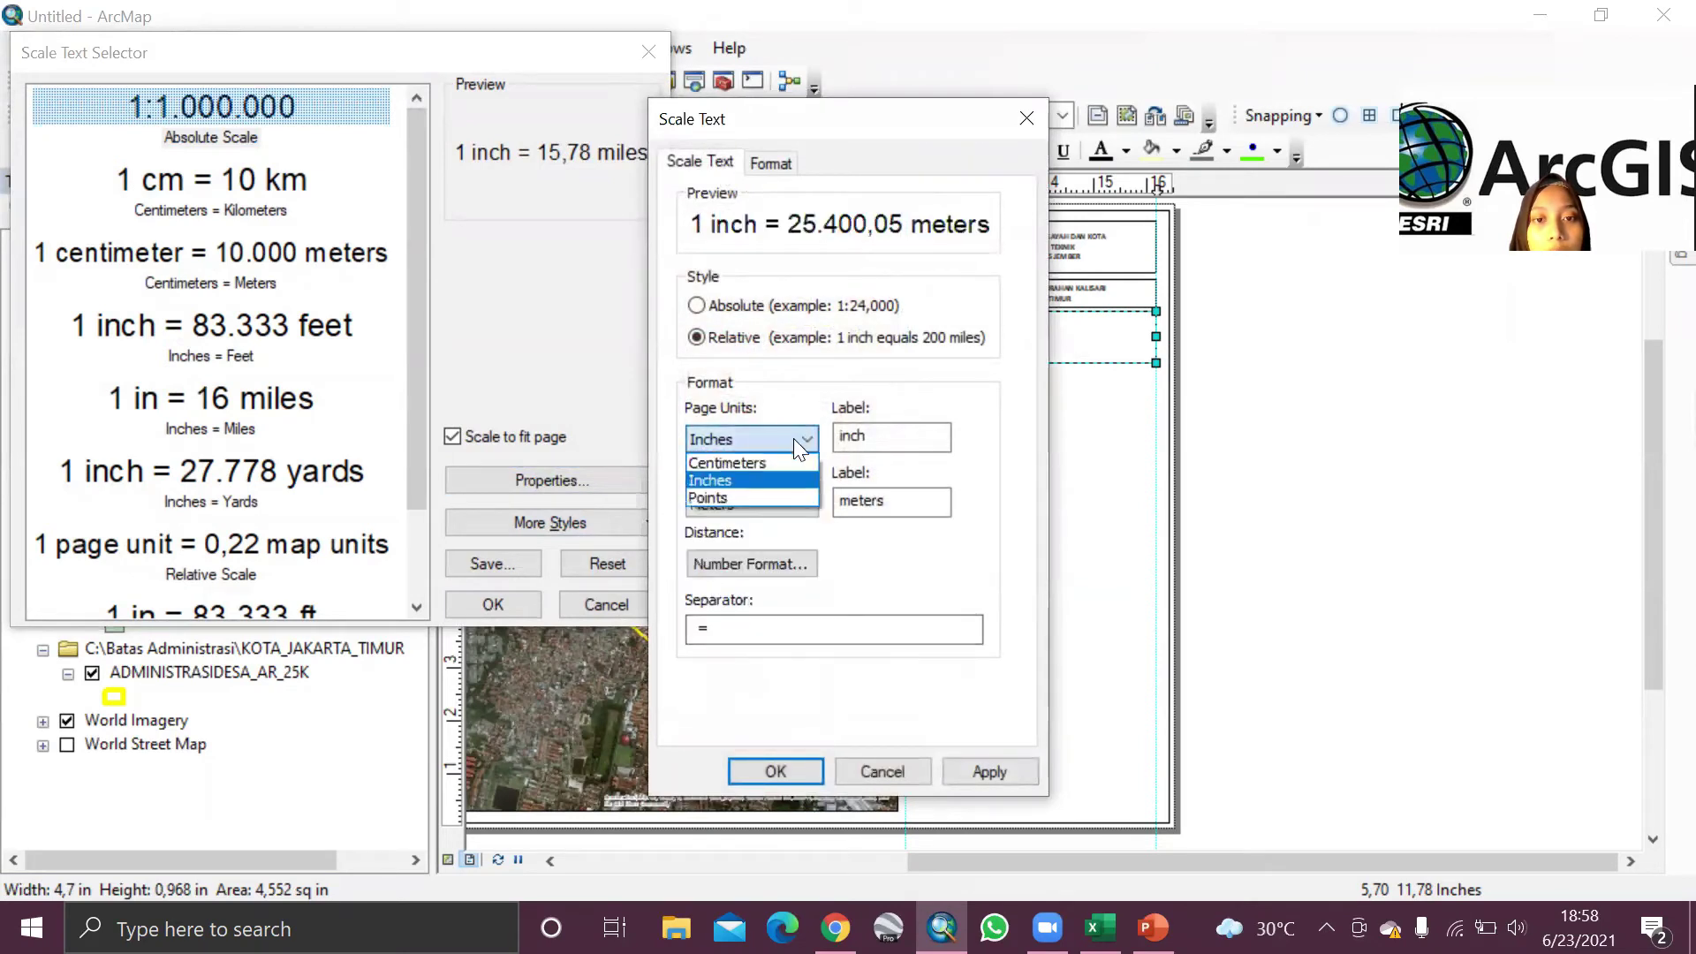
click(791, 439)
click(789, 436)
click(781, 452)
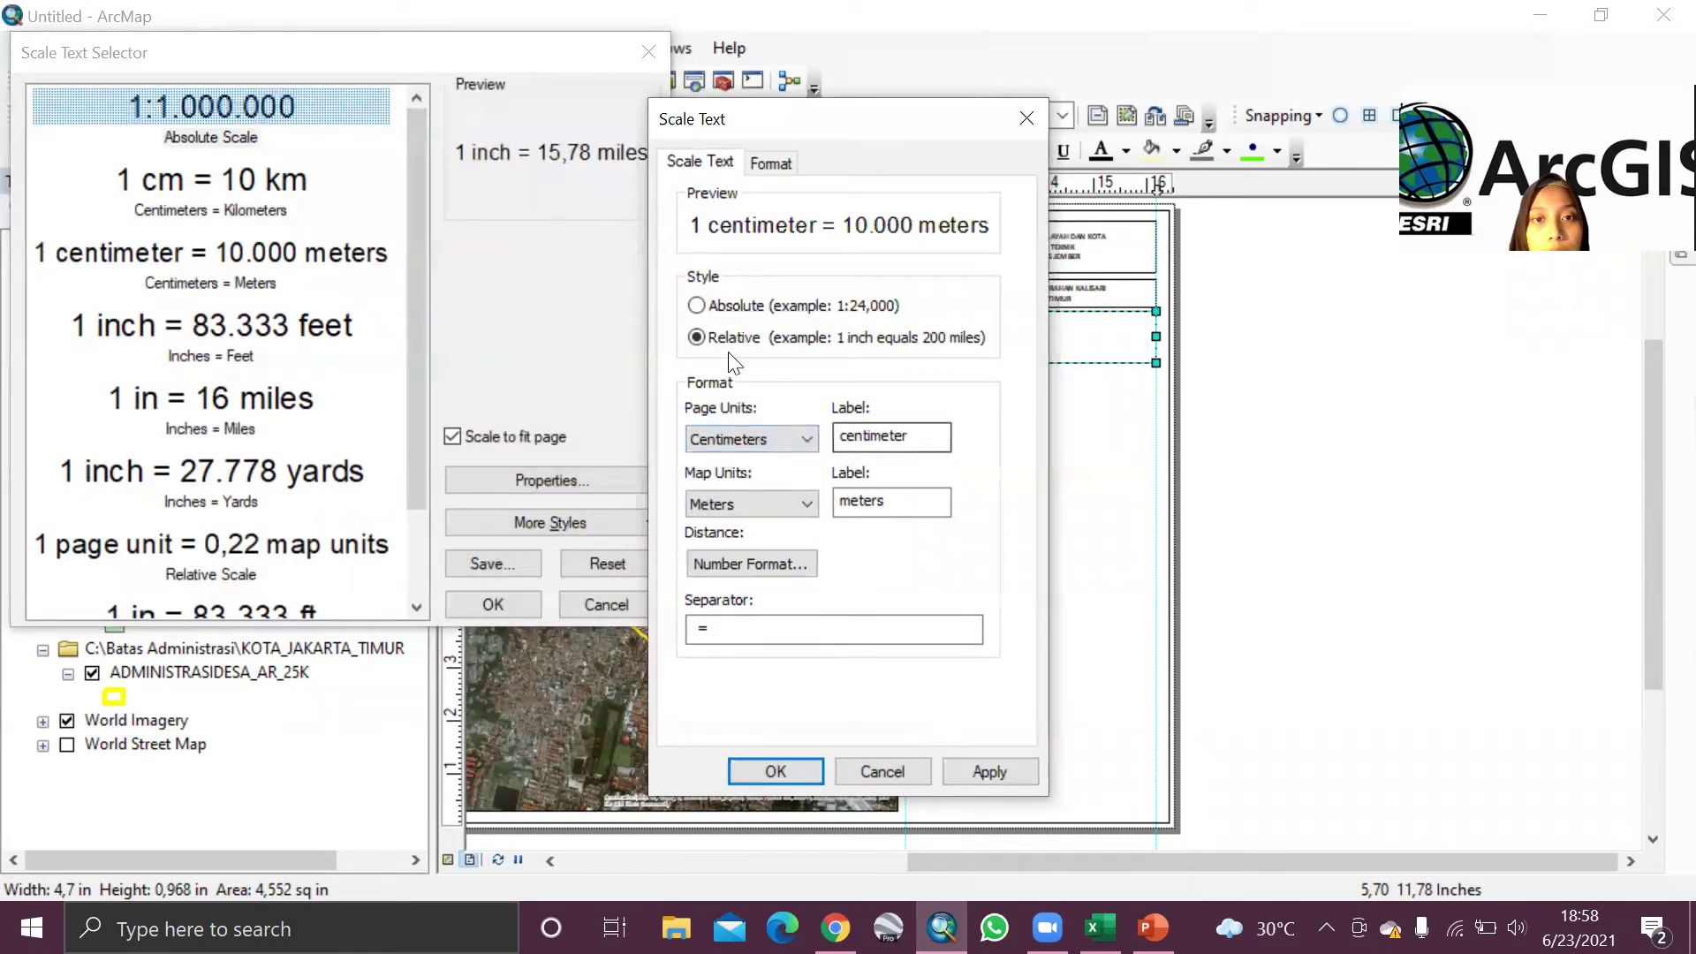
Step: Switch the scale text to the absolute style and insert it into the layout
click(697, 306)
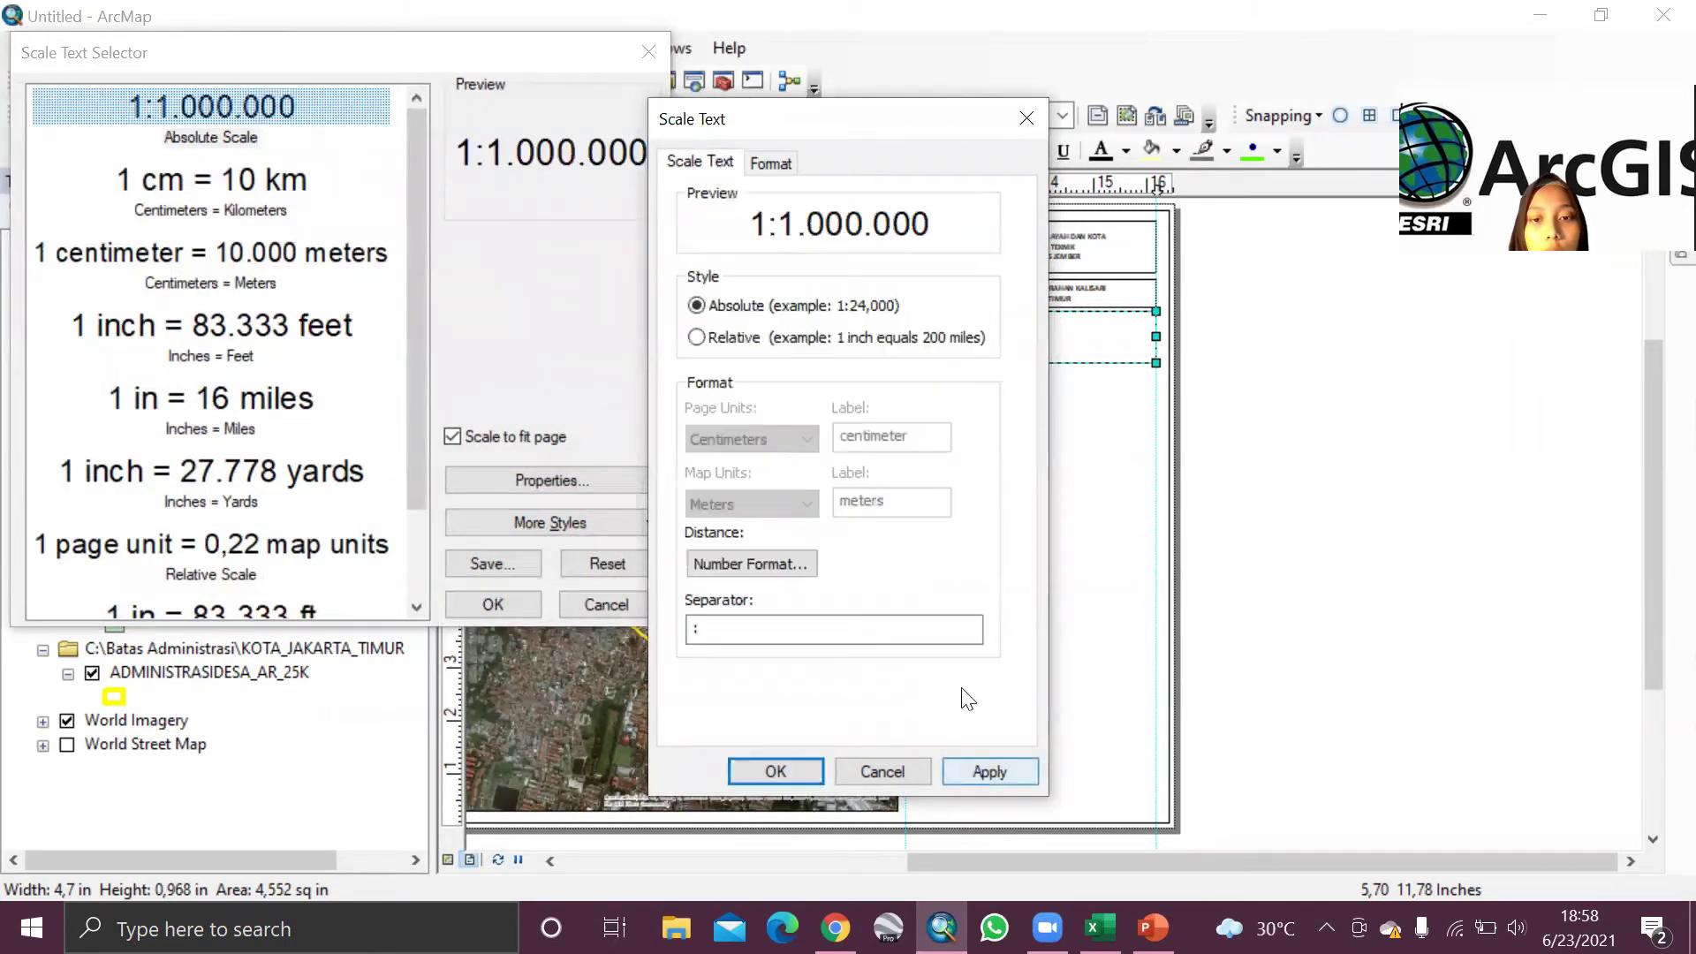
key(Return)
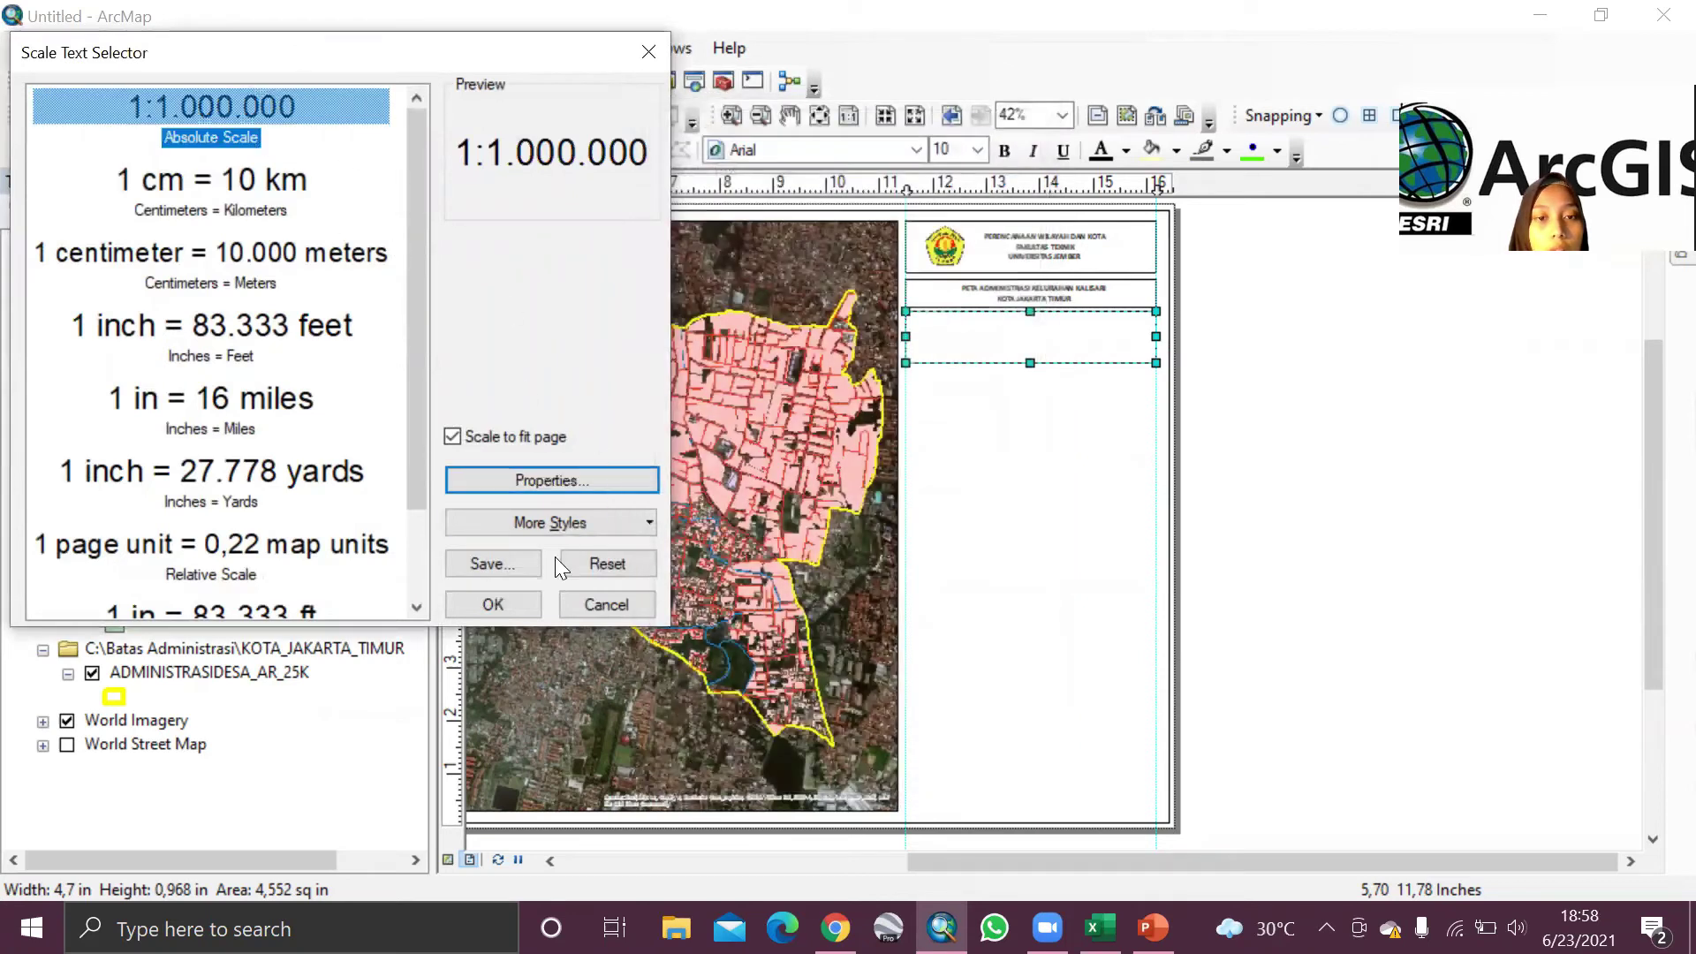
click(509, 604)
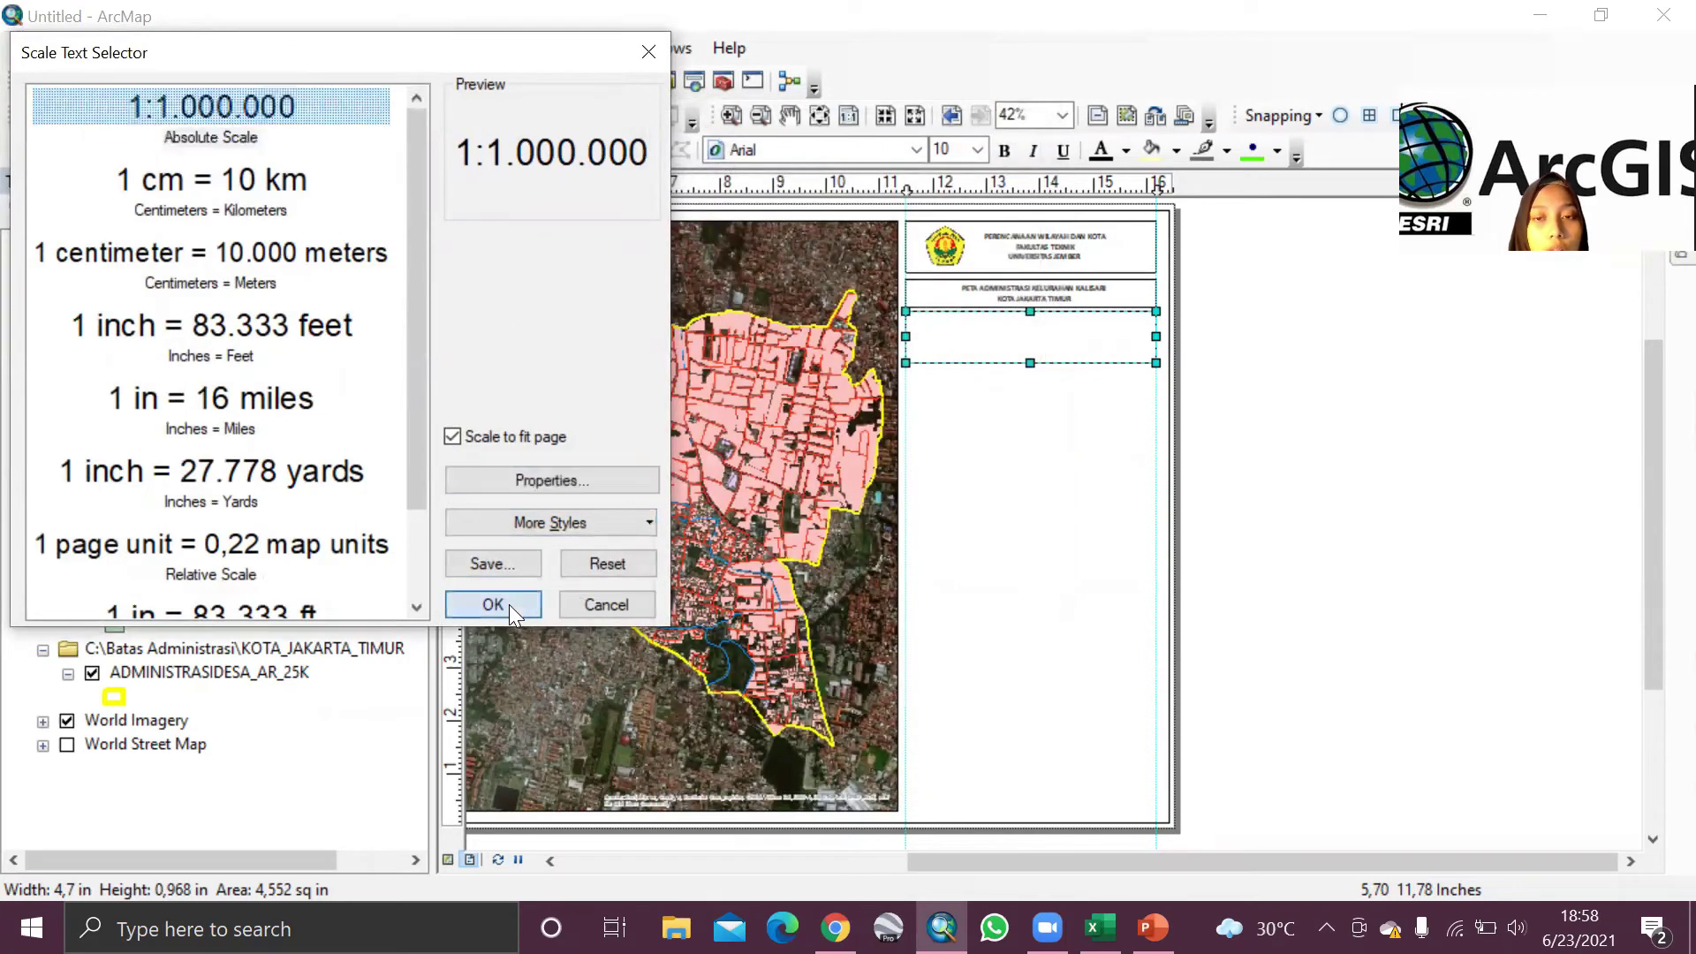
Step: Shrink the scale text and place it centered in the upper part of the empty box below the title
mouse_move(966, 544)
mouse_down()
mouse_move(988, 568)
mouse_move(987, 547)
mouse_up()
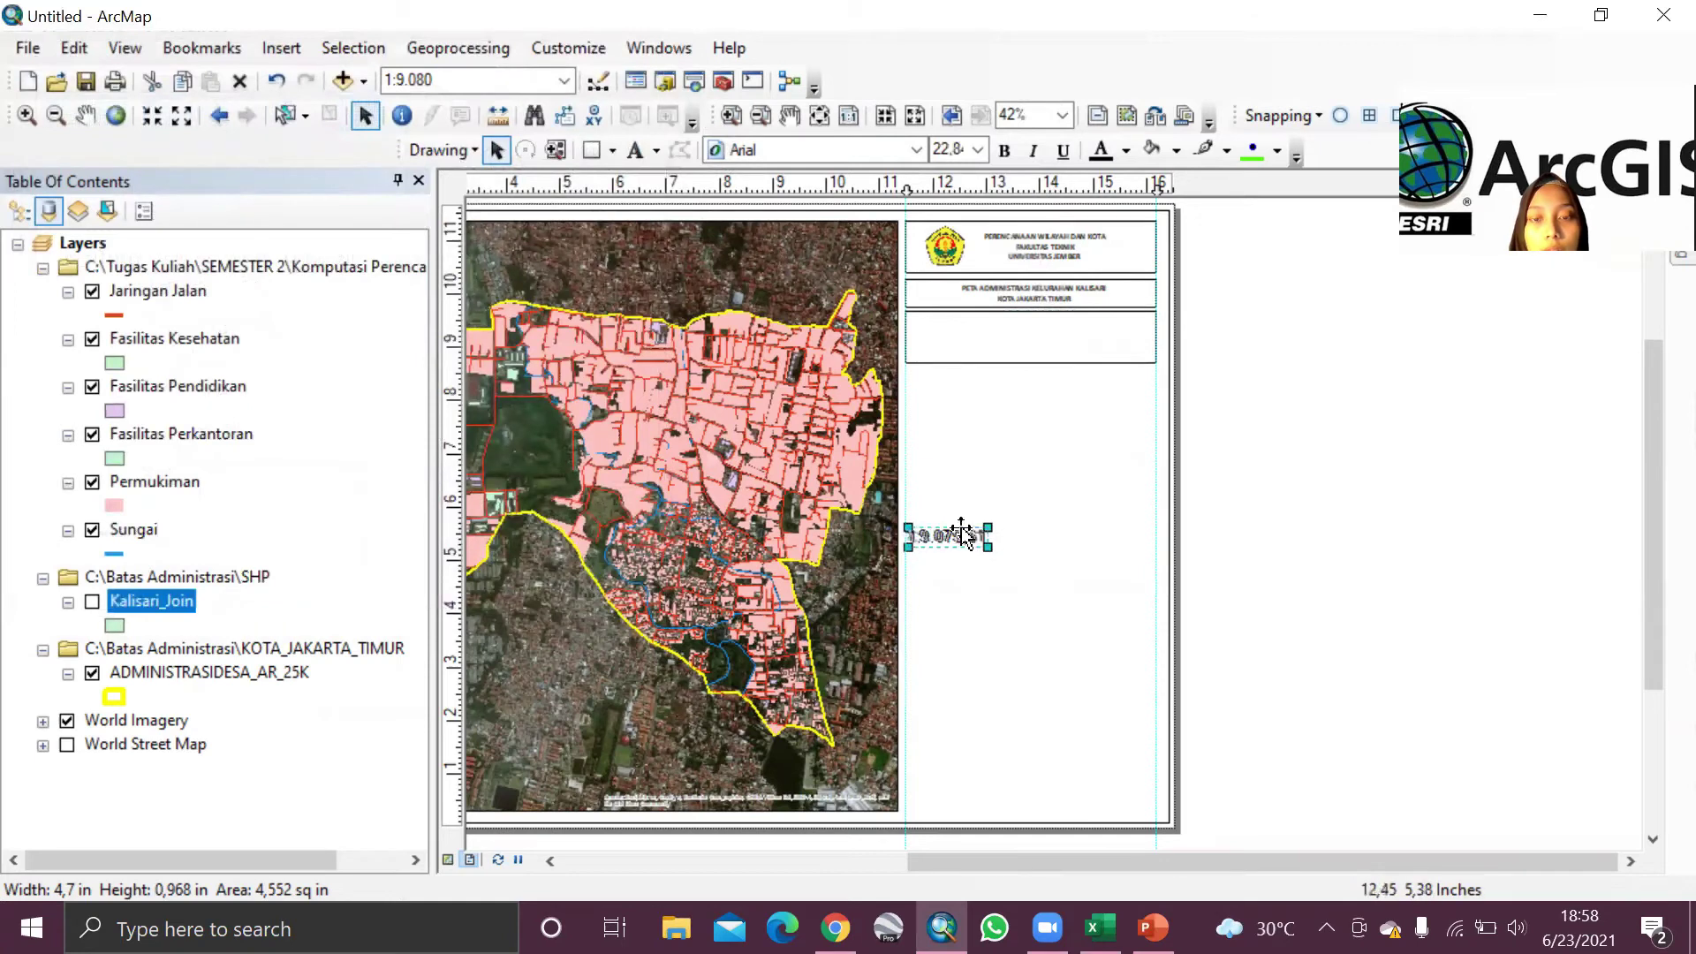
drag(1037, 329, 1055, 334)
click(1063, 452)
click(1030, 323)
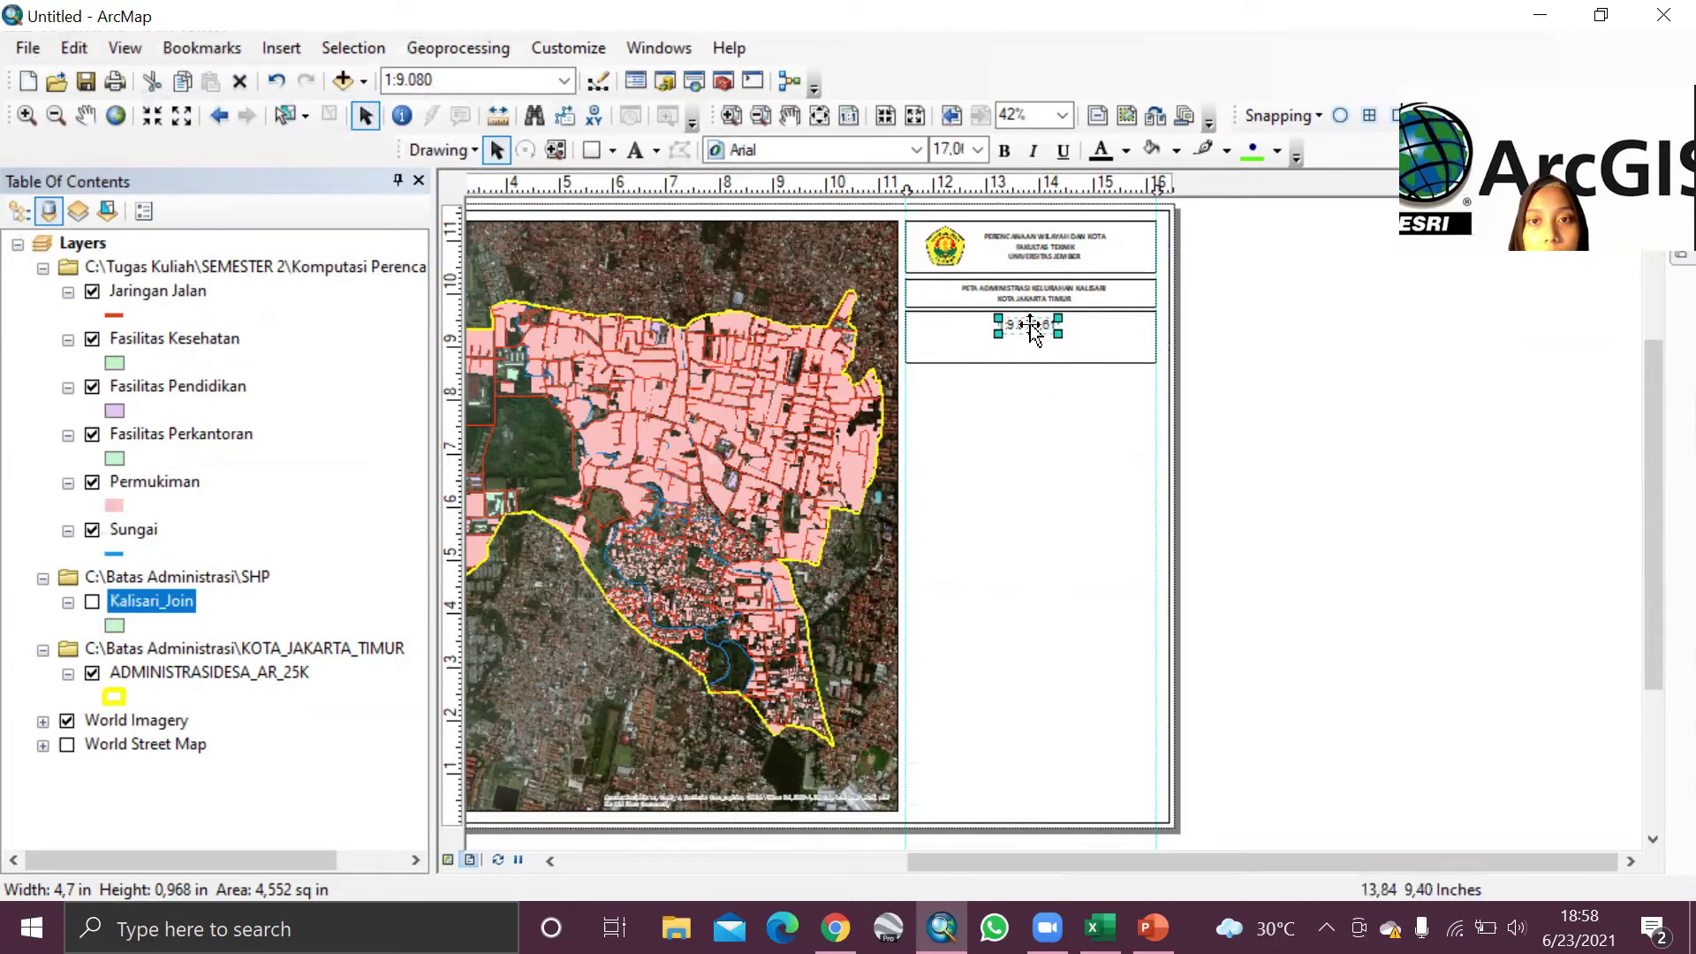
click(972, 379)
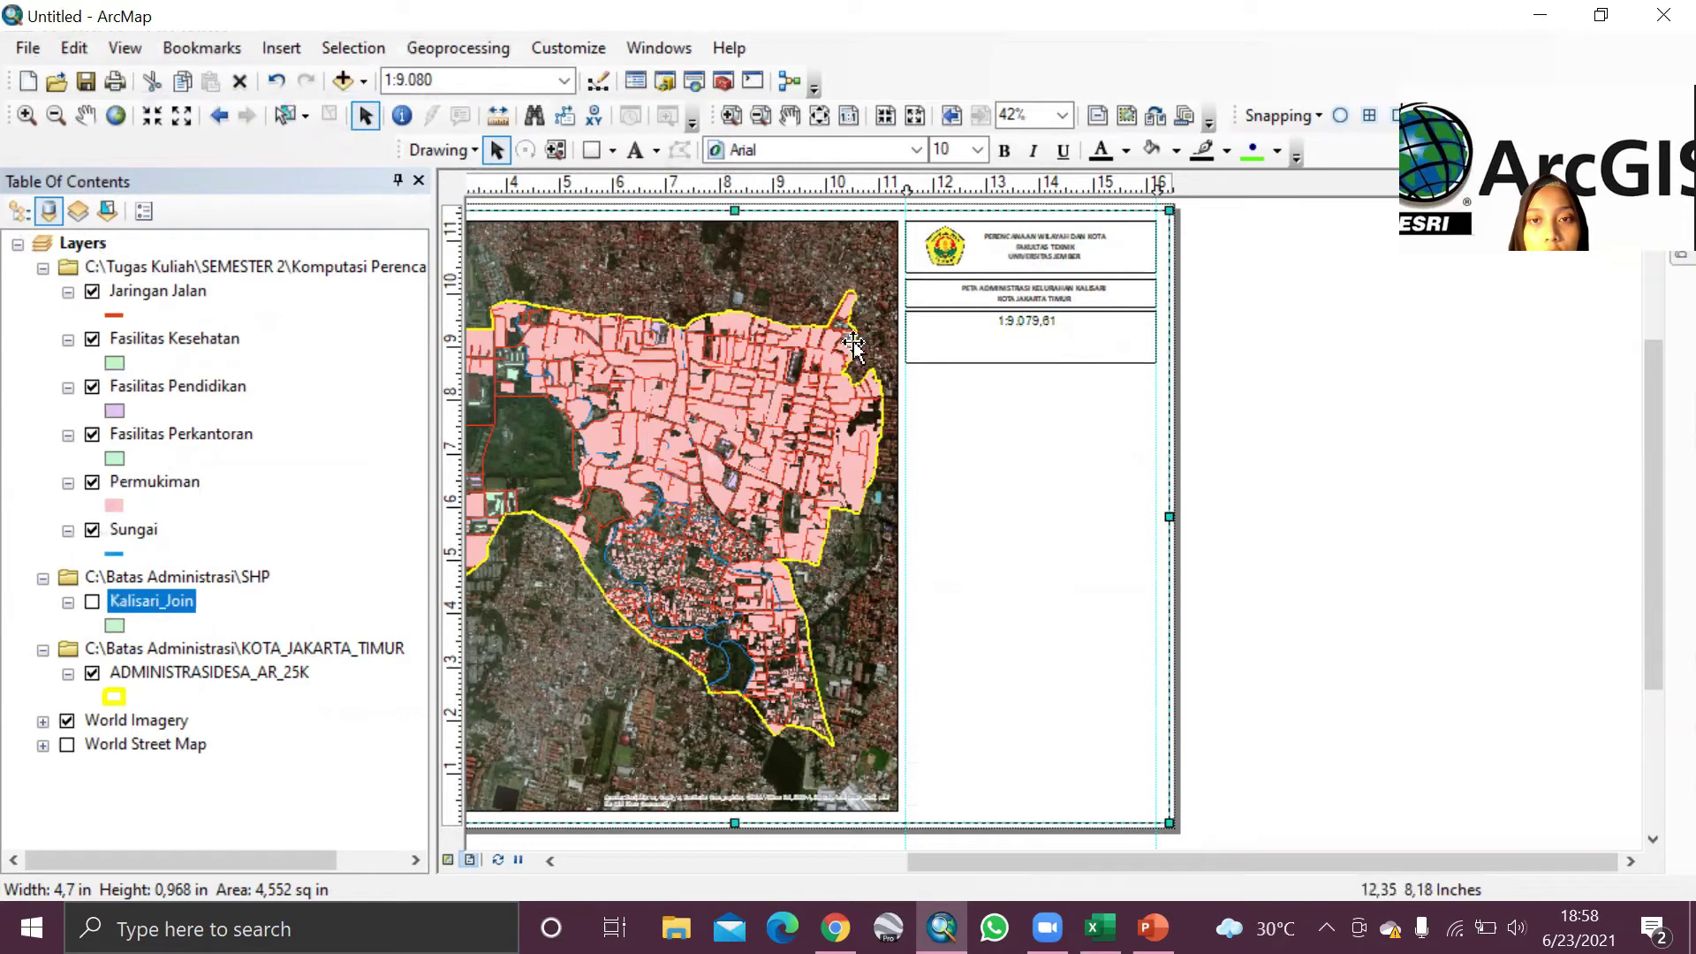
Step: Start inserting a scale bar into the layout and browse the available styles
click(275, 48)
click(275, 48)
click(281, 48)
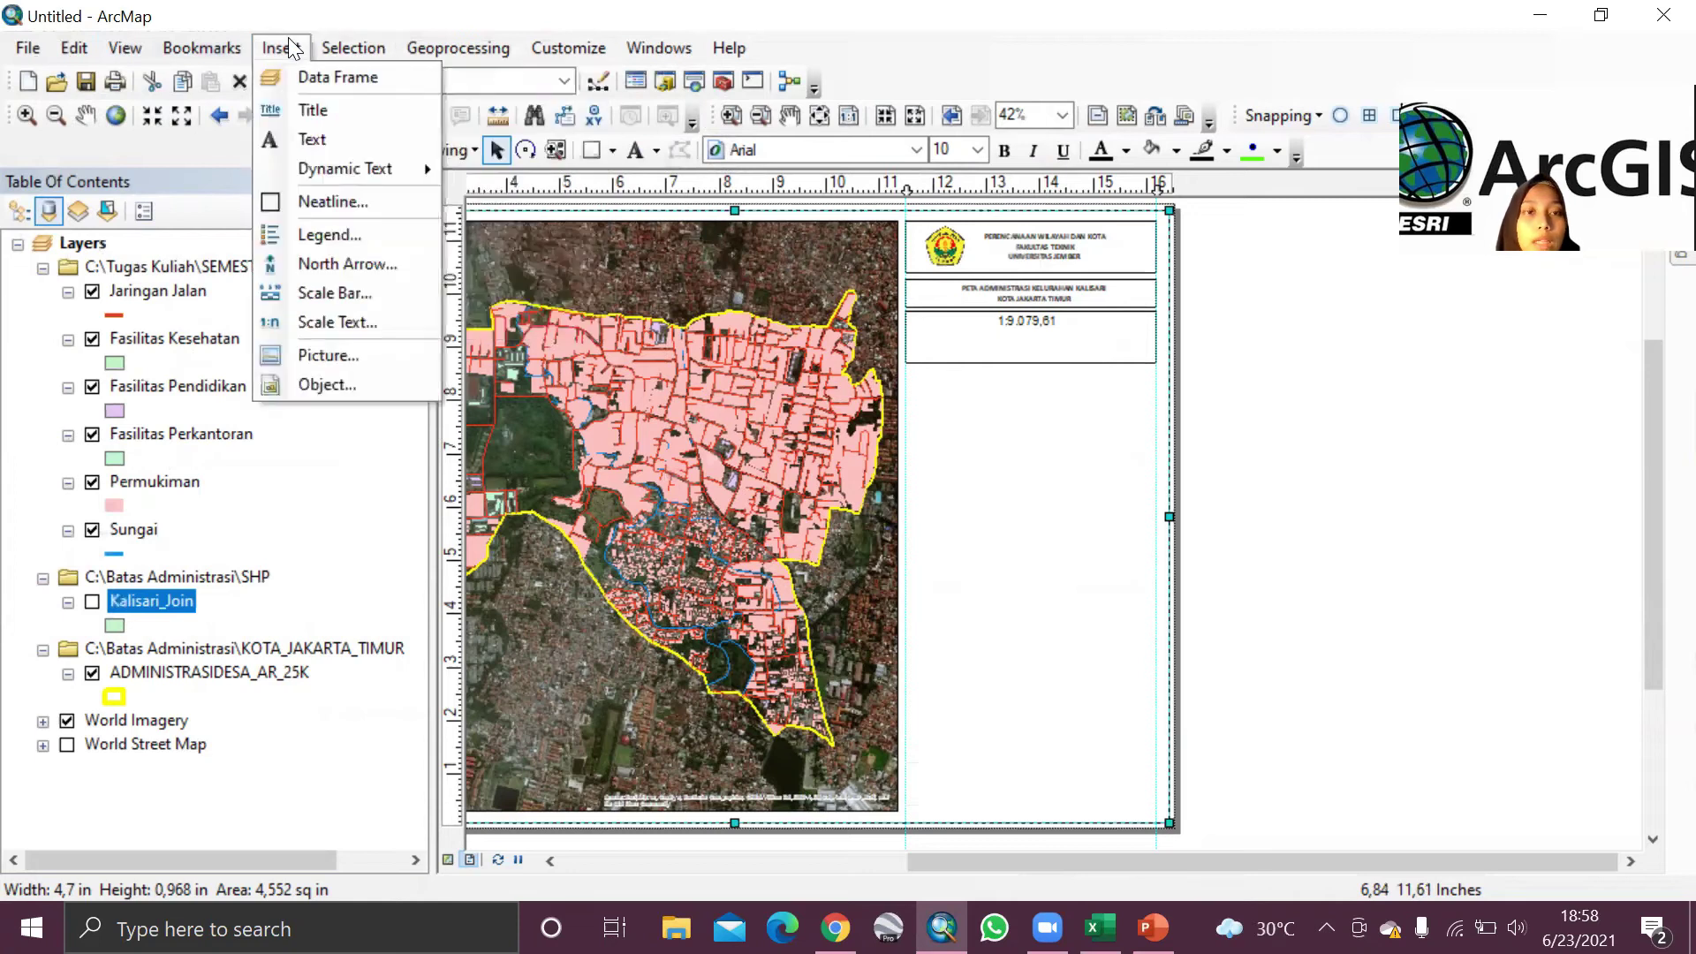
click(344, 316)
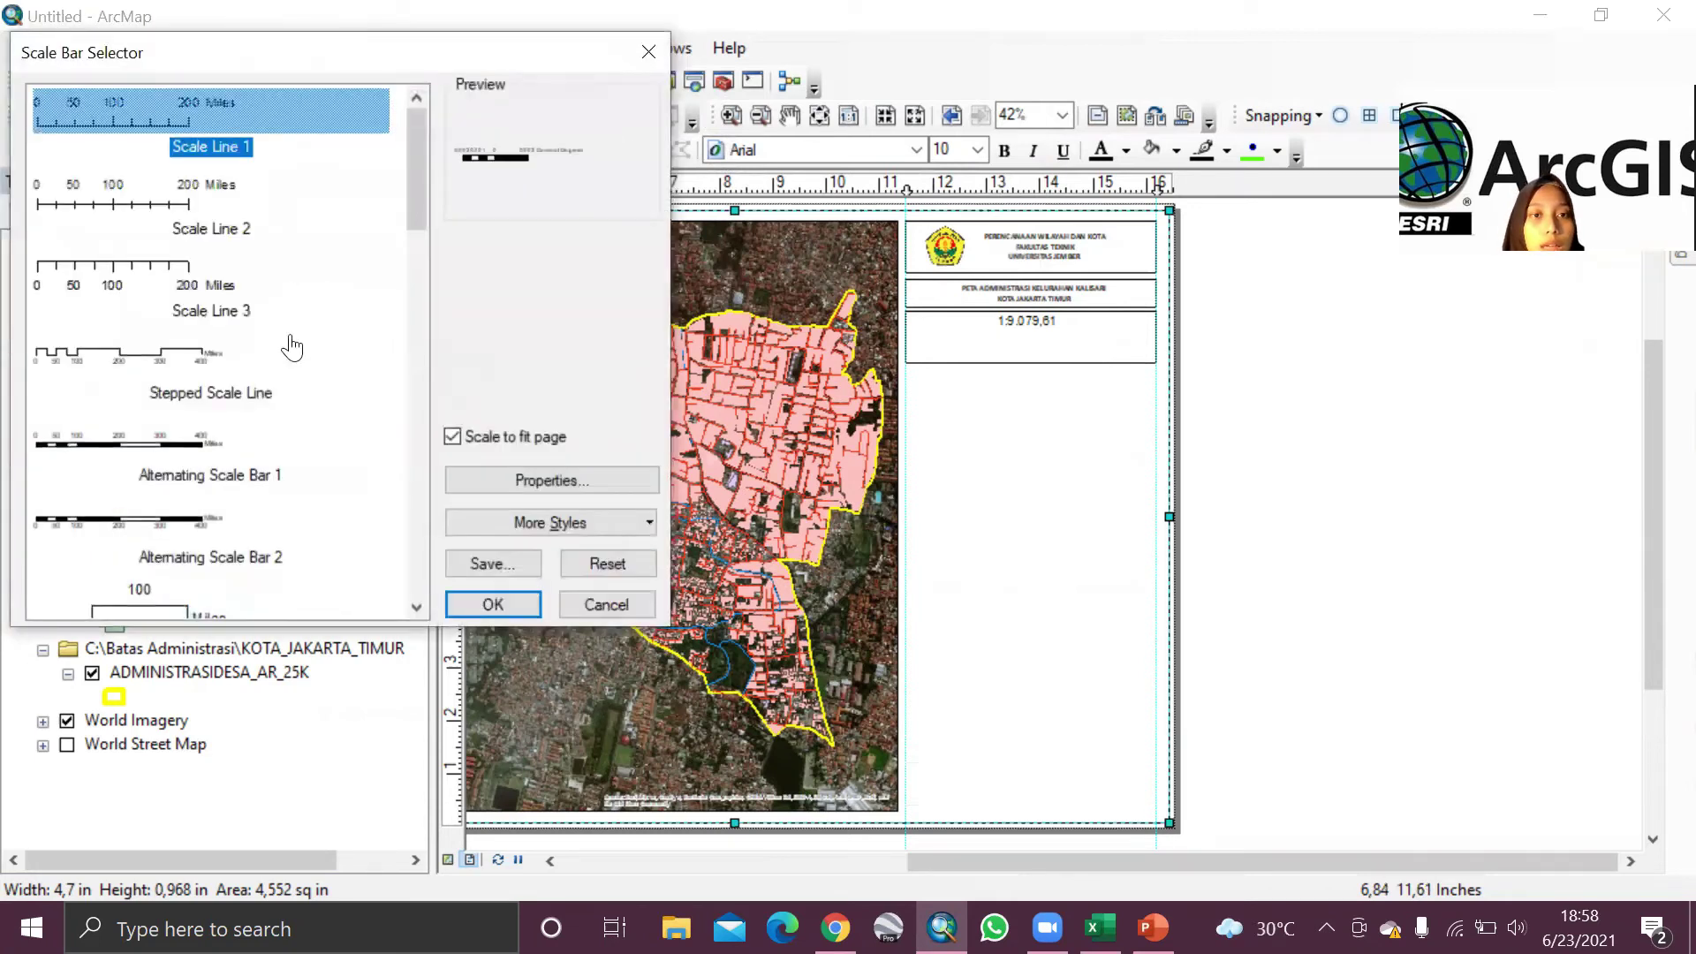
scroll(247, 190, down, 3)
click(533, 486)
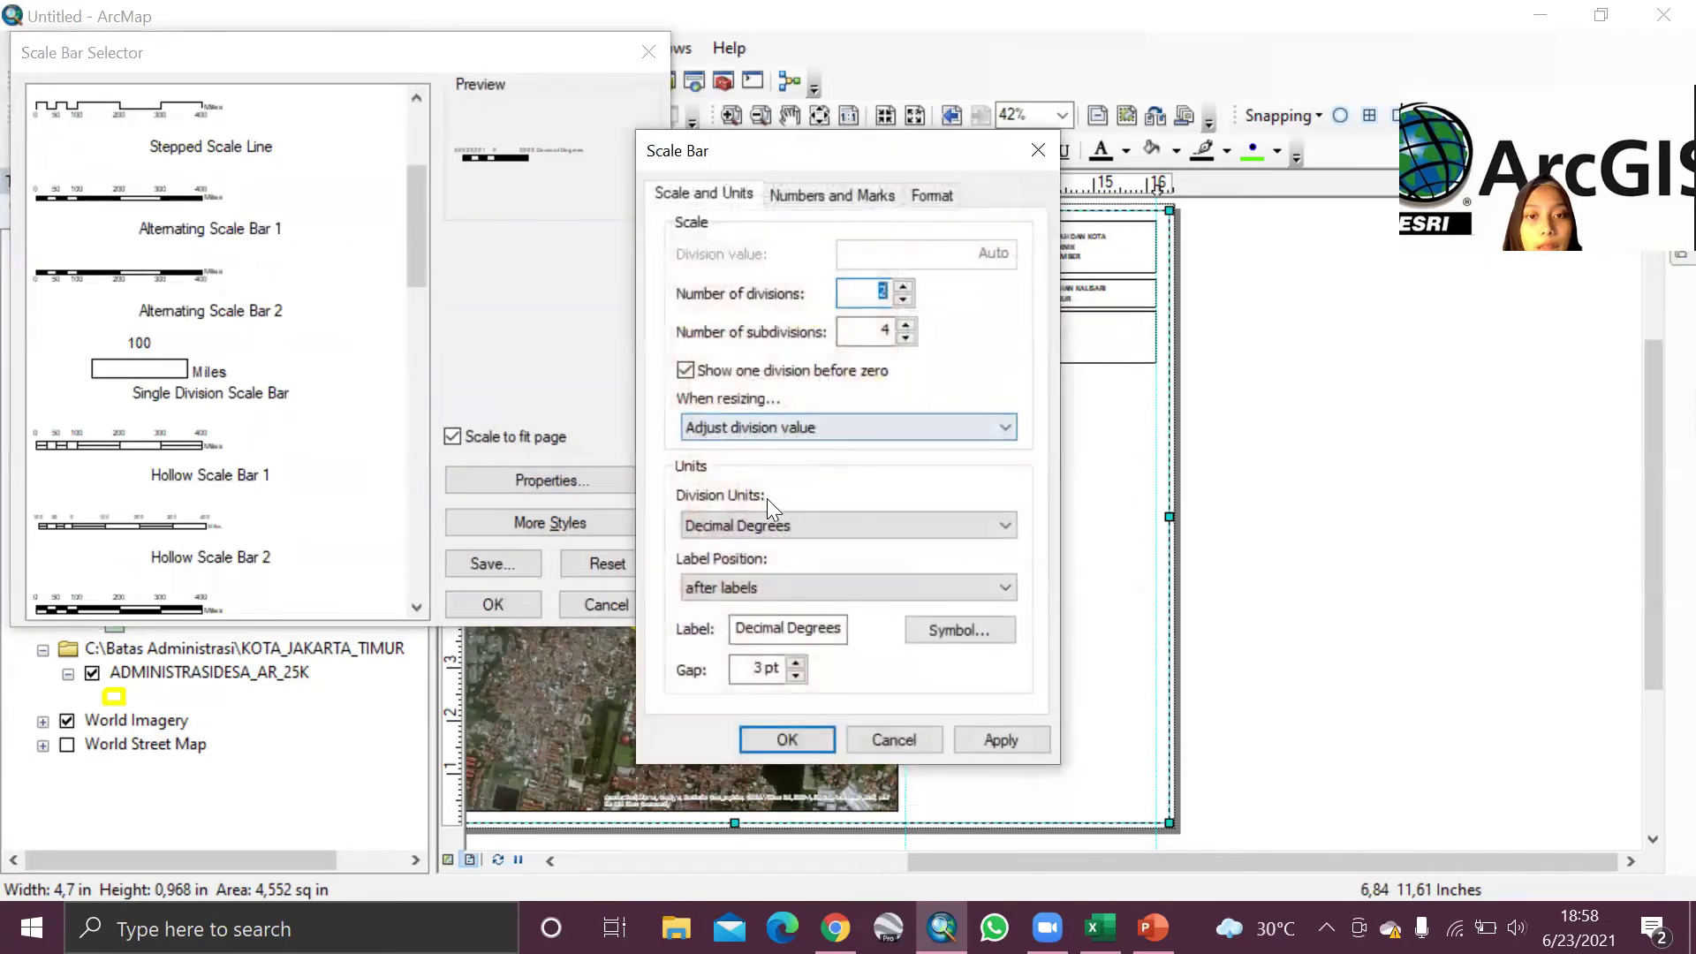
scroll(786, 440, down, 1)
scroll(821, 527, down, 2)
scroll(821, 526, up, 2)
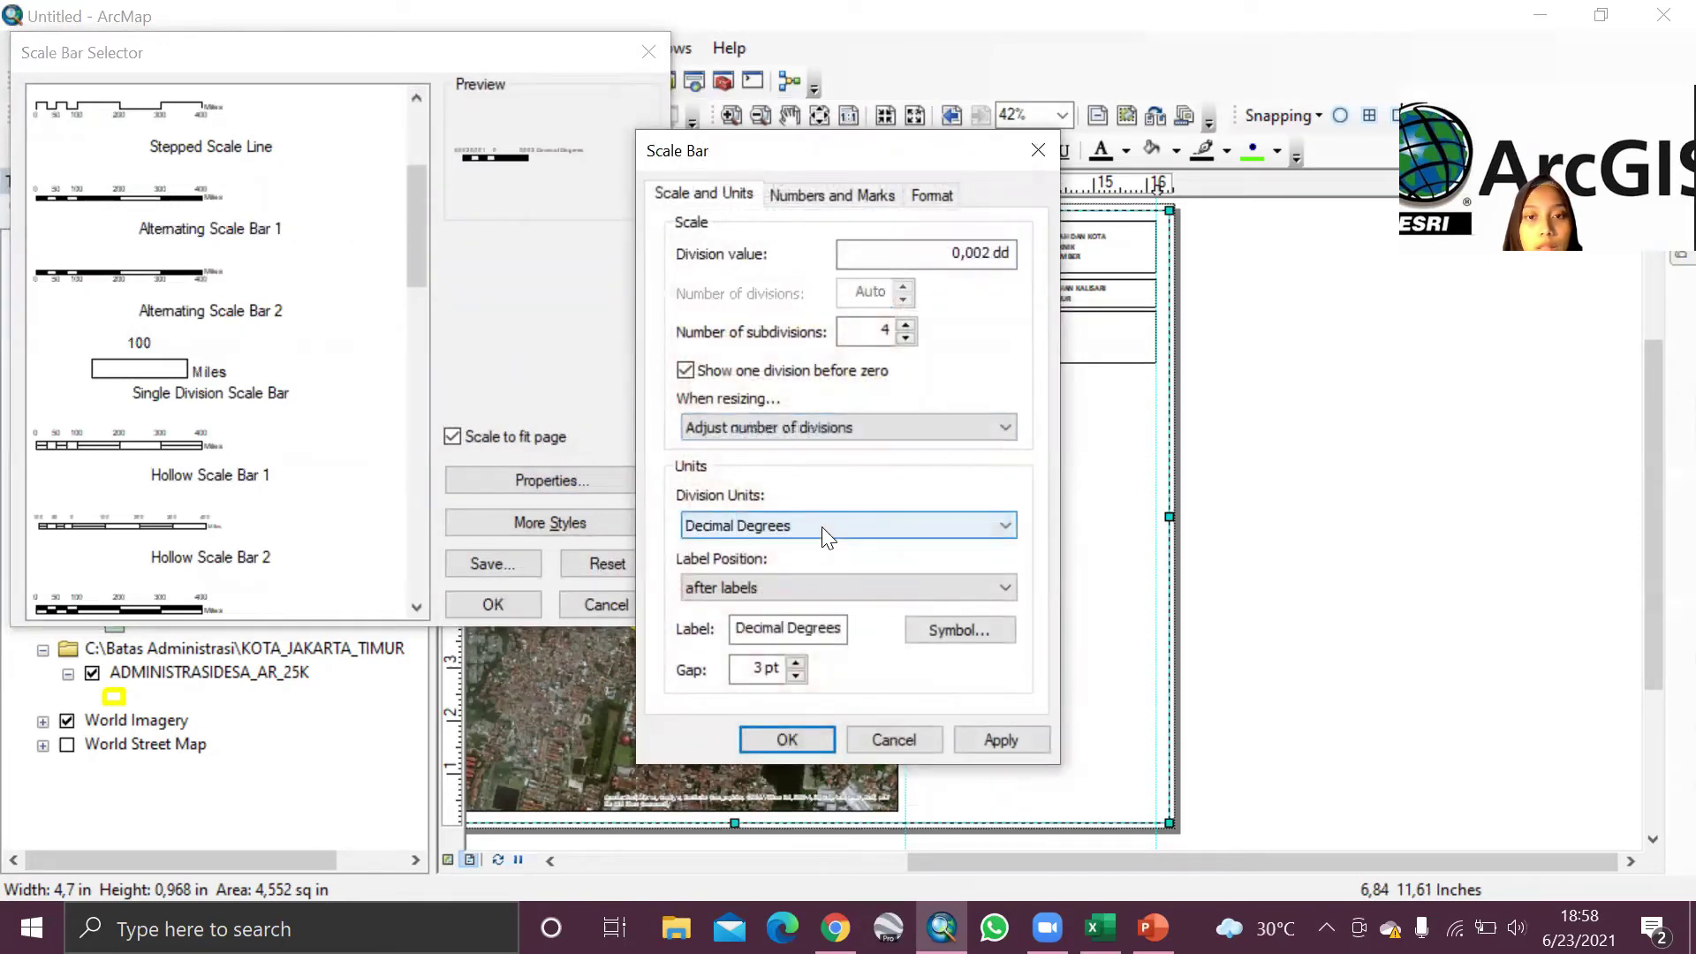
click(1038, 149)
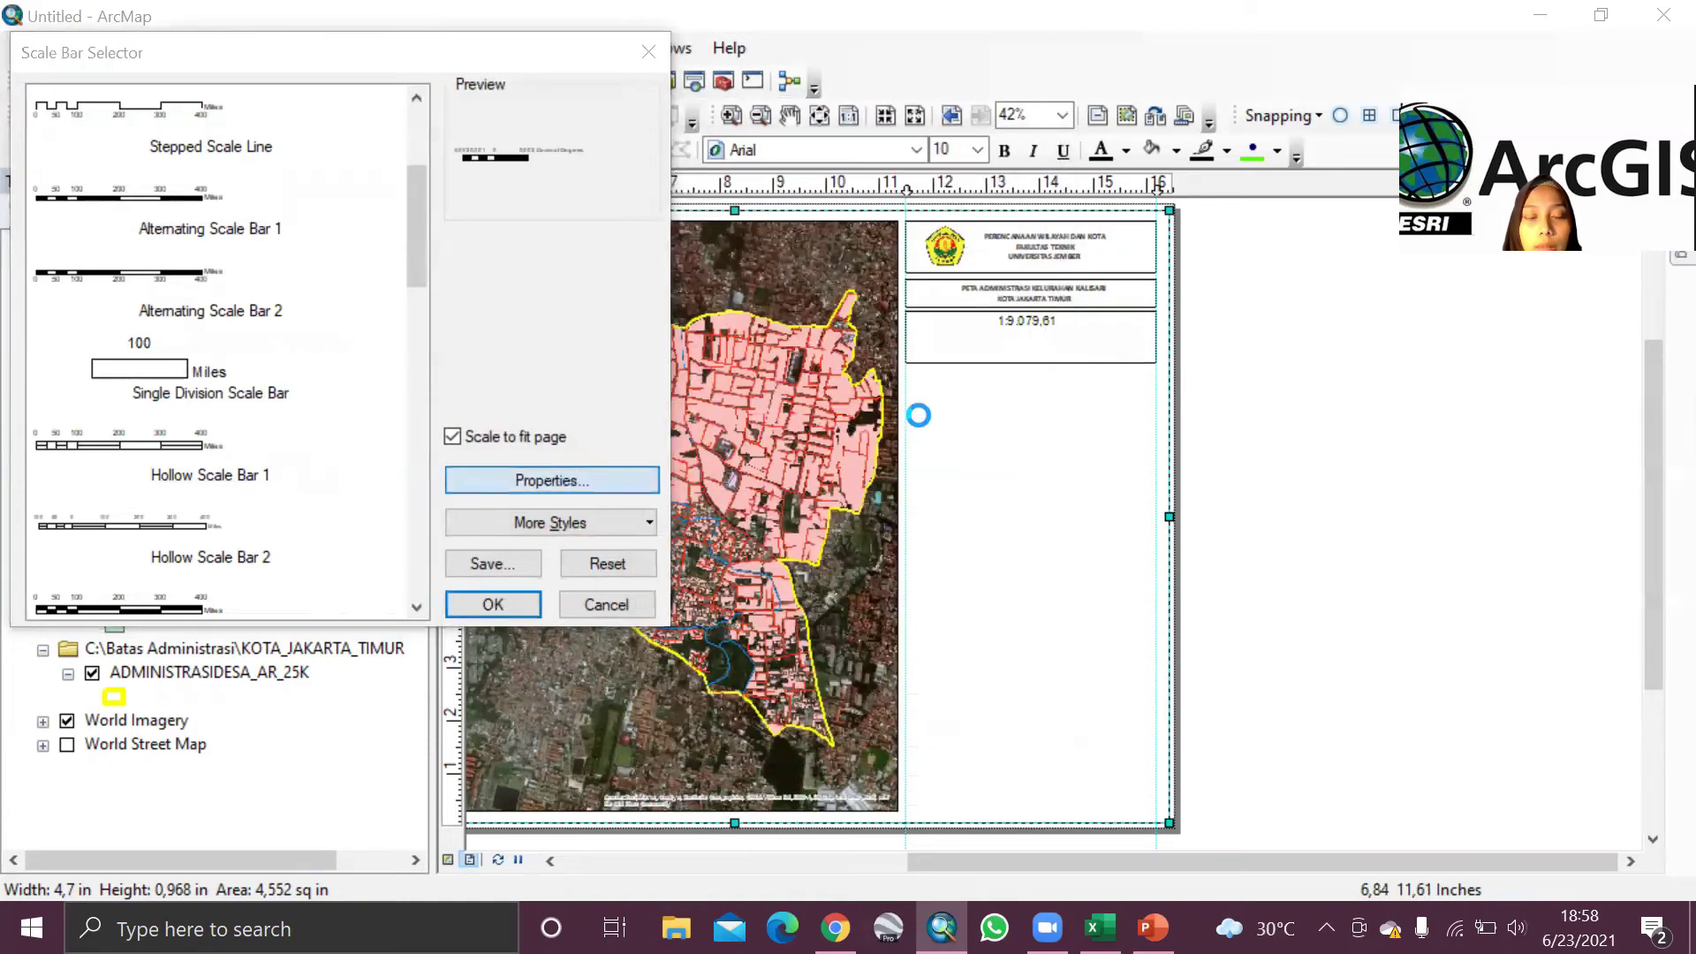
Step: Review the scale bar's properties and set its division units to Meters
click(814, 197)
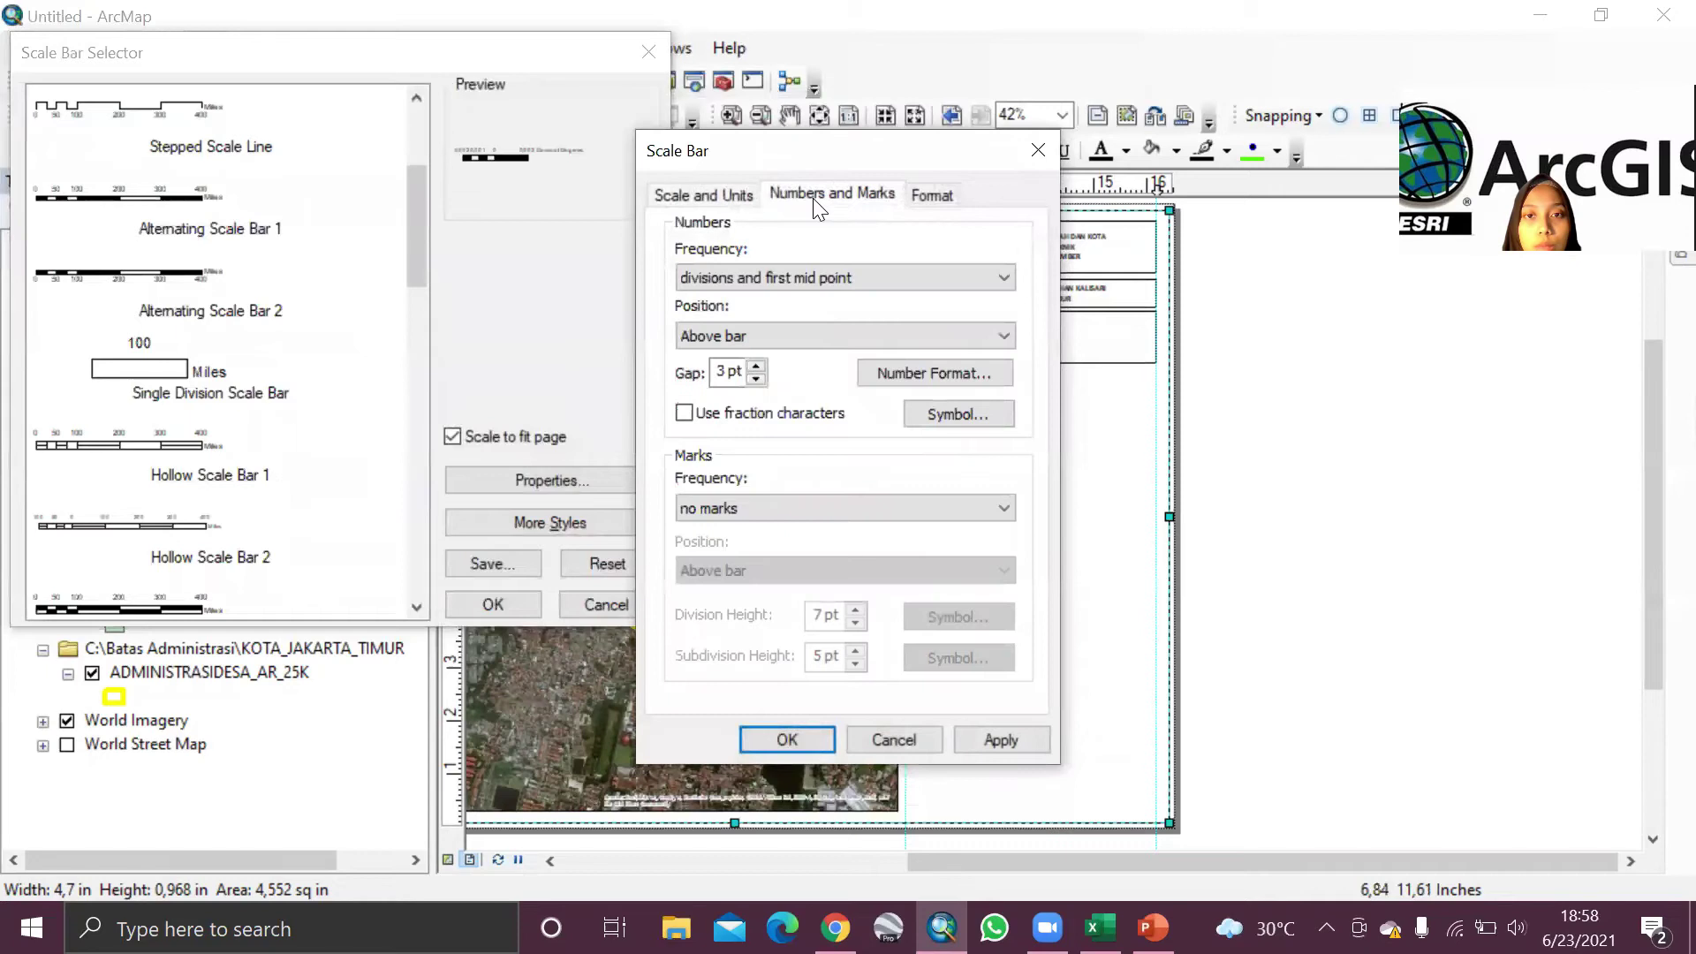
click(932, 194)
click(714, 190)
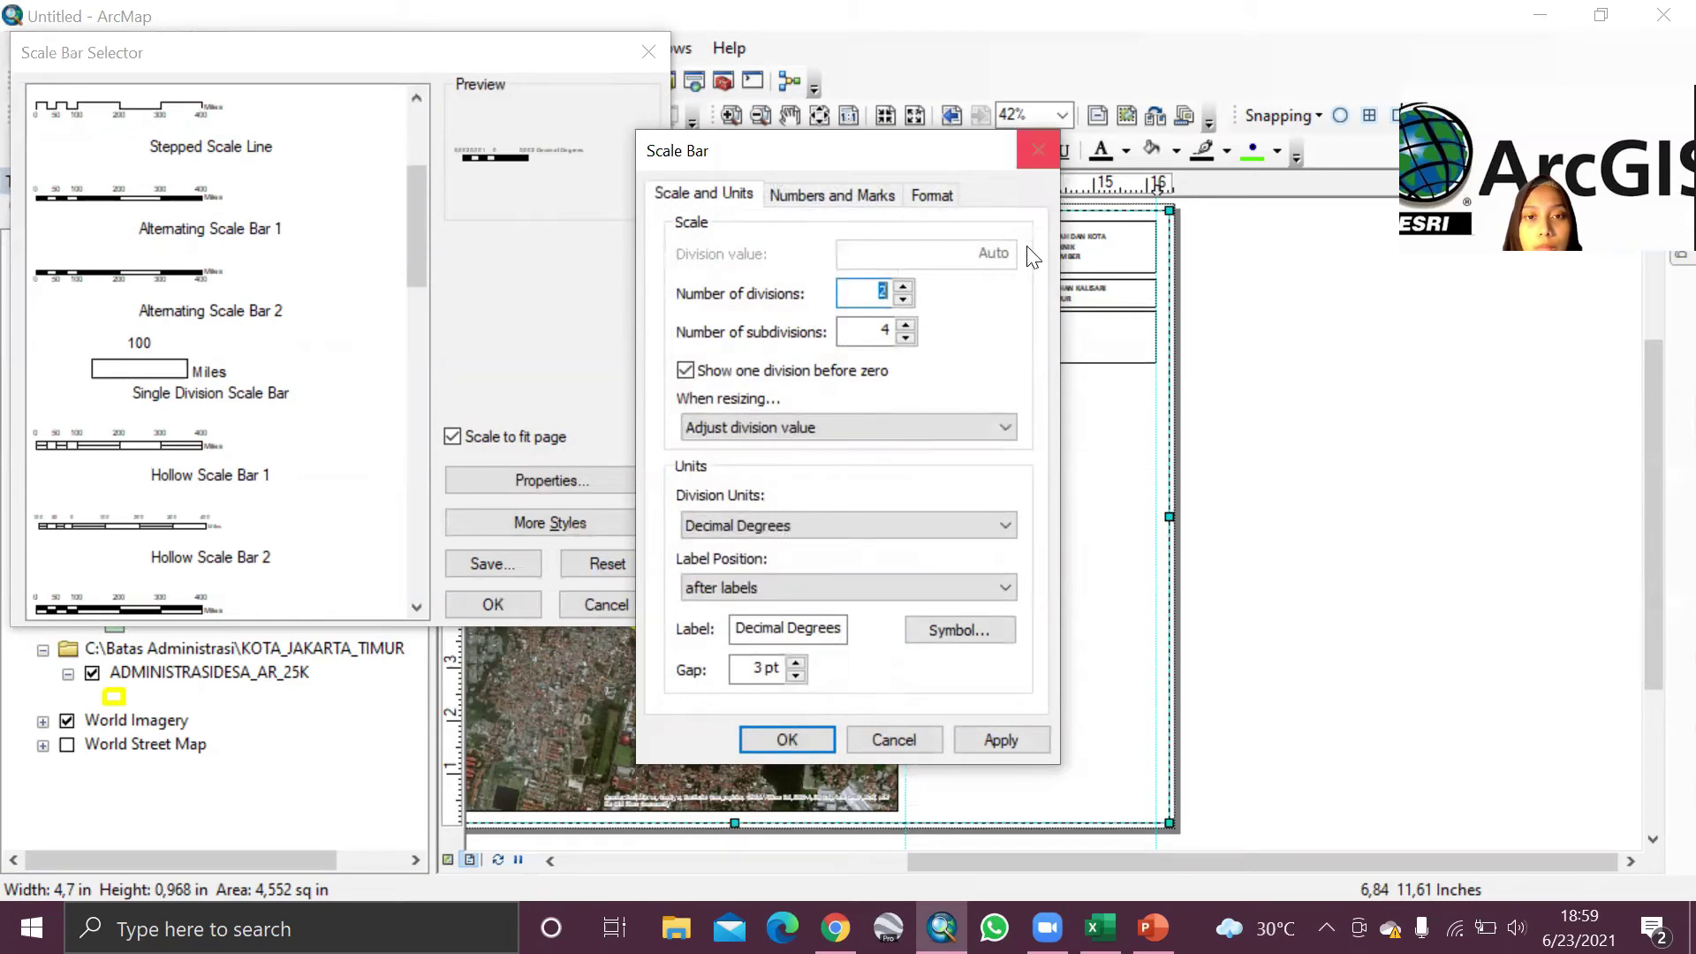
click(1016, 423)
click(1018, 428)
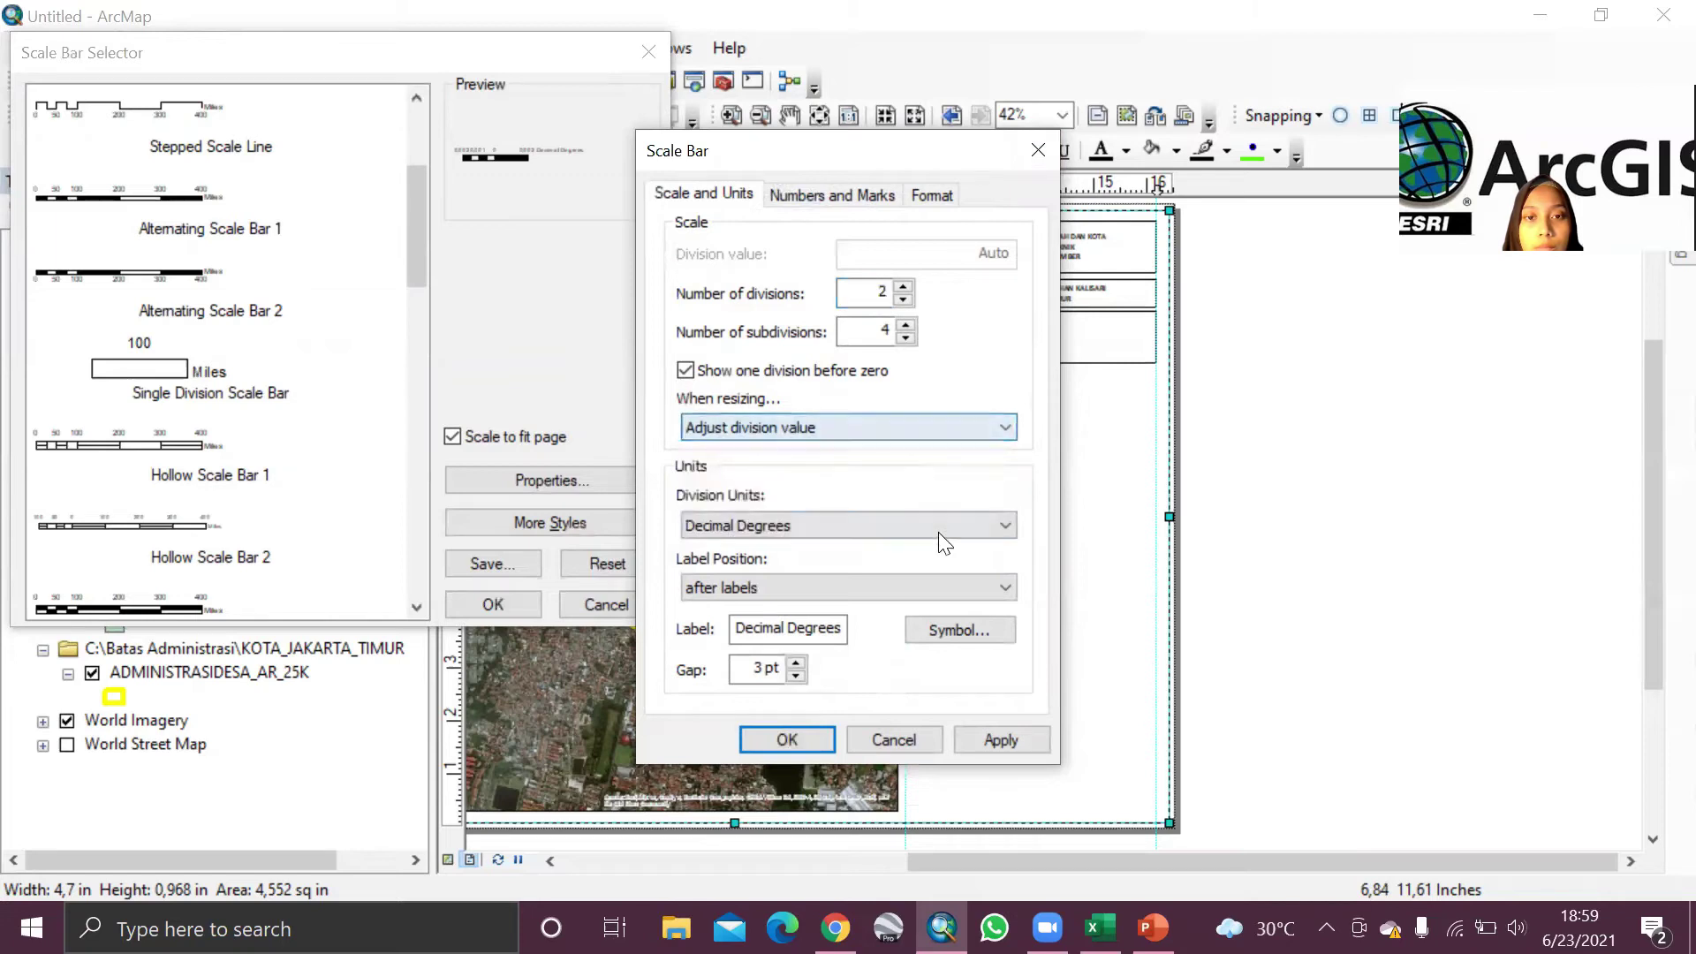
click(979, 528)
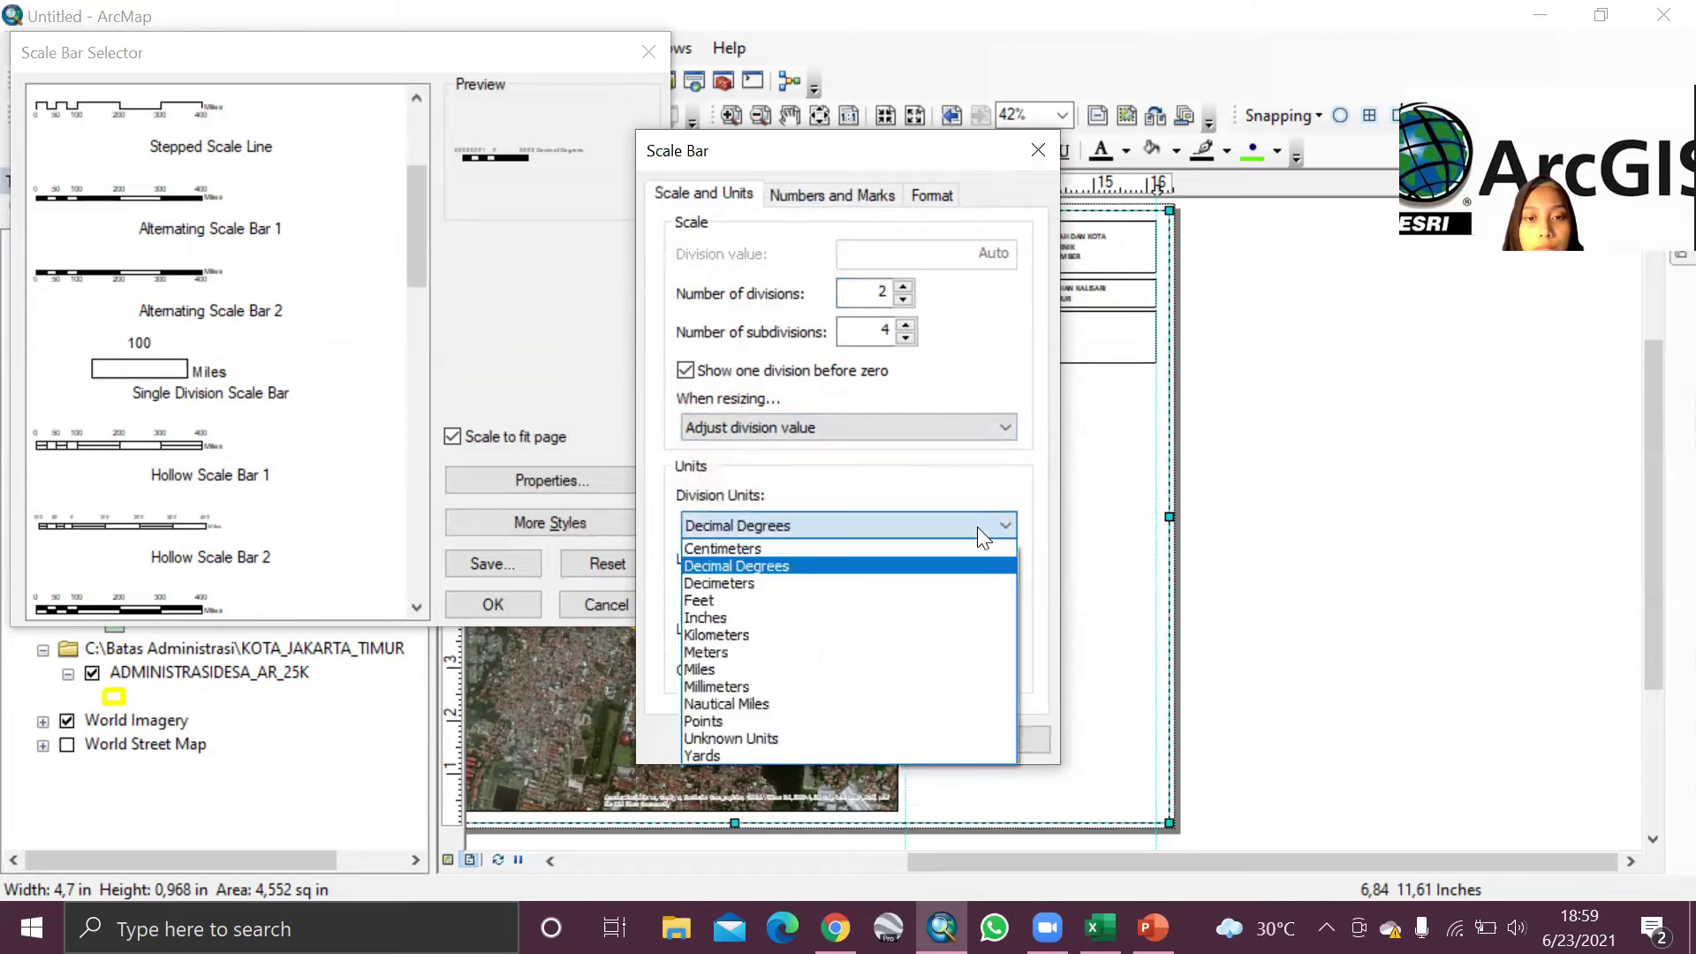
click(758, 656)
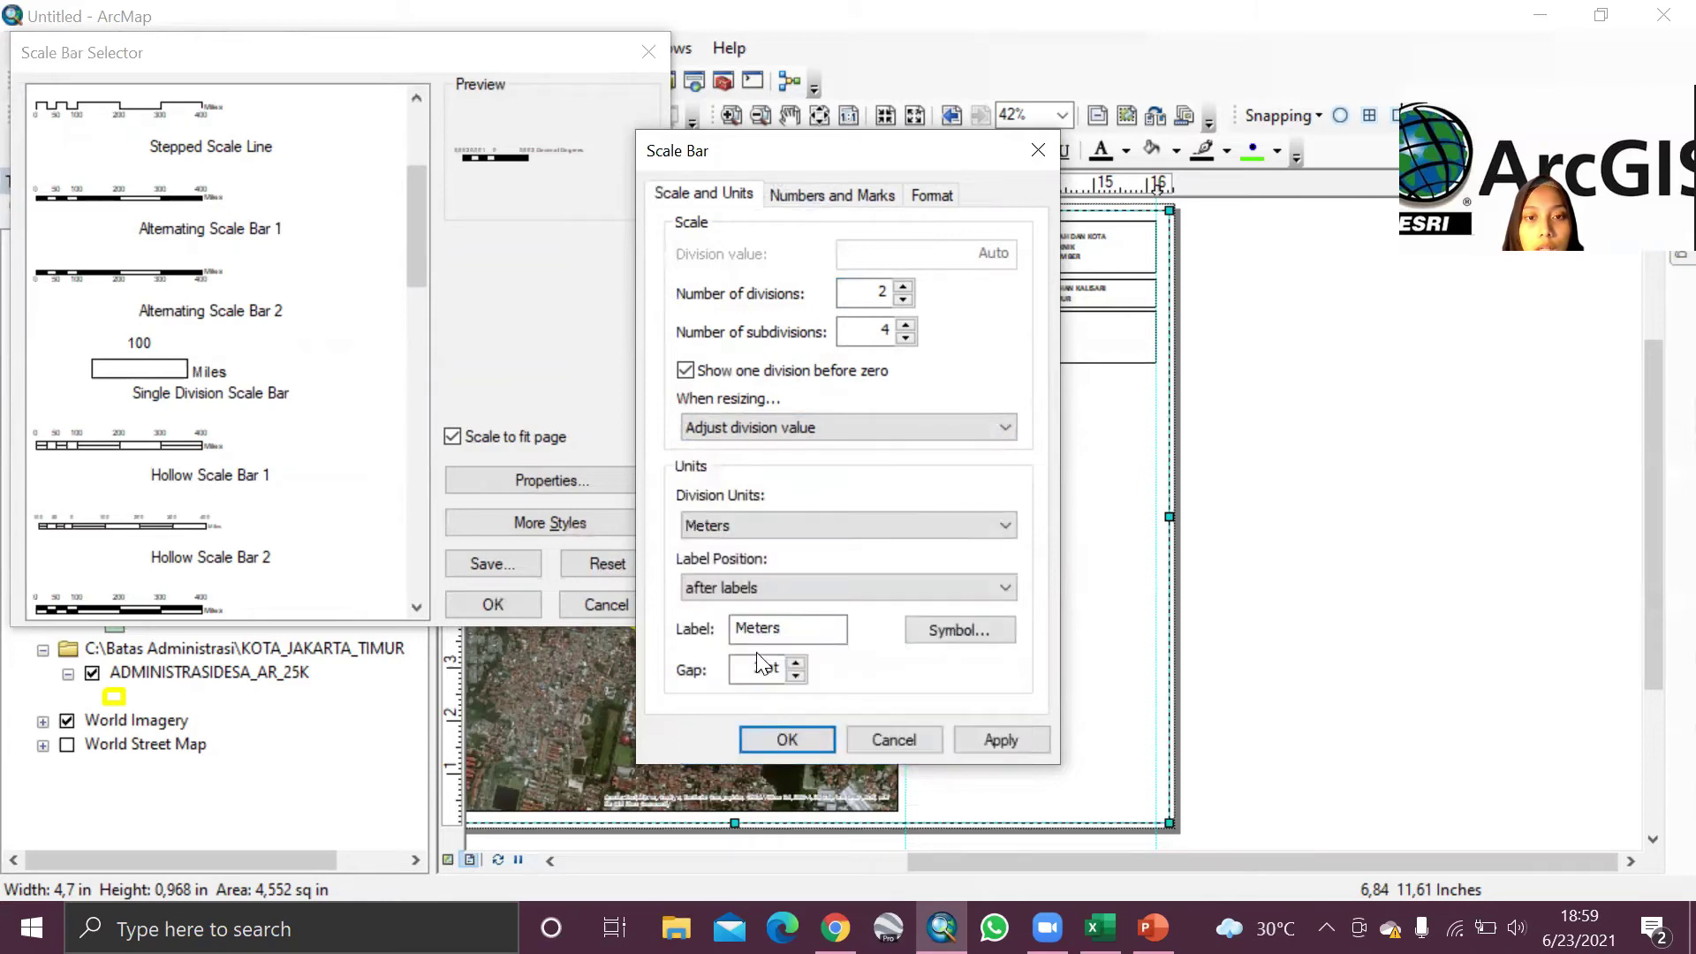
click(787, 740)
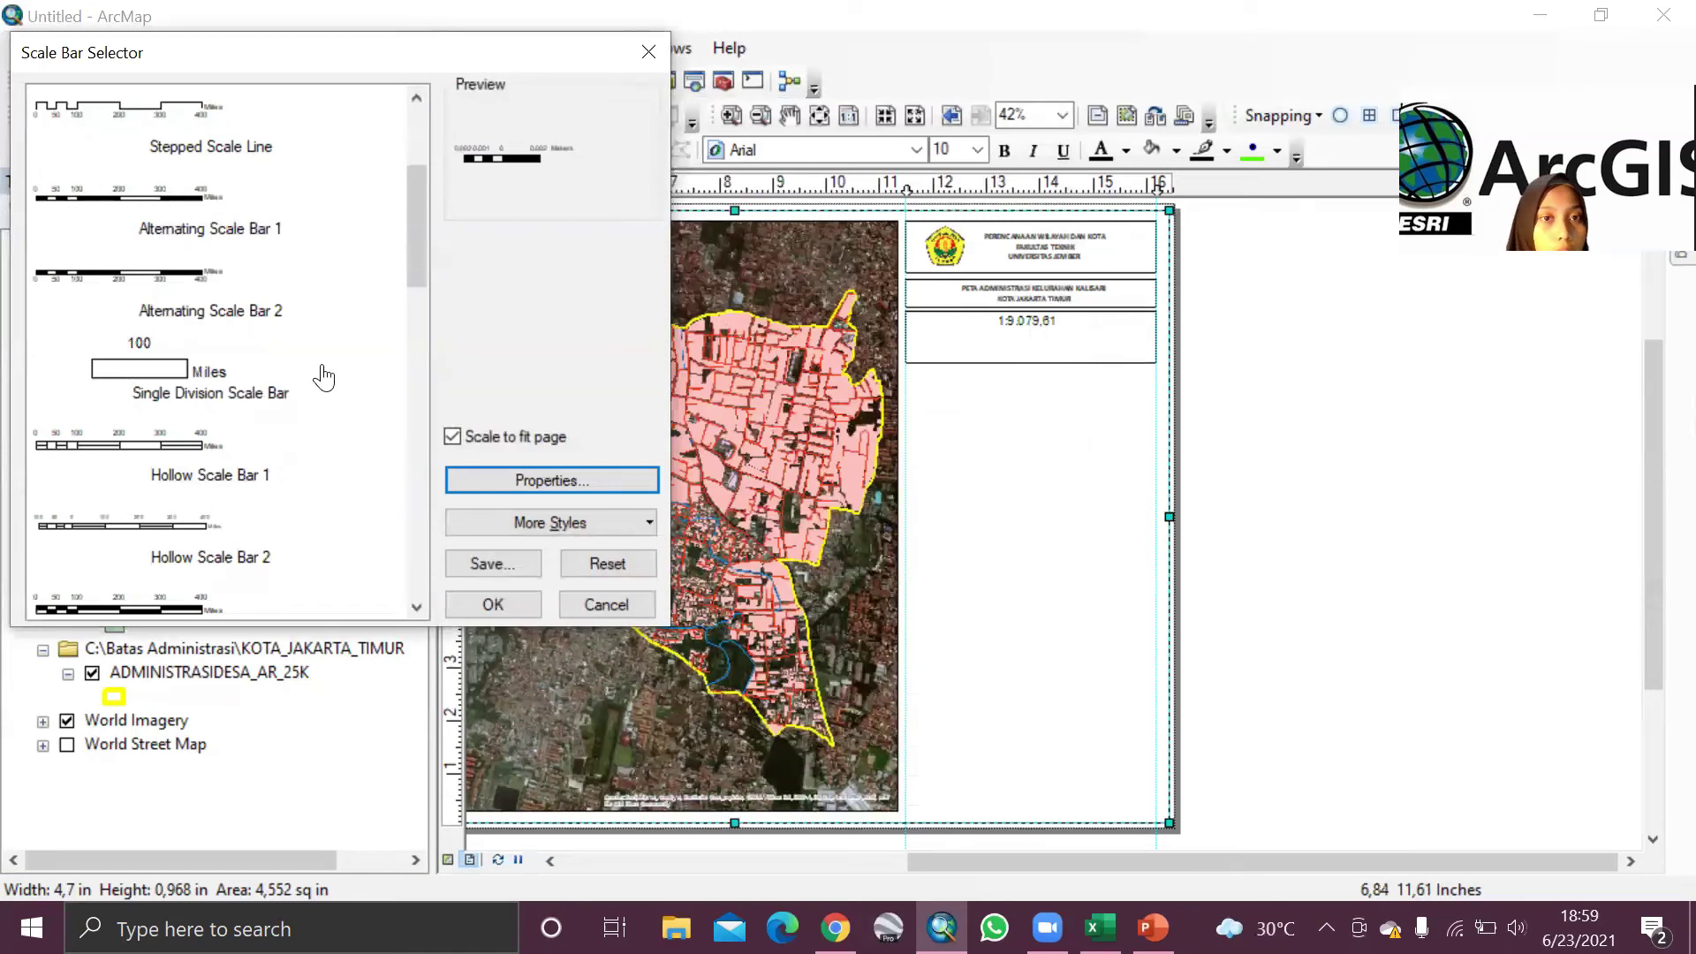
Step: Choose the Alternating Scale Bar 1 Metric style and insert it into the layout
scroll(260, 391, down, 1)
scroll(260, 392, down, 1)
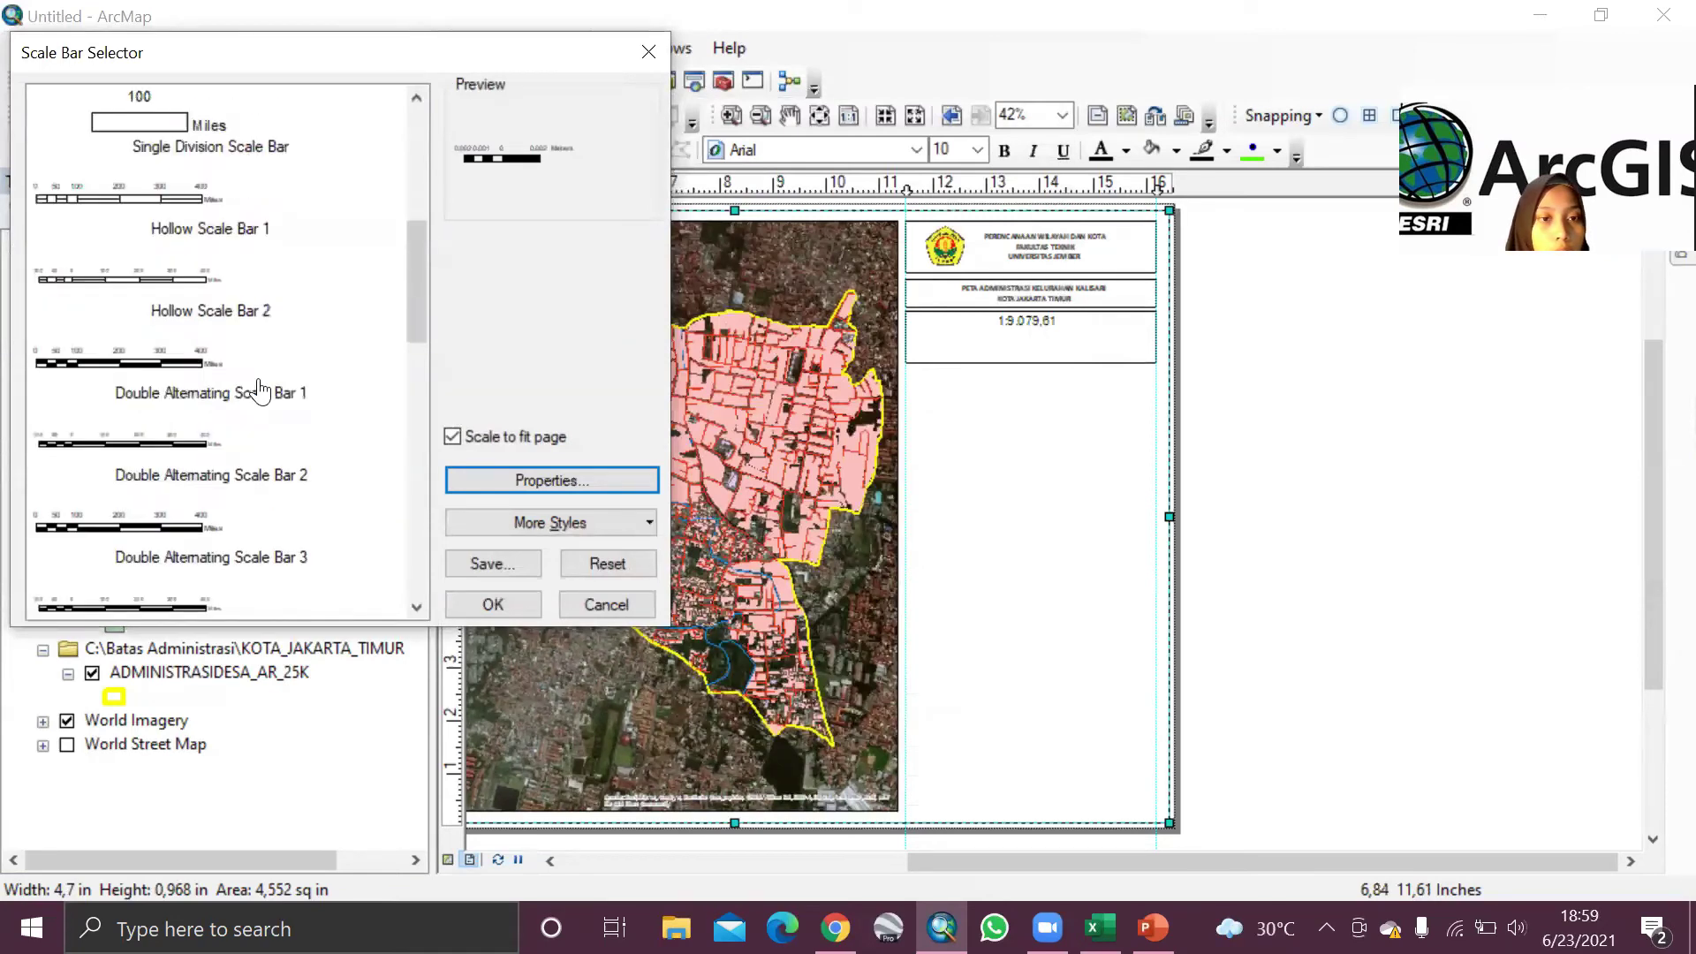
scroll(260, 391, down, 6)
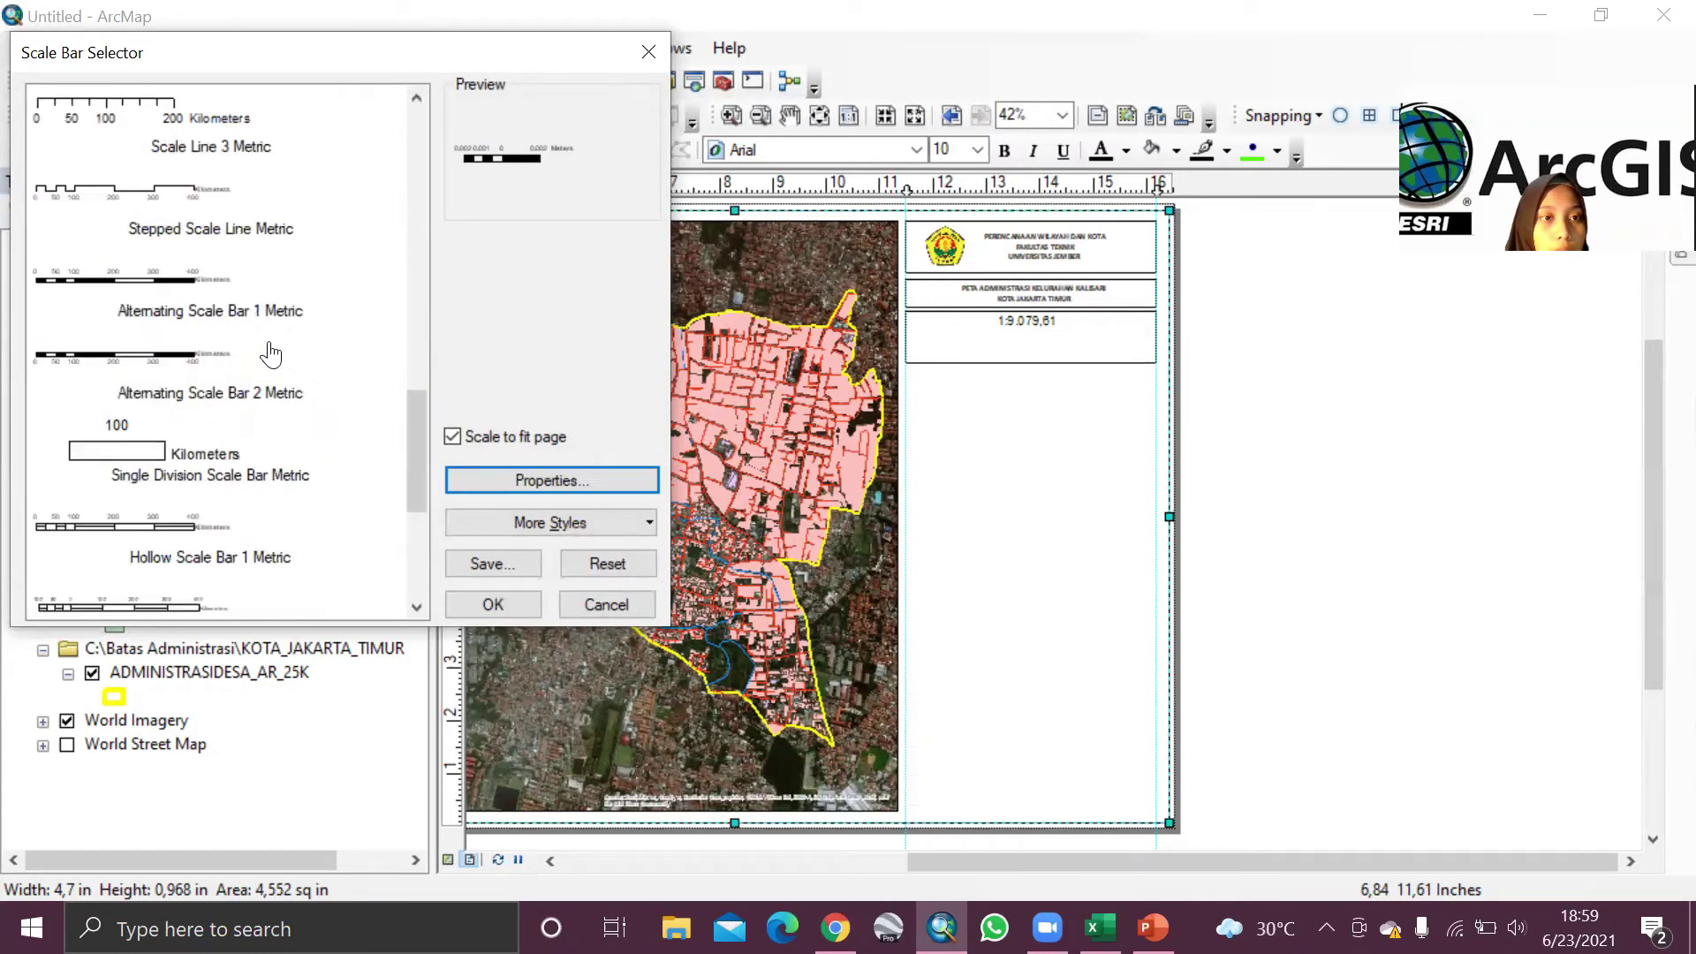
click(192, 278)
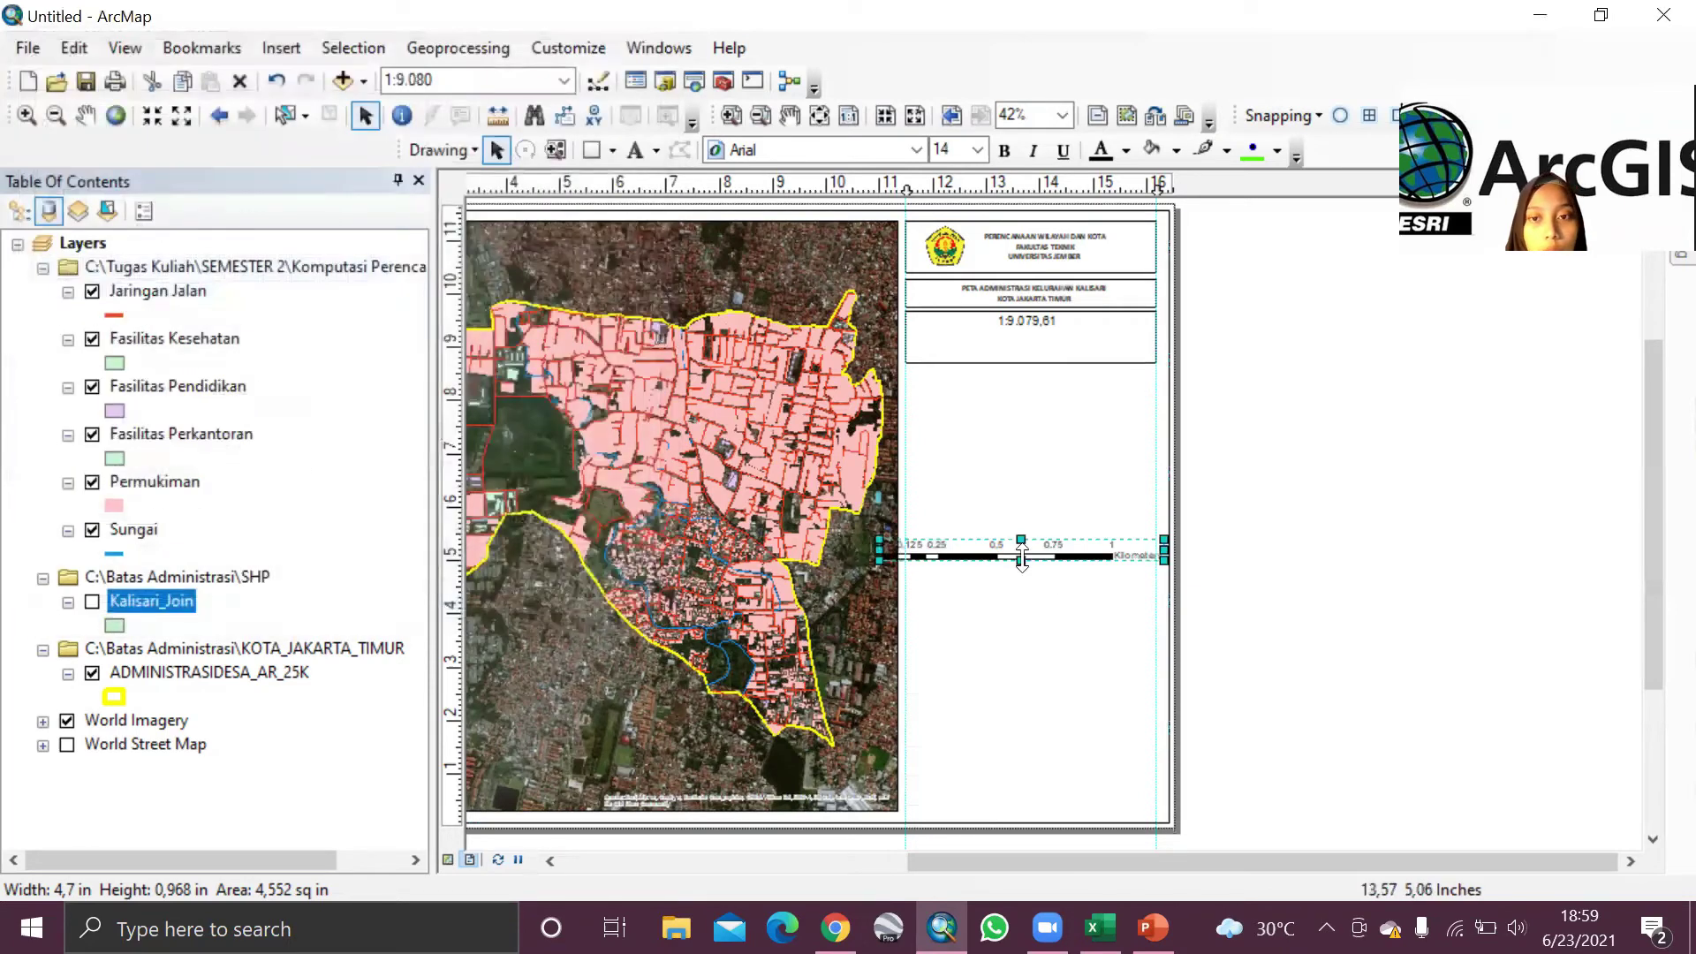
Step: Set the inserted scale bar's division units to Meters and fit the bar into the box beneath the scale text
right_click(1099, 558)
click(1127, 535)
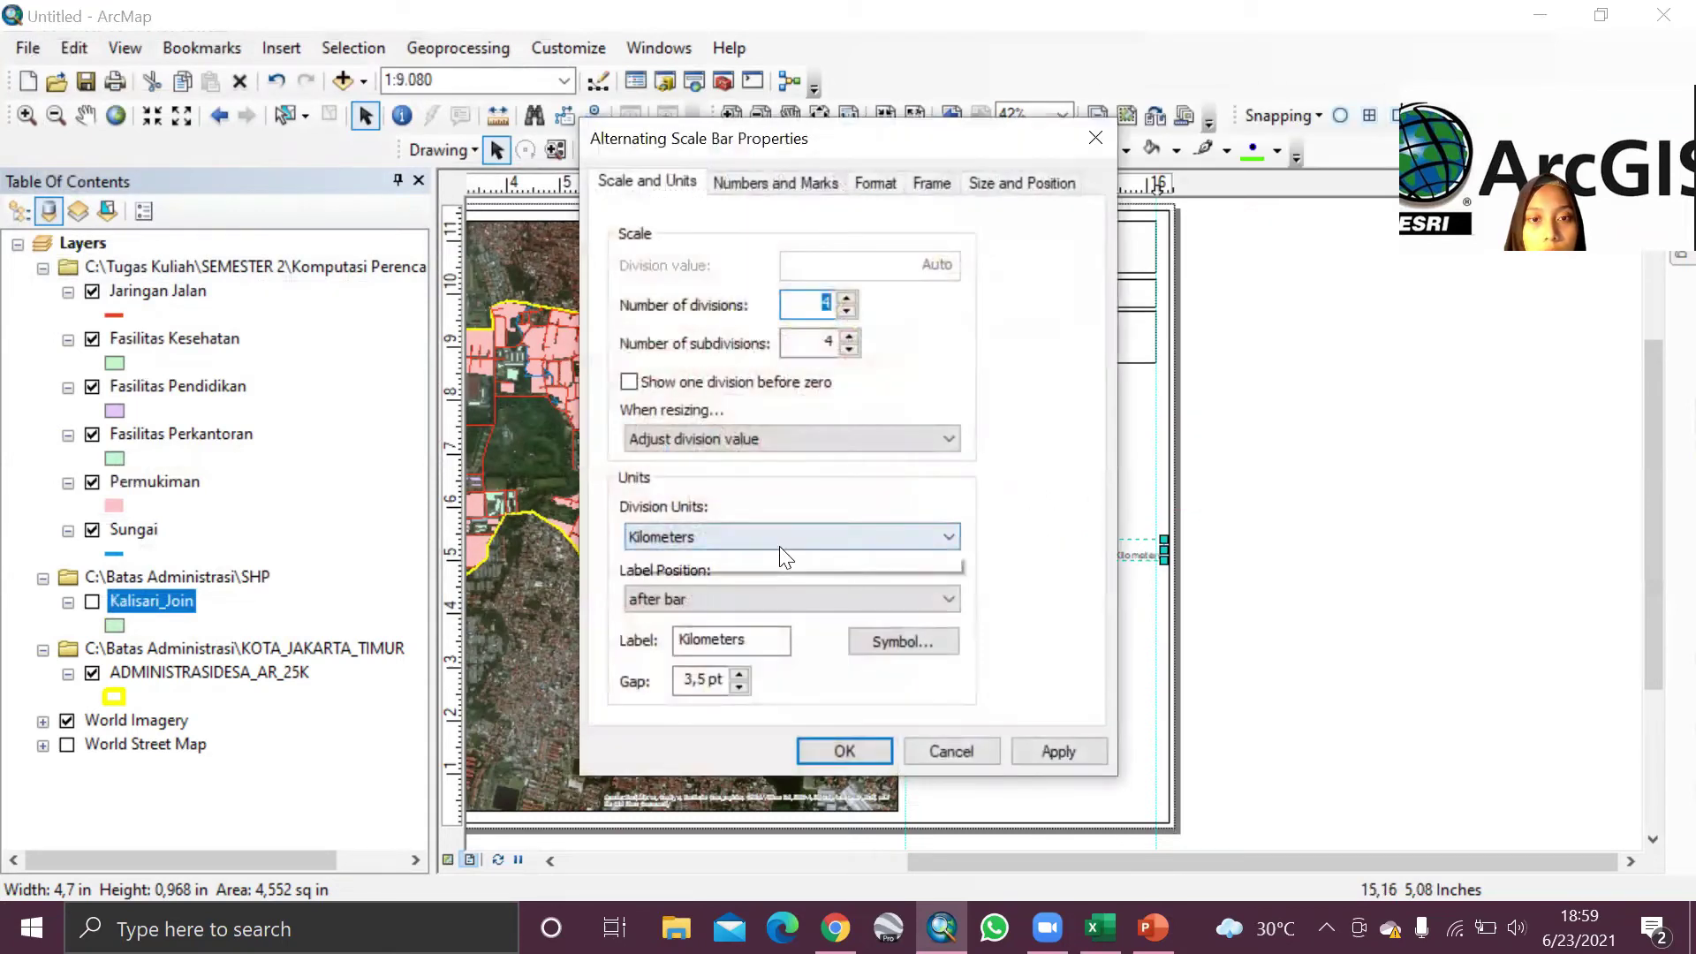
click(779, 539)
click(691, 664)
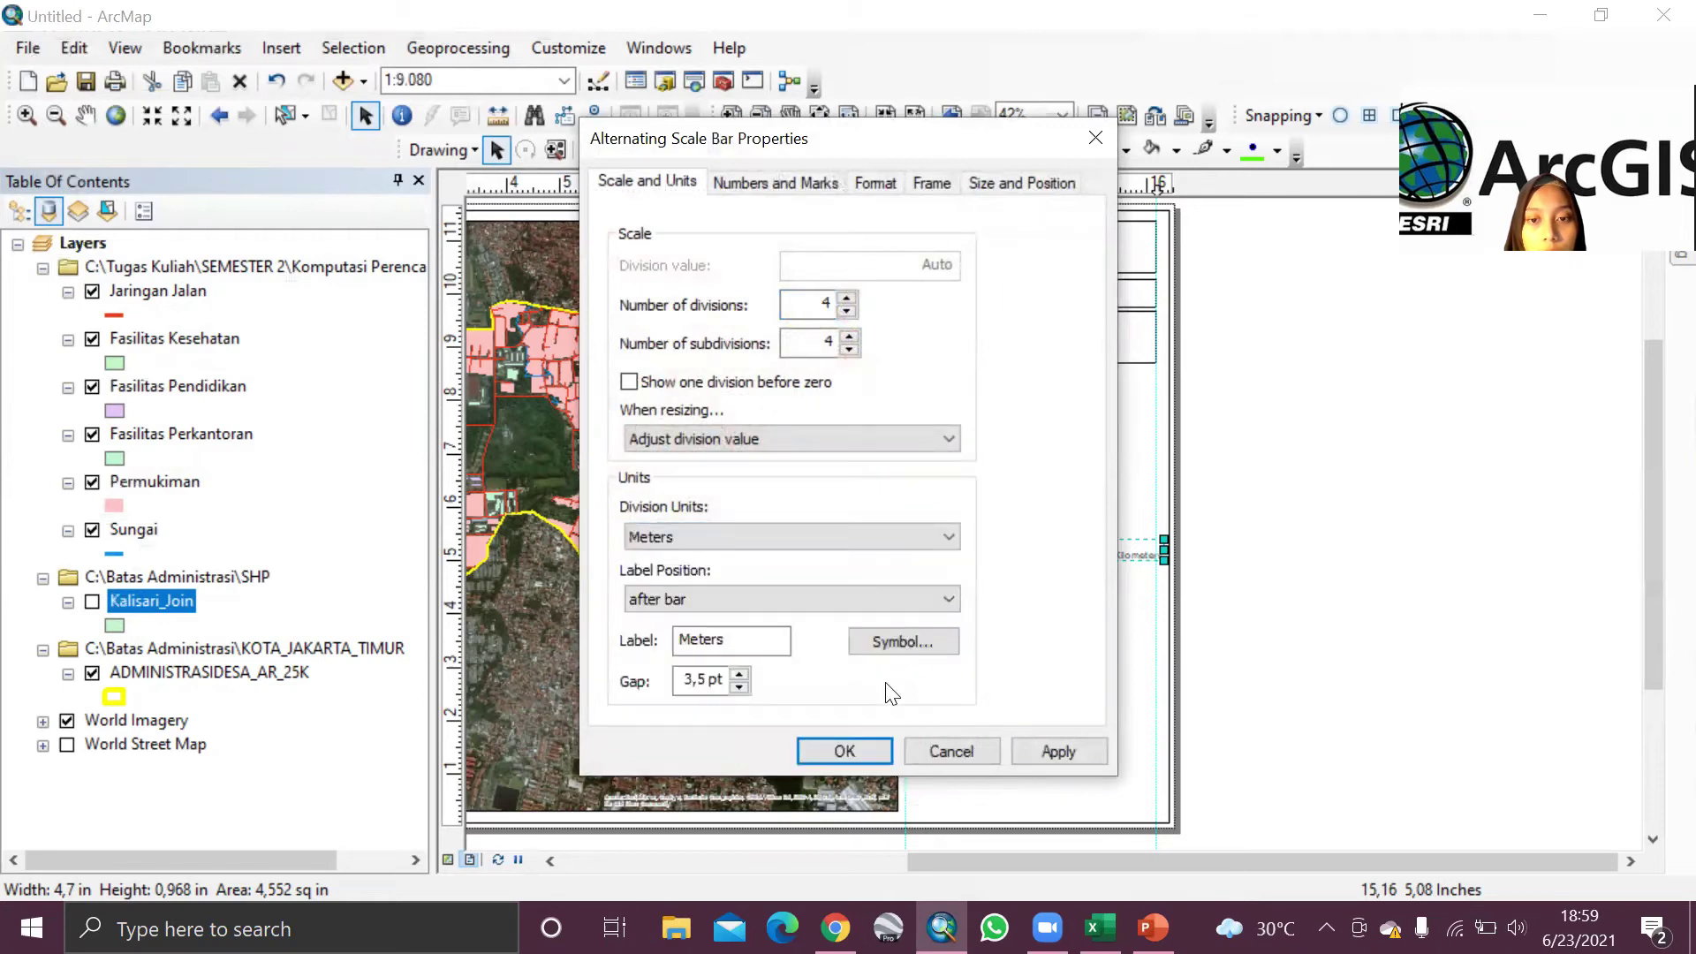
click(841, 751)
drag(1068, 556, 1108, 346)
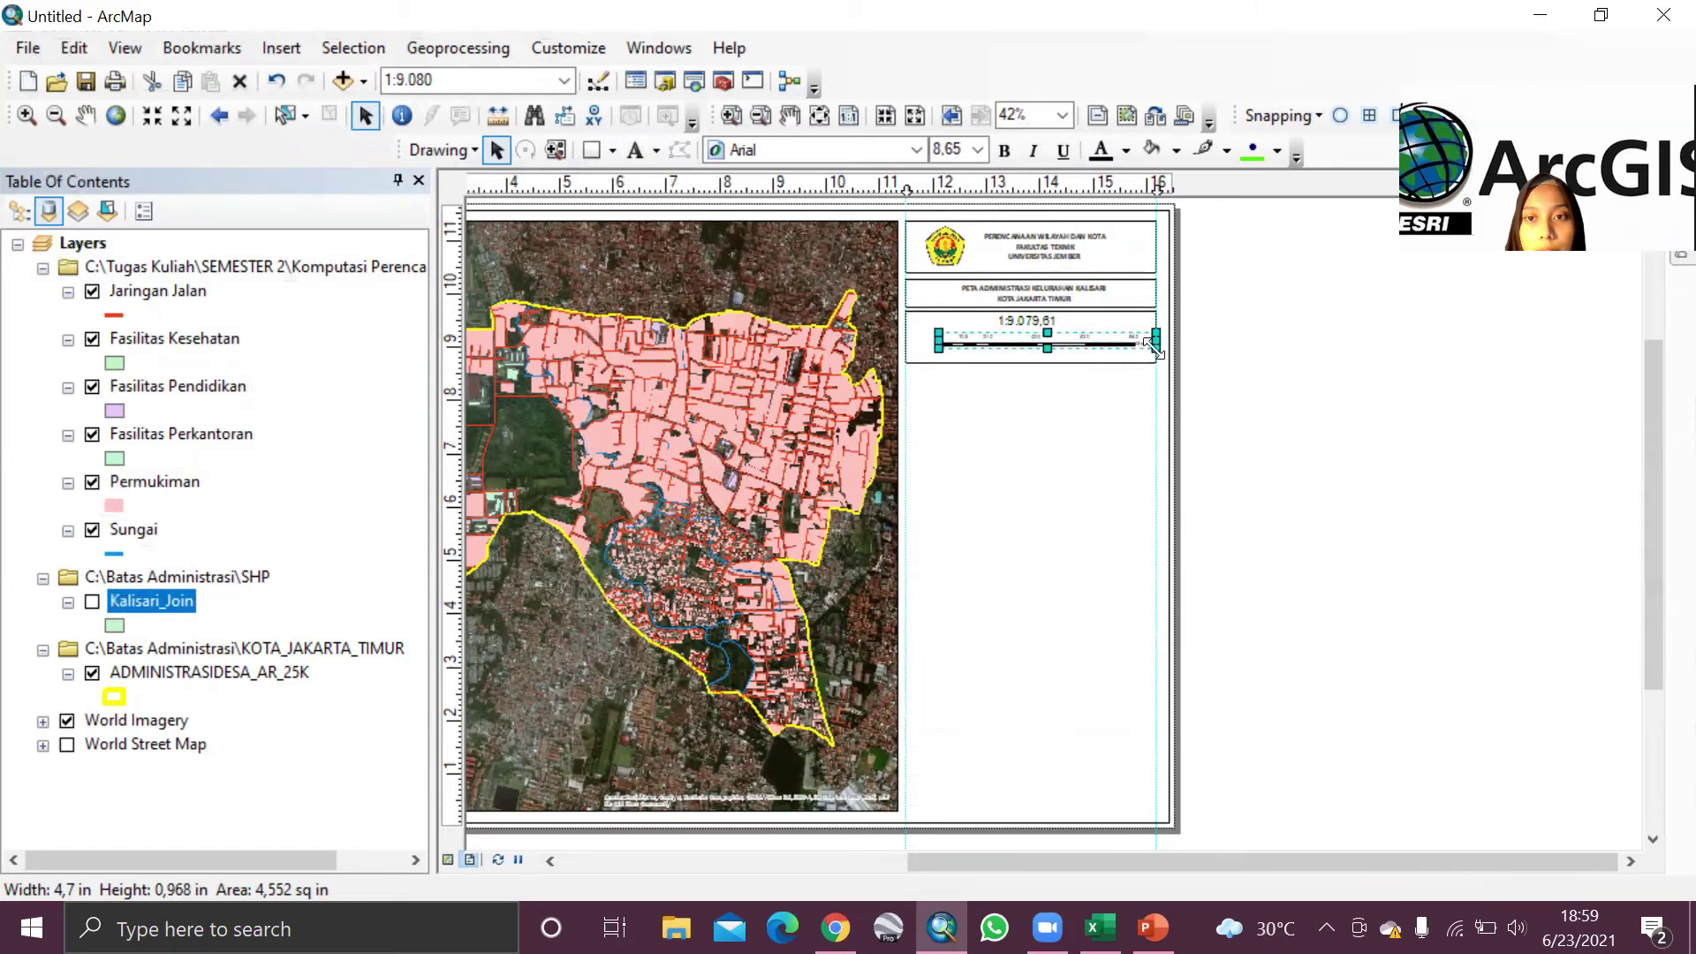
click(1064, 389)
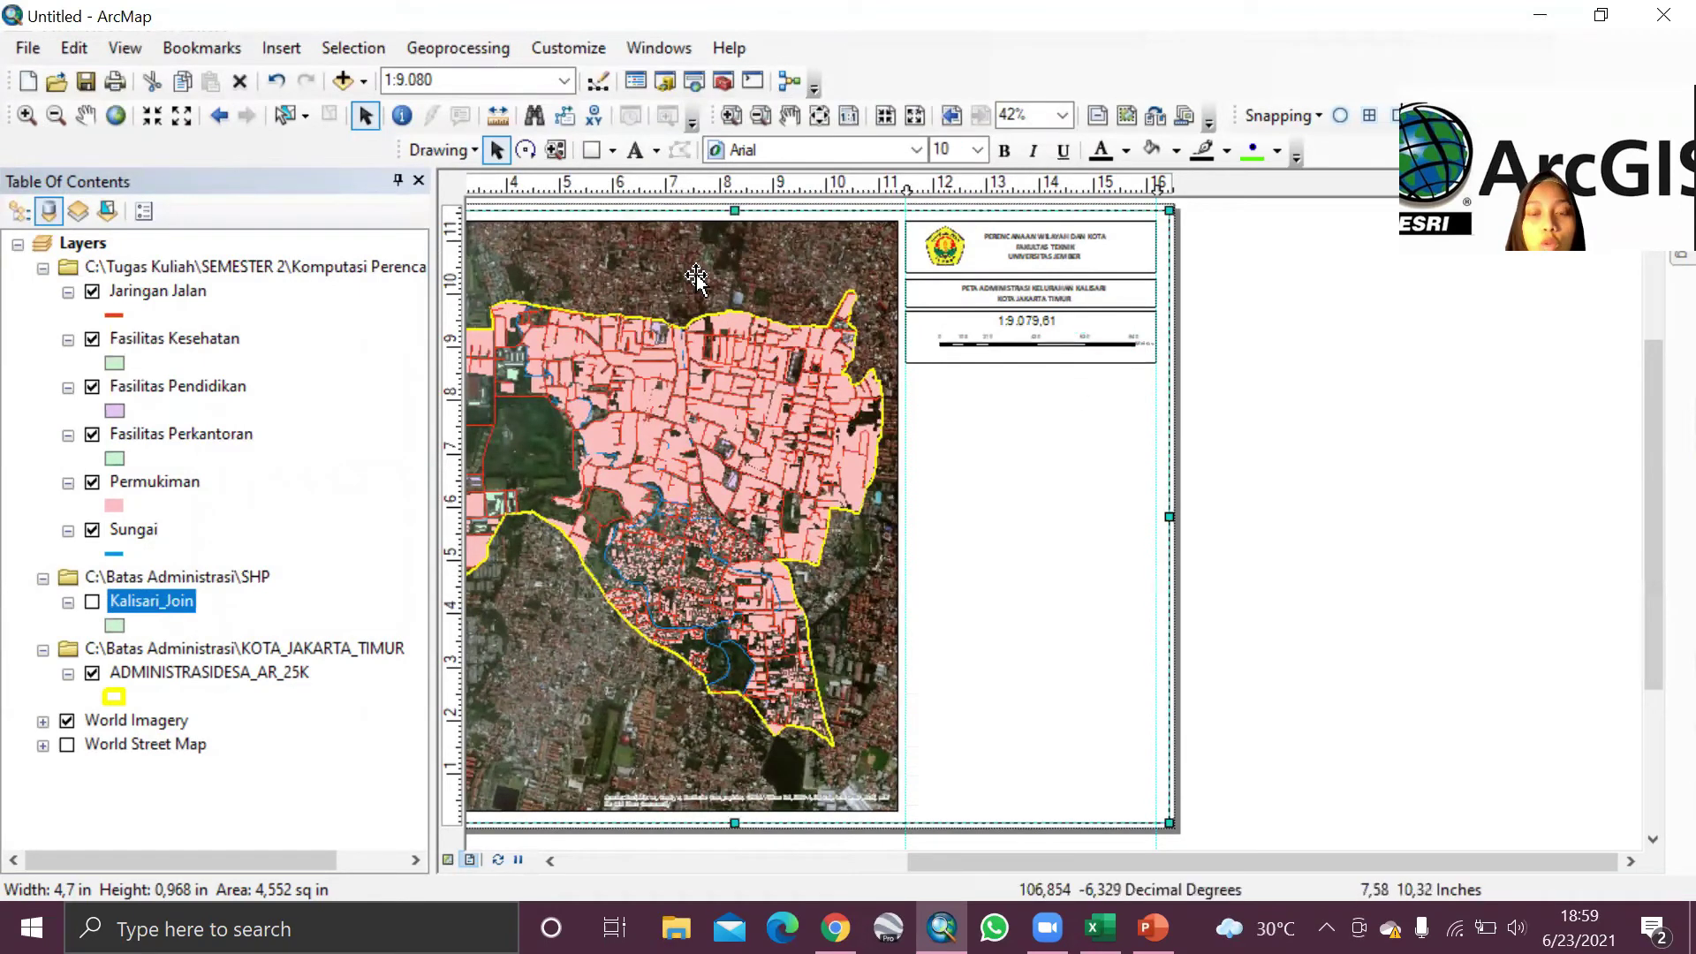
Step: Browse the north arrow styles and insert the four-pointed compass arrow marked N, E, S and W
click(279, 55)
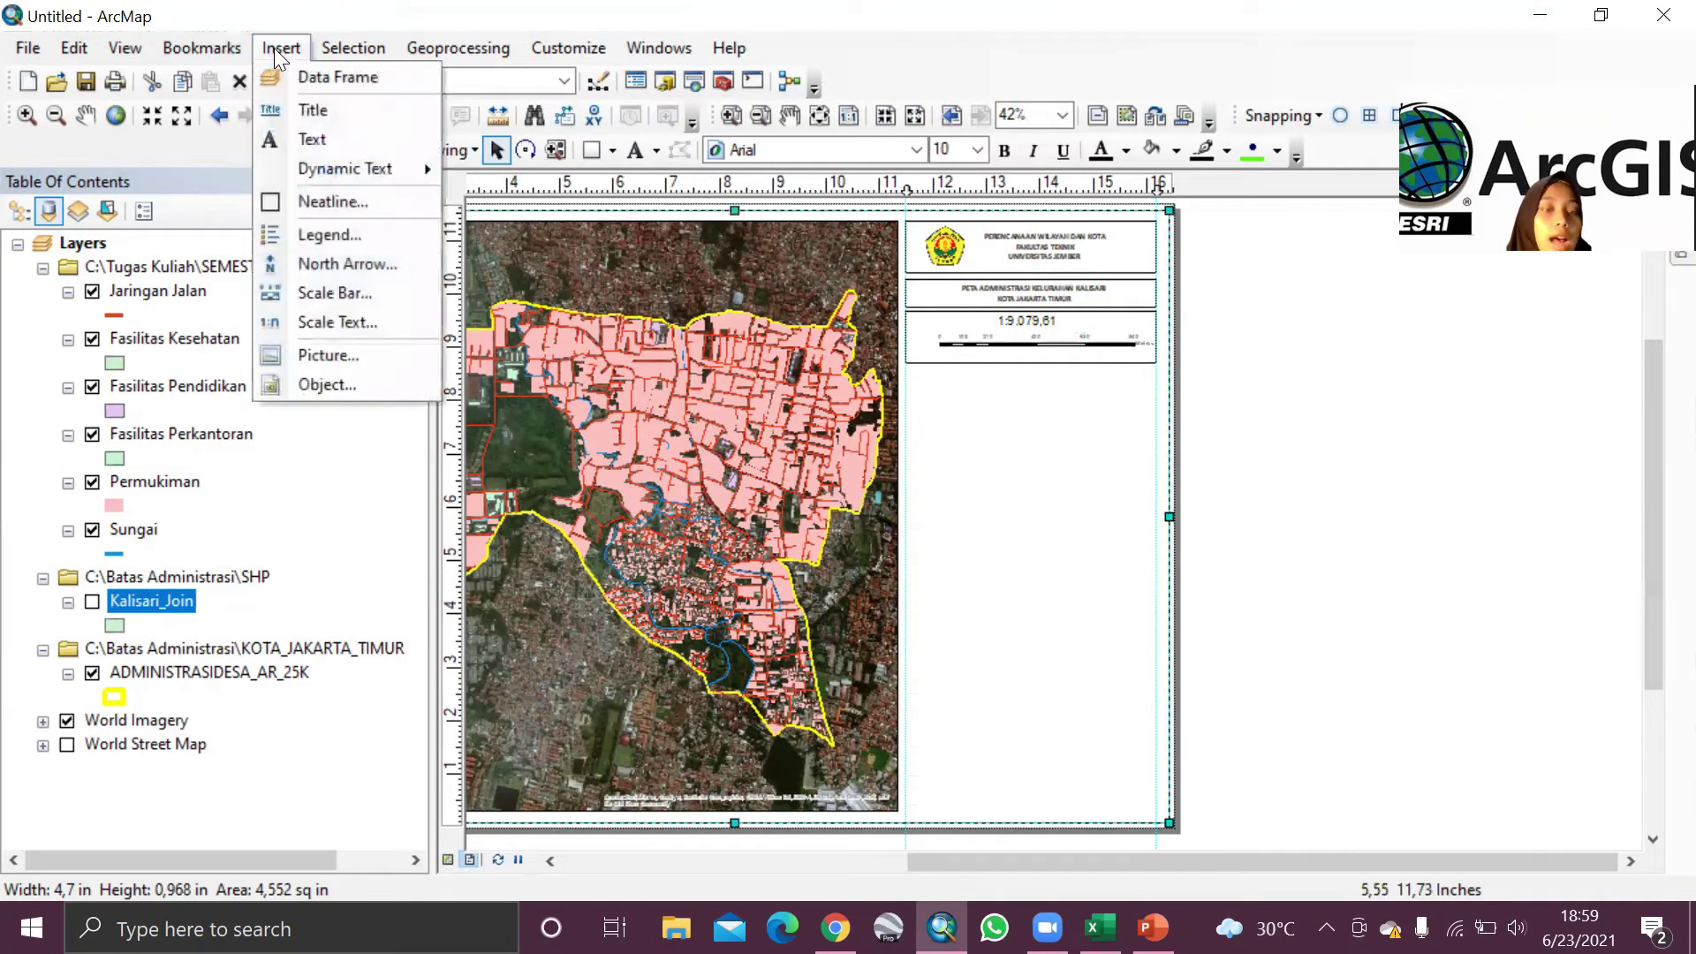
click(367, 271)
scroll(167, 351, down, 15)
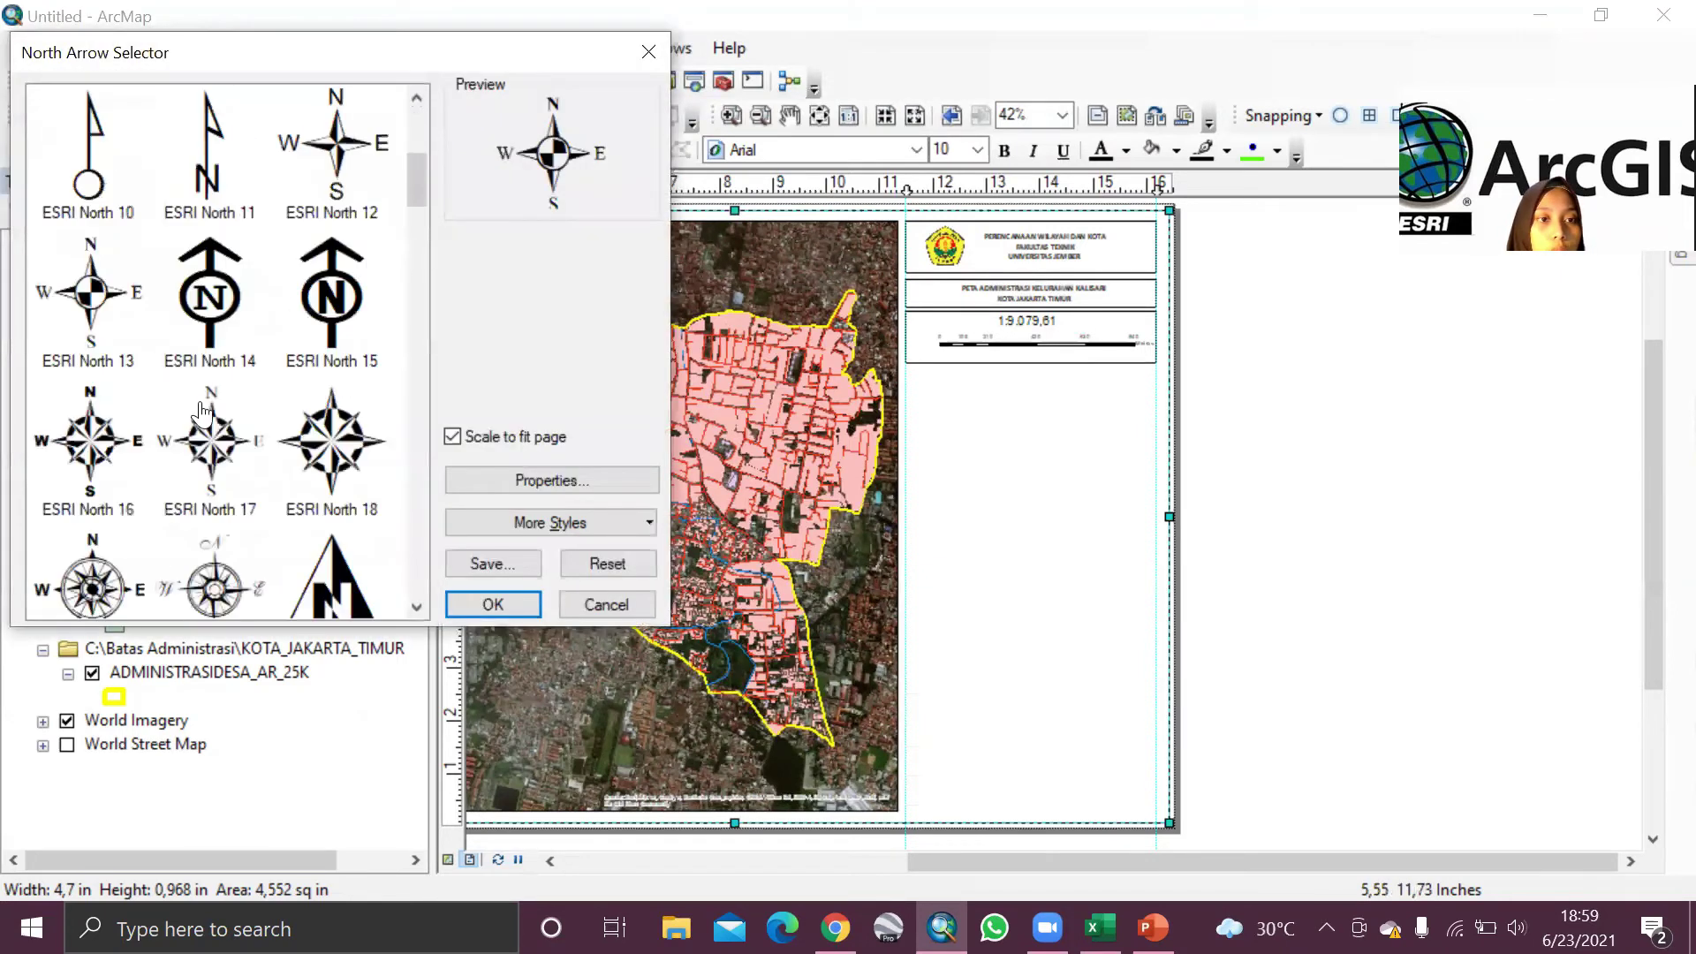
scroll(209, 426, down, 13)
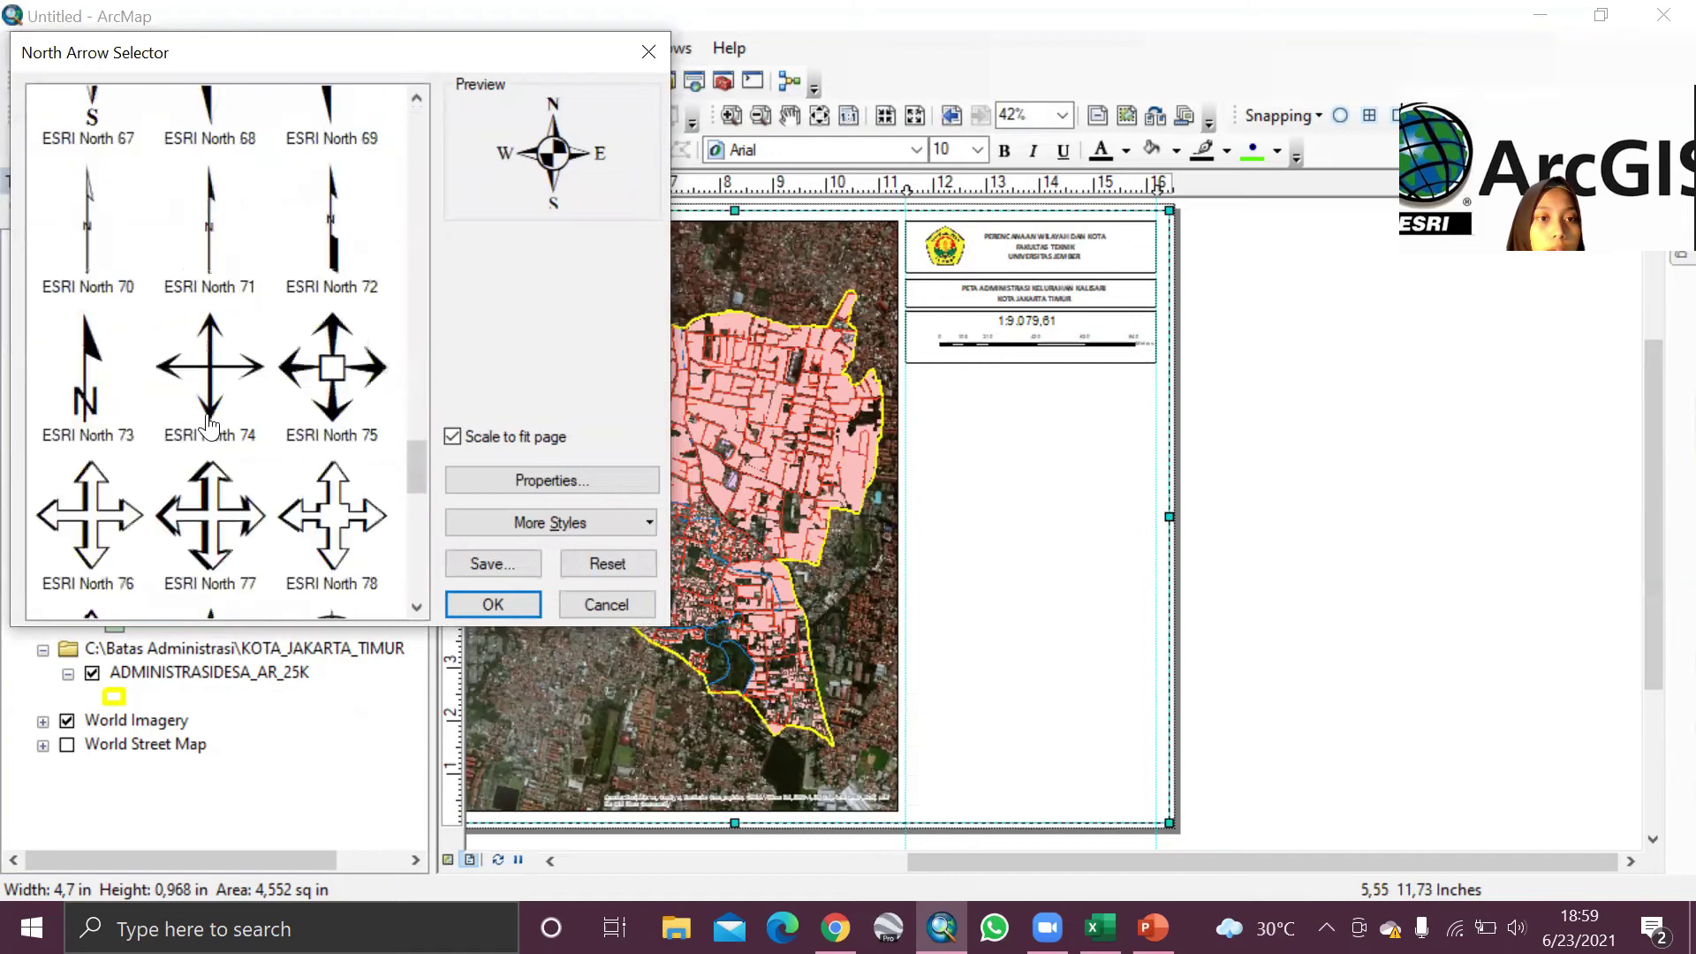
scroll(208, 426, up, 8)
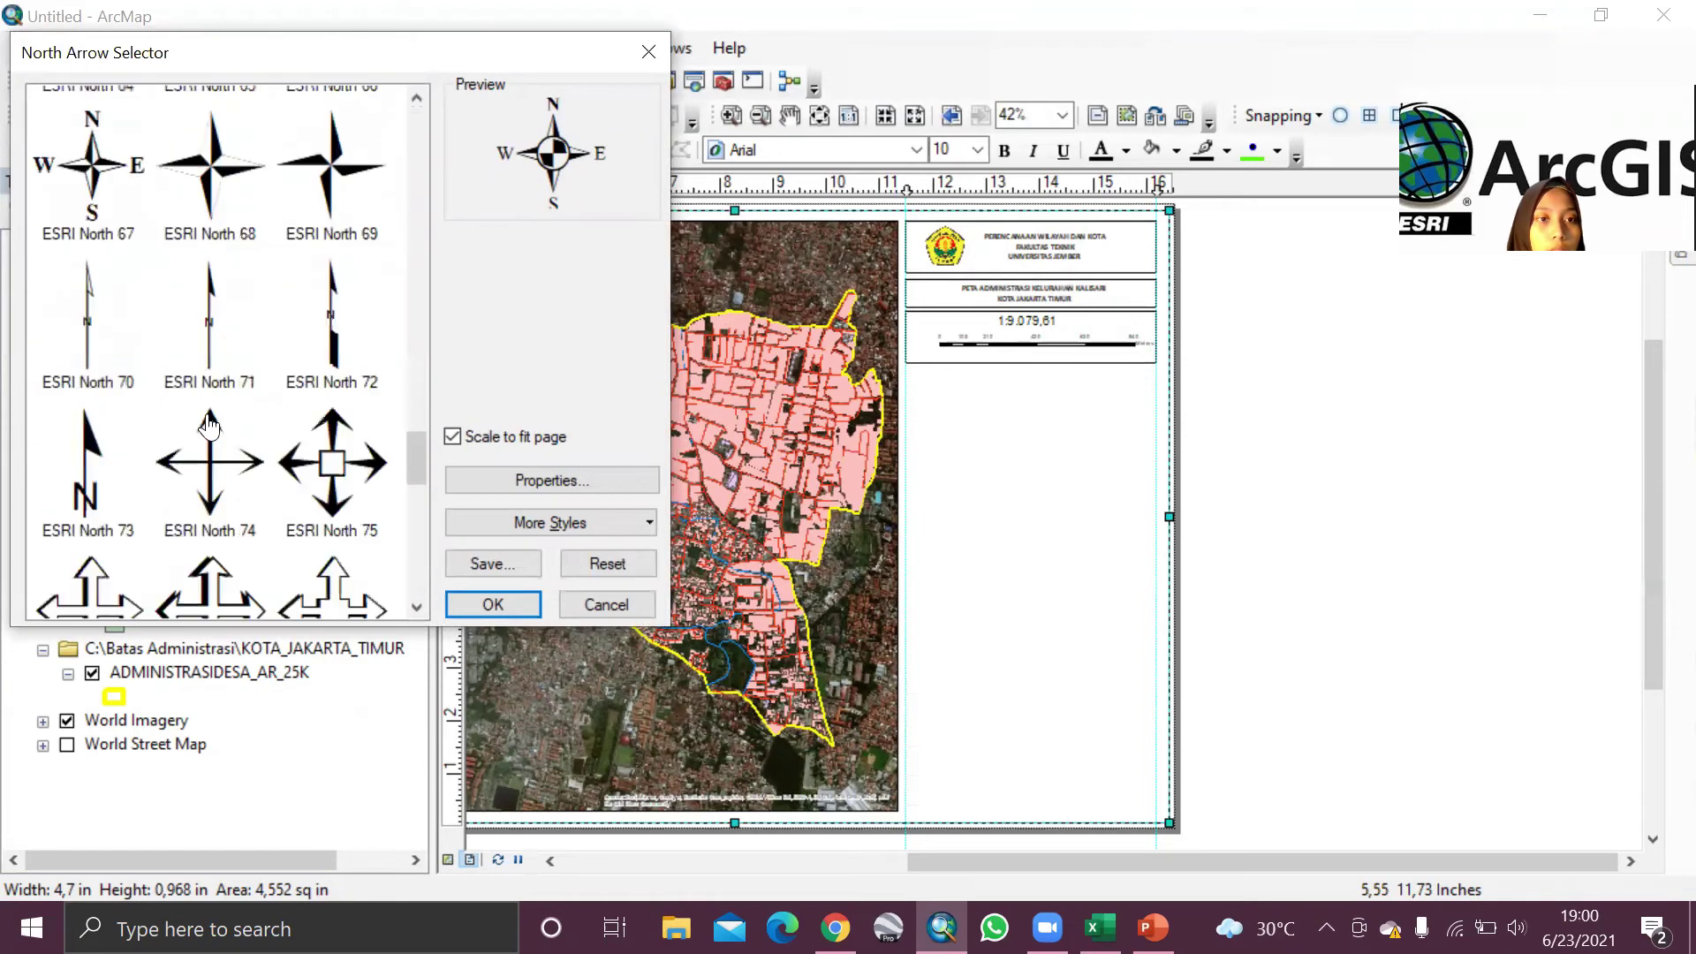
scroll(201, 367, up, 9)
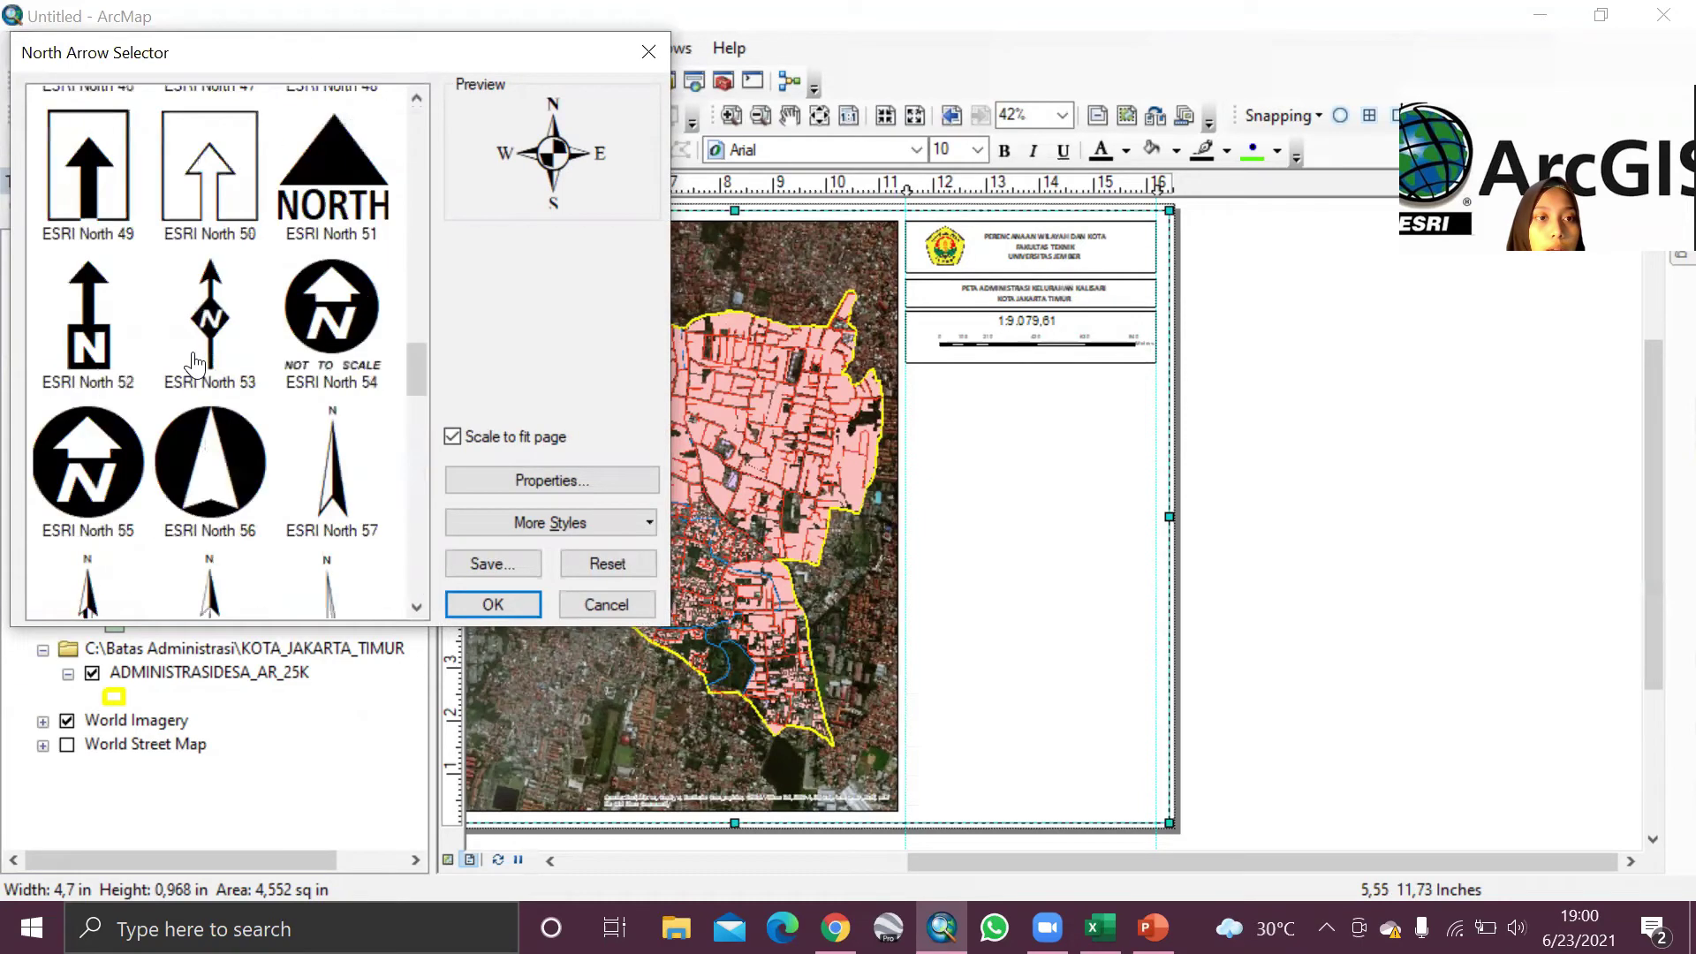
scroll(194, 363, up, 11)
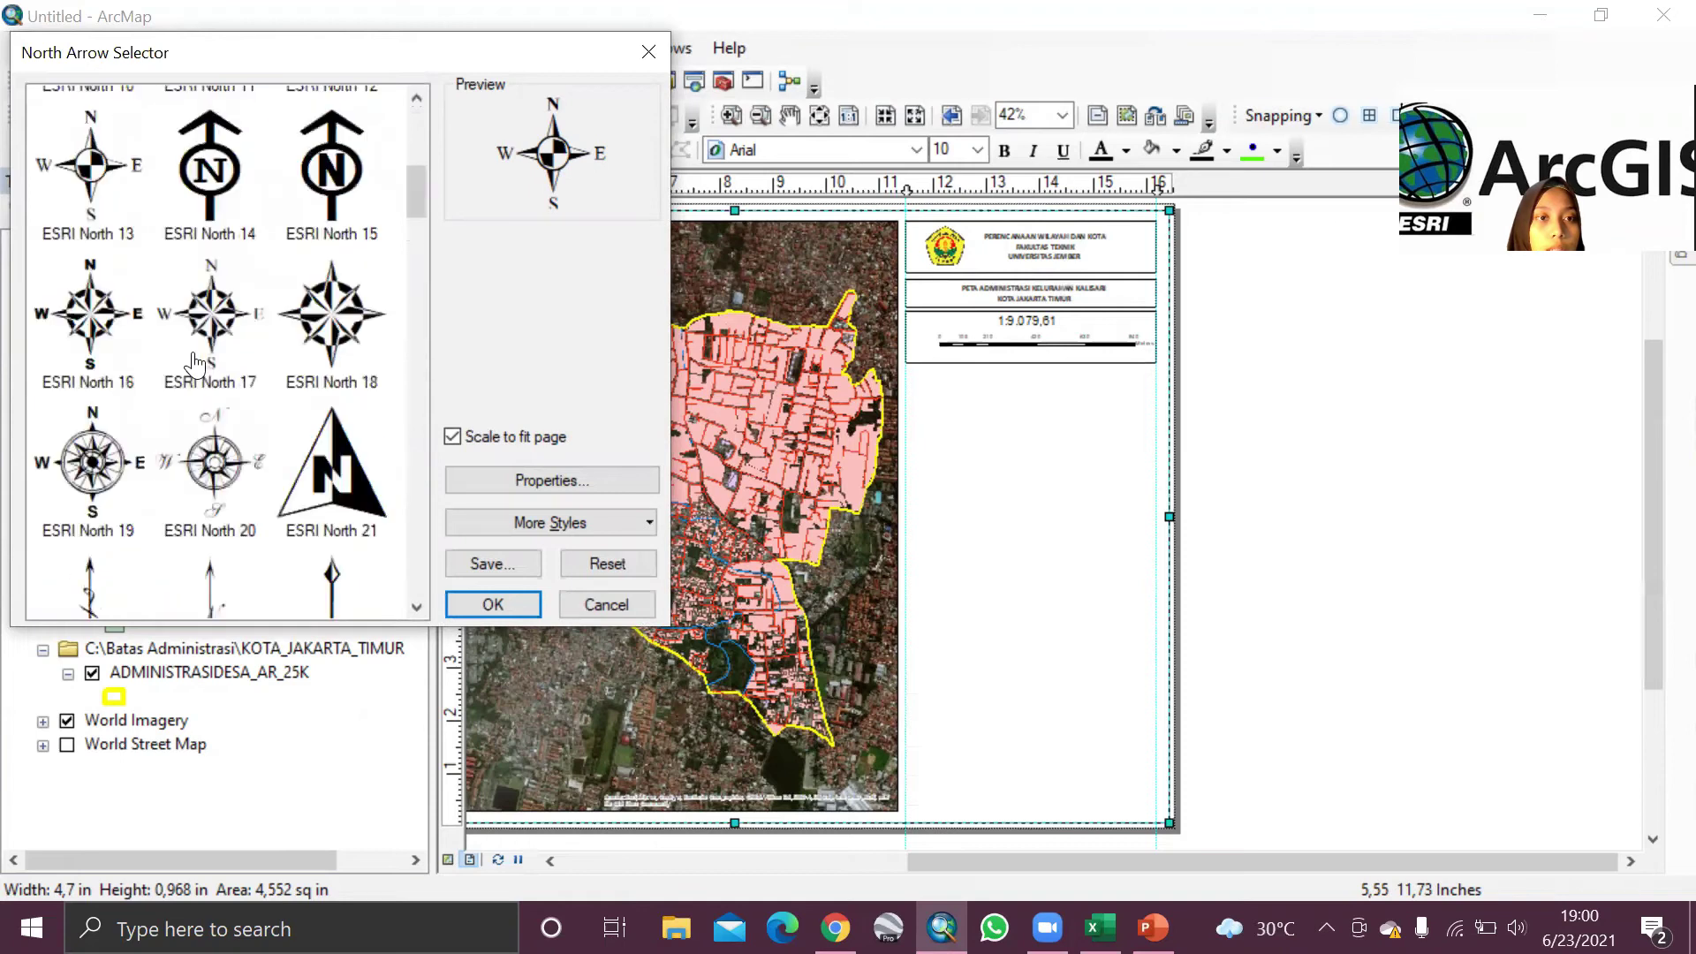
scroll(194, 363, up, 1)
scroll(128, 384, down, 3)
click(493, 605)
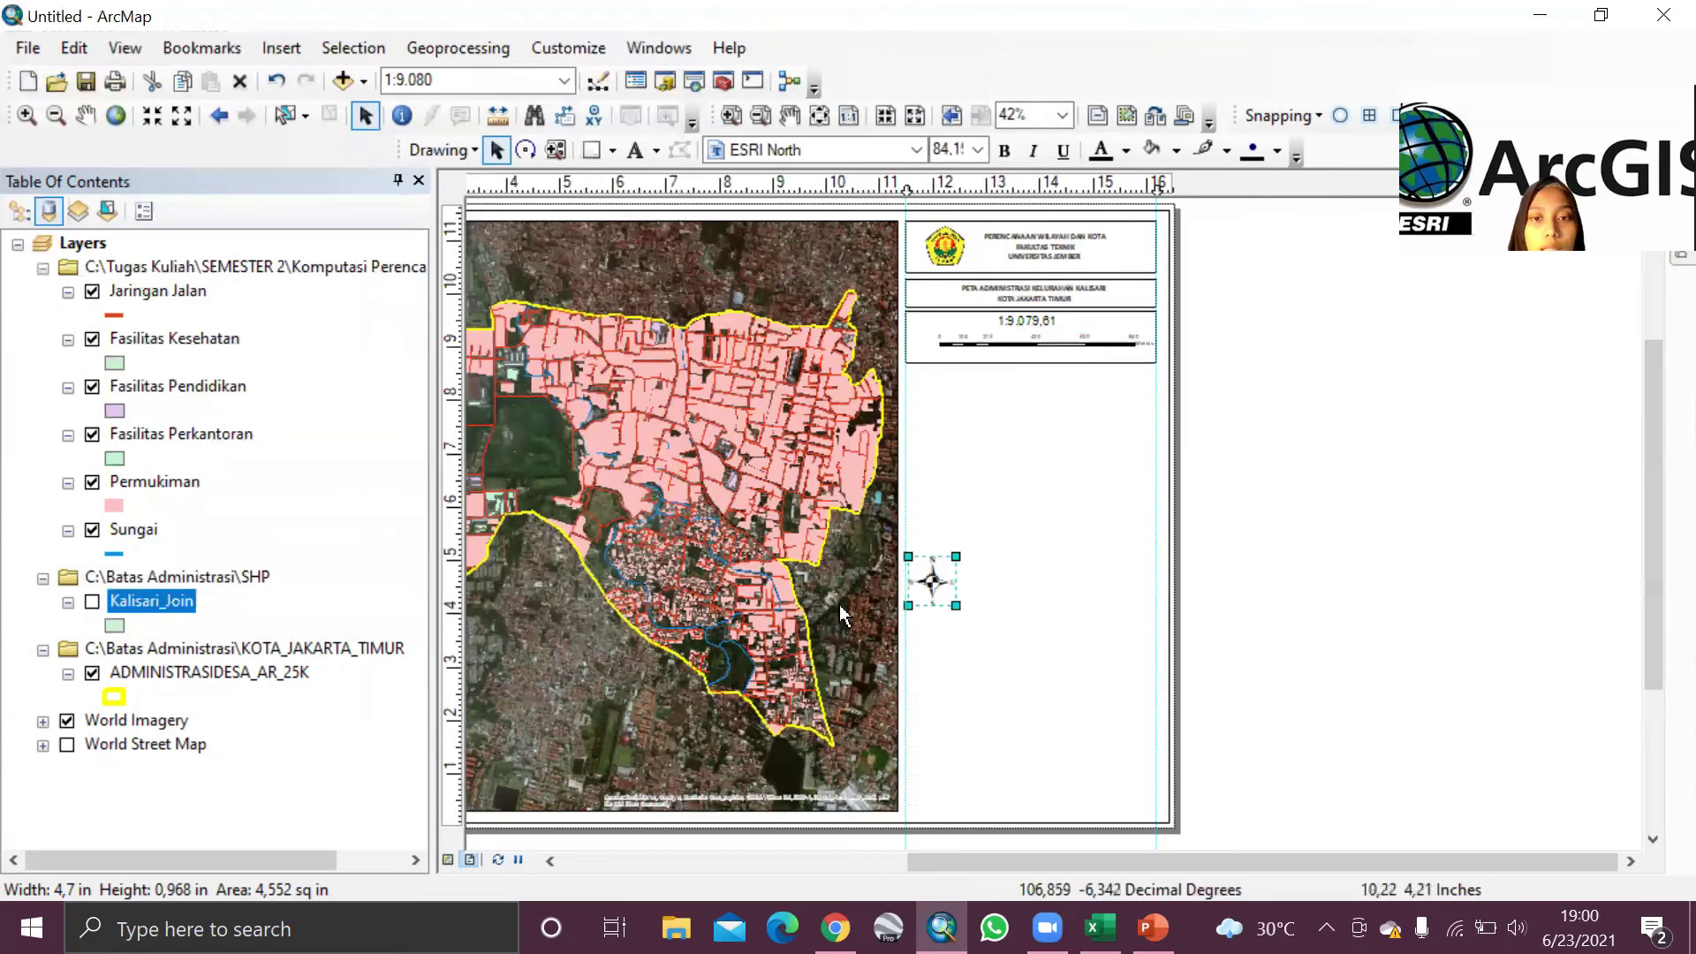
Step: Move the north arrow into the left end of the scale box and shift the left vertical guide to about 11.7 inches
drag(925, 583, 923, 331)
drag(907, 187, 917, 189)
click(919, 262)
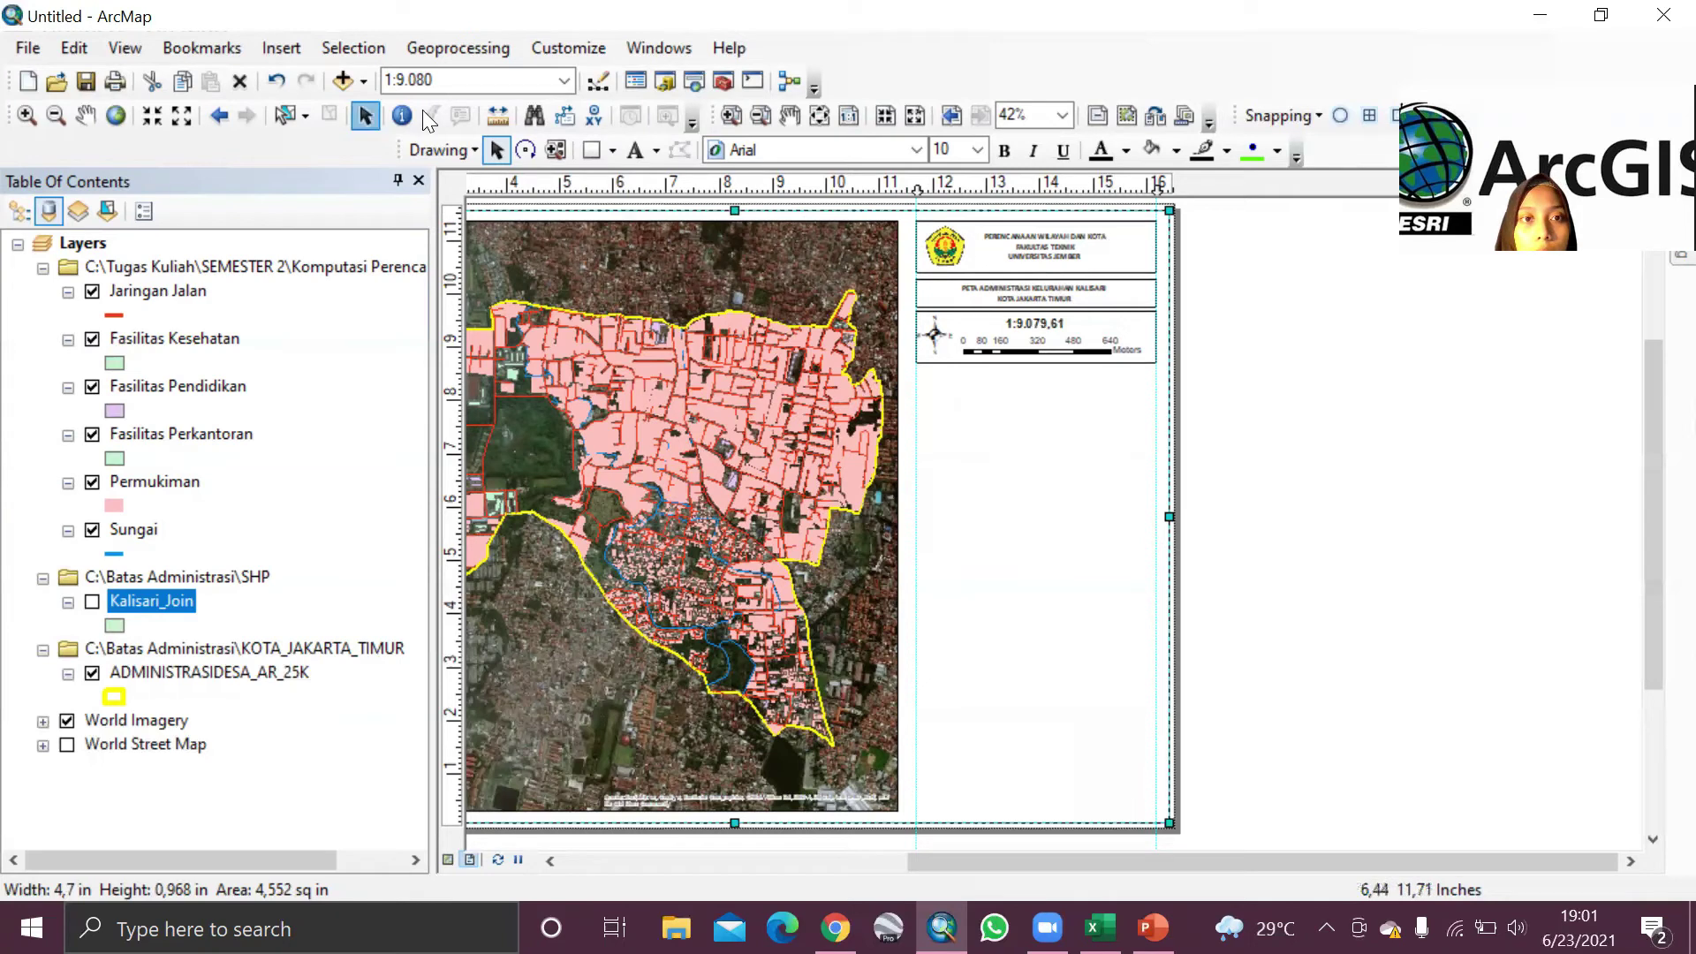
Step: Draw a rectangle about 4.5 by 1.9 inches between the guides, just below the scale box
click(614, 151)
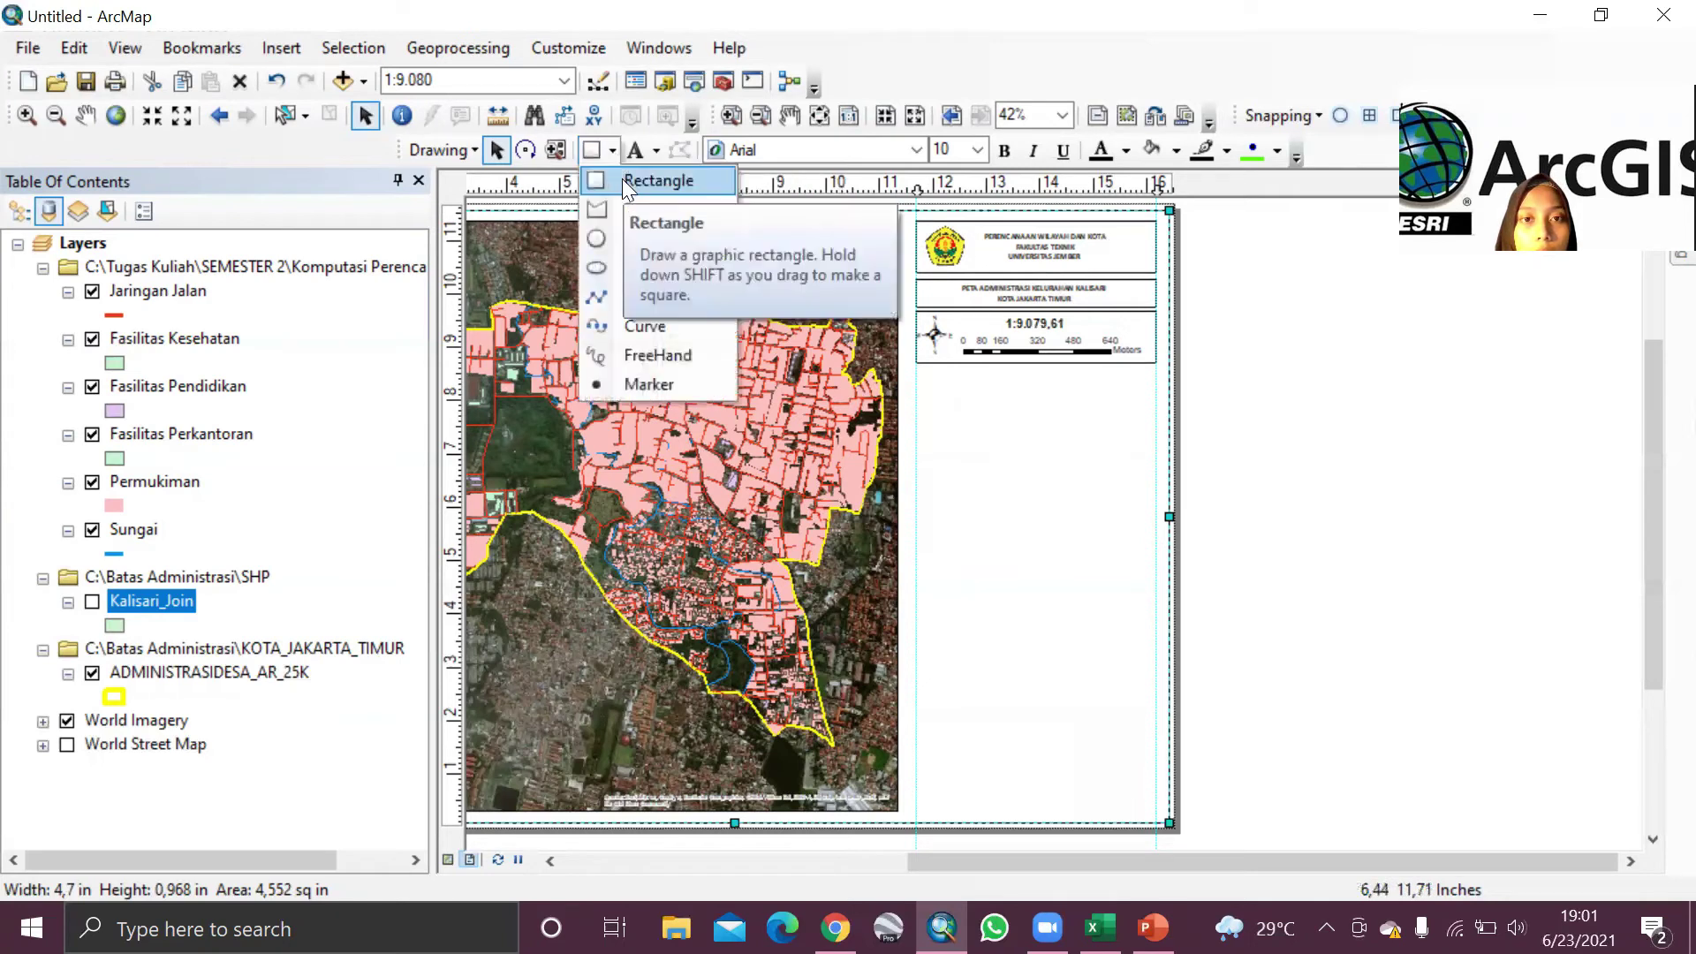
click(629, 181)
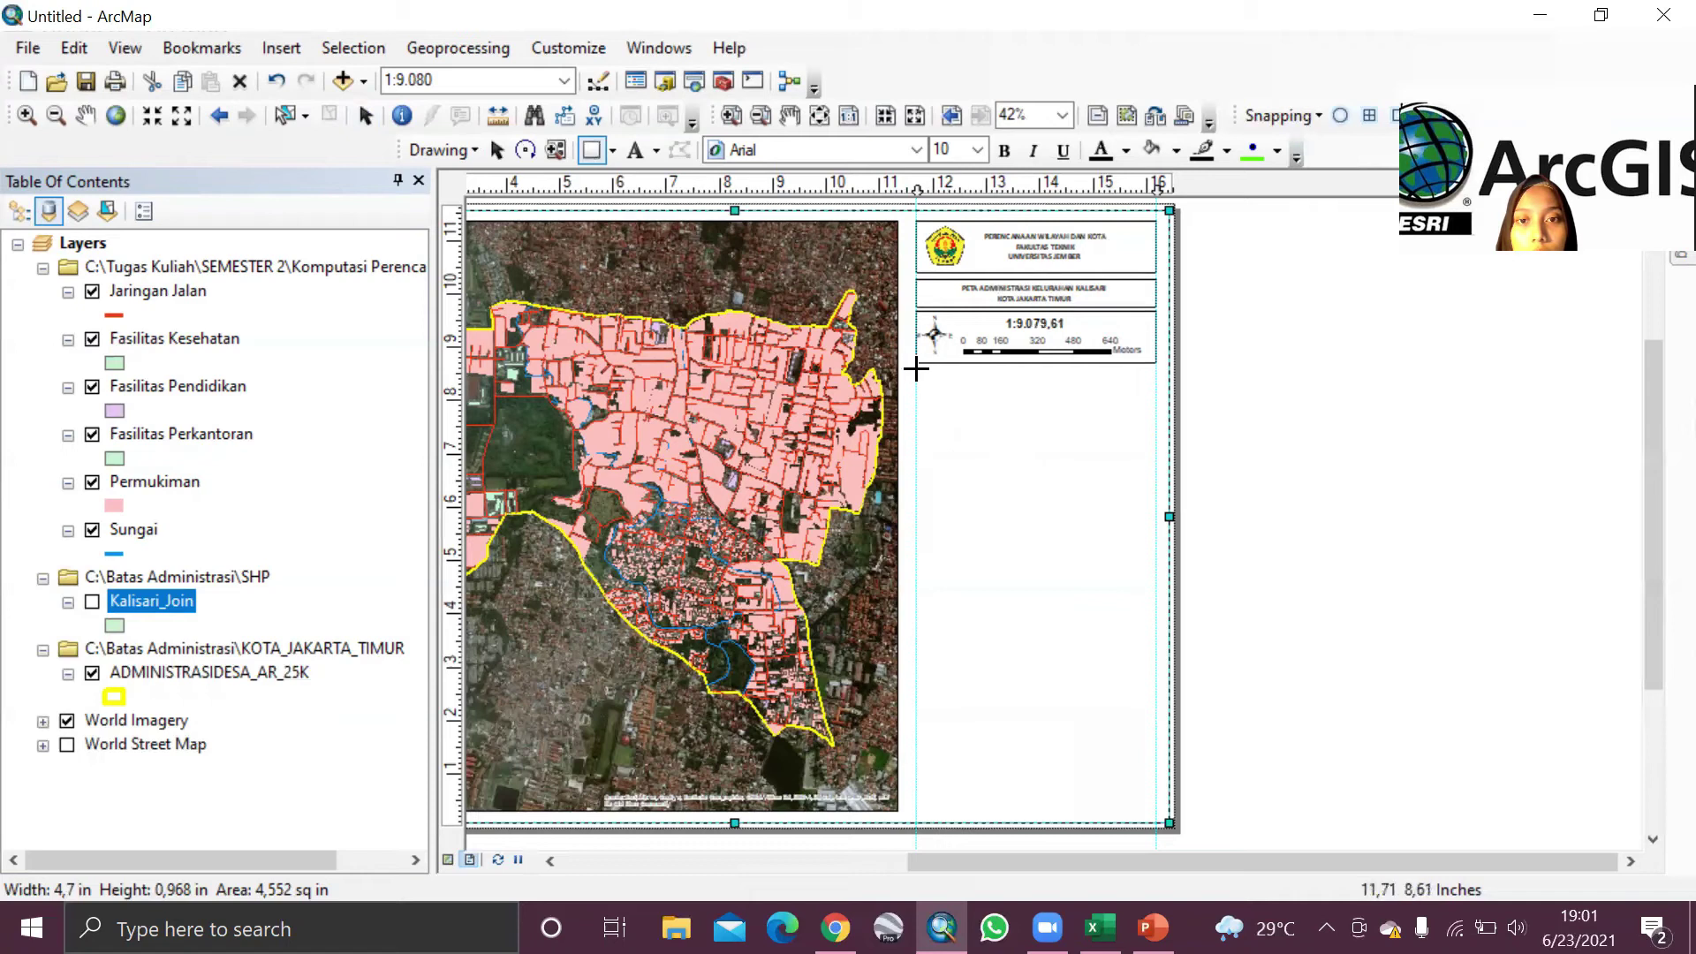
drag(916, 388, 1149, 465)
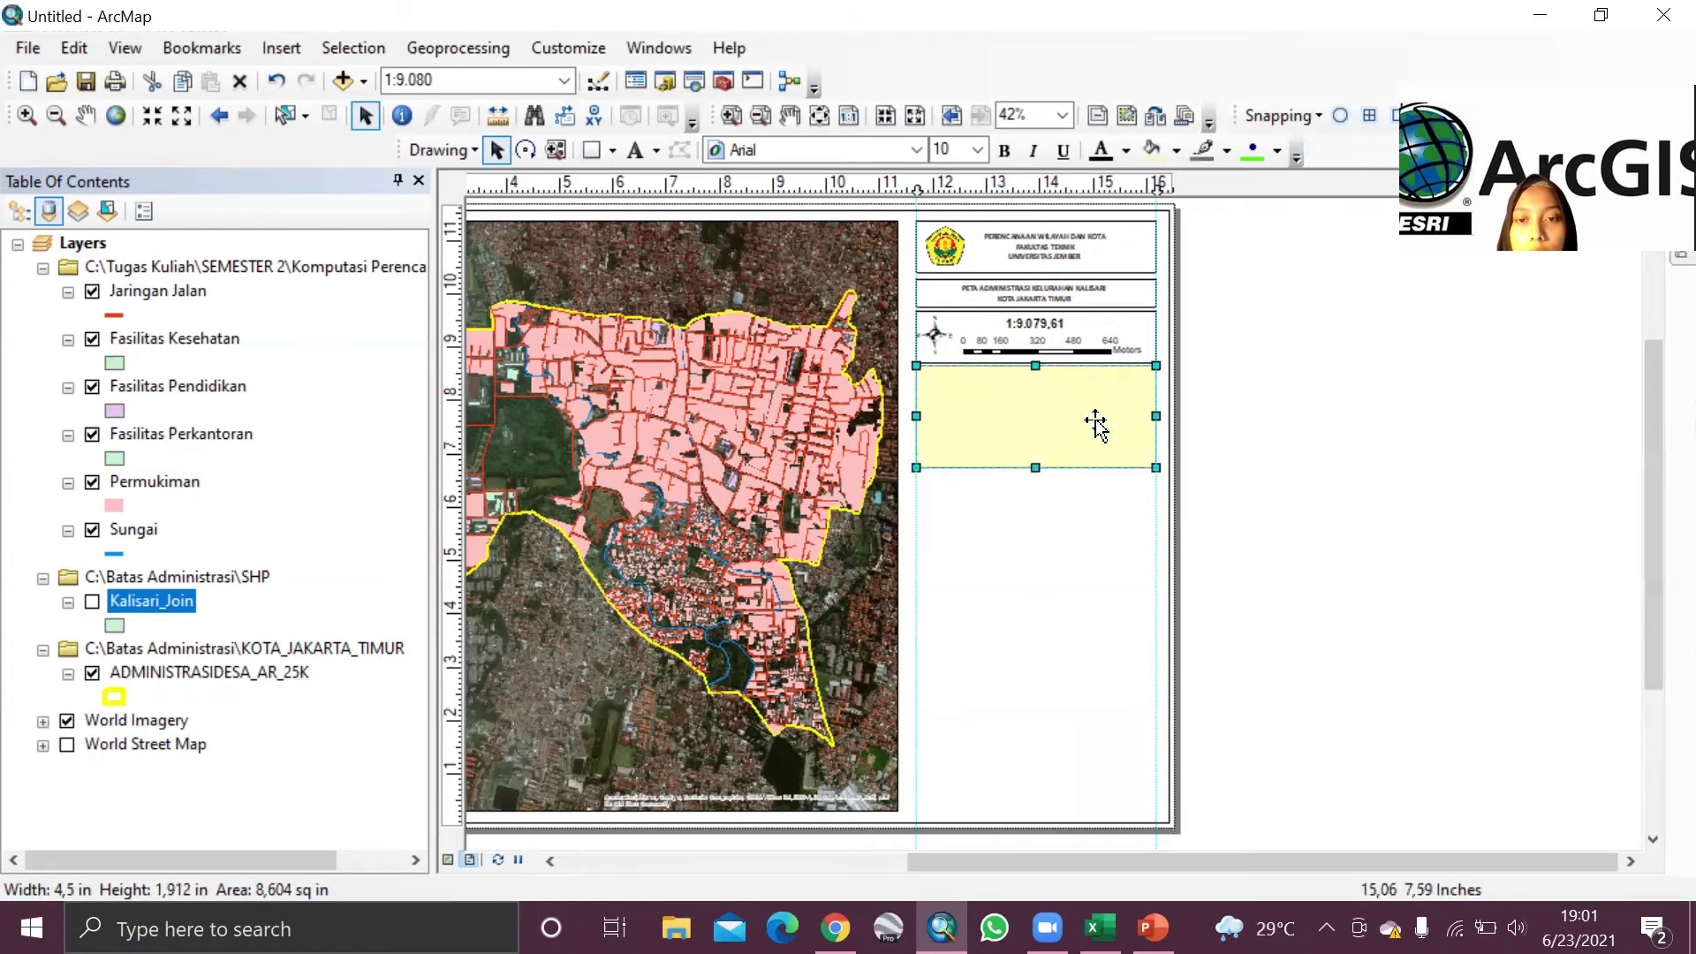
Step: Give the new rectangle below the scale box no fill color and a black outline
right_click(1095, 424)
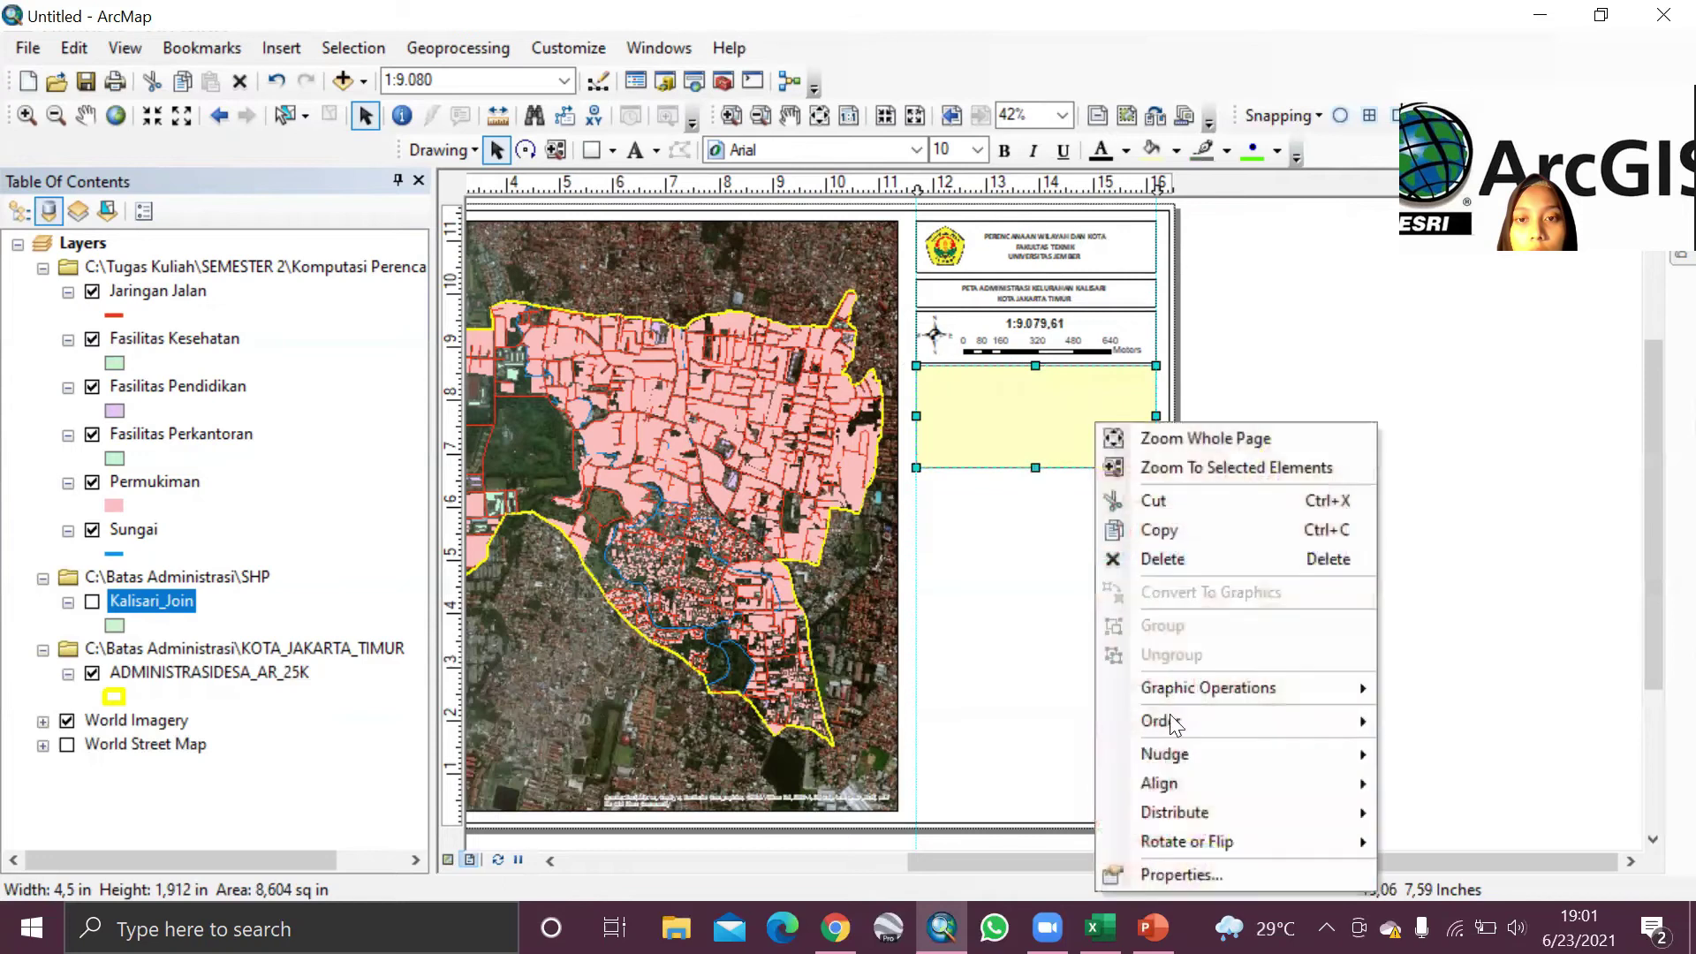
click(1165, 871)
click(770, 346)
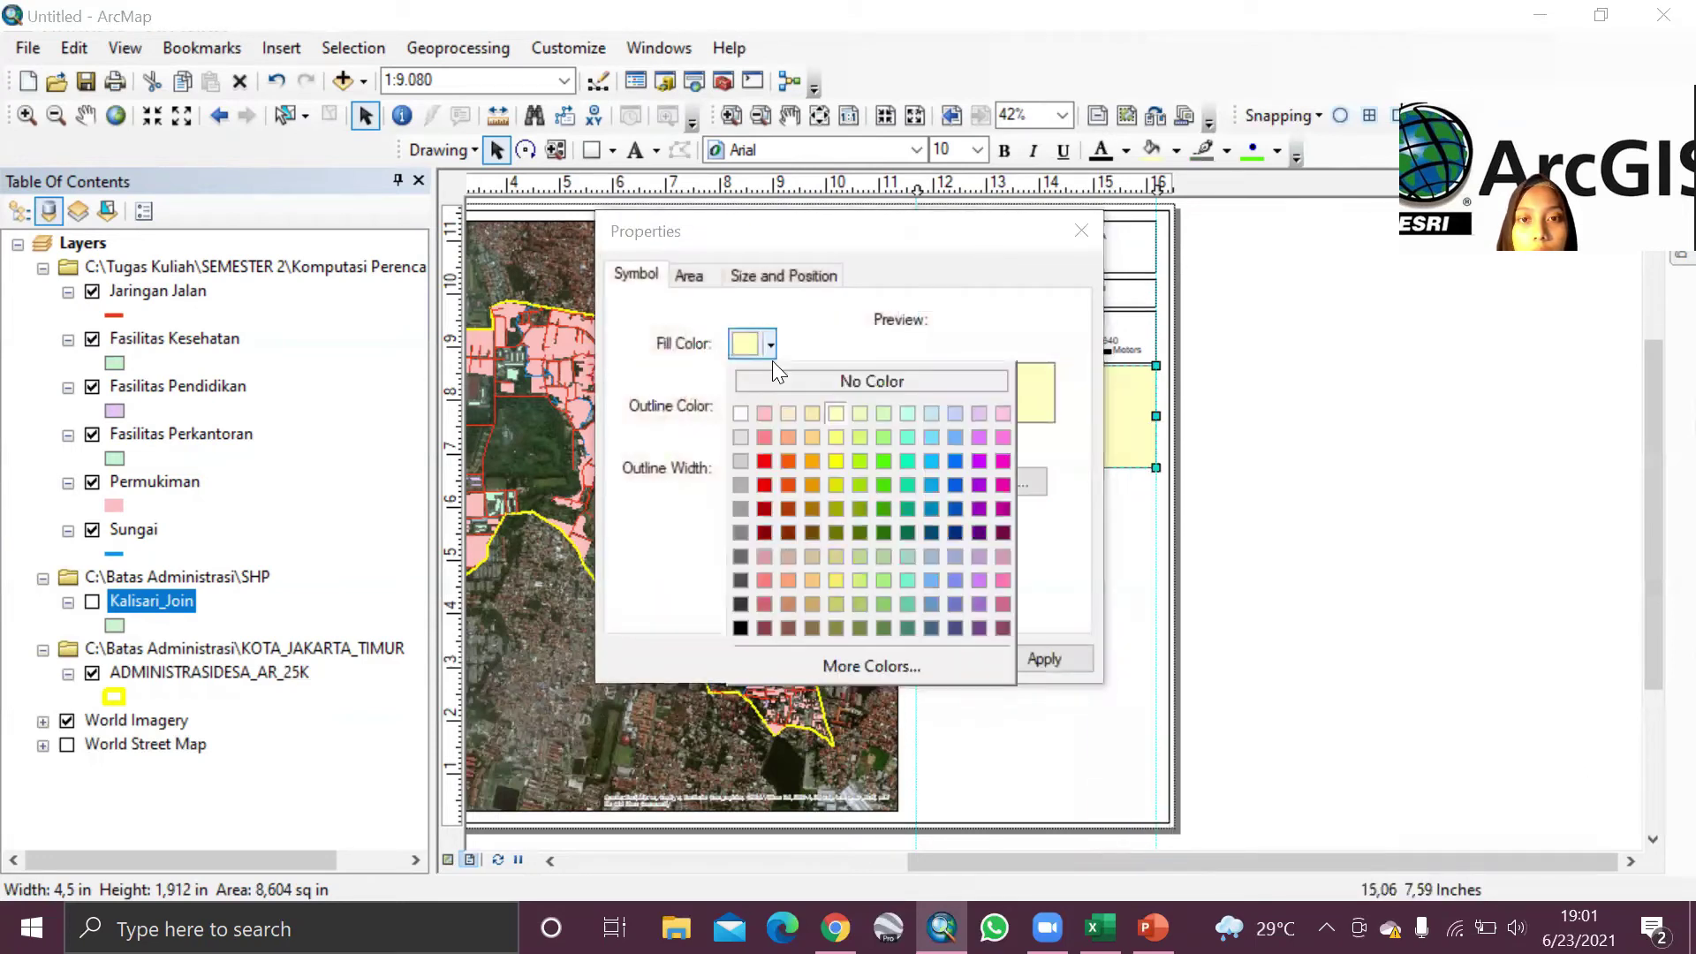
click(834, 381)
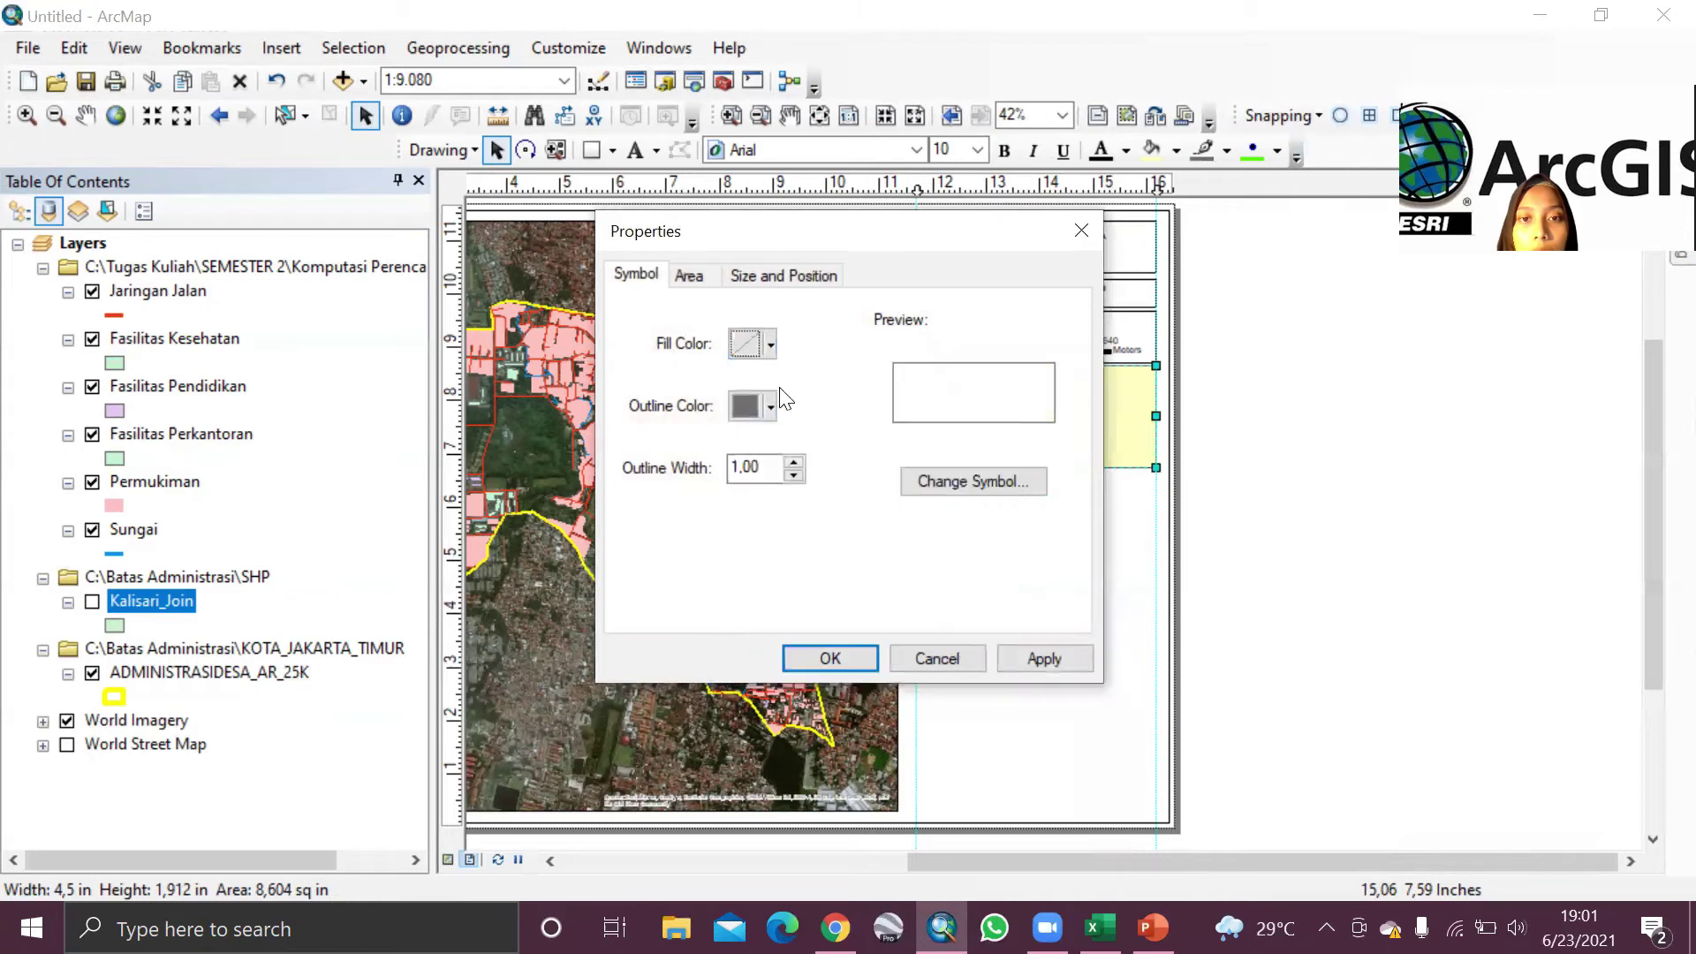
click(771, 407)
click(740, 690)
click(1039, 661)
click(862, 660)
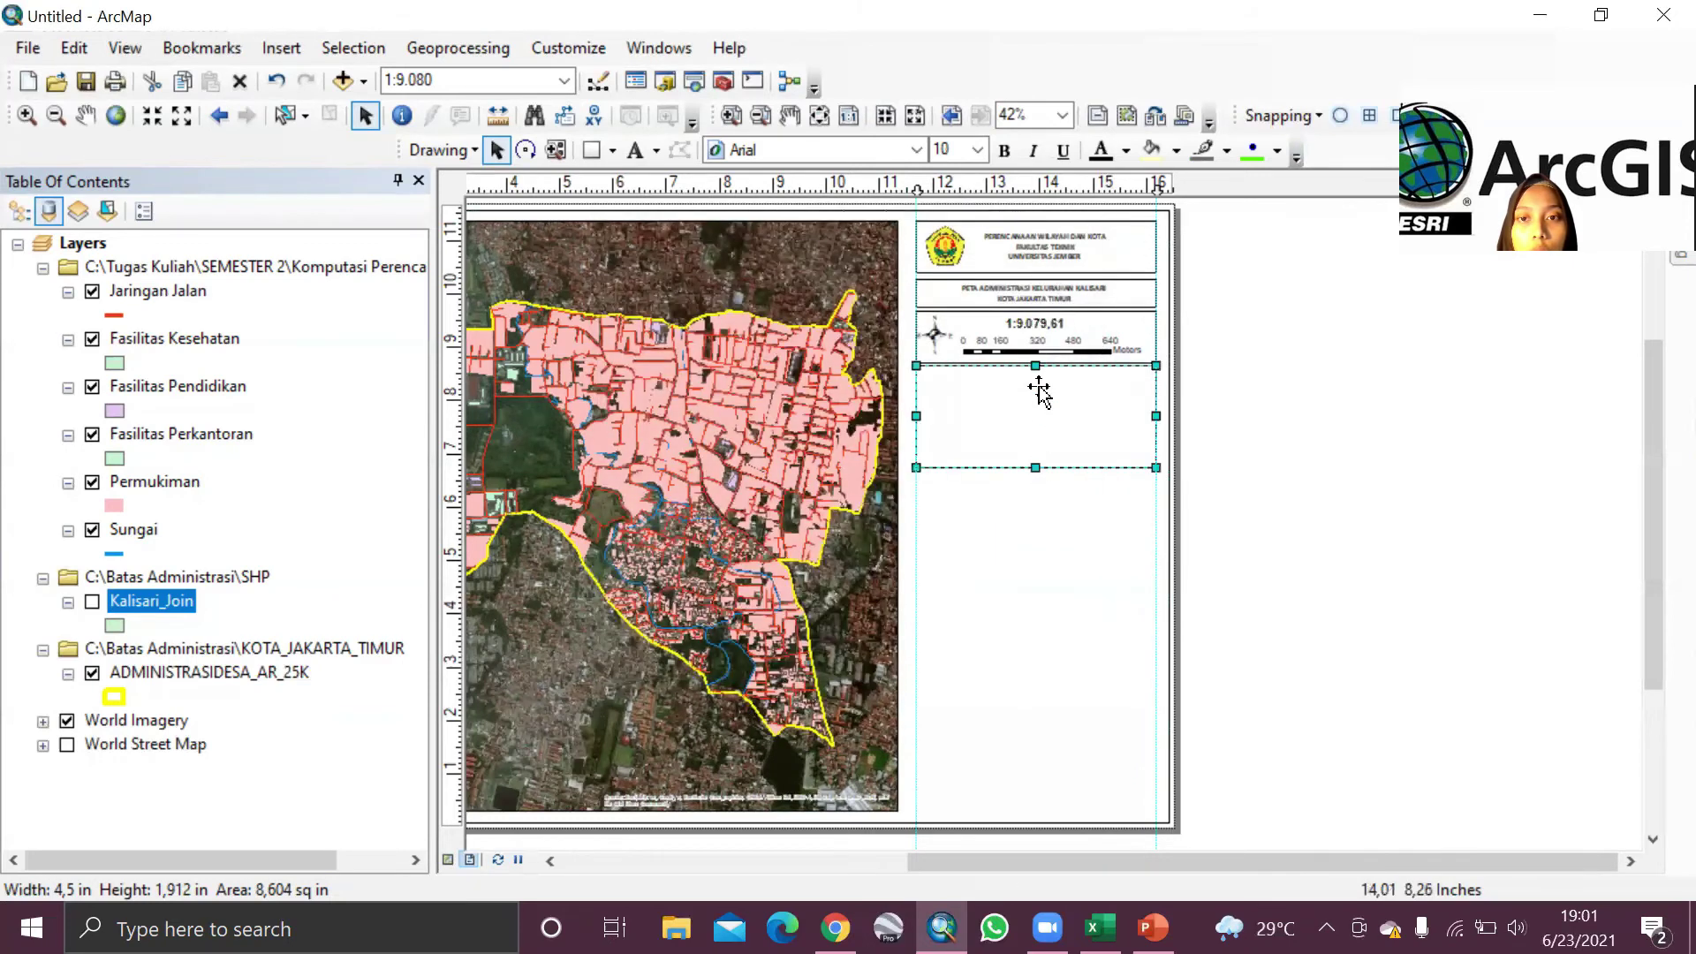
Step: Nudge the unfilled rectangle slightly down so it sits just clear of the scale box, then check its symbol properties
click(1041, 429)
click(1042, 414)
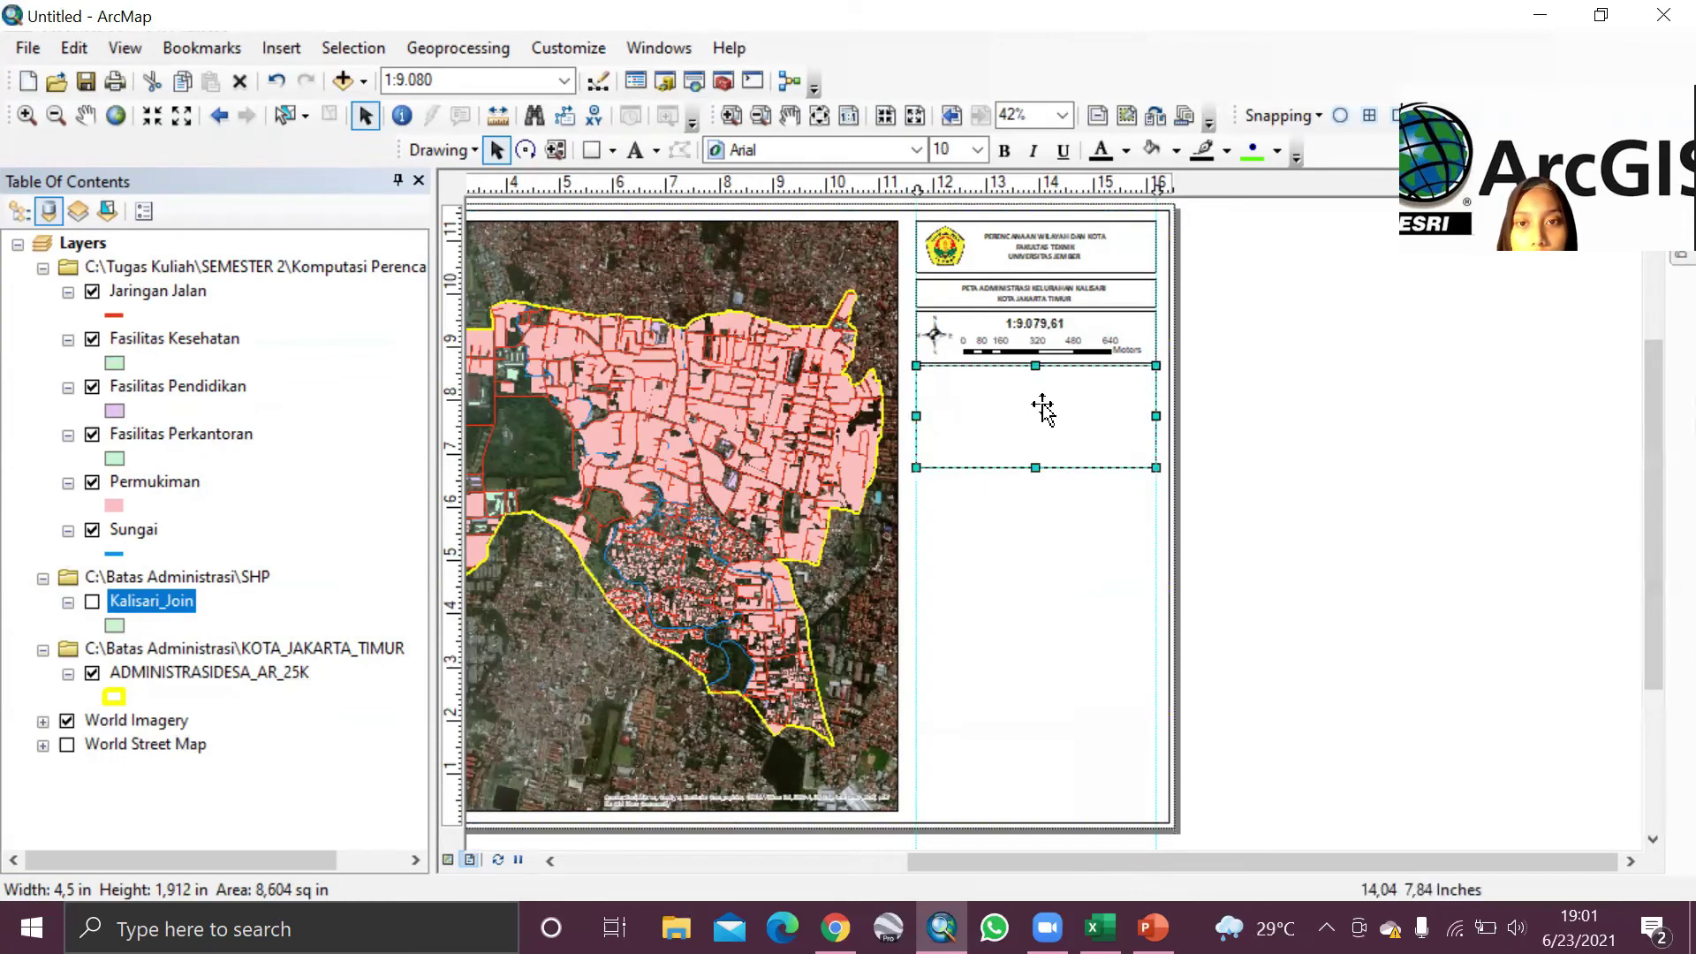
key(Down)
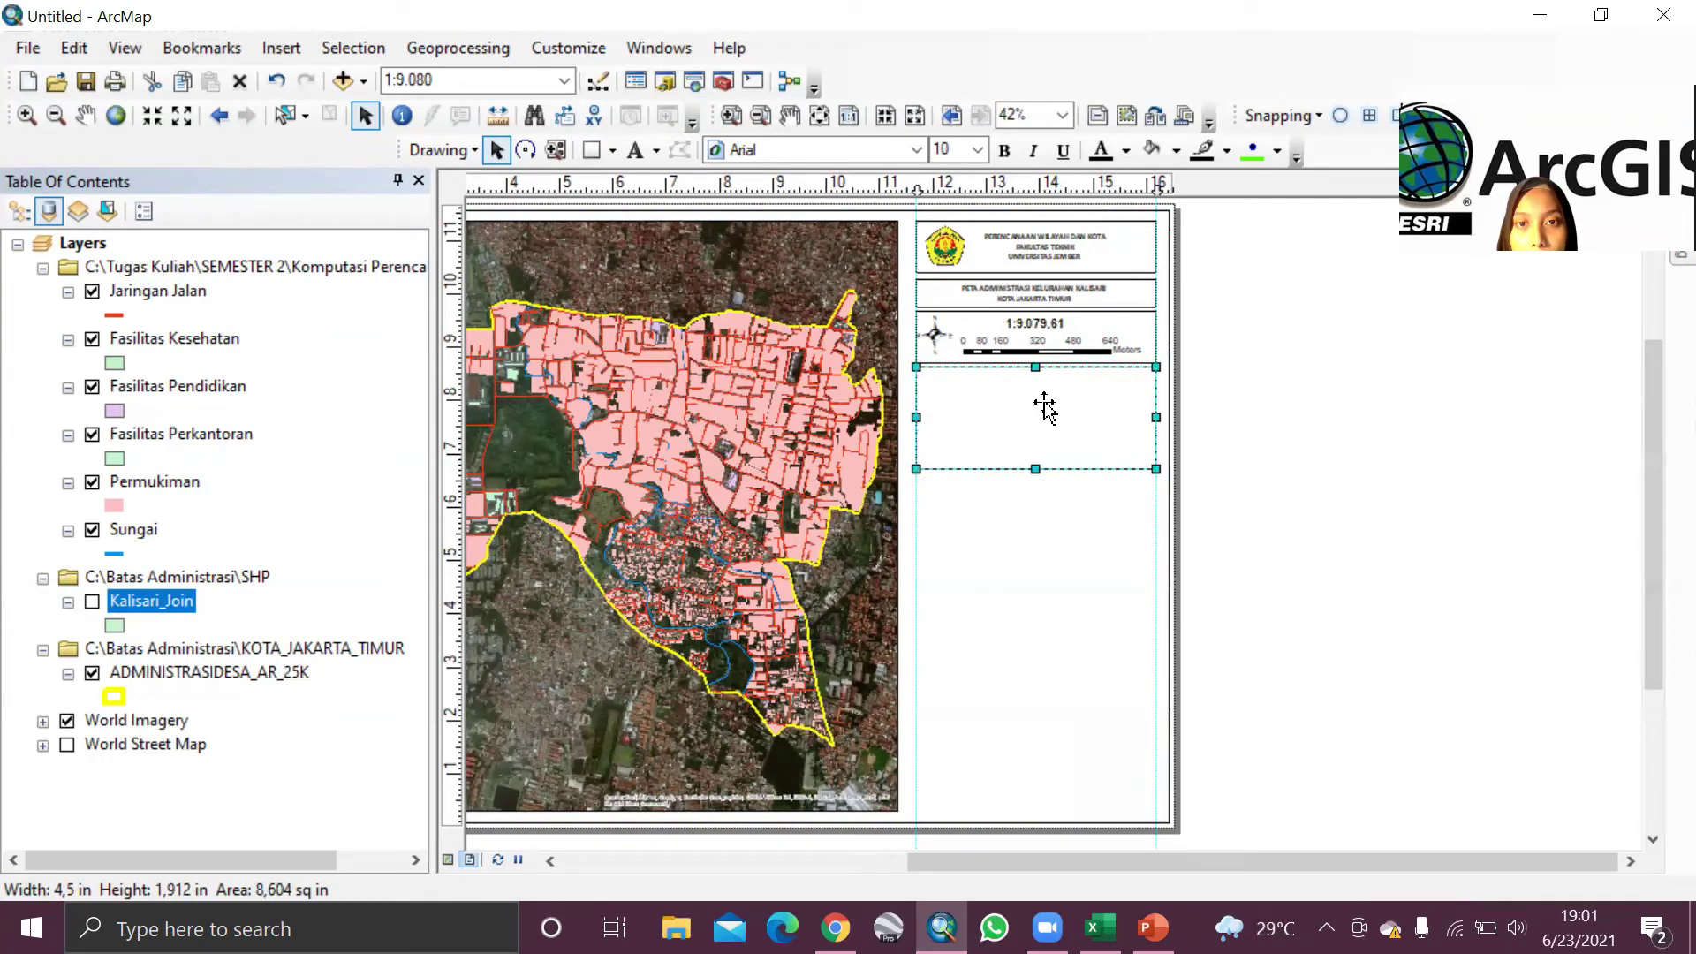
right_click(1051, 412)
click(1165, 864)
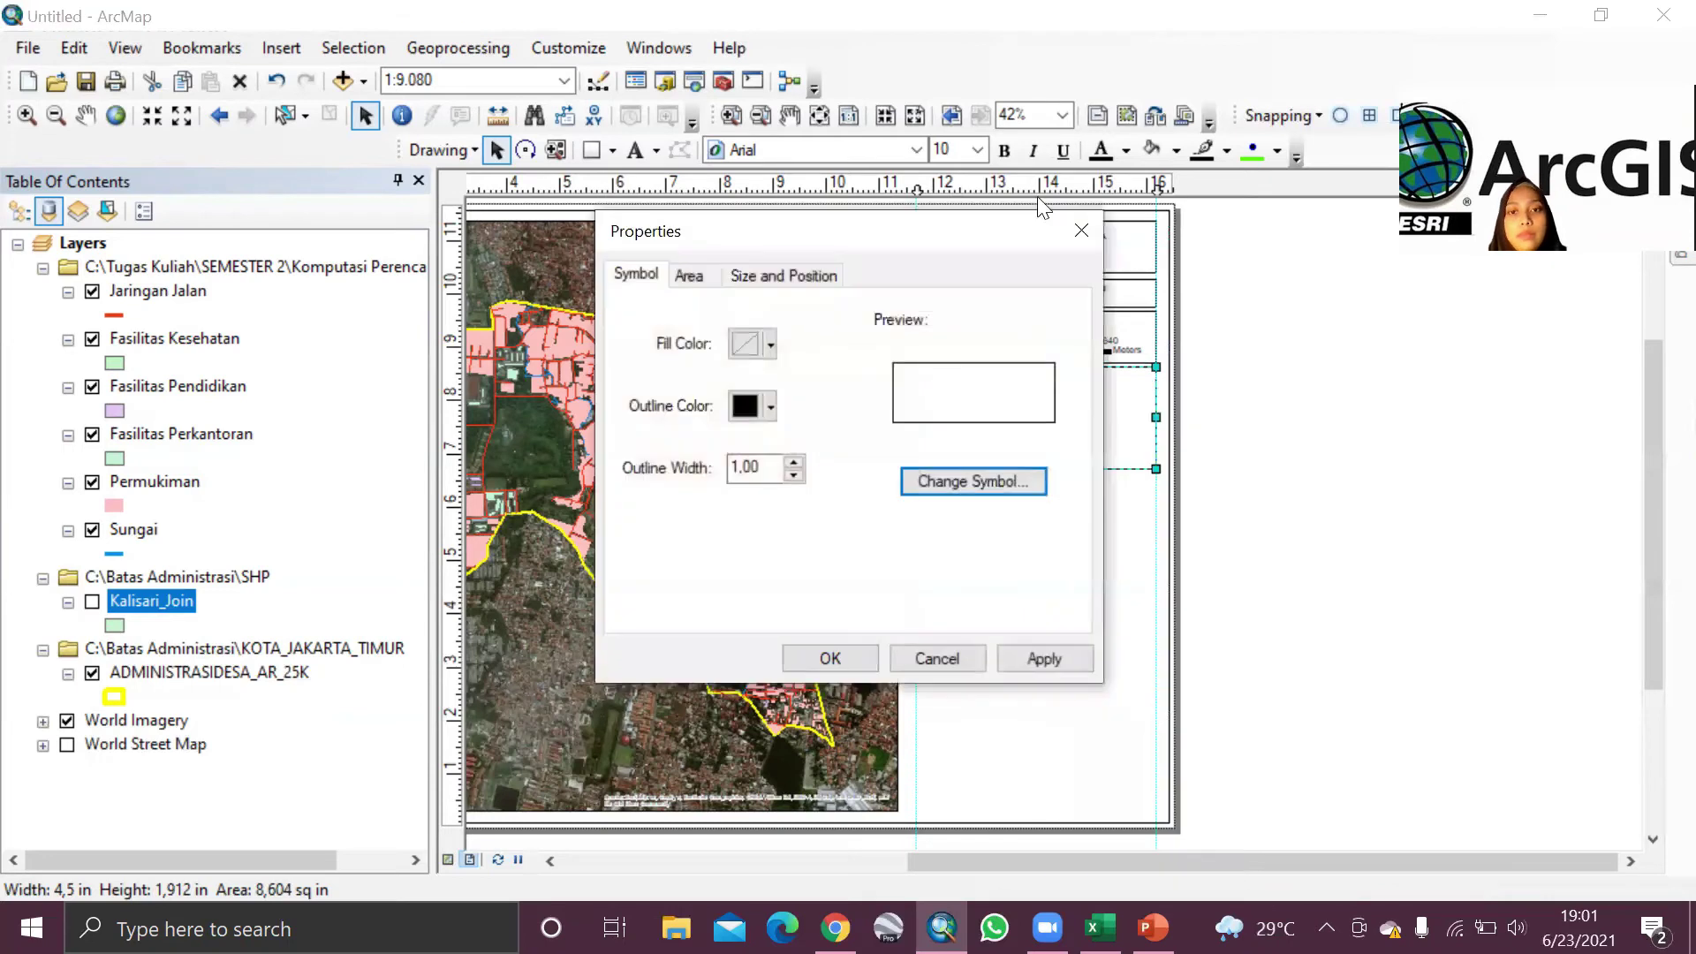
click(1083, 223)
Step: Add a text element reading "KETERANGAN", a blank line, "Datum: WGS 1984", "Zona: 48S" and "Sistem Grid: Grid Geografi"
click(940, 381)
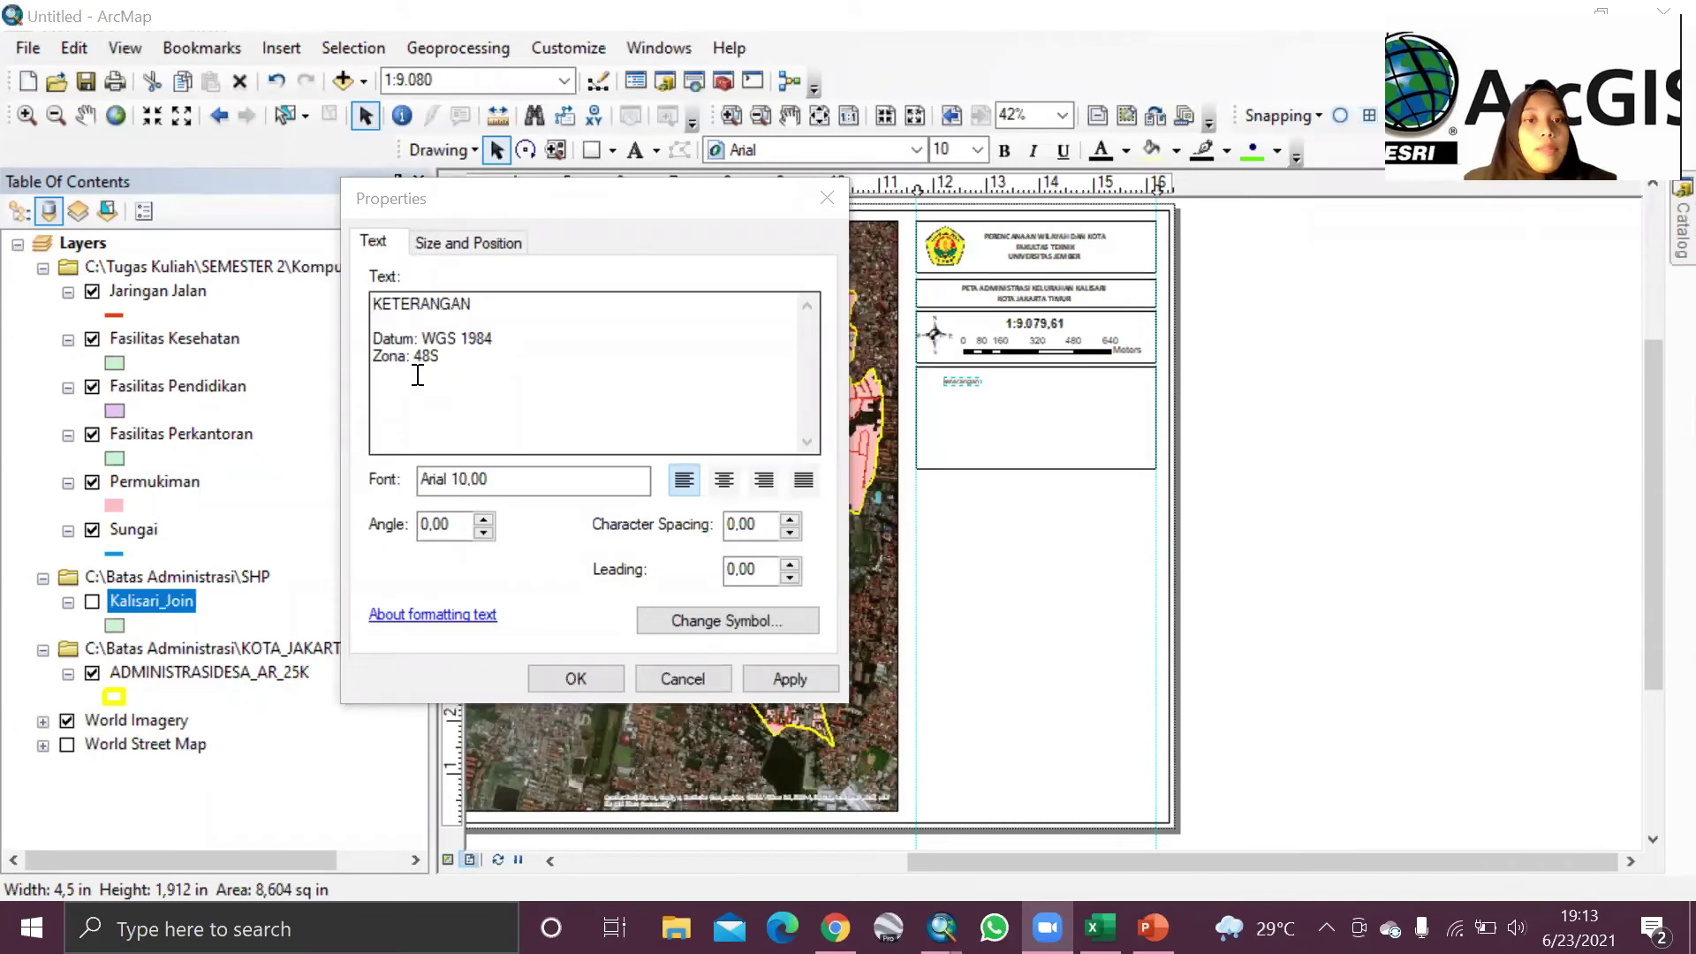
click(399, 384)
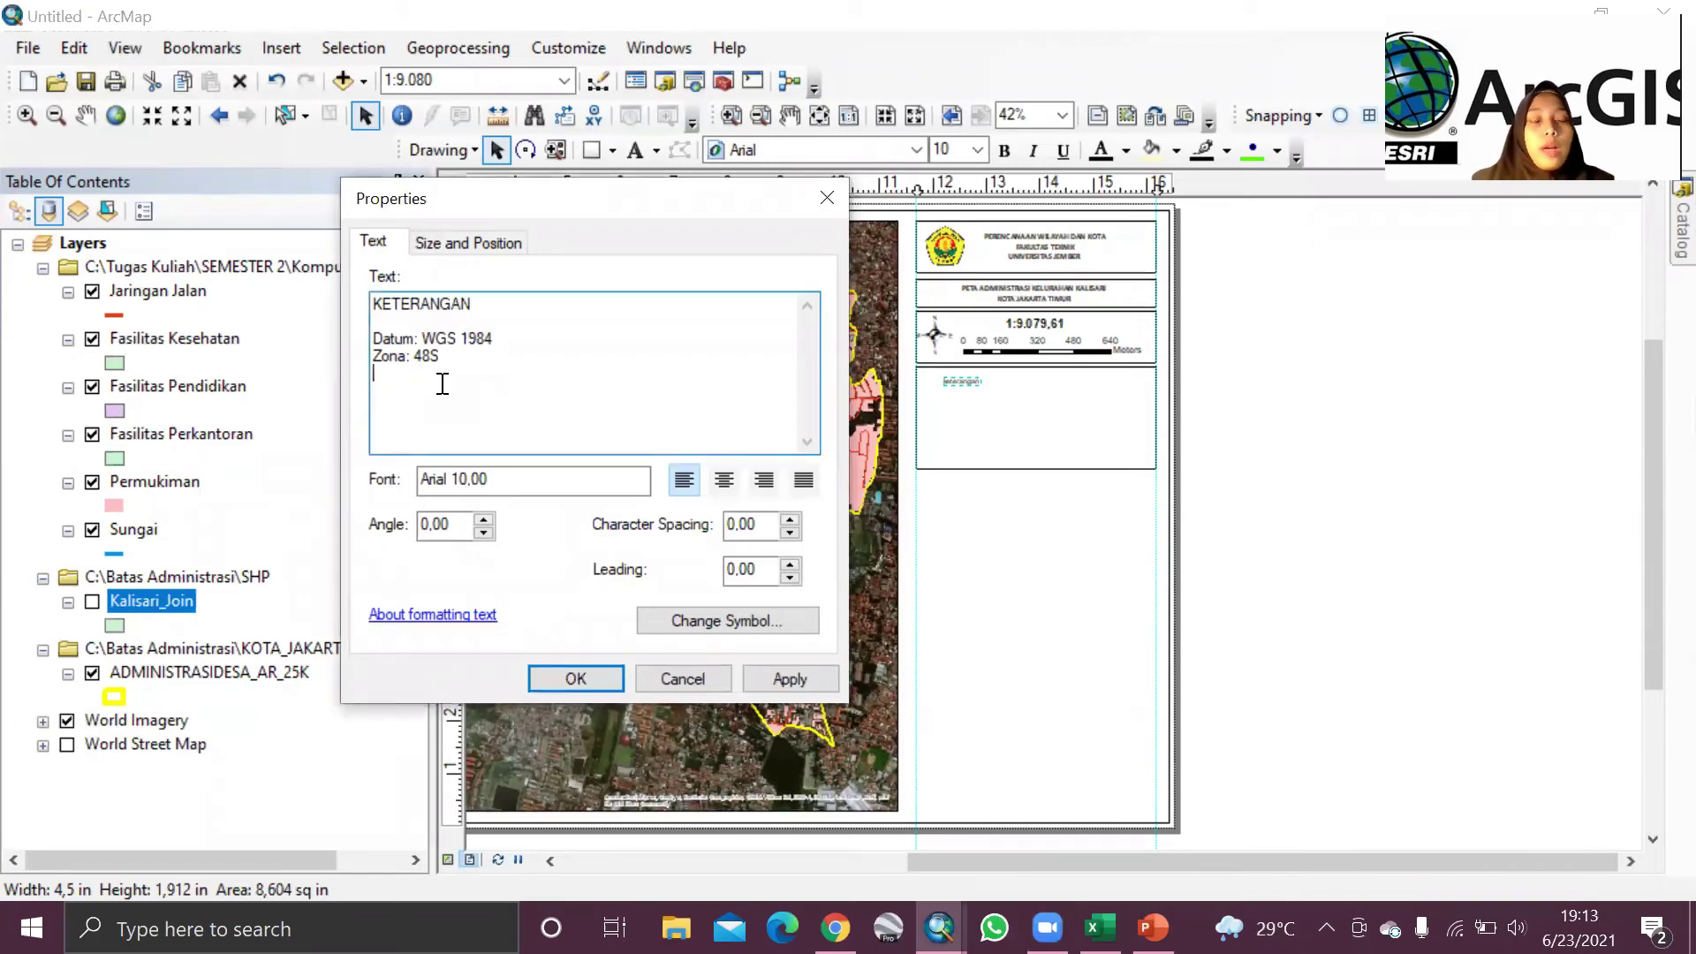
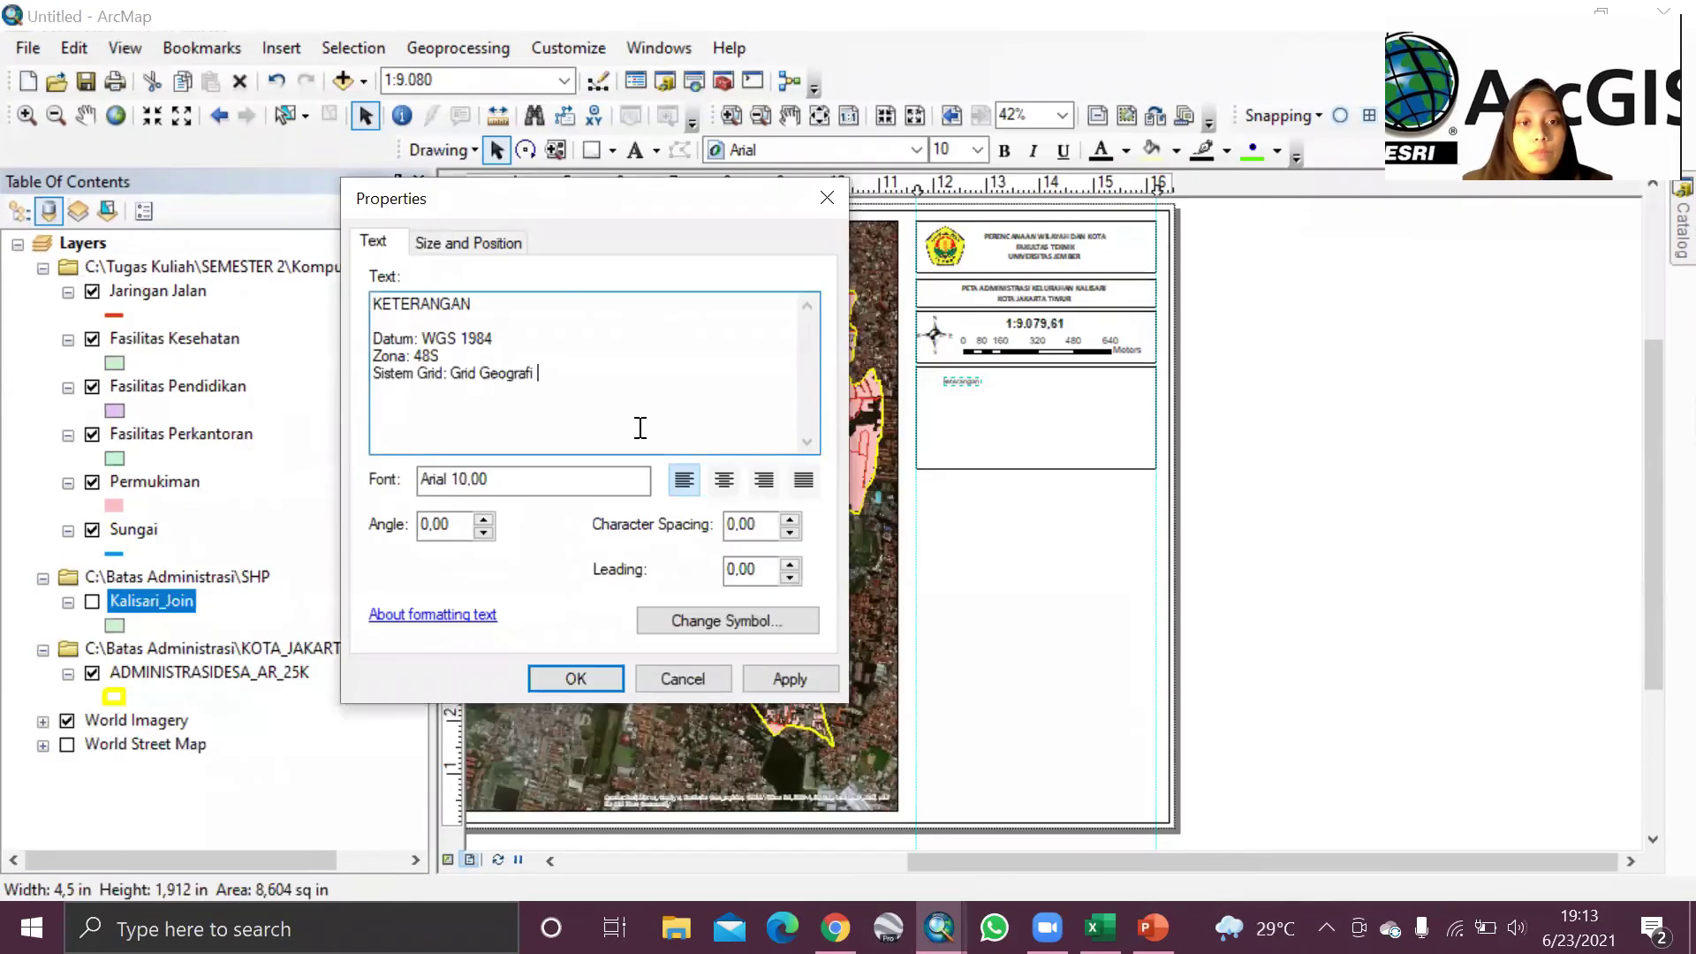
click(790, 679)
click(579, 679)
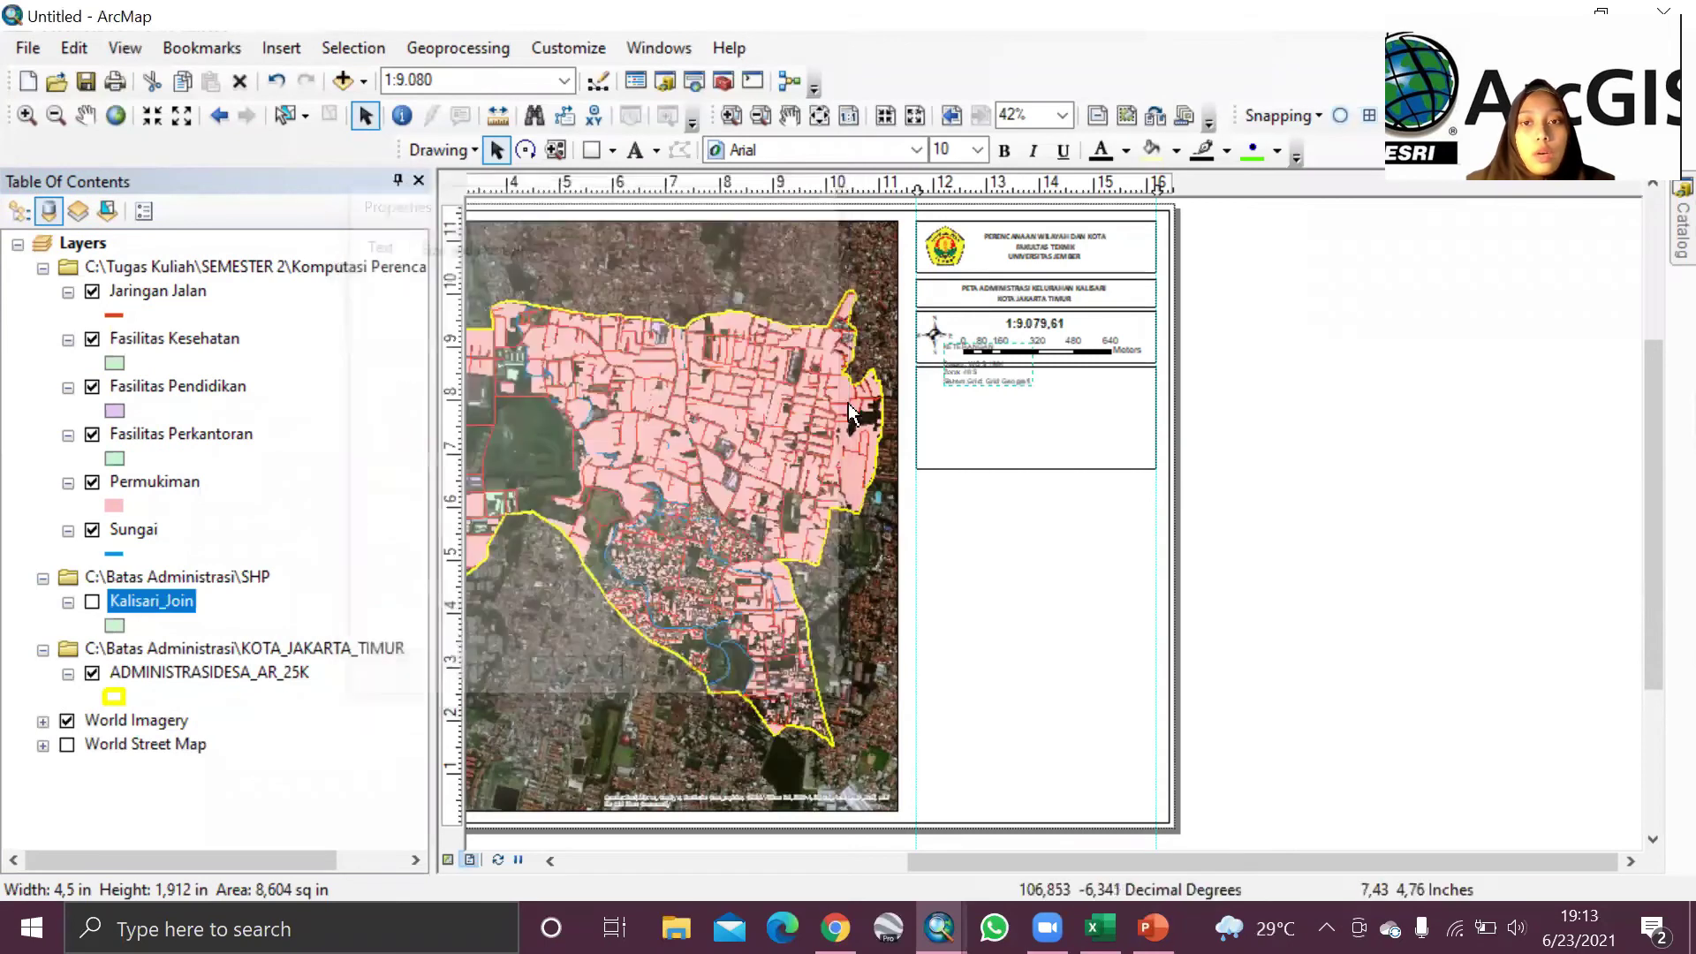
Step: Move the KETERANGAN text into the empty box and format it as bold Calibri, size 11
drag(946, 368, 933, 405)
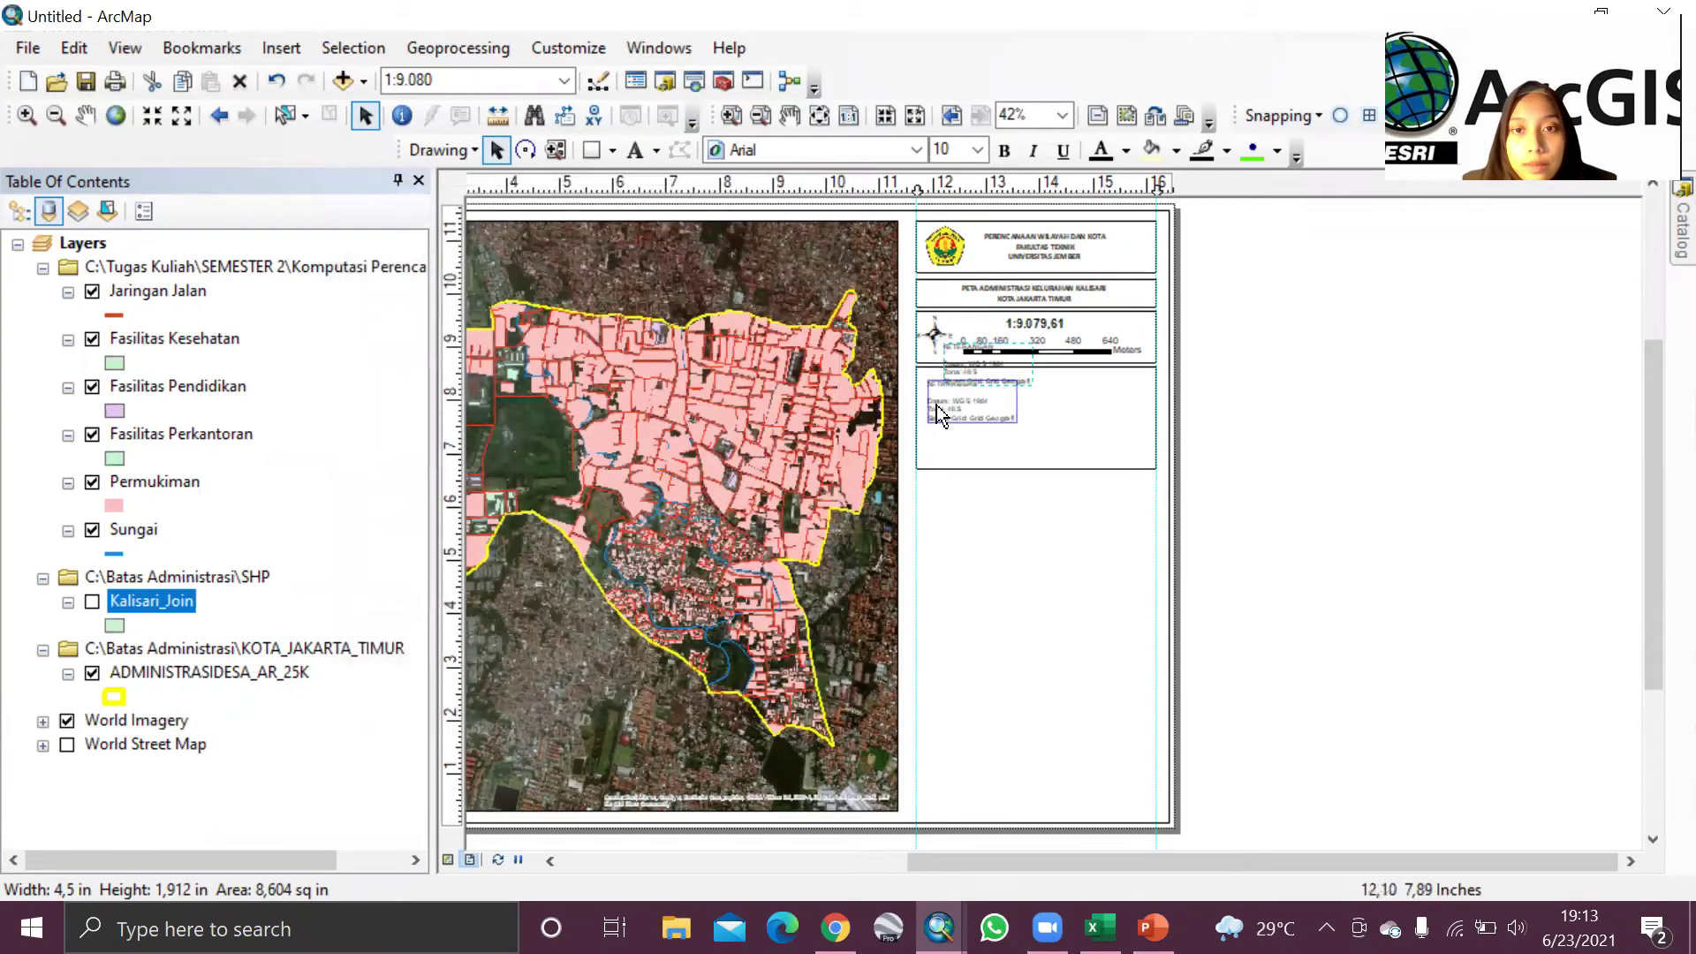
click(1005, 151)
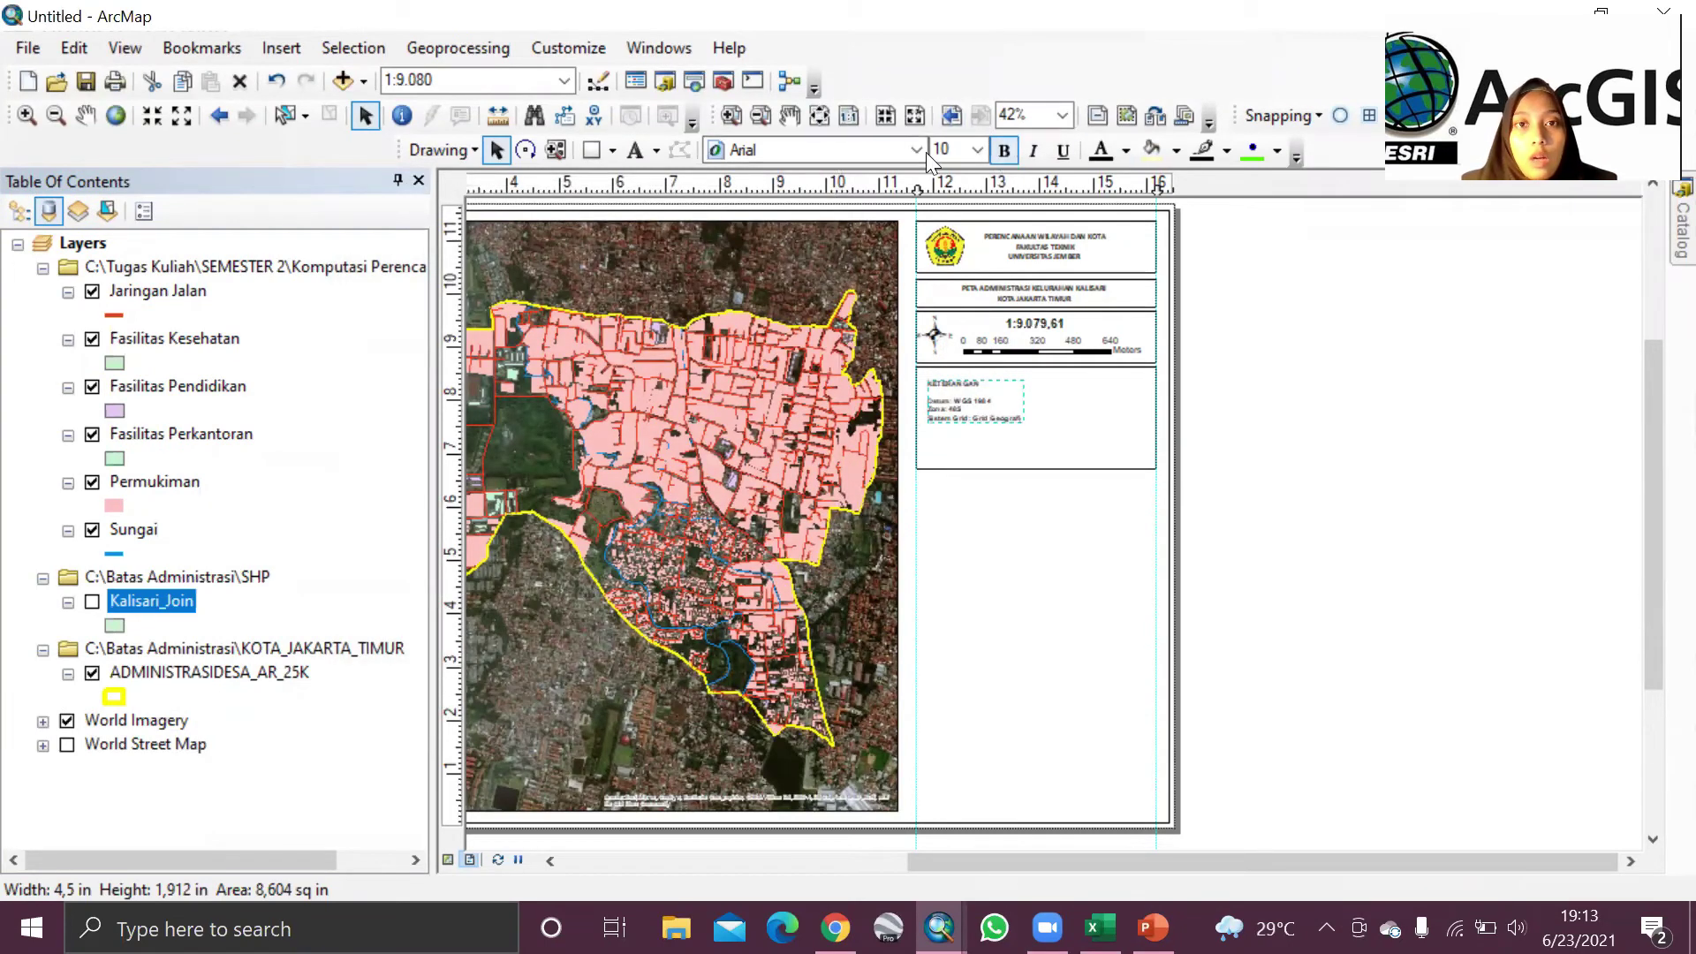
click(916, 150)
scroll(799, 389, down, 7)
scroll(800, 389, down, 2)
click(796, 336)
click(979, 152)
click(950, 186)
click(1007, 152)
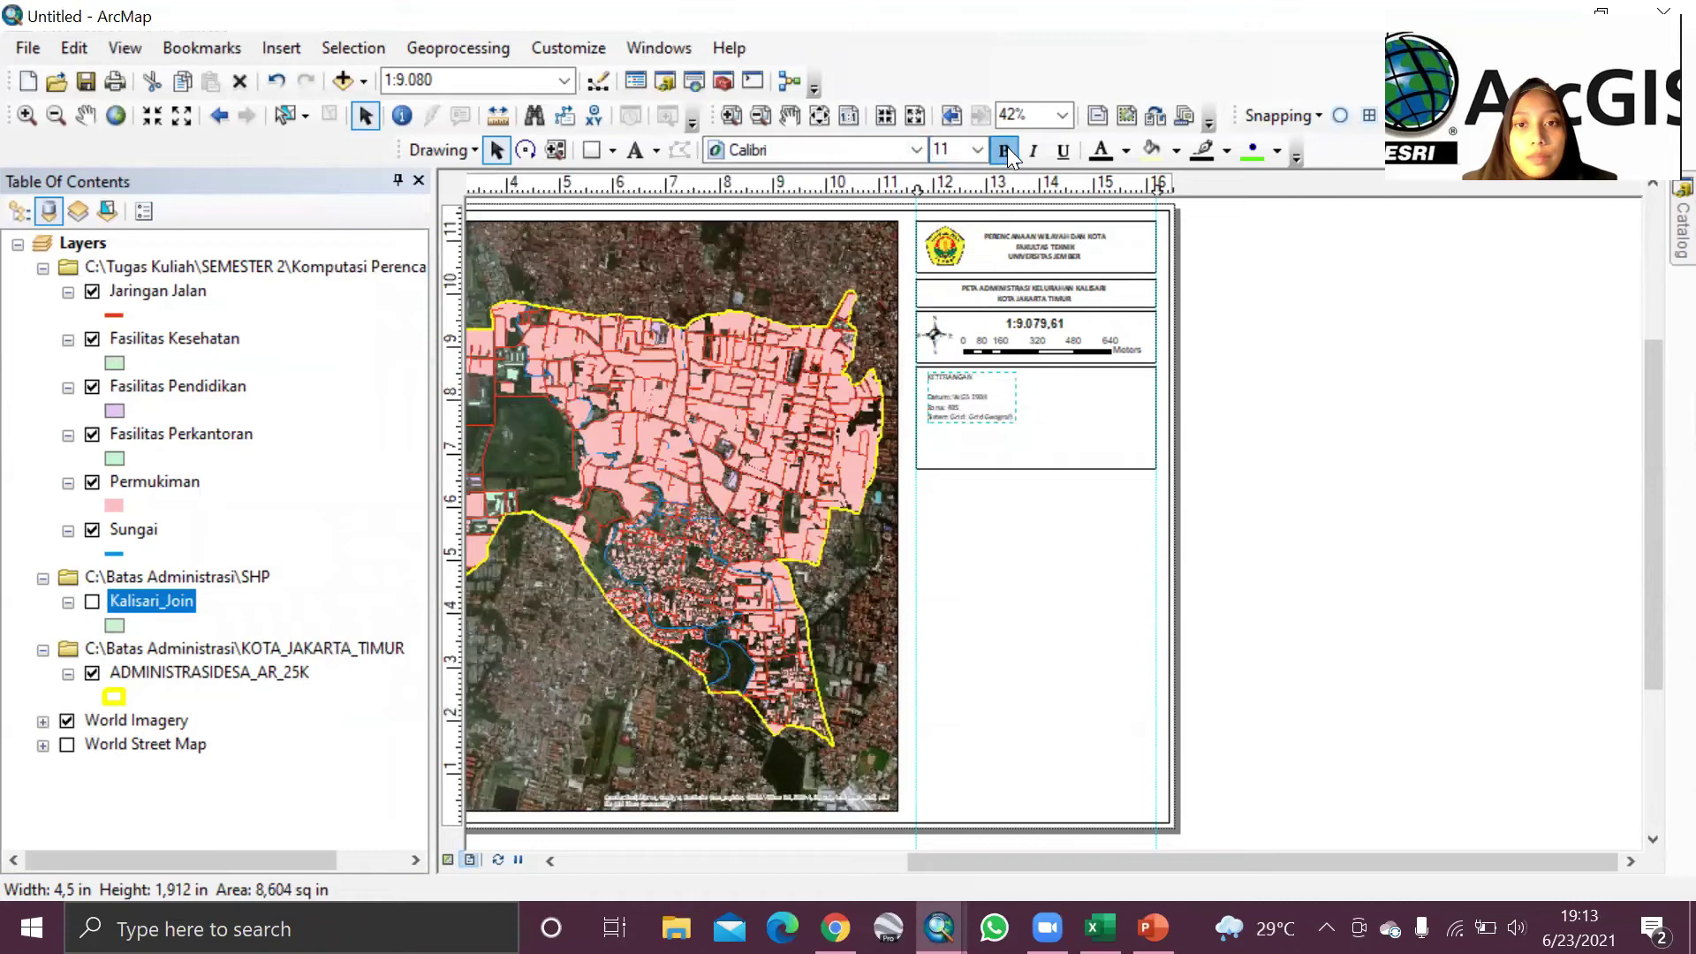
Step: Adjust the KETERANGAN text's position in its box and raise the box's lower edge to just beneath the text
drag(961, 408, 950, 412)
click(1031, 456)
click(1038, 439)
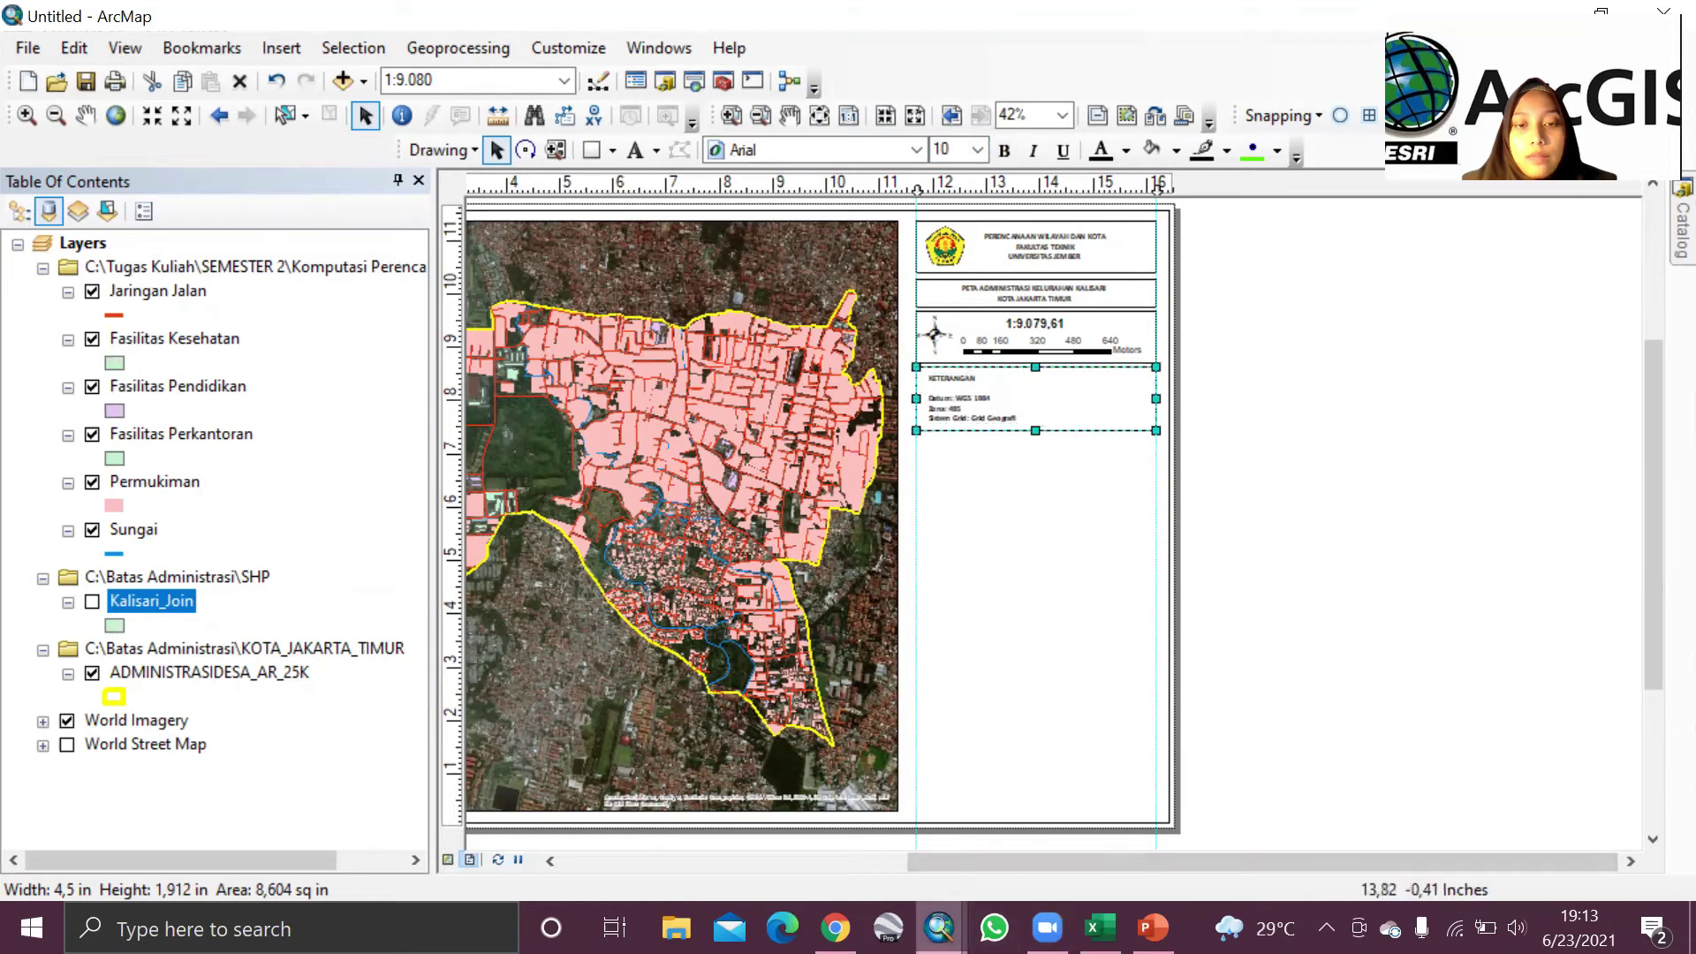
Step: Compare with the finished PETA ADMINISTRASI KELURAHAN KALISARI map and remove the blank line beneath the KETERANGAN heading
mouse_move(939, 927)
click(1128, 813)
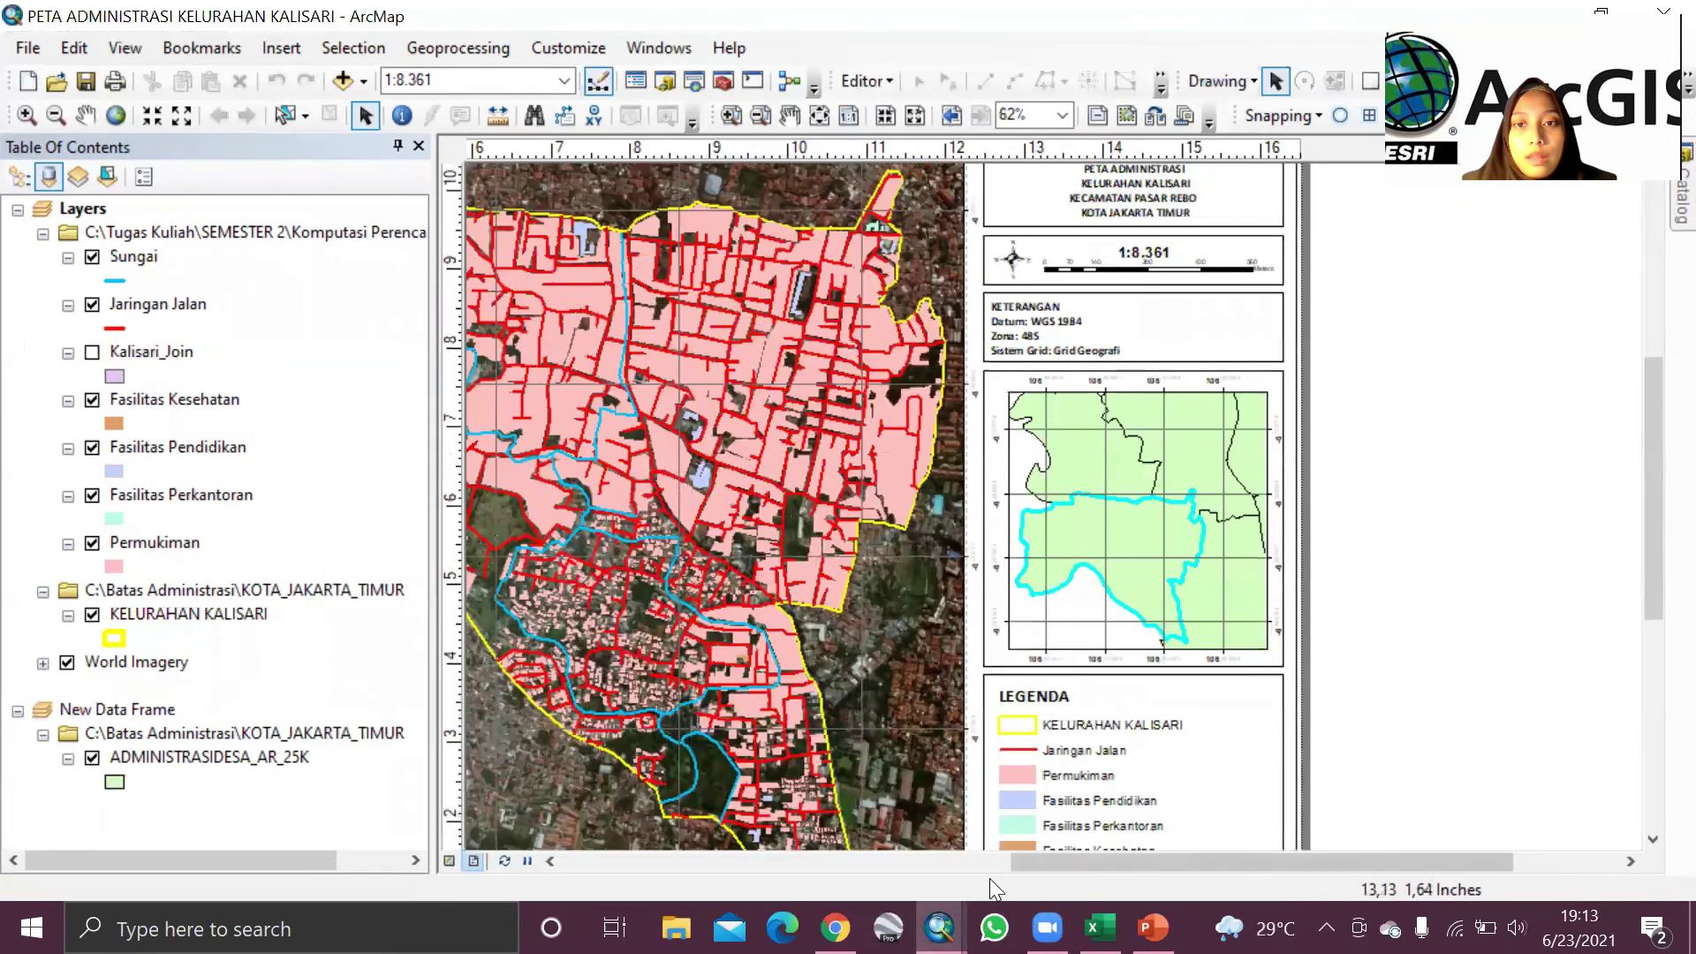
click(795, 813)
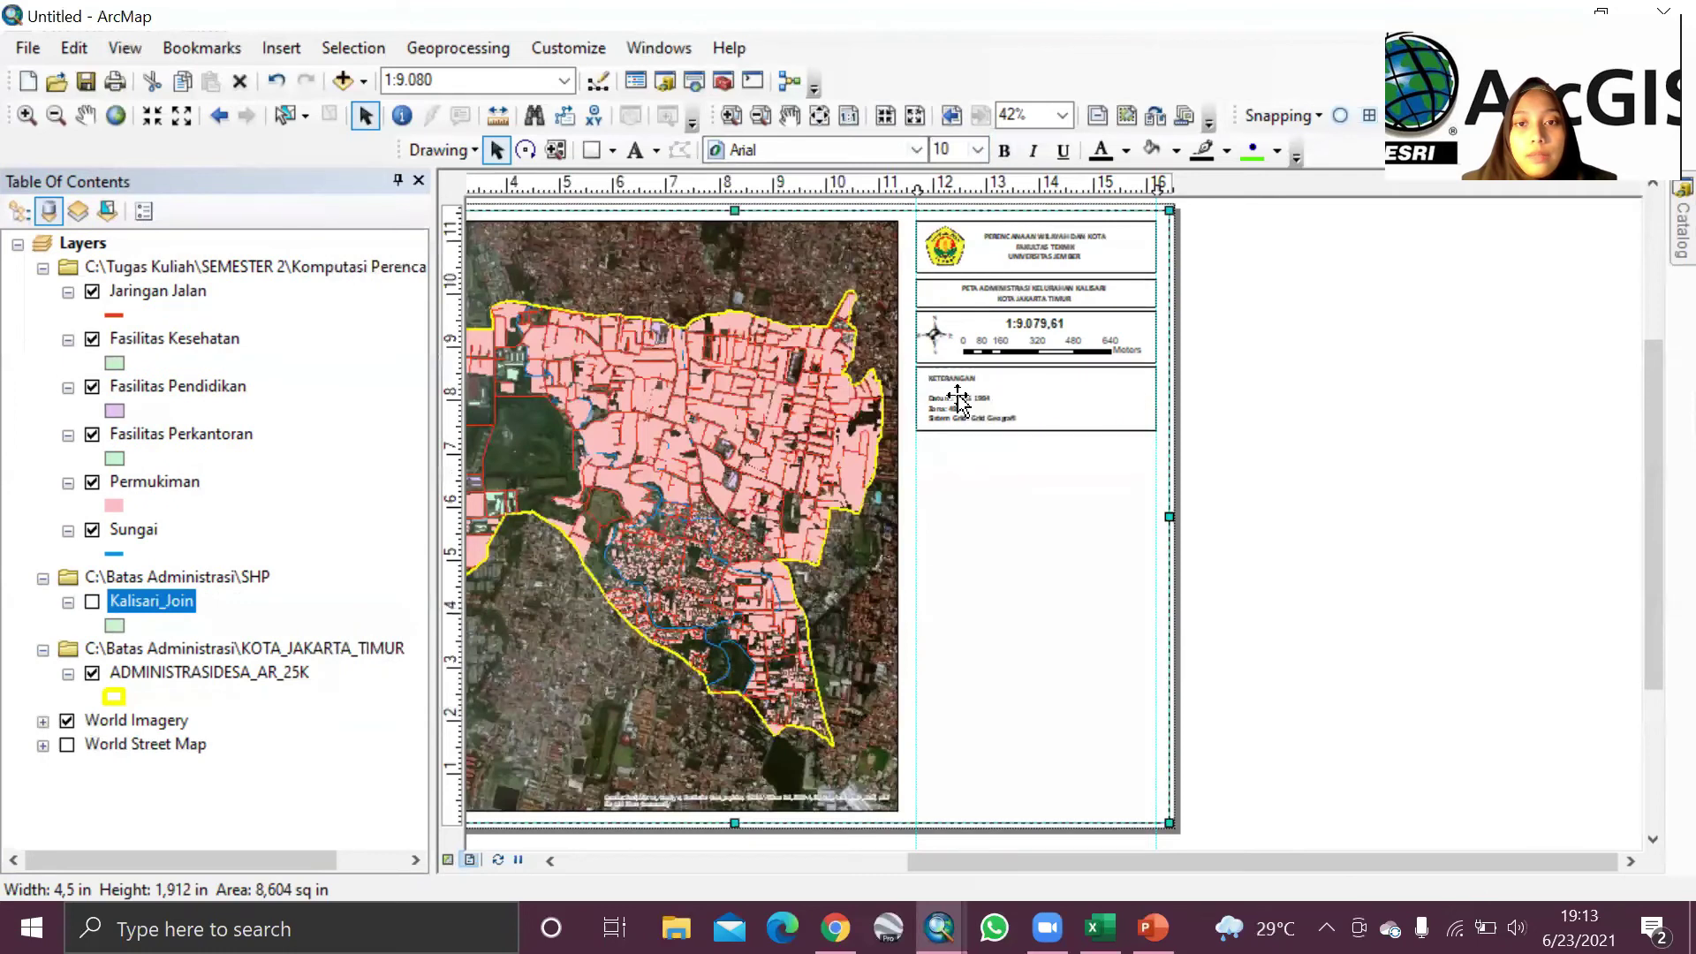
click(960, 411)
right_click(961, 411)
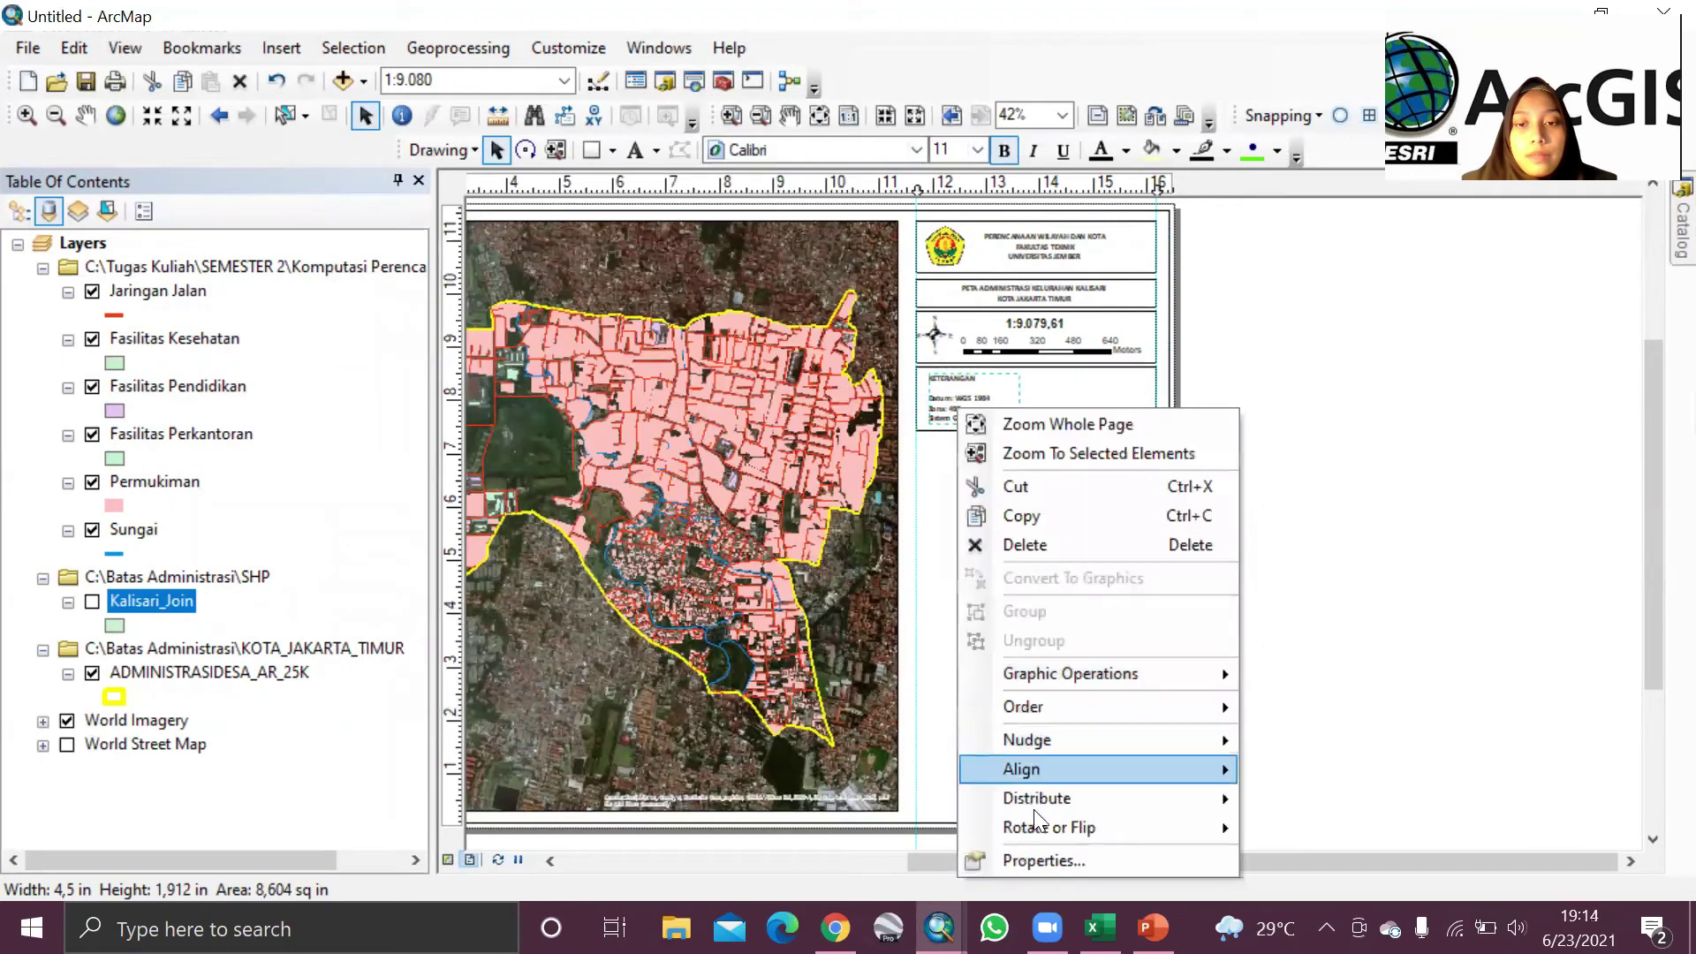
click(1051, 857)
click(672, 327)
key(BackSpace)
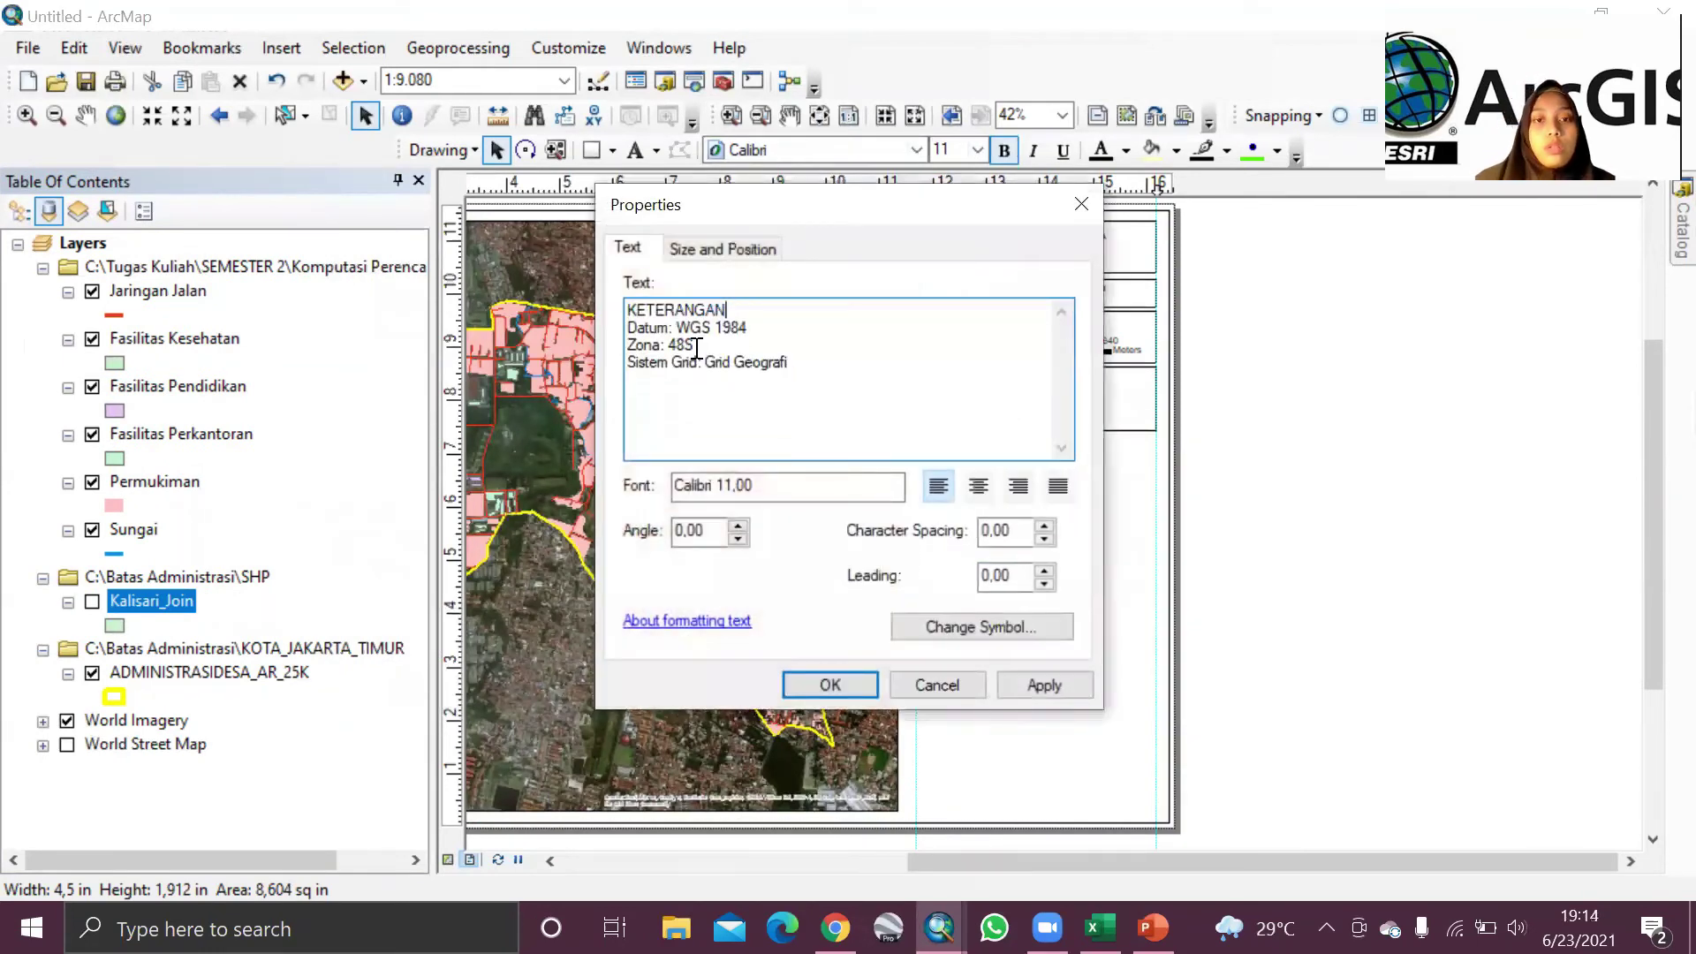
click(1043, 685)
click(831, 685)
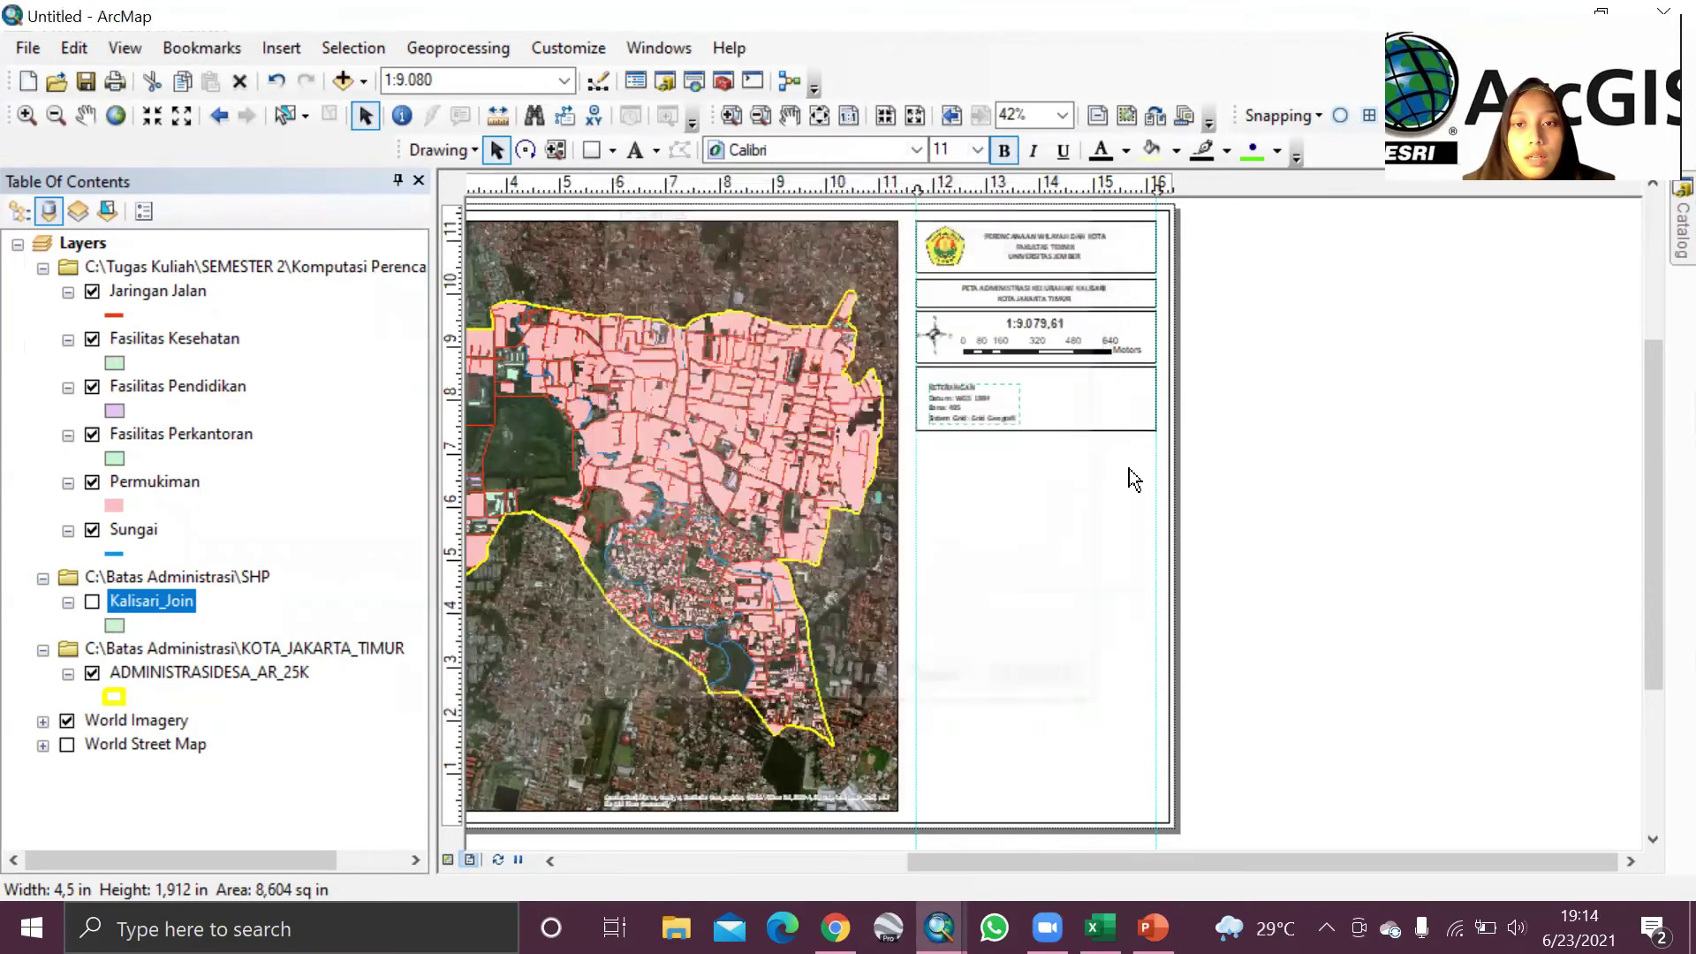
Step: Move the KETERANGAN text up in its box and shorten the box to fit the four lines
drag(942, 402, 939, 391)
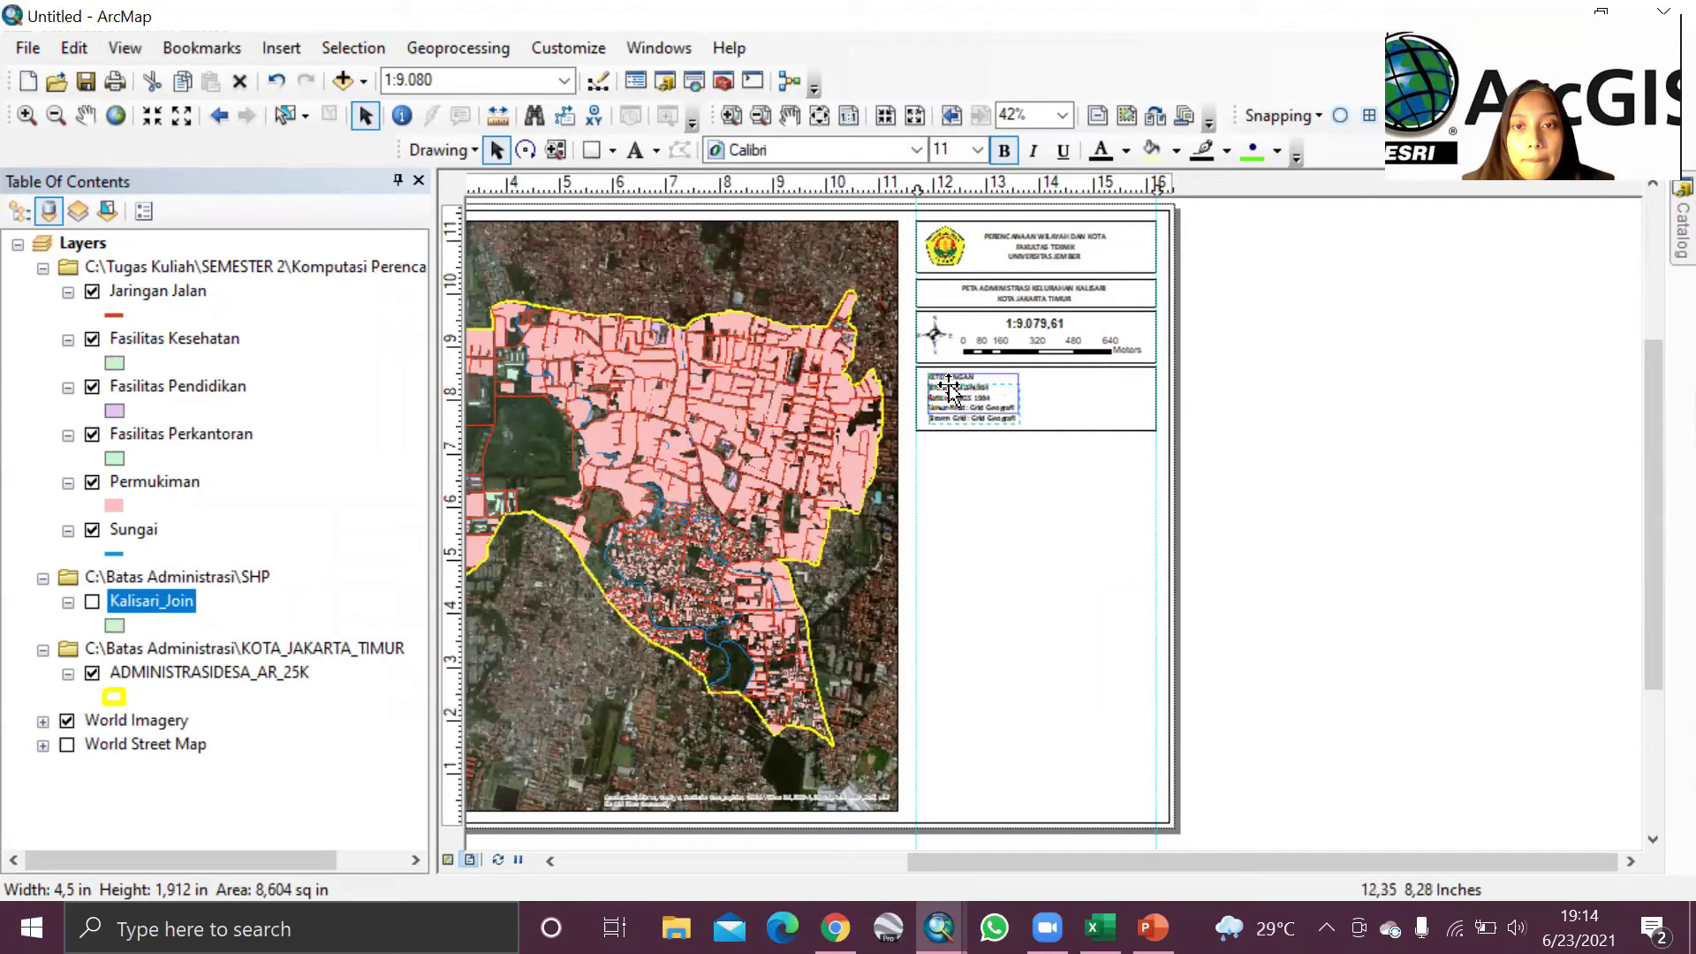
click(1078, 418)
drag(1043, 430, 1038, 419)
click(1060, 496)
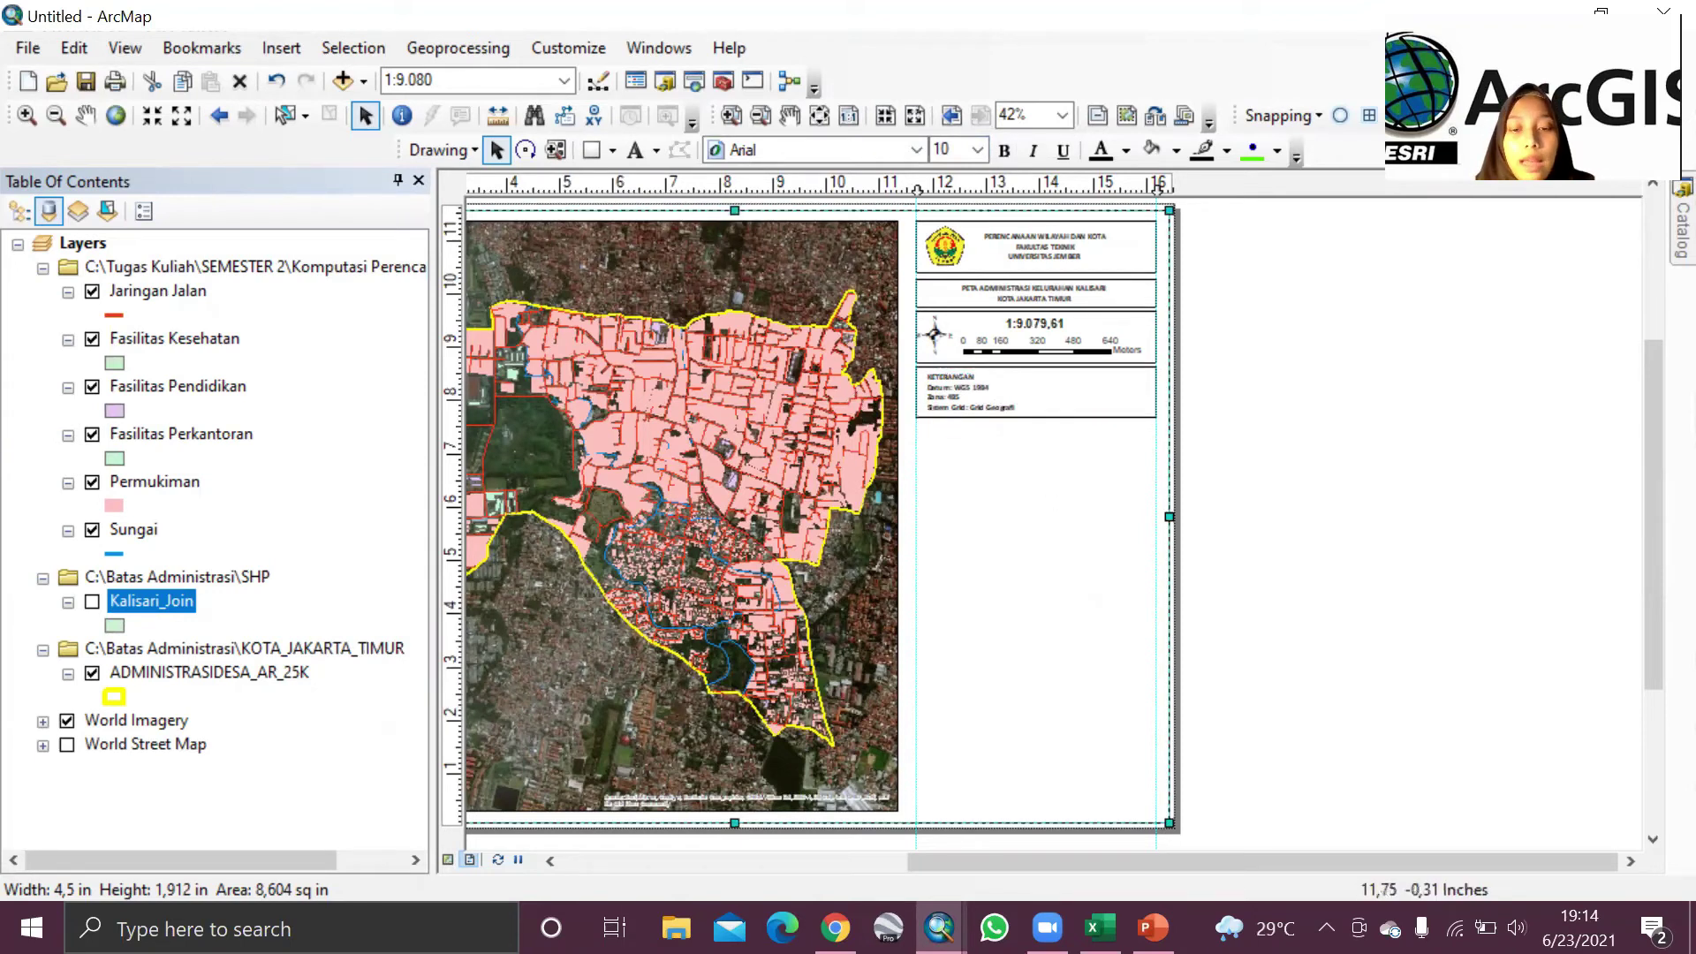
Step: Using the finished map as reference, draw an unfilled, black-outlined box about 4.5 by 3.6 inches between the guides below the KETERANGAN box
mouse_move(939, 927)
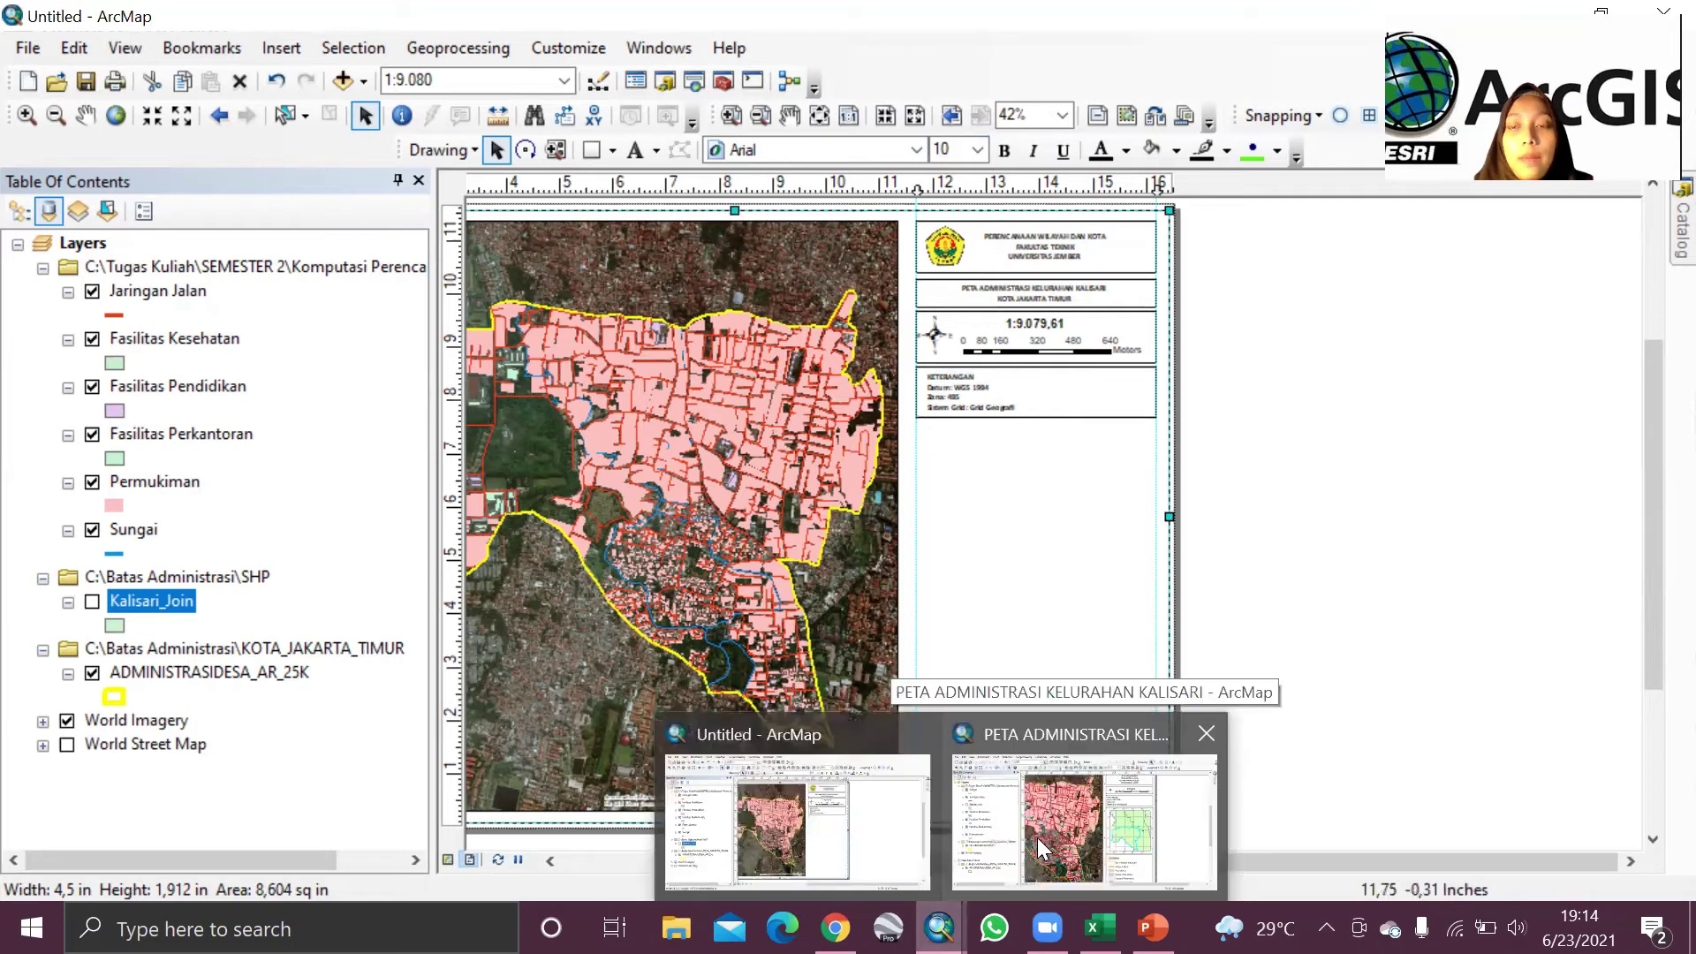
click(1073, 817)
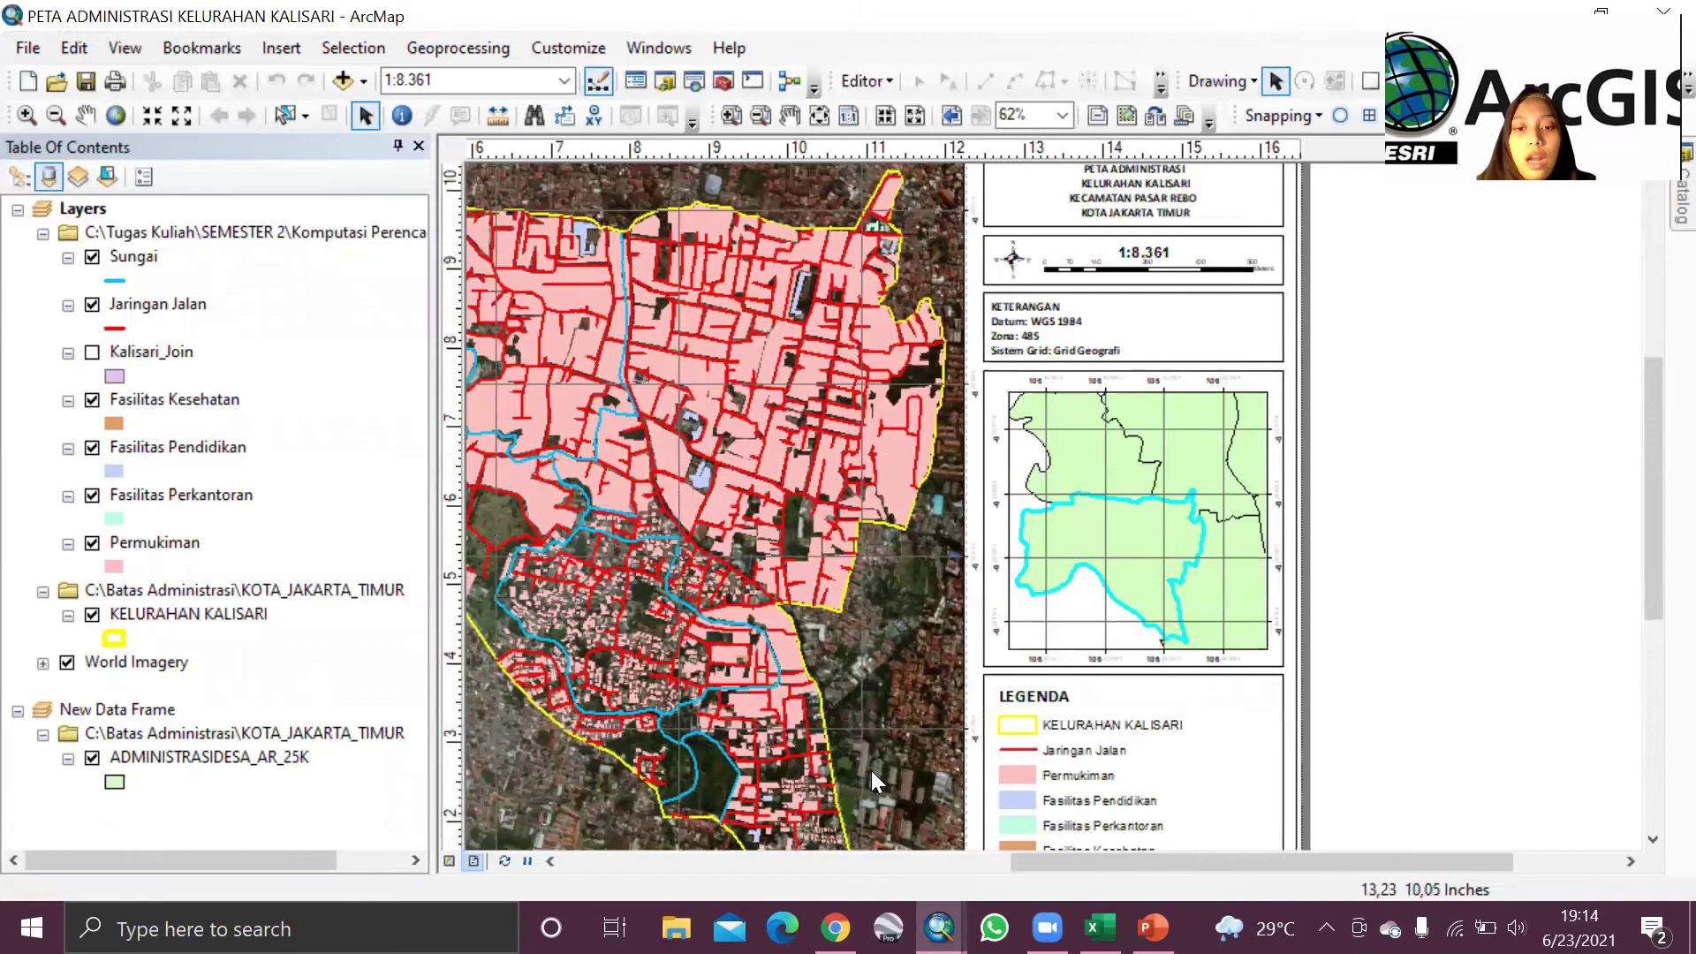
key(alt+Tab)
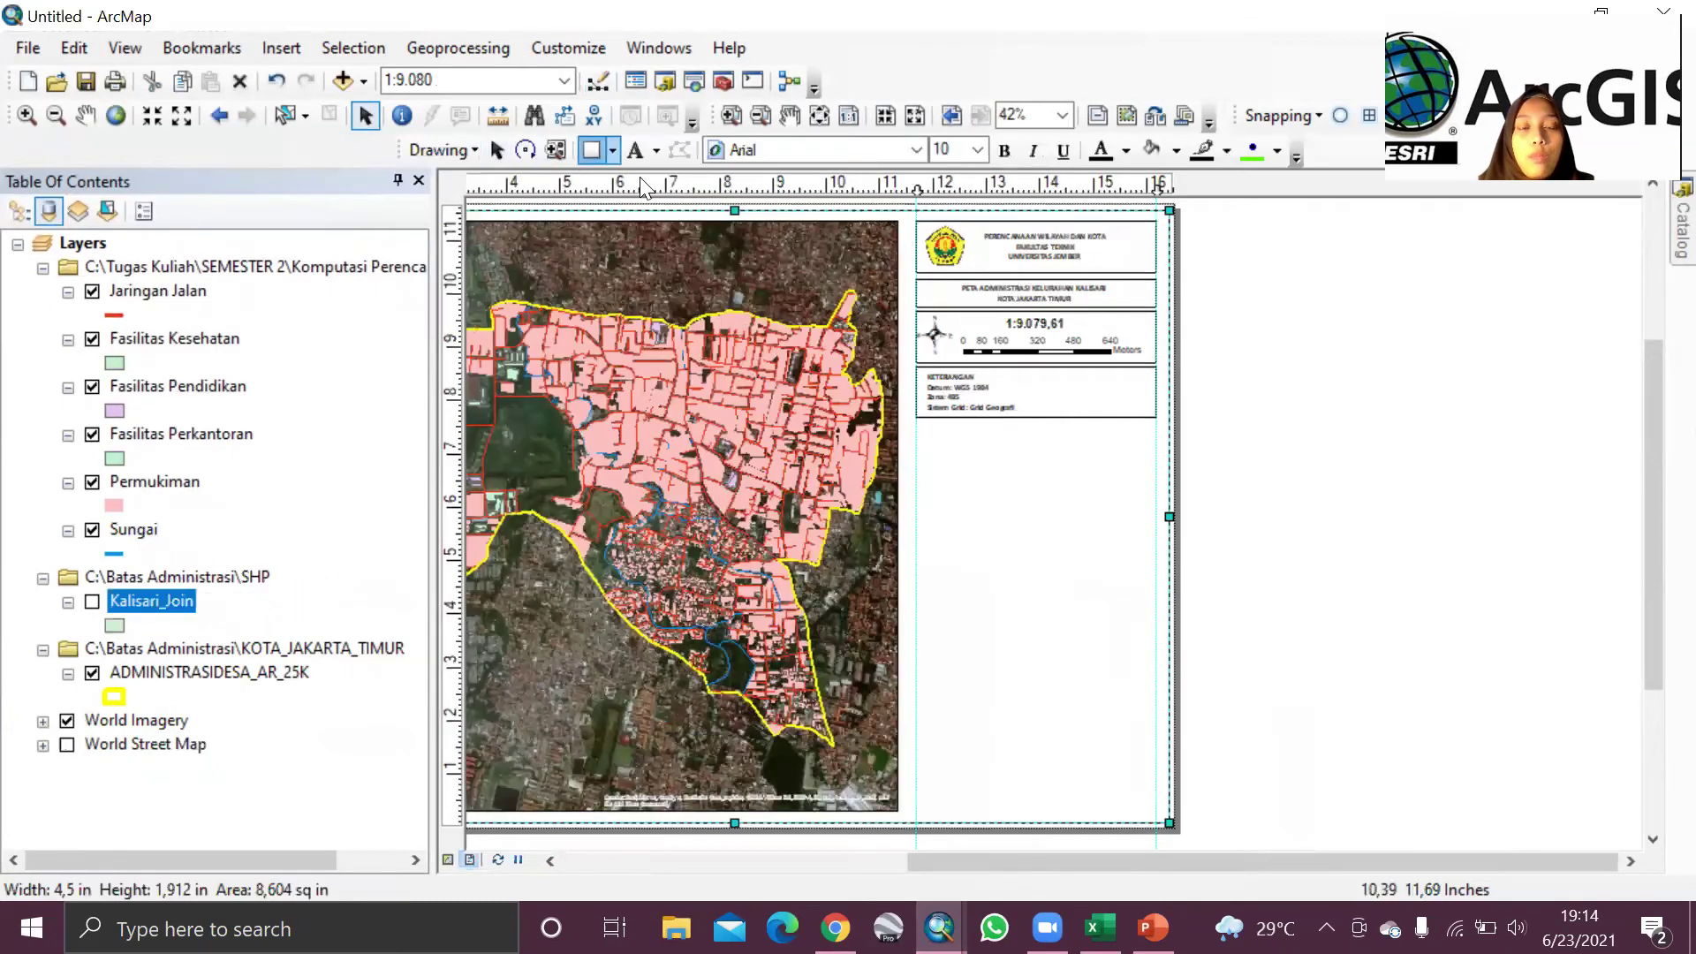
mouse_move(917, 423)
mouse_down()
mouse_move(954, 469)
mouse_move(1148, 495)
mouse_move(1153, 611)
mouse_up()
right_click(1092, 534)
click(1157, 492)
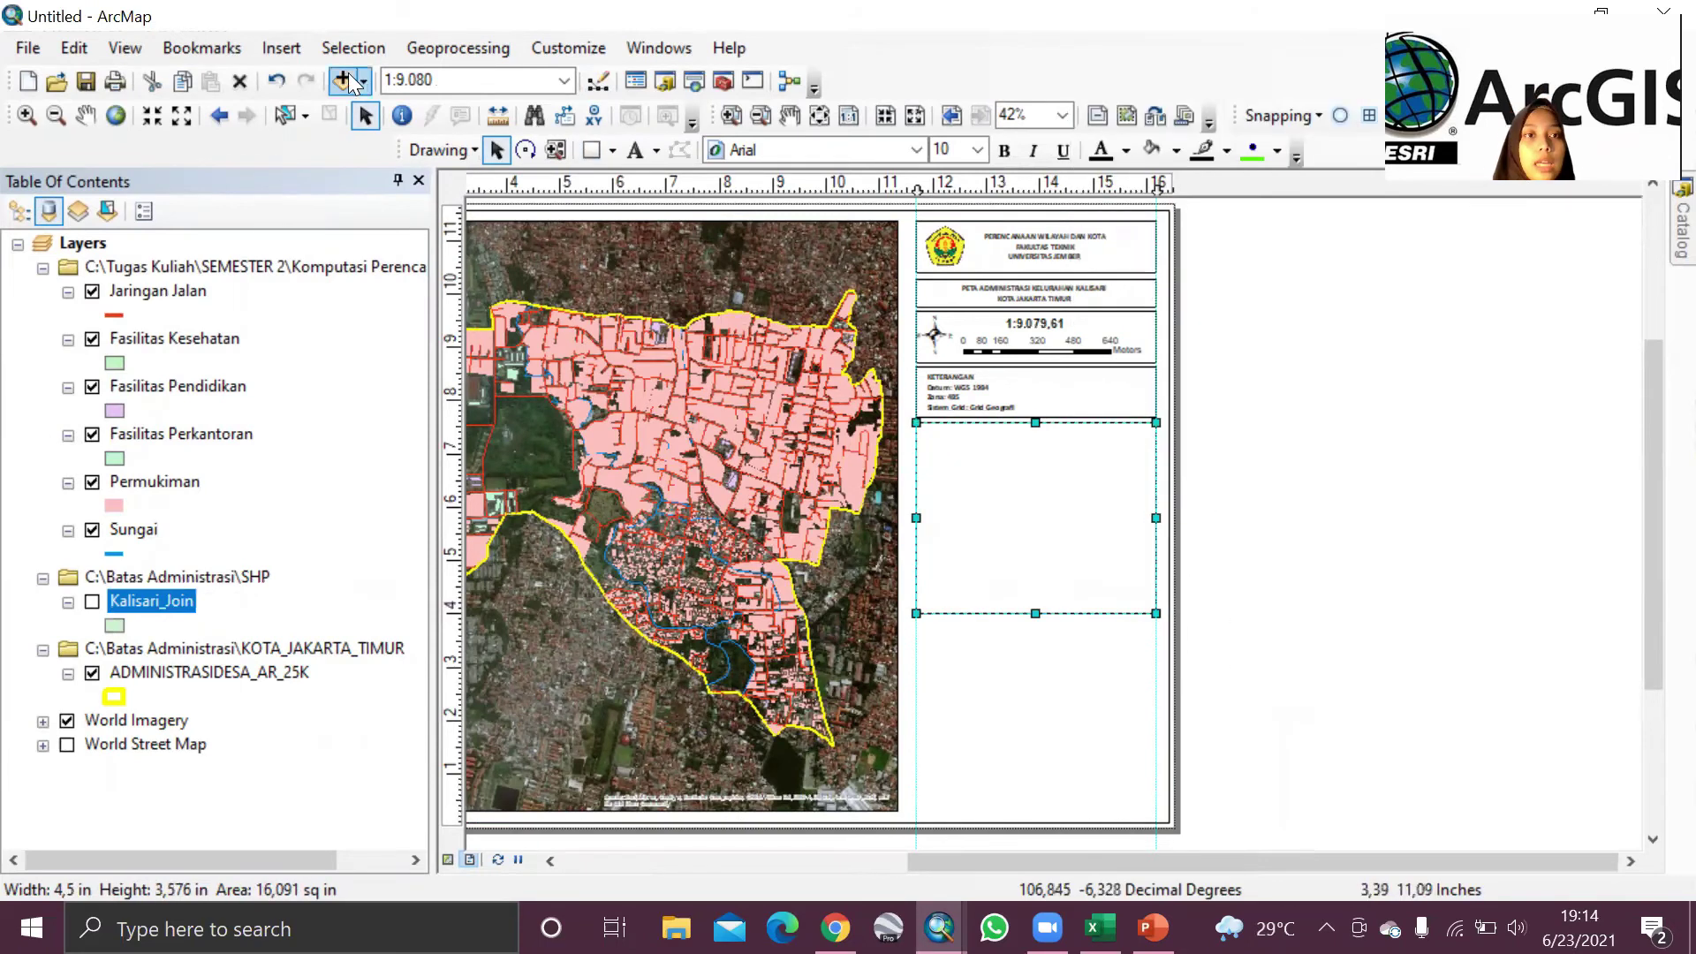
Step: Insert a new data frame and add ADMINISTRASIDESA_AR_25K.shp from the KOTA_JAKARTA_TIMUR folder to it
click(274, 49)
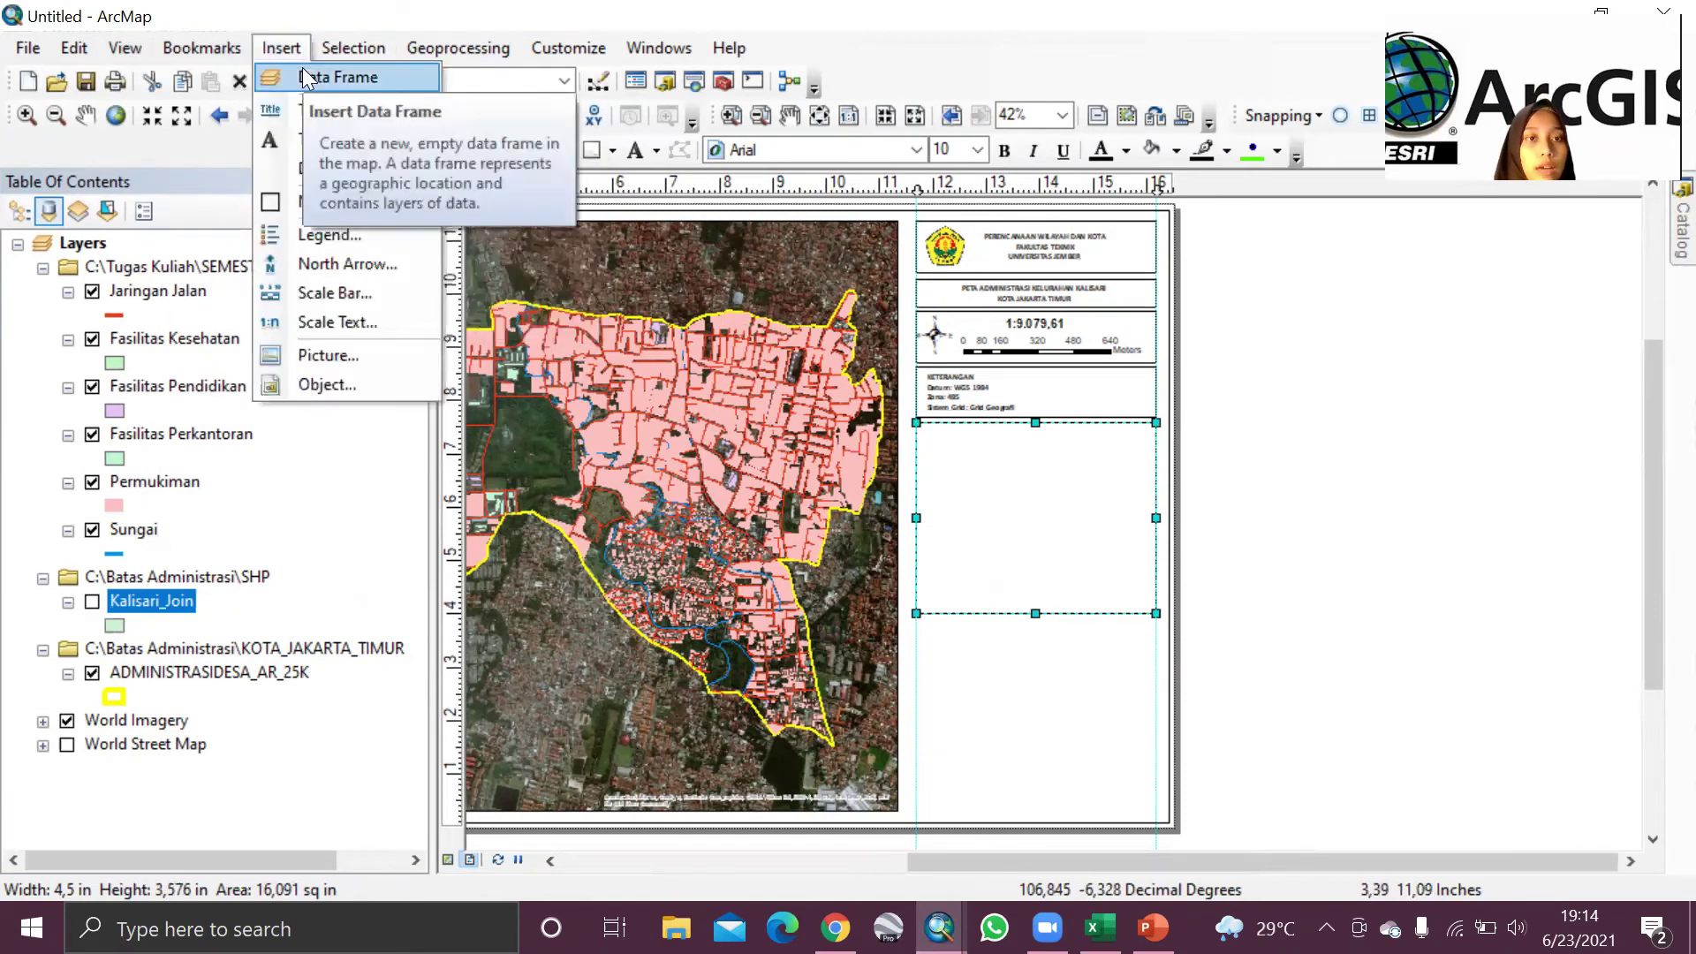
click(335, 78)
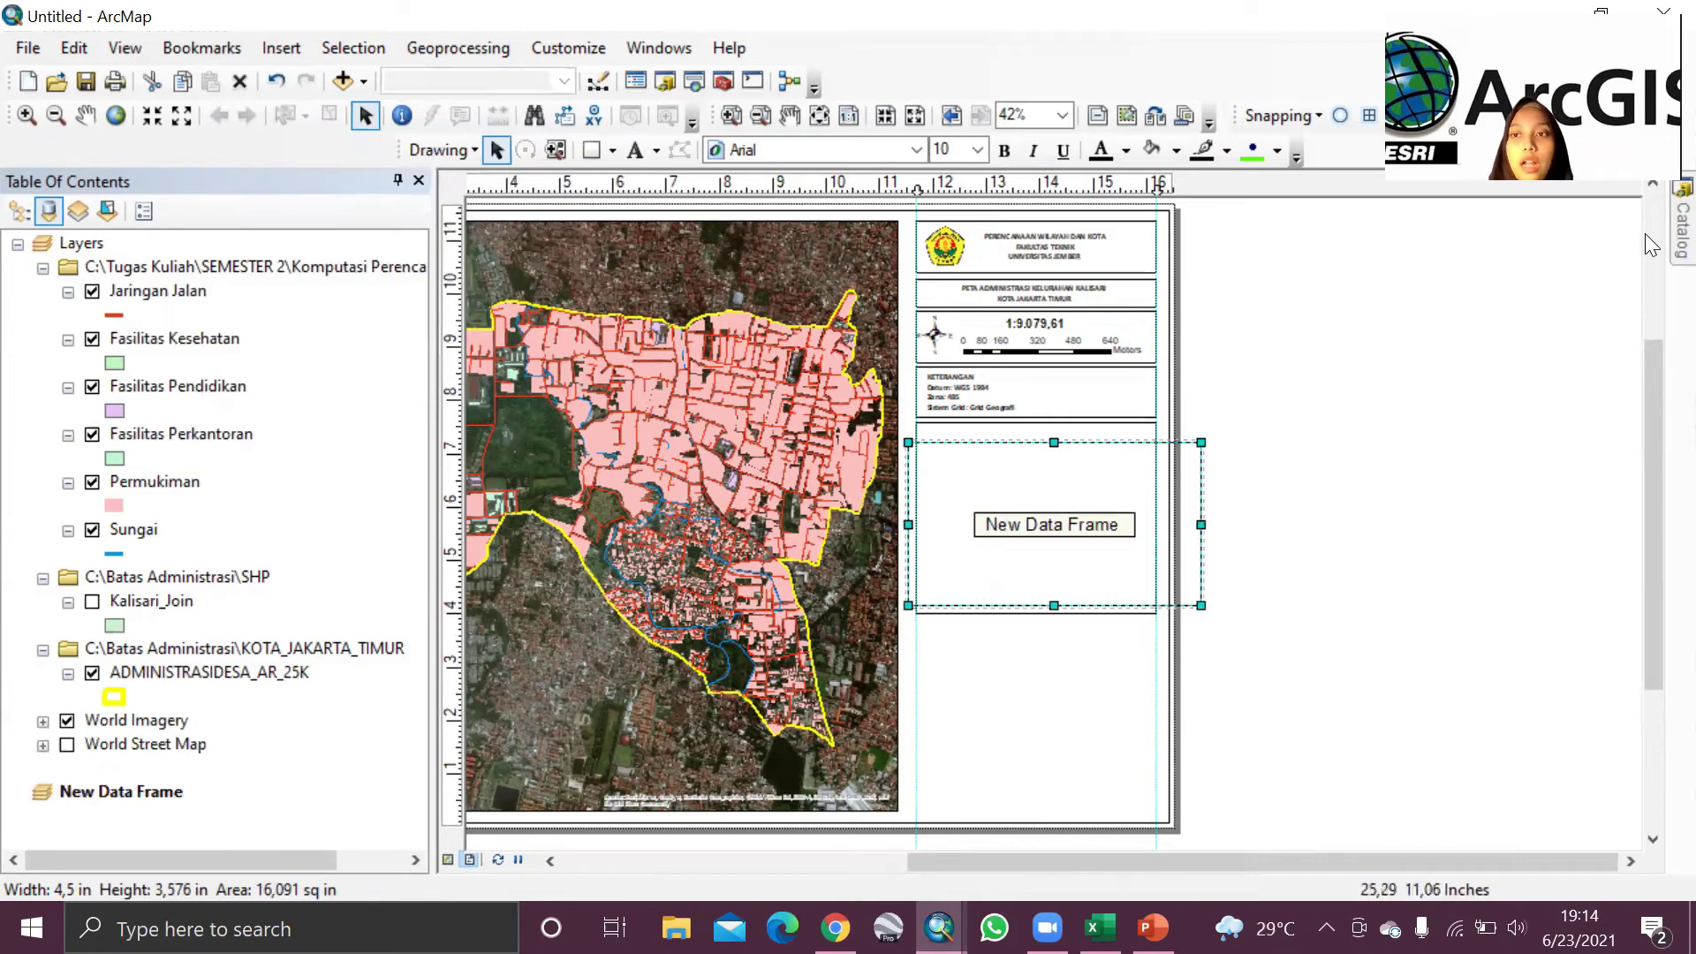
mouse_move(1666, 243)
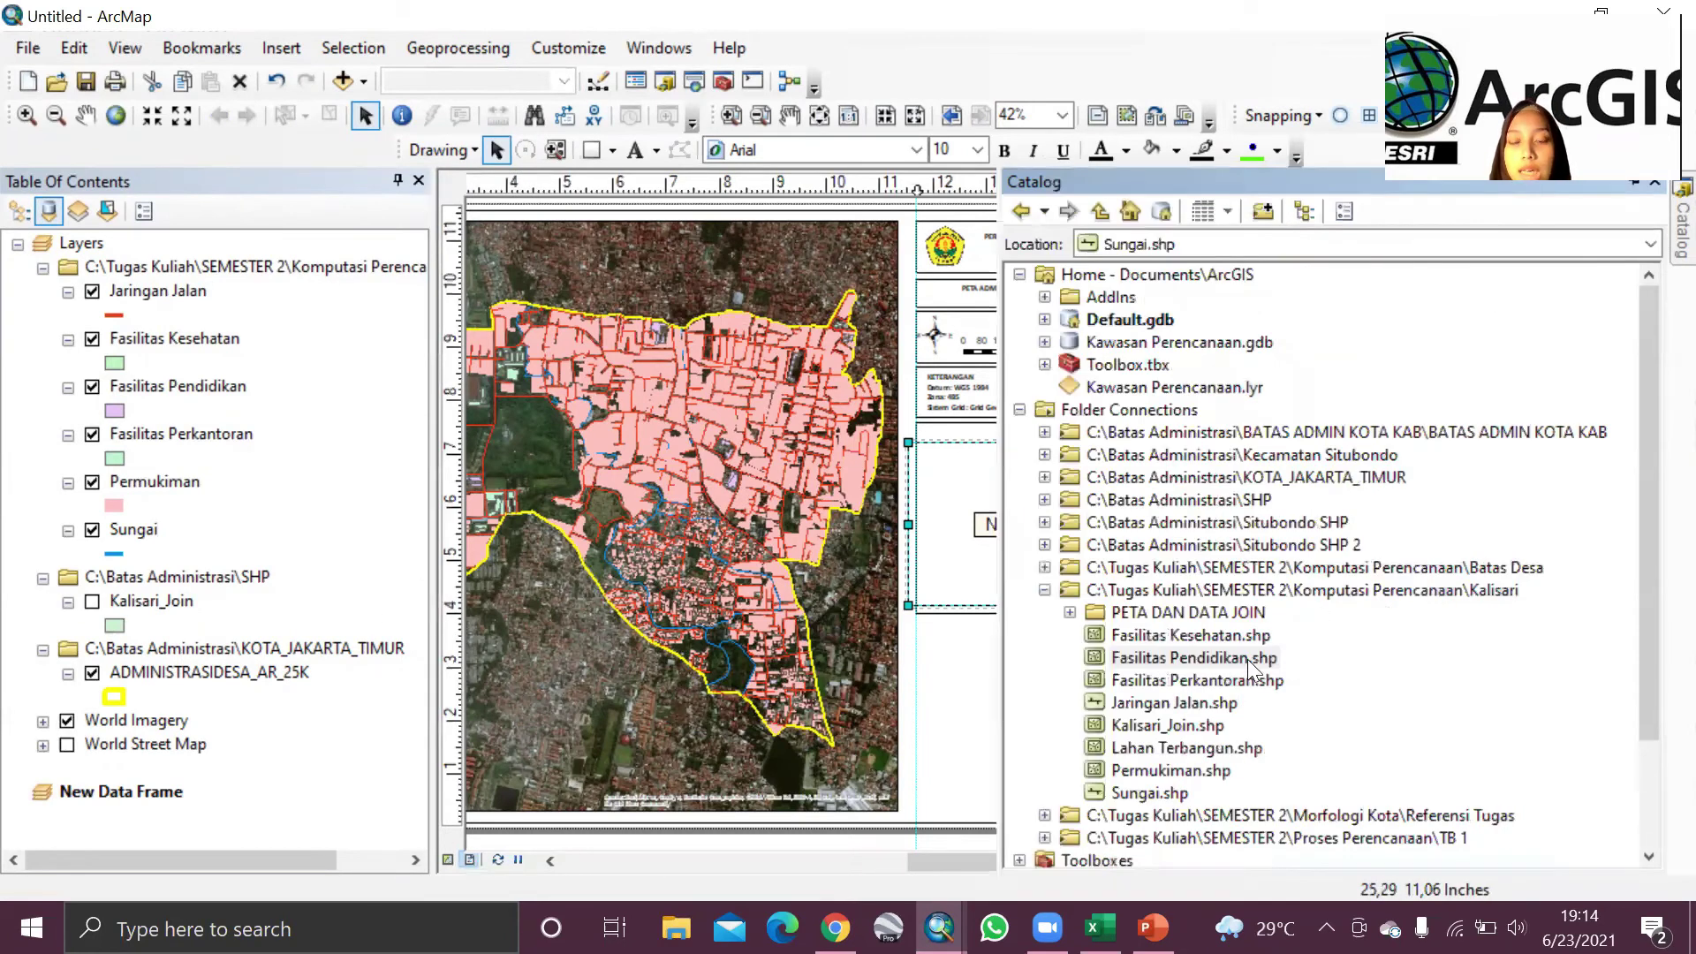
click(1045, 590)
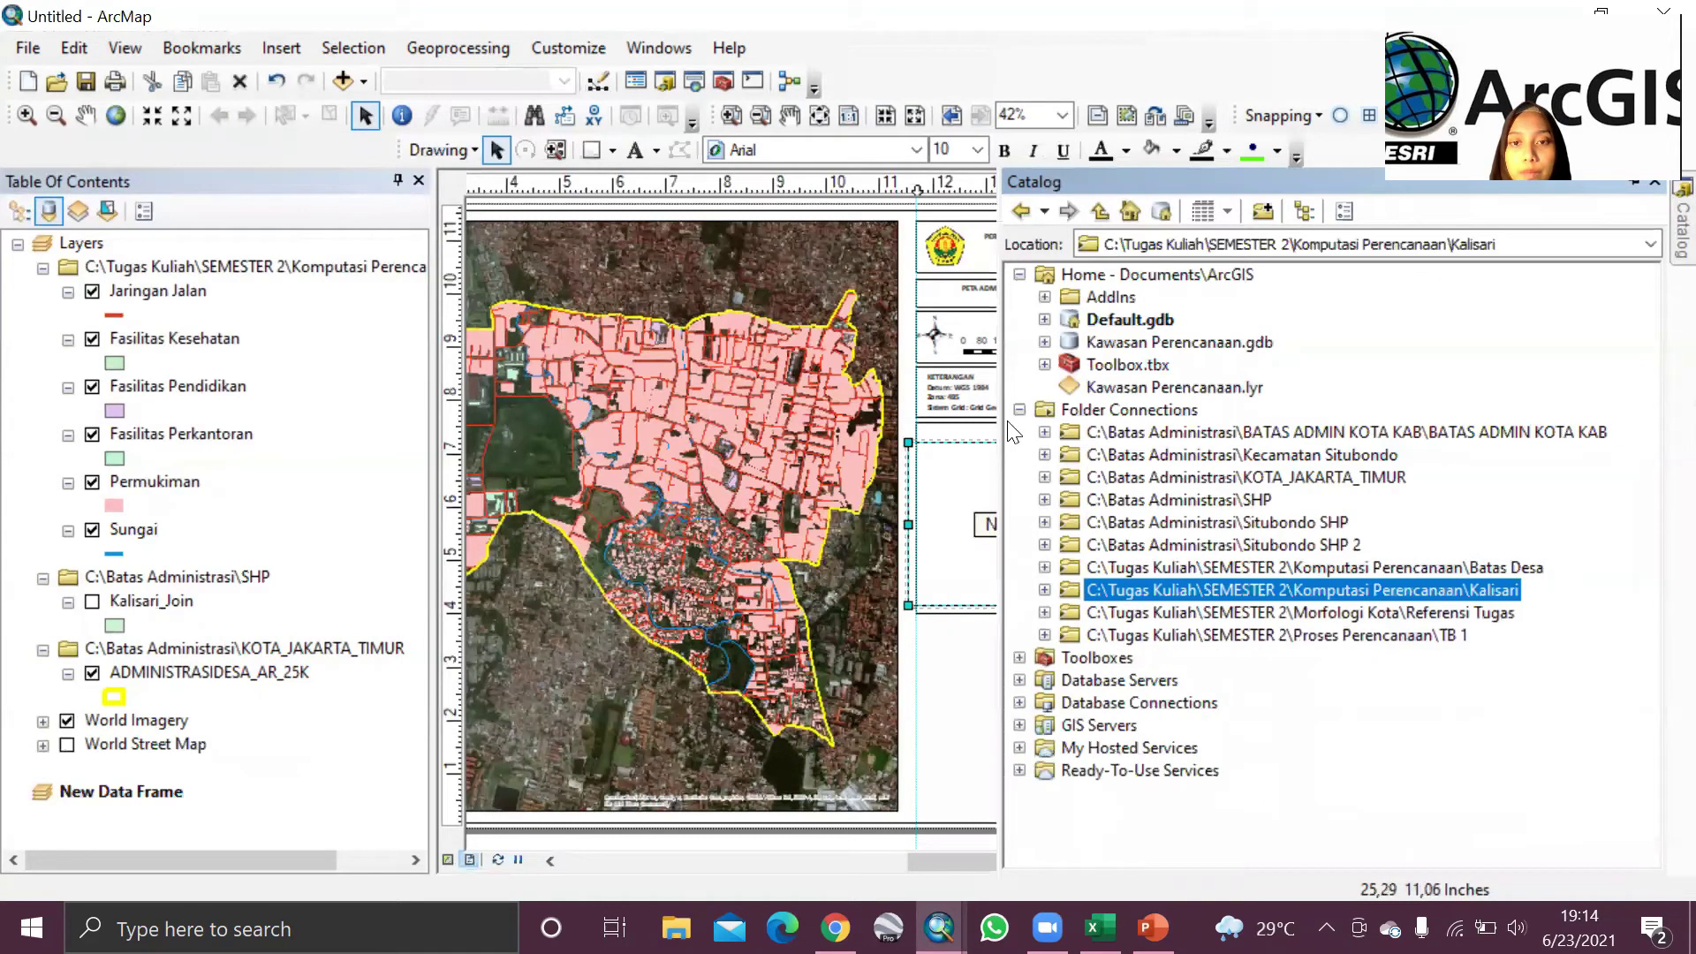
drag(996, 237, 1175, 256)
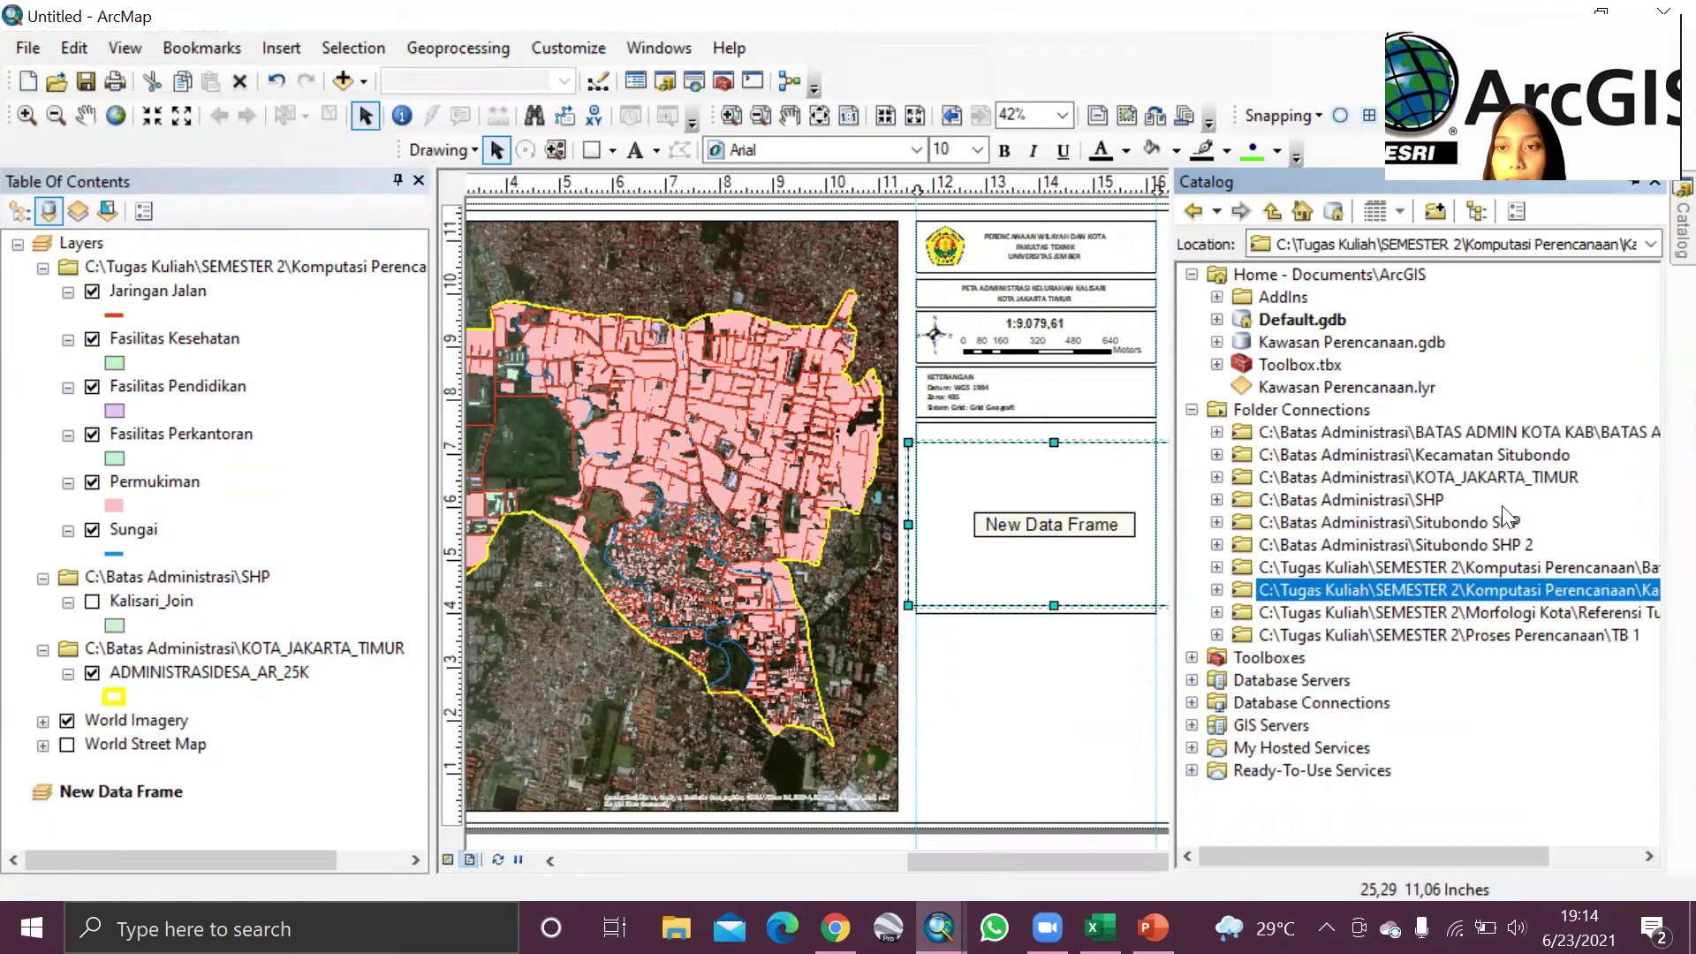
double_click(1322, 523)
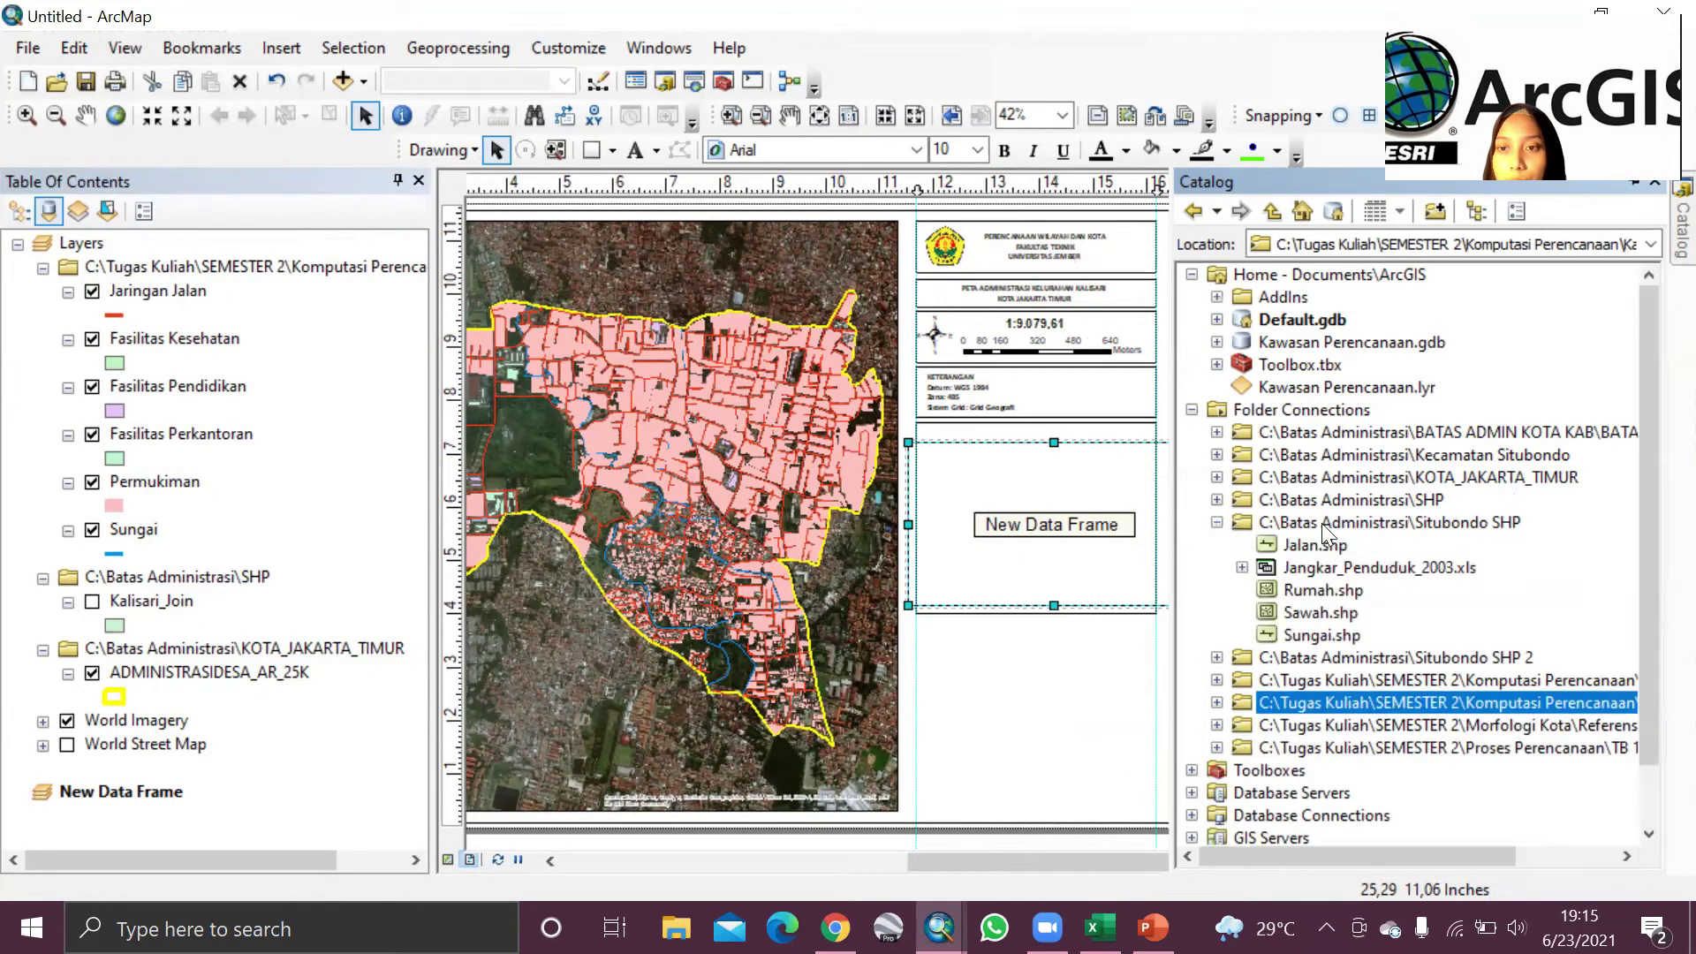
click(1217, 521)
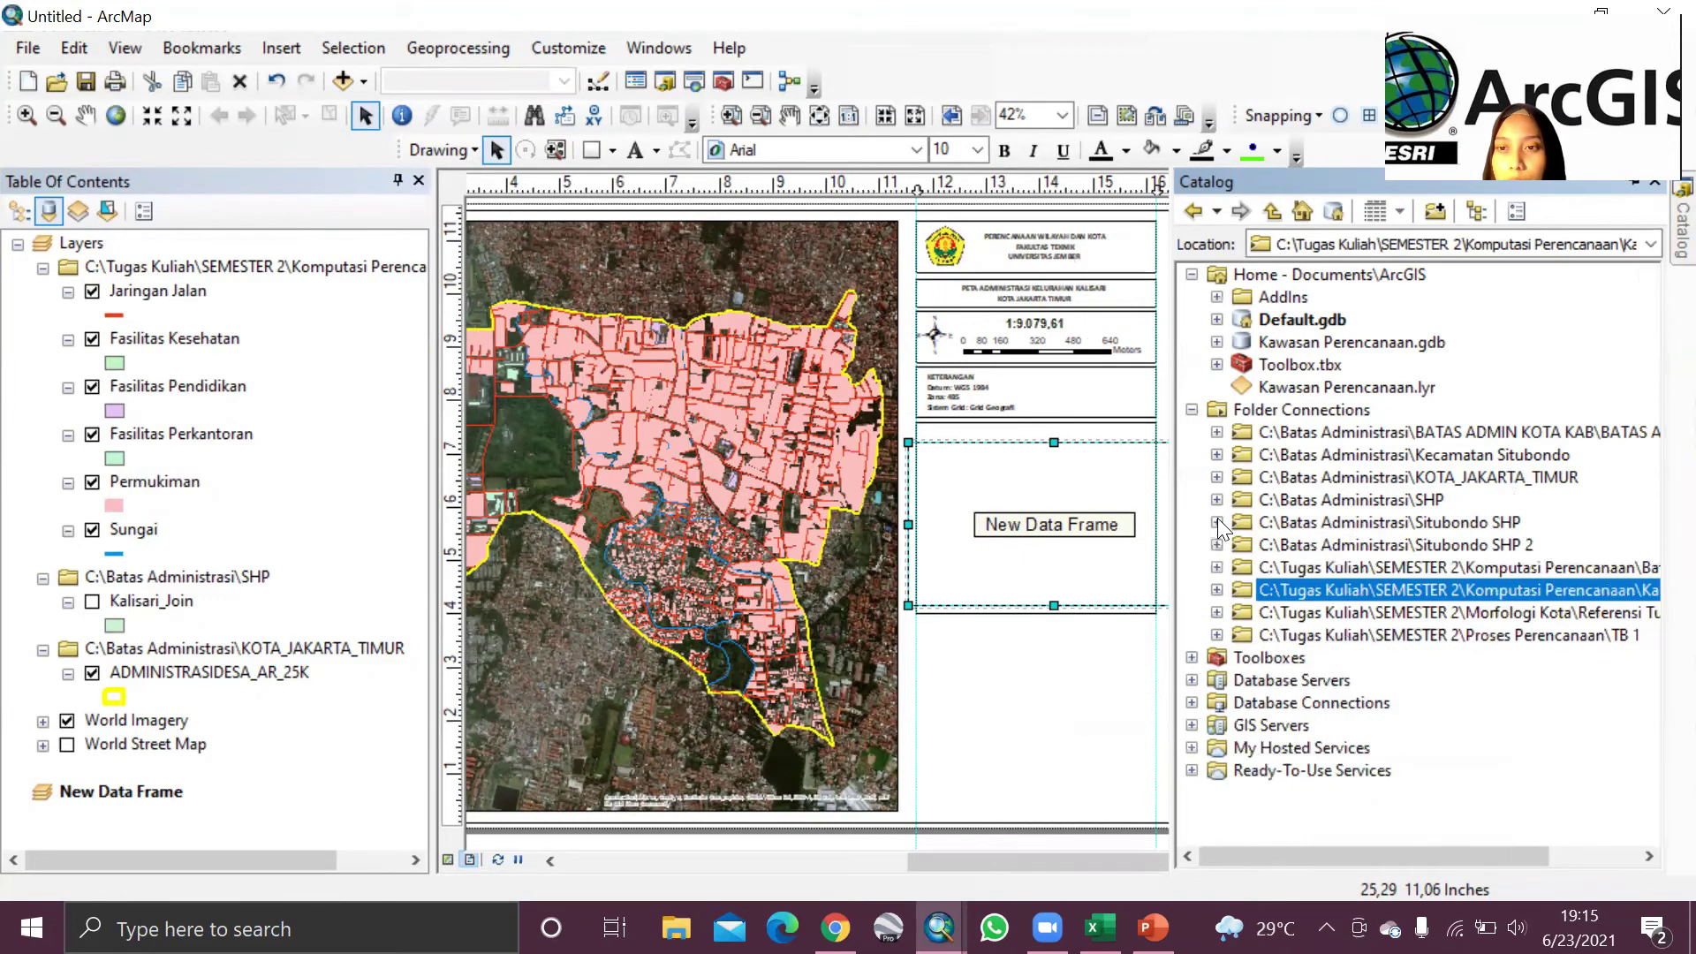
click(1216, 477)
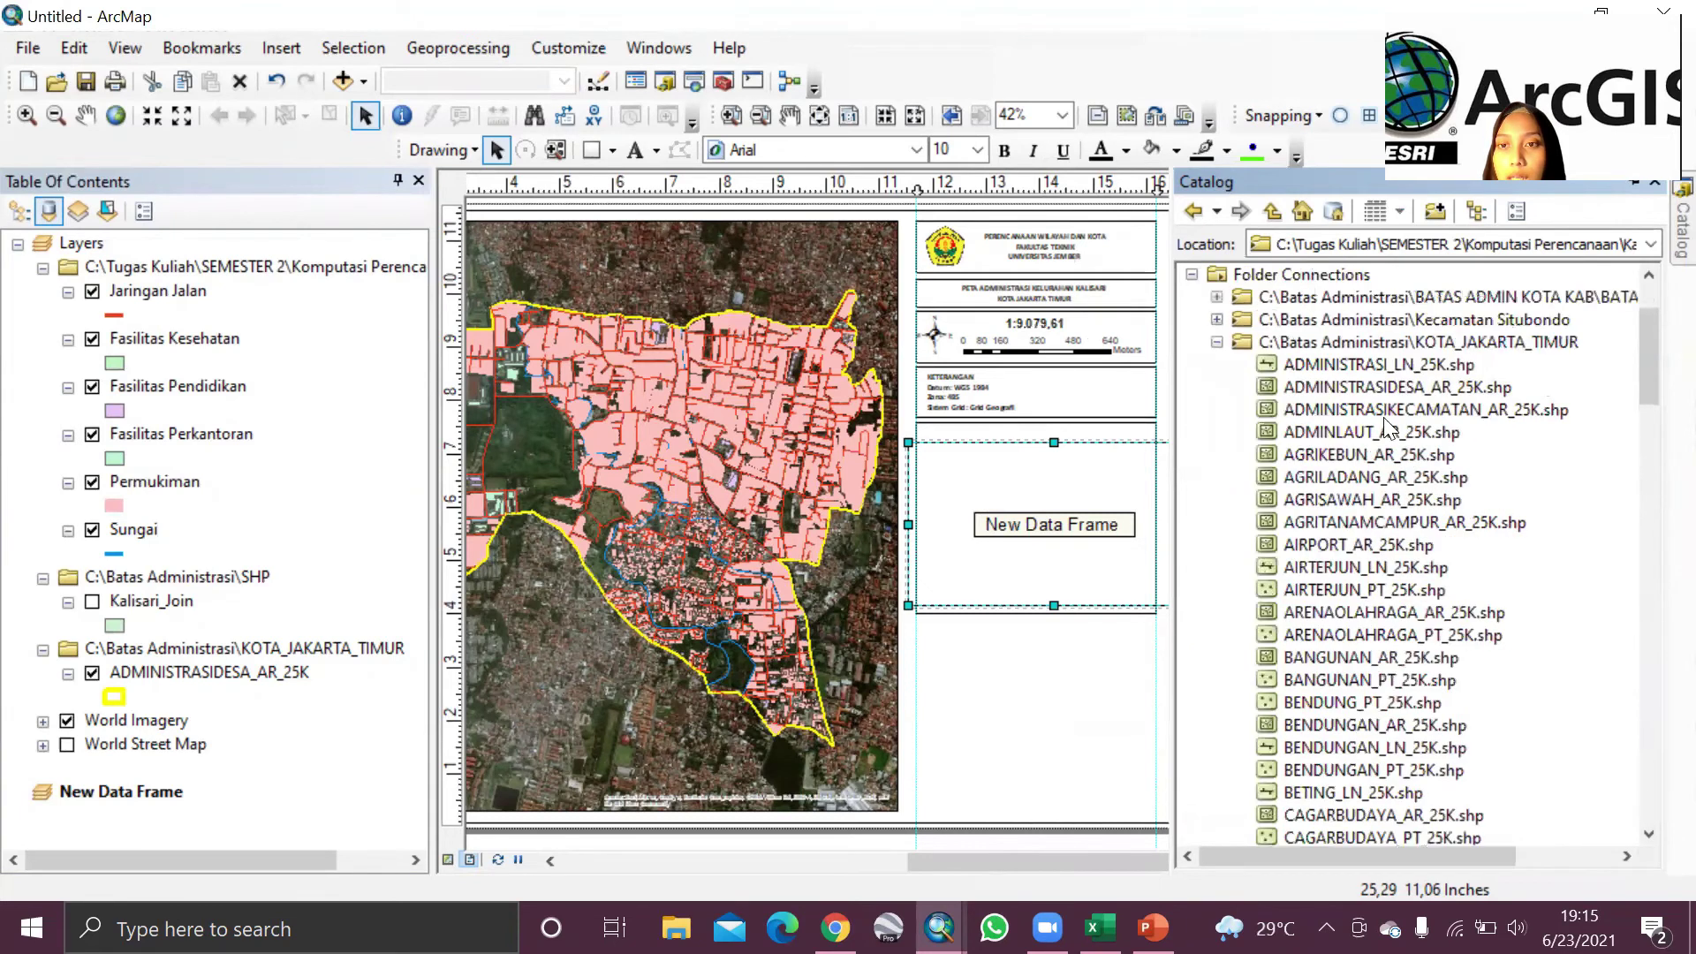
drag(1372, 394, 423, 671)
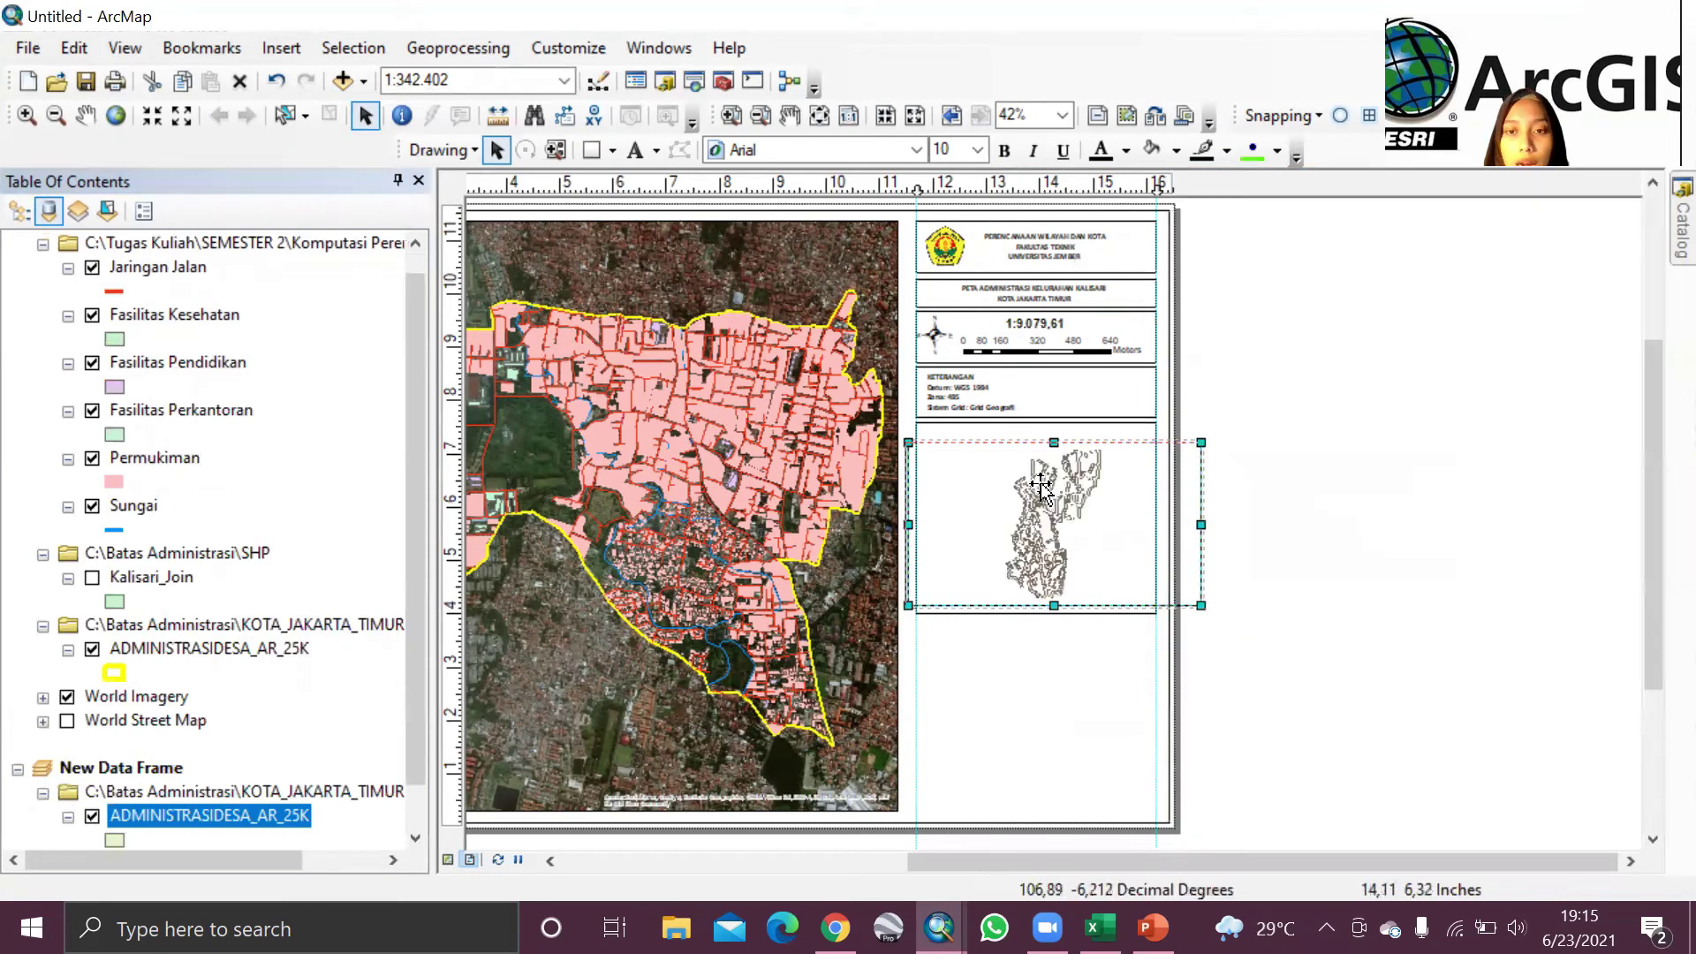
Step: Zoom the inset map to the Dukuh record from the attribute table of the inset's ADMINISTRASIDESA_AR_25K layer
click(146, 115)
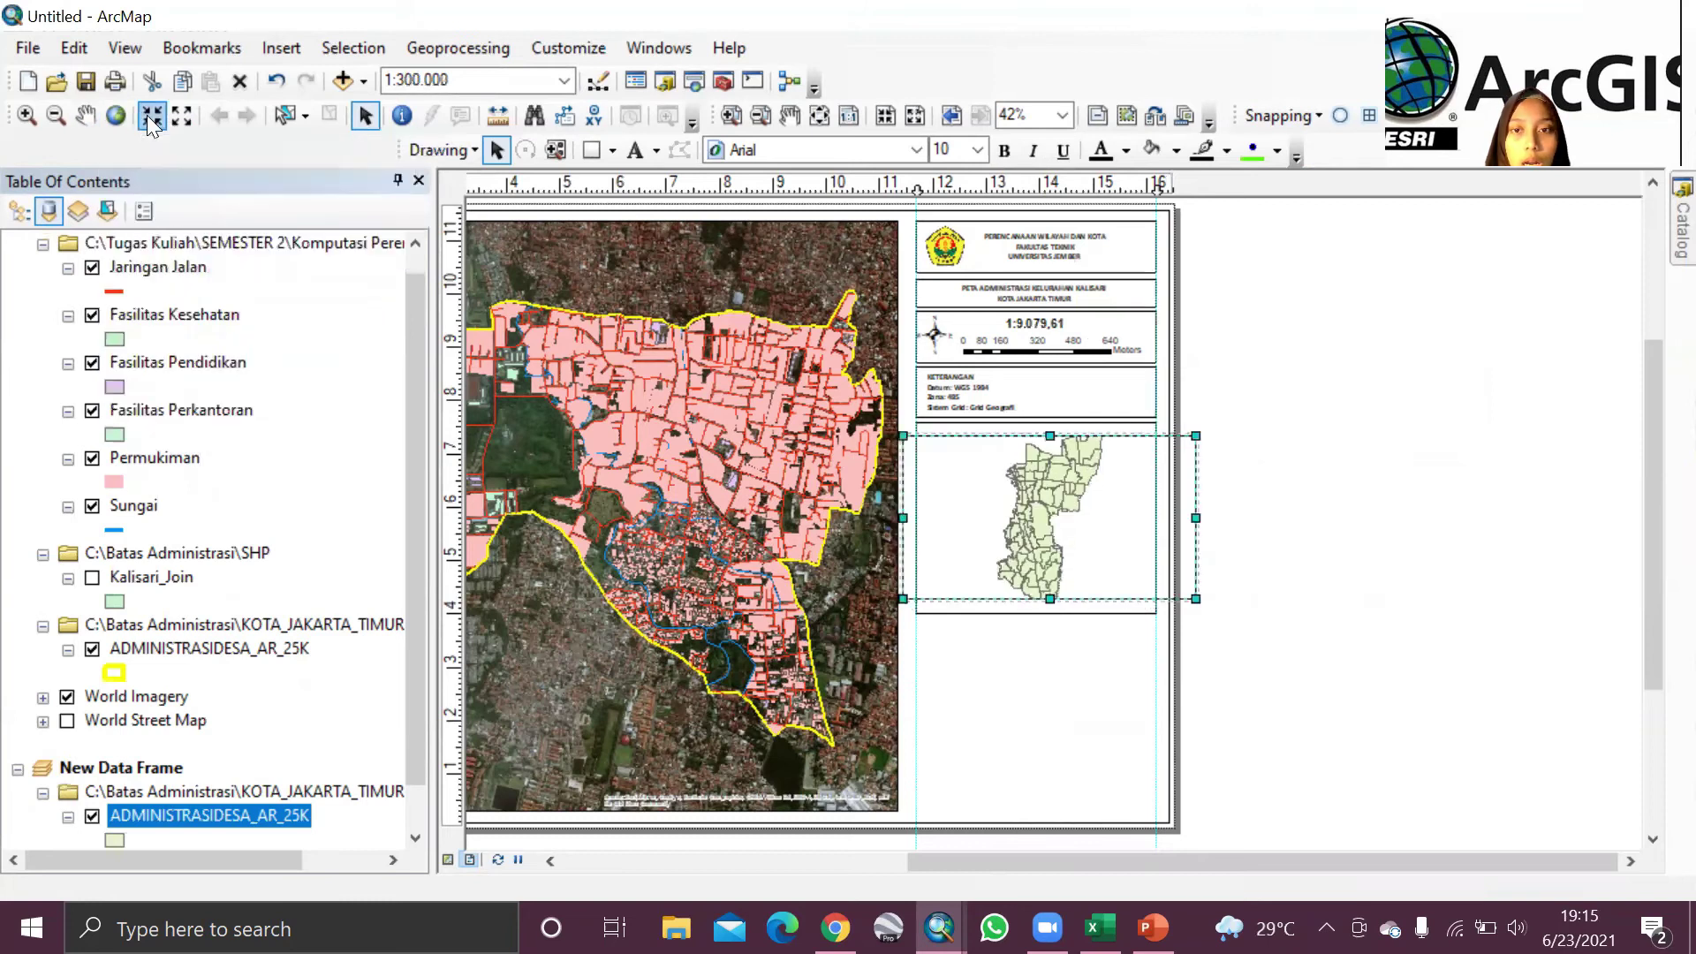
click(147, 115)
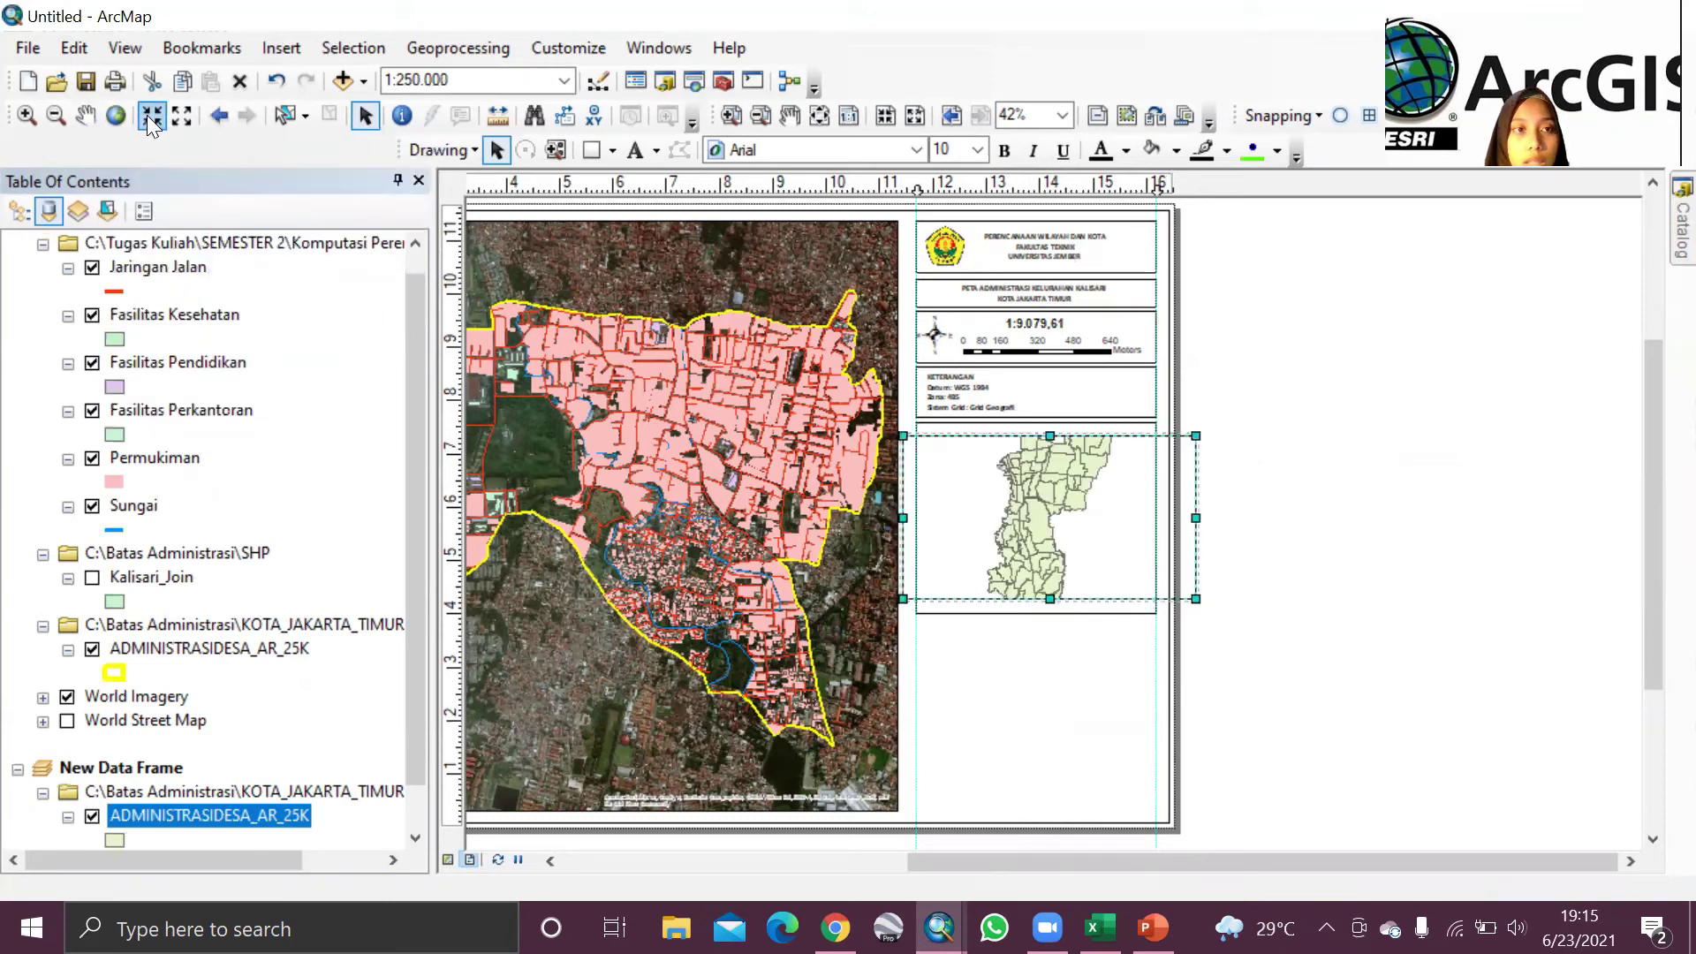
right_click(182, 827)
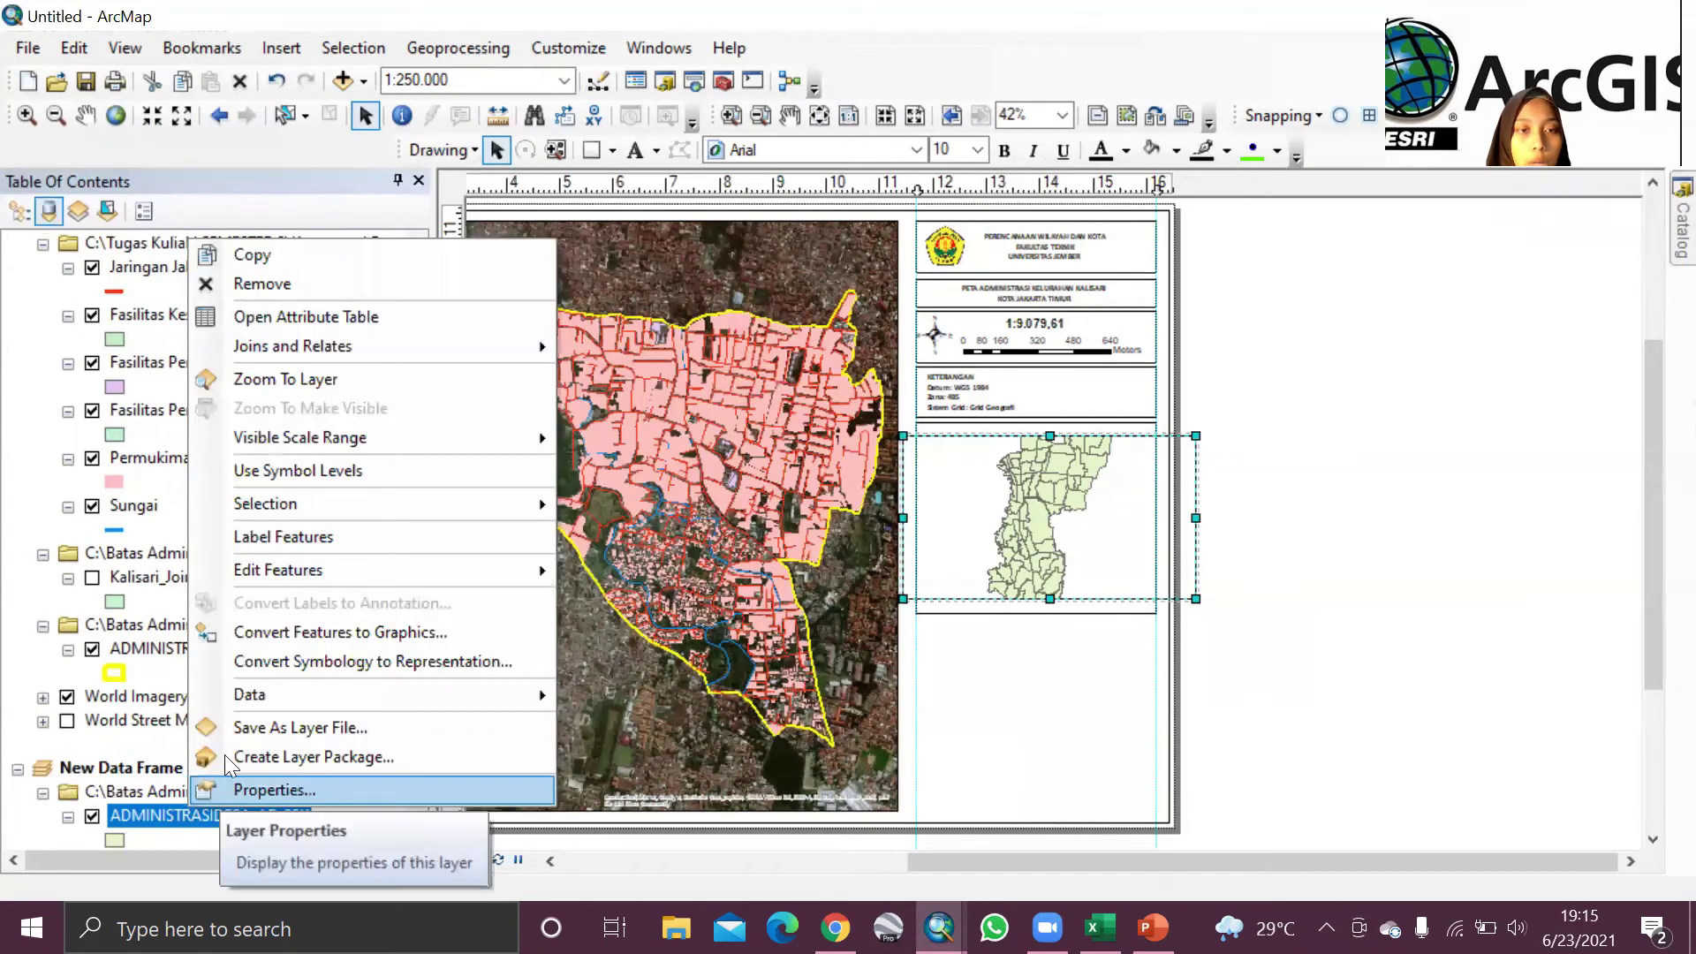
click(334, 318)
scroll(407, 530, down, 17)
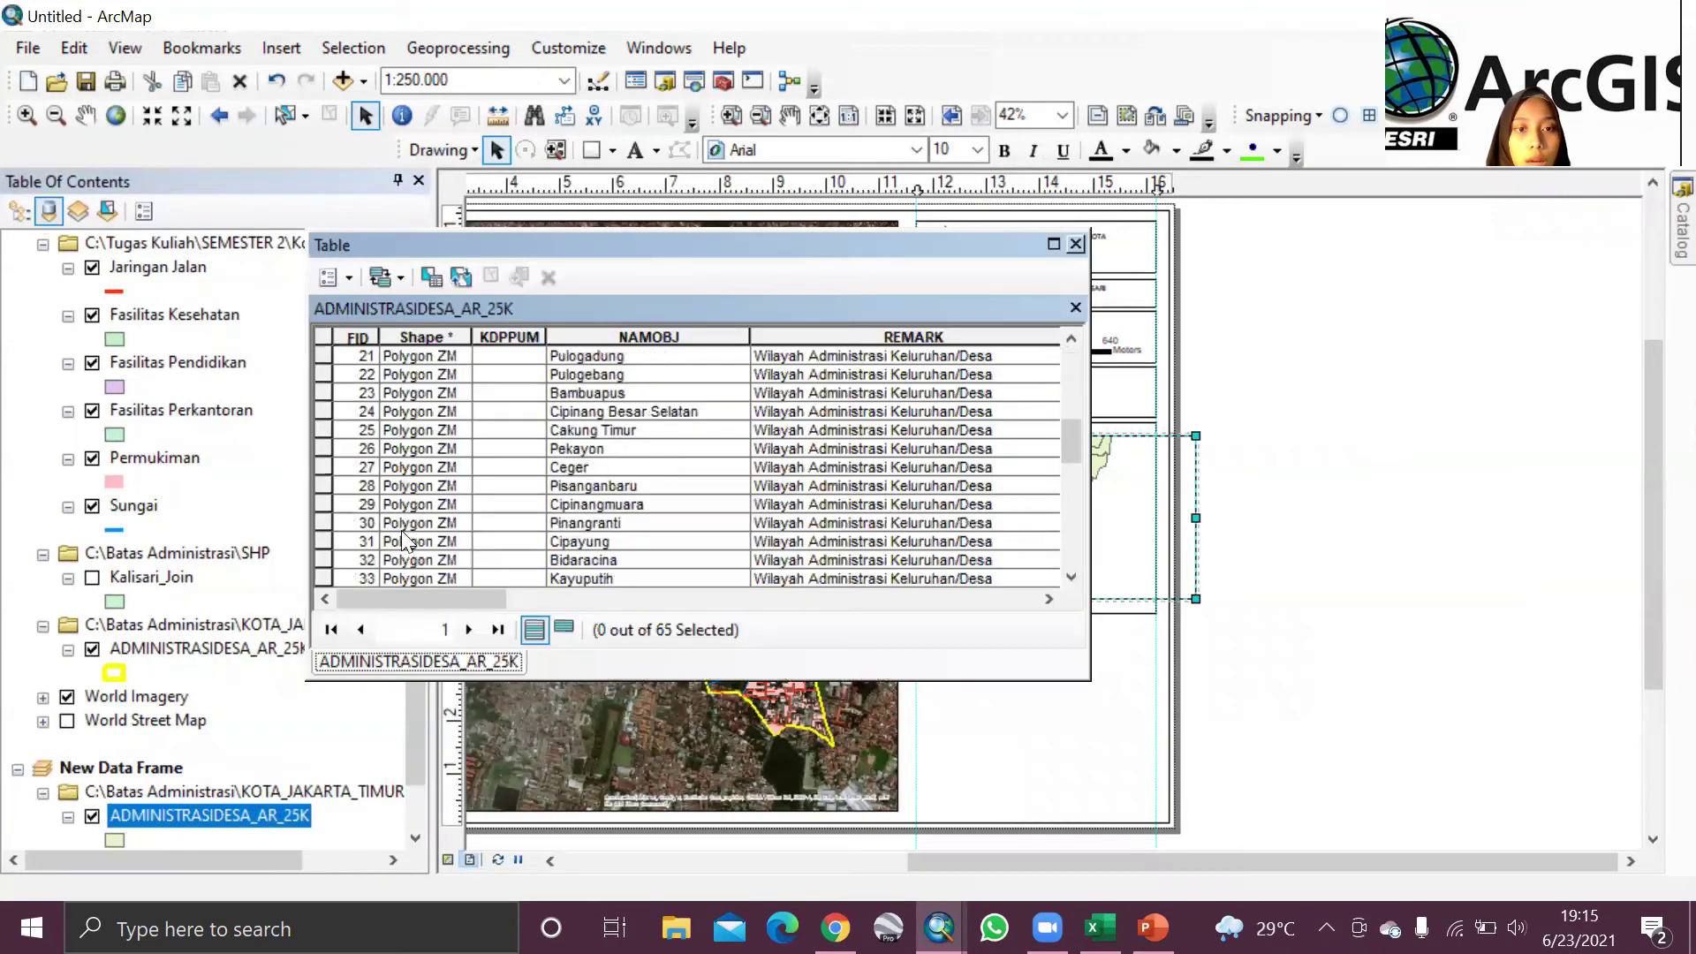
scroll(624, 507, up, 5)
scroll(624, 507, down, 3)
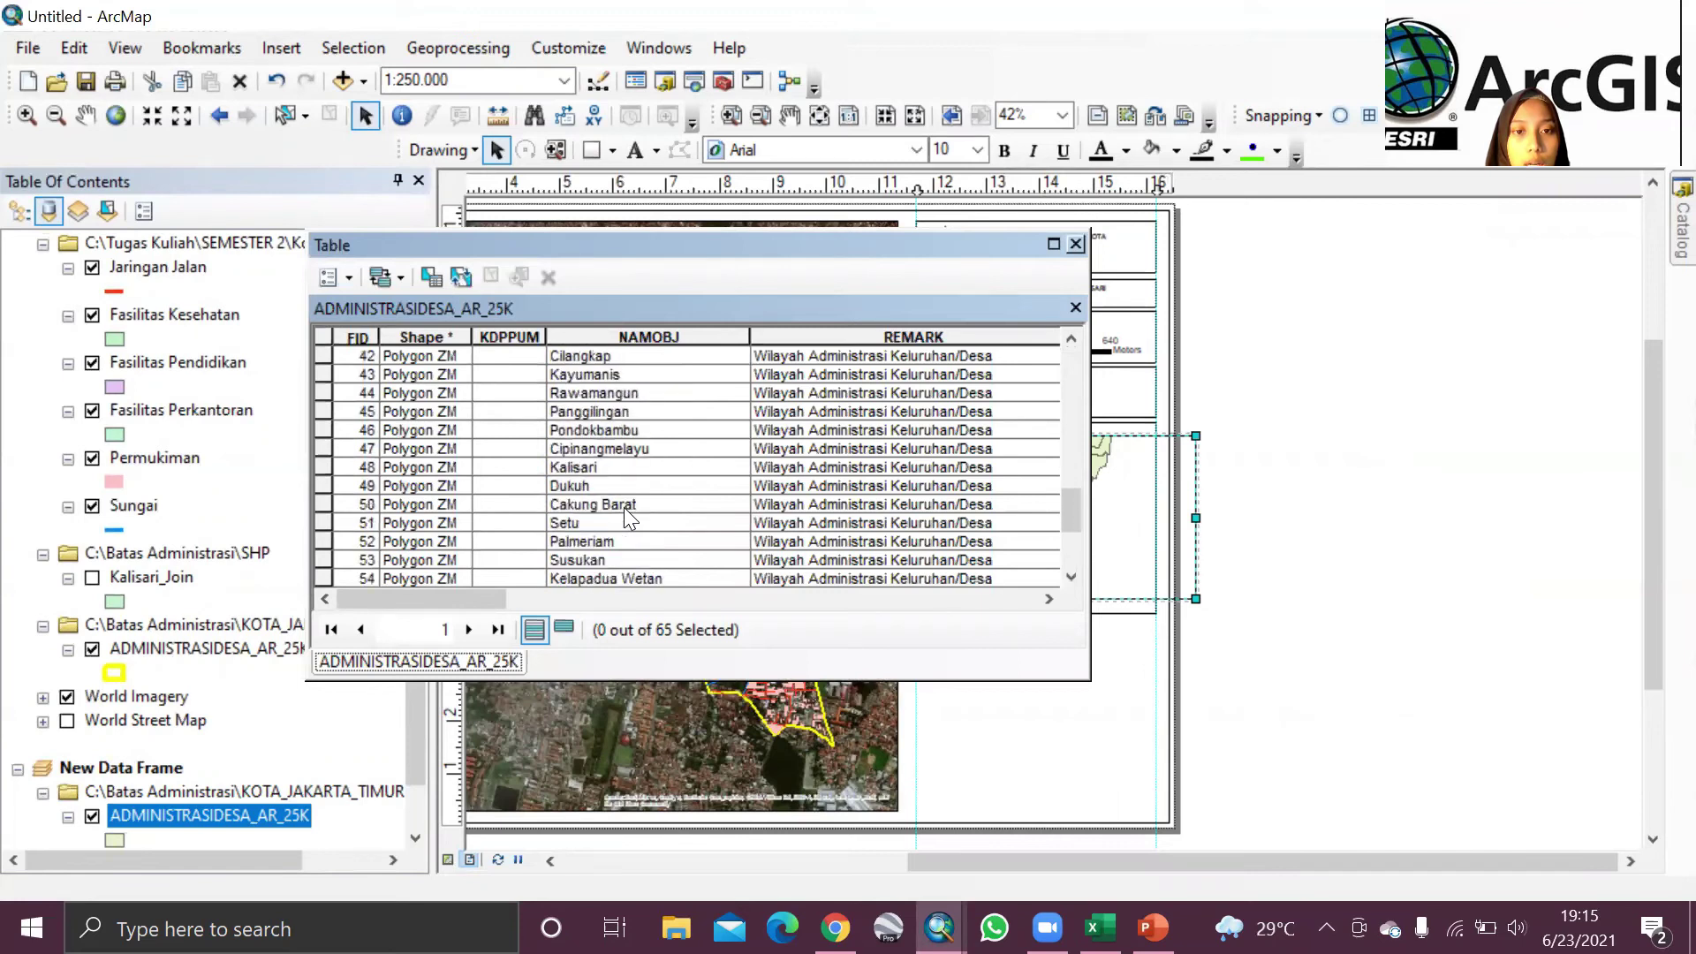
click(570, 431)
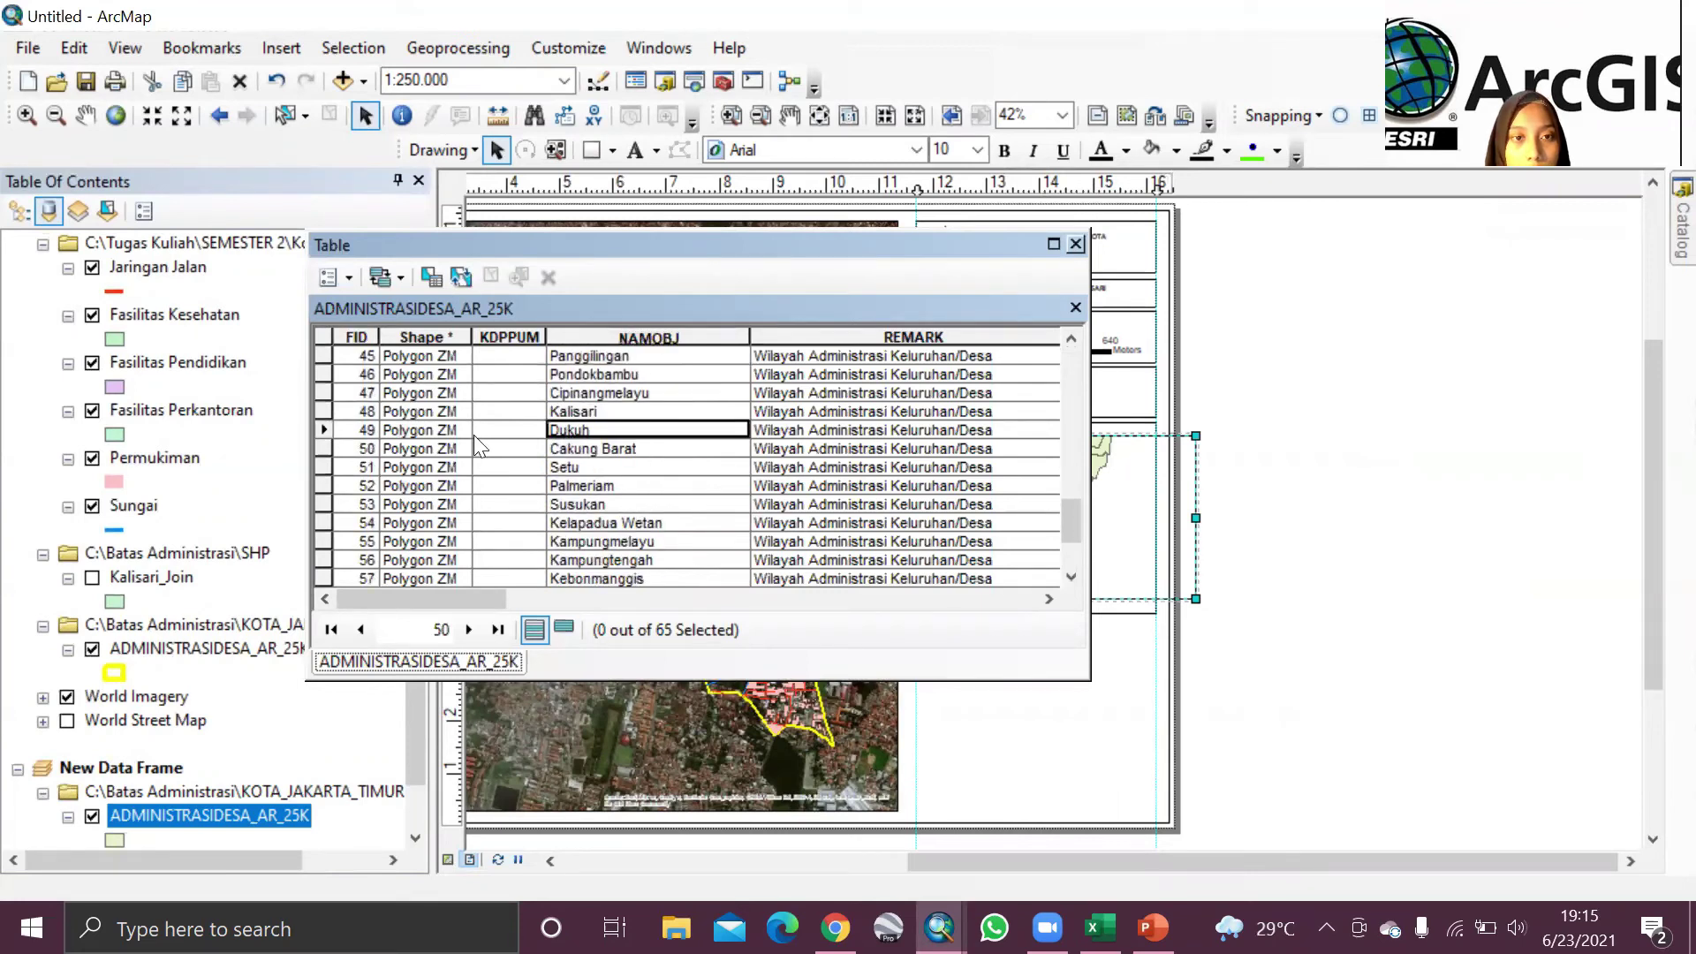
double_click(323, 430)
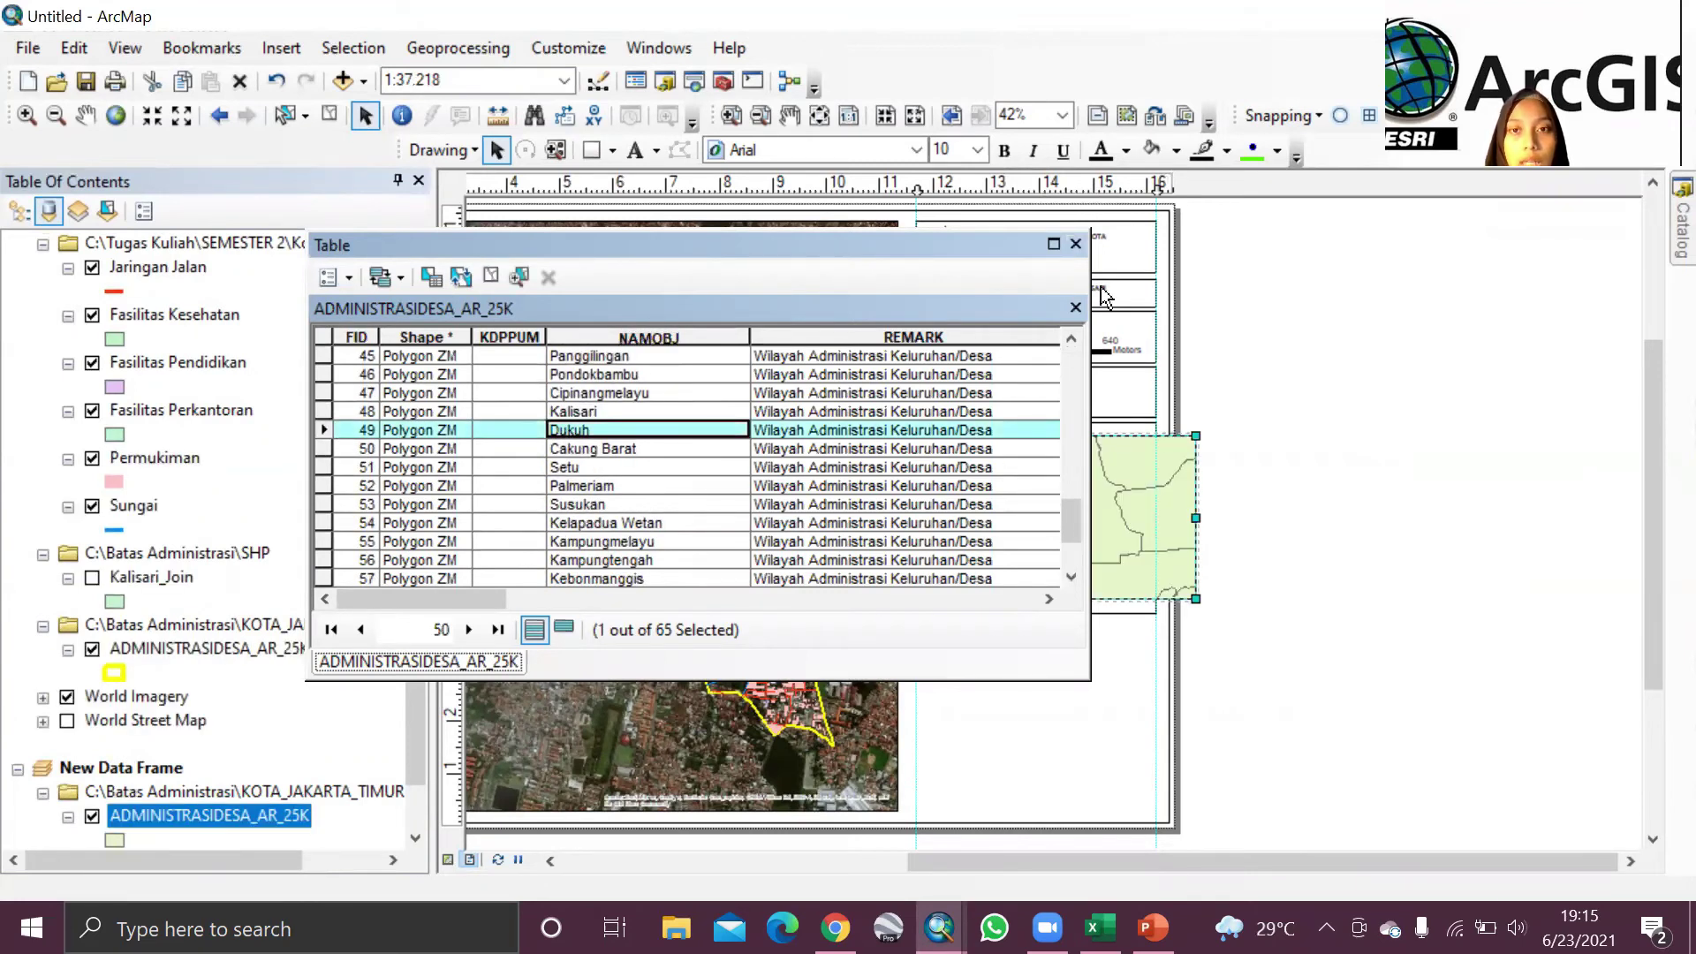
click(1076, 244)
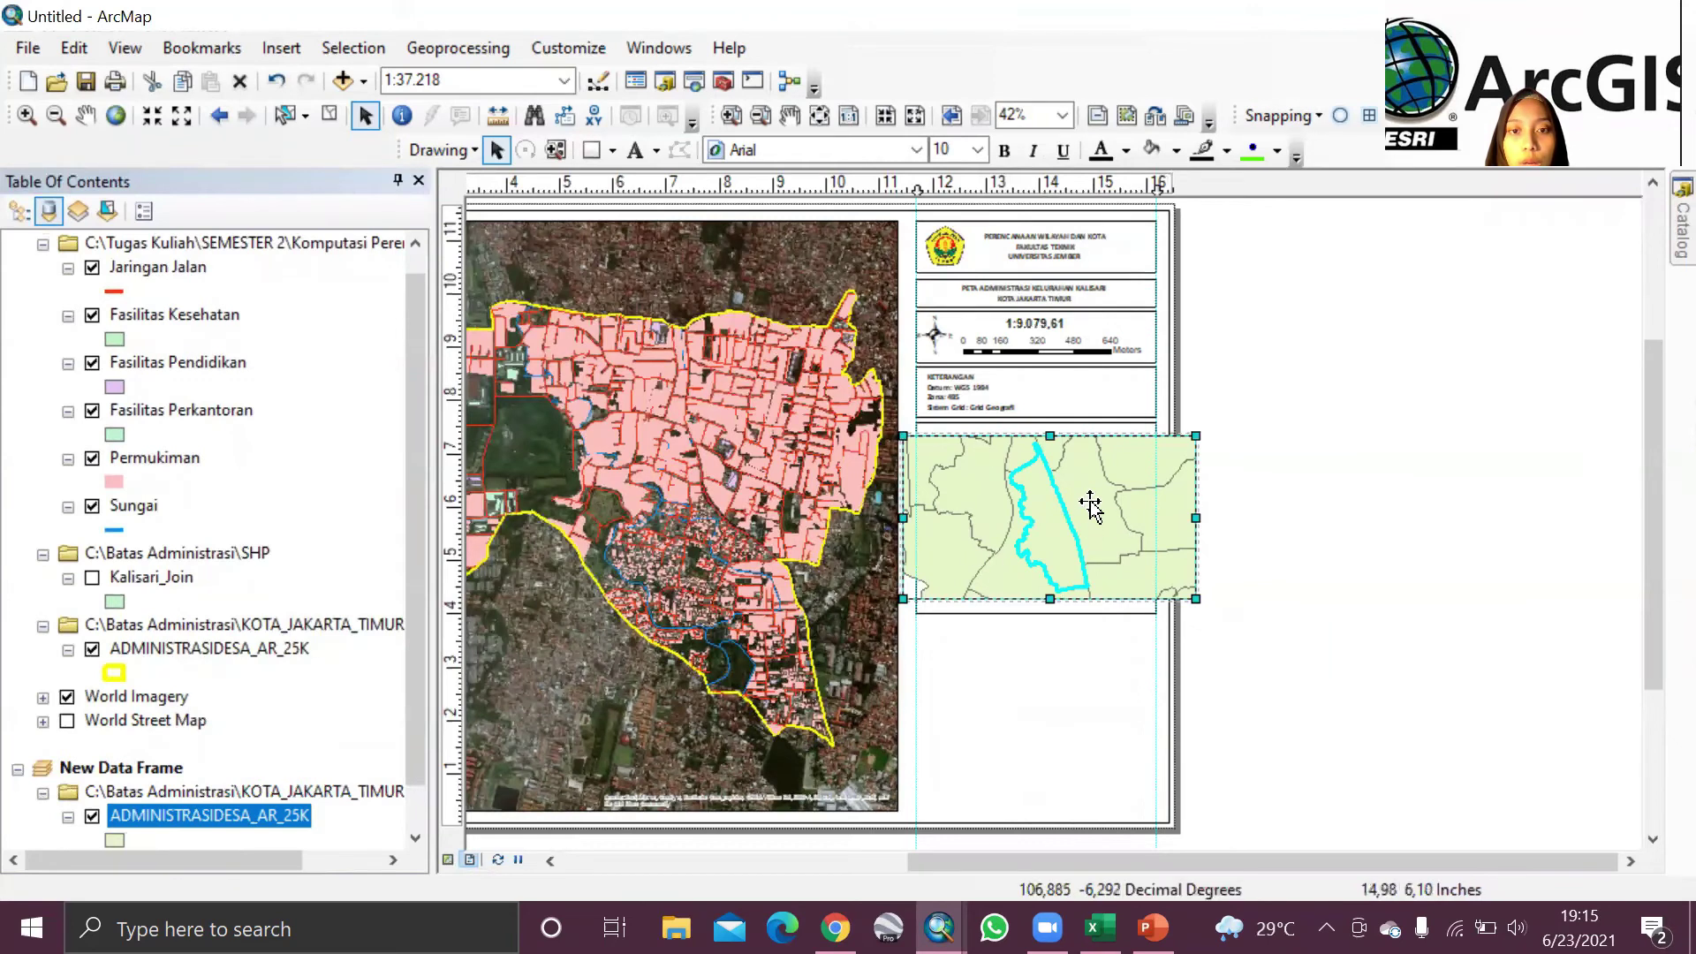
scroll(1036, 540, down, 1)
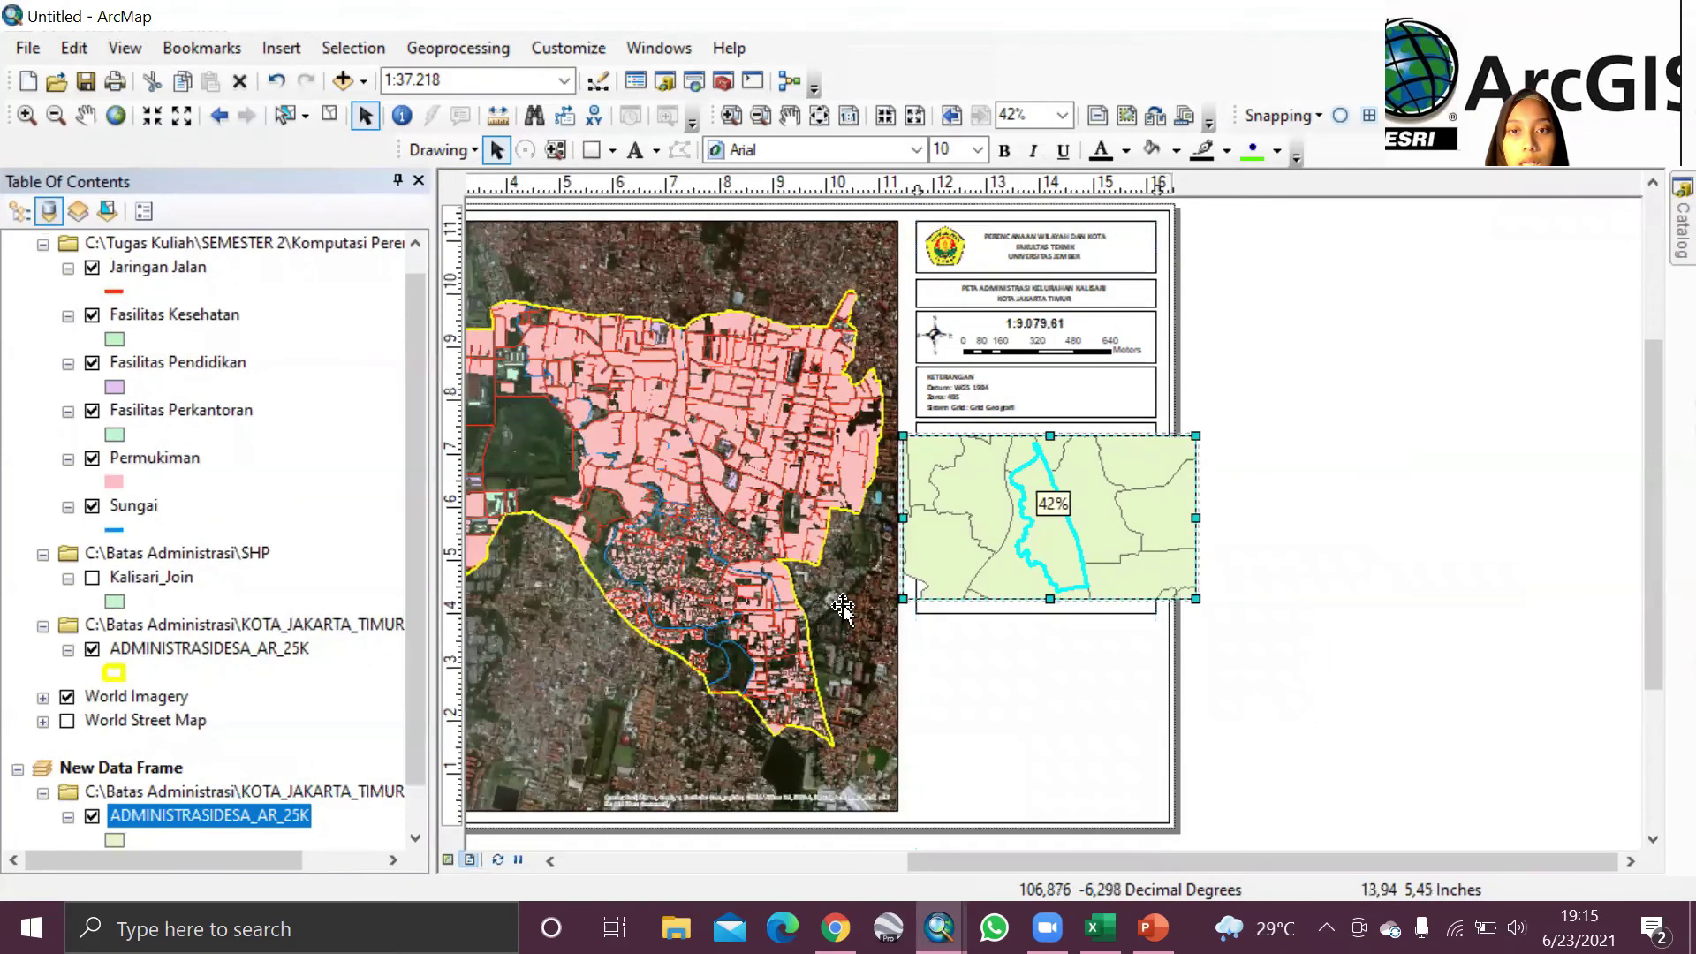
Step: Select the Kalisari record in the inset layer's attribute table and zoom the inset map to it
right_click(199, 806)
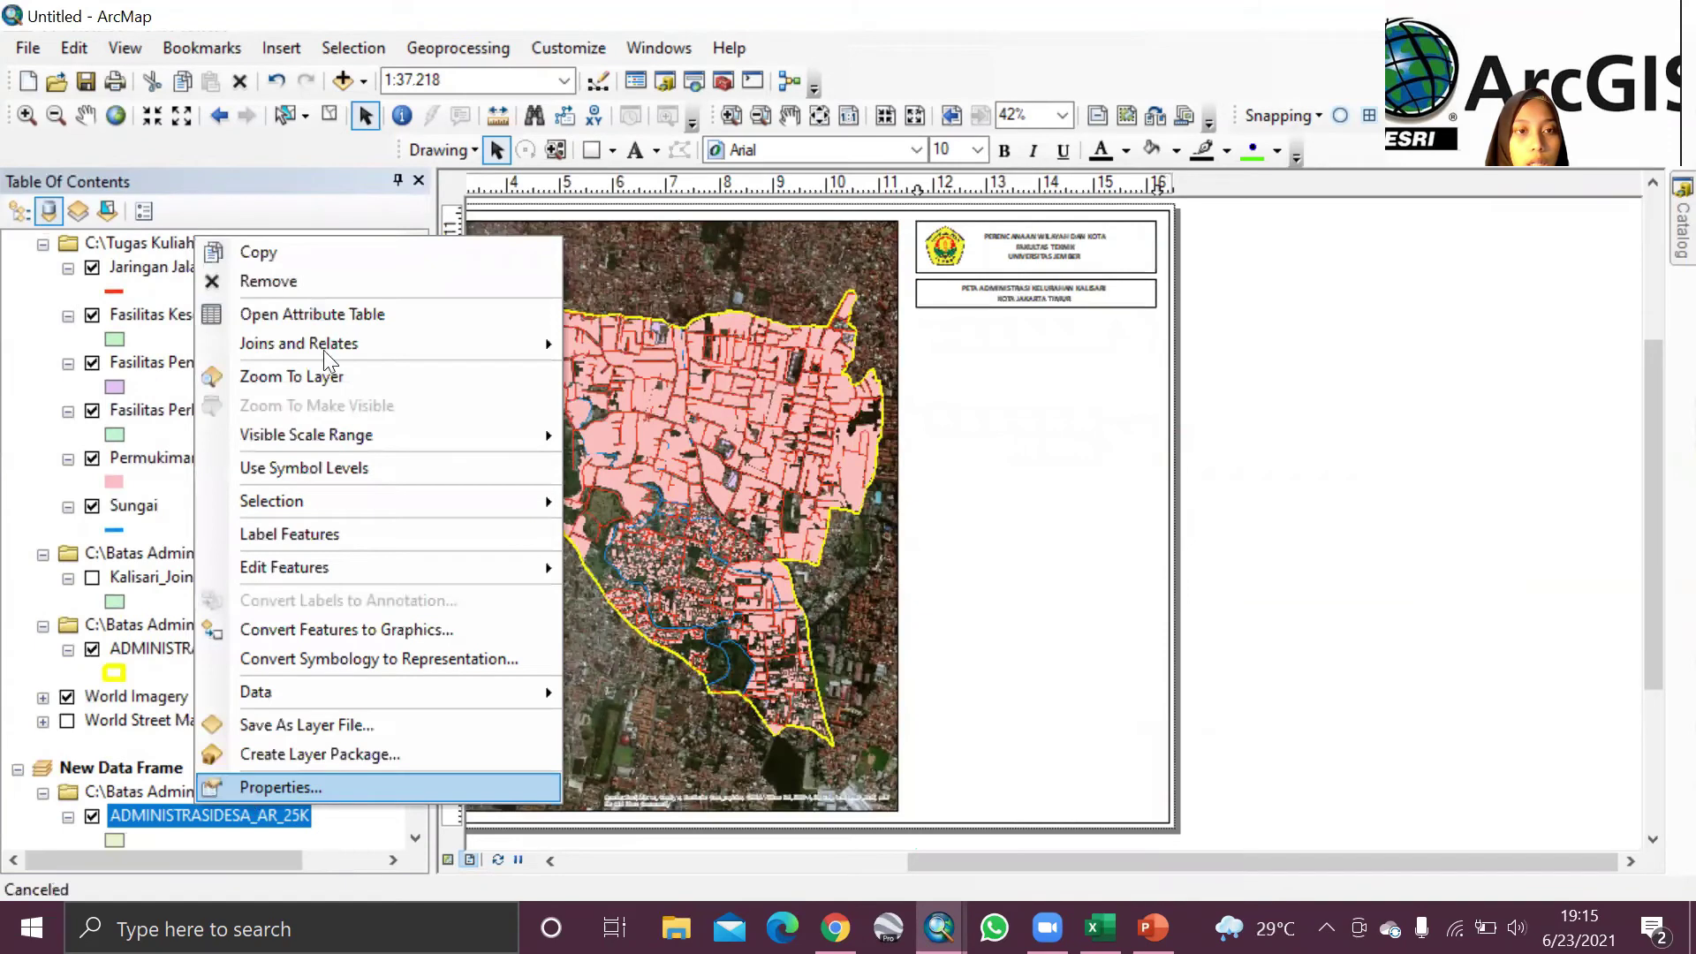
click(329, 312)
scroll(584, 461, down, 12)
click(383, 411)
double_click(325, 409)
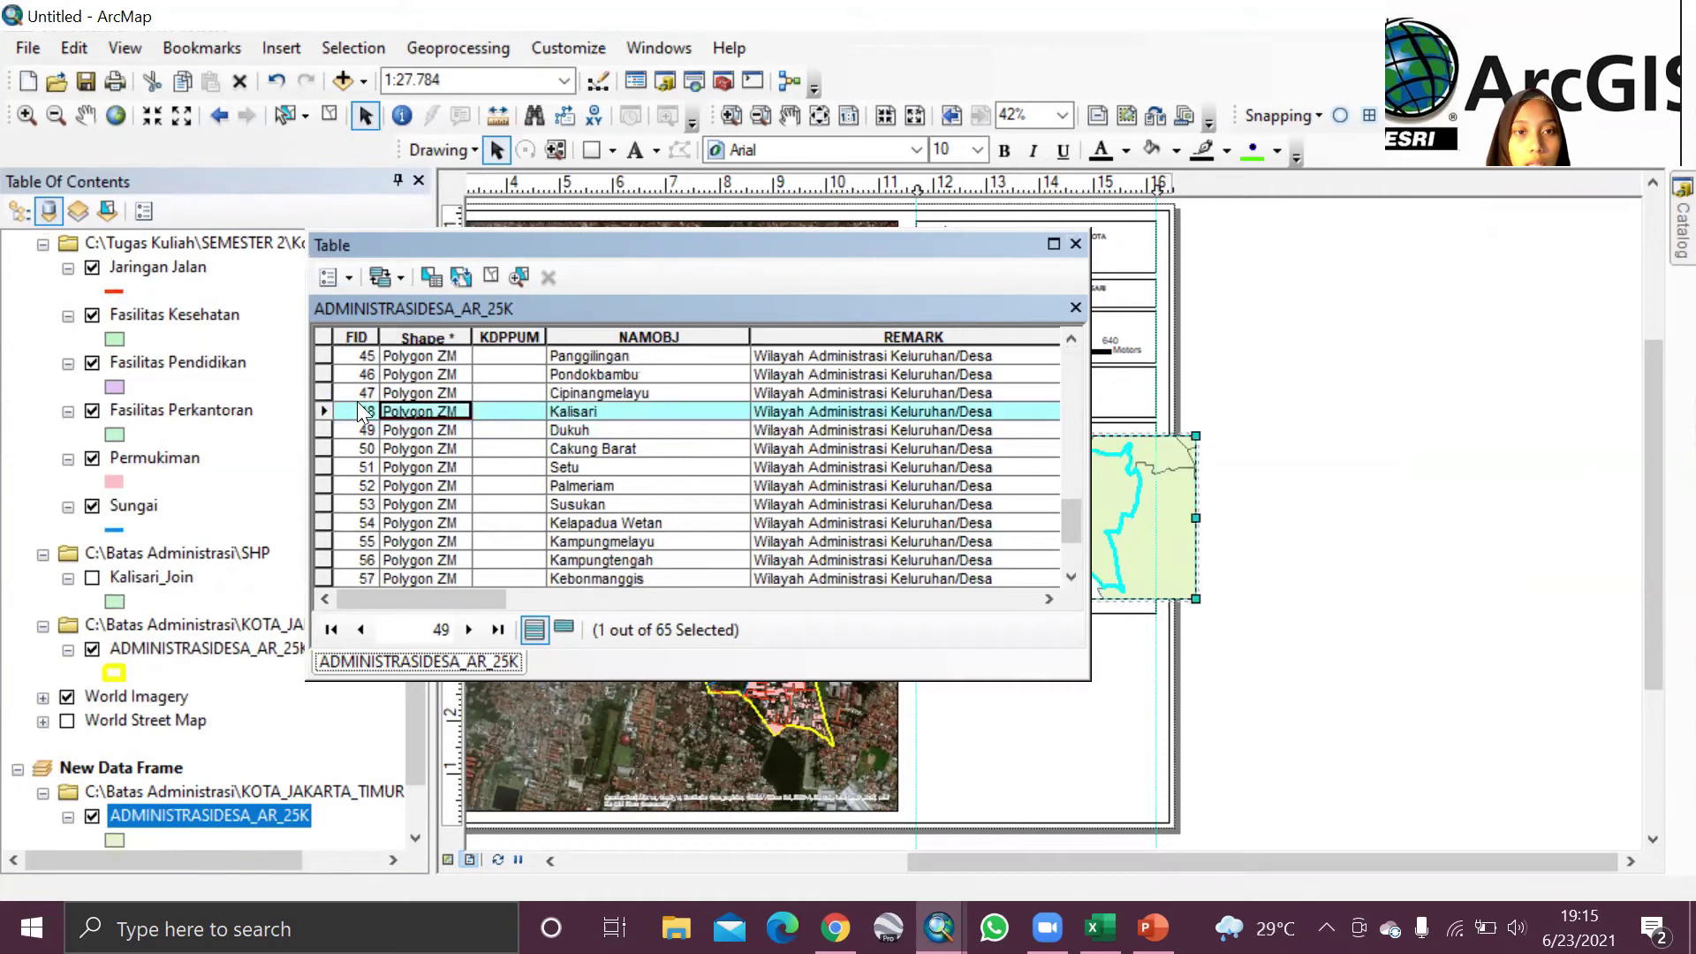
click(1076, 244)
Step: Move and shrink the inset data frame so it fits within the empty box below KETERANGAN
drag(1103, 514, 1064, 526)
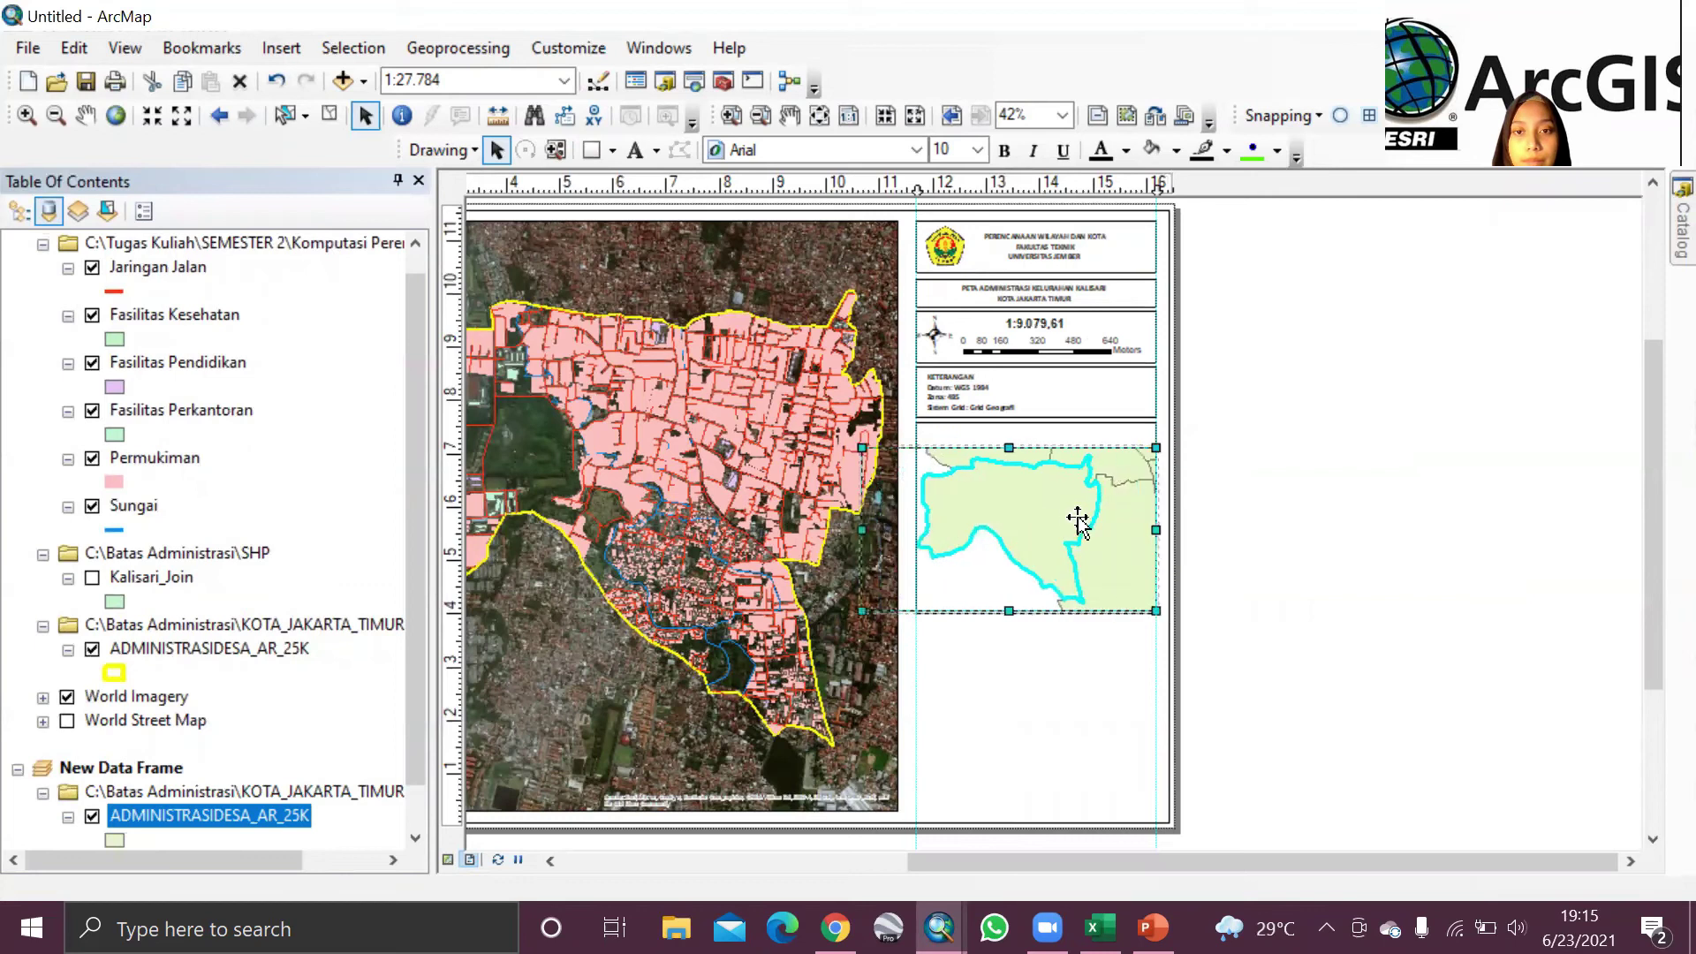
drag(1148, 608, 1047, 590)
drag(969, 530, 1041, 534)
drag(1113, 604, 1148, 593)
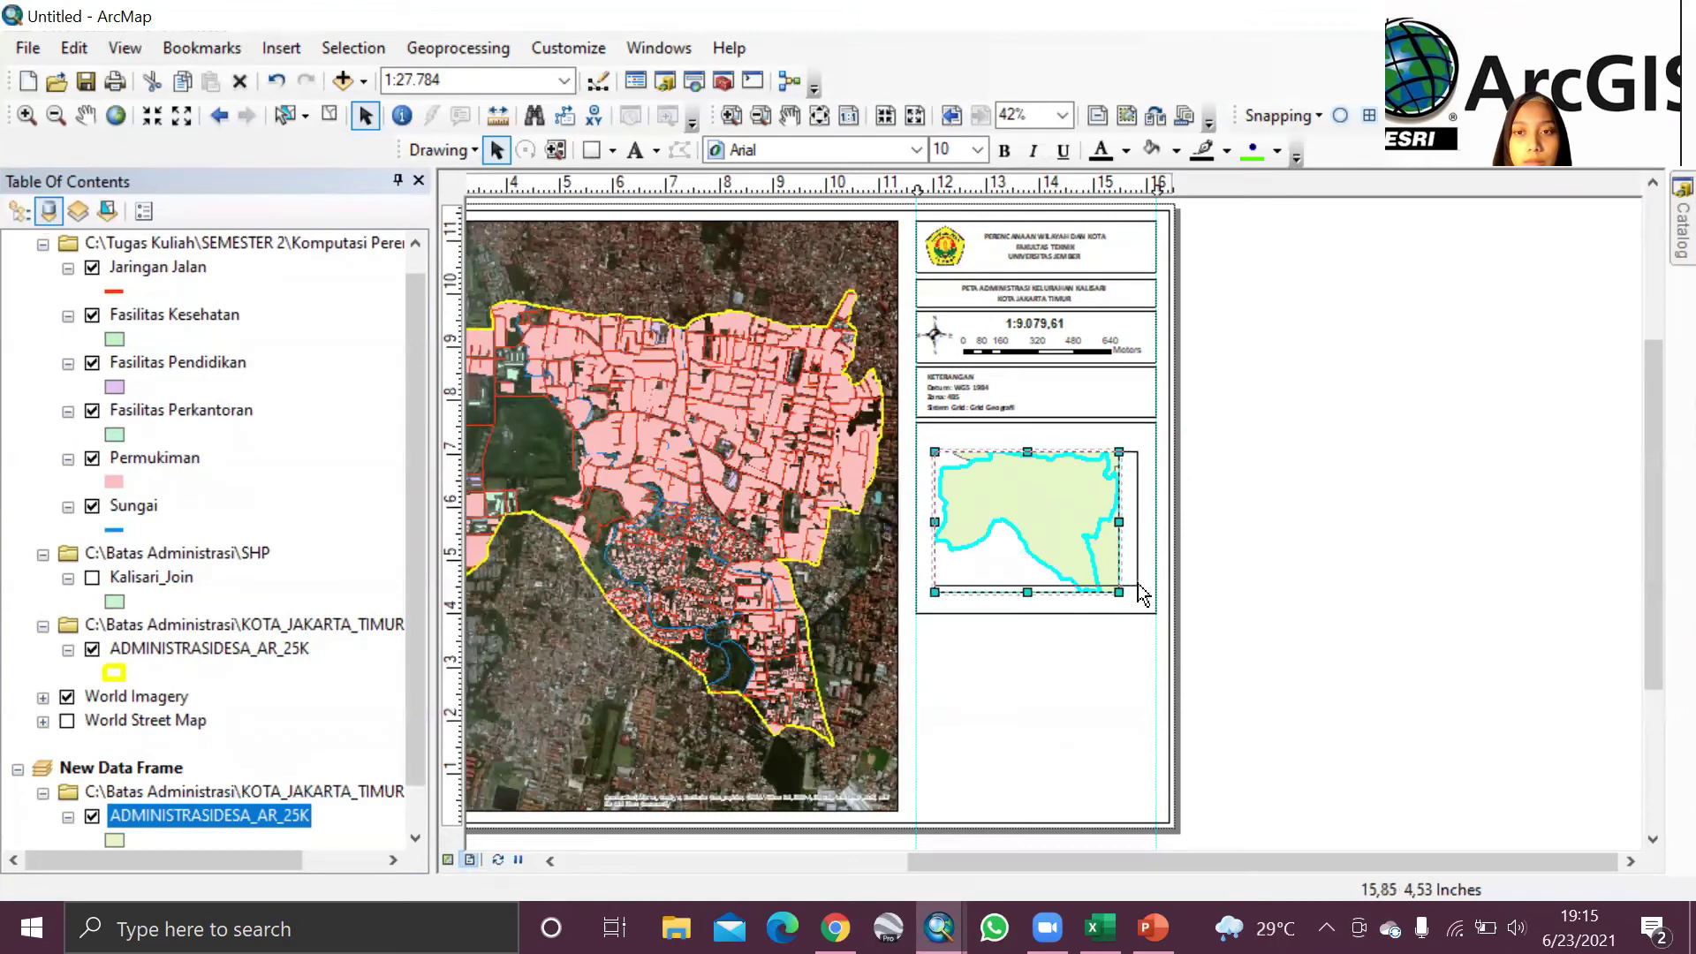
click(1362, 519)
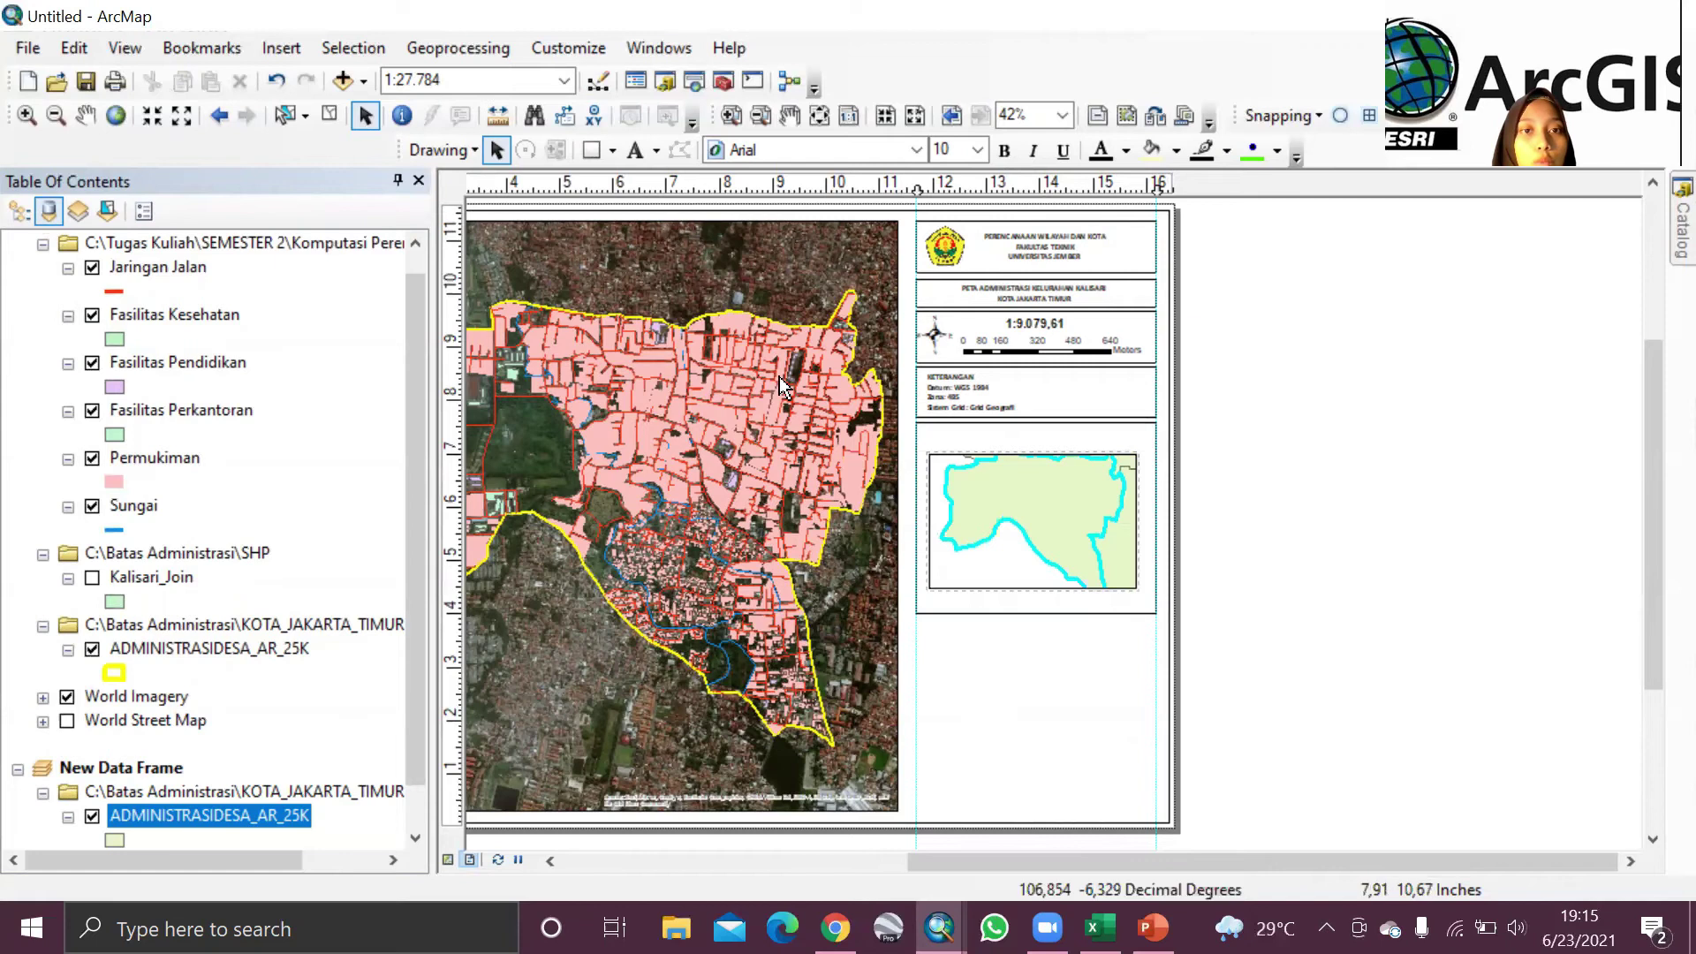
Step: Shorten the box around the inset map by raising its lower edge slightly
click(1028, 612)
drag(1027, 612, 1029, 603)
click(685, 326)
Step: Draw an unfilled, black-outlined box about 4.5 by 3.2 inches between the guides below the inset map box
click(591, 149)
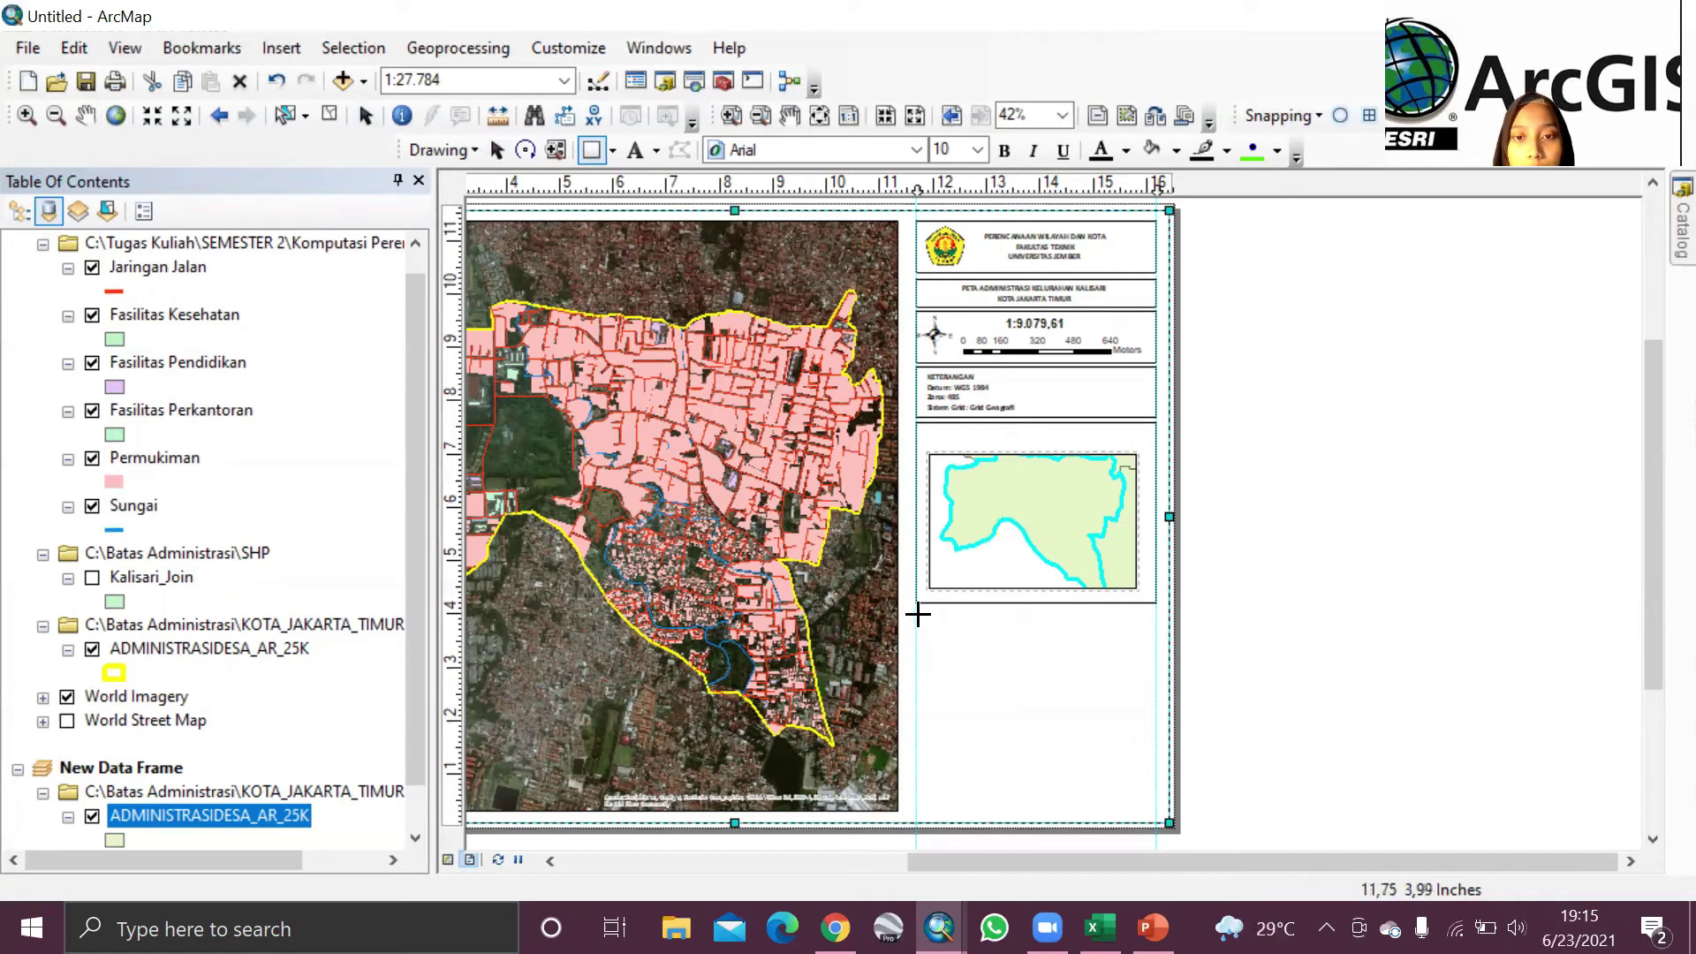
drag(917, 609, 1153, 779)
right_click(982, 651)
click(1129, 636)
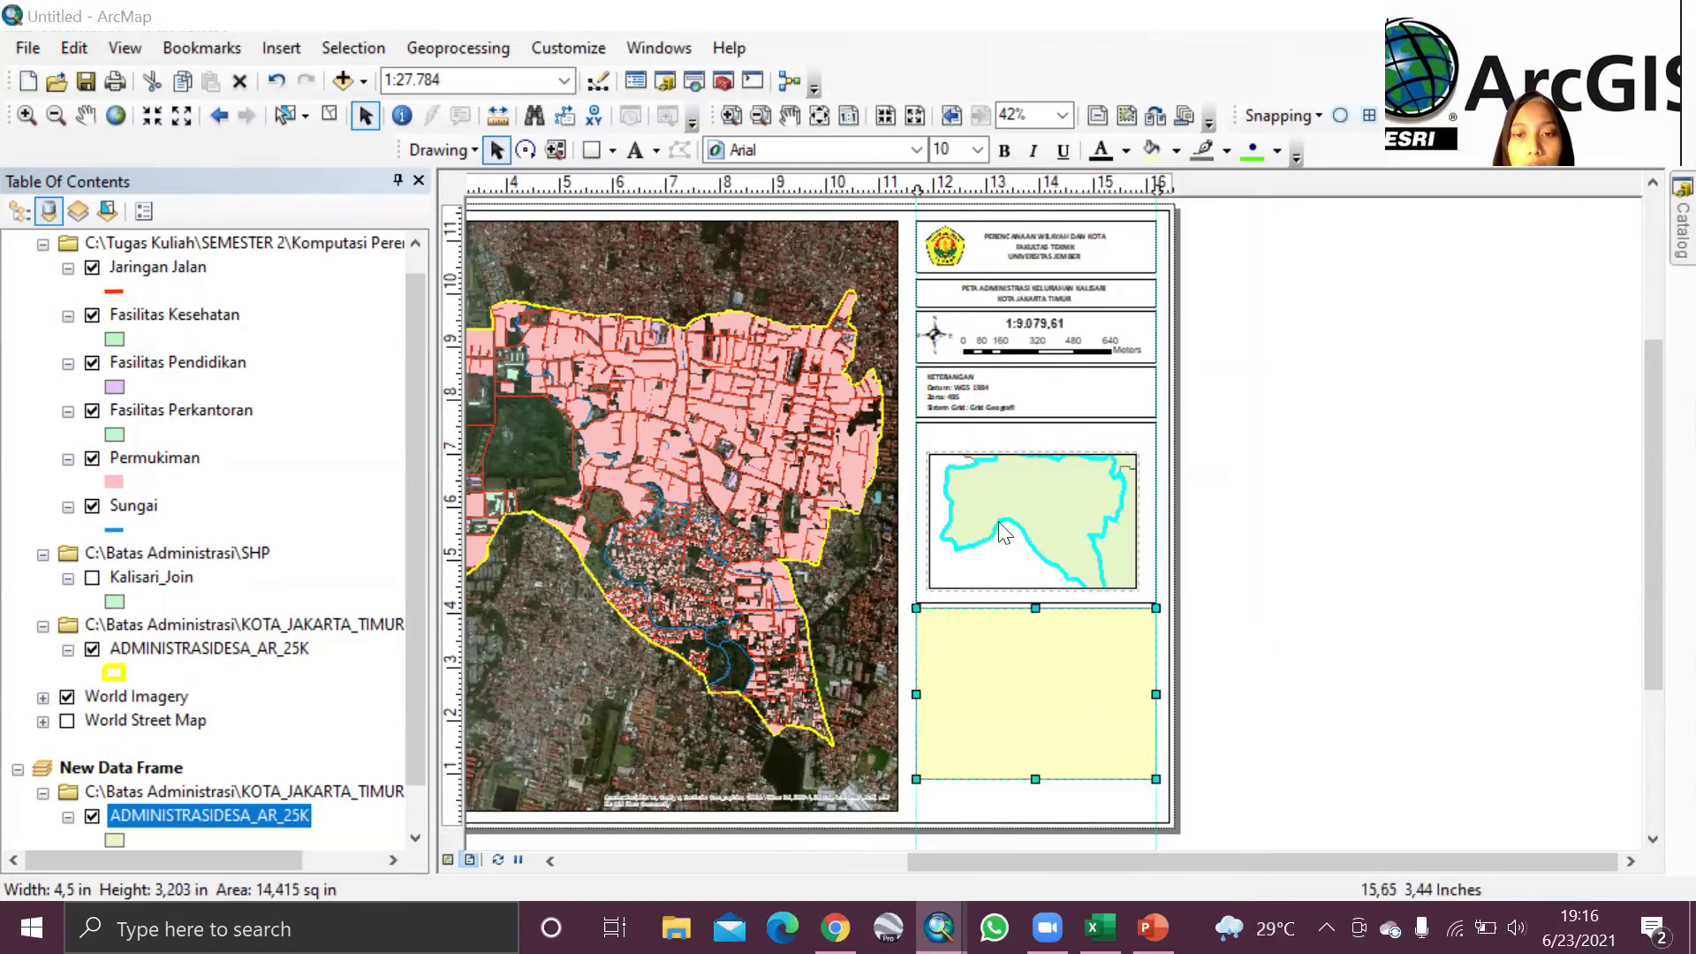
click(765, 345)
click(872, 382)
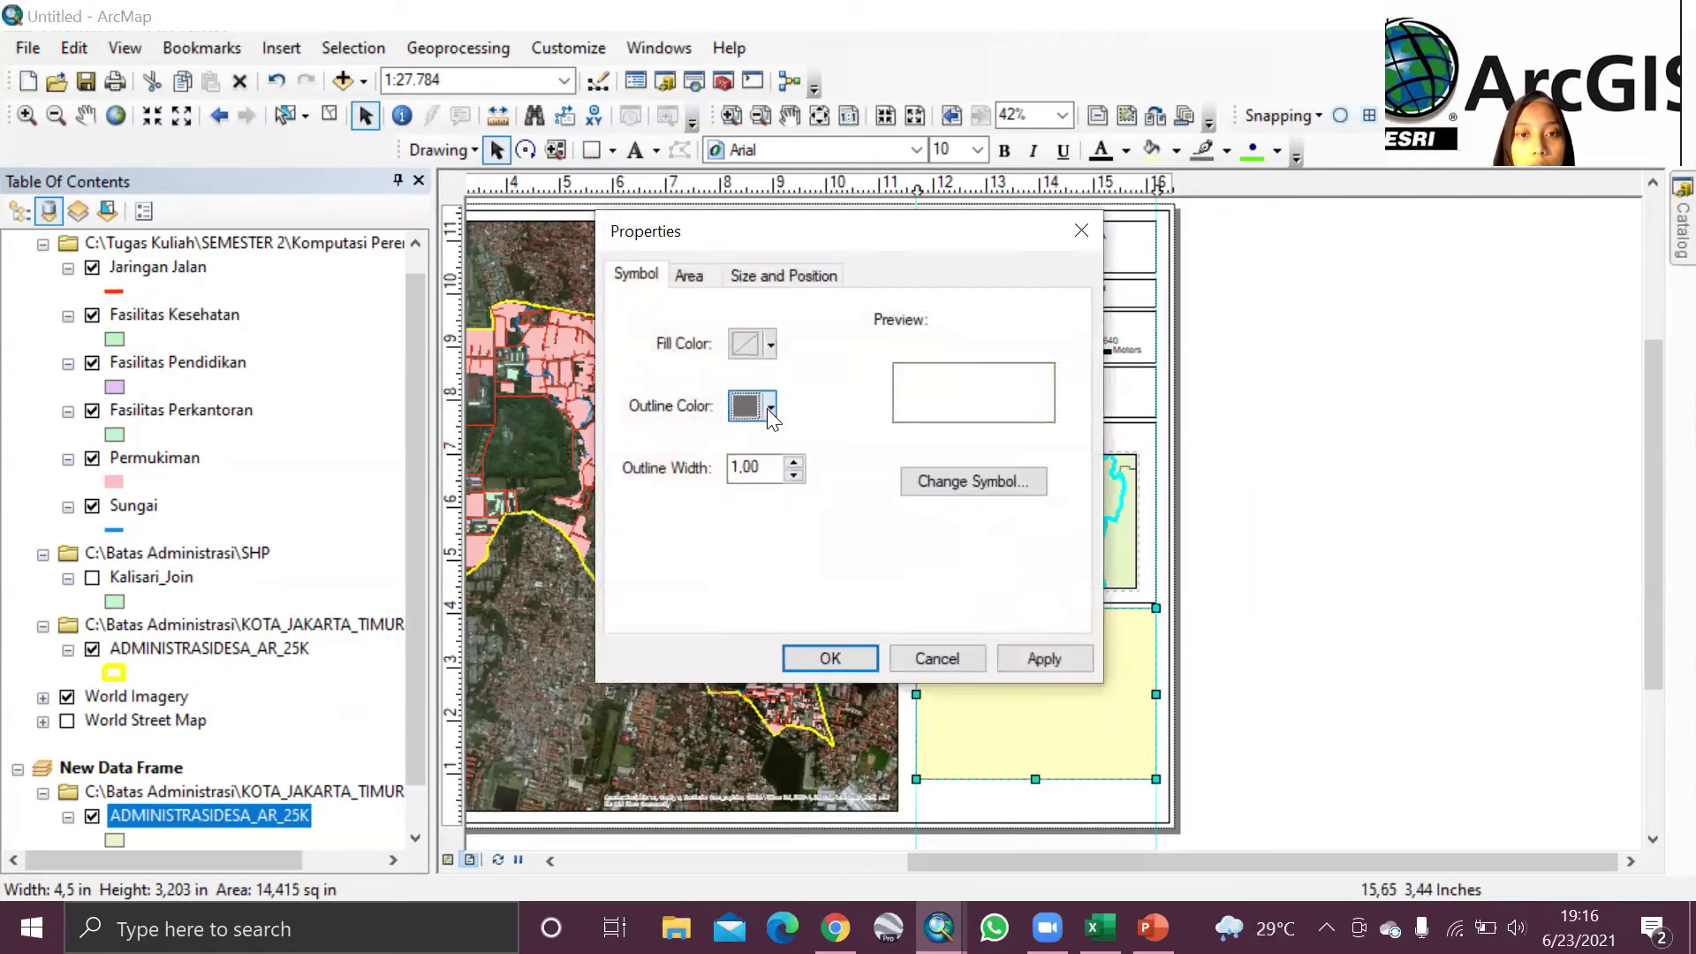
click(767, 408)
click(740, 694)
click(813, 655)
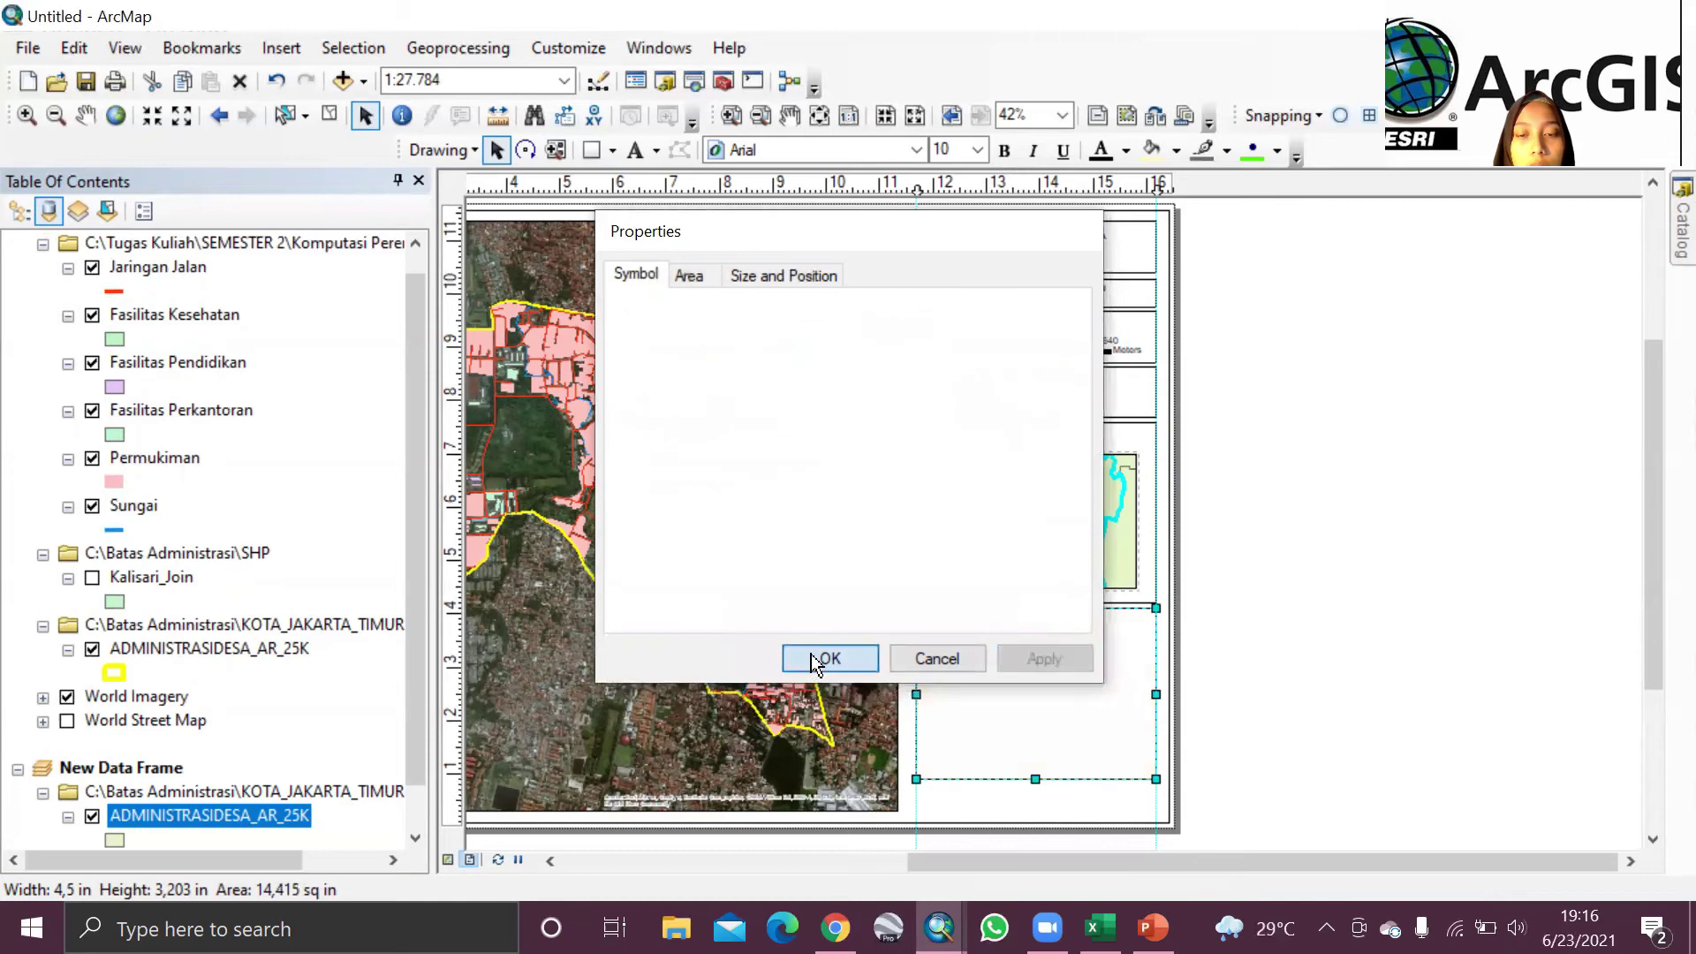
click(277, 48)
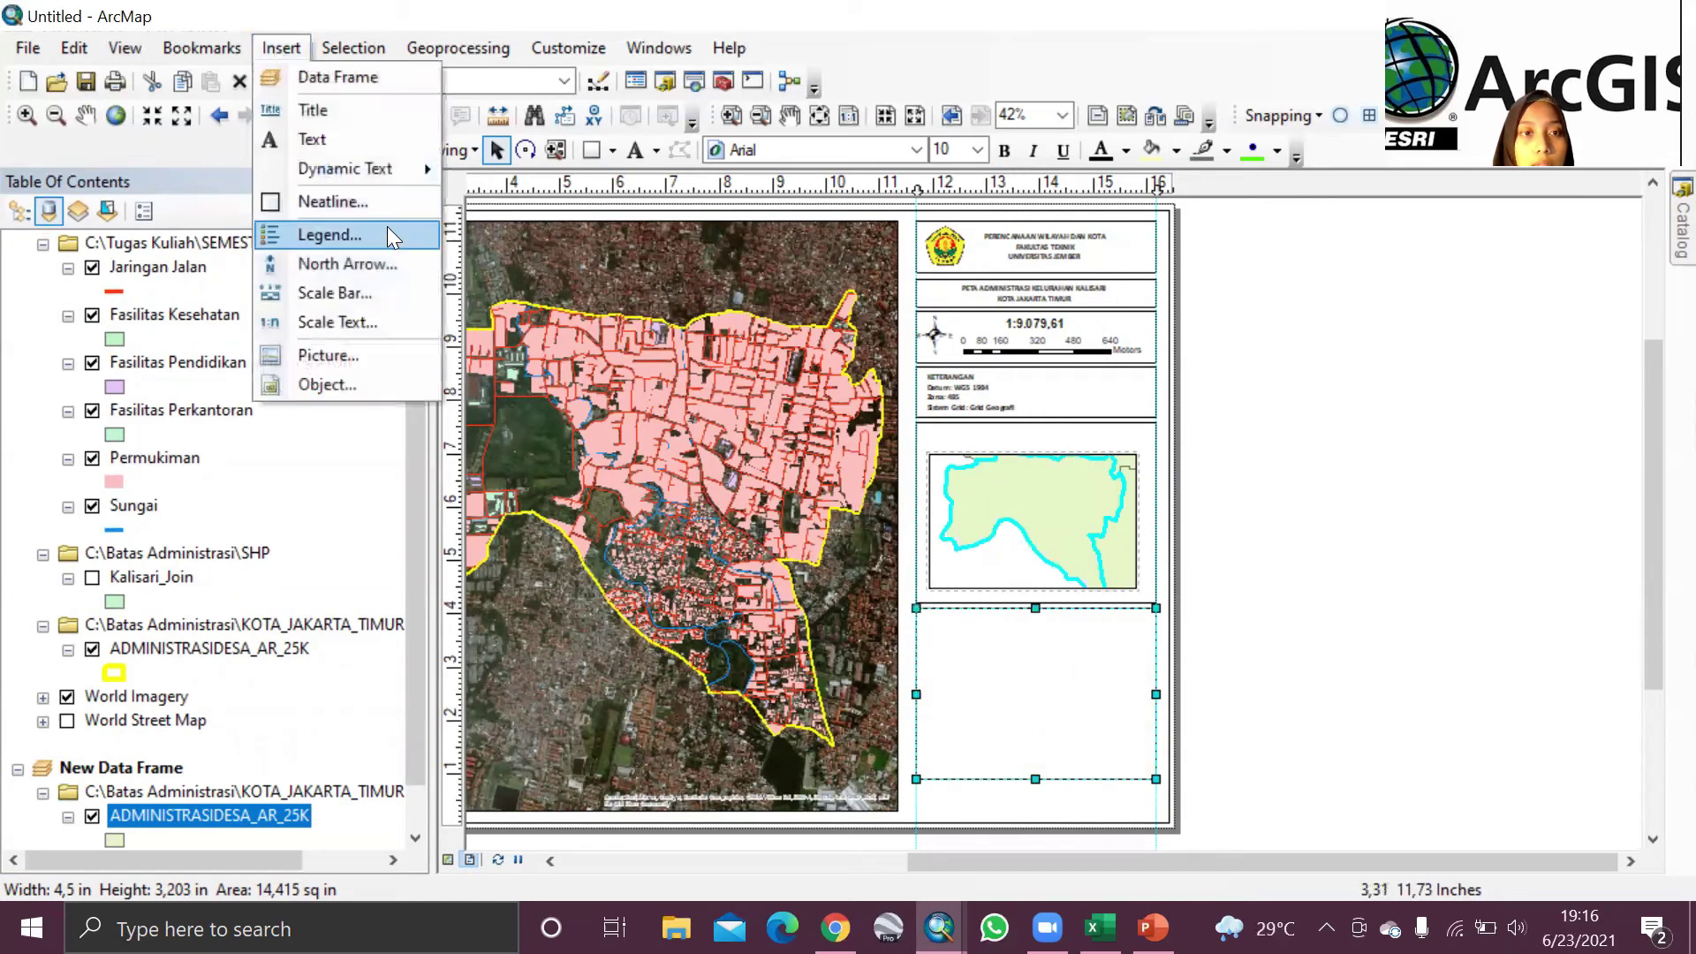
click(343, 233)
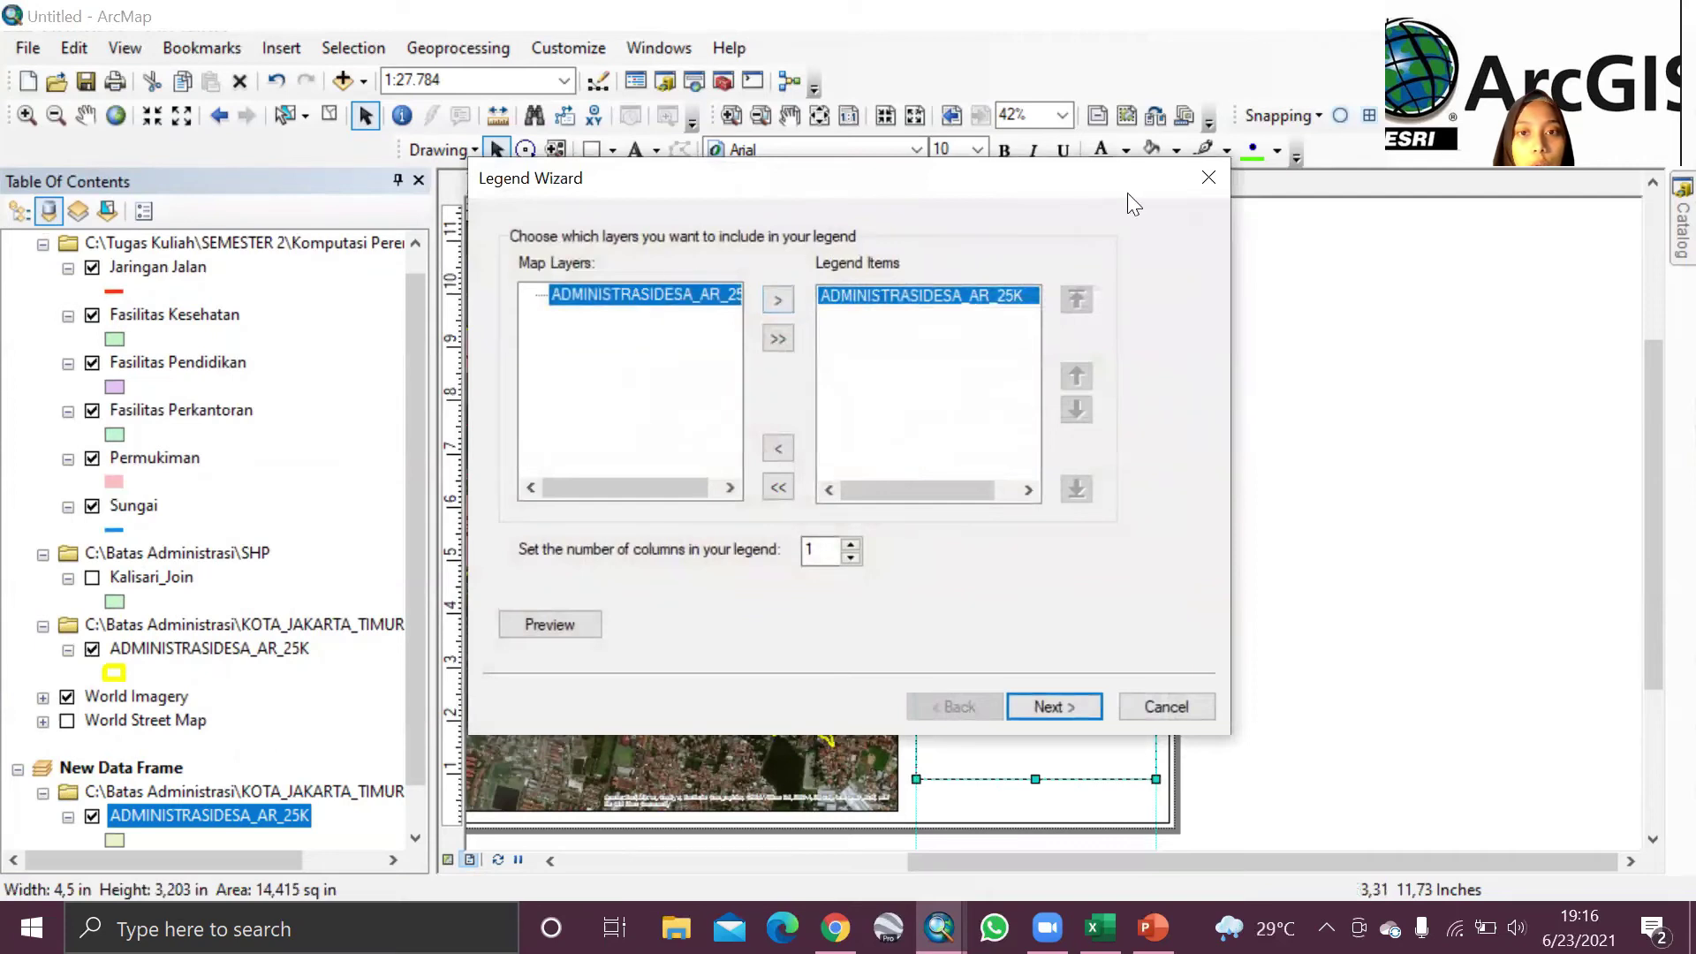
click(1210, 178)
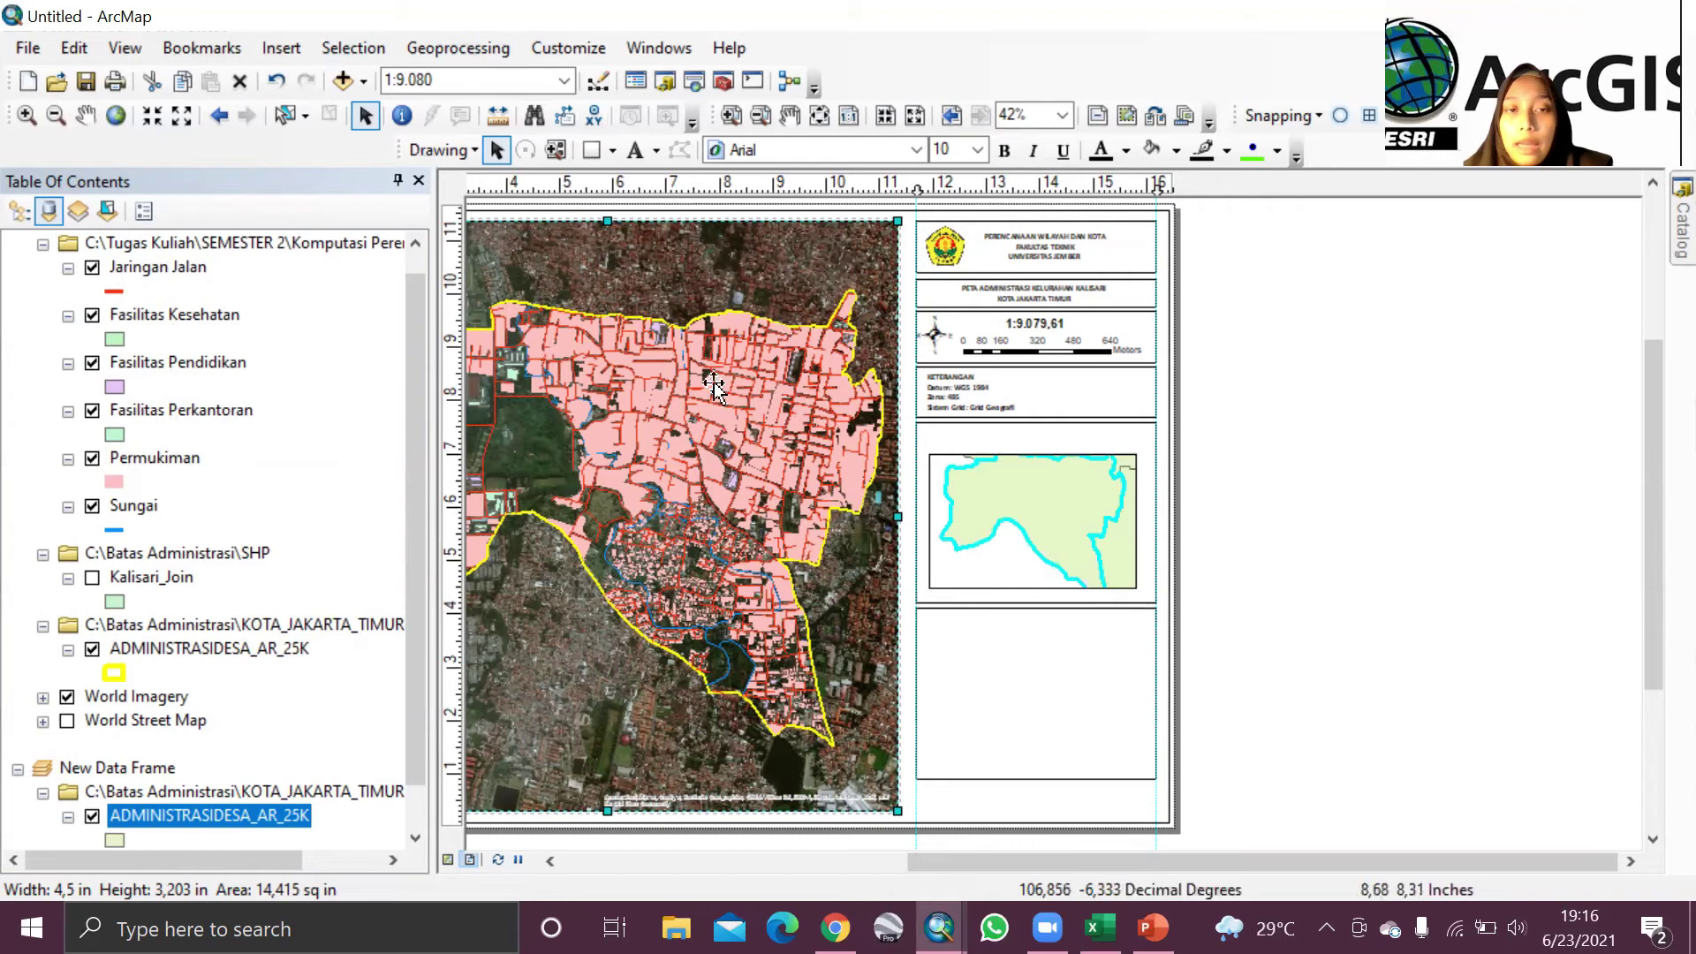
click(288, 51)
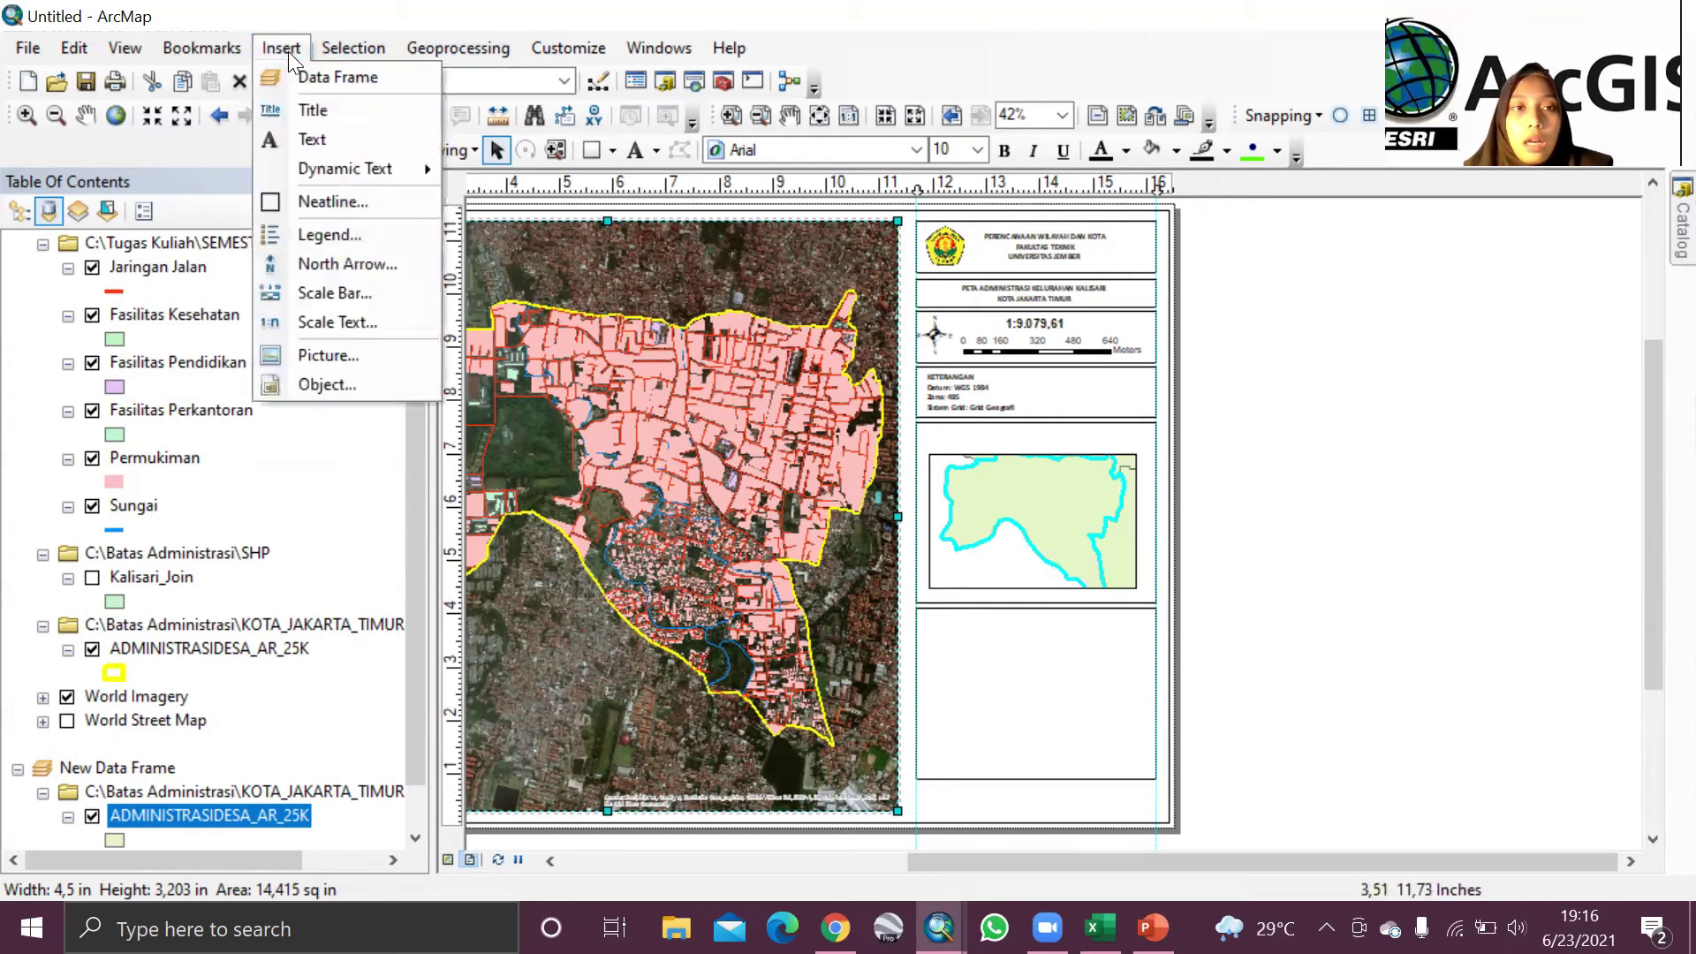
click(326, 235)
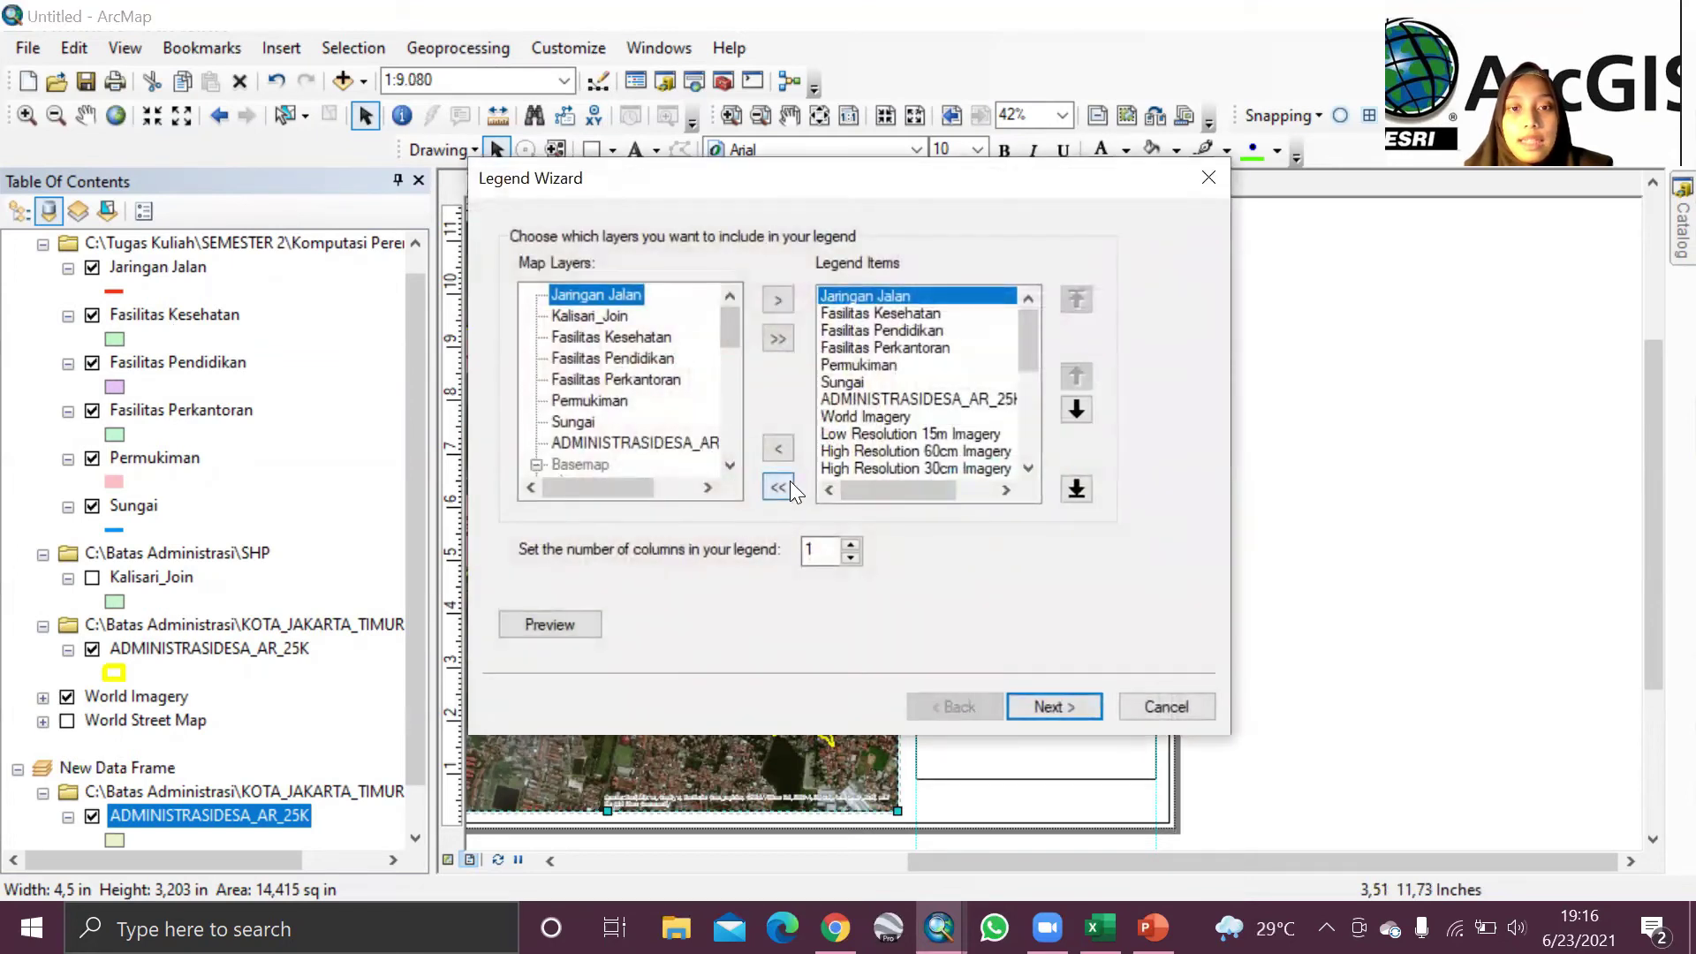
click(788, 483)
drag(730, 318, 735, 349)
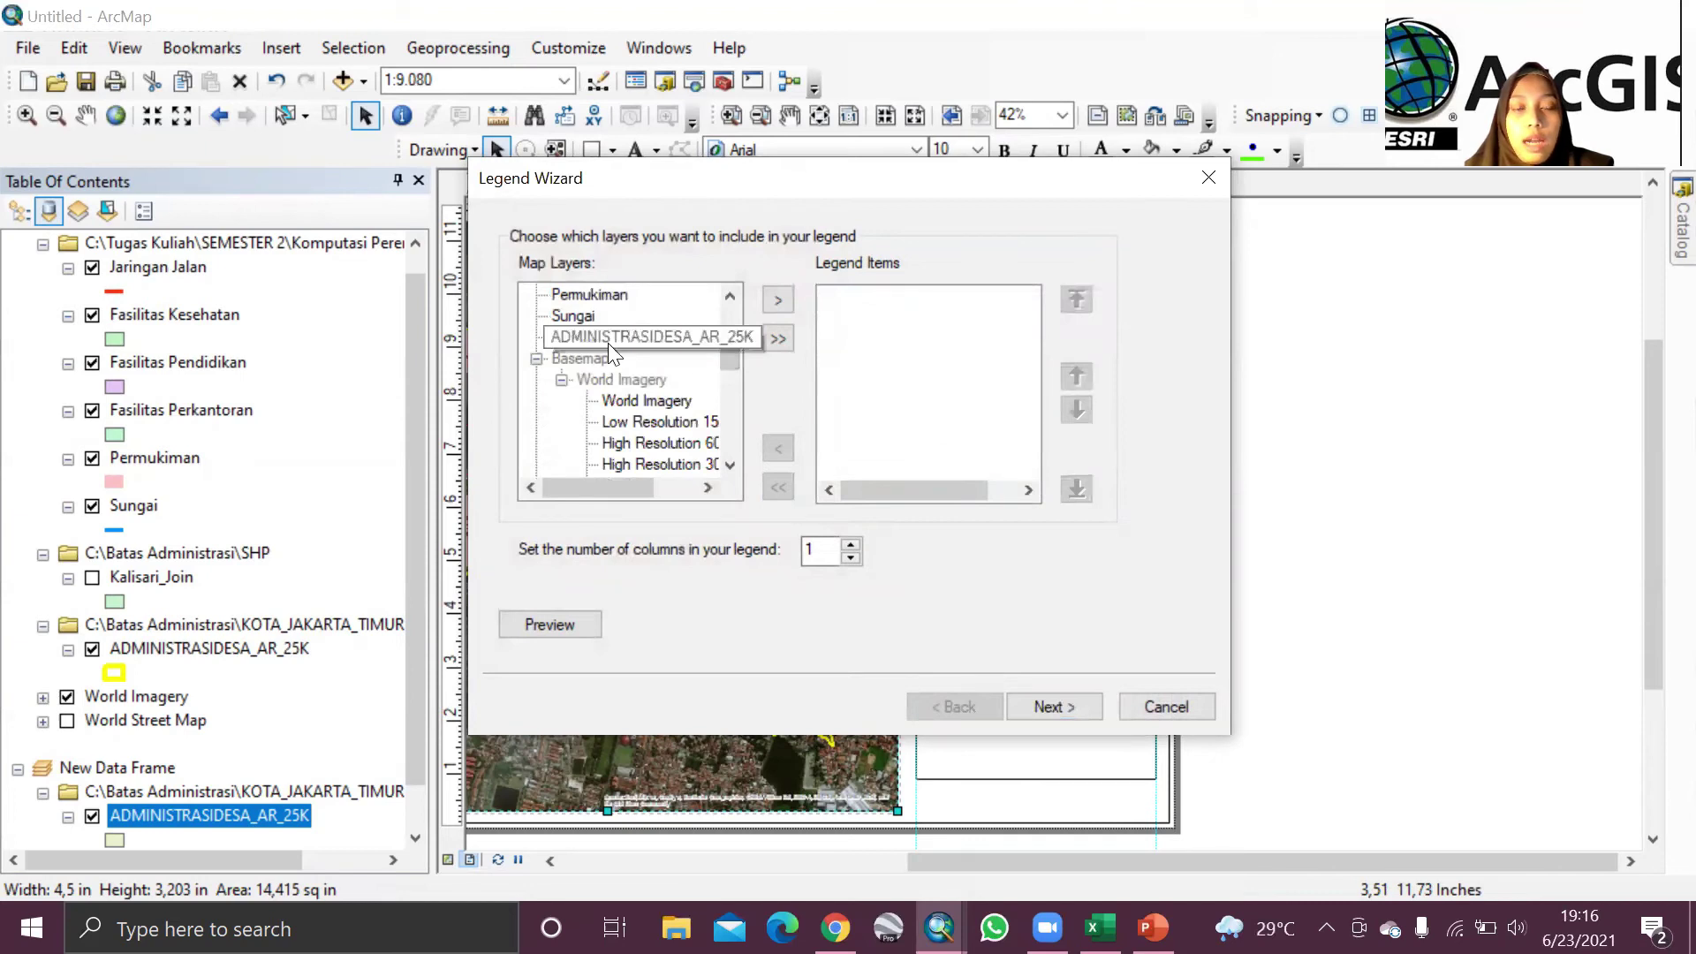
click(1207, 176)
Step: Rename the main map's ADMINISTRASIDESA_AR_25K layer to Kelurahan Kalisari
right_click(225, 654)
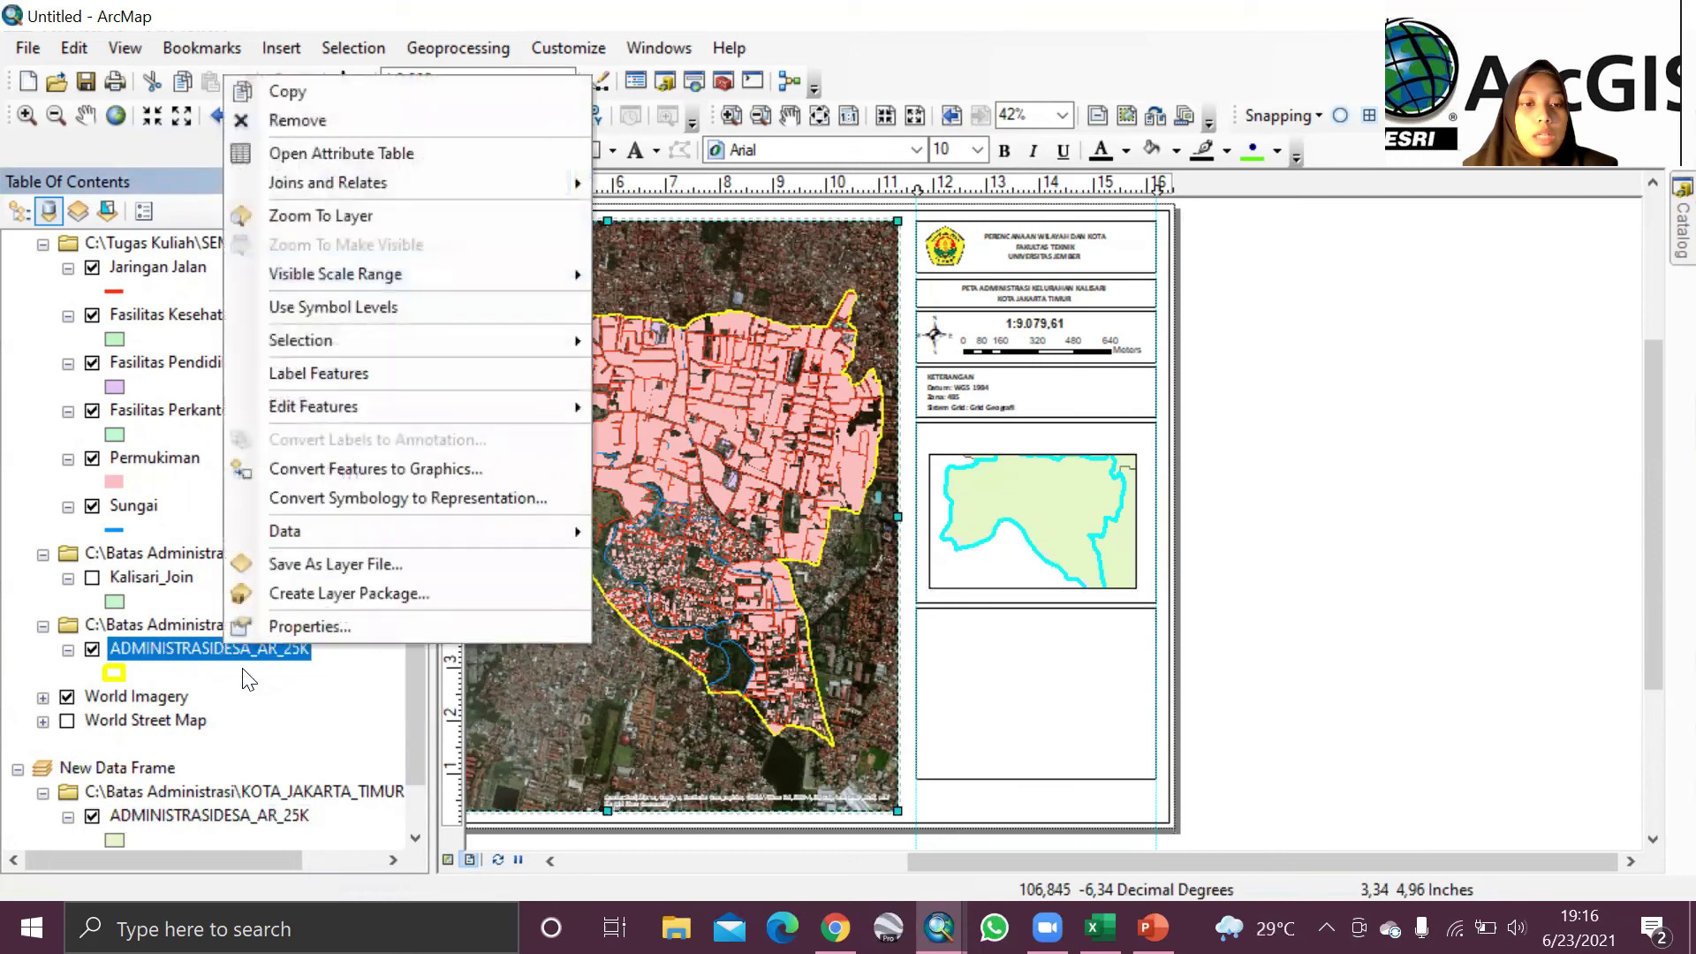
click(314, 621)
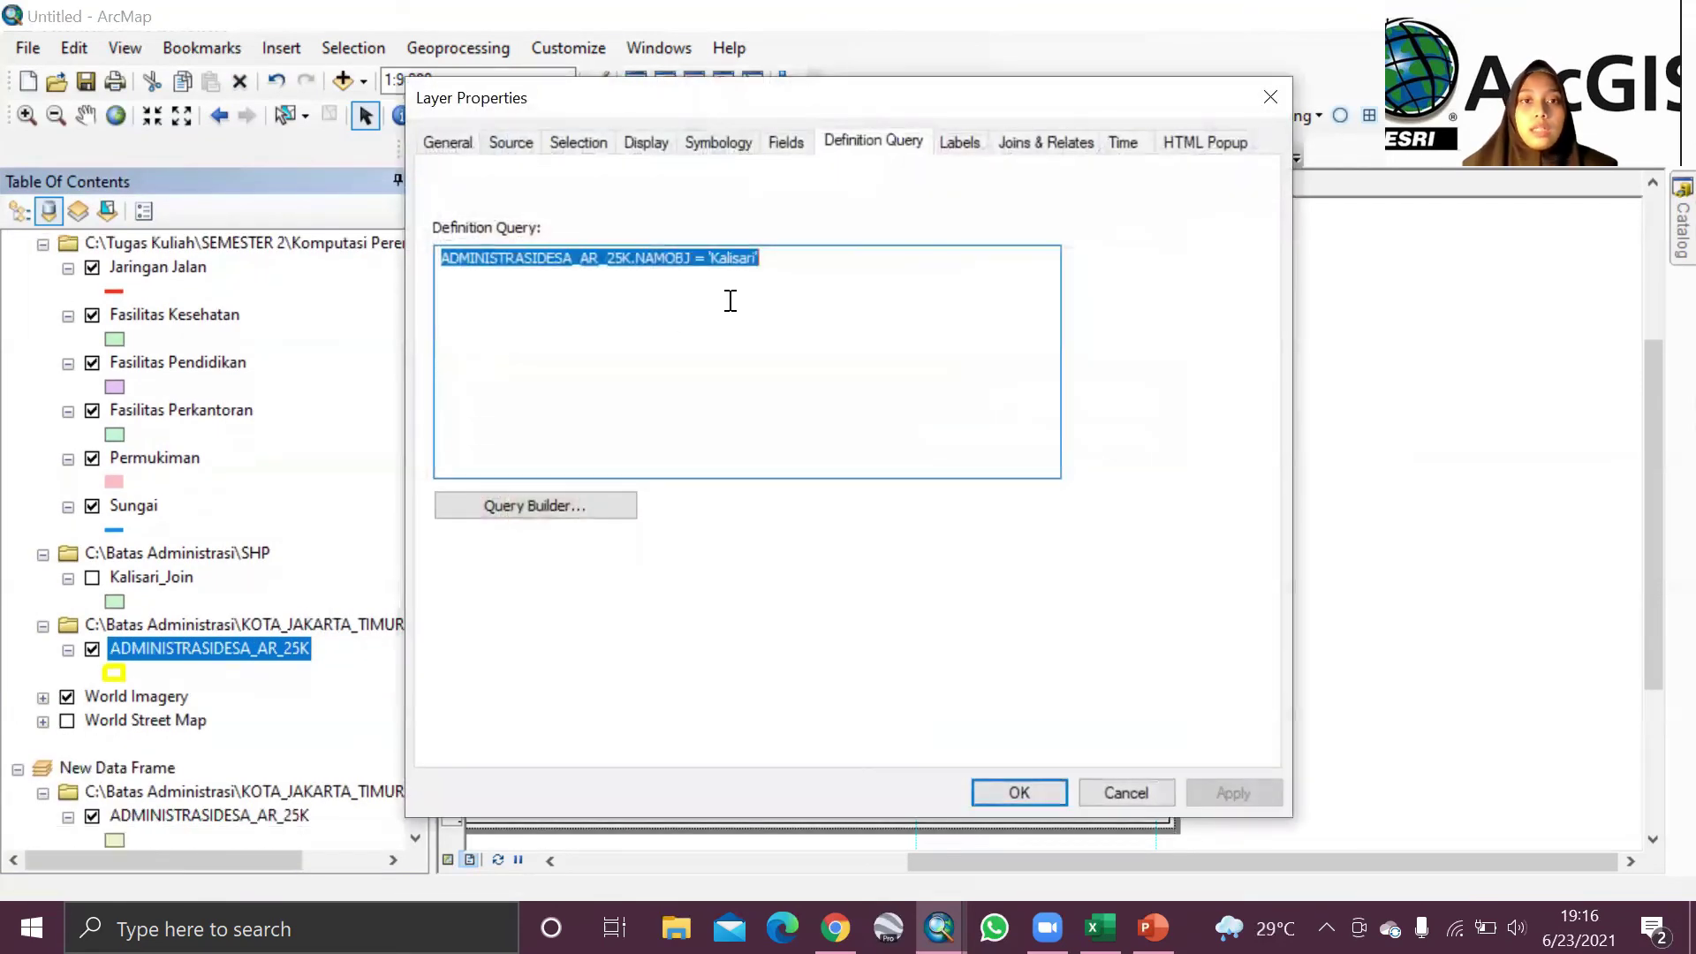
click(476, 147)
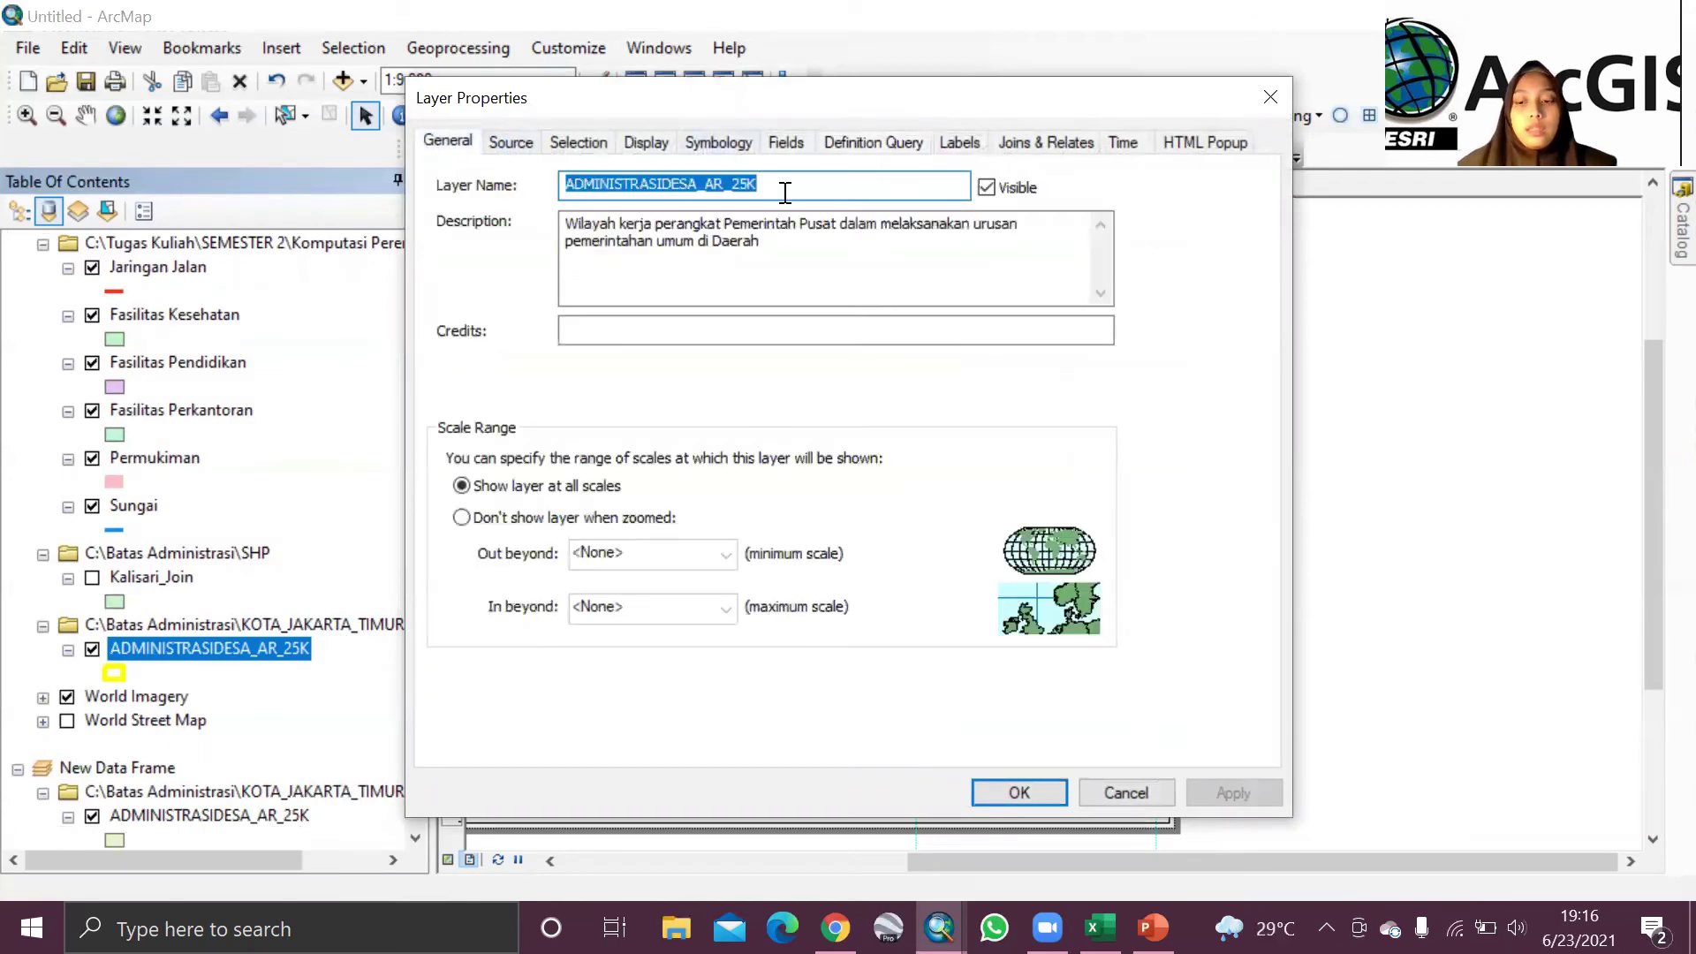
key(BackSpace)
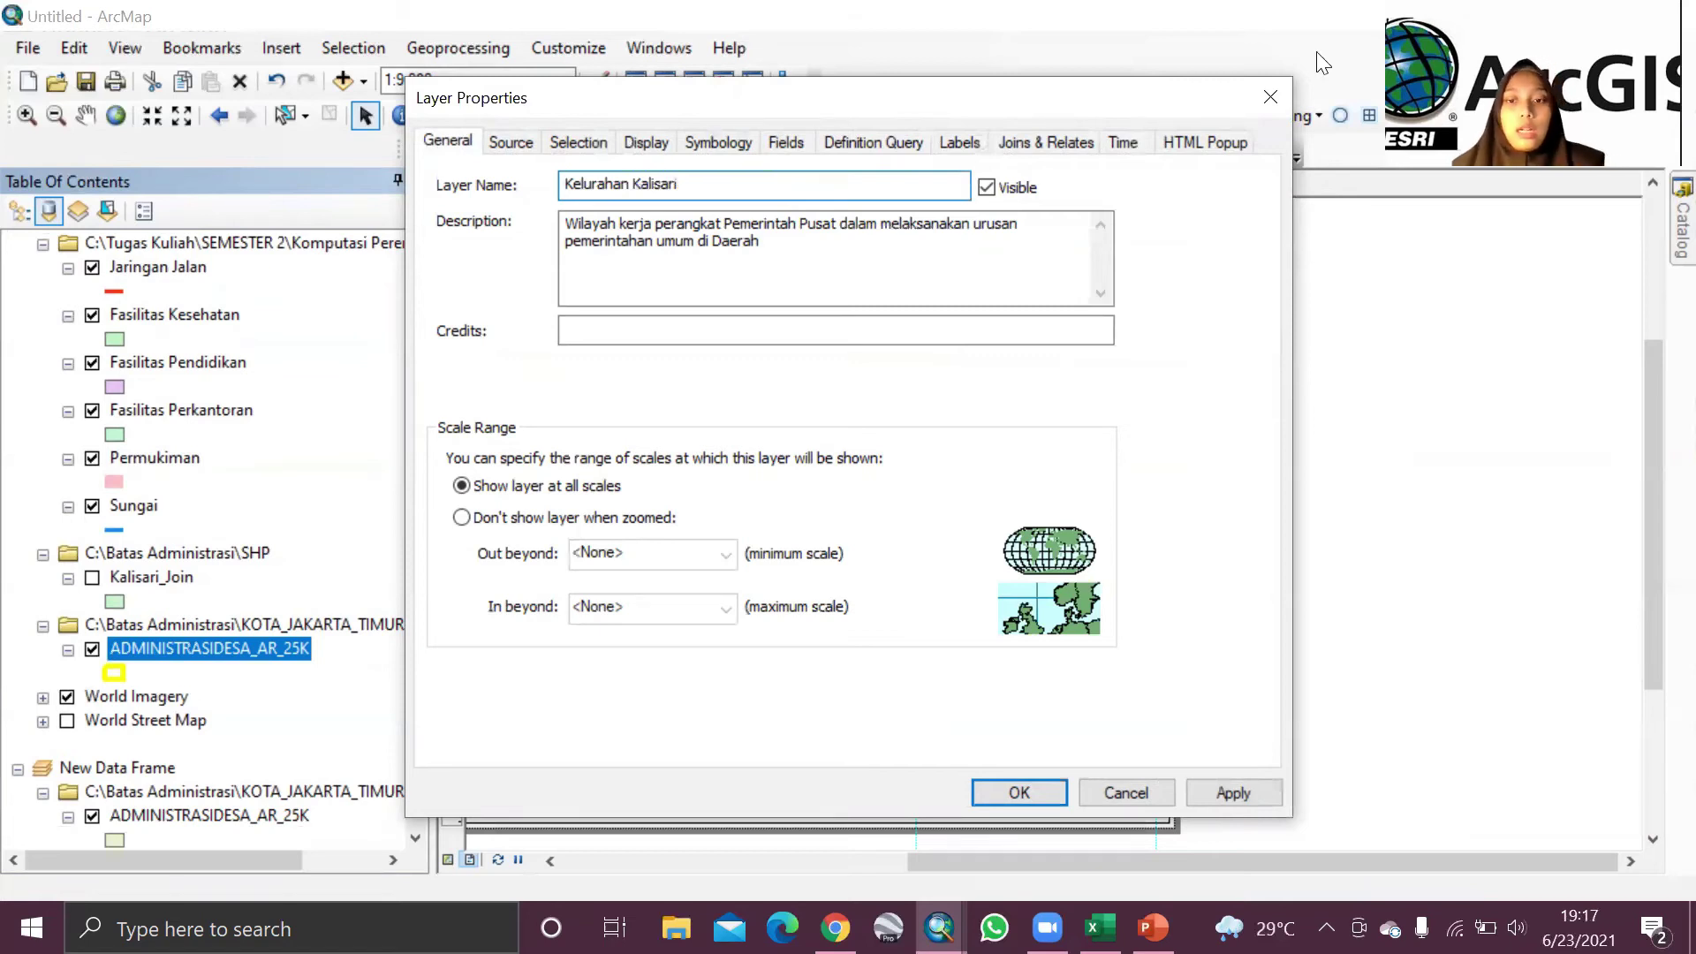
click(1206, 801)
key(Return)
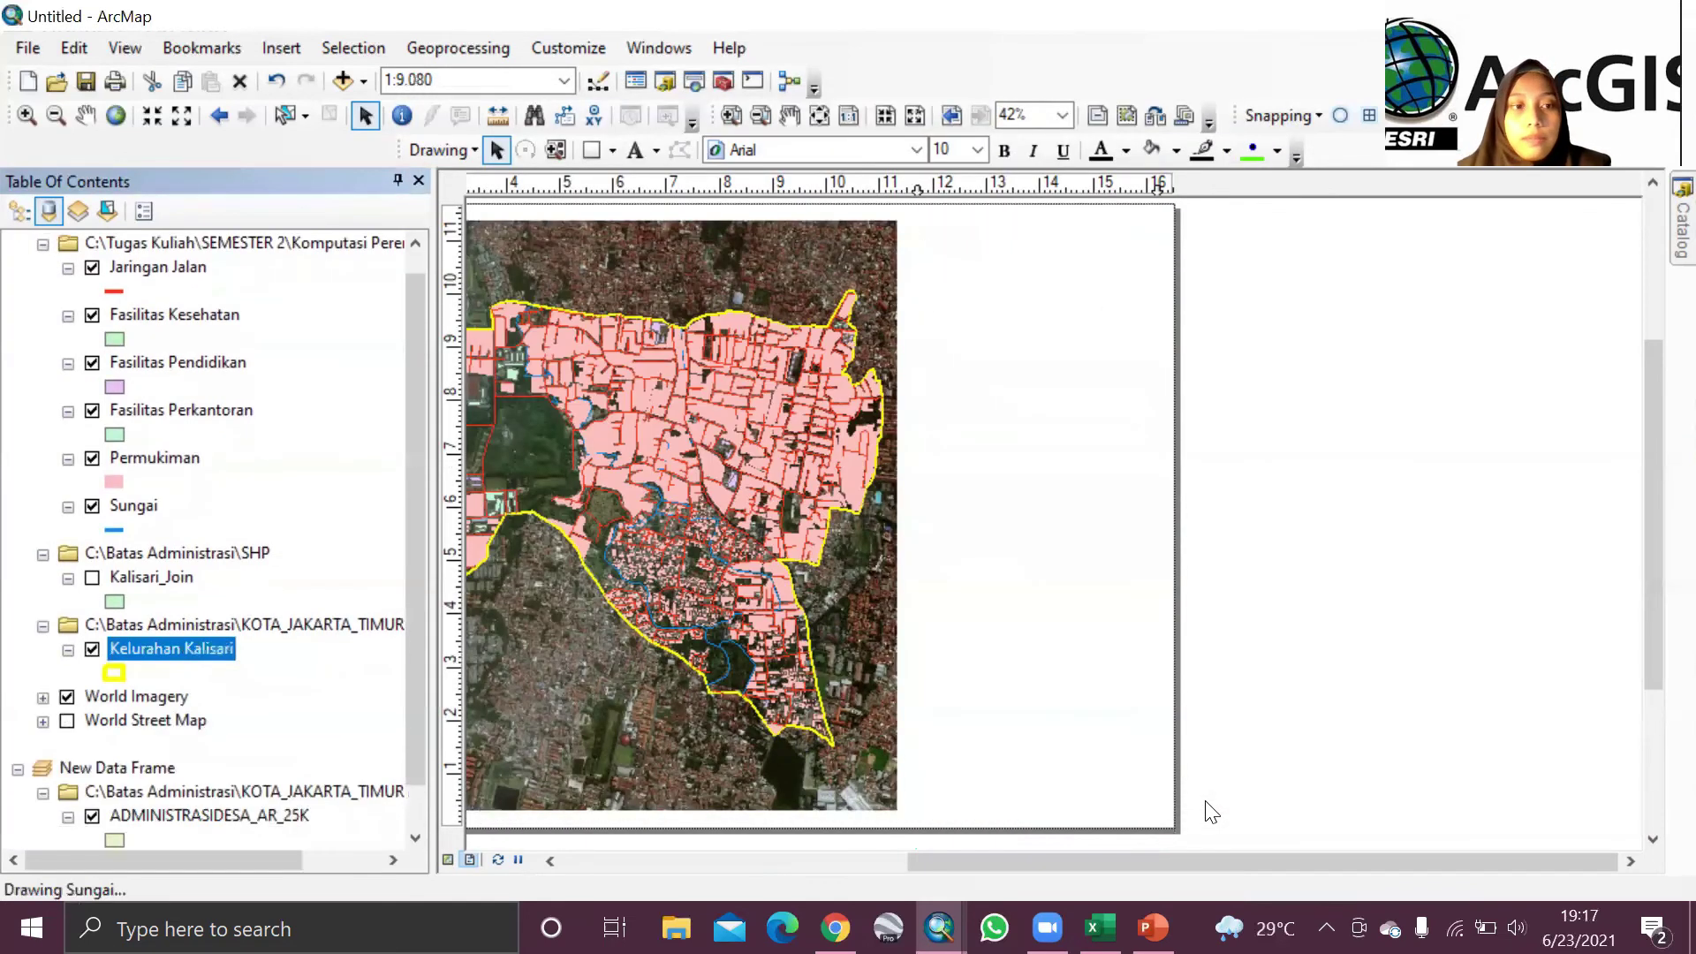
Step: Start a new legend, clear its default items and add only Kelurahan Kalisari as the first legend item
click(271, 50)
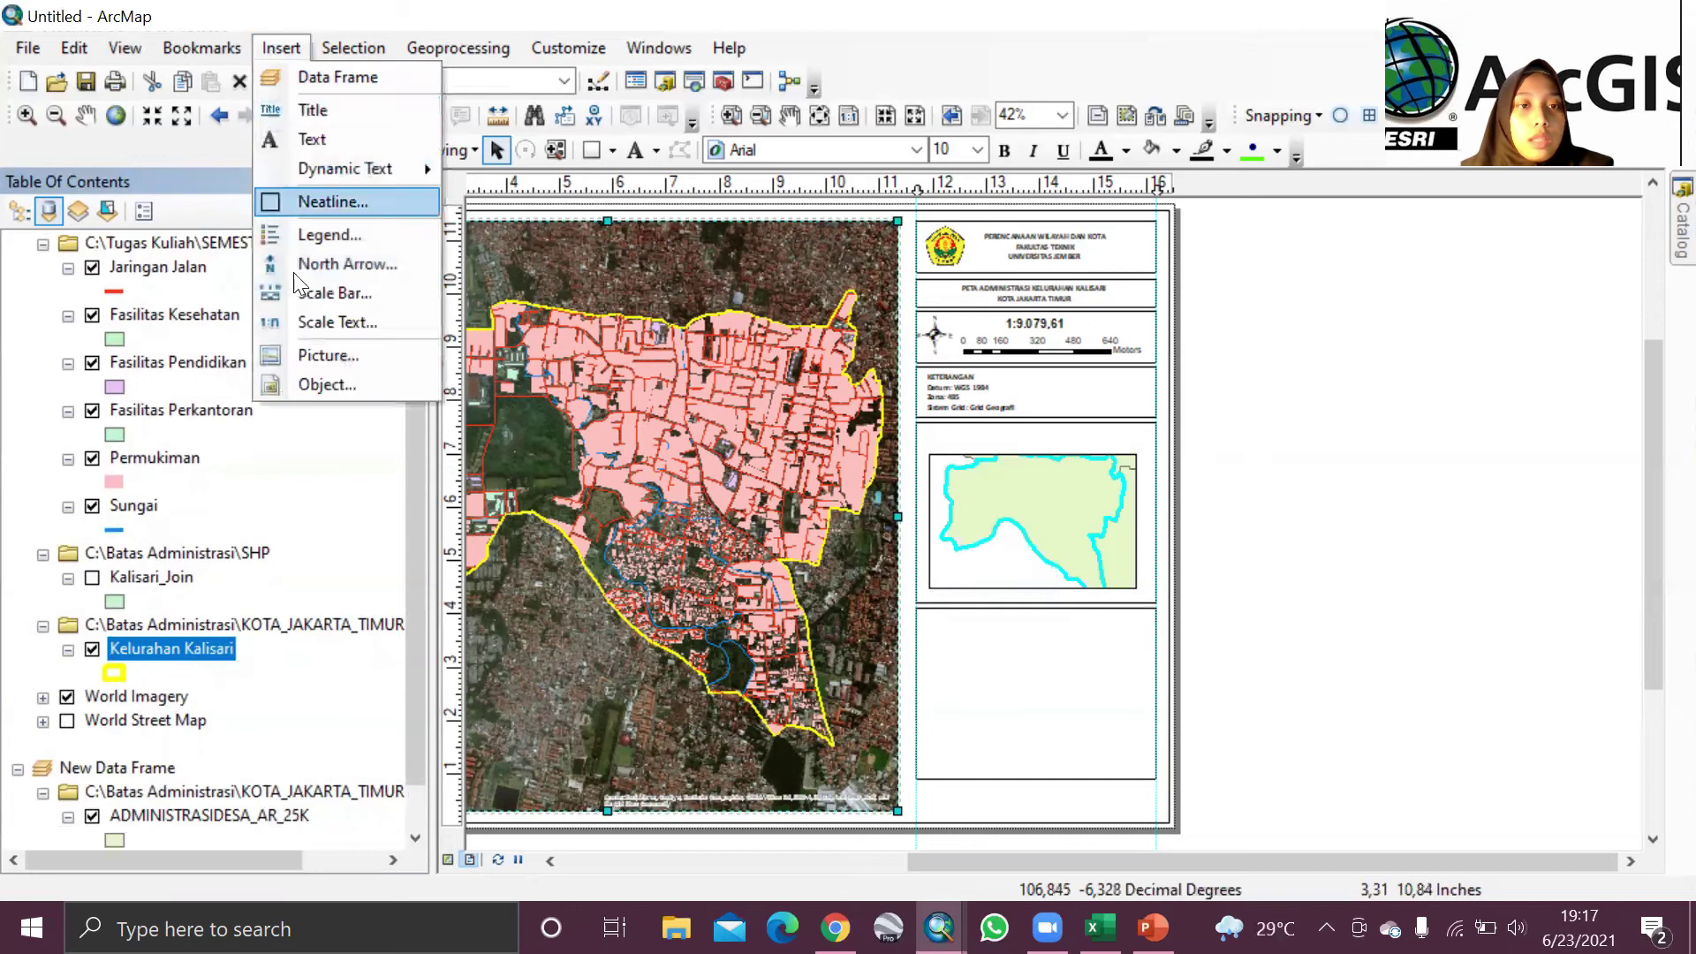
click(332, 235)
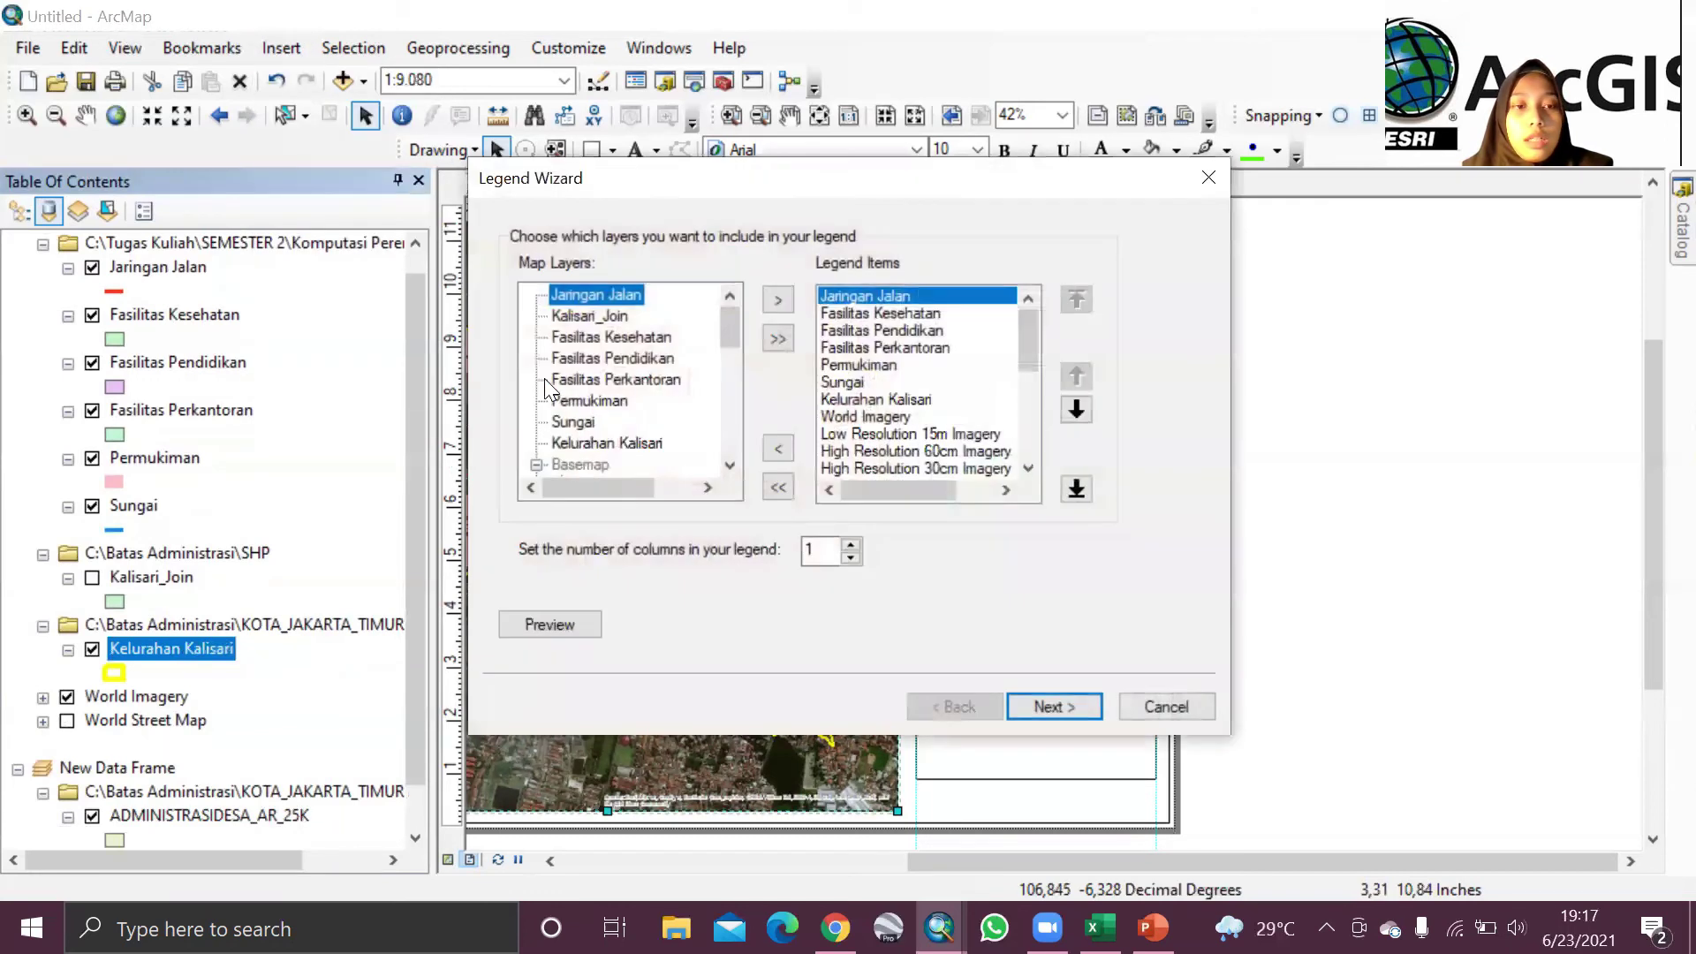
click(778, 486)
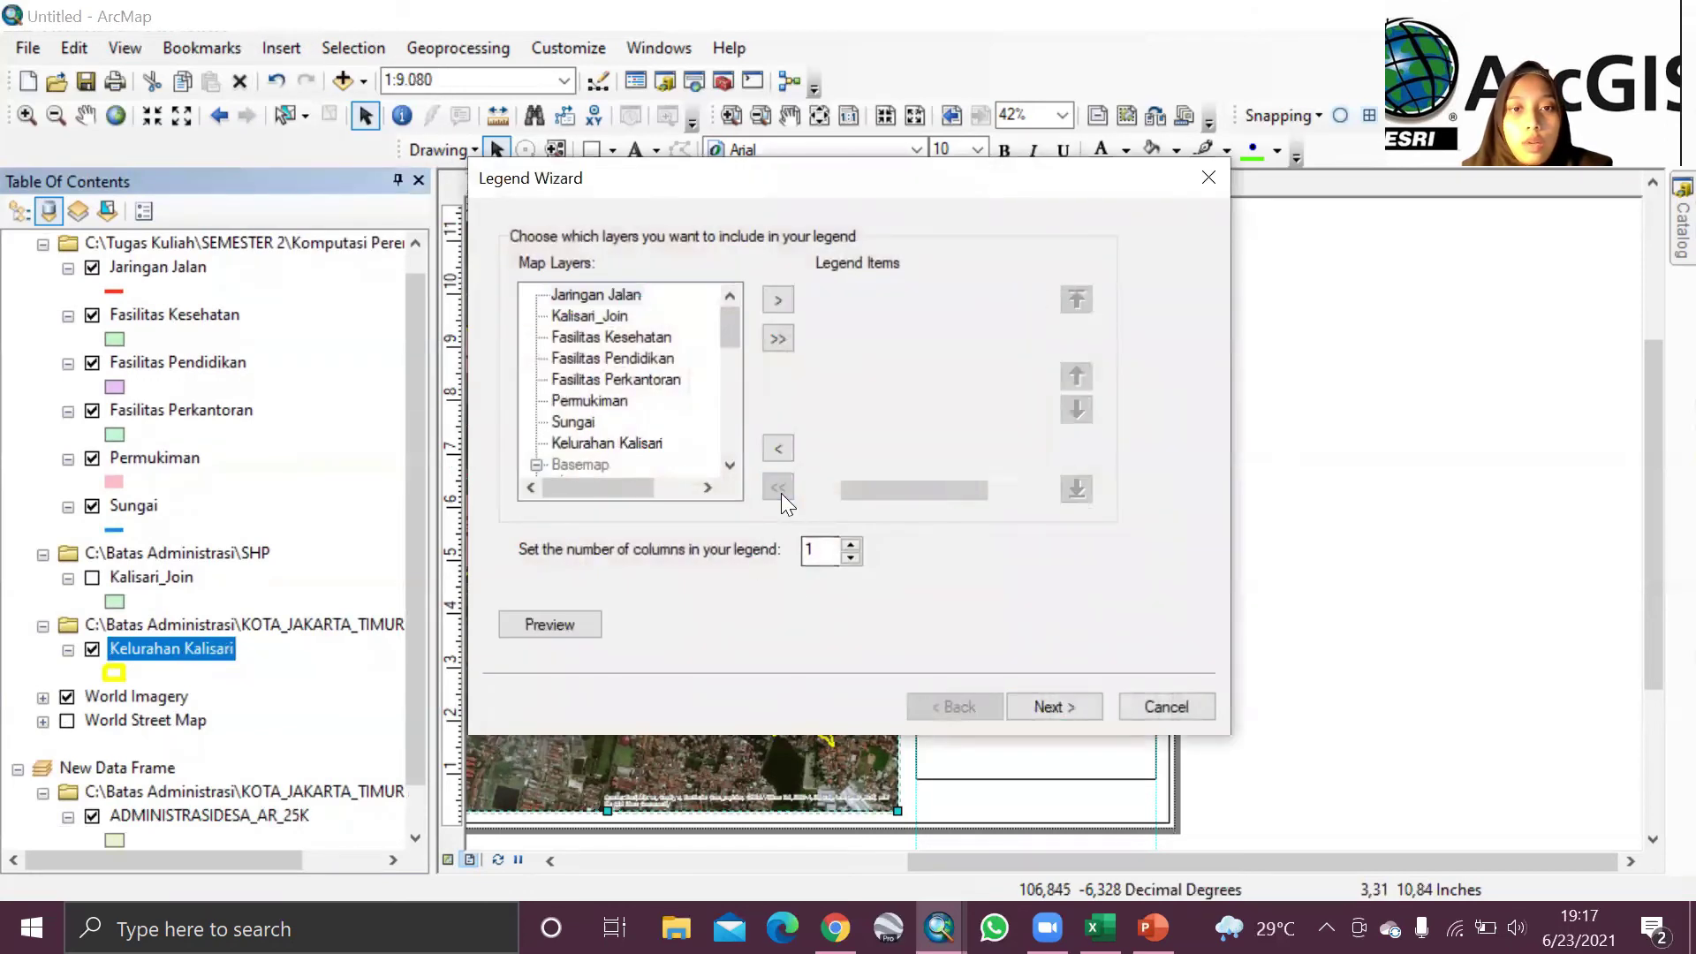
scroll(602, 359, down, 1)
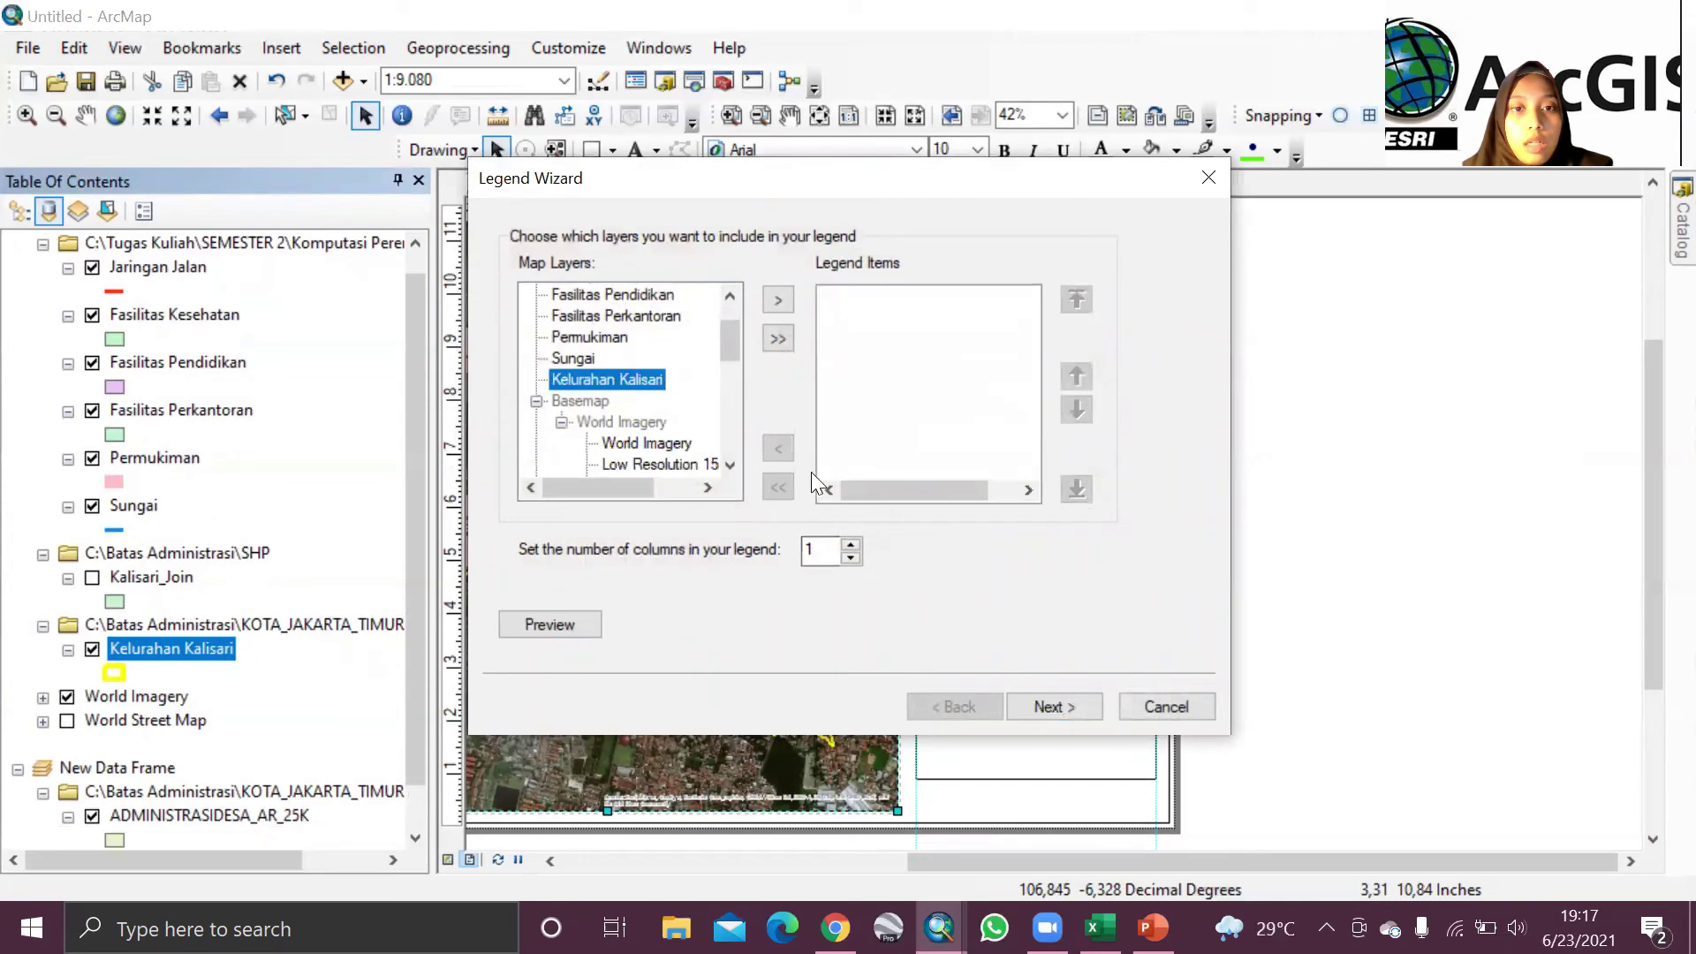
click(780, 298)
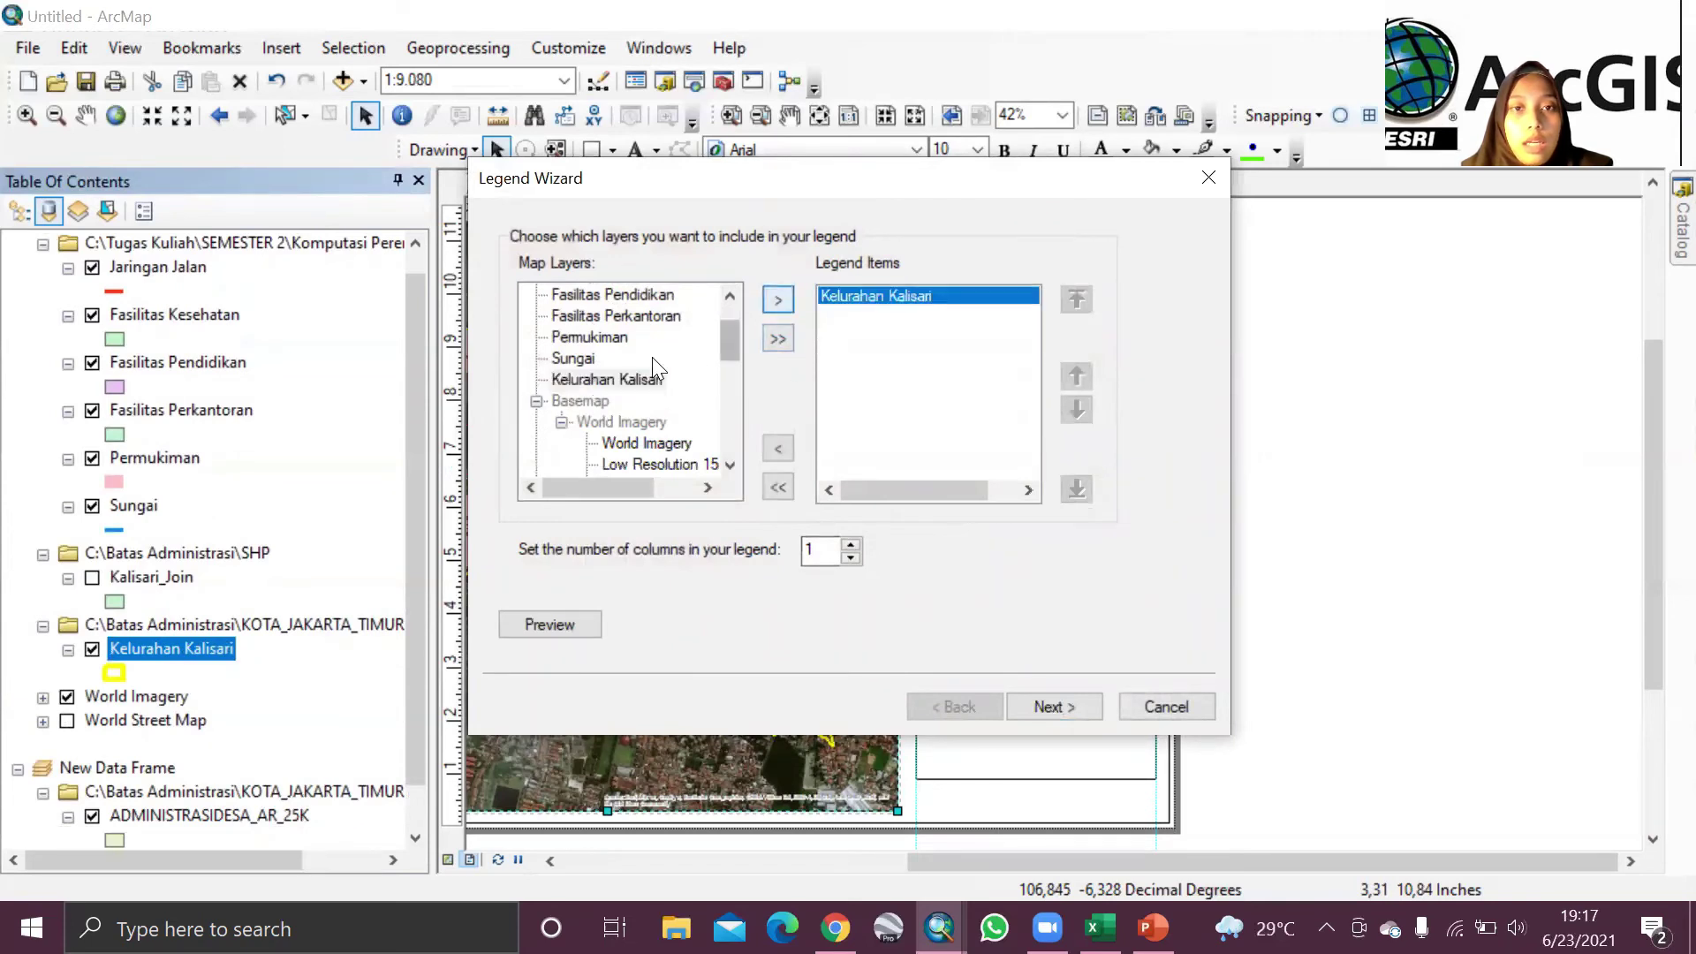
Step: Add Permukiman, Fasilitas Pendidikan and Fasilitas Perkantoran to the legend items, in that order
scroll(652, 356, up, 1)
click(590, 401)
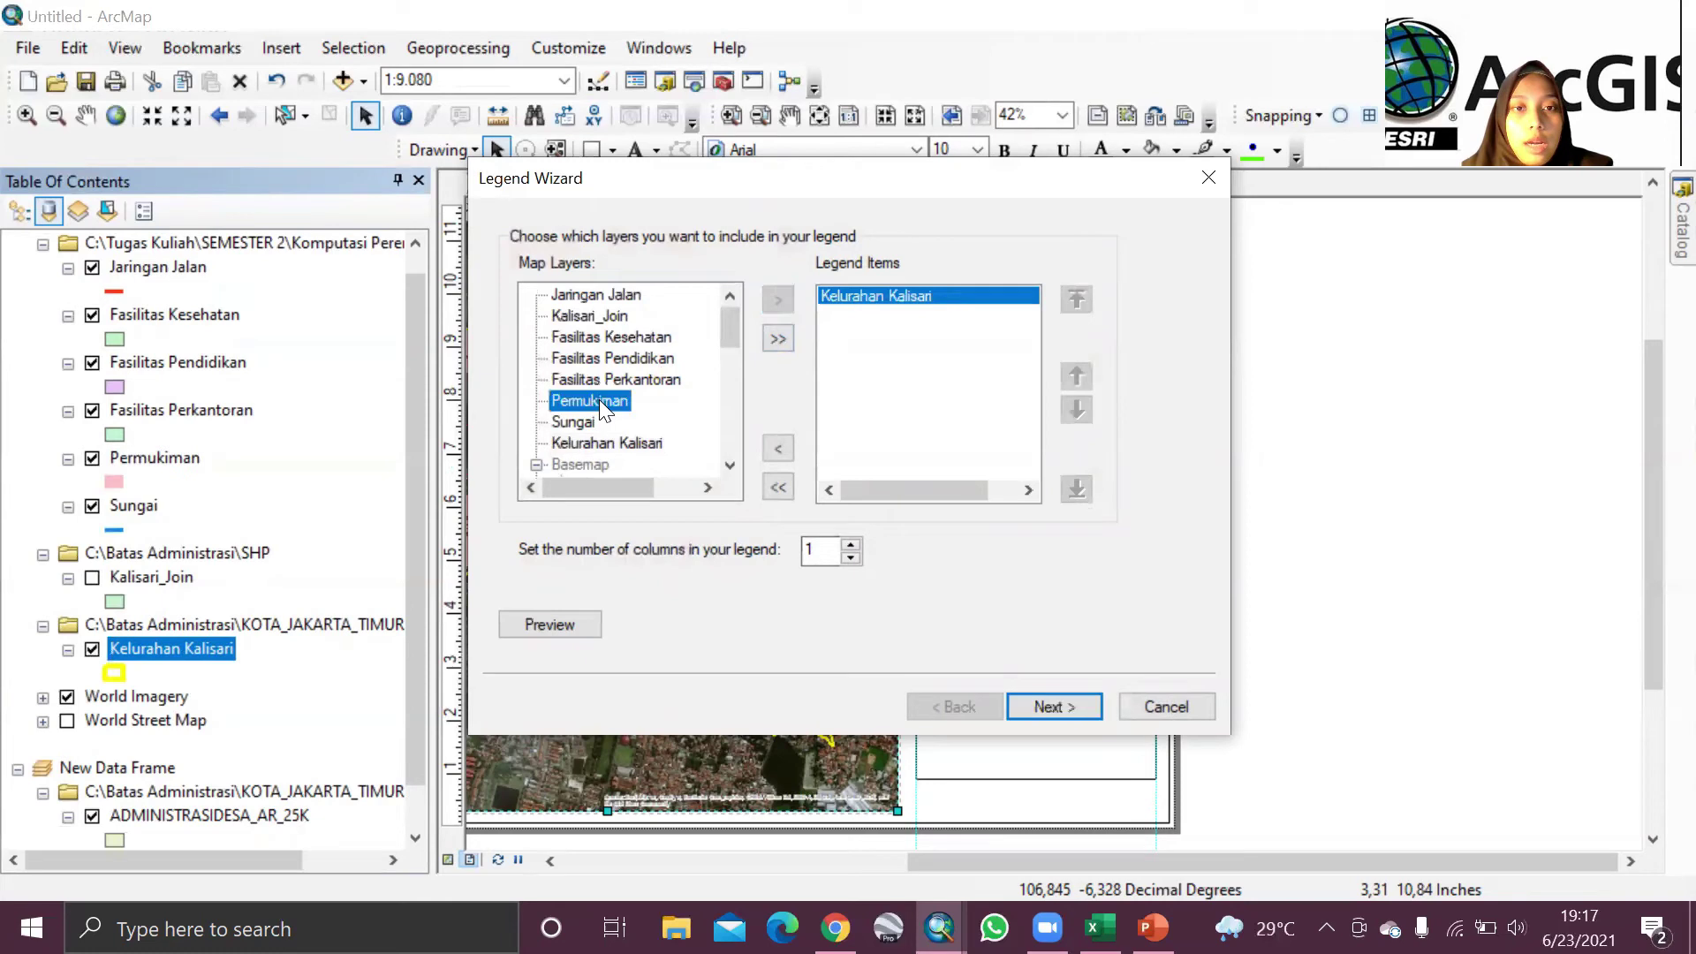
click(778, 299)
click(607, 339)
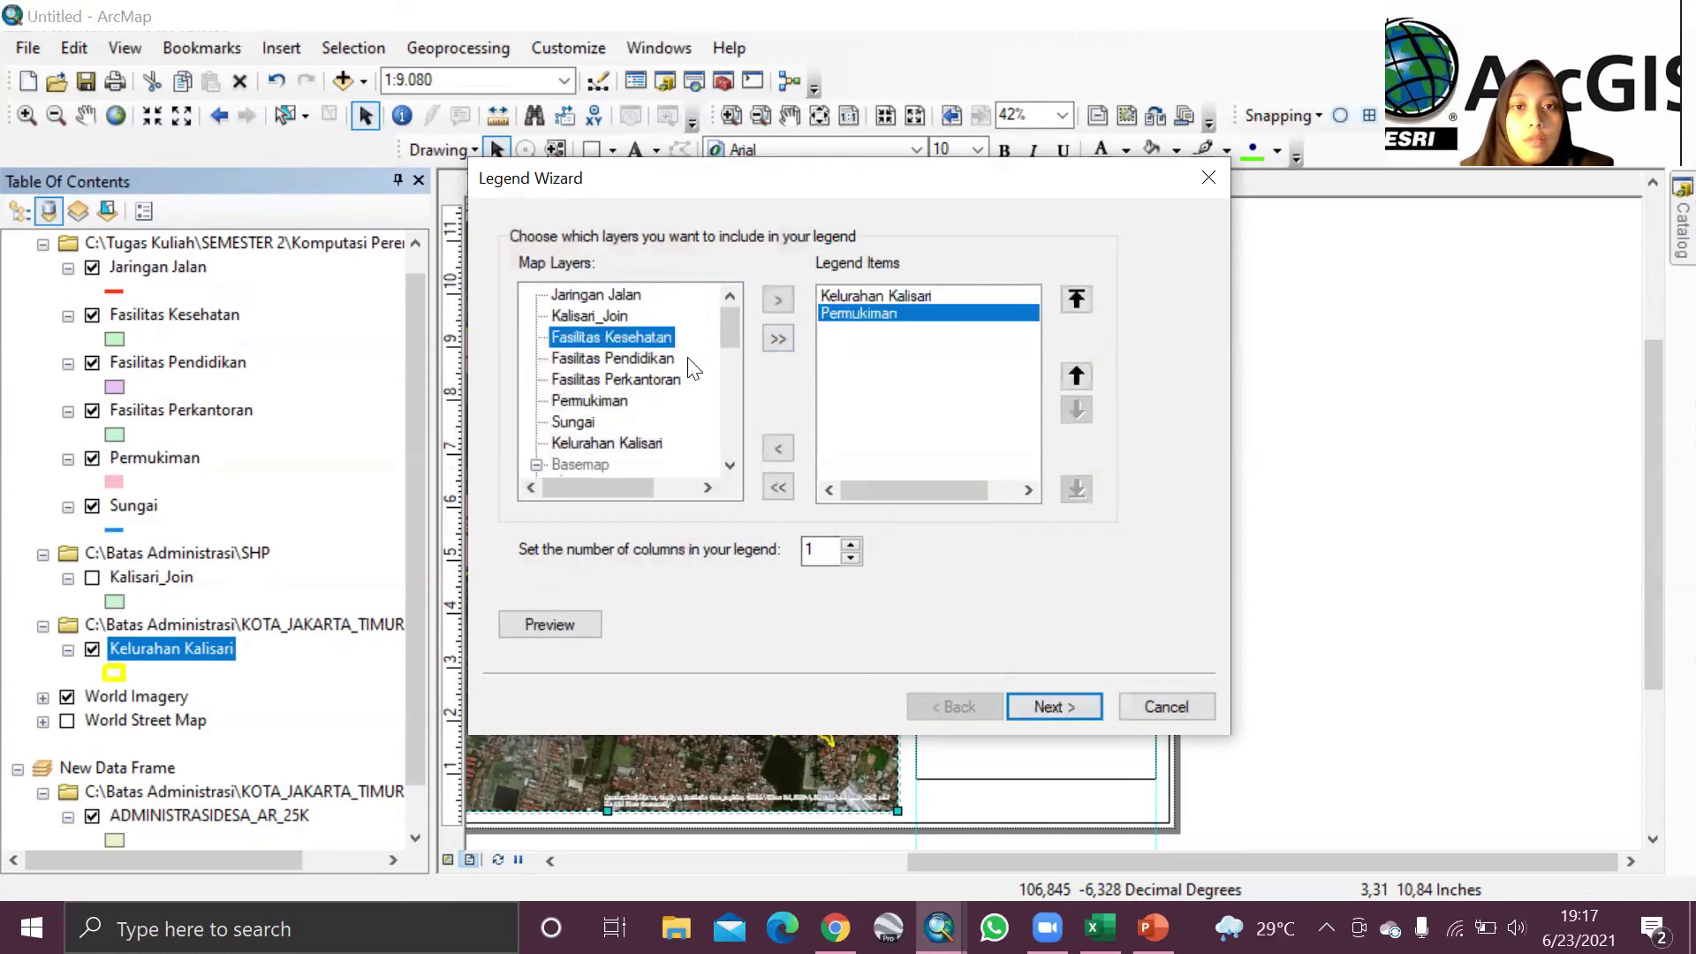
click(650, 360)
click(781, 298)
click(616, 380)
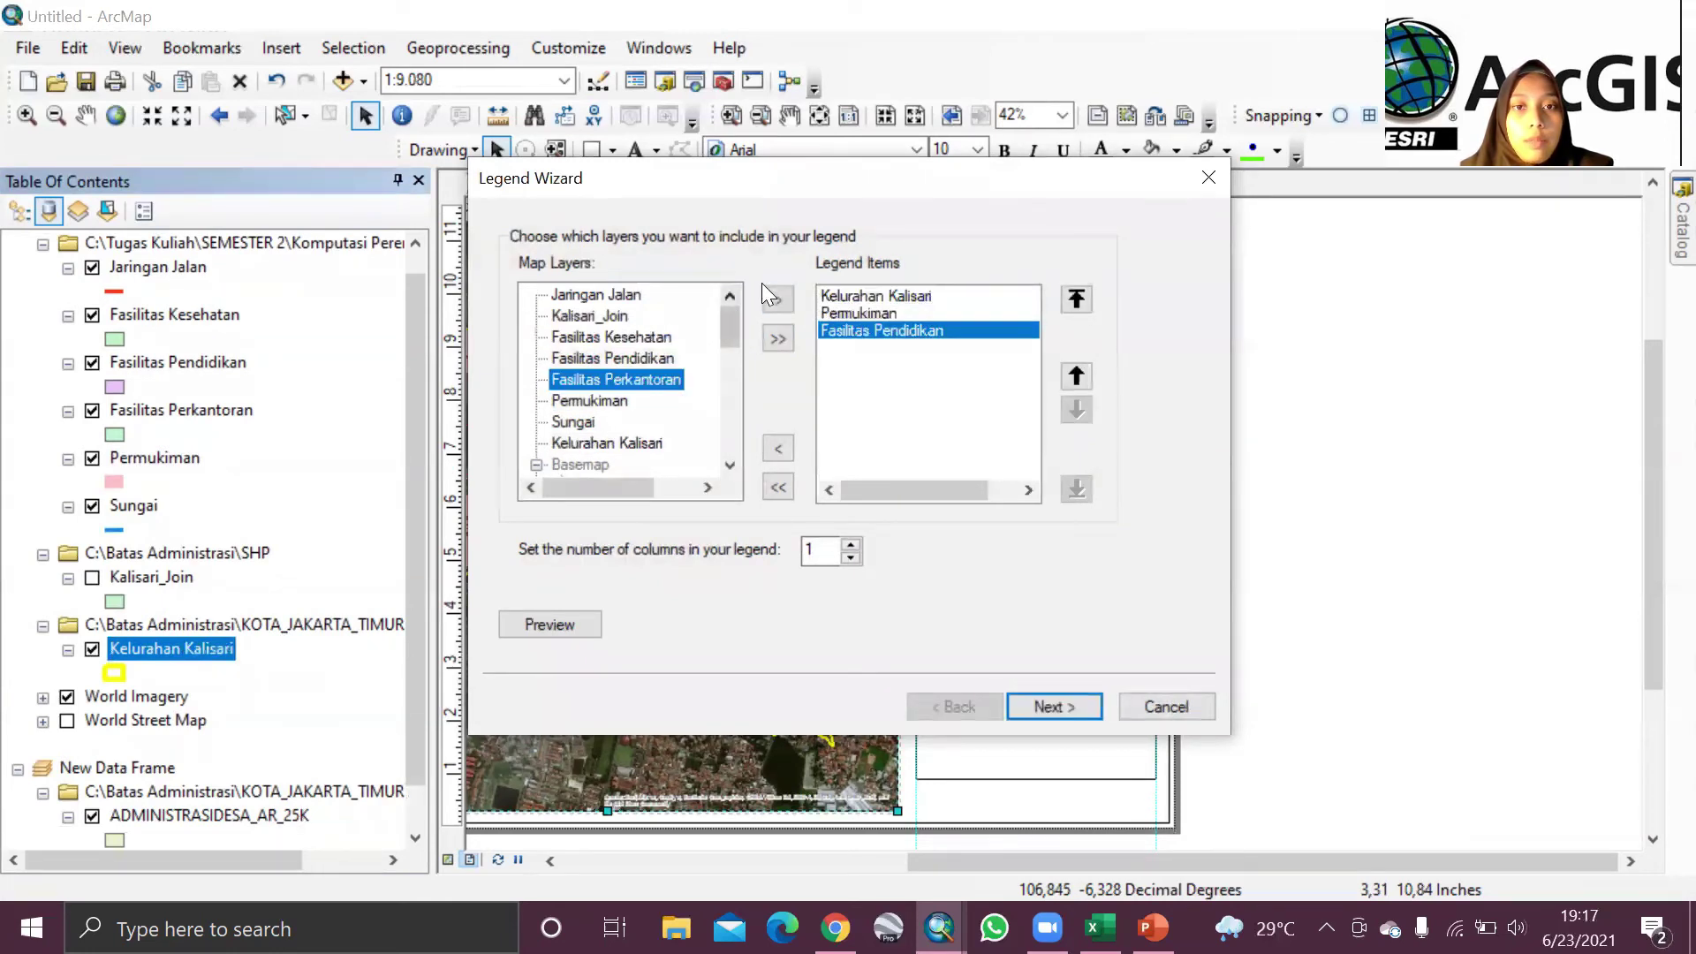
click(779, 299)
Step: Add Fasilitas Kesehatan, Sungai and Jaringan Jalan to the end of the legend items
click(617, 338)
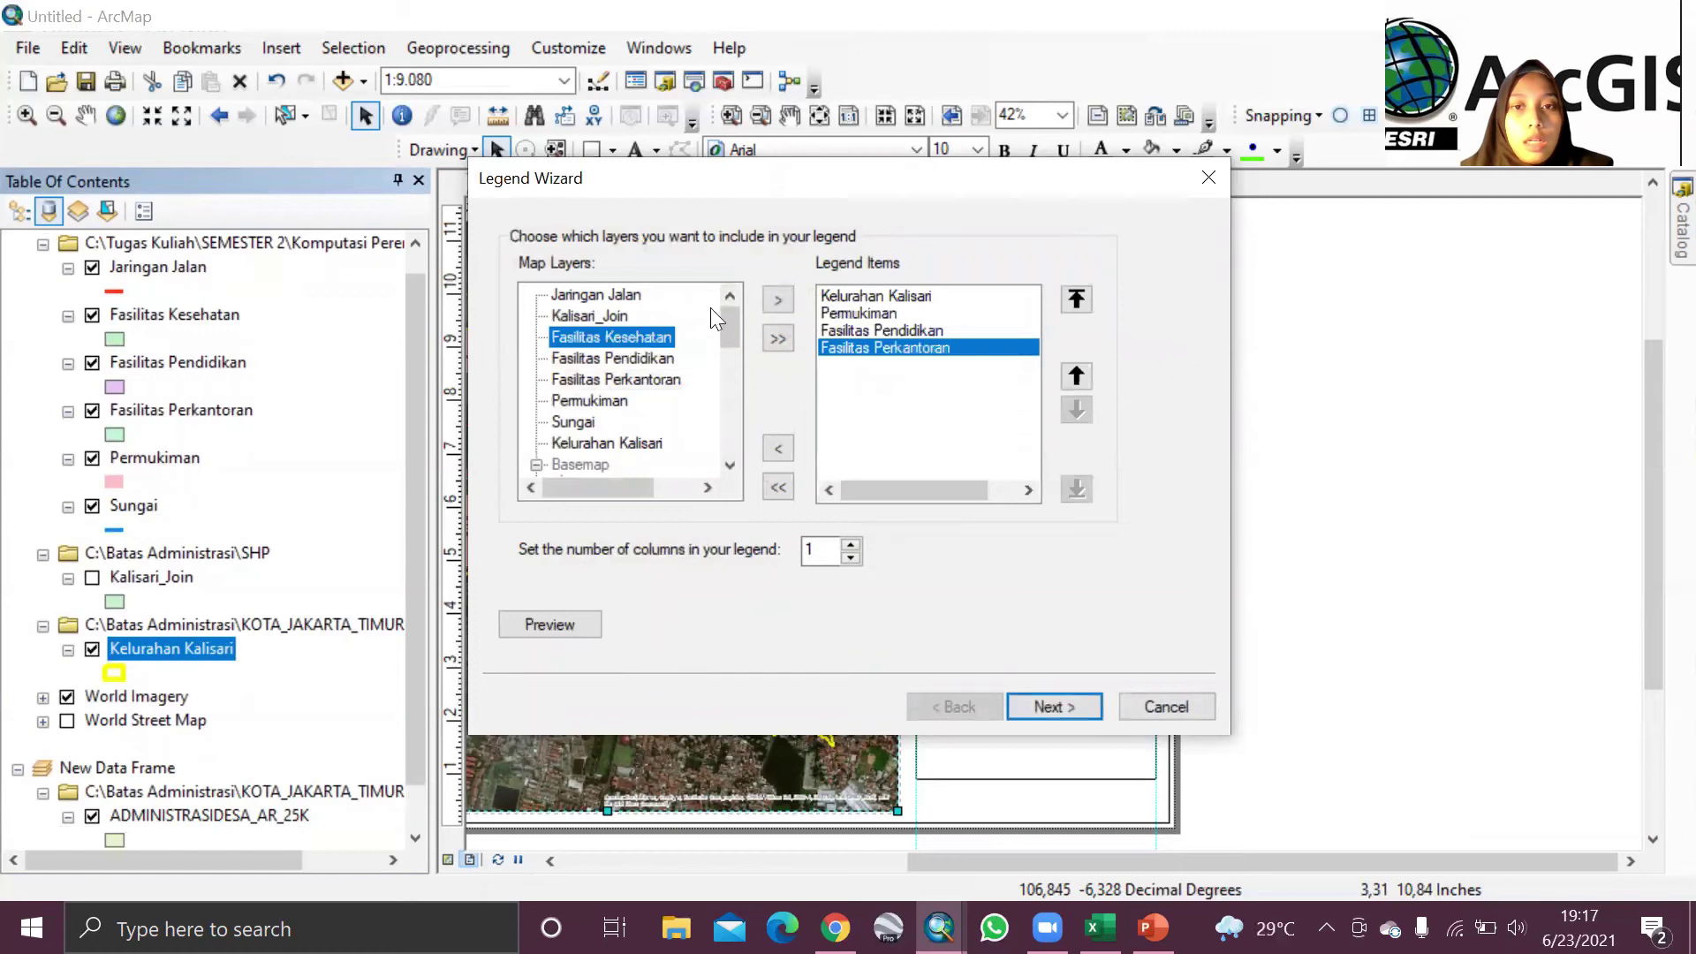
click(777, 297)
click(583, 421)
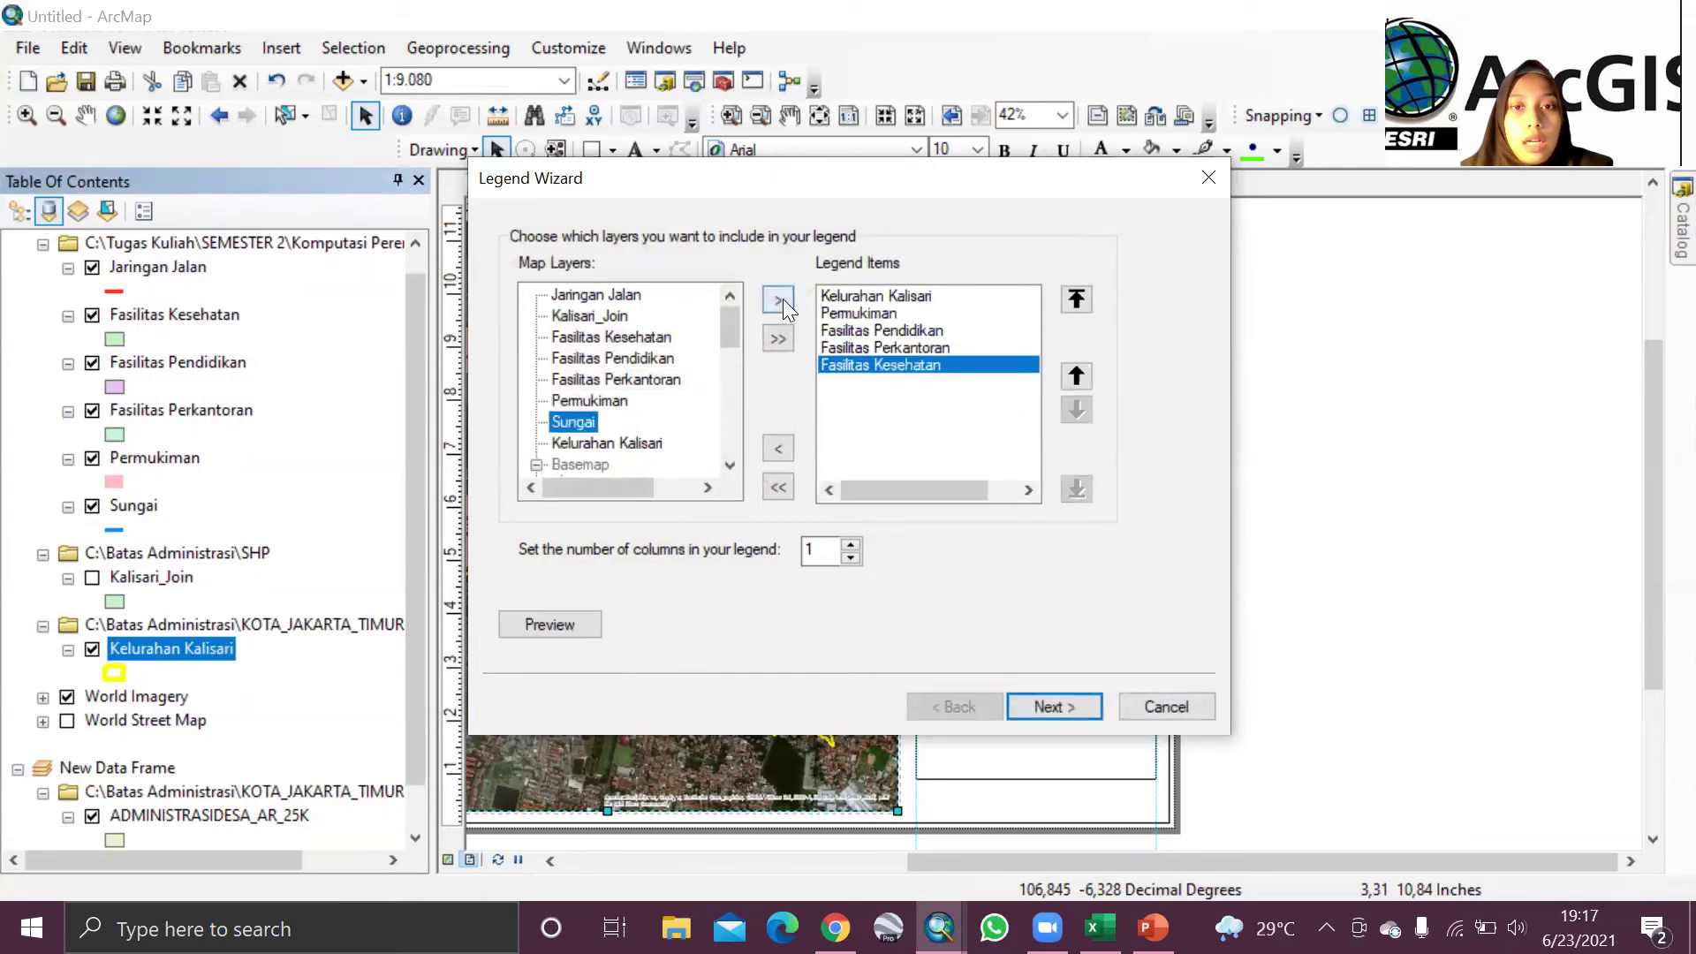
click(783, 299)
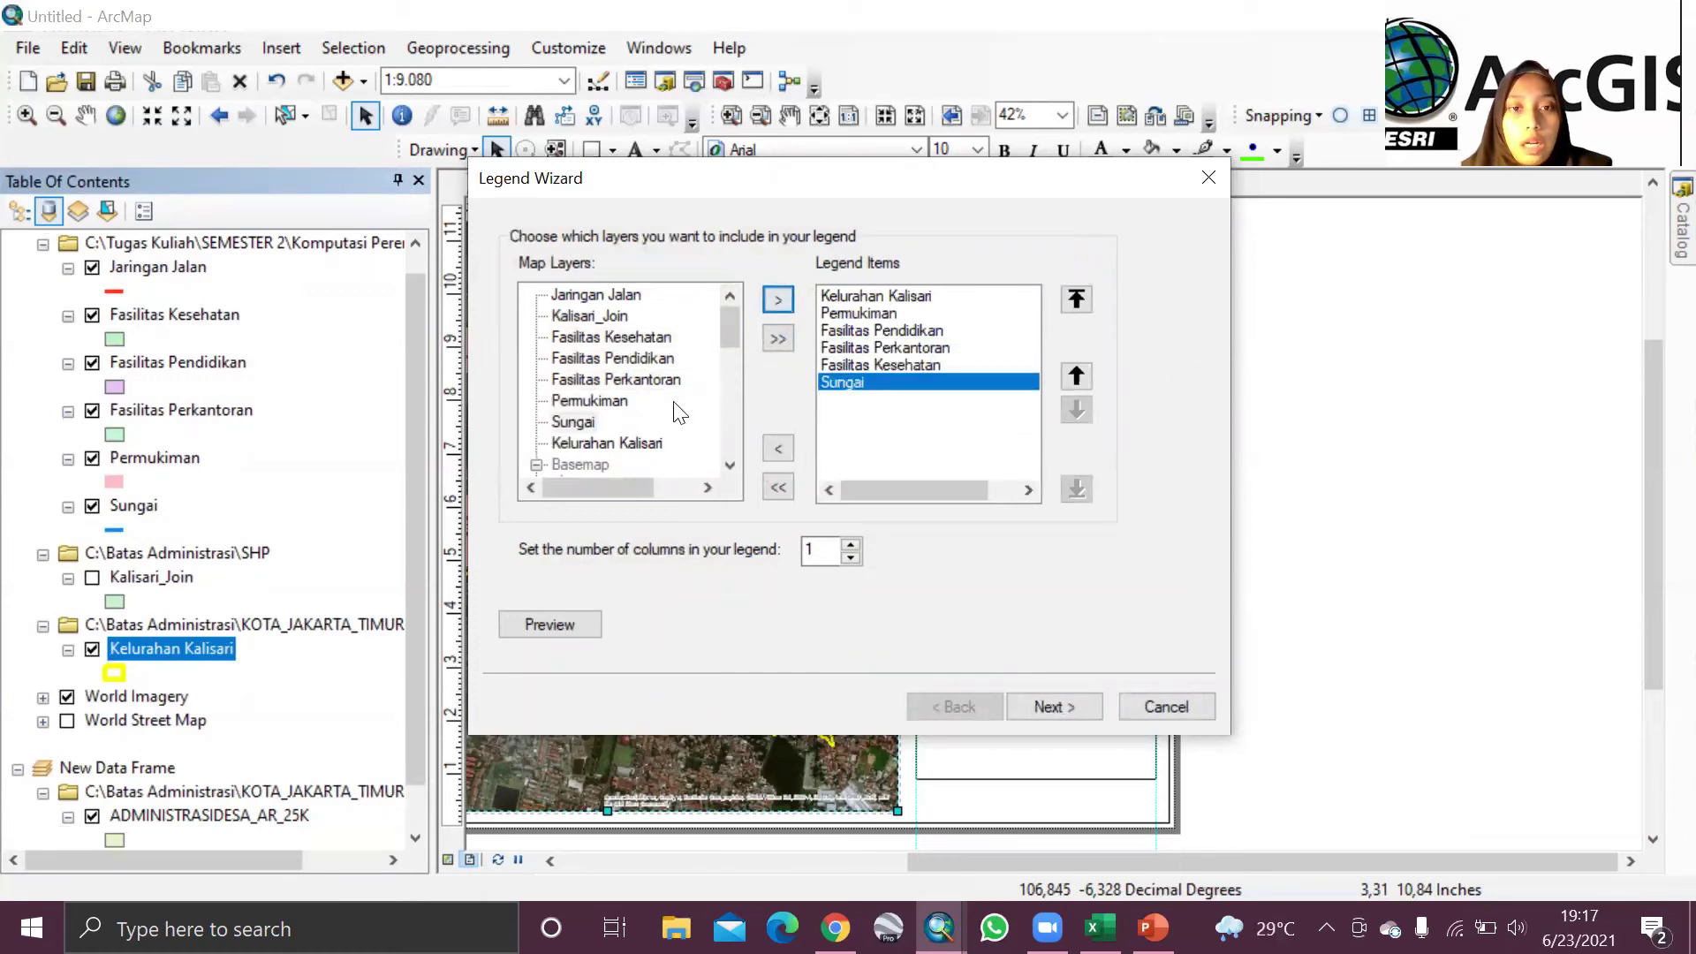
click(617, 297)
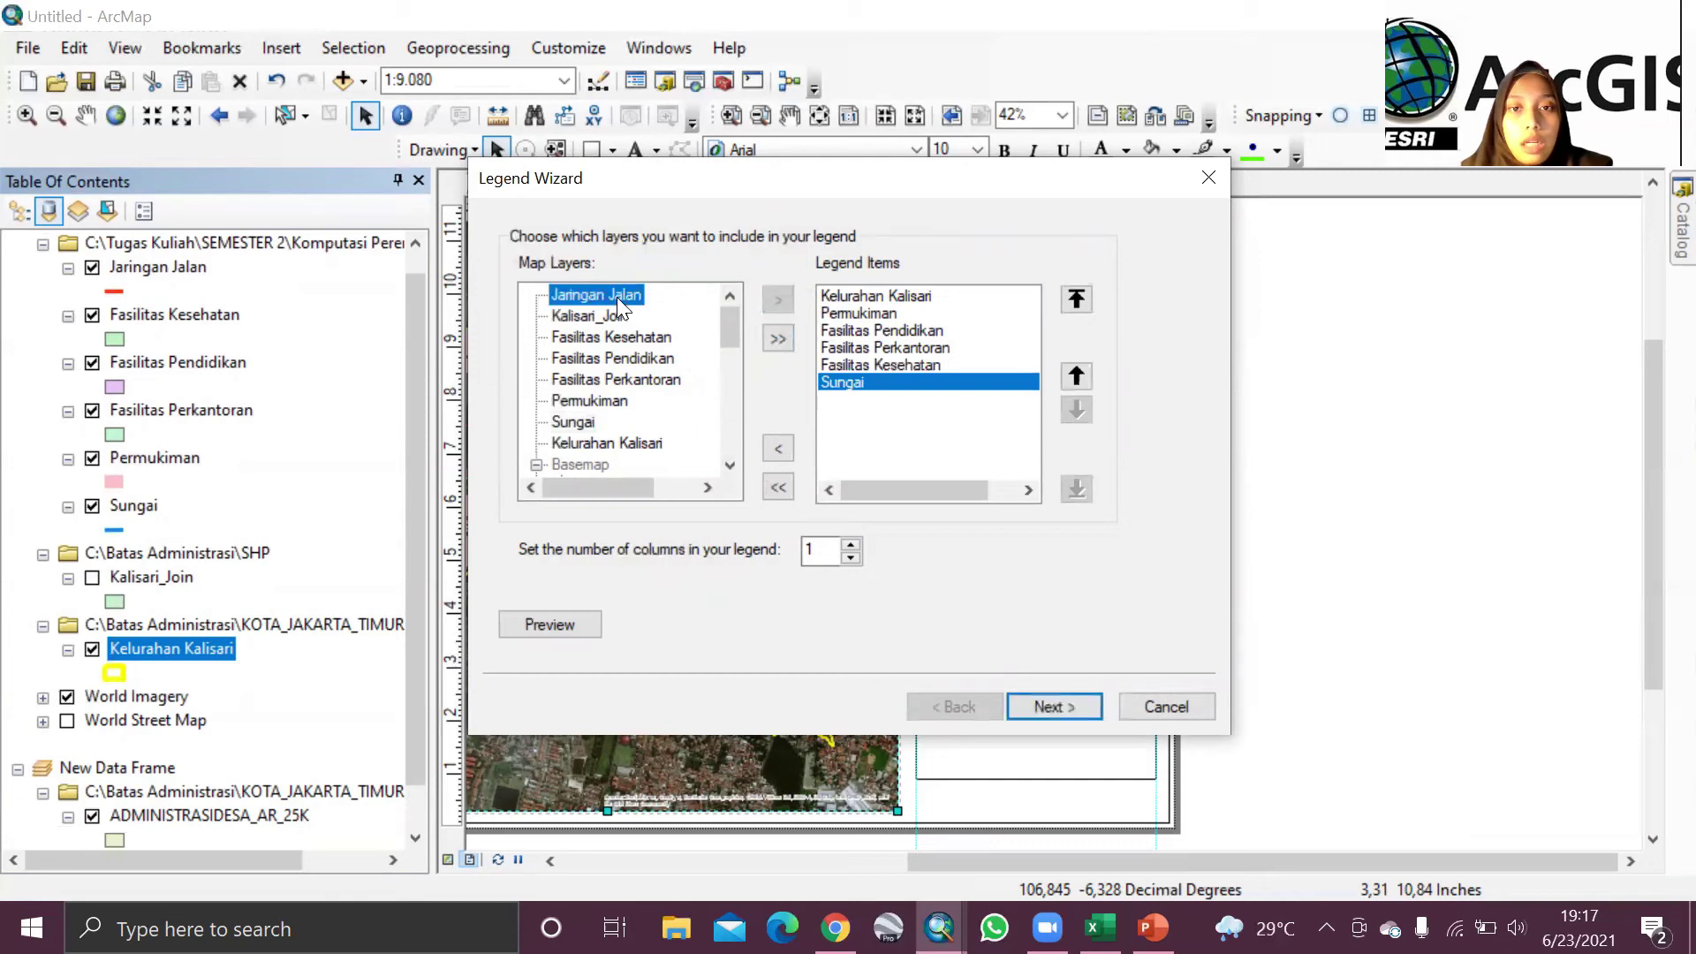
click(777, 299)
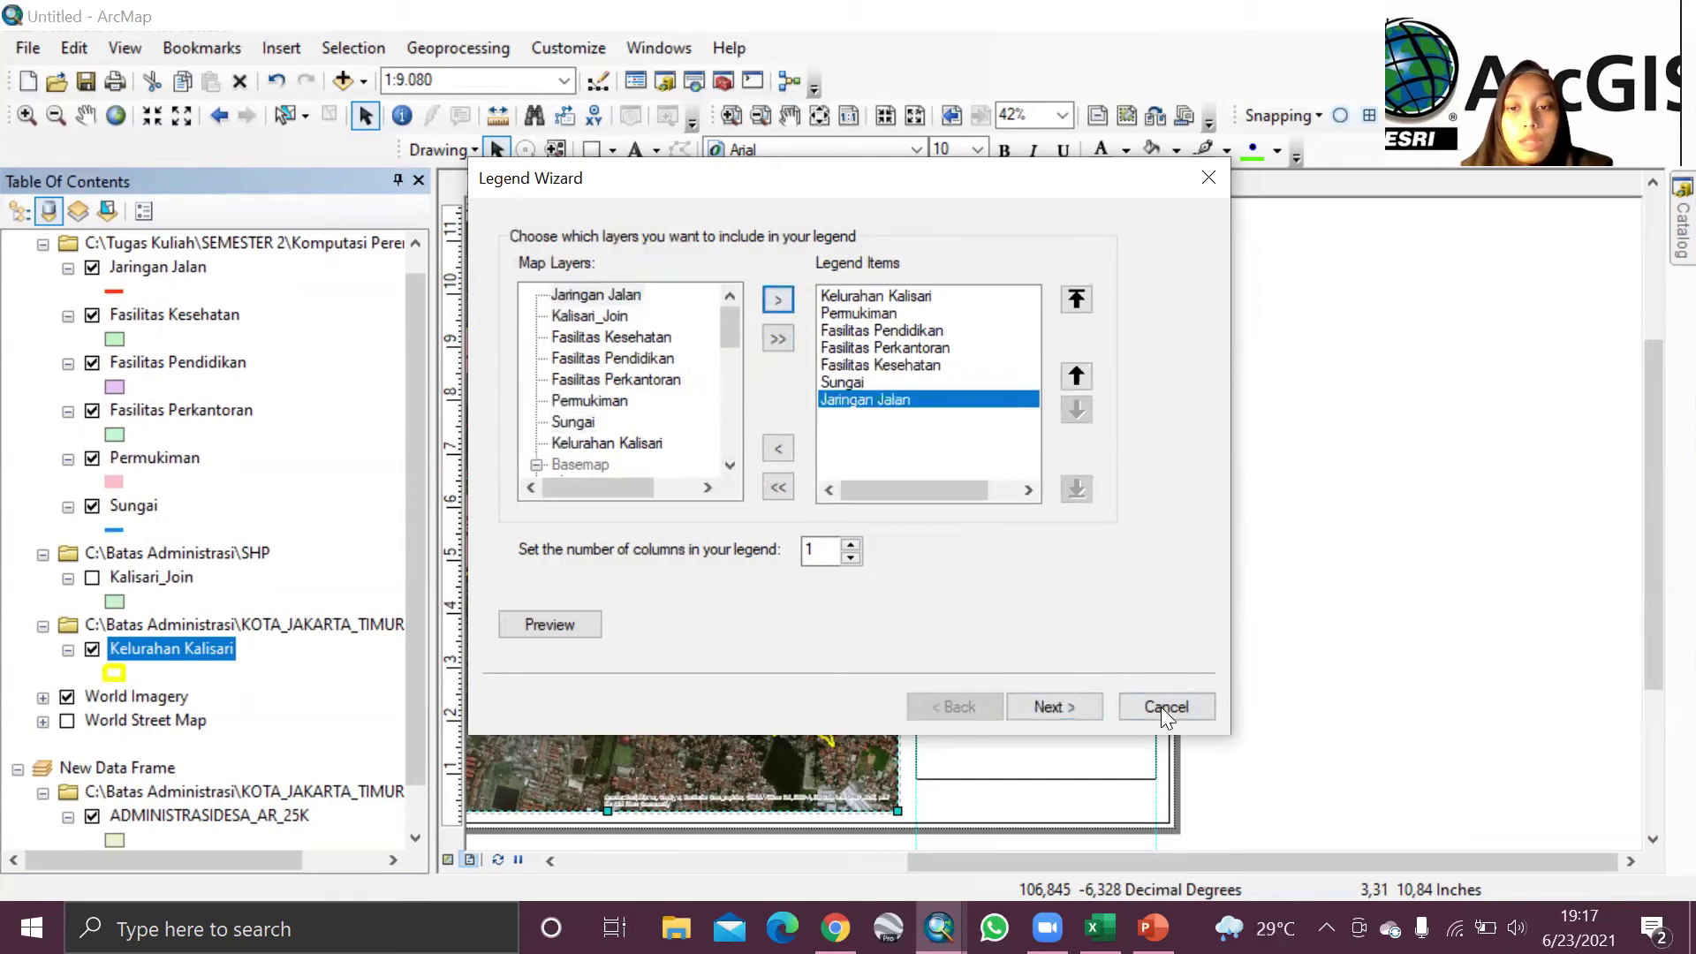
Step: Title the legend LEGENDA and finish creating it with the default frame, patch and spacing settings
click(1082, 707)
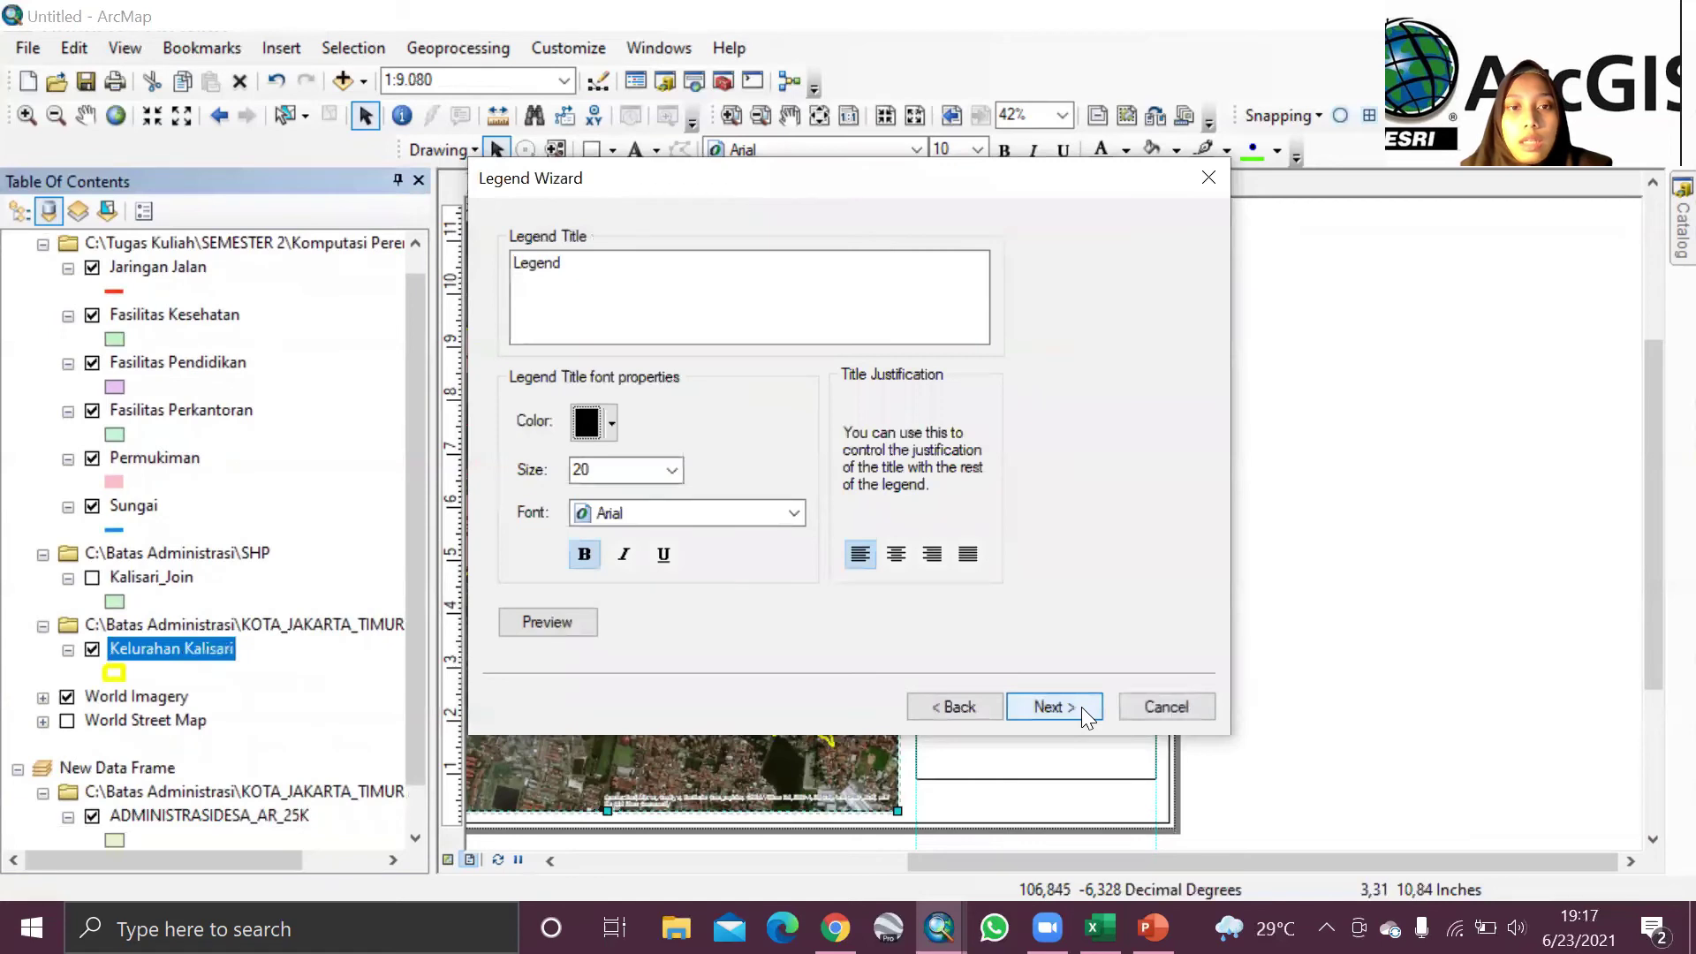
drag(624, 265, 442, 272)
key(BackSpace)
text(le)
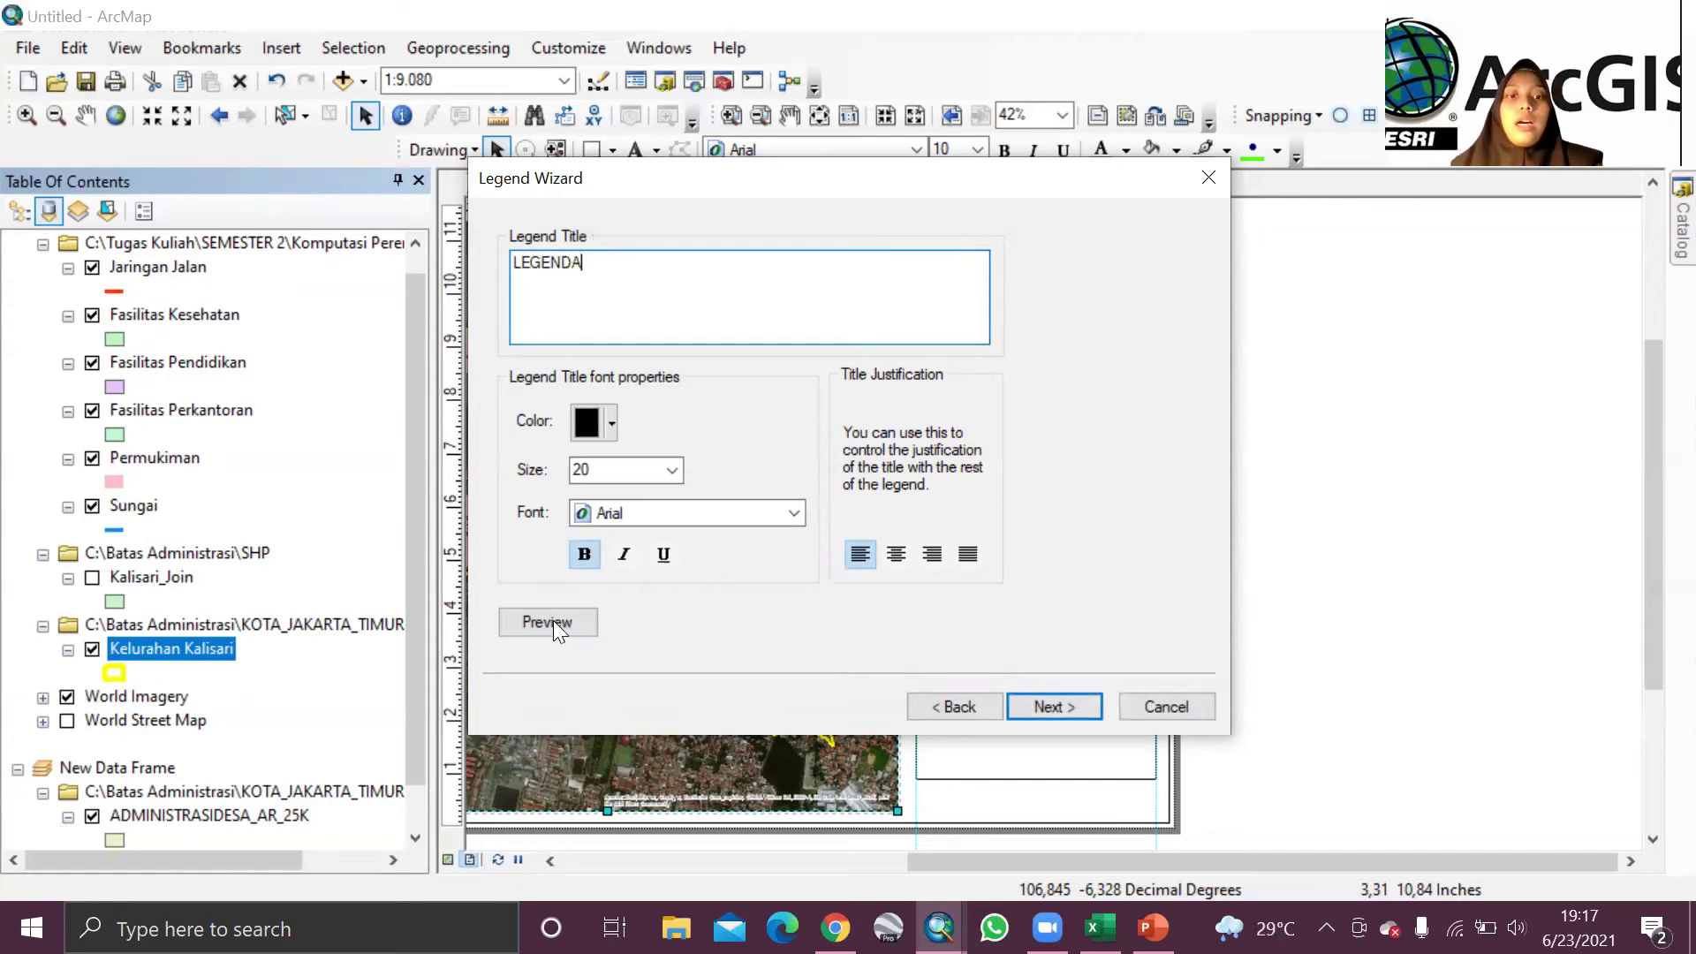
click(1080, 709)
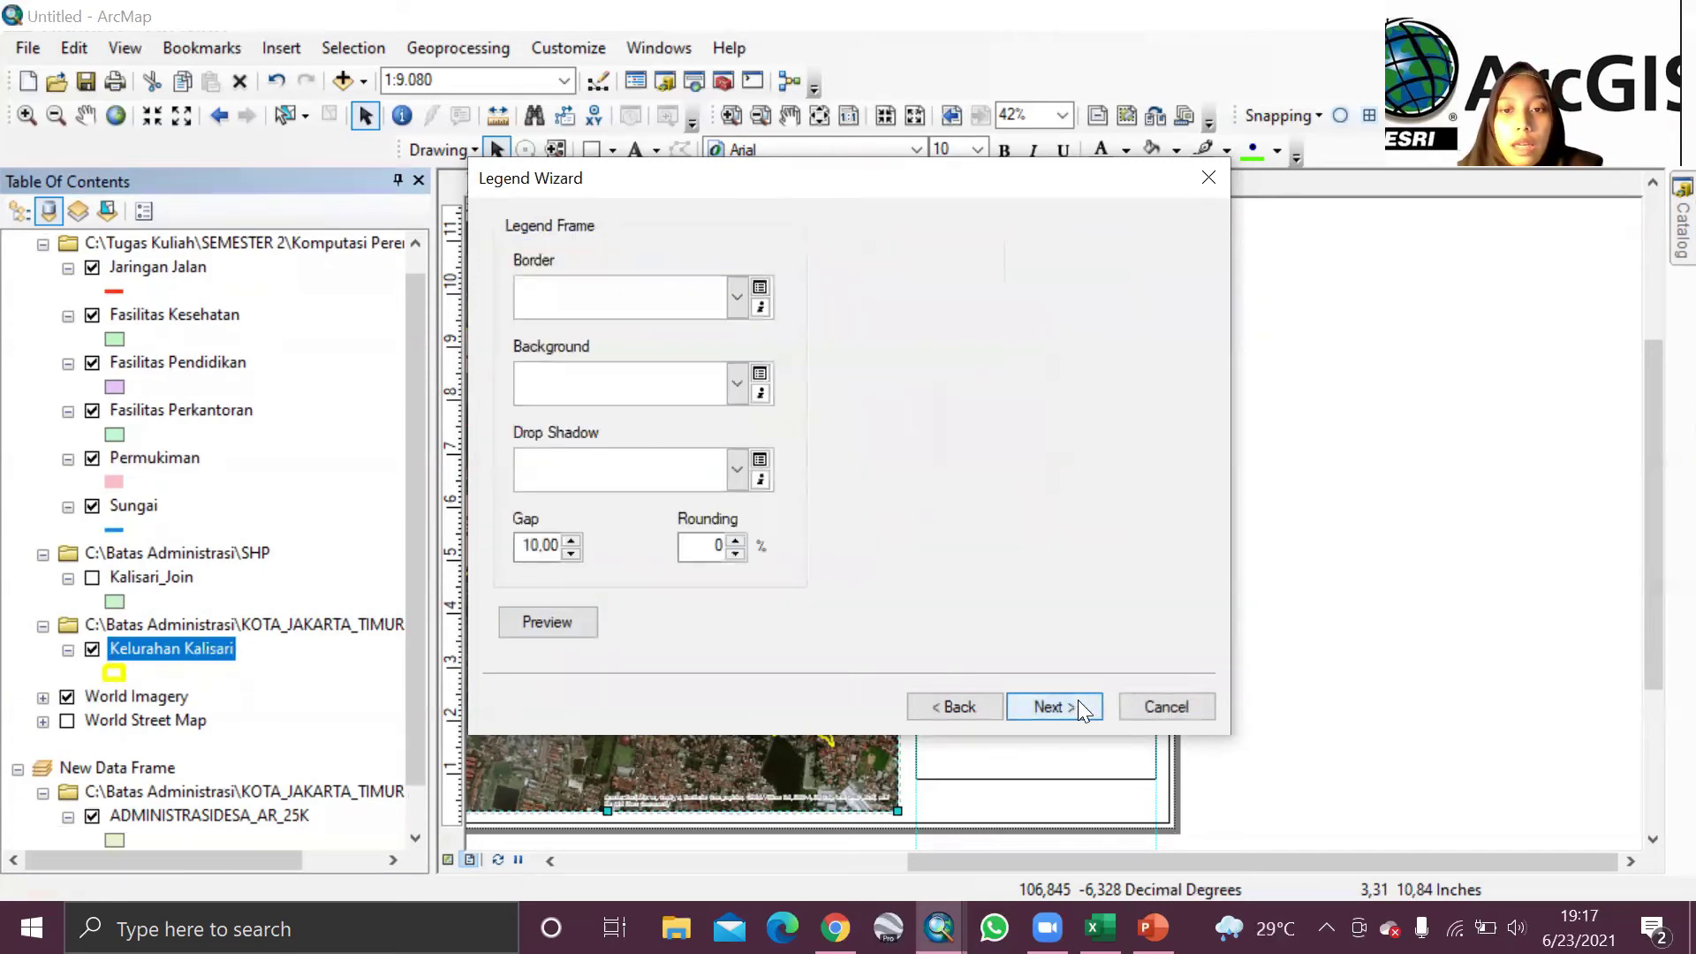
click(1079, 703)
click(1079, 702)
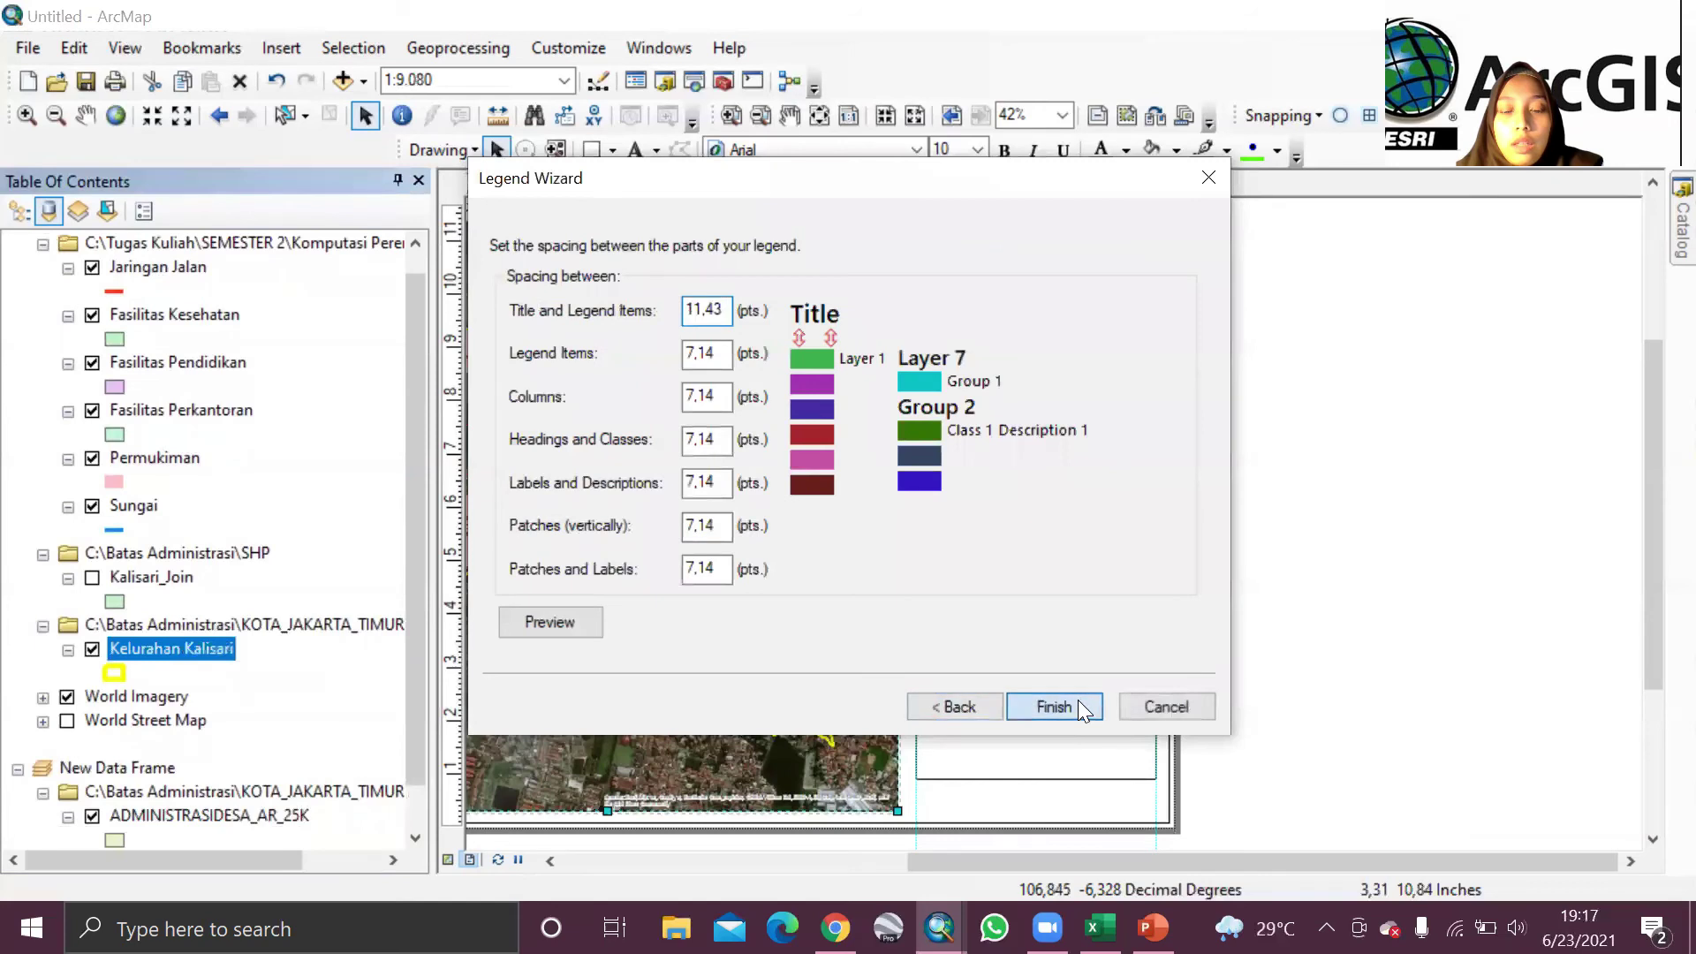
click(1077, 700)
Step: Move the legend into the empty box below the inset map and set its font to Calibri
drag(941, 519, 949, 682)
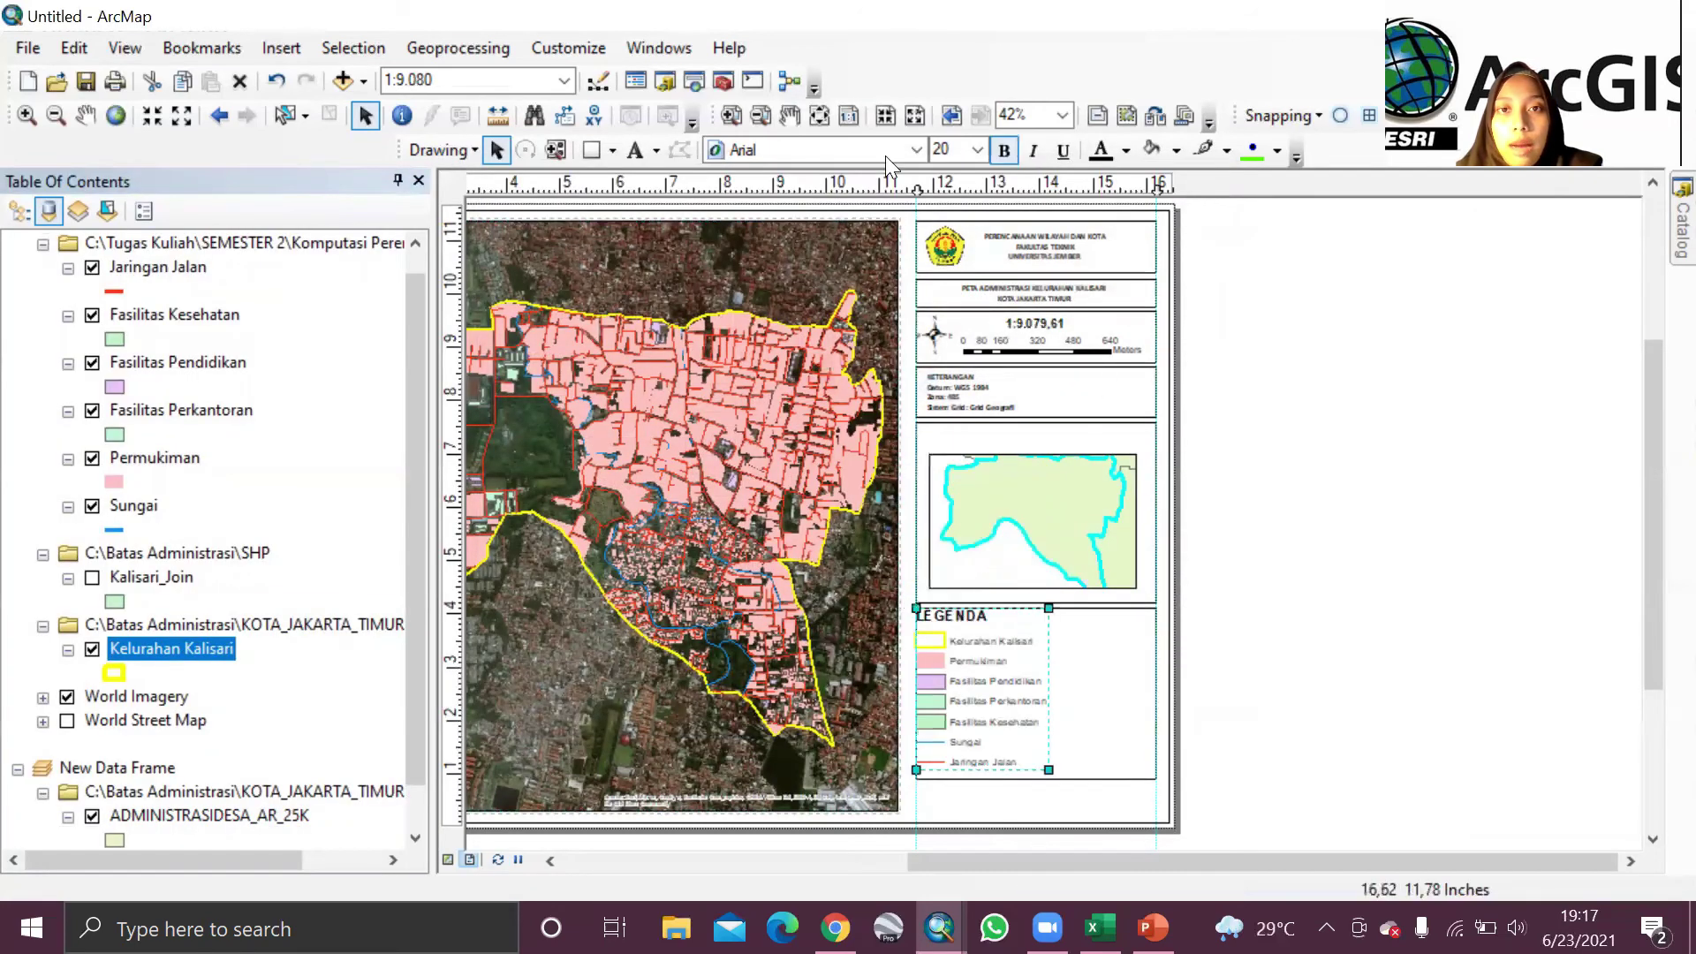
click(916, 150)
scroll(813, 327, down, 15)
scroll(804, 320, up, 2)
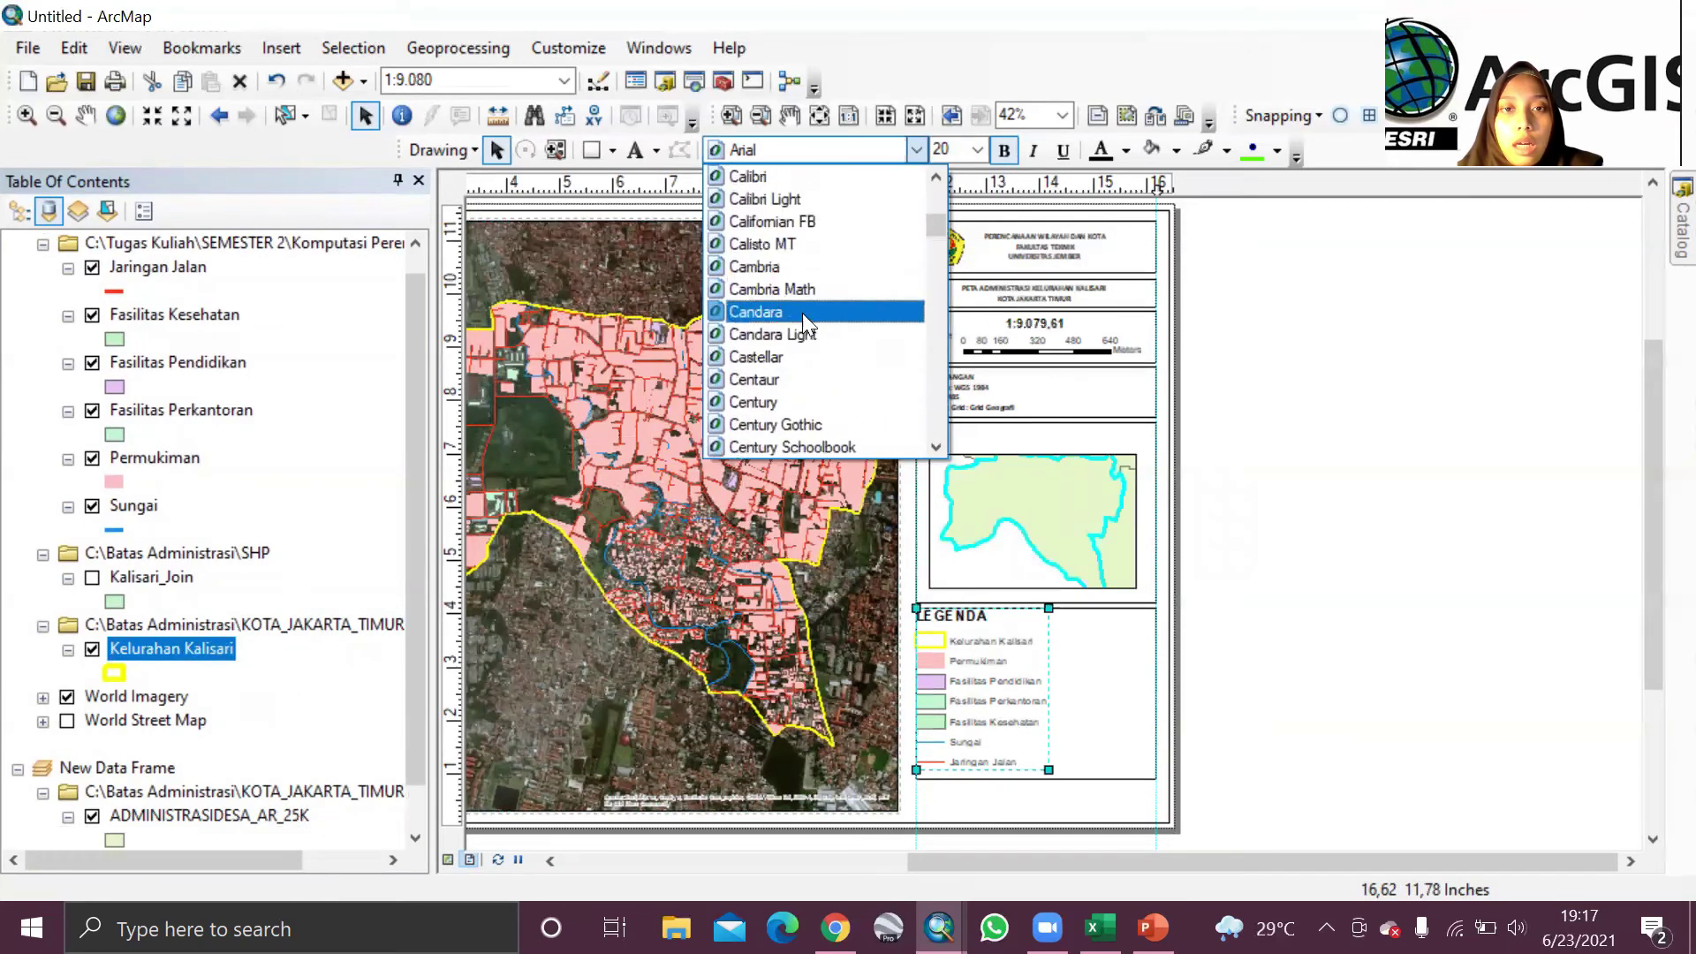
click(776, 177)
Step: Nudge the legend slightly inward so its title and symbols clear the edges of the surrounding box
drag(954, 680, 970, 681)
key(ctrl+z)
key(ctrl+z)
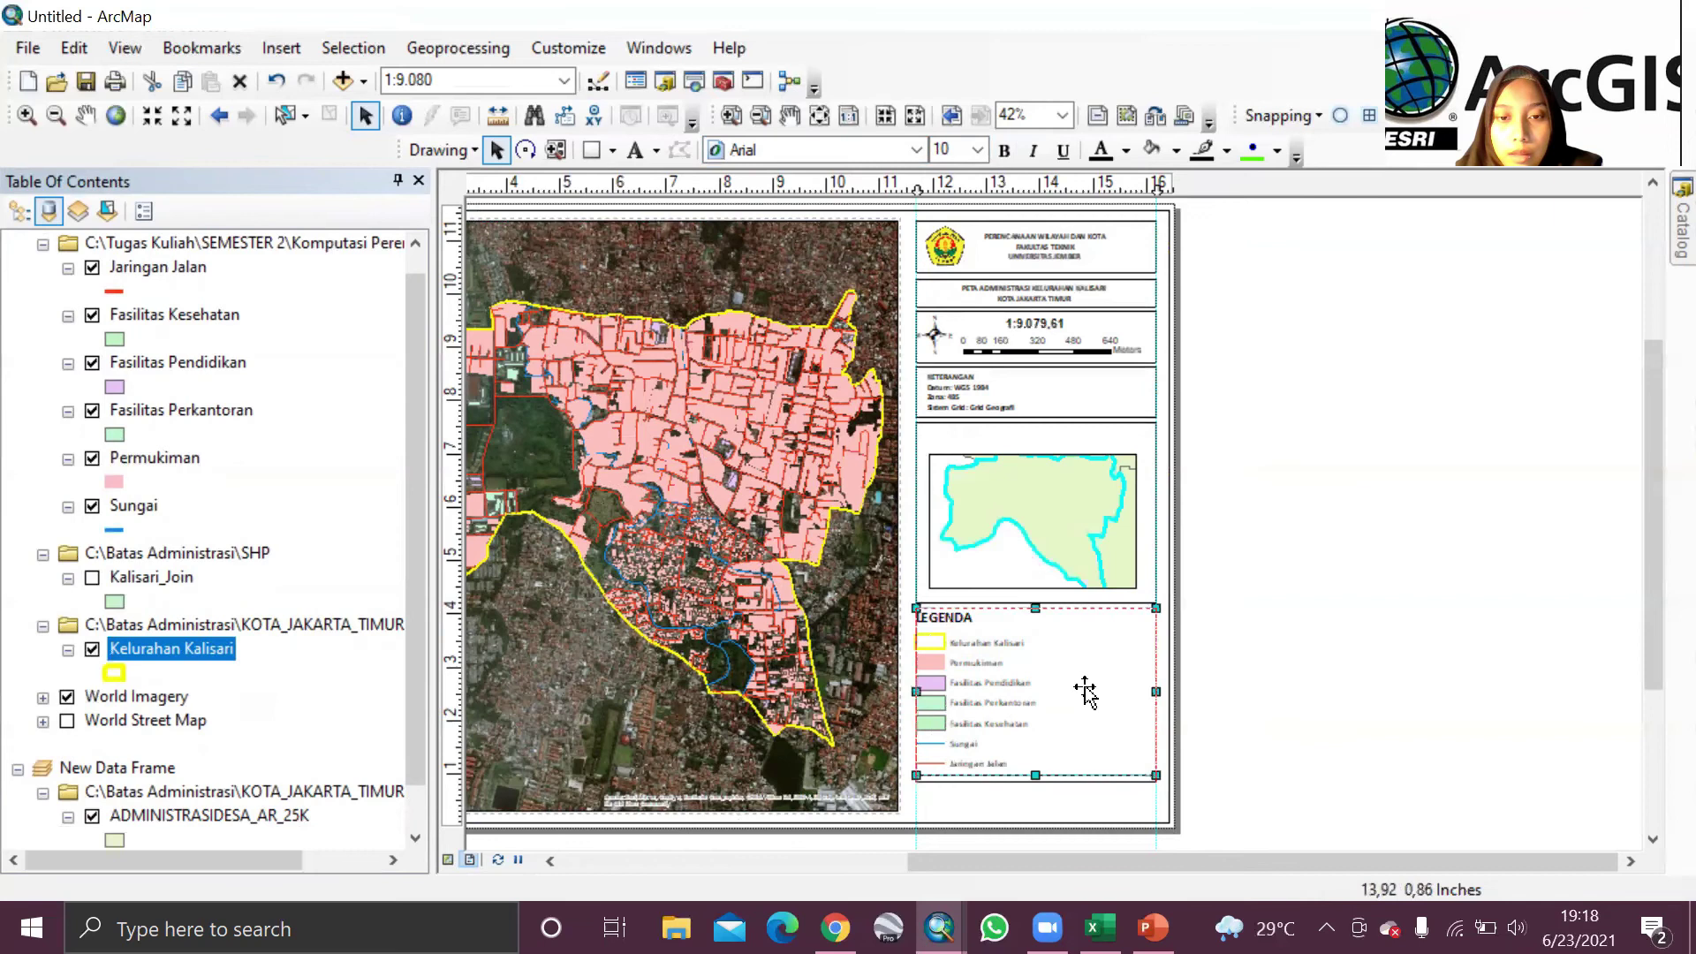
drag(943, 655, 957, 658)
click(1313, 603)
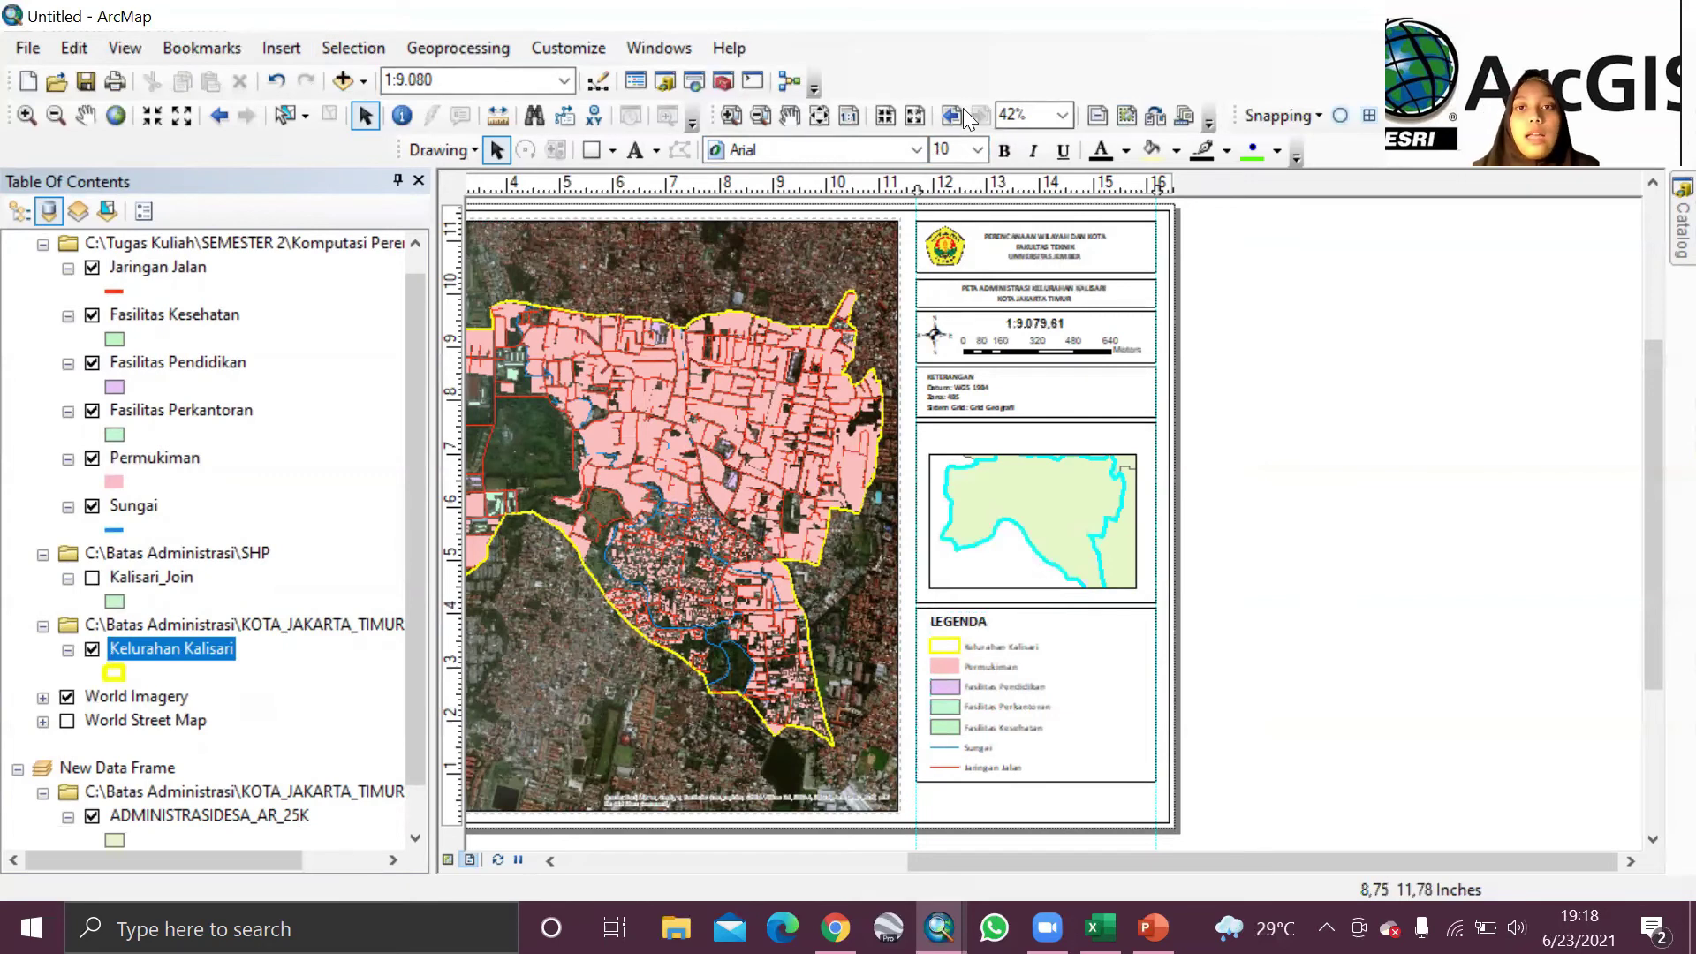
Step: Draw a box about 4.5 by 0.53 inches between the legend box and a new guide at the map's lower edge, and shorten the legend box slightly
click(591, 149)
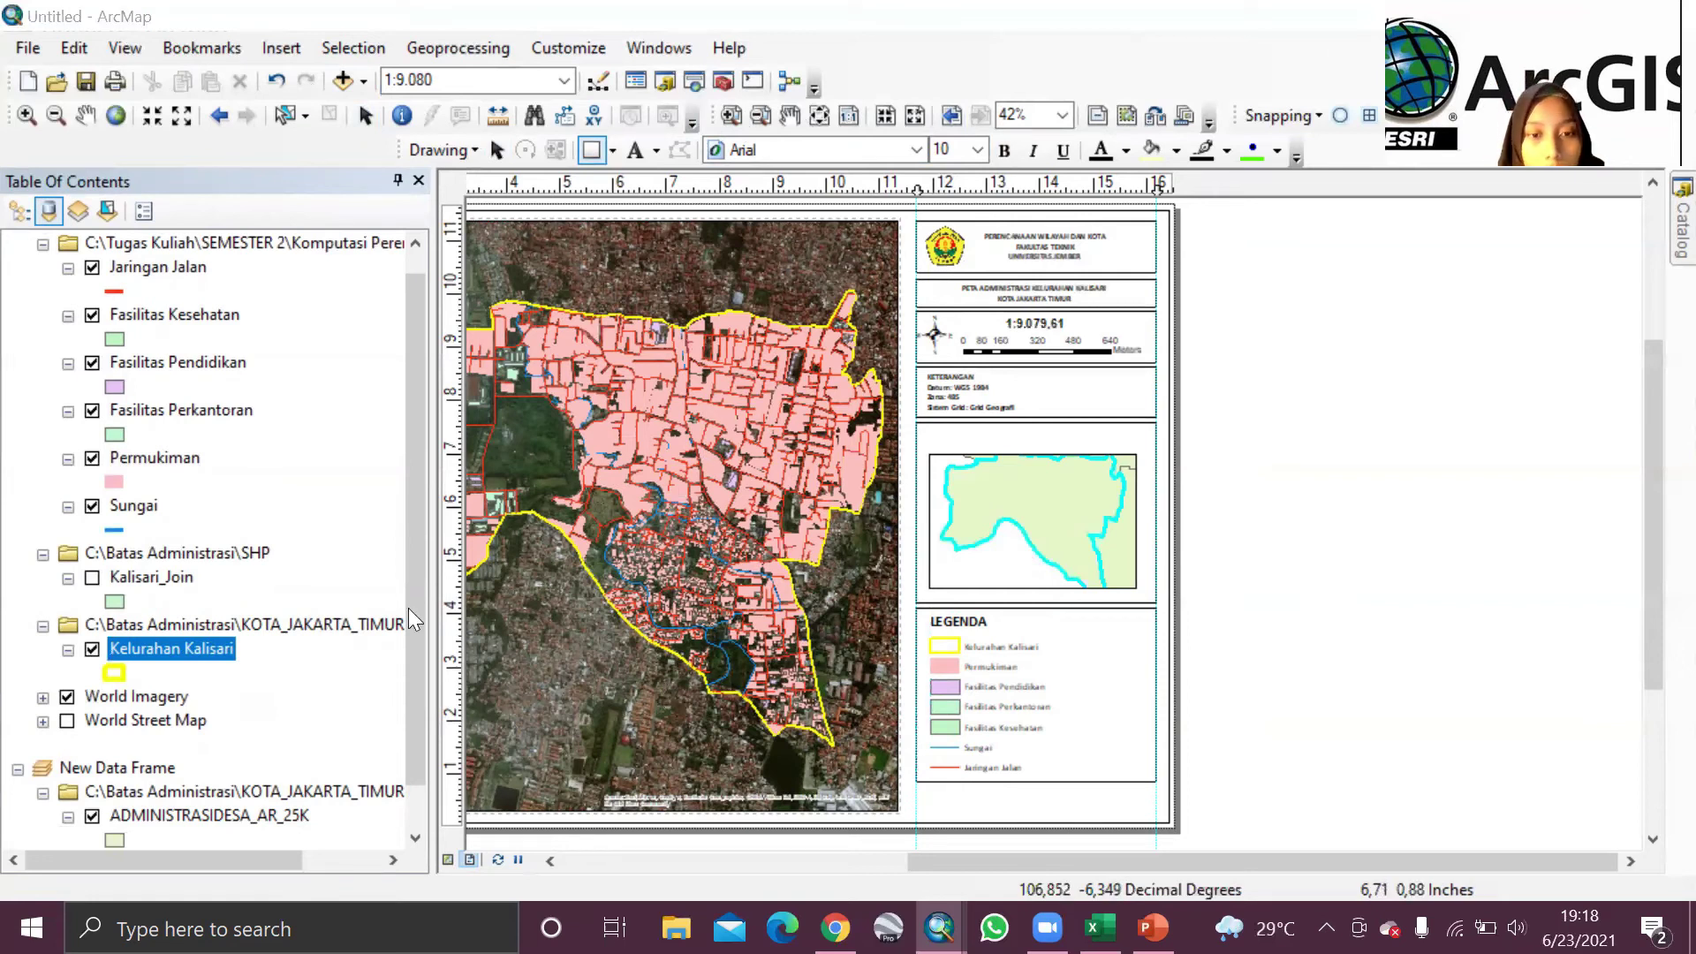
drag(942, 866, 737, 869)
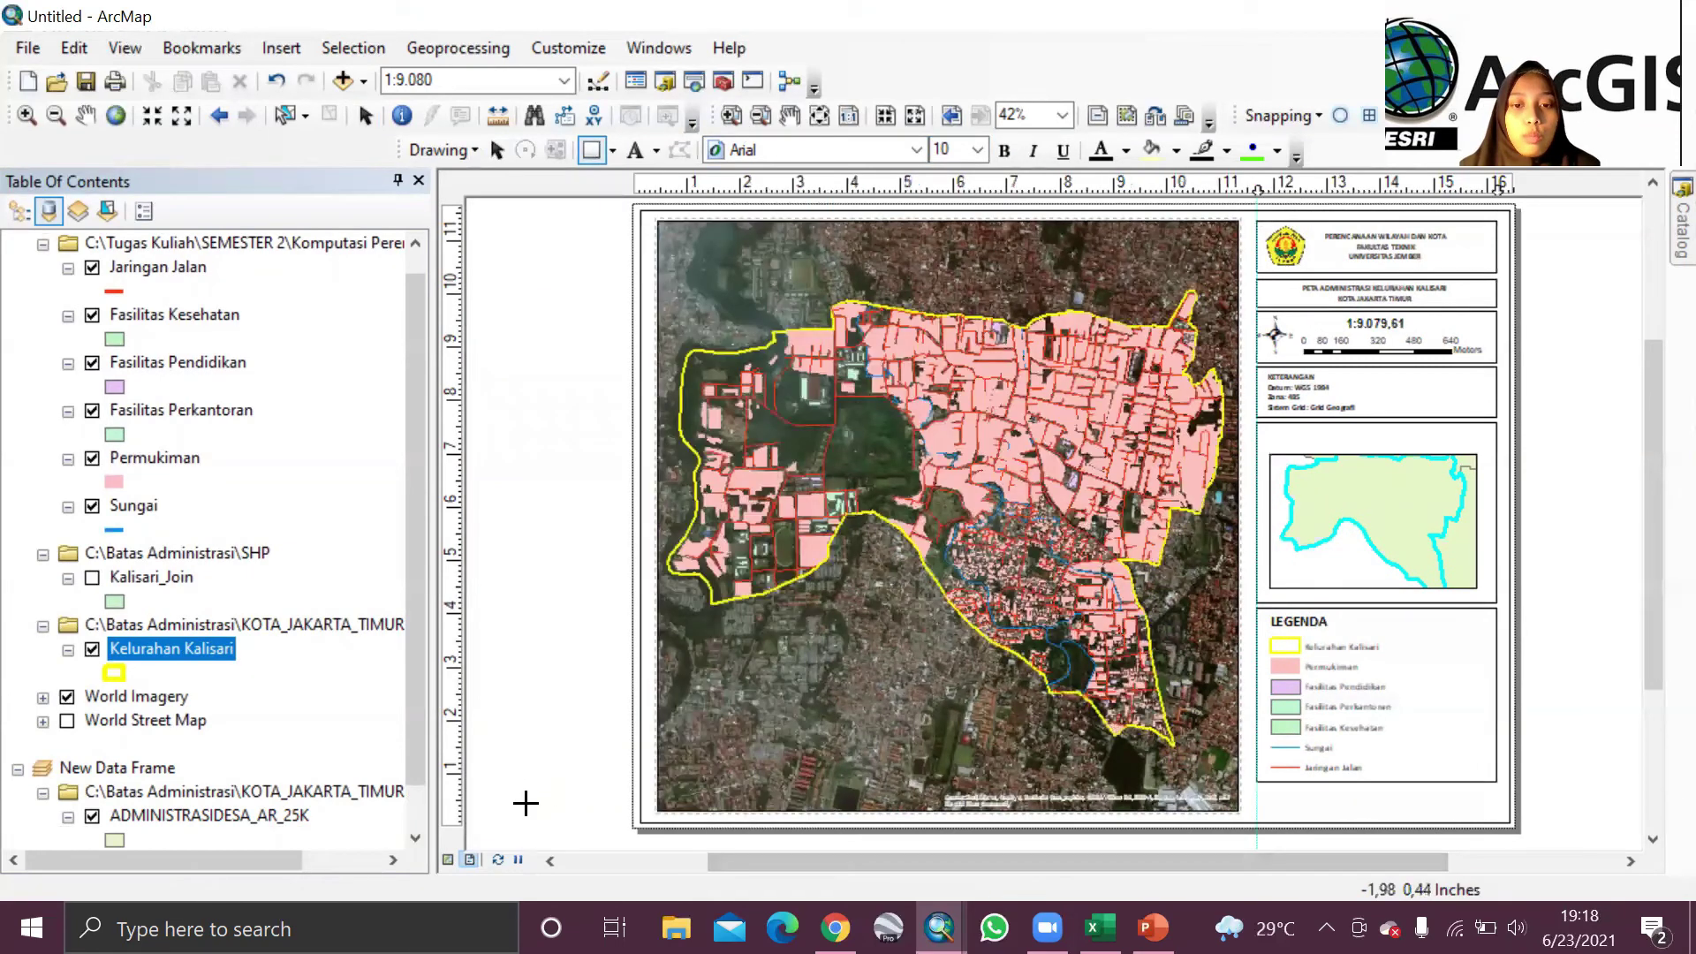
drag(457, 798, 459, 813)
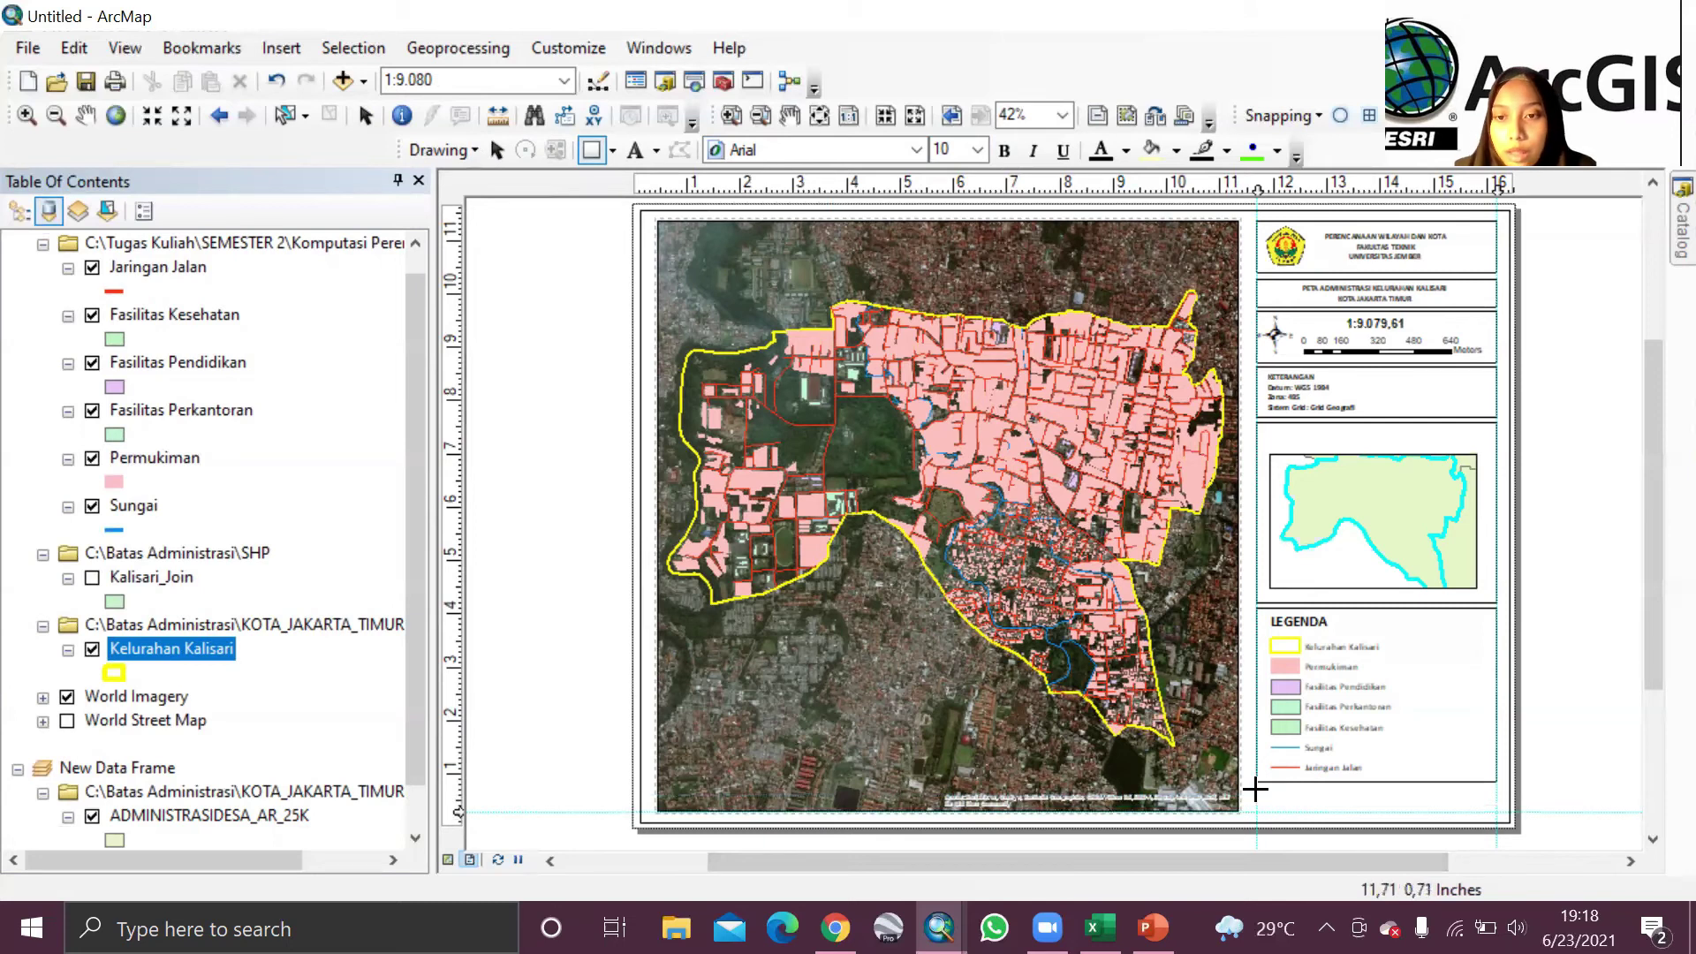
drag(1255, 782, 1493, 813)
click(1397, 776)
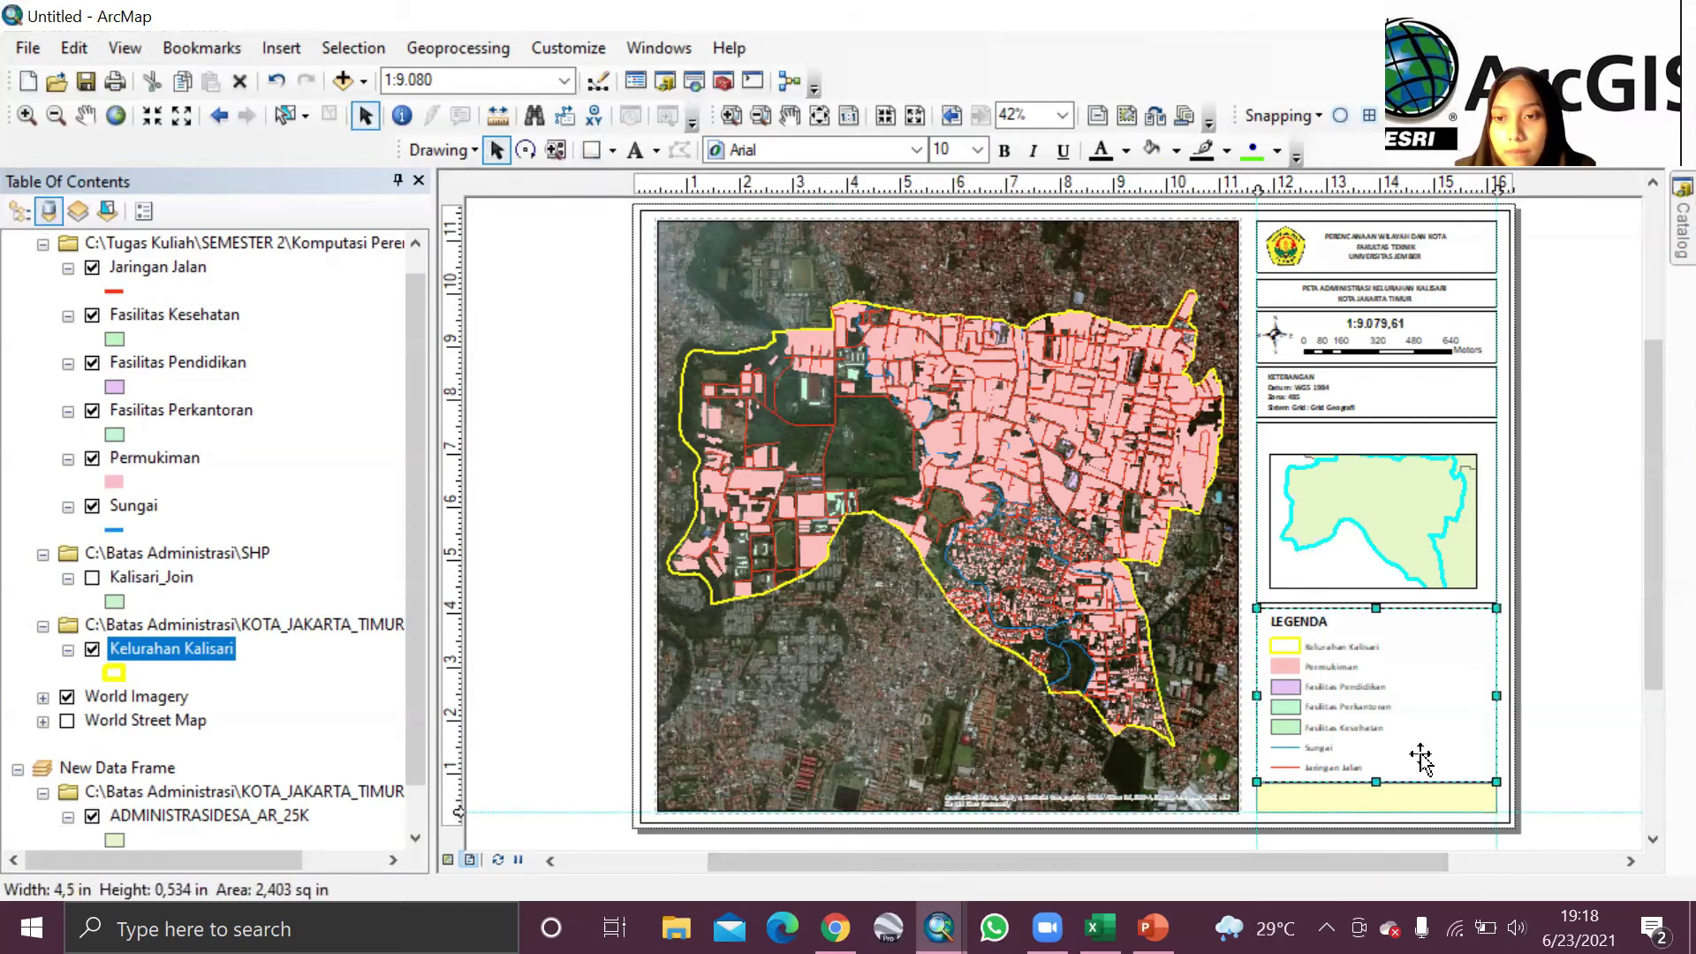
drag(1369, 777, 1370, 774)
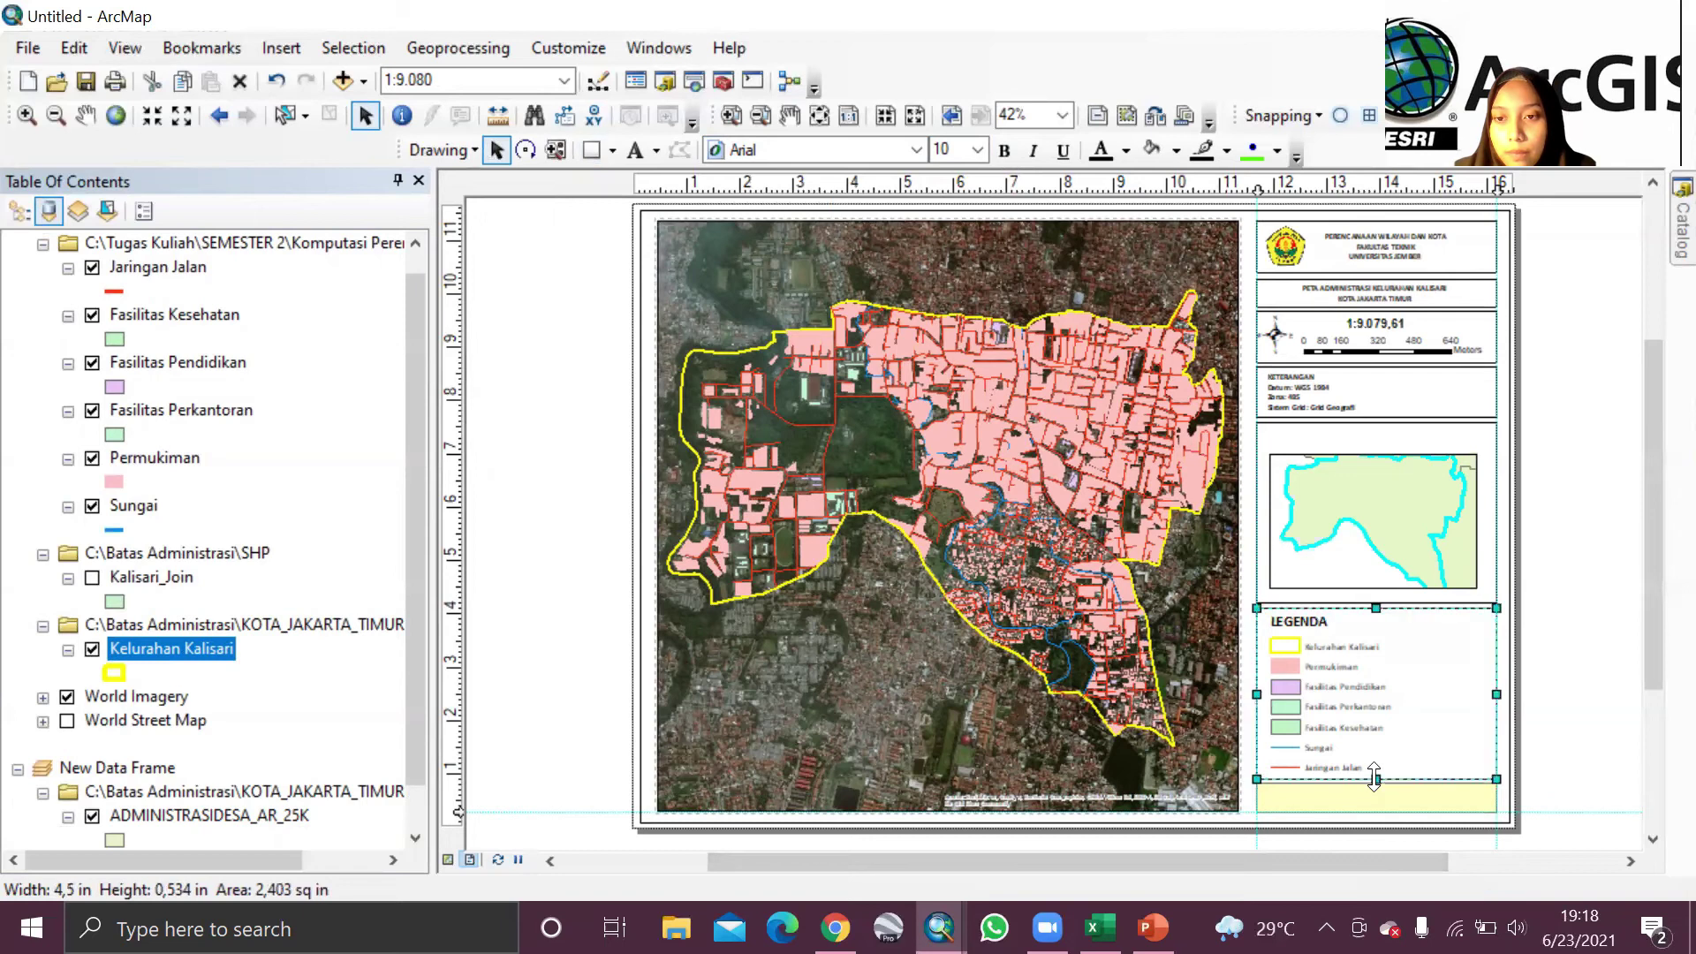
Step: Give the small box below the legend no fill and a black outline
right_click(1375, 792)
click(1369, 799)
click(1371, 800)
right_click(1298, 800)
click(1360, 782)
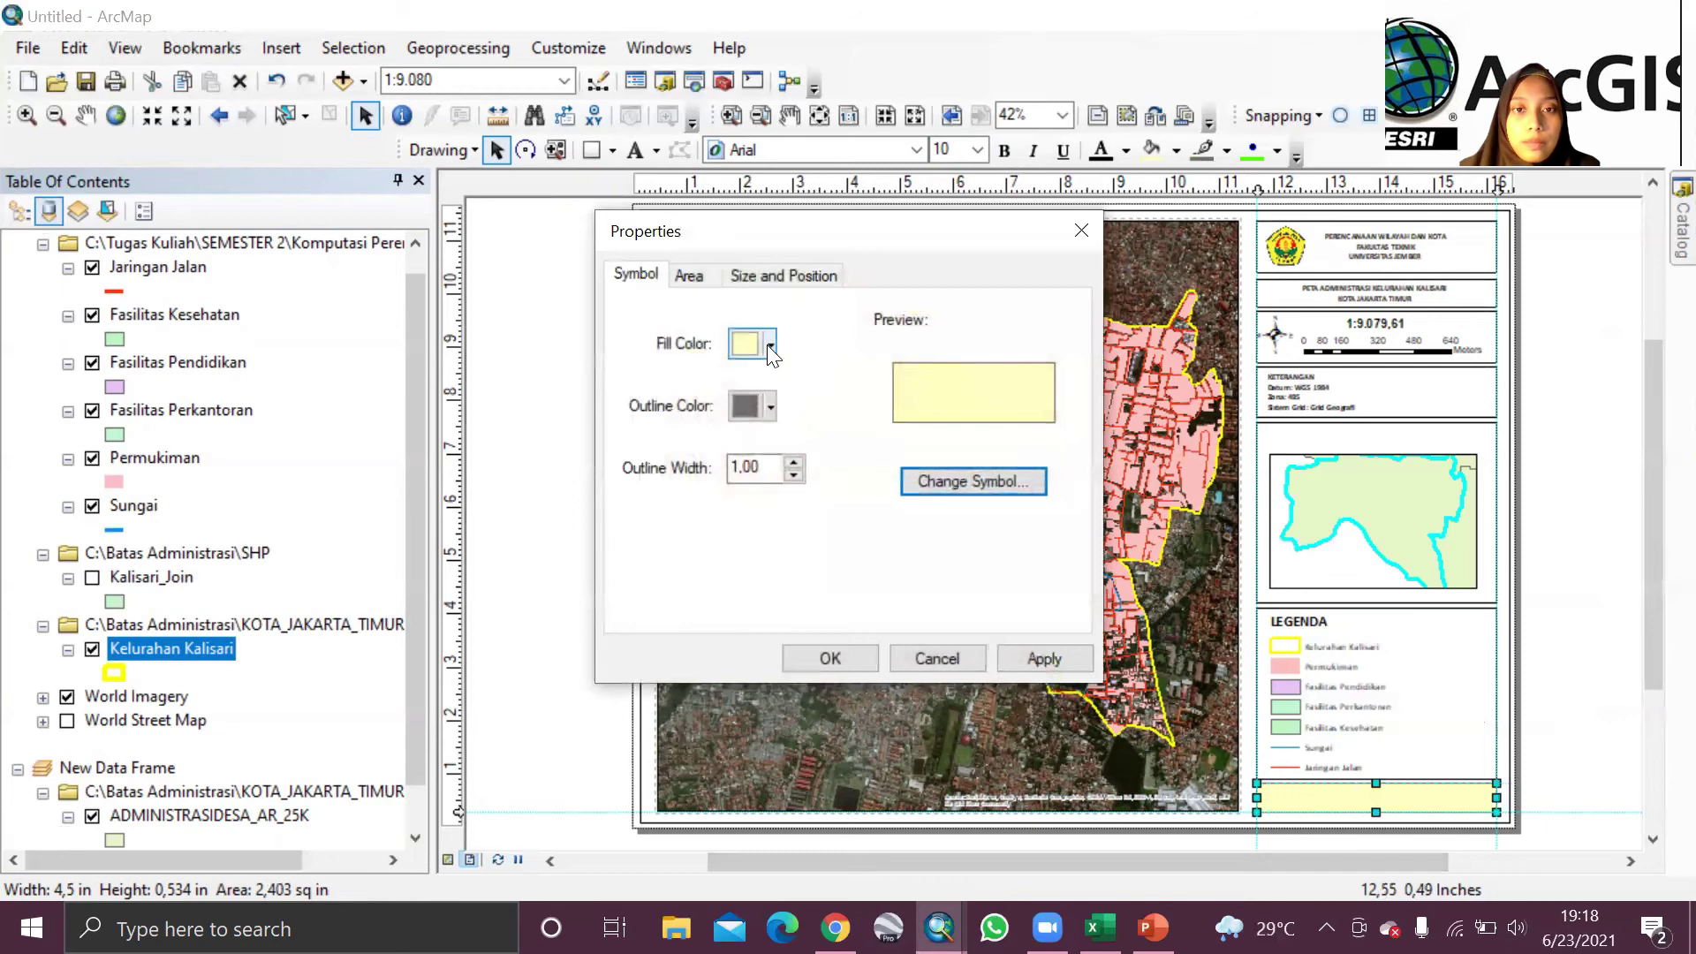
click(770, 406)
click(743, 680)
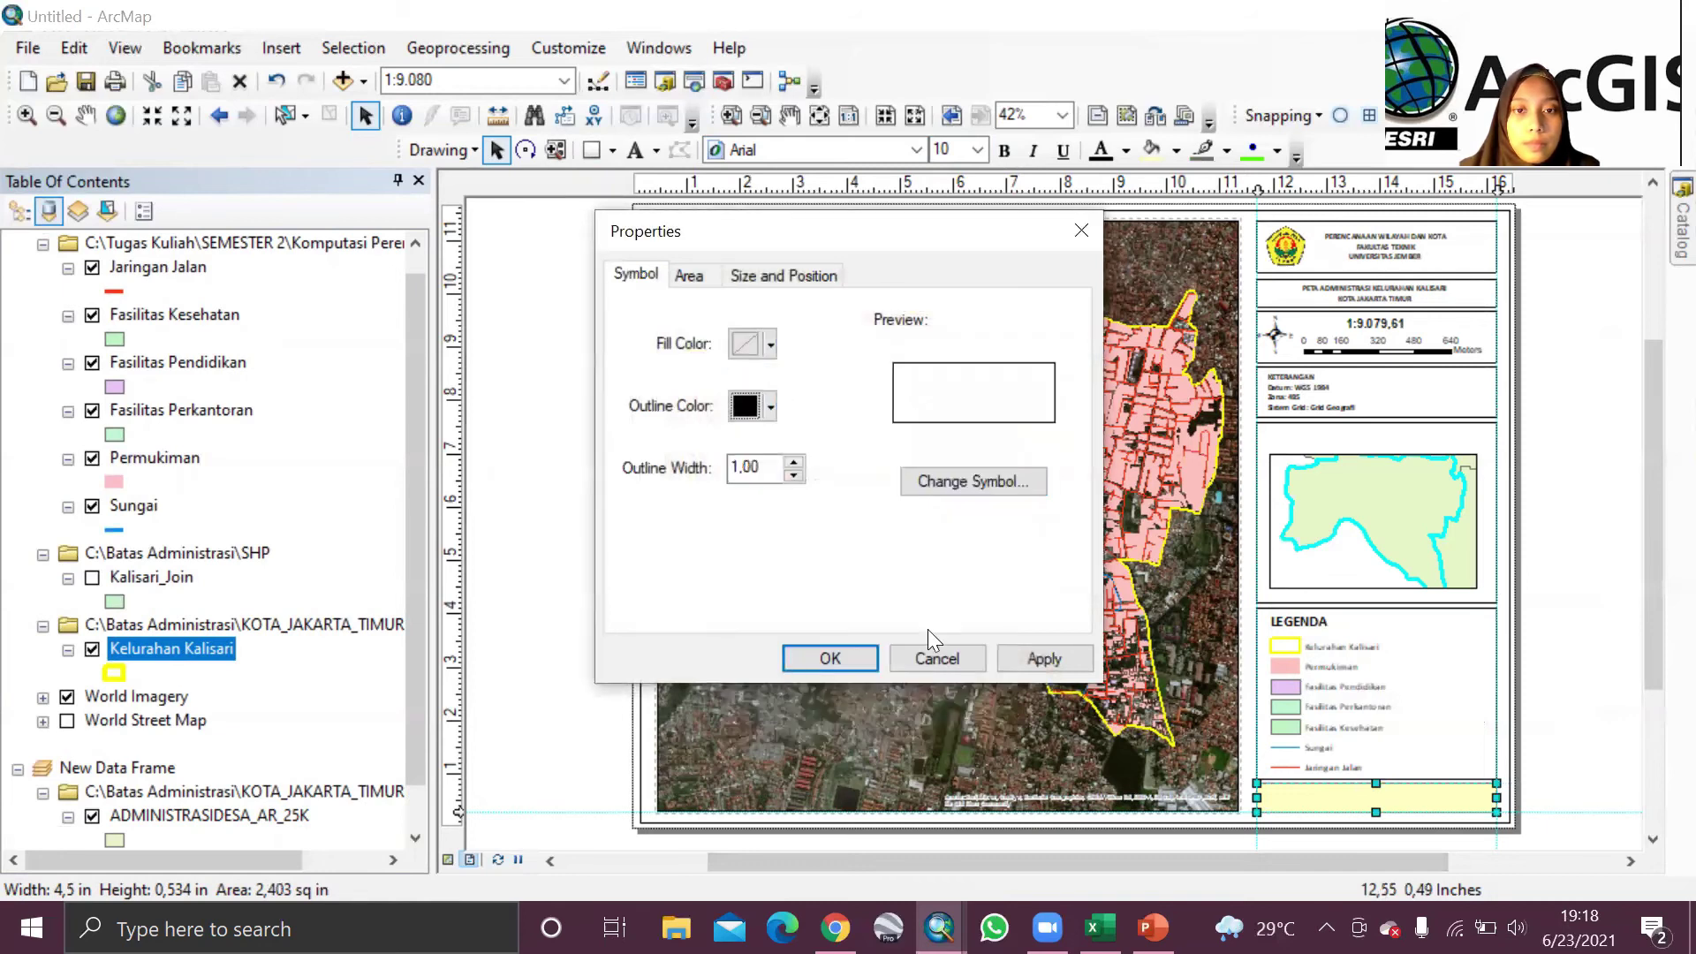
click(1046, 658)
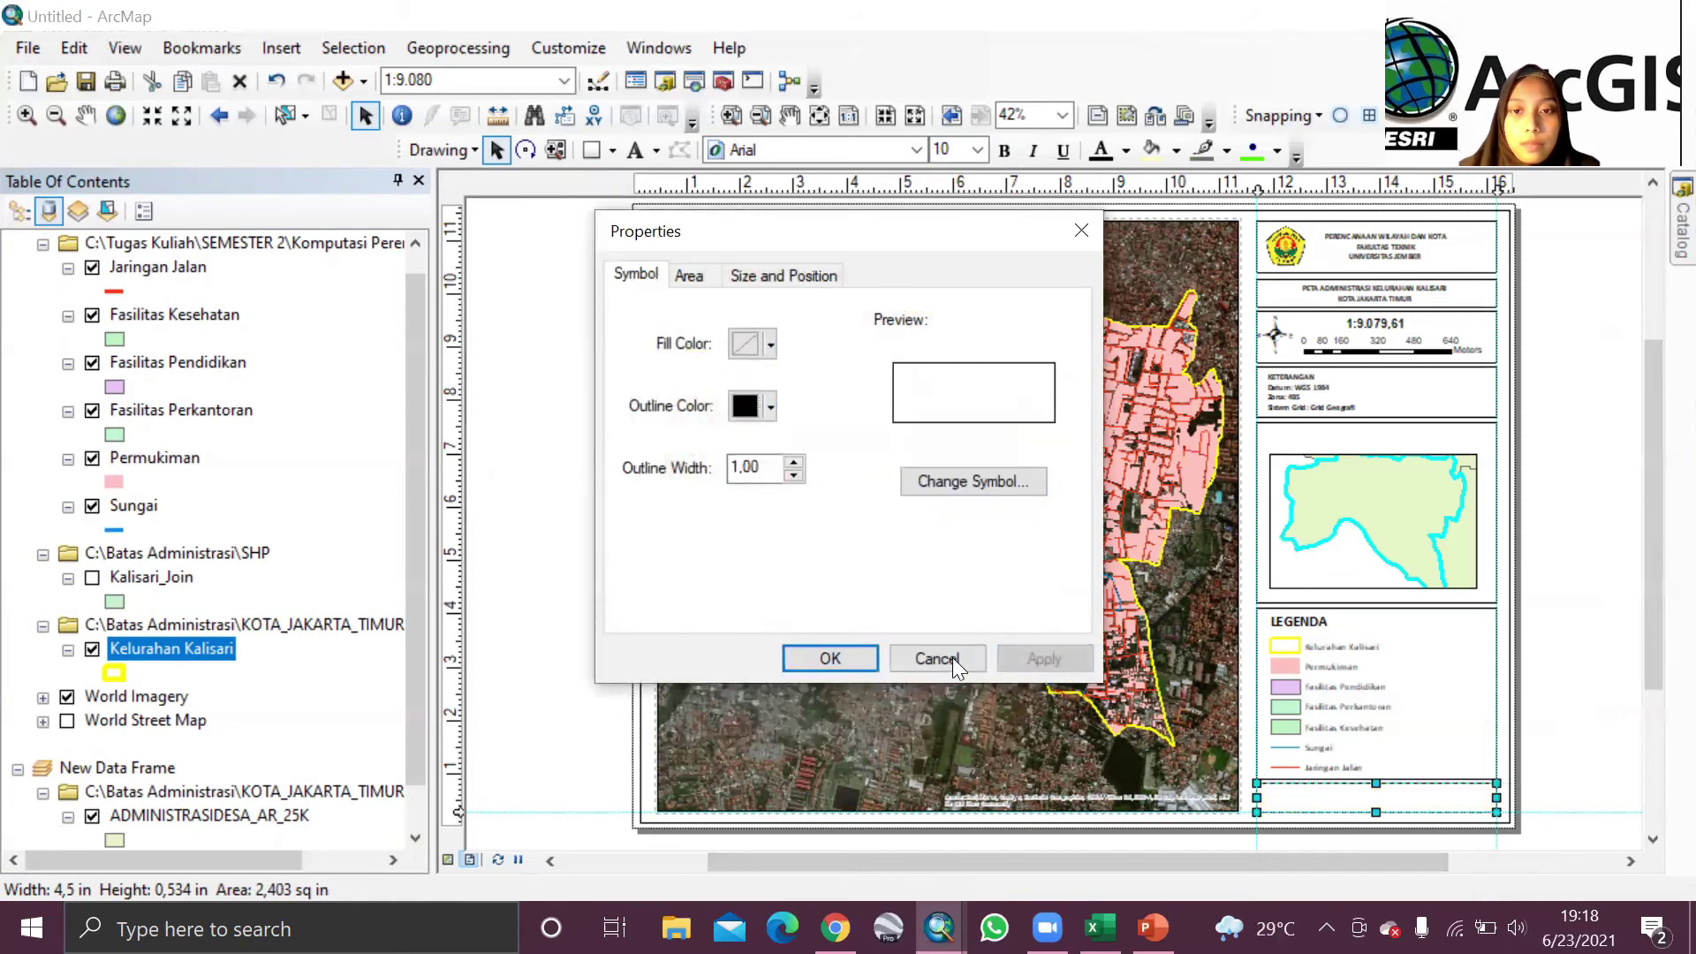
click(846, 655)
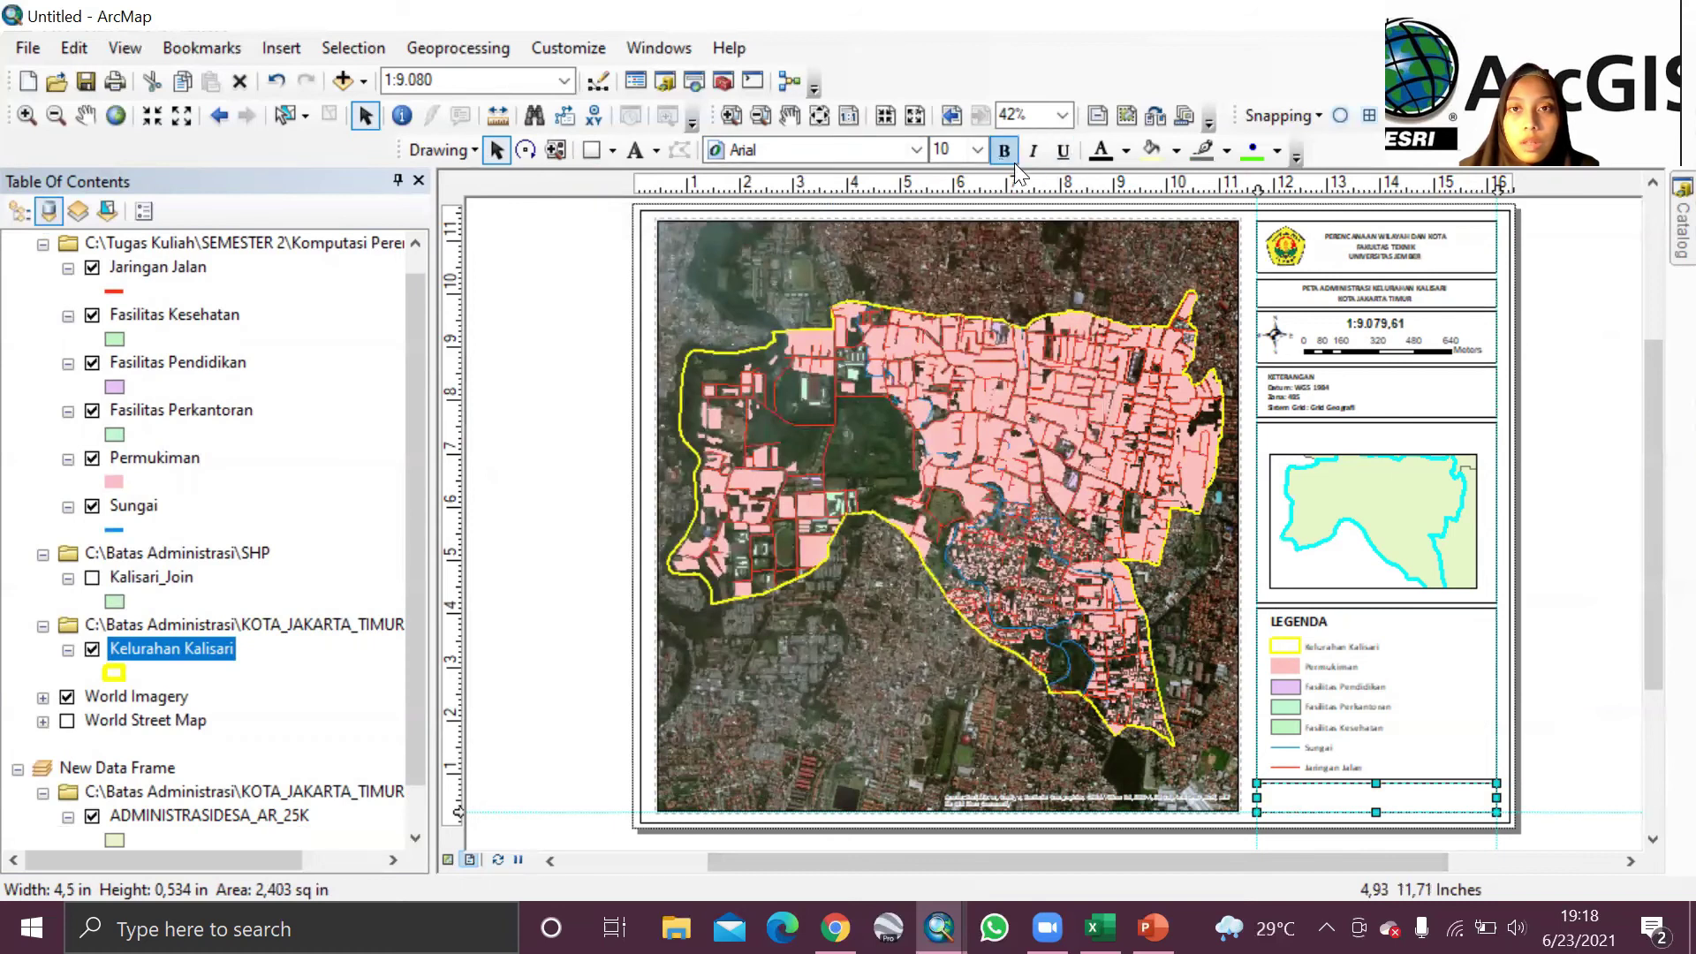
Step: Add a text element in the box below the legend reading "Sumber:" with "tanahair.indonesia.go.id" on the second line
click(635, 150)
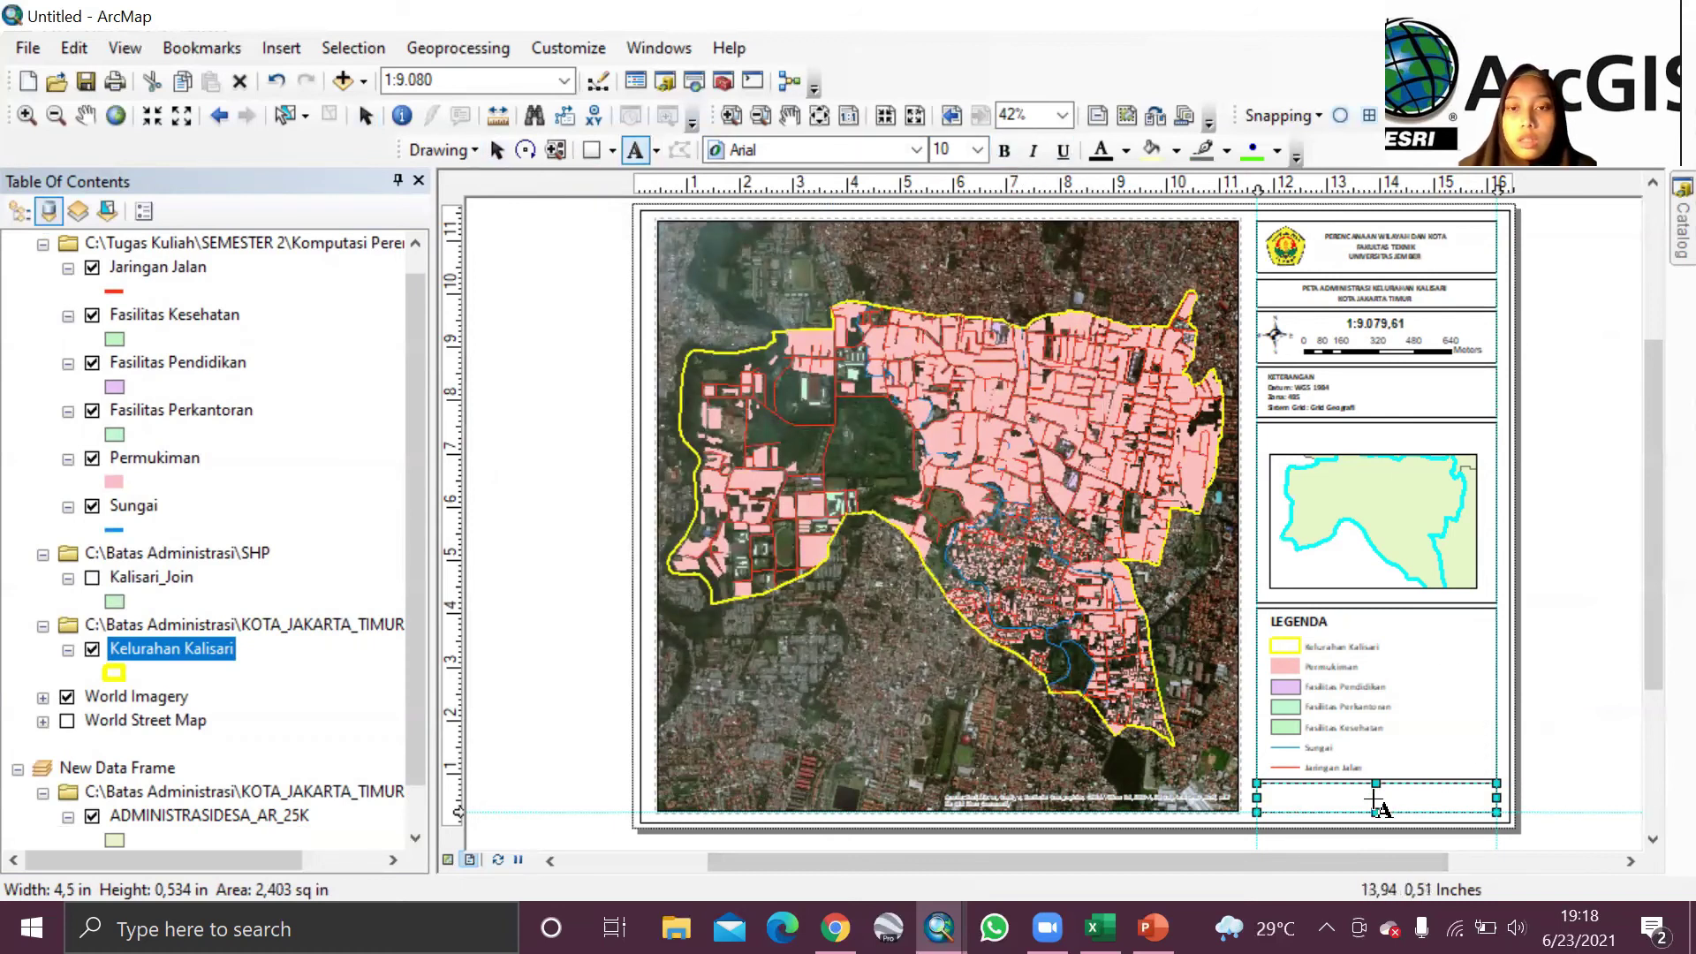
click(1360, 799)
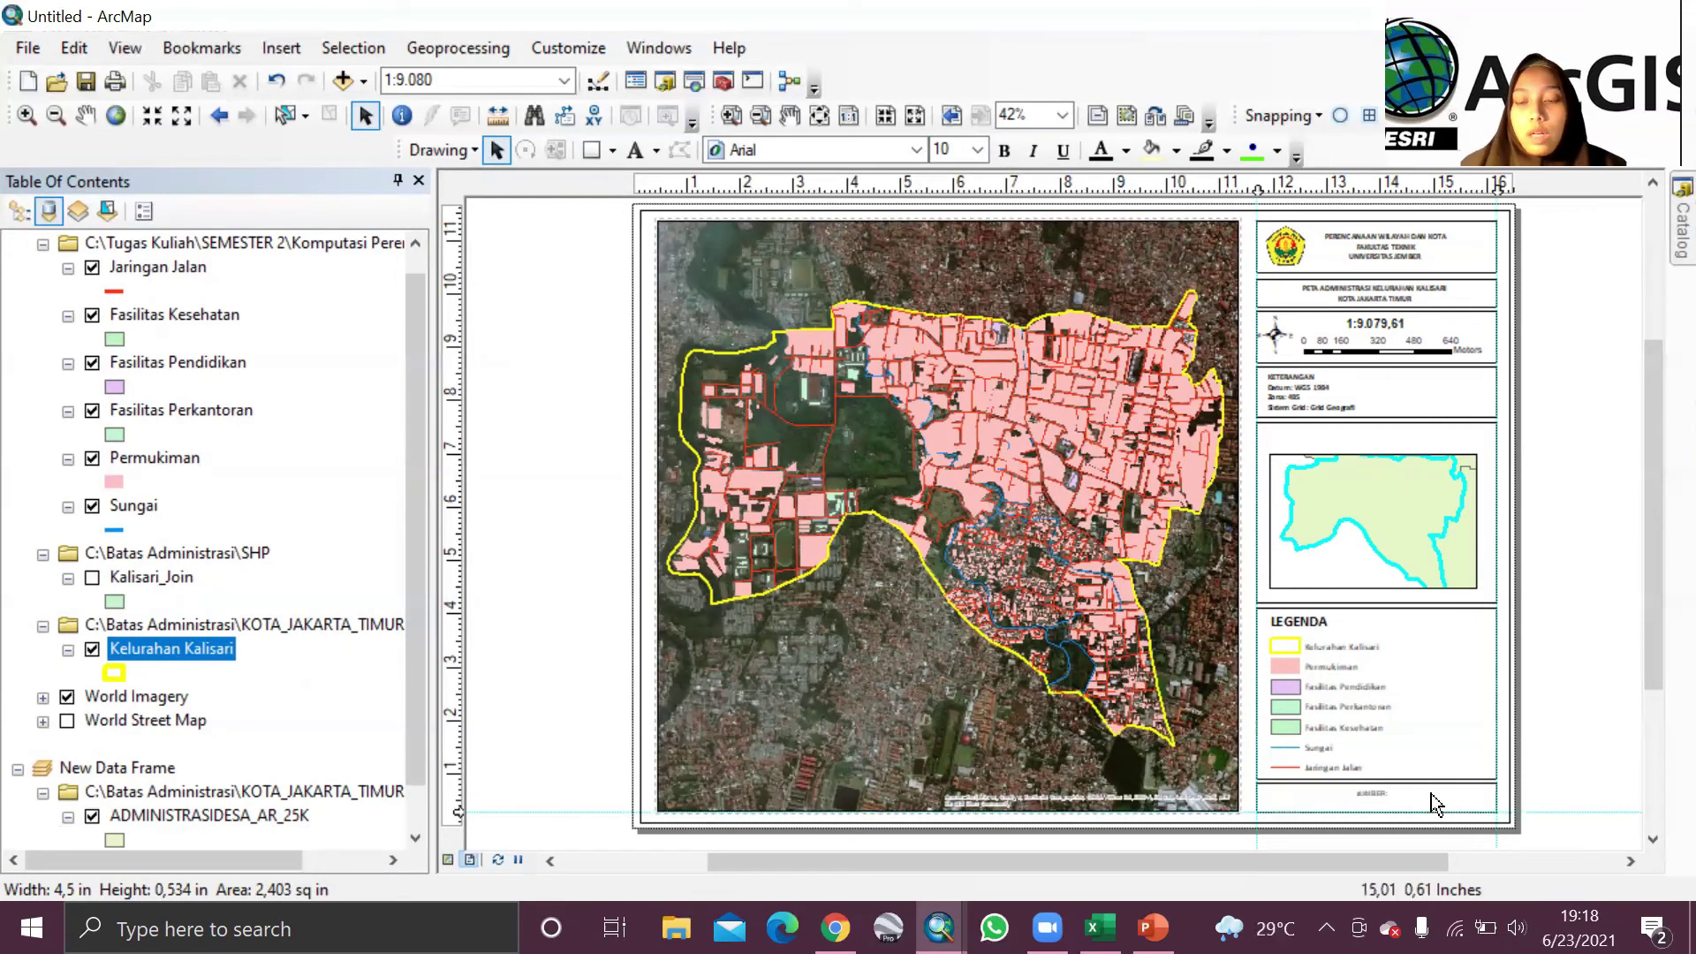
right_click(1379, 799)
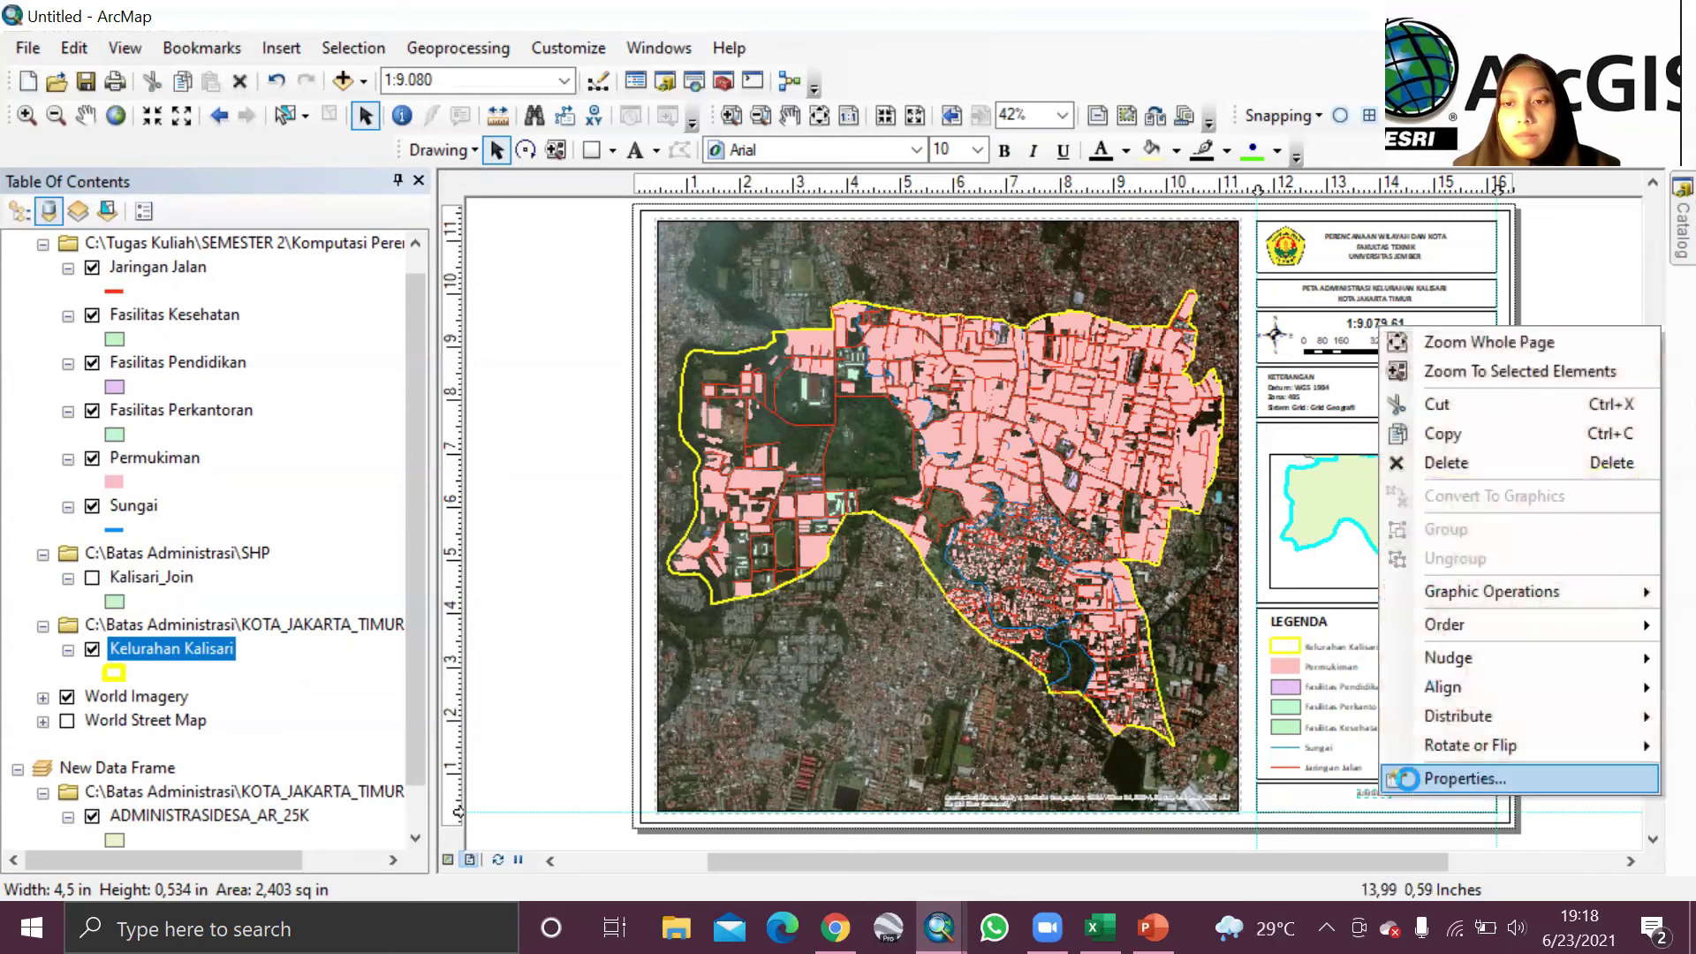
click(1431, 776)
key(BackSpace)
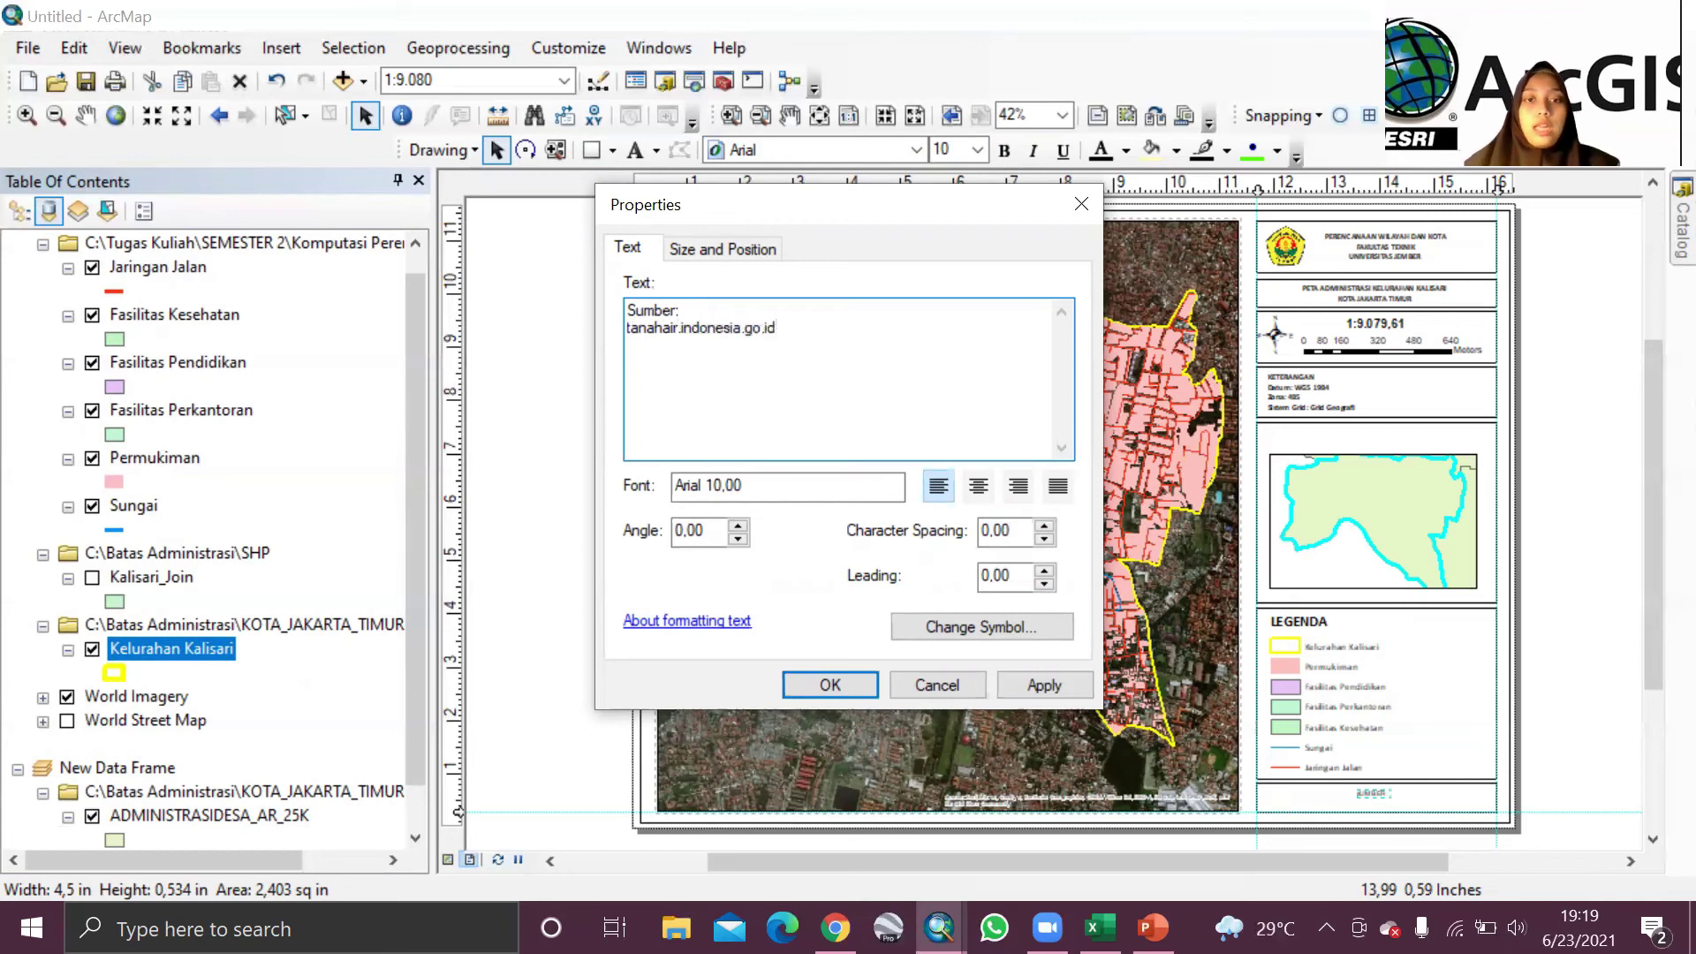
click(1043, 685)
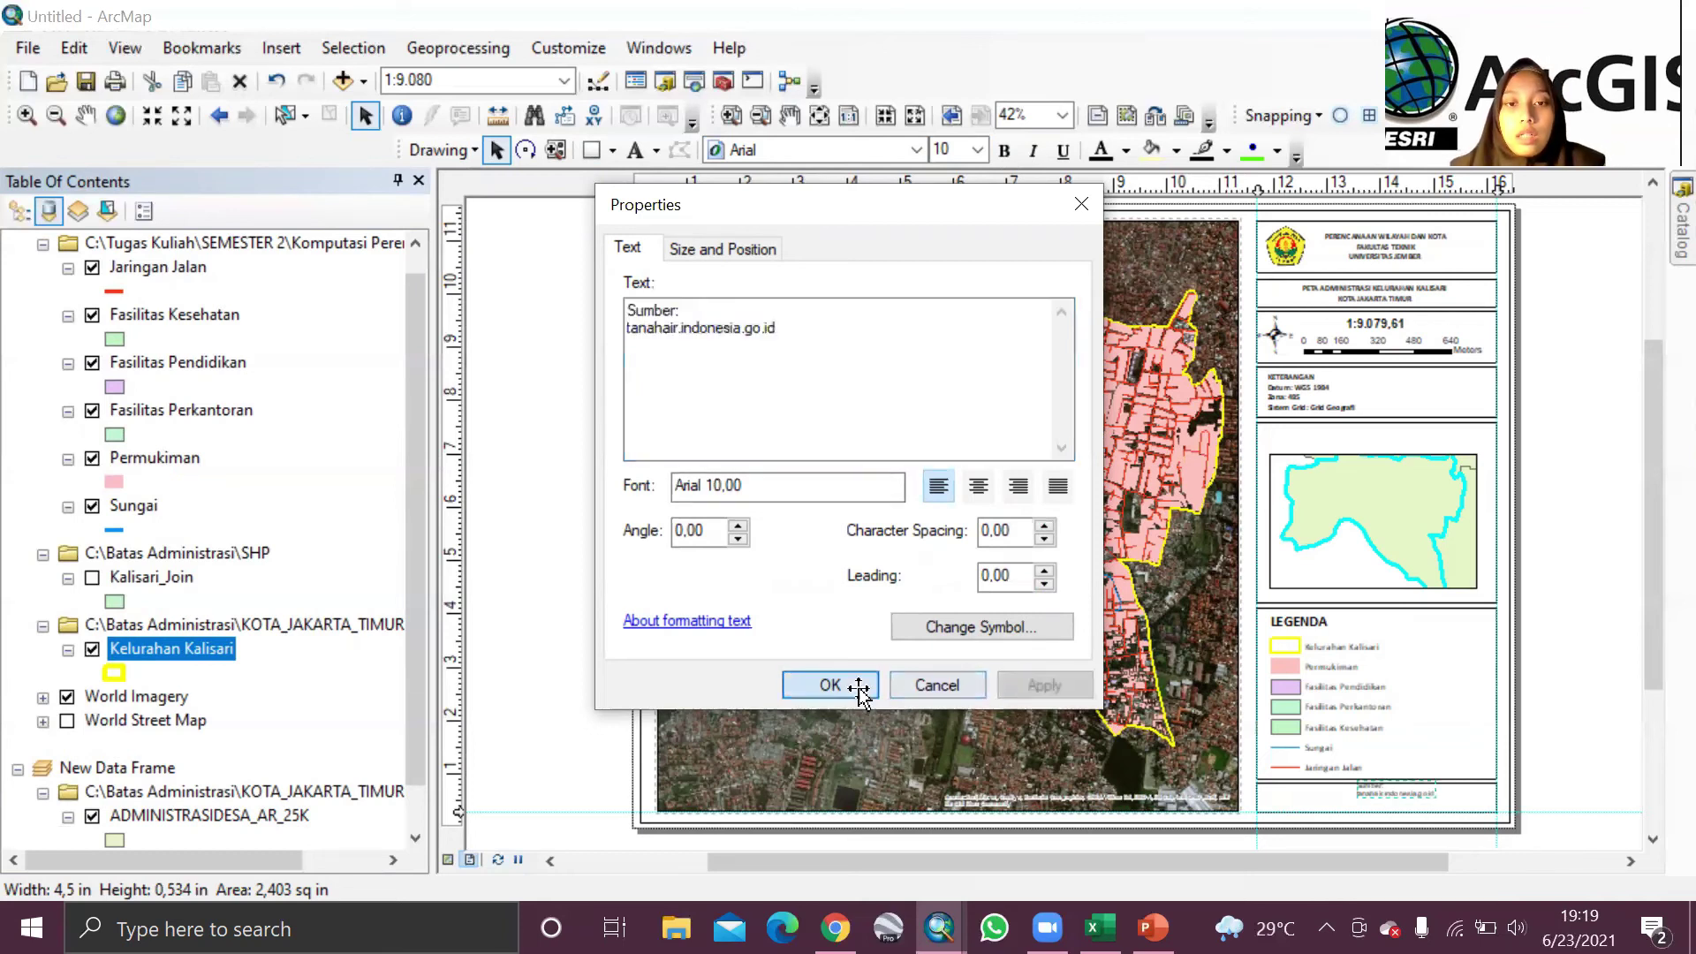
Step: Format the source note below the legend as bold Calibri size 11 and move it to the left end of its box
click(831, 685)
click(896, 148)
scroll(799, 420, down, 2)
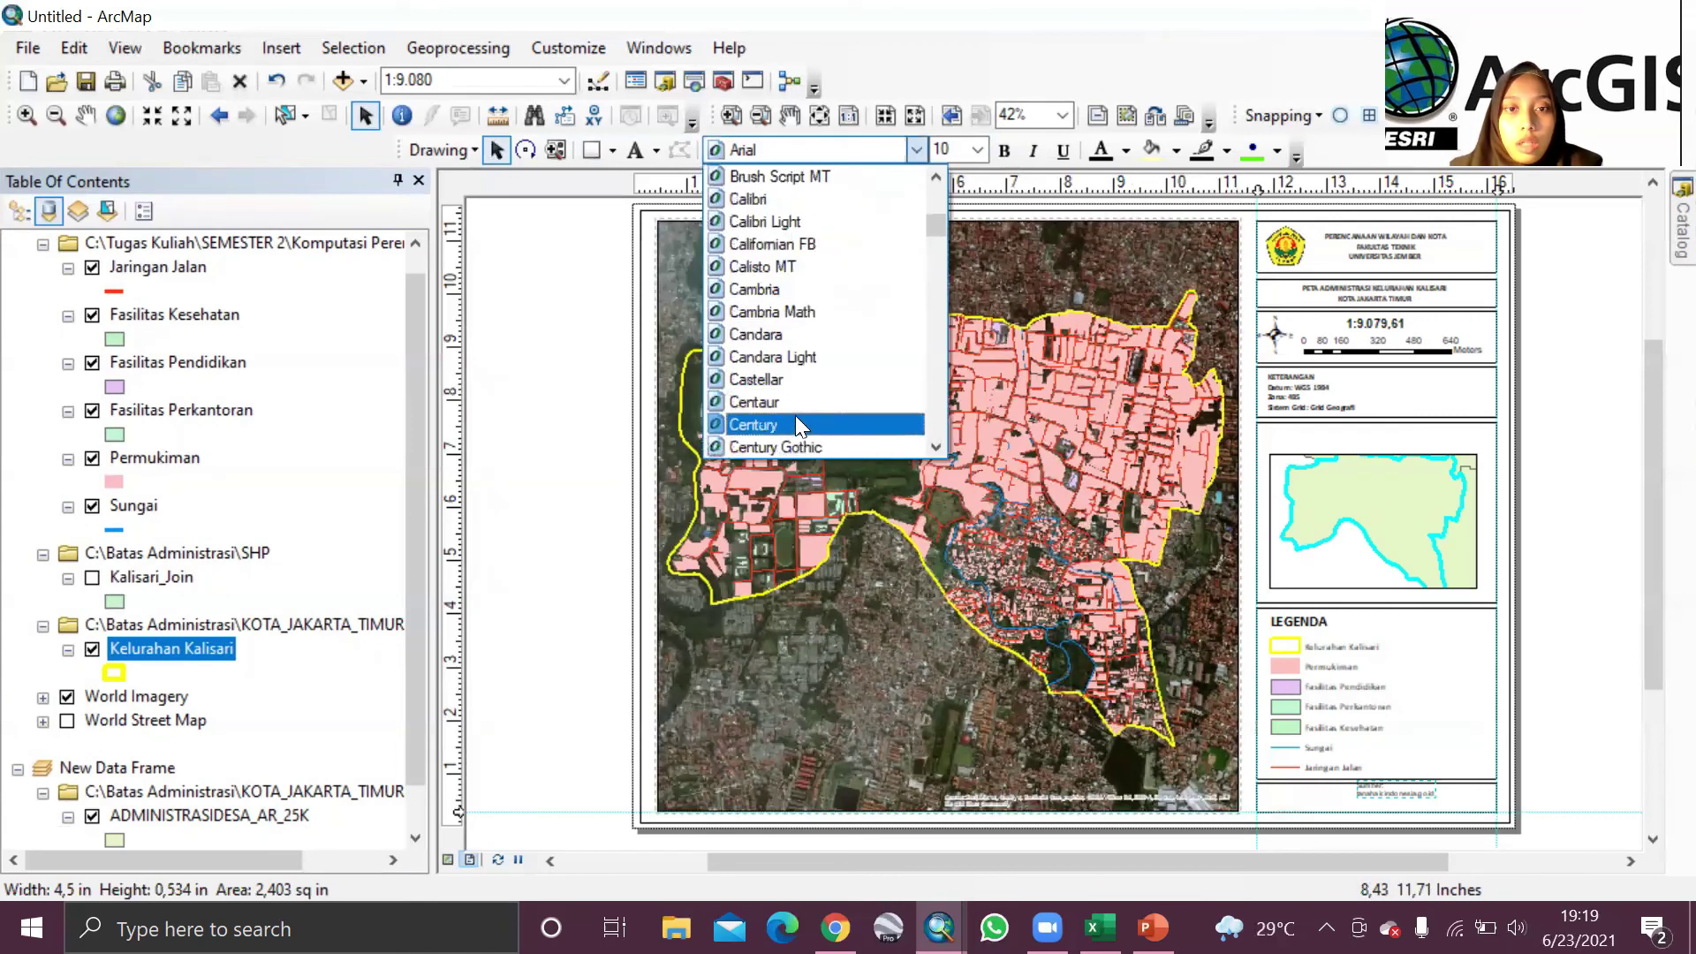
click(770, 295)
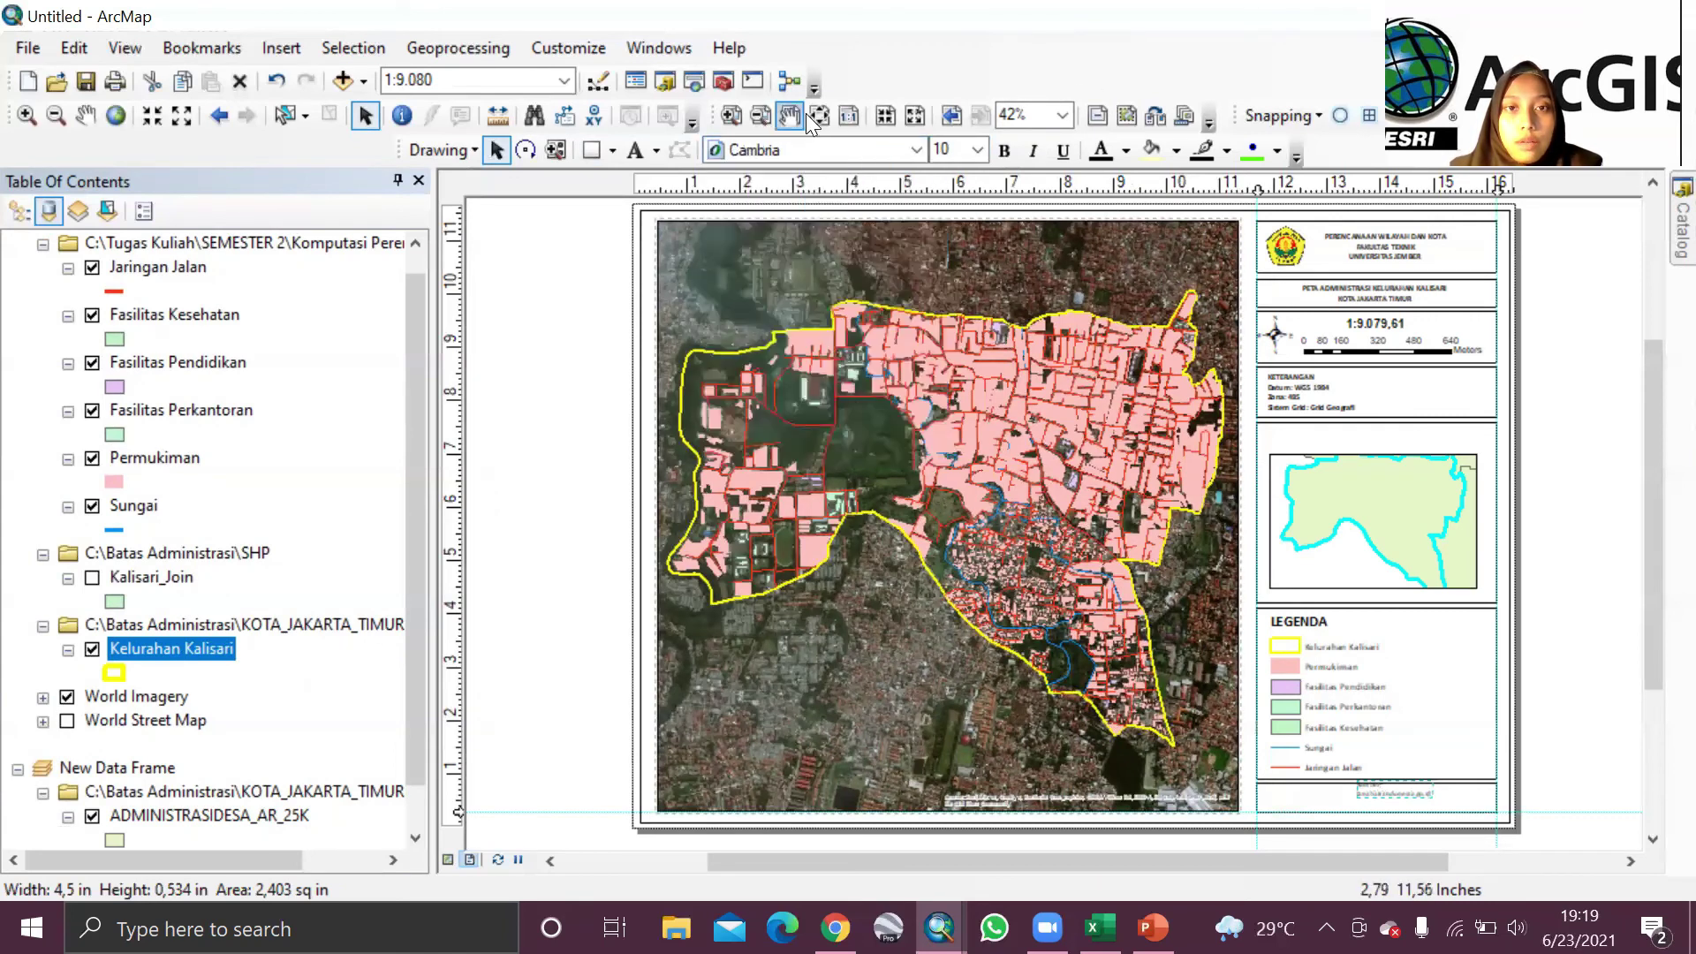
click(838, 149)
scroll(792, 359, down, 5)
scroll(769, 285, up, 5)
scroll(772, 258, up, 3)
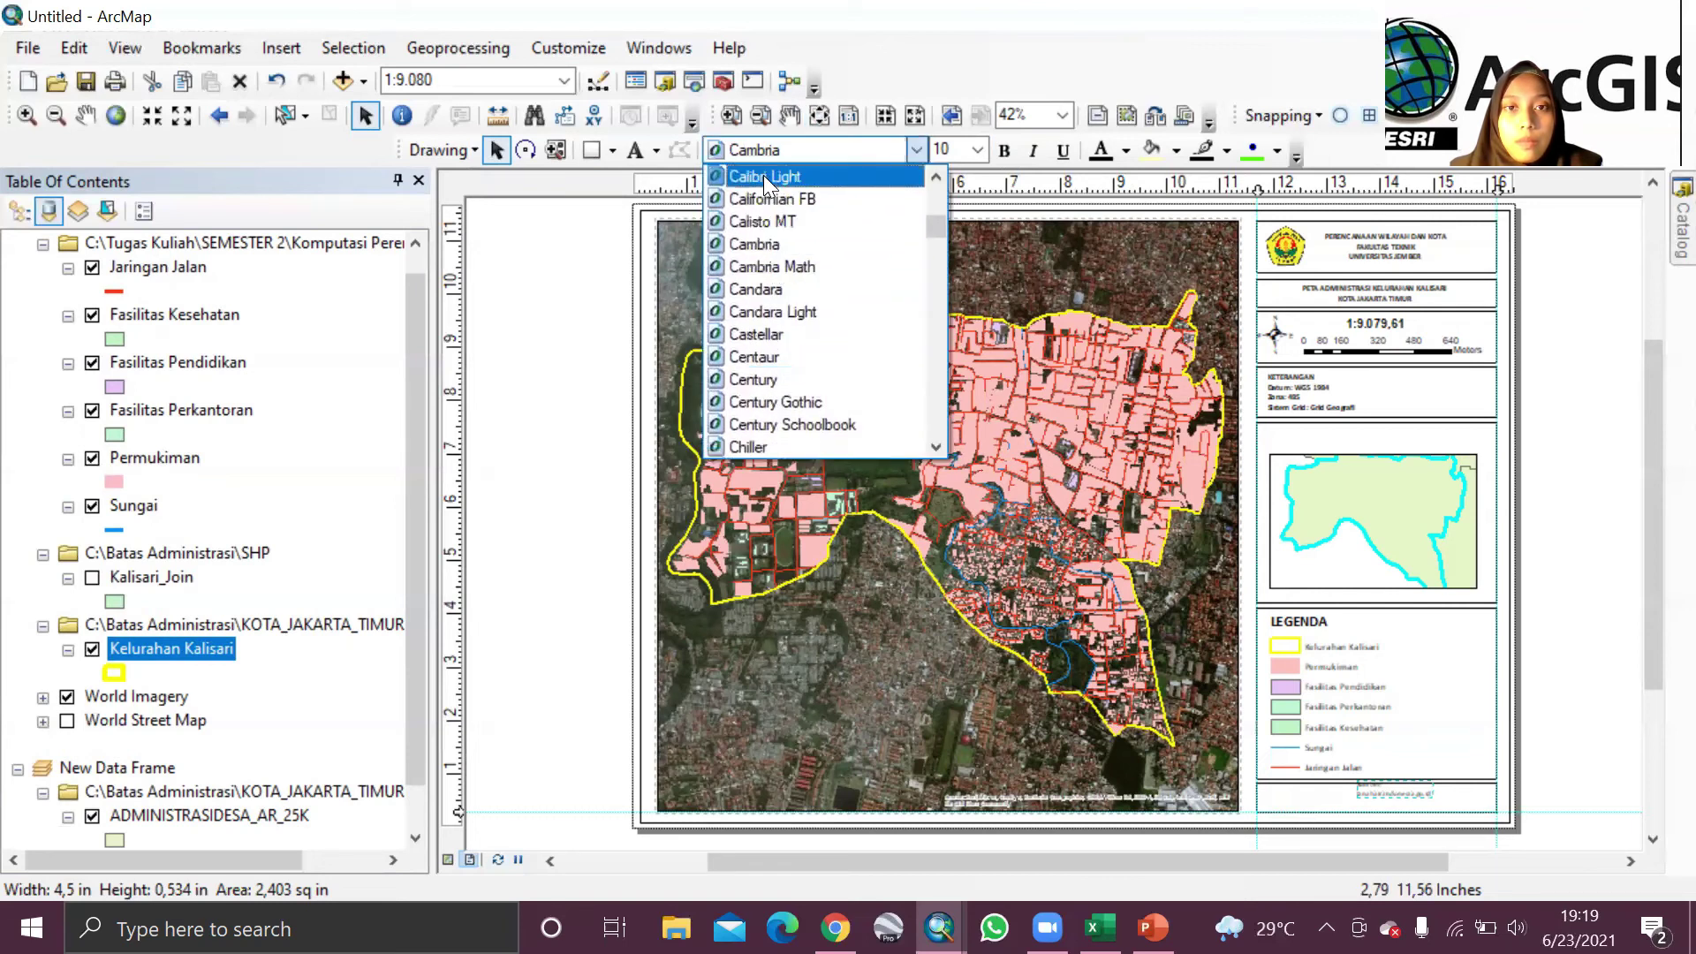
scroll(770, 234, up, 2)
click(767, 288)
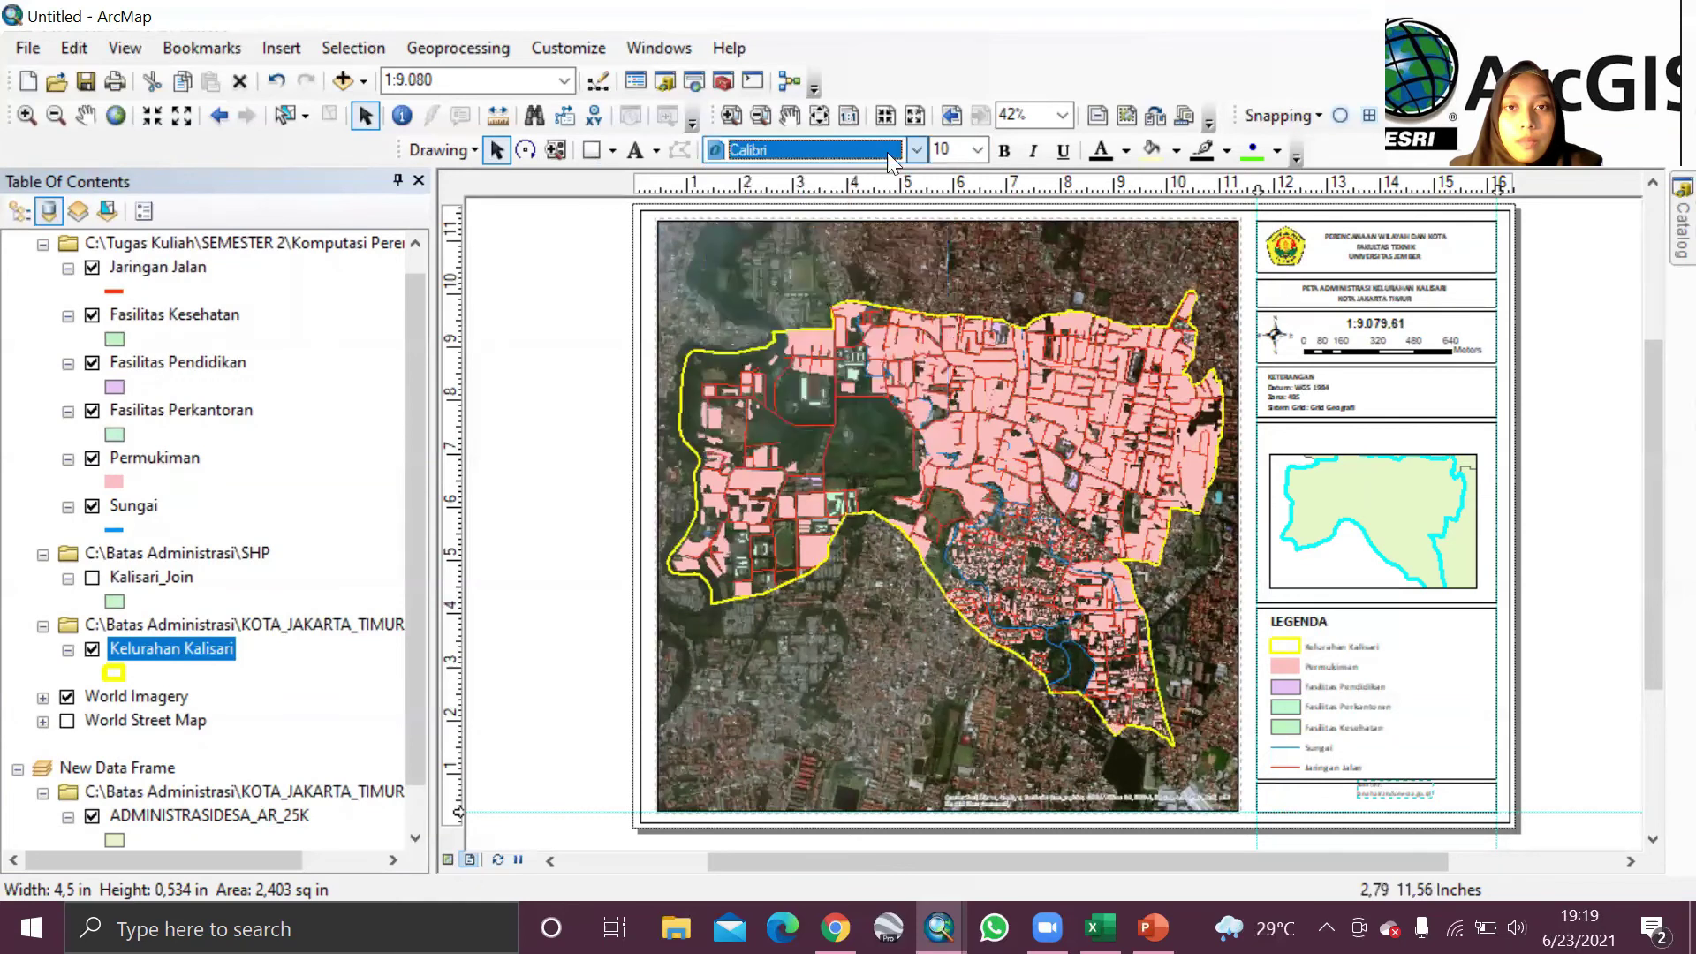
click(972, 150)
click(938, 194)
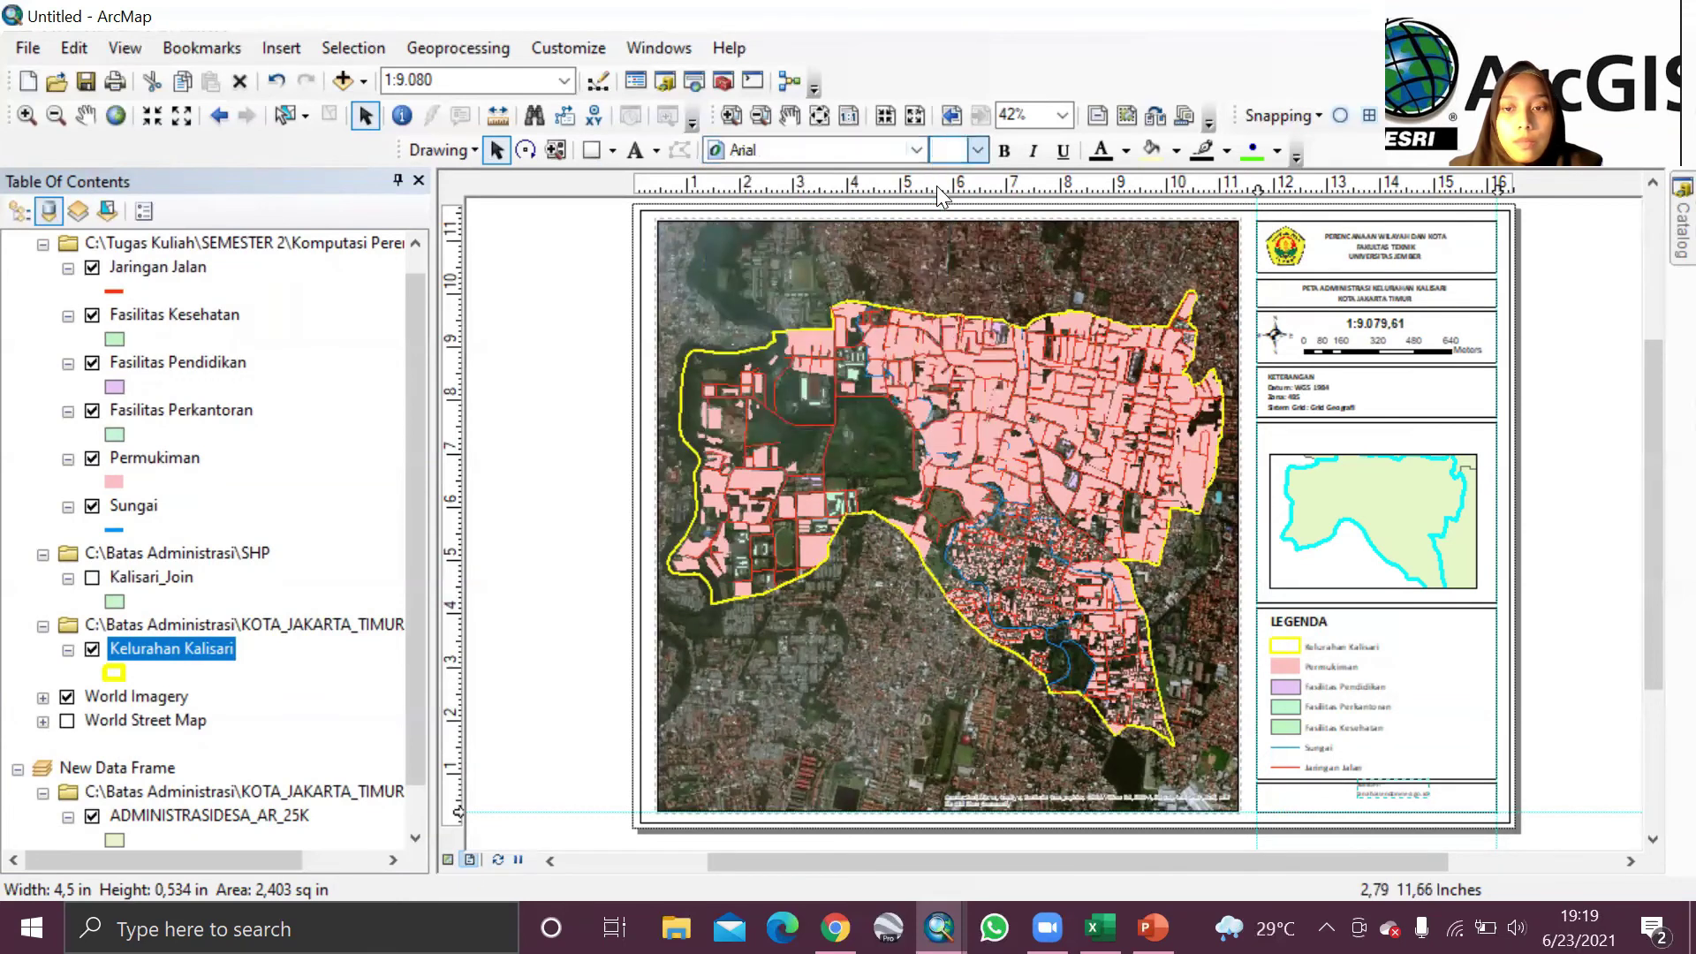
click(1005, 150)
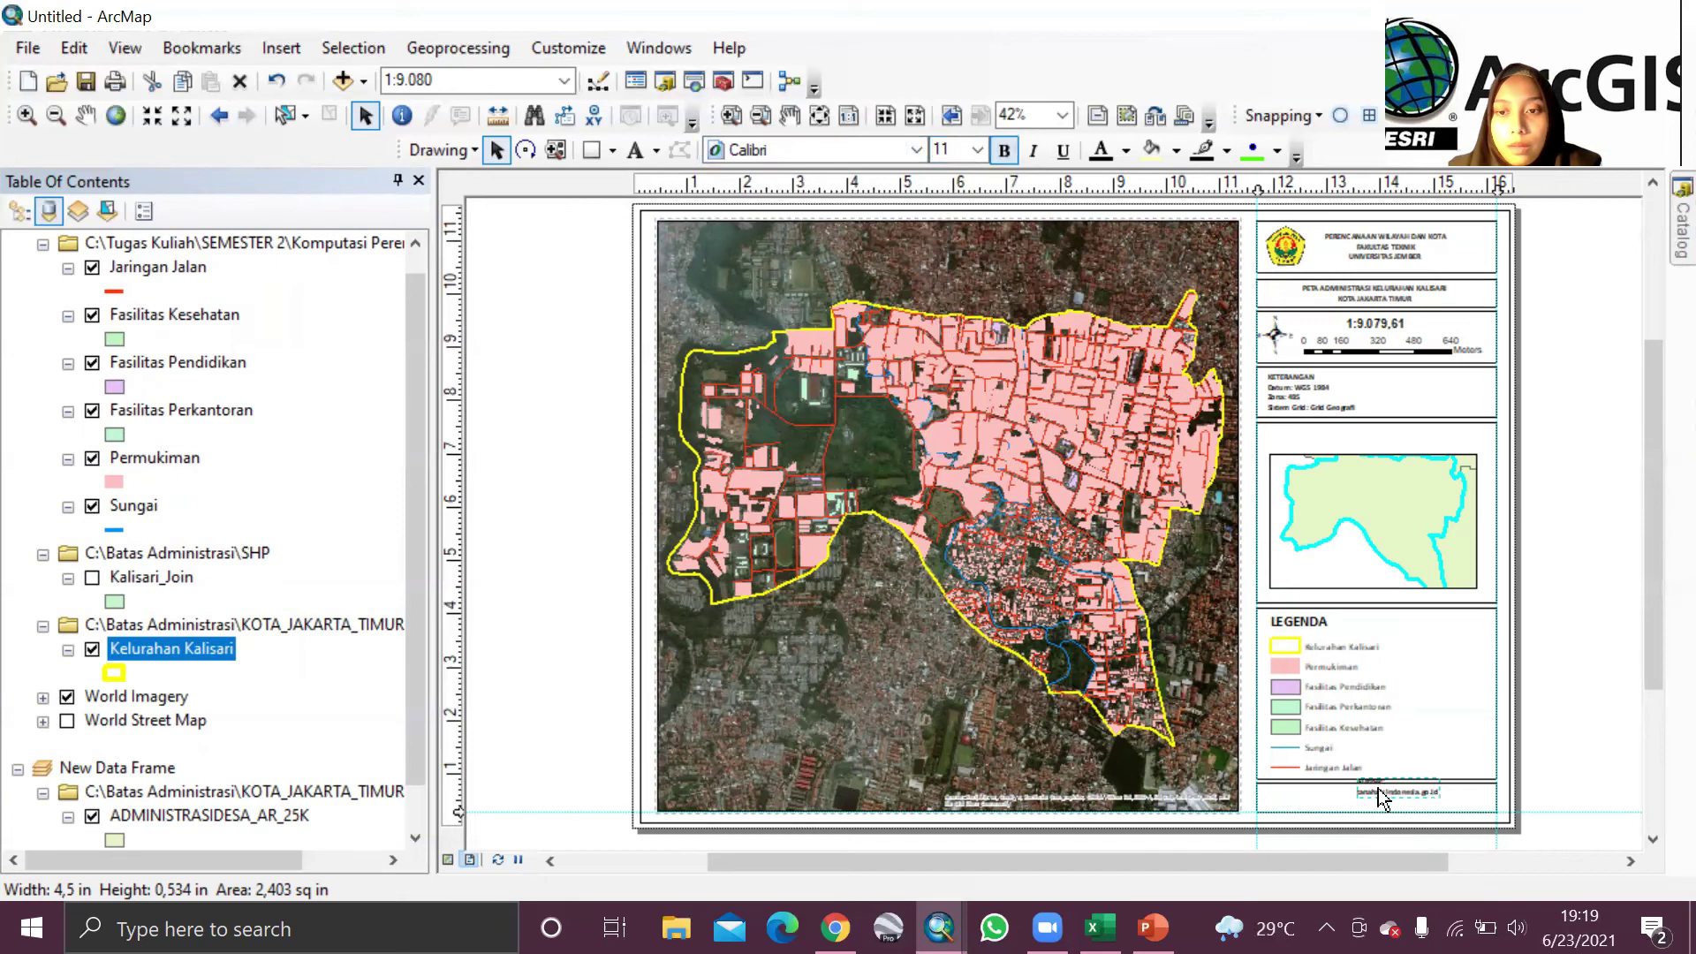
drag(1384, 800, 1289, 809)
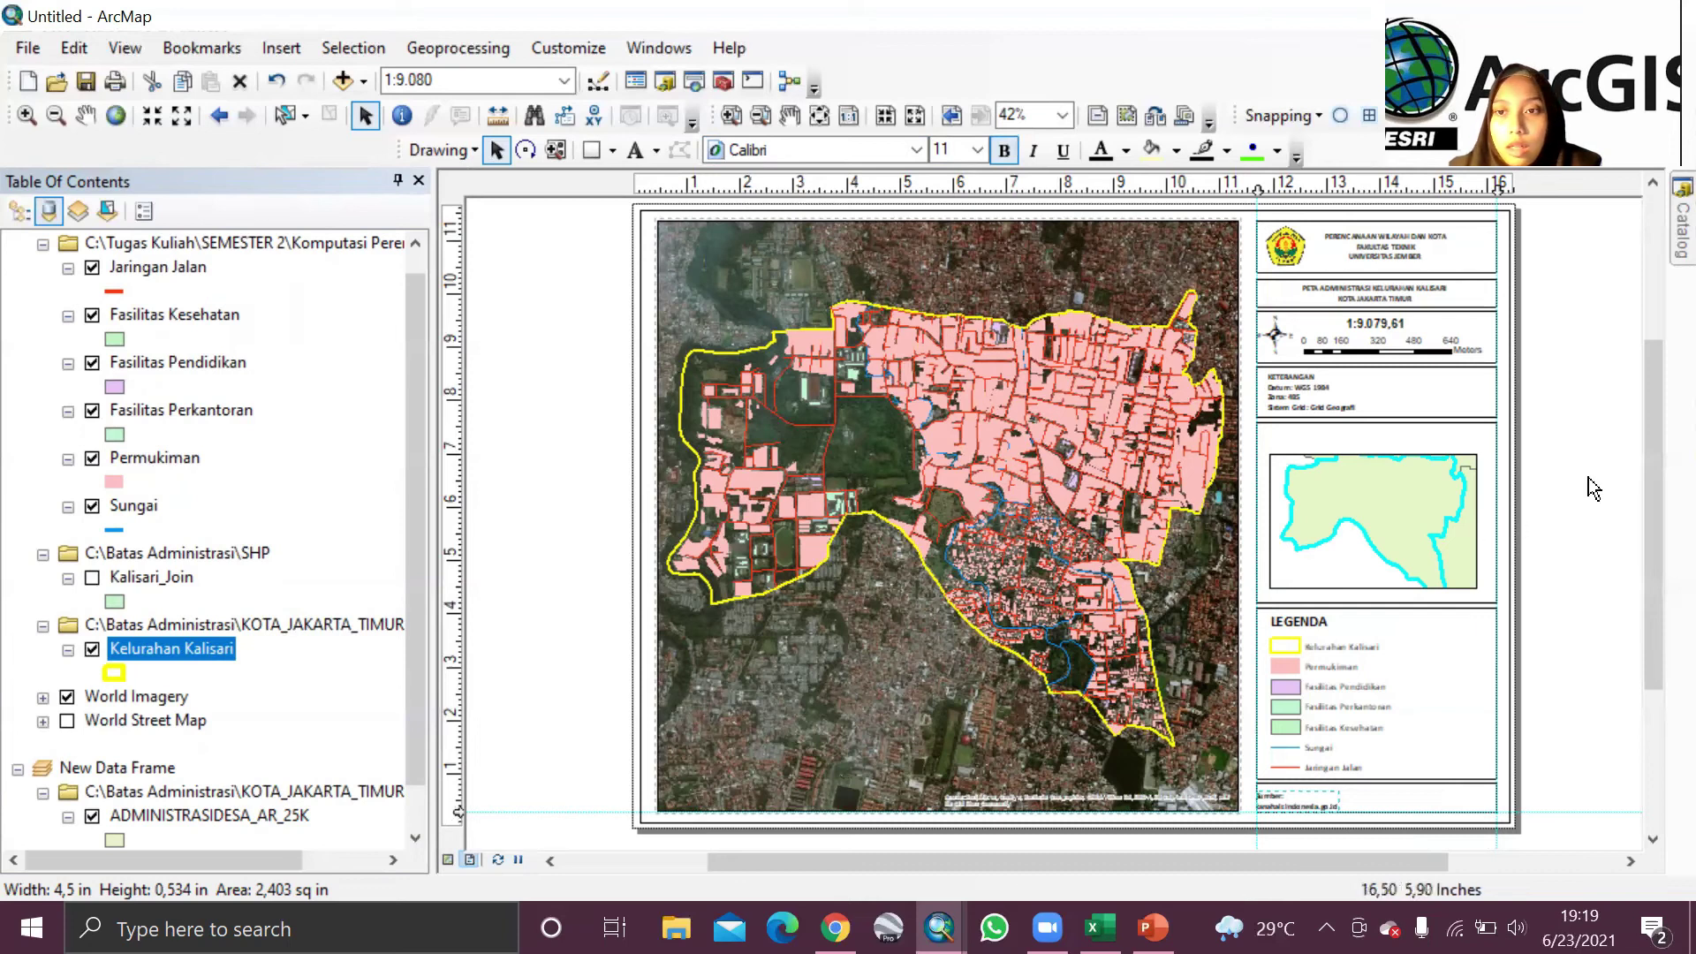
click(1361, 818)
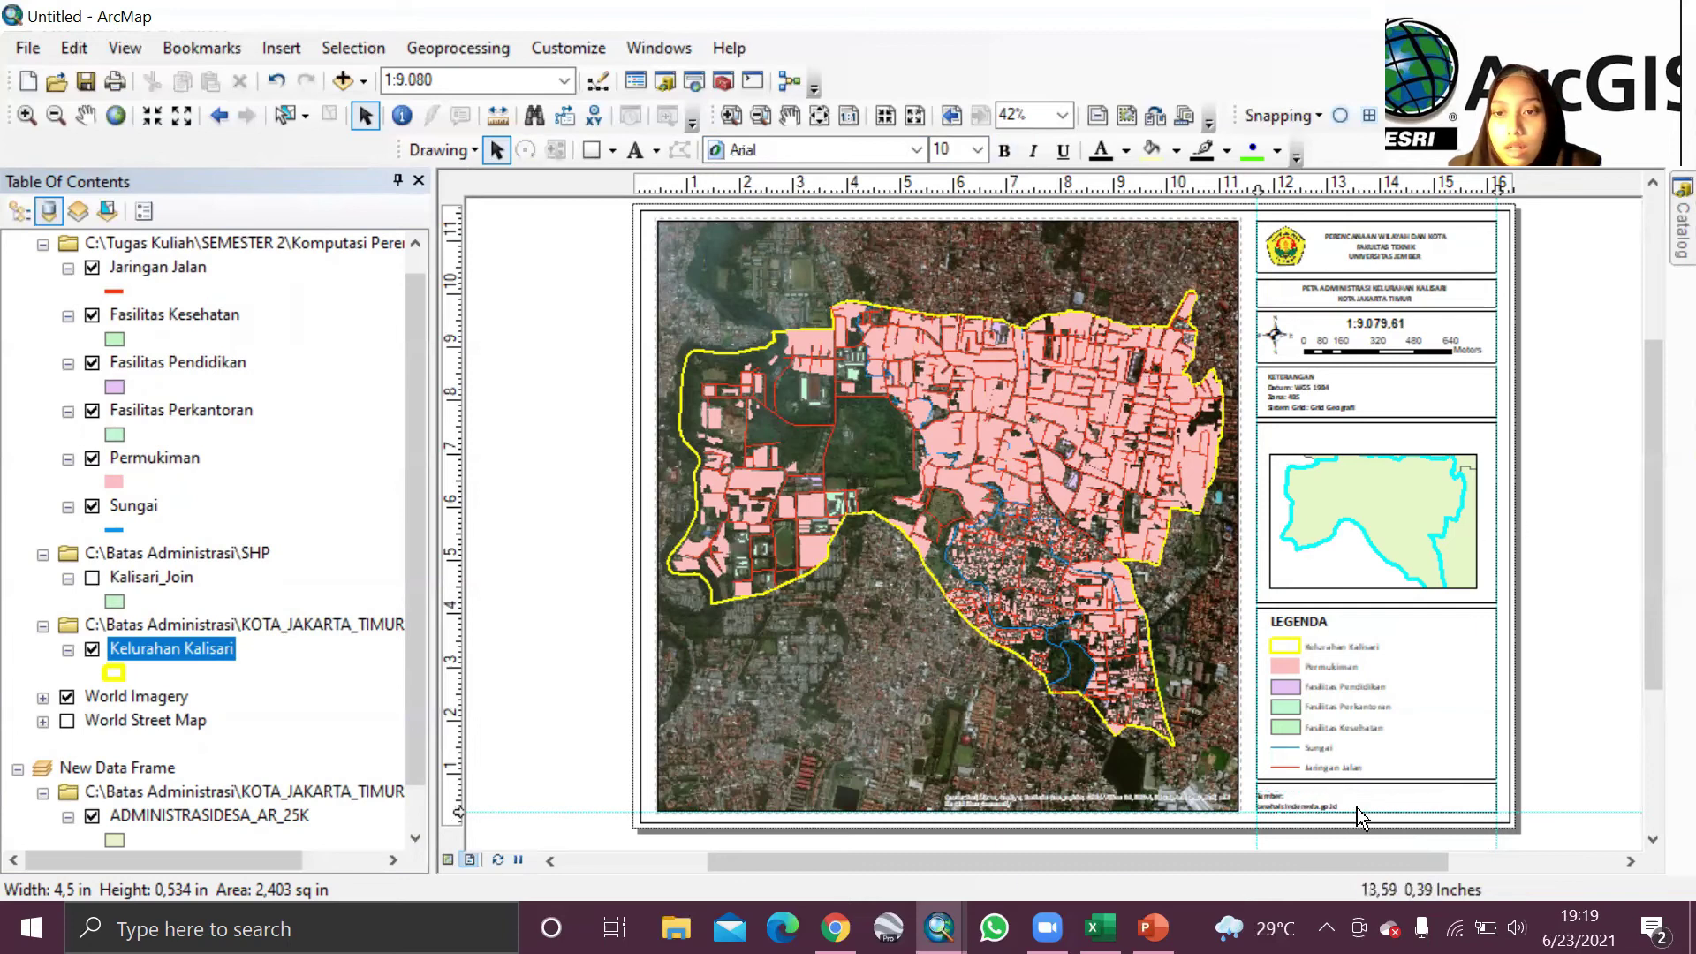
Step: Enlarge the inset map frame slightly within its box and zoom its map out to 1:40.000
click(1402, 479)
drag(1479, 449, 1485, 445)
drag(1481, 583, 1497, 592)
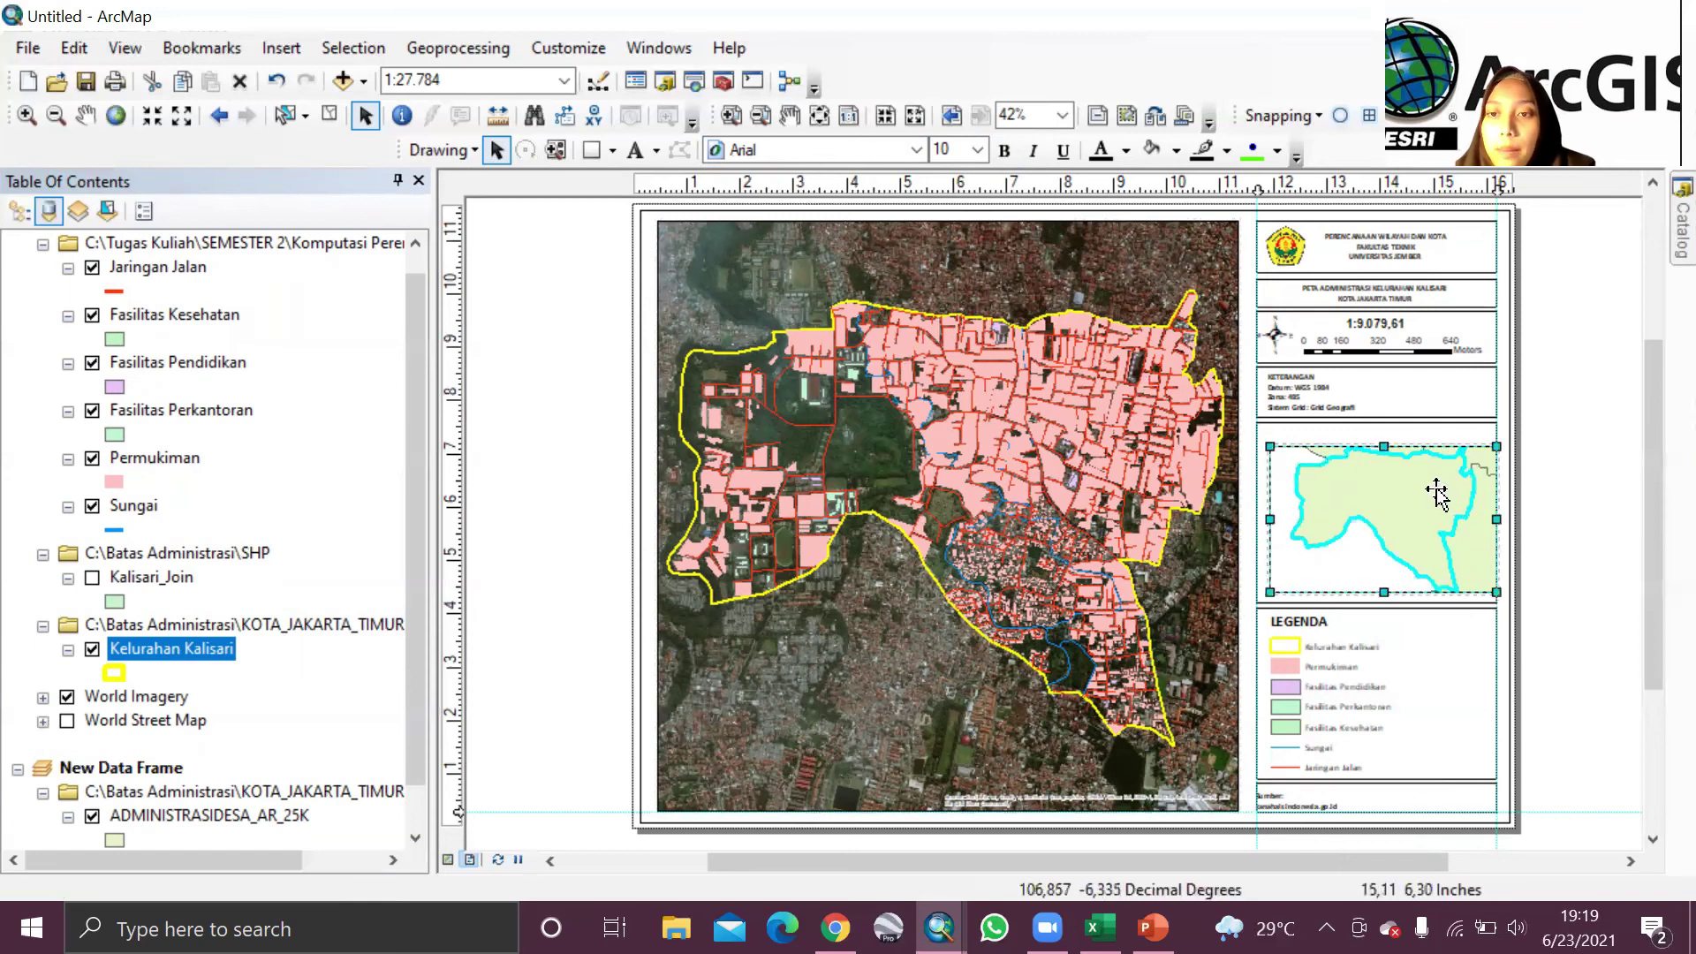
click(175, 120)
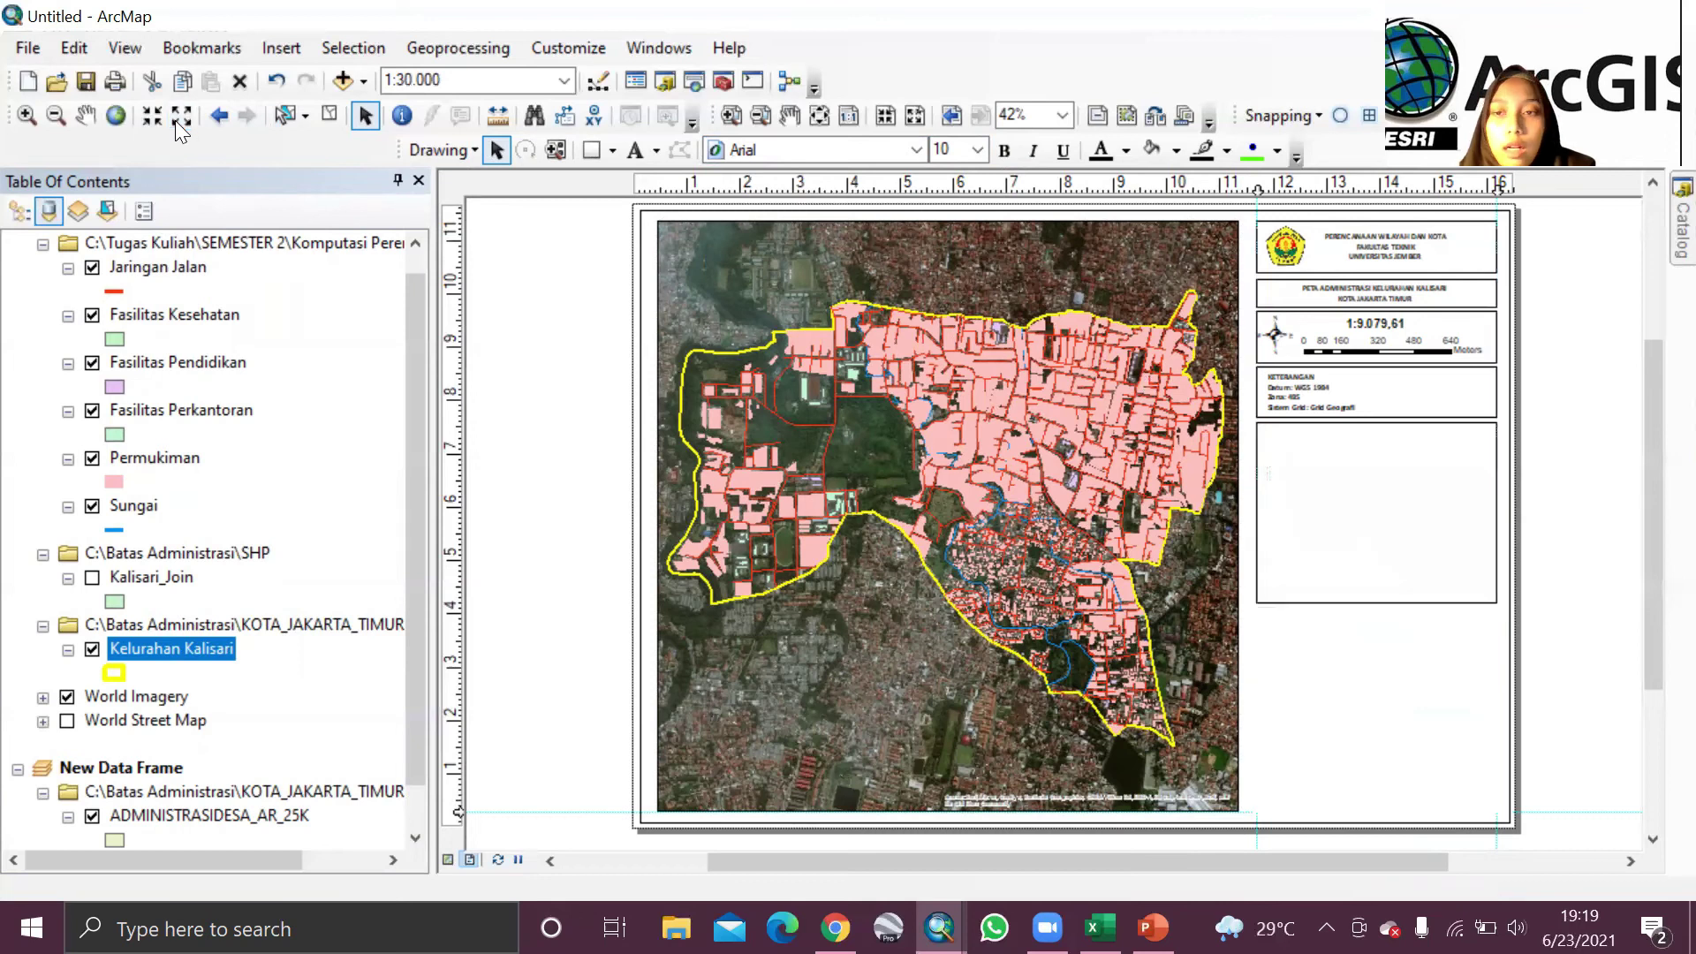
click(175, 120)
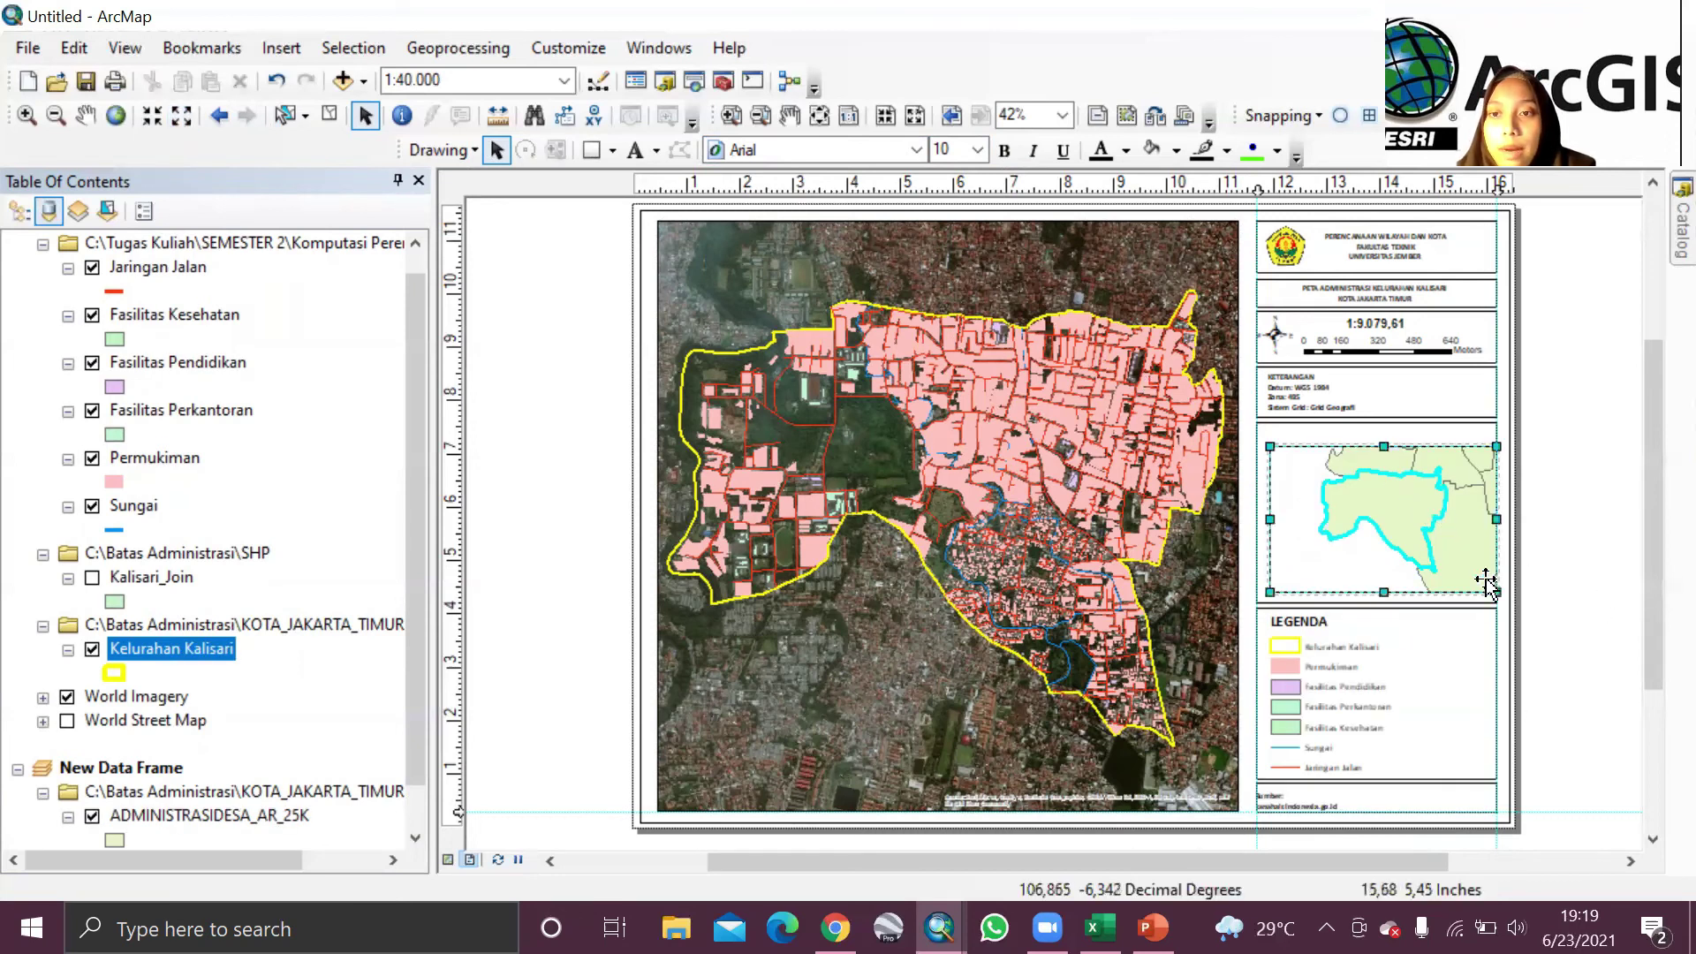
drag(1480, 585, 1466, 581)
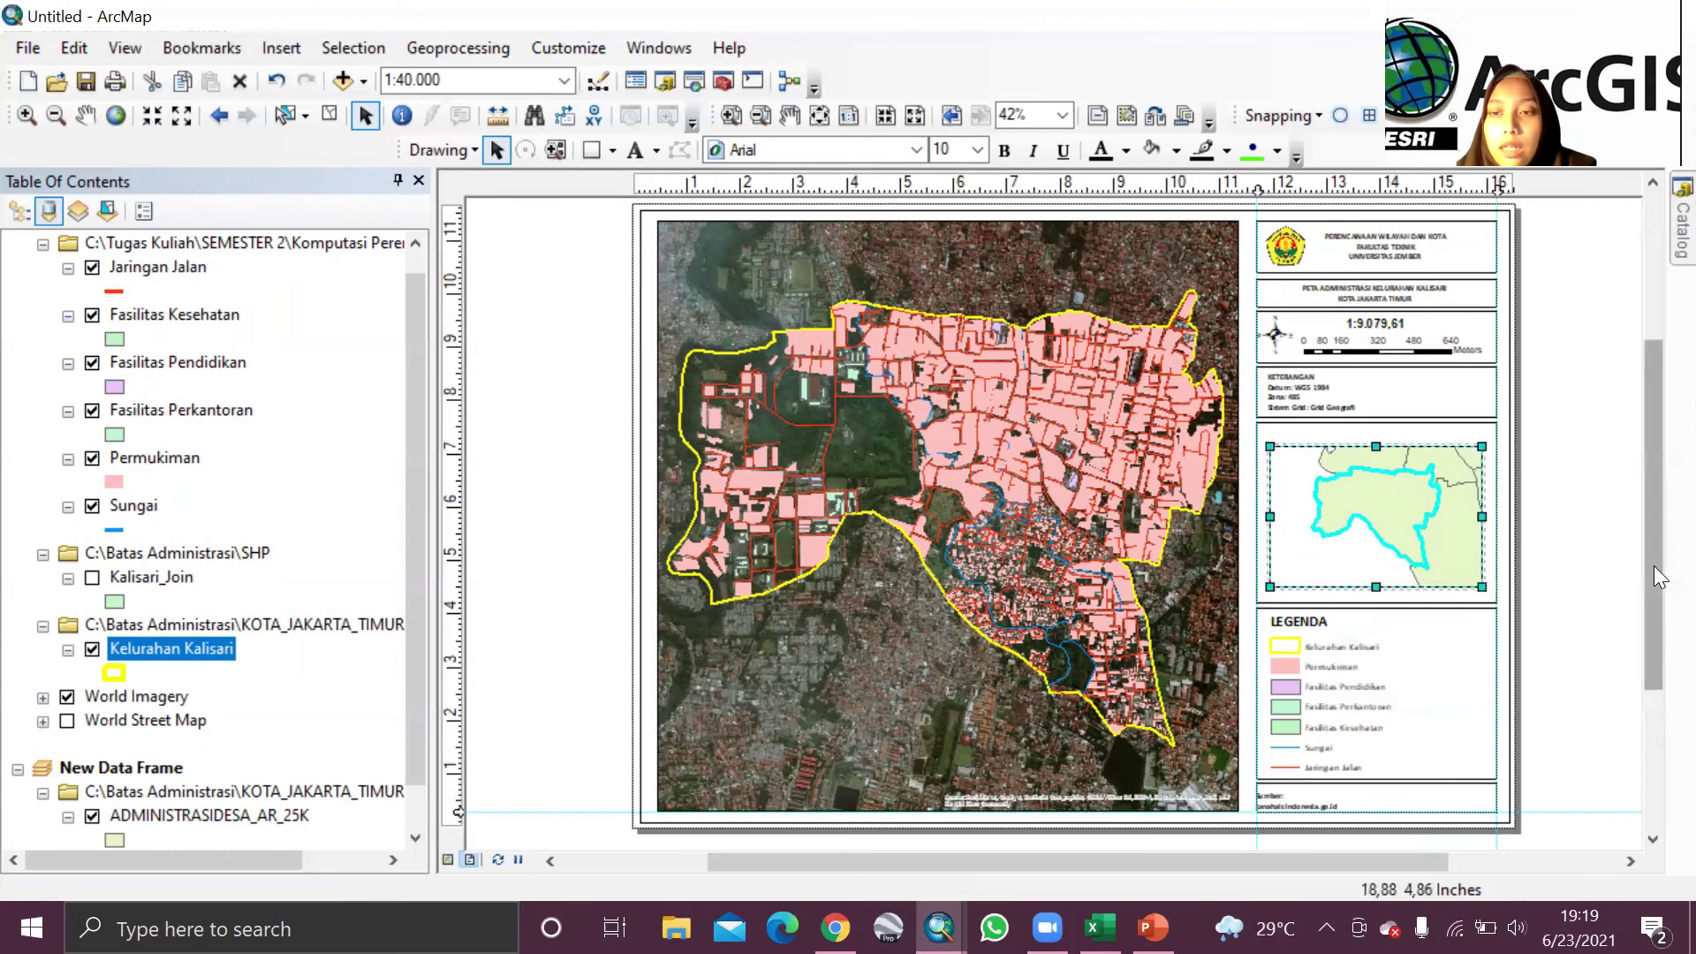
Step: Add a measured grid with grid lines and labels to the inset map's data frame, keeping the default intervals
right_click(1381, 490)
click(1419, 482)
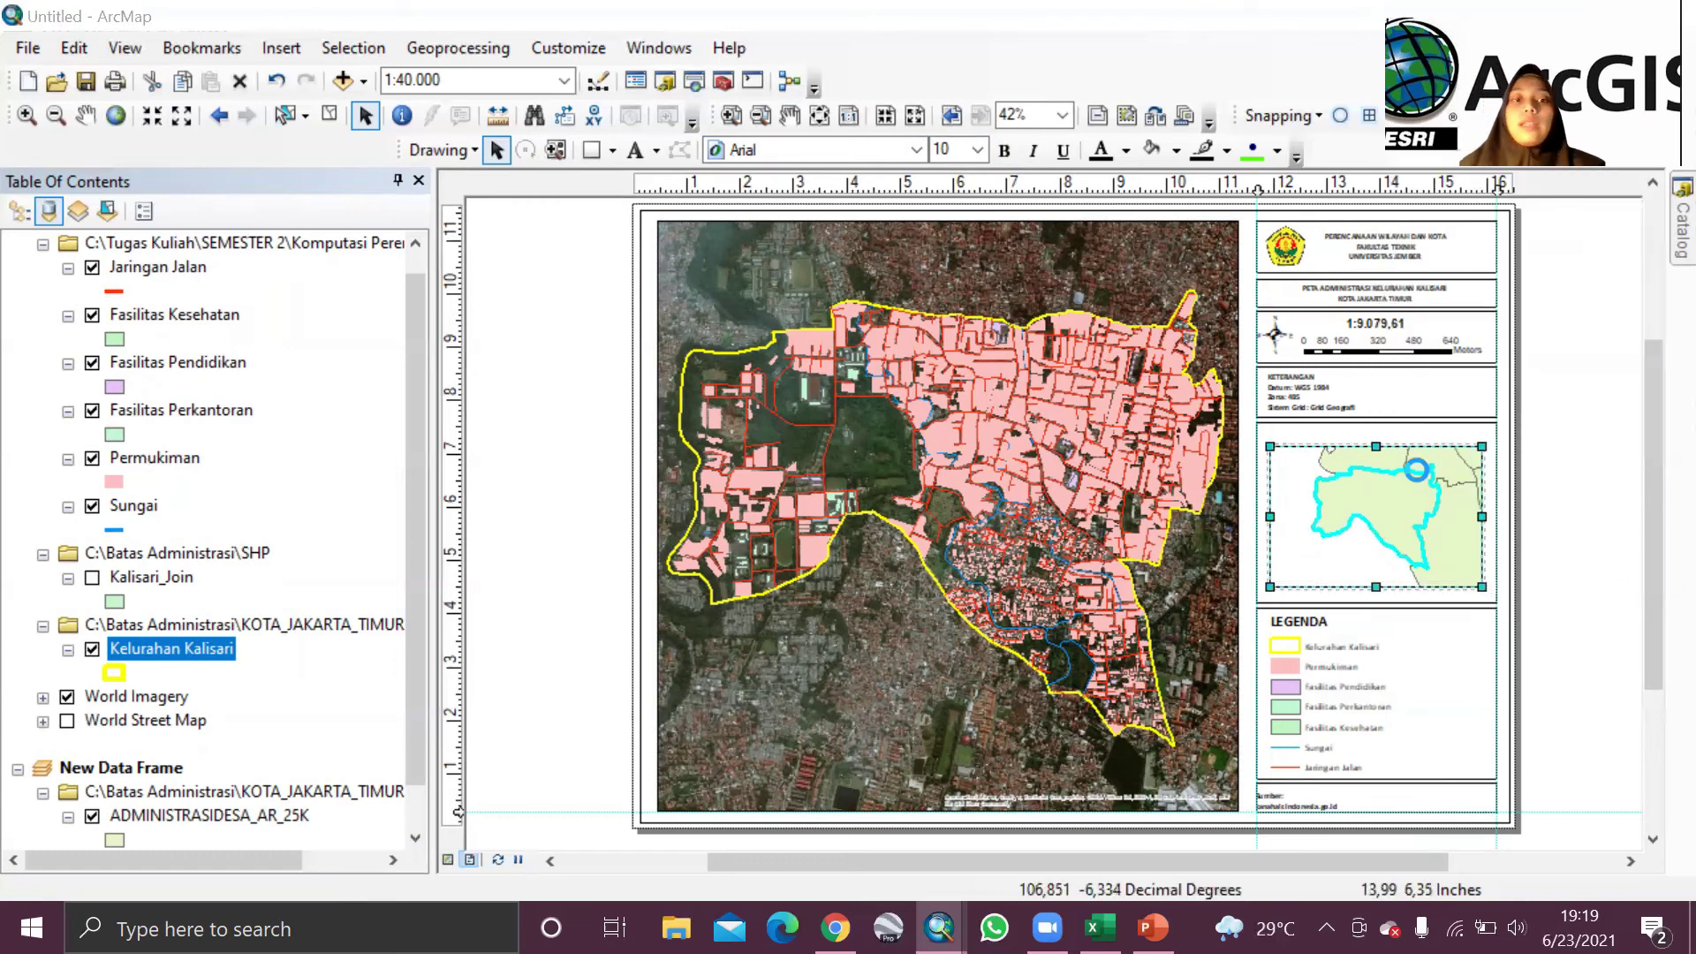
click(1056, 206)
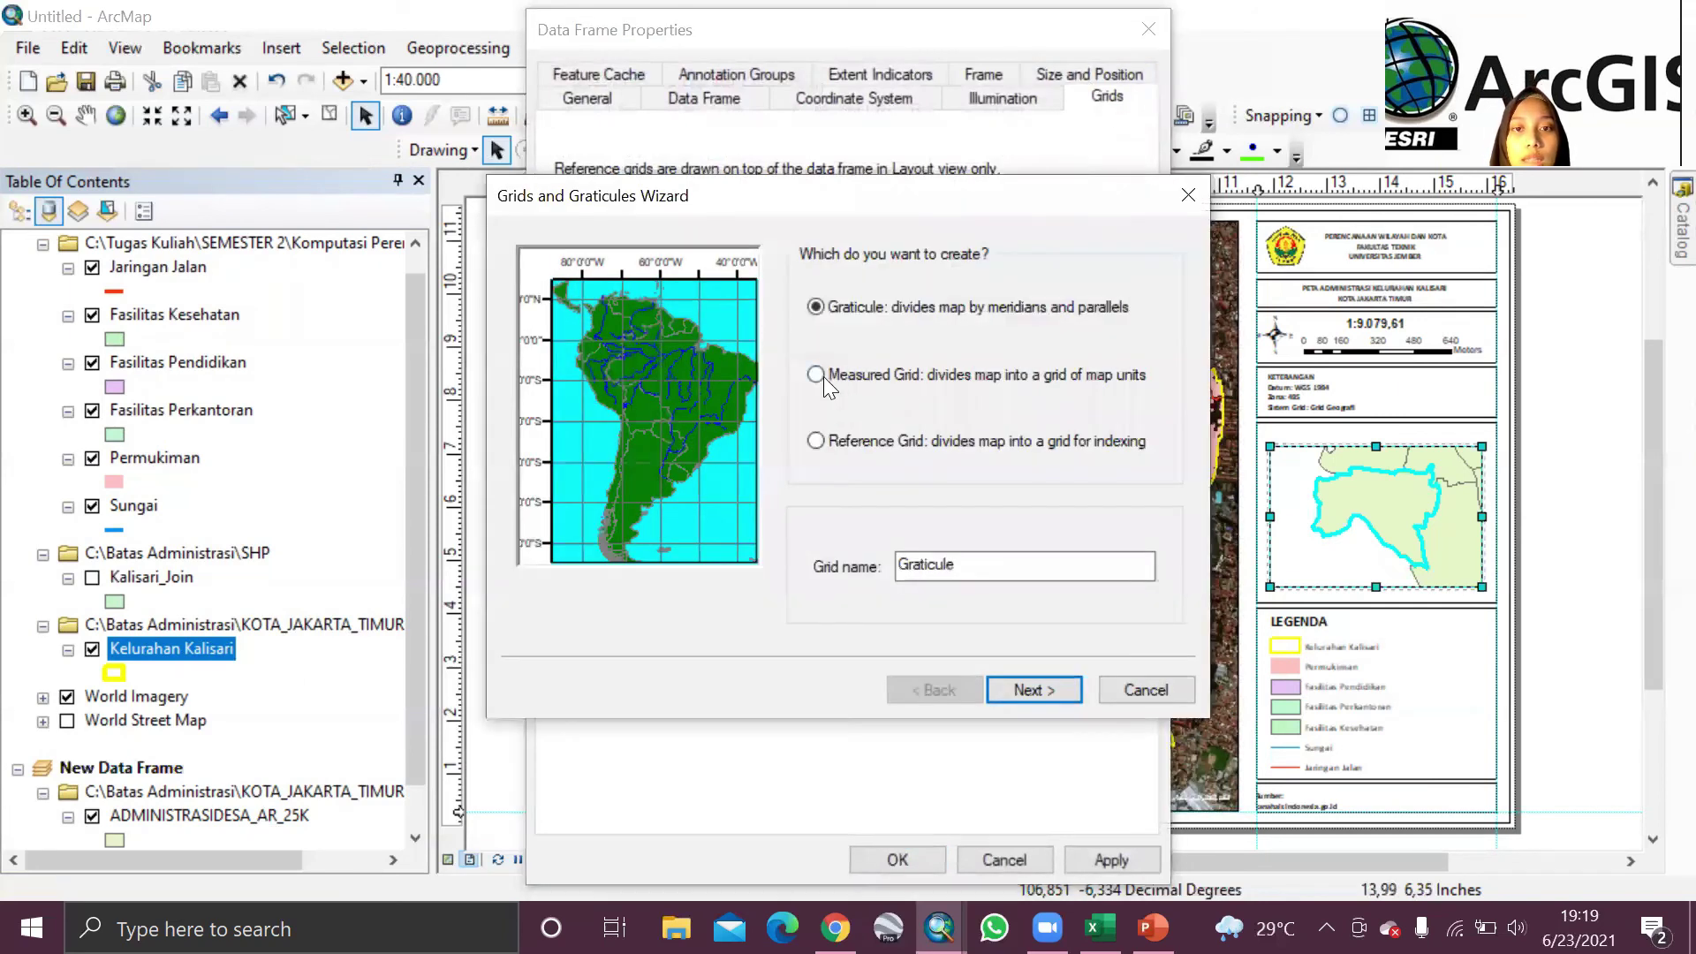
click(823, 376)
click(1007, 691)
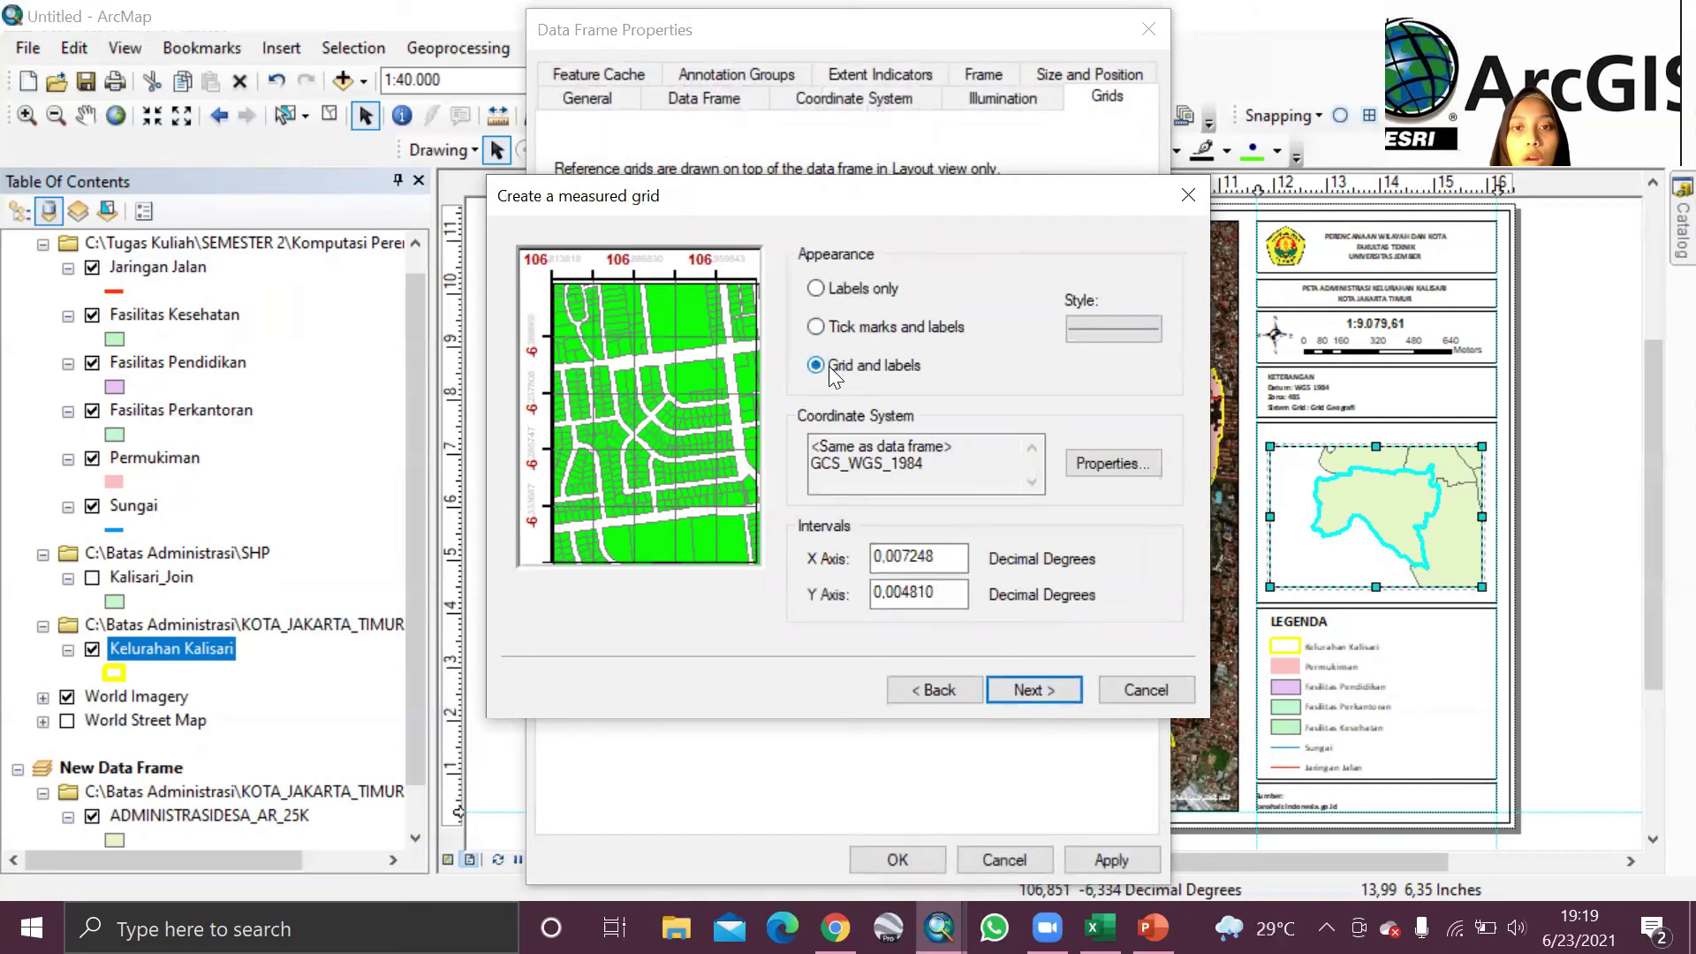
click(1061, 693)
click(1060, 685)
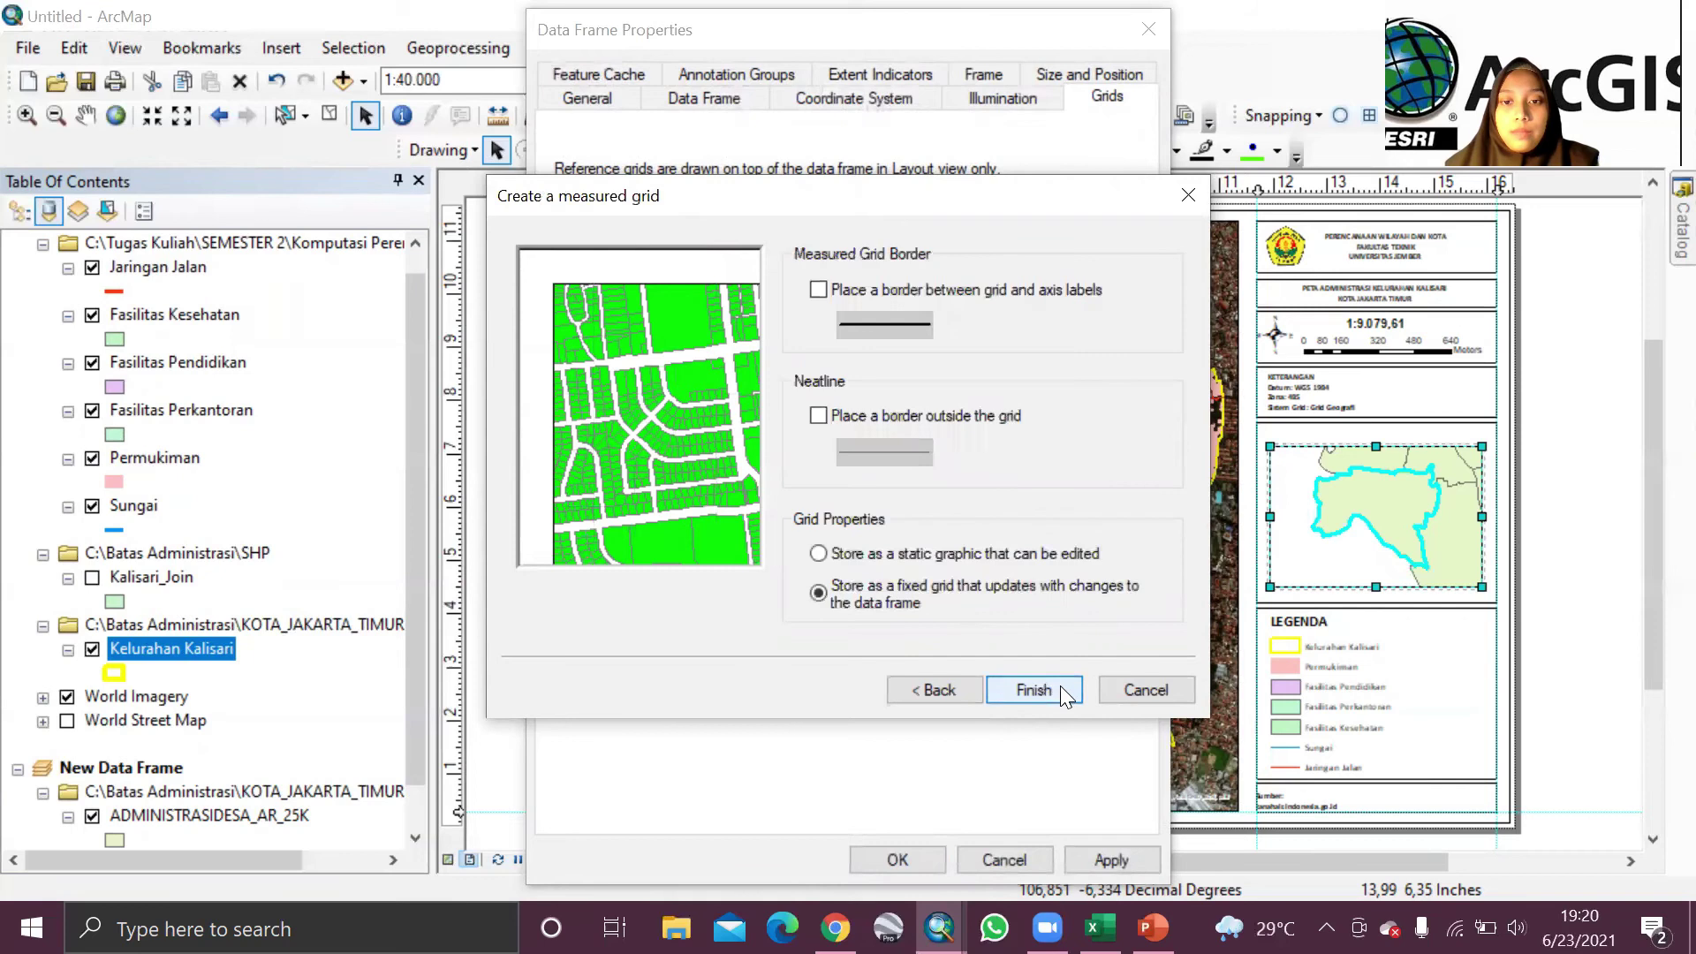
click(1060, 686)
click(1081, 860)
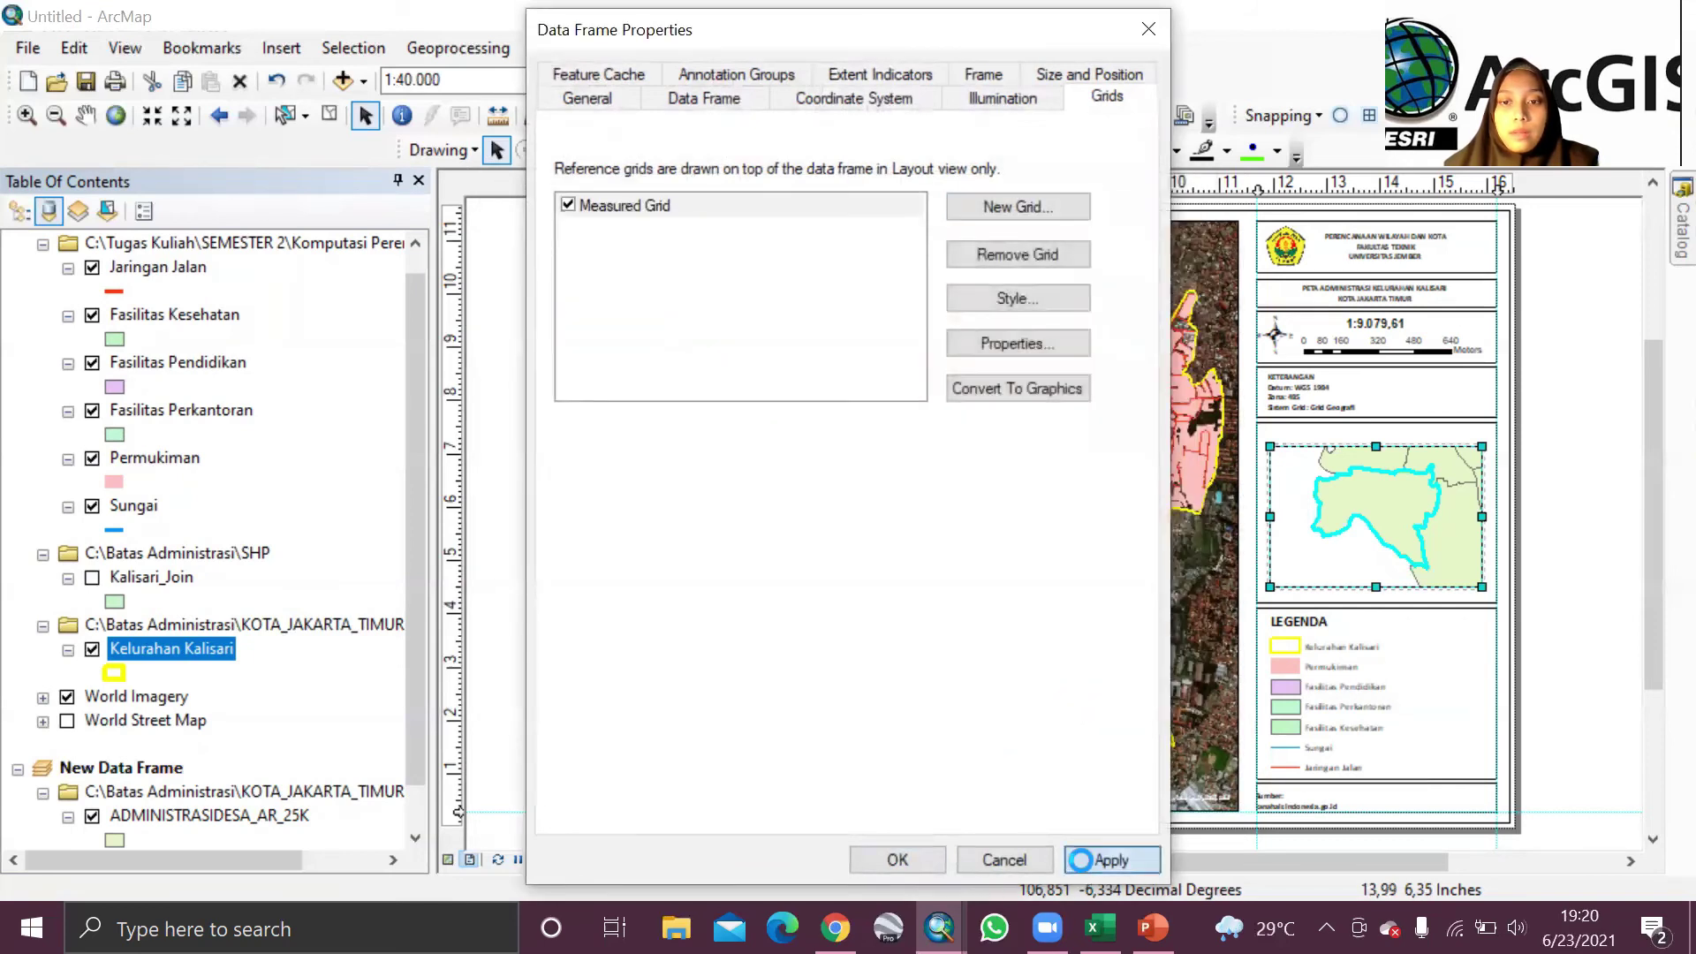
click(907, 853)
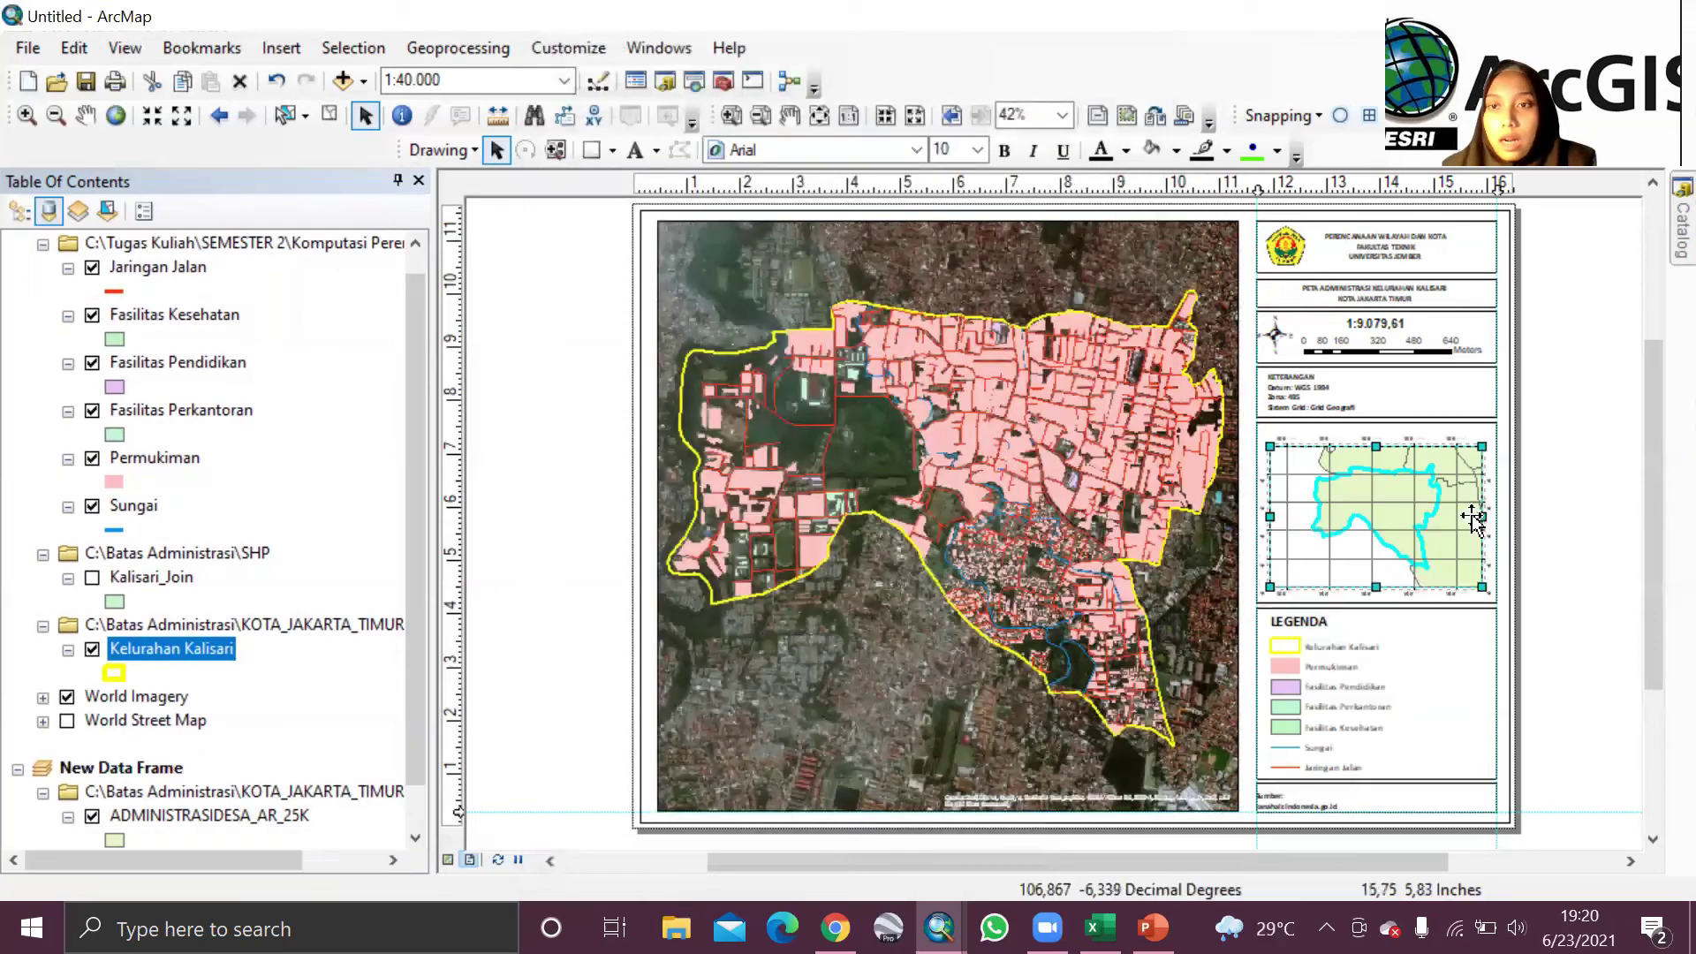
click(1571, 539)
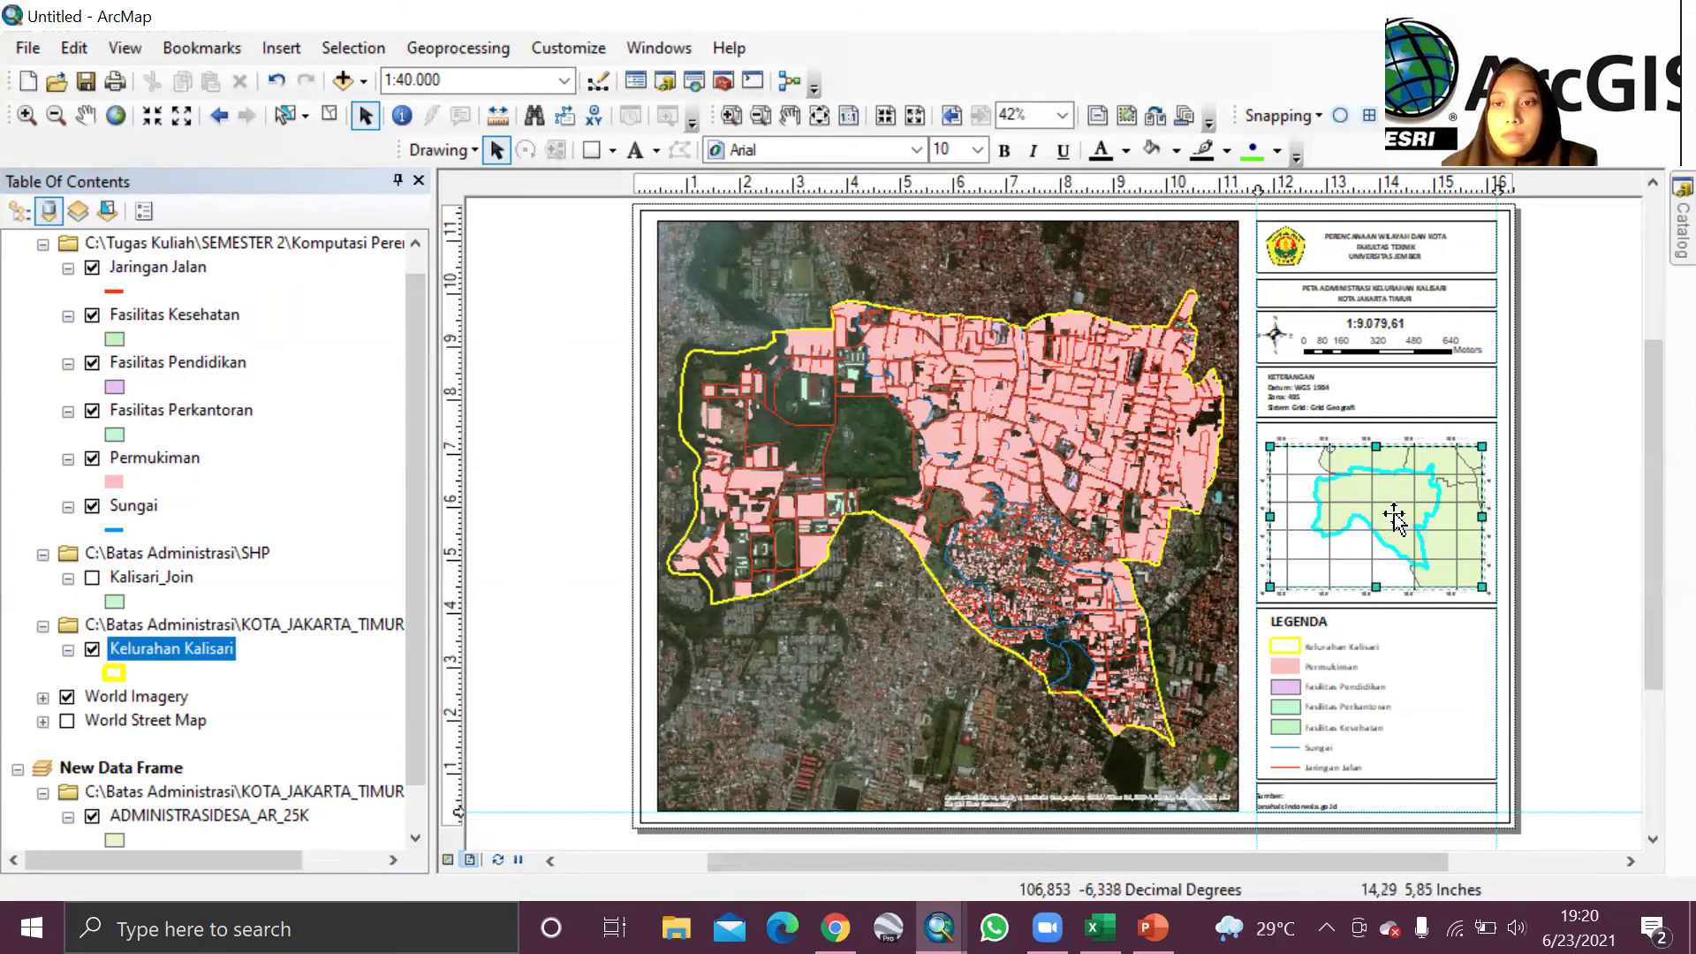
Step: Nudge the inset map frame slightly upward so its grid labels sit inside the surrounding box
click(1441, 563)
mouse_move(1479, 576)
mouse_down()
mouse_move(1495, 587)
mouse_move(1482, 580)
mouse_up()
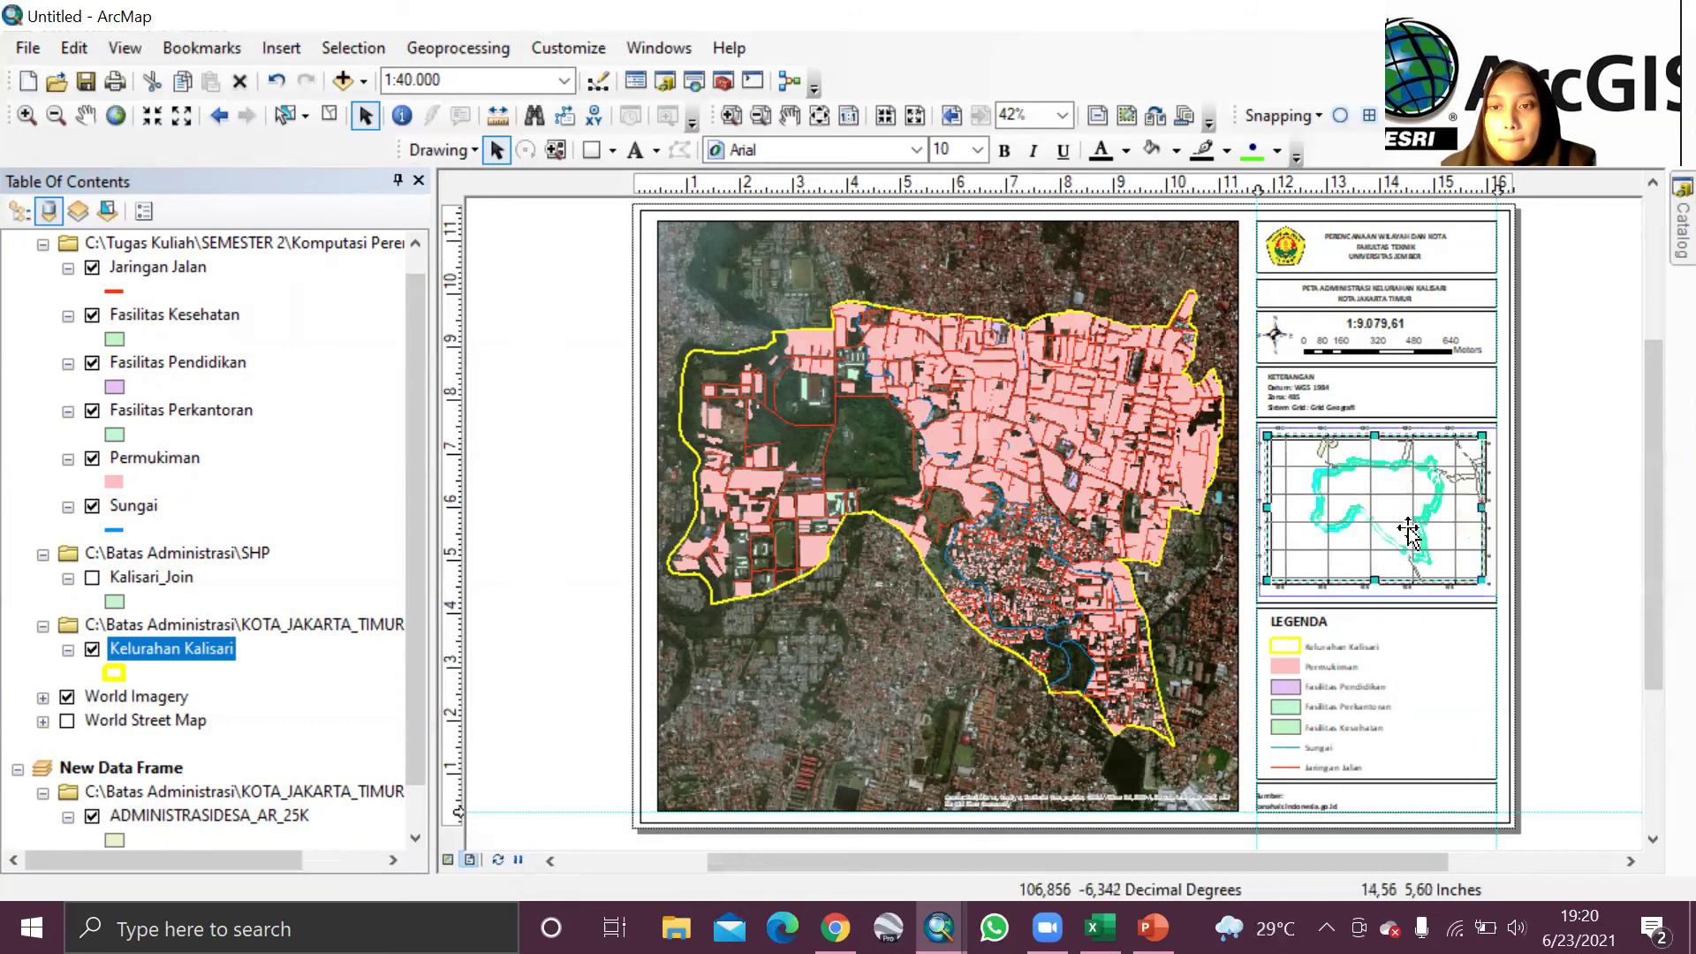
click(1559, 510)
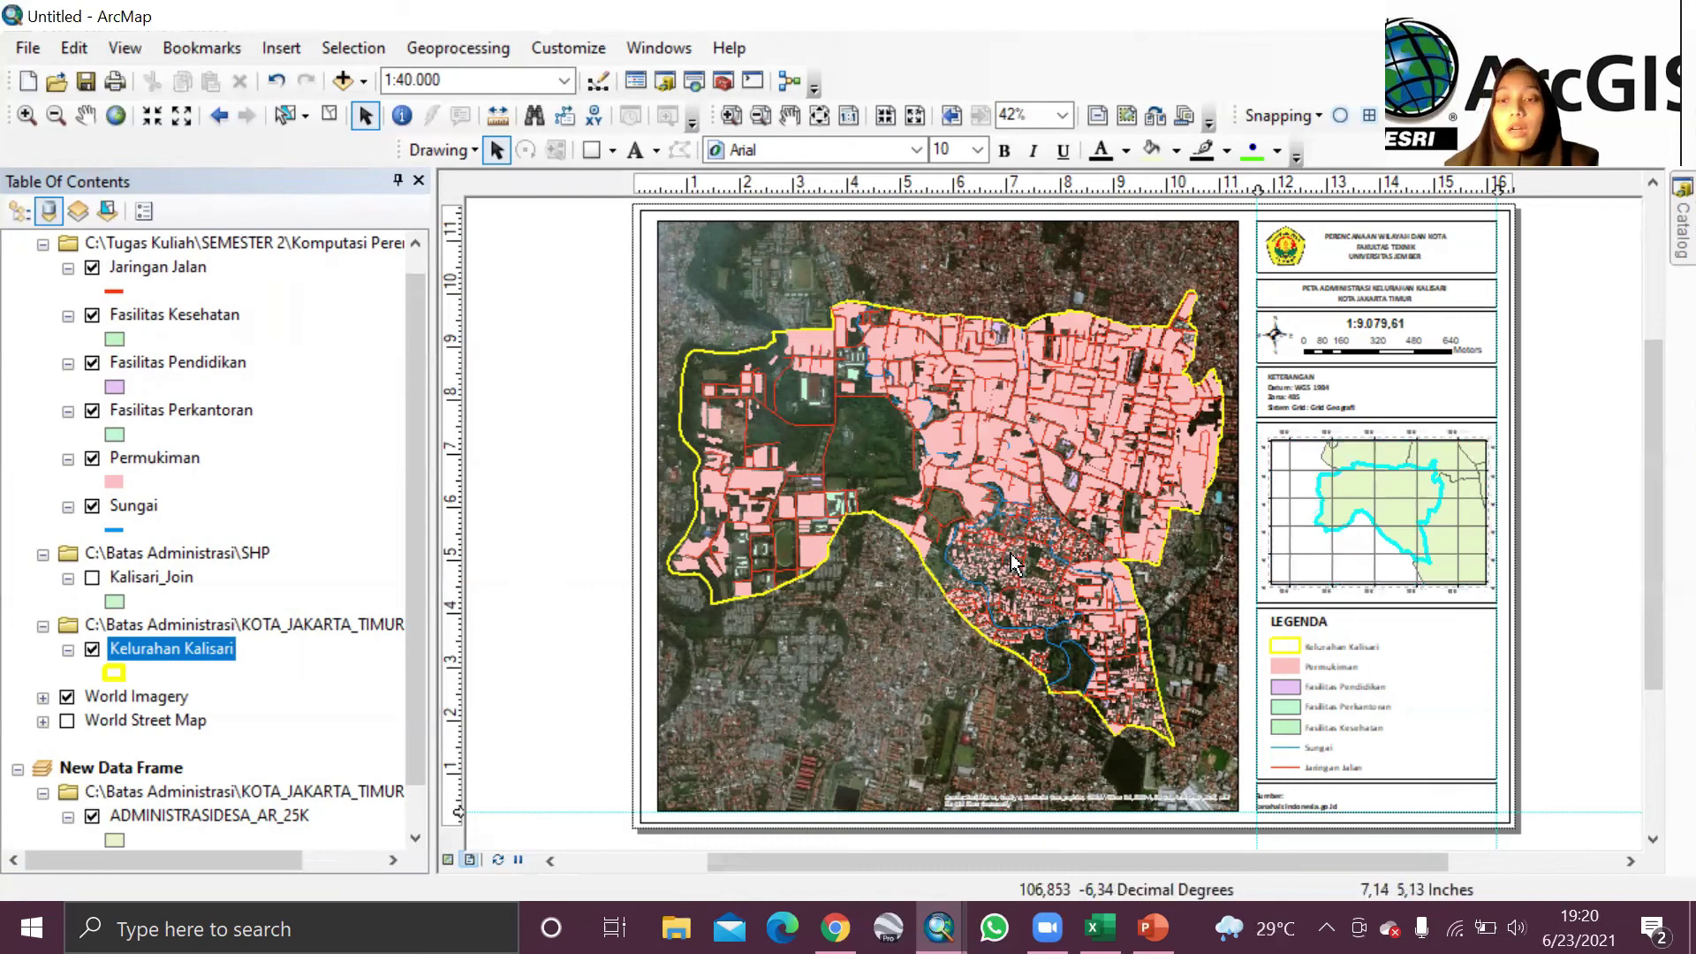
Step: Add a measured grid with grid lines and labels to the main map's data frame, keeping the default intervals
click(972, 319)
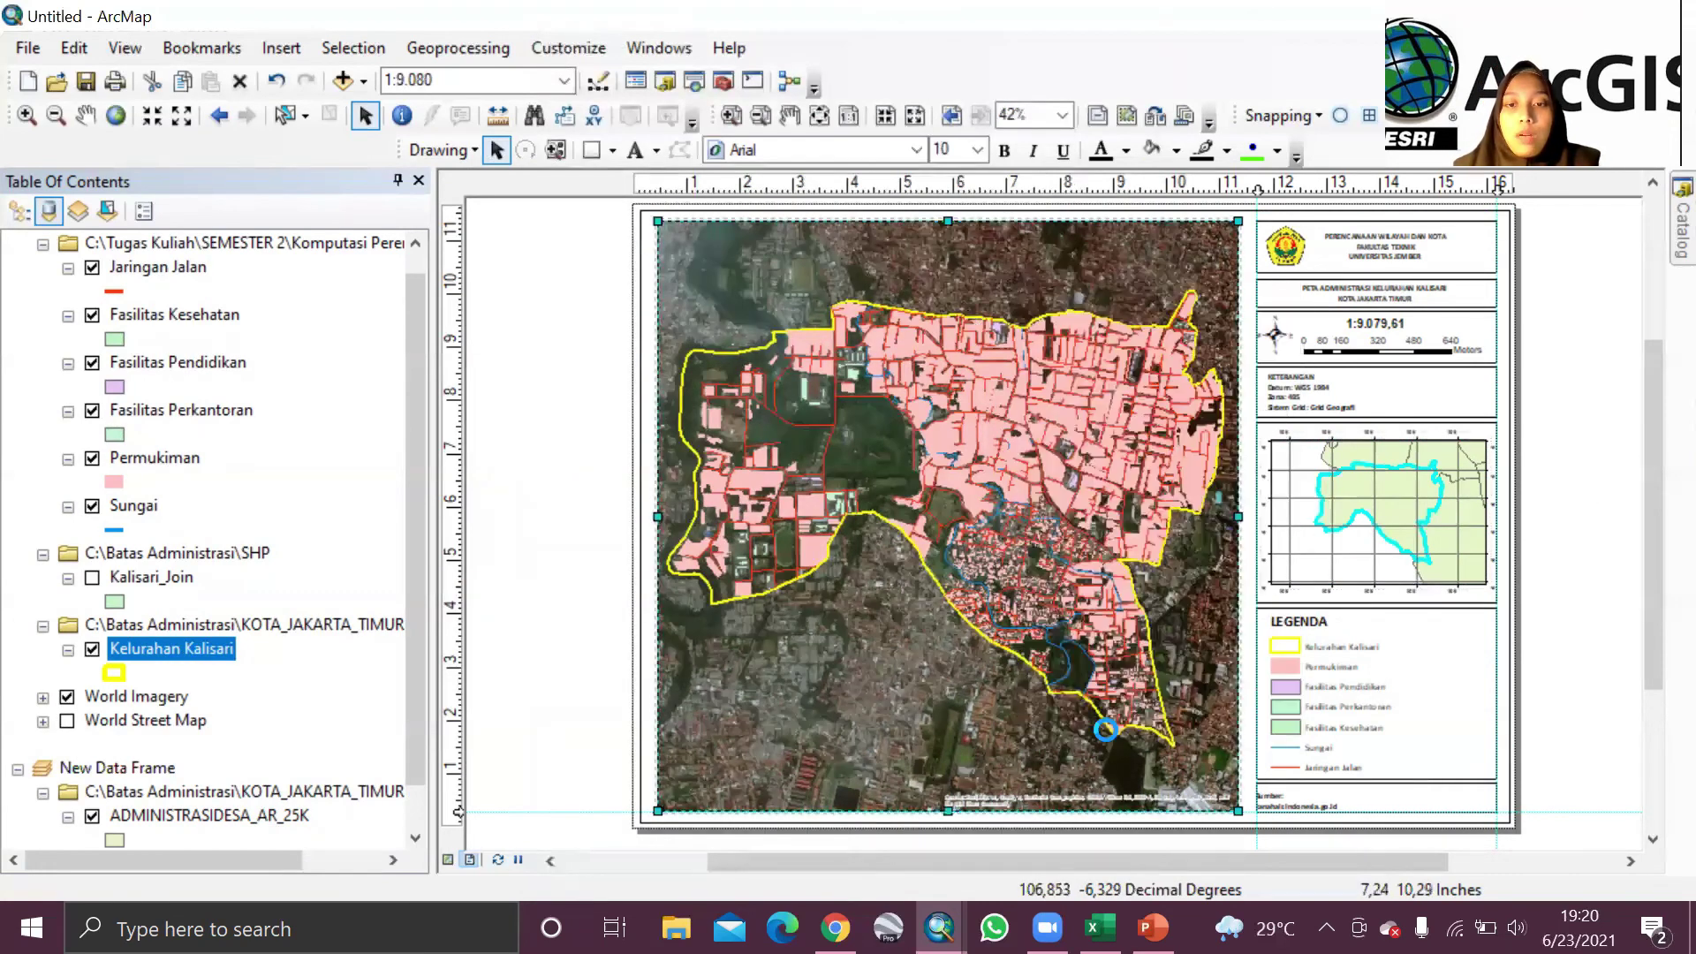
double_click(1106, 729)
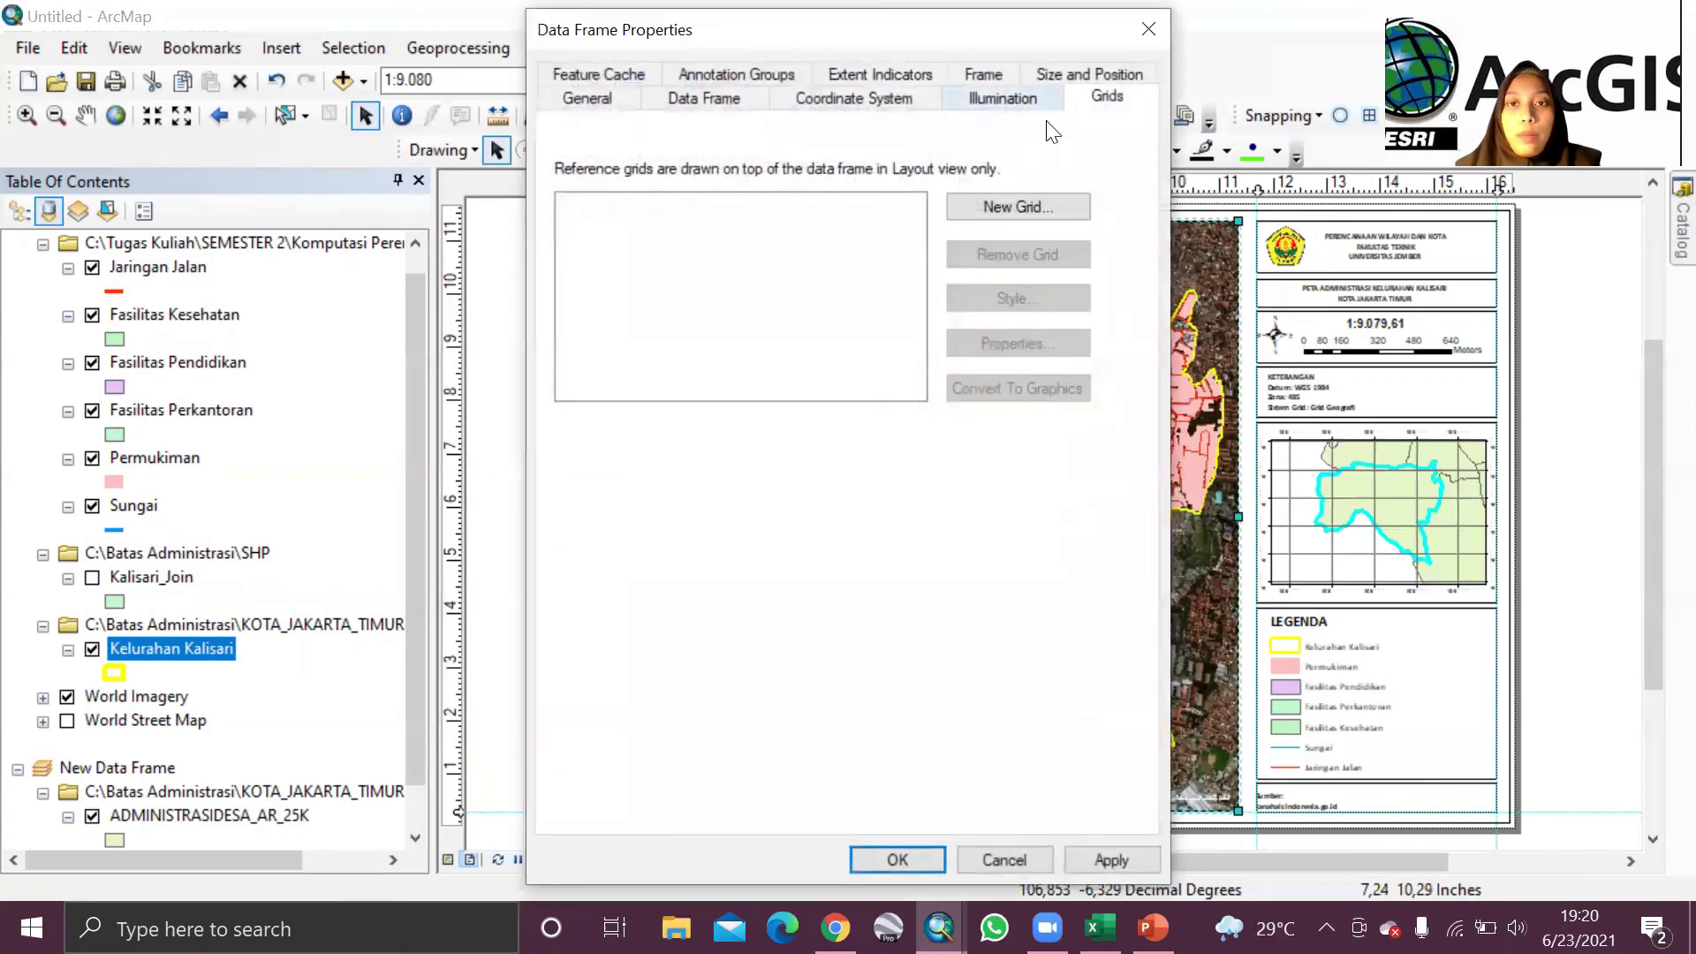
click(1049, 203)
click(850, 373)
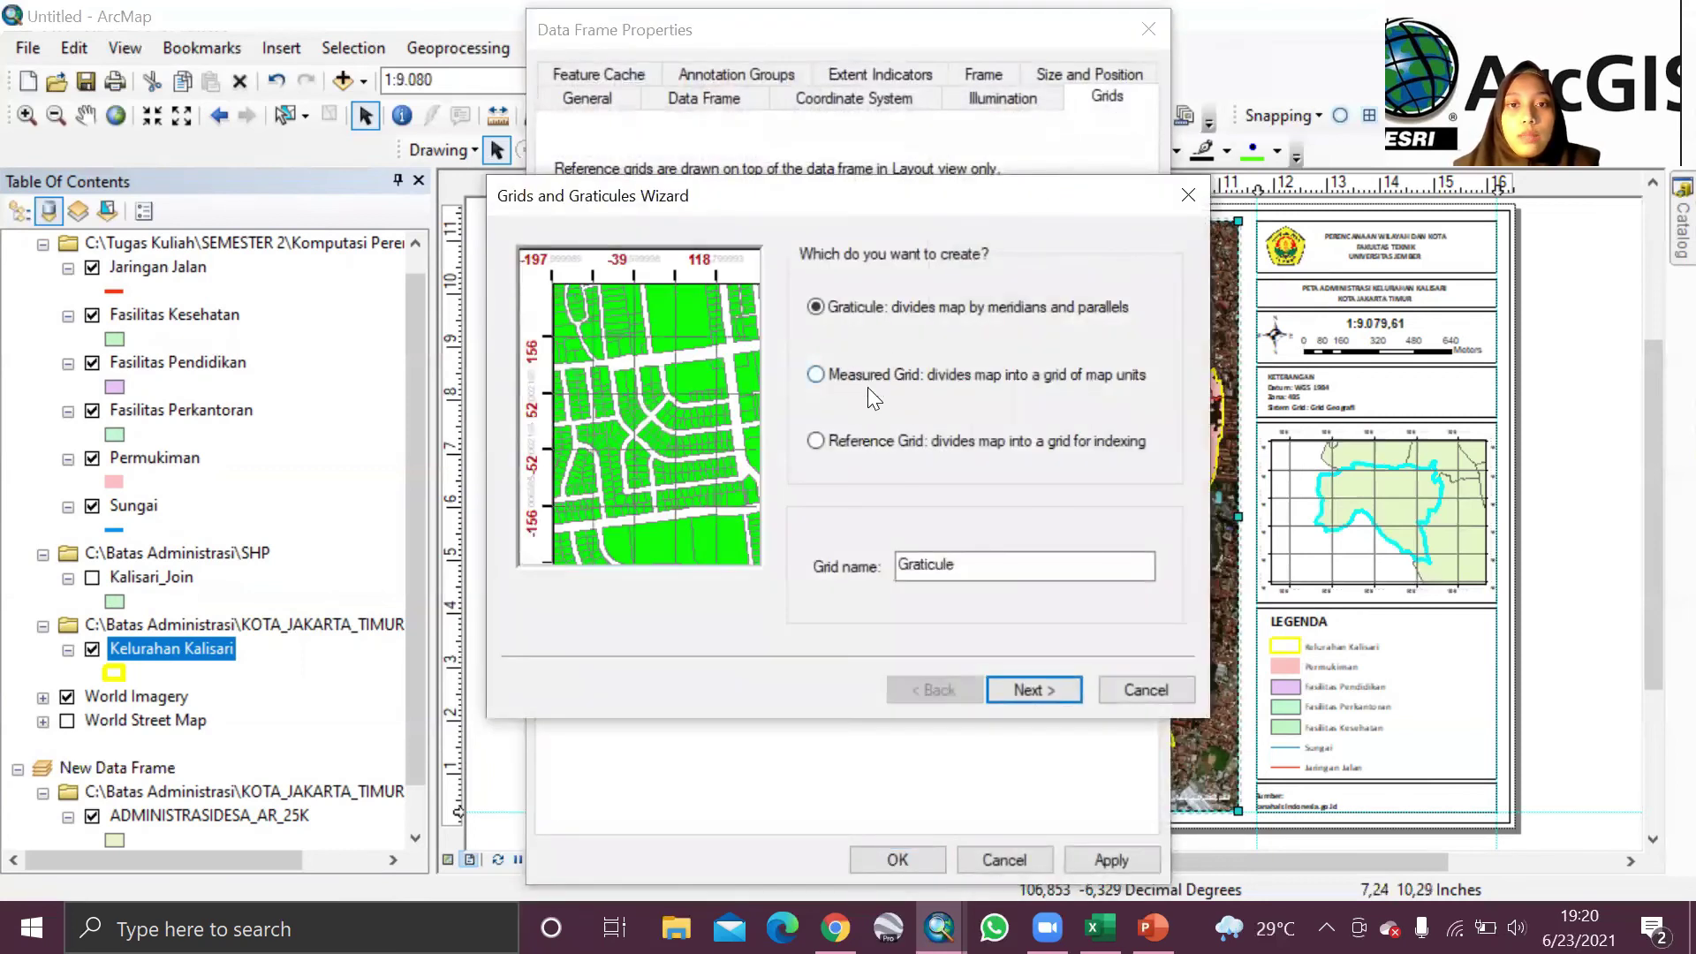
click(1039, 686)
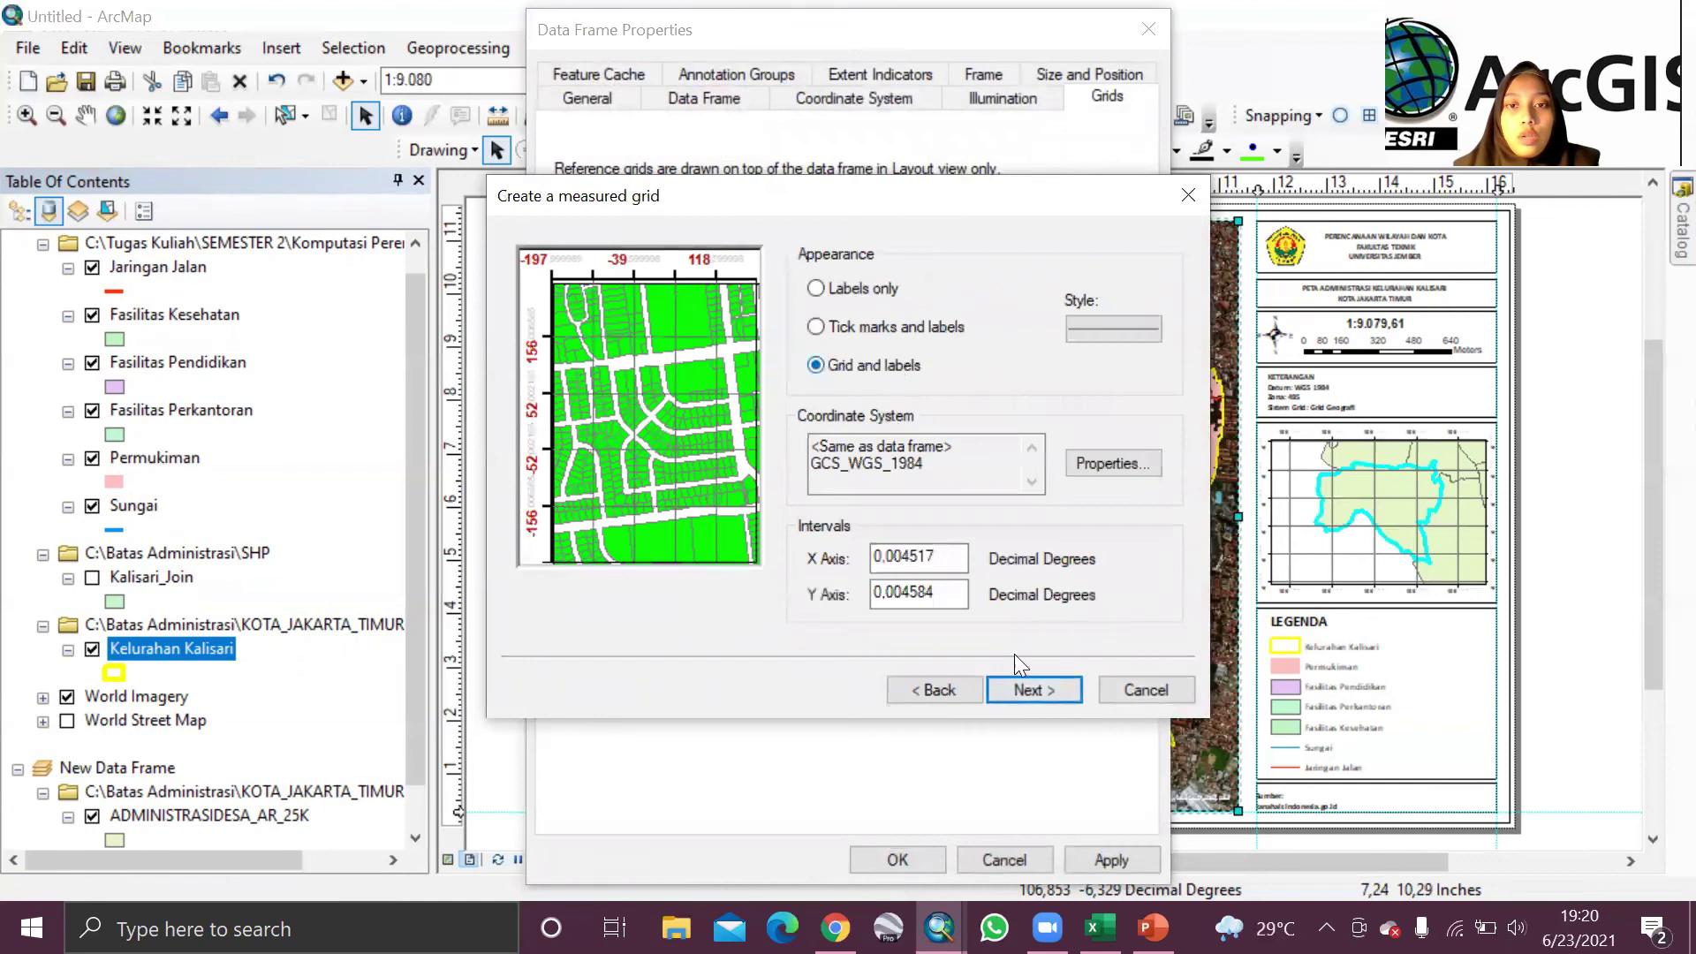
click(1032, 689)
click(1037, 697)
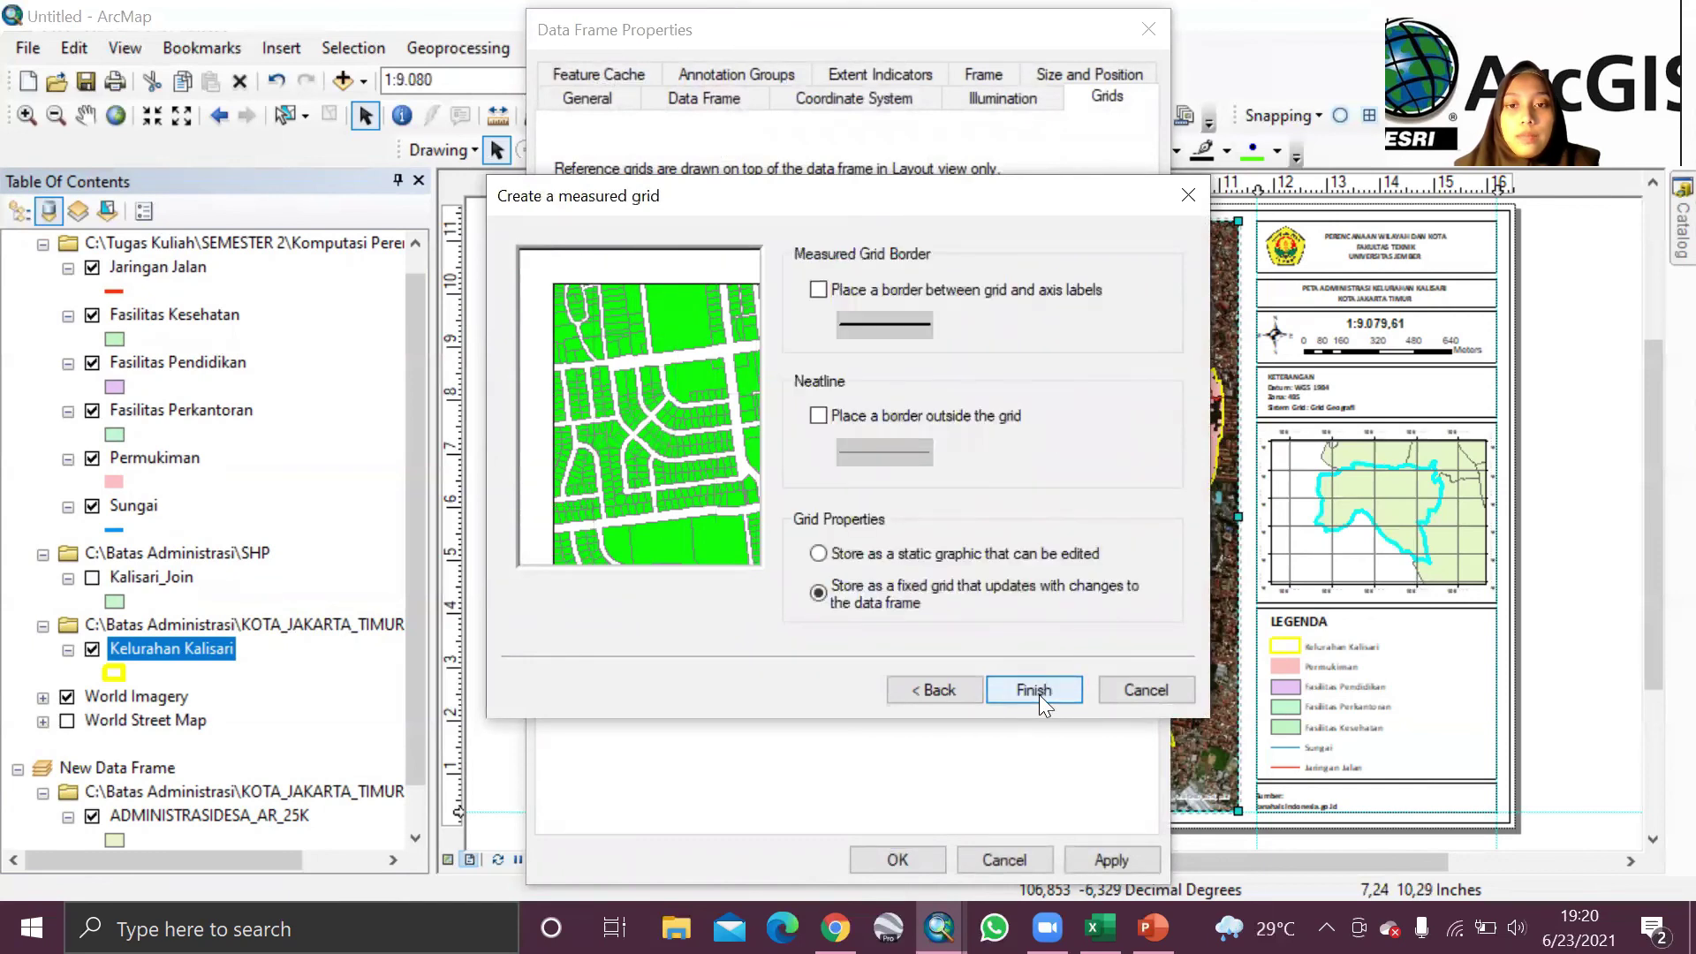
click(1033, 690)
click(1104, 861)
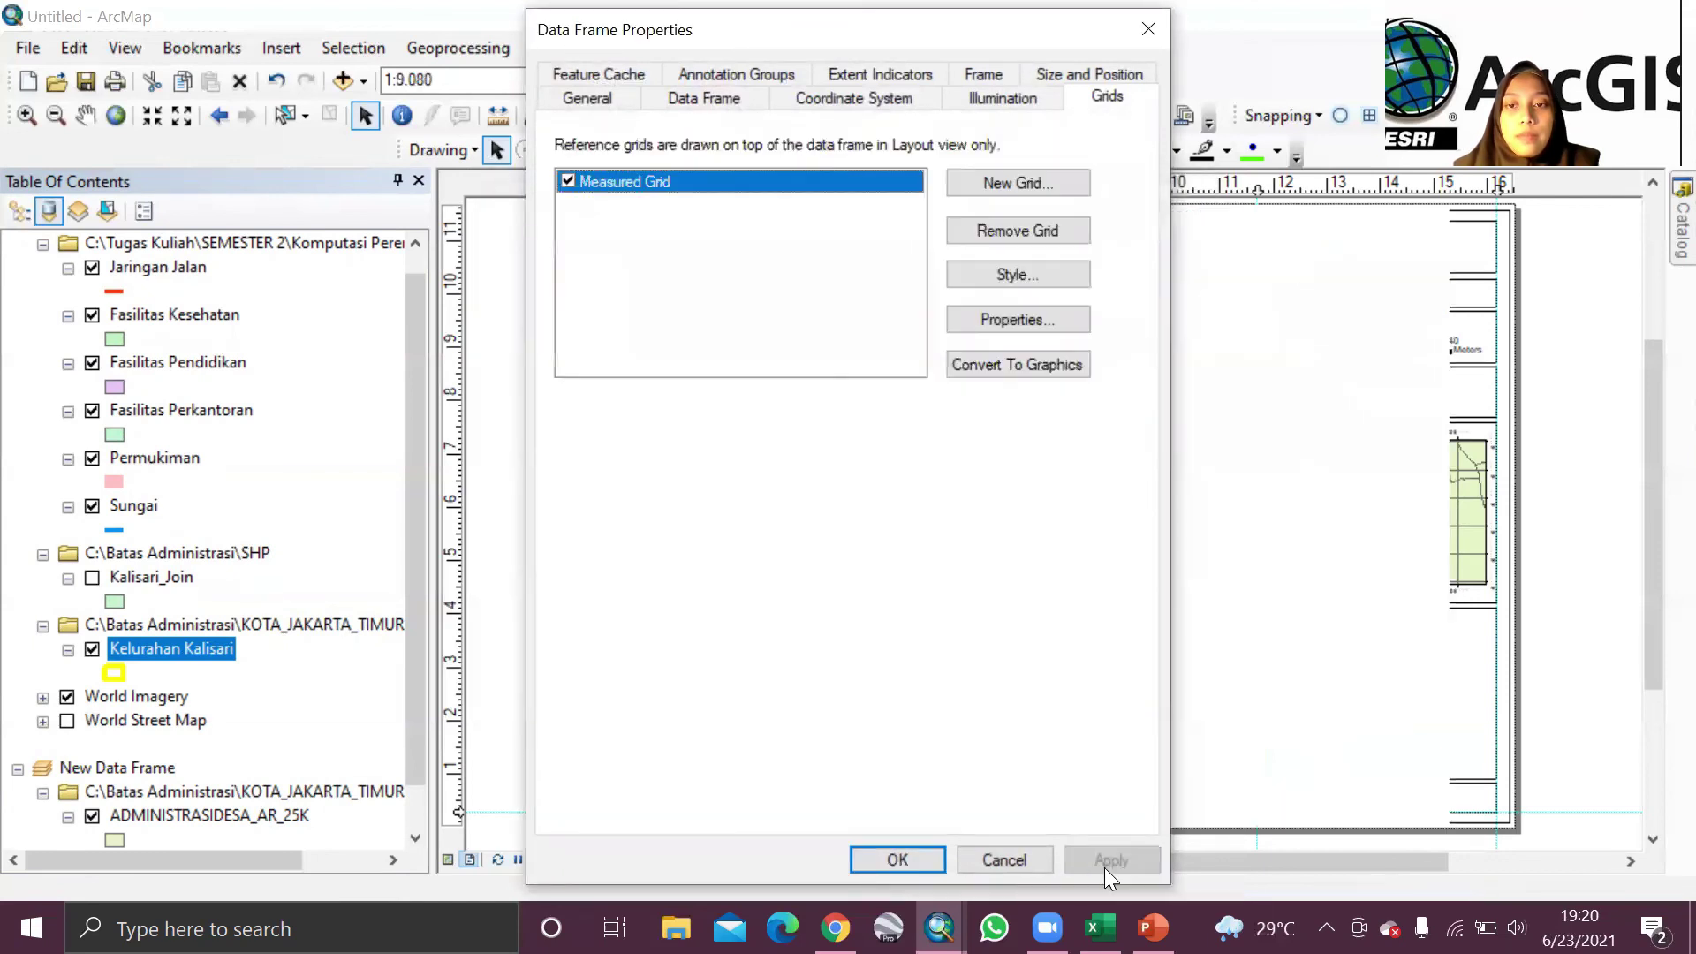
click(897, 859)
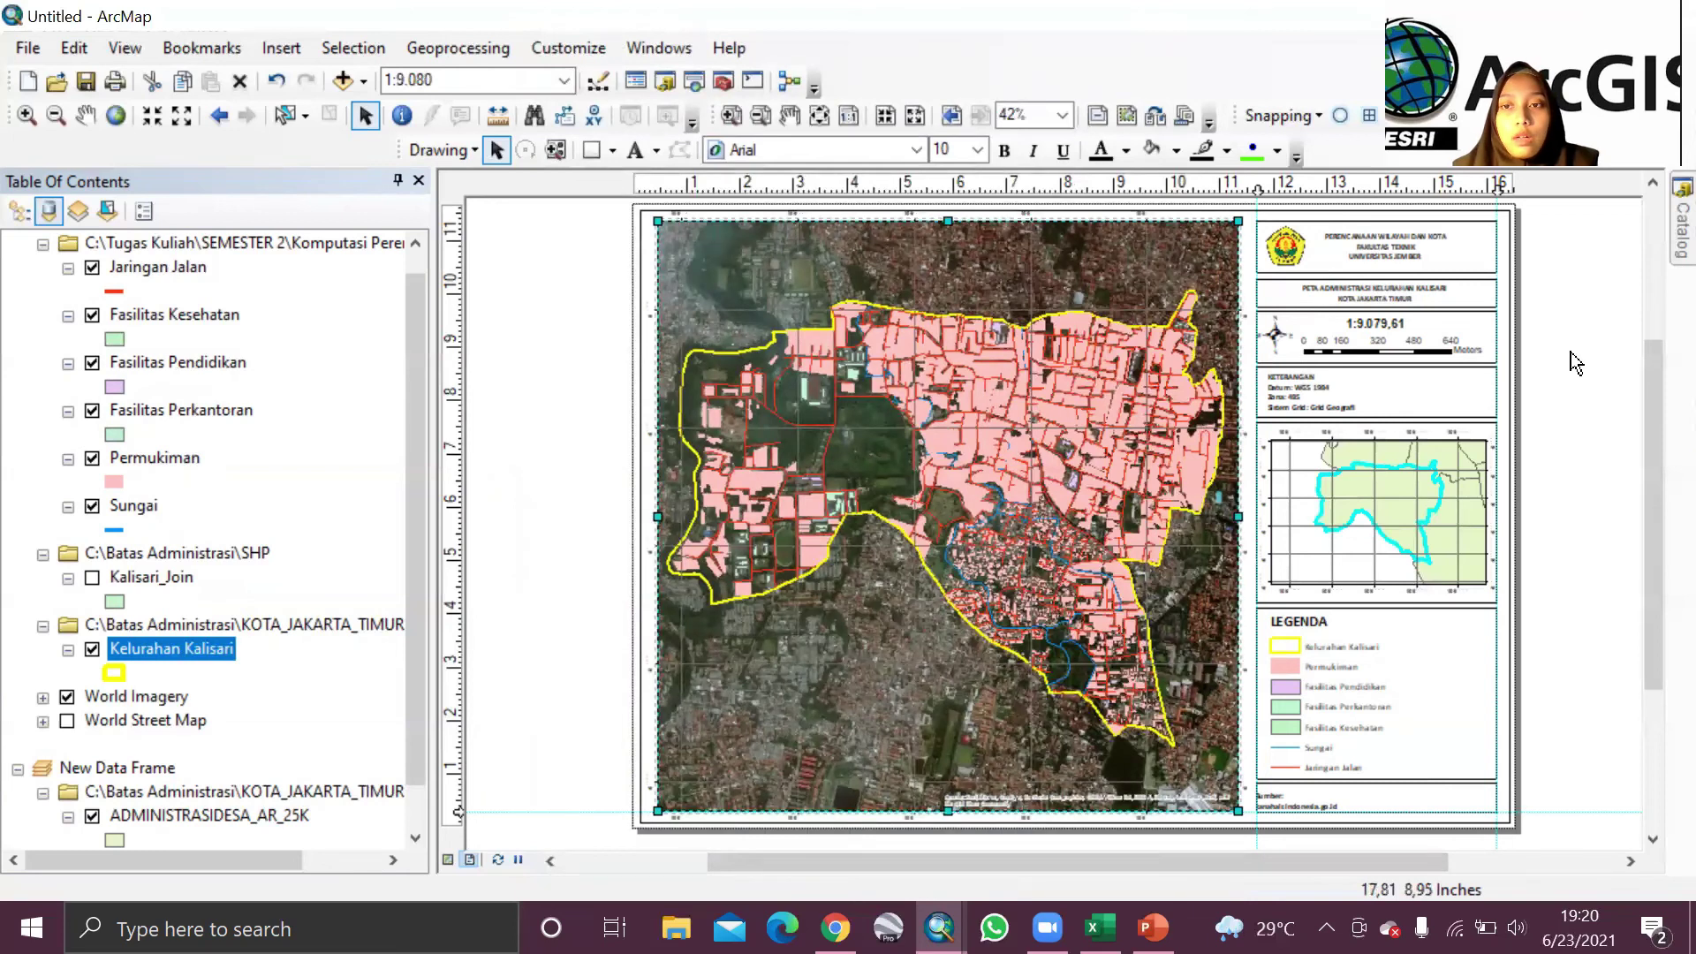
Step: Clear all horizontal and vertical guides from the layout
click(1653, 183)
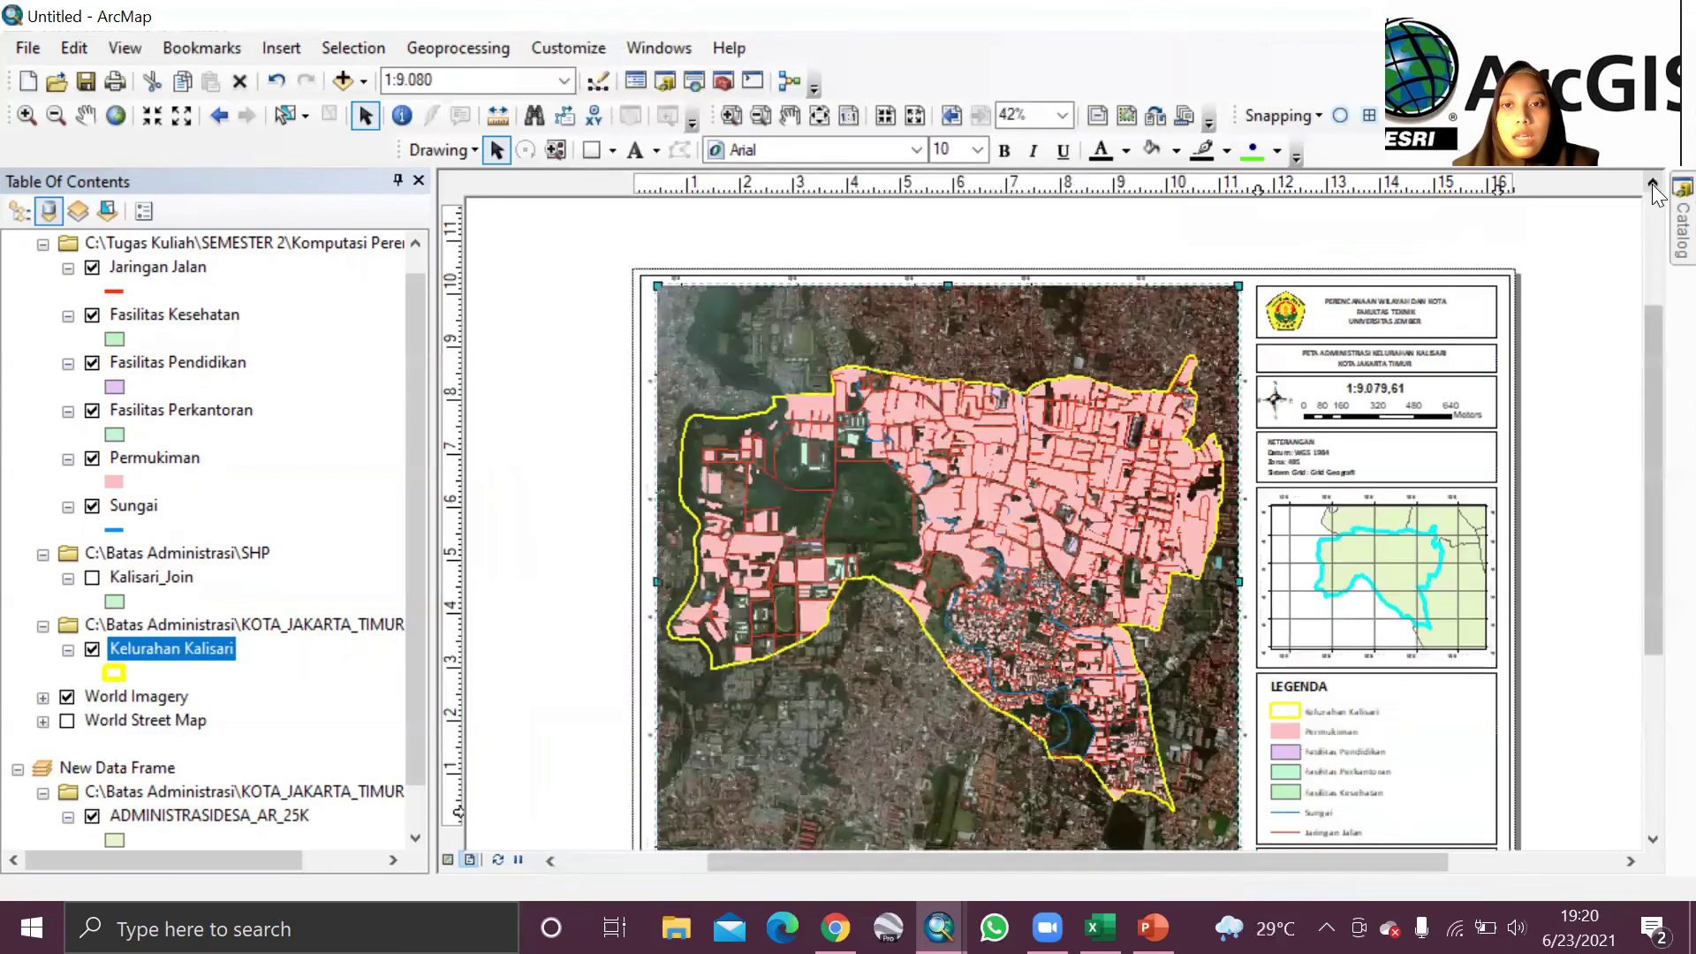
click(1513, 287)
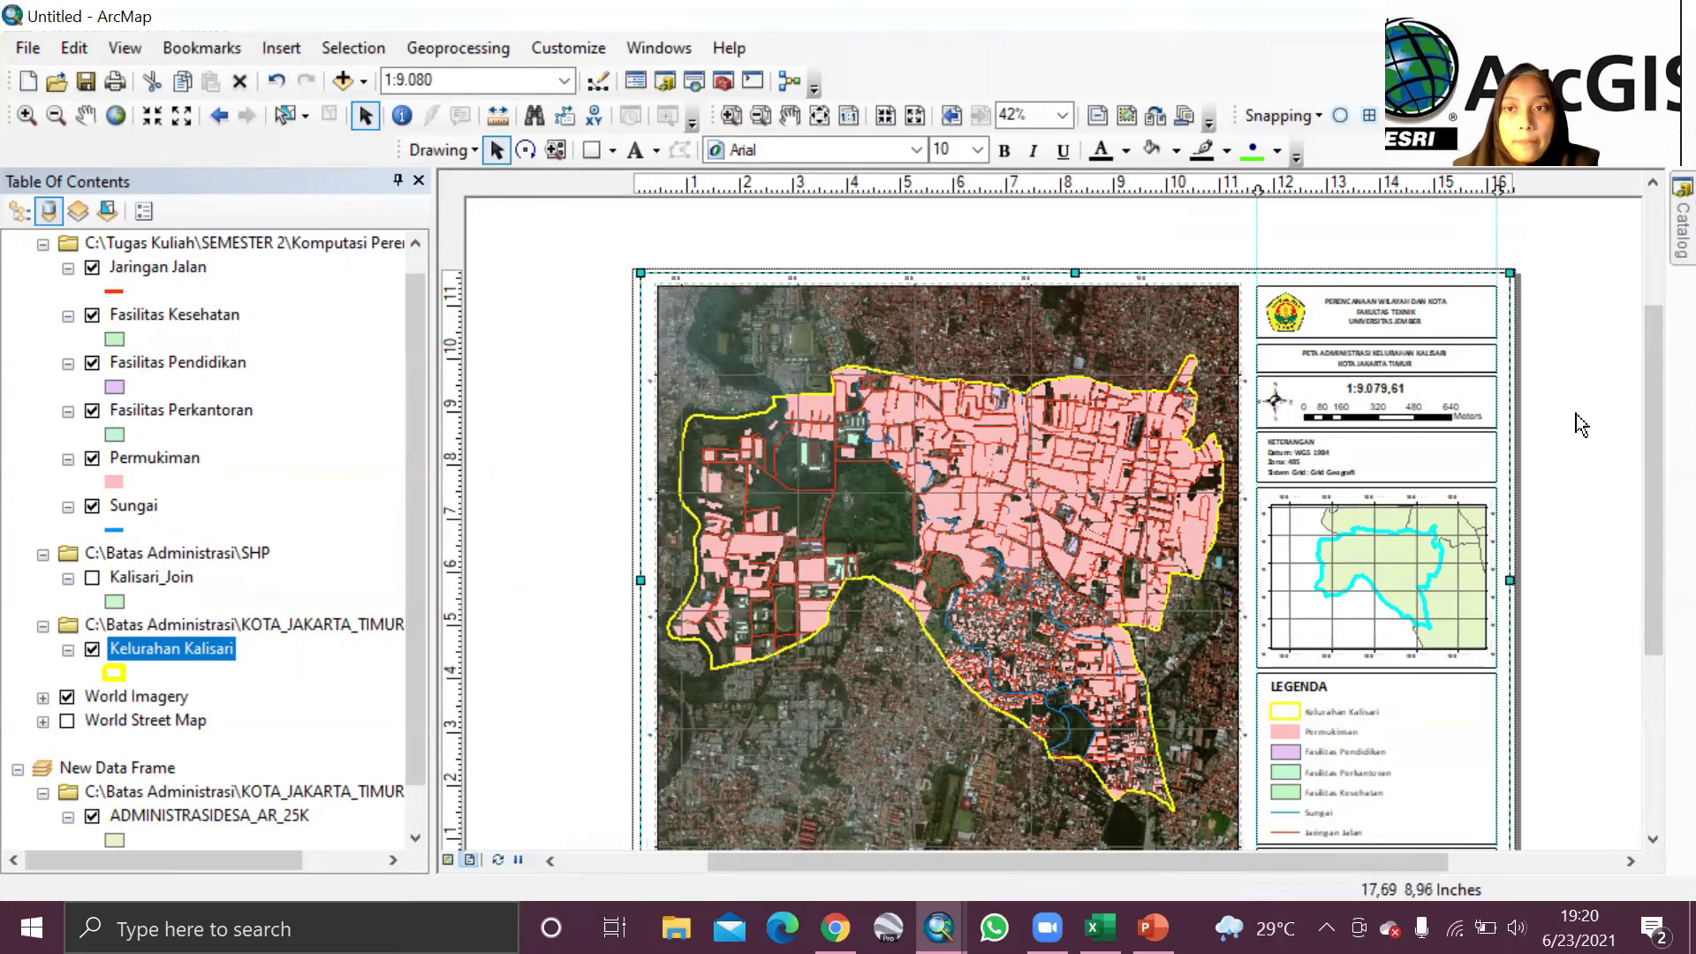
drag(1653, 318, 1657, 455)
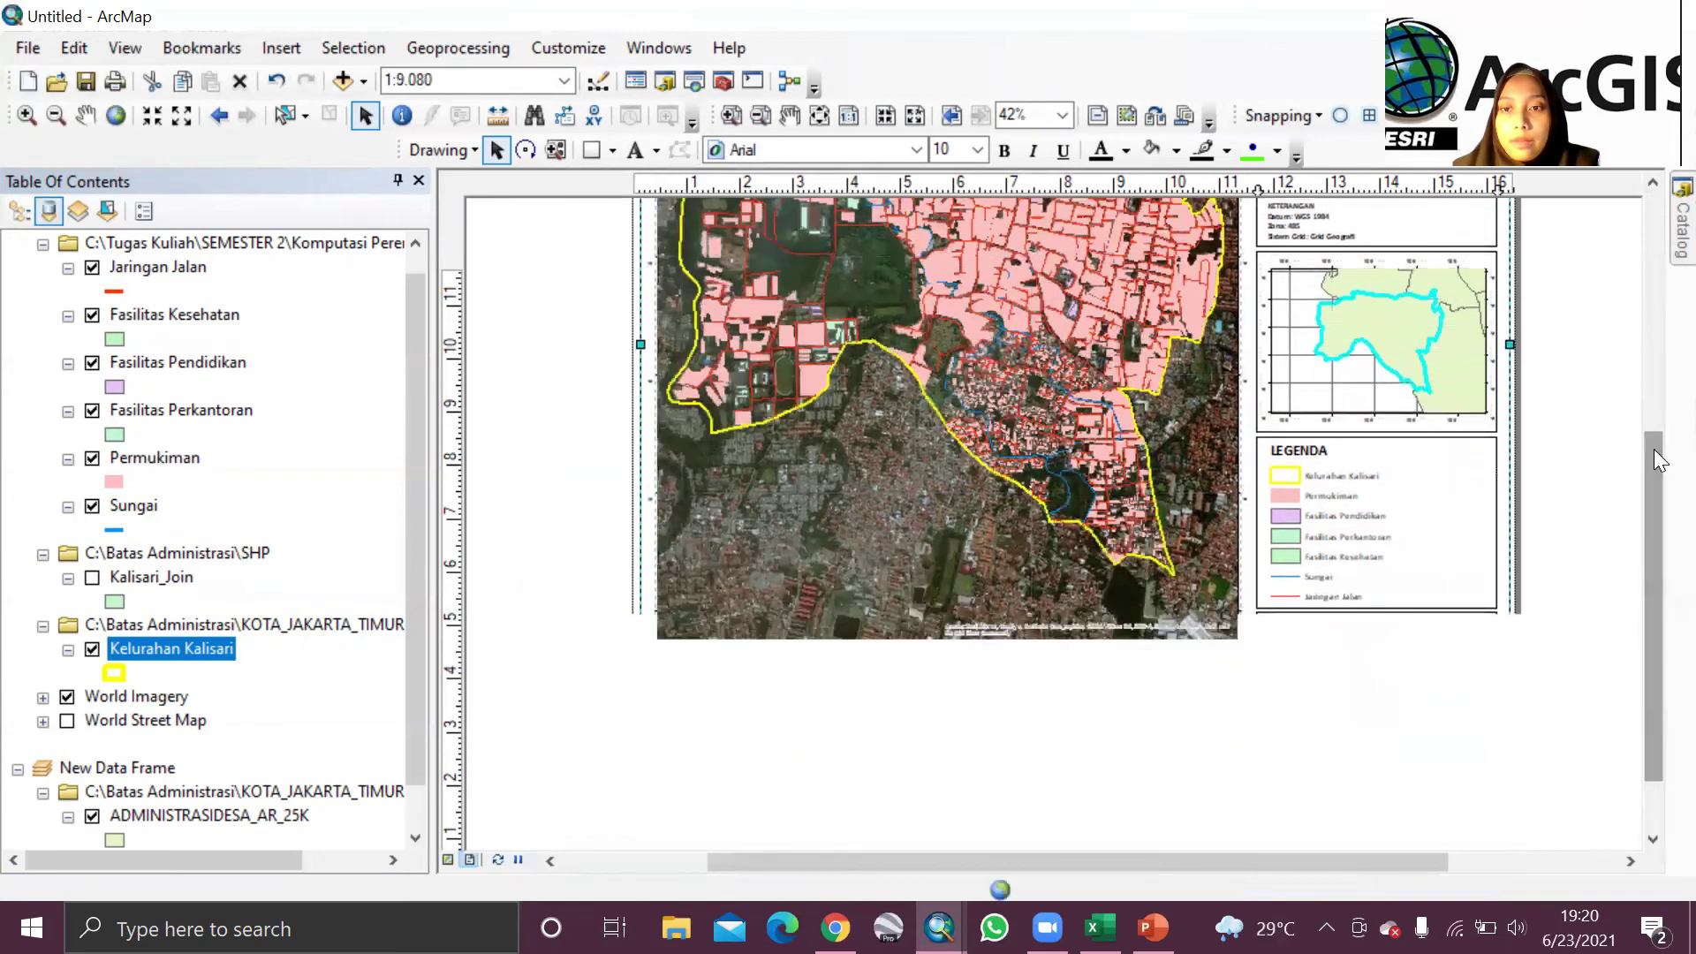
right_click(457, 630)
click(531, 745)
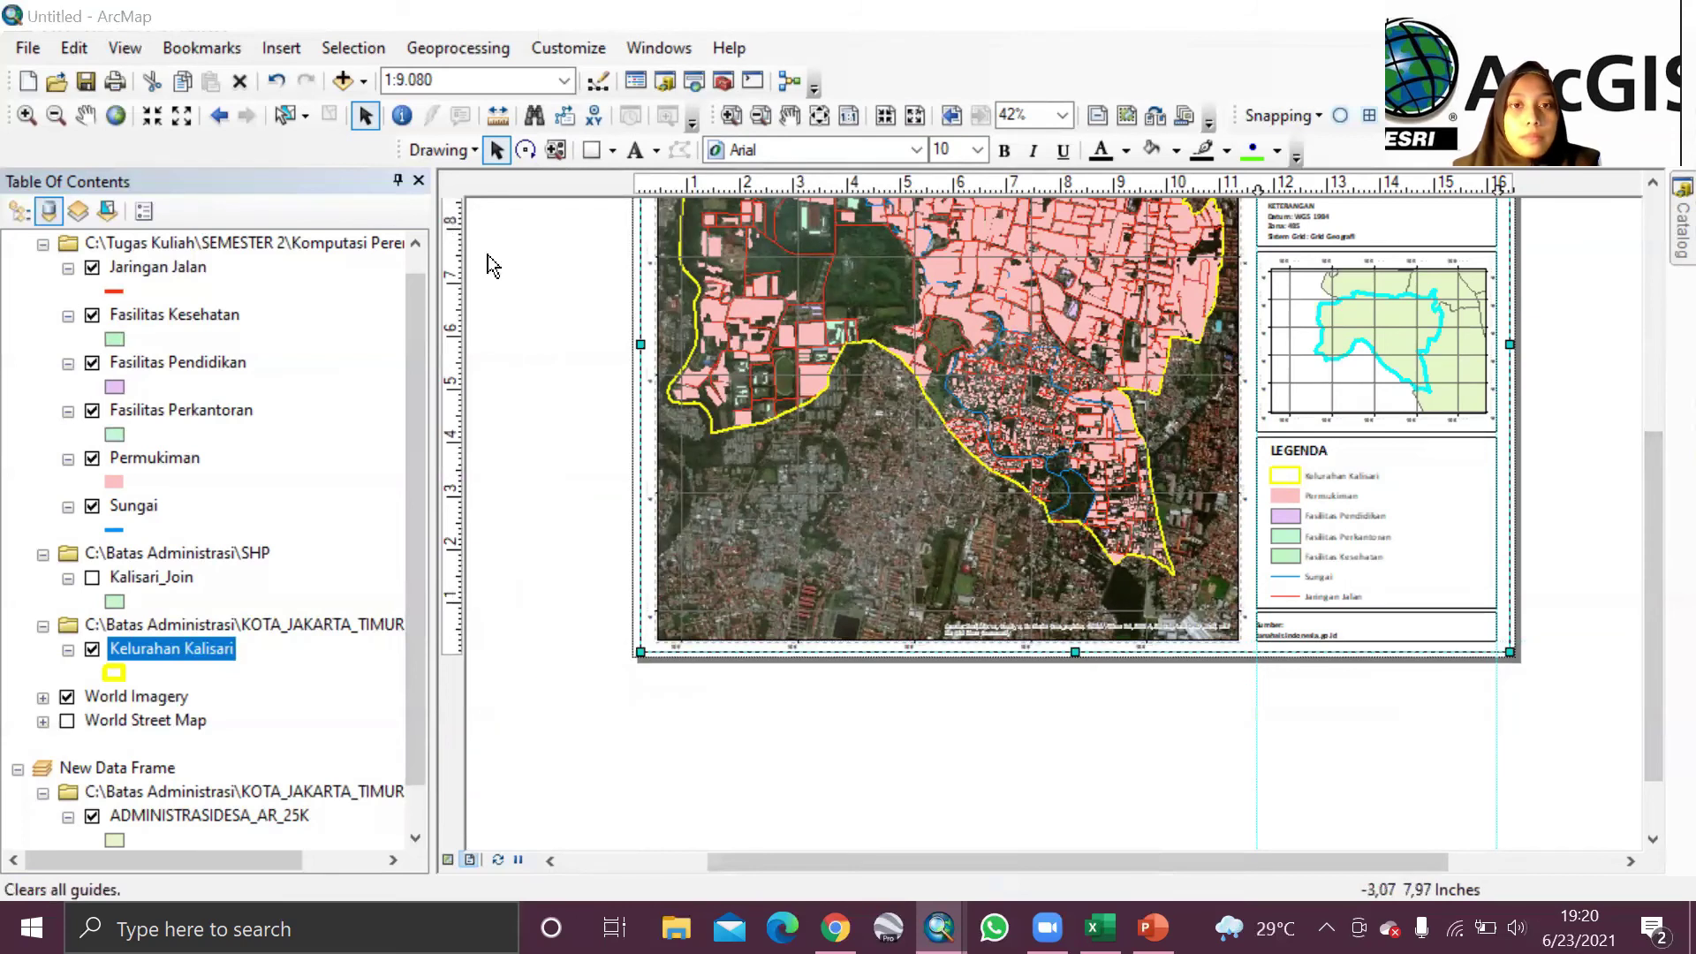
drag(1654, 455, 1633, 222)
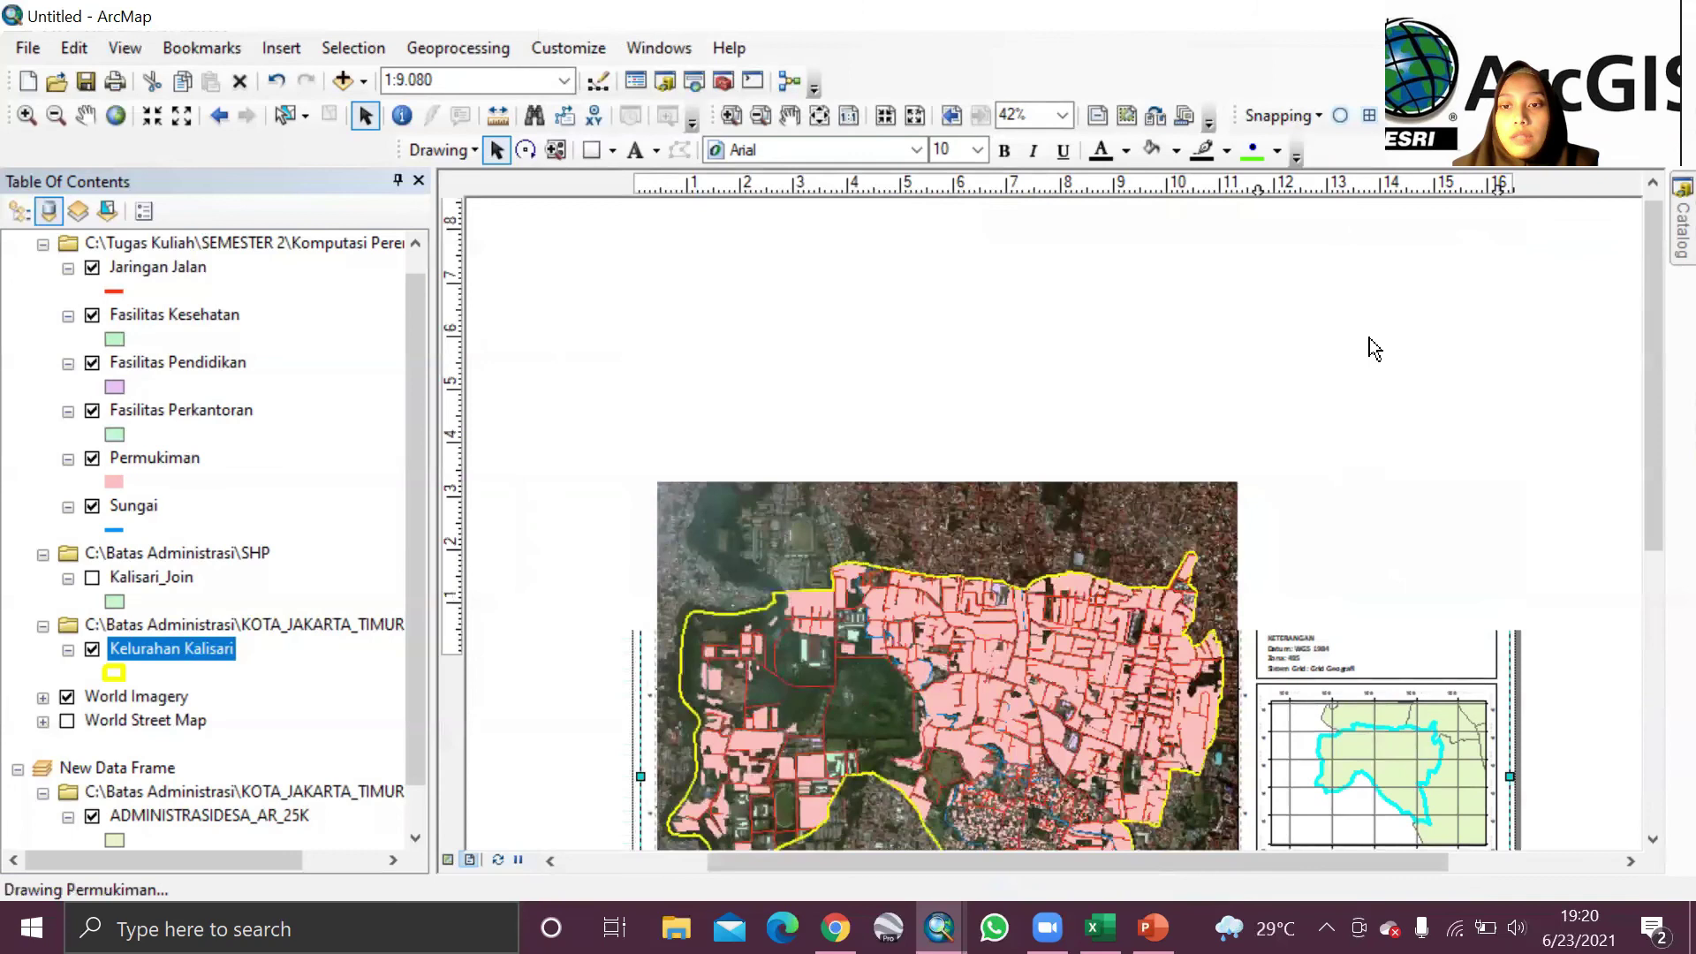
right_click(1263, 184)
click(1332, 300)
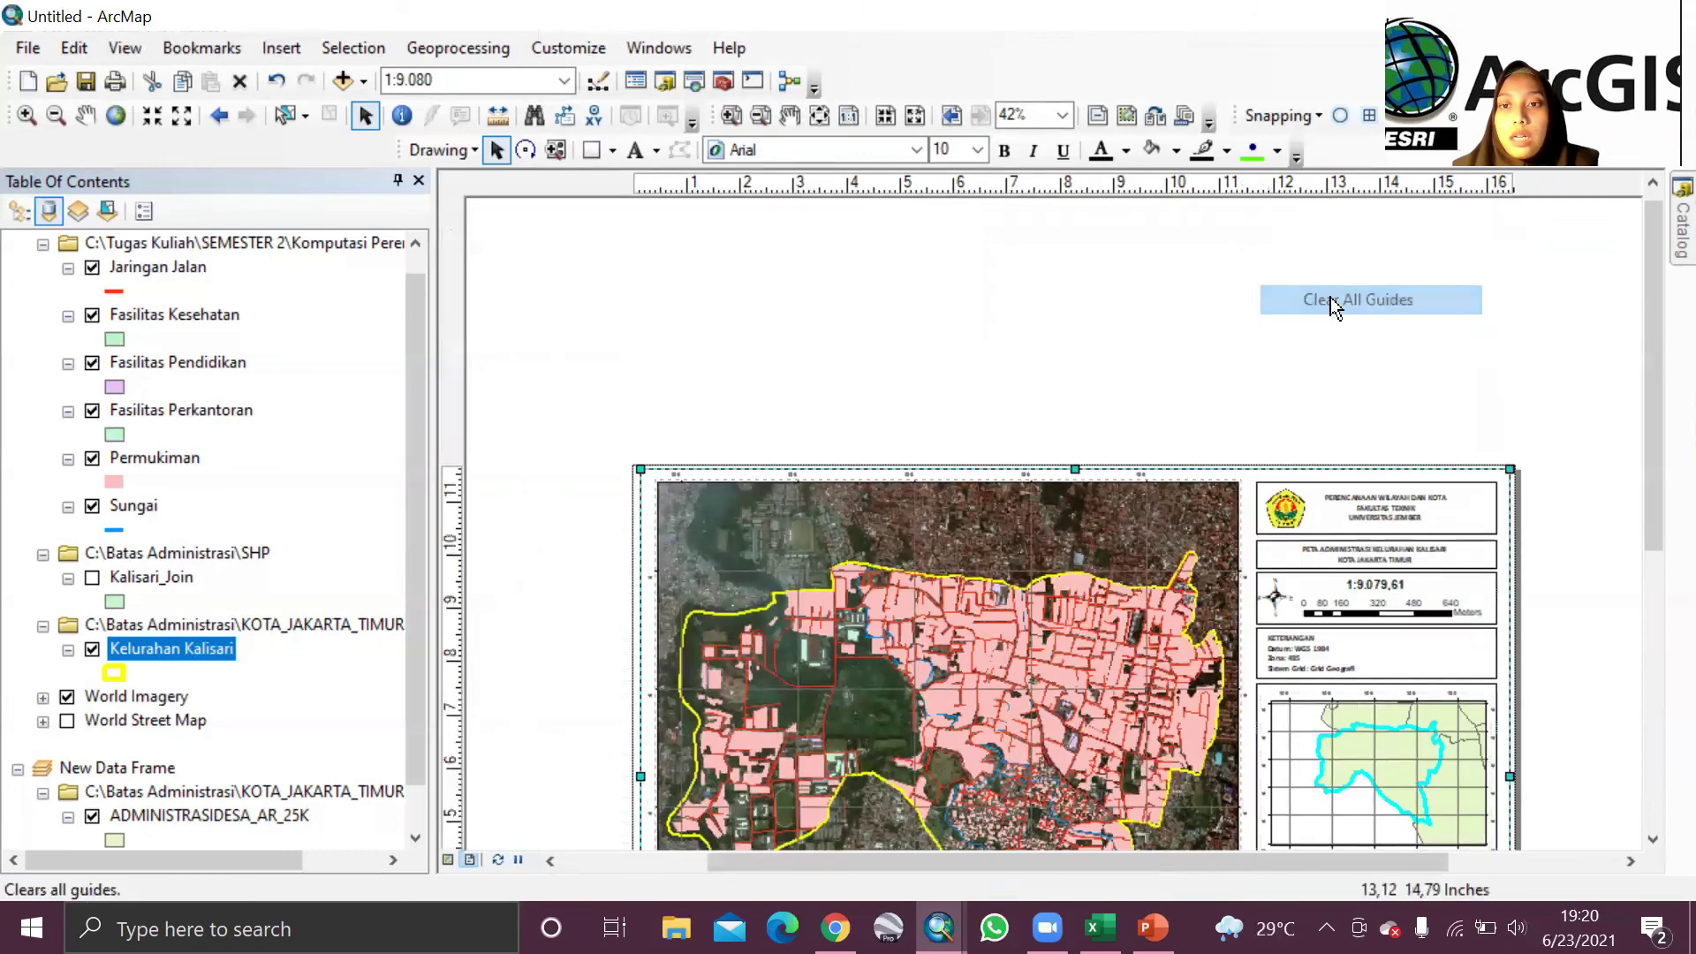
drag(1647, 257, 1654, 428)
click(1272, 758)
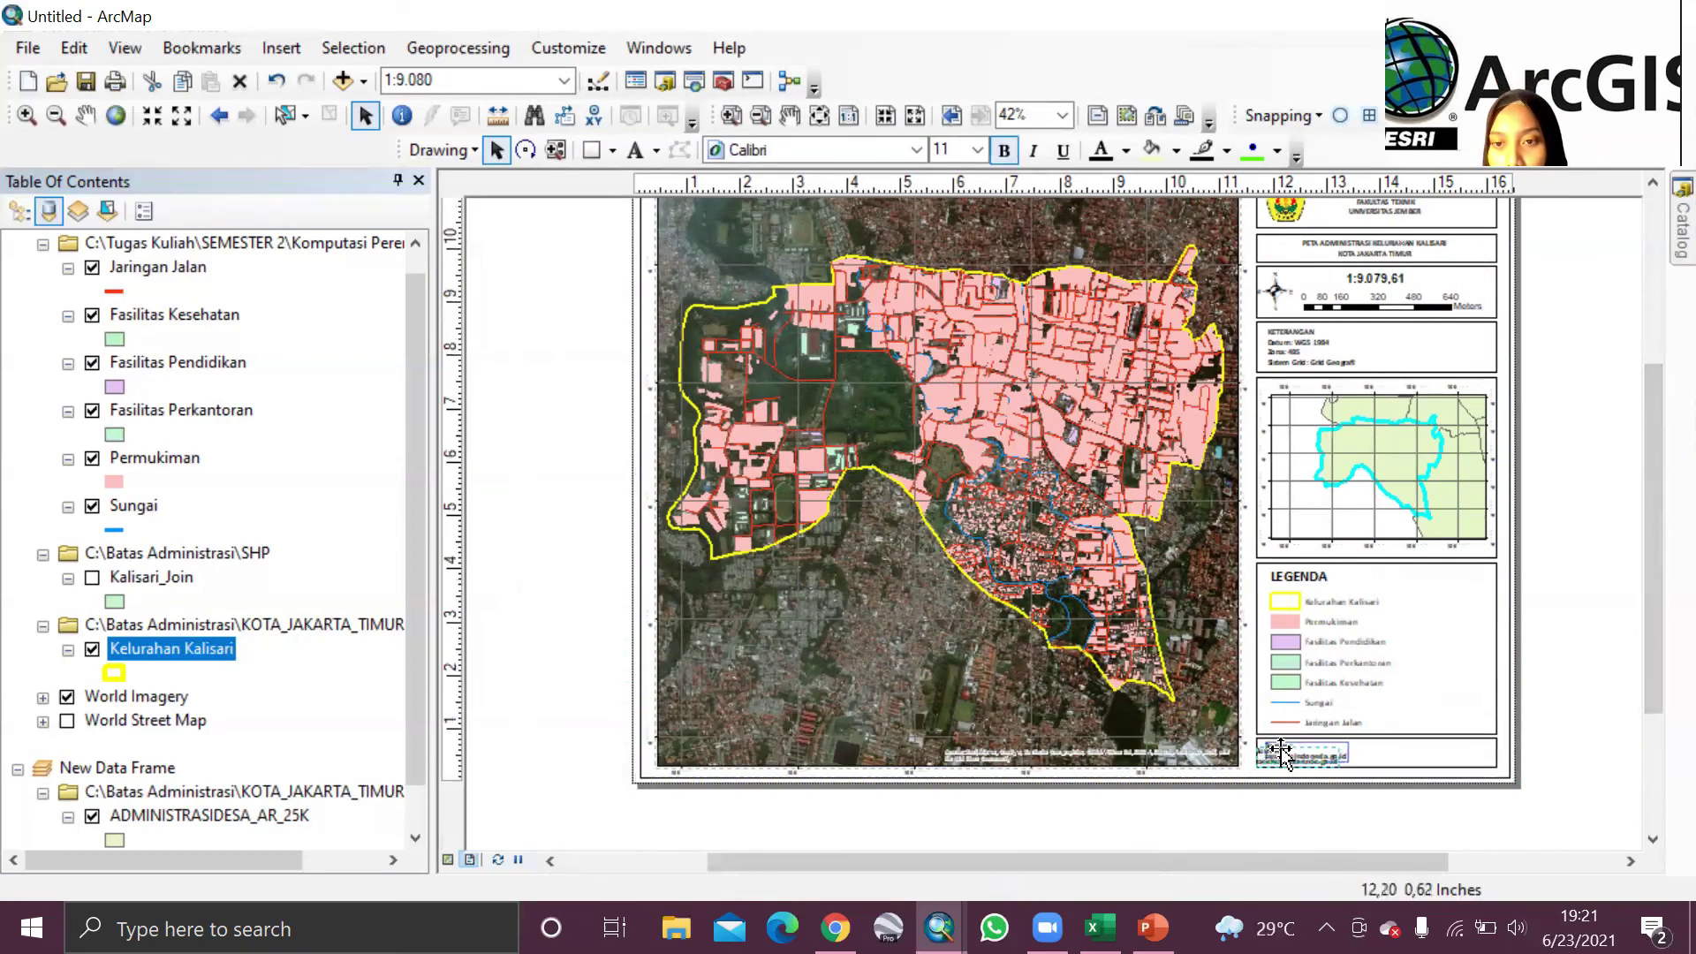
click(1534, 689)
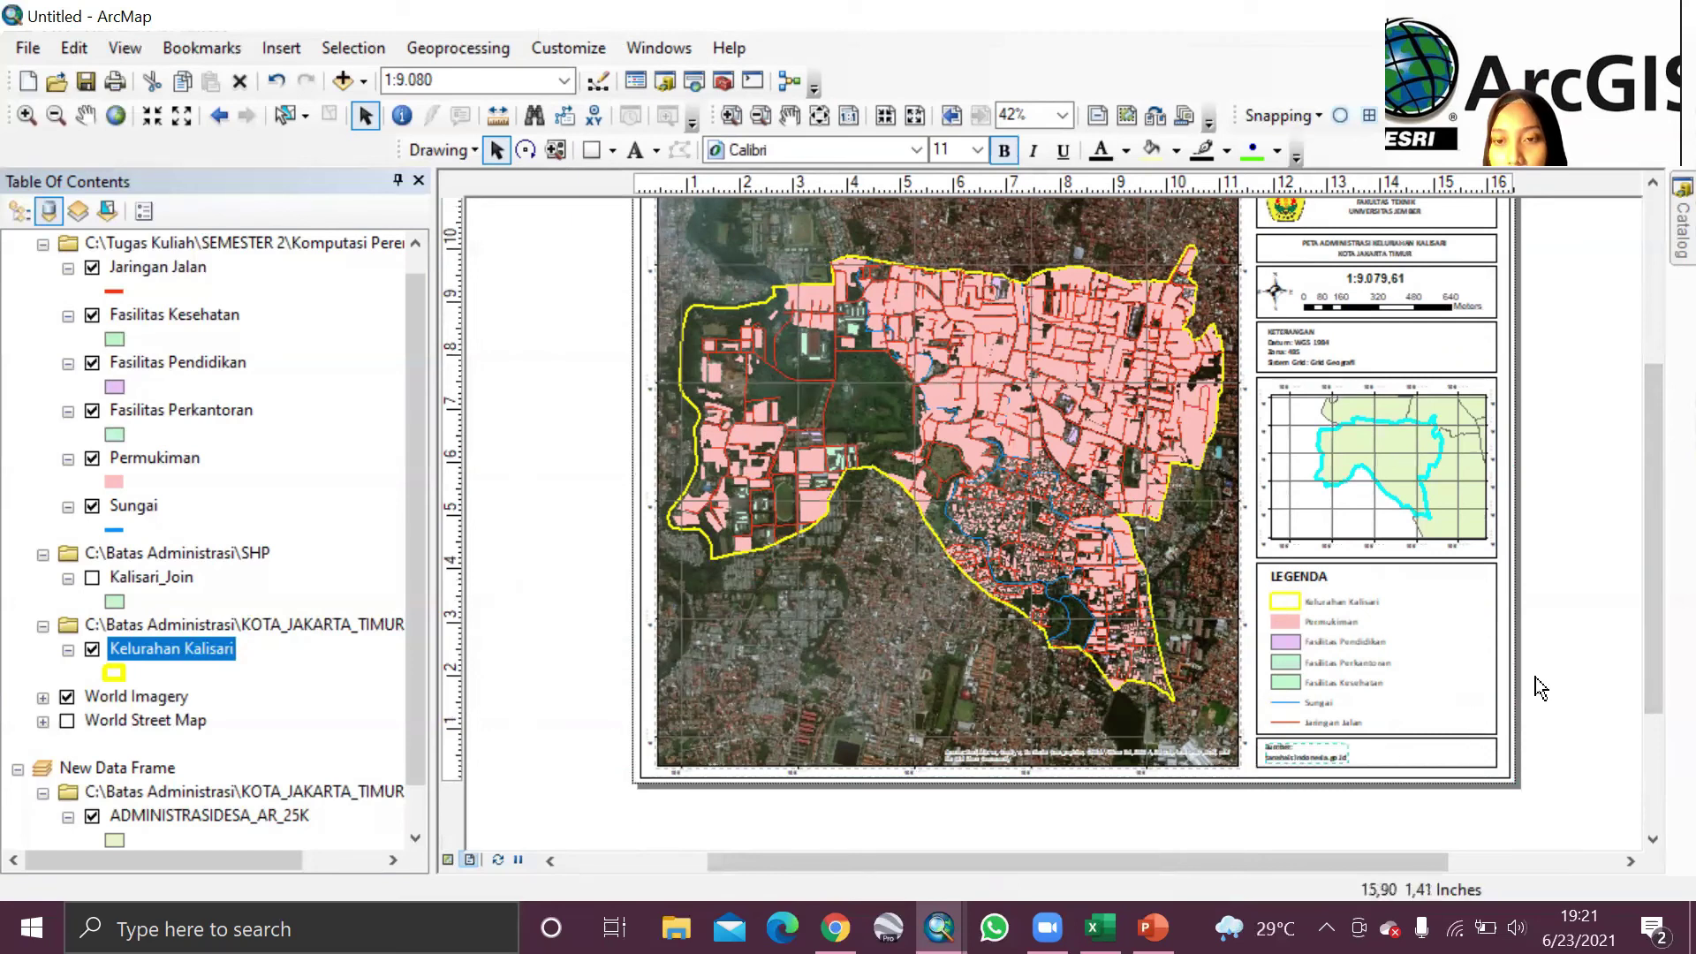
drag(1647, 442, 1645, 398)
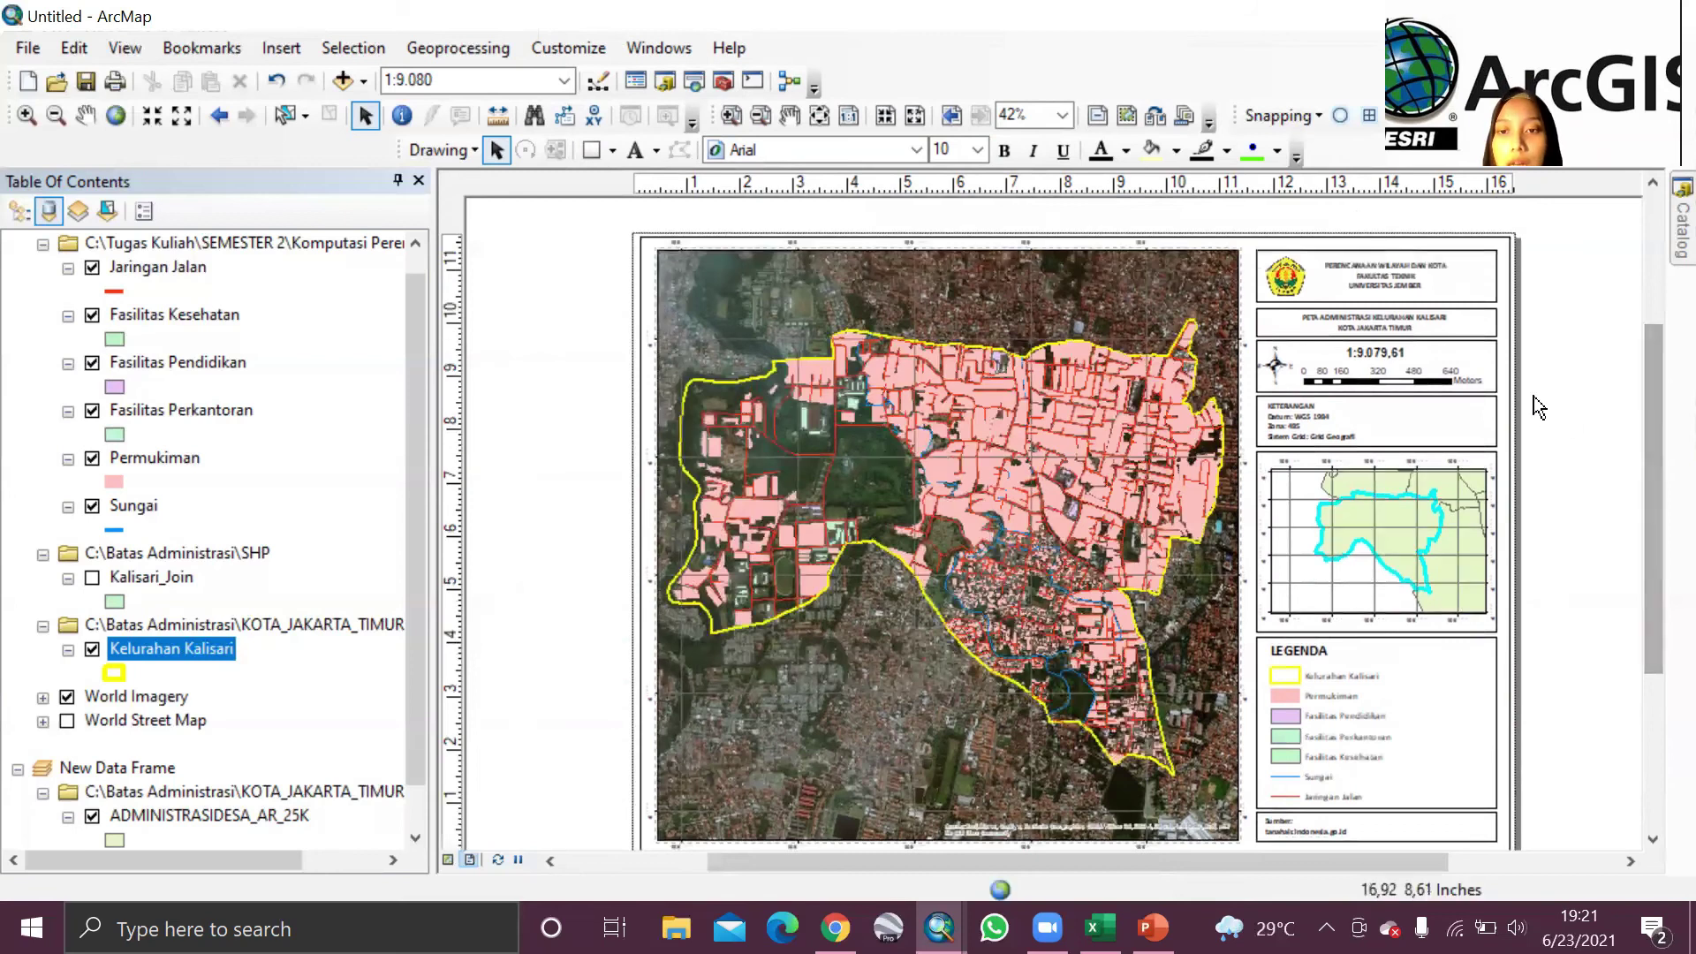
drag(1648, 449, 1649, 429)
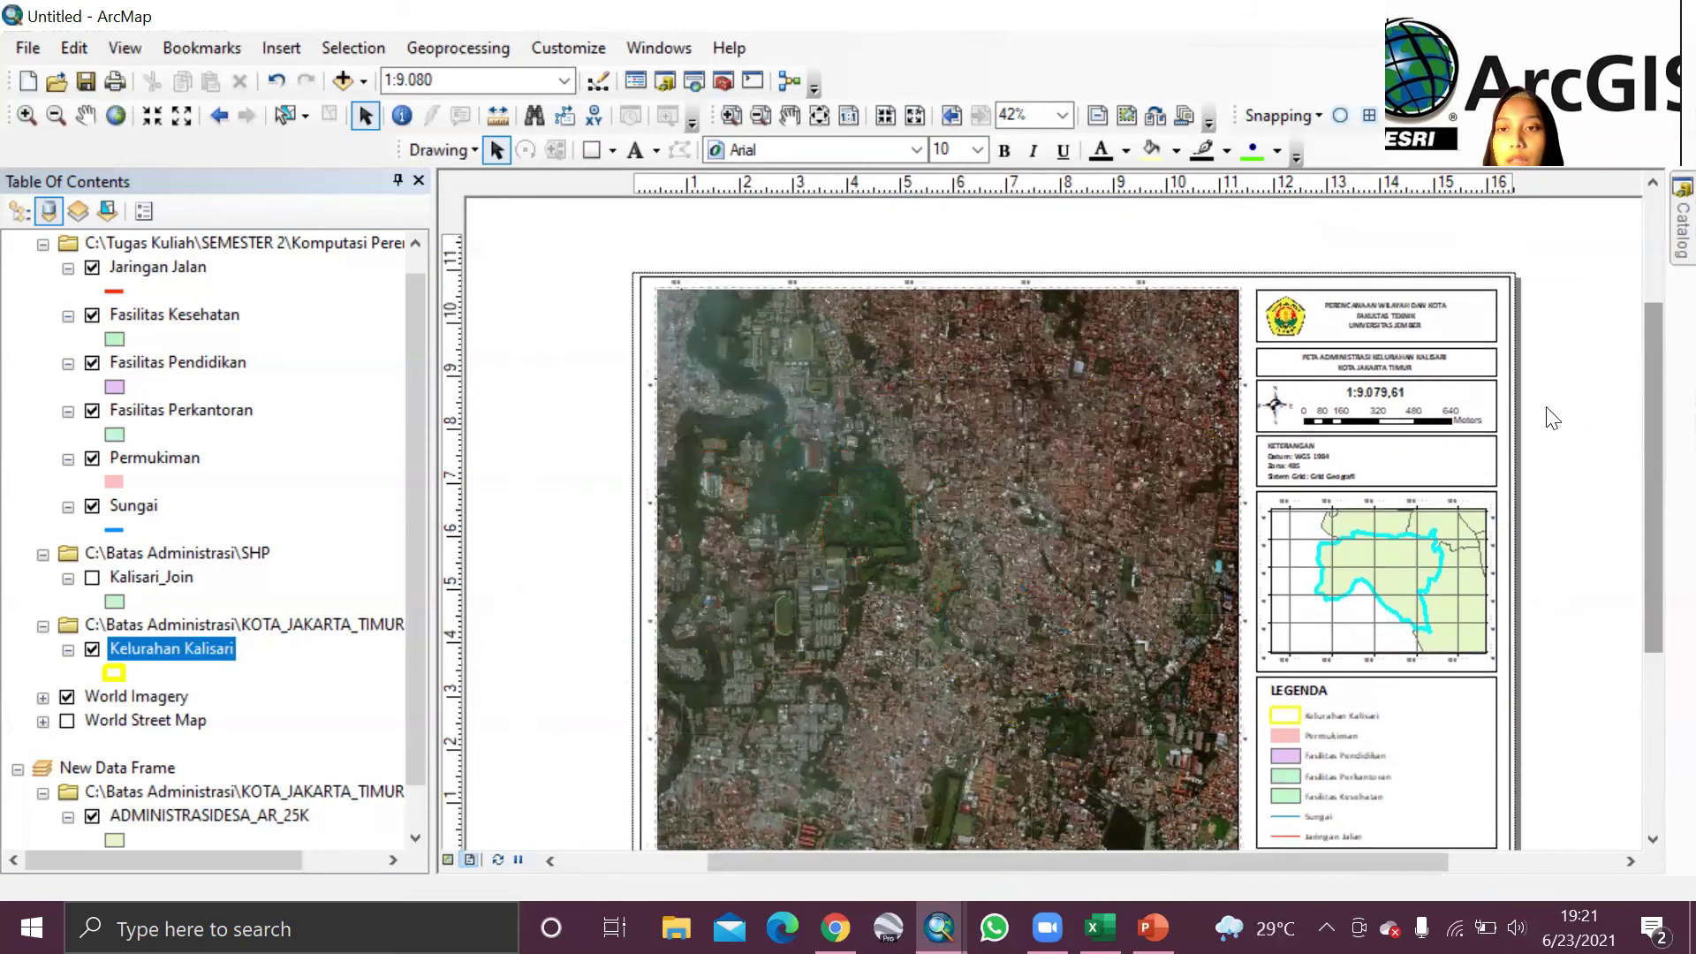
Step: Try the relative style with centimetre page units on the layout's scale text, and put it back to the absolute style
click(1382, 394)
right_click(1383, 396)
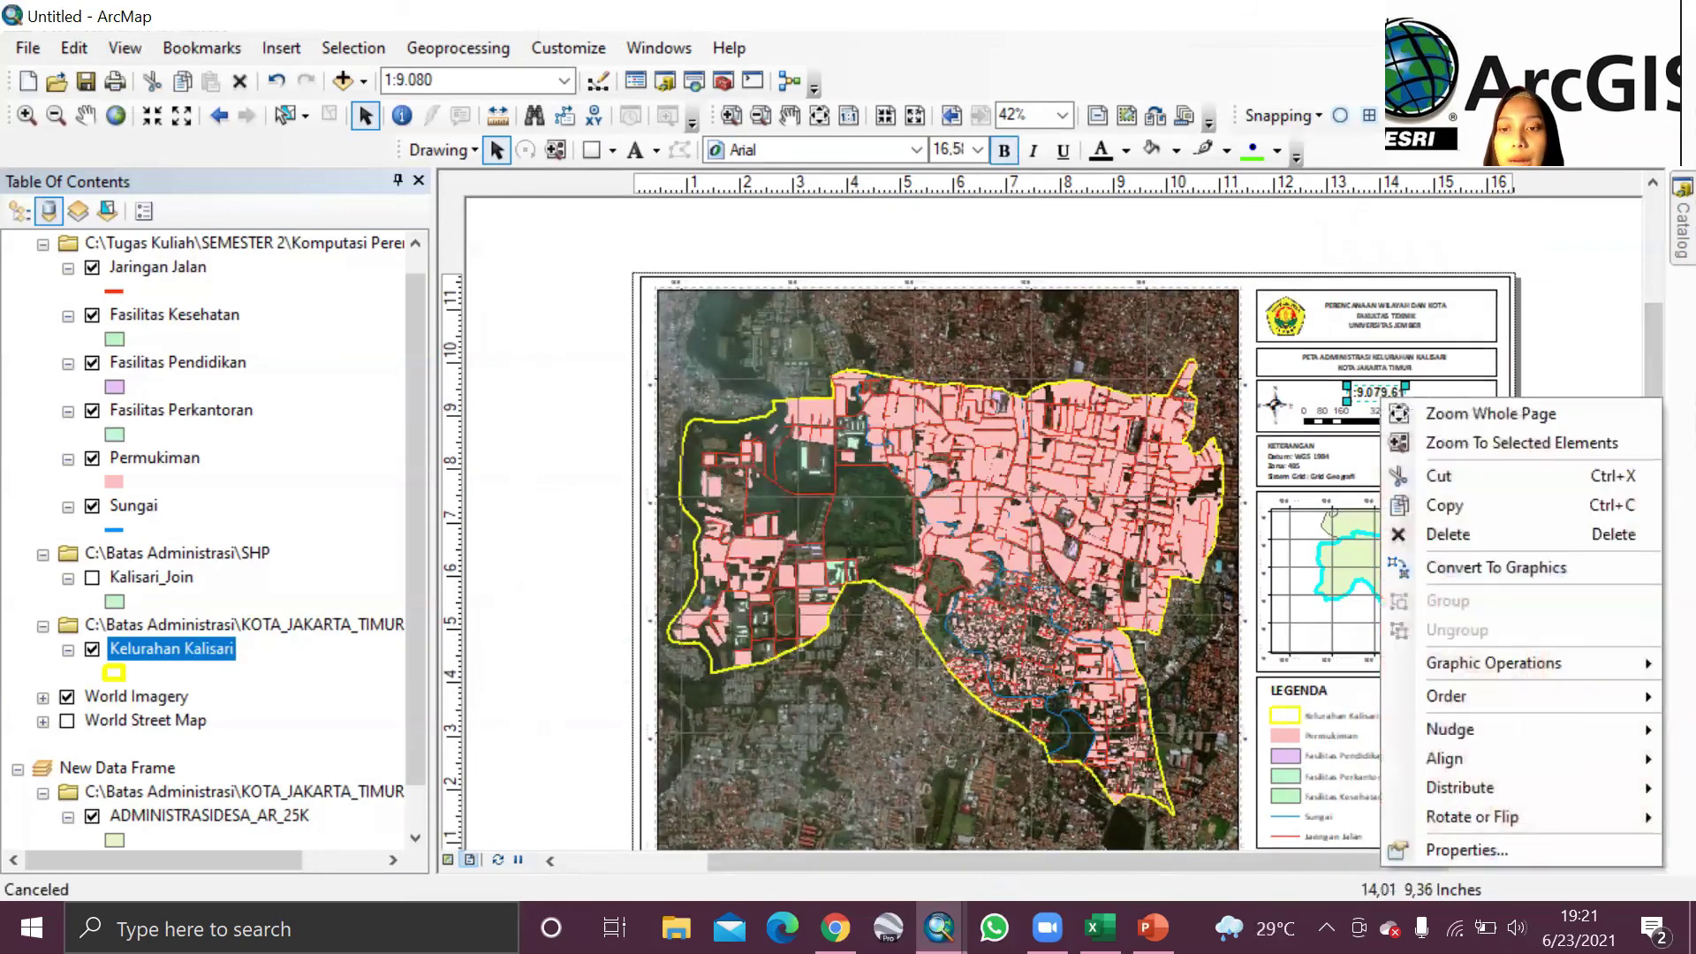
click(1464, 846)
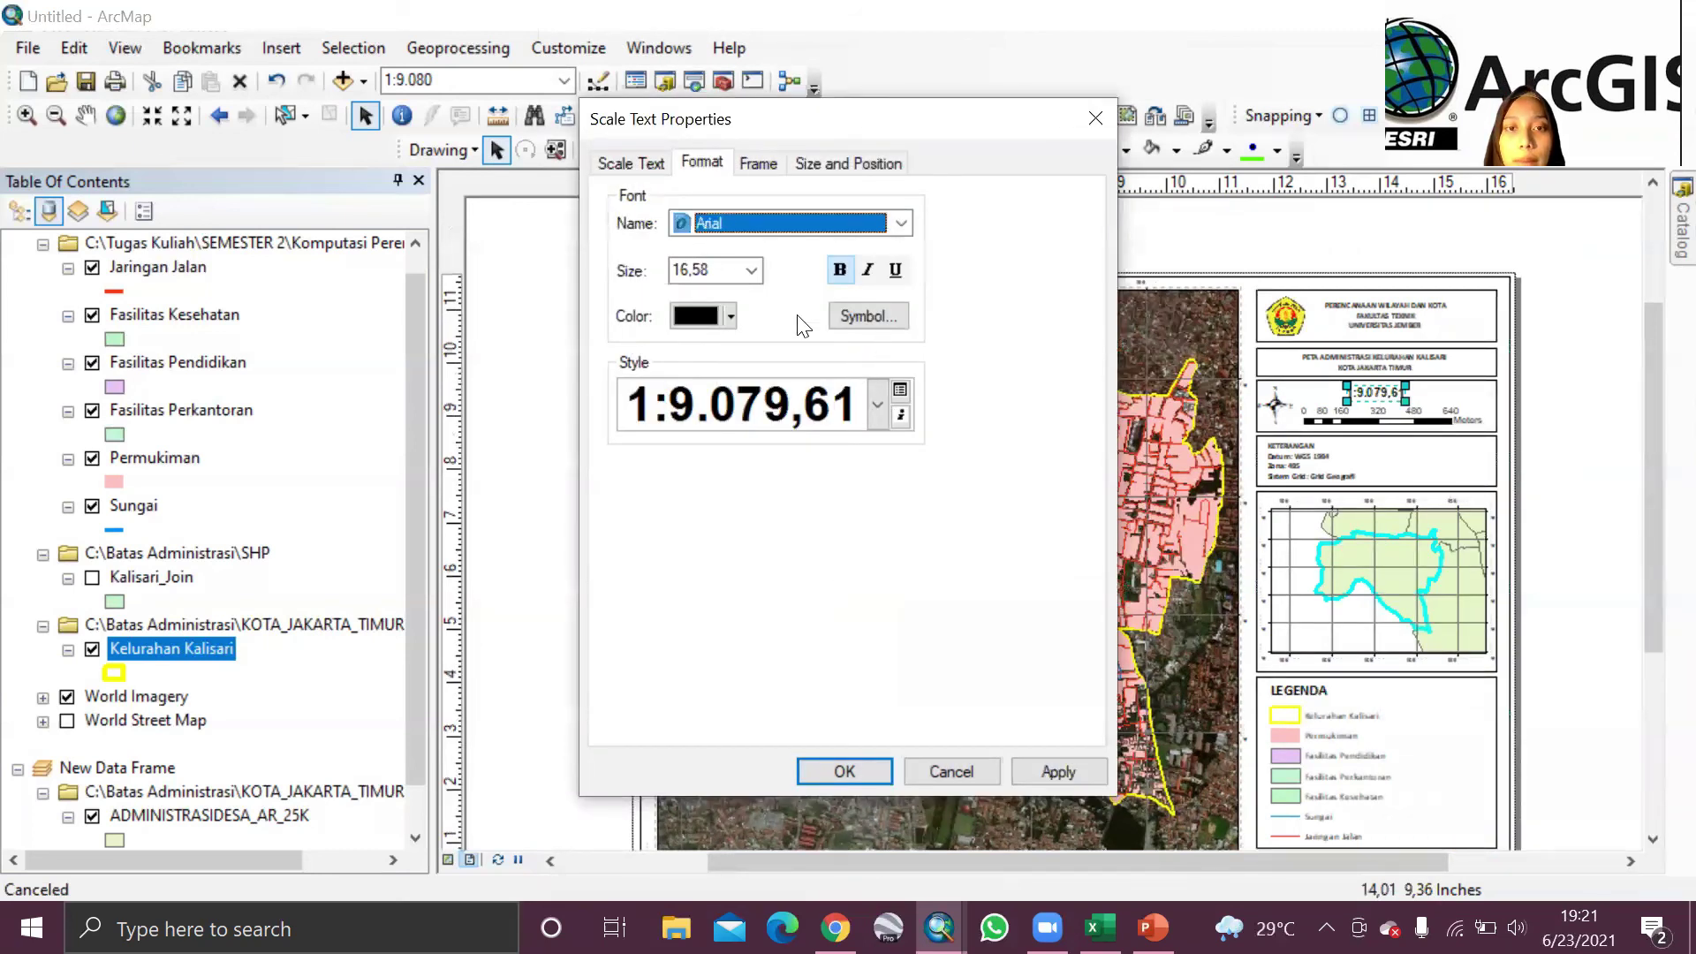
click(668, 164)
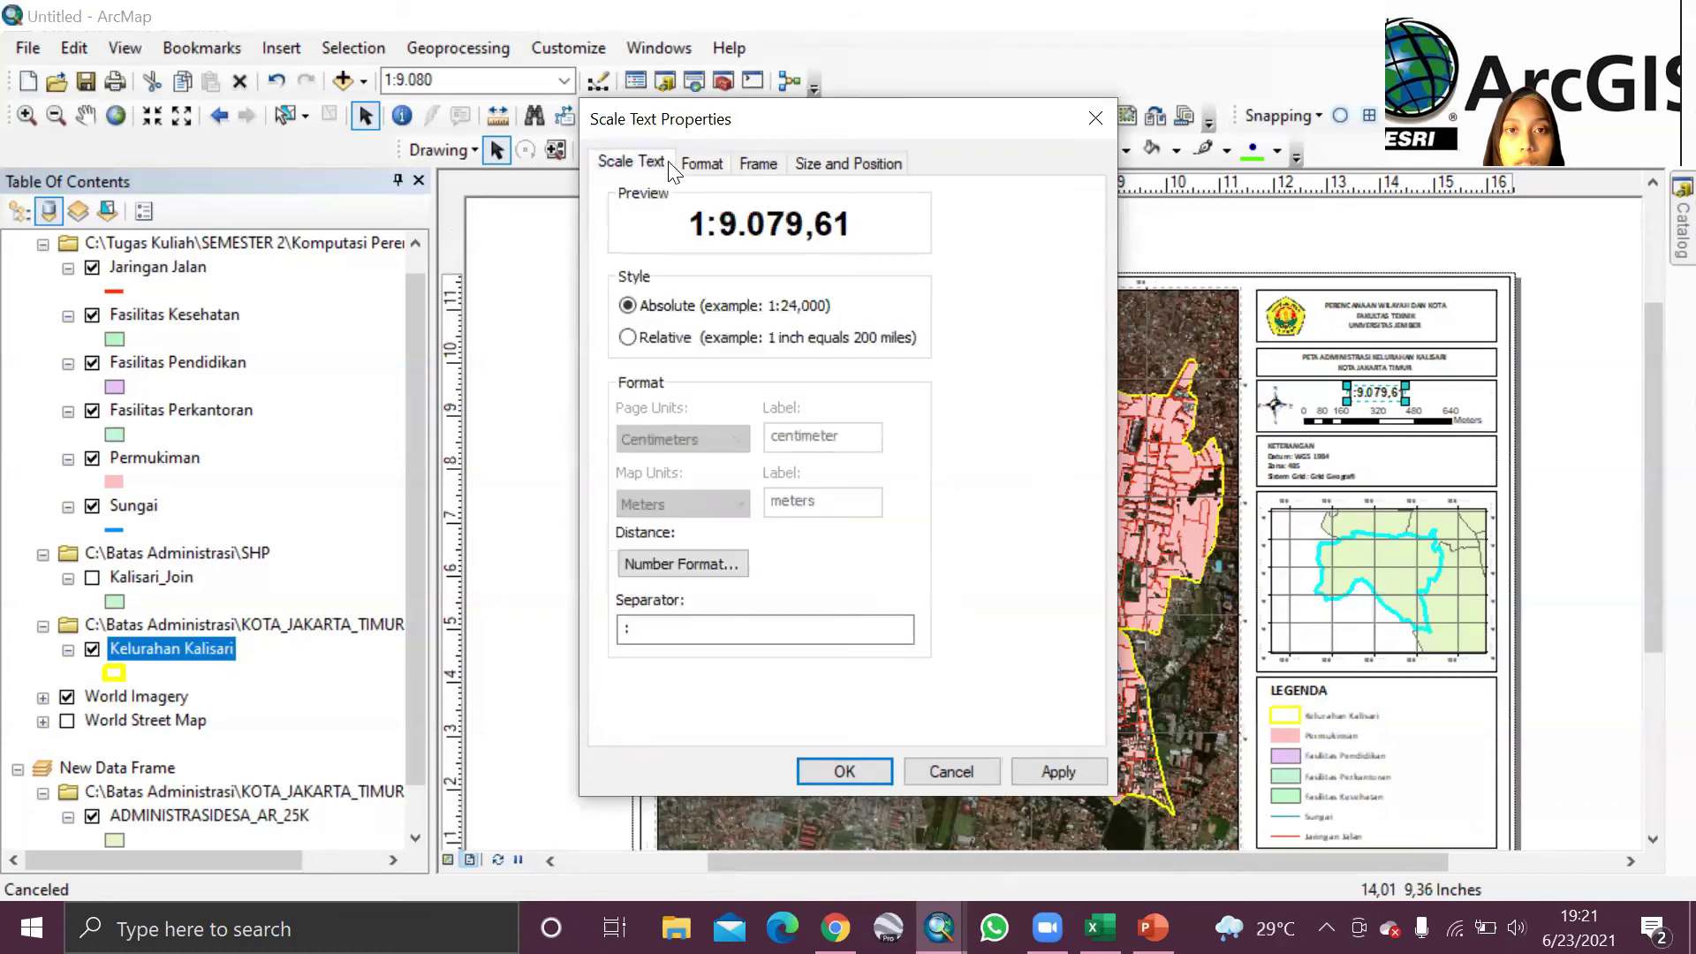
click(628, 339)
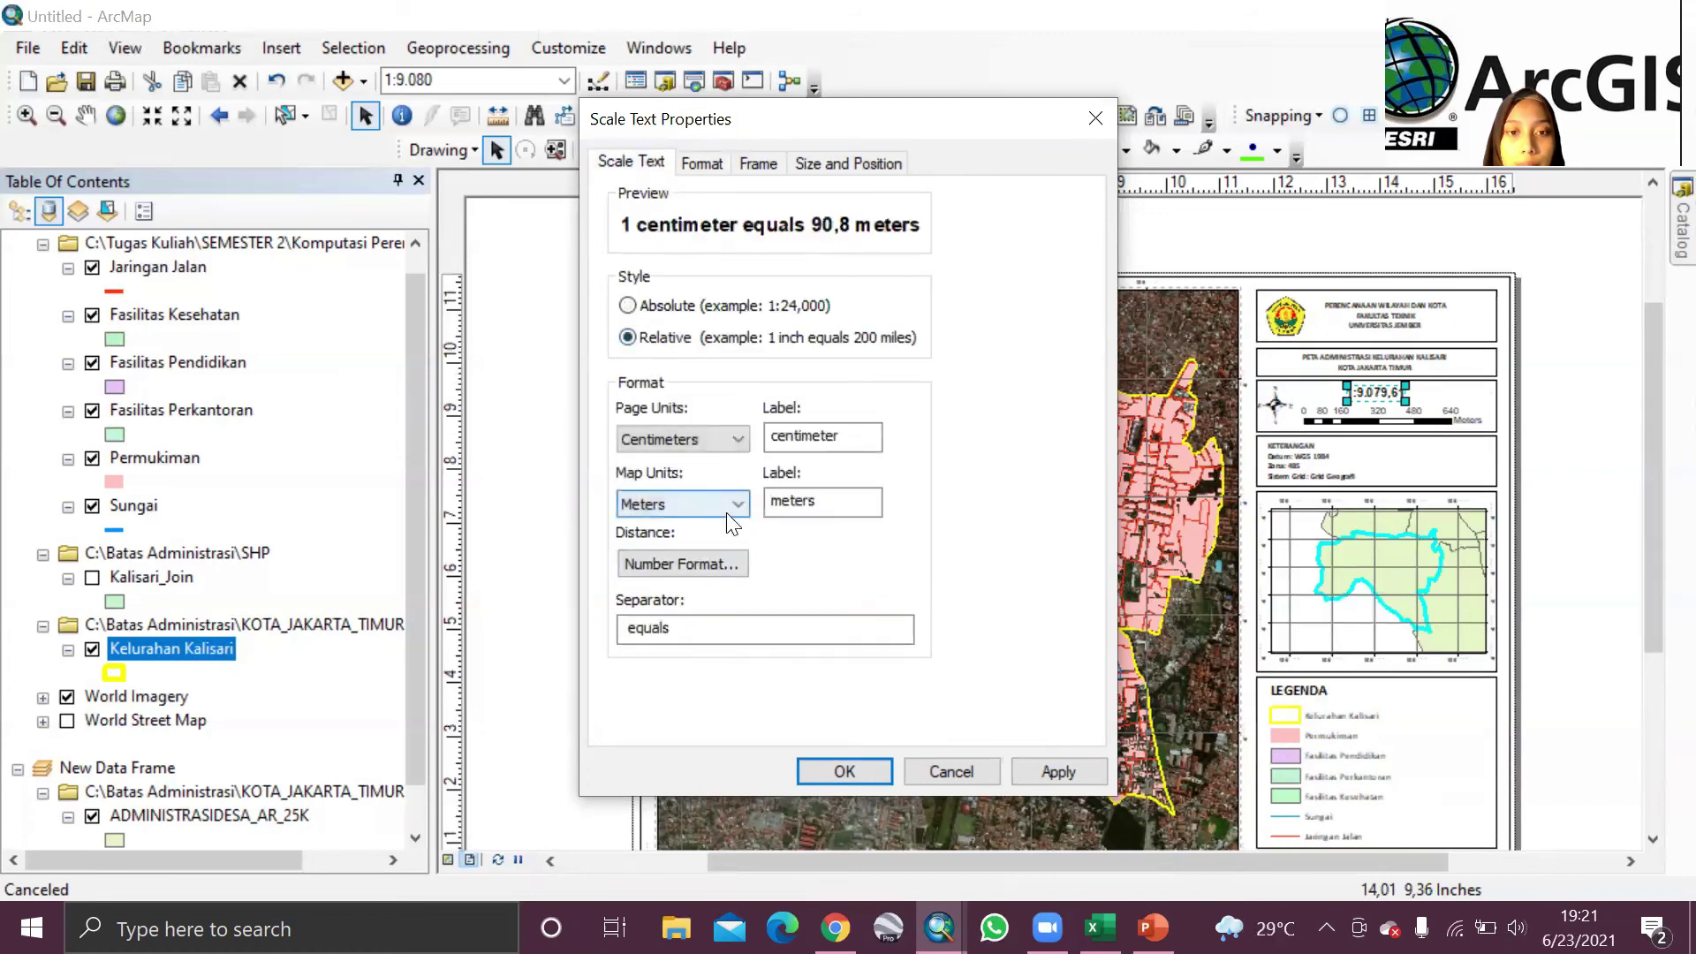
click(710, 439)
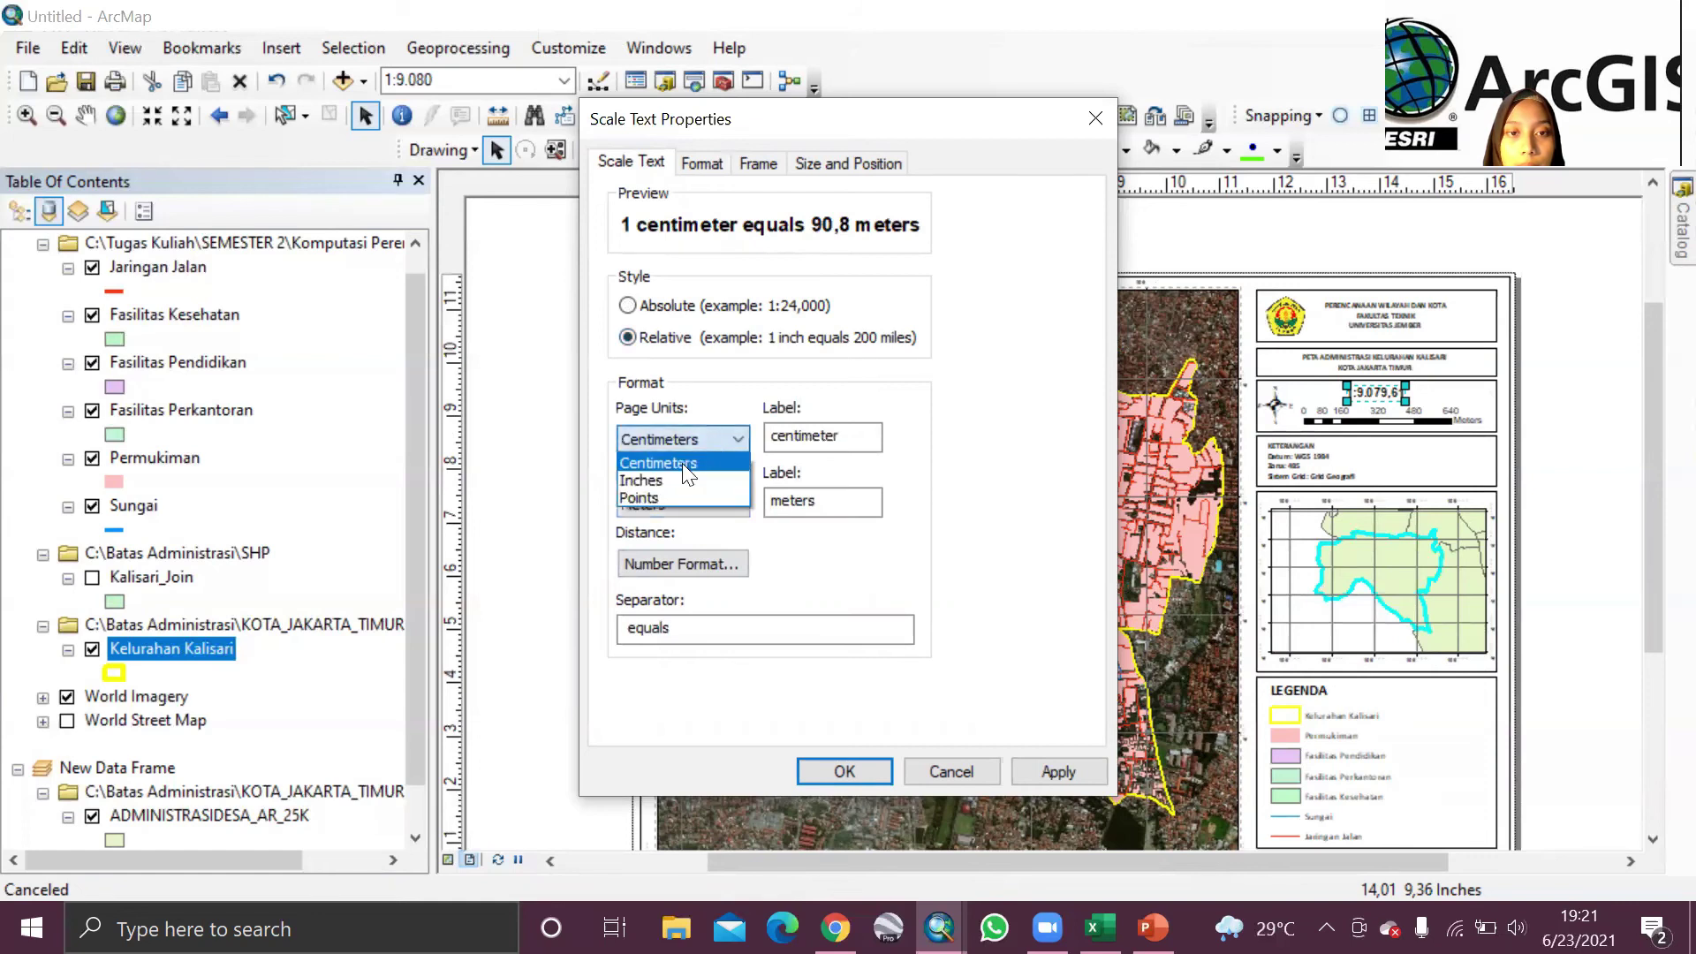
click(684, 465)
click(742, 633)
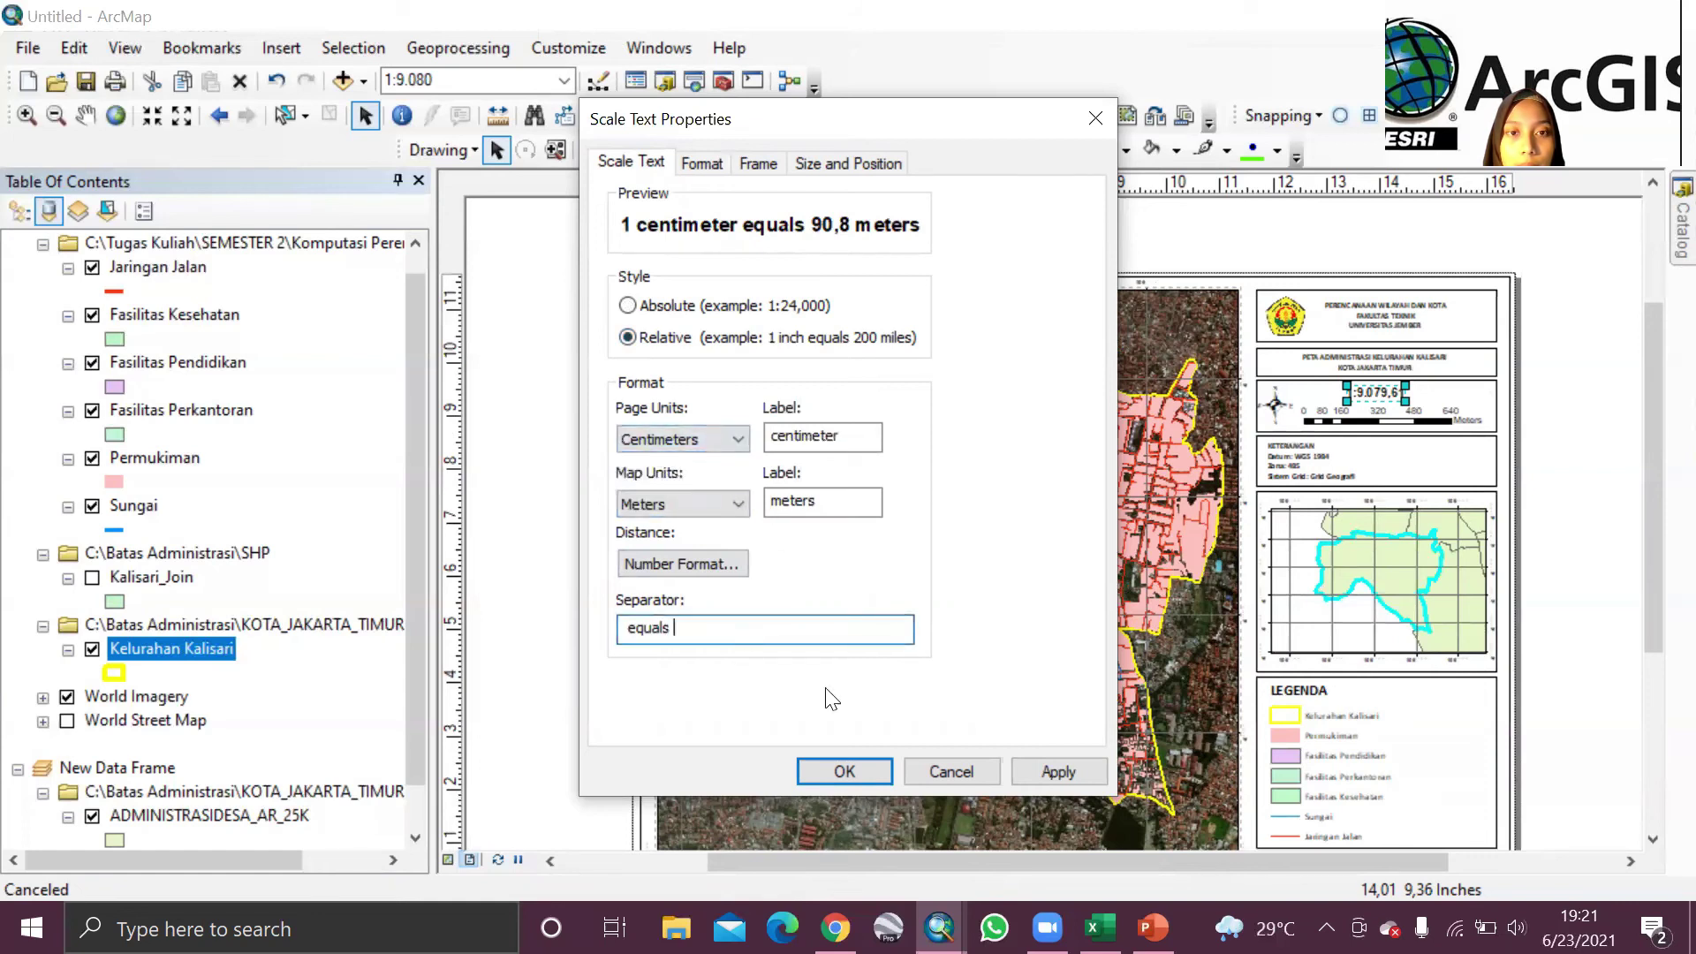
click(738, 311)
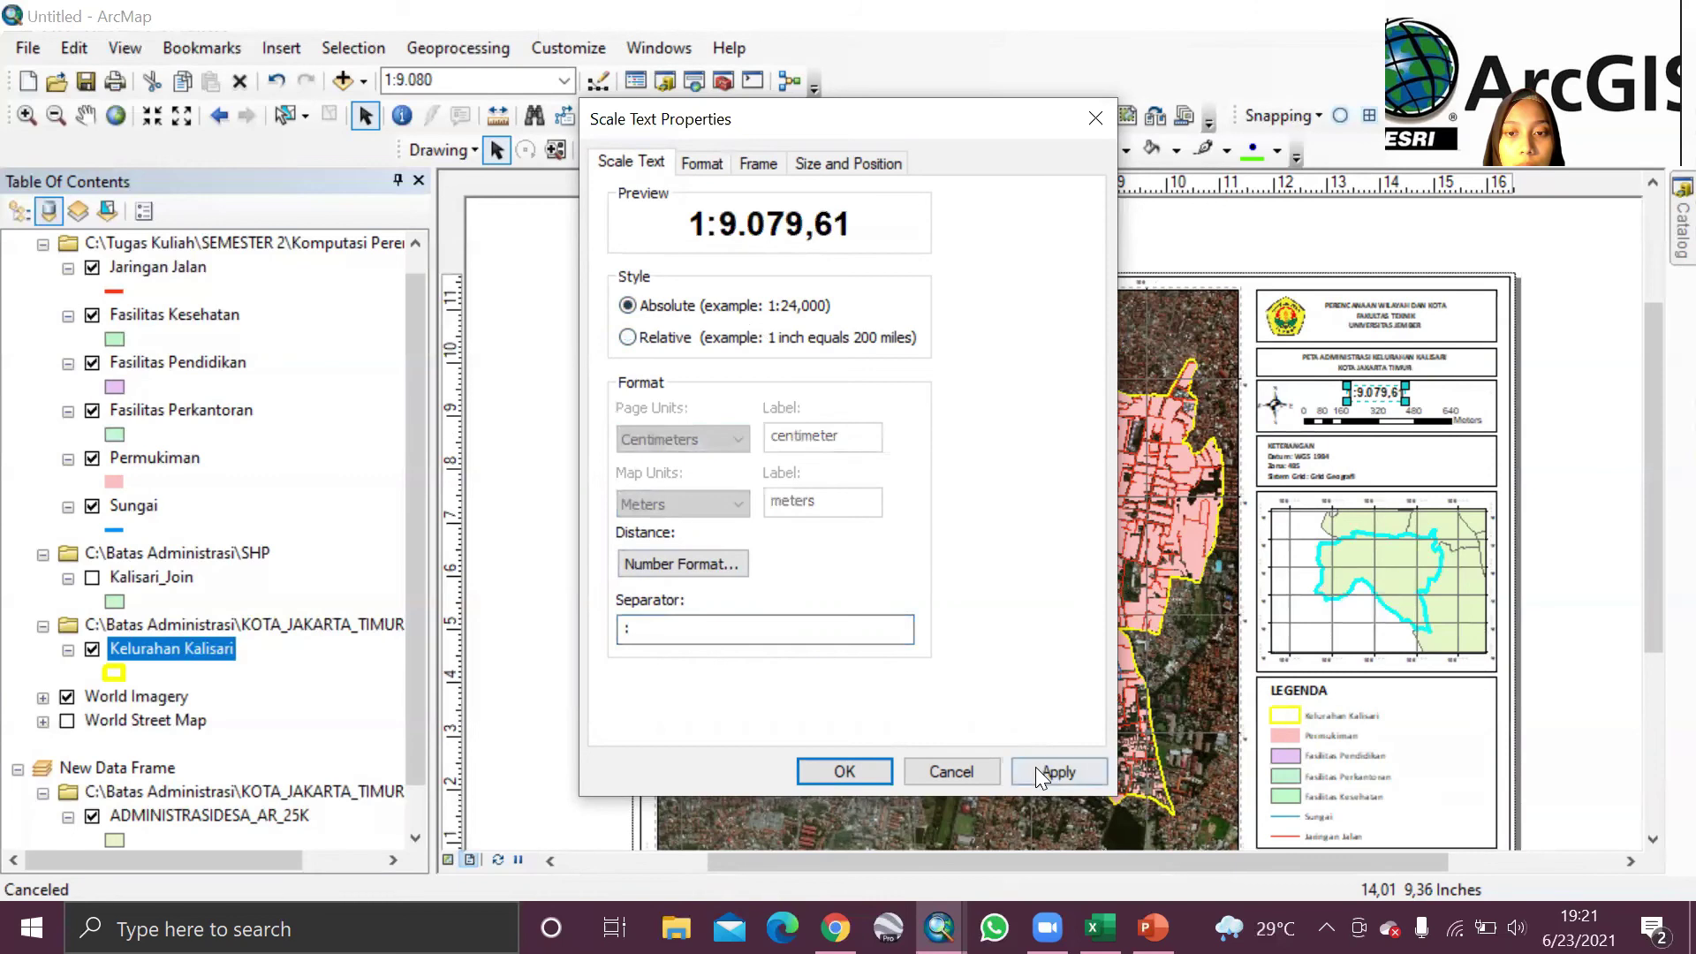
click(844, 771)
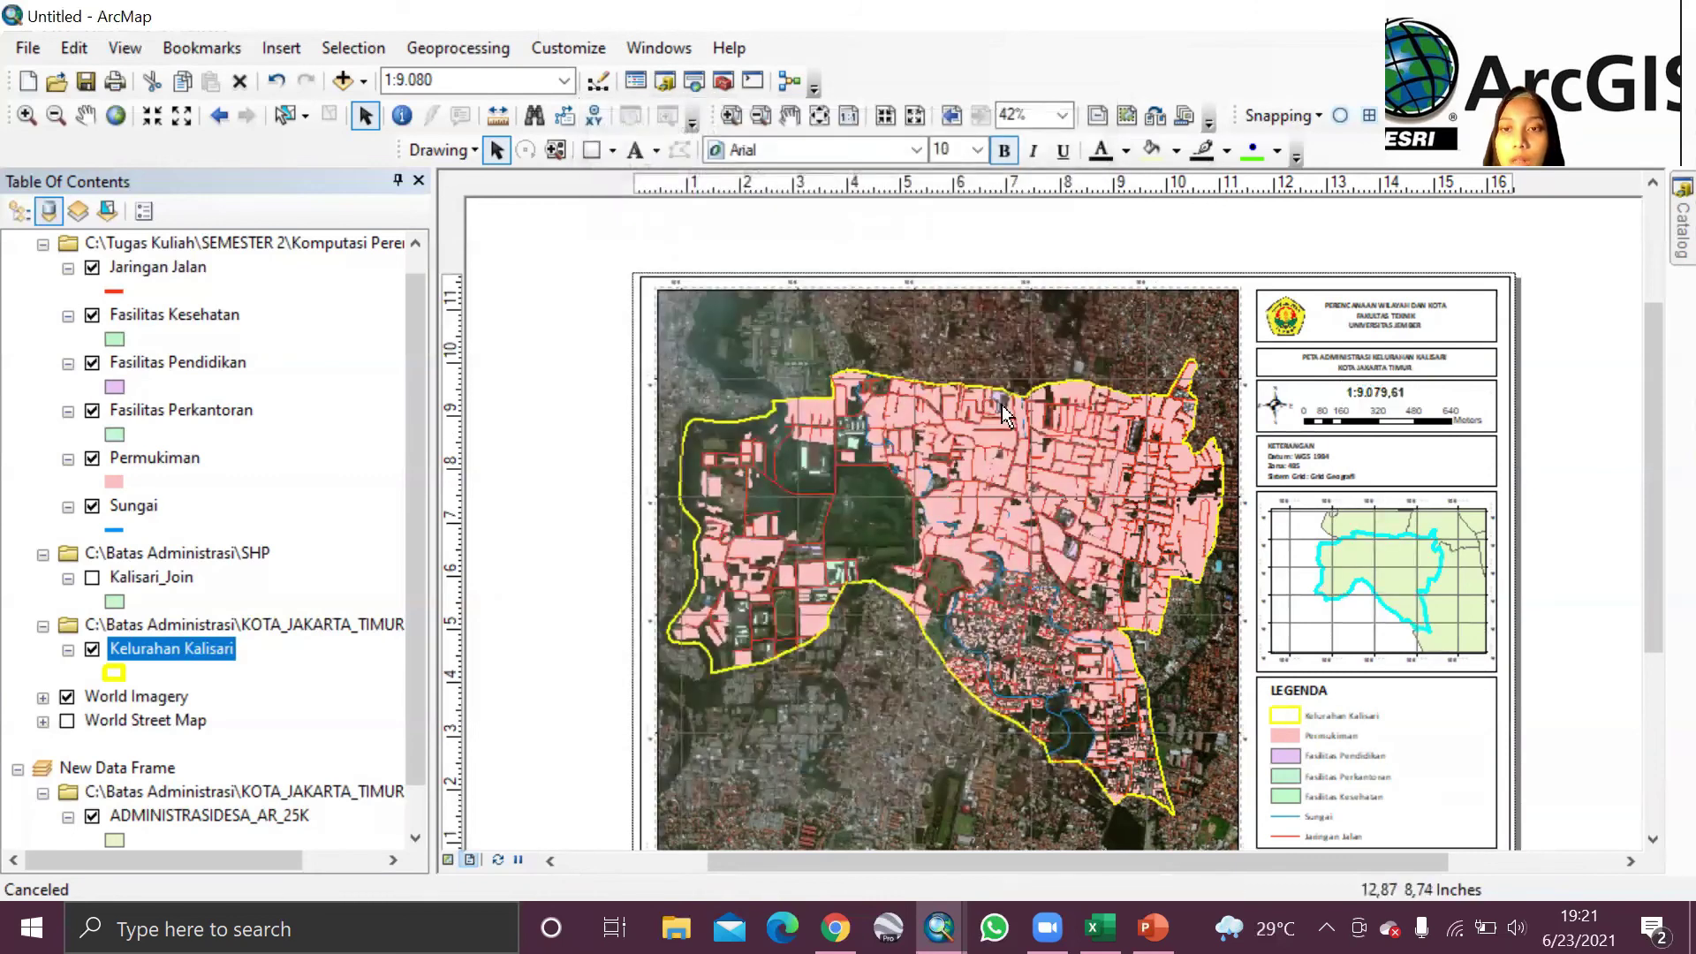
click(512, 344)
Step: Start a map export and enter "Peta Administrasi Kelurahan Kalisari" as the file name
click(33, 55)
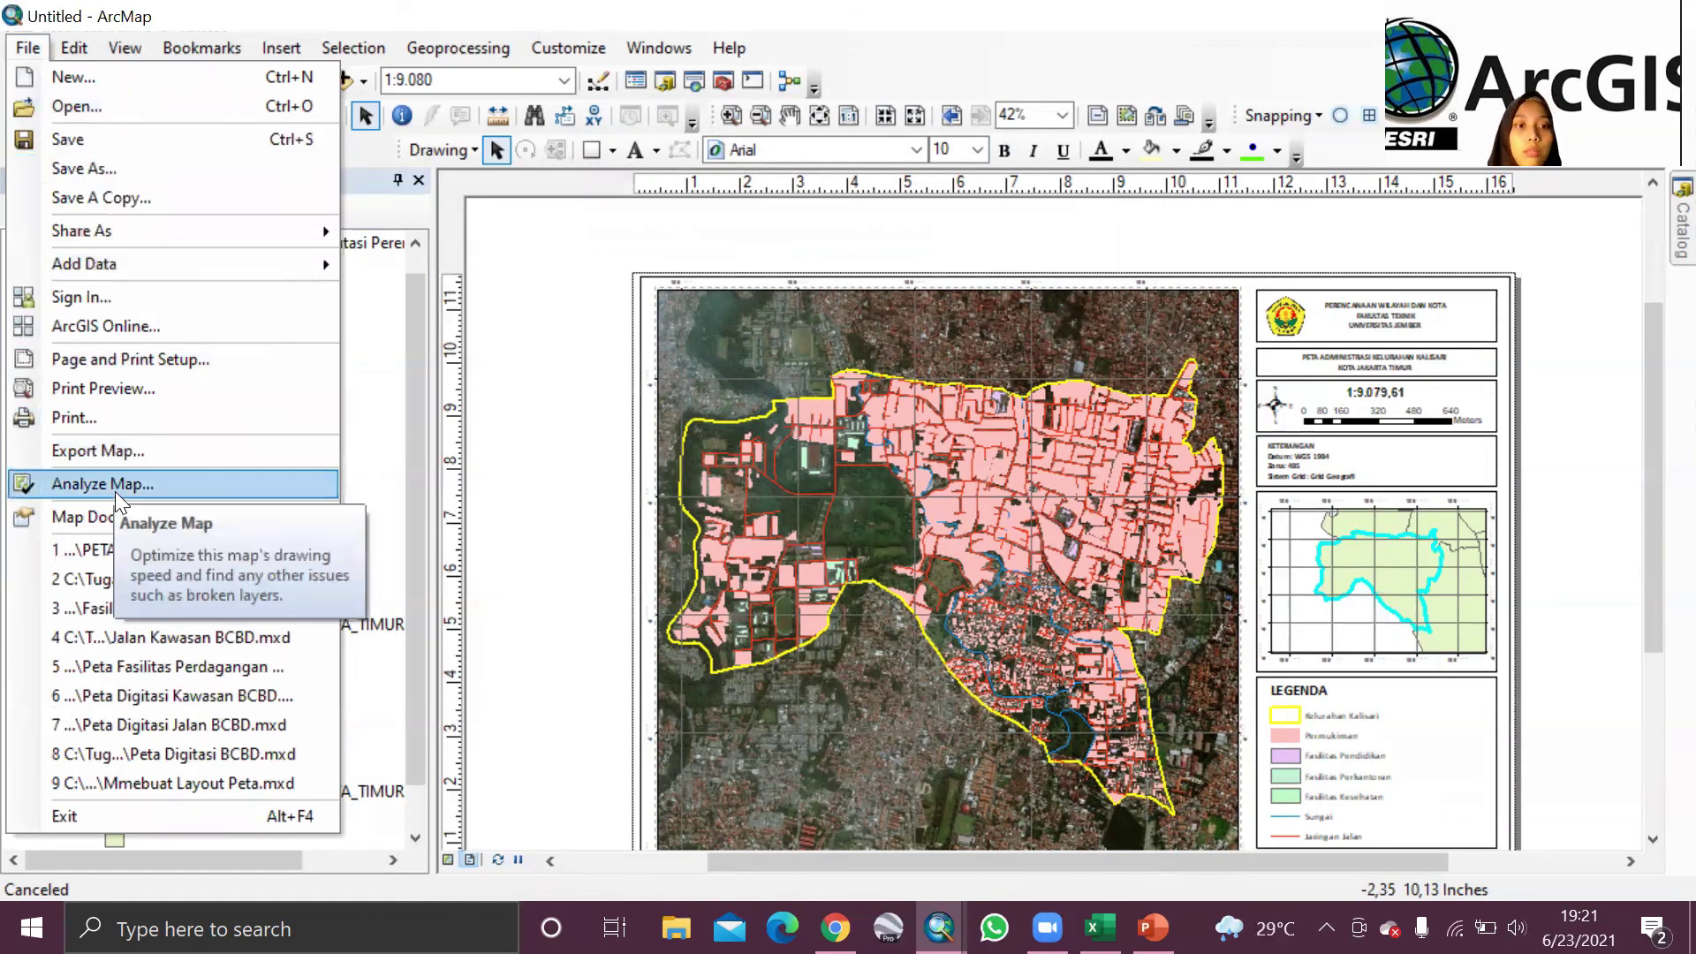
click(131, 452)
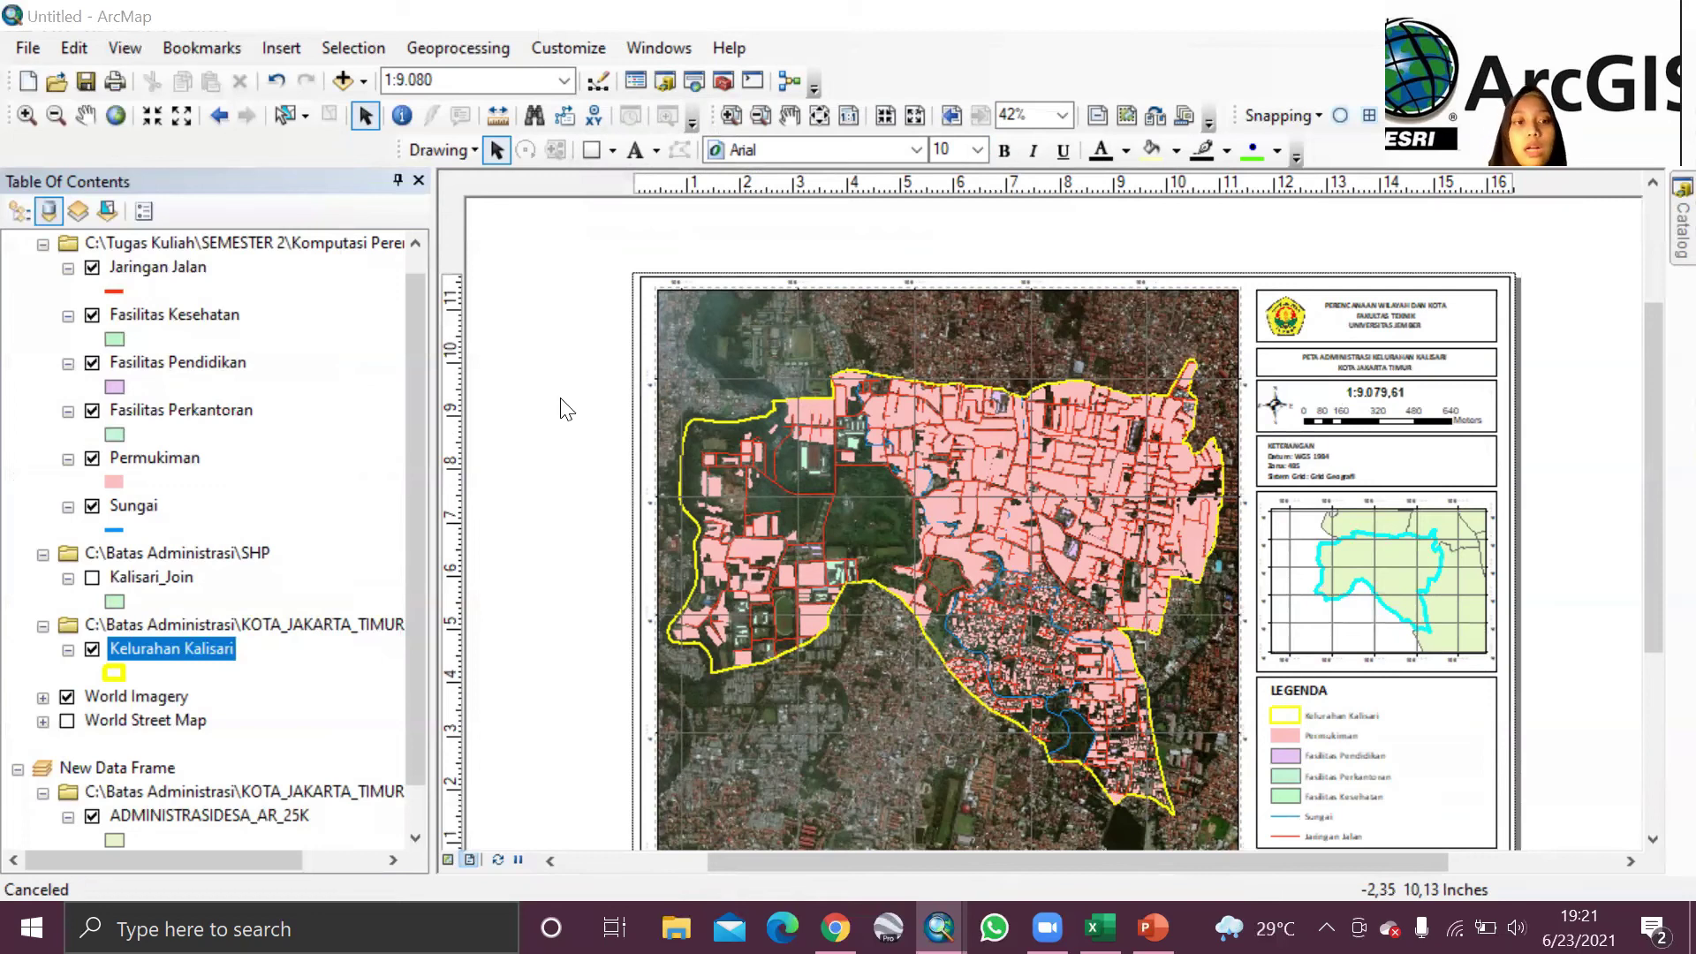
key(BackSpace)
text(Peta)
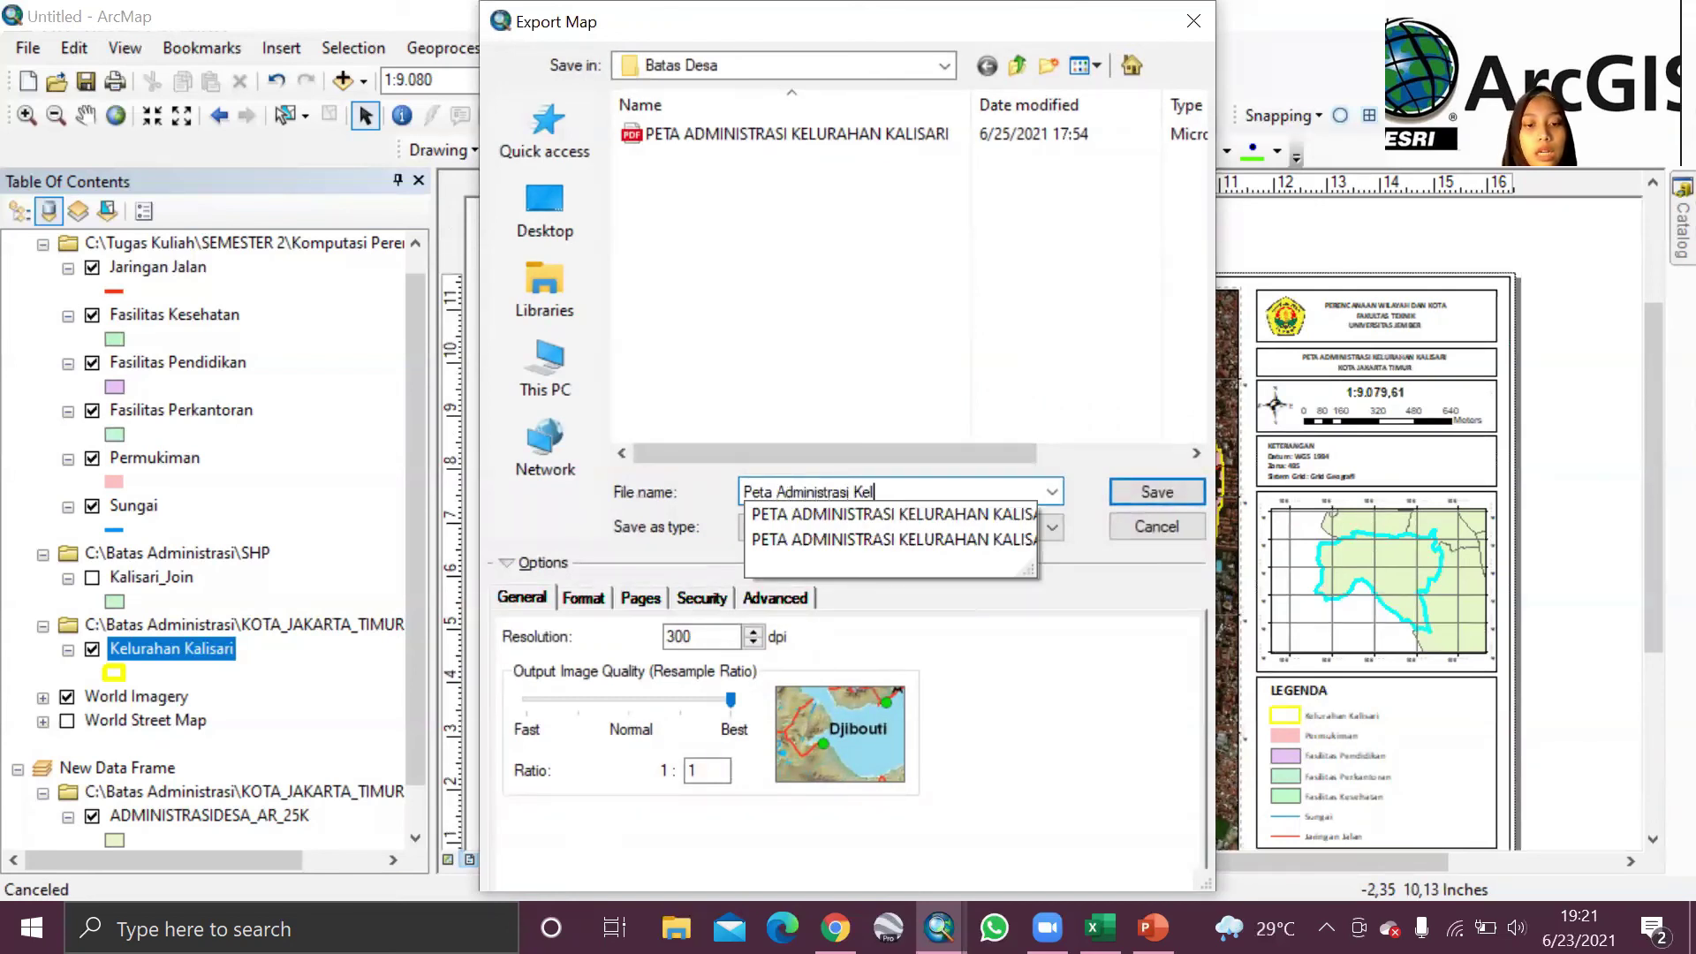
text(Administrasi Kelurahan Kalisa)
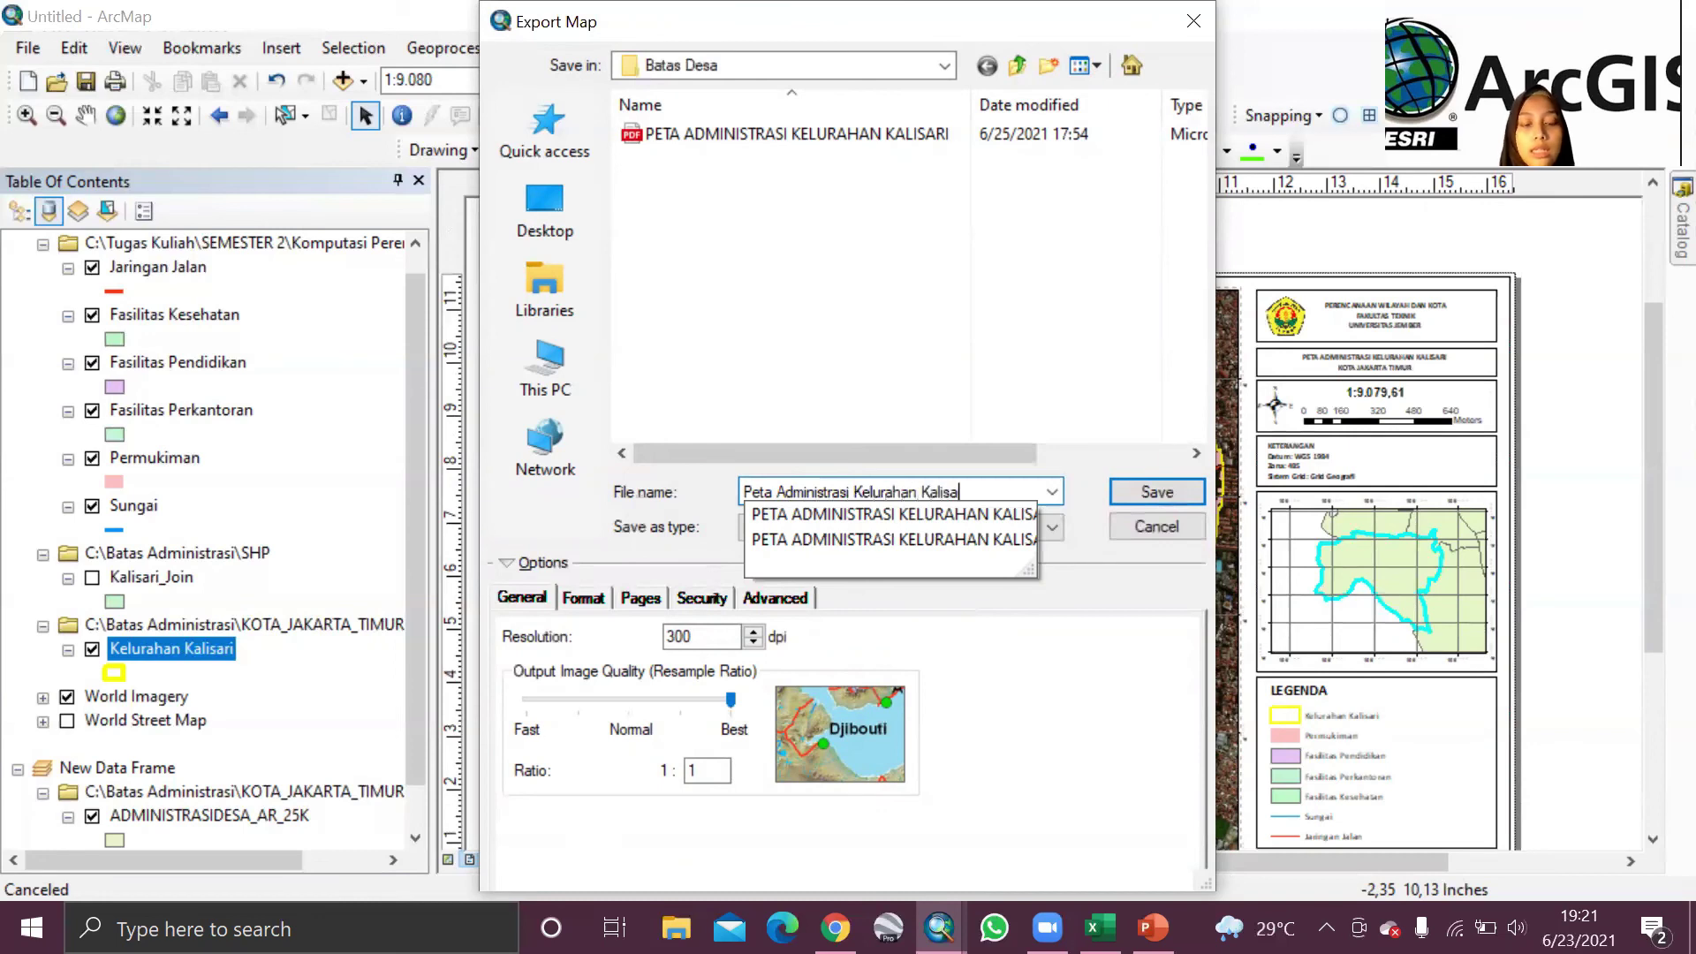
text(ir)
key(BackSpace)
text(ri)
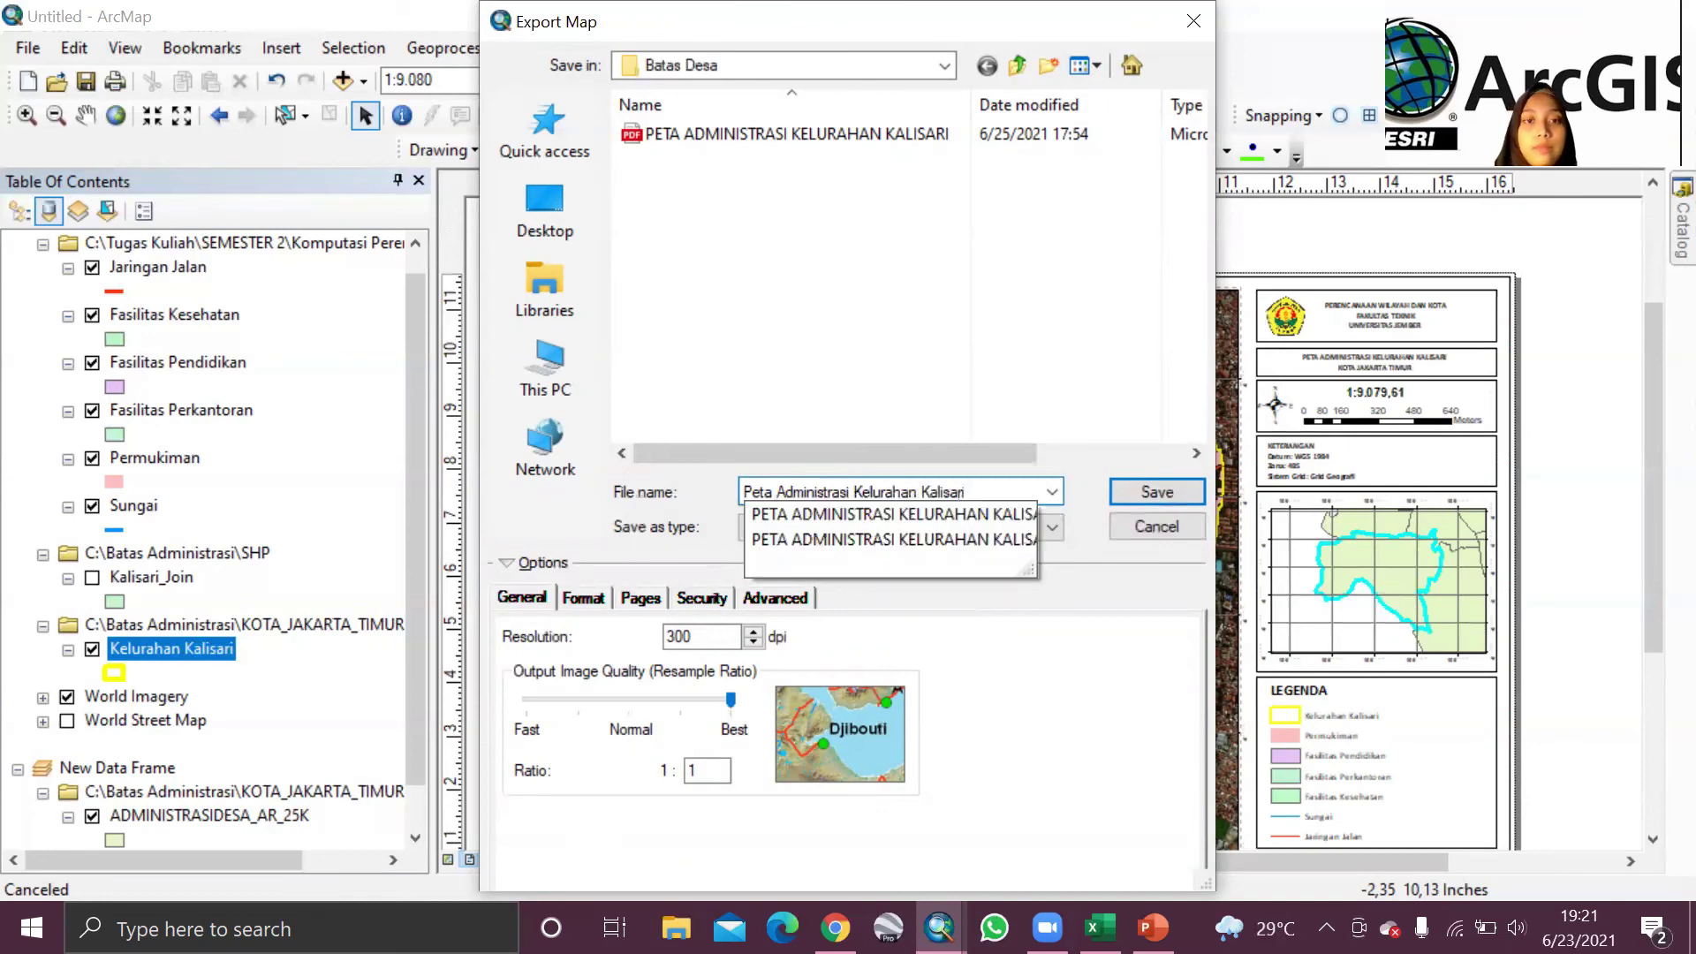
Step: Export the map as a PDF into the Kelurahan Kalisari folder on the C: drive
click(909, 367)
click(551, 392)
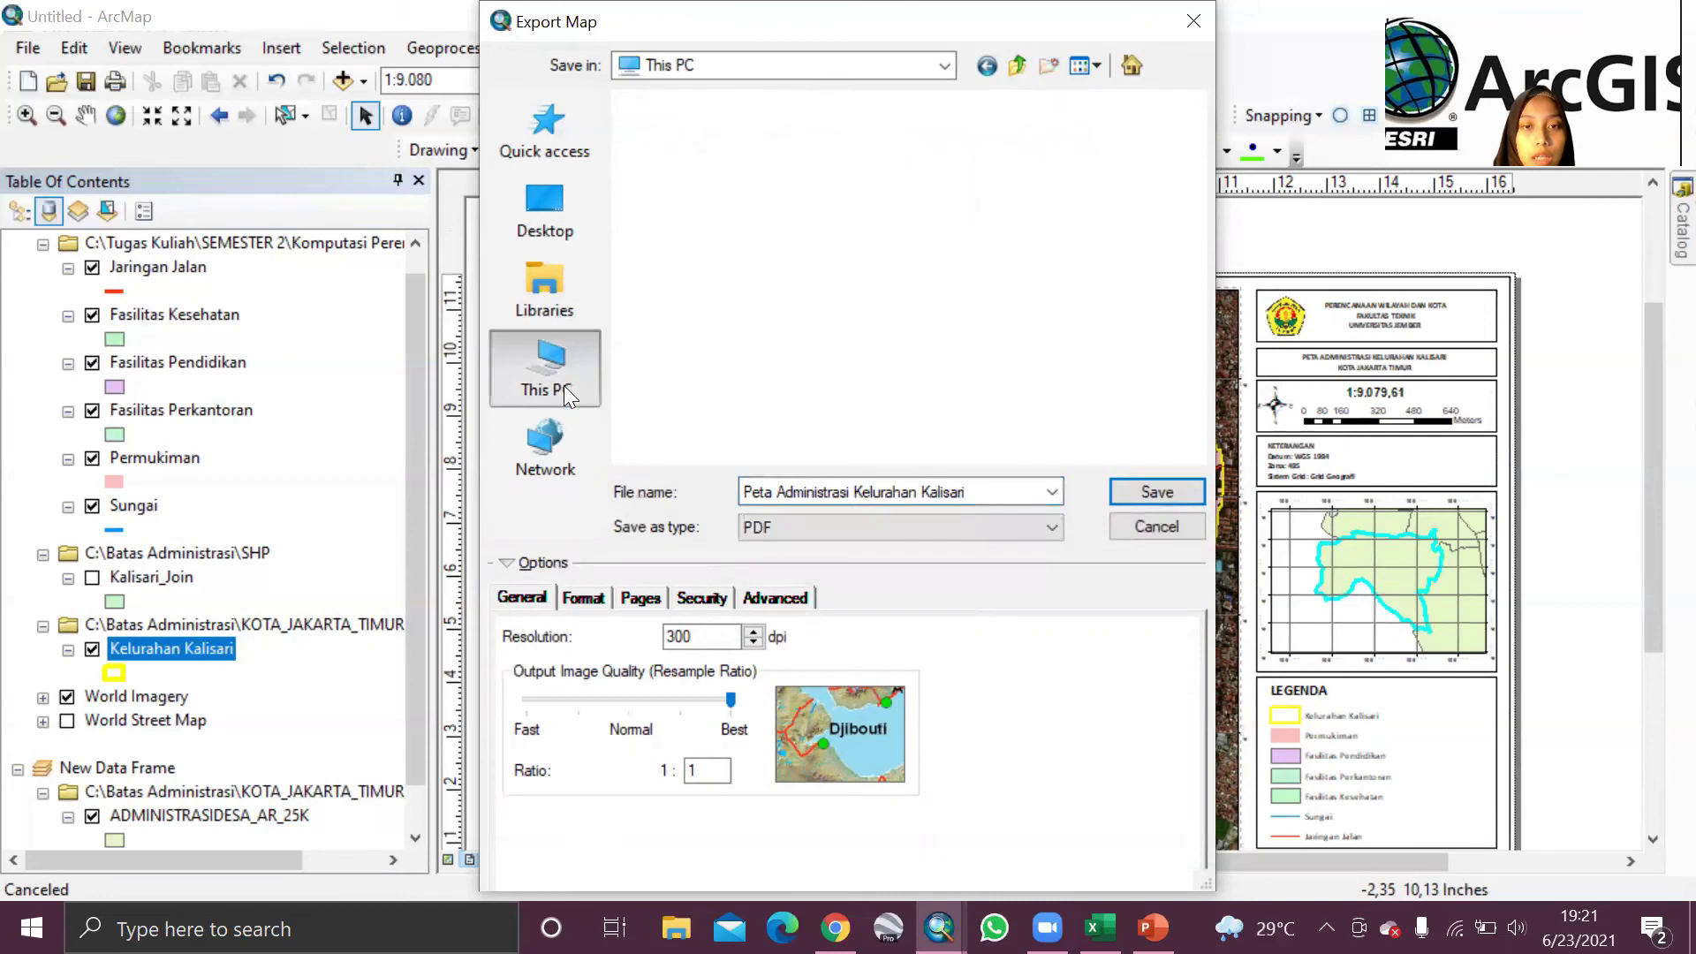
scroll(726, 398, down, 3)
click(726, 398)
double_click(726, 397)
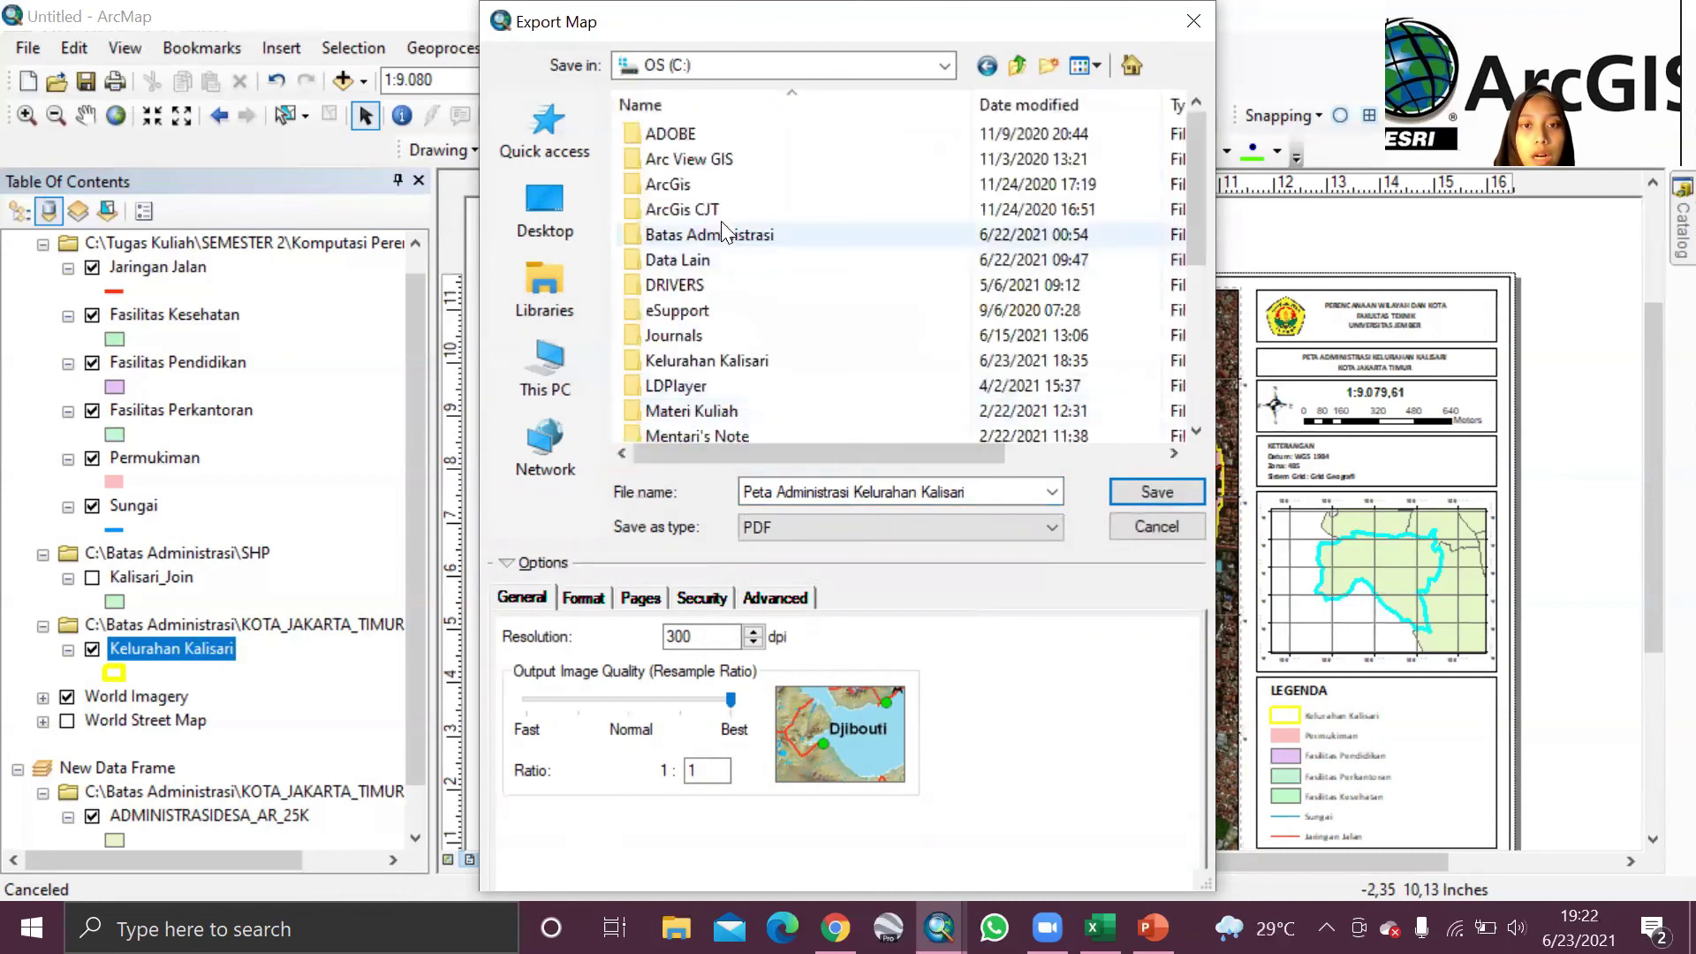
double_click(711, 359)
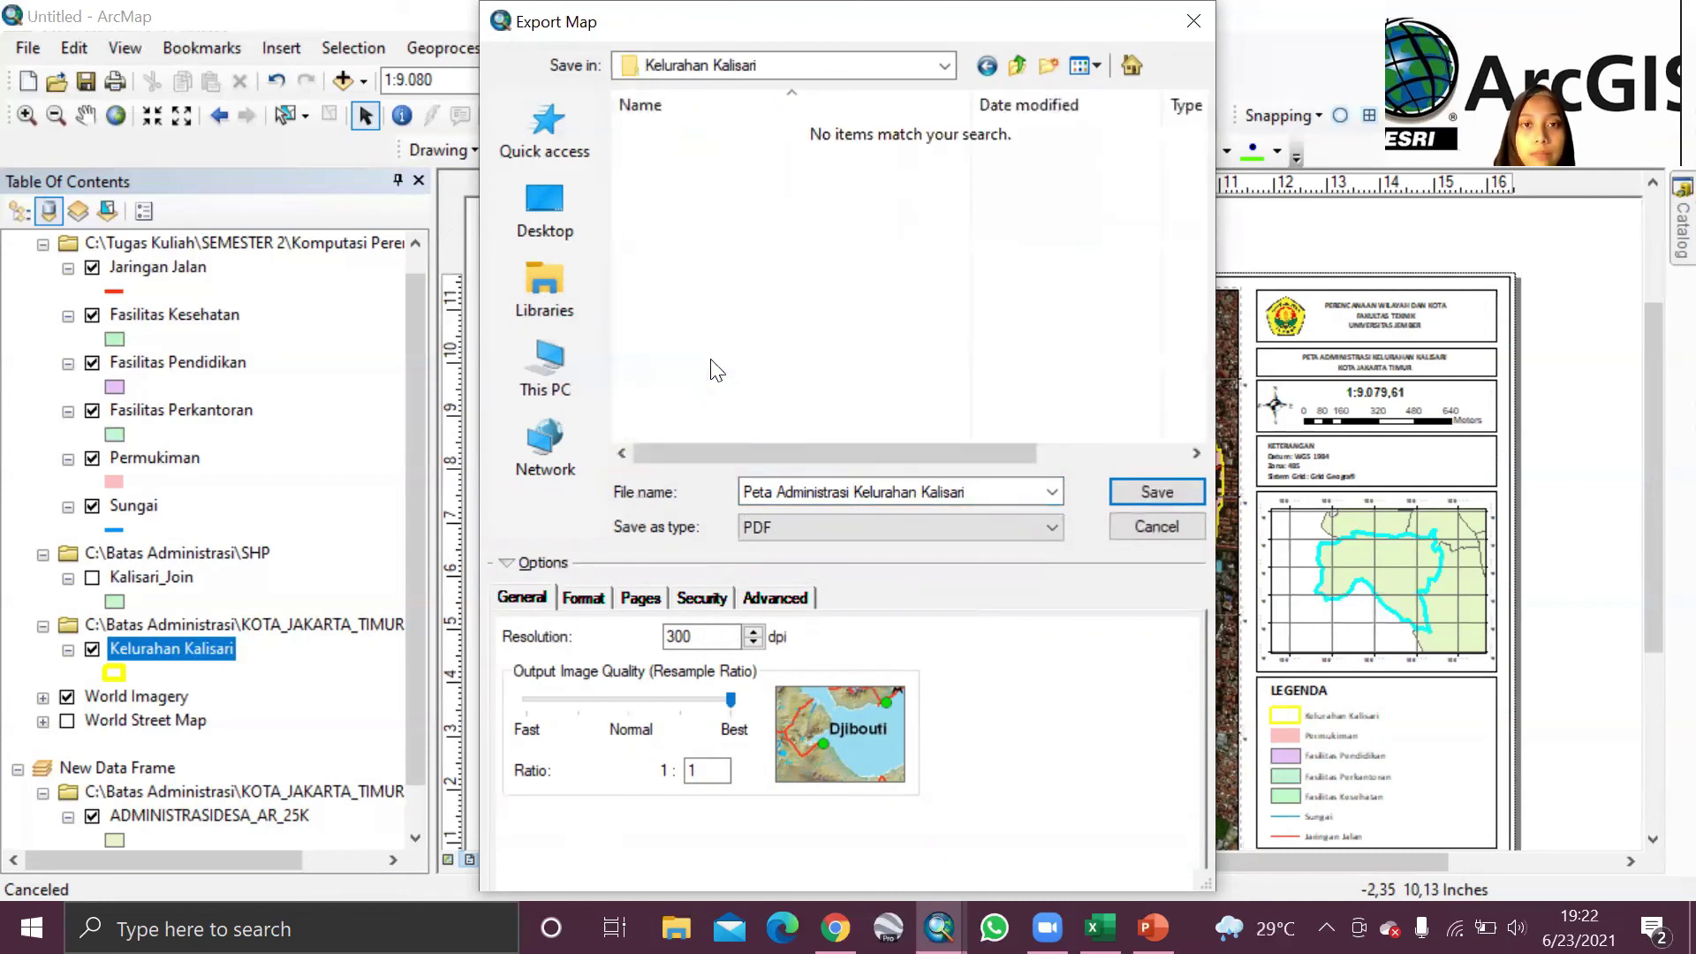
click(912, 530)
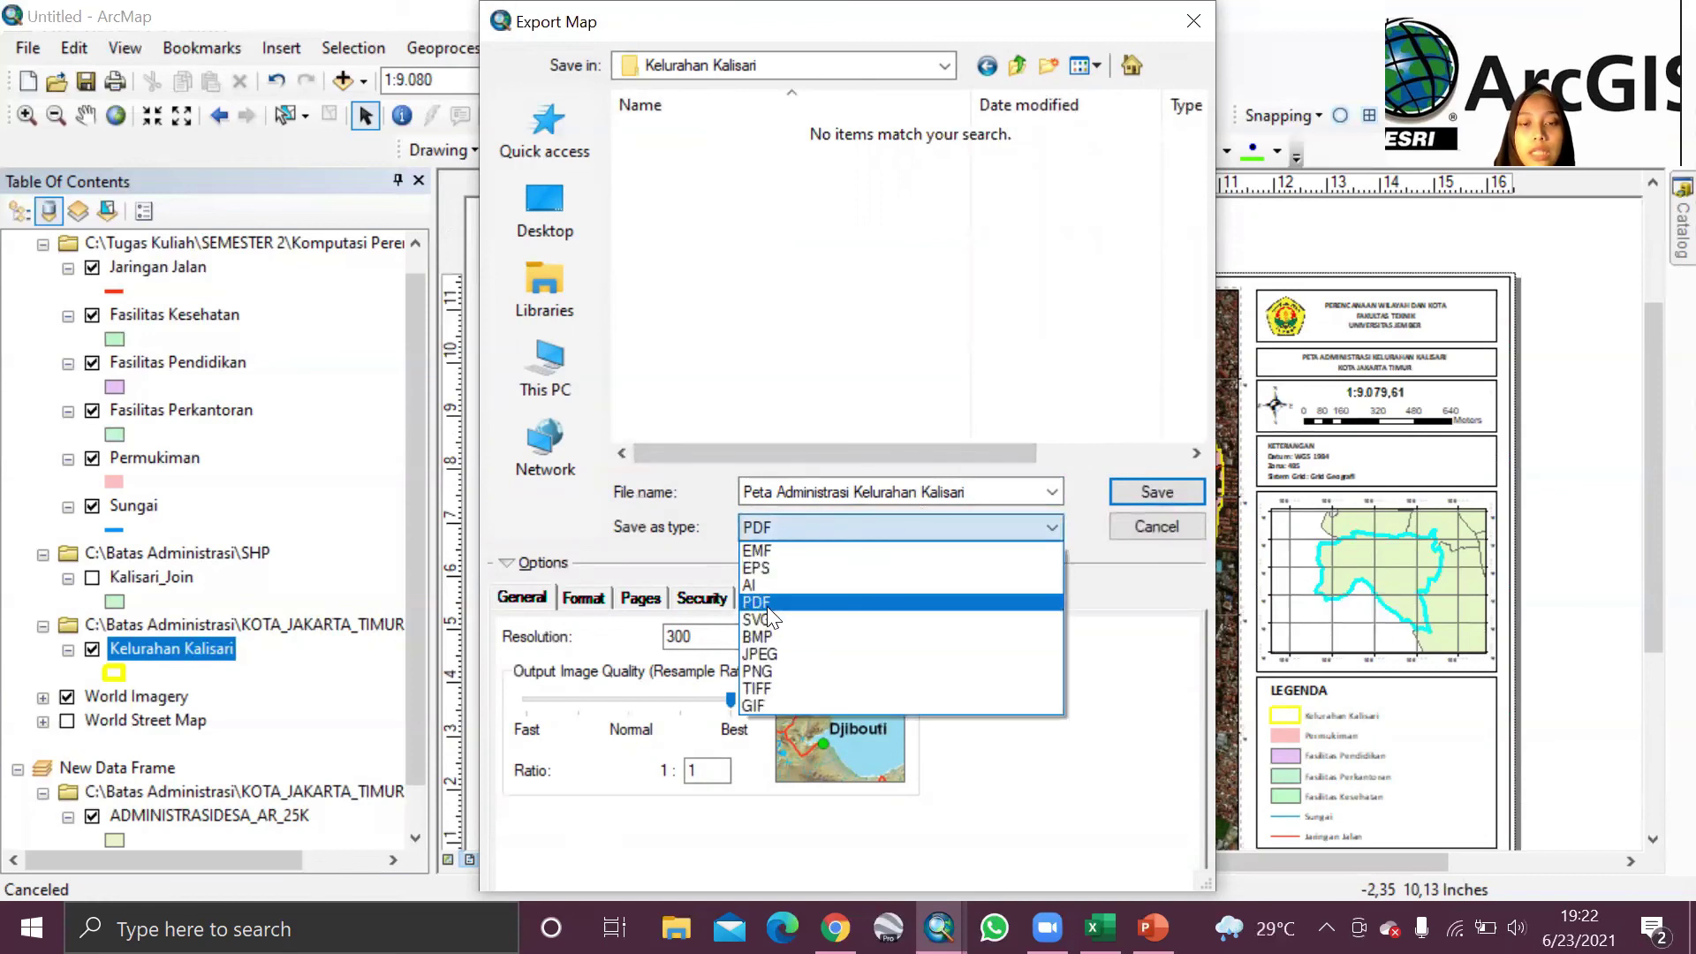
click(765, 603)
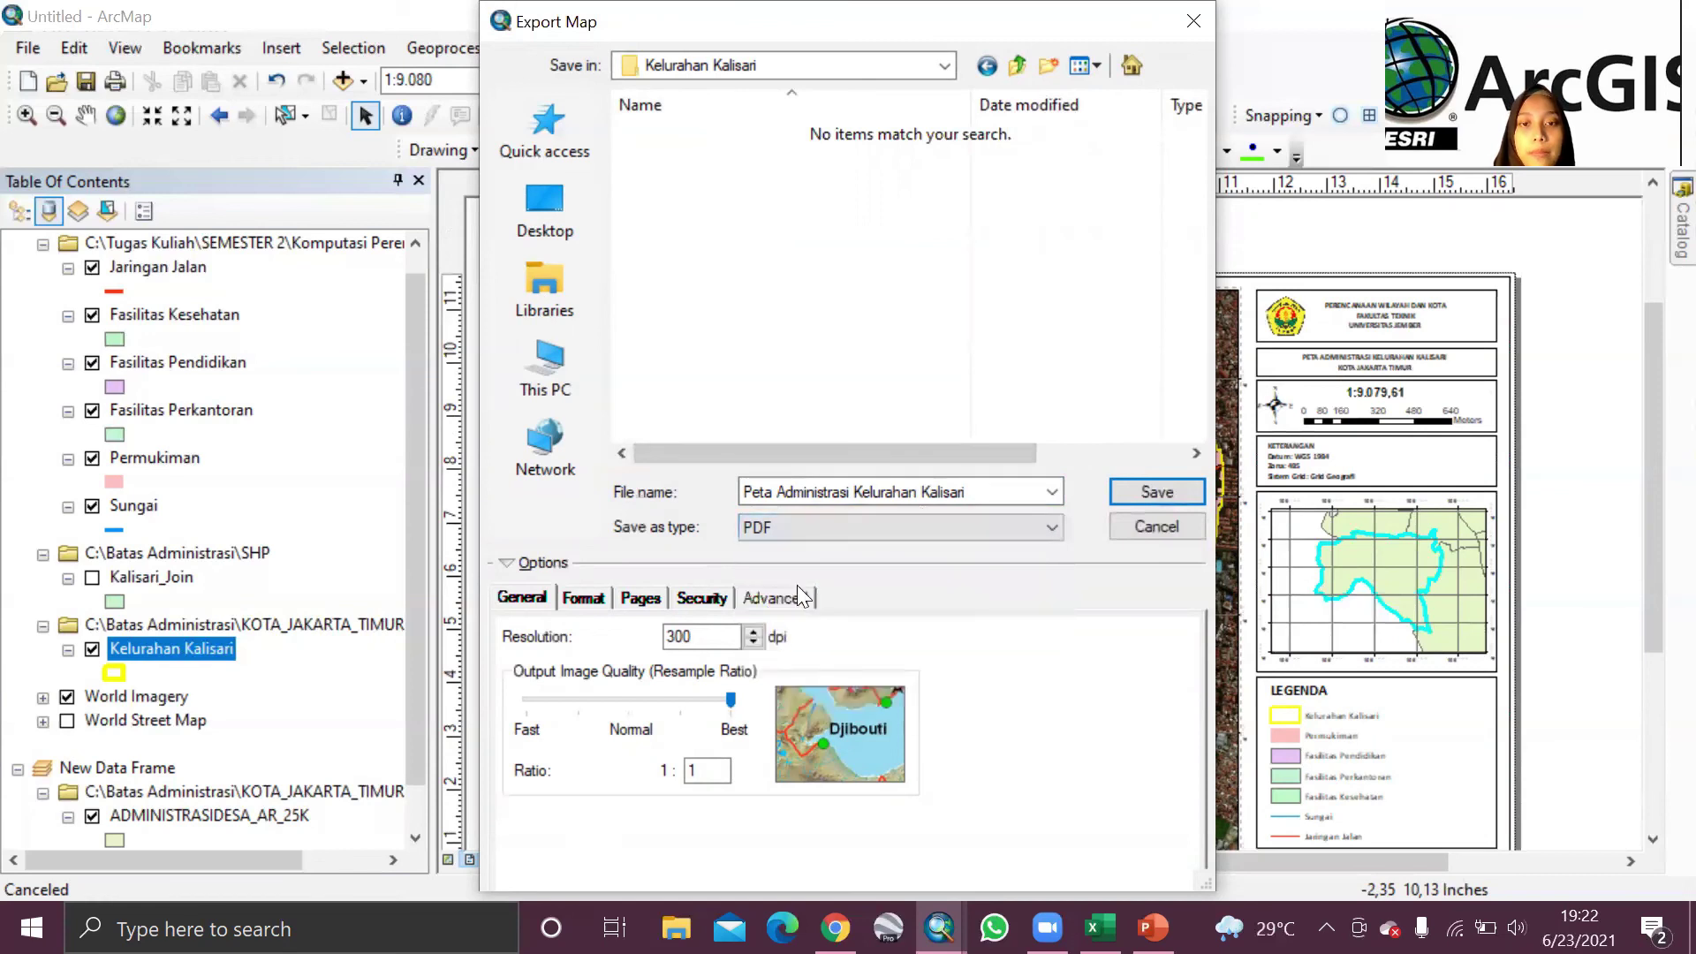
click(1140, 491)
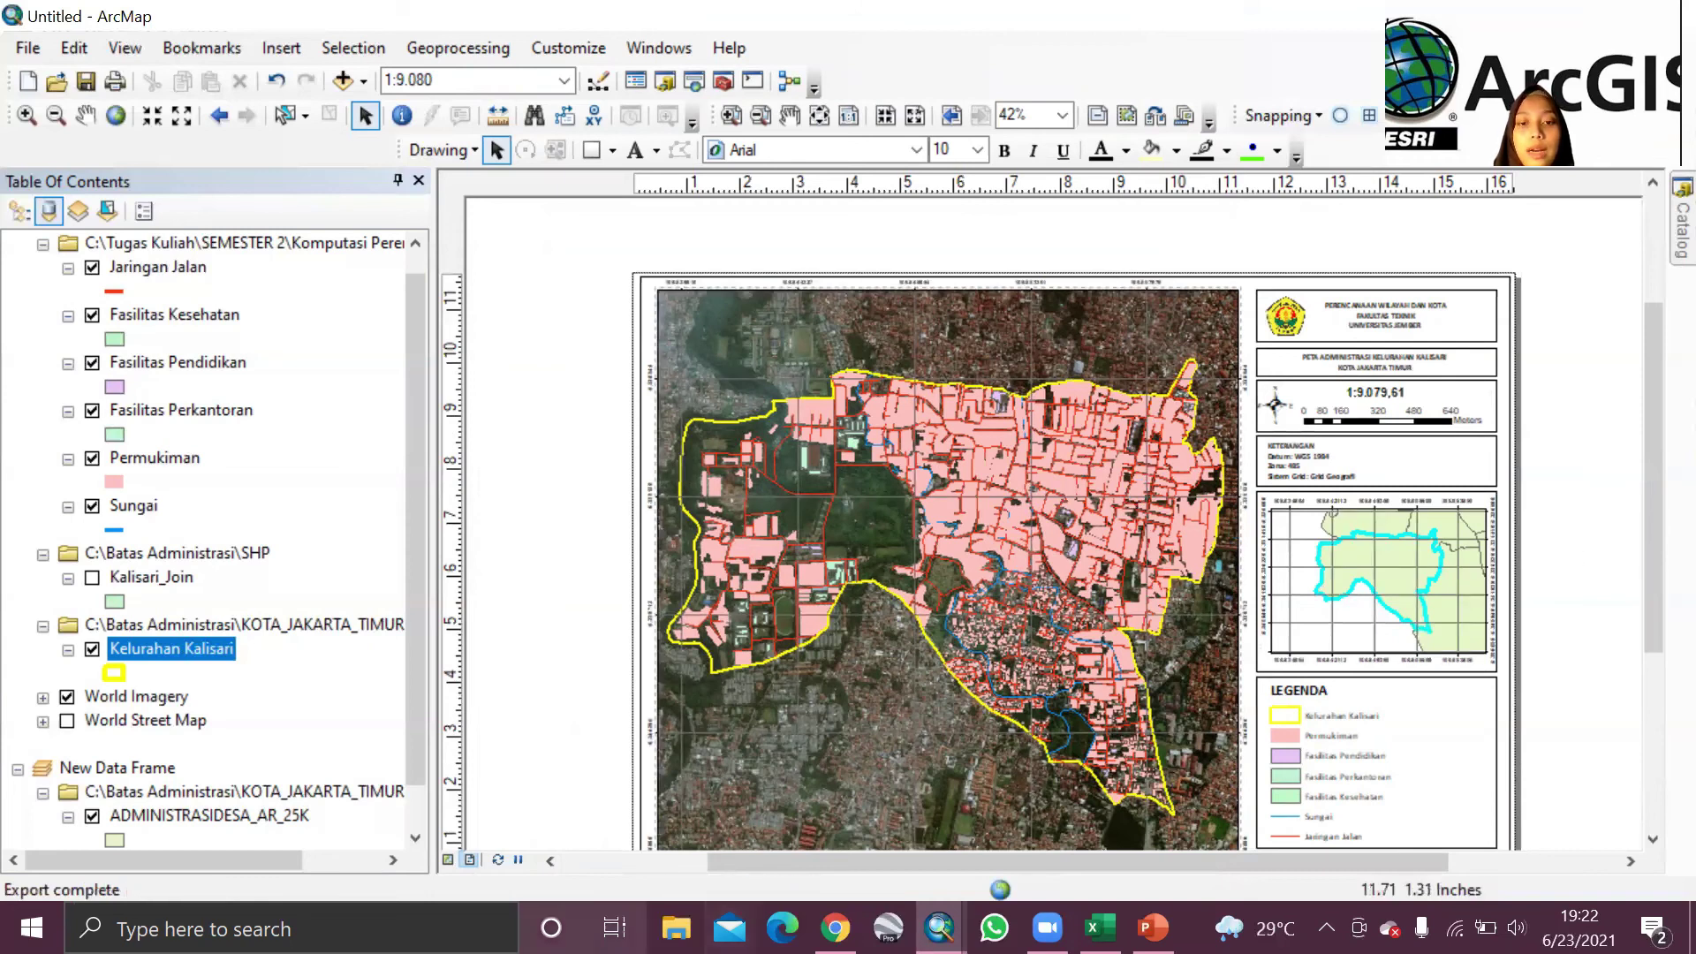
Step: Open the exported Peta Administrasi Kelurahan Kalisari PDF from File Explorer and examine its main map, grids, scale, inset, legend and source
click(676, 928)
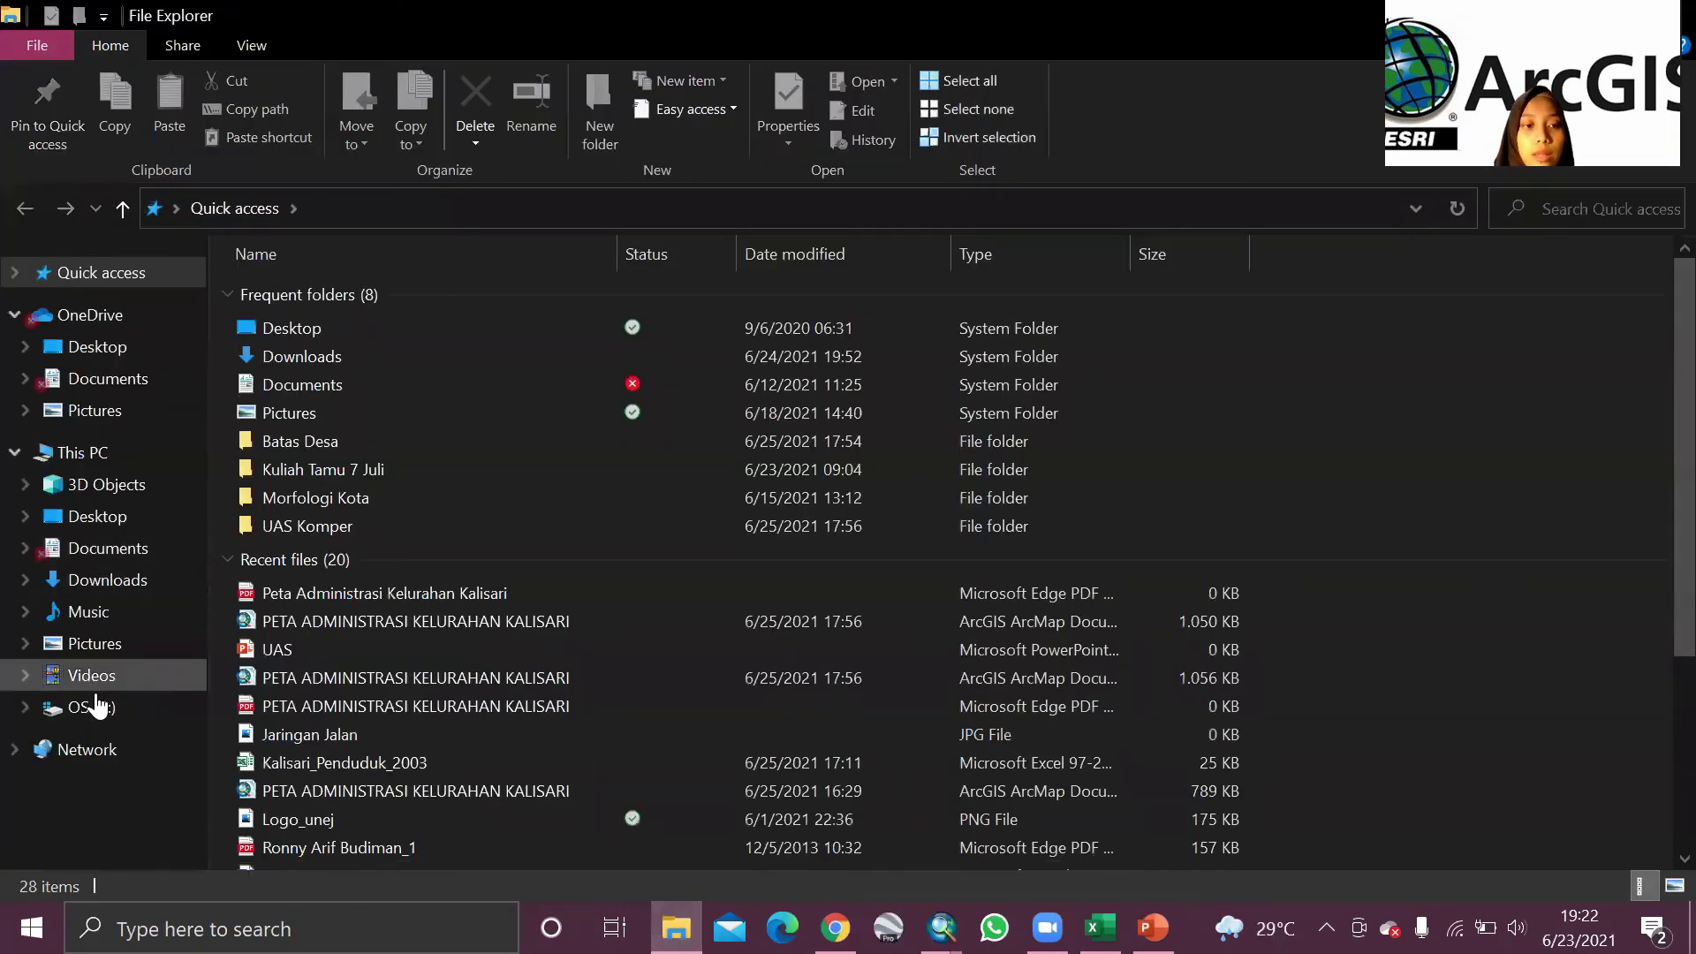
double_click(379, 586)
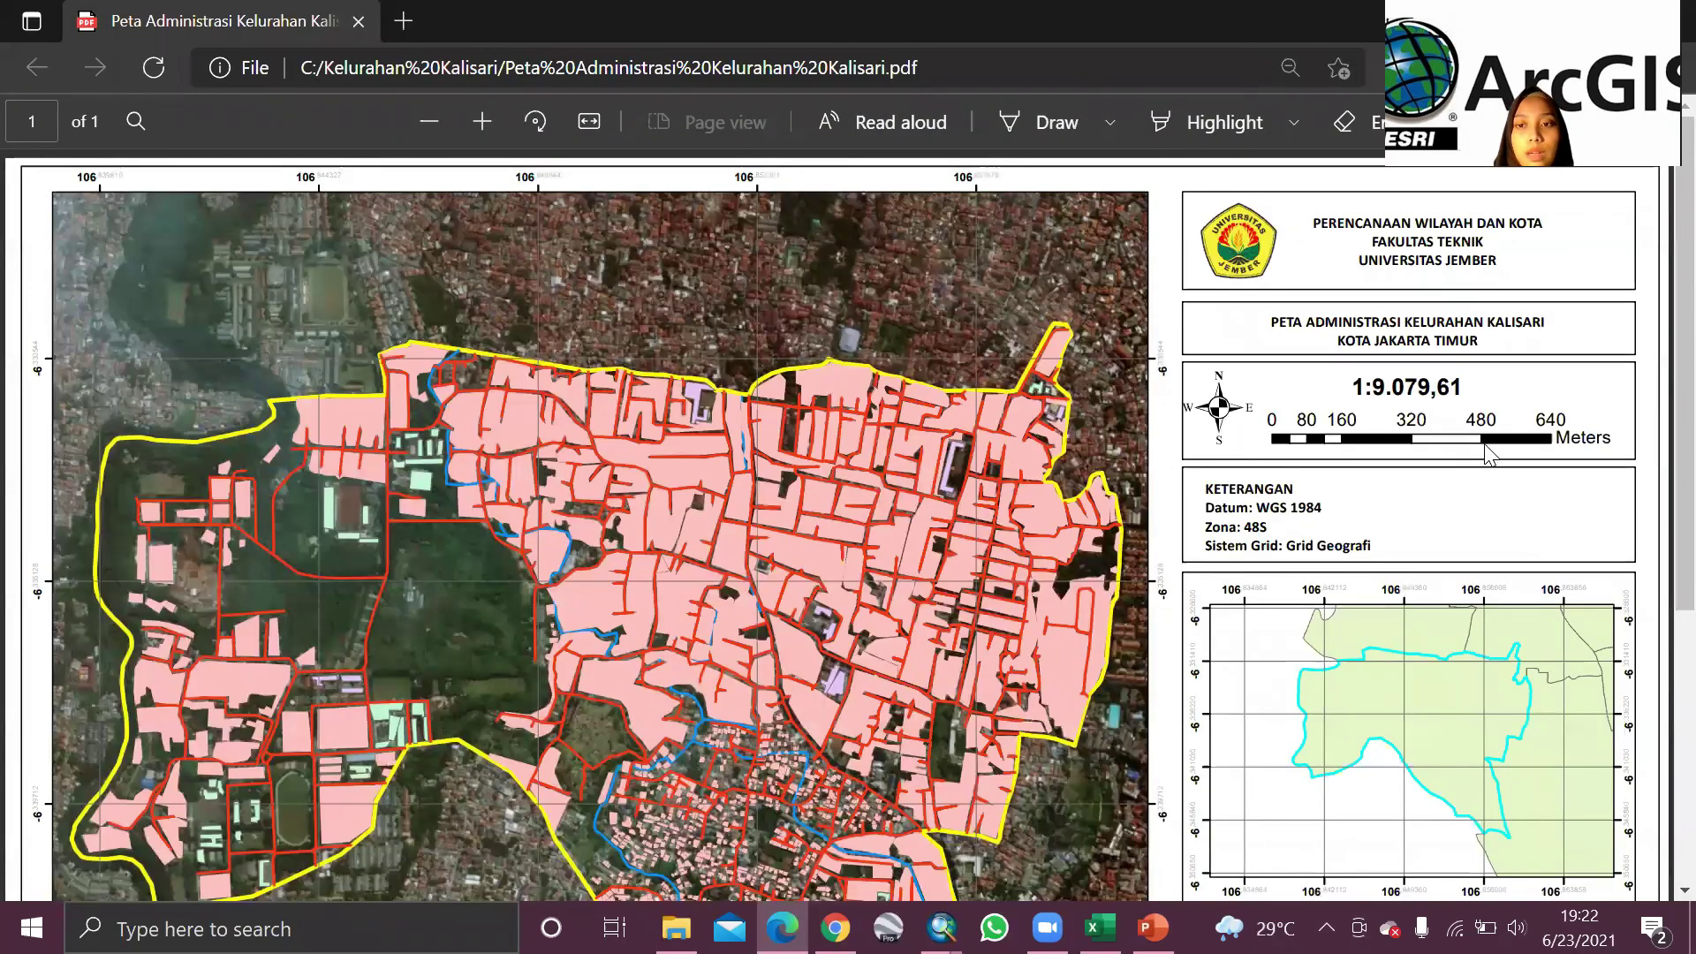
scroll(1490, 455, down, 1)
scroll(930, 517, down, 3)
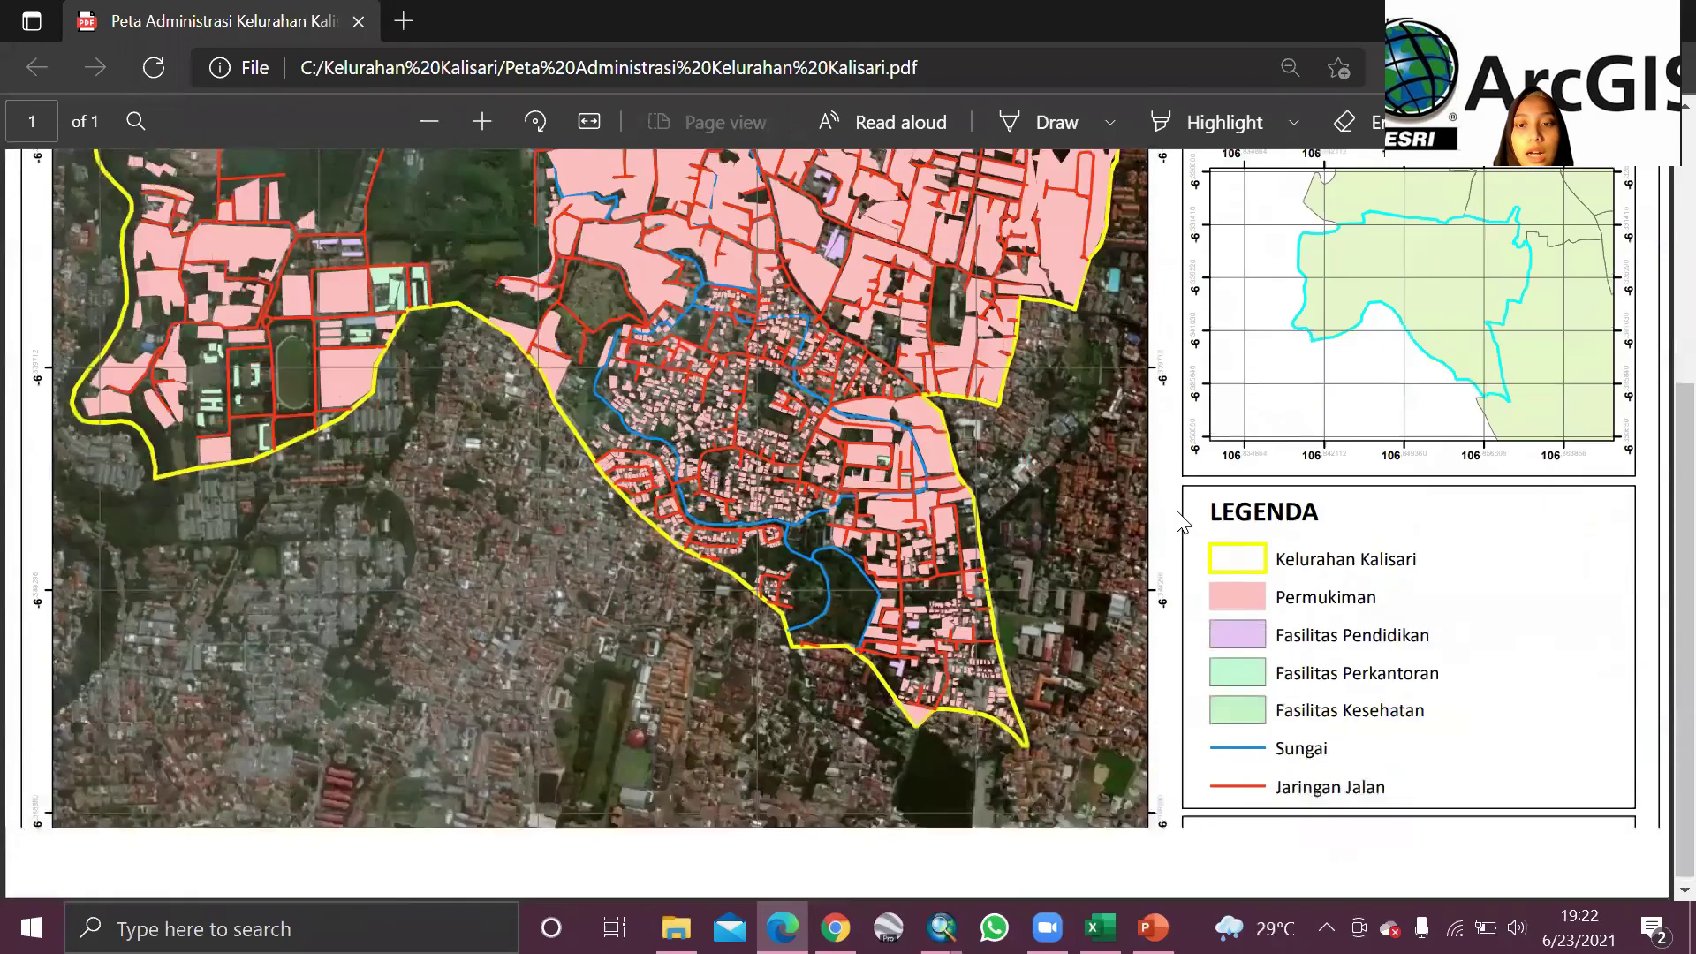
scroll(1392, 590, up, 4)
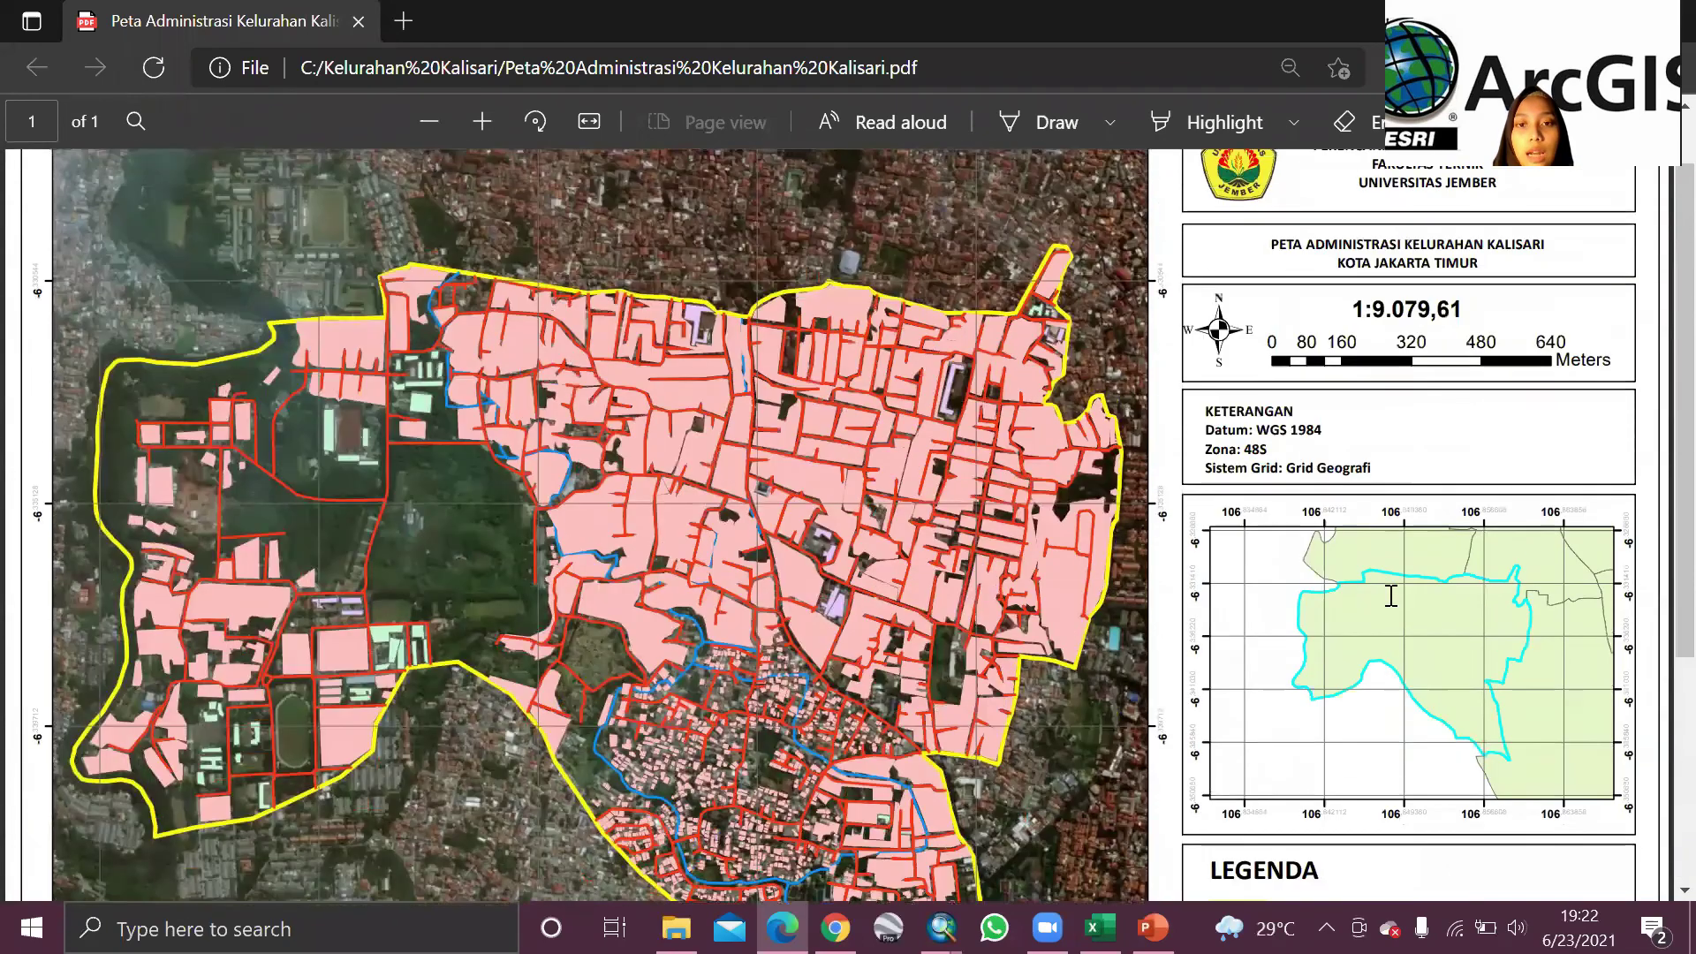
scroll(796, 586, down, 1)
scroll(795, 587, up, 3)
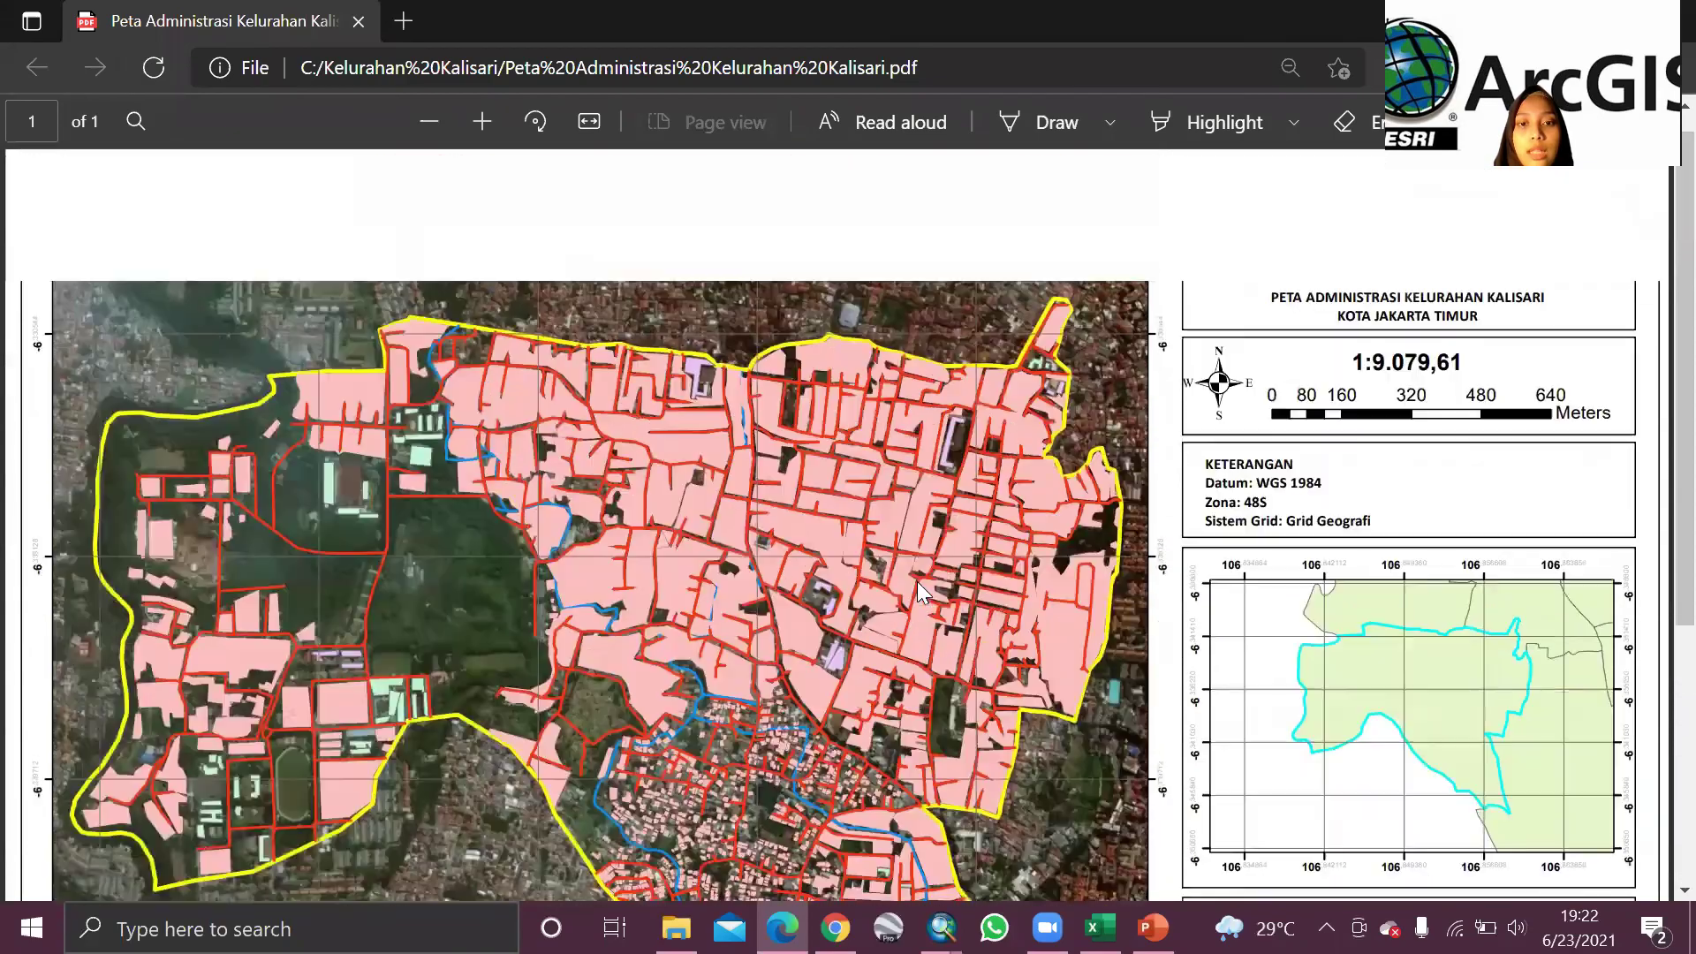
scroll(939, 504, down, 5)
scroll(1224, 541, up, 1)
scroll(1224, 541, up, 4)
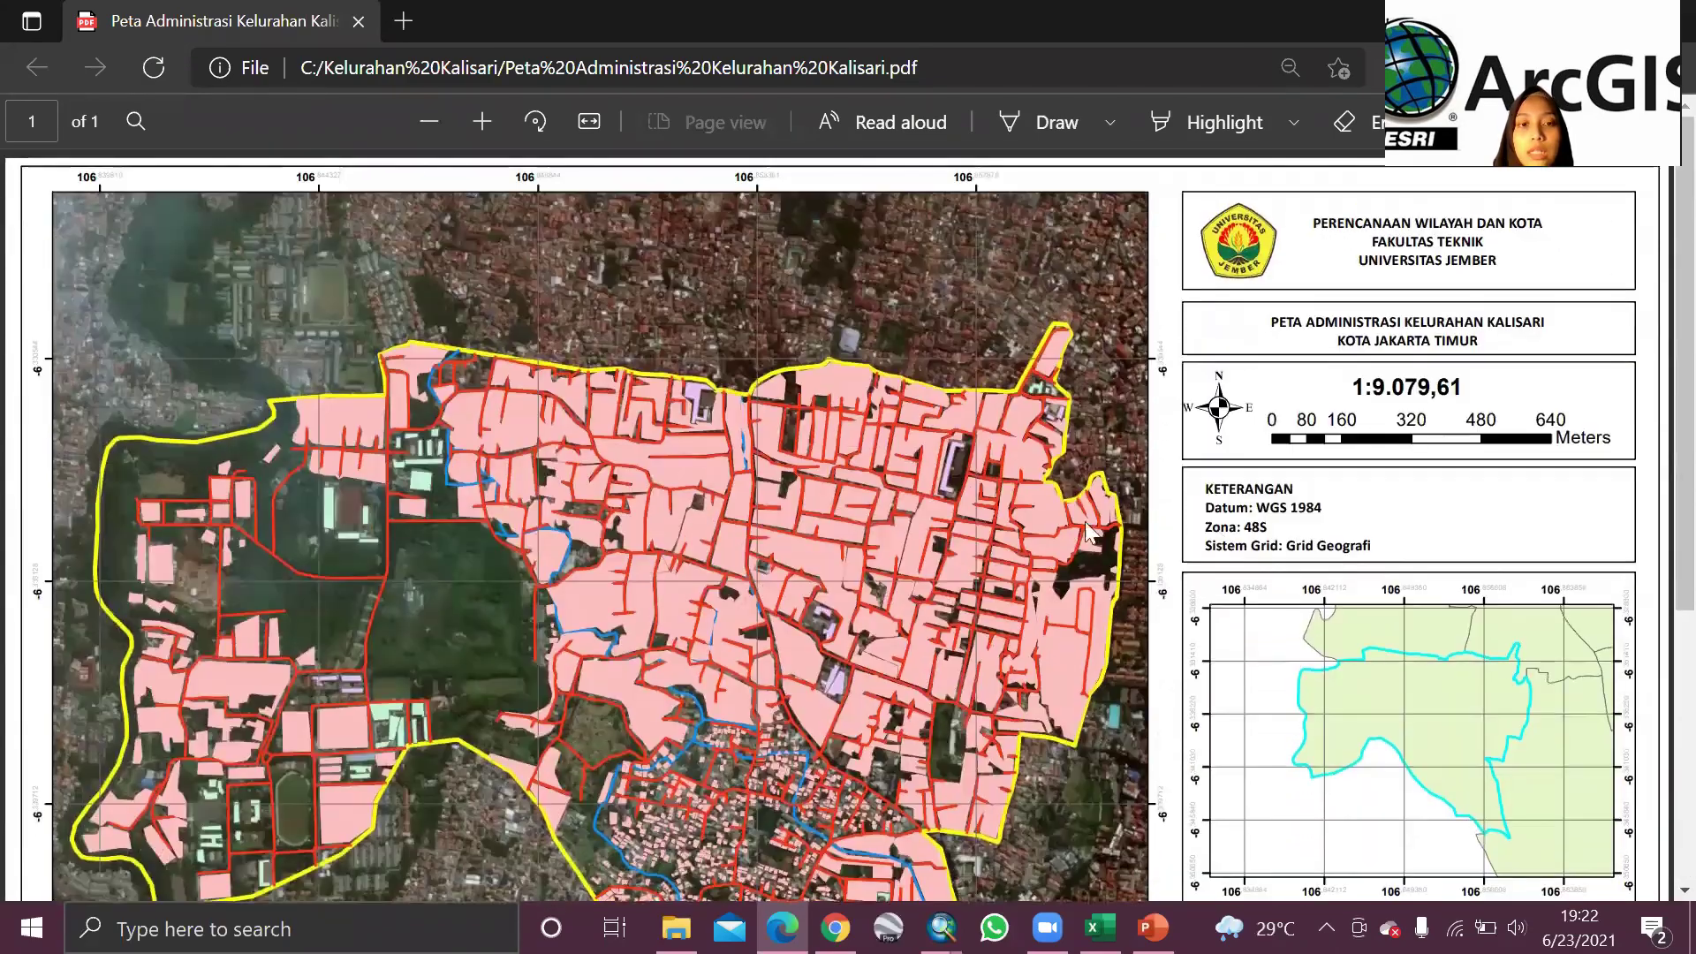
scroll(710, 521, down, 9)
scroll(860, 534, up, 4)
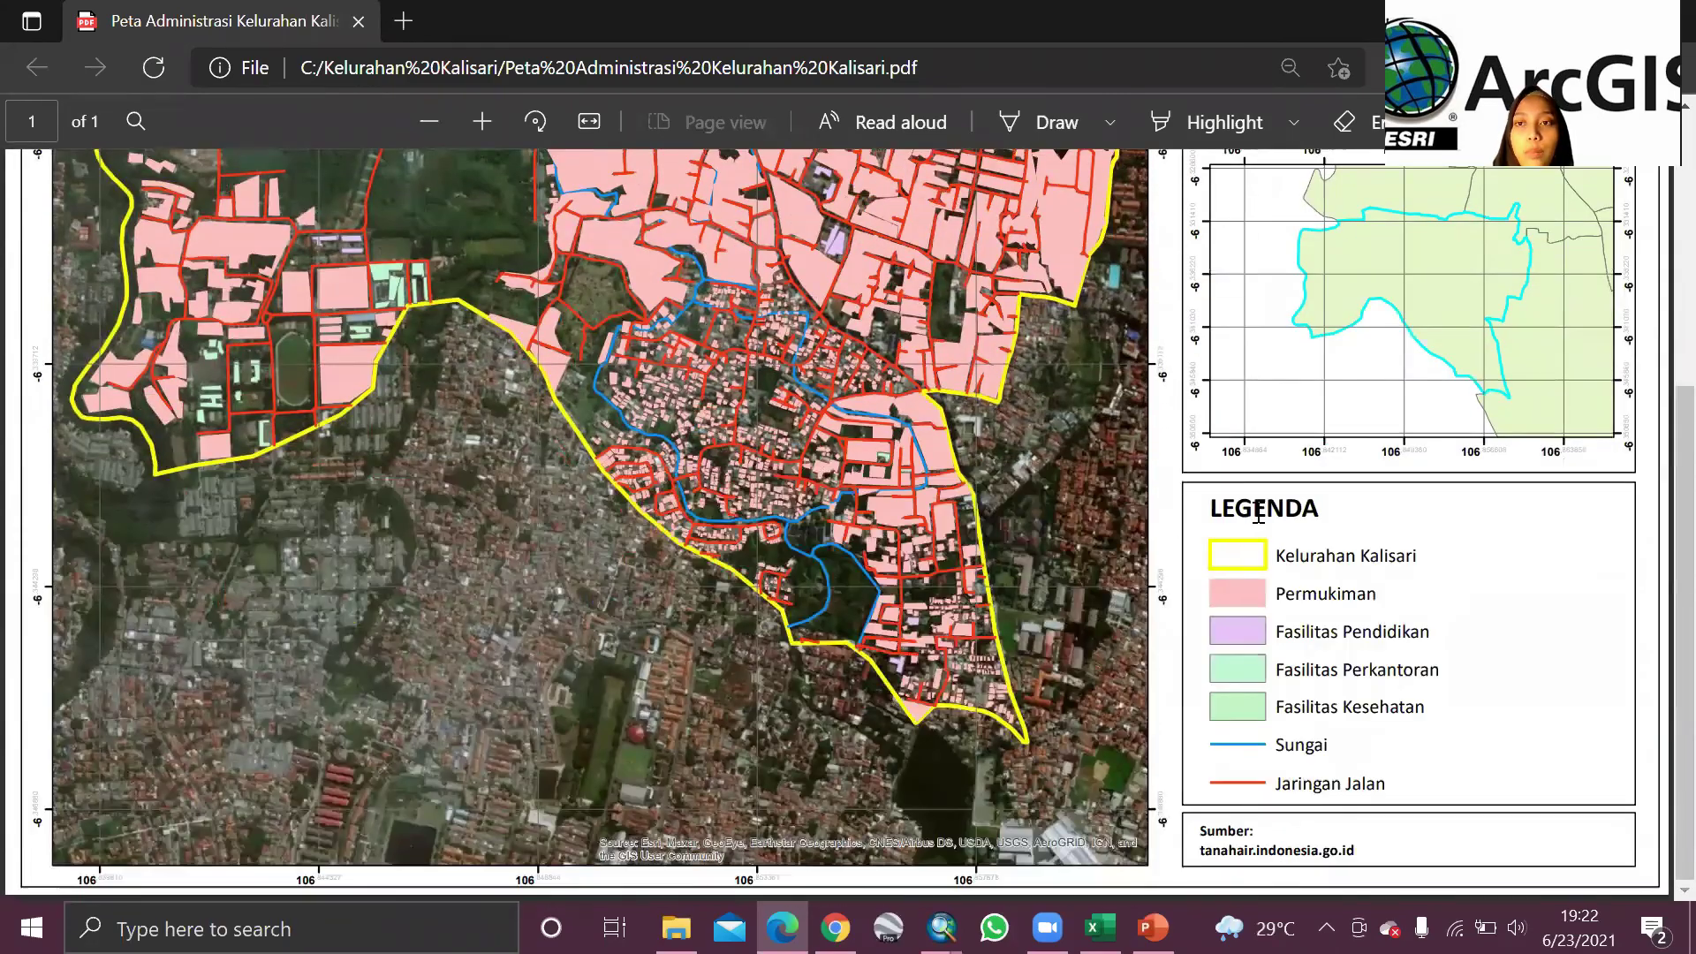
scroll(848, 610, up, 3)
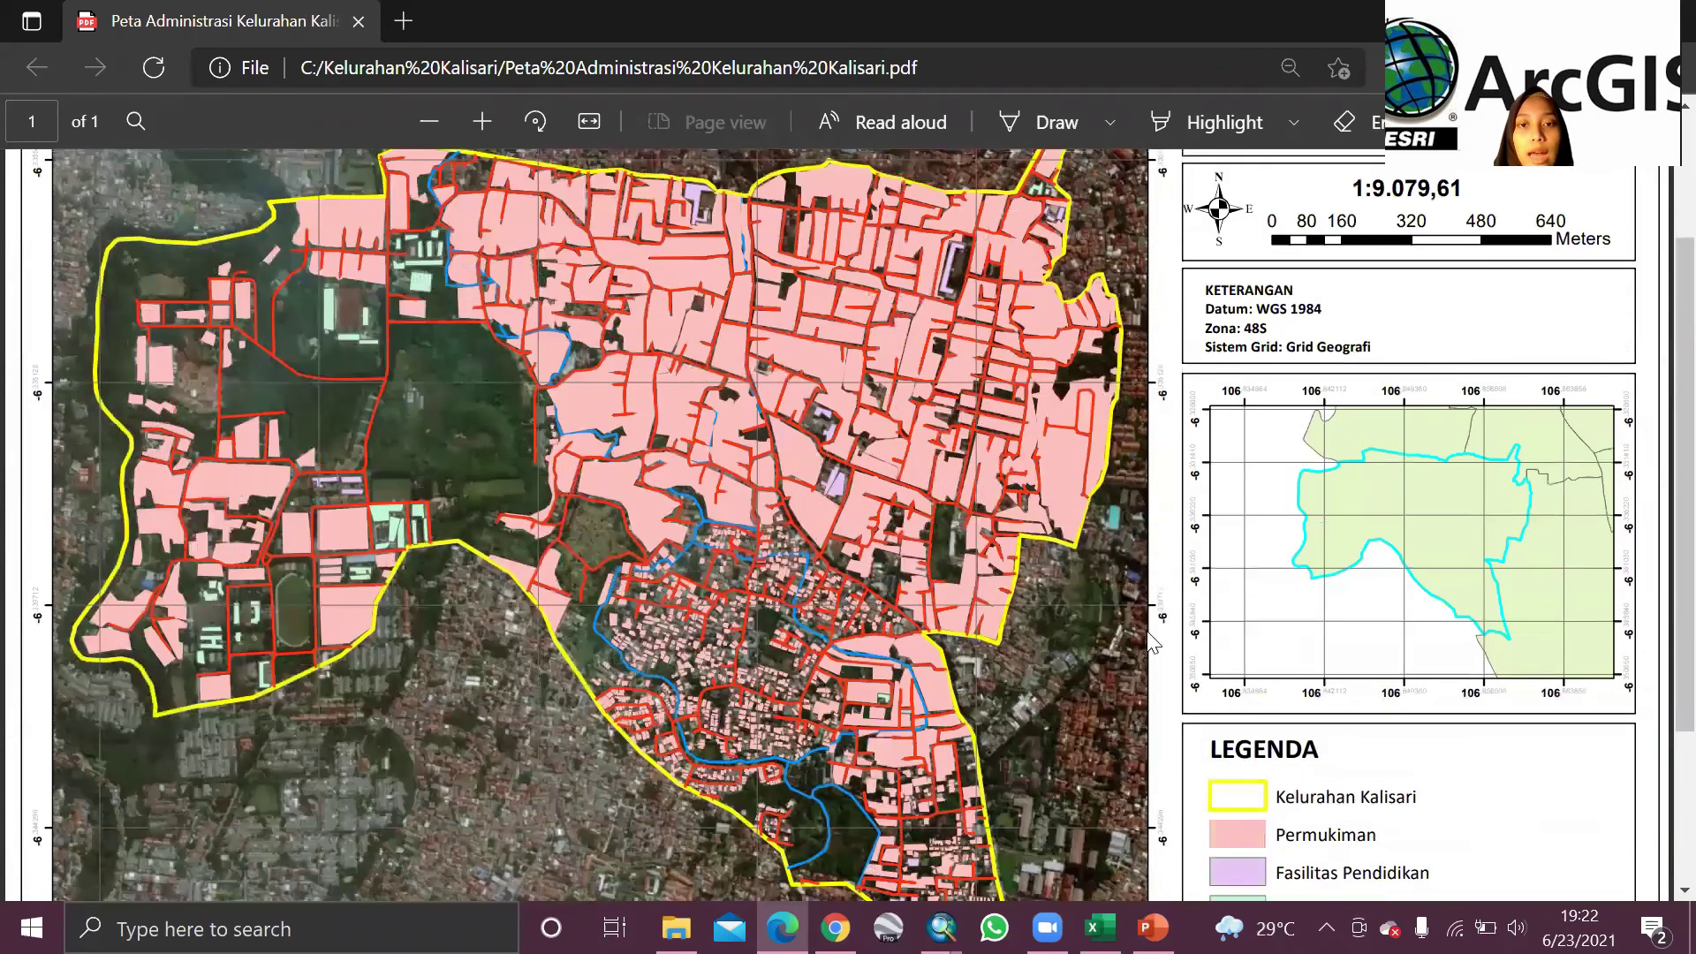
scroll(883, 600, up, 2)
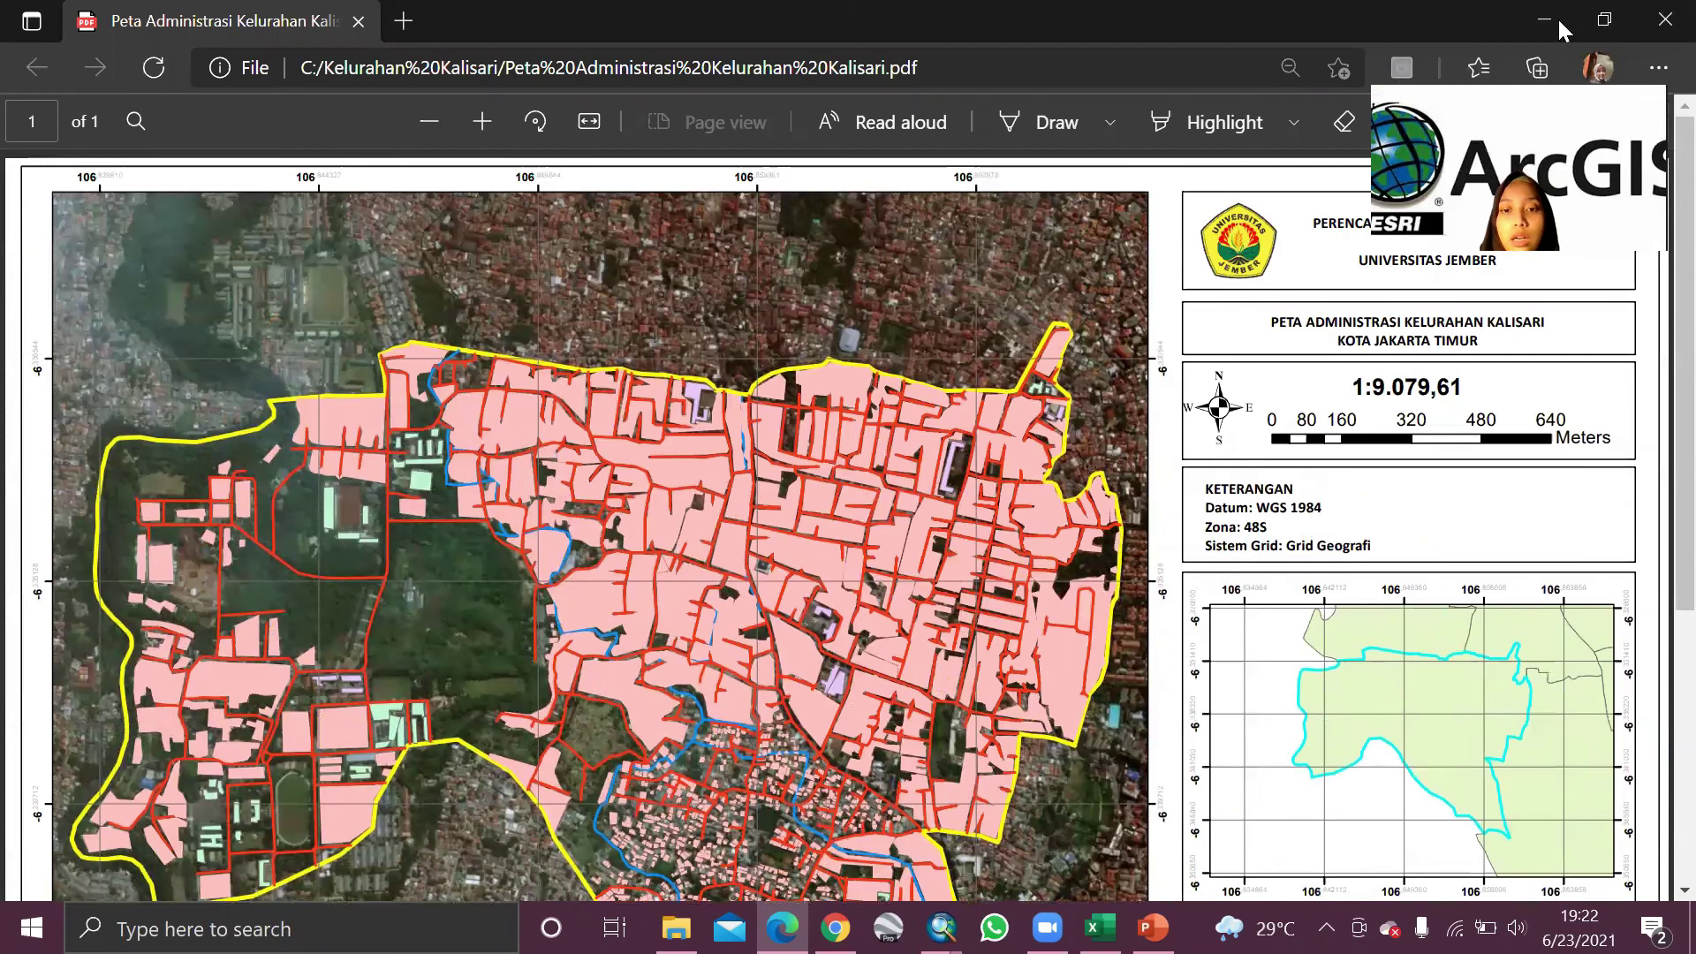
Step: Switch back to the untitled ArcMap layout and examine the settlements, roads and rivers in the southern part of Kelurahan Kalisari
click(782, 928)
mouse_move(941, 927)
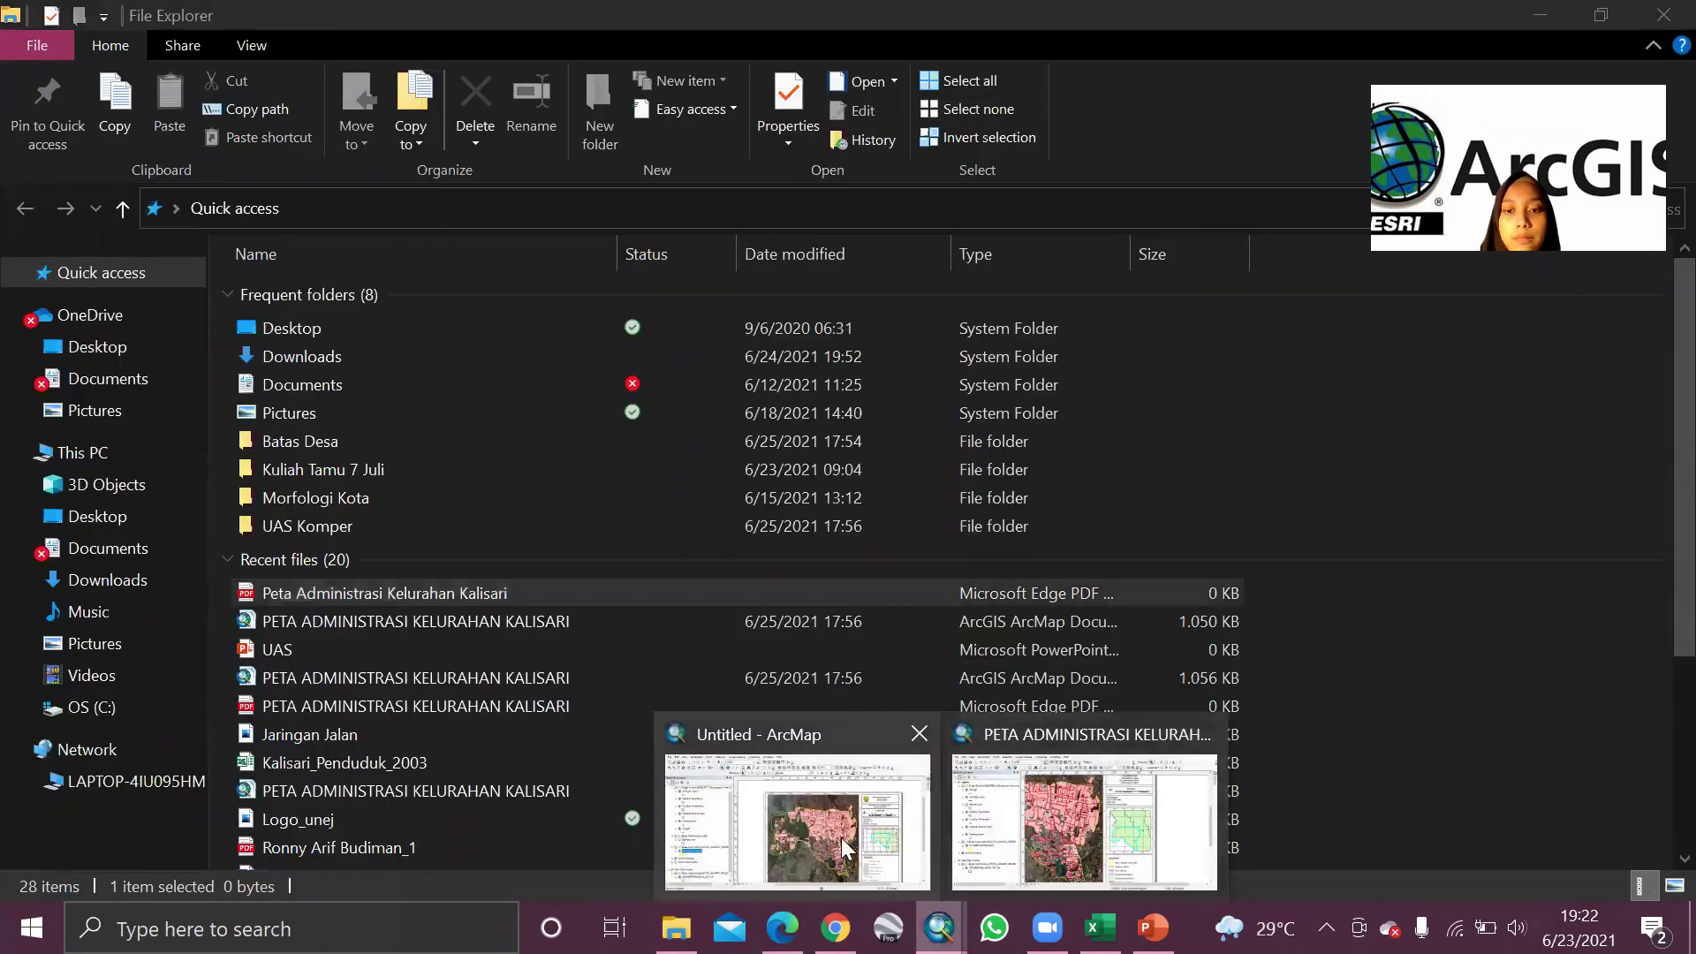
click(795, 821)
scroll(1110, 574, up, 4)
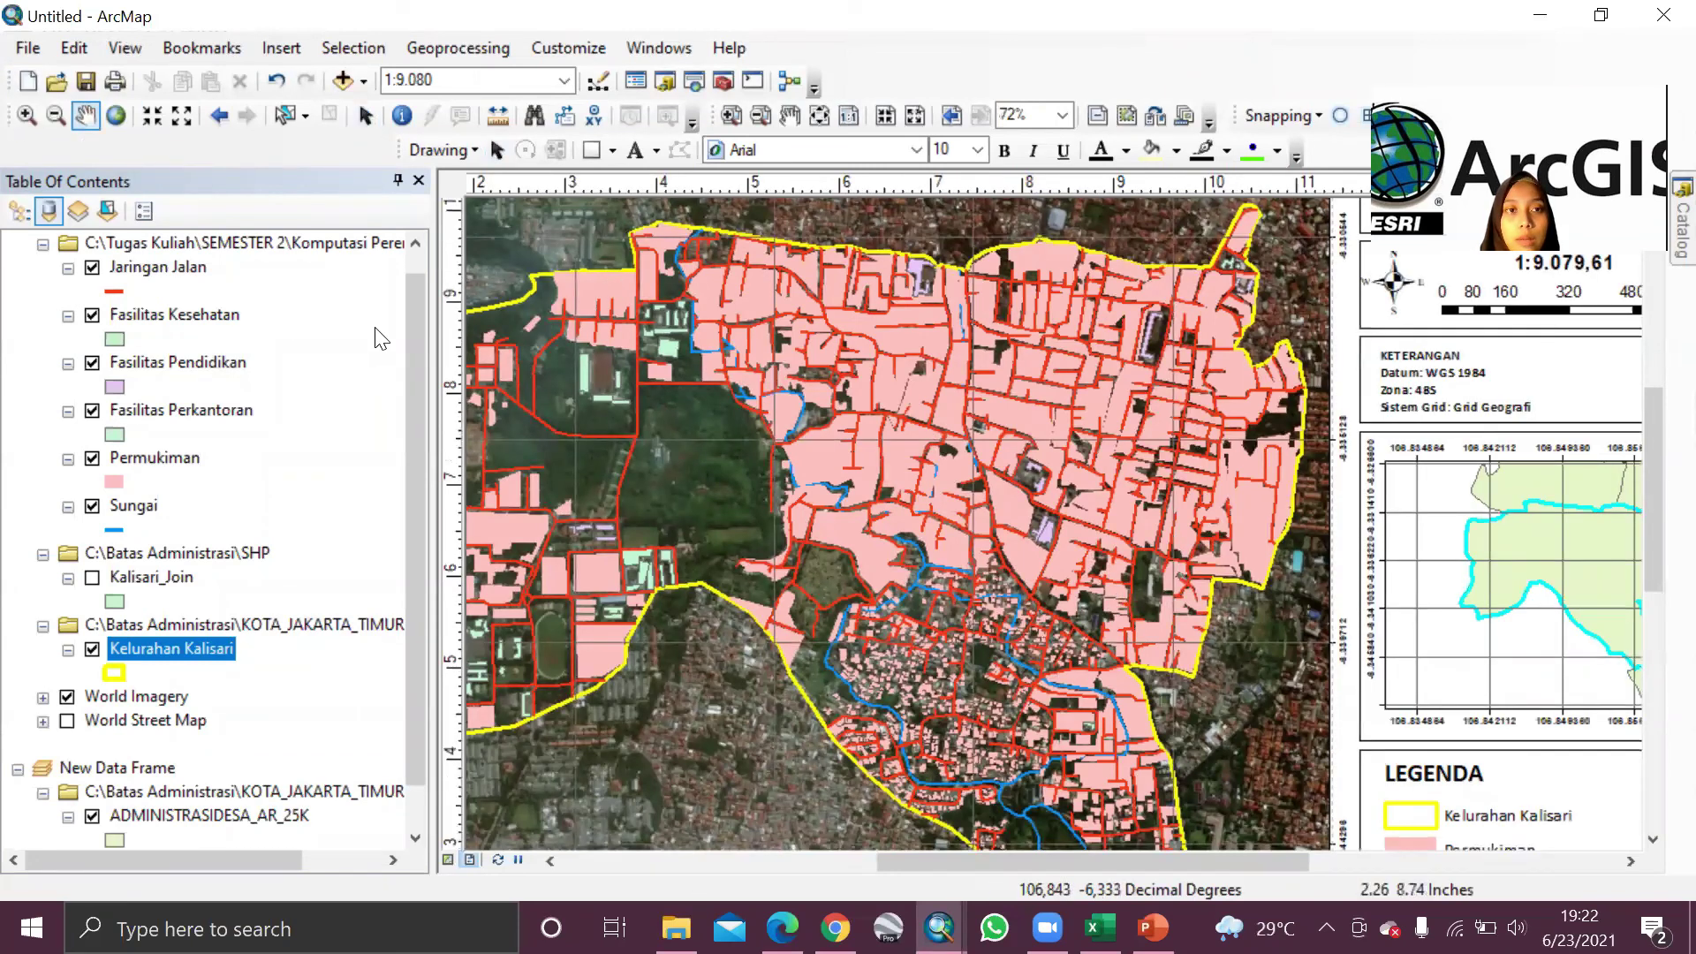
scroll(1295, 495, up, 2)
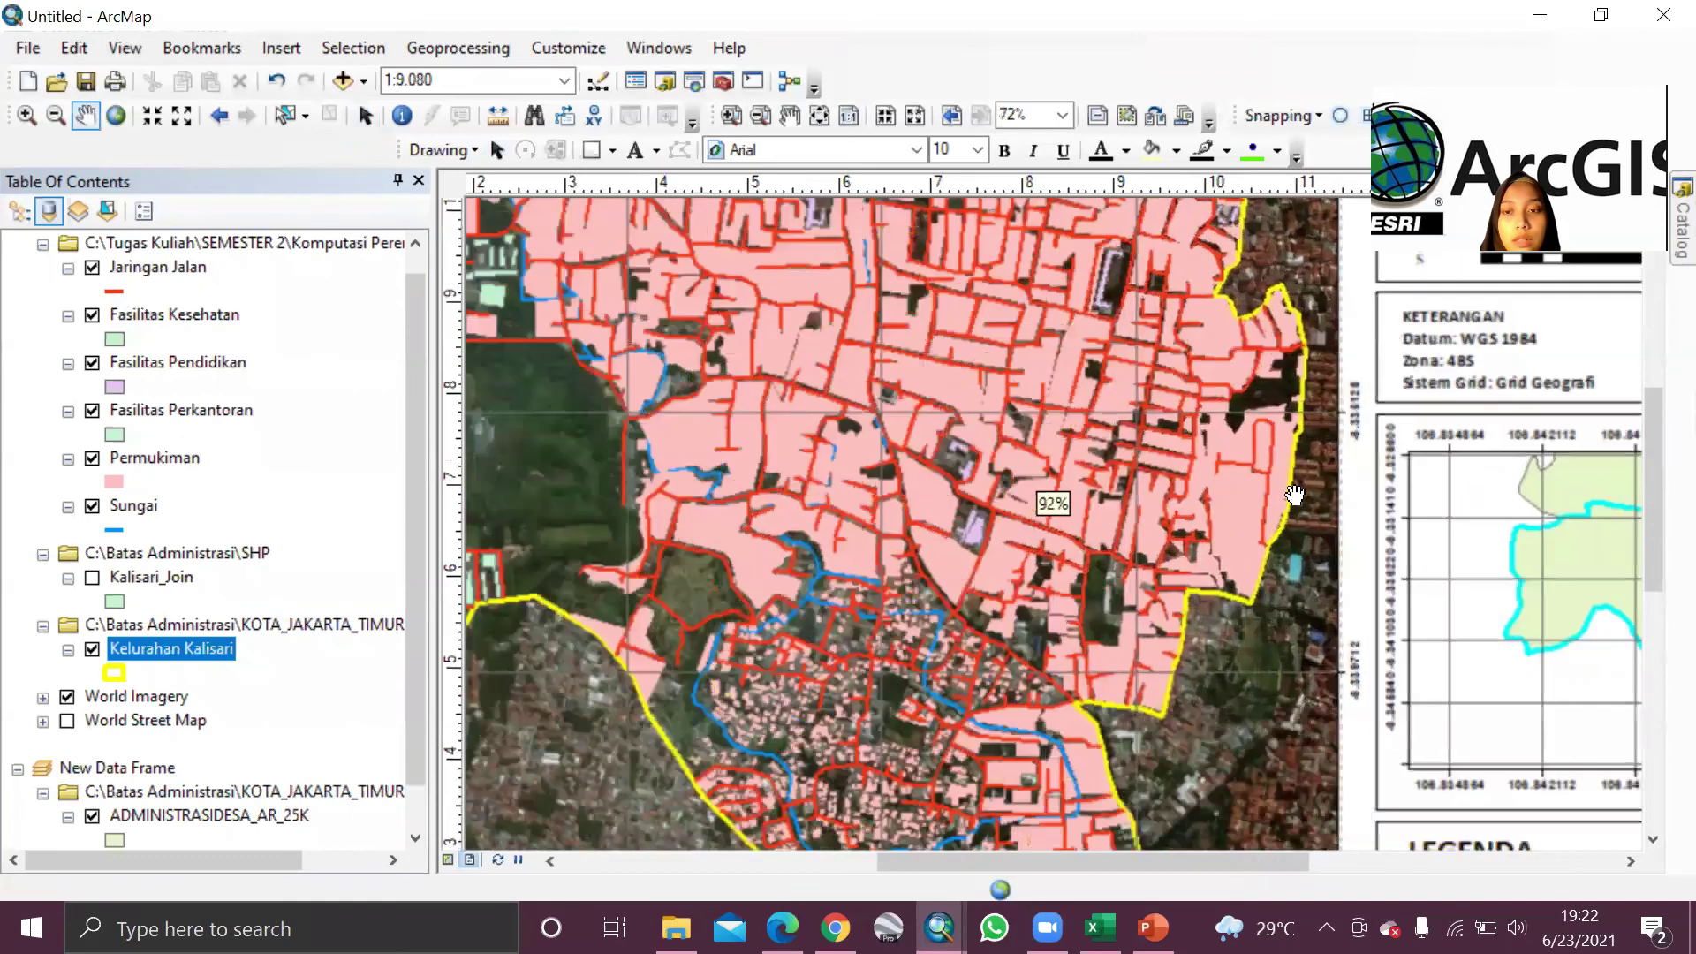
click(1654, 839)
click(1654, 840)
click(1654, 839)
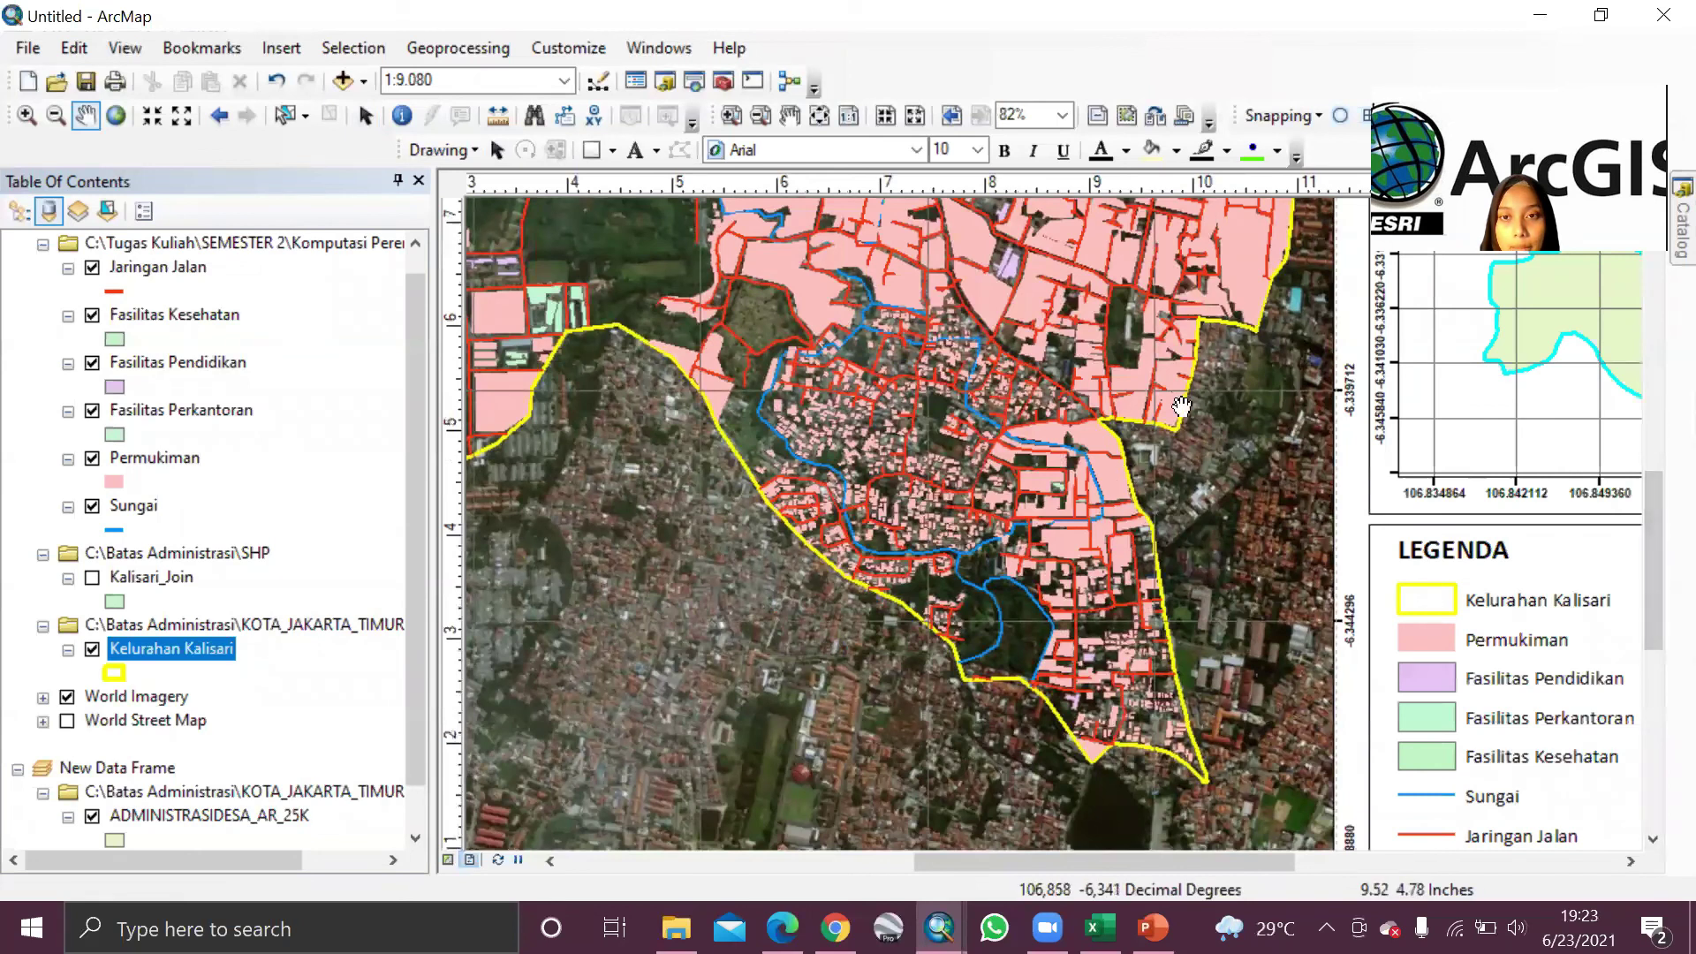
scroll(1027, 248, up, 3)
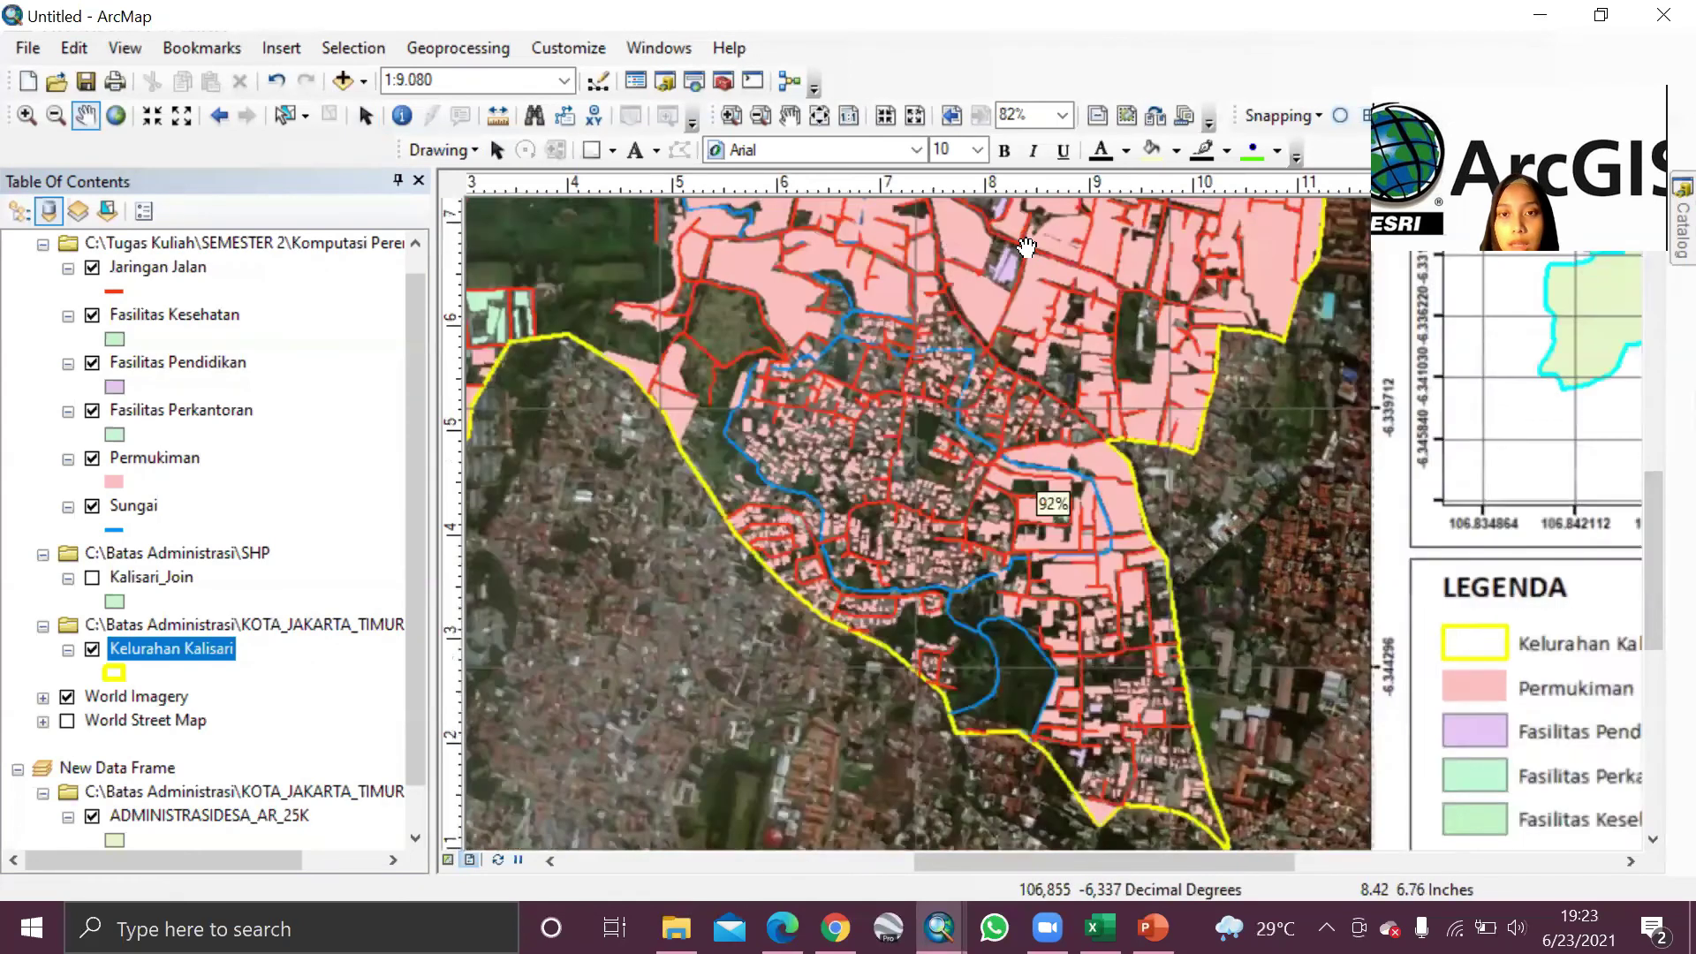
scroll(1026, 247, up, 5)
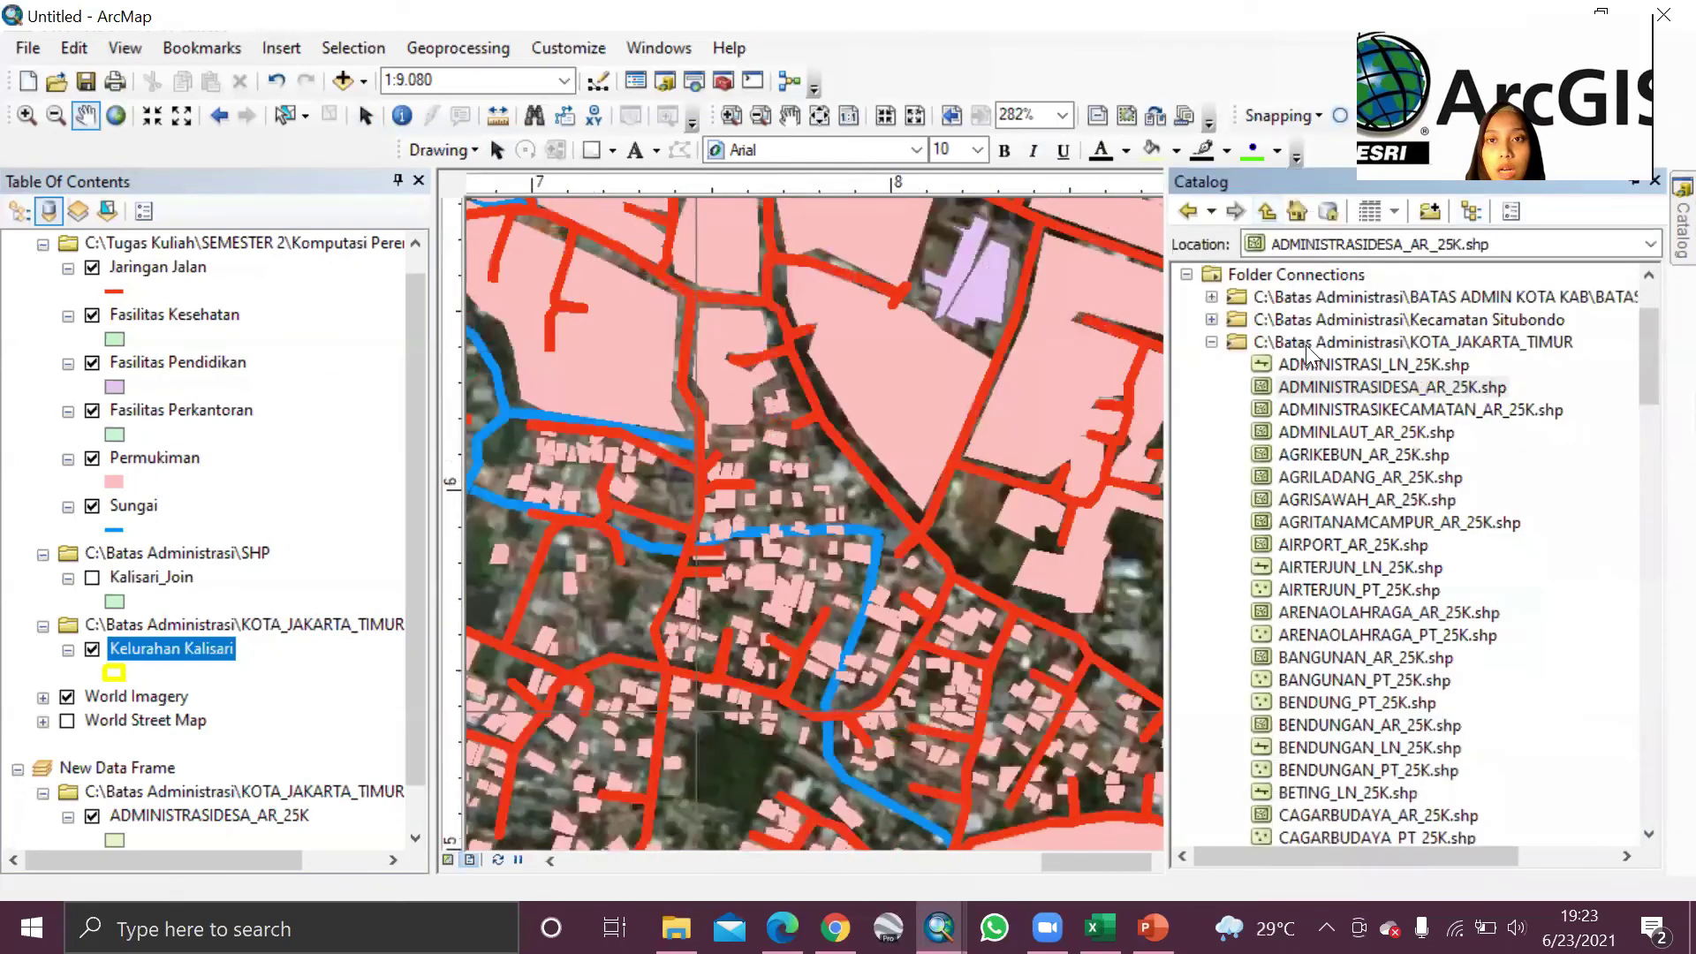
click(1213, 342)
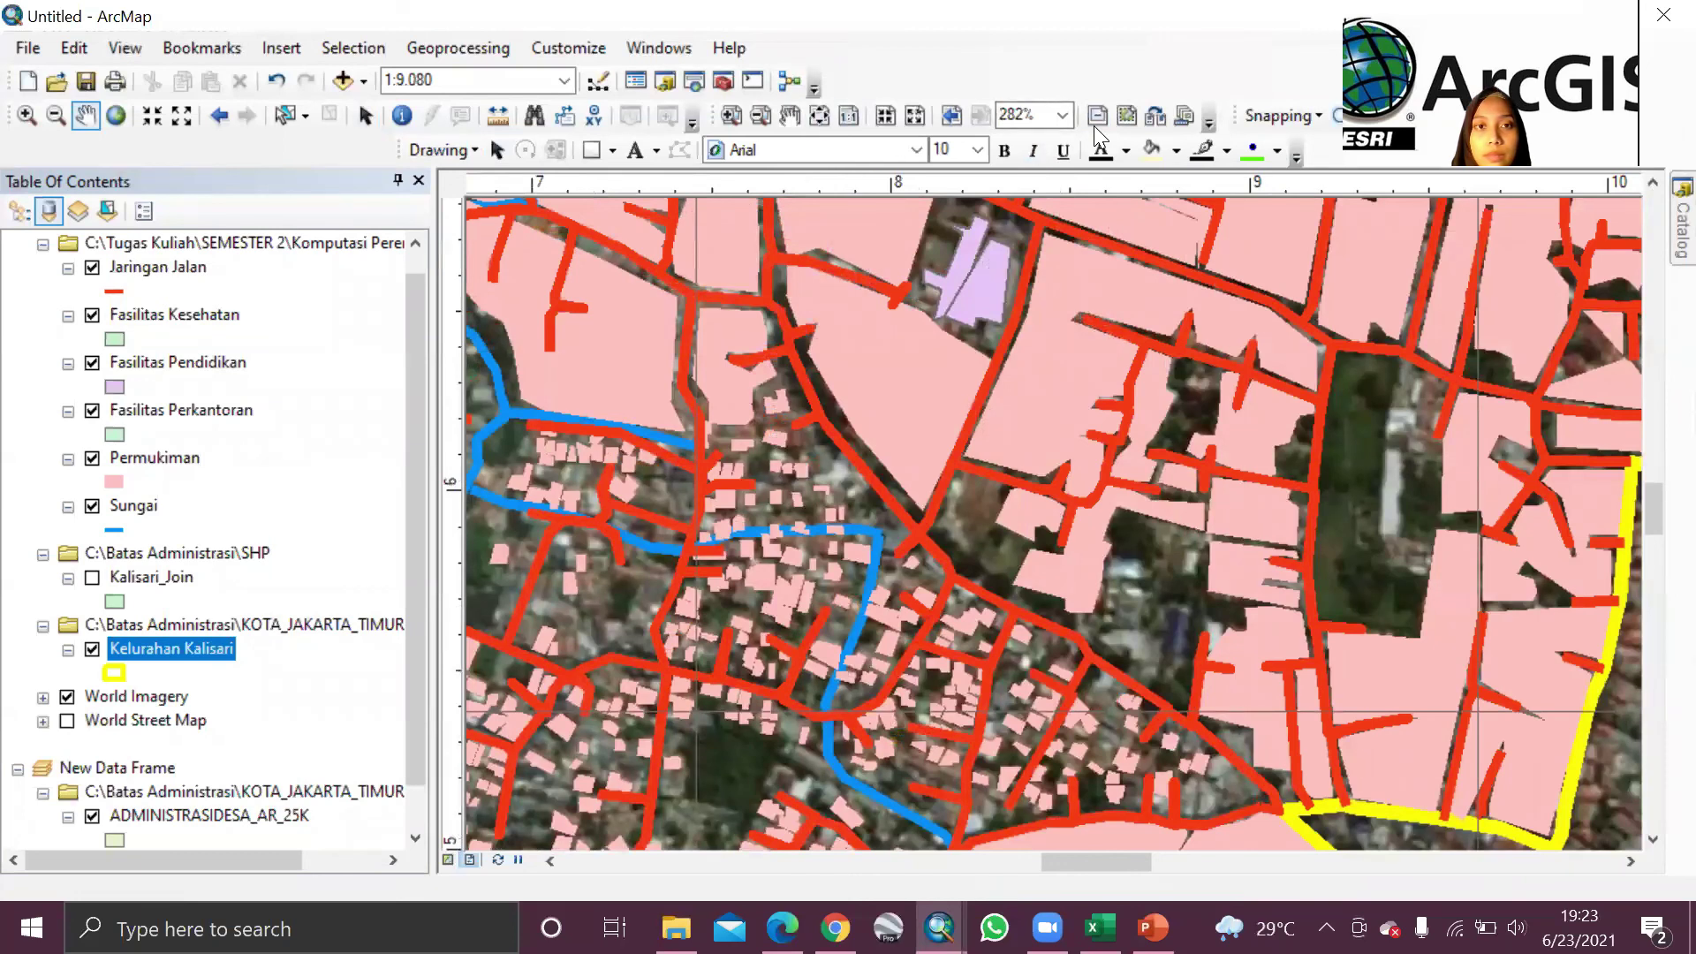
Step: Show the Editor toolbar and start an edit session on the Fasilitas Pendidikan polygon layer, continuing past the spatial reference warnings
right_click(1095, 128)
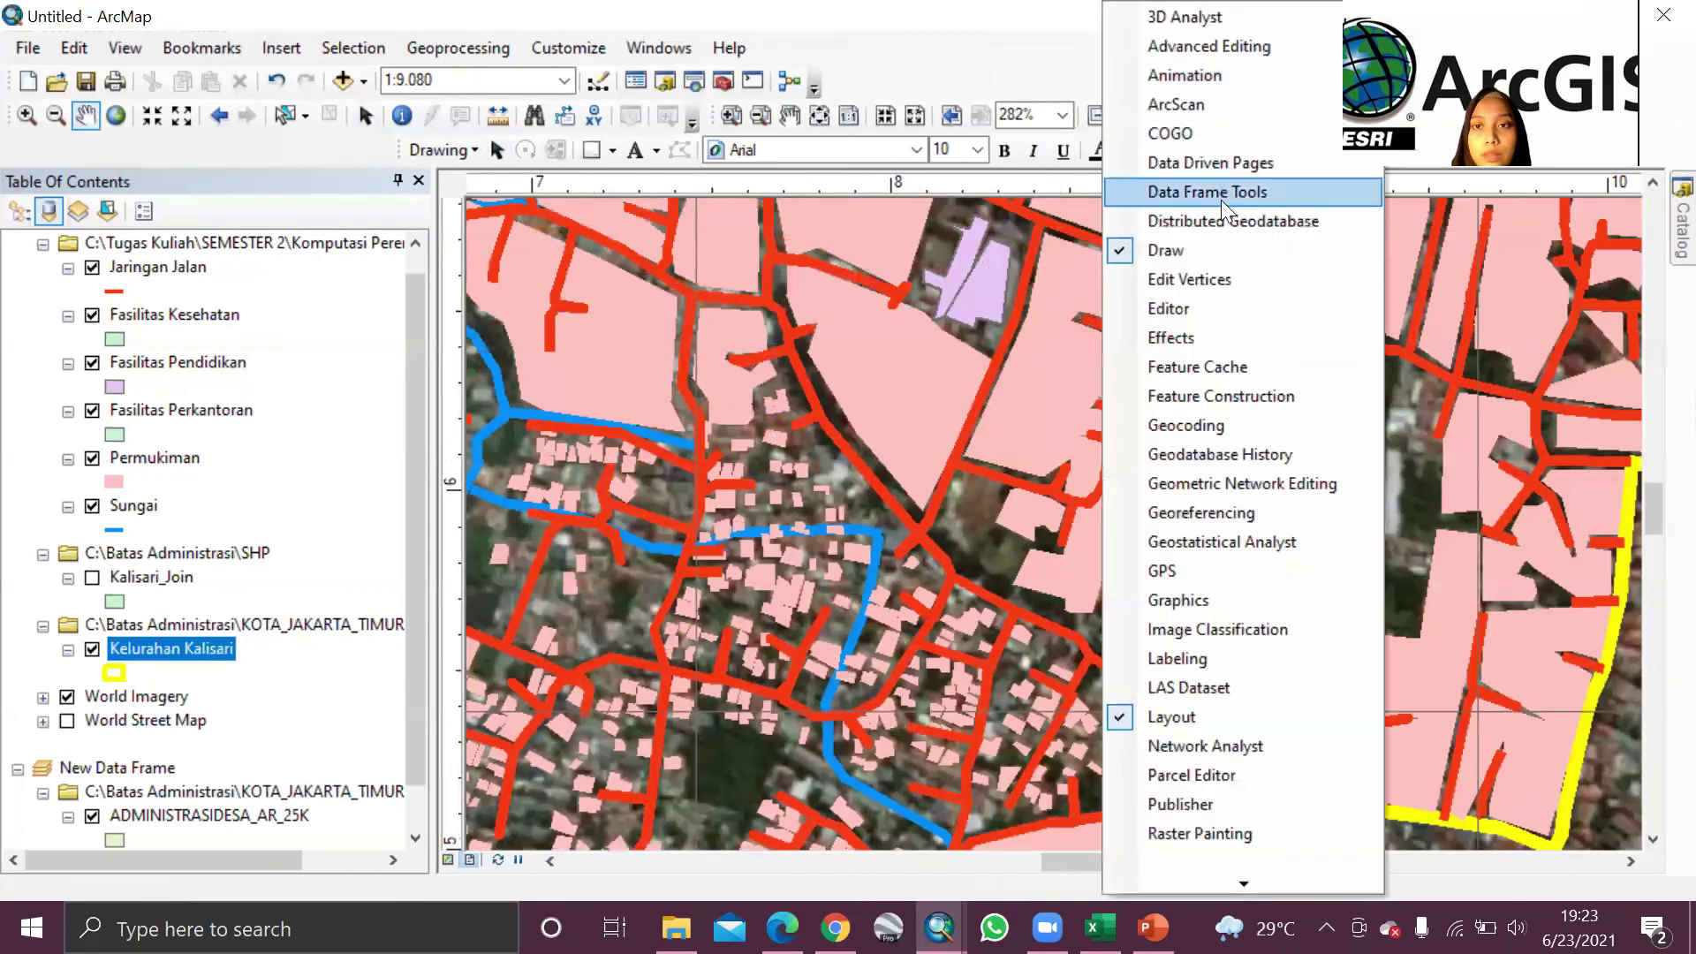
click(1133, 309)
click(879, 80)
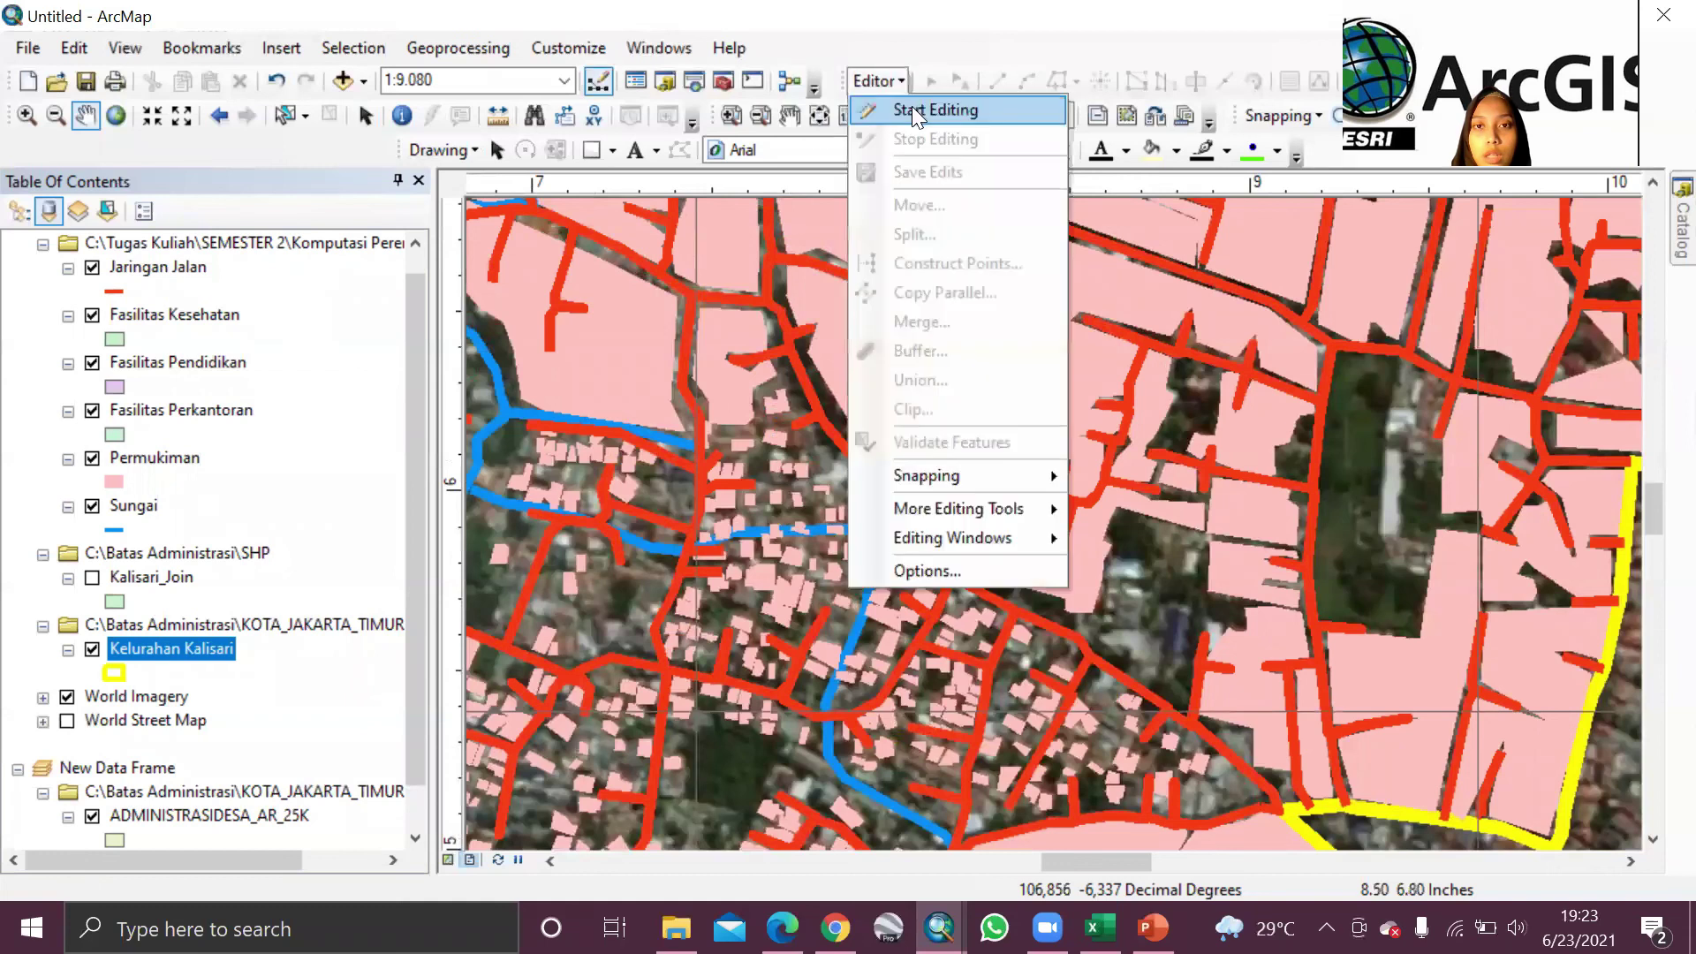
click(911, 106)
click(667, 258)
click(976, 742)
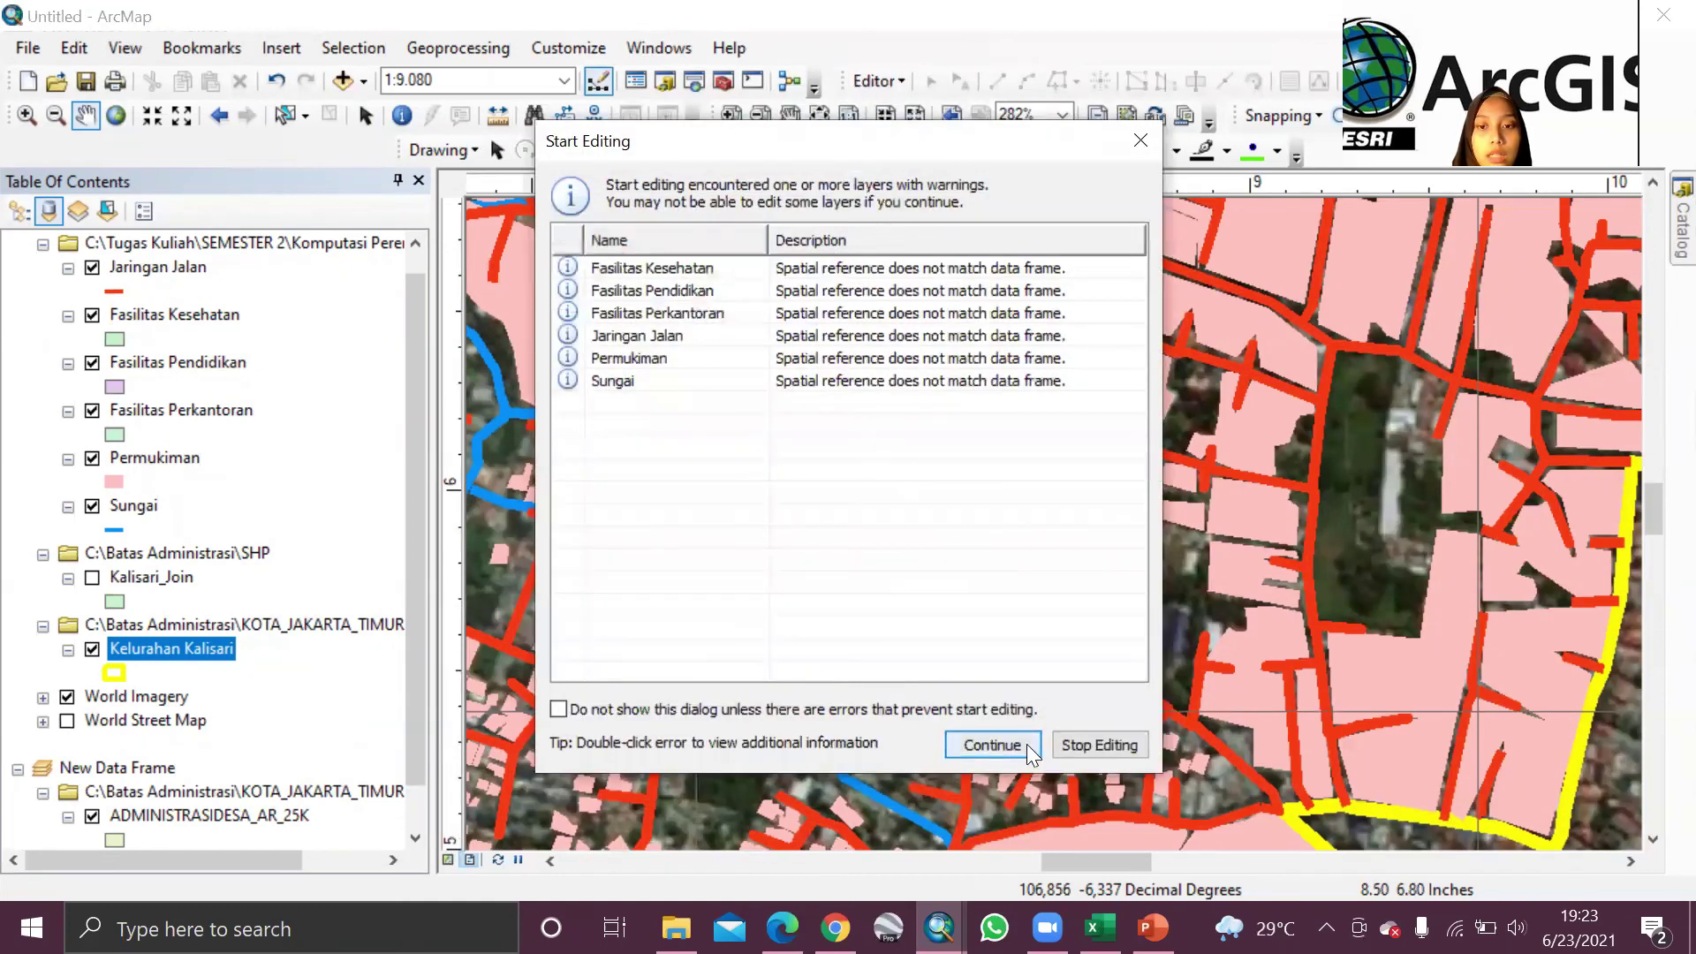
click(991, 745)
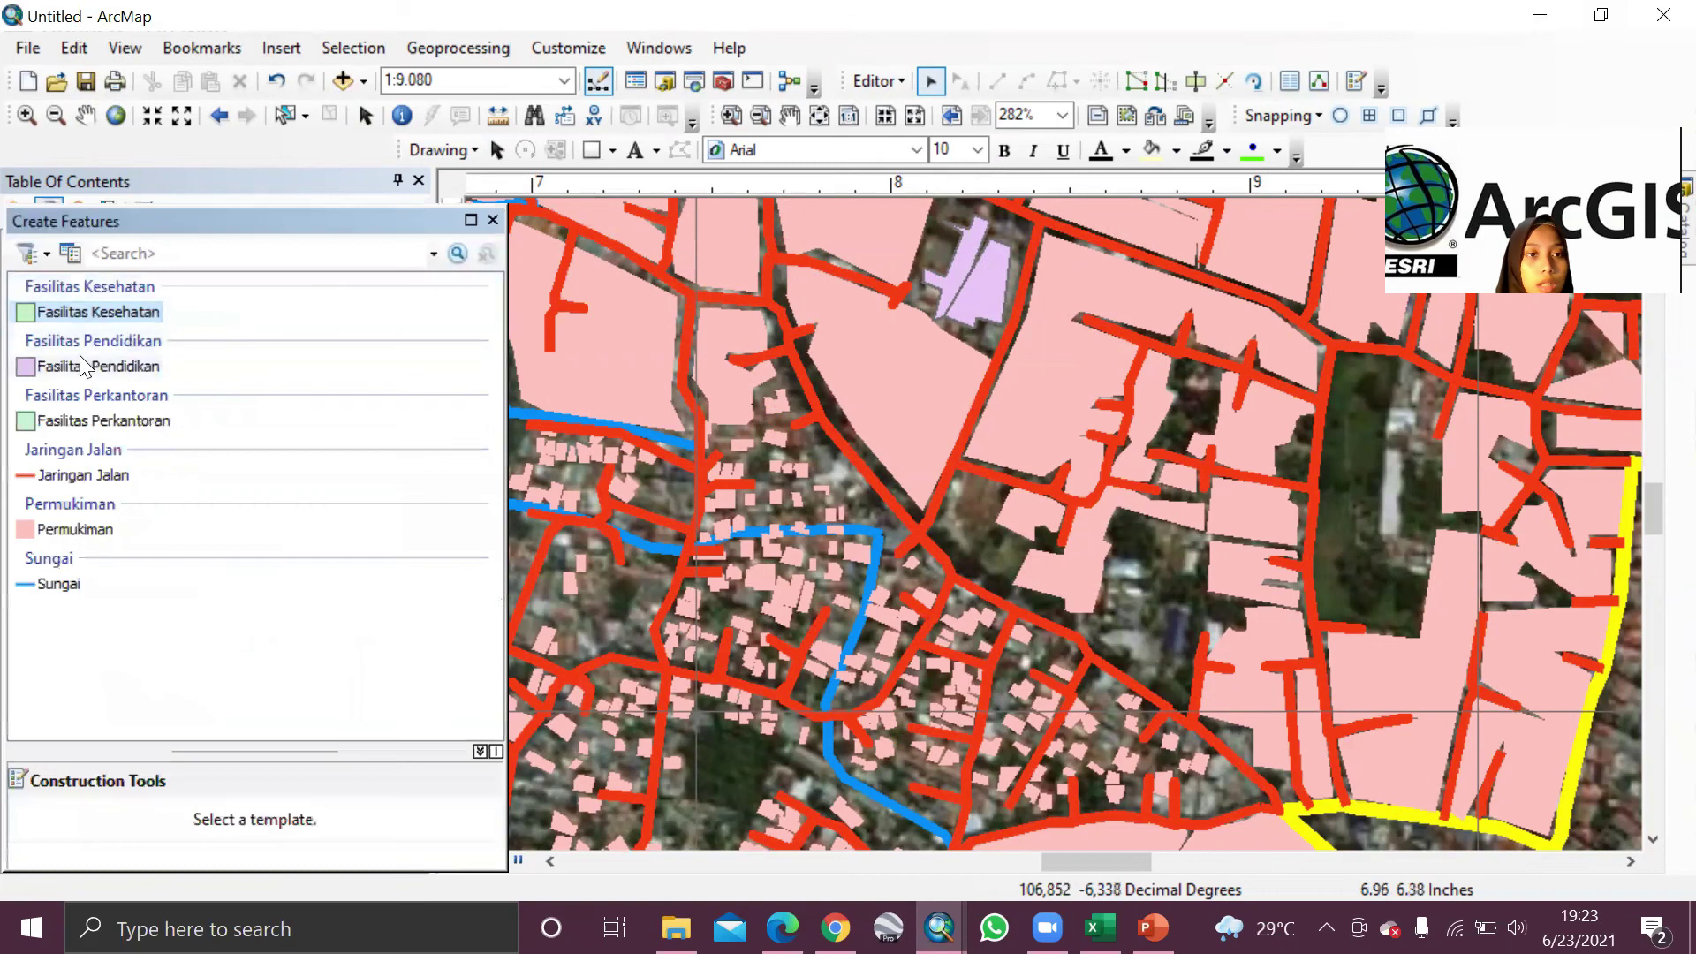
Step: Review the construction tools offered for the Fasilitas Pendidikan feature template and close the Create Features window
click(82, 366)
scroll(203, 829, down, 1)
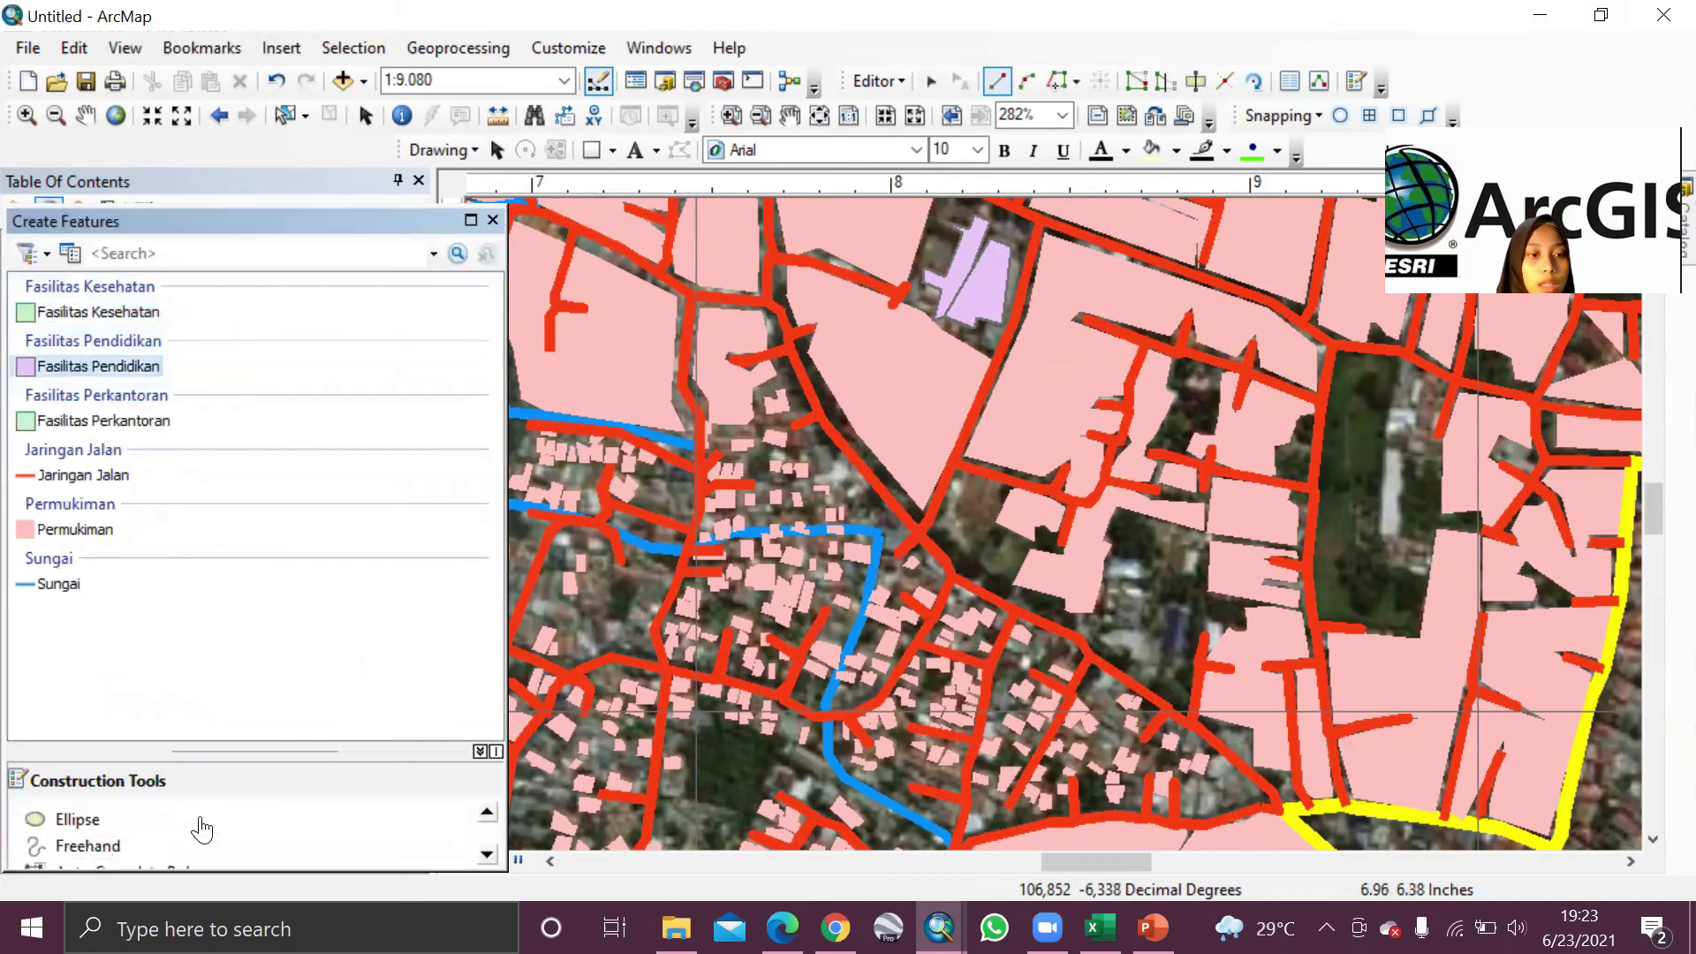
scroll(118, 846, down, 1)
scroll(117, 846, up, 3)
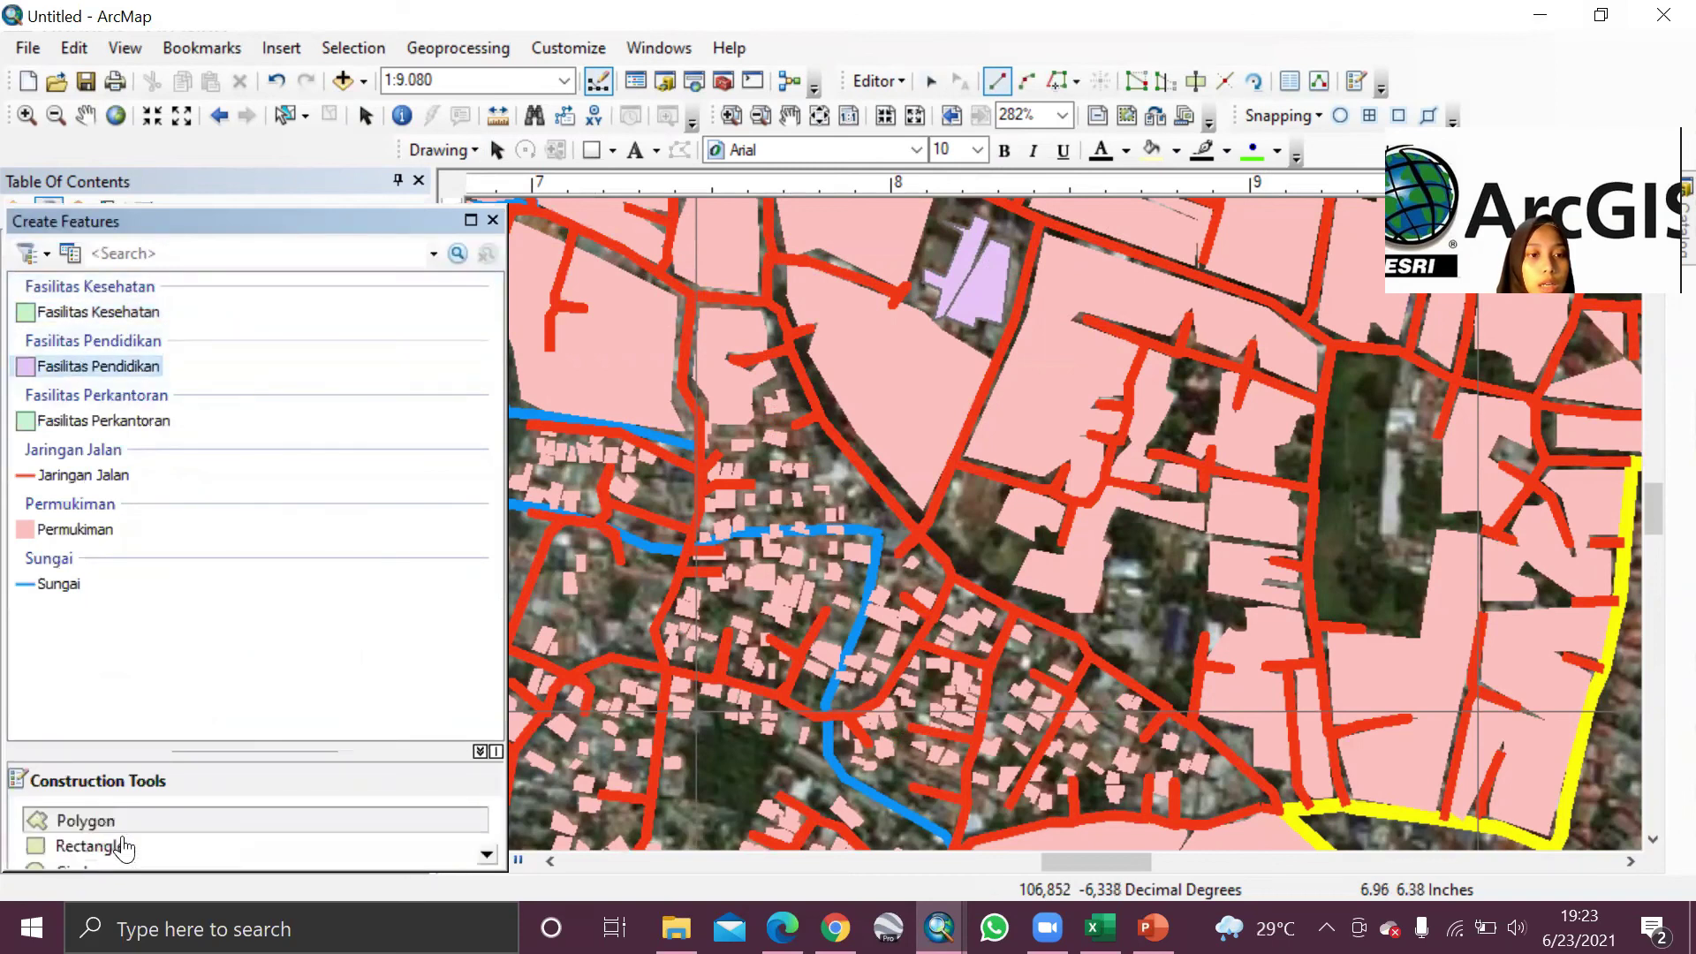
click(492, 220)
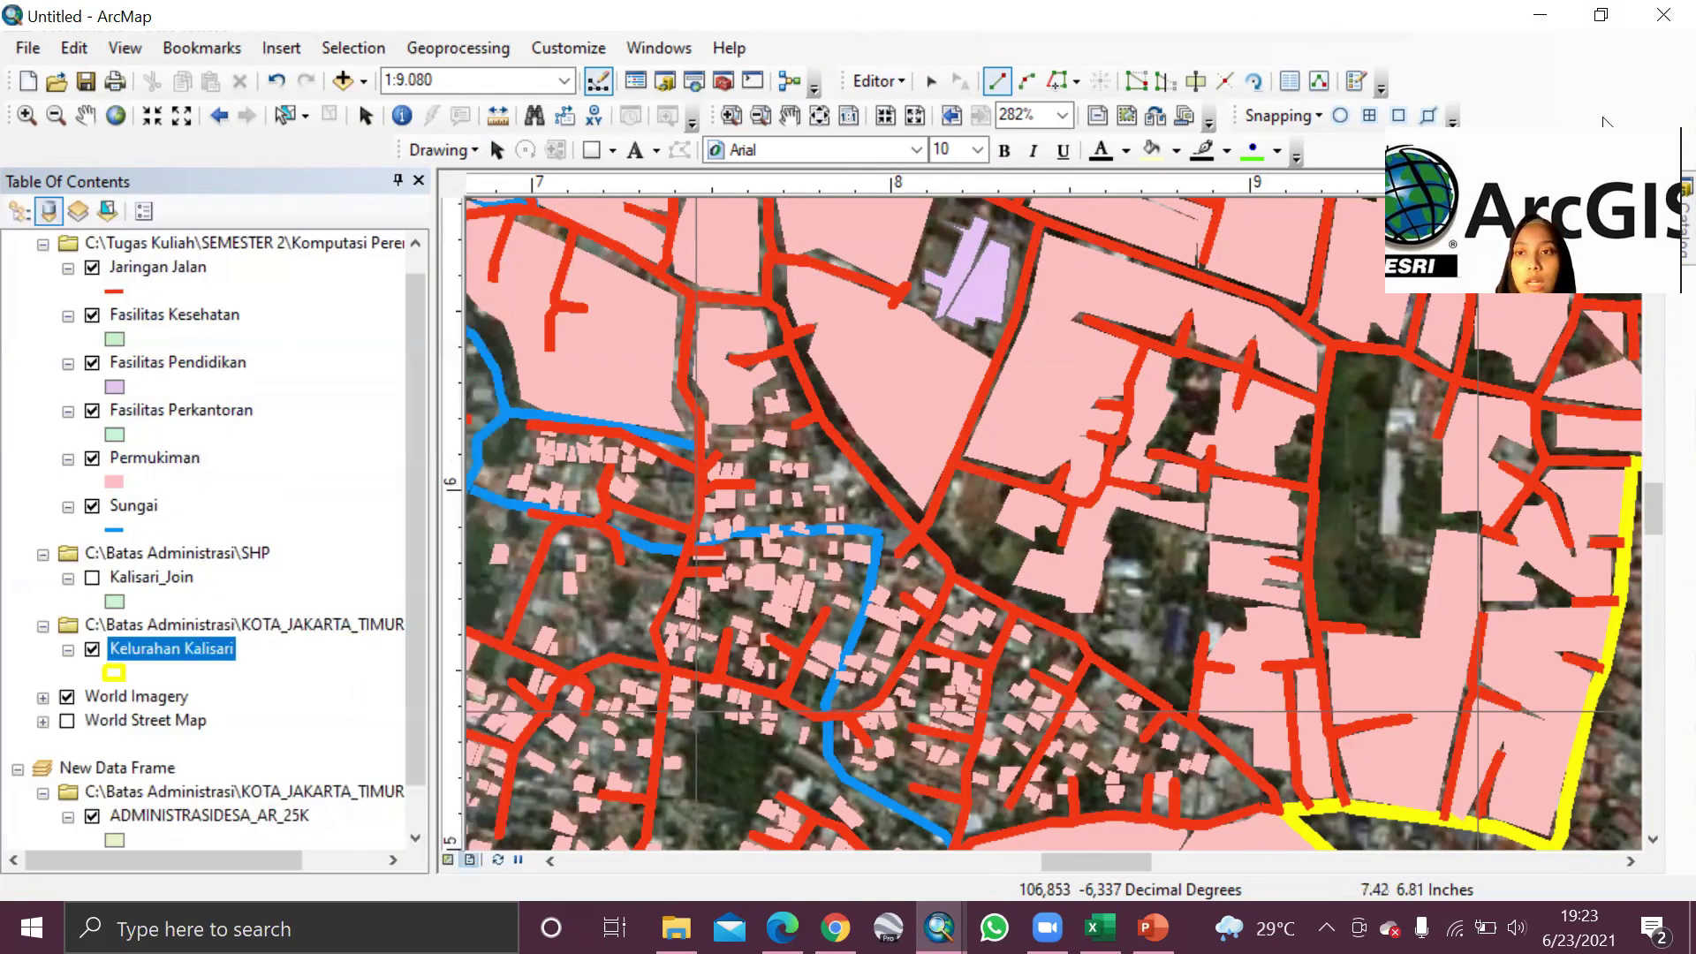
Step: Start a new point shapefile named Fasilitas Pendidikan in the C:\Batas Administrasi\Situbondo SHP folder
click(1682, 217)
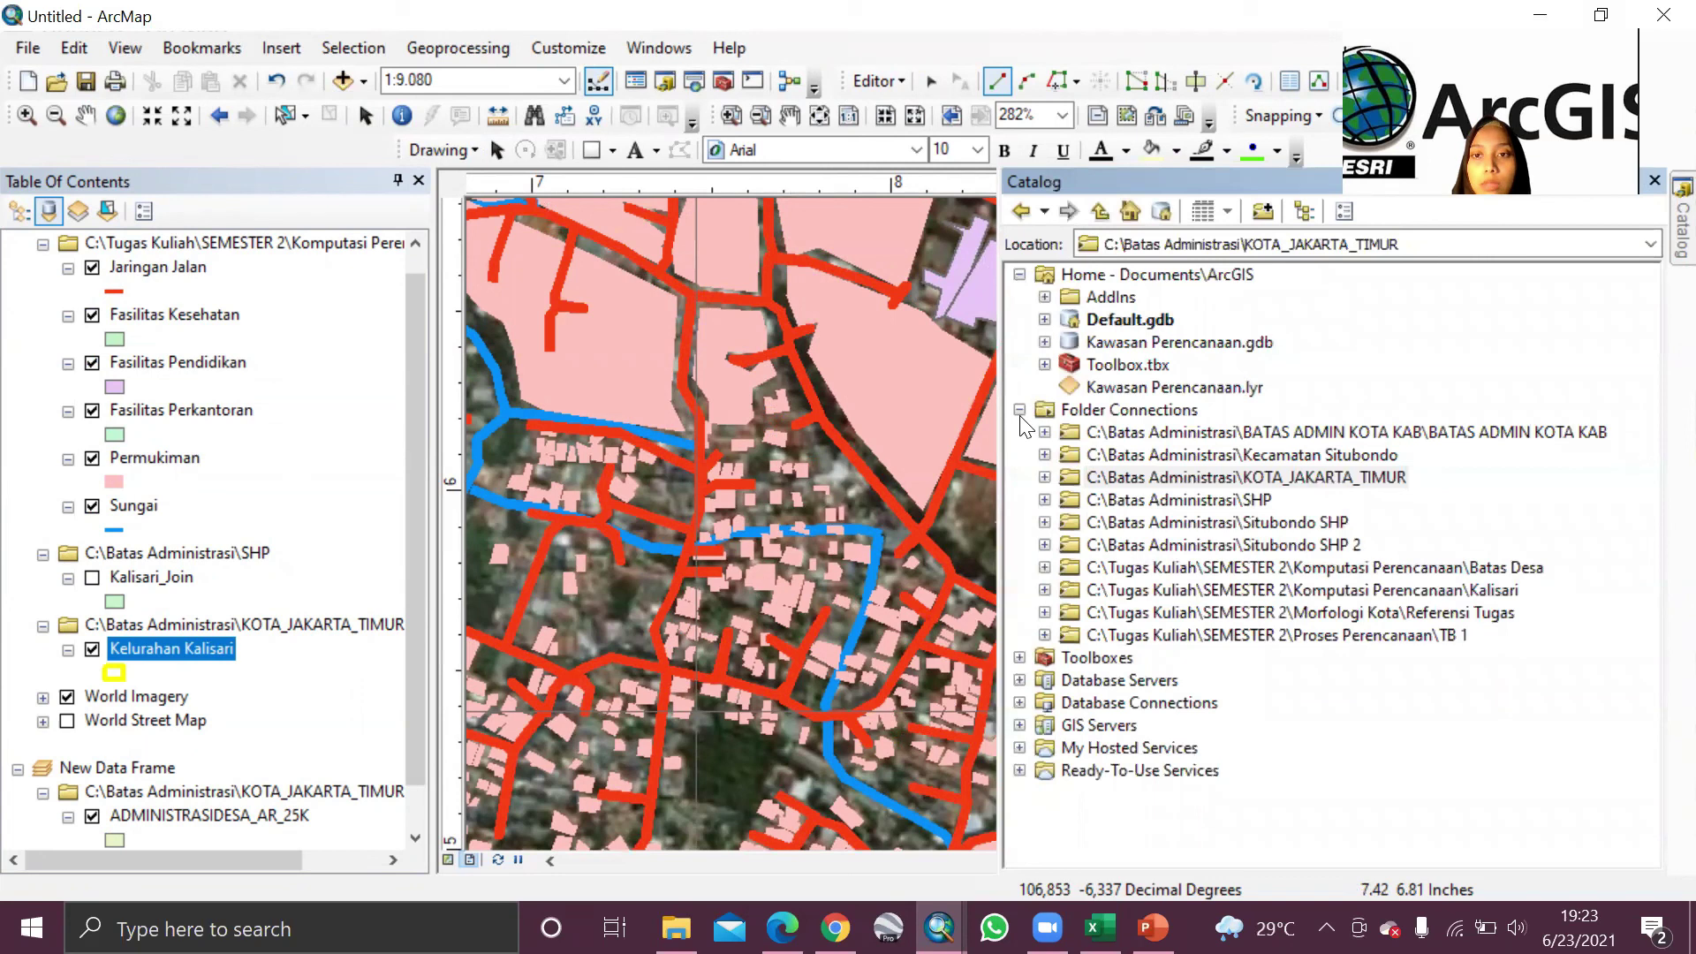
click(1043, 525)
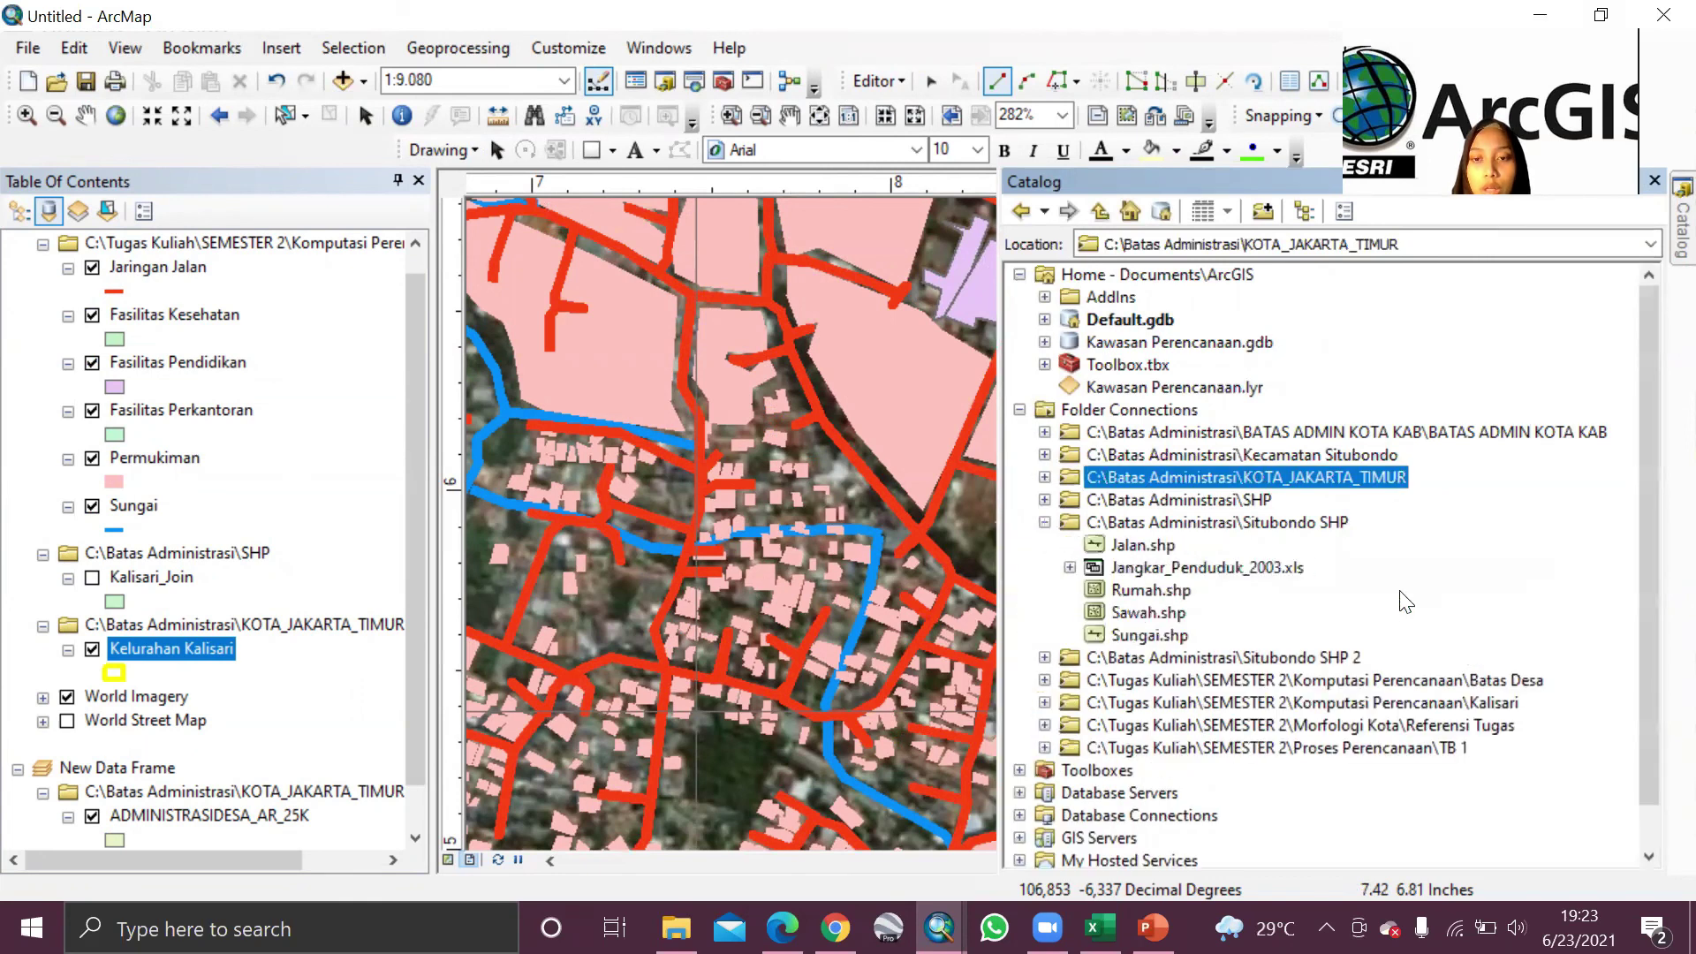
right_click(1320, 606)
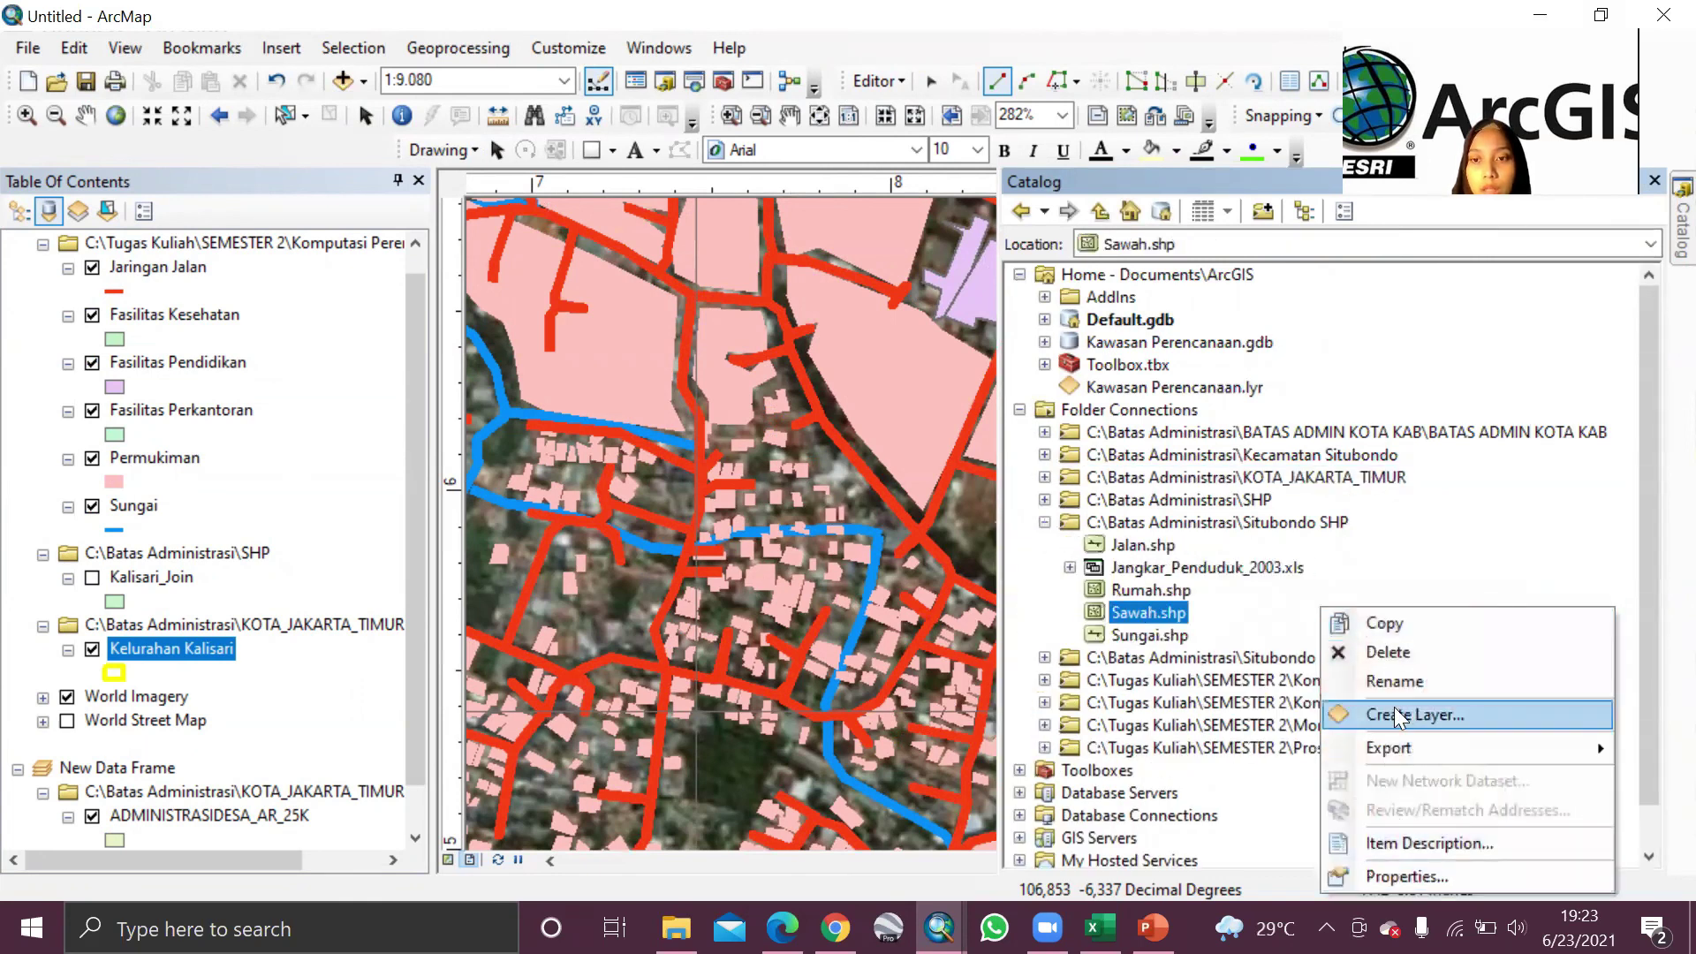
click(1420, 560)
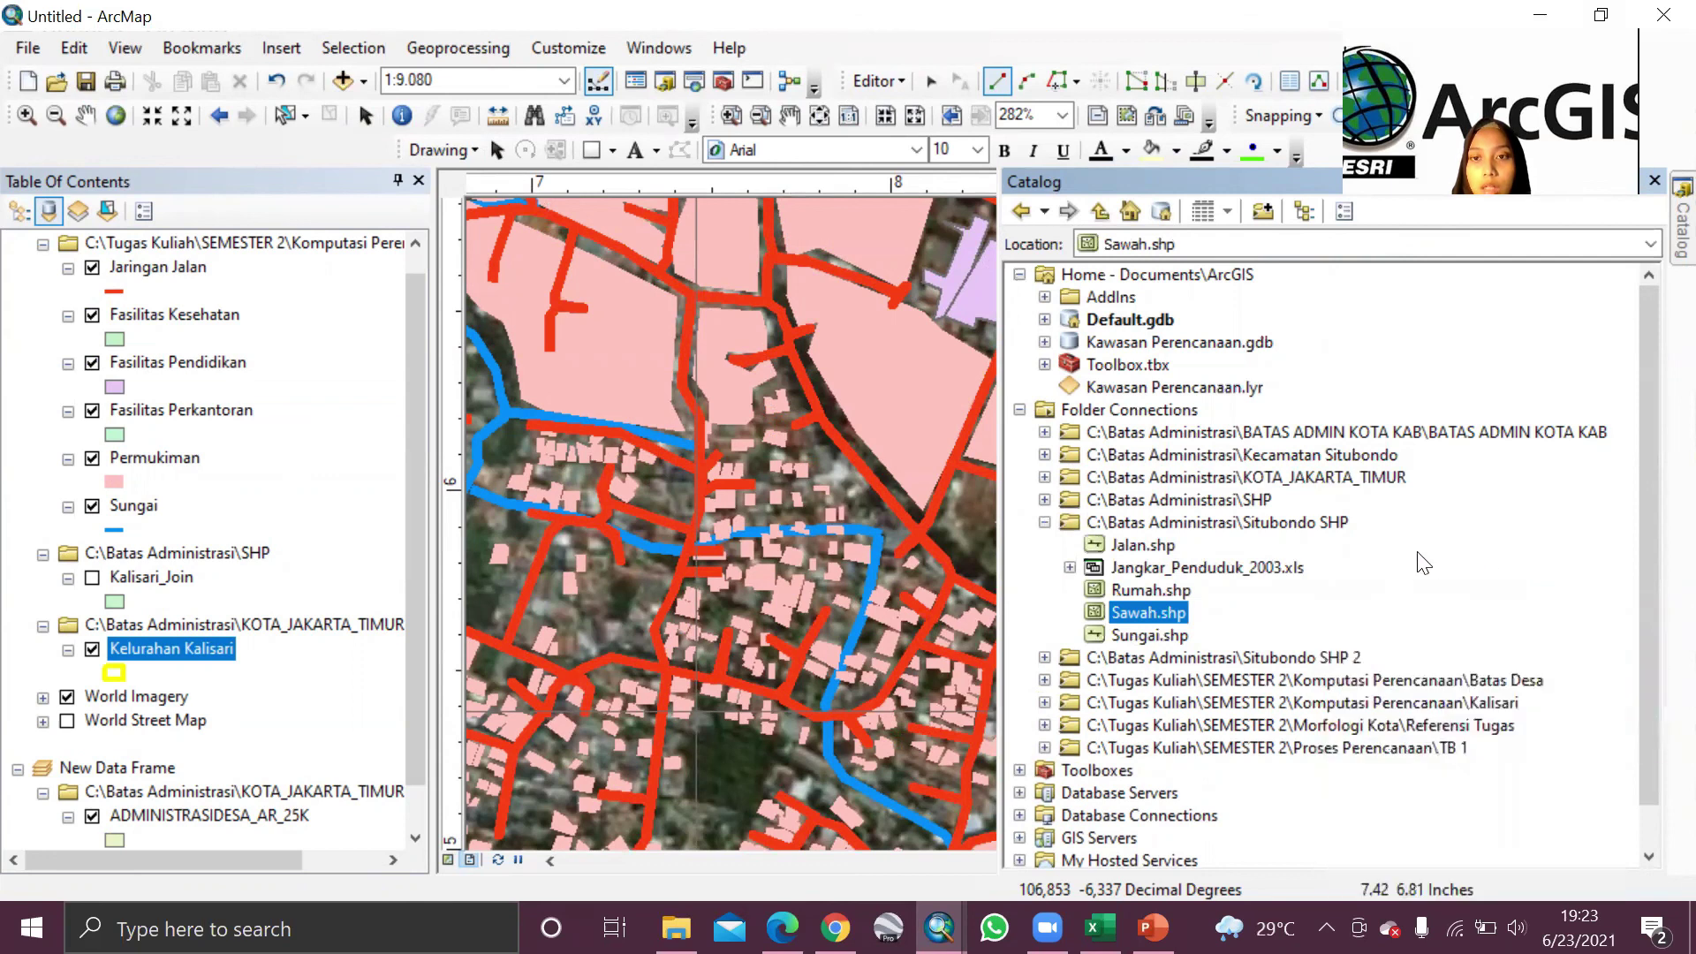
right_click(1418, 553)
right_click(1314, 521)
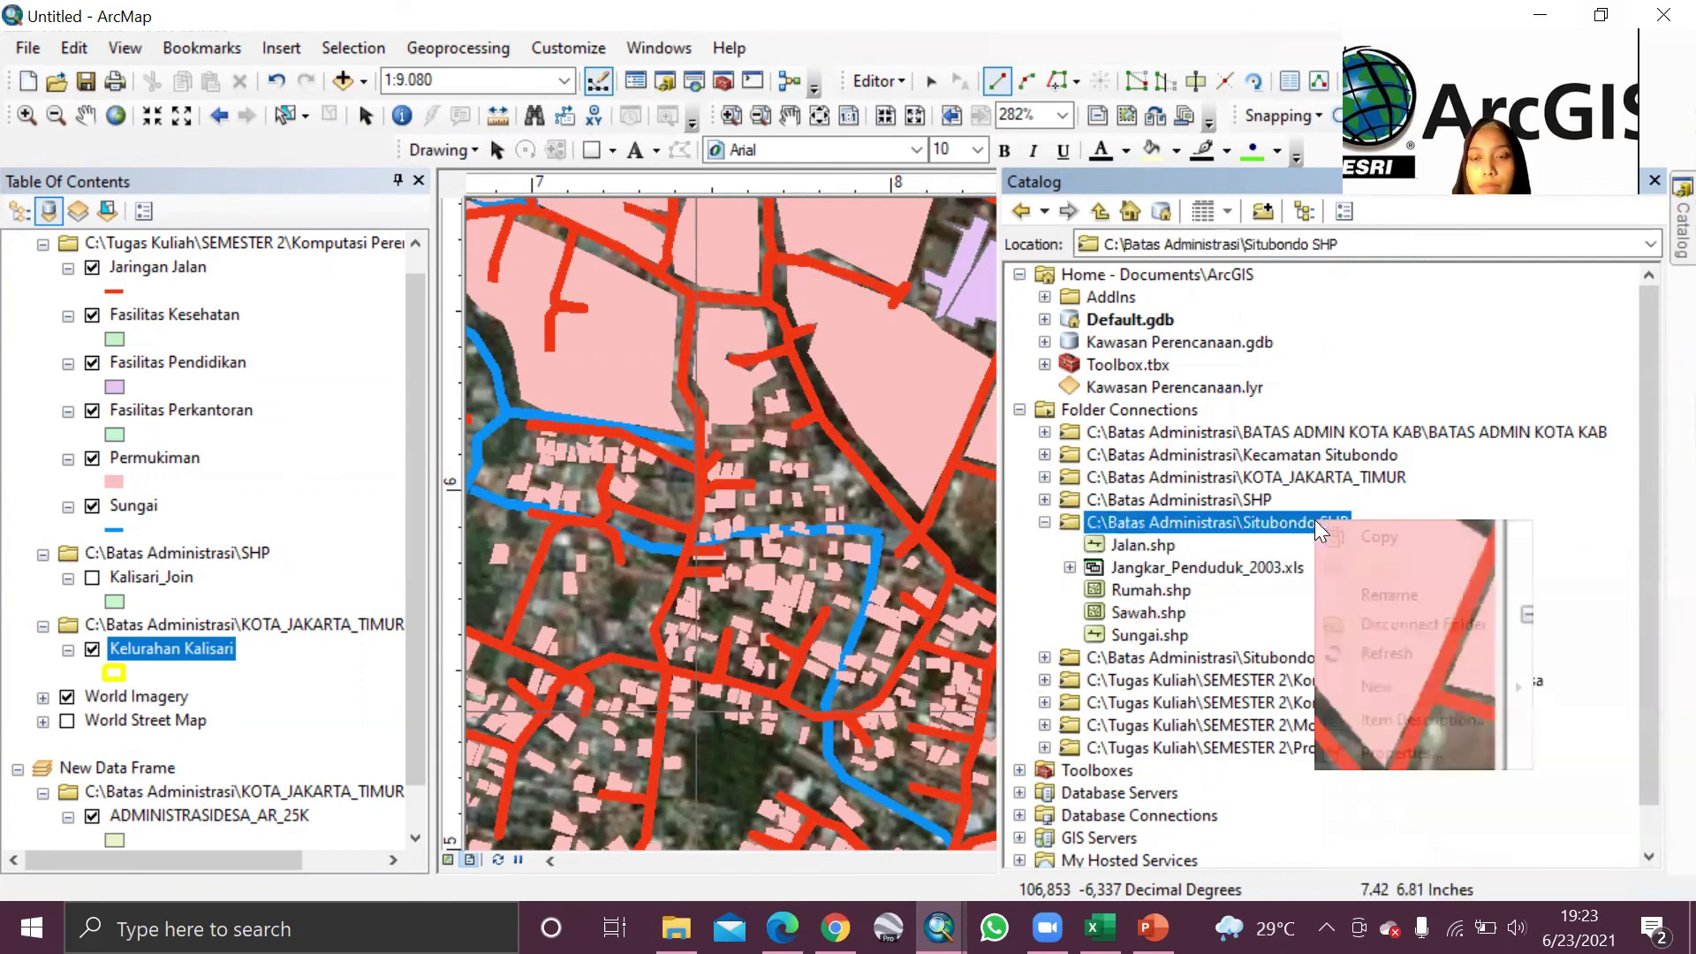
mouse_move(1380, 686)
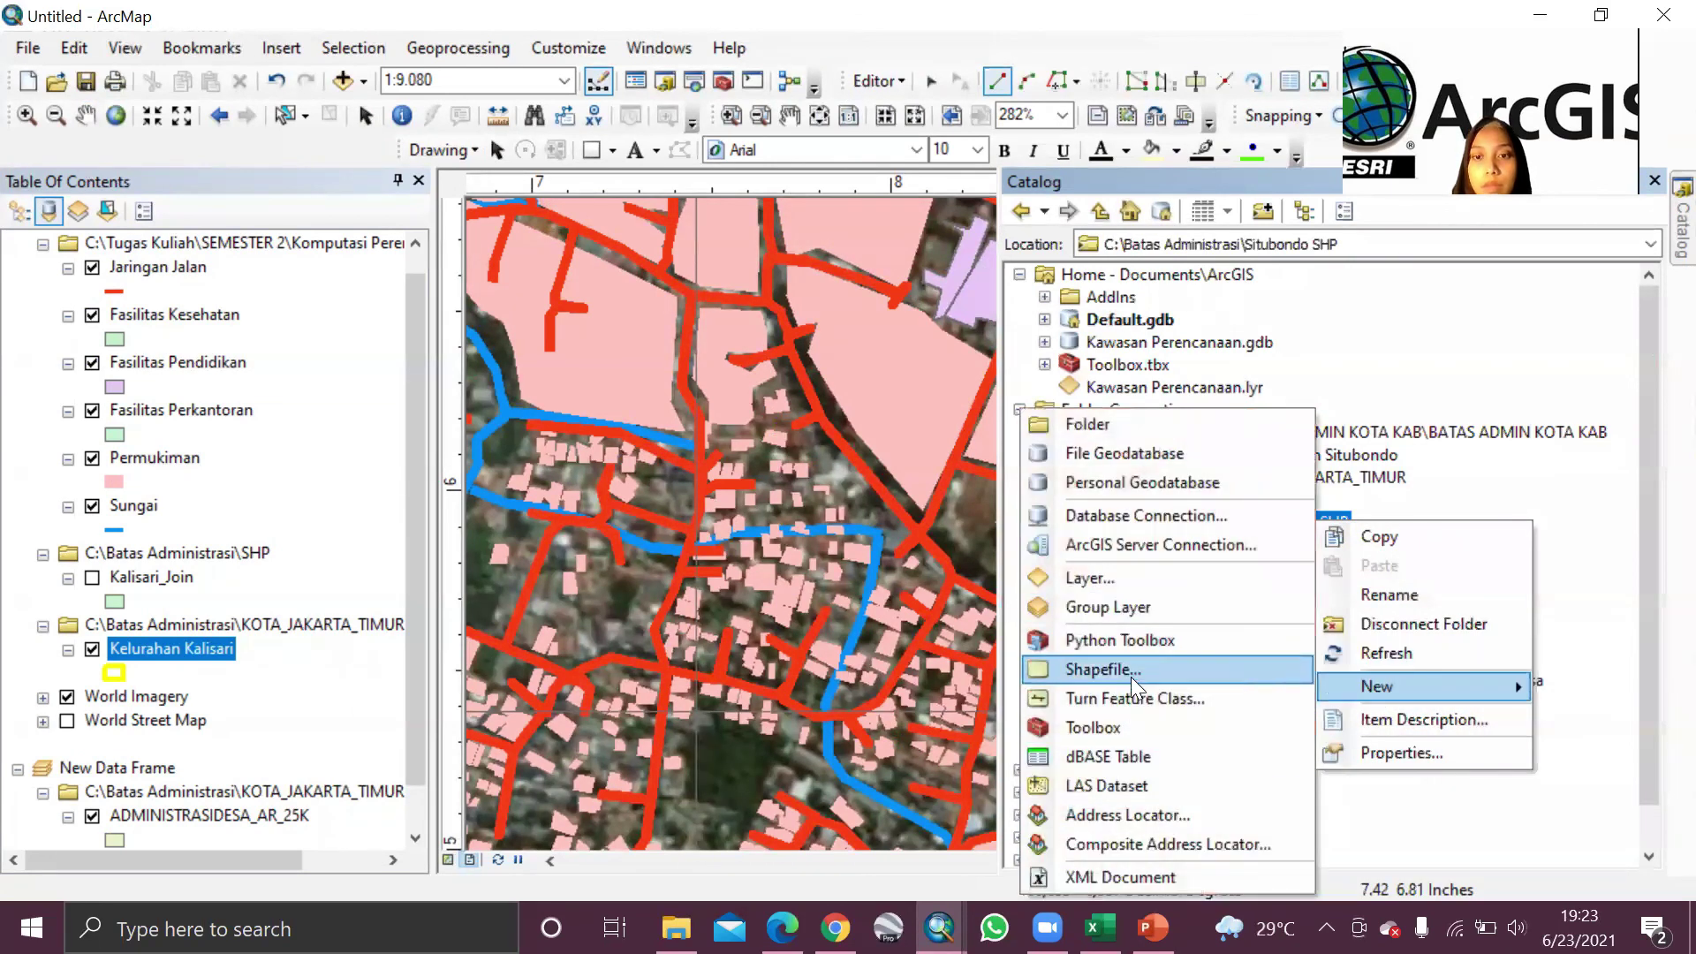
click(1132, 669)
key(BackSpace)
text(Fasilitas Pendidikan)
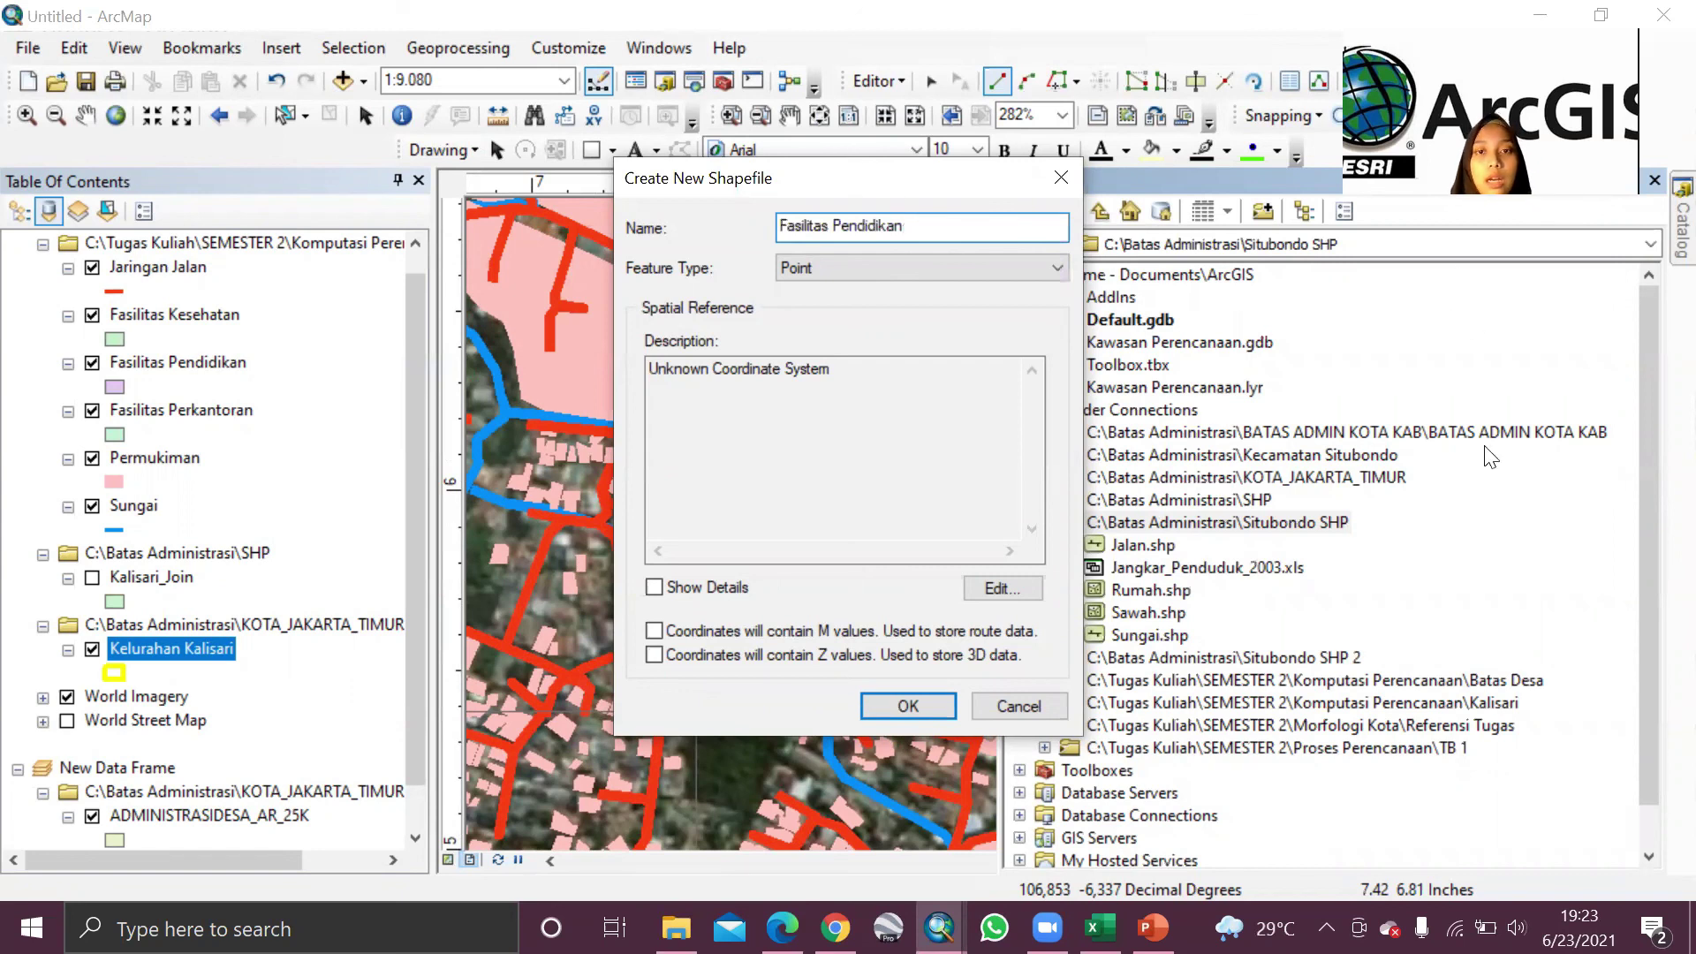
Step: Assign the projected coordinate system WGS 1984 UTM Zone 48S to the new shapefile and create it
click(1034, 588)
double_click(782, 326)
scroll(746, 378, down, 2)
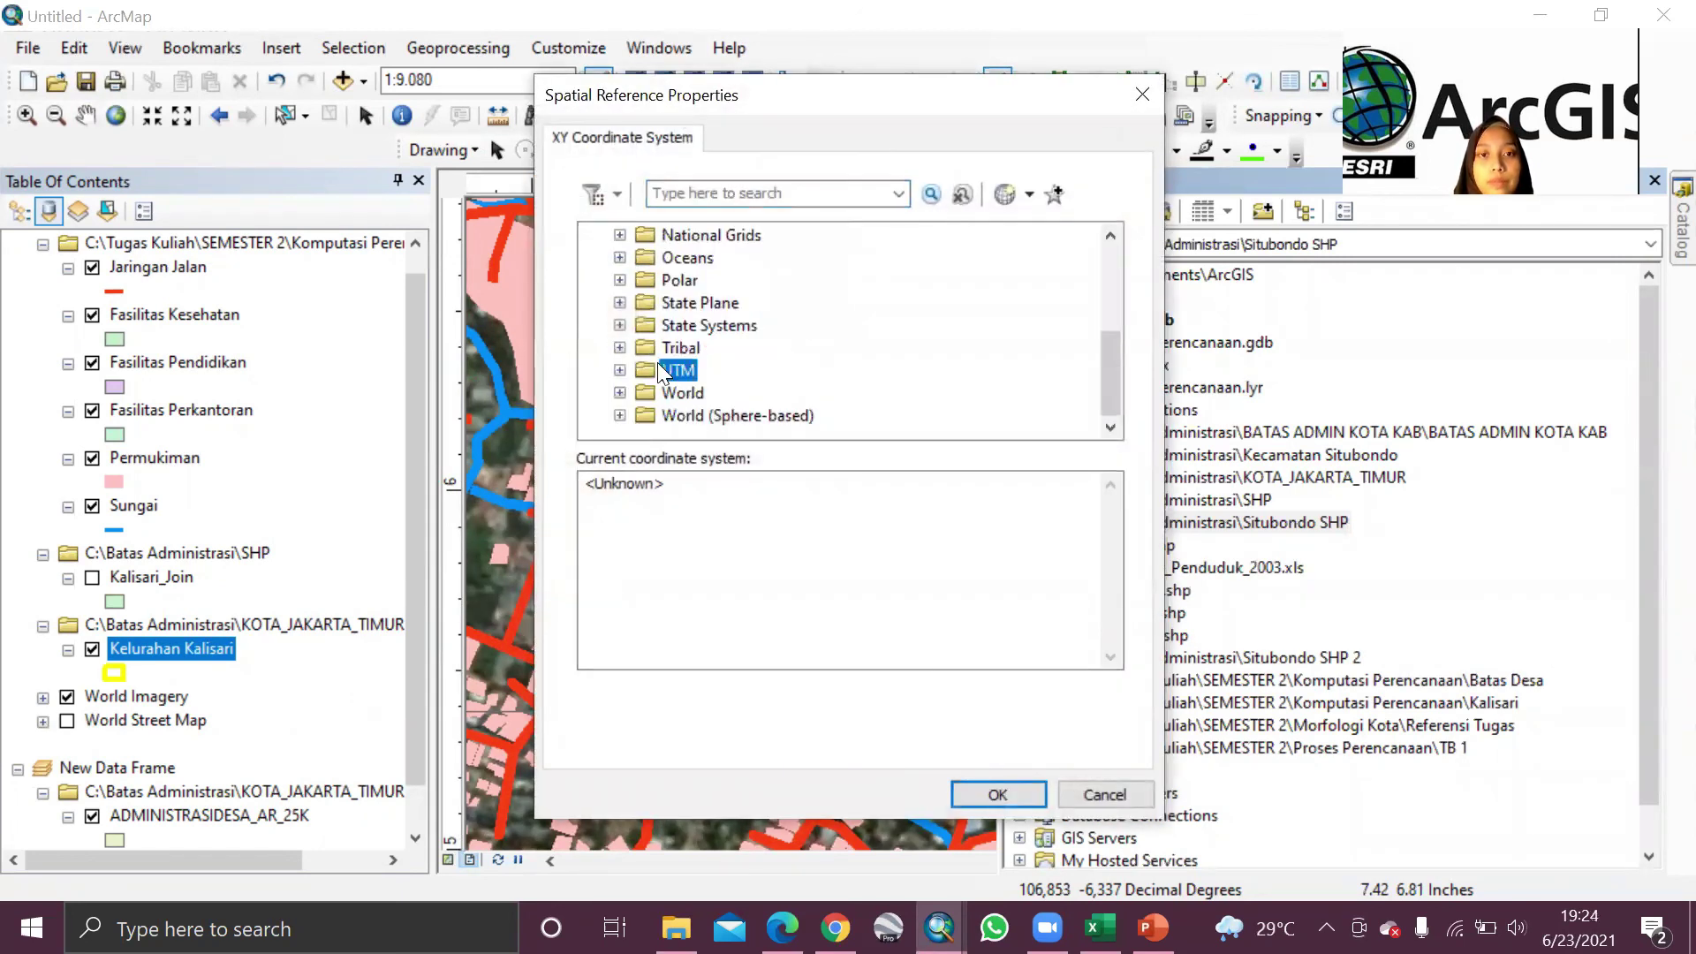
double_click(661, 371)
scroll(738, 376, down, 3)
double_click(736, 372)
scroll(742, 344, down, 1)
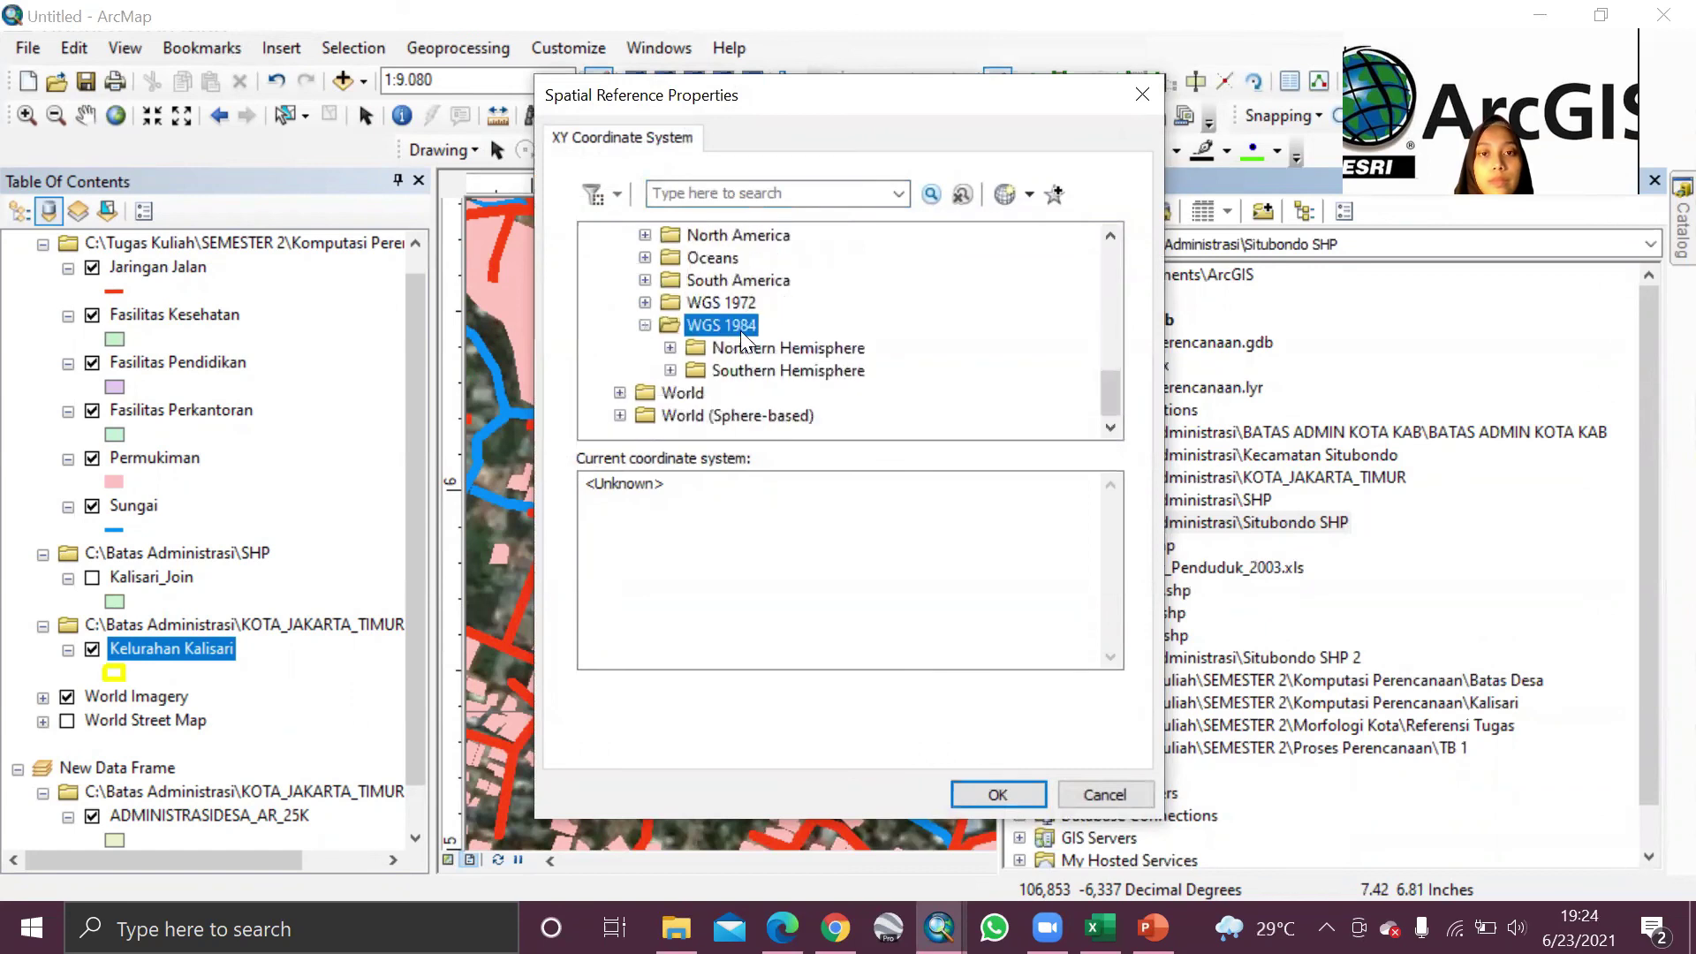
double_click(742, 371)
scroll(839, 362, down, 15)
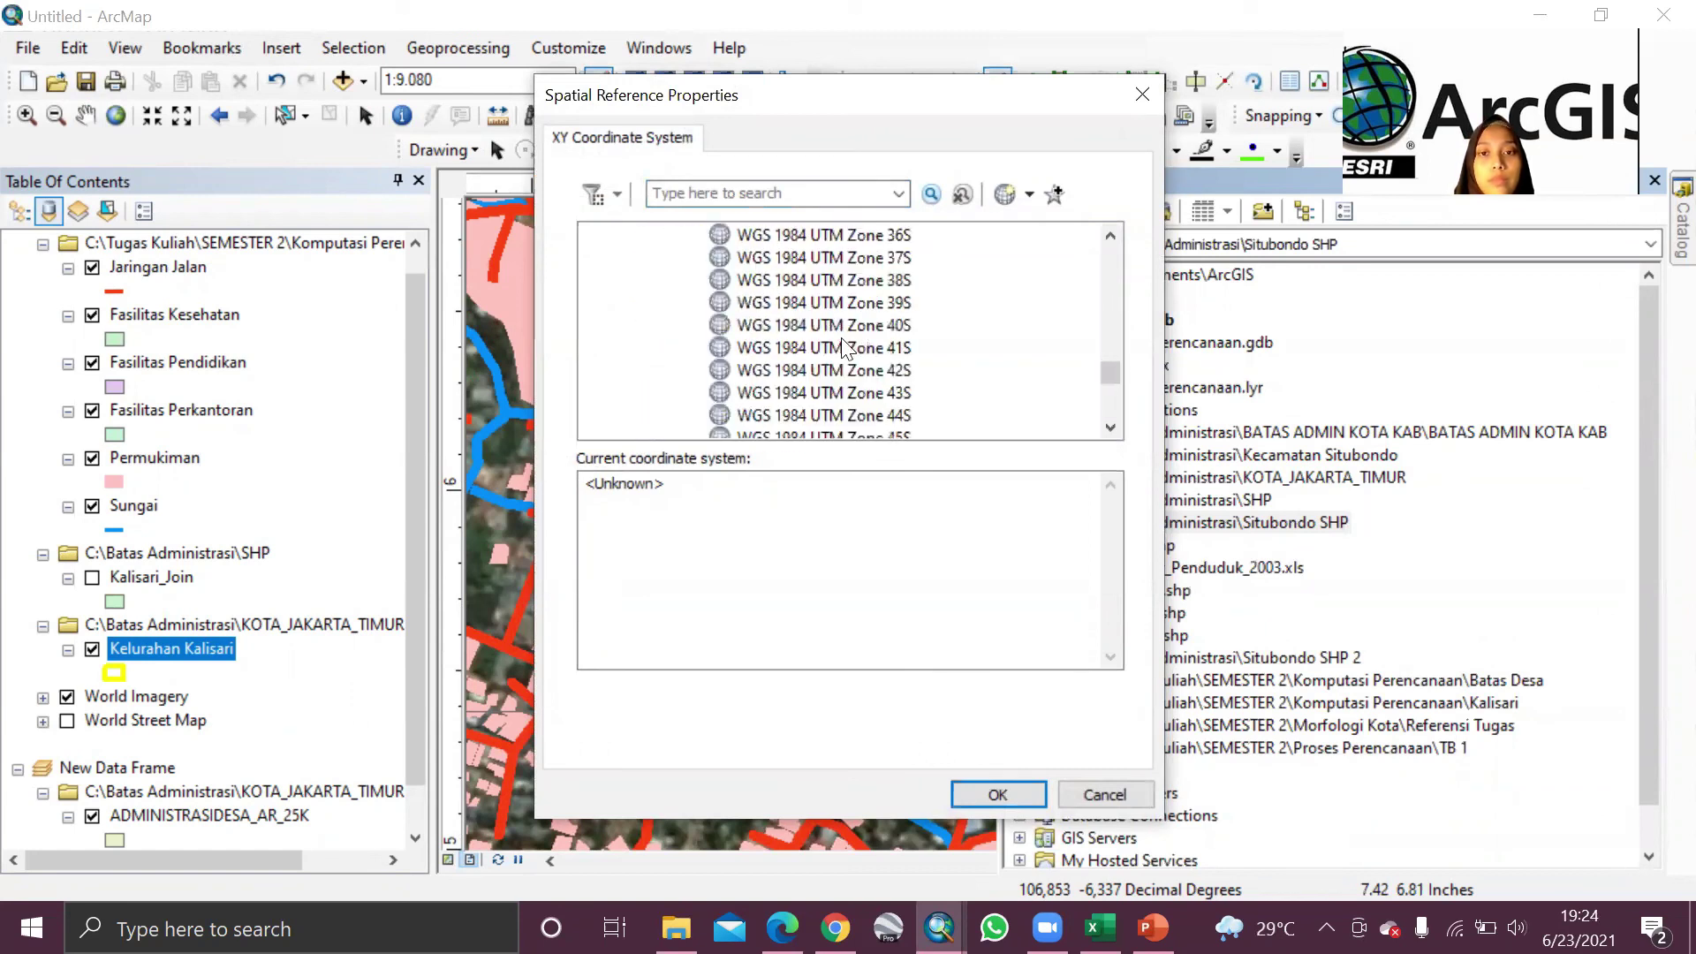
click(873, 303)
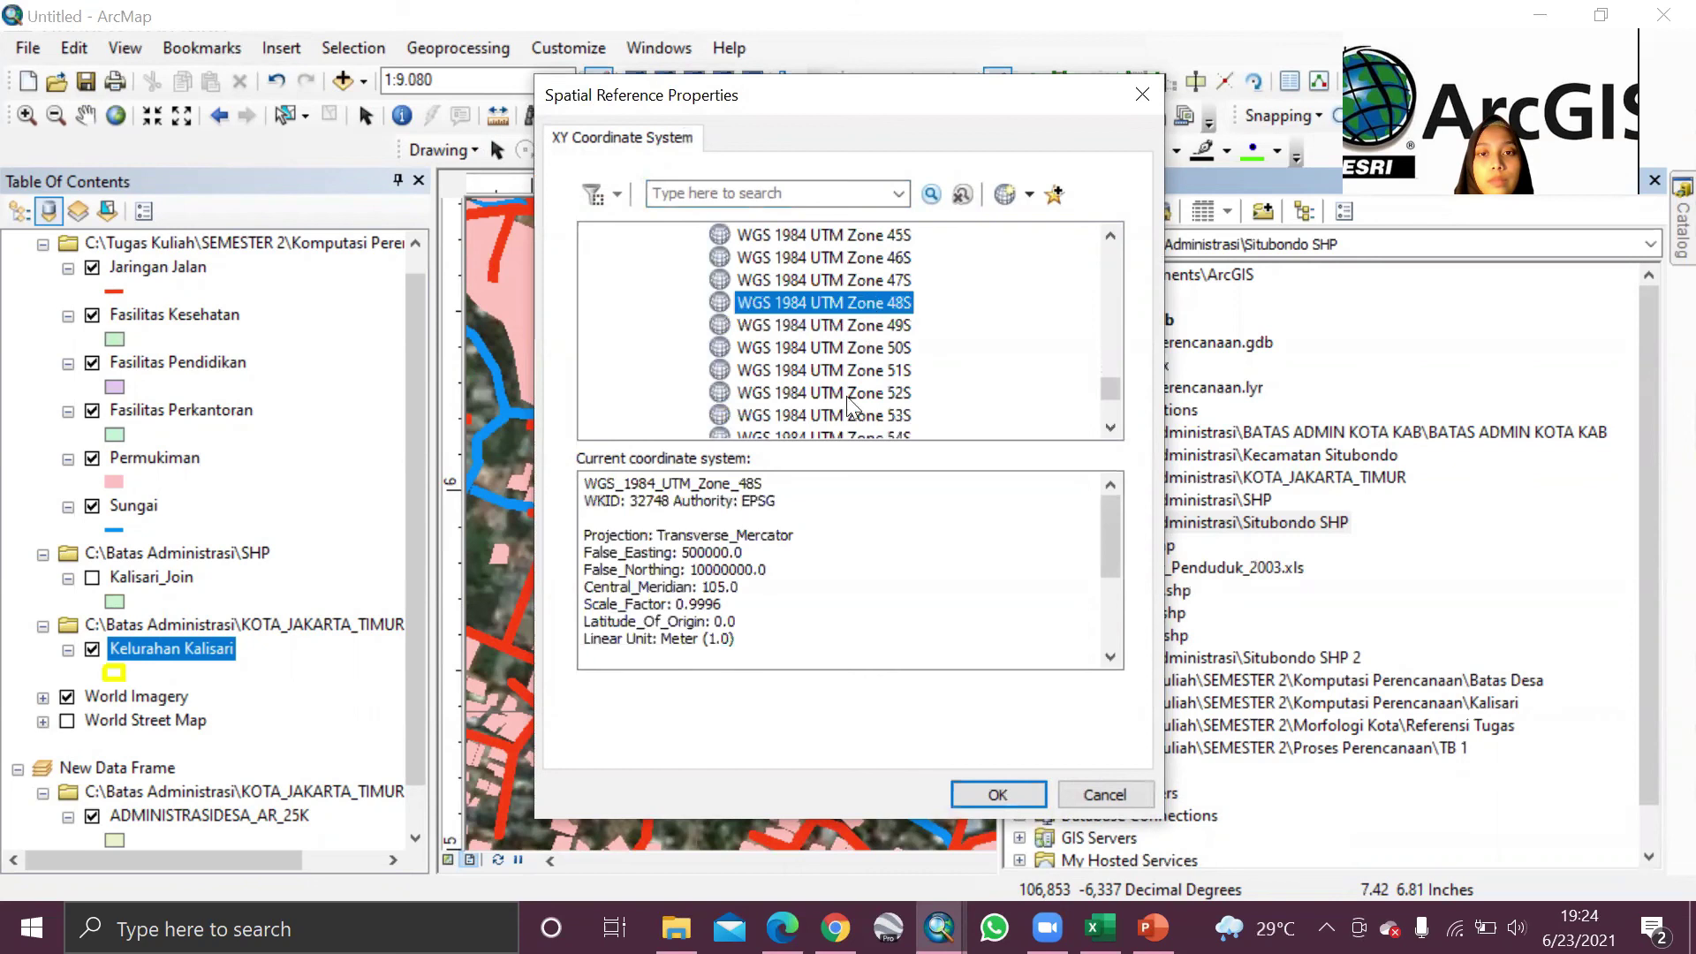
click(998, 796)
click(909, 706)
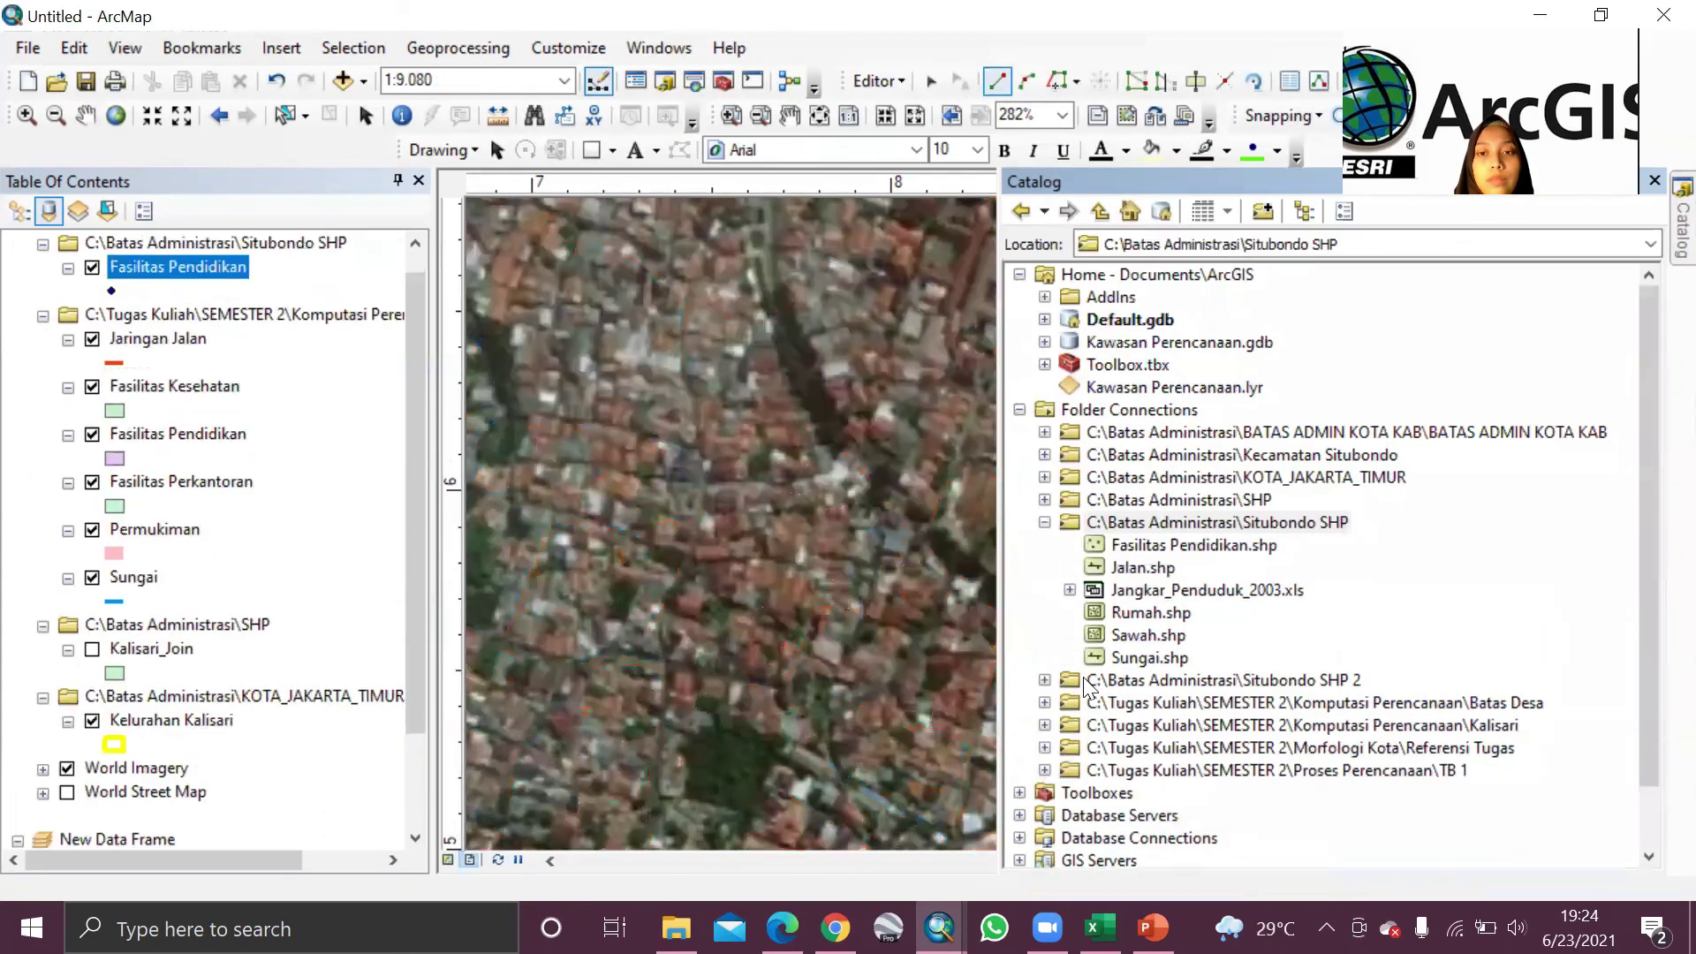
Step: Try to place a point on the purple education facility area in the map
click(1319, 81)
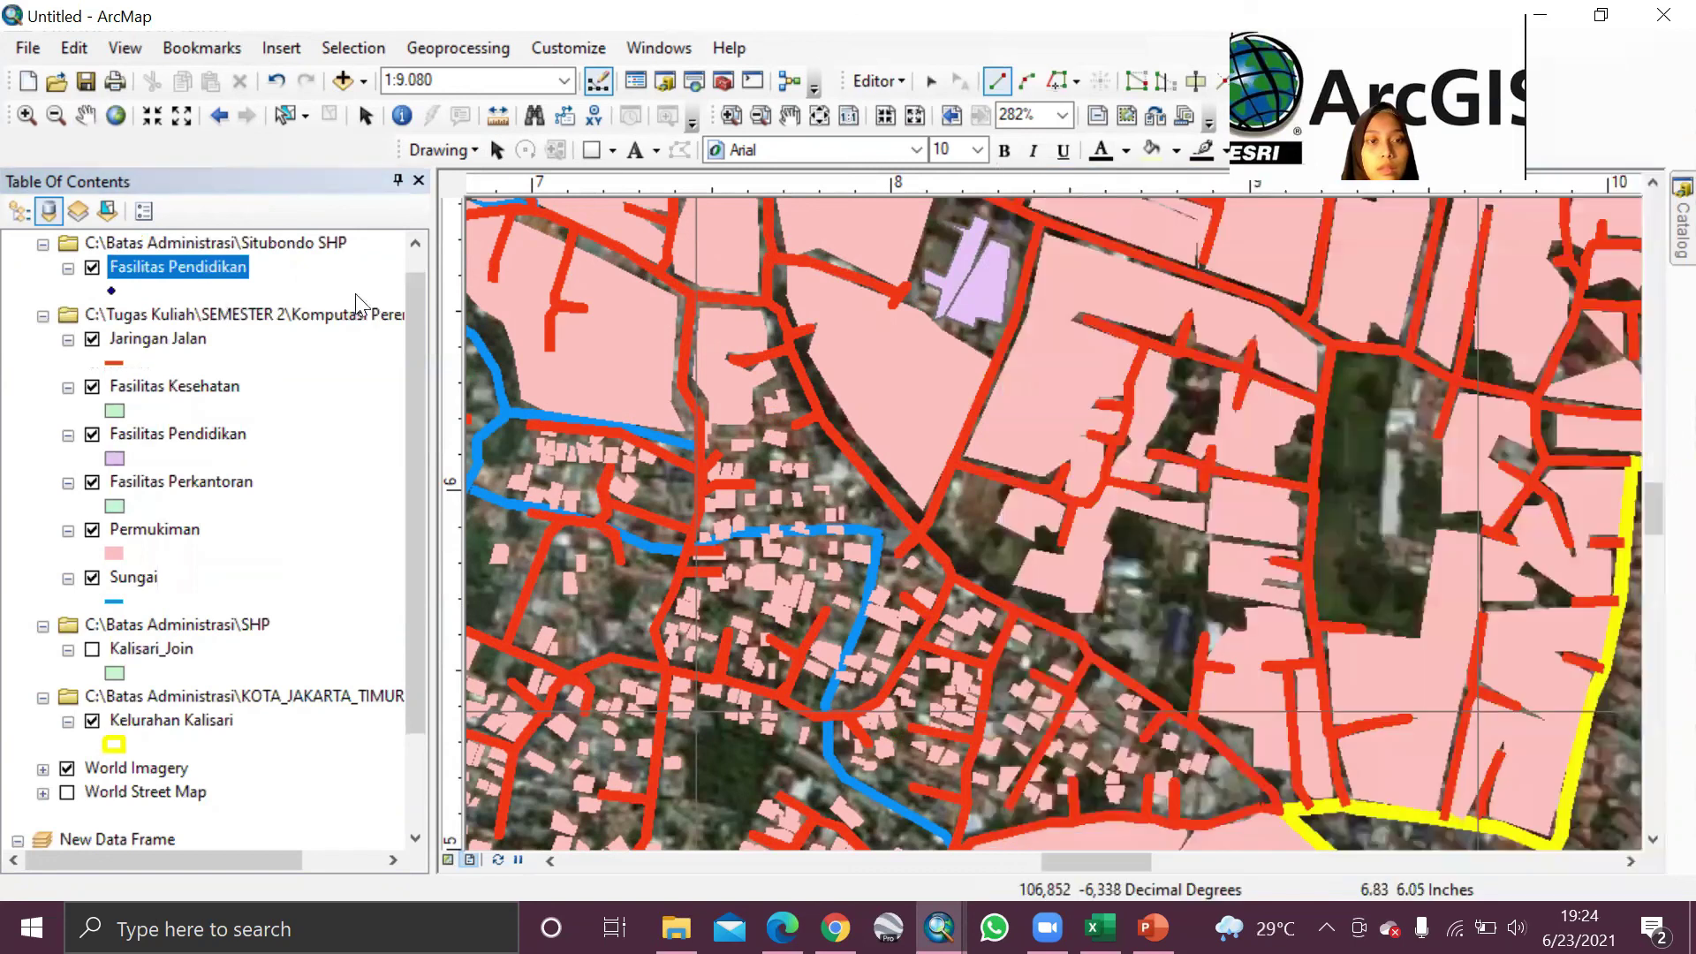
click(985, 281)
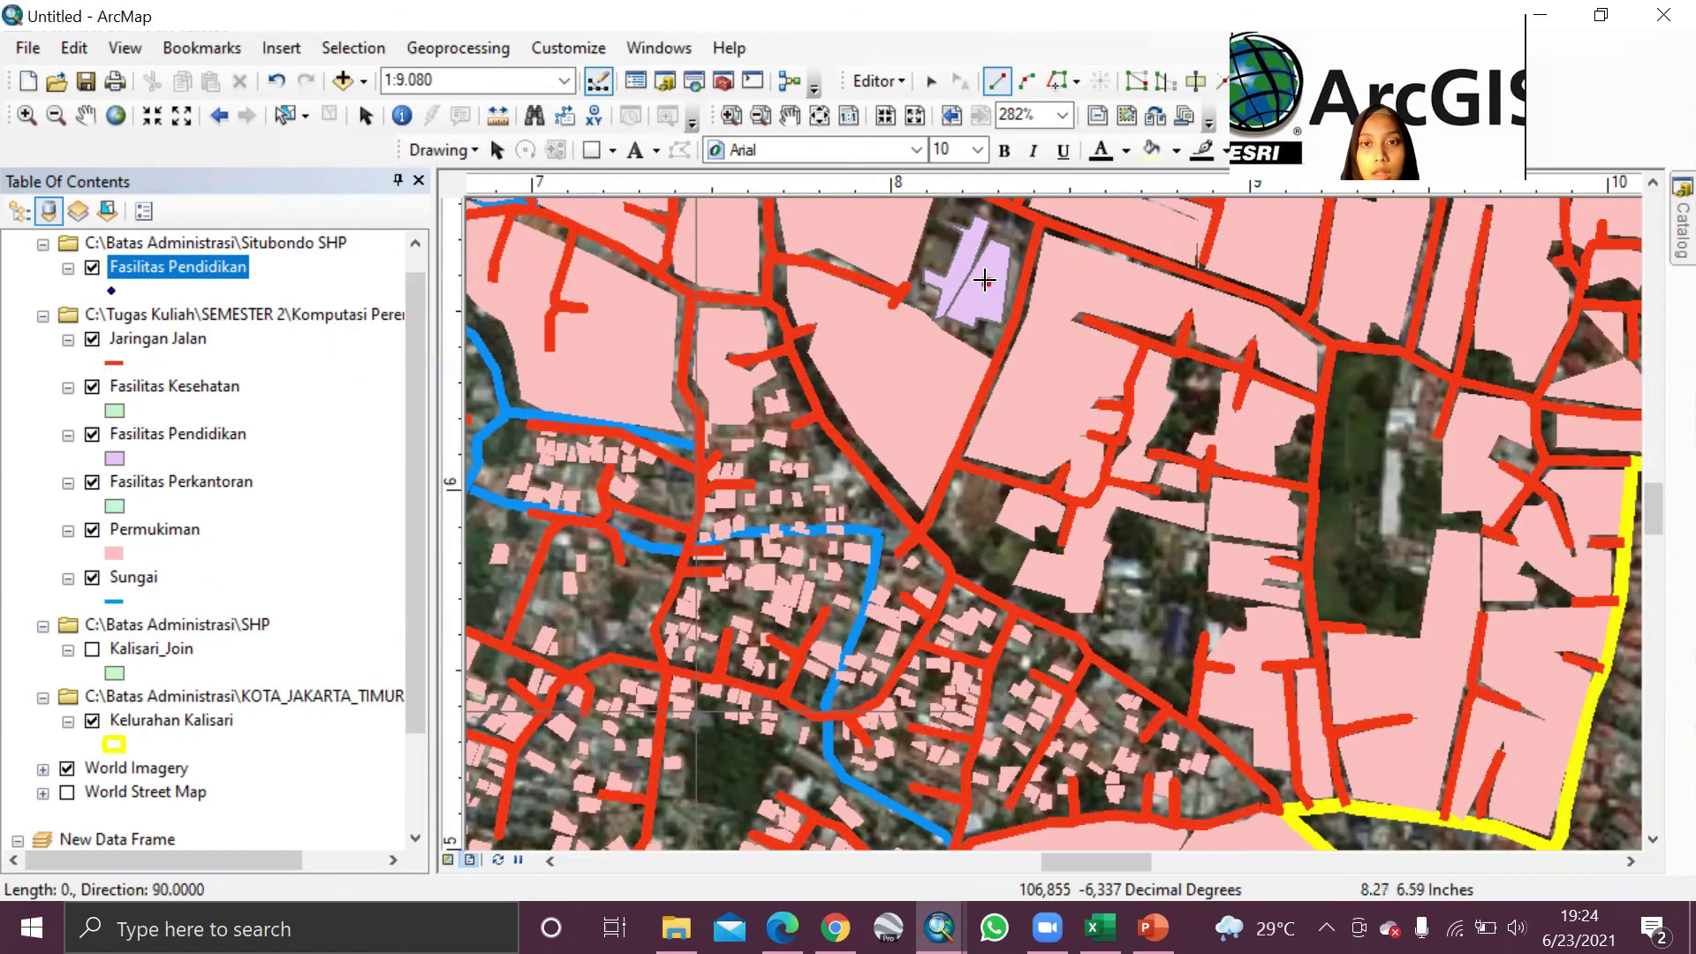
right_click(985, 281)
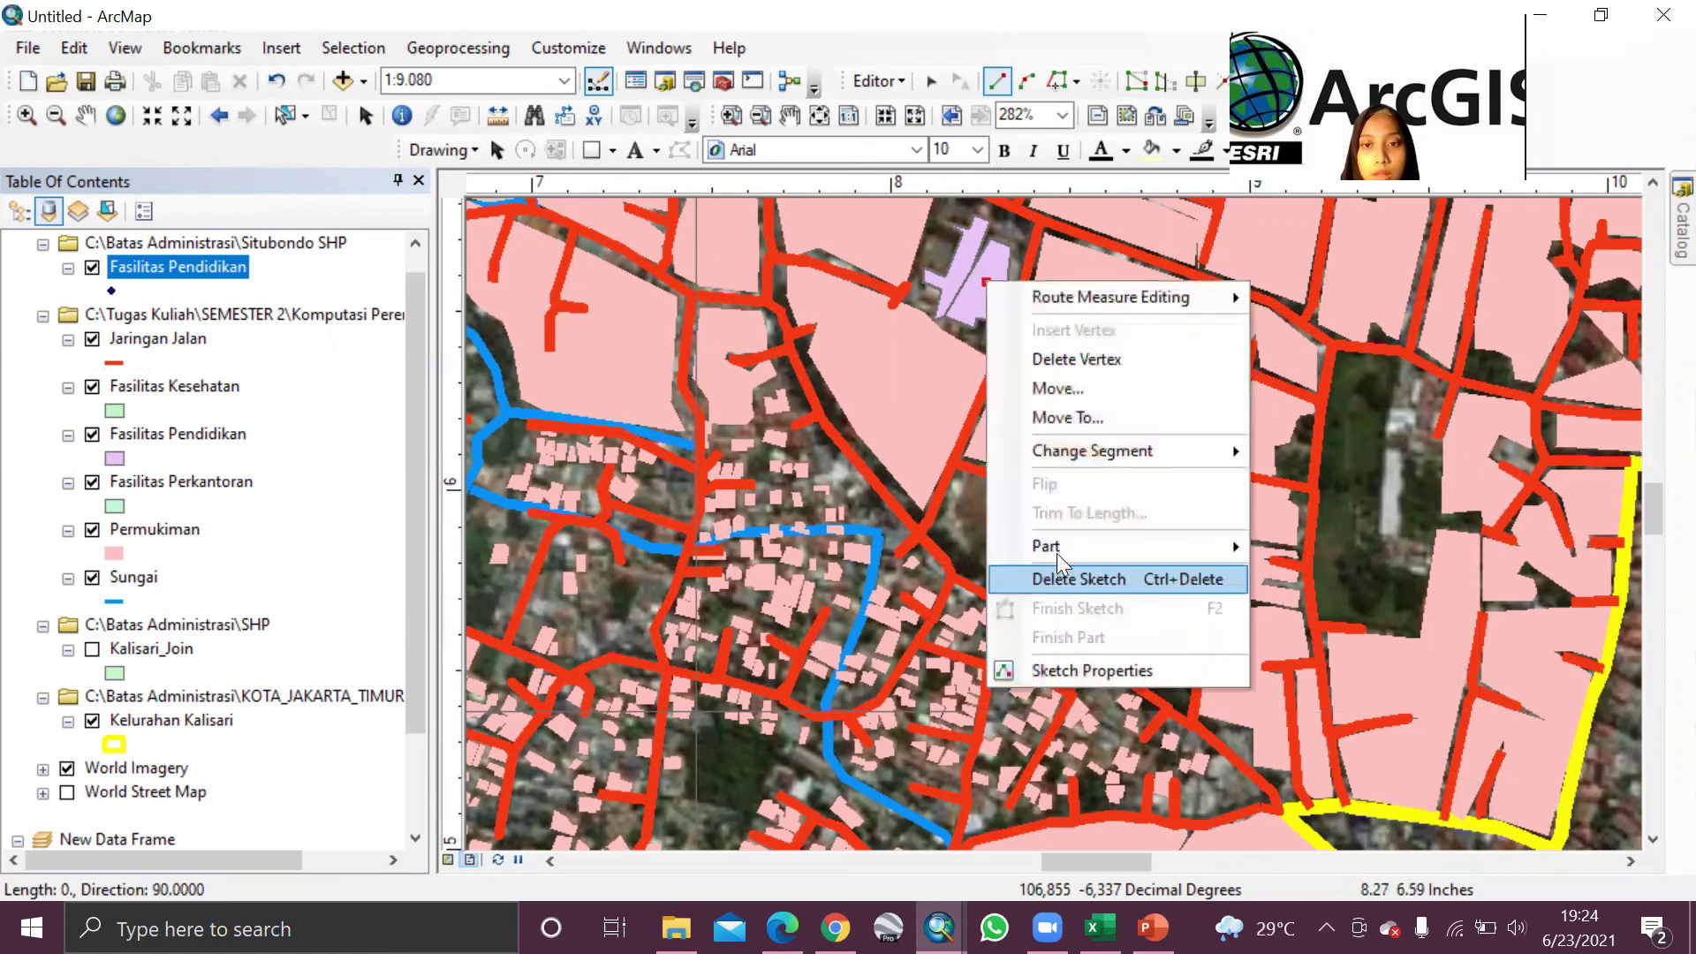
mouse_move(1058, 550)
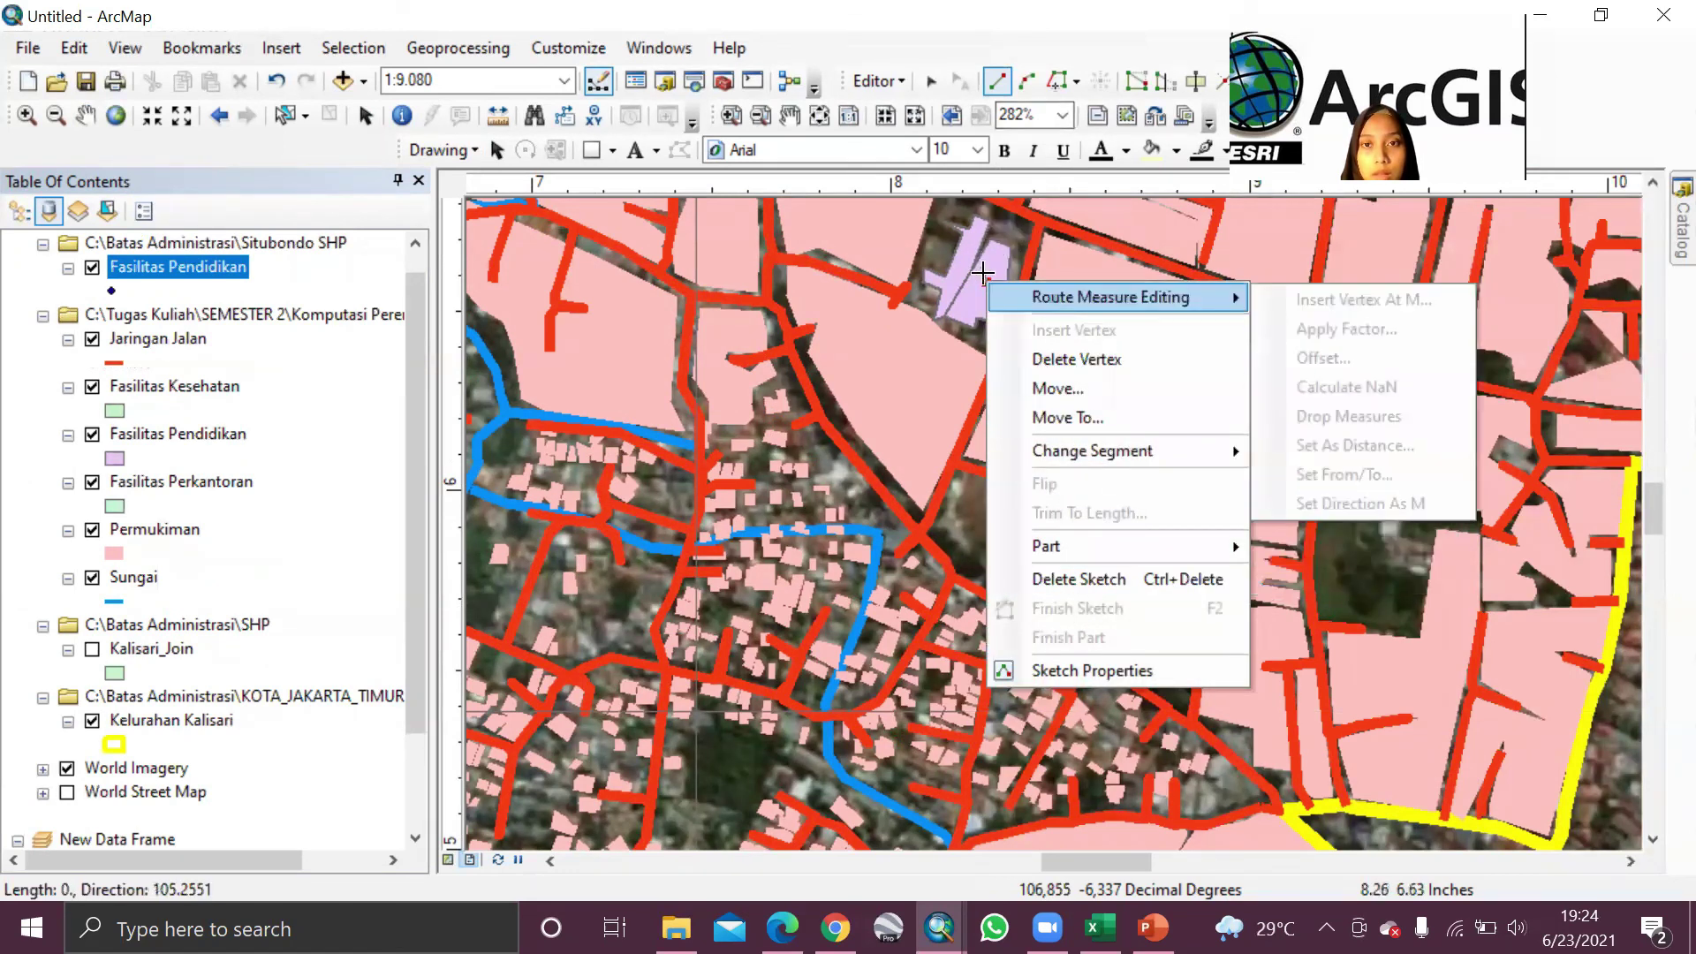
click(985, 275)
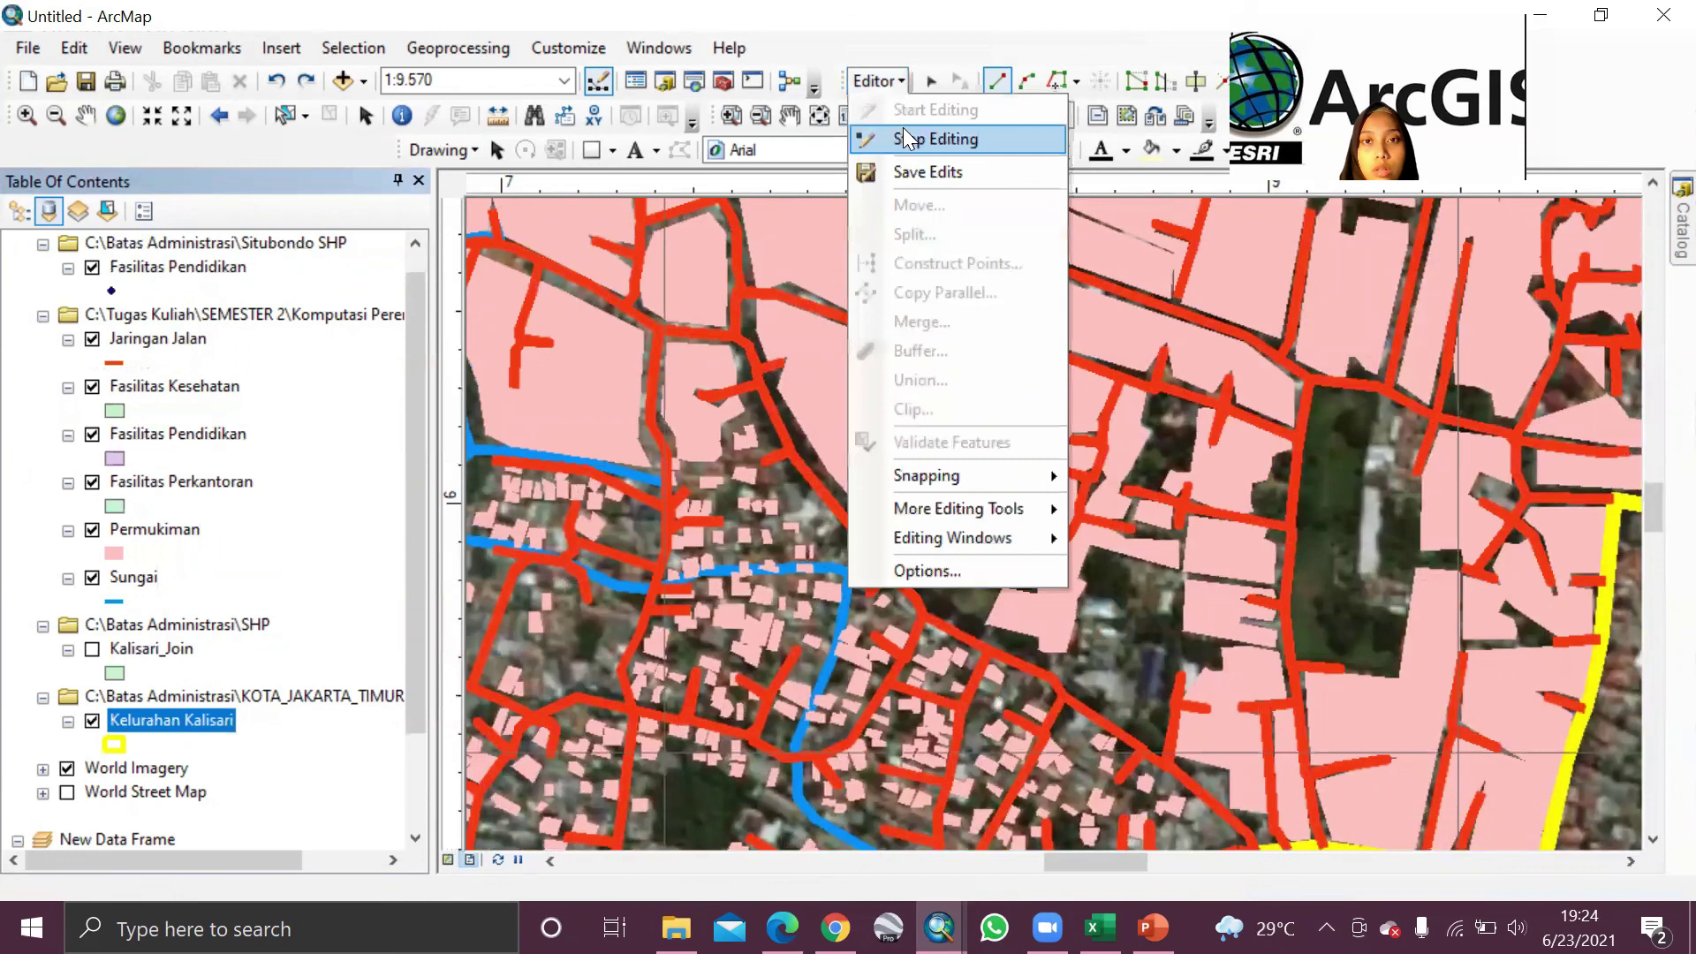
Step: Stop the current edit session and start editing the Fasilitas Pendidikan point layer from the Situbondo SHP folder
click(902, 133)
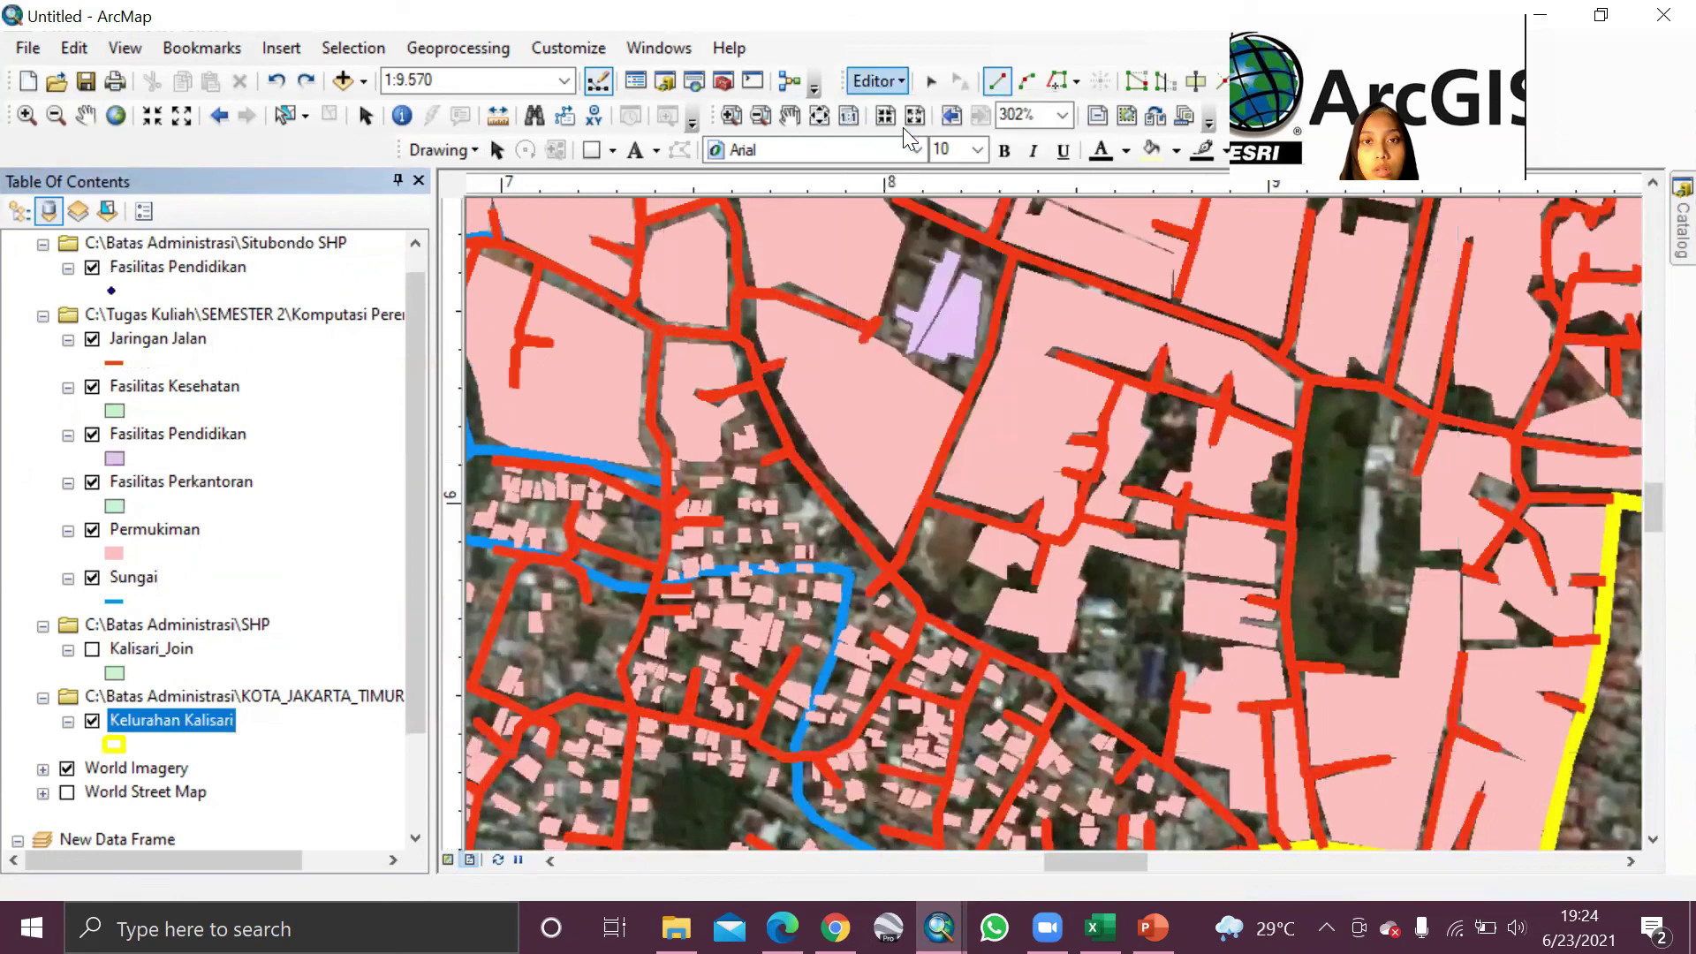
click(880, 80)
click(919, 109)
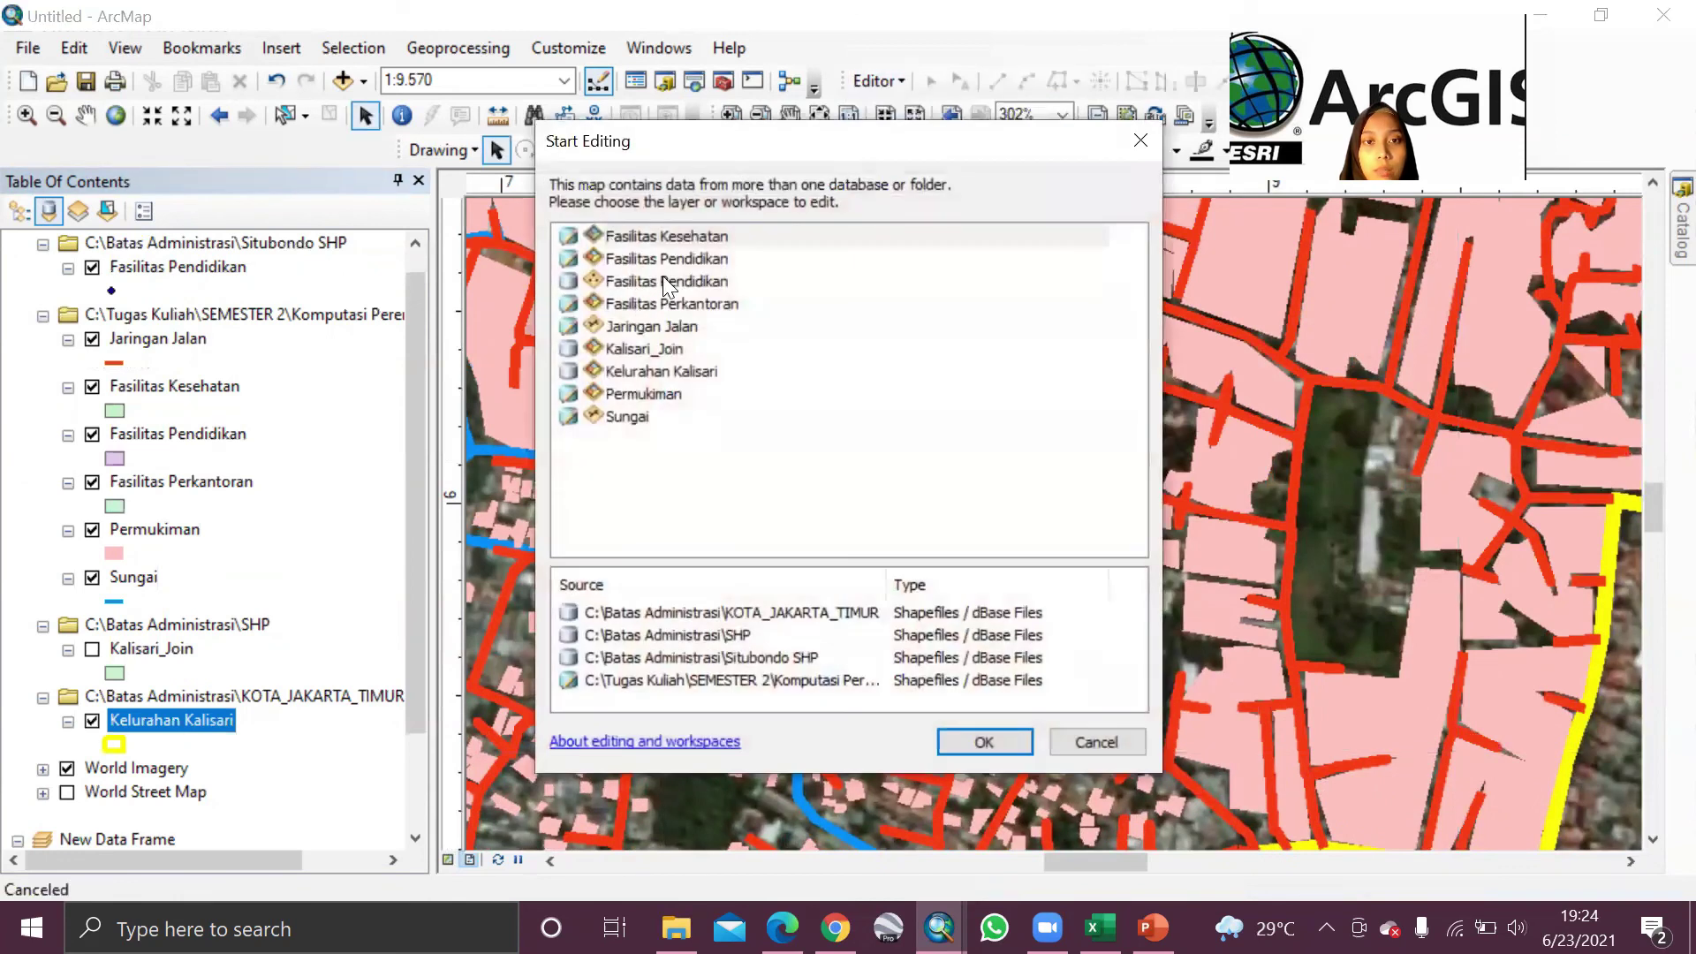
click(667, 283)
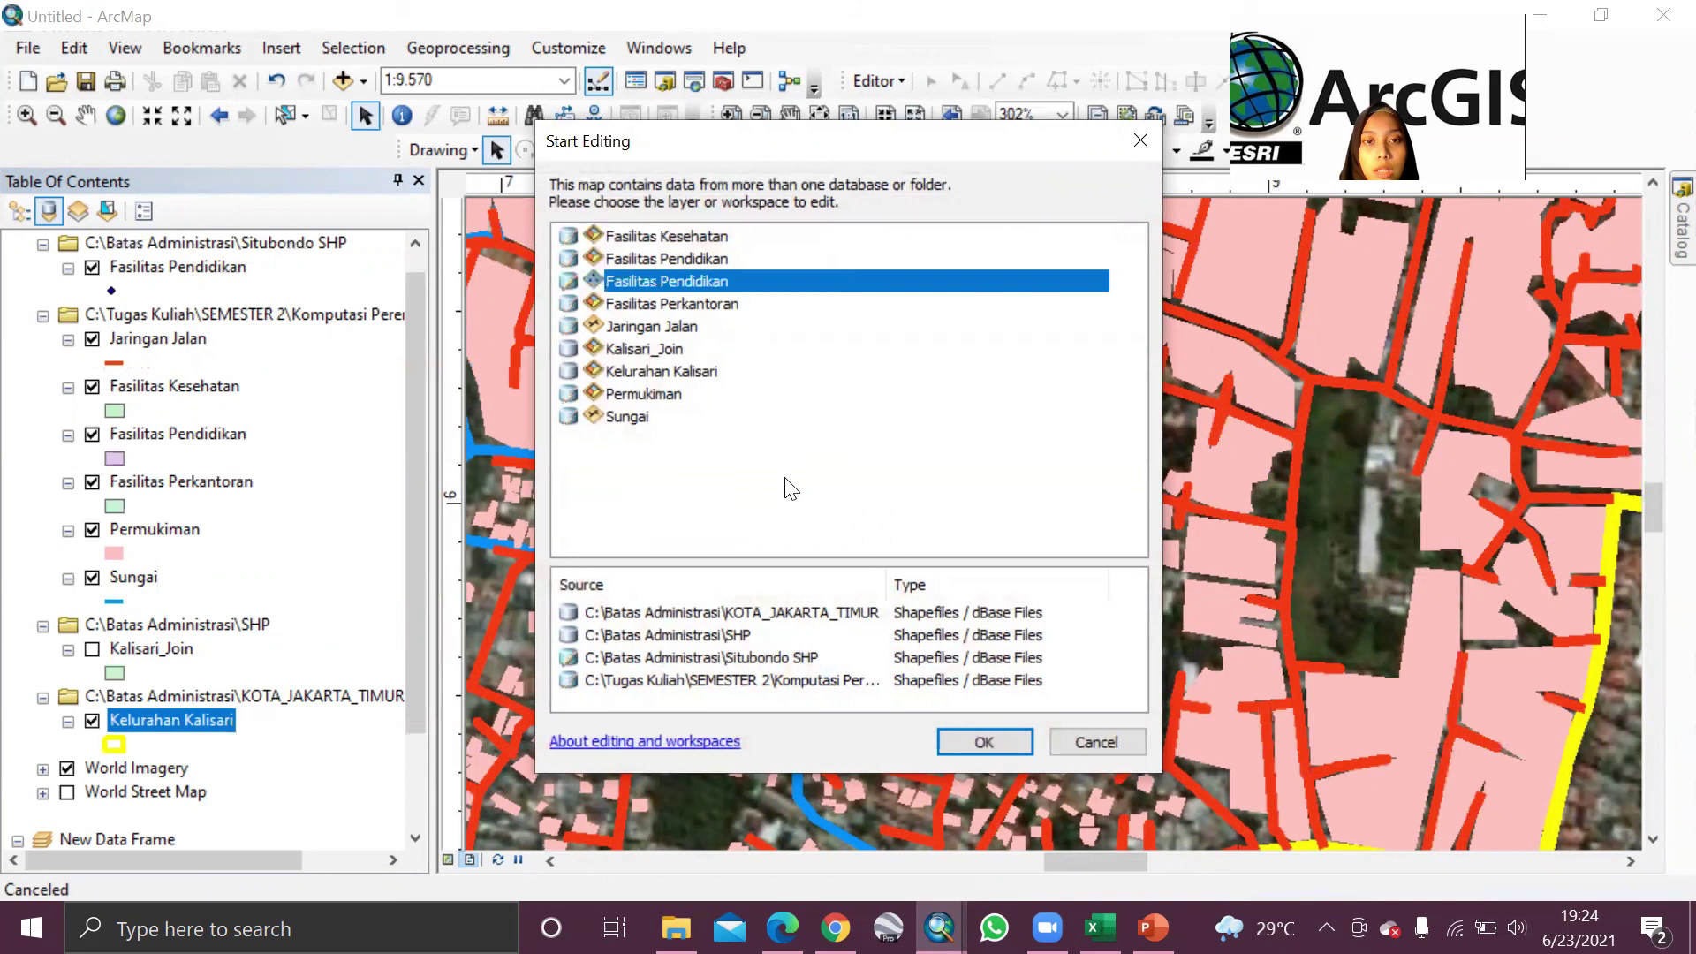
click(957, 746)
click(959, 746)
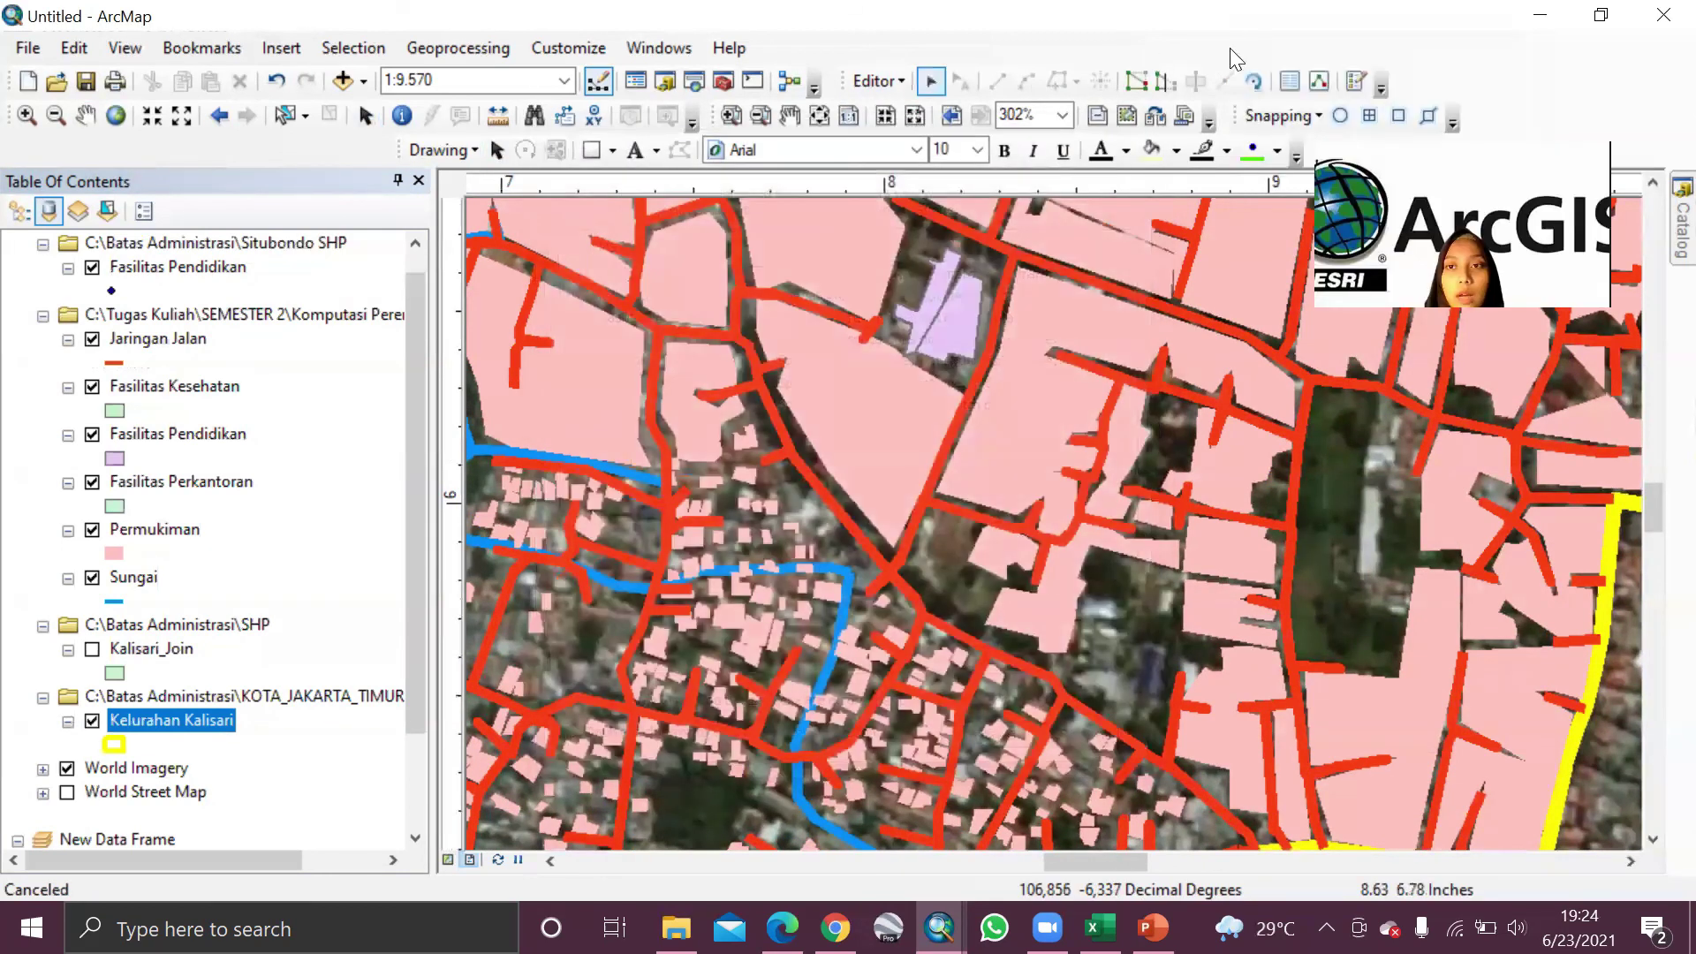
Step: Place a Fasilitas Pendidikan point feature on the purple education facility area using the Point construction tool
click(89, 820)
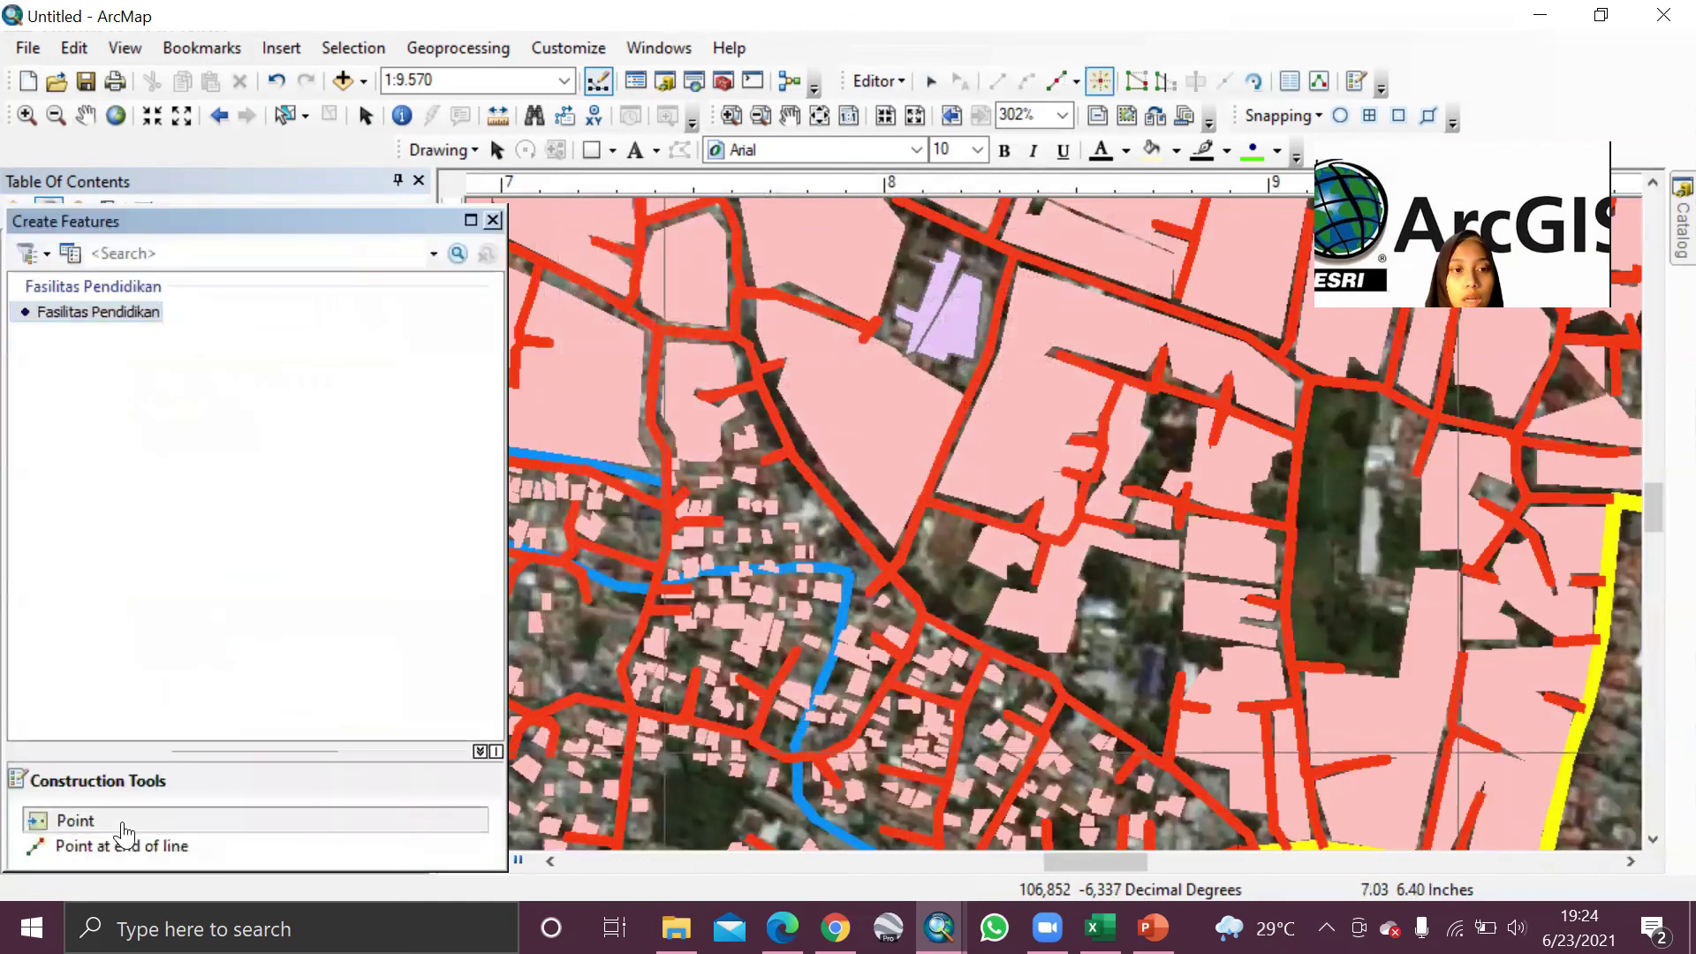
click(493, 220)
click(937, 340)
drag(952, 339, 954, 330)
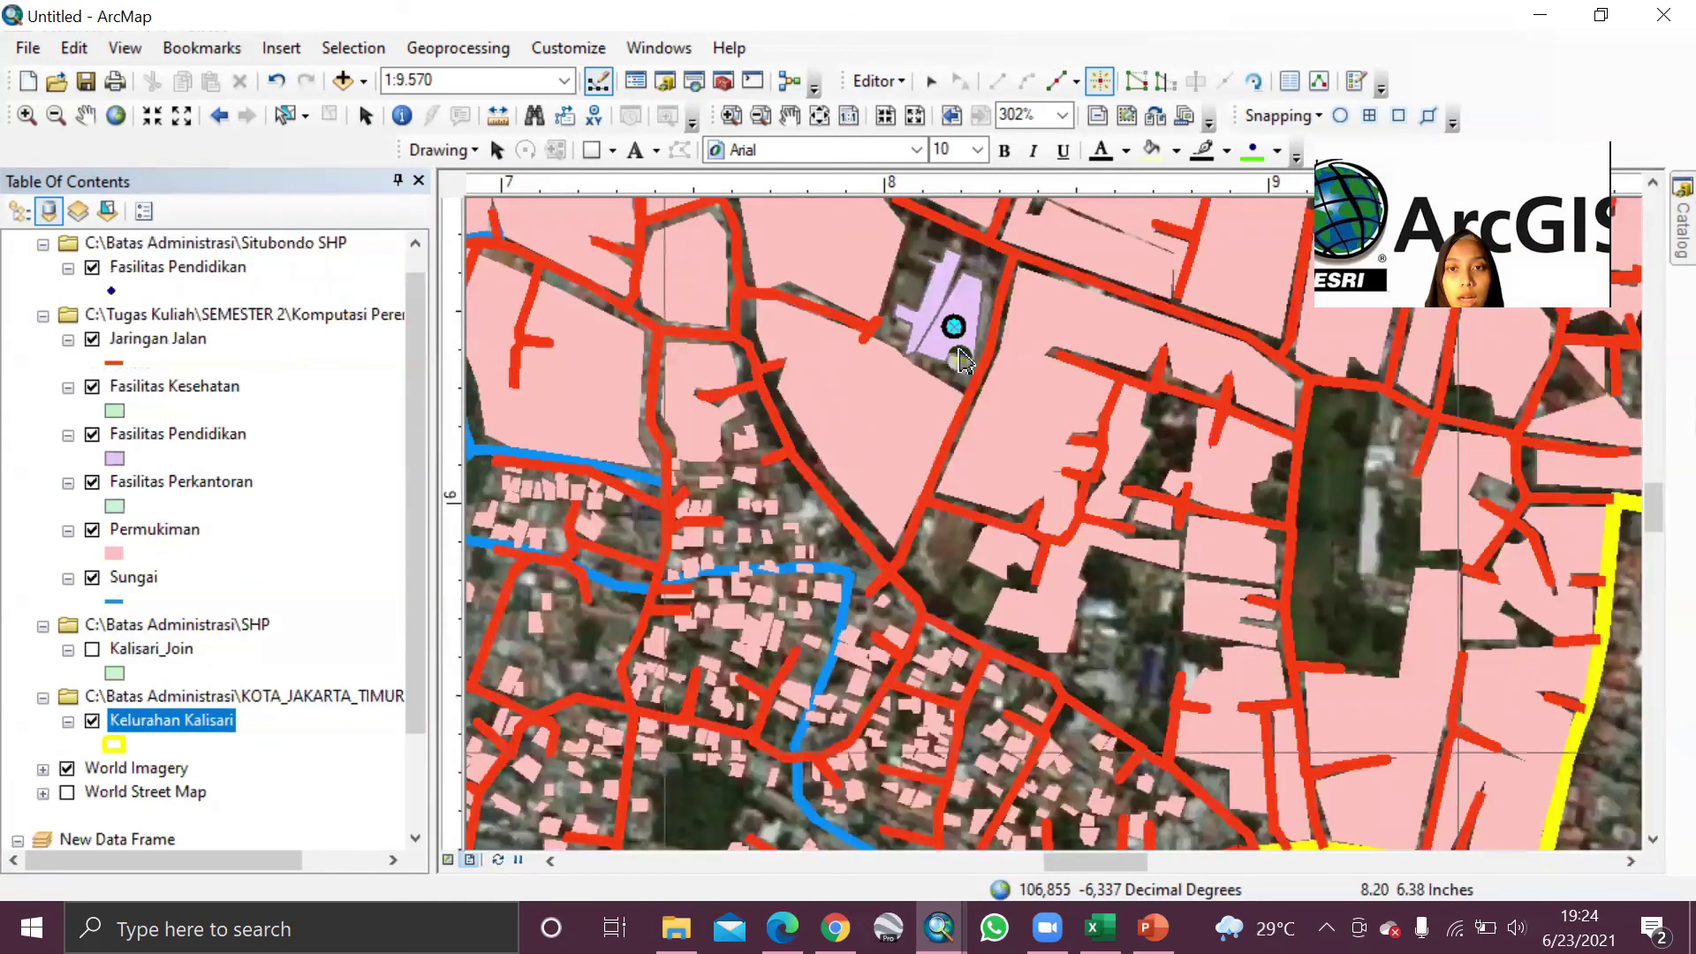
Step: Change the Fasilitas Pendidikan point symbol's color to light yellow-green and adjust its size
click(110, 290)
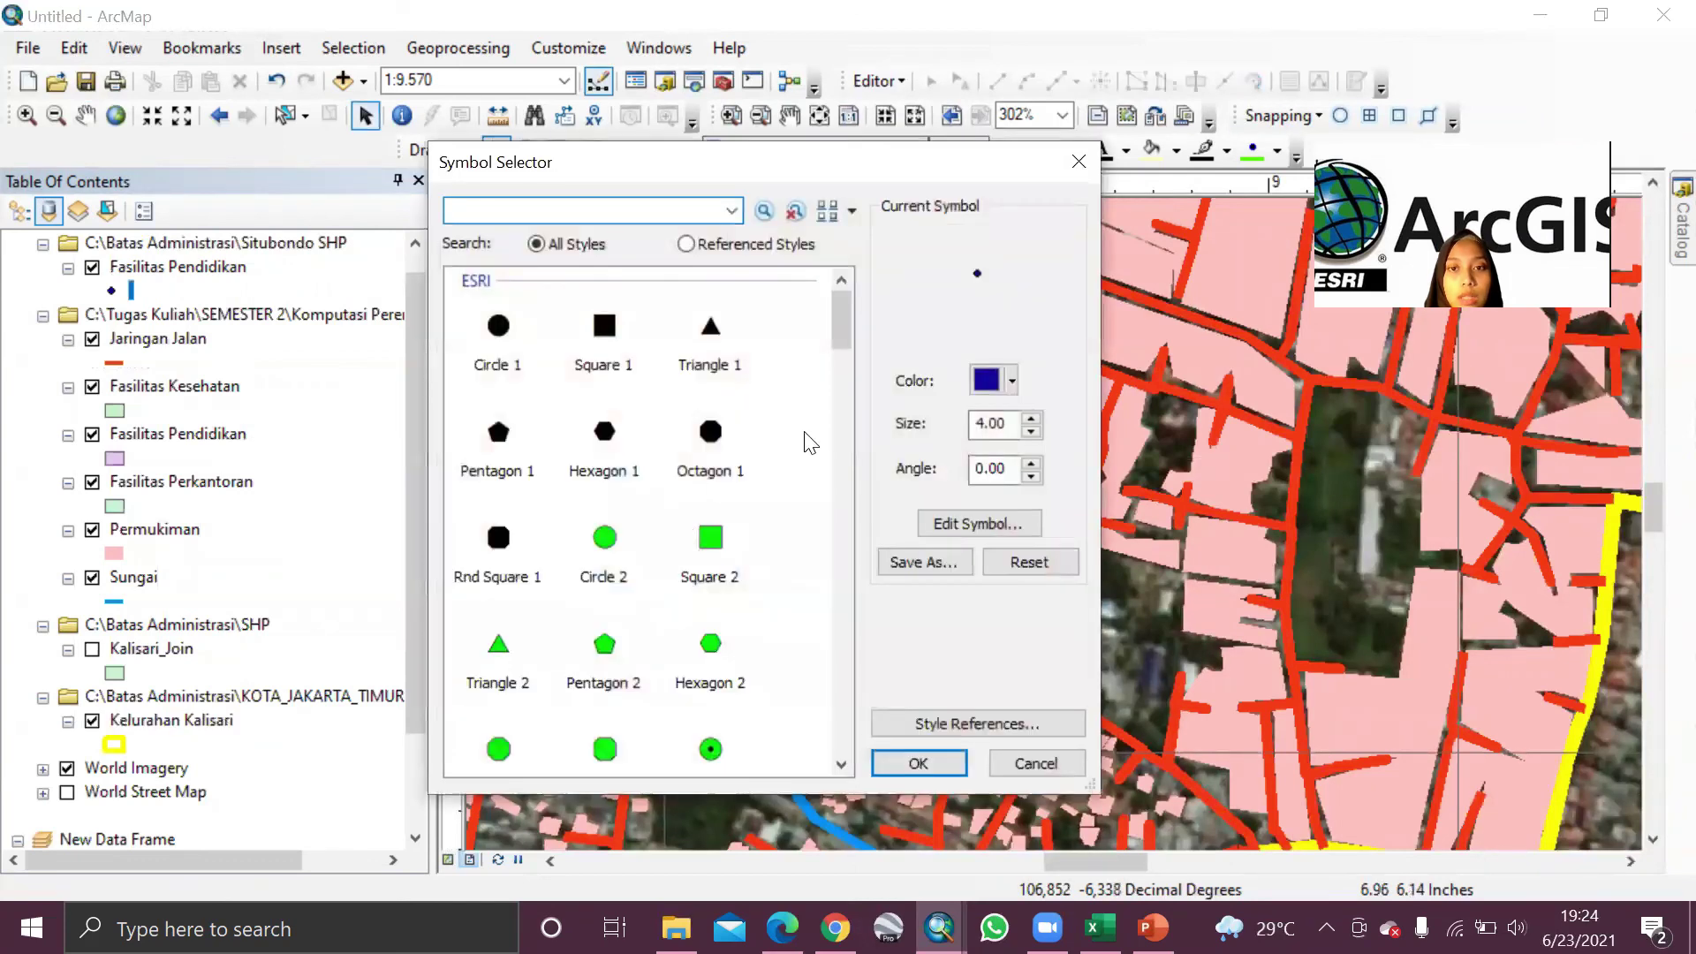
click(1011, 379)
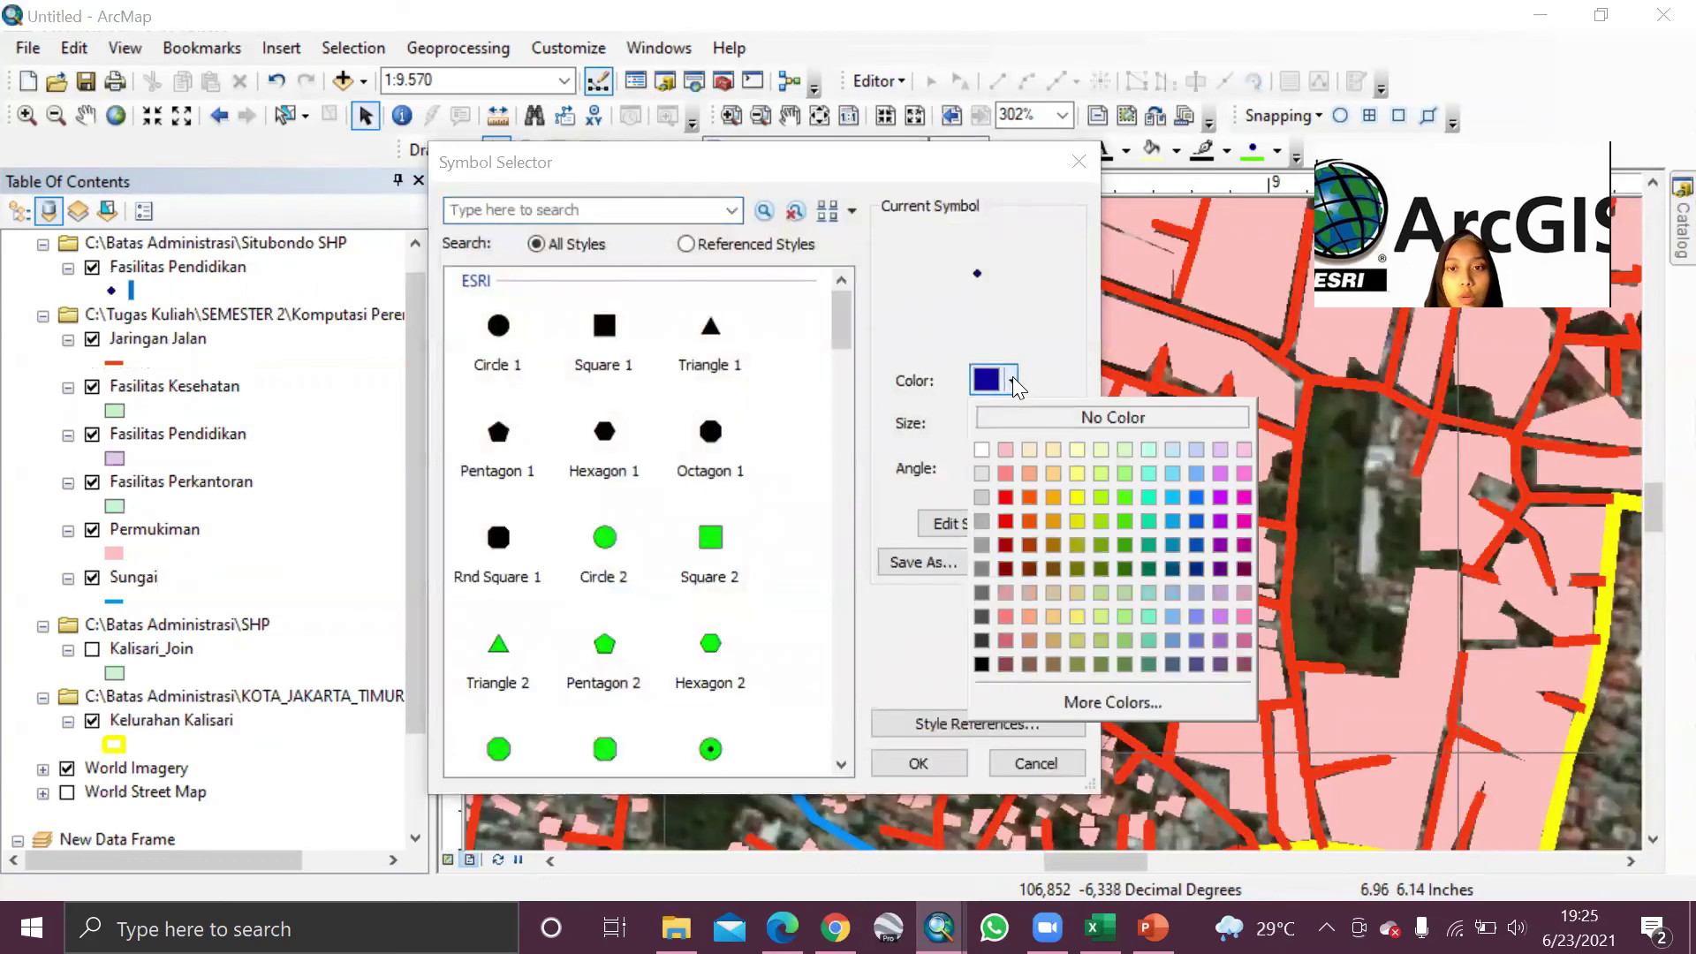
click(1101, 476)
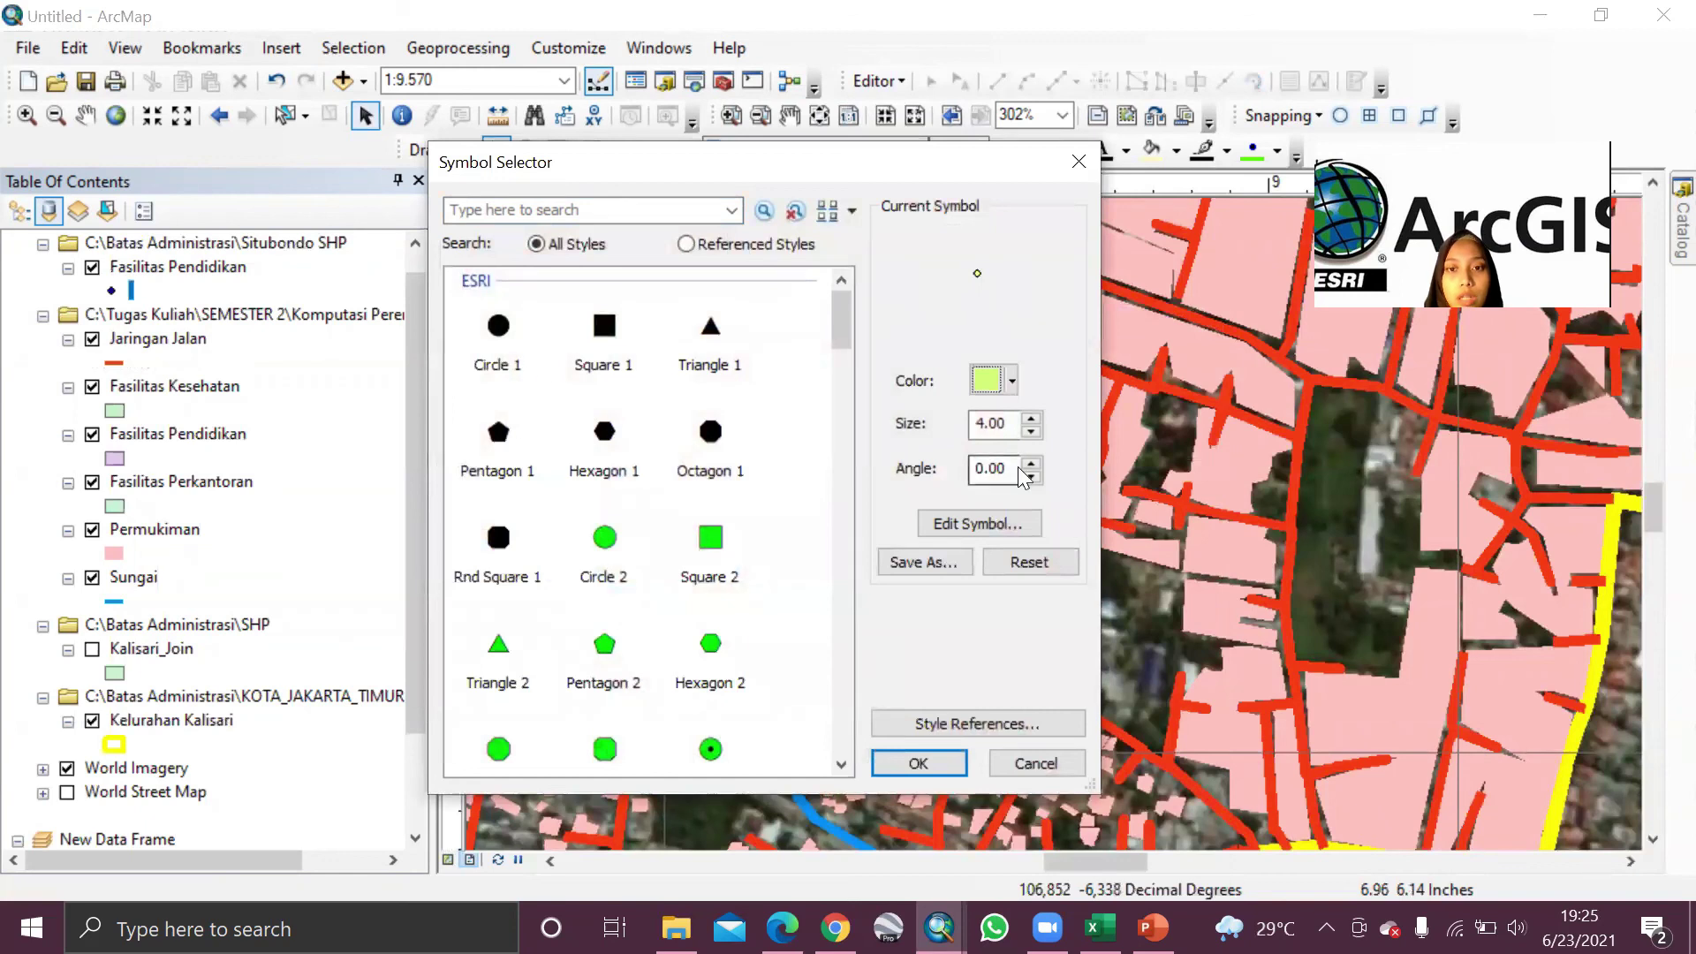
click(1030, 429)
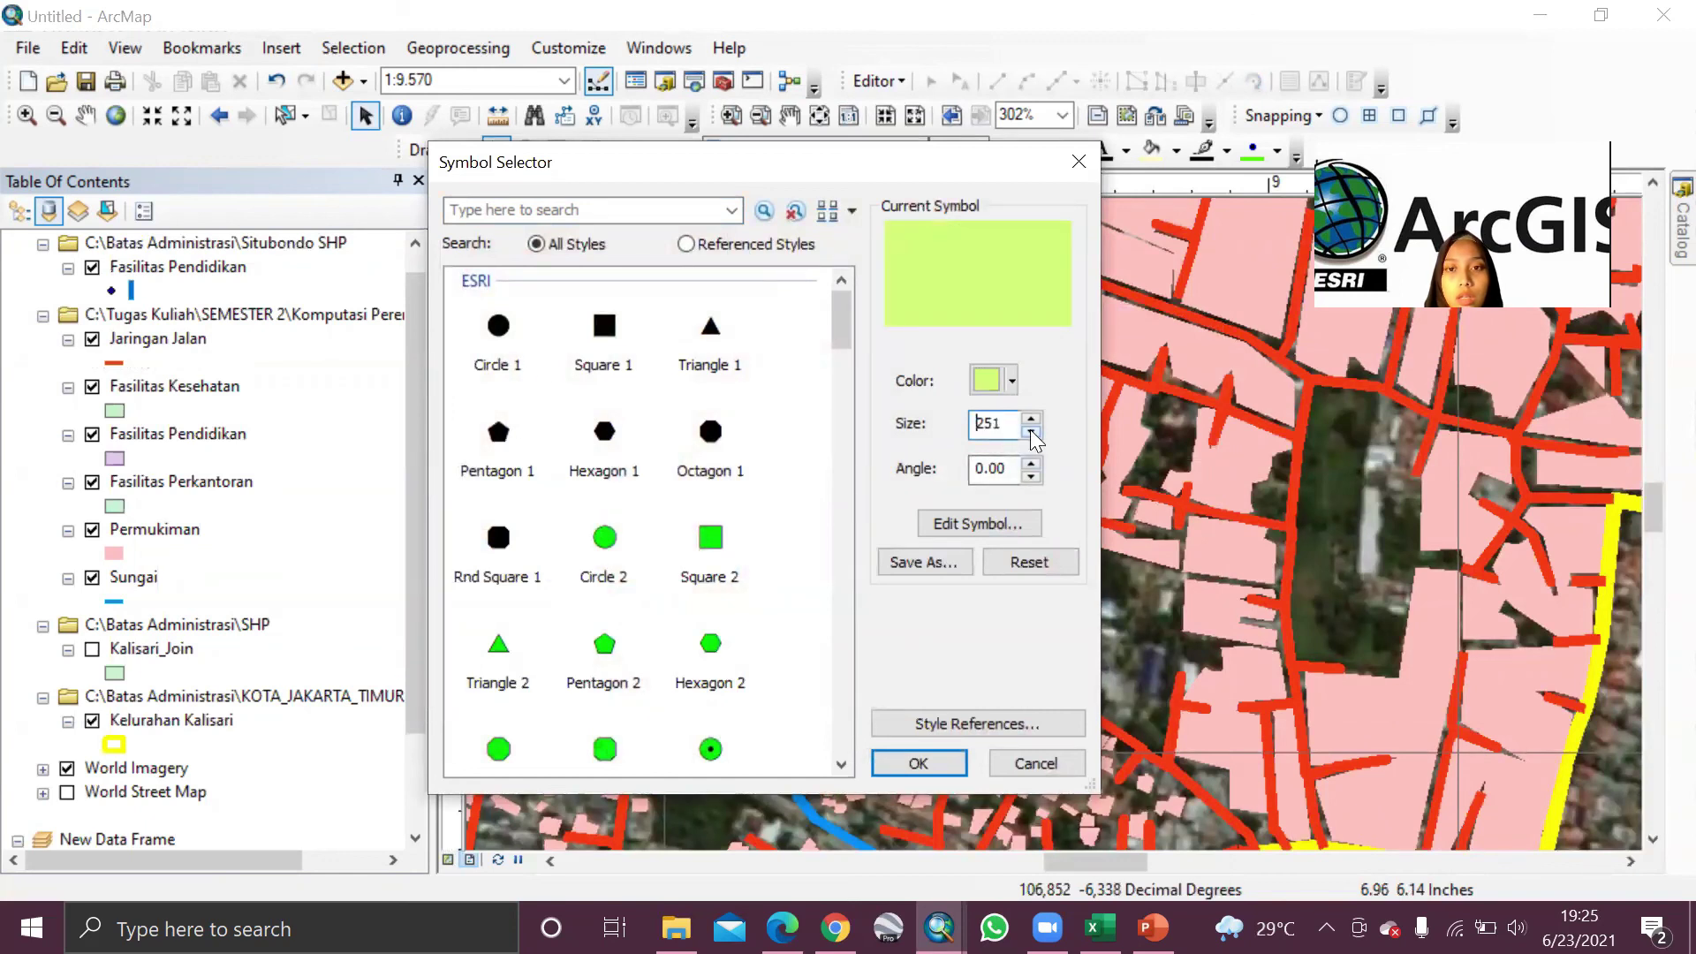
text(2)
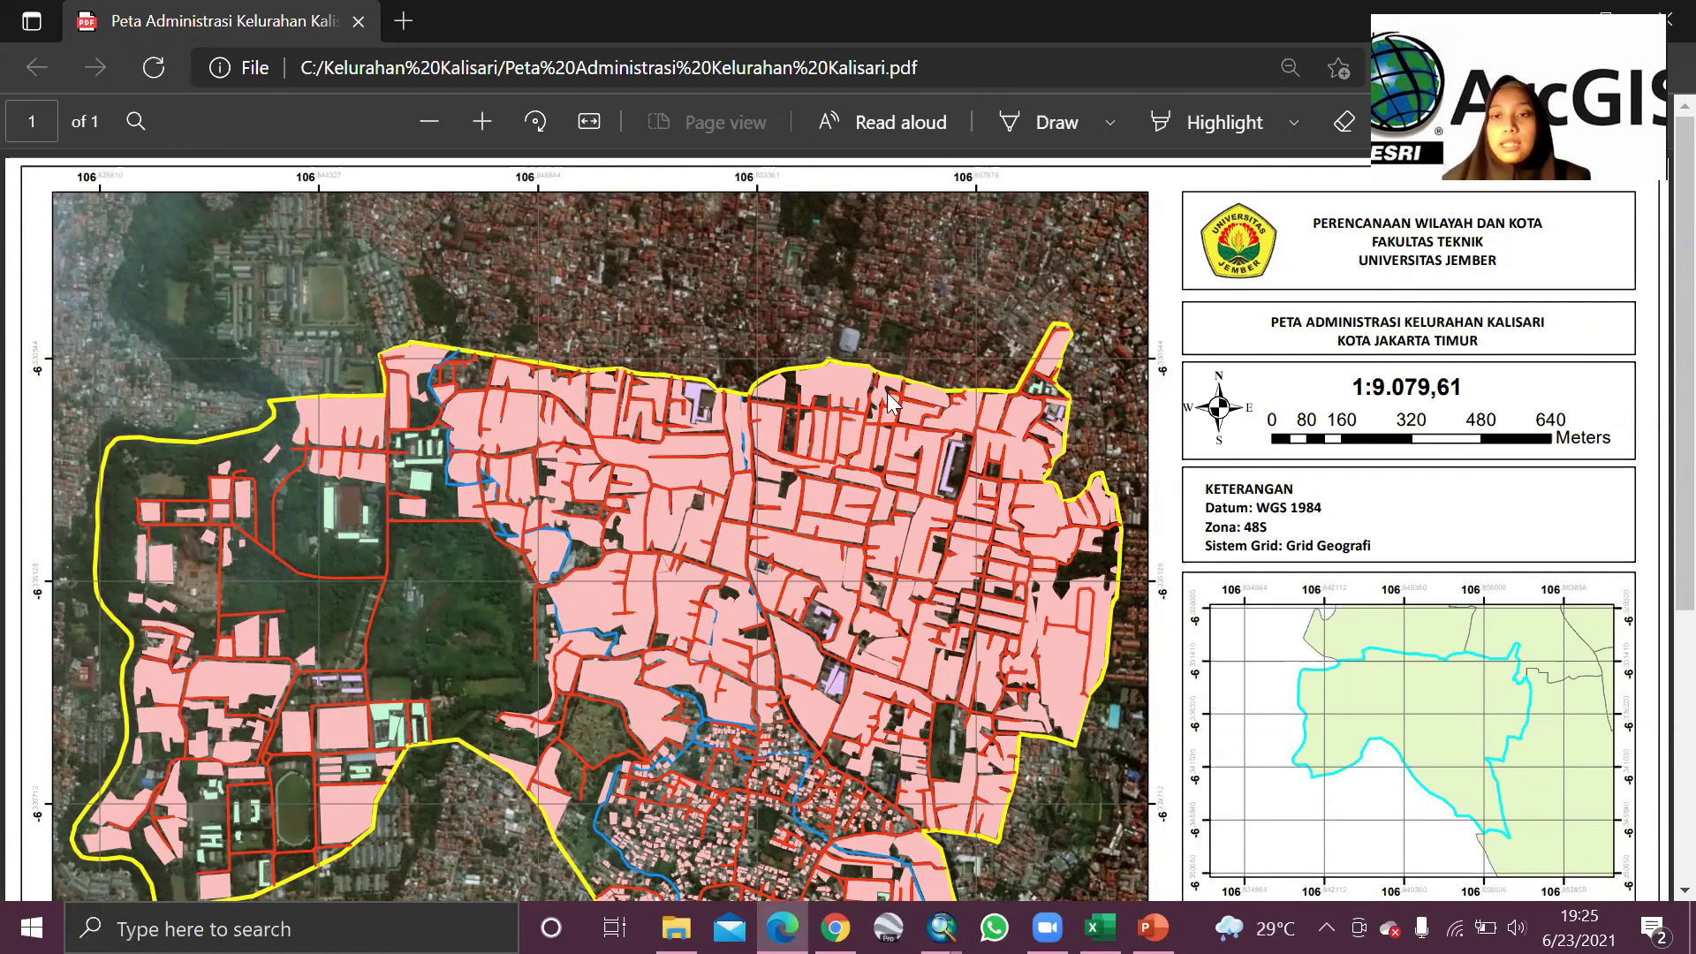
Step: Review the exported Peta Administrasi Kelurahan Kalisari PDF in the browser, from the map body down to the legend and source note
scroll(1009, 484, down, 3)
scroll(1010, 484, down, 3)
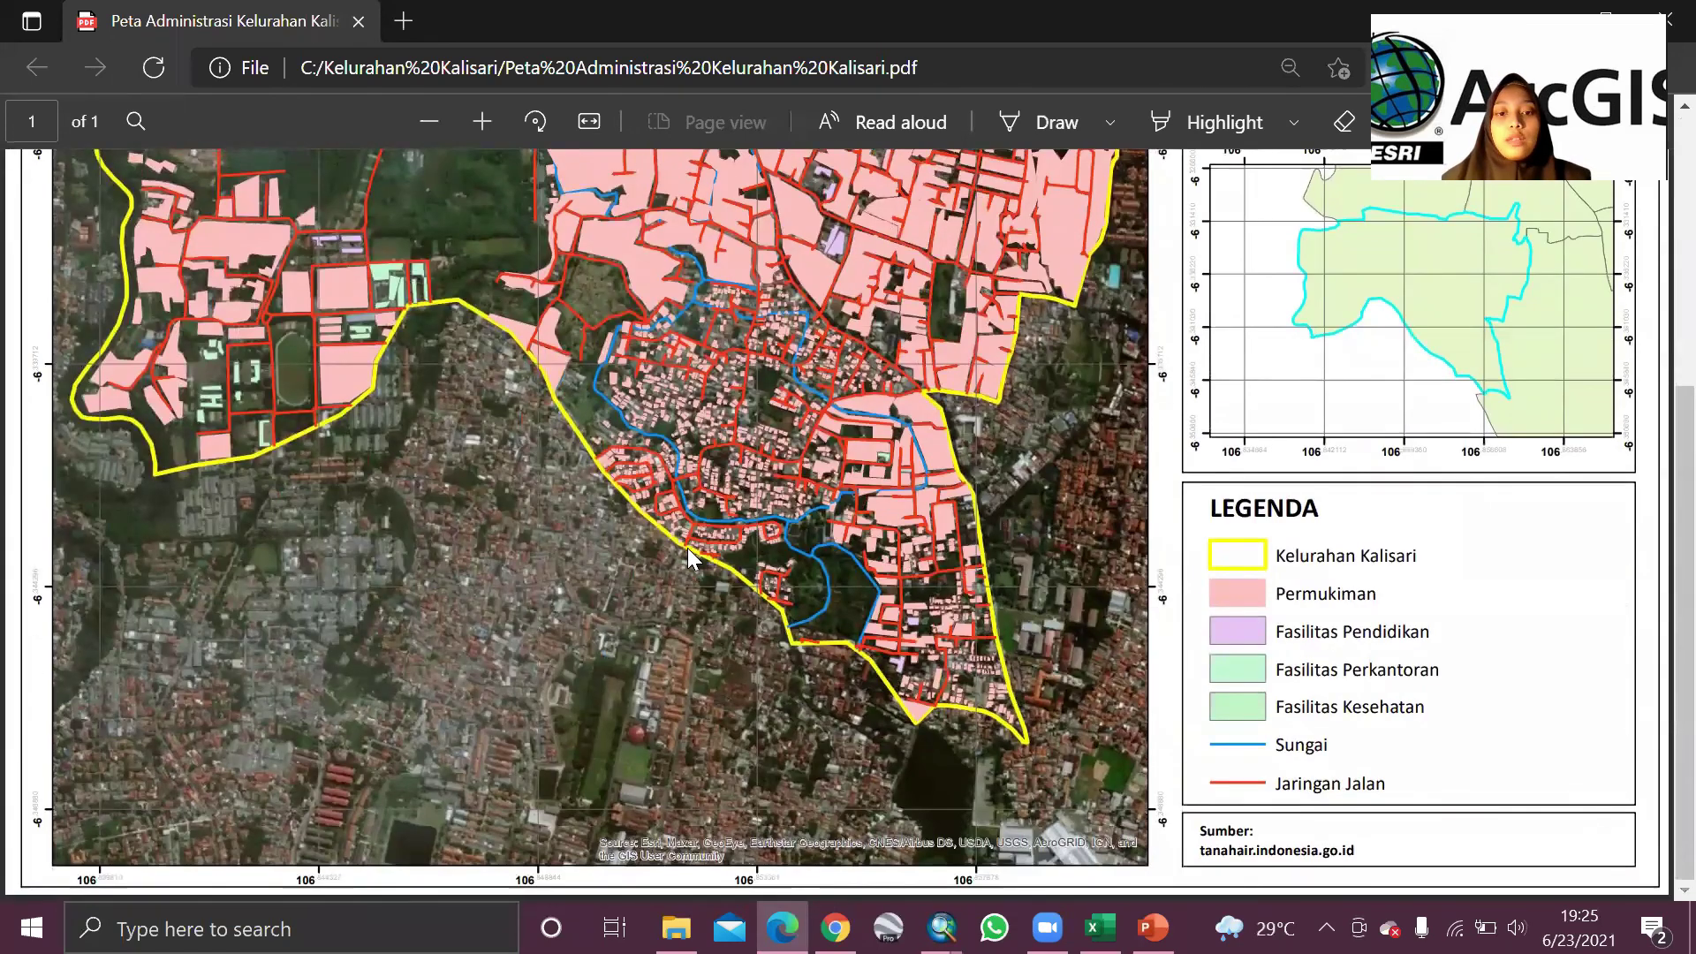
scroll(1007, 549, up, 3)
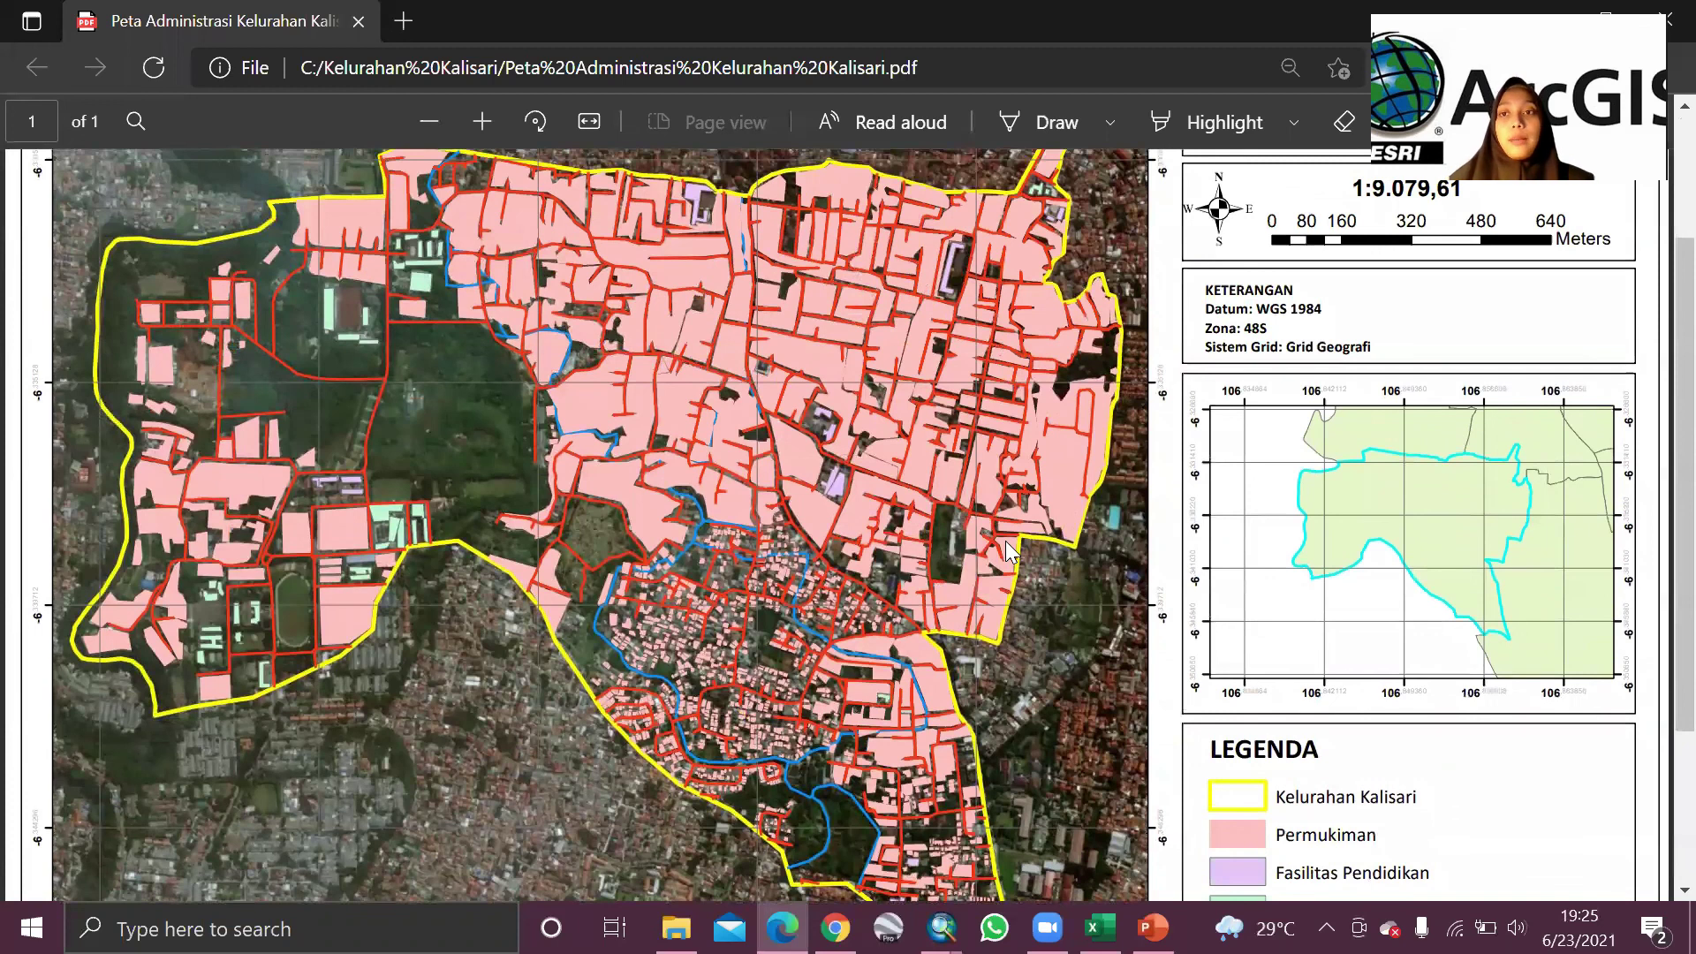
scroll(963, 442, up, 3)
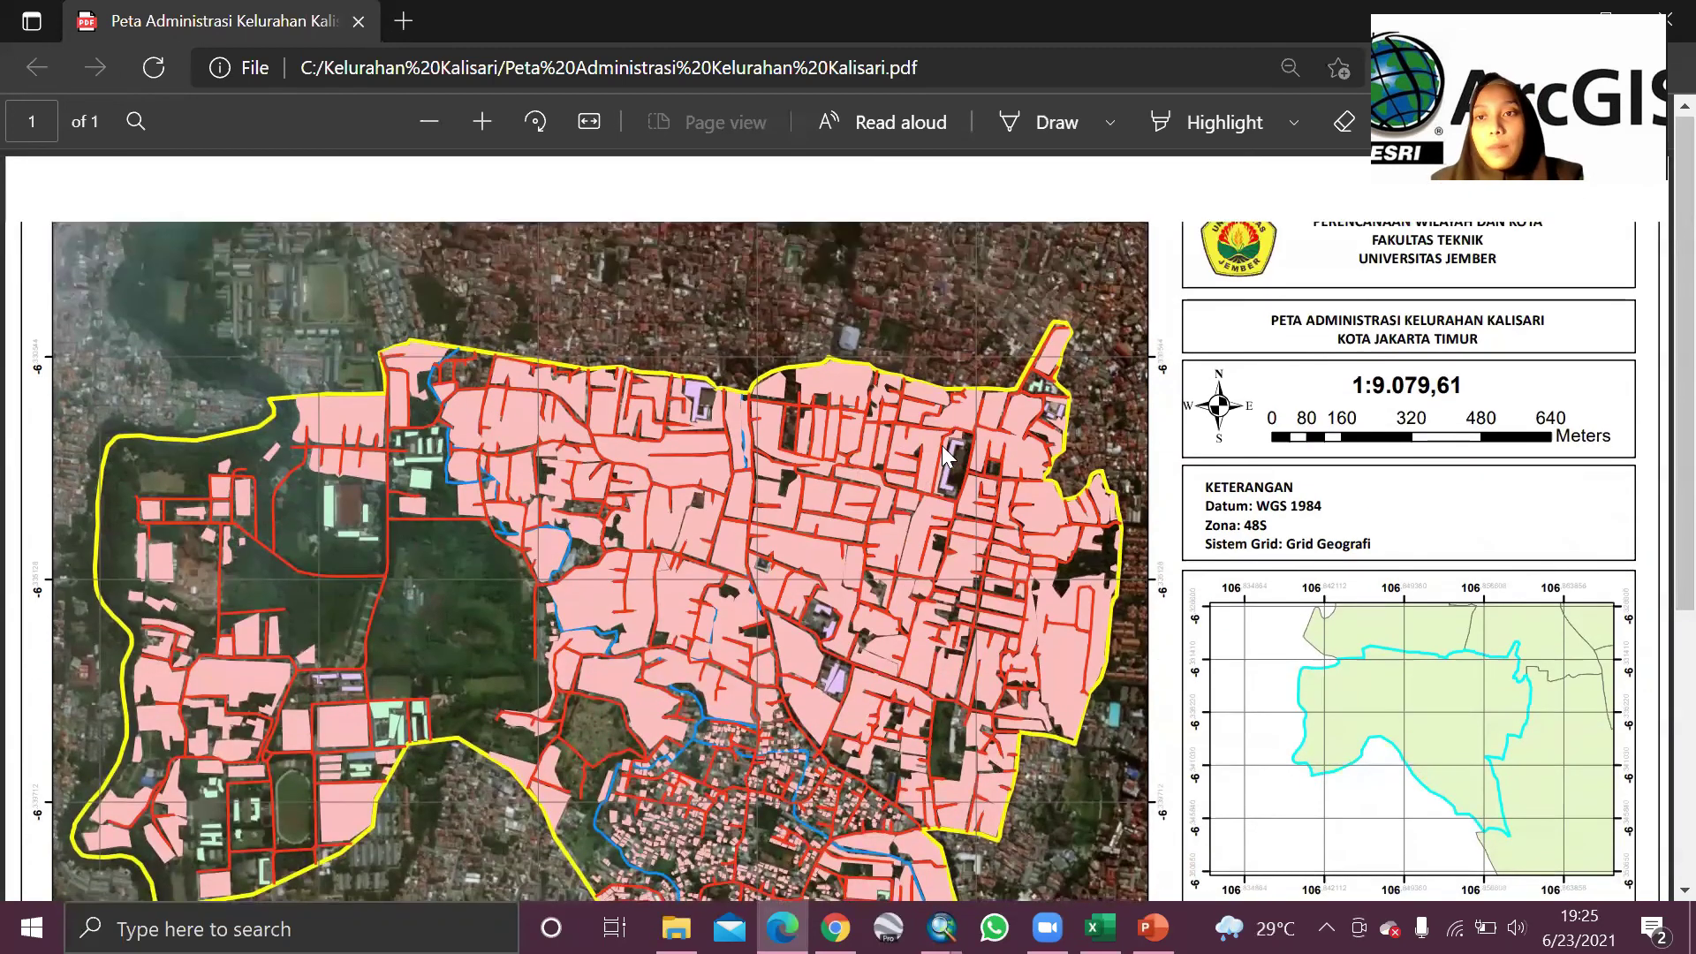